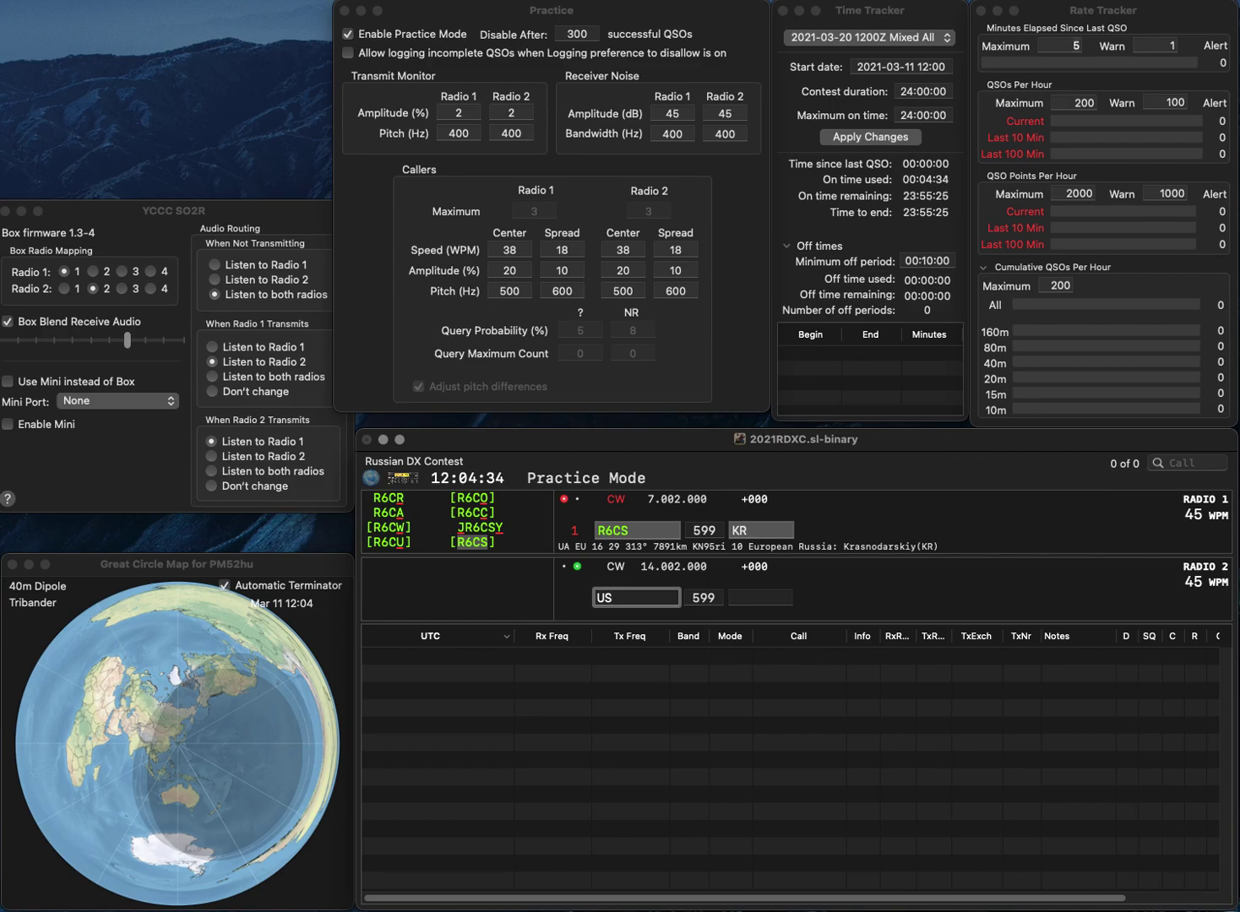
# Answer the caller on Radio 2 as USIB and log R6CS with exchange KR on Radio 1.
pyautogui.press('Return')
pyautogui.press('Up')
pyautogui.press('space')
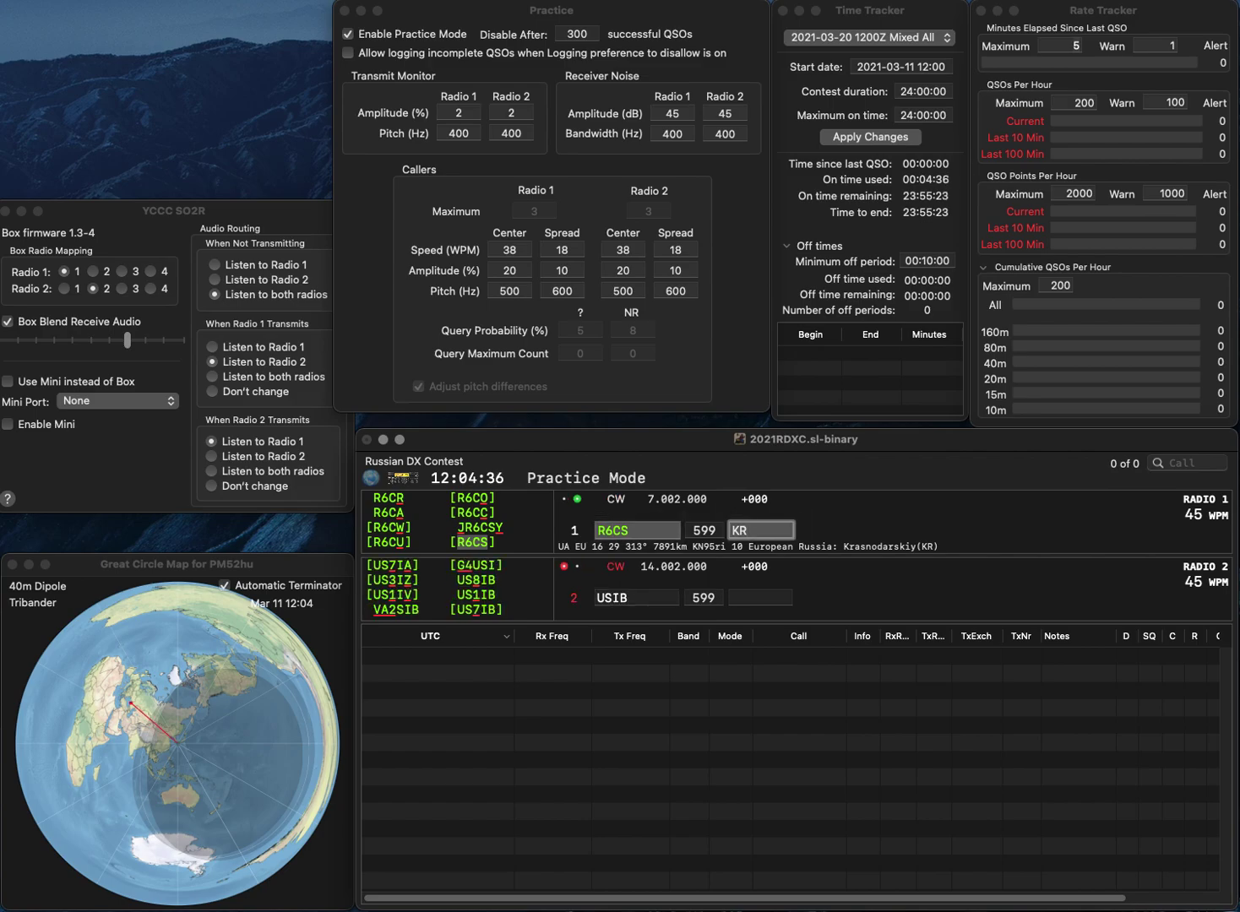
pyautogui.press('Return')
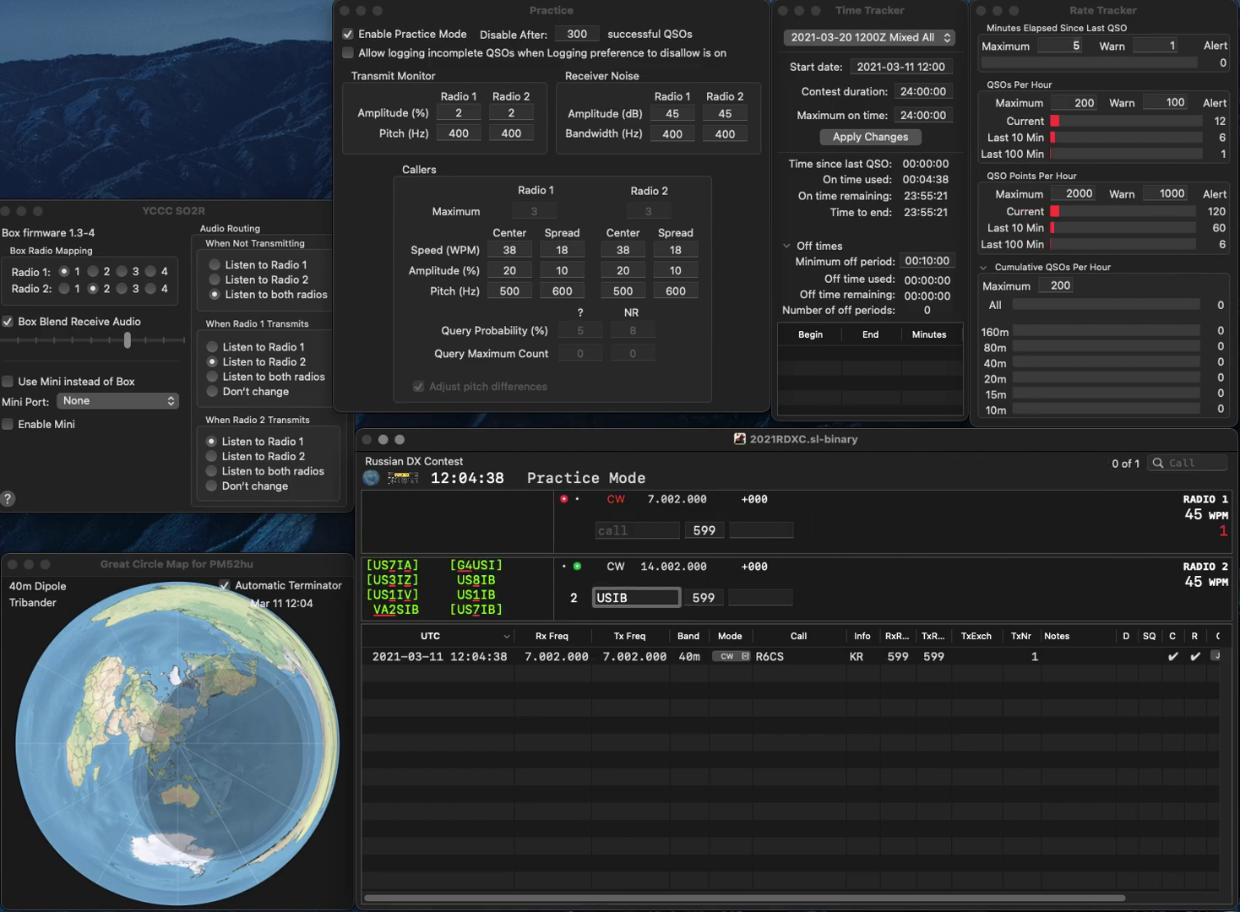
# Correct the Radio 2 call to US1IB and send the exchange to that station.
pyautogui.click(612, 598)
pyautogui.write('1')
pyautogui.press('Return')
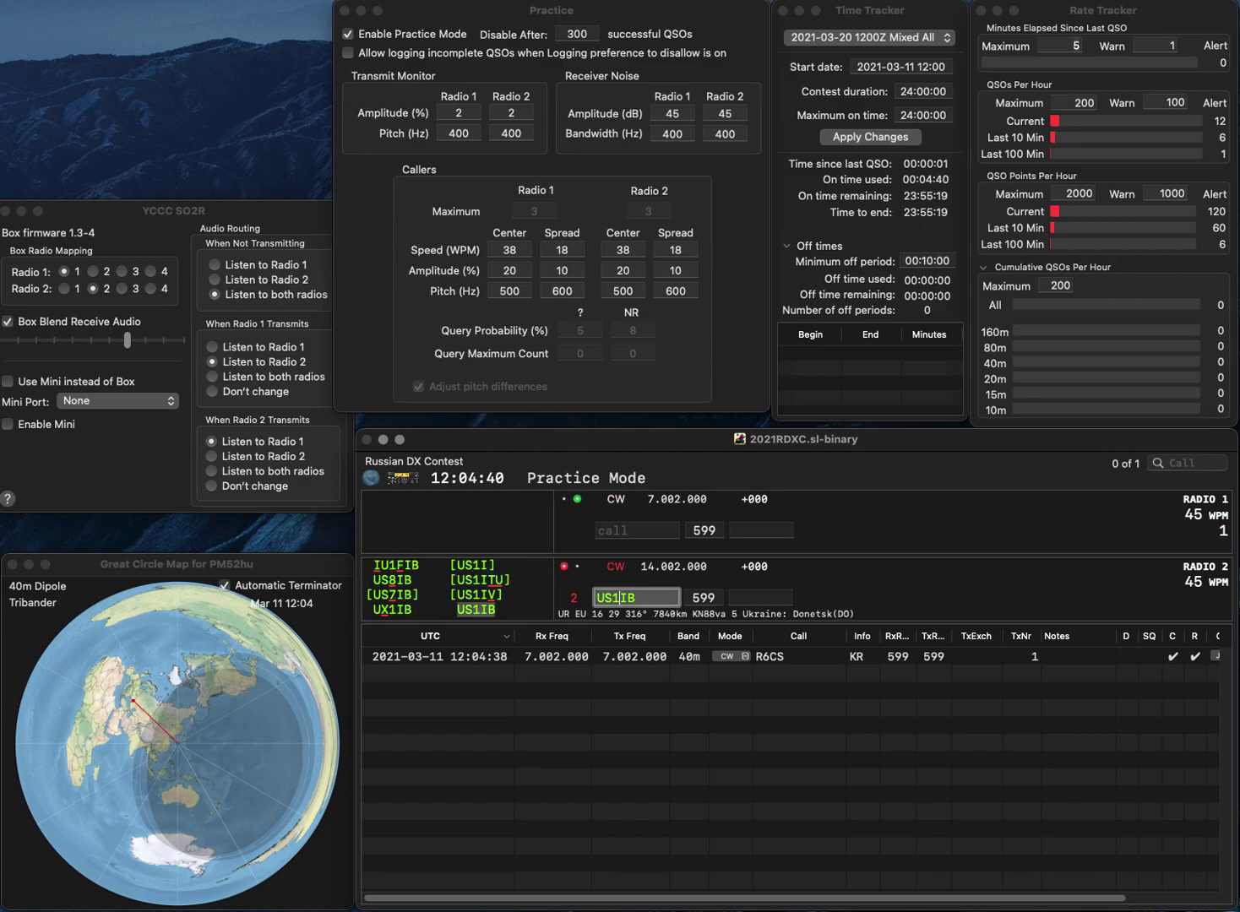
pyautogui.write('KD0L')
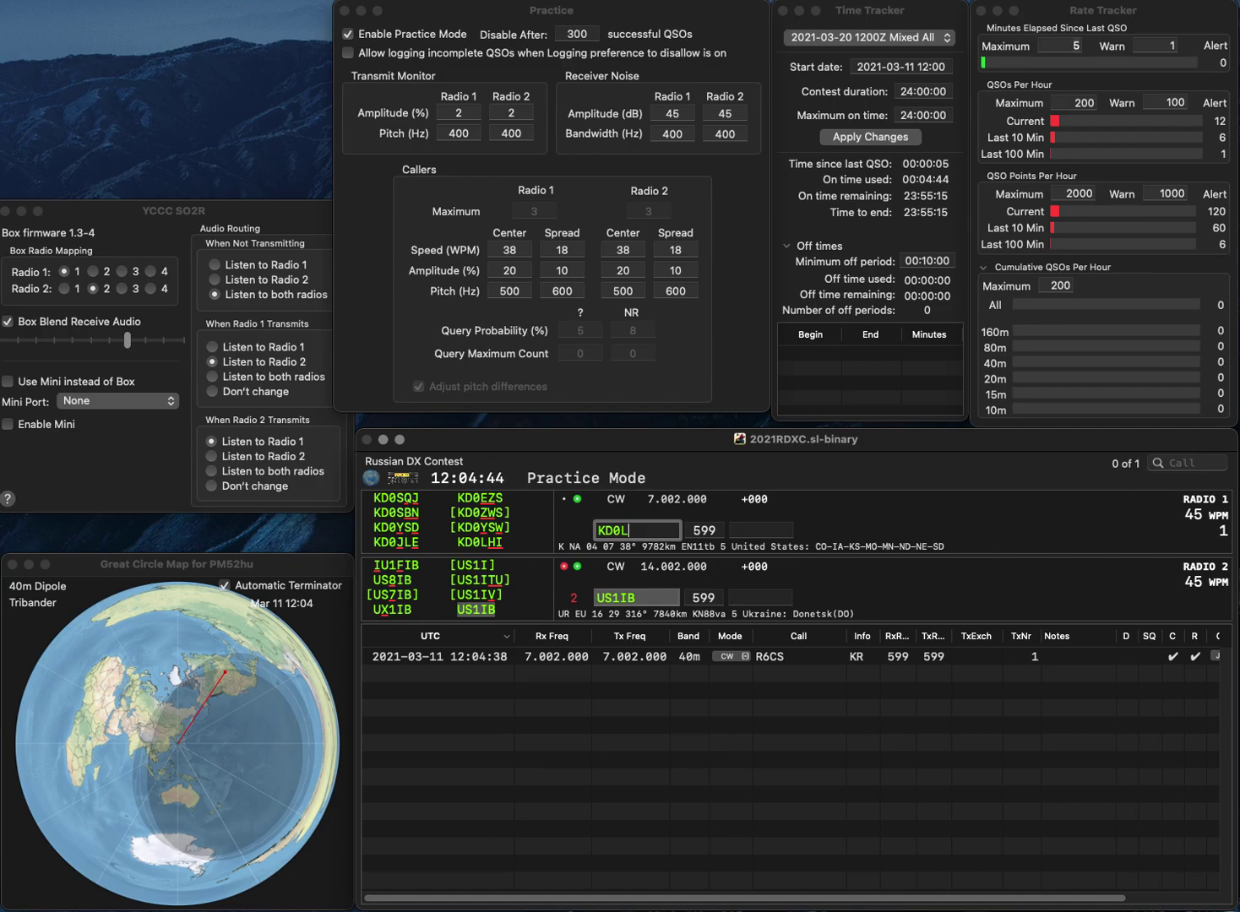
pyautogui.write('SHI')
pyautogui.press('Return')
pyautogui.write('14')
pyautogui.write('58')
pyautogui.press('Return')
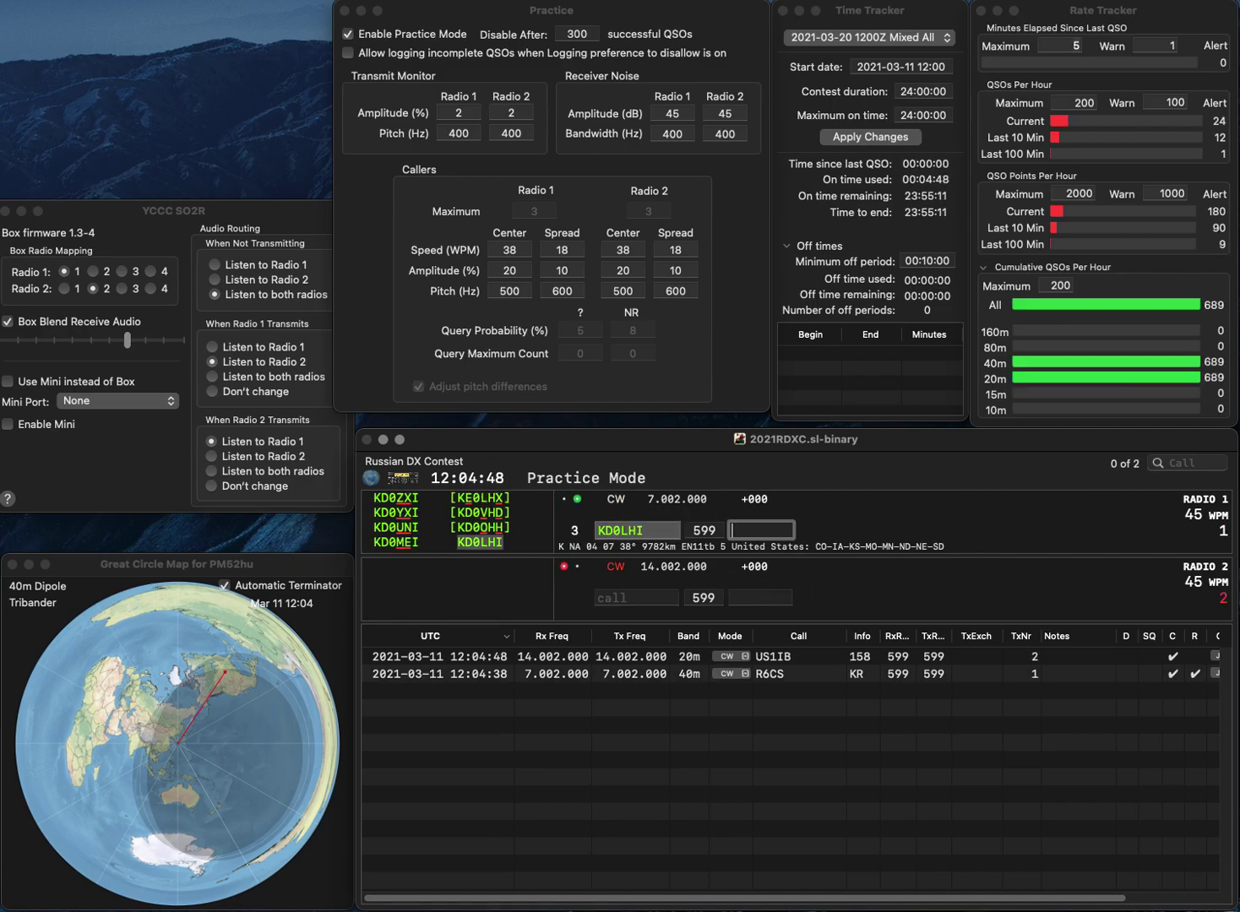
pyautogui.write('787')
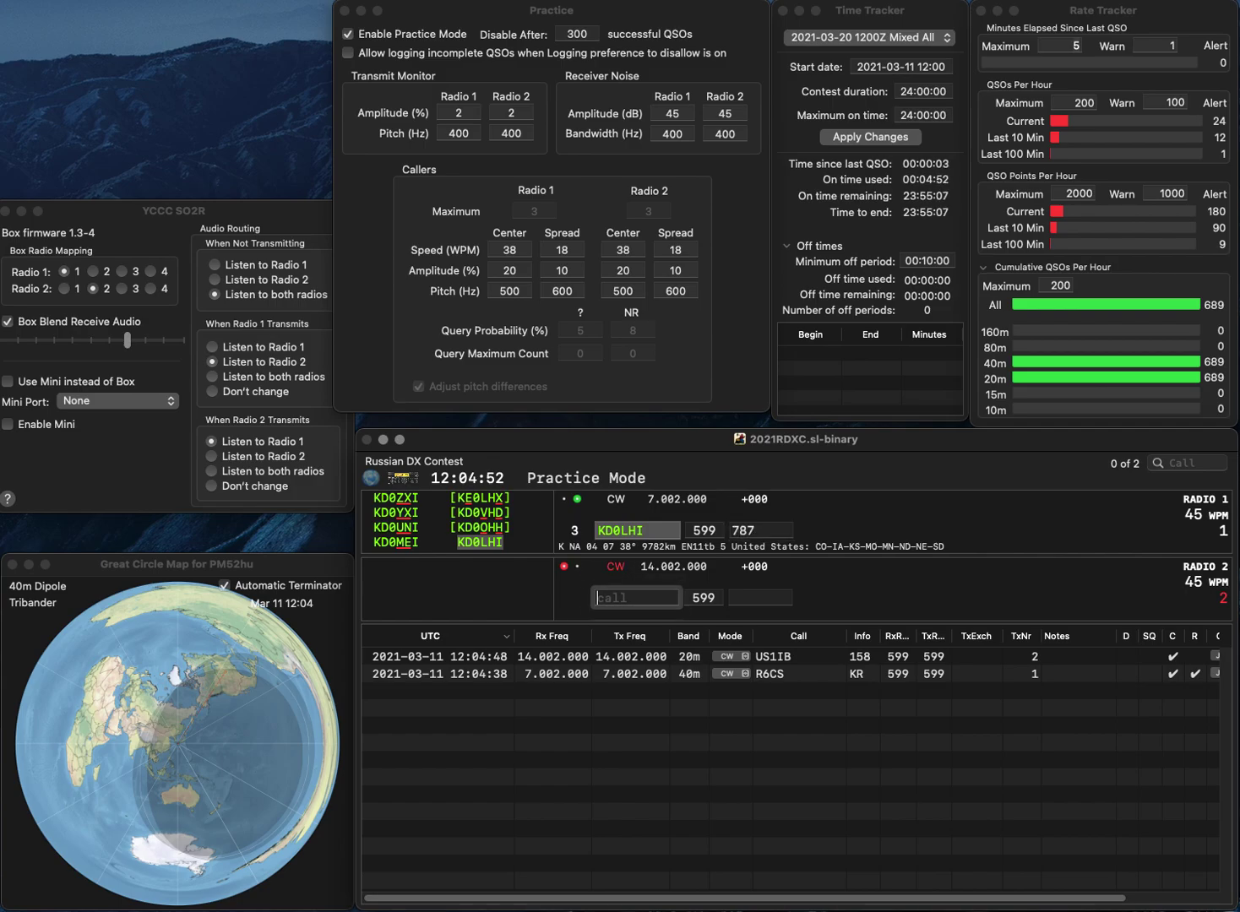
pyautogui.press('Return')
pyautogui.write('KG5DIJ')
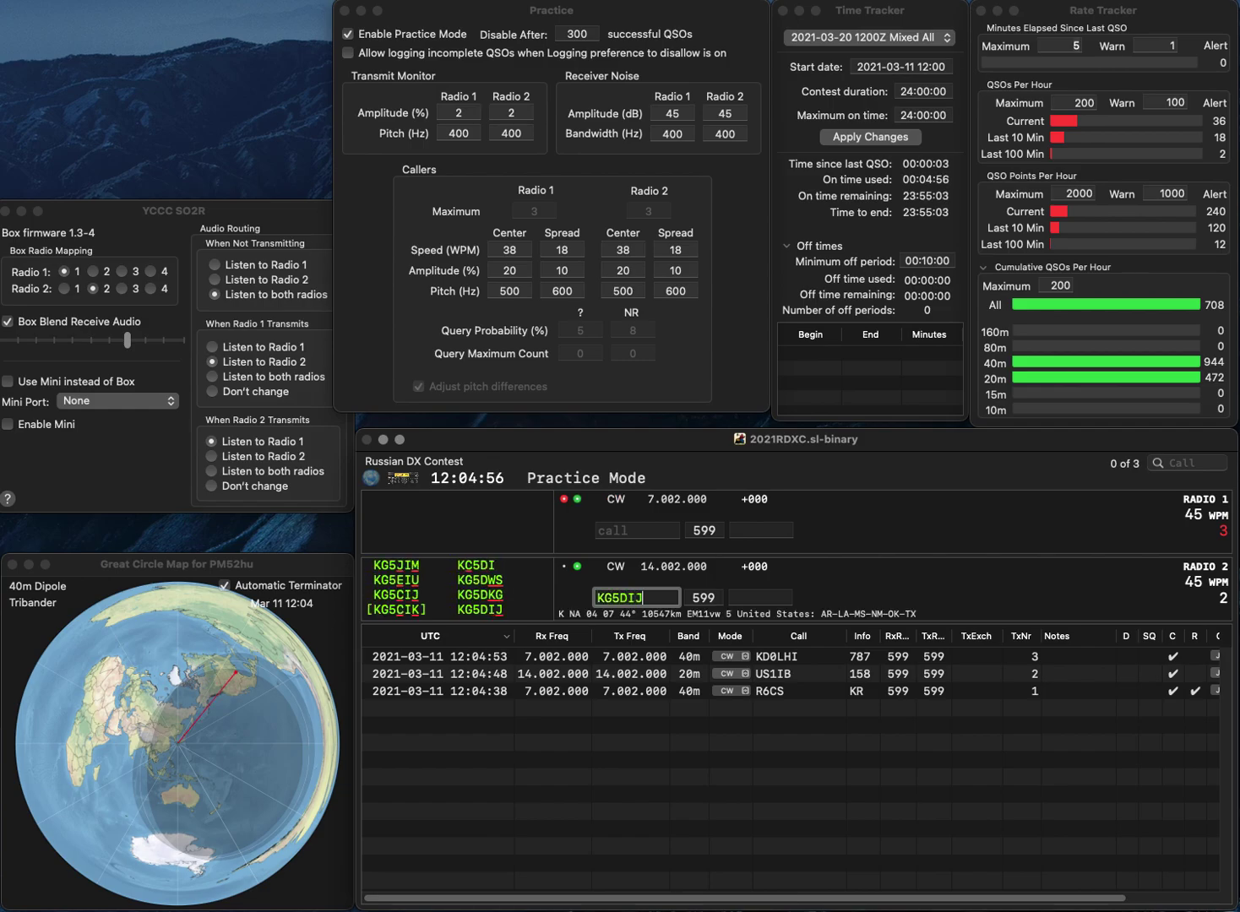
pyautogui.press('Return')
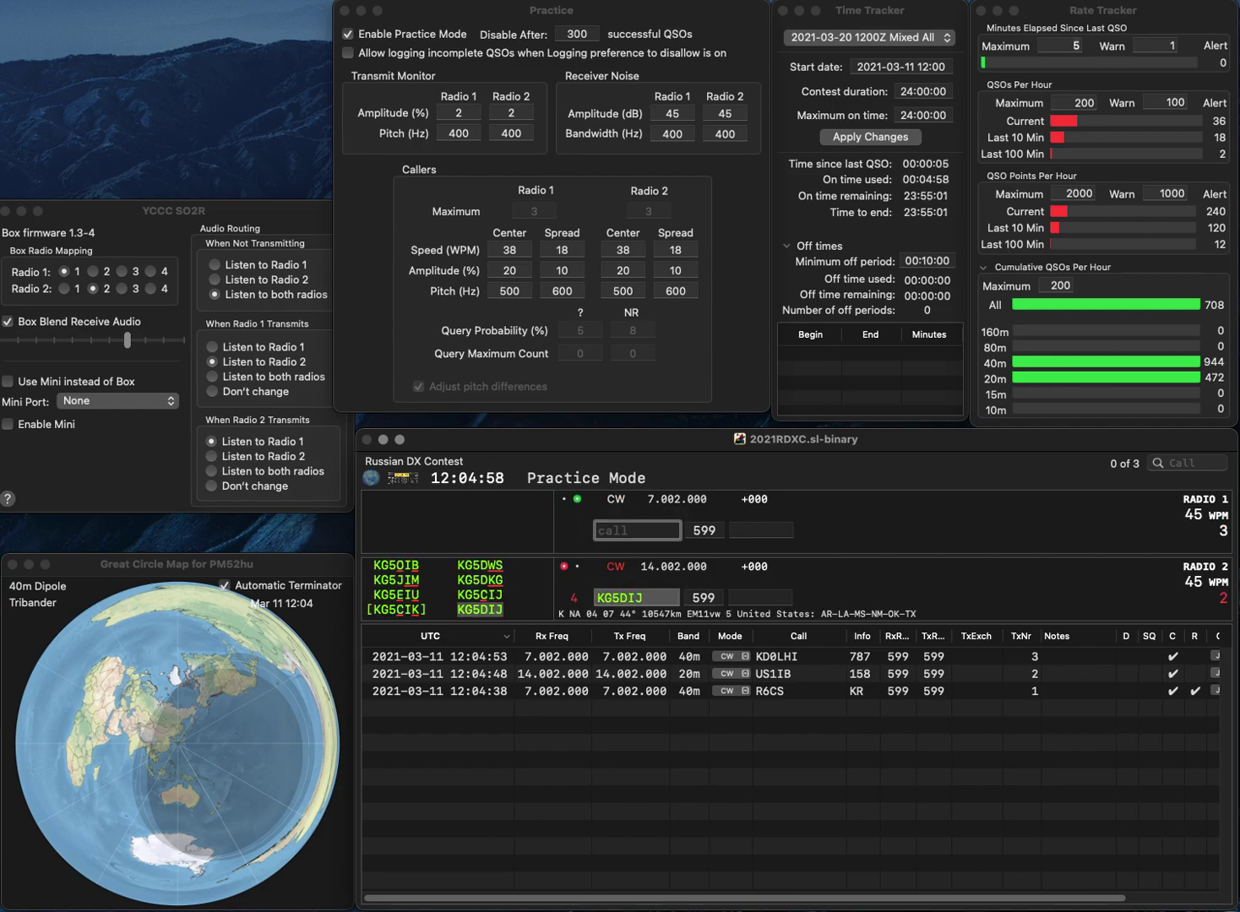
pyautogui.write('N5BMD')
pyautogui.press('Return')
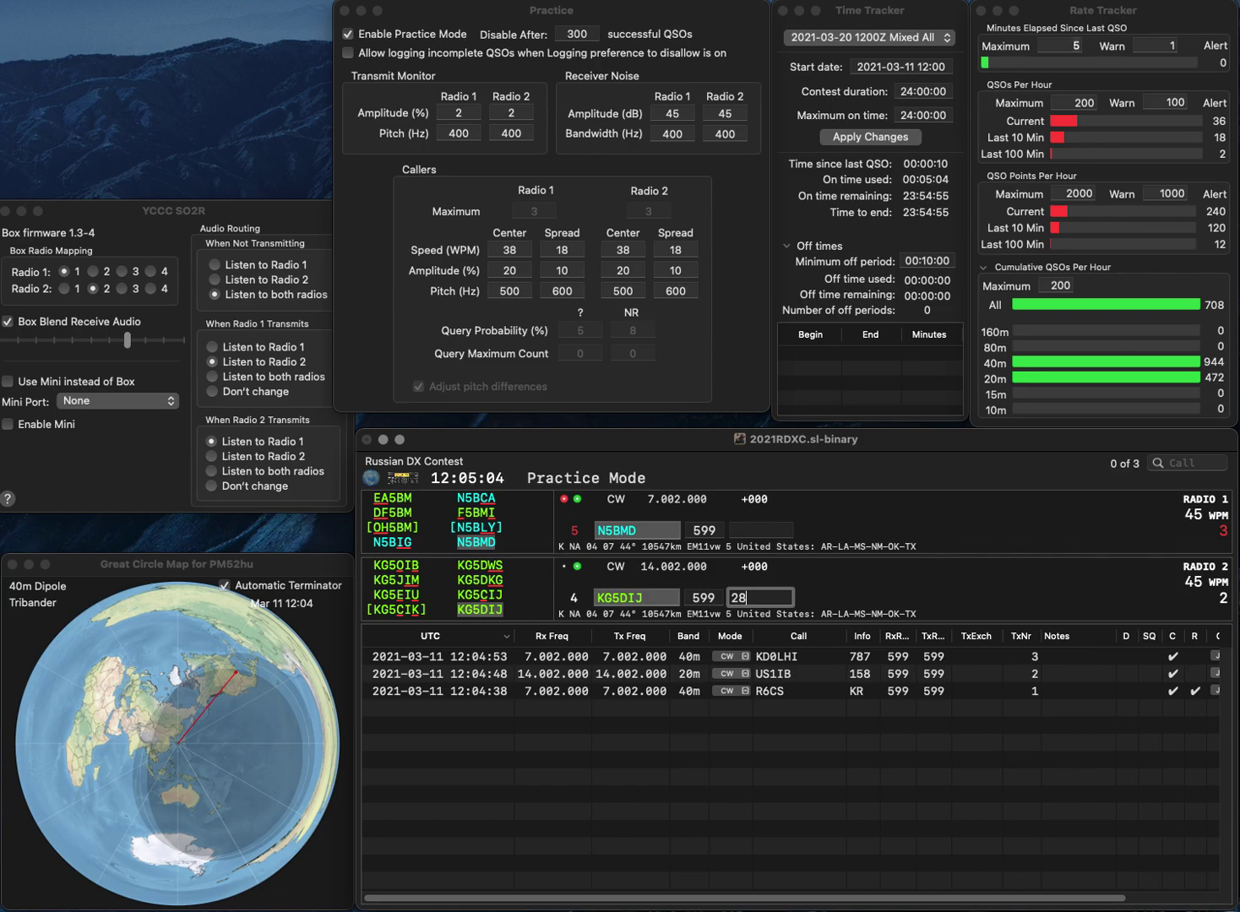
pyautogui.write('8')
pyautogui.press('Return')
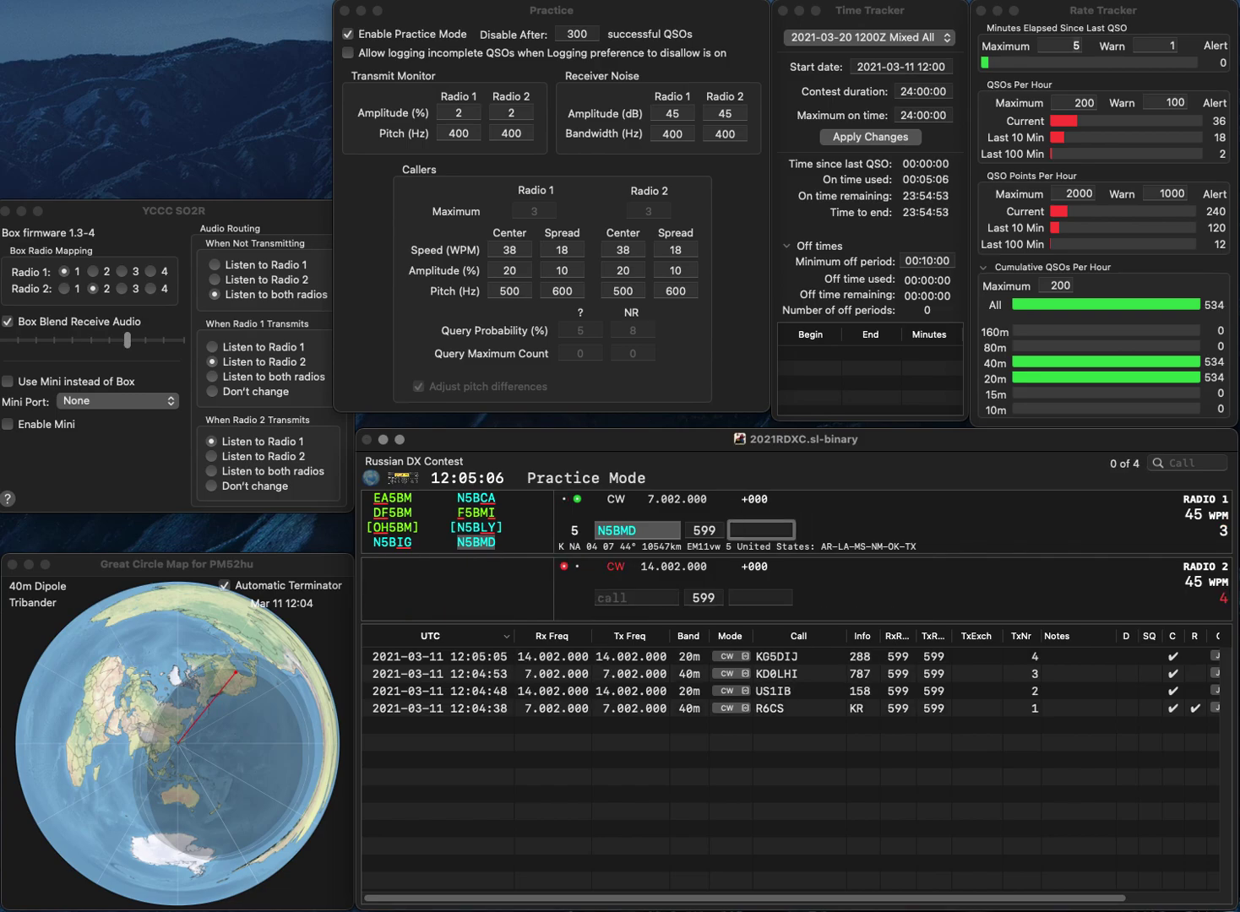
pyautogui.write('8')
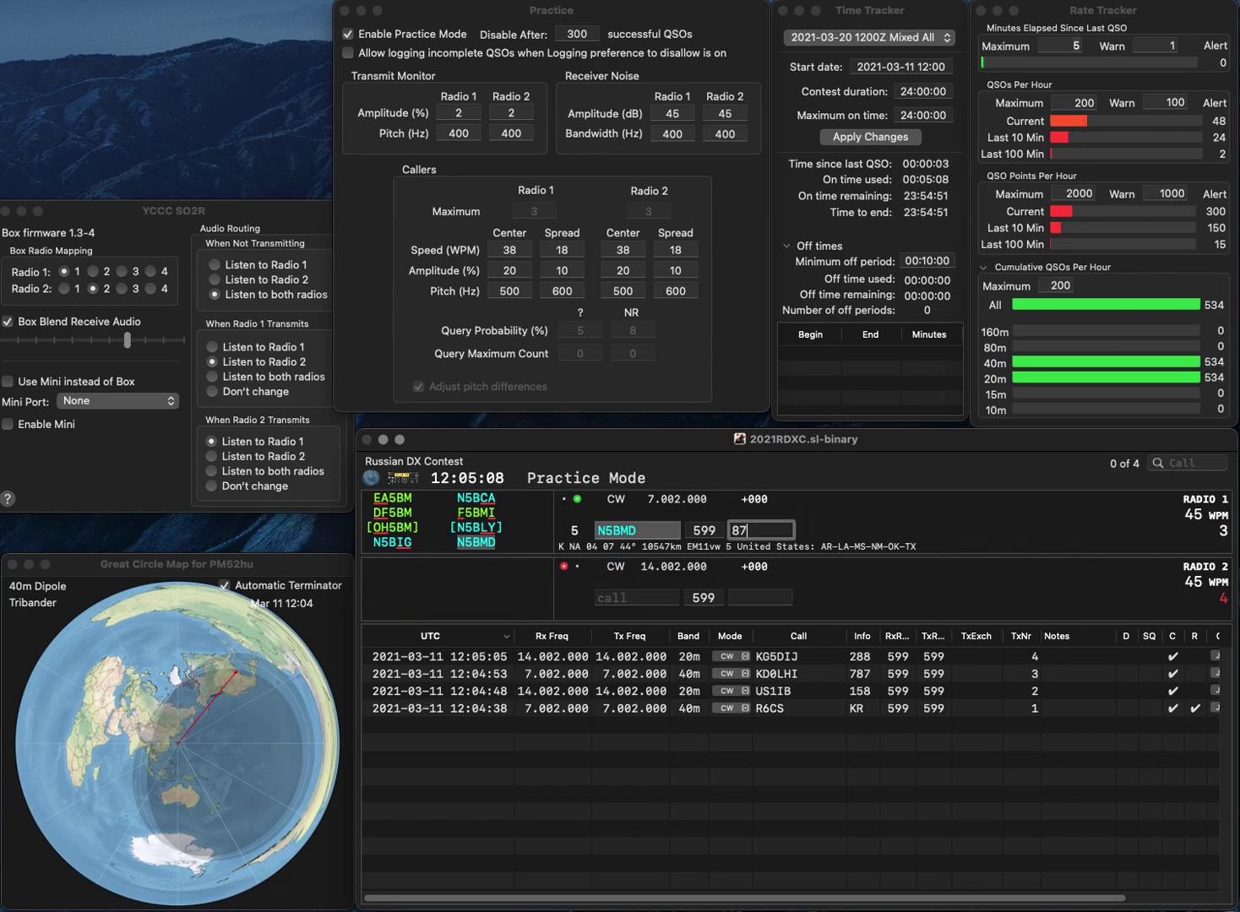
pyautogui.write('83')
pyautogui.click(747, 530)
pyautogui.write('7')
pyautogui.press('Return')
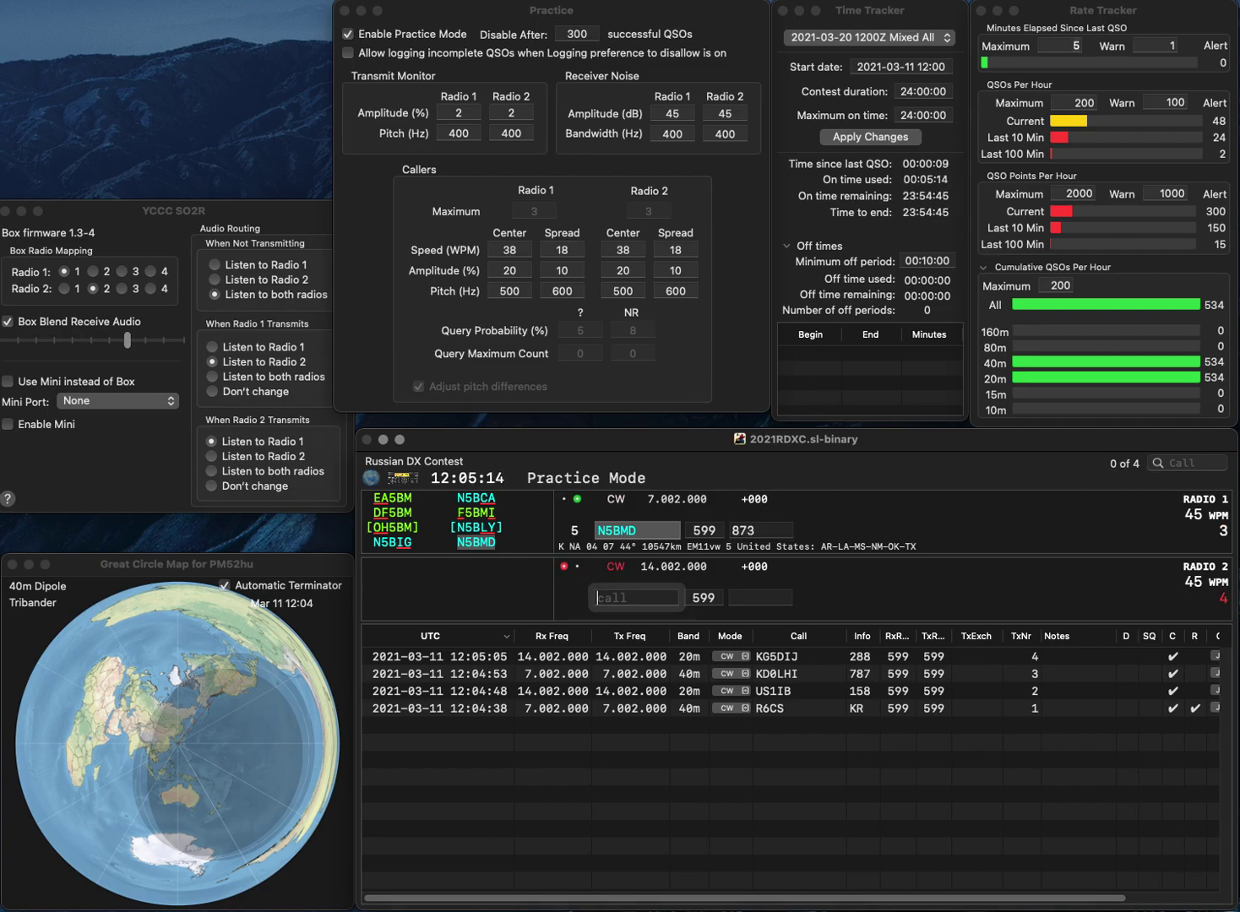
pyautogui.write('I')
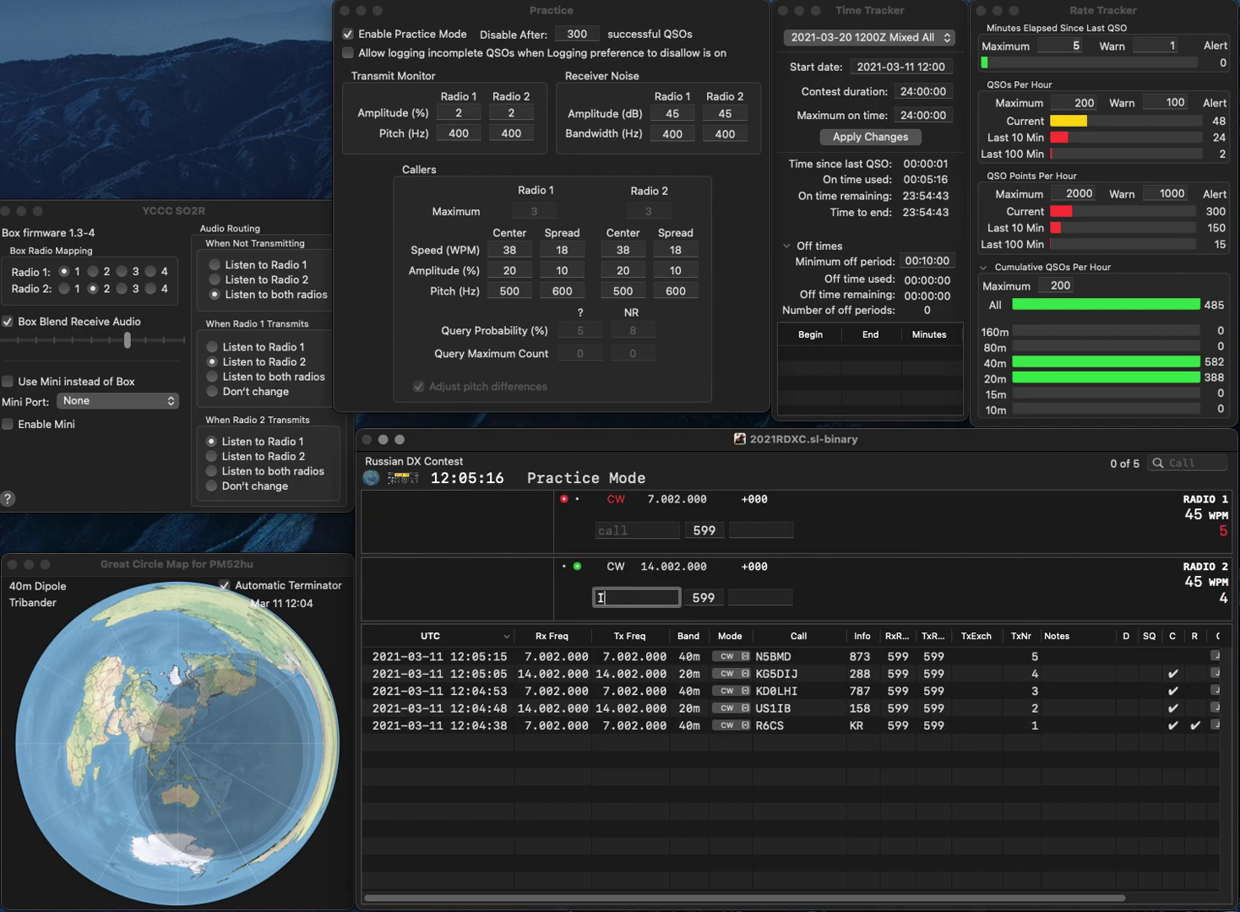
pyautogui.press('Return')
pyautogui.write('UA4SX')
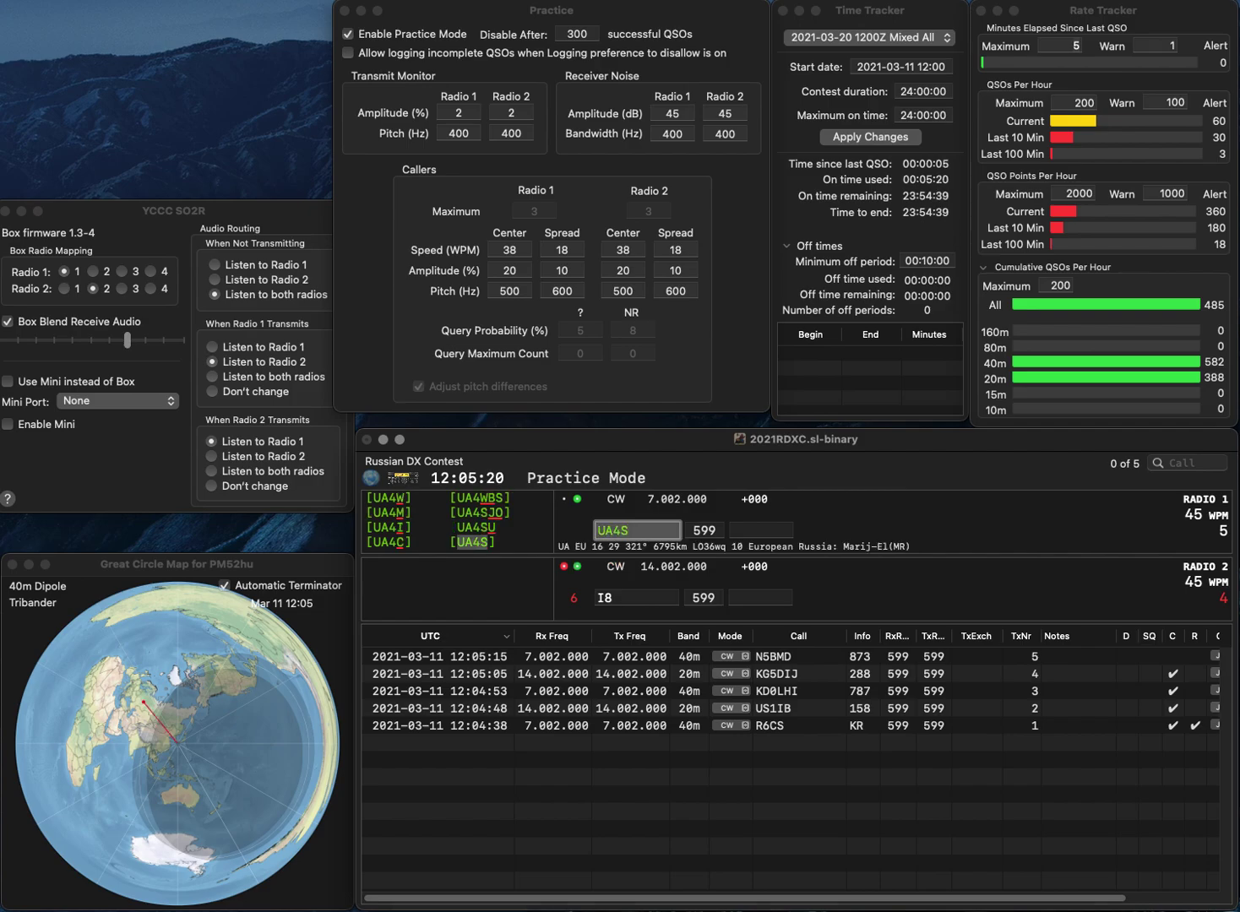
pyautogui.press('Return')
# Complete the Radio 2 call as I8TWK and send the exchange to that station.
pyautogui.write('WK')
pyautogui.press('Left')
pyautogui.press('Left')
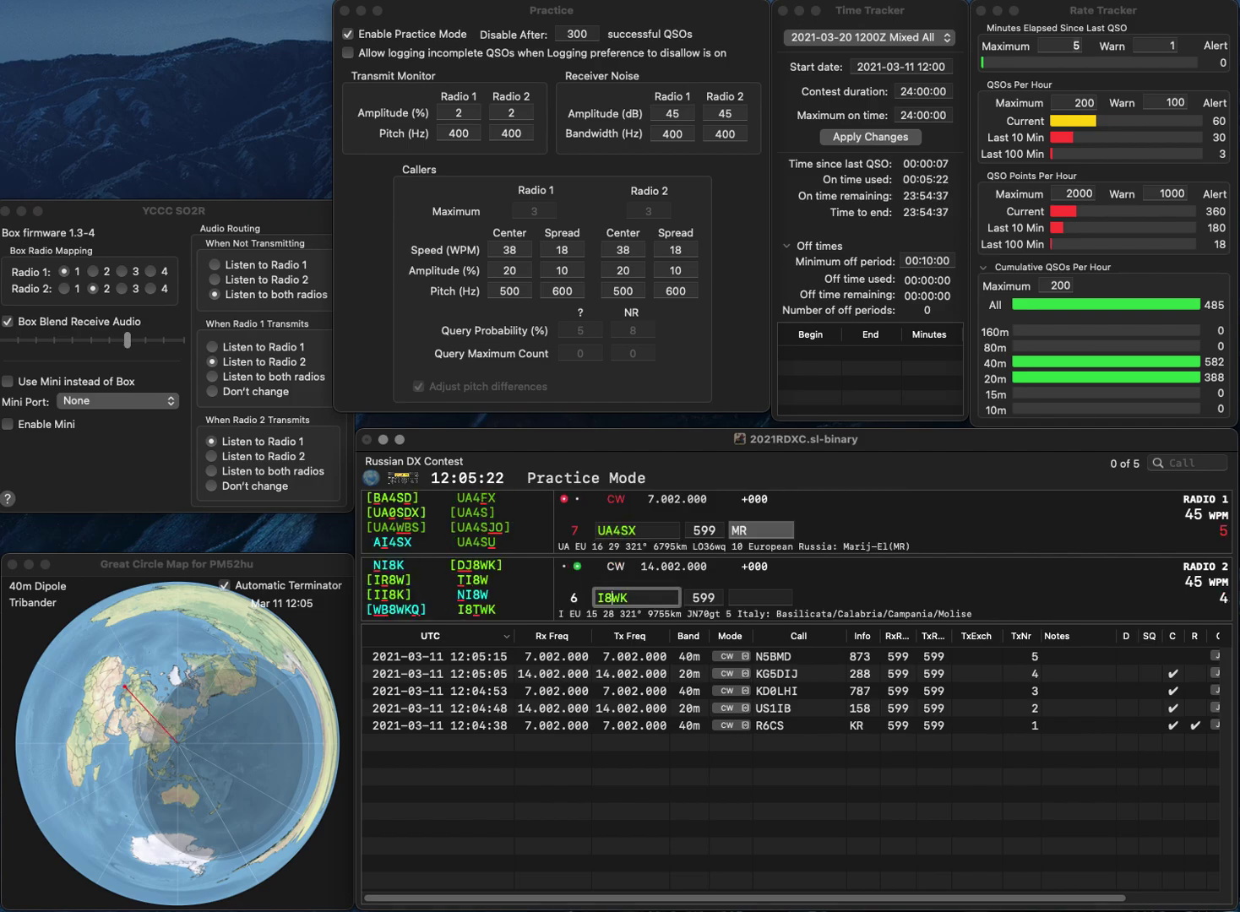
pyautogui.write('T')
pyautogui.press('Return')
pyautogui.press('BackSpace')
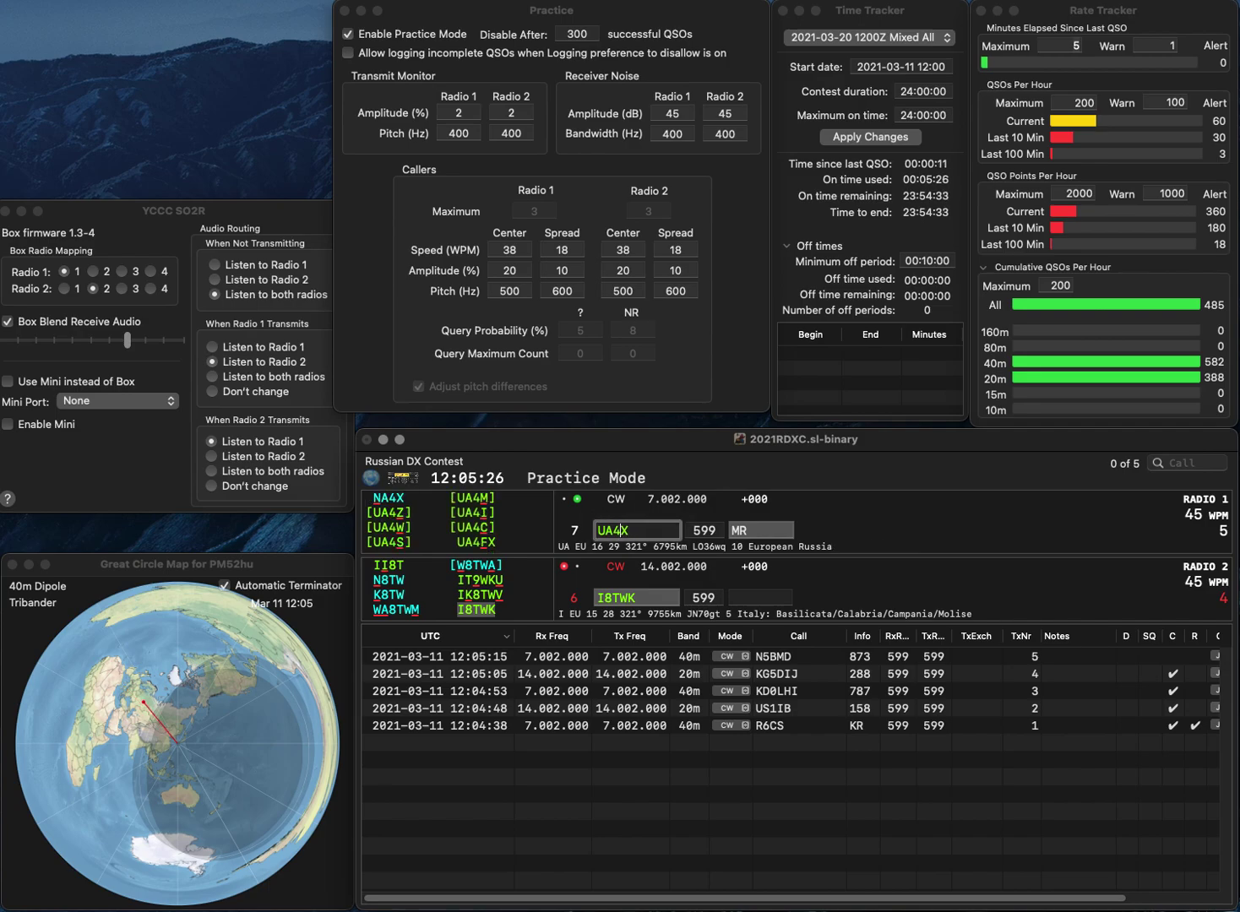
pyautogui.write('S')
pyautogui.press('Delete')
pyautogui.write('Y')
pyautogui.press('Return')
pyautogui.press('space')
pyautogui.write('215')
pyautogui.press('Return')
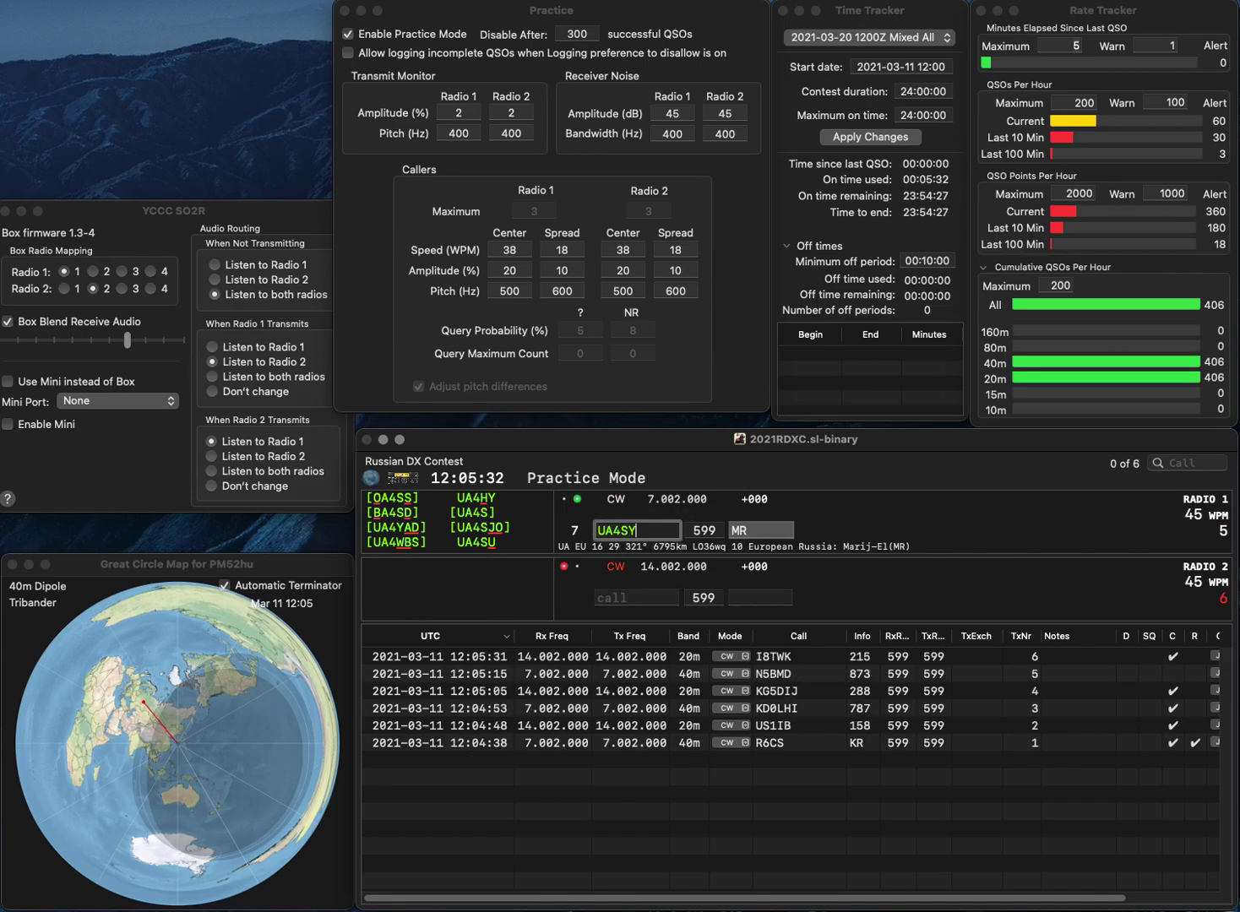
pyautogui.press('BackSpace')
pyautogui.write('H')
pyautogui.press('Return')
pyautogui.write('OK1MGW')
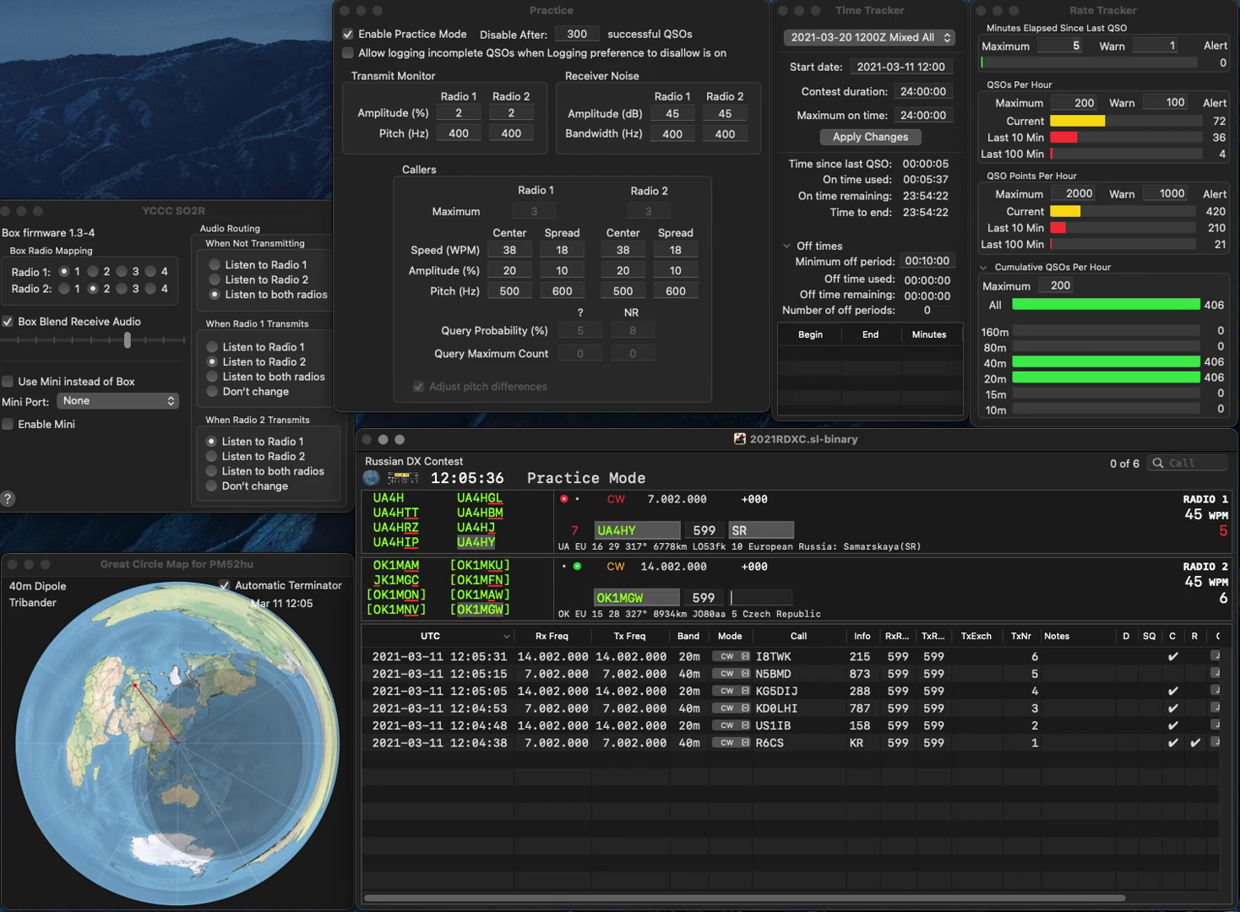
pyautogui.press('Return')
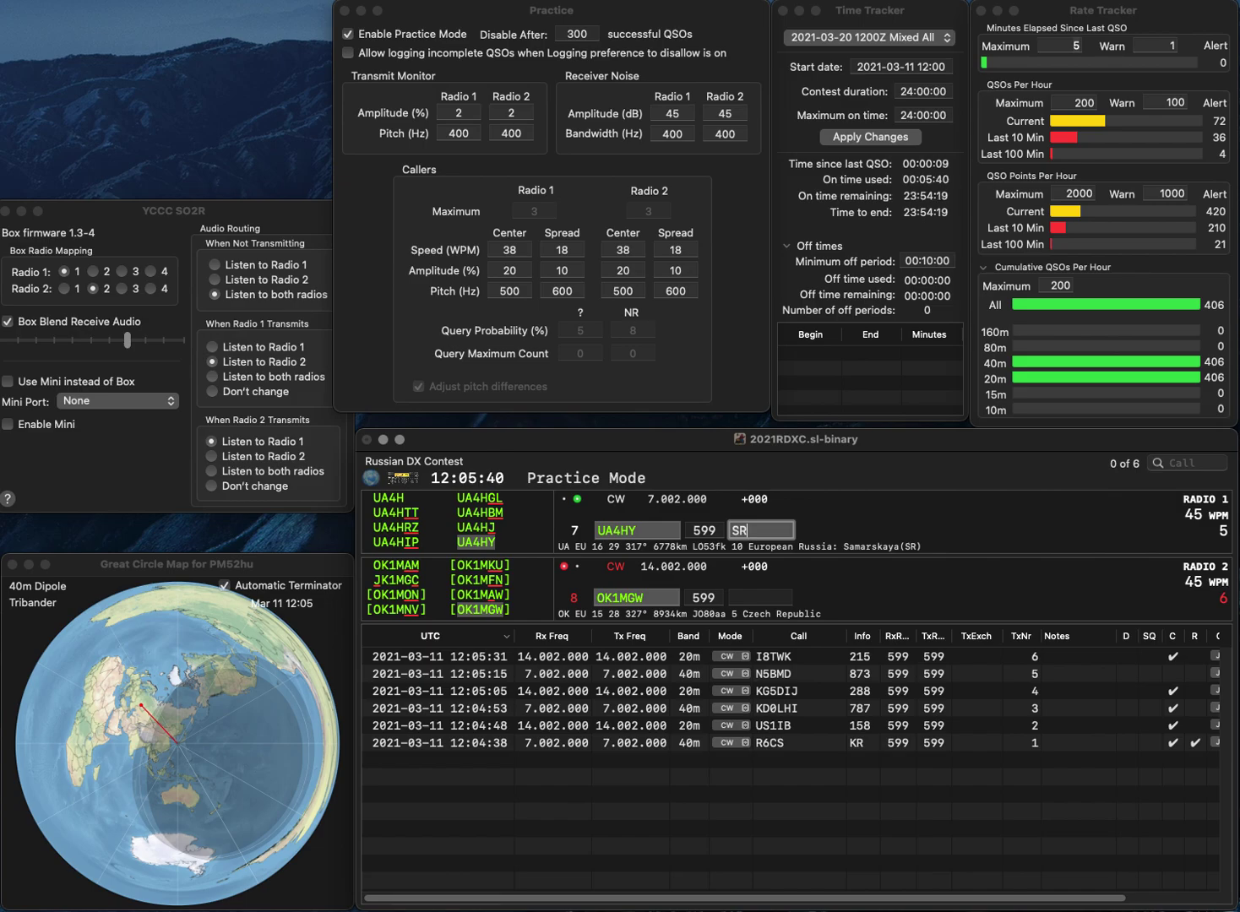
# Log UA4HY with exchange SR on Radio 1 and OK1MGW with exchange 999 on Radio 2.
pyautogui.press('Return')
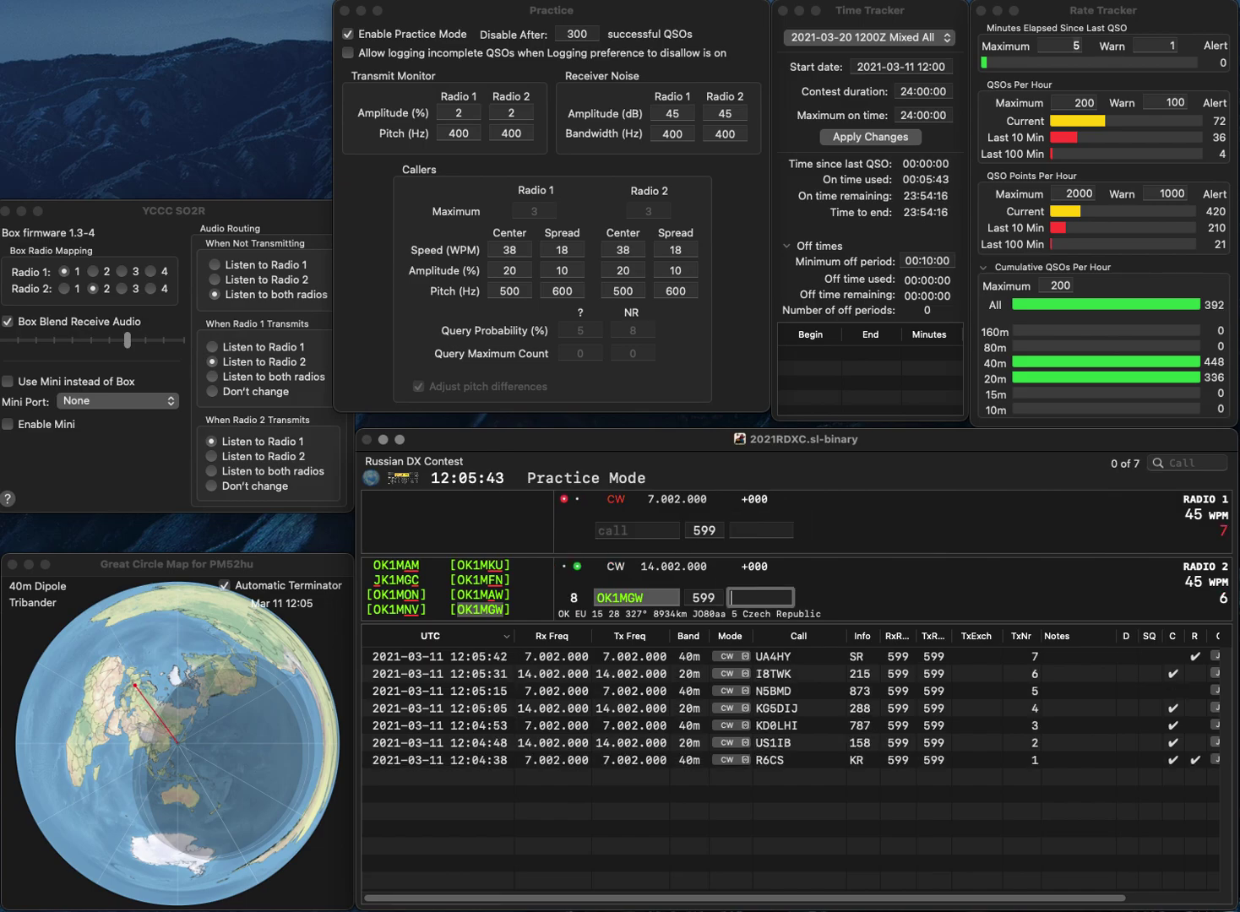
pyautogui.write('999')
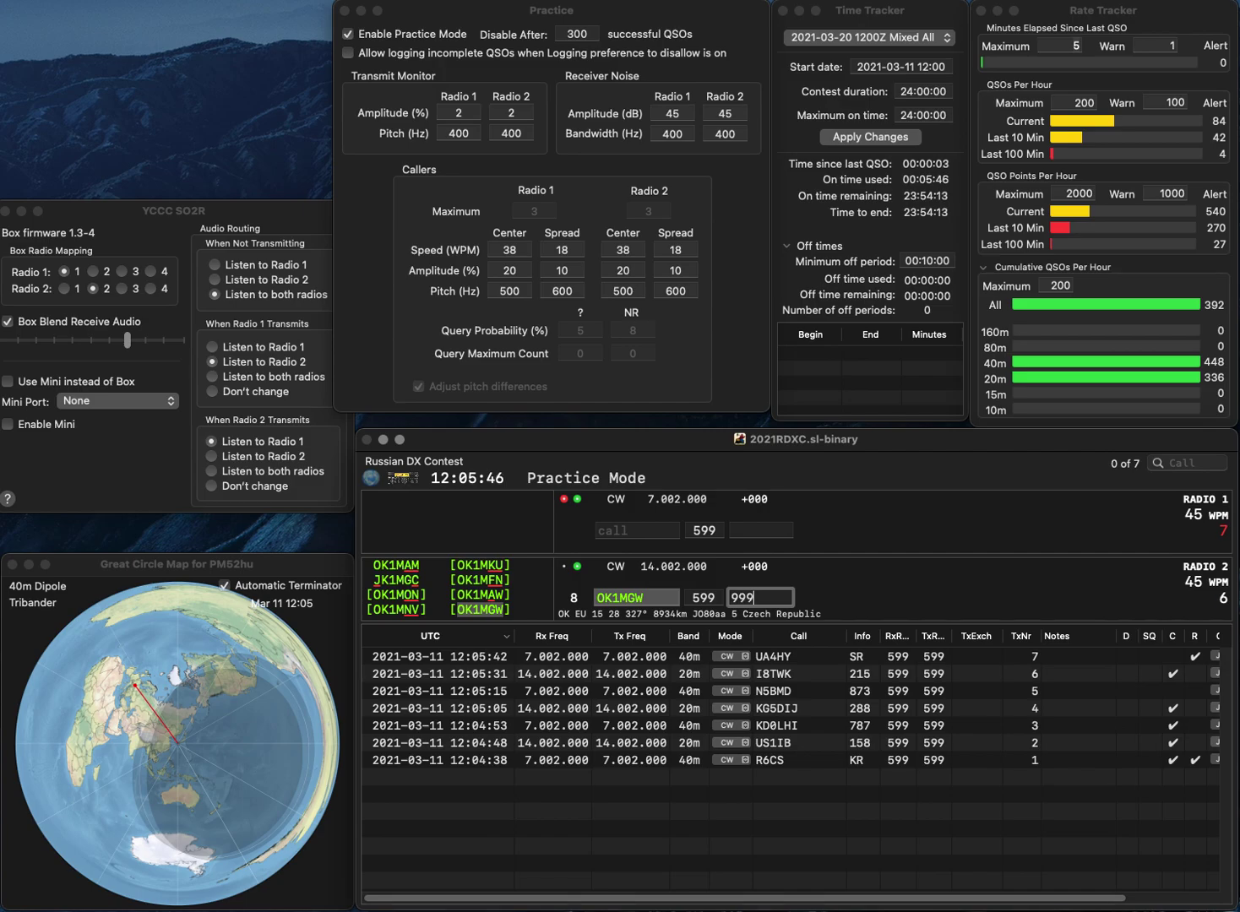
pyautogui.press('Return')
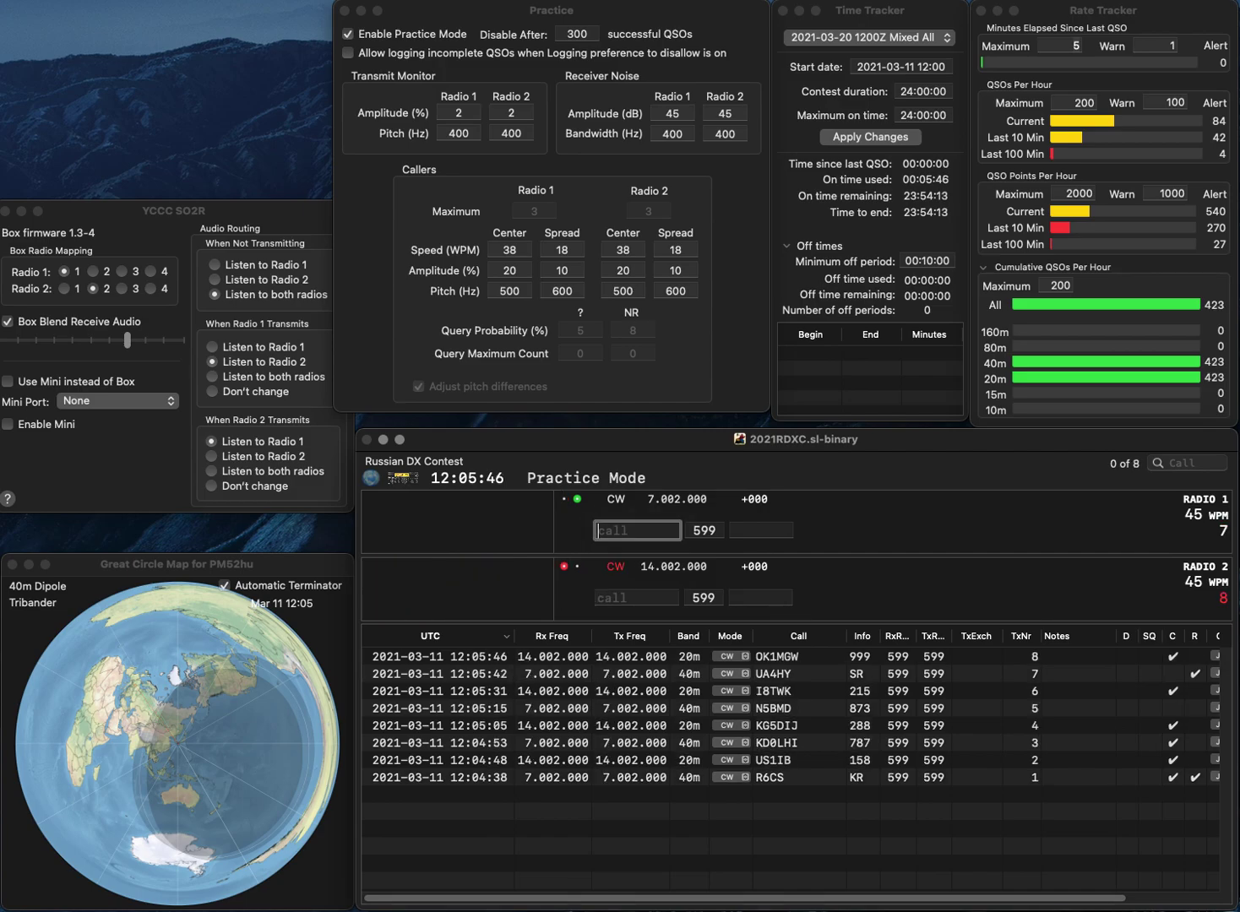
# Answer the callers NO6F on Radio 1 and W1DX on Radio 2.
pyautogui.write('NO6F')
pyautogui.press('Return')
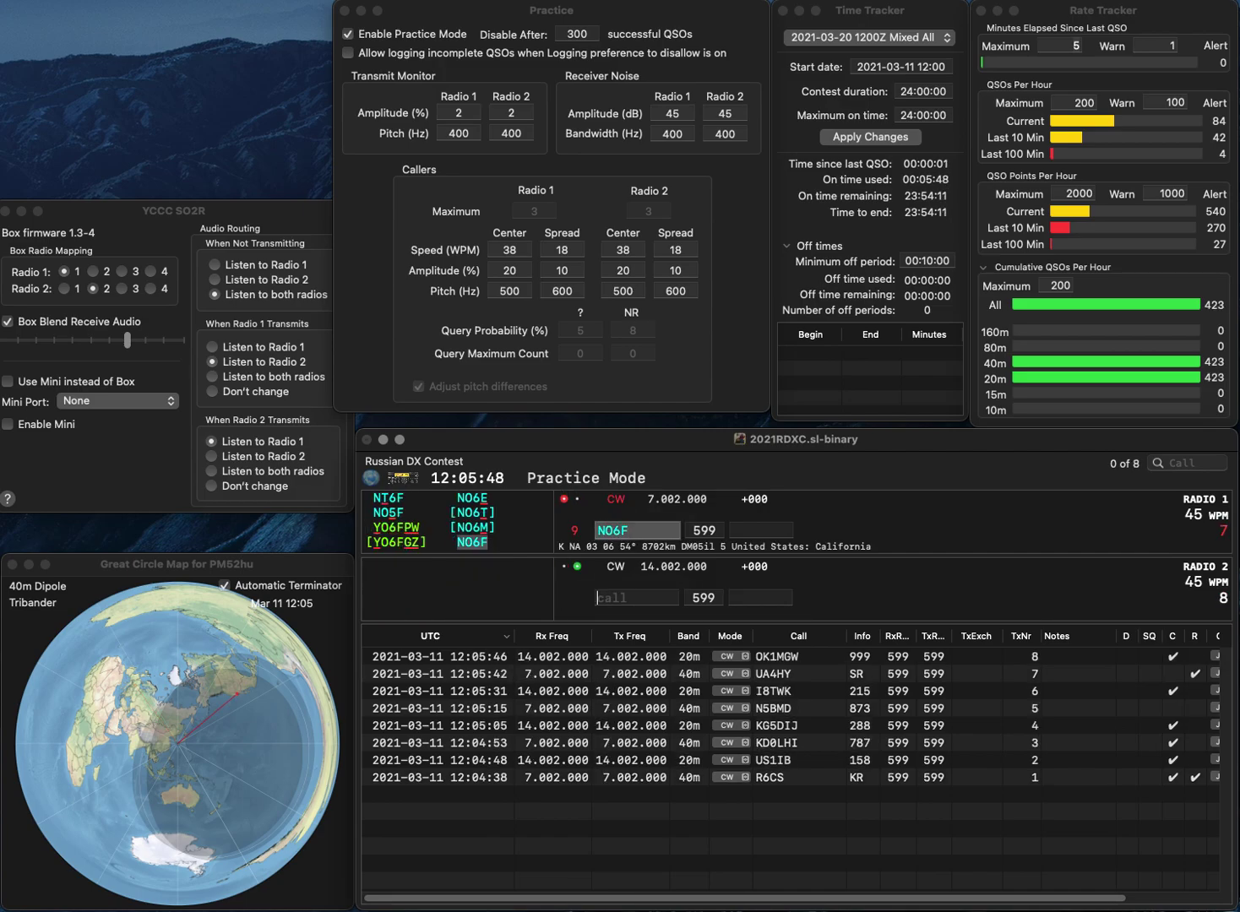
pyautogui.write('W1DX')
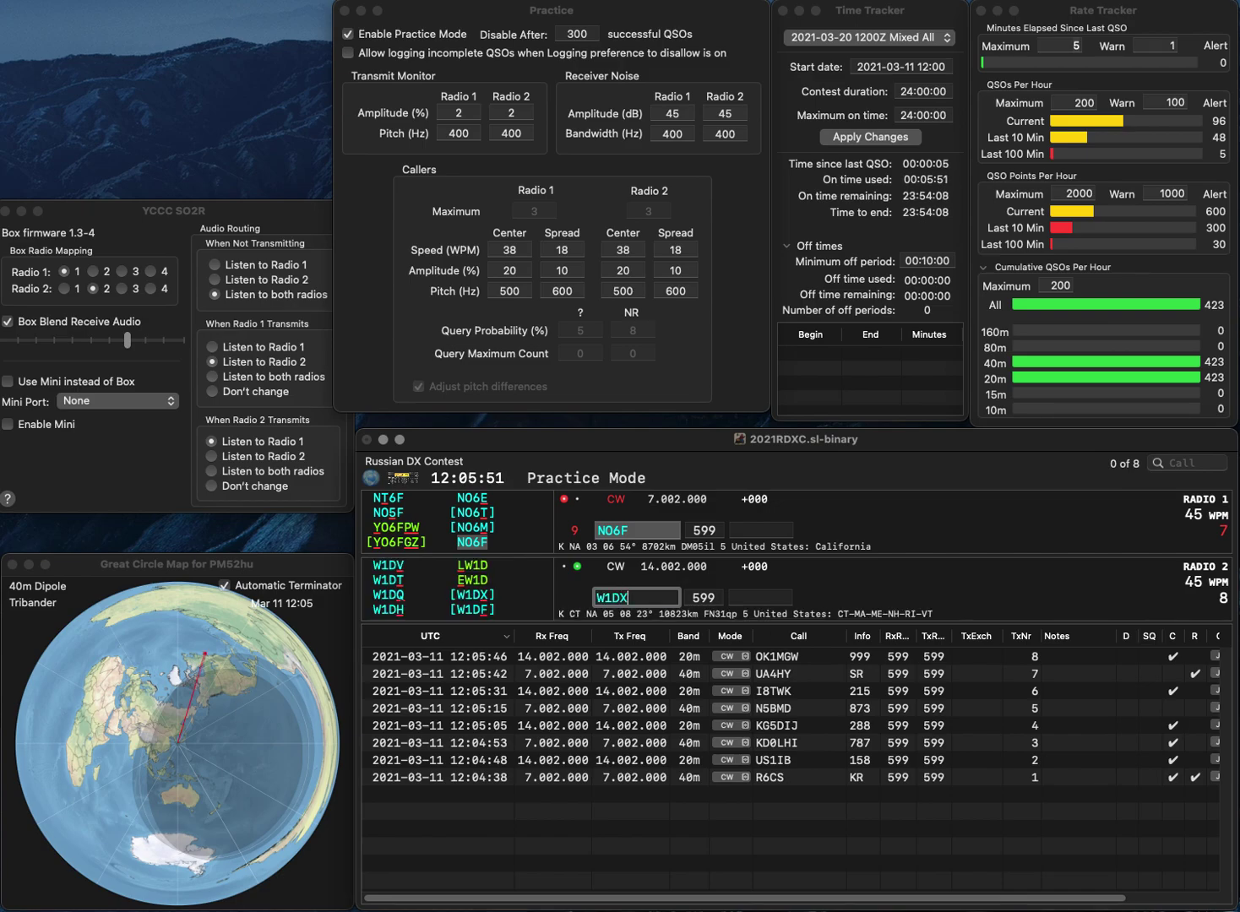
pyautogui.press('Return')
pyautogui.press('space')
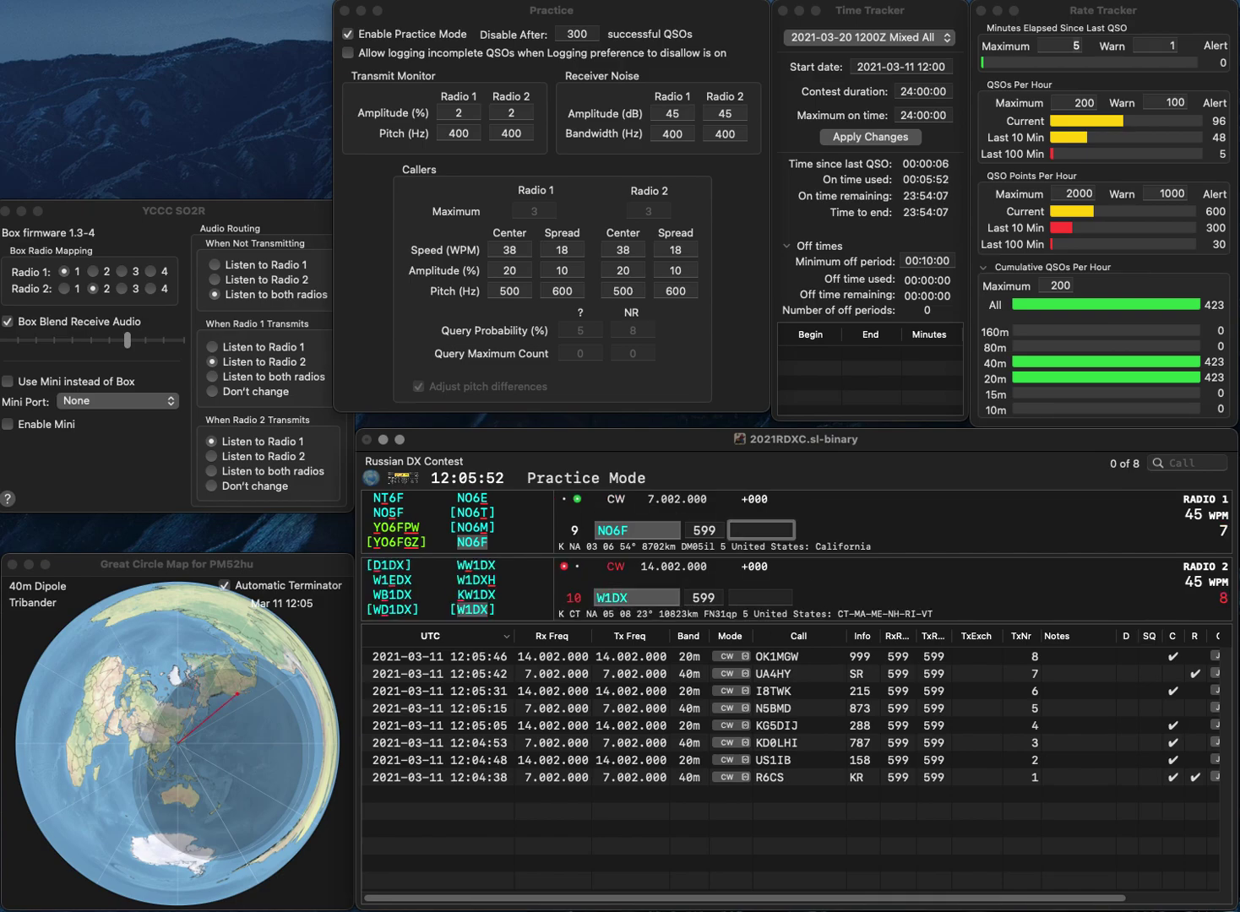
# Log NO6F with exchange 494 on Radio 1 and W1DX with exchange 15 on Radio 2.
pyautogui.write('494')
pyautogui.press('Return')
pyautogui.write('15')
pyautogui.press('Return')
pyautogui.write('RN0A')
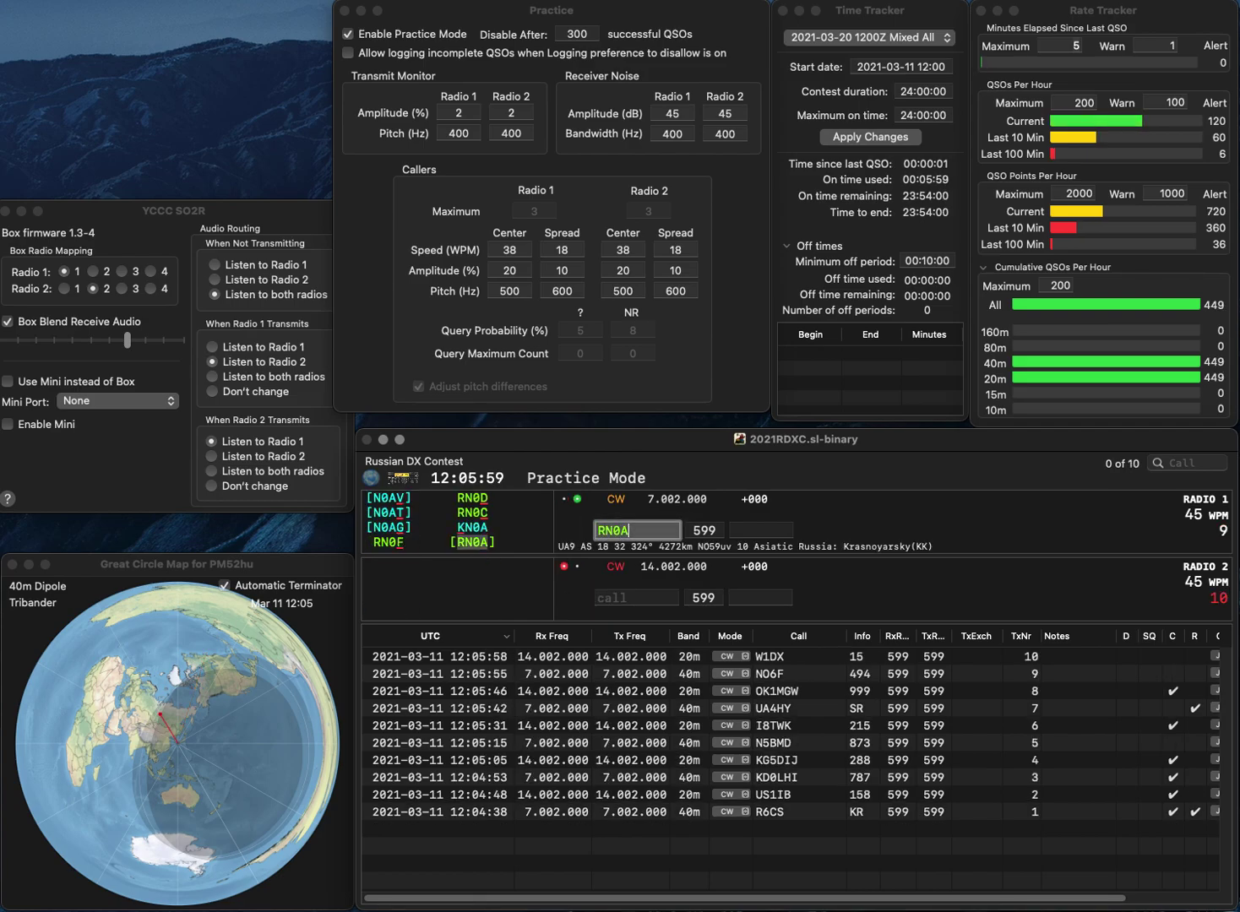
pyautogui.press('Return')
pyautogui.press('Return')
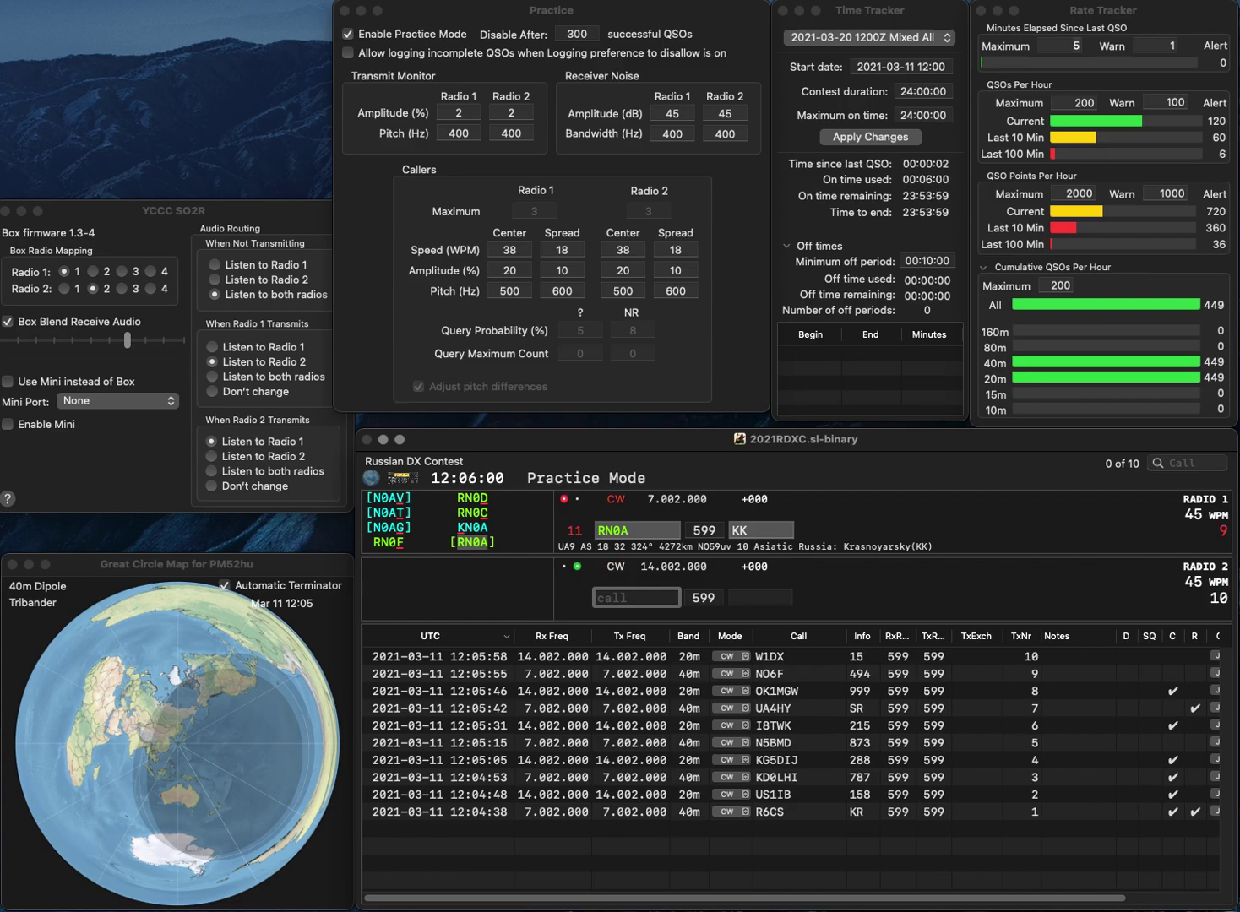
pyautogui.write('N1EVK')
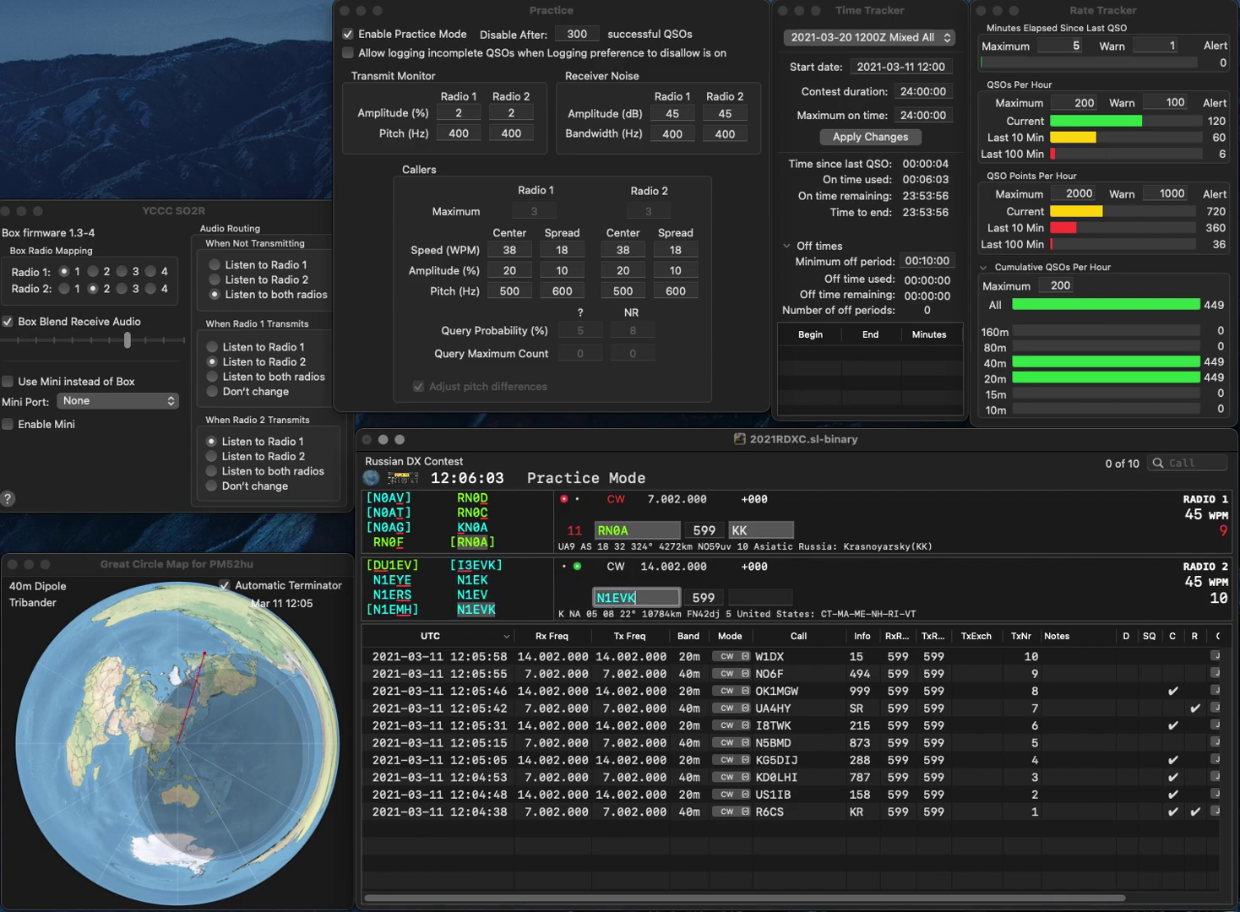
pyautogui.press('Return')
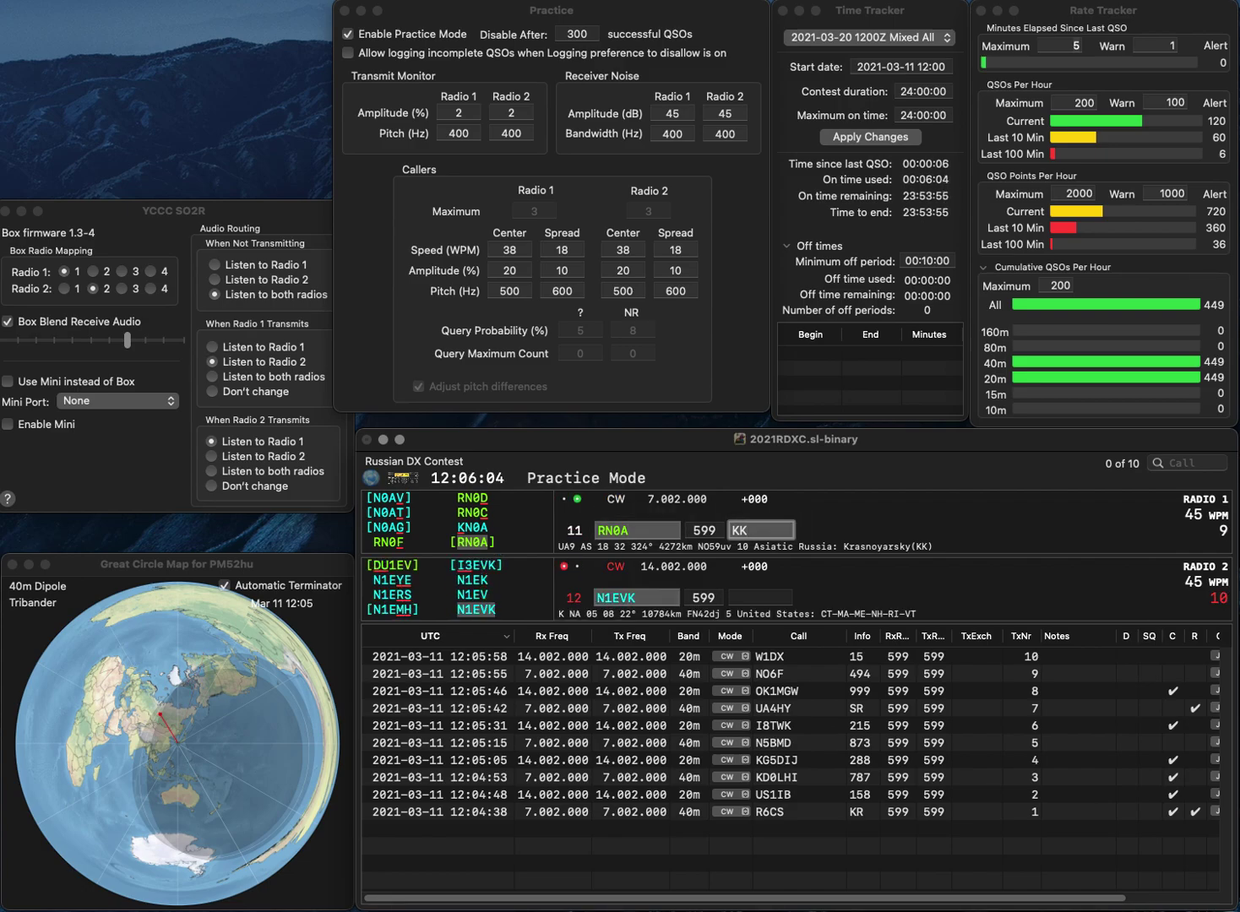
pyautogui.press('Return')
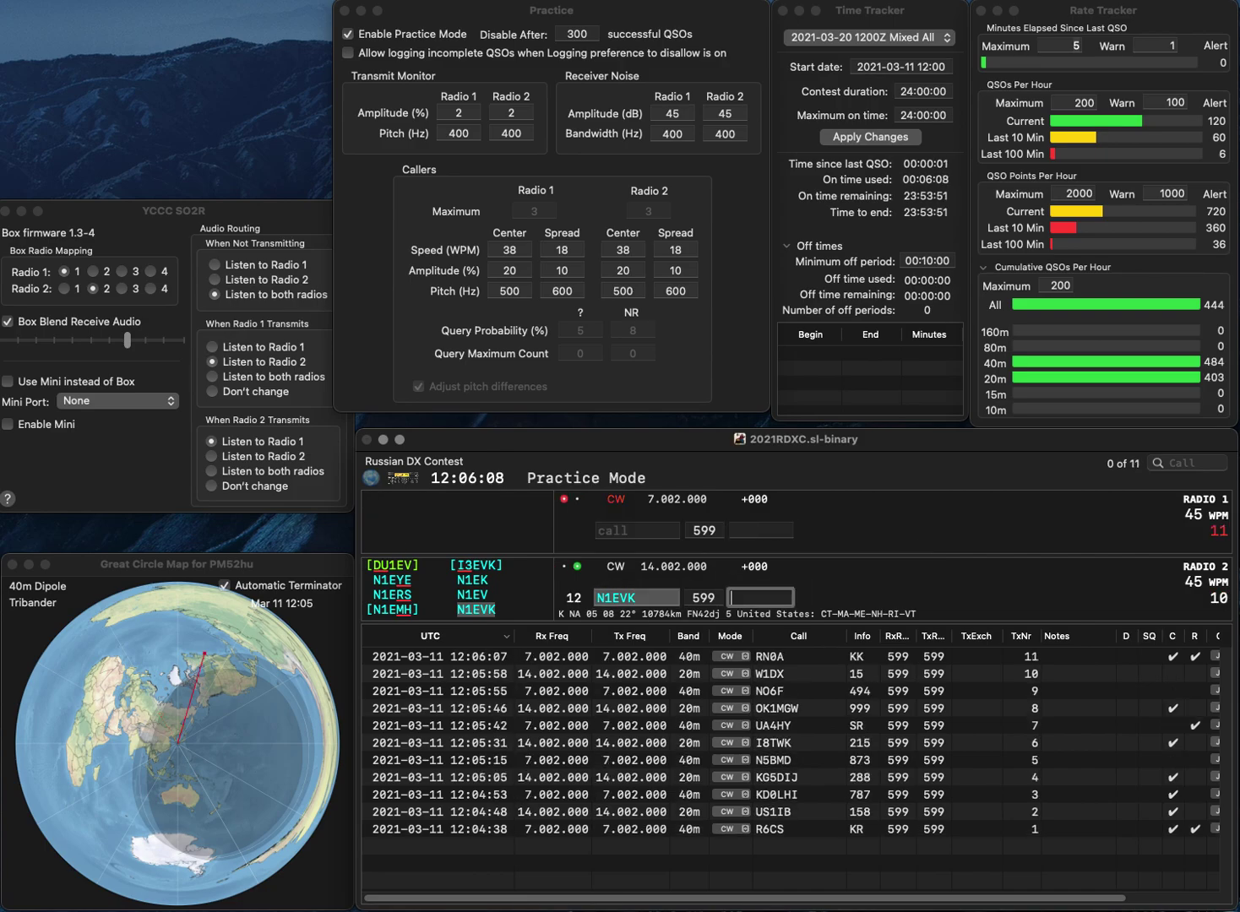
pyautogui.write('107')
pyautogui.press('Return')
pyautogui.write('UX')
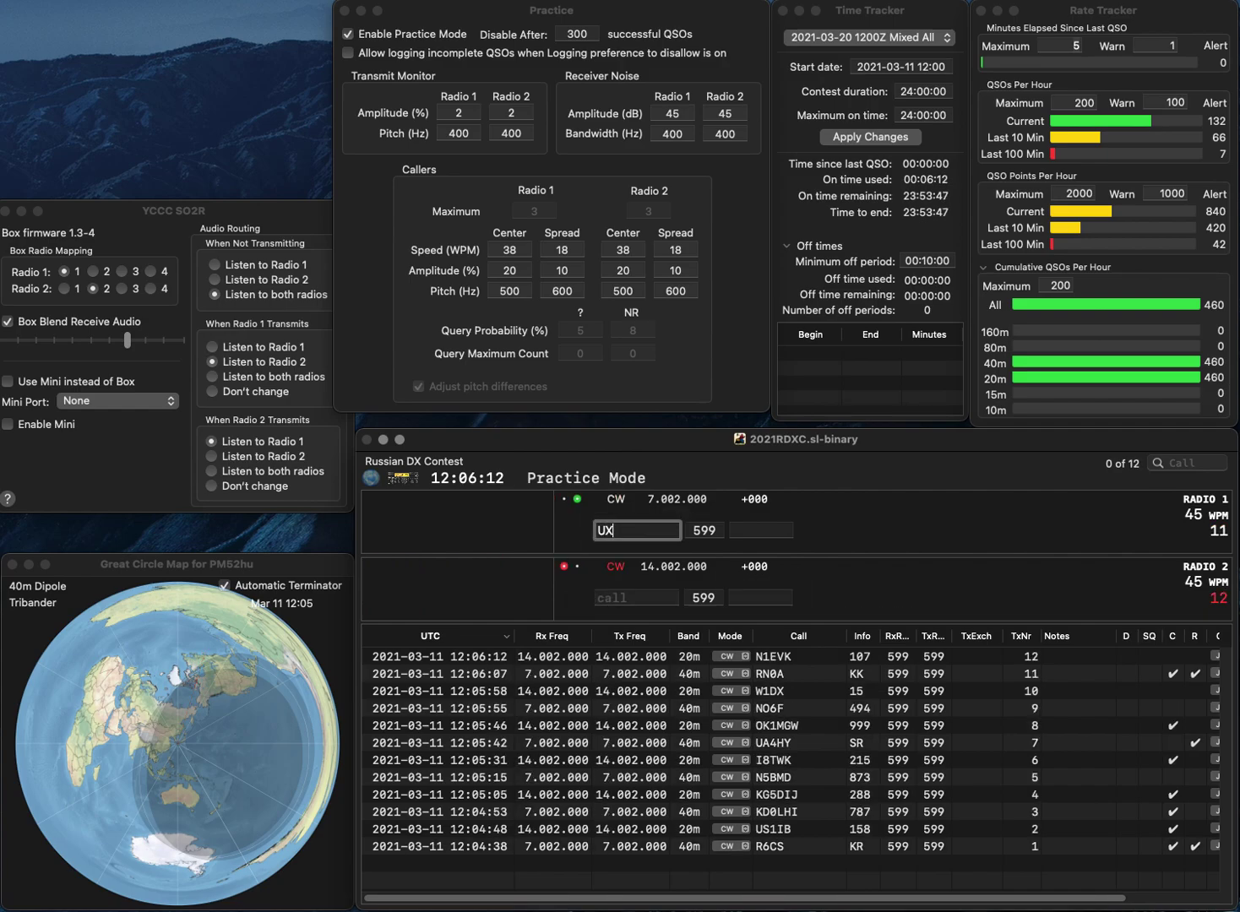
pyautogui.write('9Q')
pyautogui.press('Return')
pyautogui.write('IW3RCC')
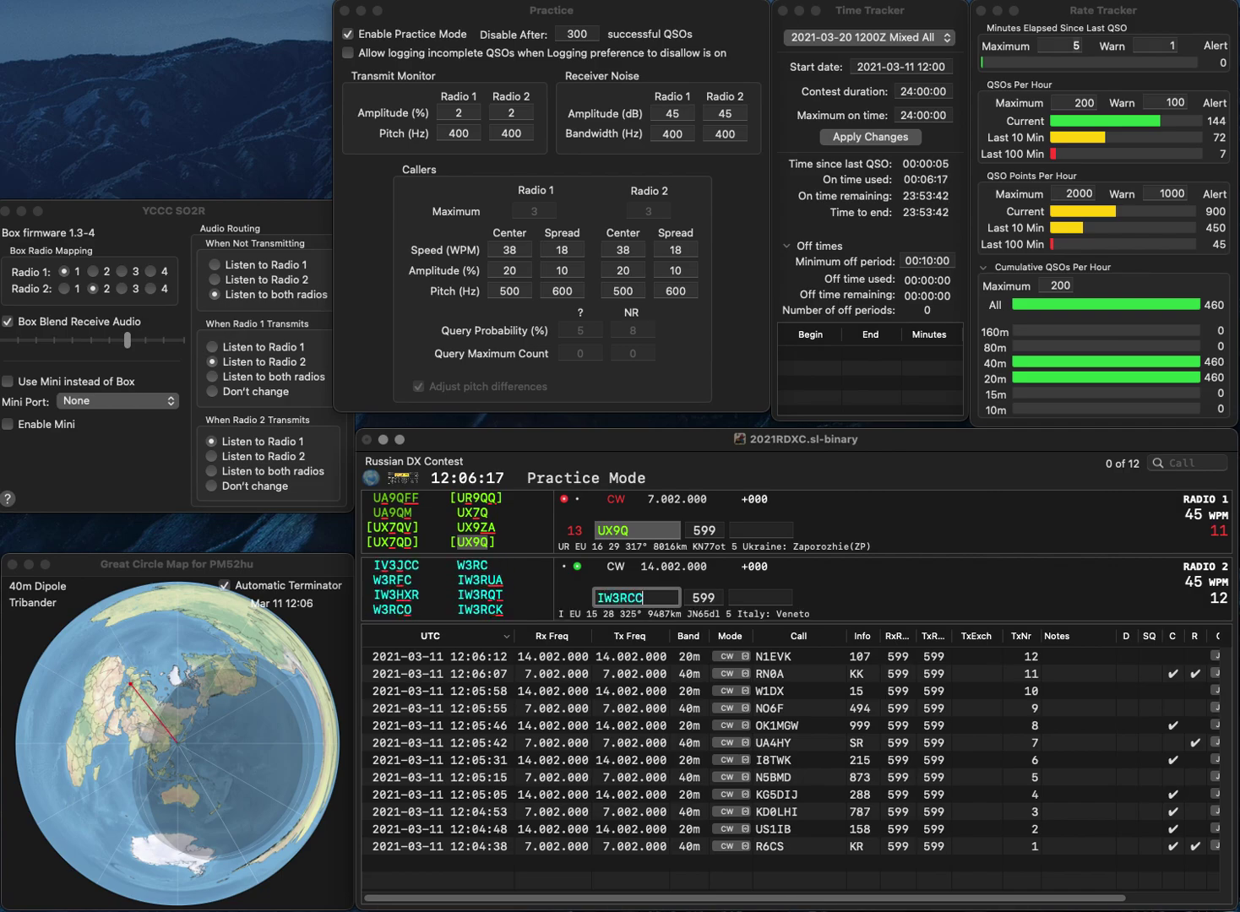
pyautogui.press('BackSpace')
pyautogui.write('K')
pyautogui.press('Return')
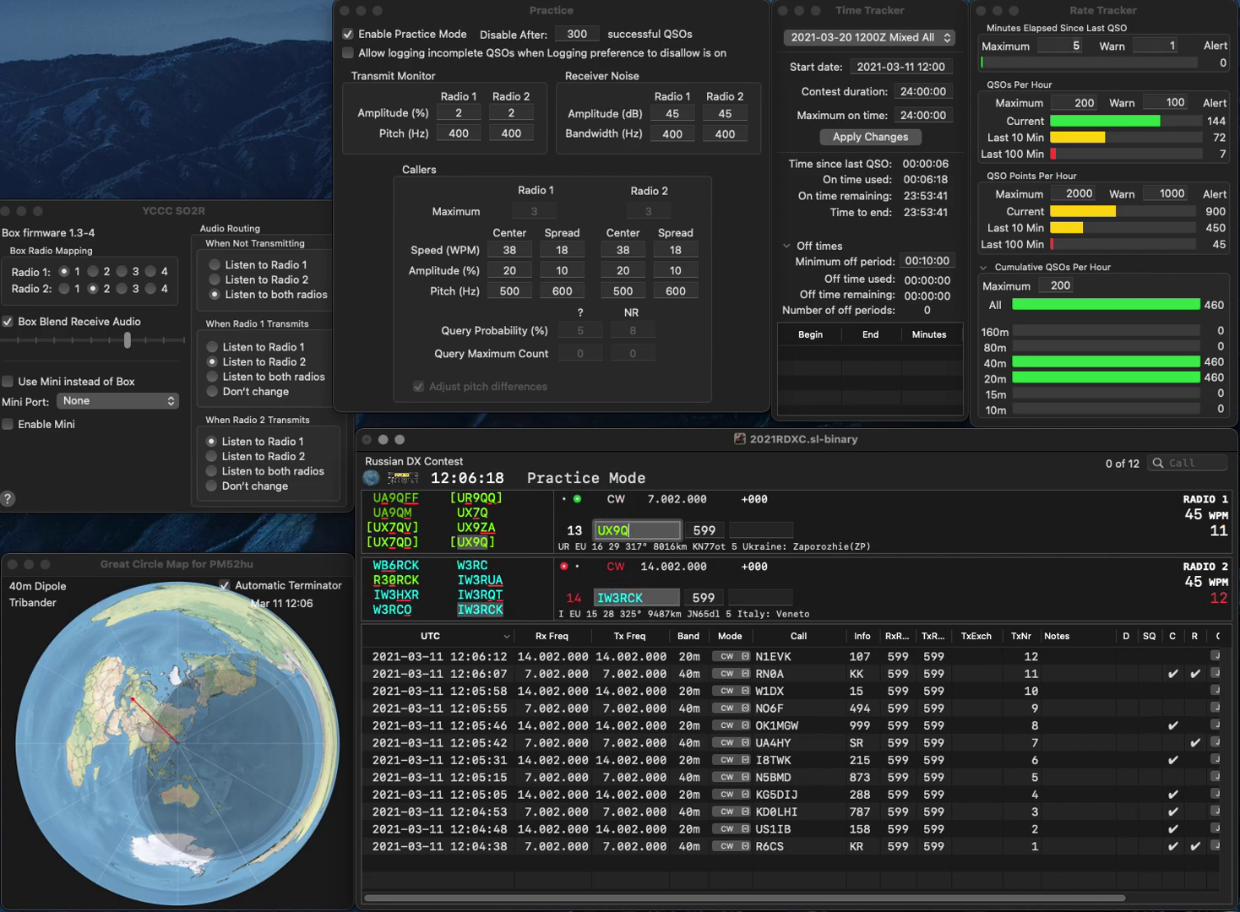
pyautogui.write('924')
pyautogui.press('Return')
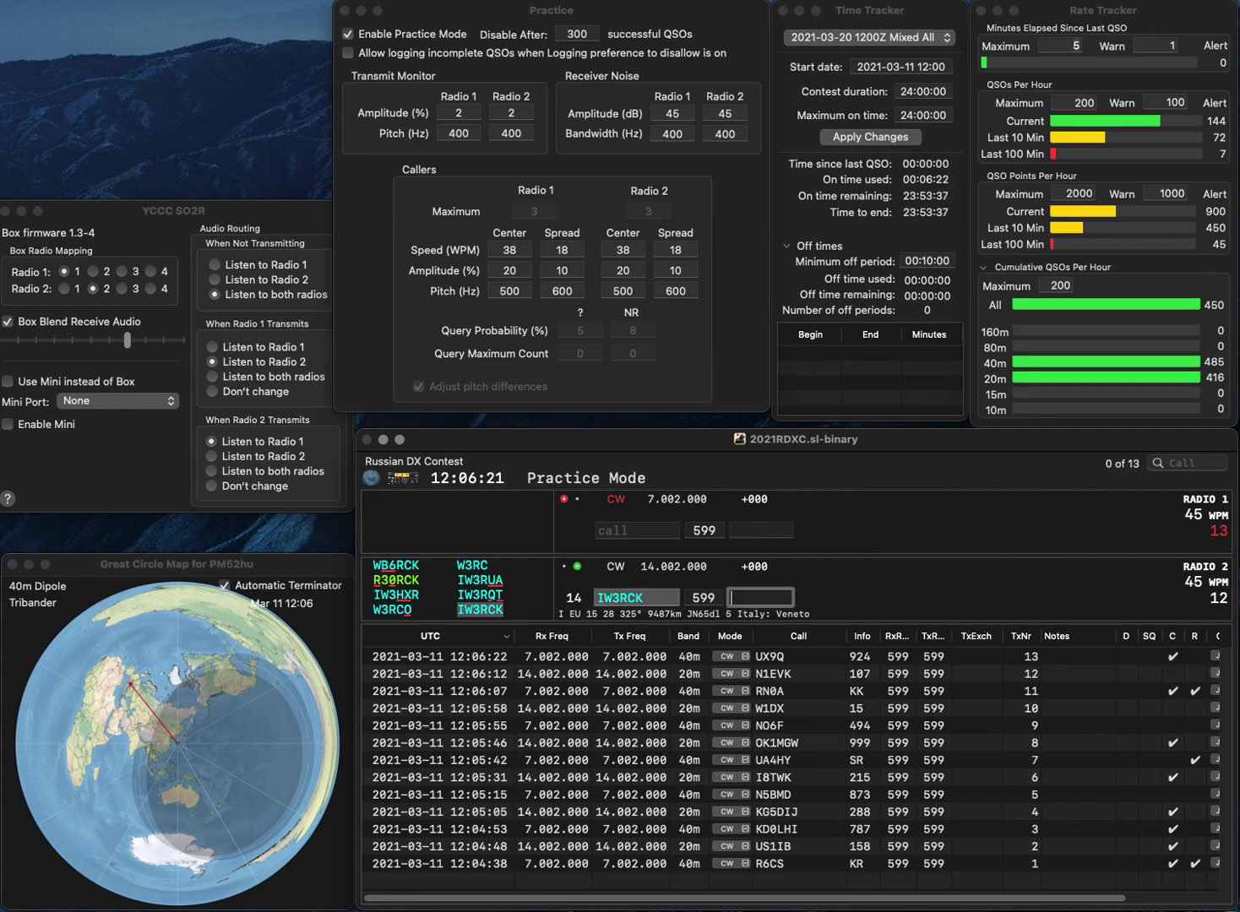
pyautogui.write('791')
pyautogui.press('Return')
# Answer the callers W0YJT on Radio 1 and SM0S on Radio 2.
pyautogui.write('W0')
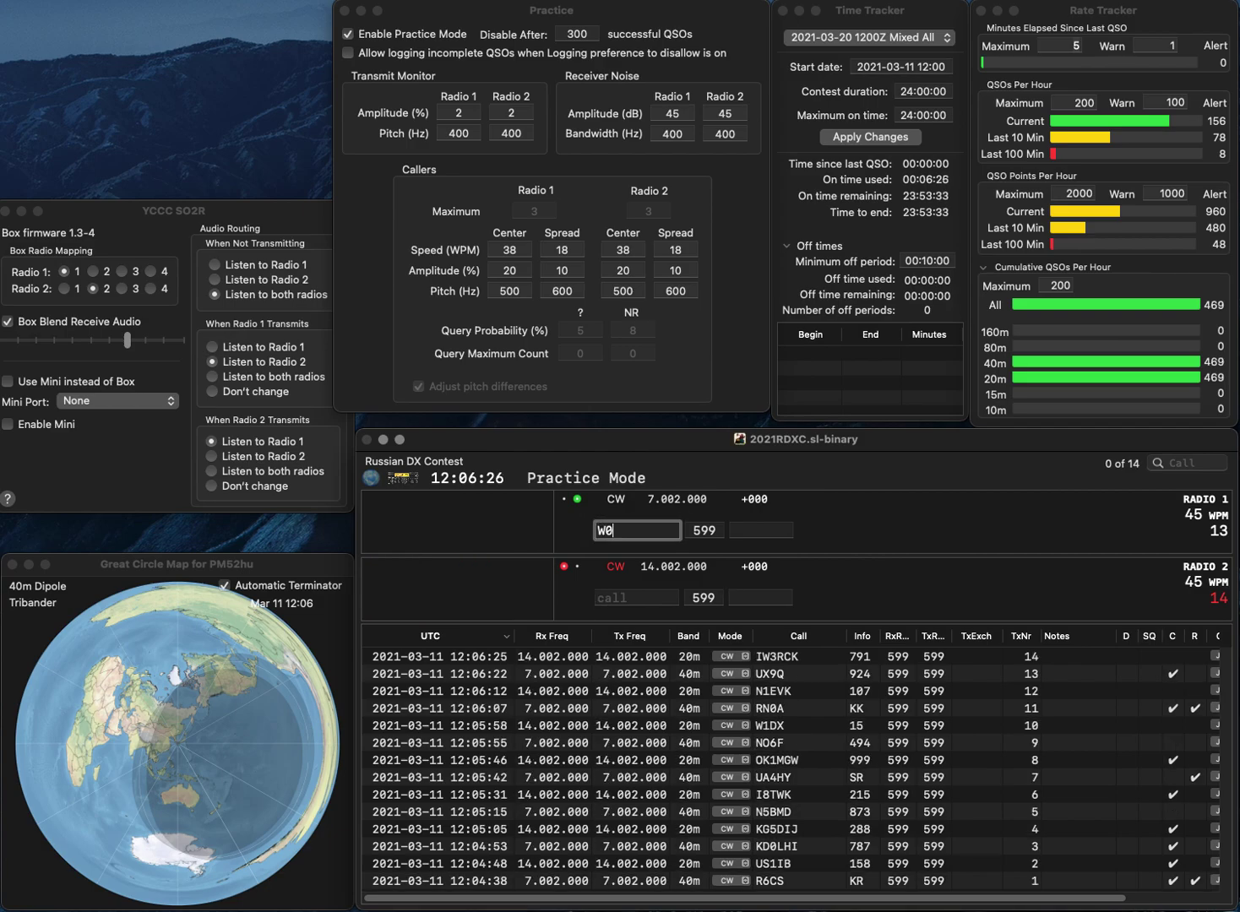
pyautogui.write('YJT')
pyautogui.press('Return')
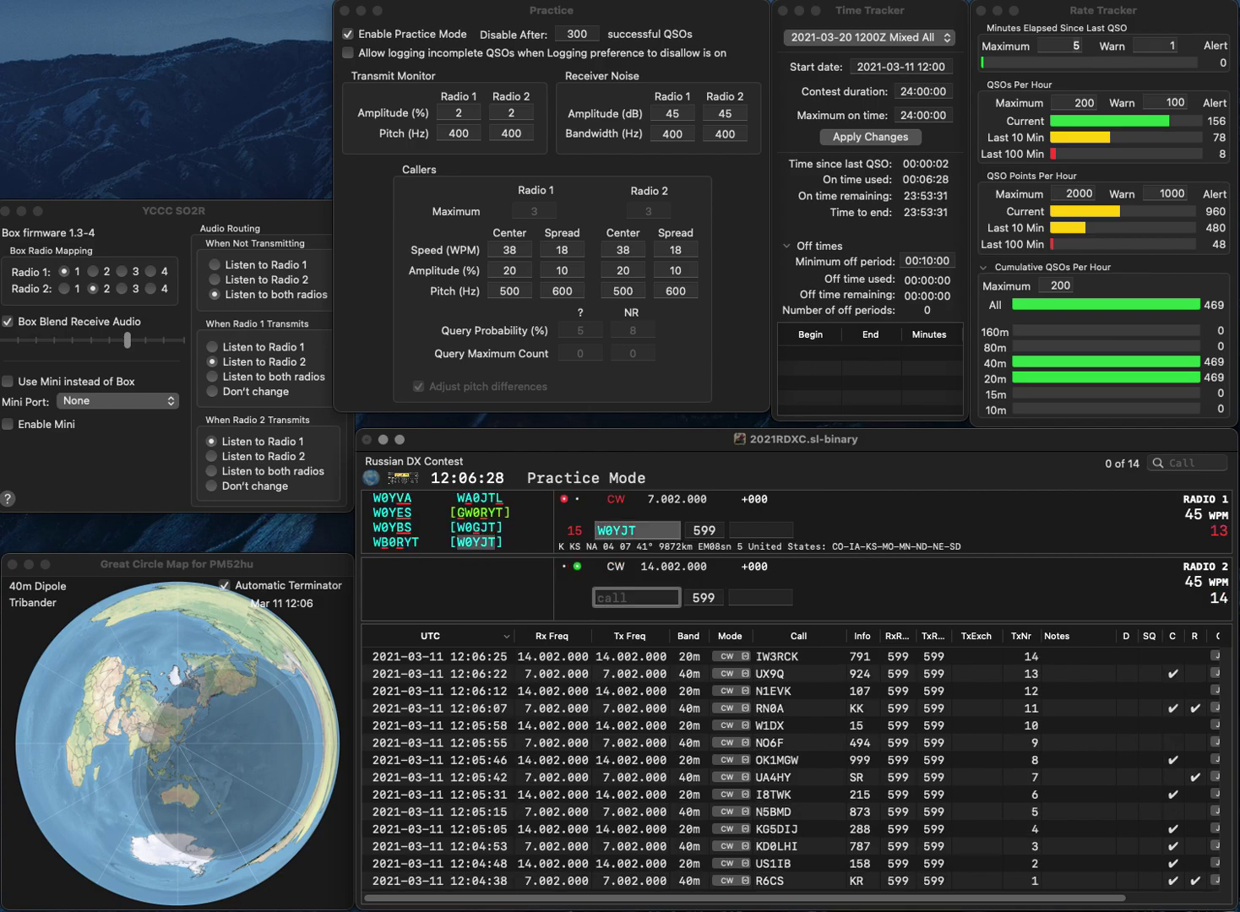
pyautogui.write('SM0S')
pyautogui.press('Return')
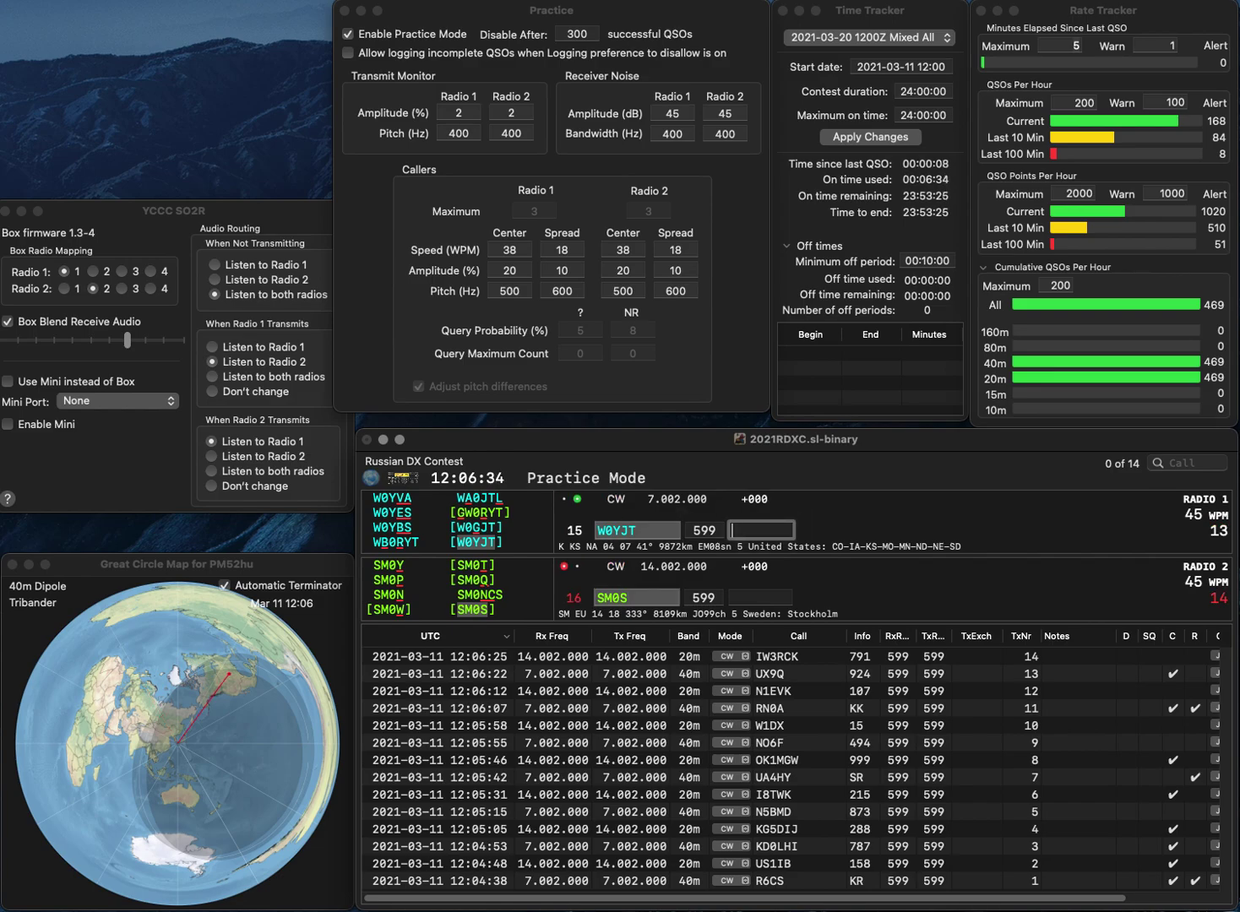
# Log W0YJT with exchange 496 on Radio 1 and SM0S with exchange 585 on Radio 2.
pyautogui.write('496')
pyautogui.press('Return')
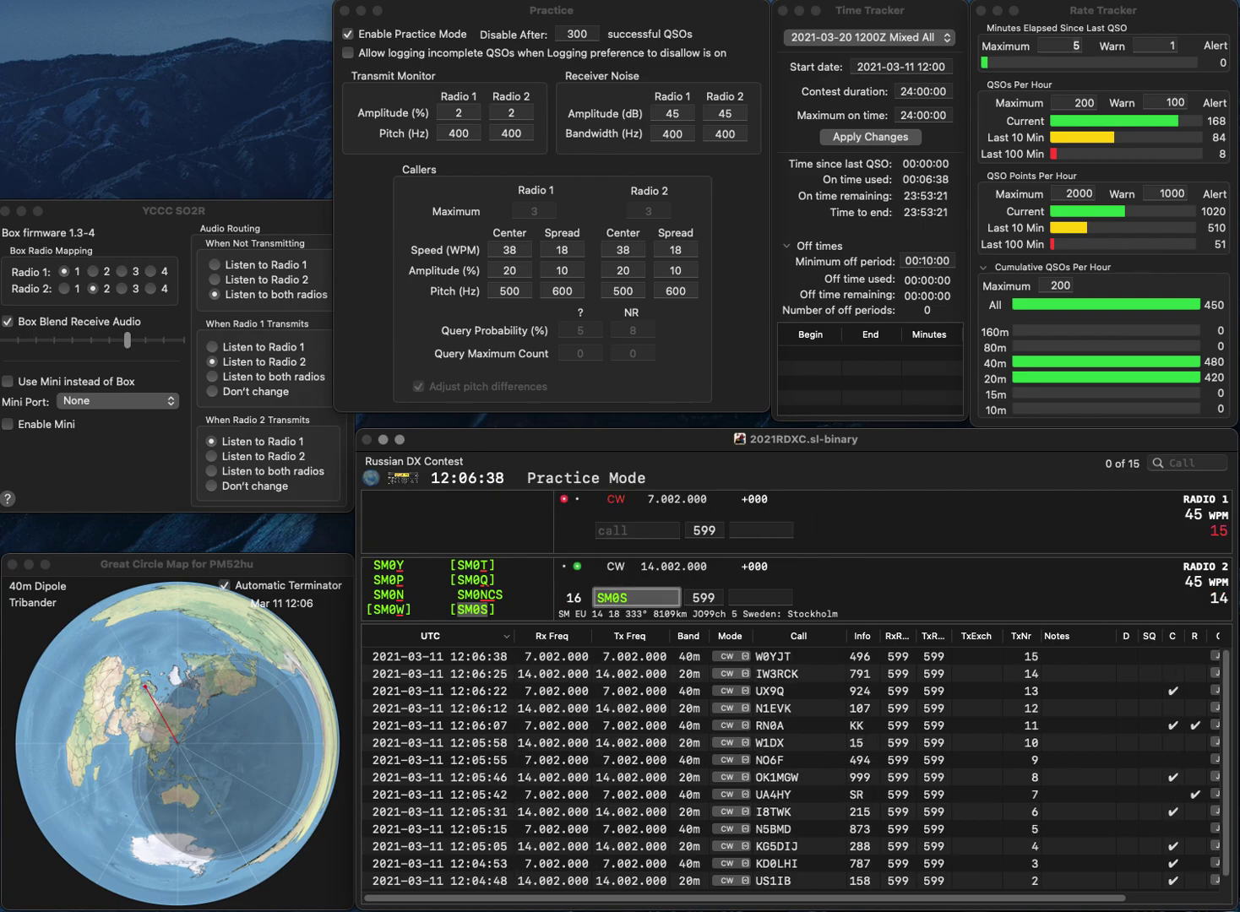
pyautogui.write('585')
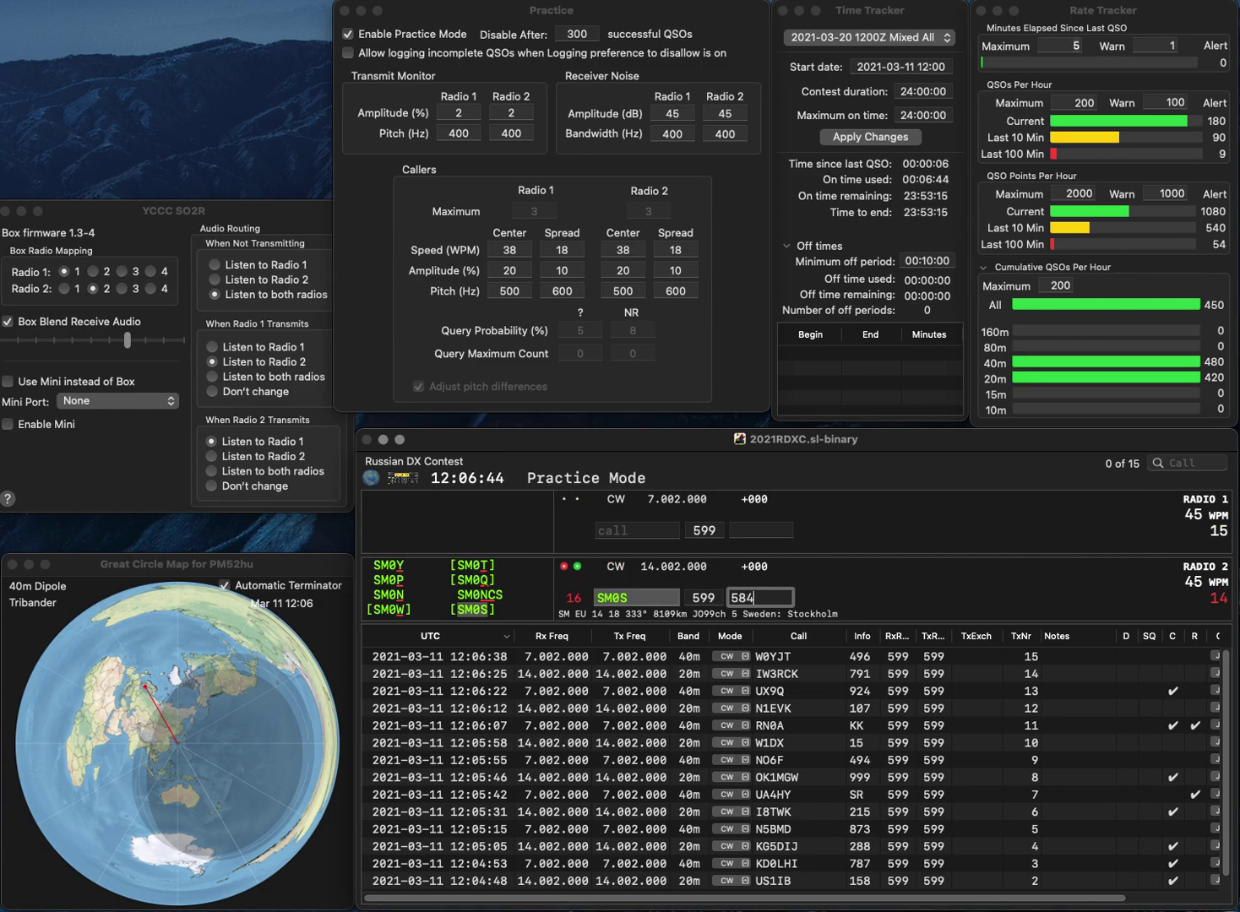
pyautogui.press('Return')
pyautogui.write('G')
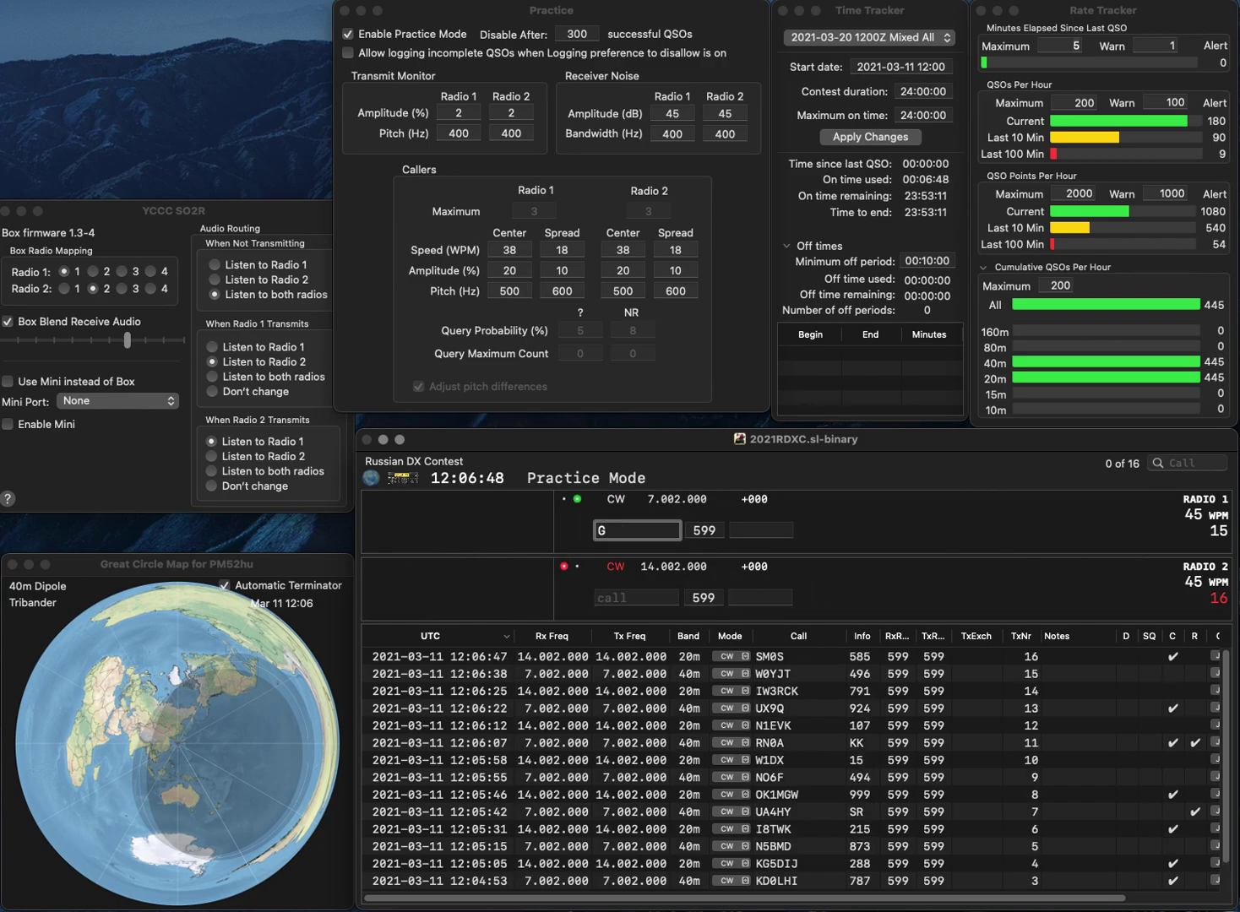
pyautogui.write('3YMC')
pyautogui.press('Return')
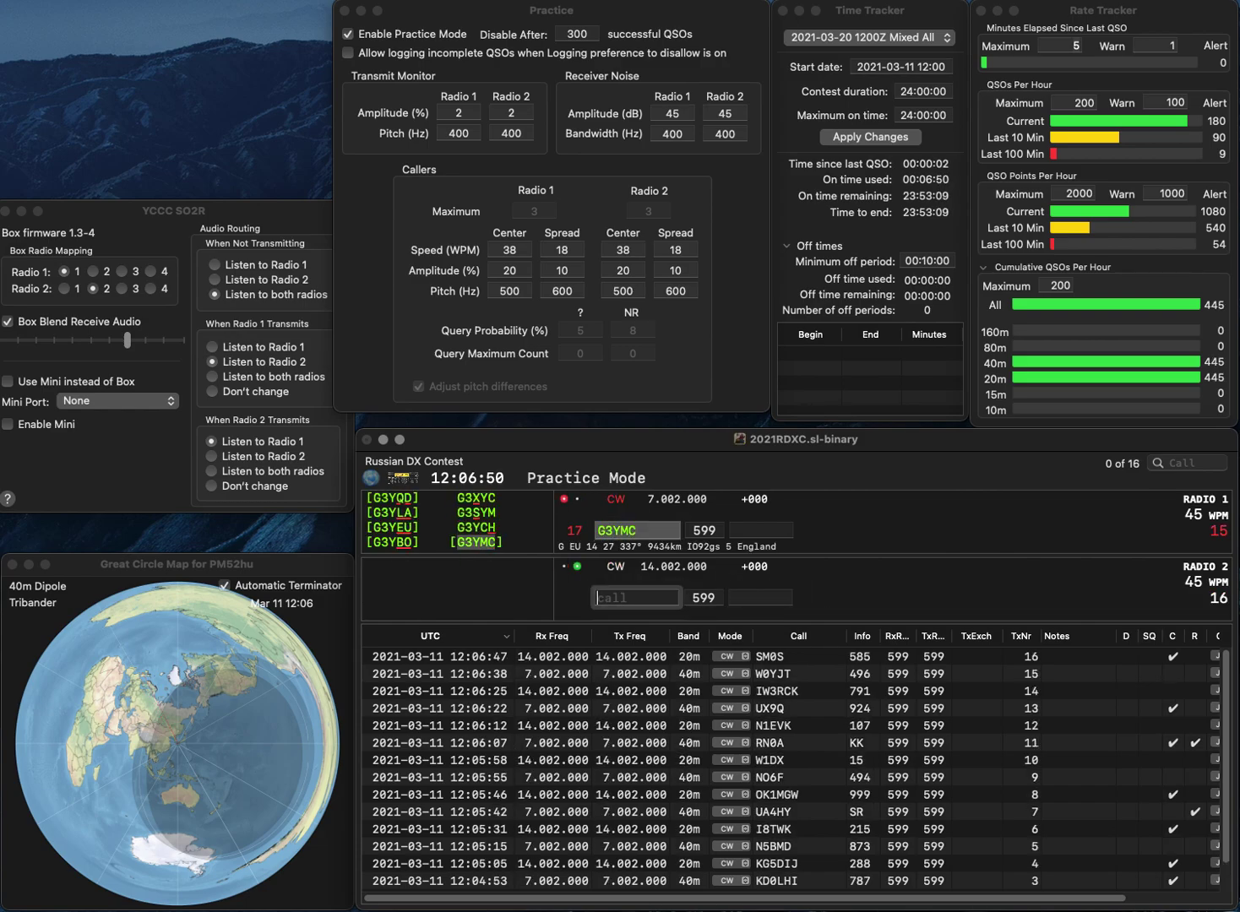
pyautogui.write('HB9DQJ')
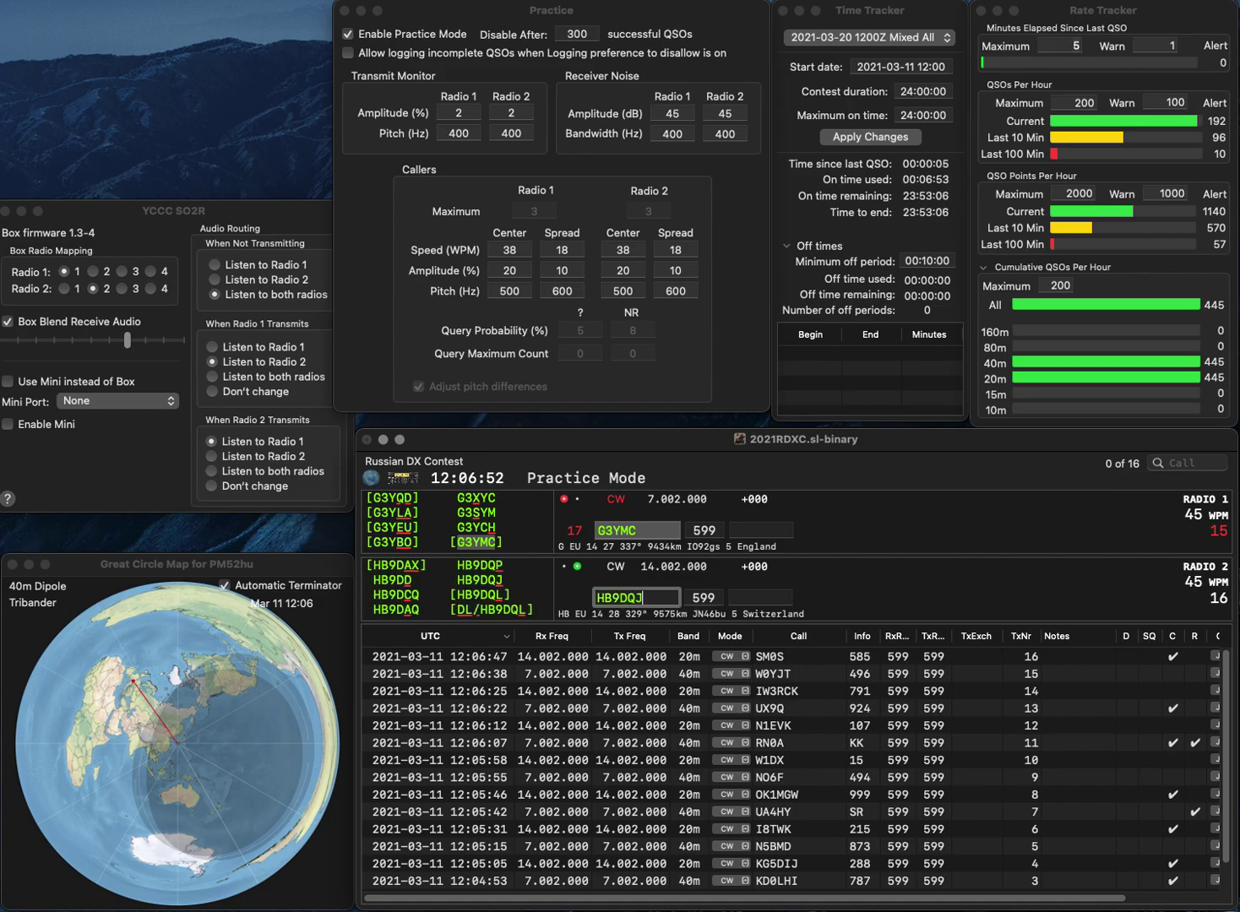
pyautogui.press('Return')
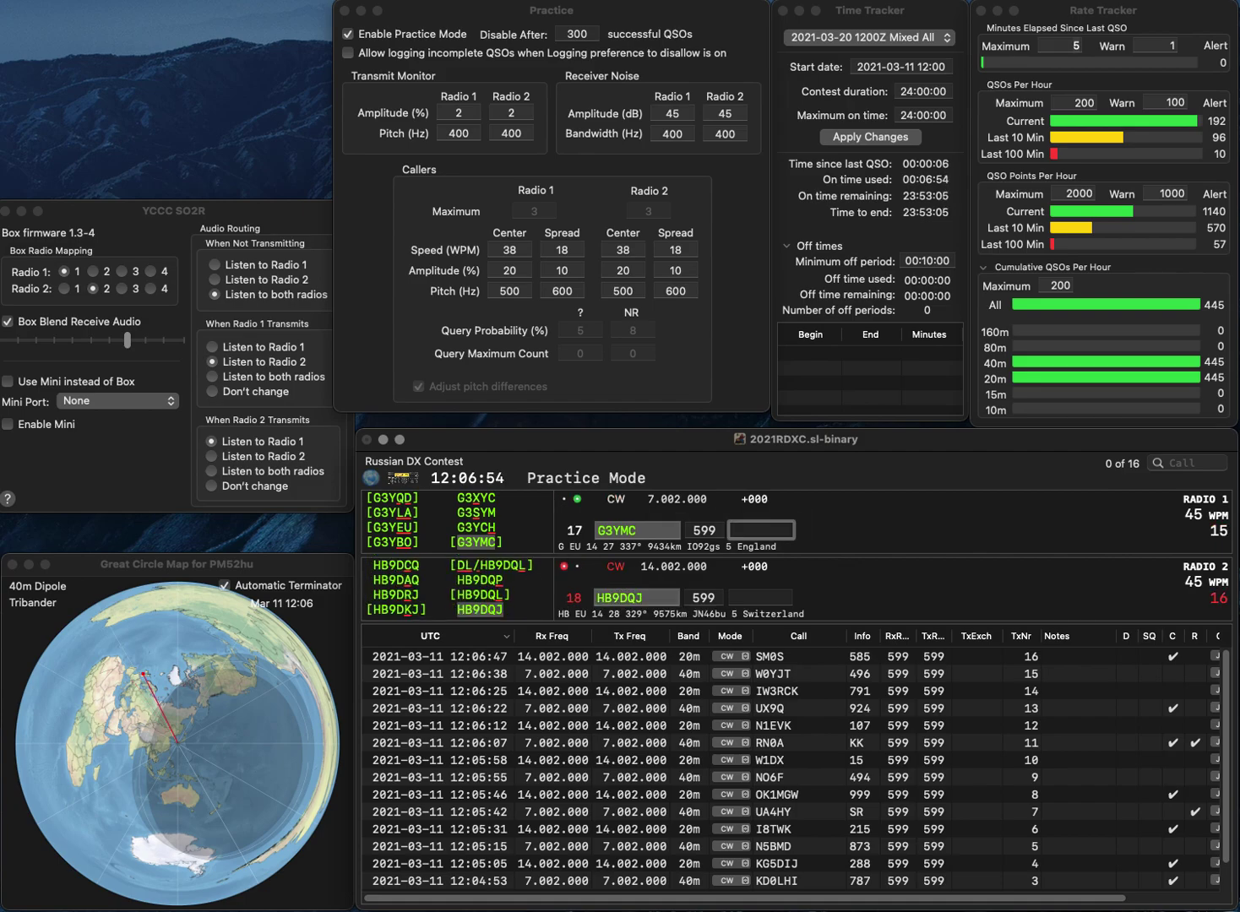
pyautogui.write('213')
pyautogui.press('Return')
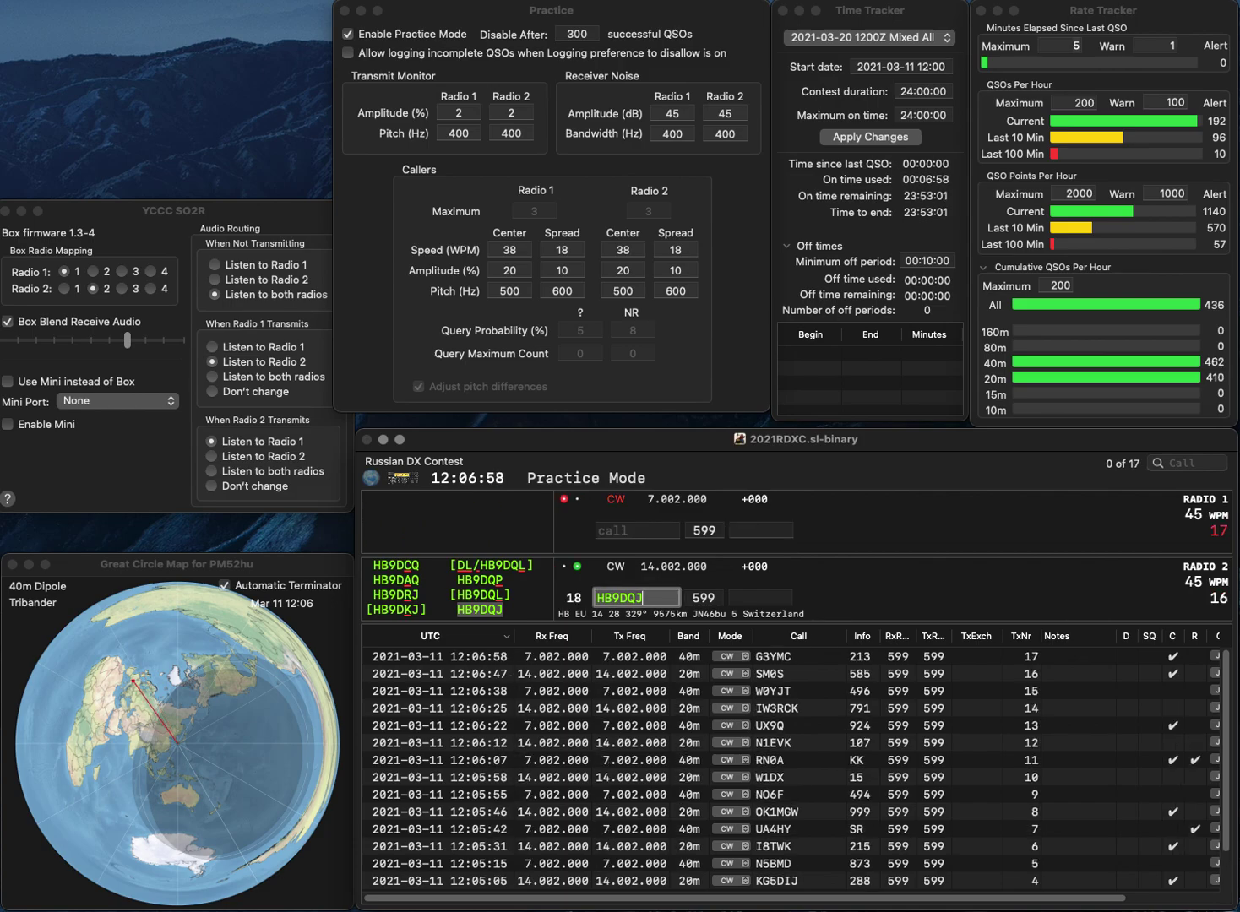
pyautogui.write('25')
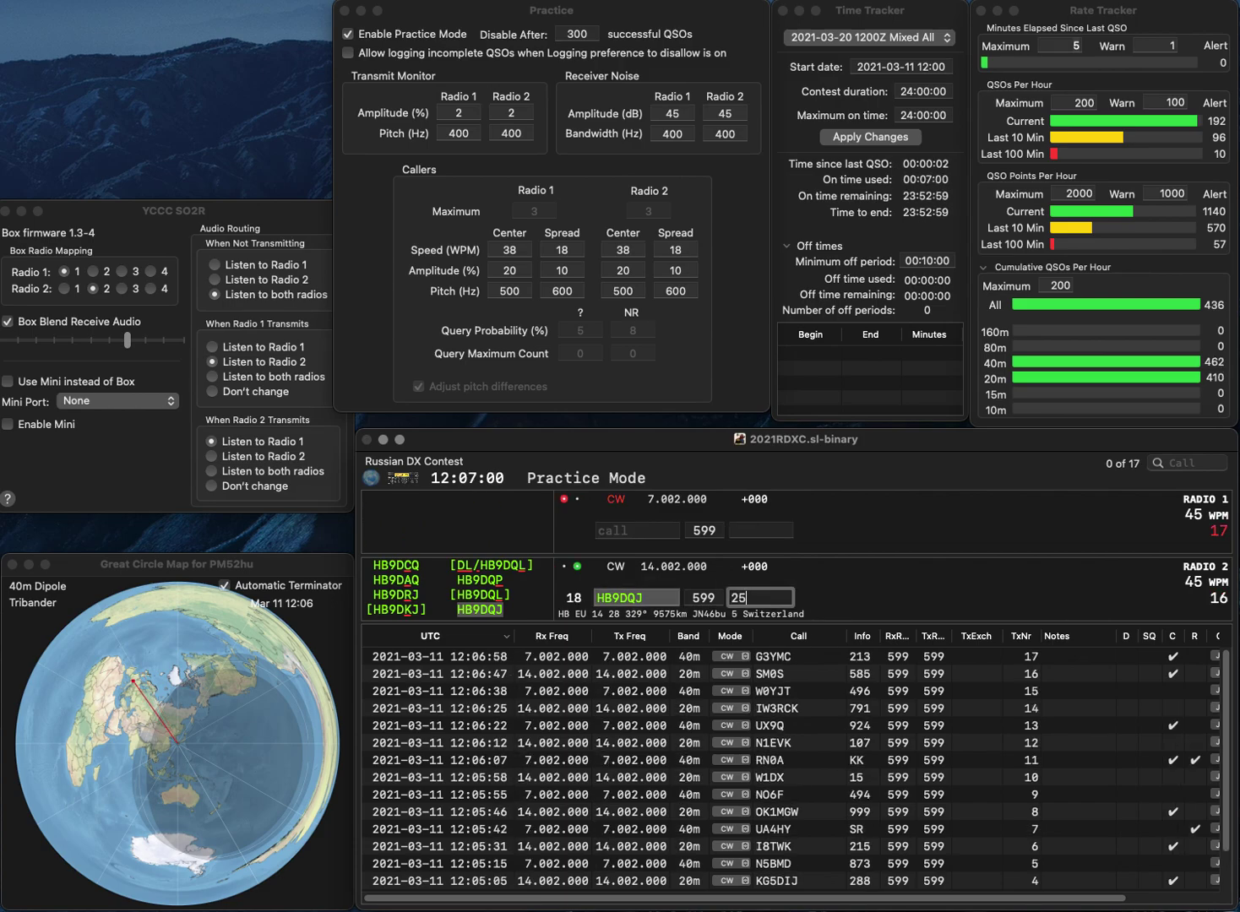
pyautogui.write('3')
pyautogui.press('Return')
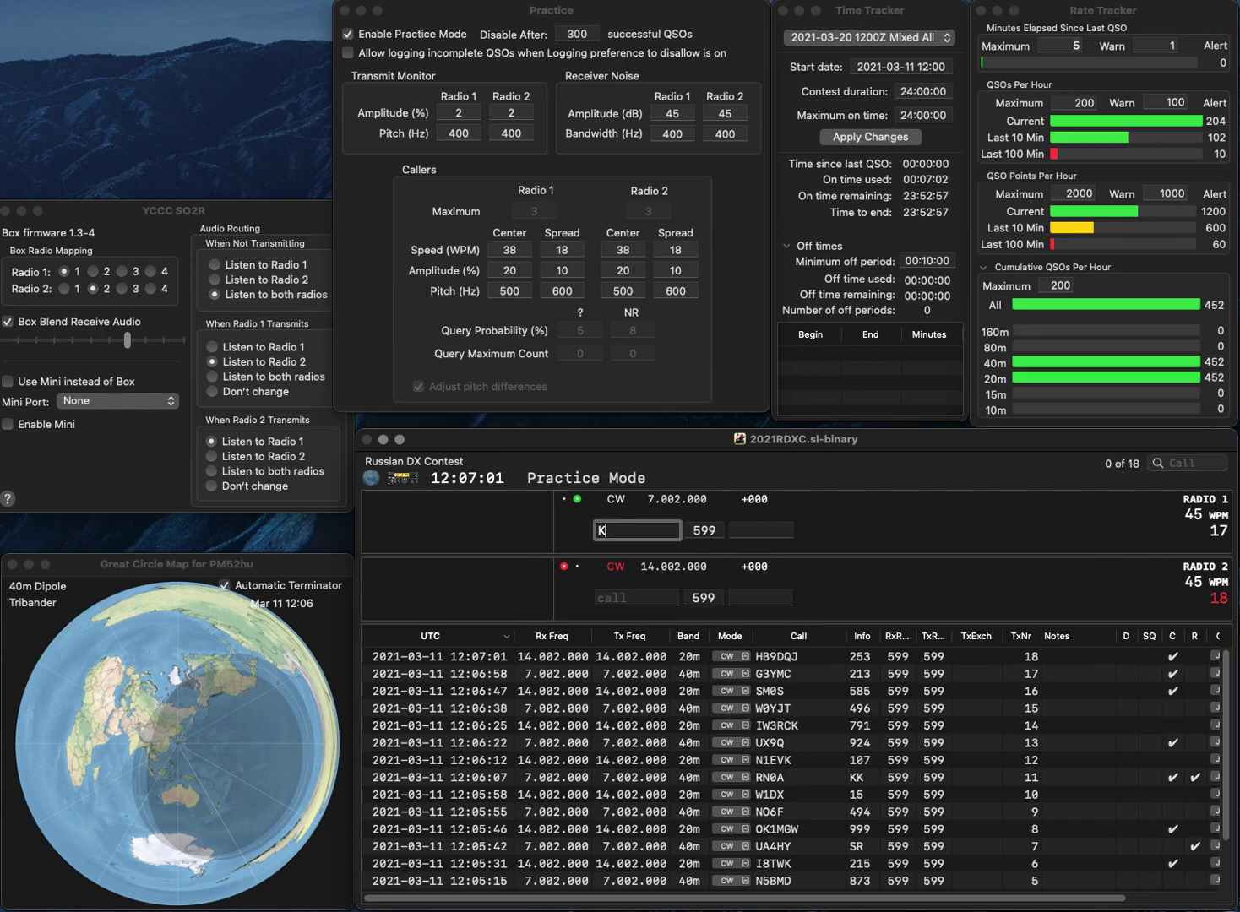
# Answer the callers KH6QH on Radio 1 and Z3Y on Radio 2.
pyautogui.write('KH6QH')
pyautogui.press('Return')
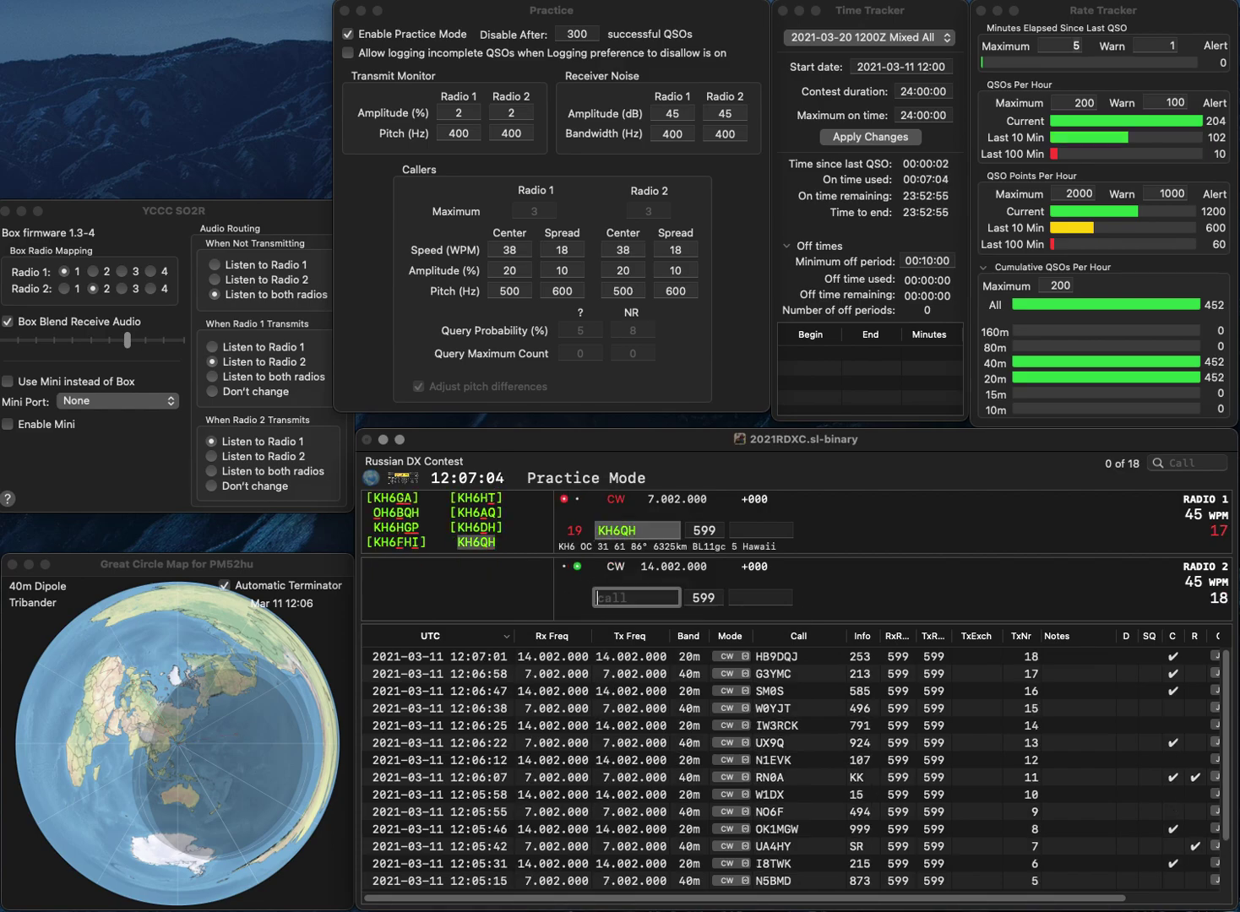
pyautogui.write('G3Y')
pyautogui.press('Left')
pyautogui.press('Left')
pyautogui.press('BackSpace')
pyautogui.write('Z')
pyautogui.press('Return')
pyautogui.press('Return')
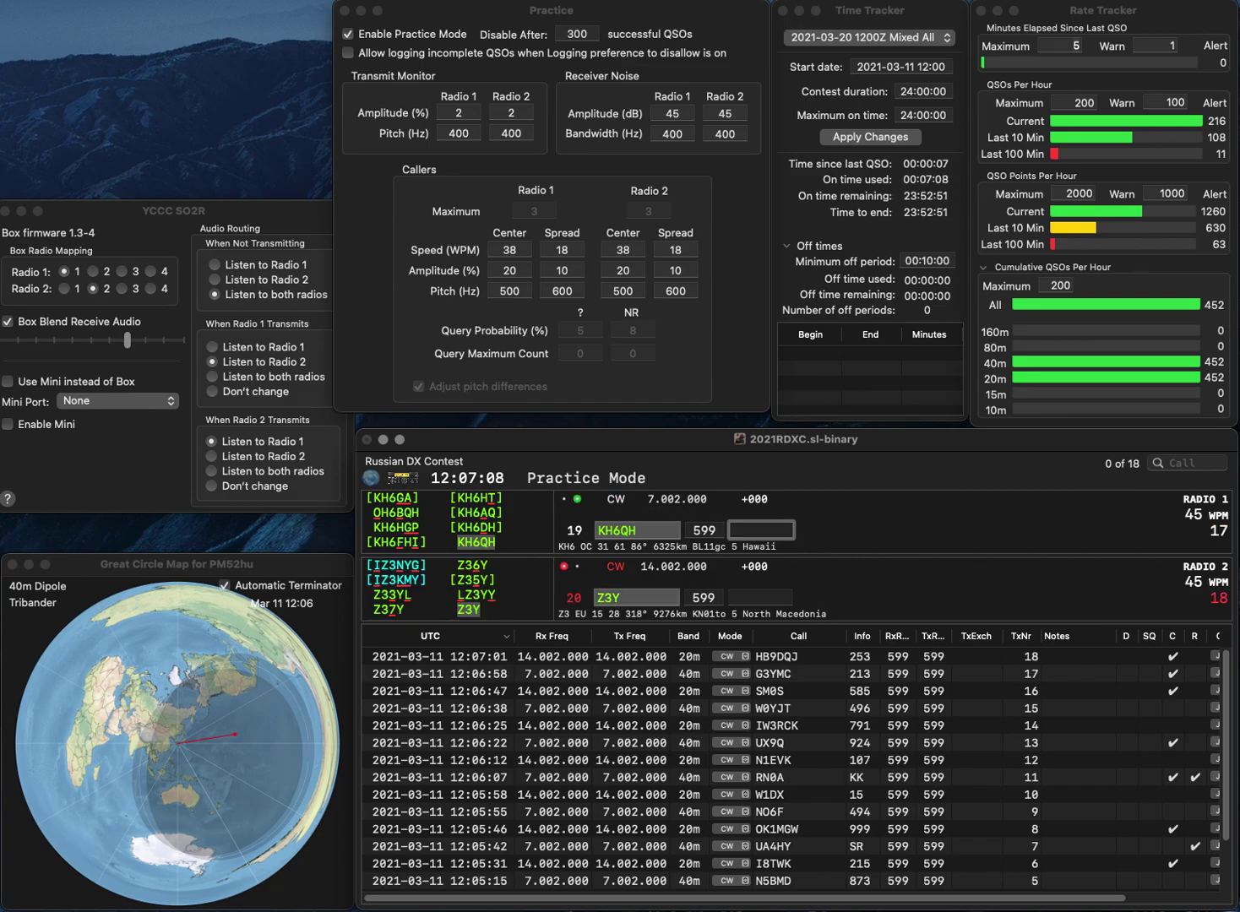
pyautogui.write('32')
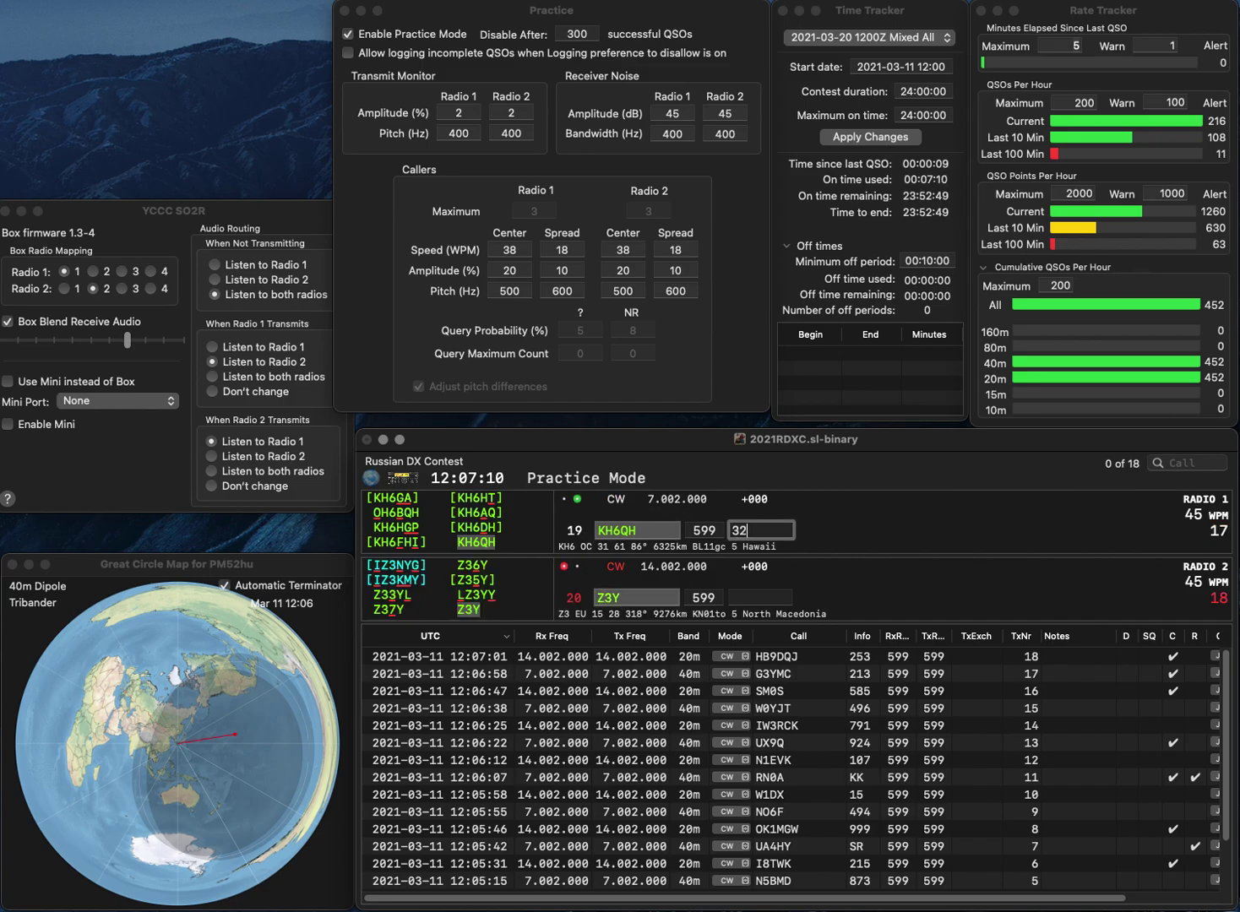
pyautogui.write('8')
pyautogui.press('Return')
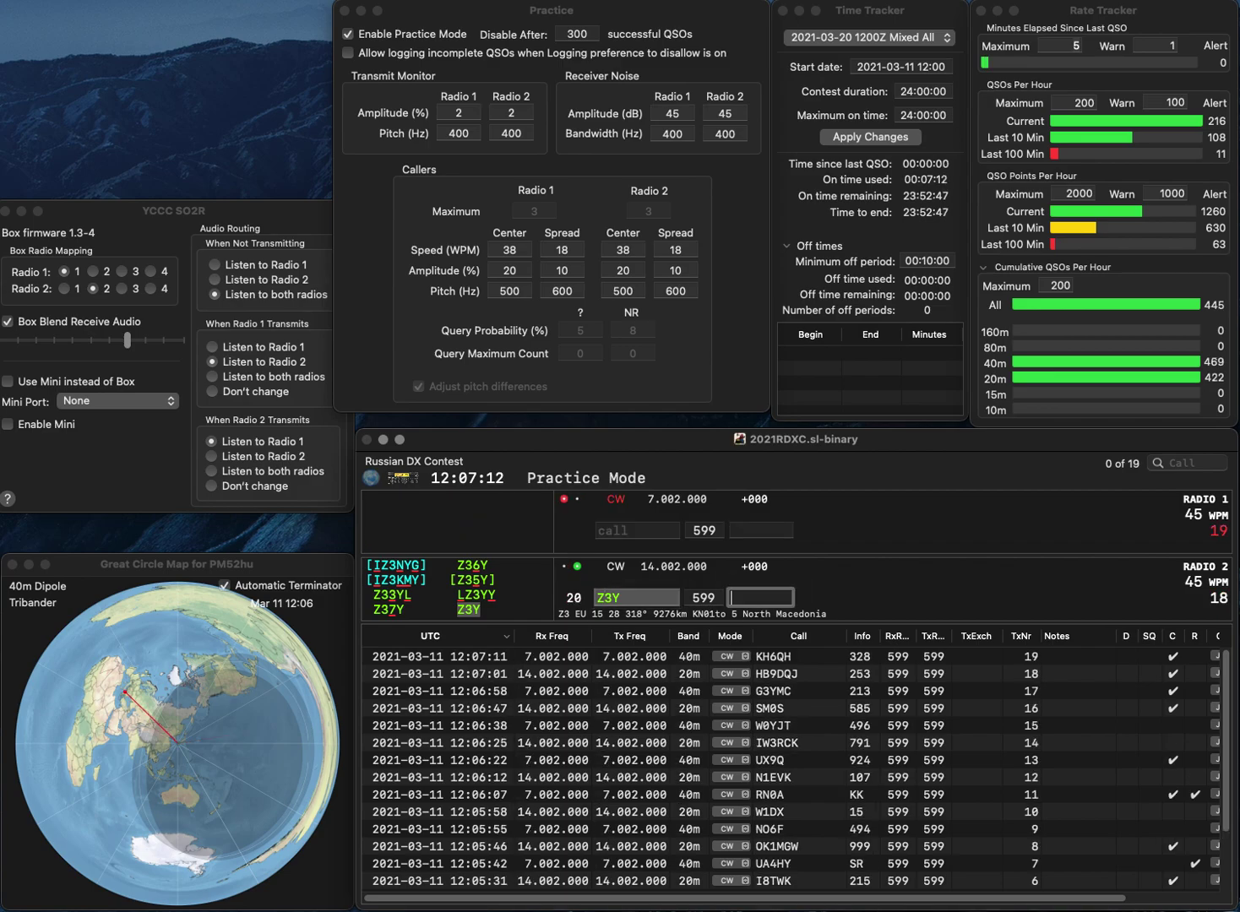
pyautogui.write('580')
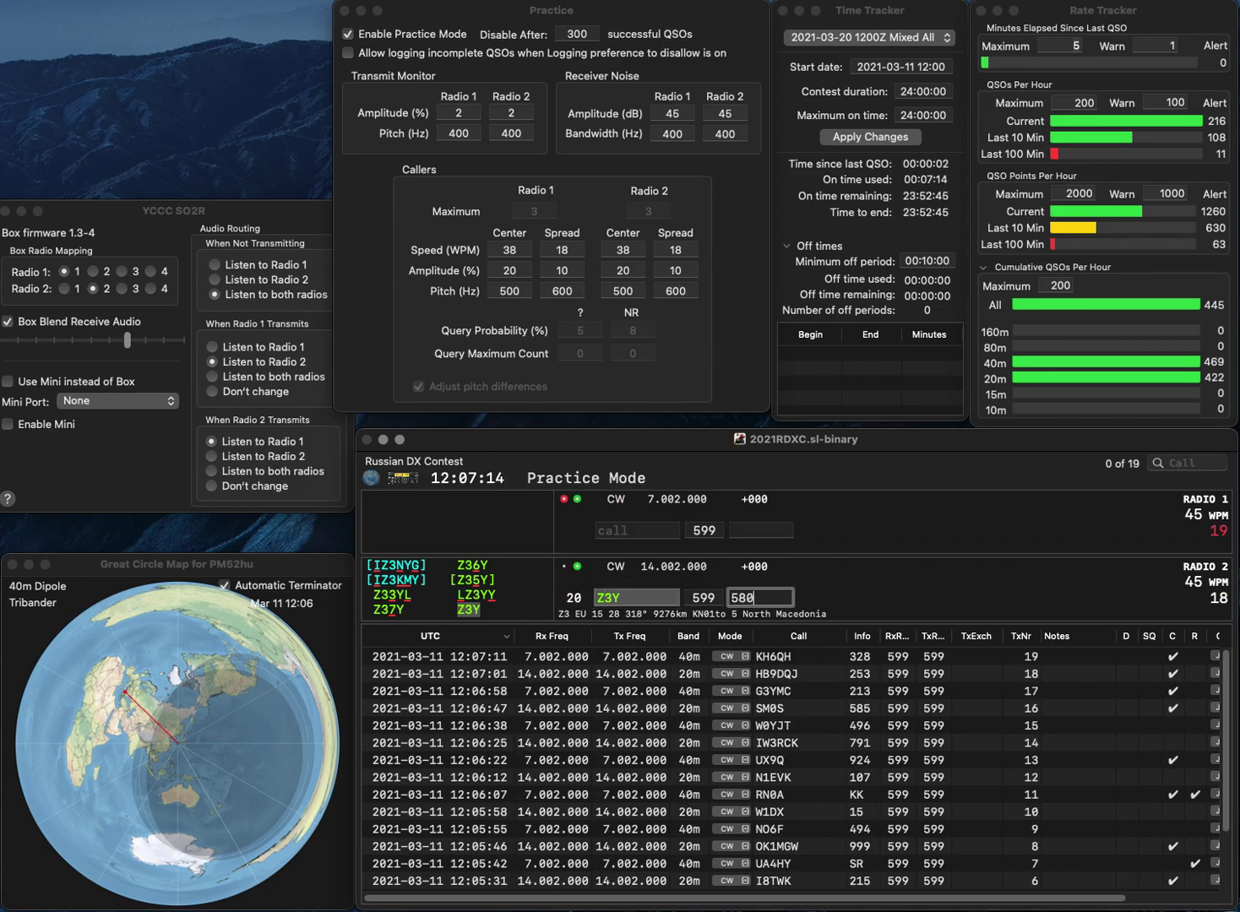
pyautogui.press('Return')
# Answer the partial call 4RFS on Radio 1, completing it as BI4RFS after answering WC5P on Radio 2.
pyautogui.write('4RFS')
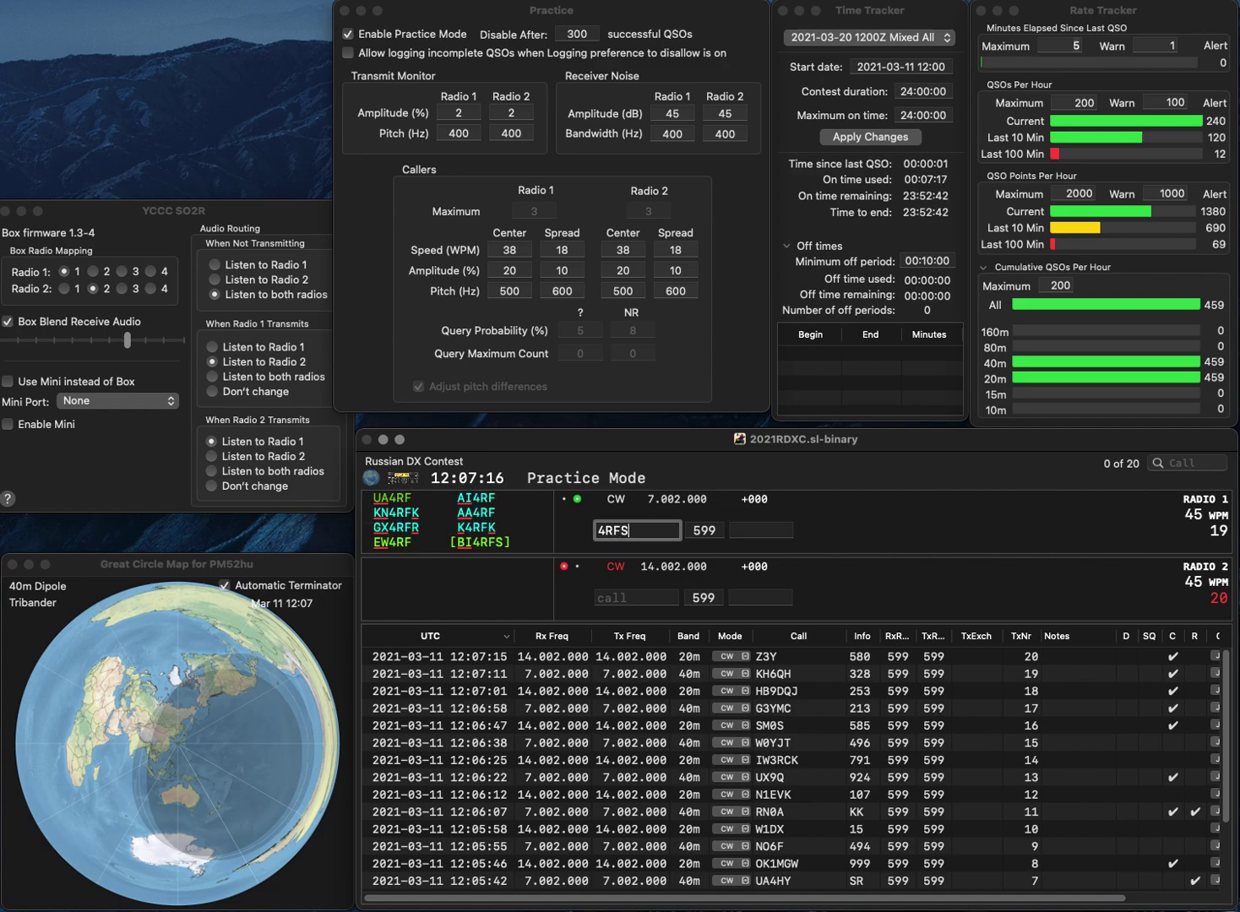
pyautogui.press('Return')
pyautogui.write('WC5P')
pyautogui.press('Return')
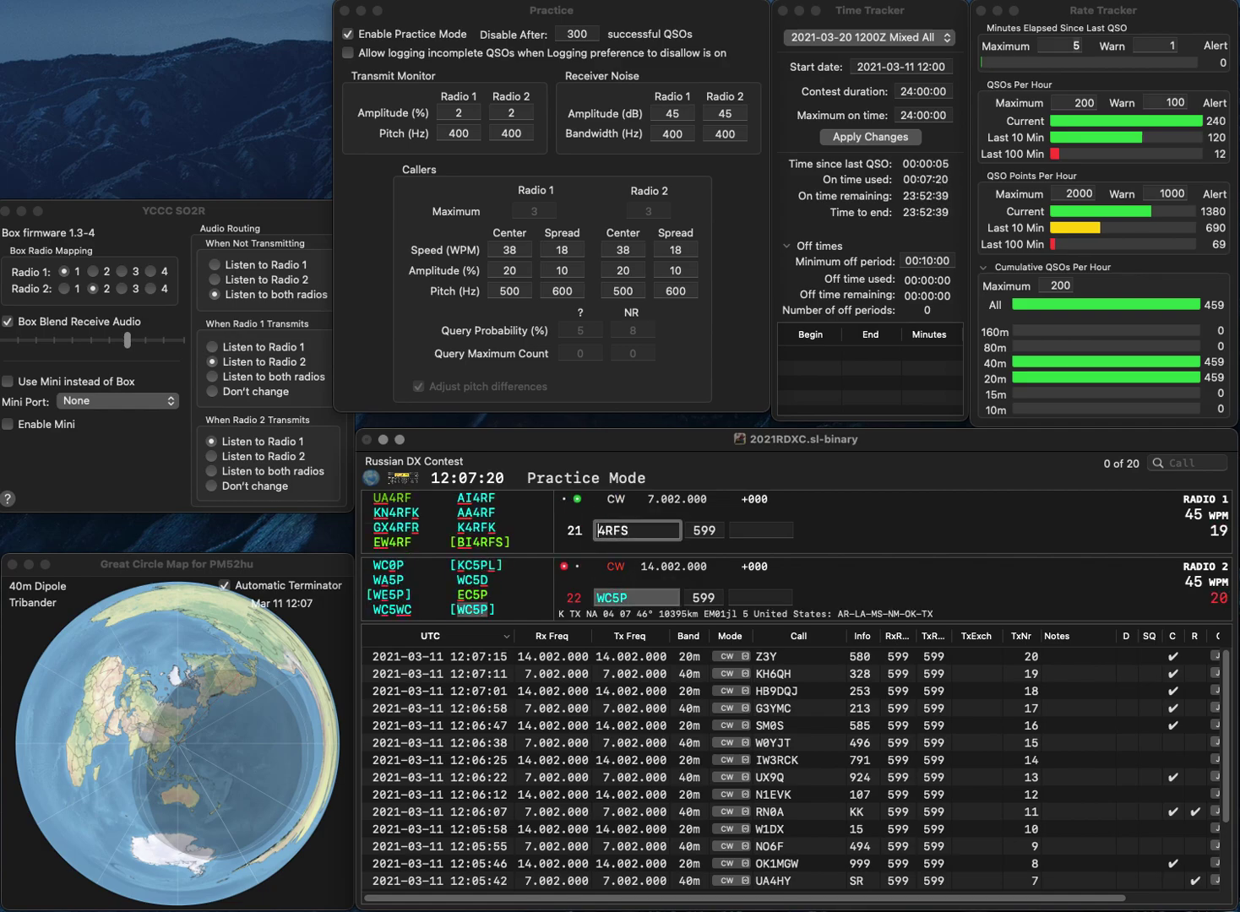
pyautogui.write('BI')
pyautogui.press('Return')
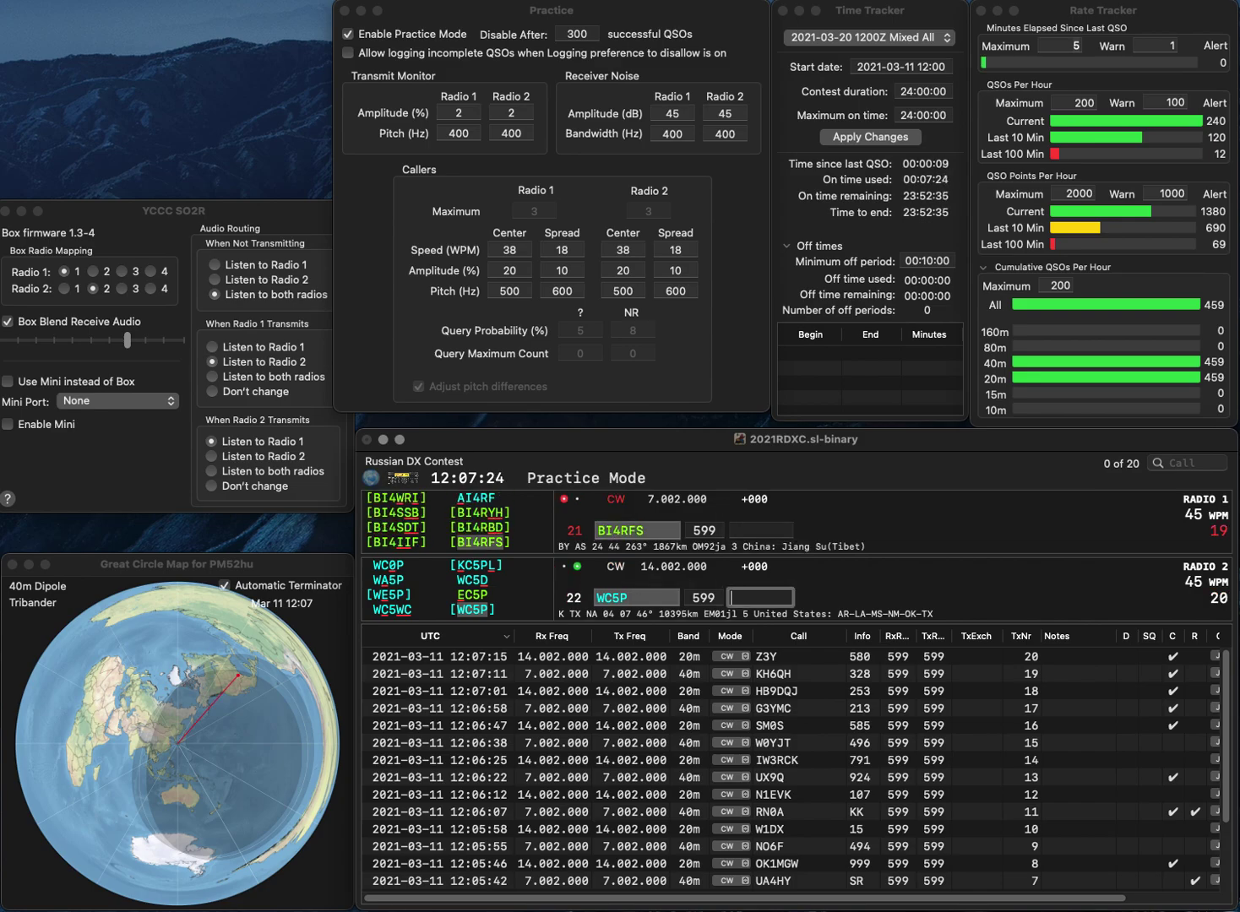
pyautogui.write('205')
pyautogui.press('Return')
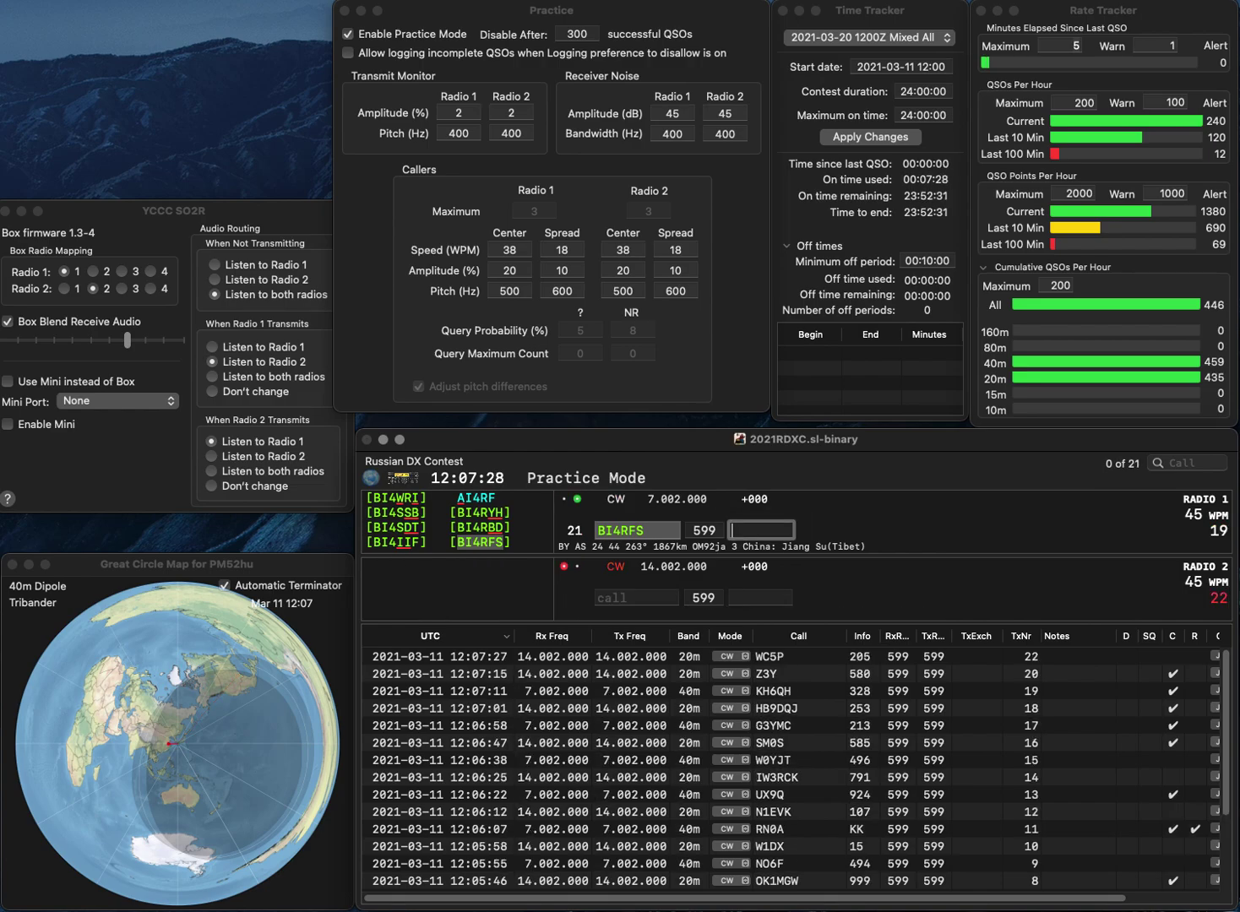
pyautogui.write('44')
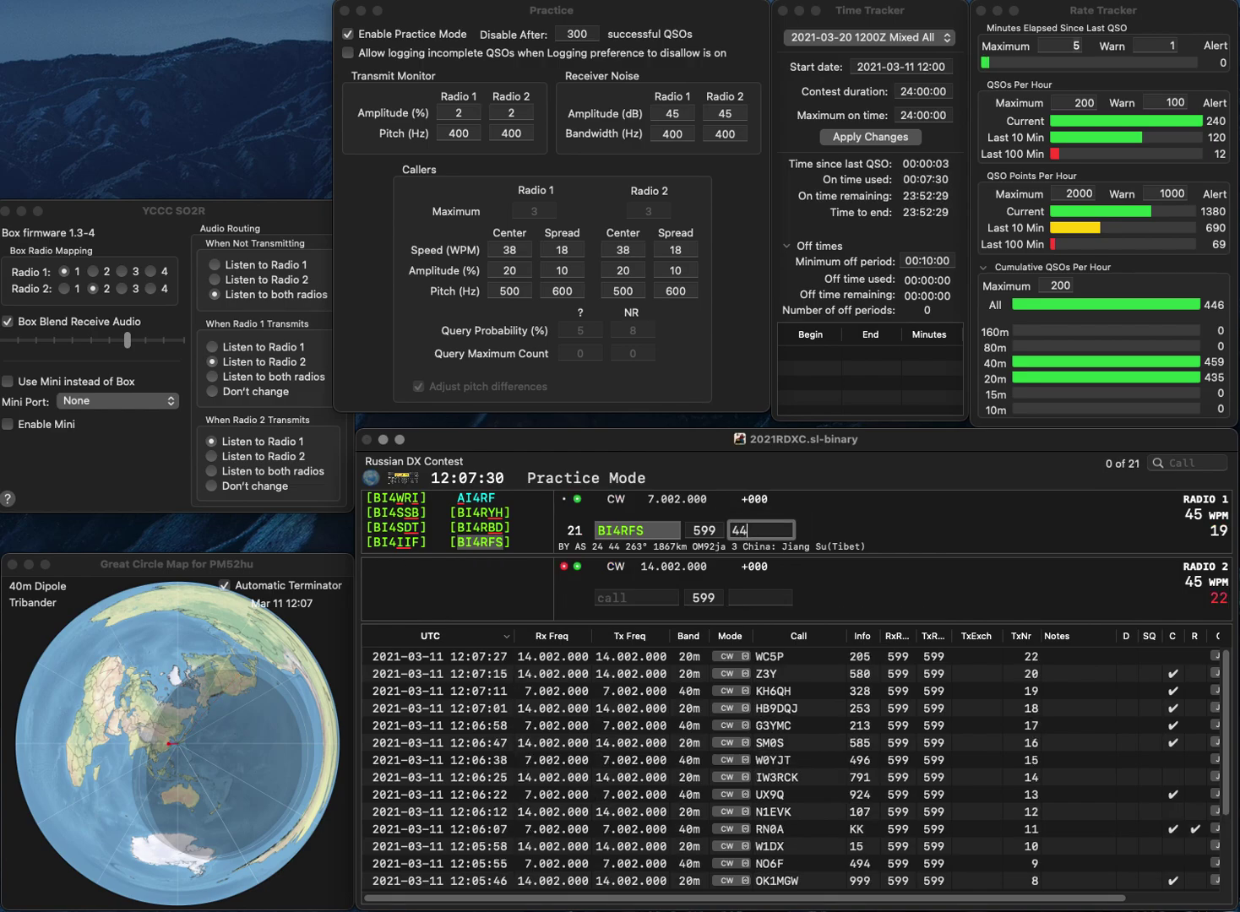
pyautogui.write('9')
pyautogui.press('Return')
pyautogui.write('SP9PUZ')
pyautogui.press('Return')
pyautogui.write('ON4BHQ')
pyautogui.press('Tab')
pyautogui.press('space')
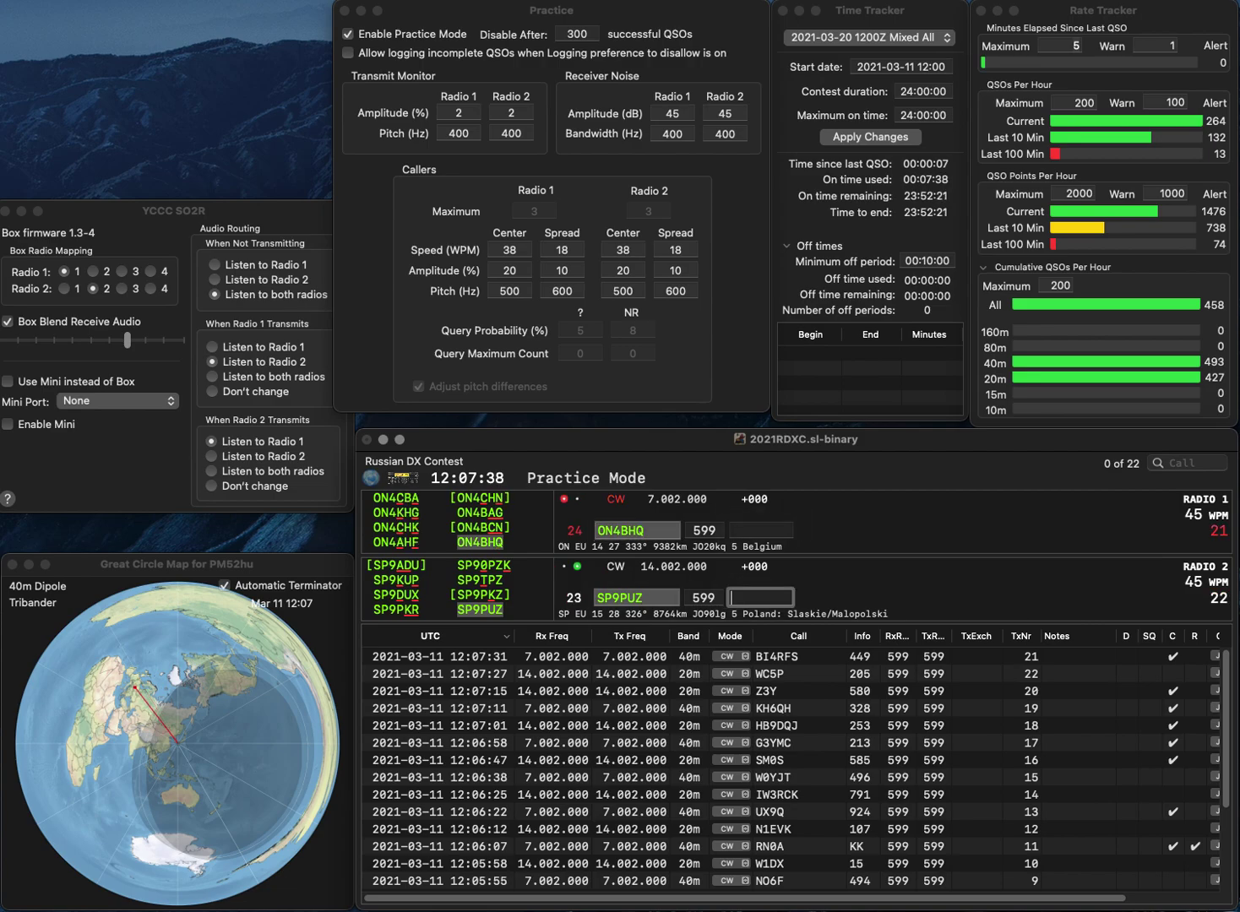
# Log SP9PUZ with exchange 566 on Radio 2 and ON4BHQ with exchange 209 on Radio 1.
pyautogui.write('66')
pyautogui.press('Return')
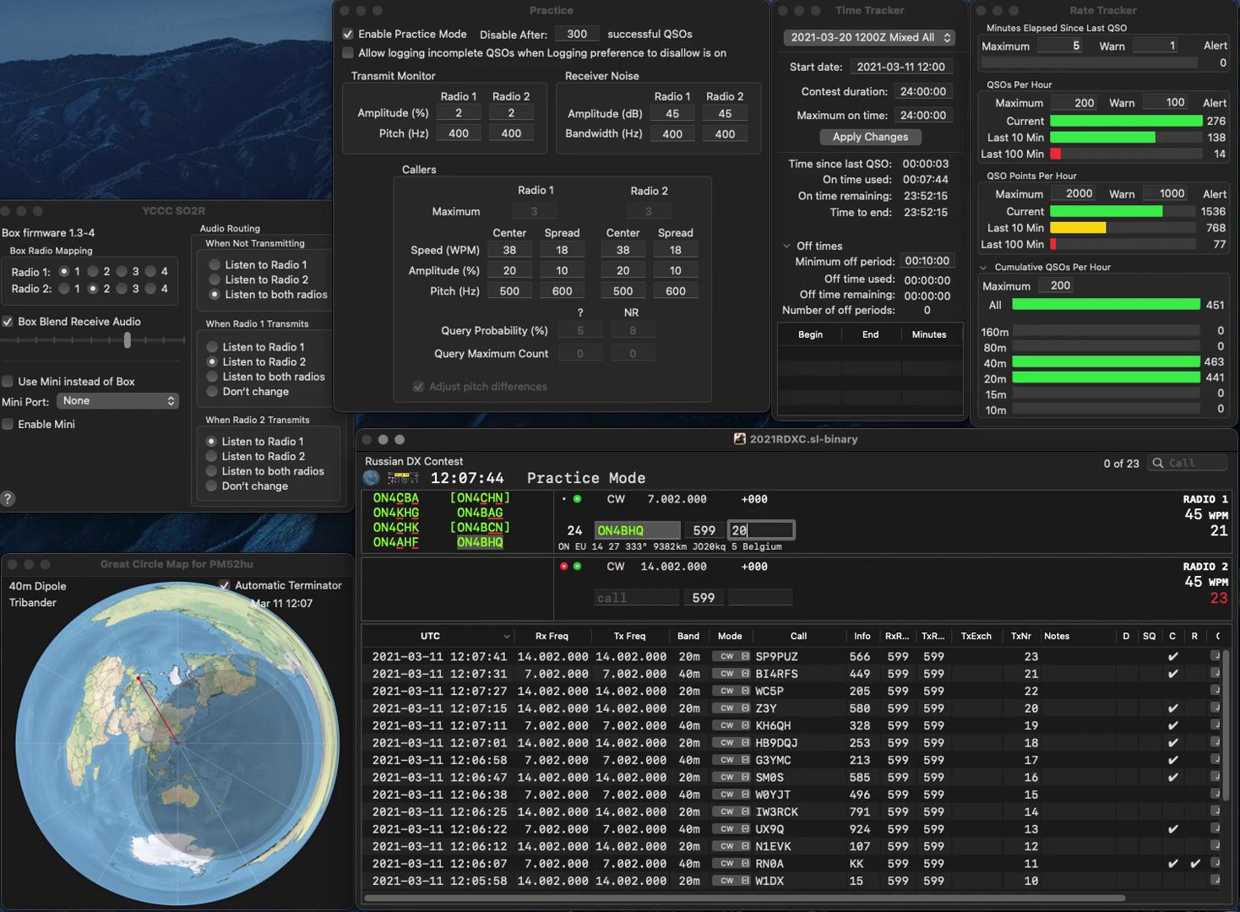
pyautogui.write('209')
pyautogui.press('Return')
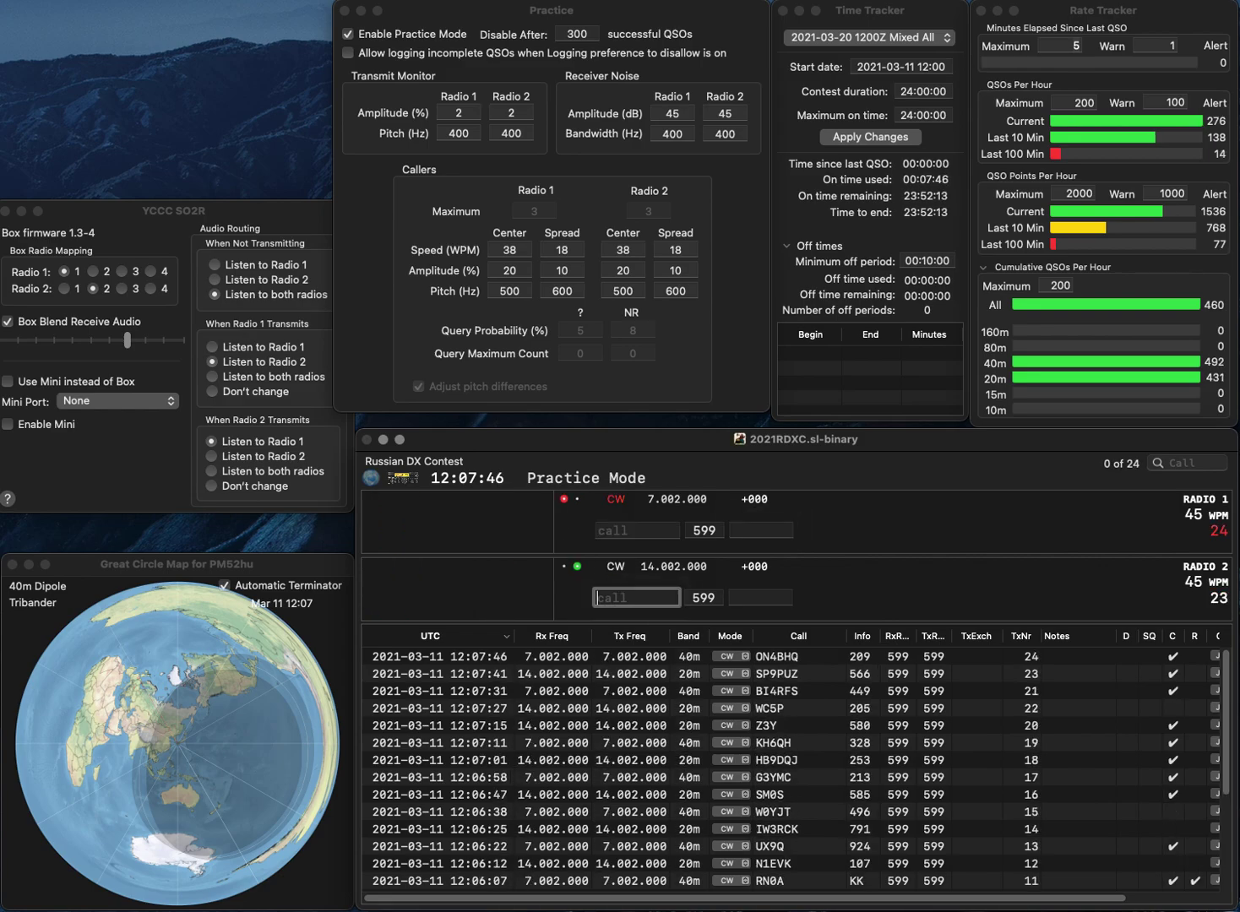
pyautogui.write('EA3E')
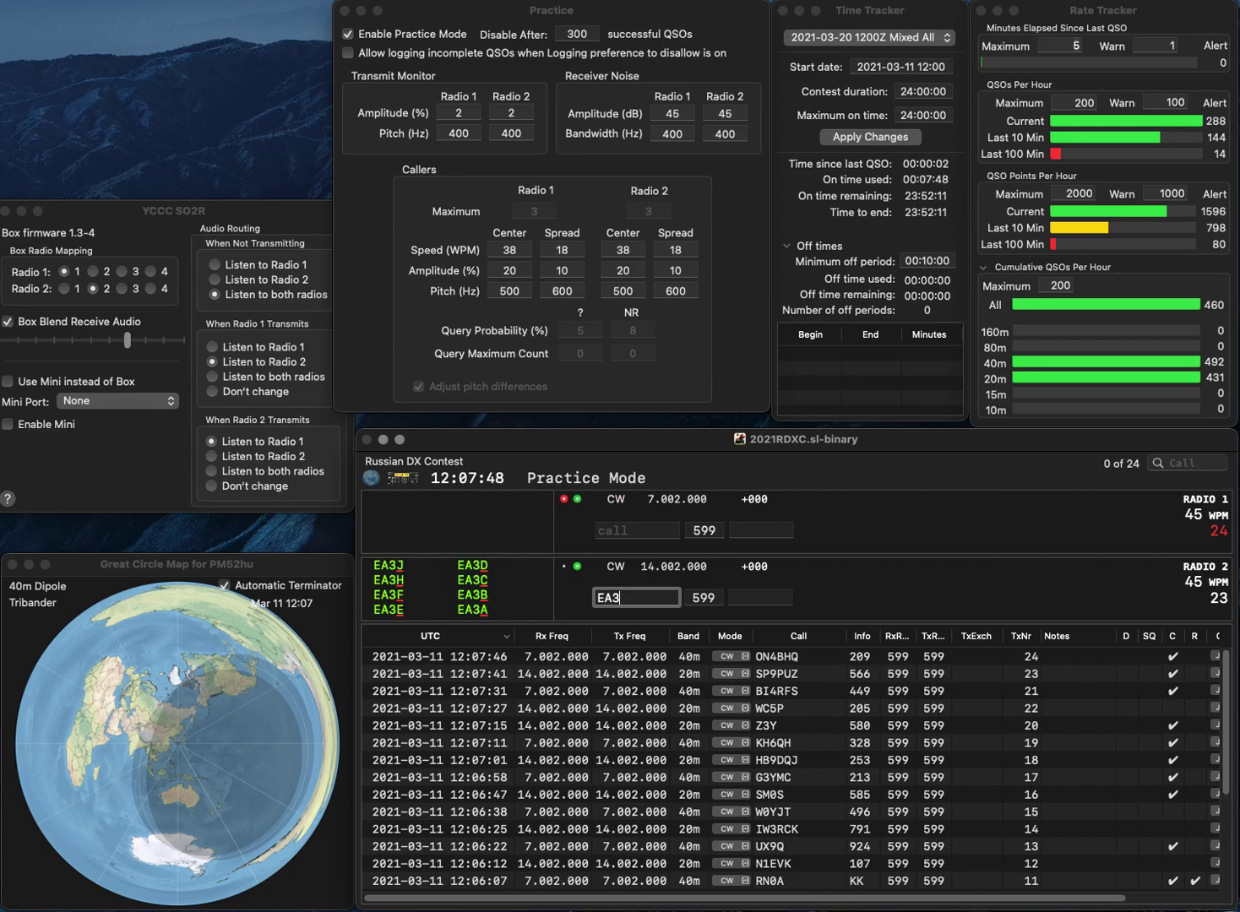
pyautogui.press('Return')
pyautogui.write('UI')
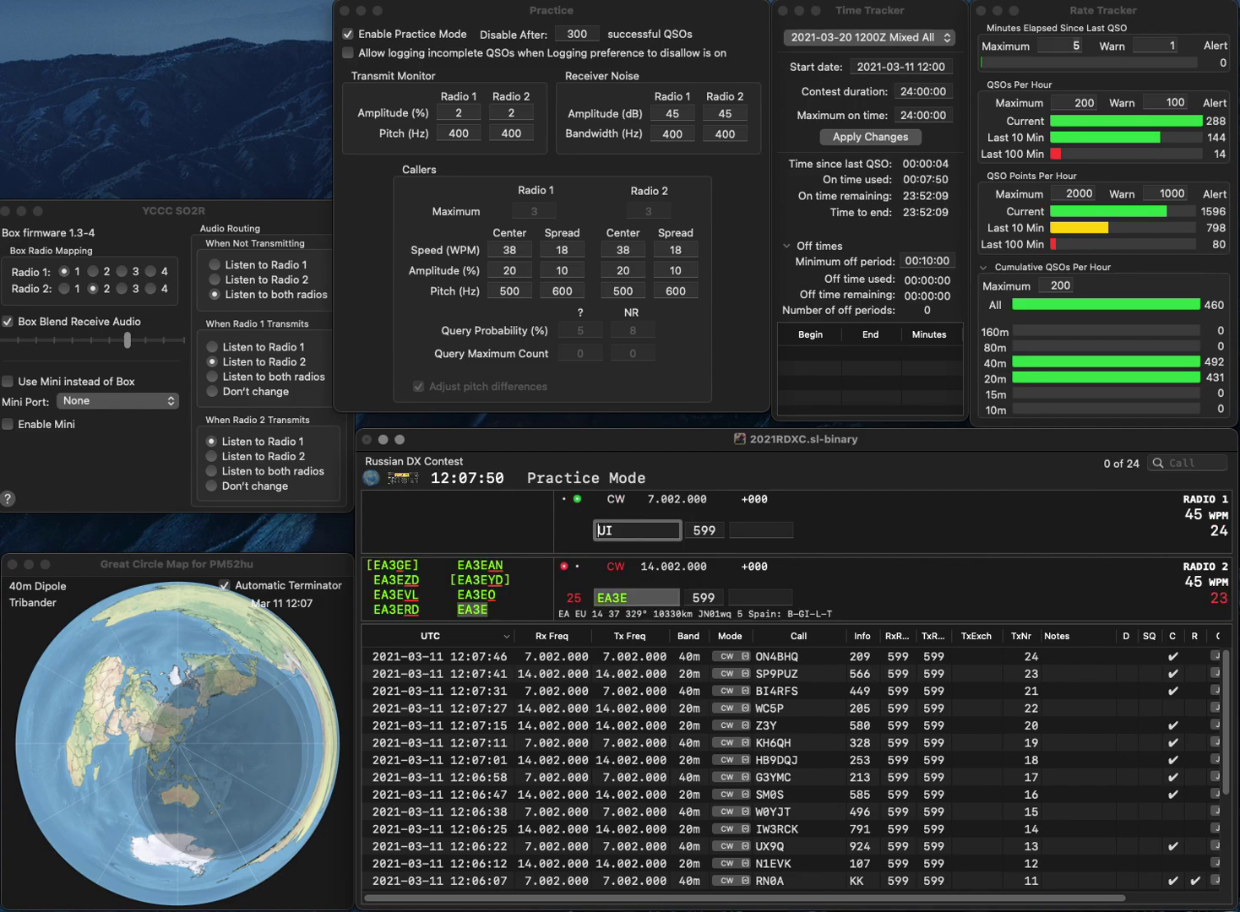
pyautogui.press('Home')
pyautogui.write('N5')
pyautogui.press('Return')
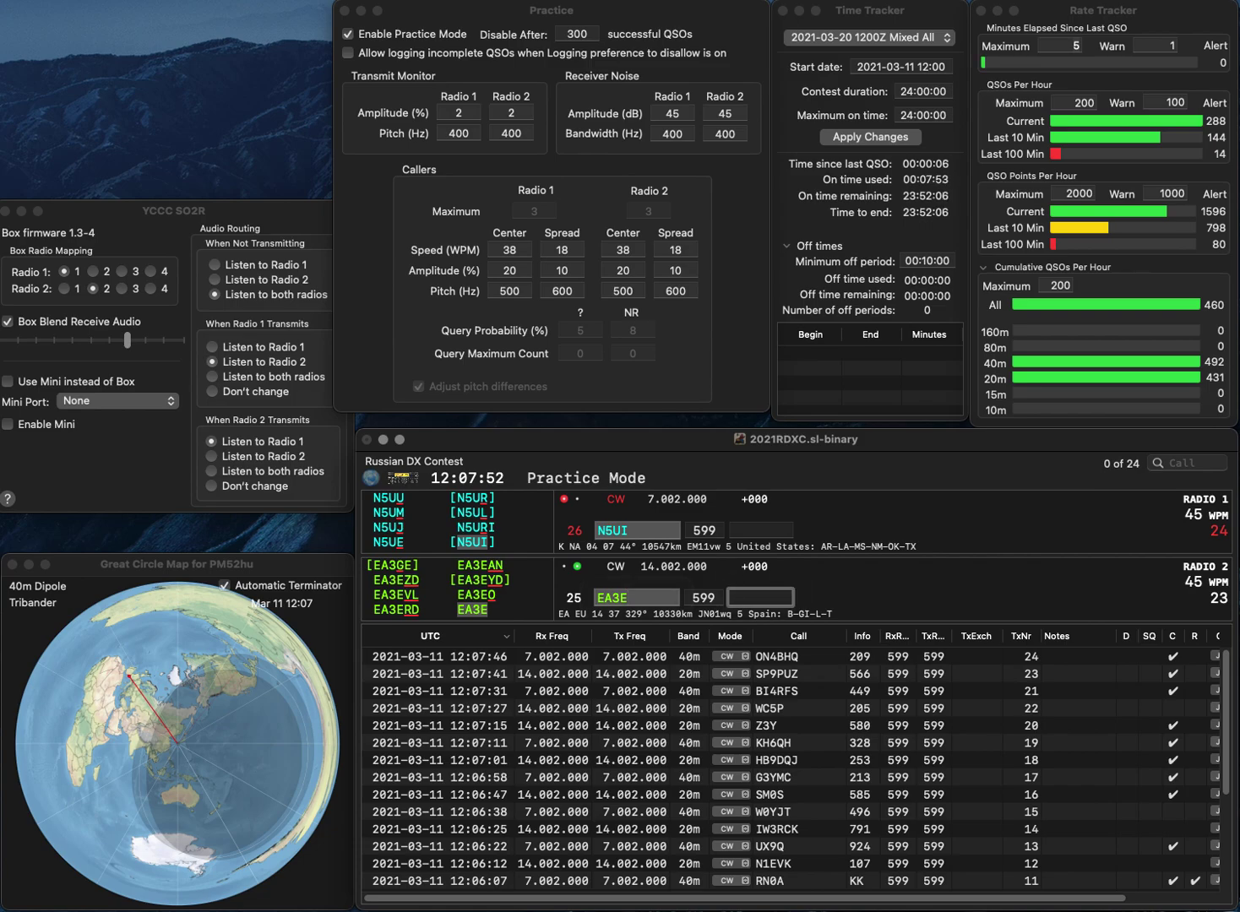
# Log EA3E with exchange 505 on Radio 2 and N5UI with exchange 55 on Radio 1.
pyautogui.write('05')
pyautogui.press('Return')
pyautogui.write('55')
pyautogui.press('Return')
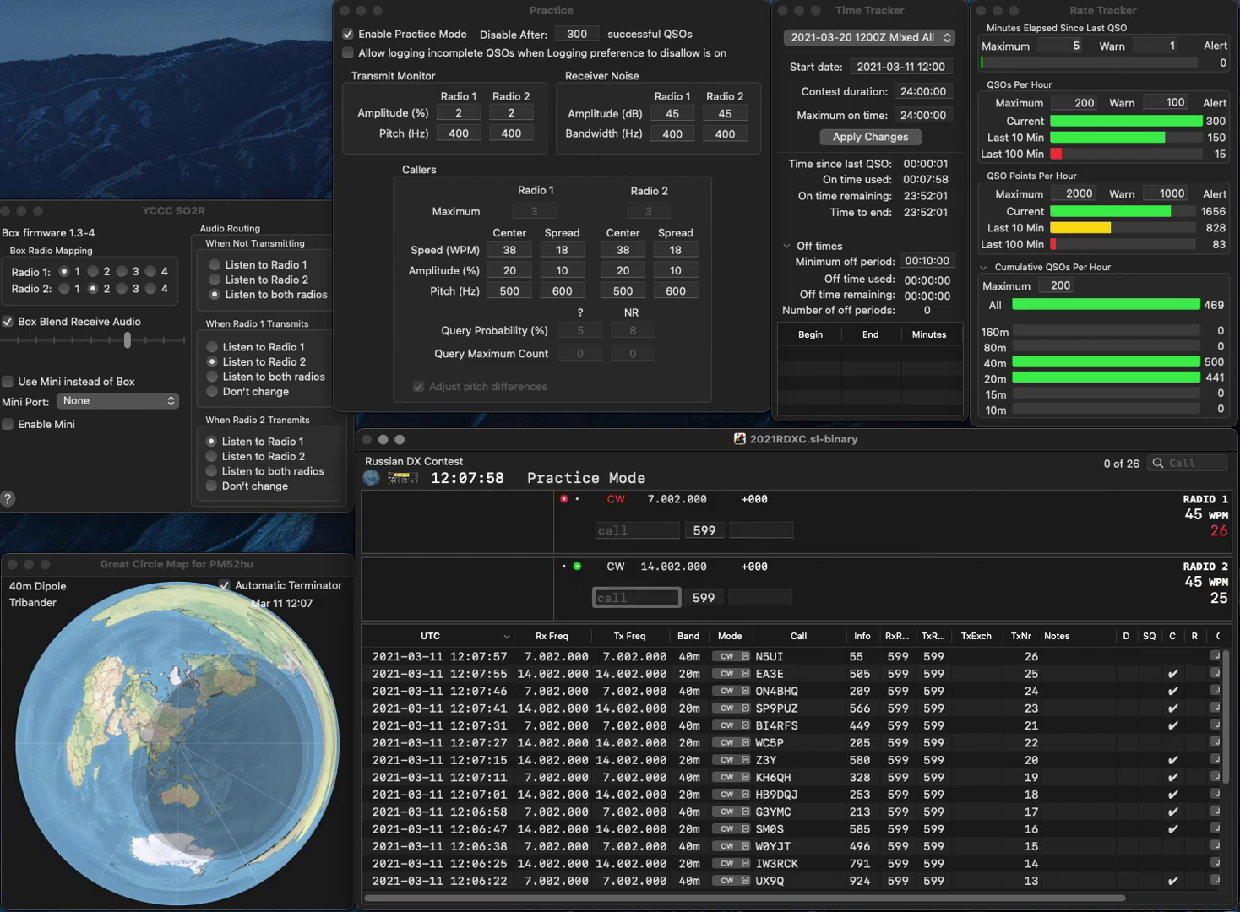
pyautogui.write('IN')
pyautogui.press('Return')
pyautogui.write('K9VZ')
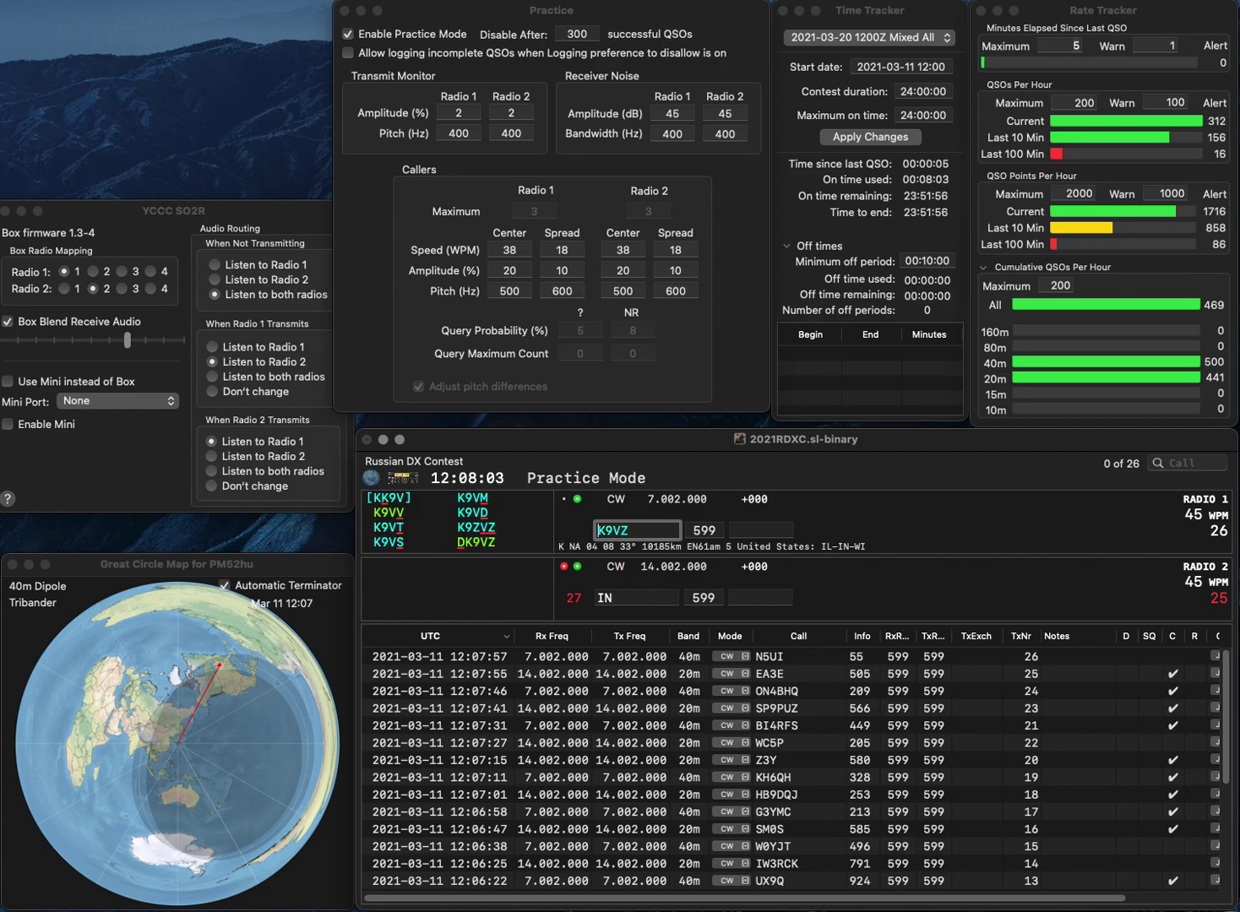
pyautogui.press('Home')
pyautogui.write('D')
pyautogui.press('Return')
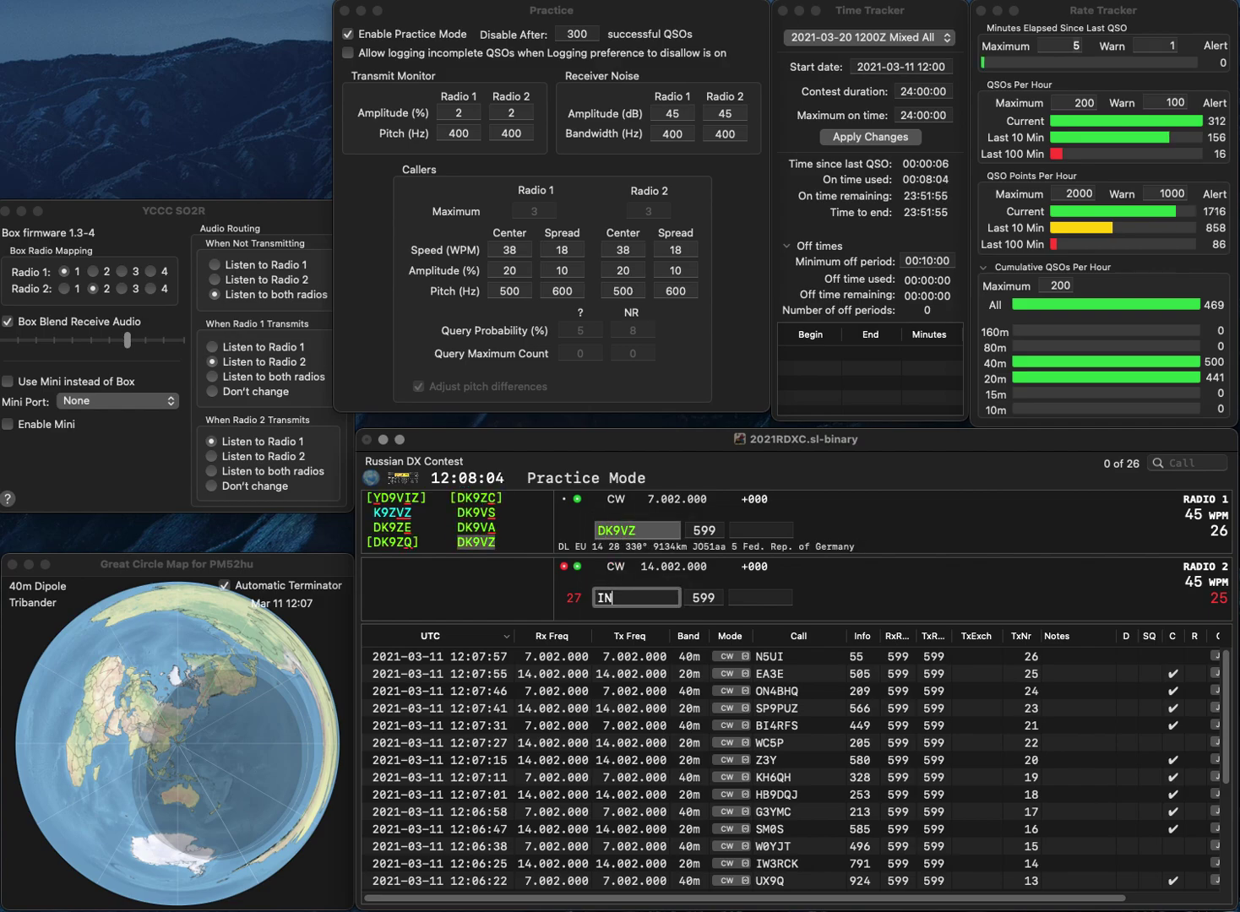
# Extend the Radio 2 call to IN7DHC and log DK9VZ with exchange 313 on Radio 1.
pyautogui.write('7DHC')
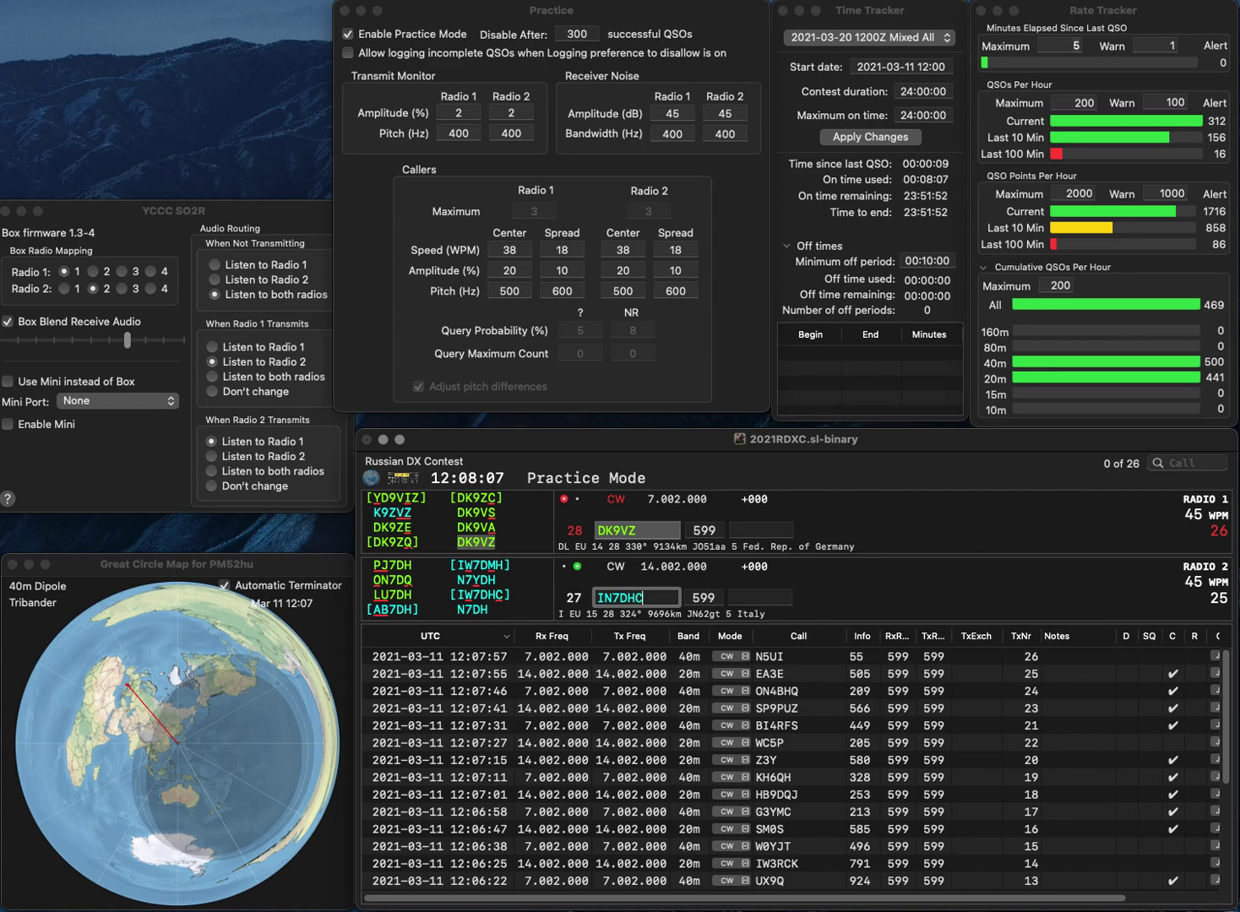
pyautogui.press('Tab')
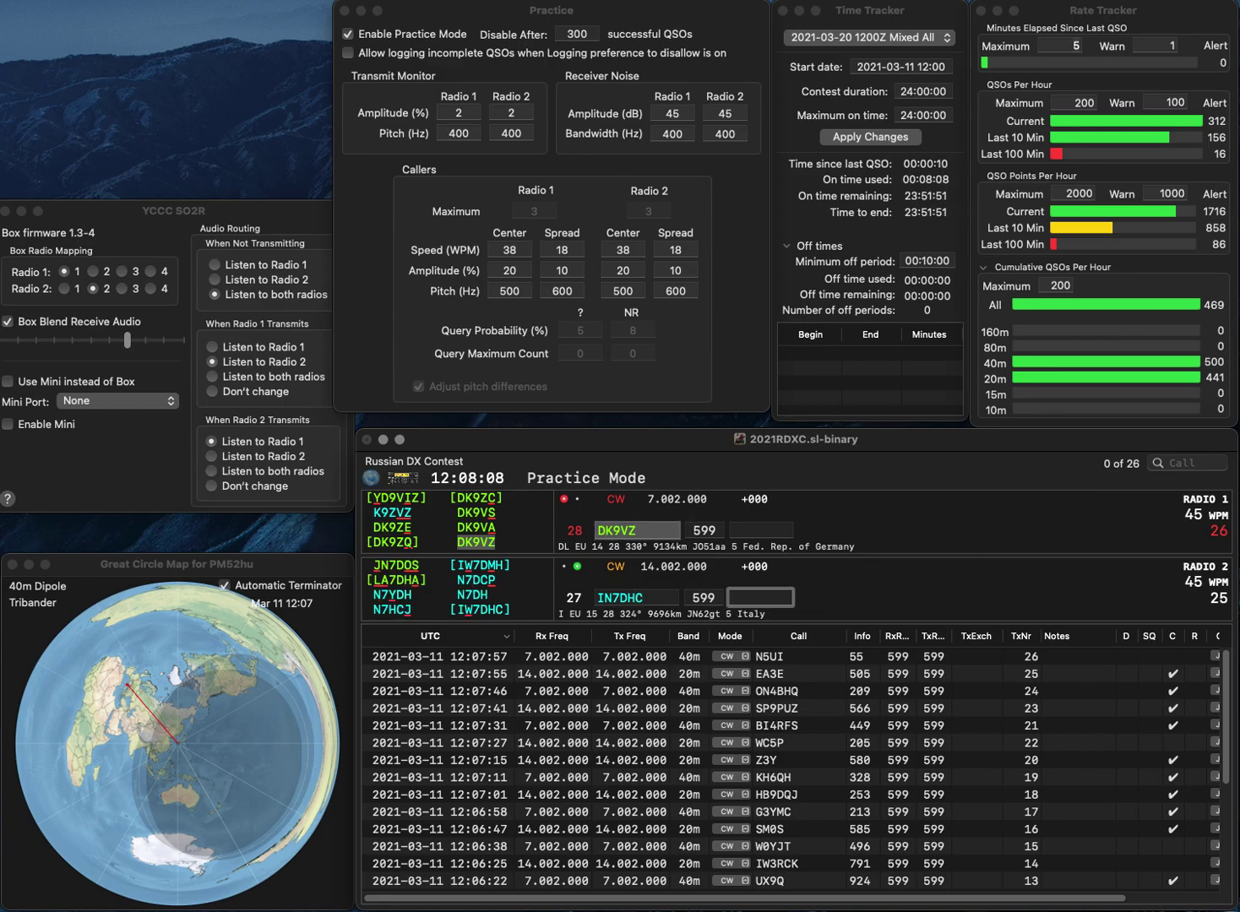
pyautogui.press('Up')
pyautogui.press('Tab')
pyautogui.write('31')
pyautogui.press('Return')
pyautogui.press('Tab')
pyautogui.press('super+Left')
pyautogui.press('Right')
pyautogui.press('Right')
pyautogui.press('BackSpace')
pyautogui.write('W')
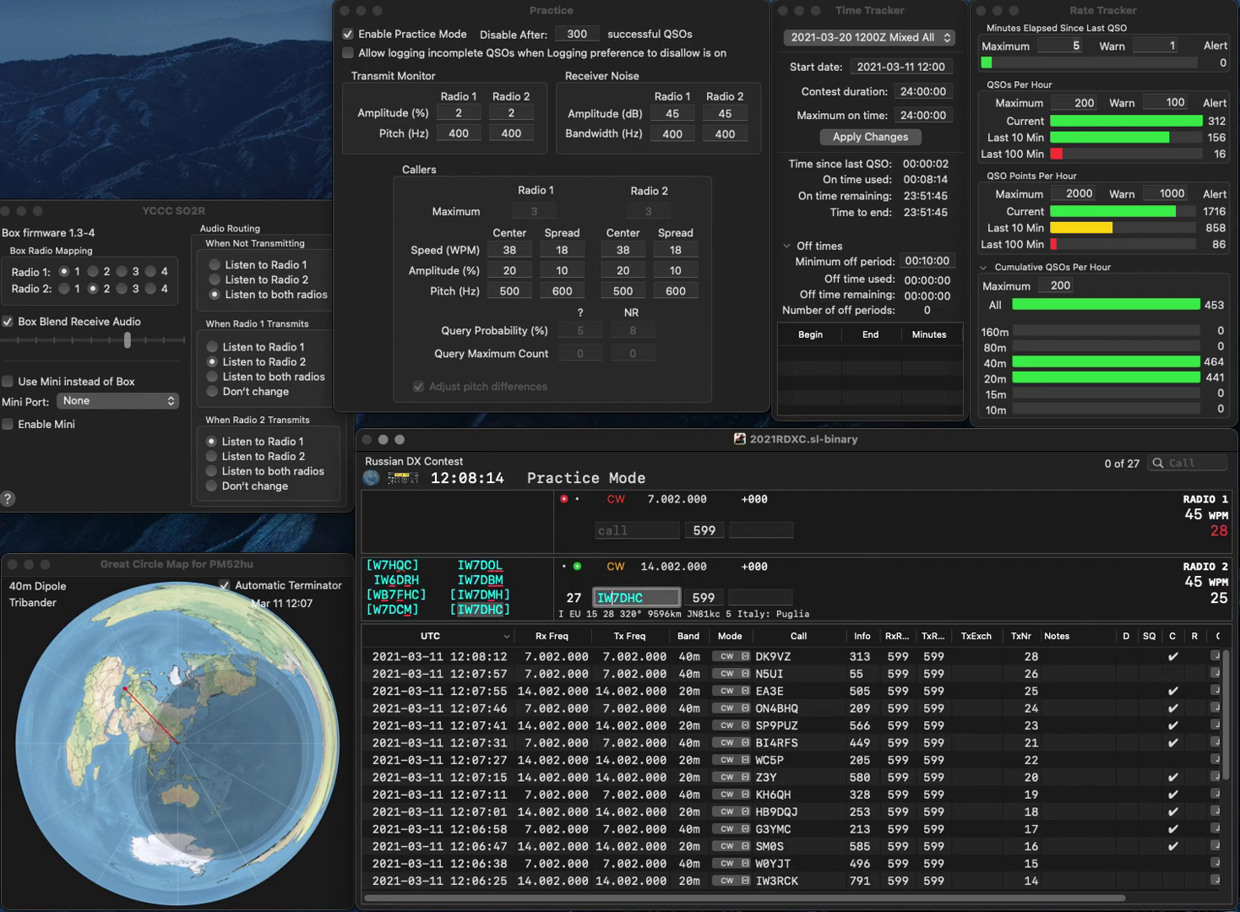
pyautogui.press('Return')
pyautogui.write('N9RJM')
pyautogui.press('Return')
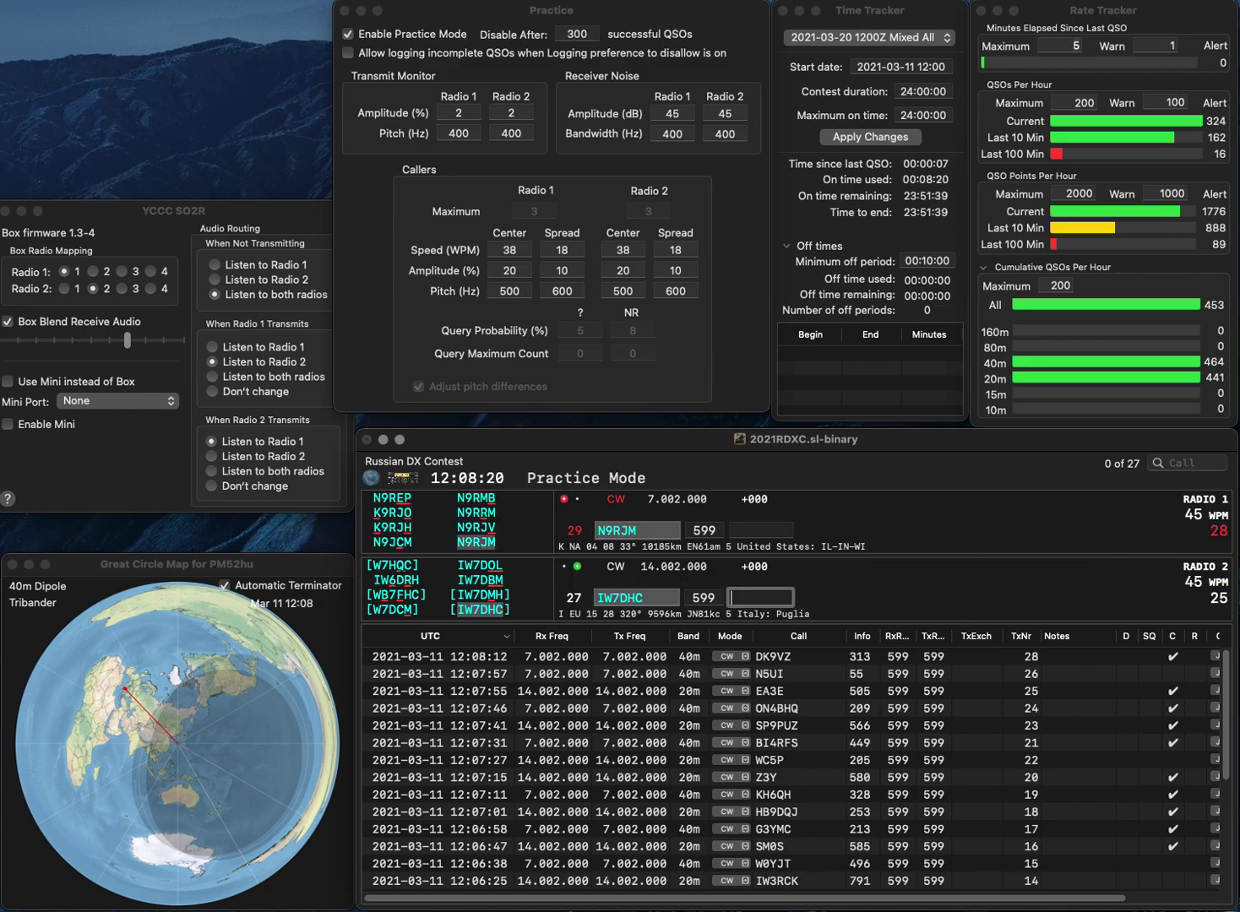
pyautogui.write('171')
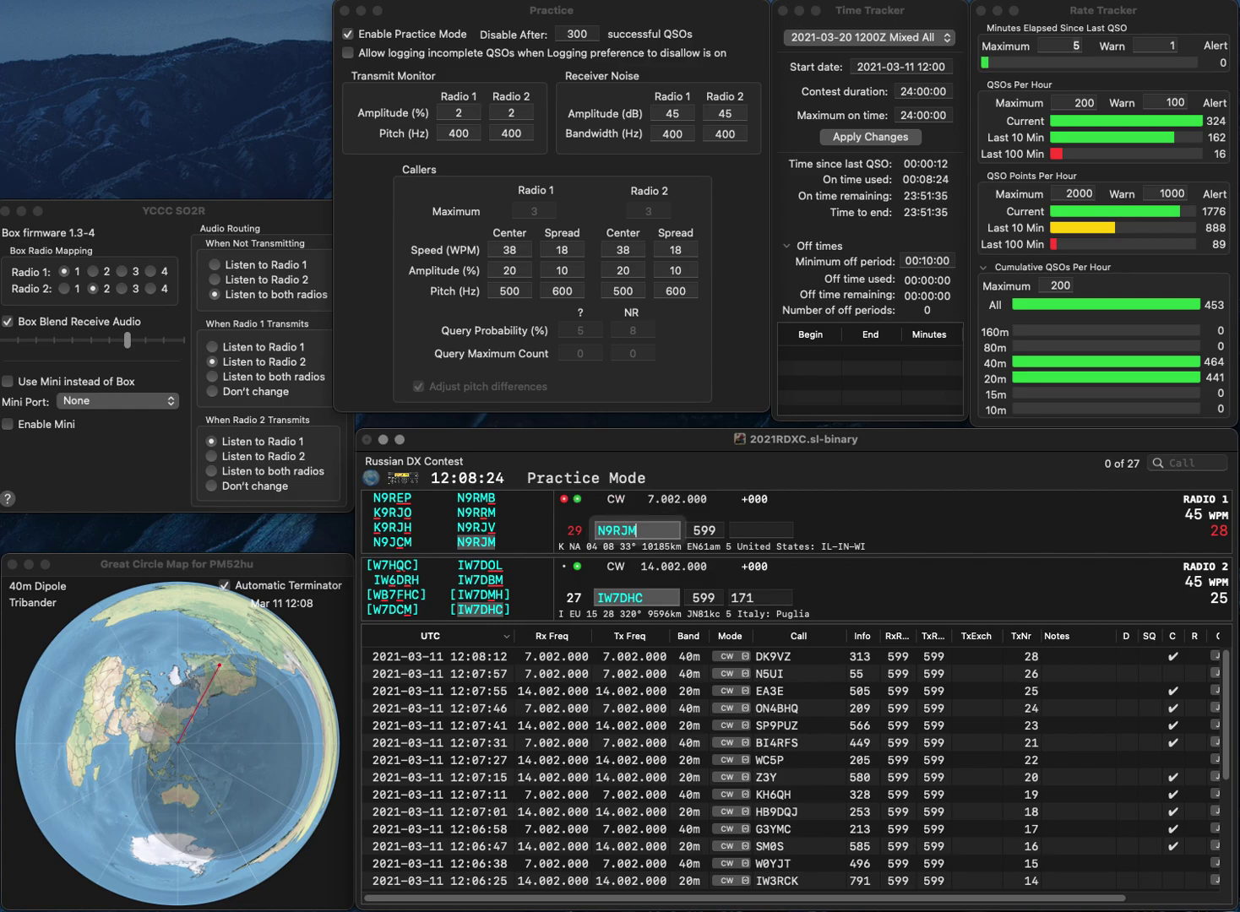
pyautogui.press('Return')
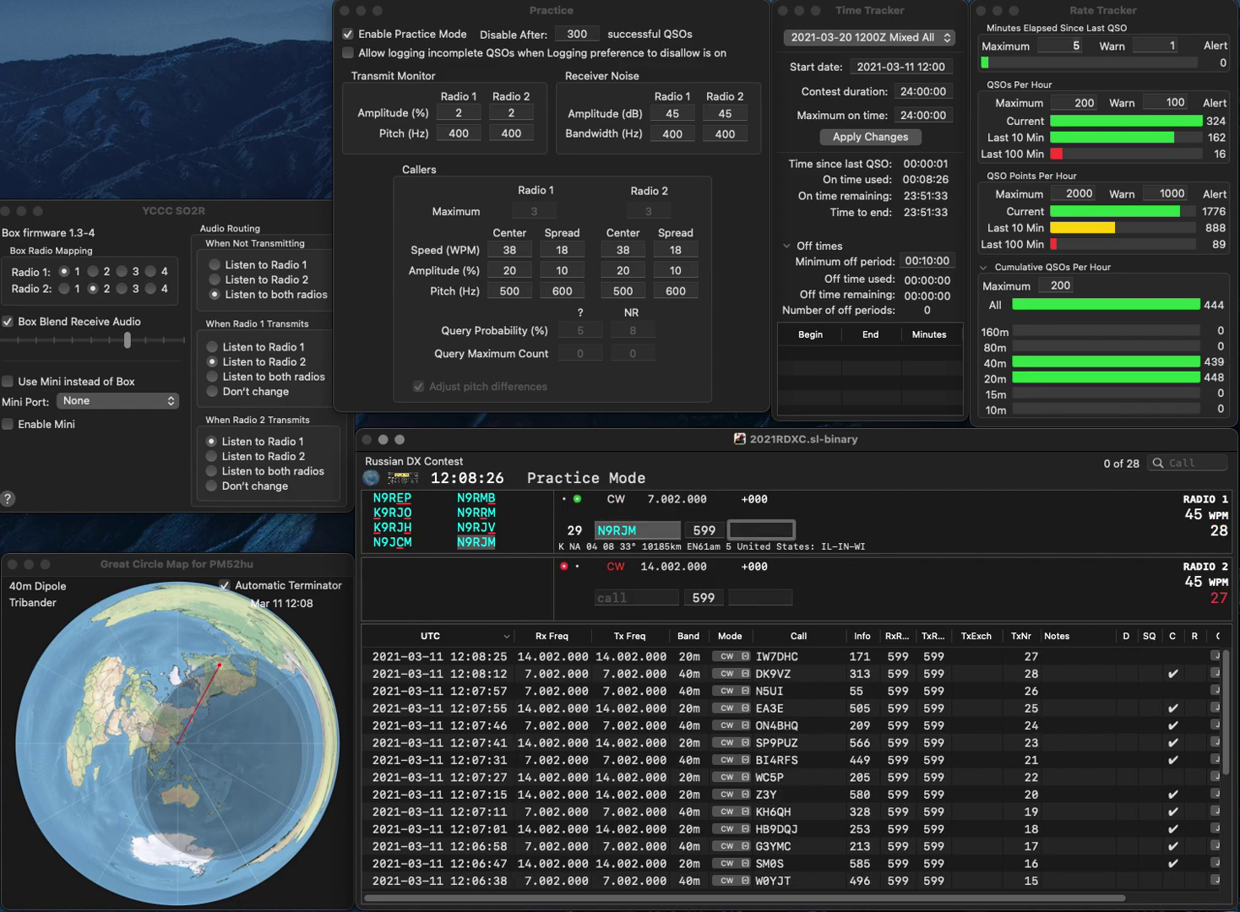
pyautogui.write('51')
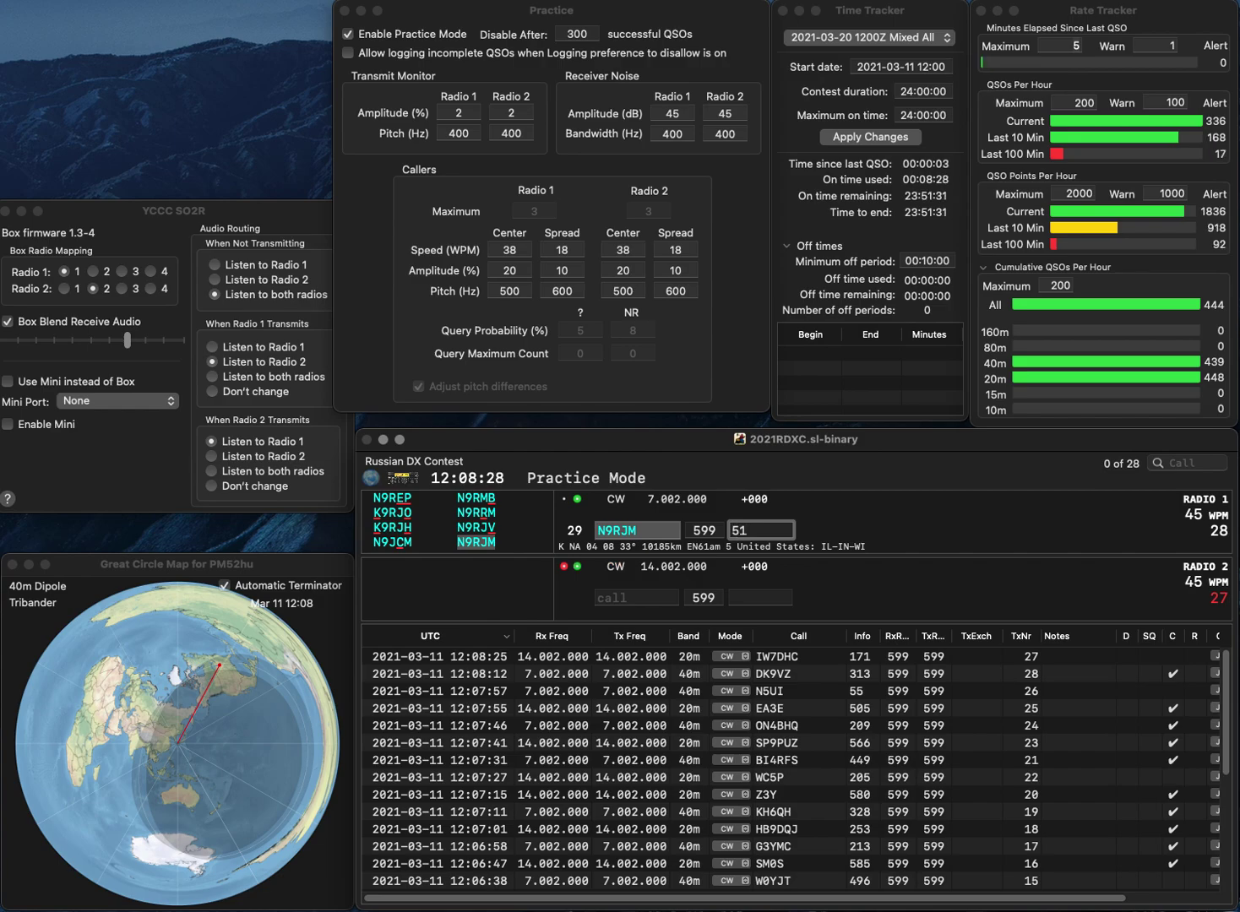
pyautogui.write('5')
pyautogui.press('Return')
# Answer SQ5SAA on Radio 2 and KE0CRP on Radio 1.
pyautogui.write('5SAA')
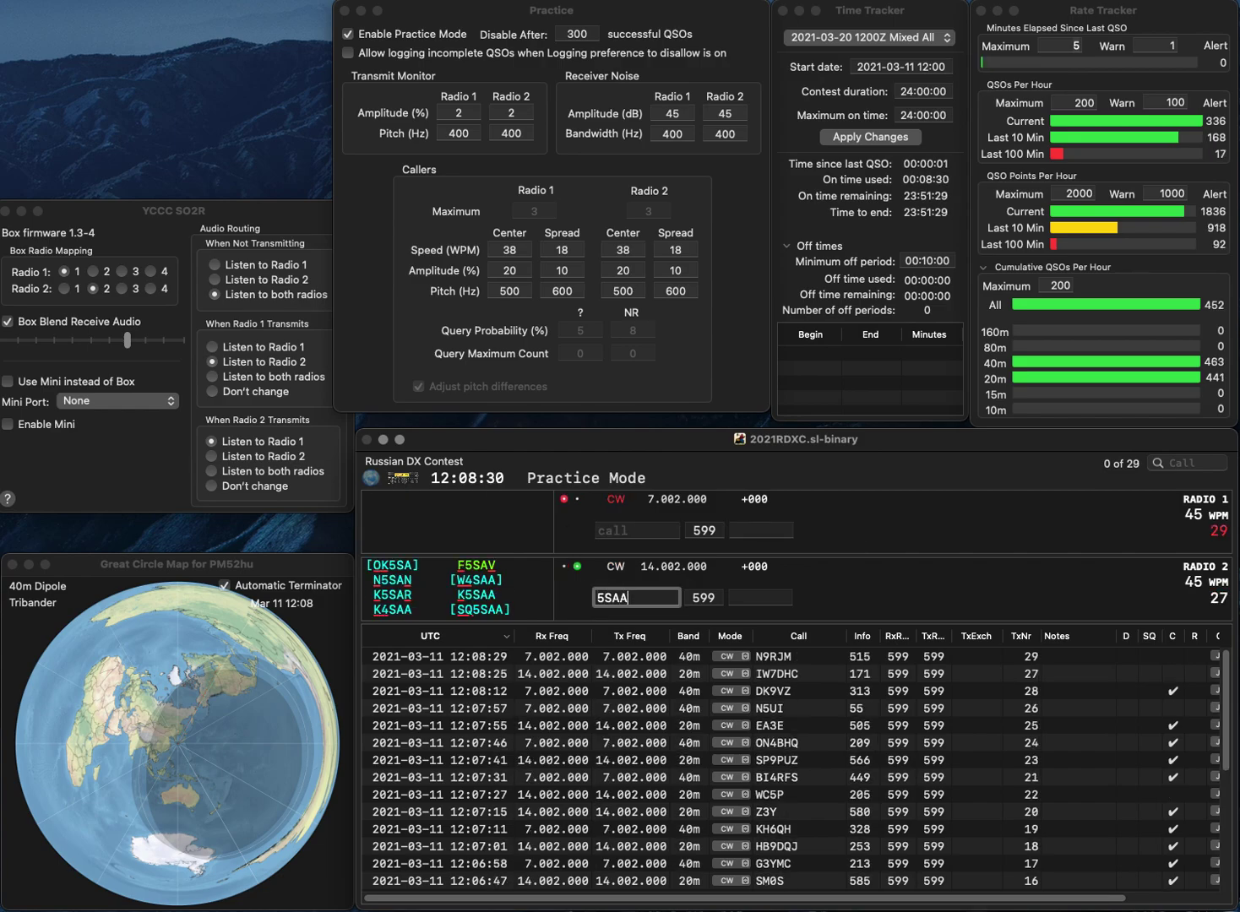
pyautogui.press('super+Left')
pyautogui.write('SQ')
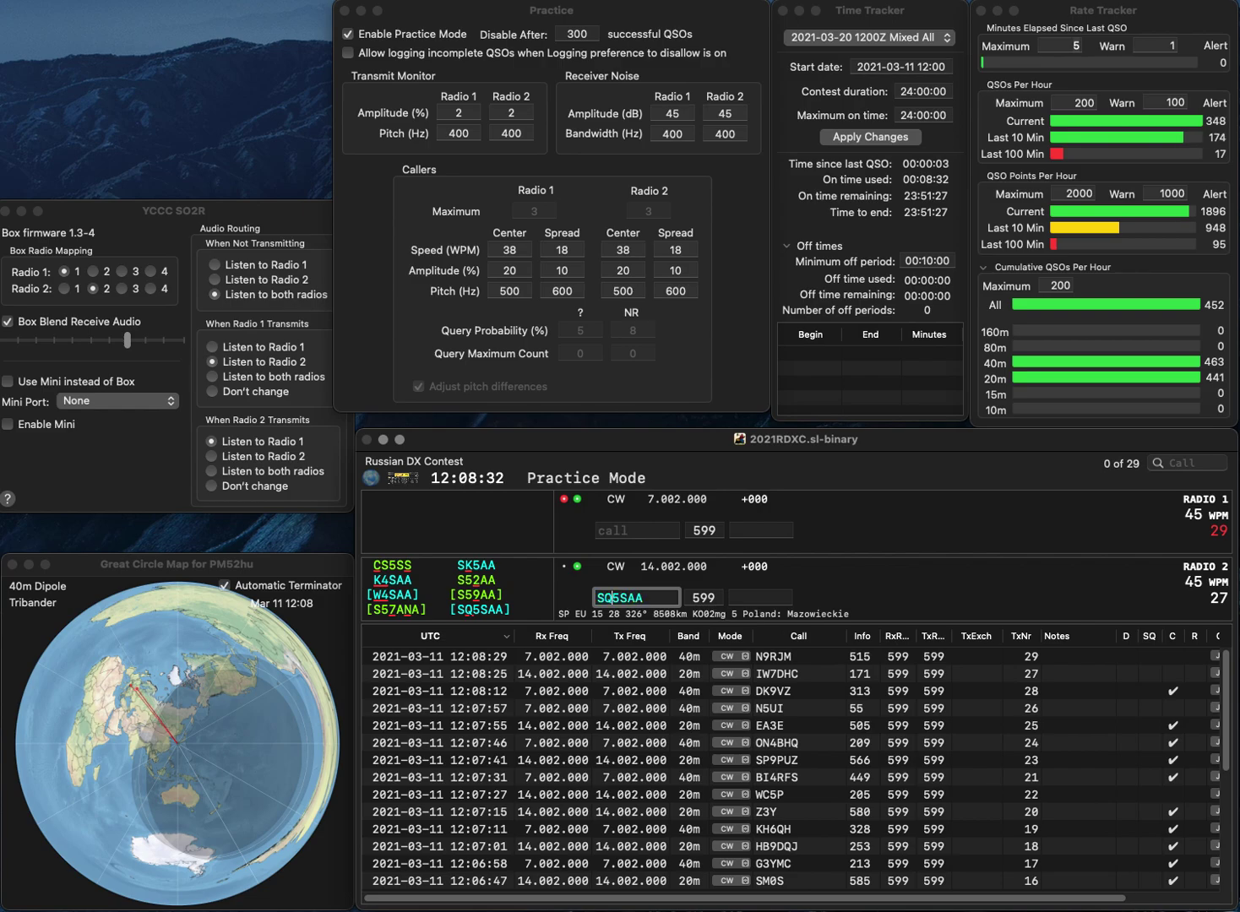
pyautogui.press('Return')
pyautogui.write('KE0CRP')
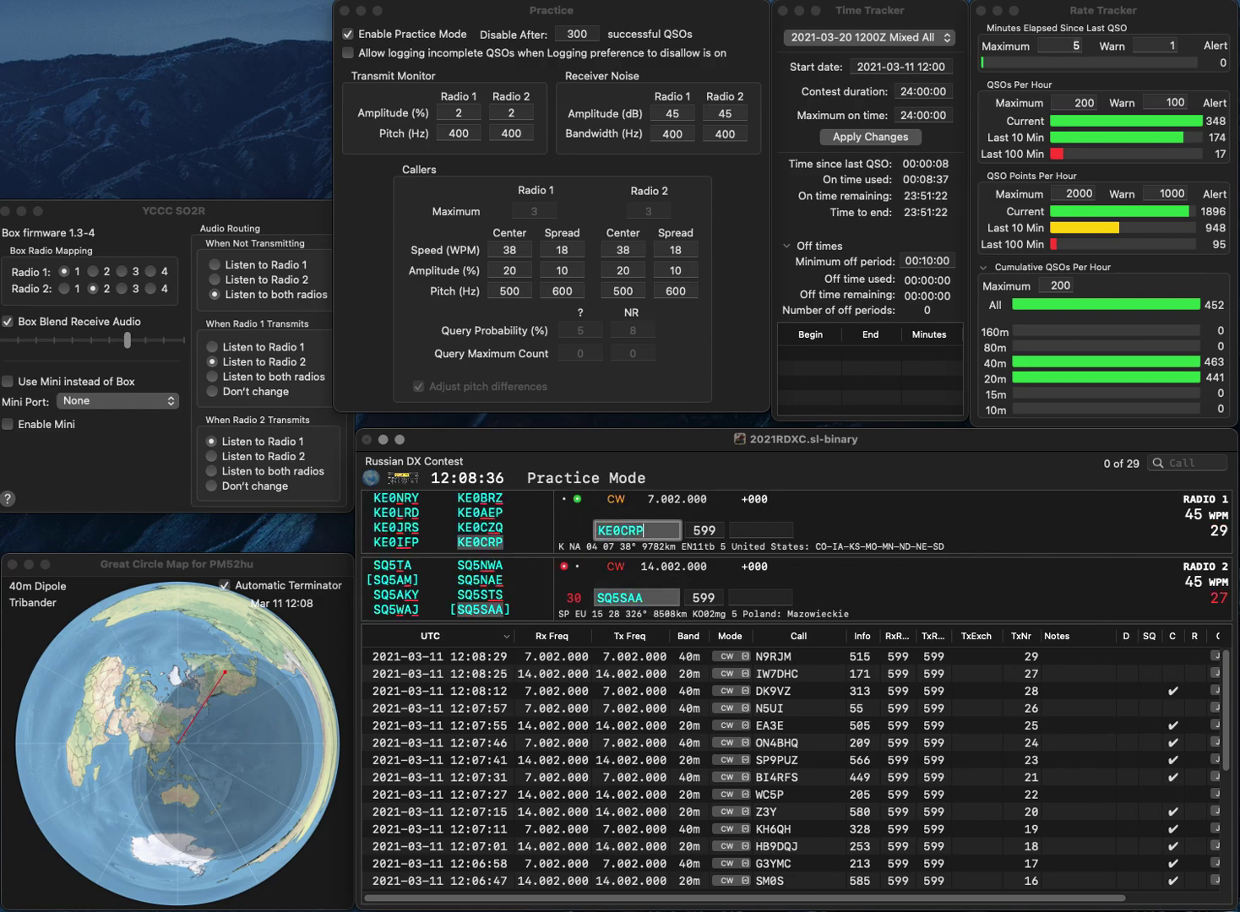
pyautogui.press('Return')
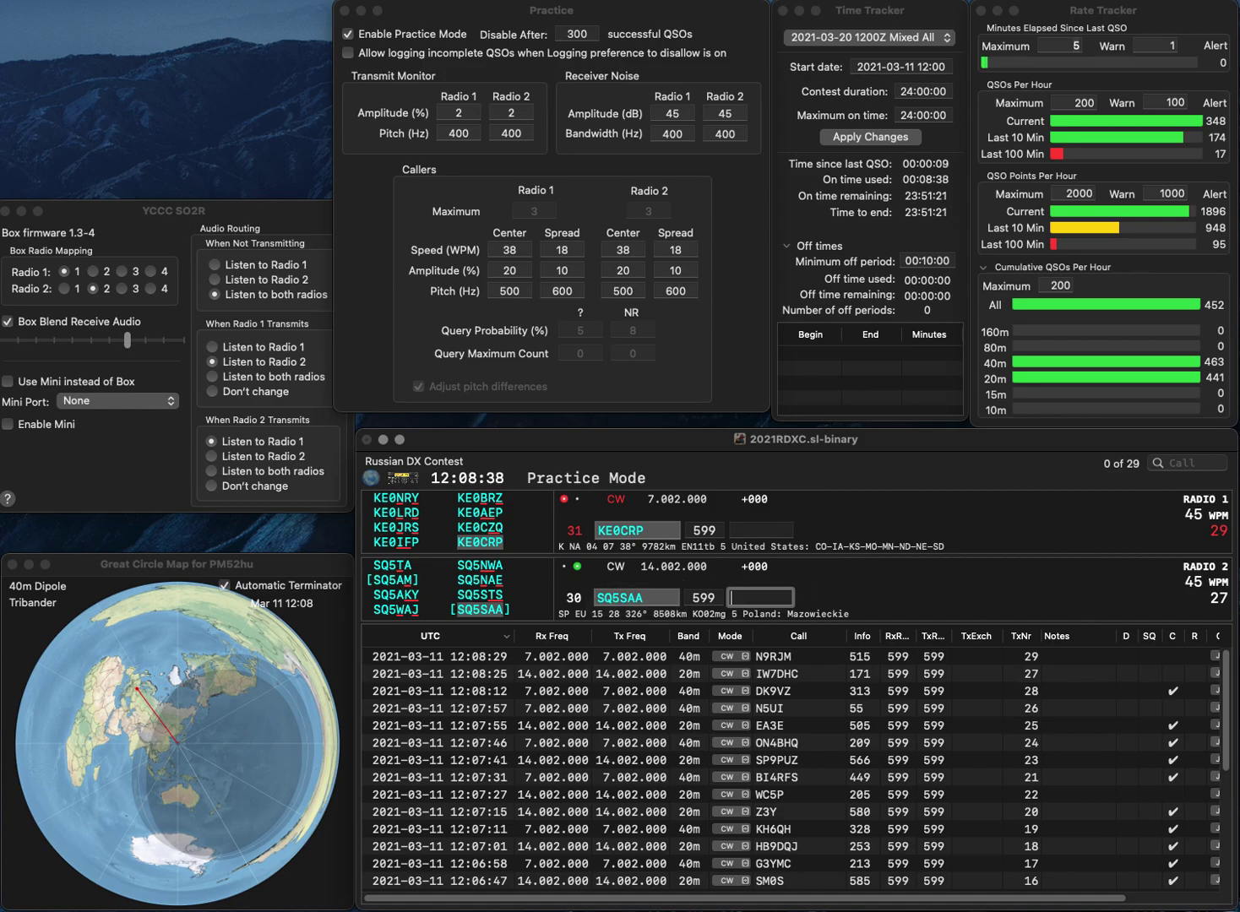
pyautogui.write('446')
pyautogui.press('Return')
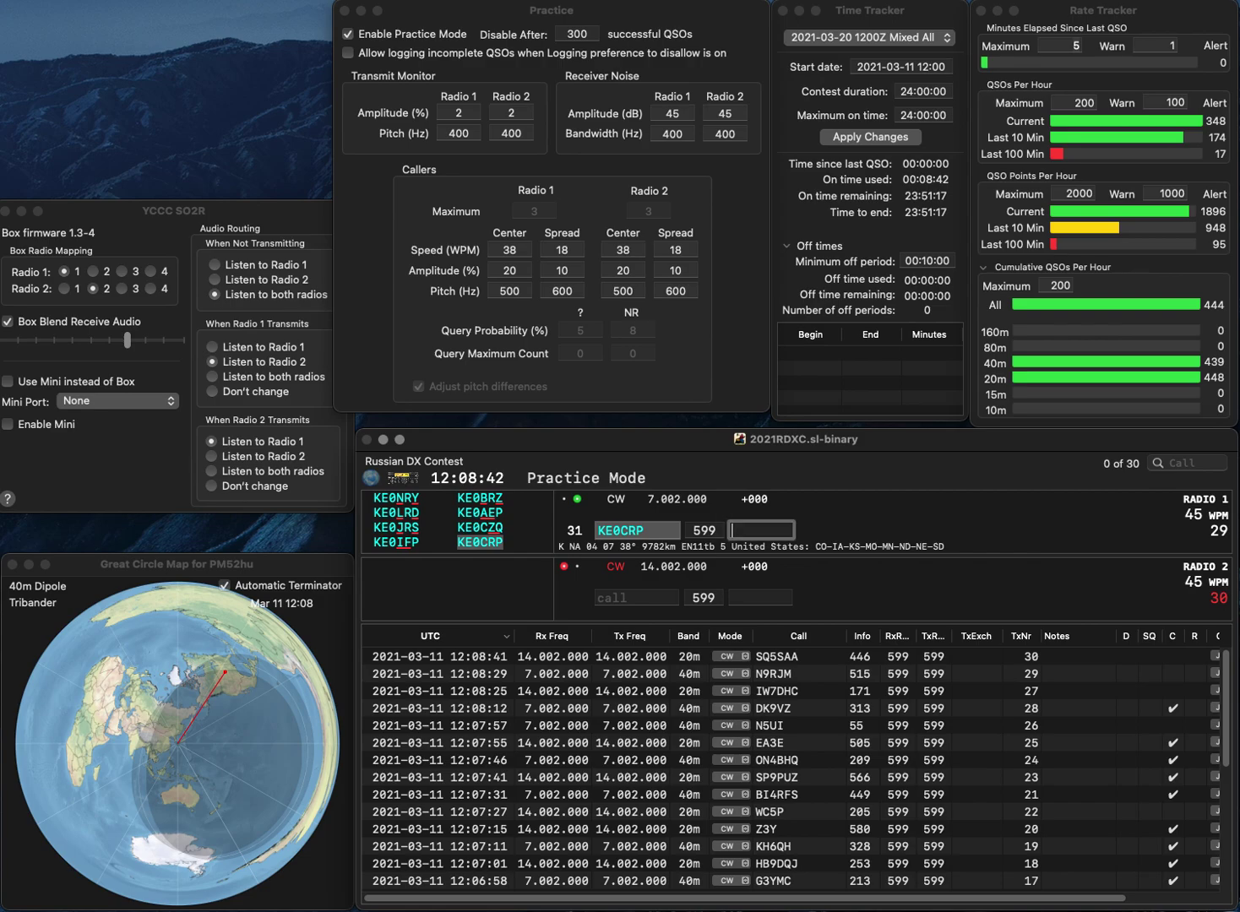
pyautogui.write('935')
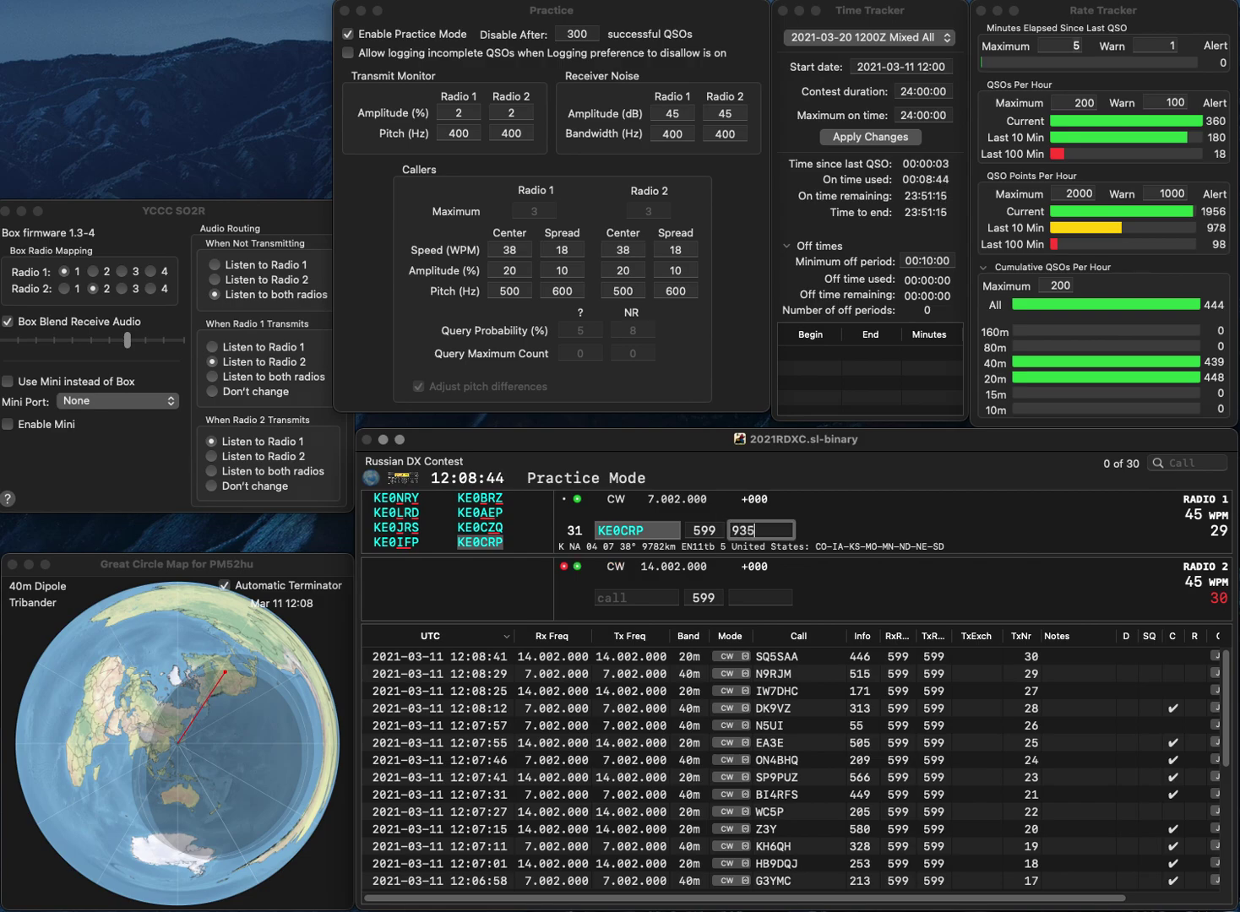
pyautogui.press('Return')
pyautogui.write('UA8AA/3')
pyautogui.press('Return')
pyautogui.write('KA')
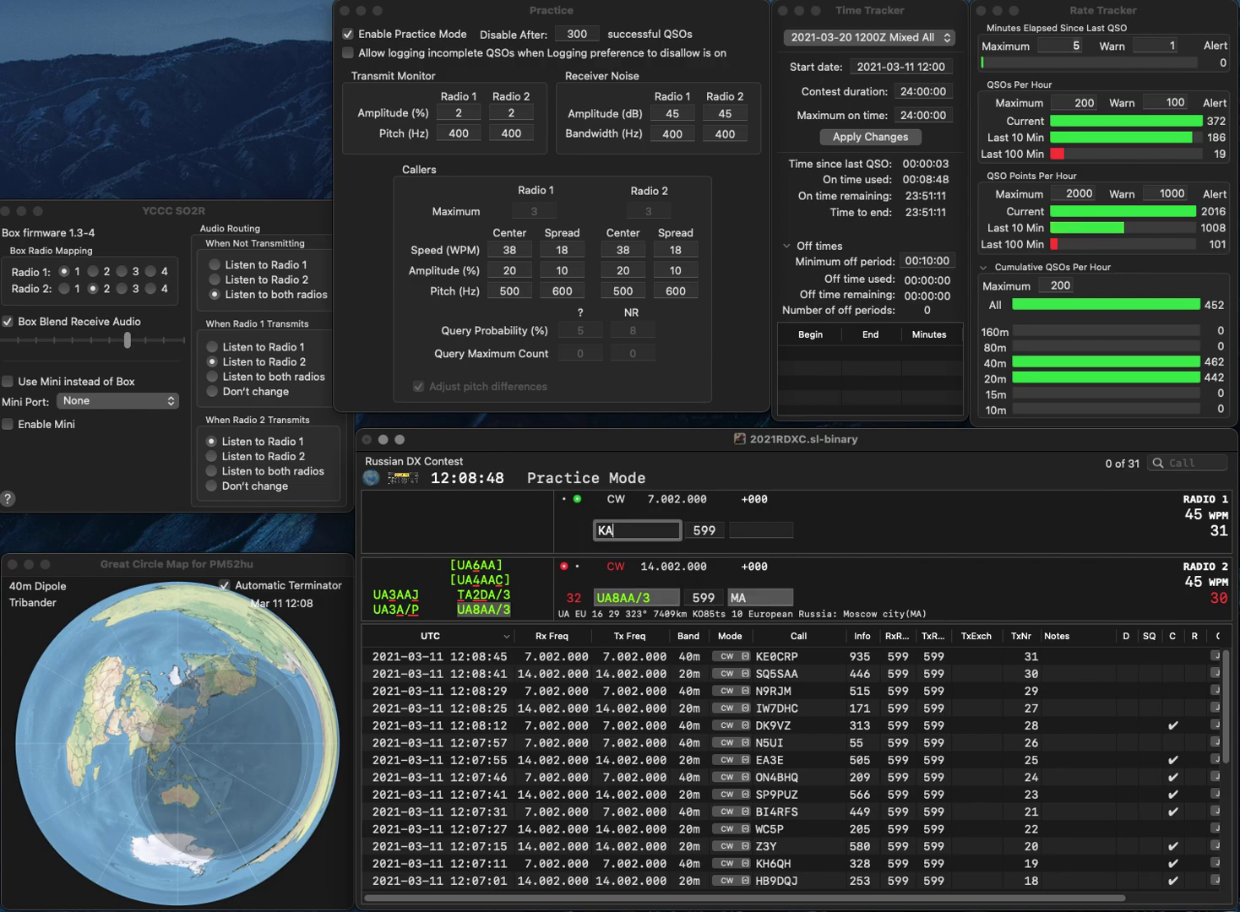
pyautogui.write('3FZ')
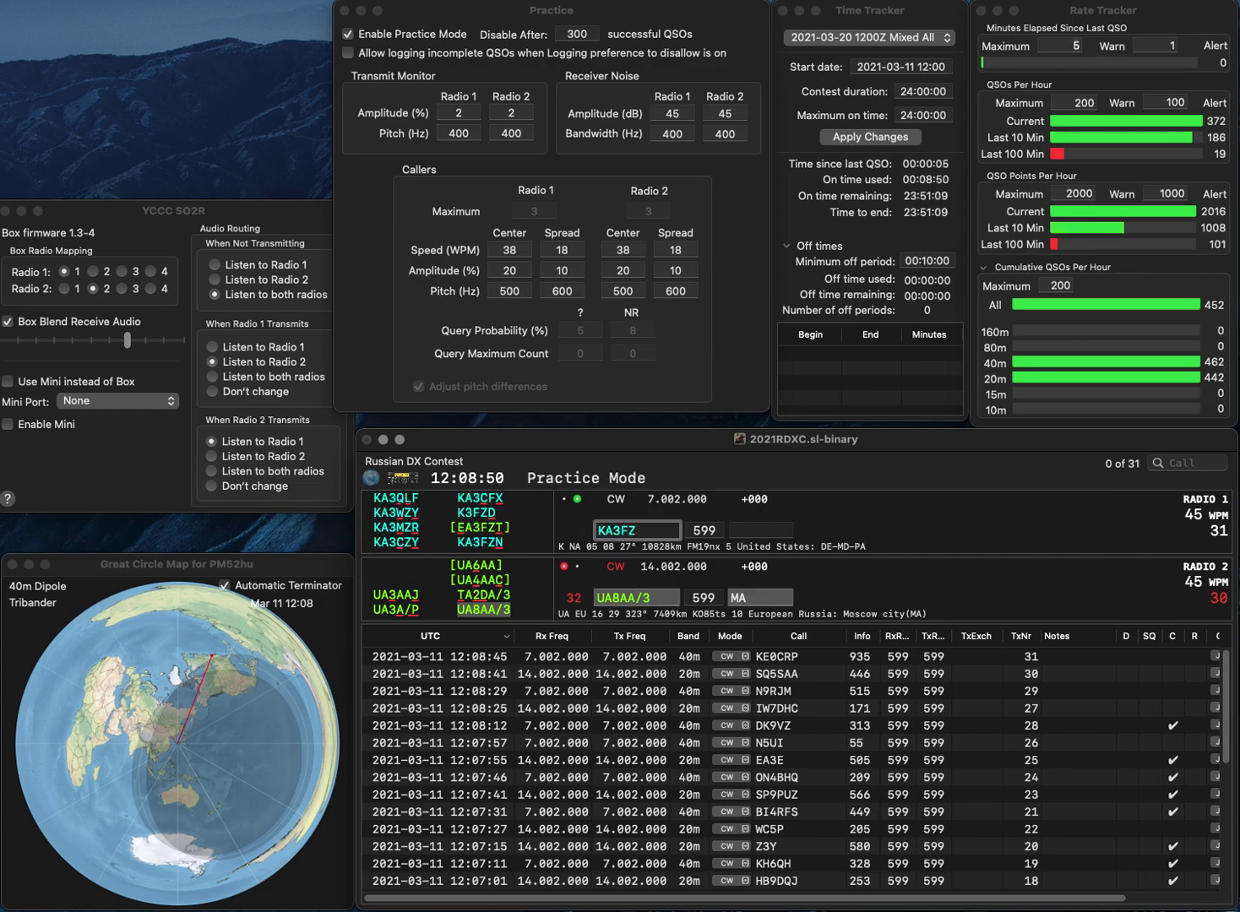
pyautogui.write('N')
pyautogui.press('Return')
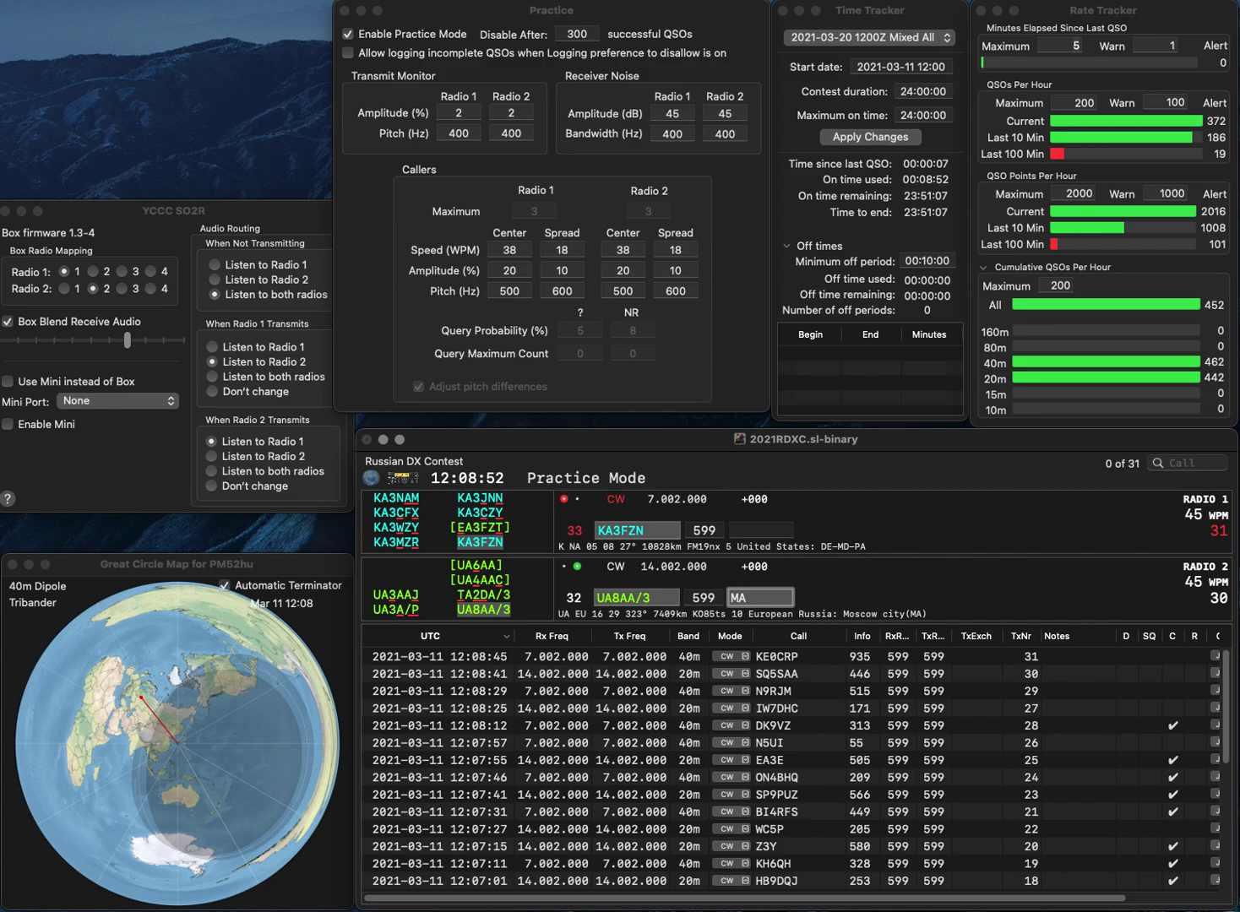
pyautogui.press('Return')
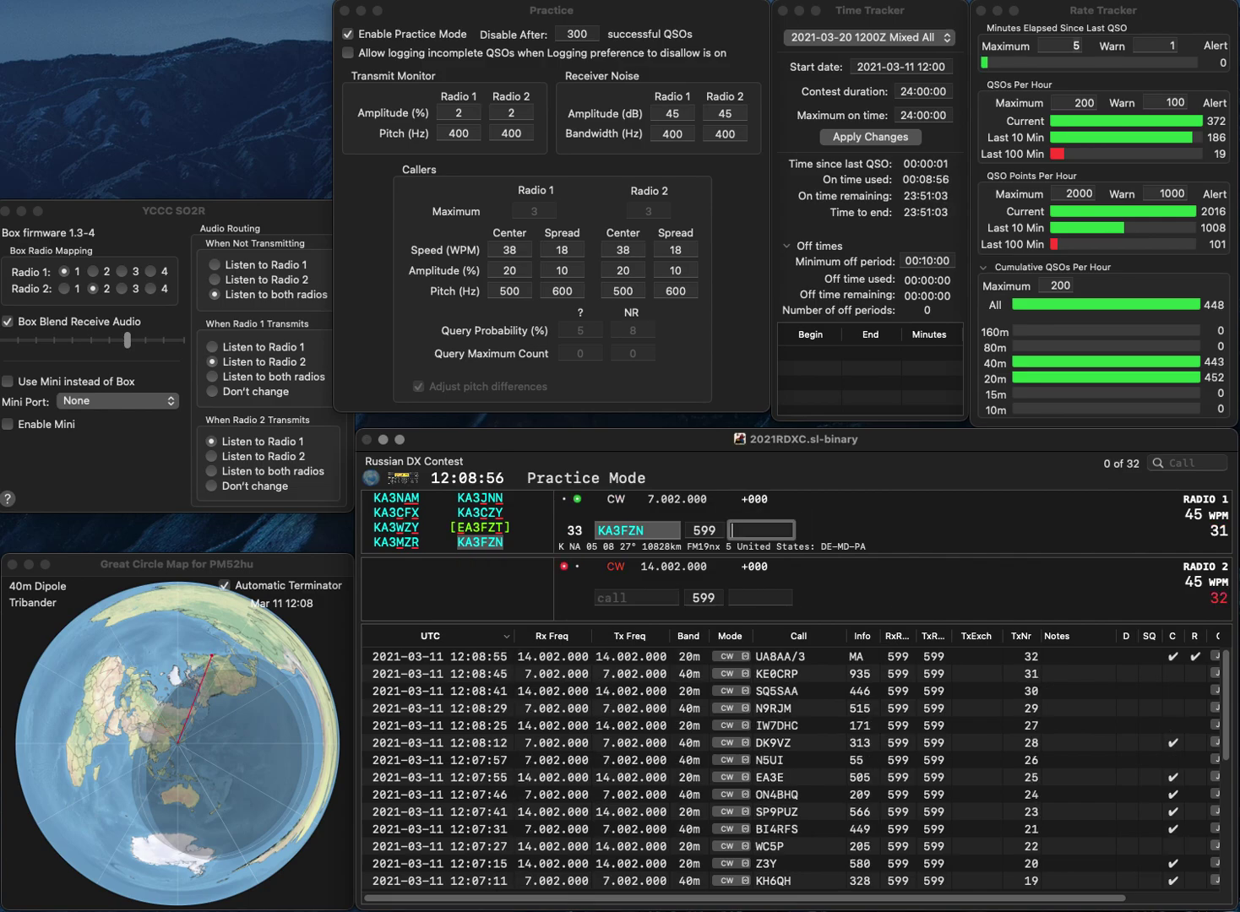
pyautogui.write('972')
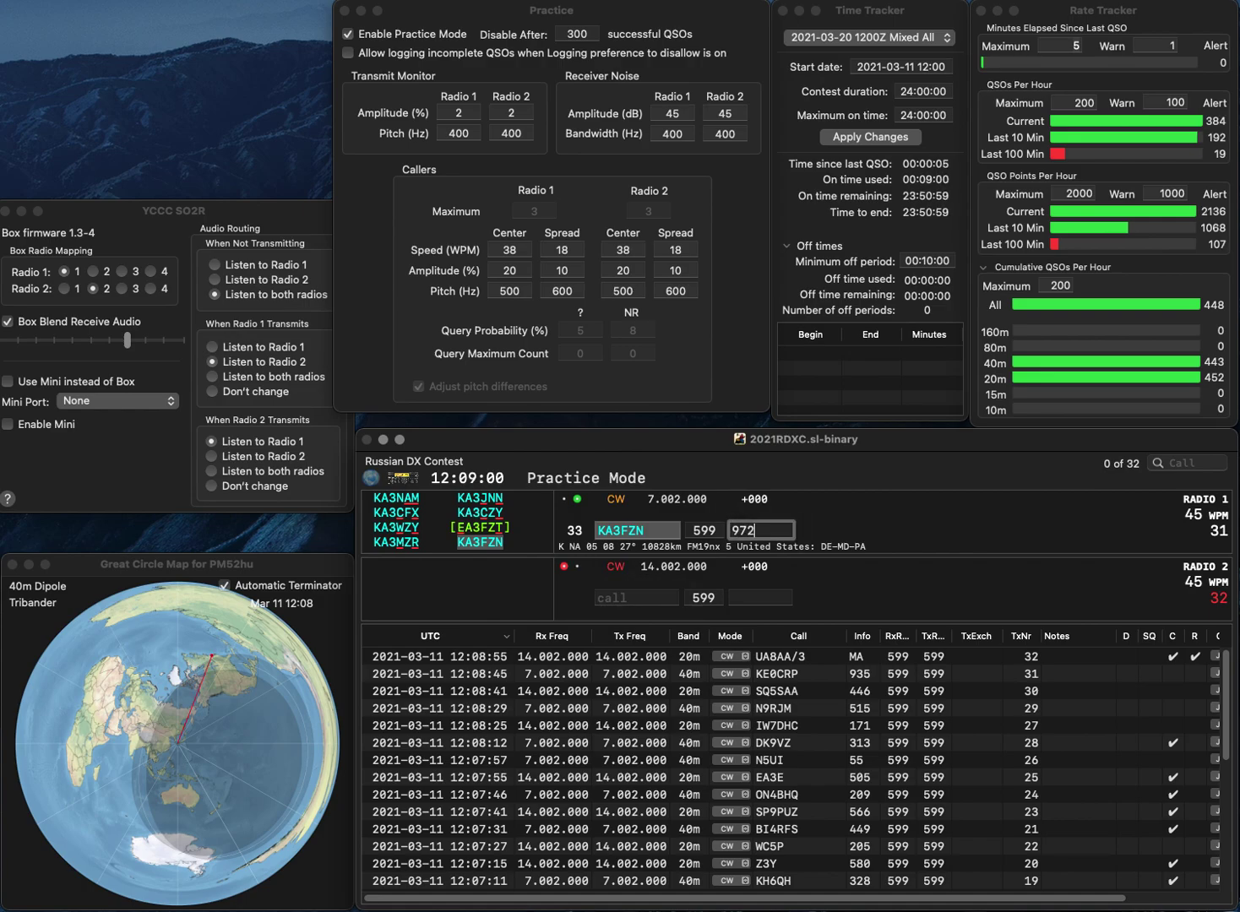
pyautogui.press('Return')
# Answer the callers K0DMC on Radio 2 and W9HO on Radio 1.
pyautogui.write('K0')
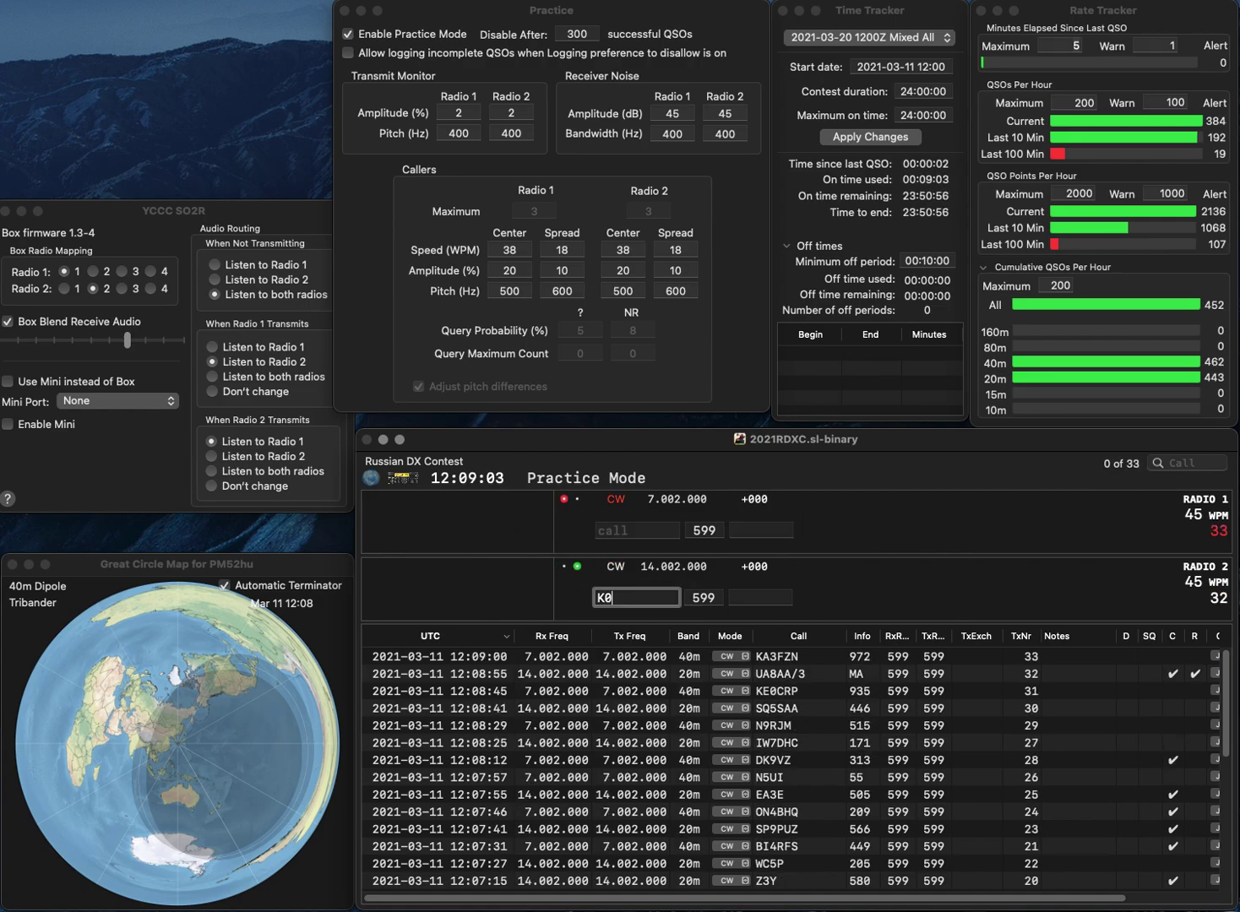
pyautogui.write('DMC')
pyautogui.press('Return')
pyautogui.write('9SO')
pyautogui.press('BackSpace')
pyautogui.press('BackSpace')
pyautogui.write('HO')
pyautogui.press('Up')
pyautogui.write('W')
pyautogui.press('Return')
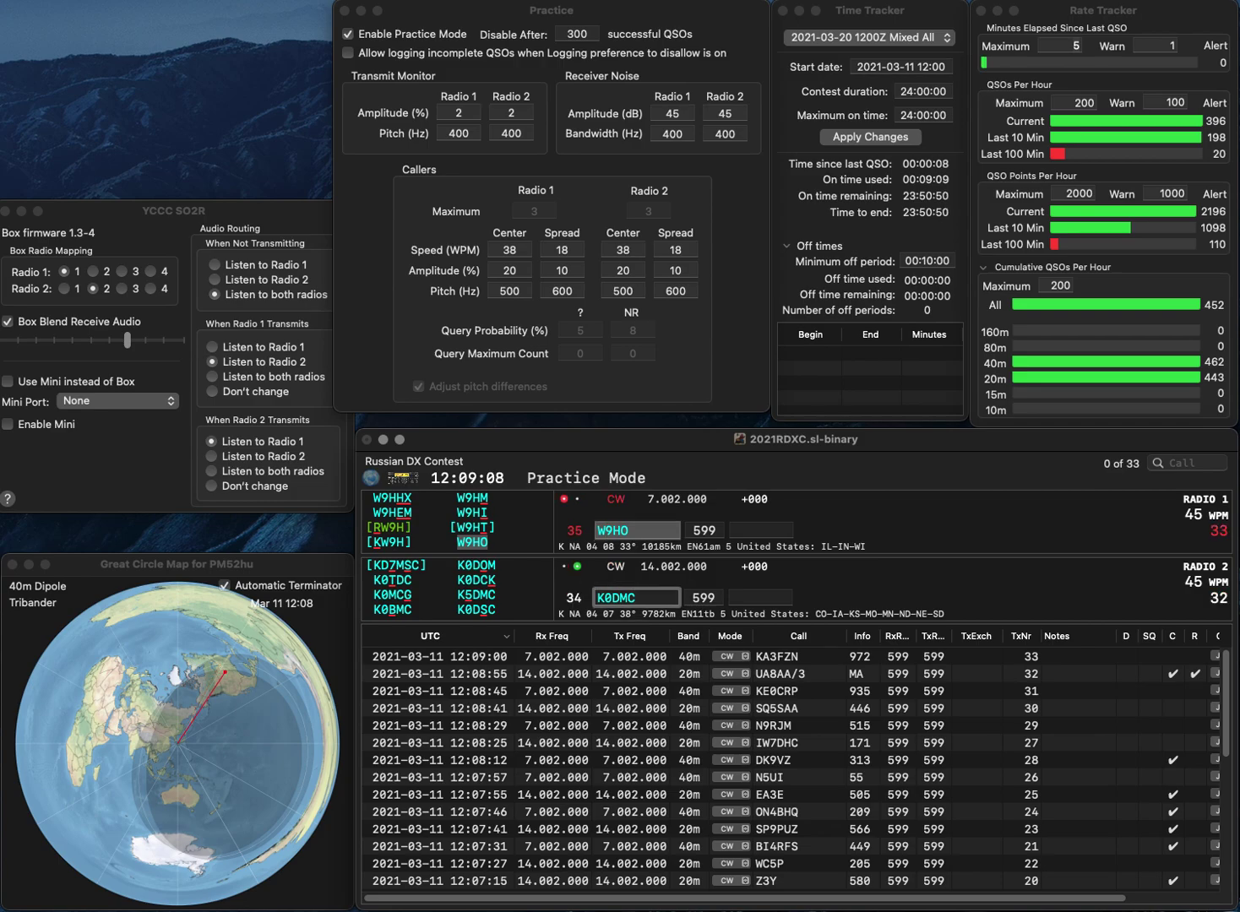
# Correct the Radio 2 call to K0BMC and answer the caller again.
pyautogui.press('BackSpace')
pyautogui.write('B')
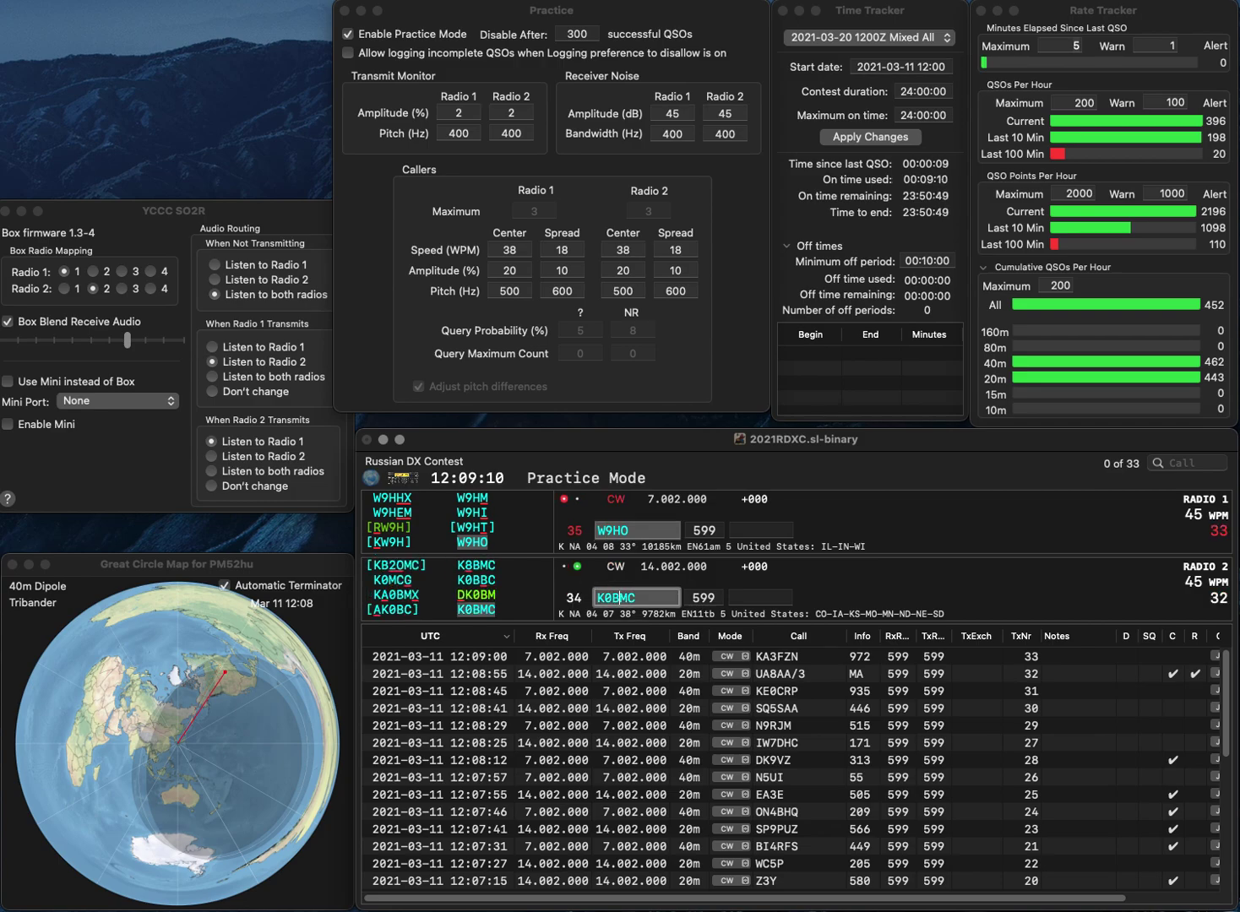
pyautogui.press('Return')
# Log W9HO with exchange 928 on Radio 1 and K0BMC with exchange 690 on Radio 2.
pyautogui.press('Tab')
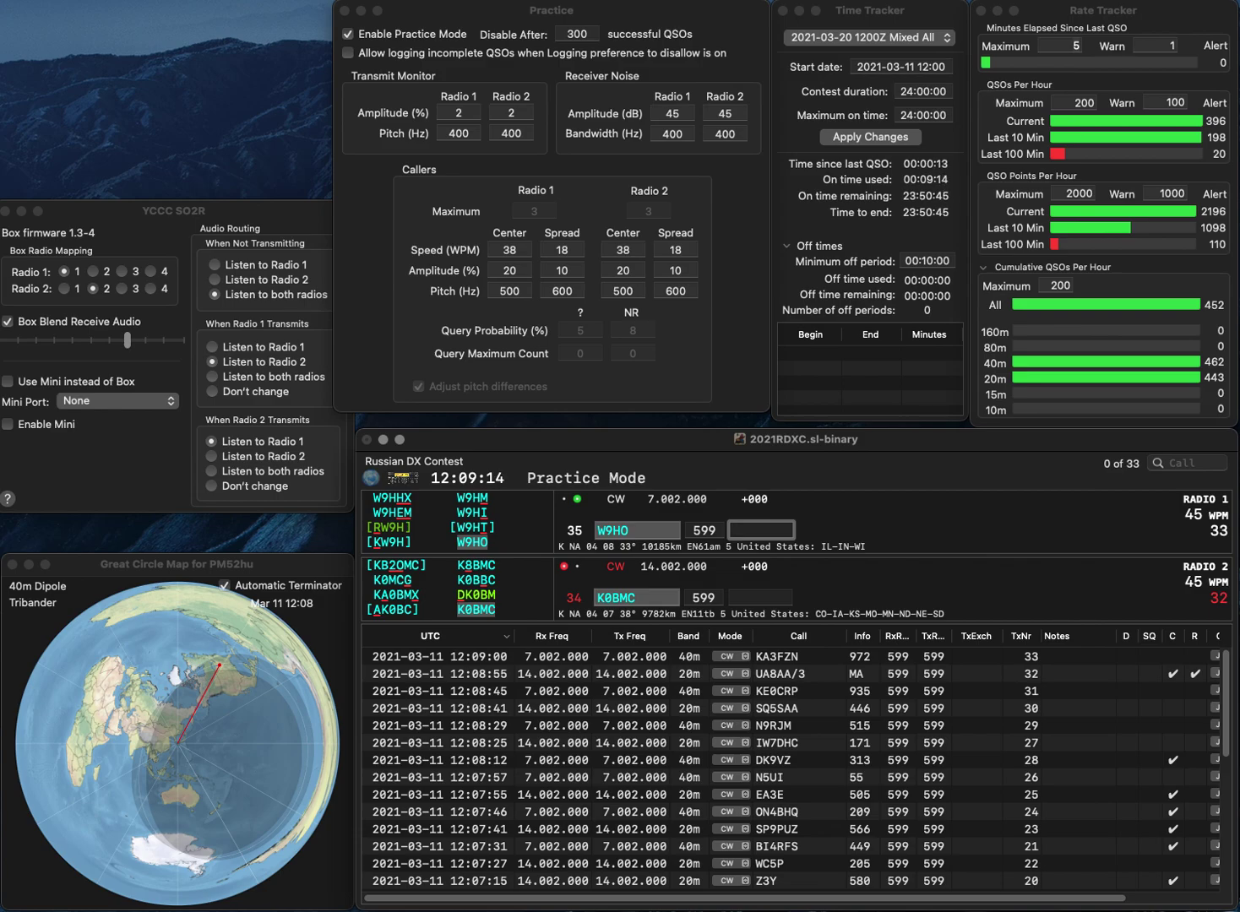
pyautogui.write('9287')
pyautogui.press('Return')
pyautogui.press('Up')
pyautogui.press('BackSpace')
pyautogui.press('Return')
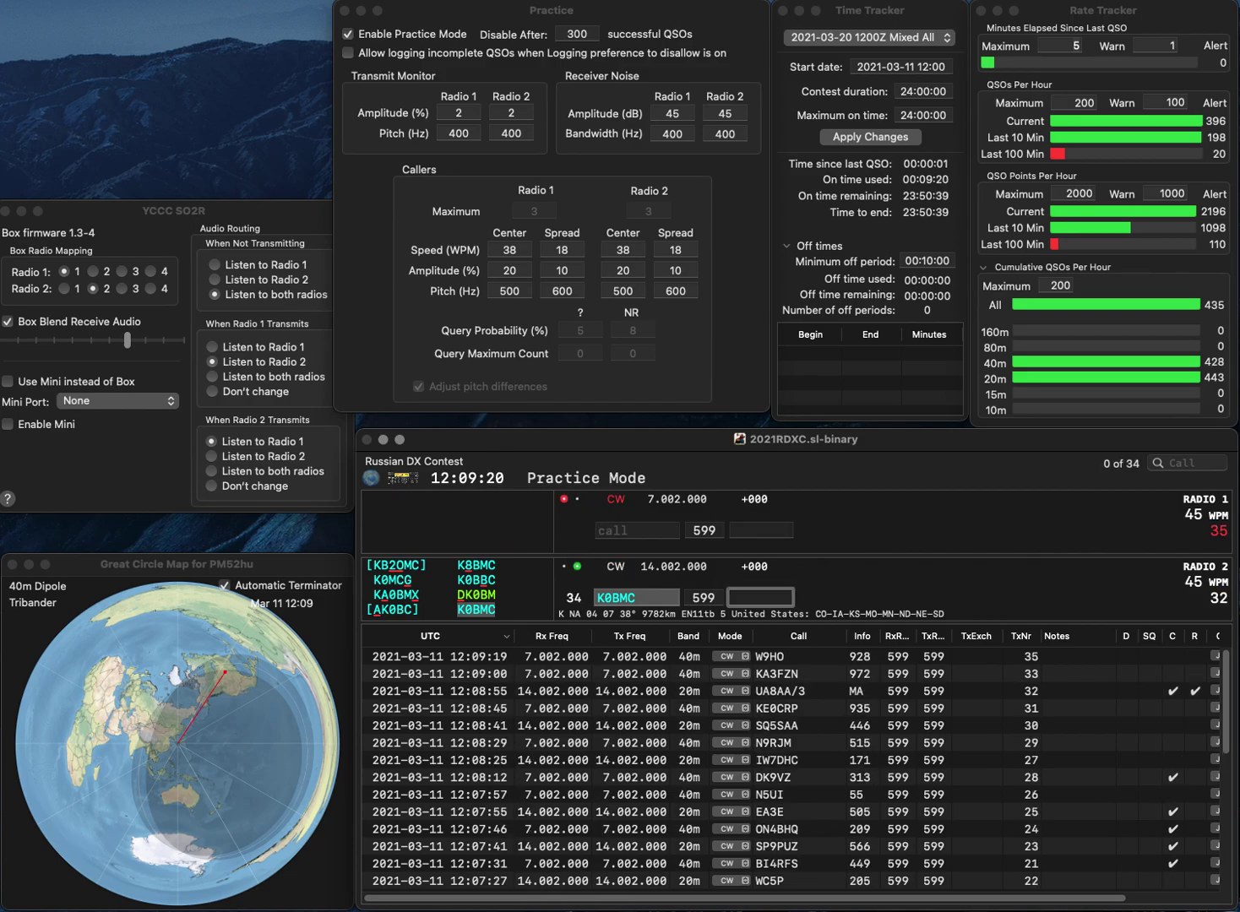
pyautogui.write('690')
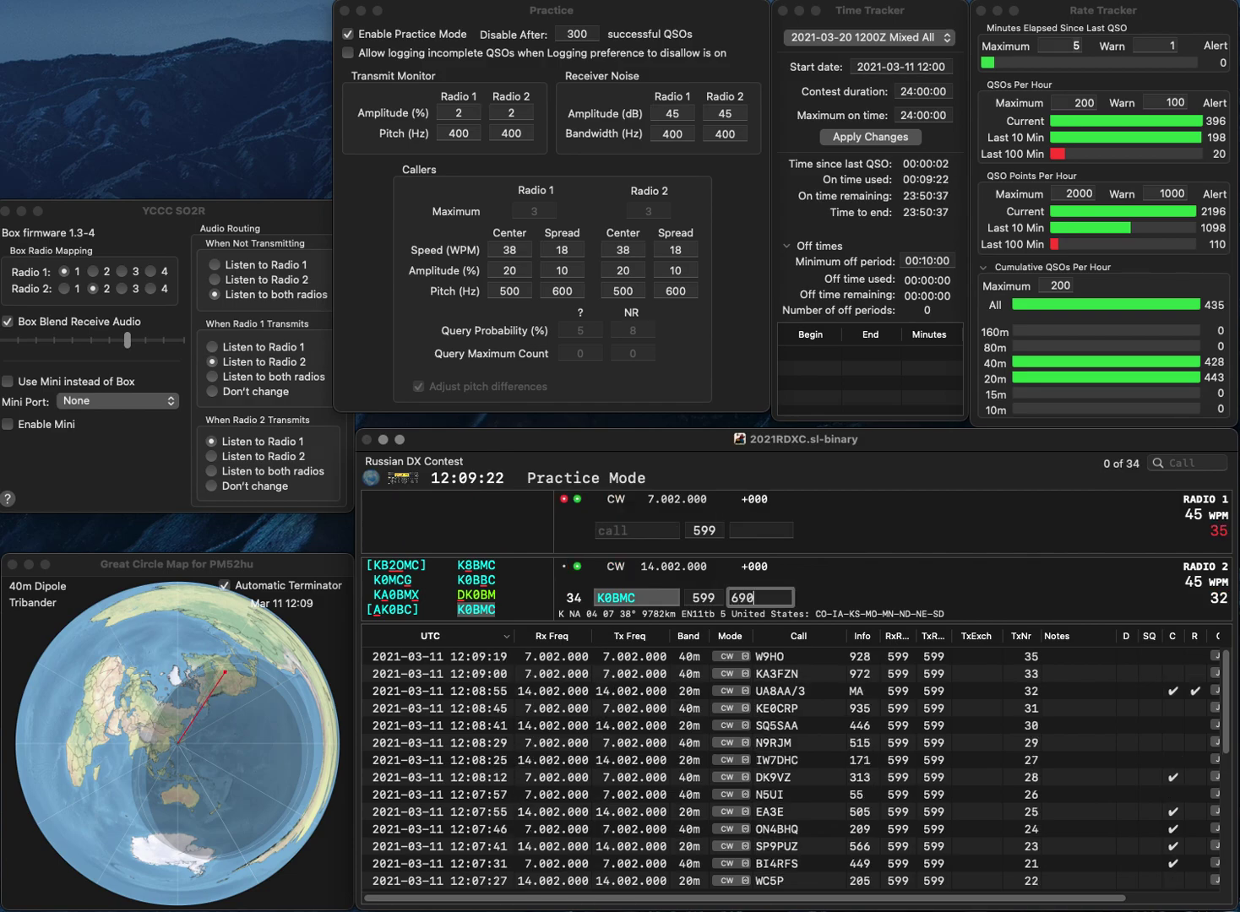
pyautogui.press('Return')
pyautogui.write('CC')
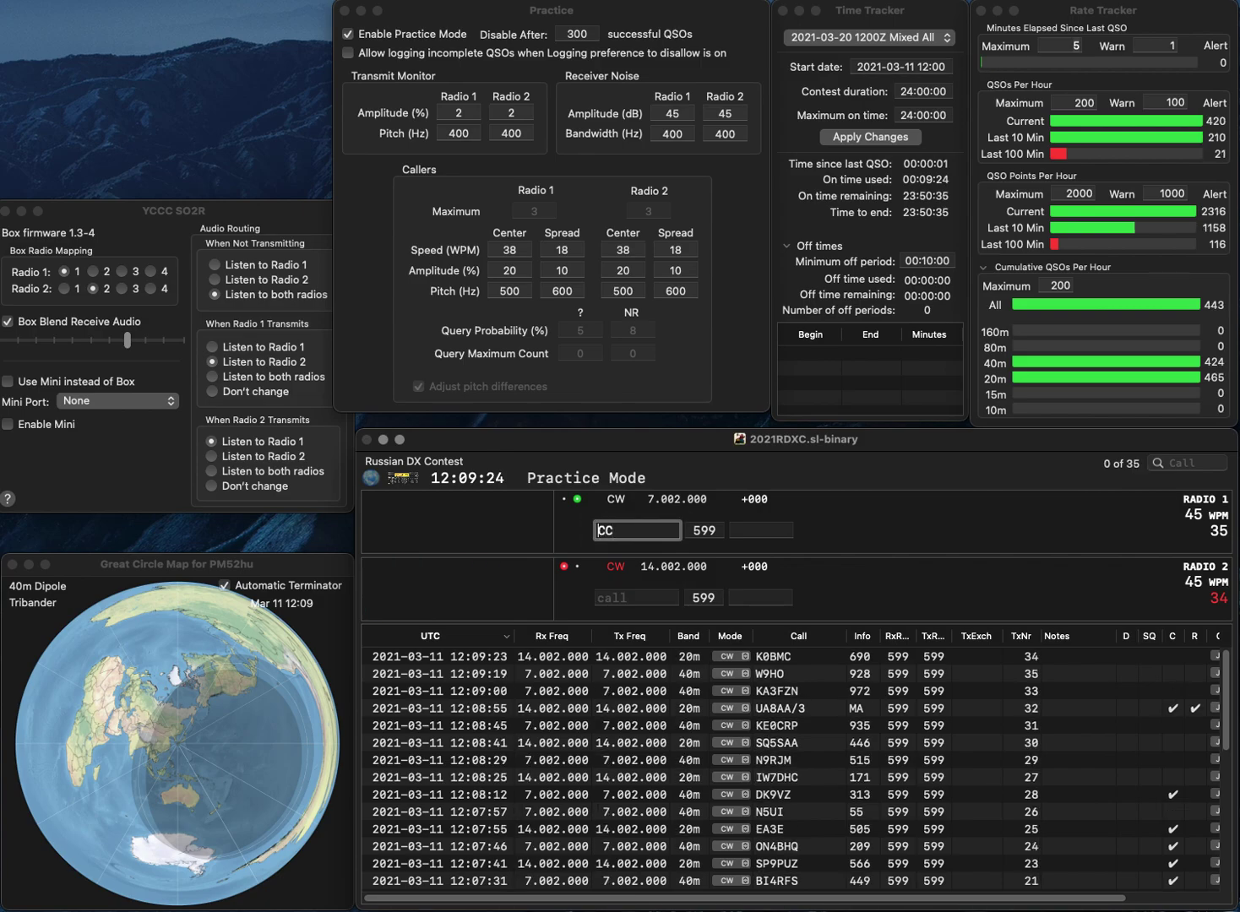
pyautogui.press('Return')
pyautogui.write('N4A')
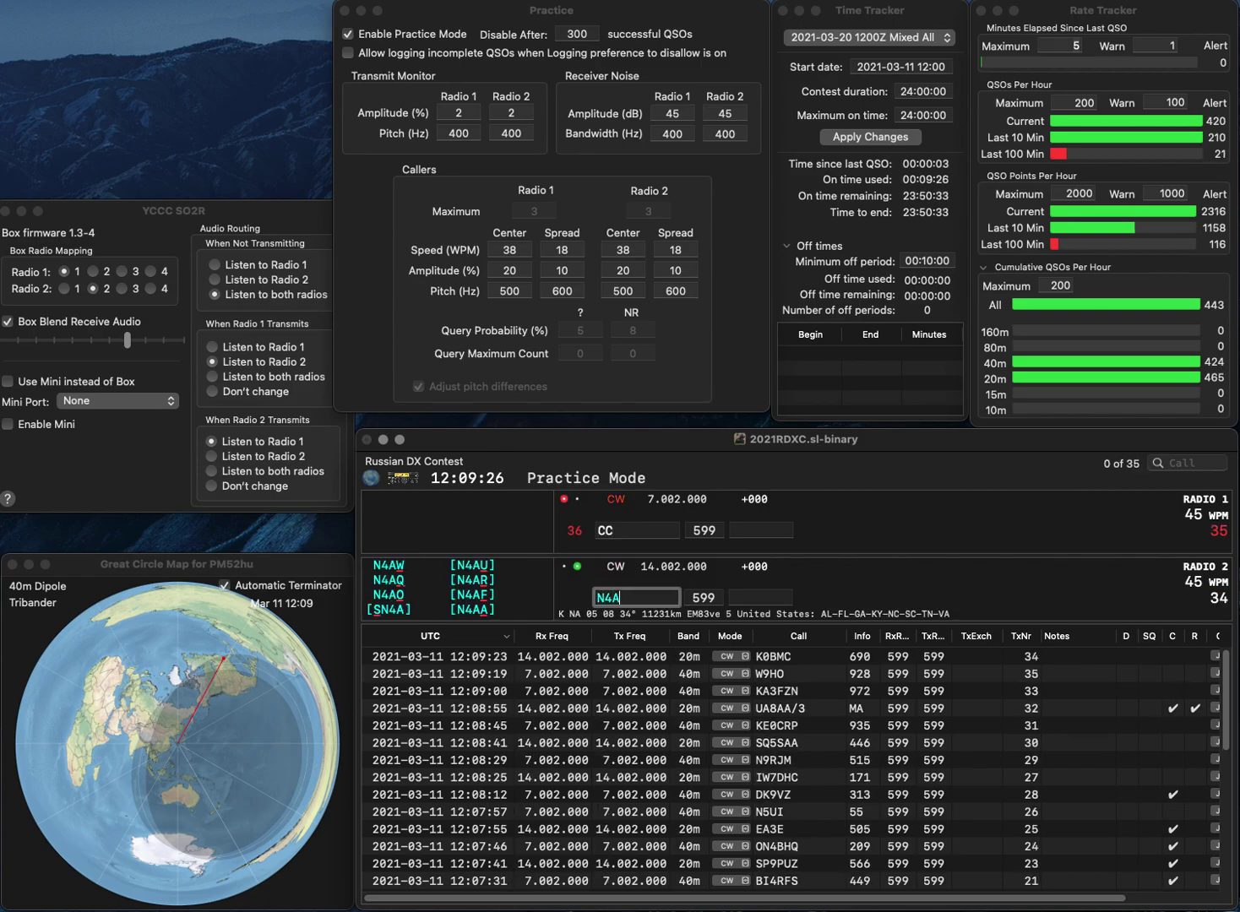
pyautogui.write('O')
pyautogui.press('Return')
# Complete the Radio 1 call as AE4CC and log N4AO with exchange 655 on Radio 2.
pyautogui.write('AE4')
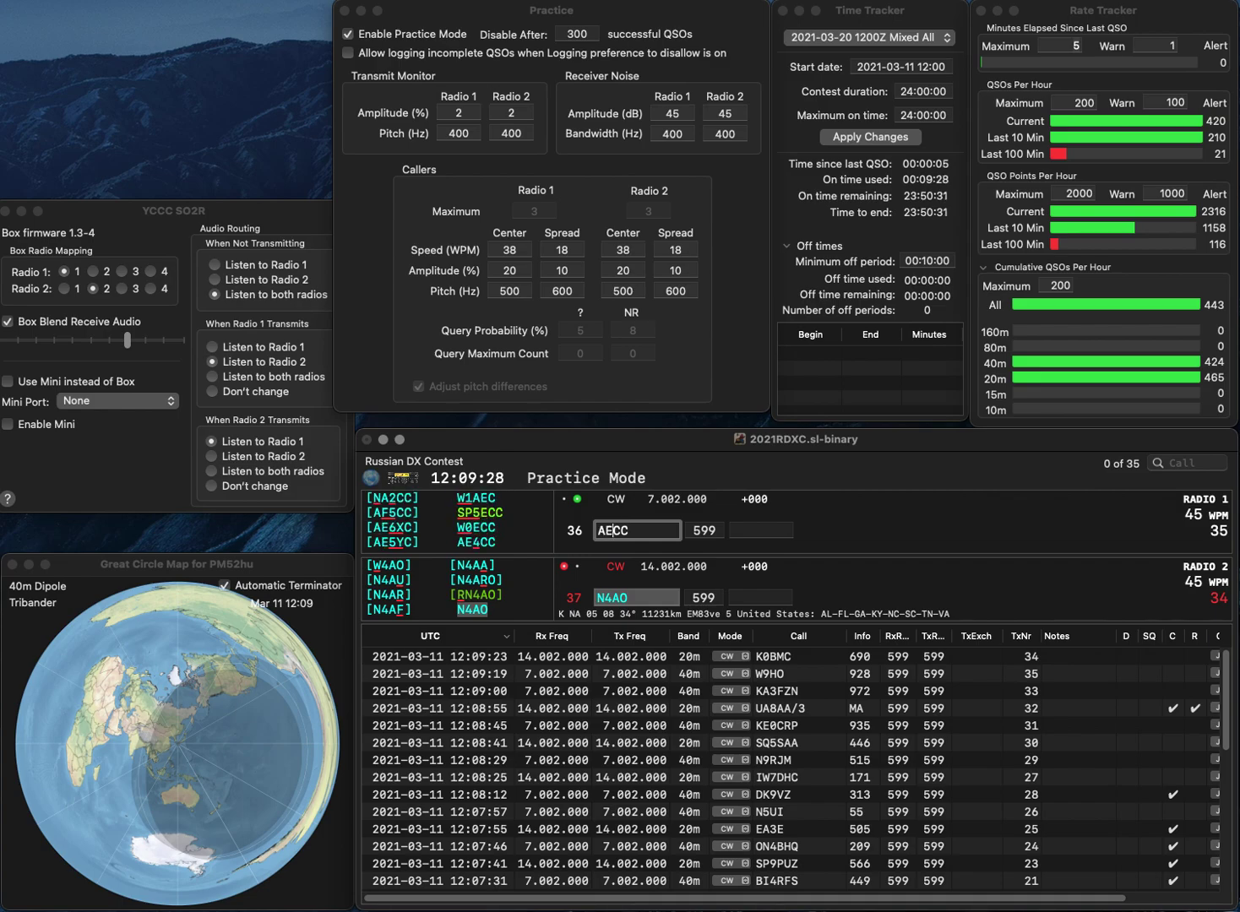
pyautogui.press('Tab')
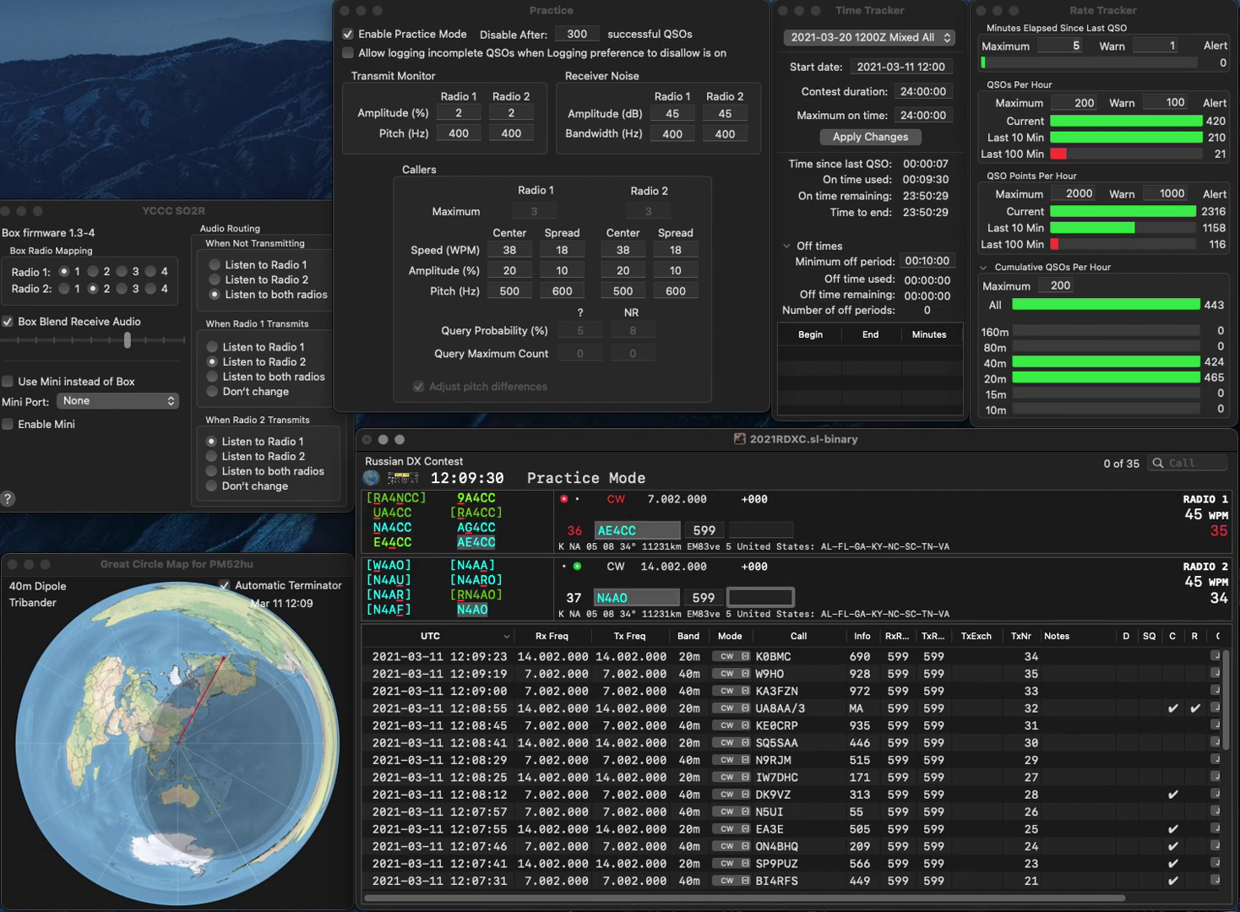
pyautogui.write('655')
pyautogui.press('Return')
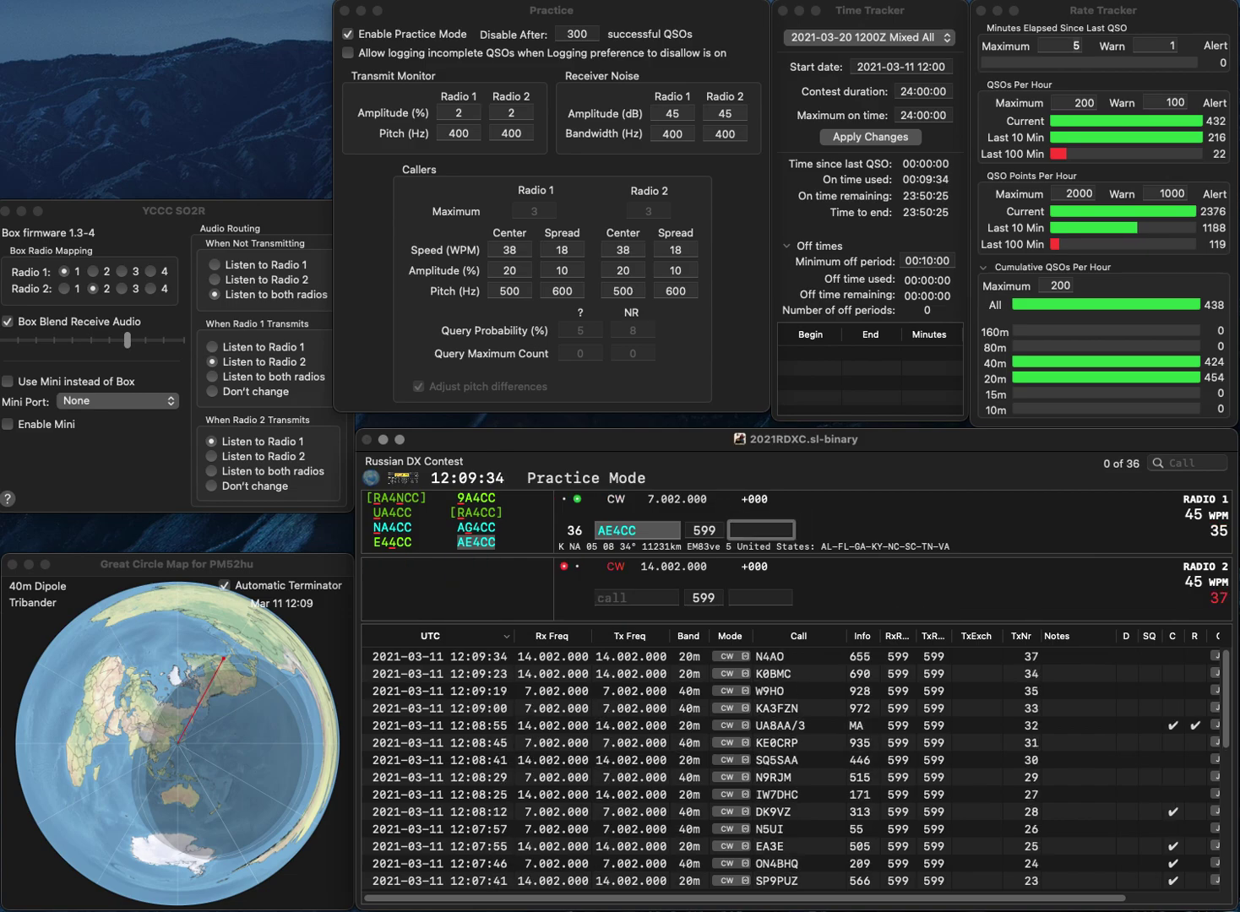
pyautogui.write('126')
pyautogui.press('Return')
pyautogui.write('SMI')
pyautogui.press('Return')
# Answer KI6NAZ on Radio 1 and answer the Radio 2 caller with the call changed to II0I.
pyautogui.write('KI6NA')
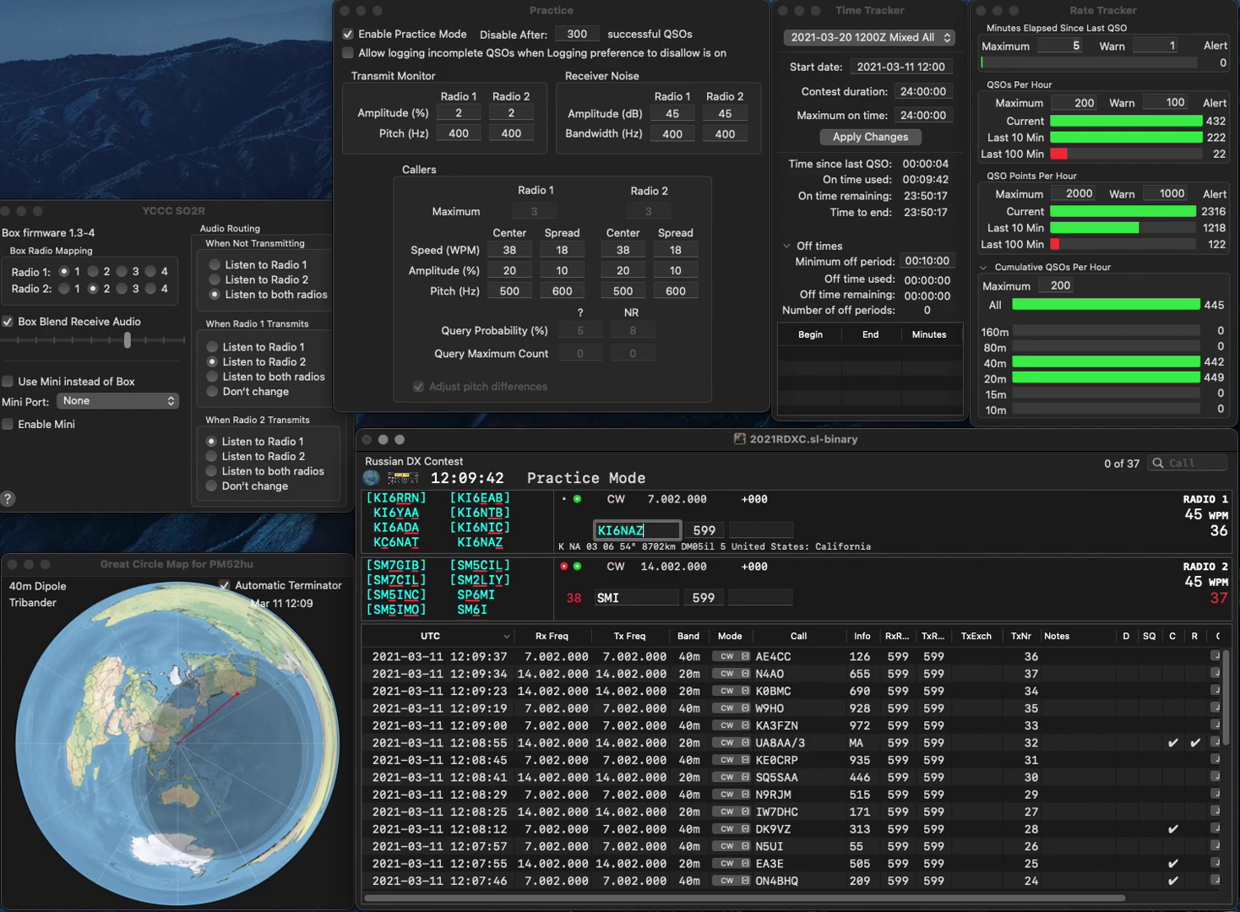
pyautogui.press('Return')
pyautogui.write('II0I')
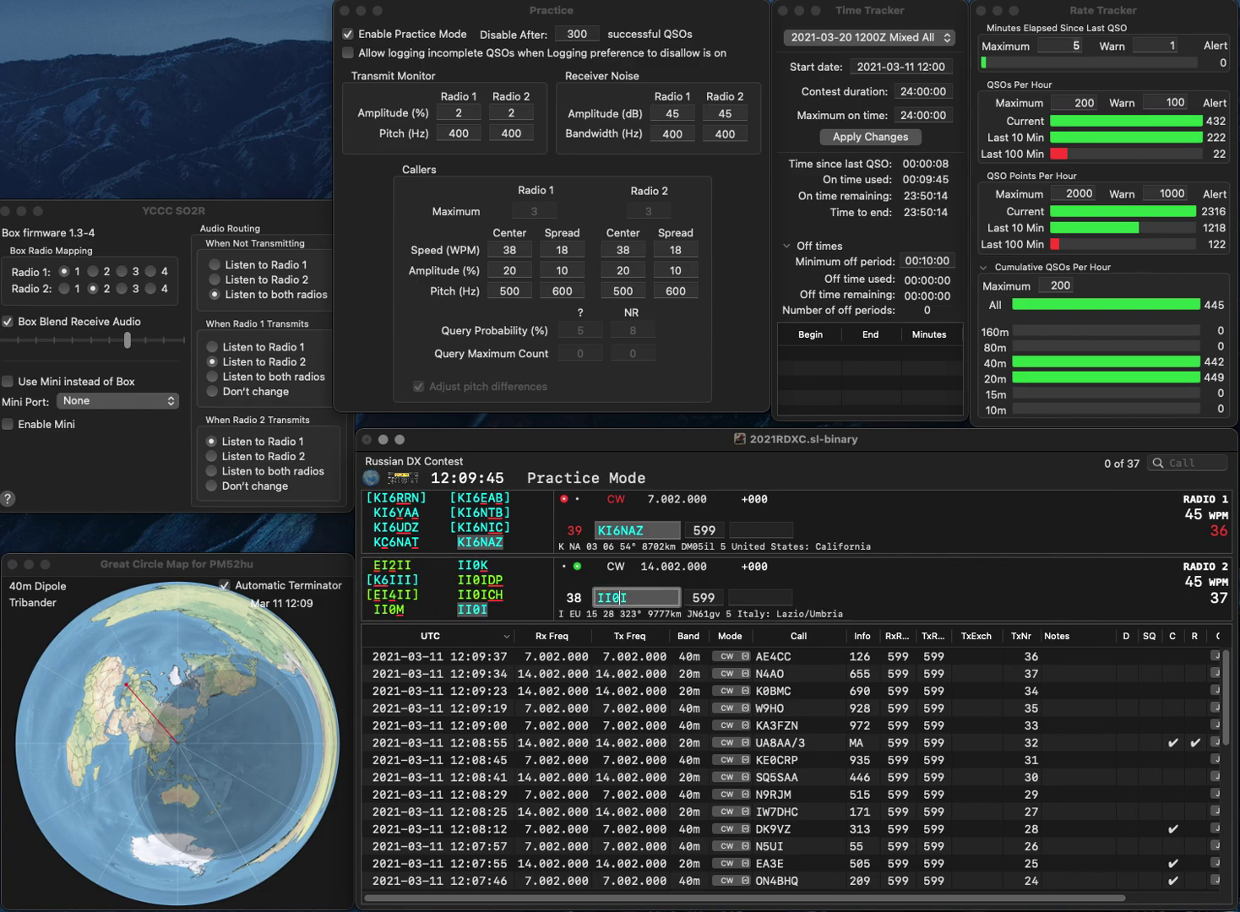
pyautogui.press('Return')
pyautogui.press('space')
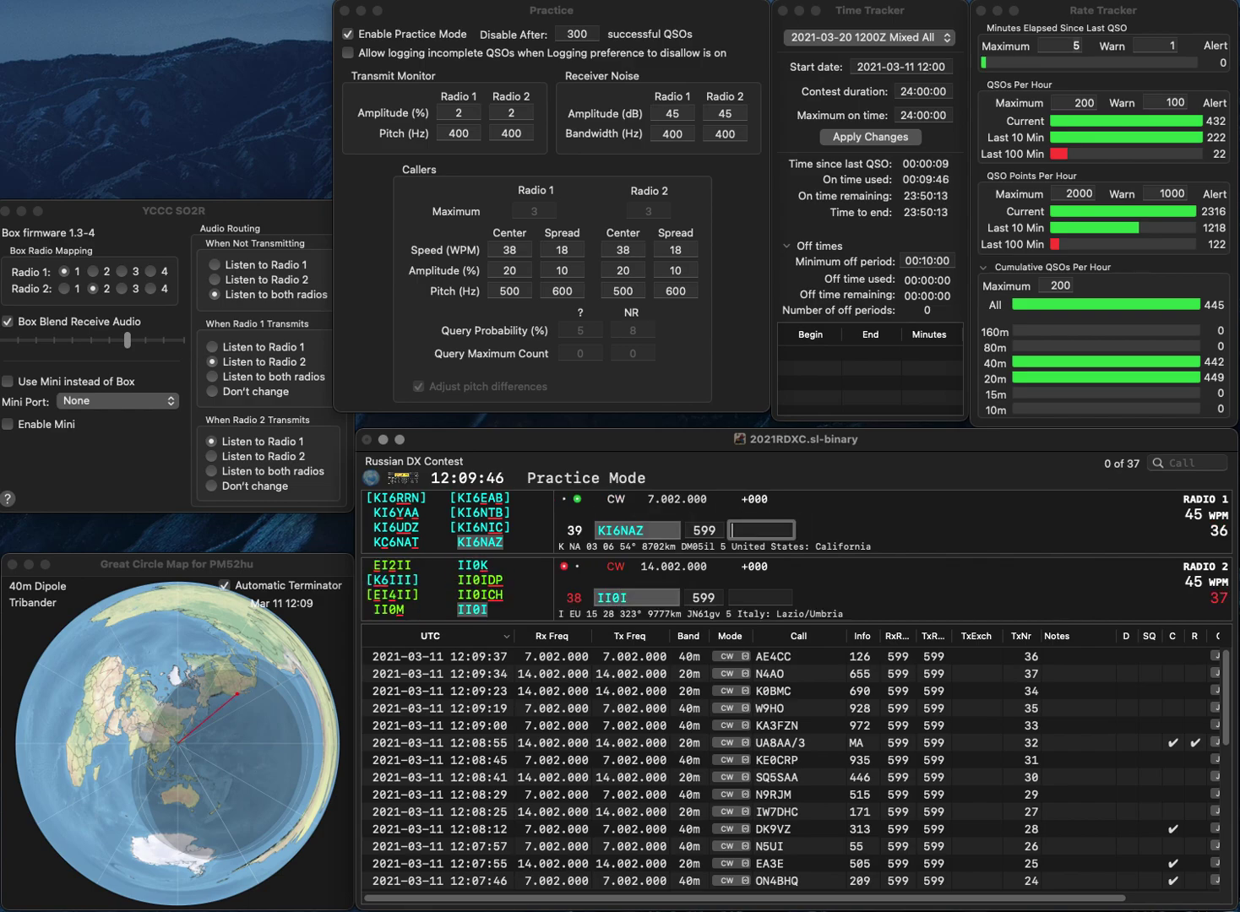
# Log KI6NAZ with exchange 70 on Radio 1 and II0I with exchange 277 on Radio 2.
pyautogui.write('70')
pyautogui.press('Return')
pyautogui.write('277')
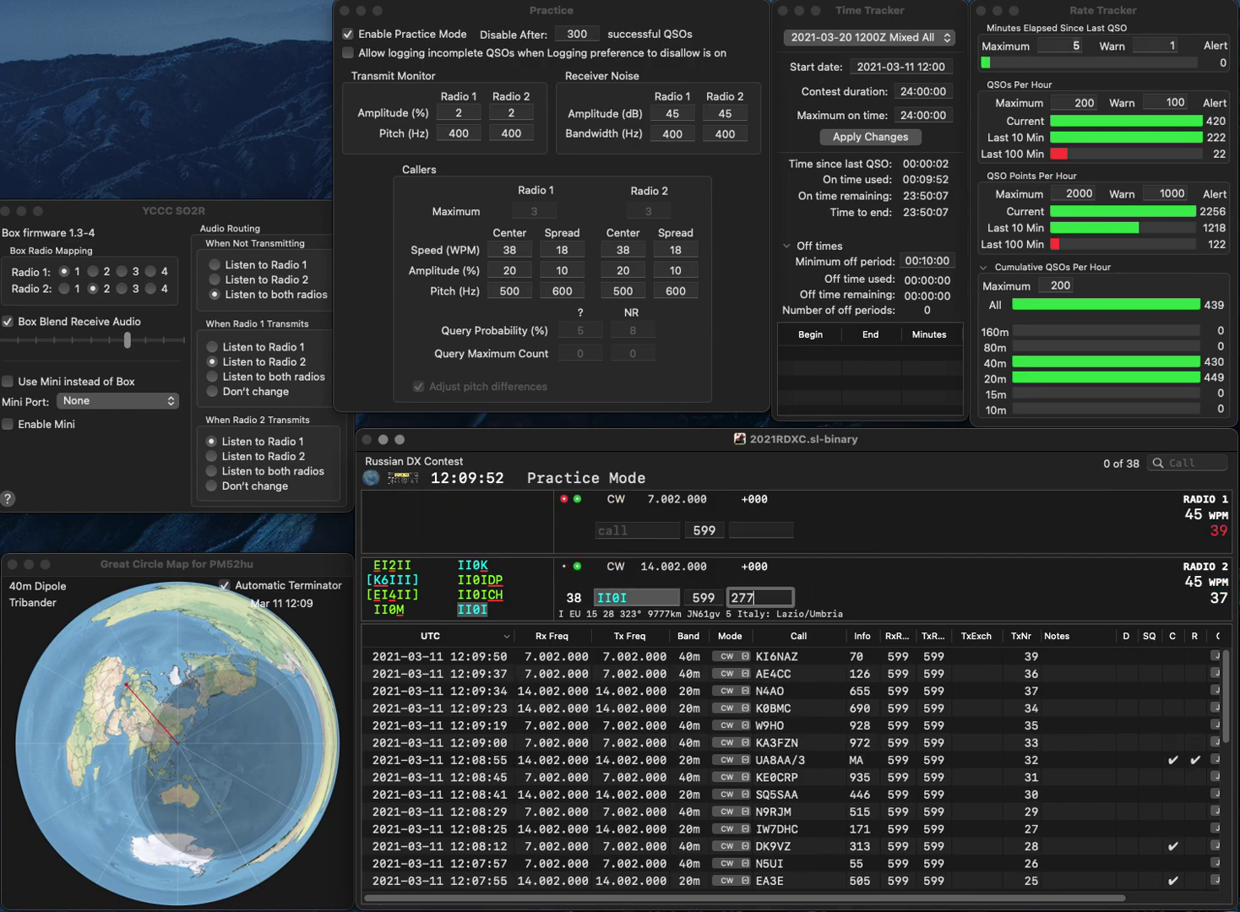
pyautogui.press('Return')
pyautogui.write('W7FI')
pyautogui.press('Return')
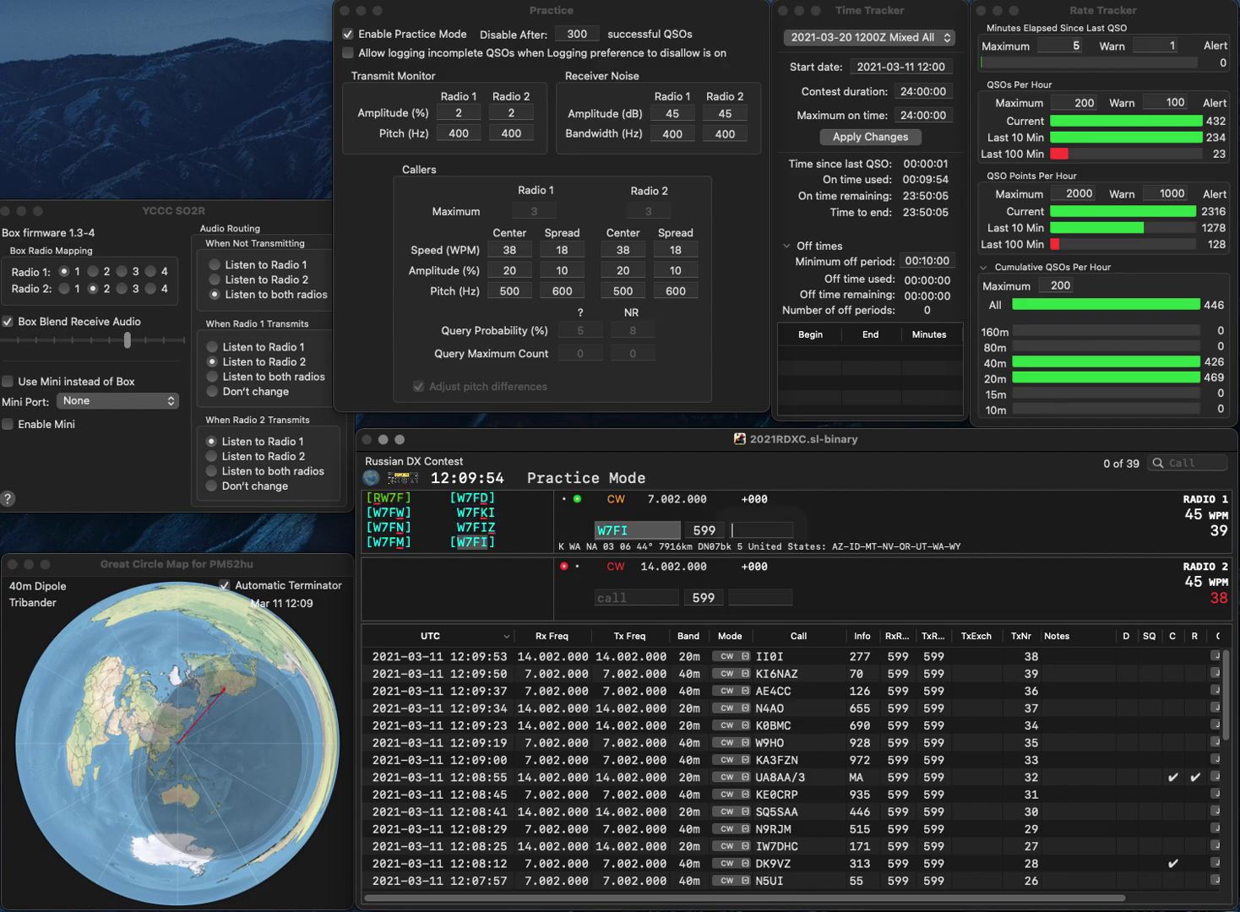
pyautogui.write('UA3')
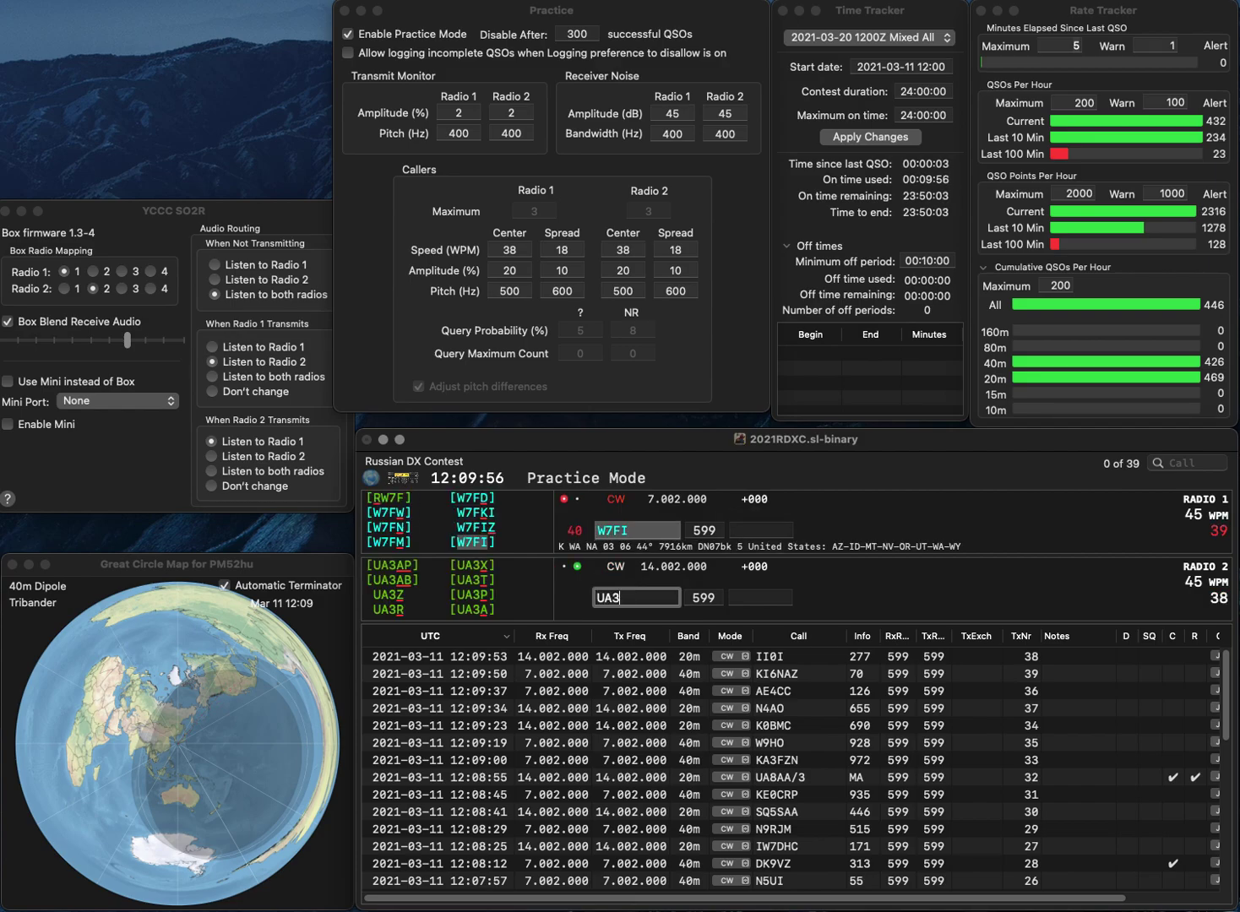
pyautogui.write('MW')
pyautogui.press('Return')
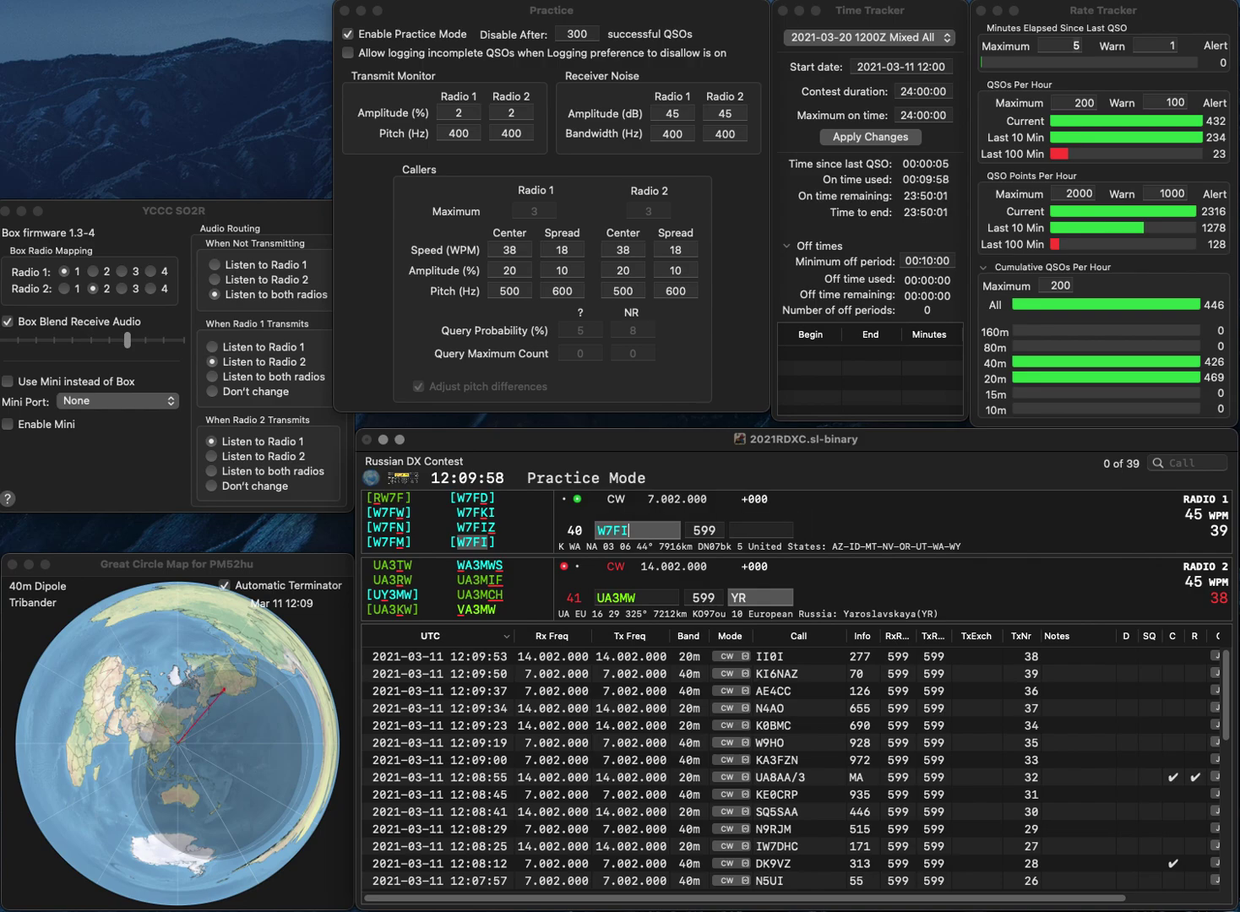
pyautogui.press('Tab')
pyautogui.write('948')
pyautogui.press('Return')
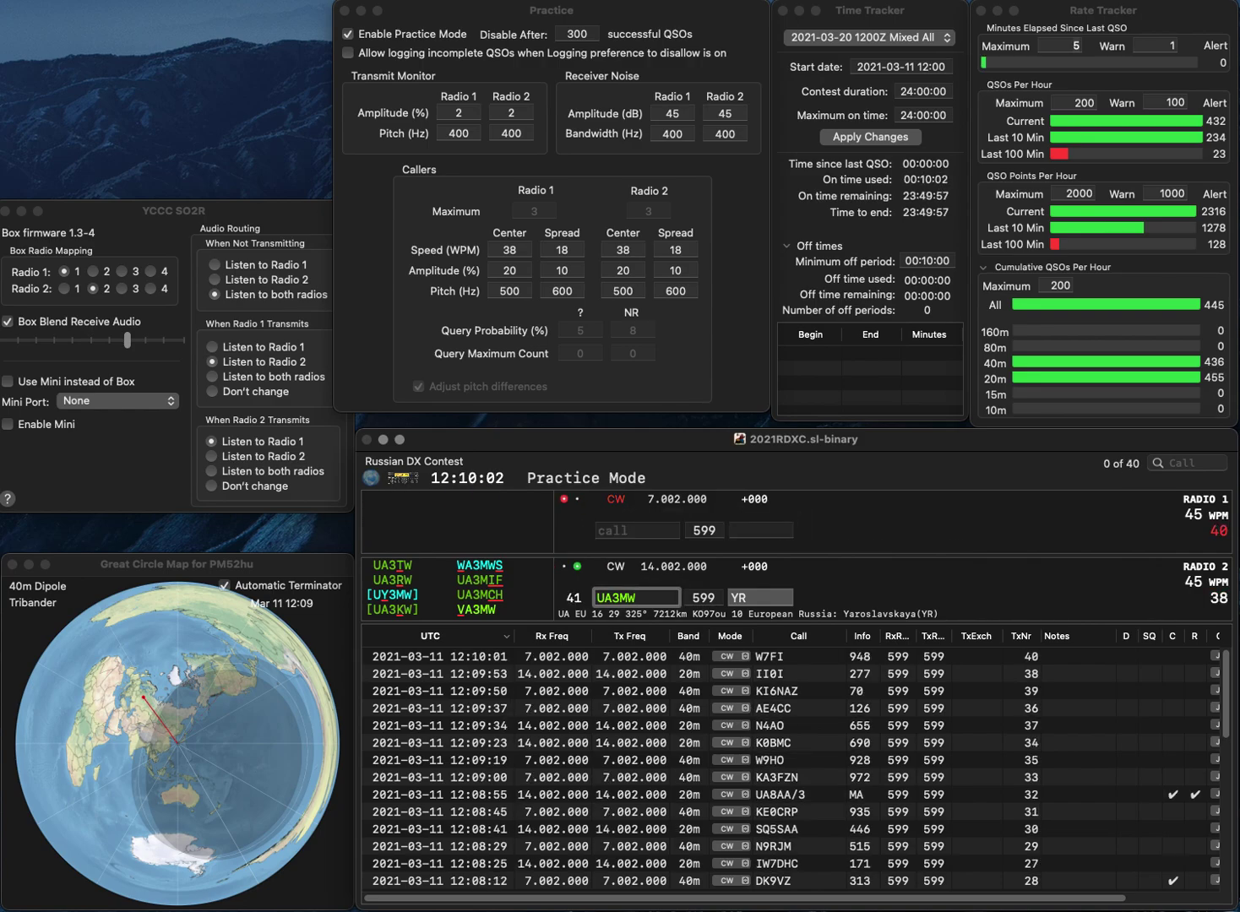
pyautogui.press('Left')
pyautogui.press('BackSpace')
pyautogui.write('K')
pyautogui.press('Return')
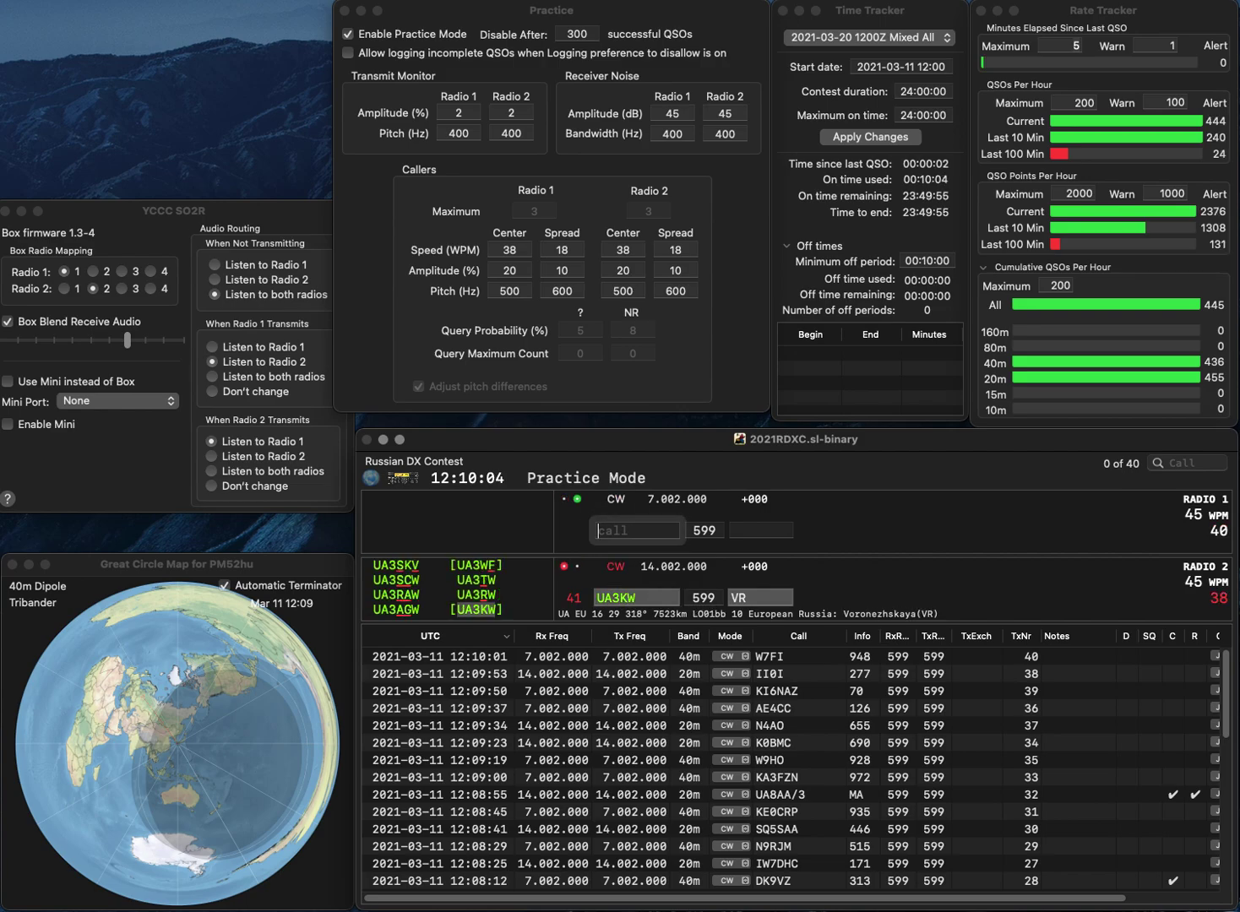
pyautogui.write('RC6AA/P')
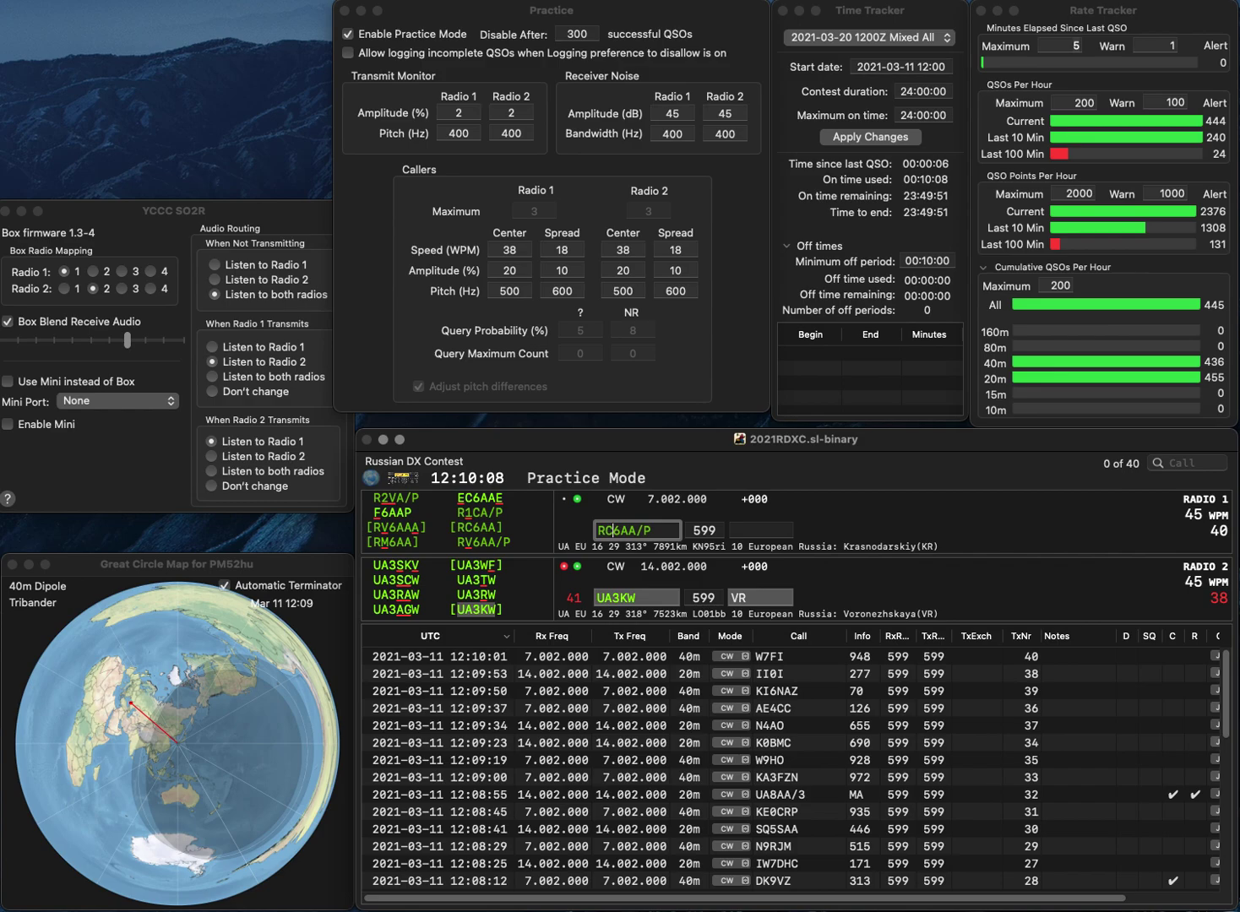
pyautogui.press('BackSpace')
pyautogui.write('V')
pyautogui.press('Return')
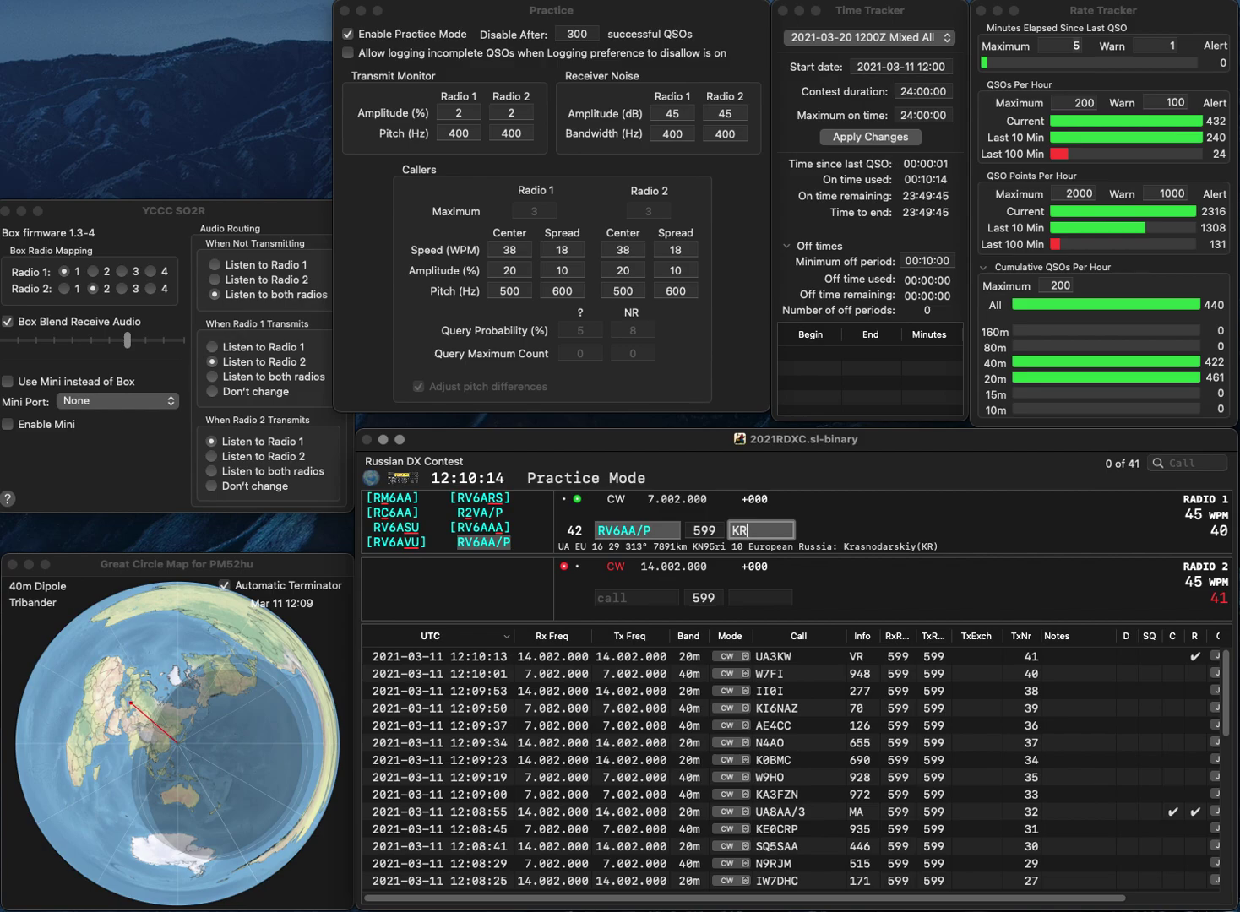
pyautogui.press('Return')
pyautogui.write('AA2IL/6')
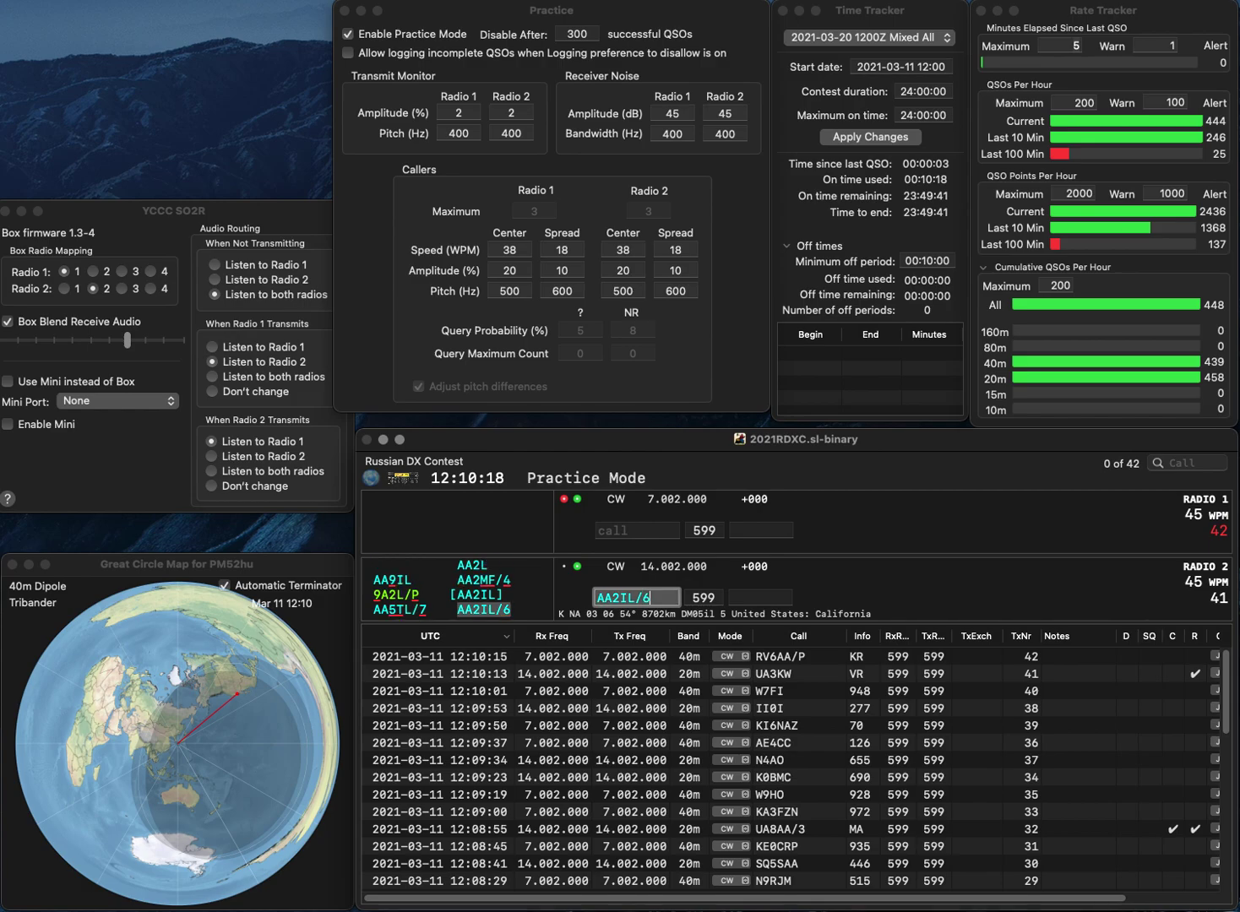
pyautogui.press('Return')
# Answer the partial call 1P on Radio 1 and enter exchange 175 for AA2IL/6 on Radio 2.
pyautogui.write('1P')
pyautogui.press('Return')
pyautogui.press('space')
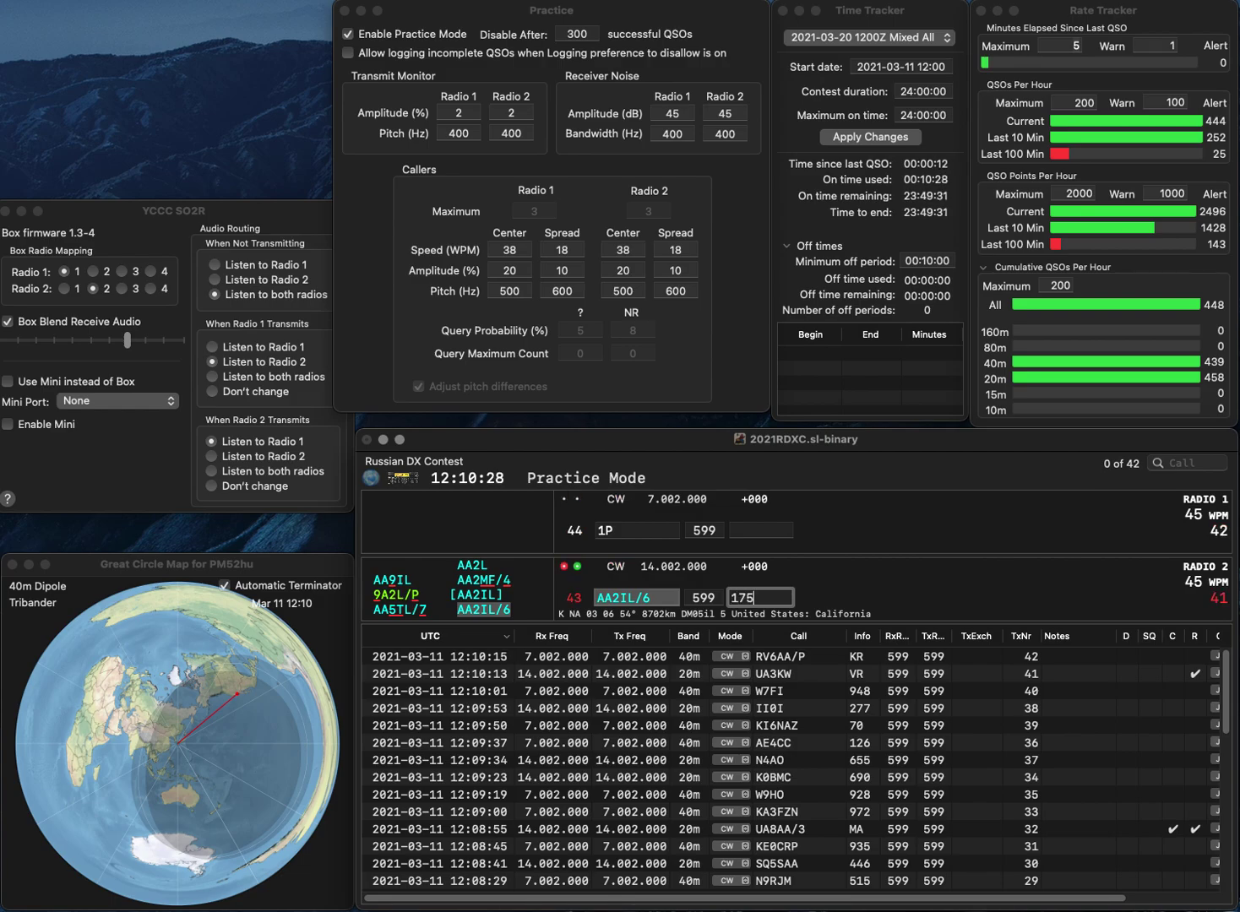
pyautogui.click(598, 531)
pyautogui.click(753, 597)
pyautogui.click(598, 531)
pyautogui.write('EA')
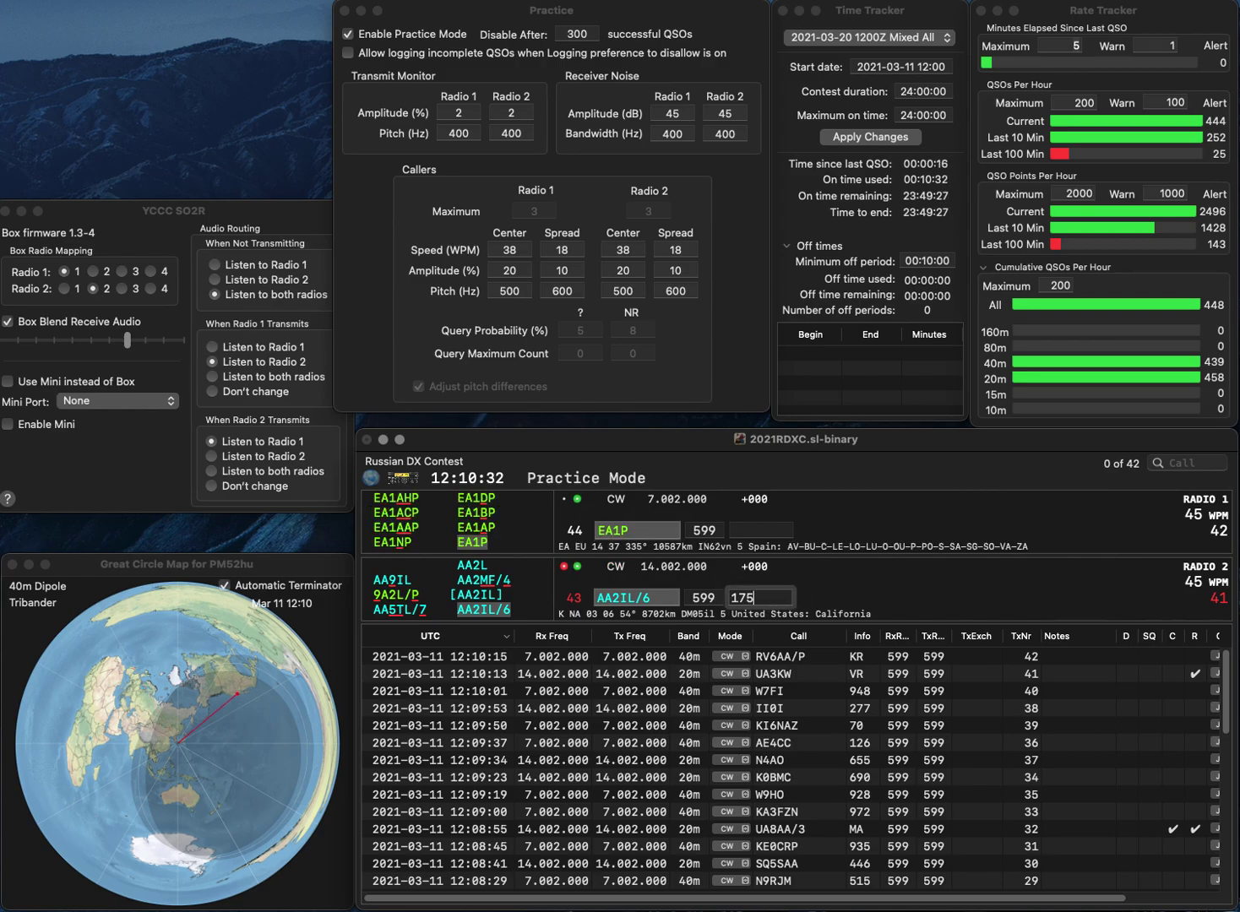
pyautogui.press('Return')
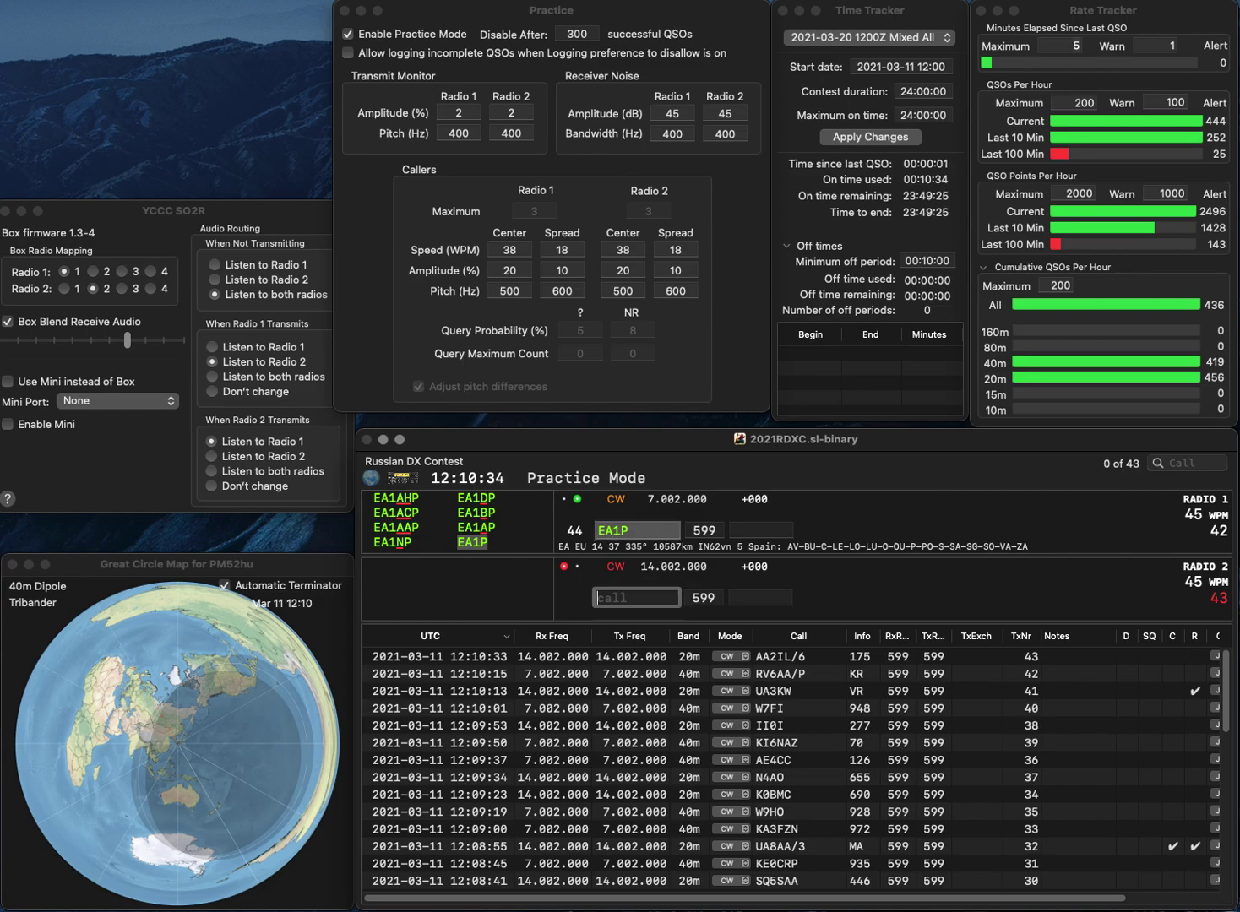
pyautogui.write('AC')
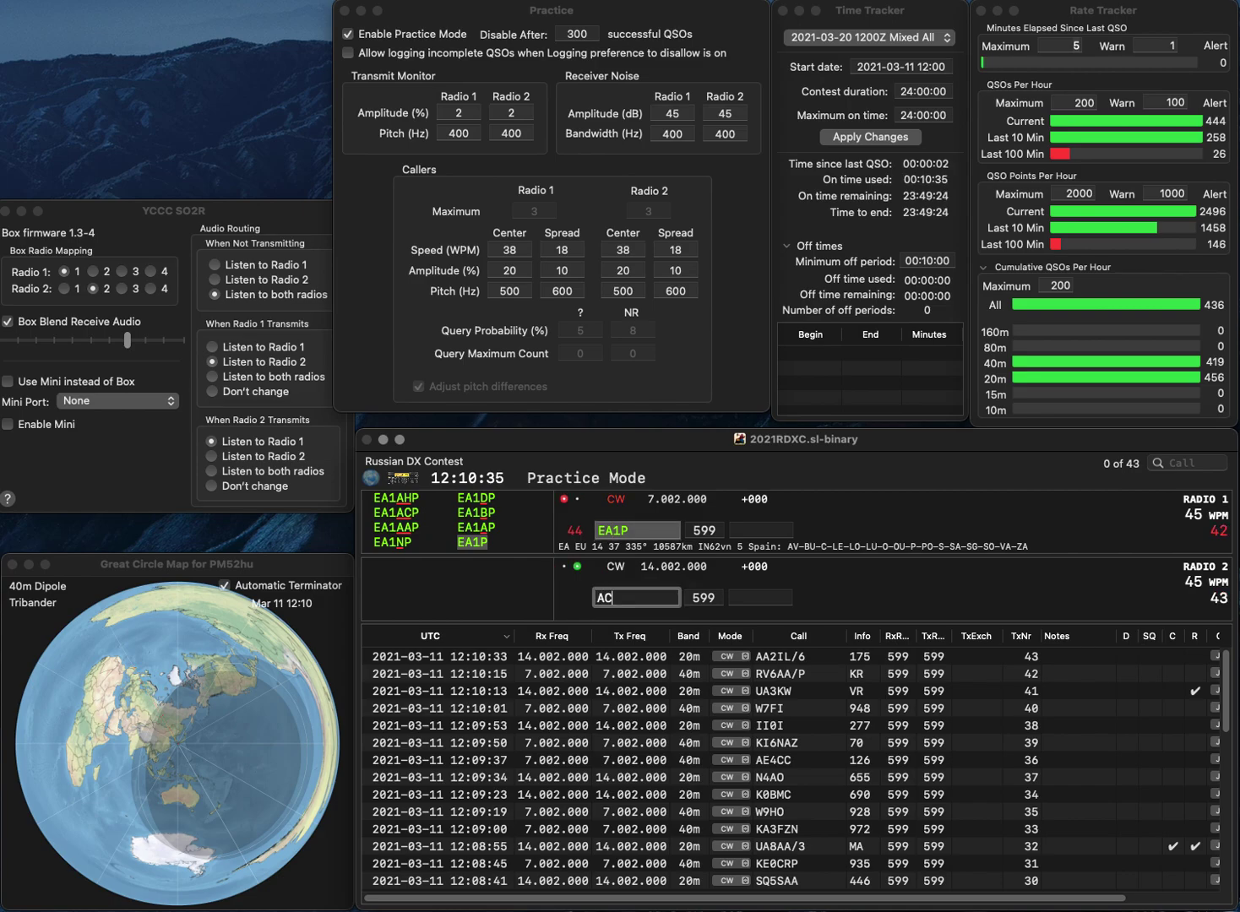
pyautogui.write('0IG')
pyautogui.press('Return')
pyautogui.press('Left')
pyautogui.press('Left')
pyautogui.press('BackSpace')
pyautogui.write('V')
pyautogui.press('Return')
pyautogui.press('Return')
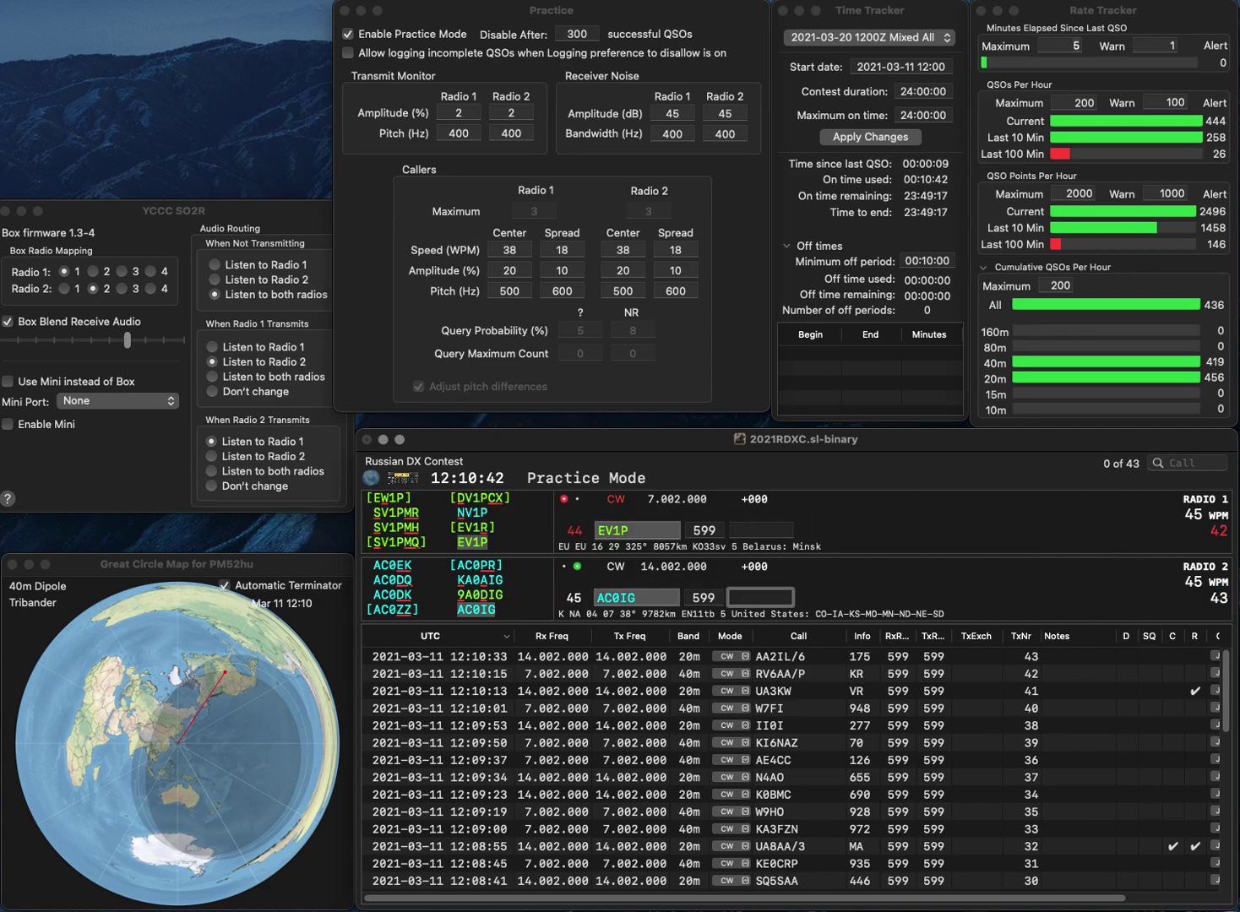
# Log AC0IG with exchange 997 on Radio 2 and EV1P with exchange 309 on Radio 1.
pyautogui.write('997')
pyautogui.press('Return')
pyautogui.write('309')
pyautogui.press('Down')
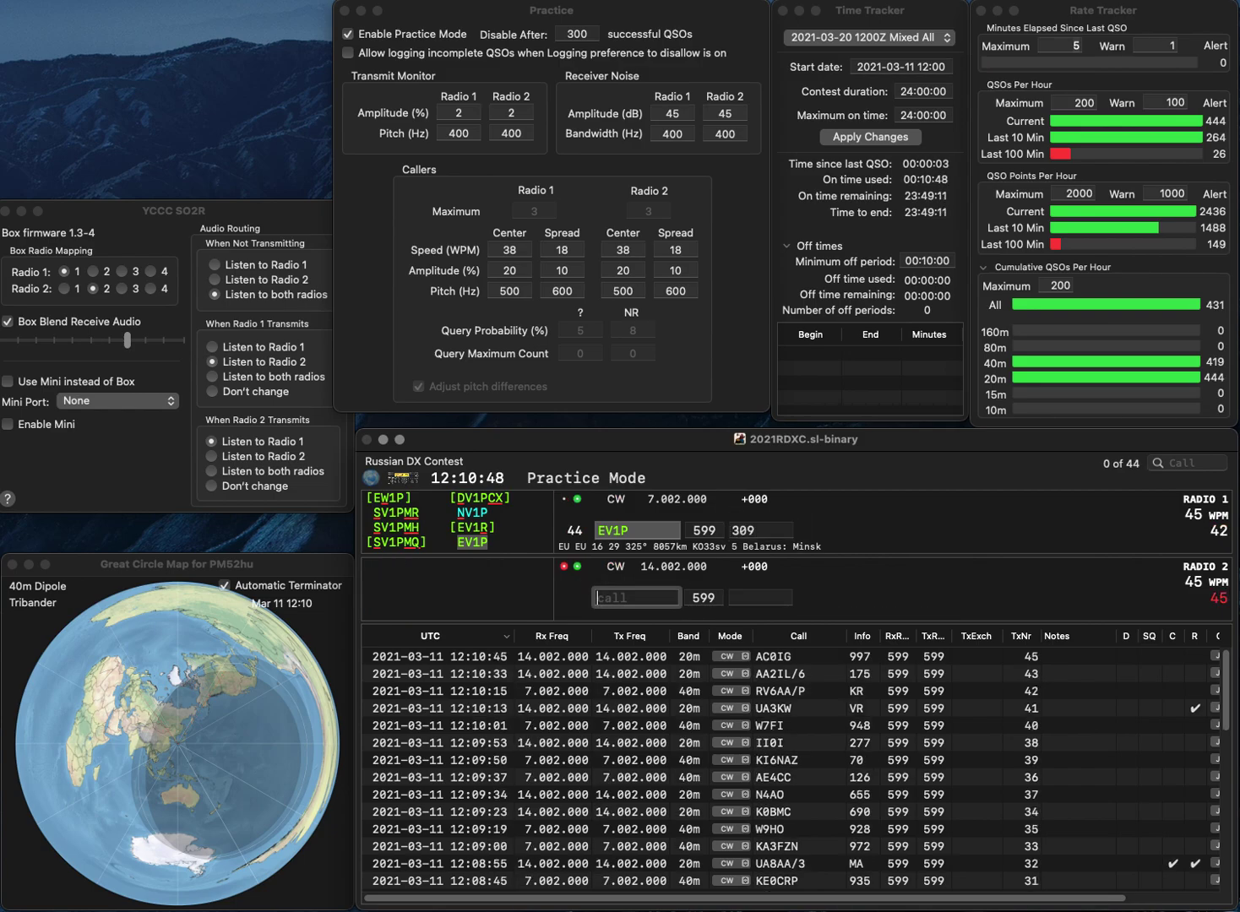
pyautogui.press('Up')
pyautogui.press('Down')
pyautogui.press('\\')
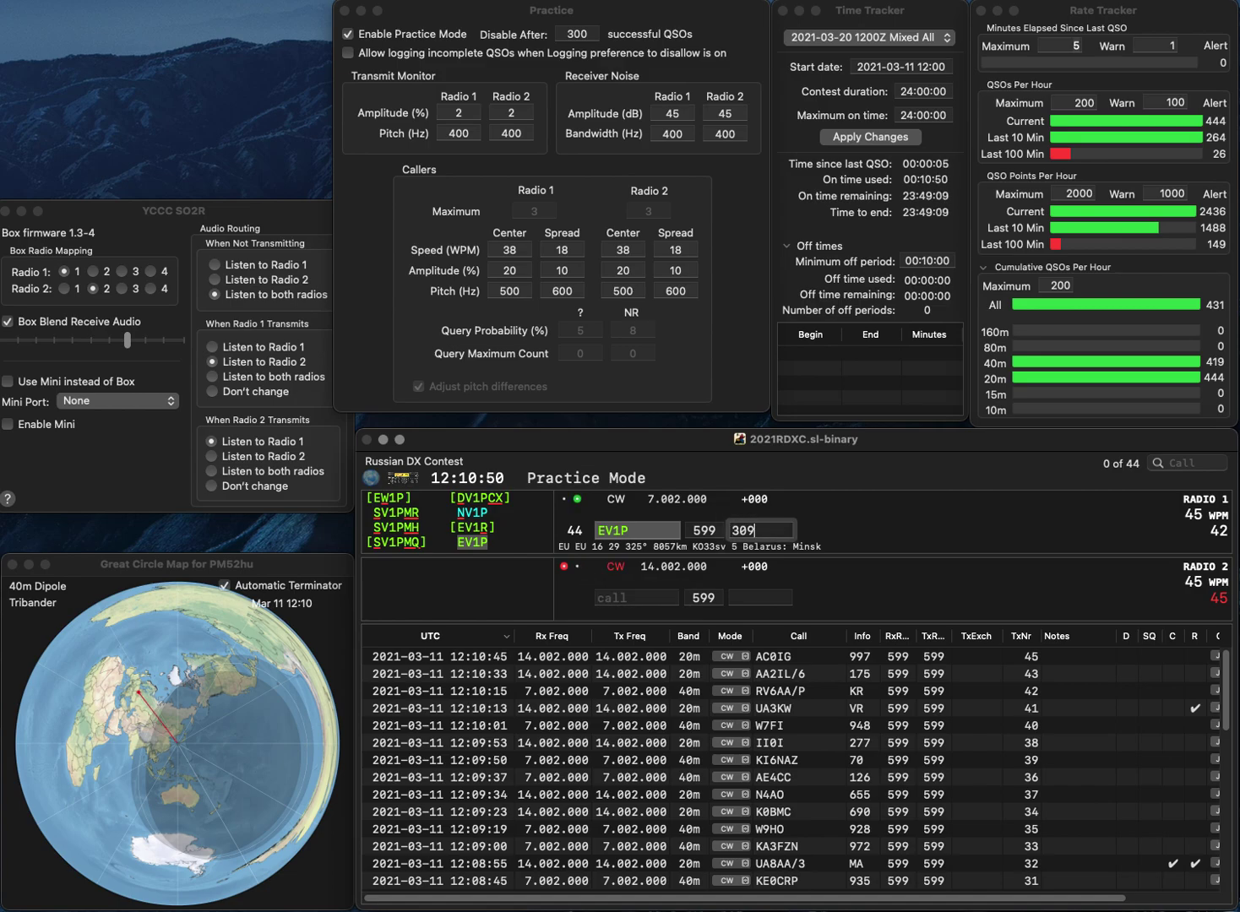
pyautogui.press('Return')
# Answer the callers MM0IRB on Radio 2 and N5KWN on Radio 1.
pyautogui.press('\\')
pyautogui.write('MM0IRB')
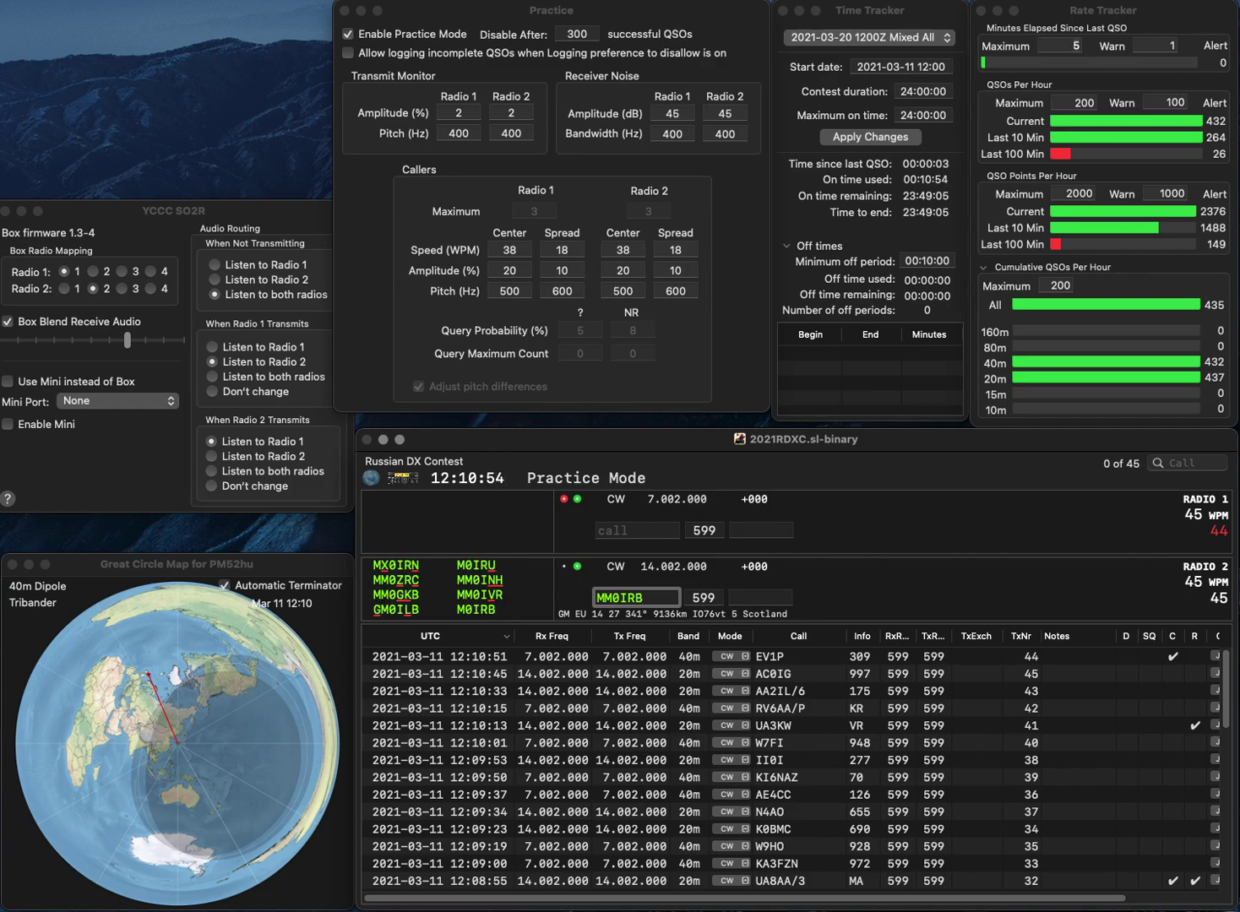
pyautogui.press('\\')
pyautogui.write('N5KWN')
pyautogui.press('Return')
pyautogui.press('\\')
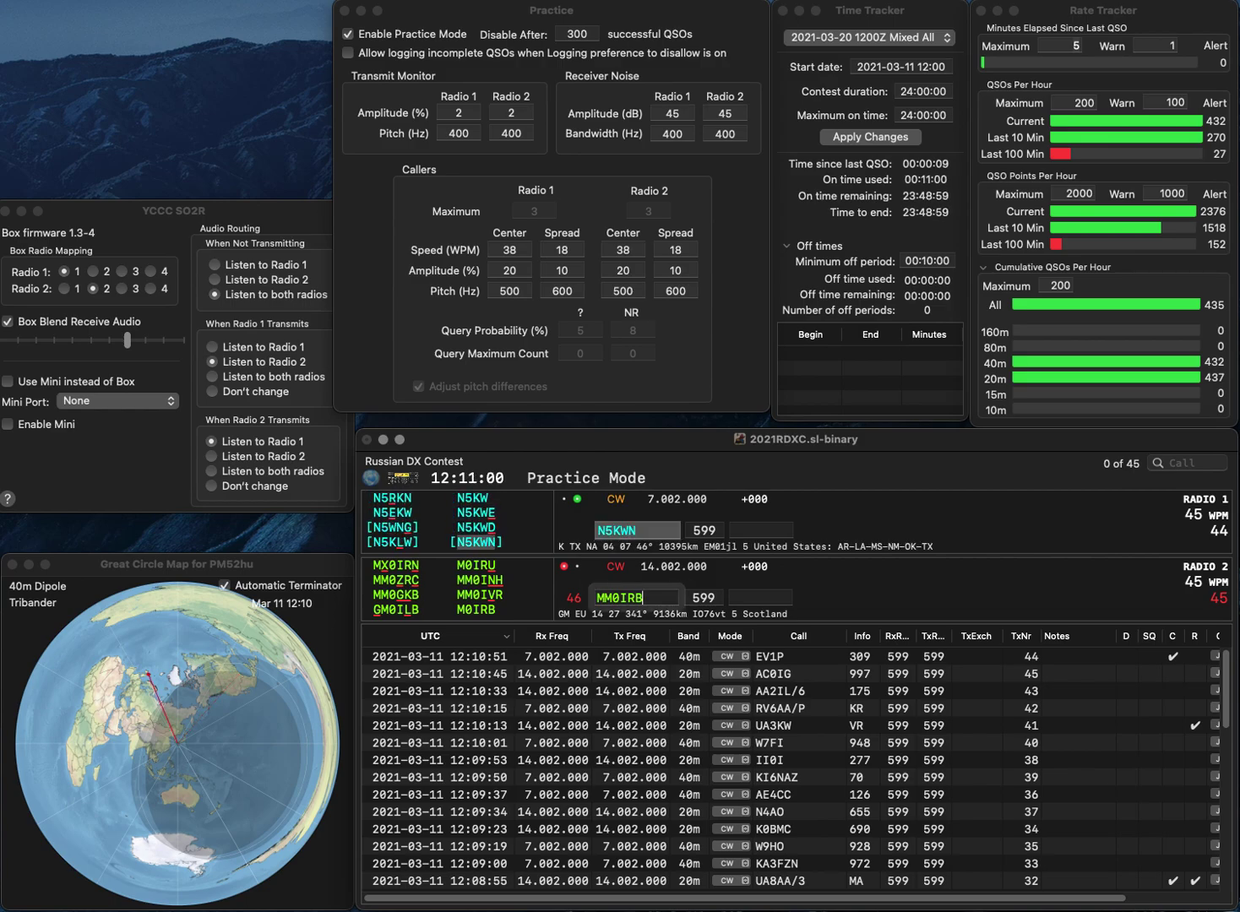
pyautogui.press('Left')
pyautogui.press('Delete')
pyautogui.press('Return')
pyautogui.press('\\')
pyautogui.press('space')
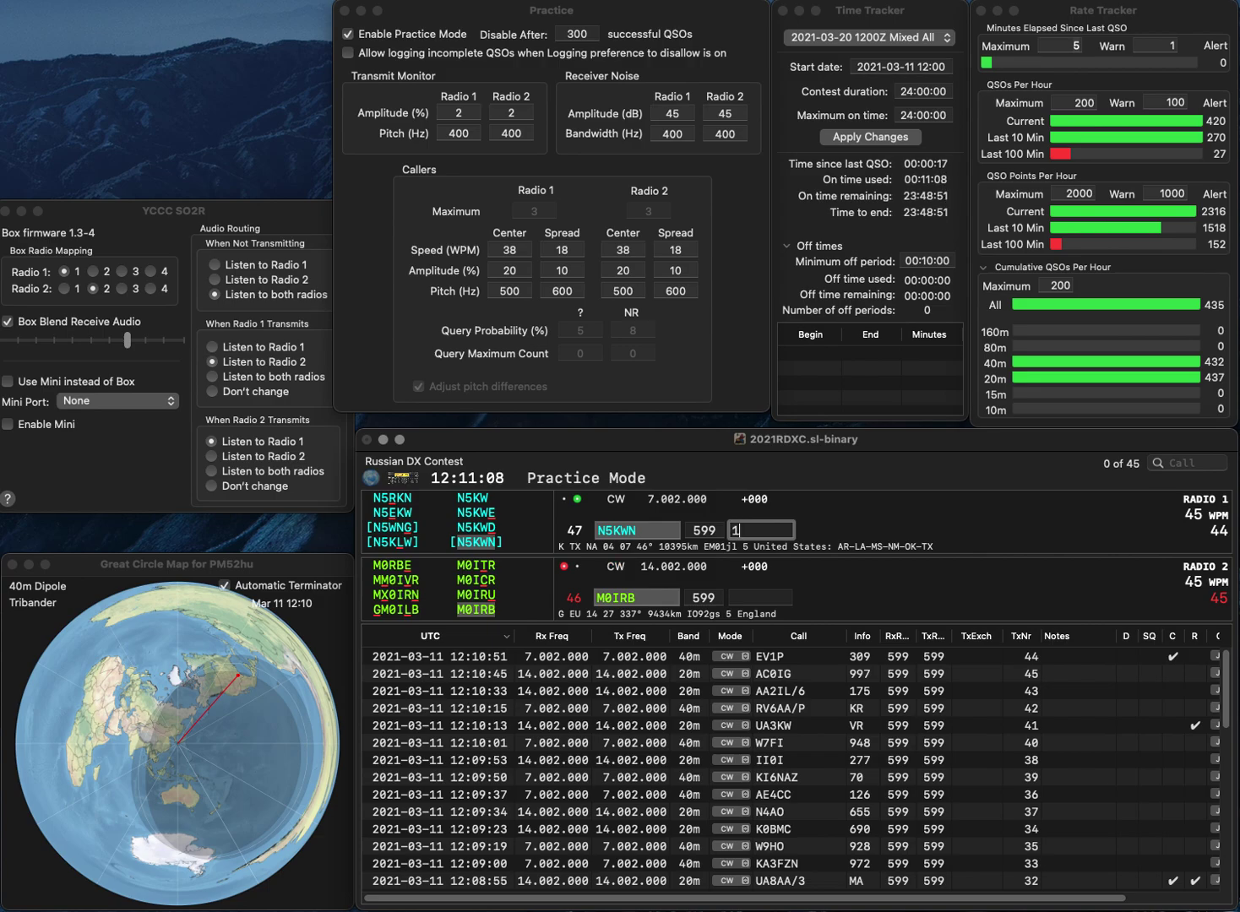
pyautogui.write('193')
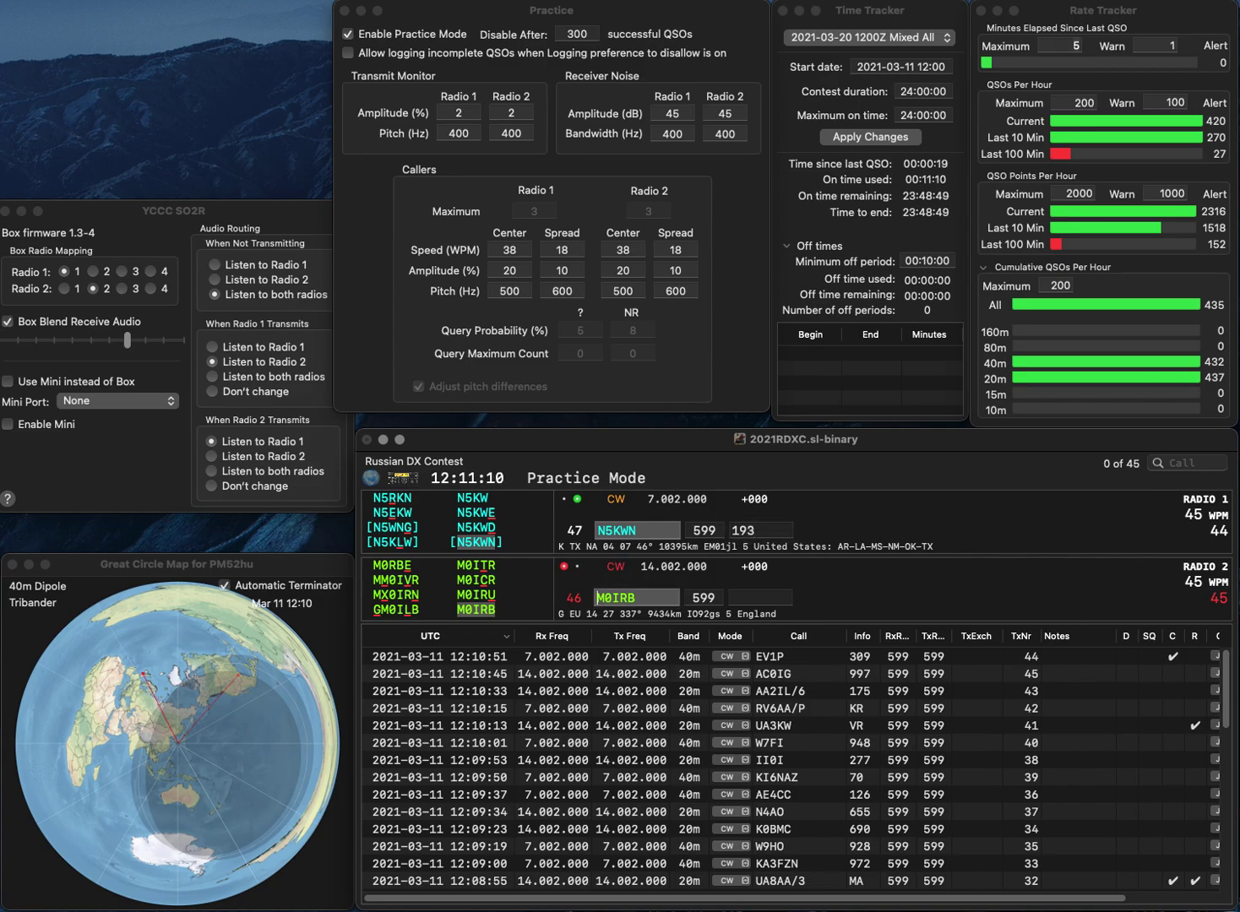
pyautogui.press('Return')
pyautogui.press('Tab')
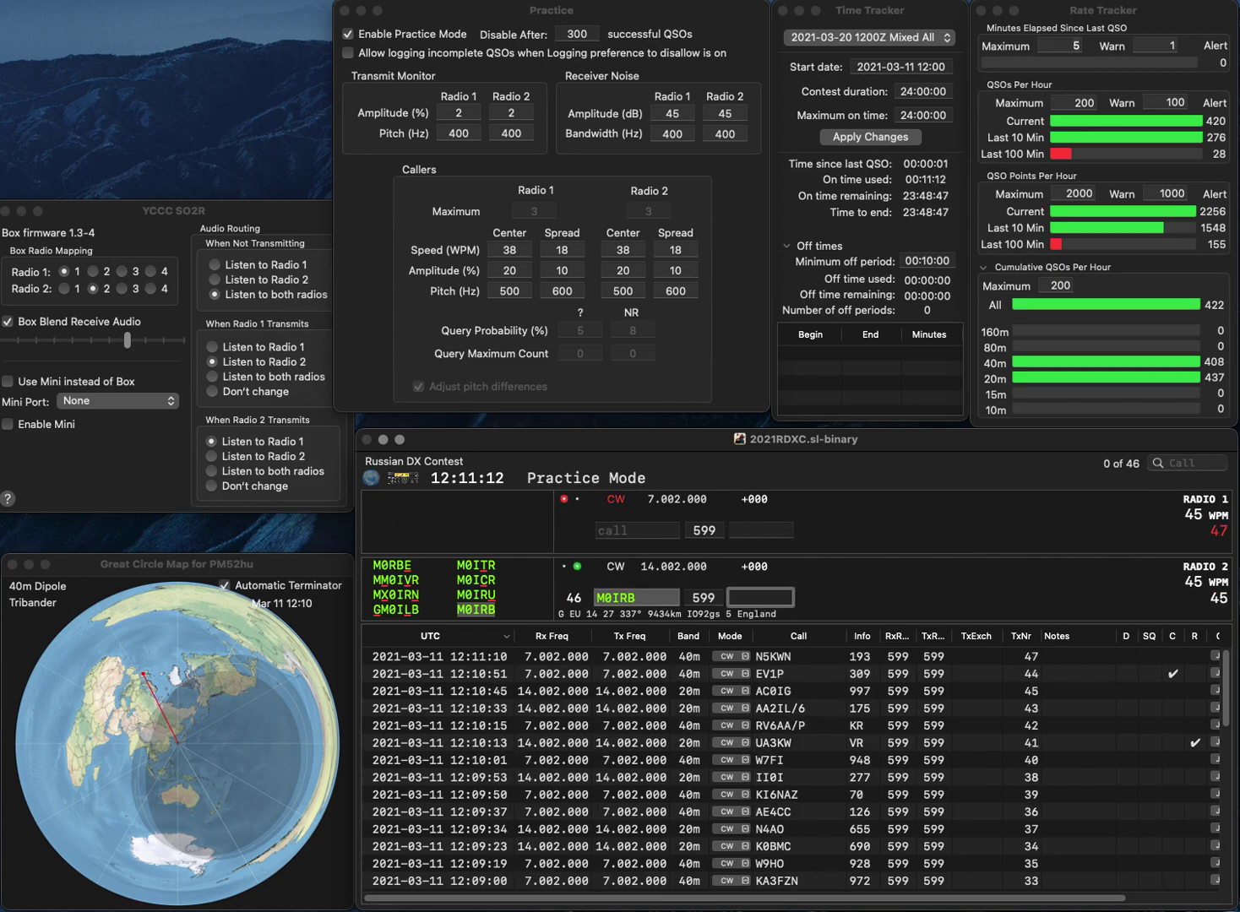
pyautogui.write('240')
pyautogui.press('Return')
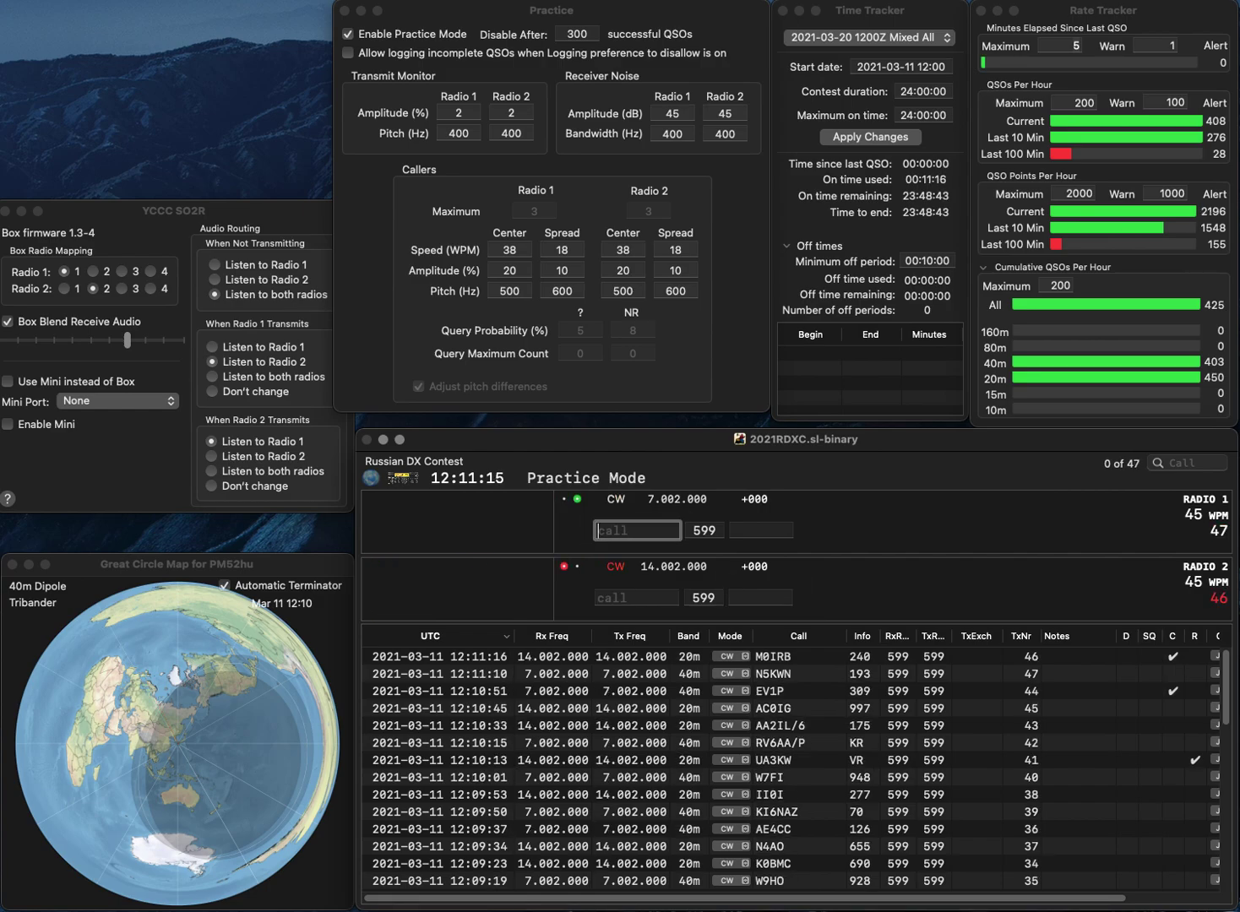
pyautogui.write('9A8A')
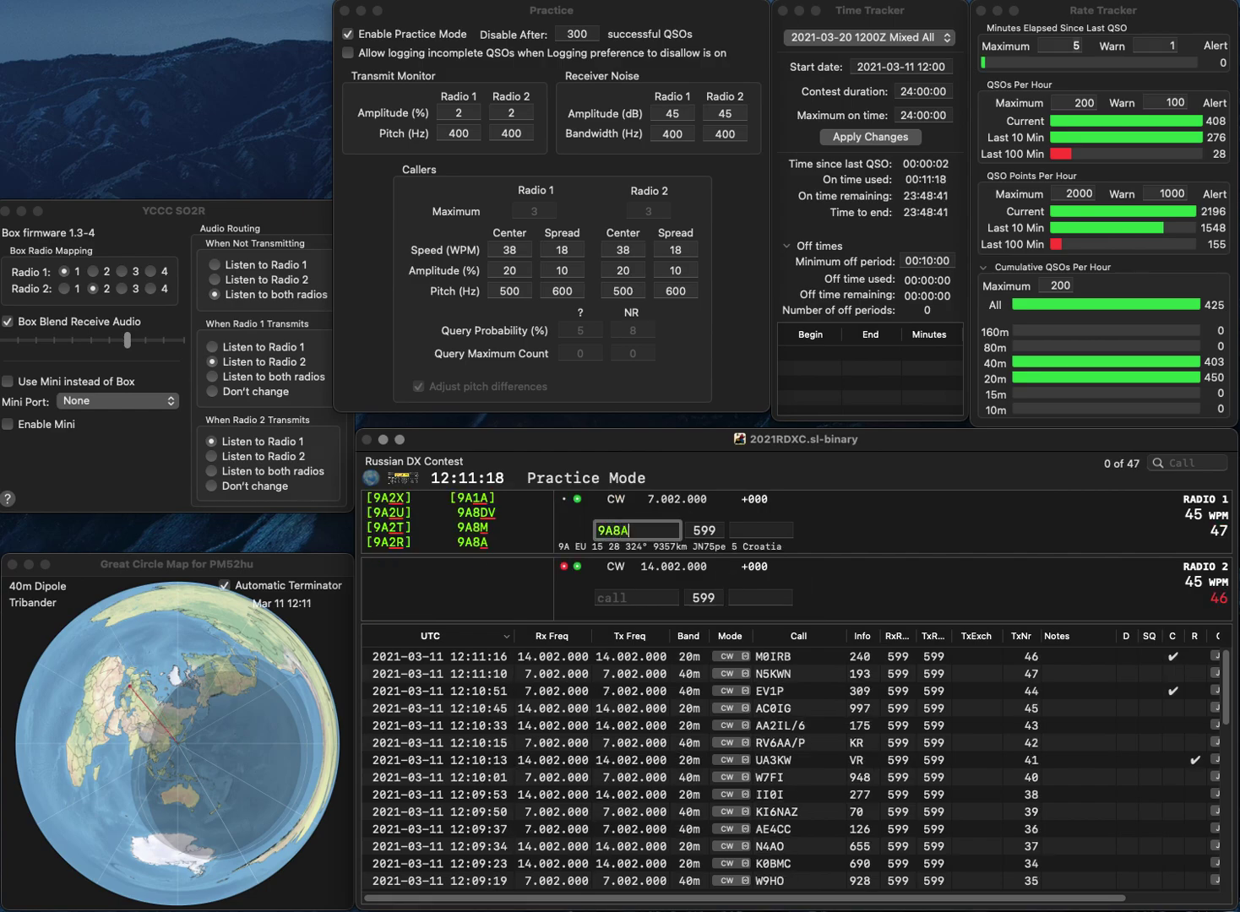
pyautogui.press('Return')
pyautogui.write('IV3')
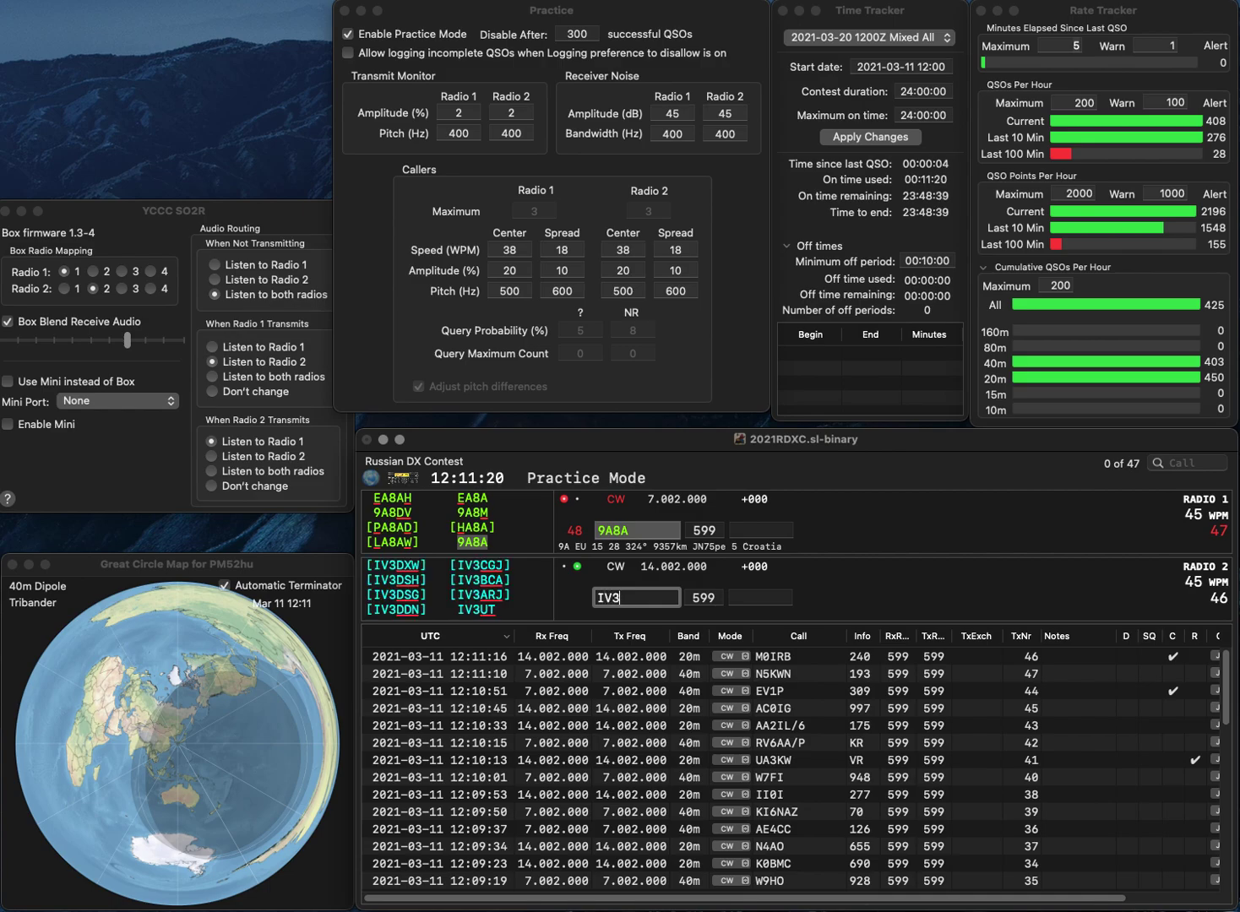
pyautogui.write('XPP')
pyautogui.press('Return')
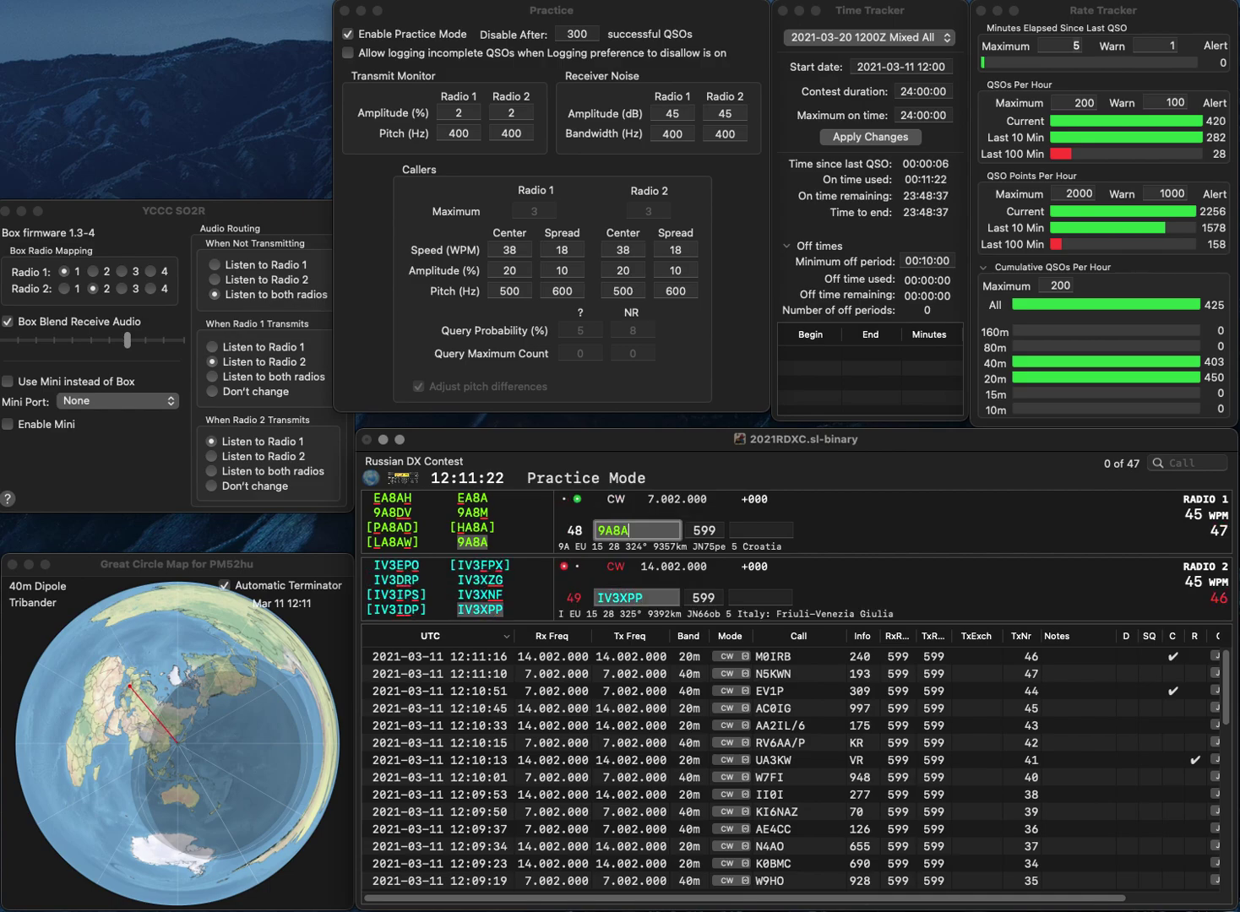
pyautogui.write('33')
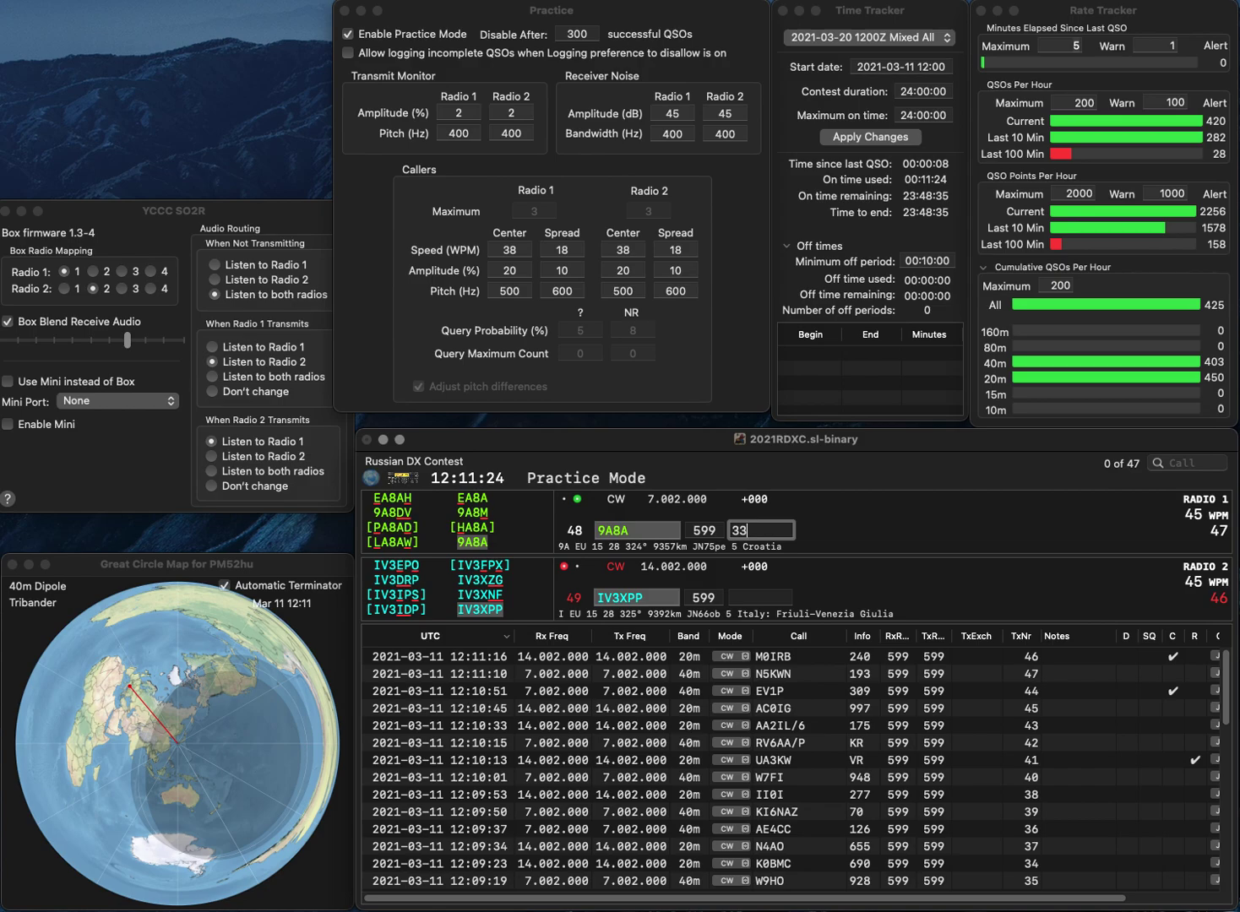
pyautogui.write('5')
pyautogui.press('Return')
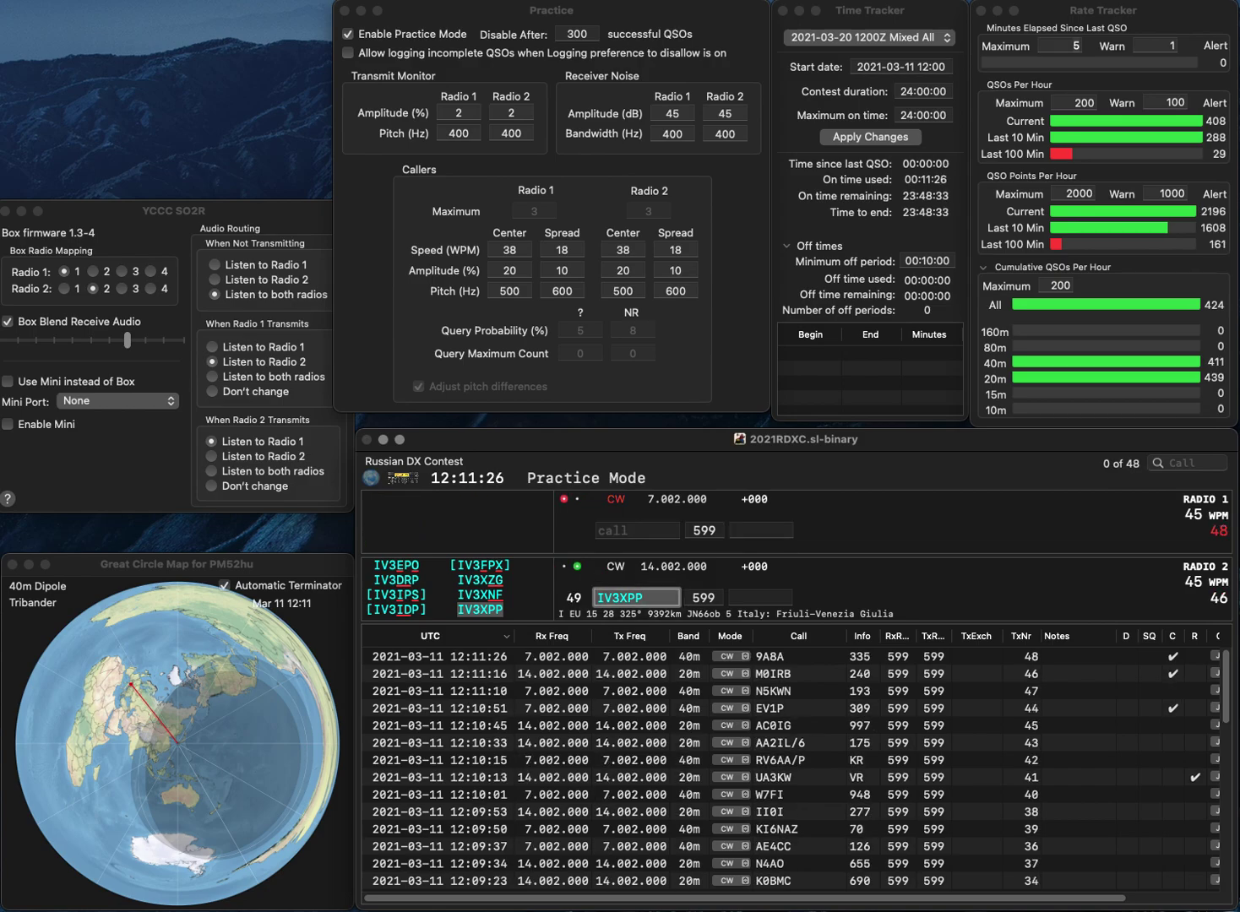
pyautogui.write('835')
pyautogui.press('Return')
# Answer the callers G7NOI on Radio 1 and DK5AI on Radio 2.
pyautogui.write('N')
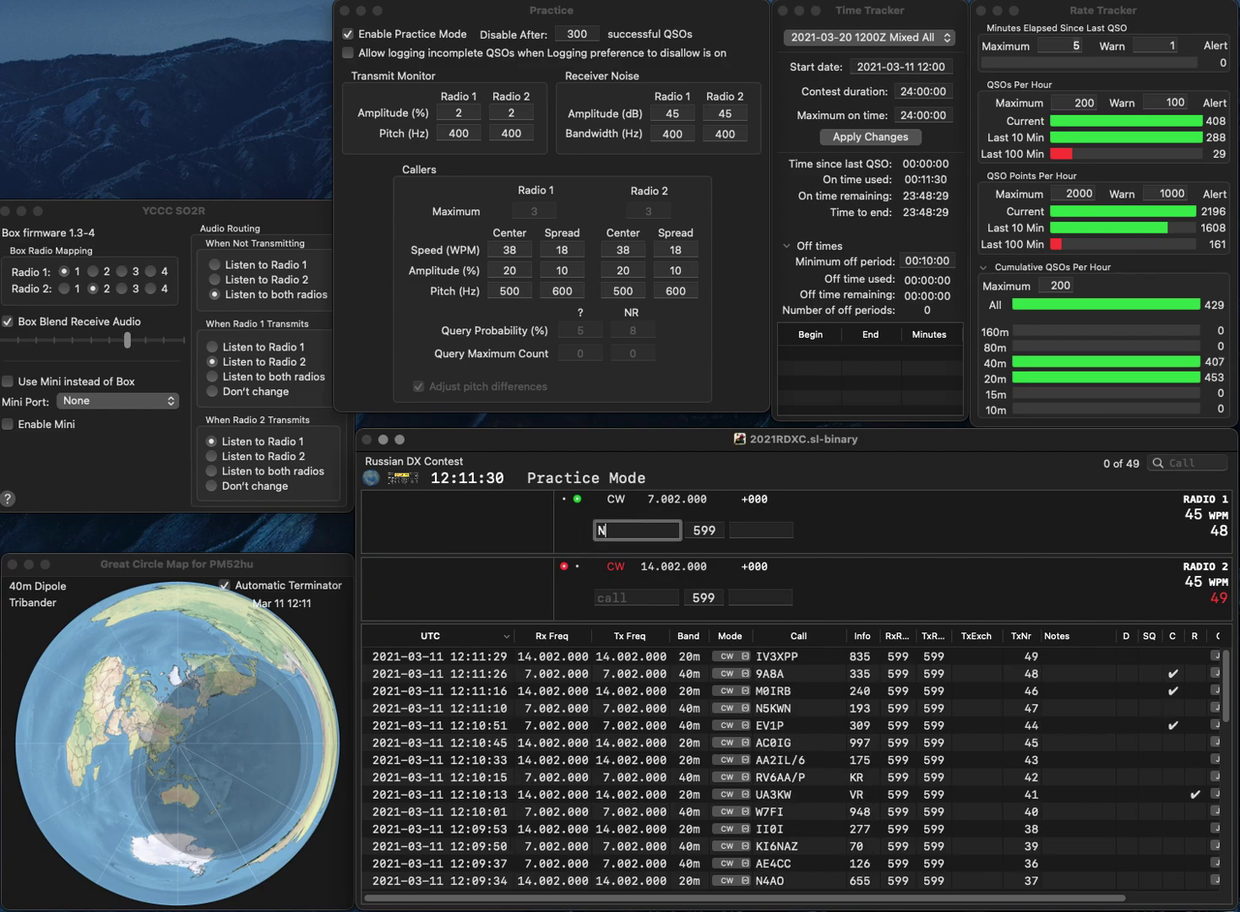
pyautogui.write('OI')
pyautogui.press('Home')
pyautogui.write('G7')
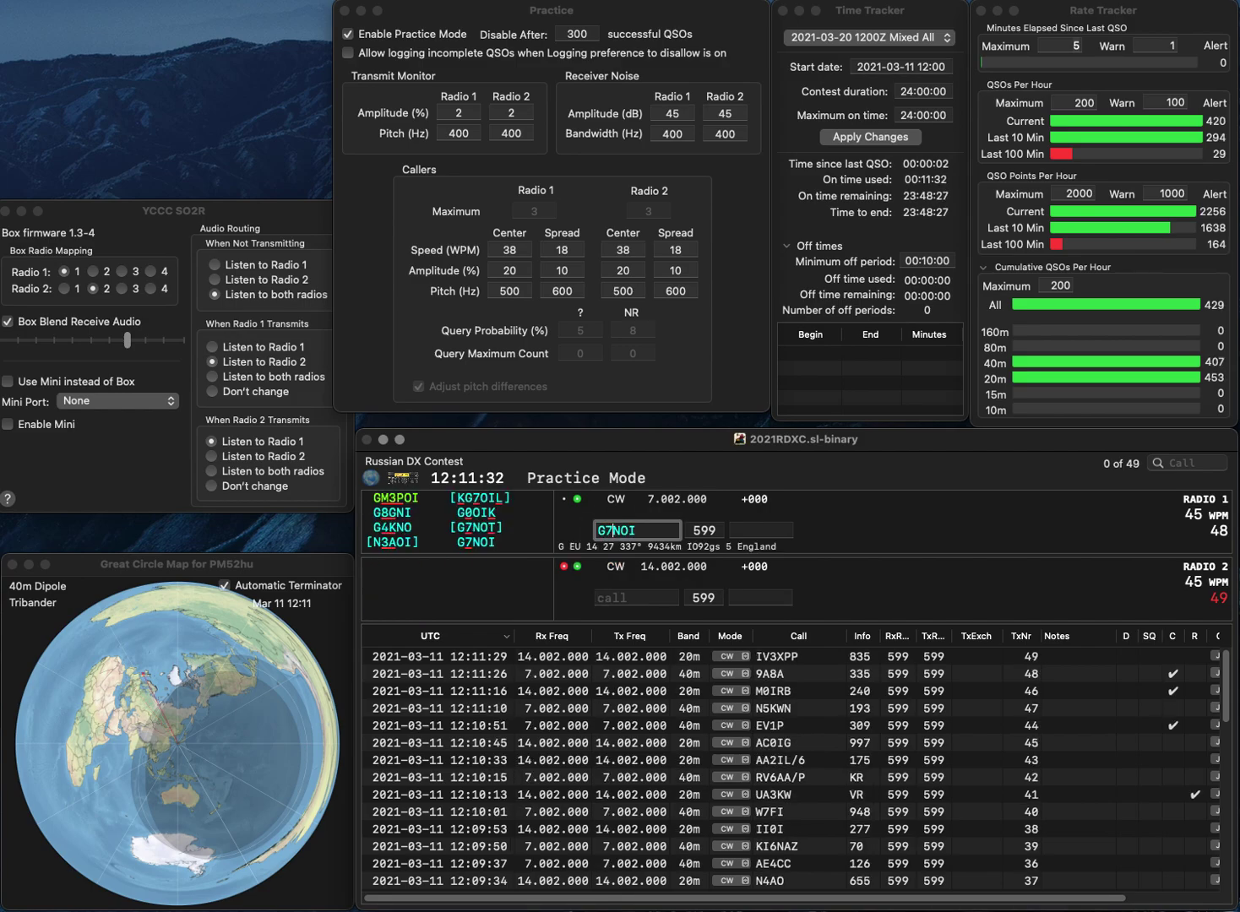
pyautogui.press('Return')
pyautogui.write('K5AI')
pyautogui.press('Home')
pyautogui.write('D')
pyautogui.press('Return')
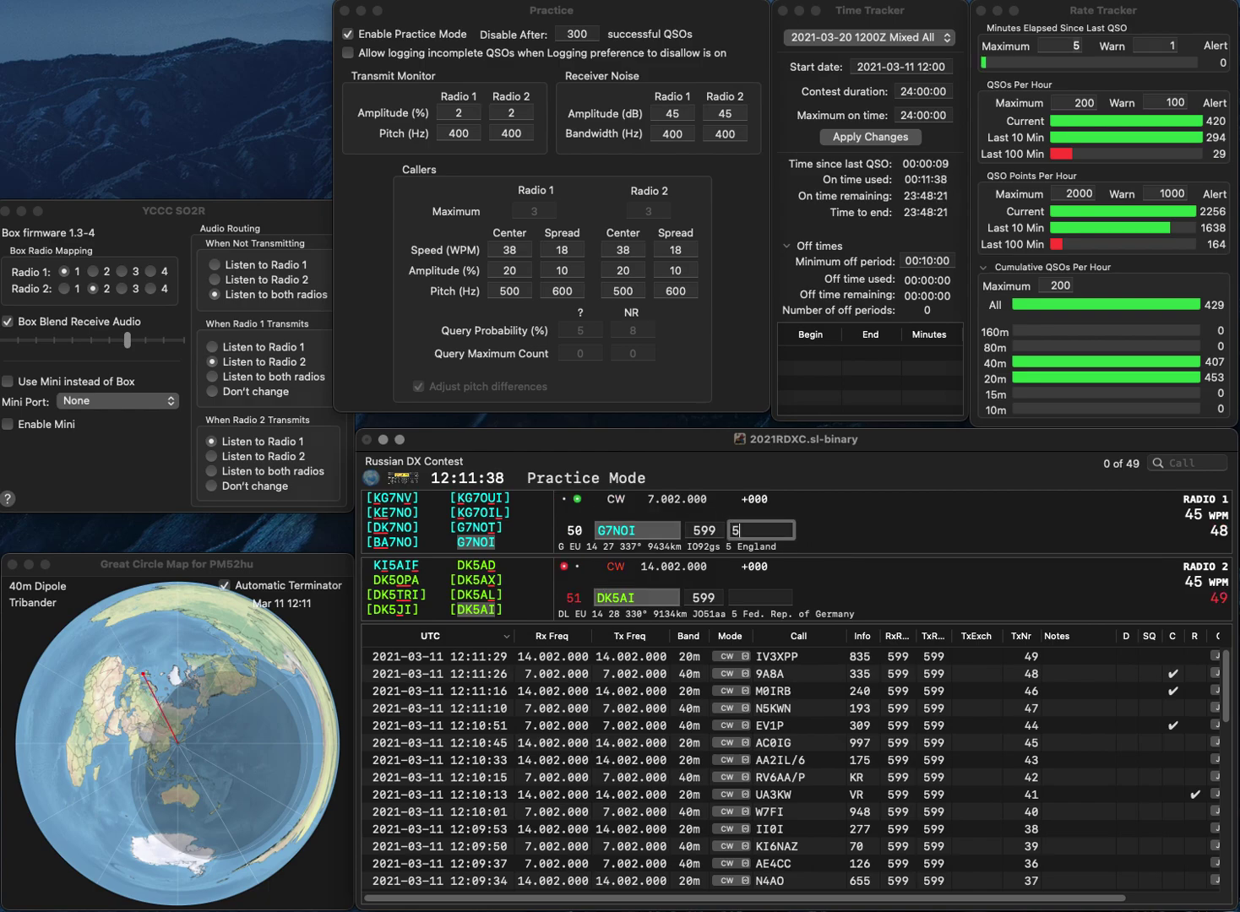
pyautogui.press('Return')
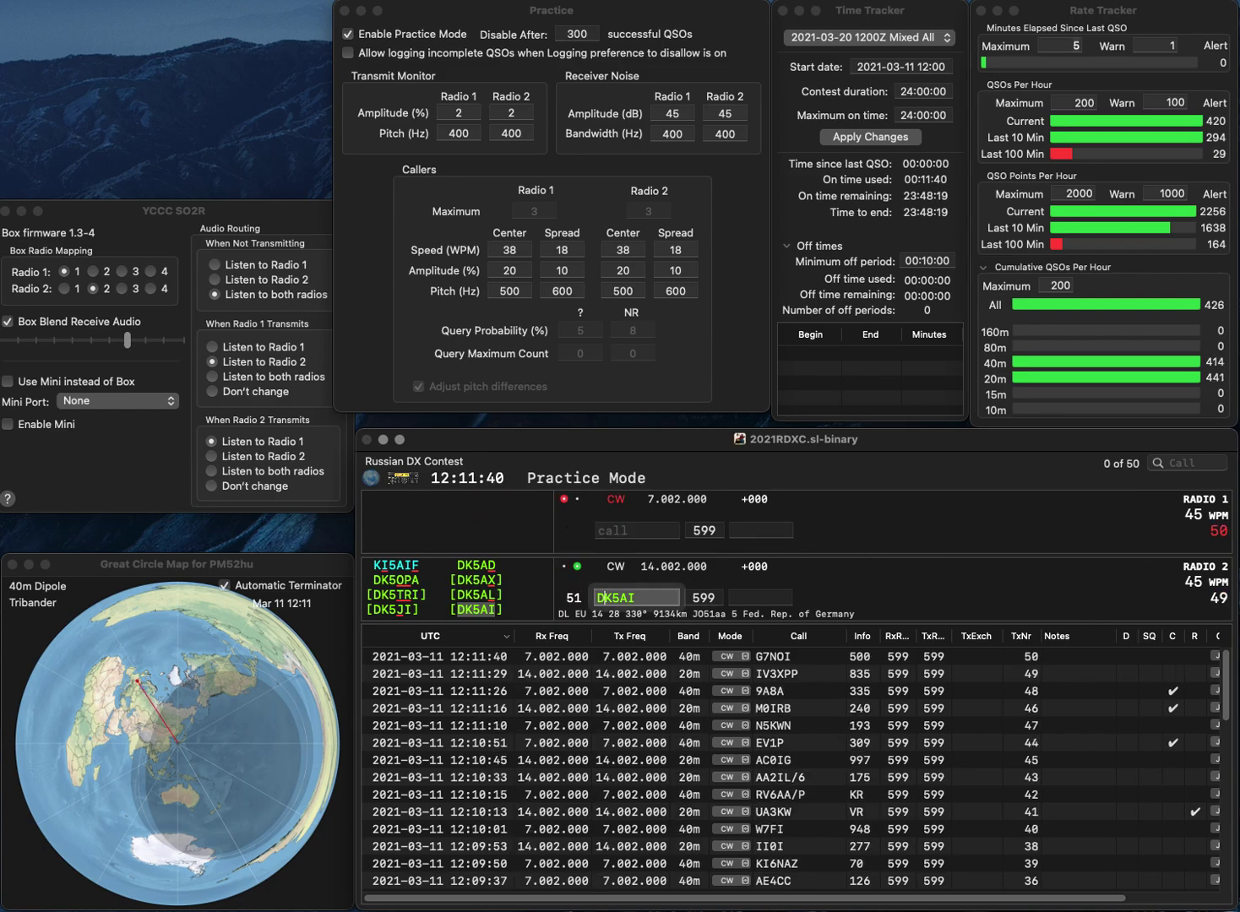
pyautogui.write('299')
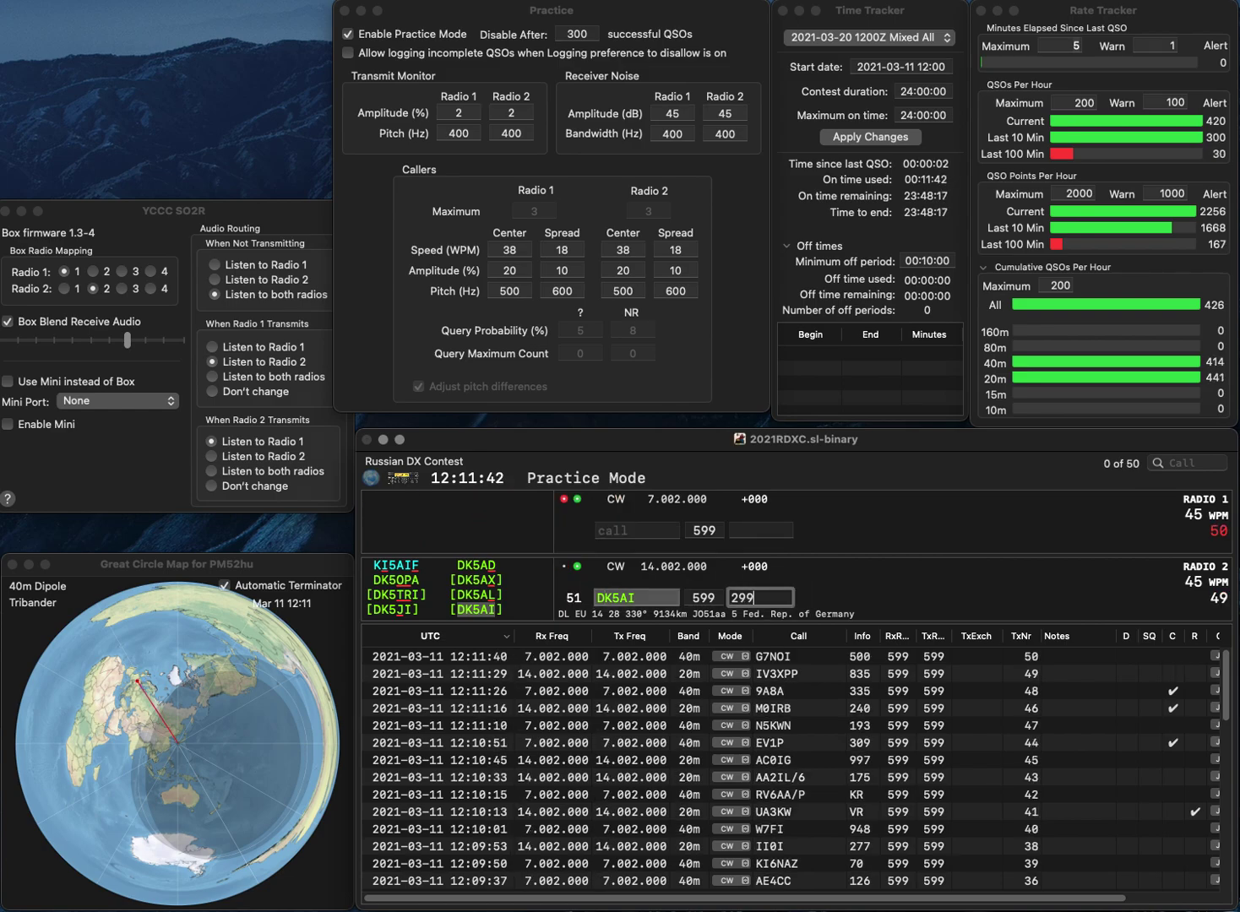
pyautogui.press('Return')
pyautogui.write('IS9XX')
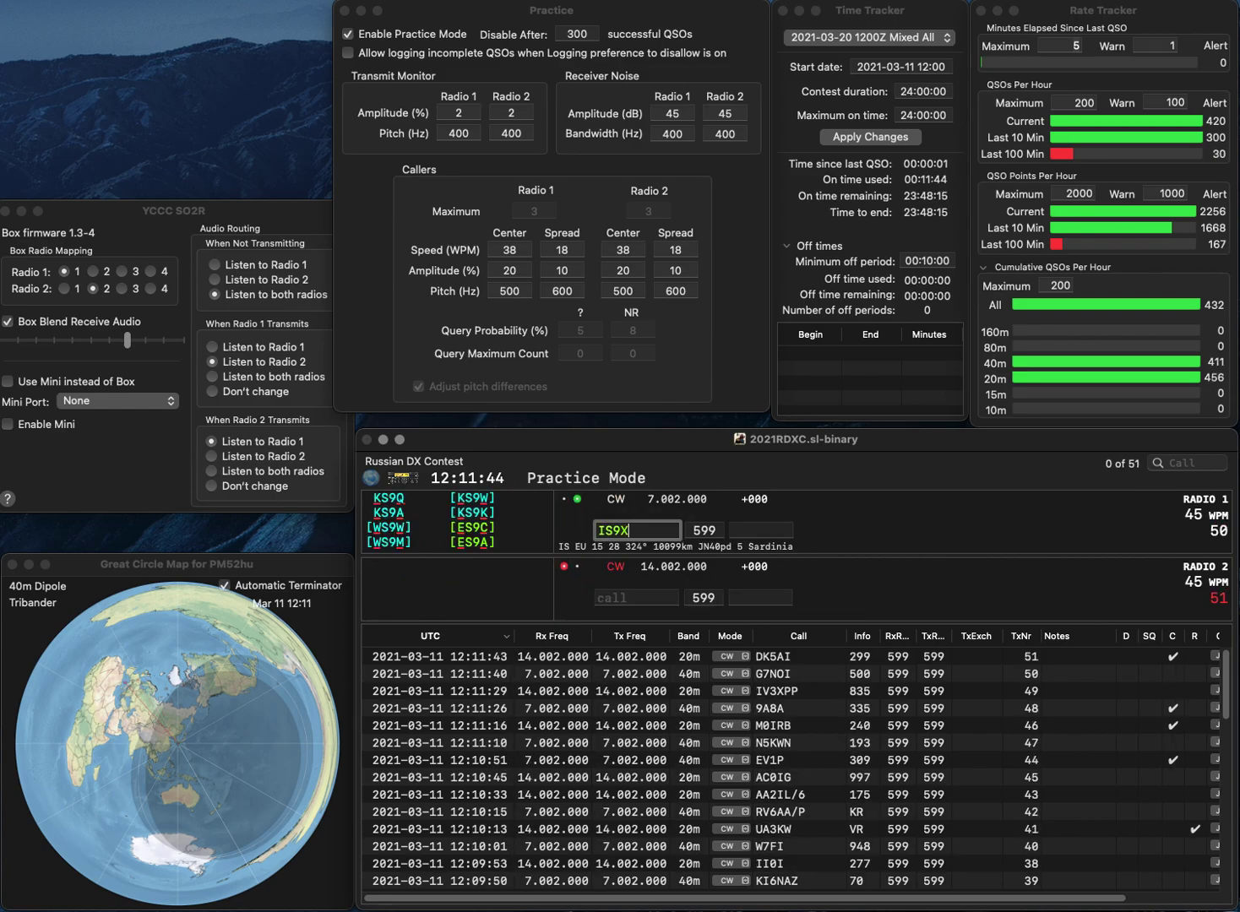
pyautogui.press('Return')
pyautogui.write('YO8BSE')
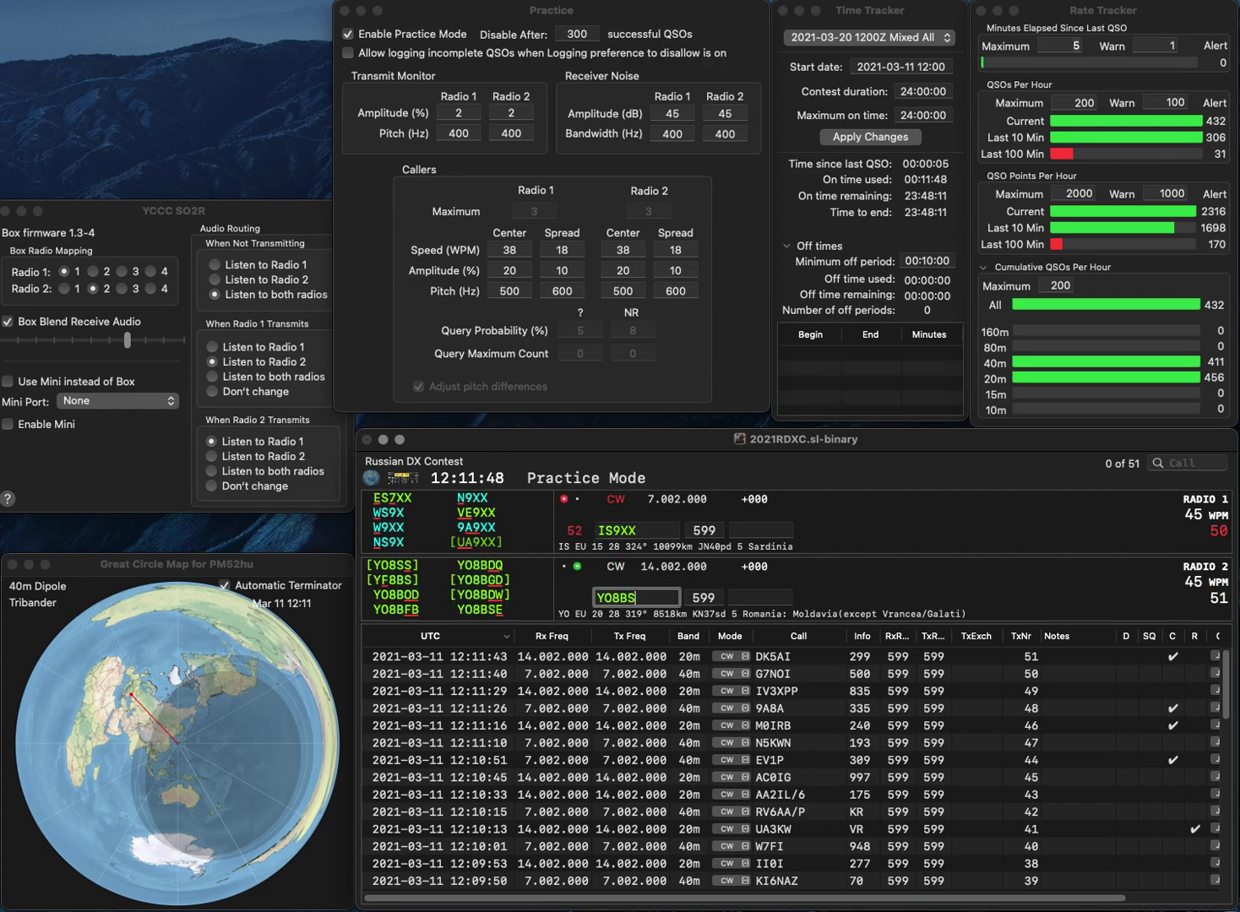
pyautogui.press('Return')
pyautogui.write('E')
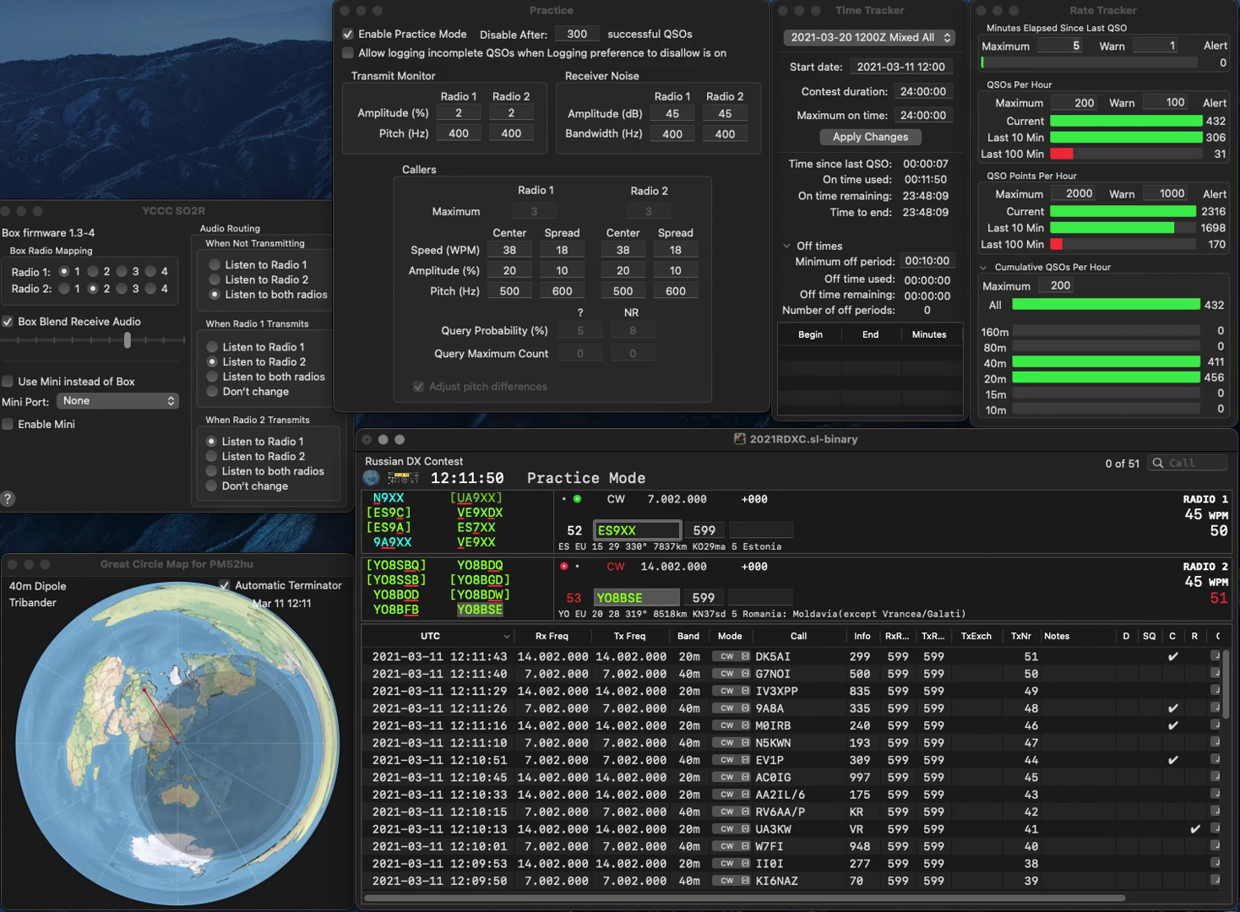
pyautogui.write('U')
pyautogui.press('Return')
pyautogui.write('422')
pyautogui.press('Return')
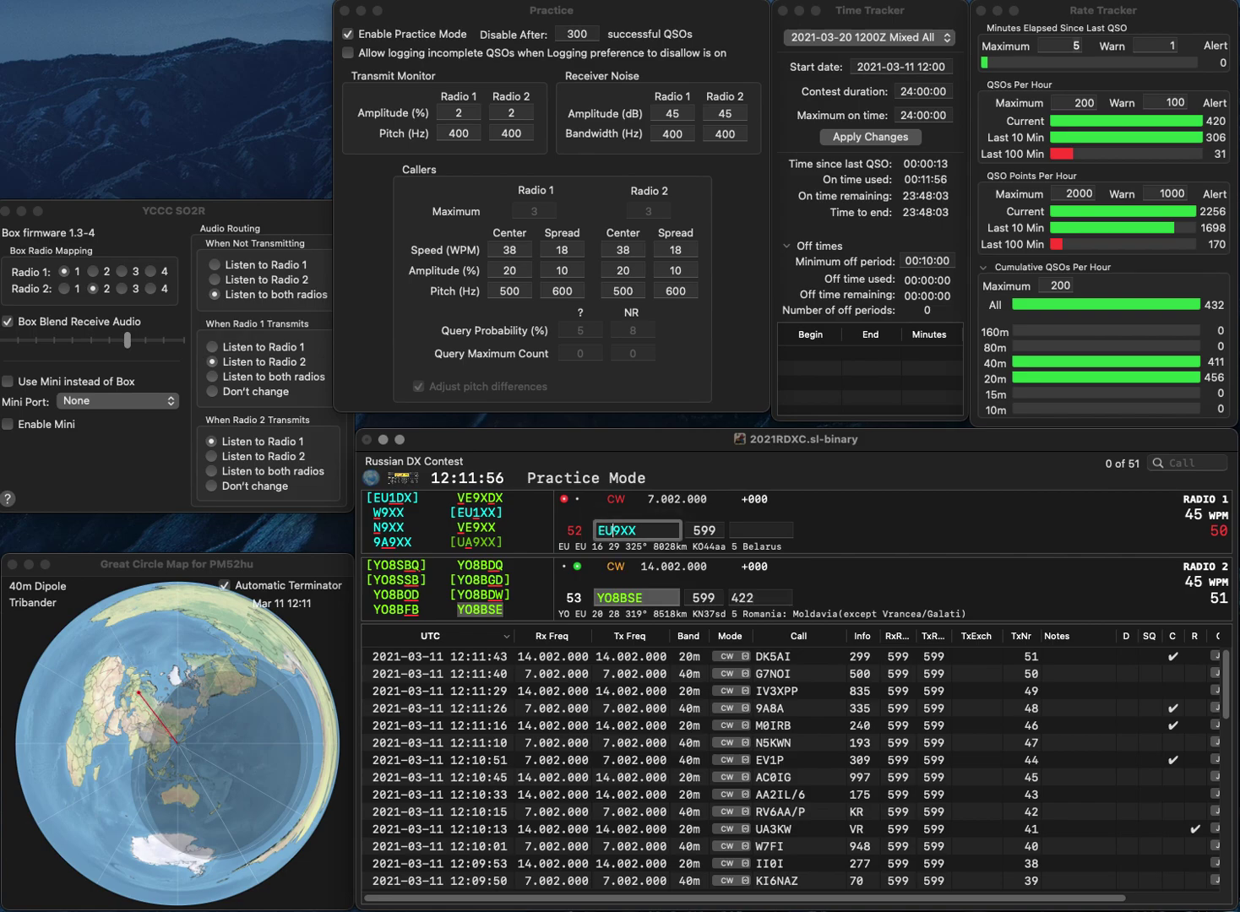
# Change the Radio 1 call to ES3XX and resend it.
pyautogui.press('BackSpace')
pyautogui.write('S')
pyautogui.press('Delete')
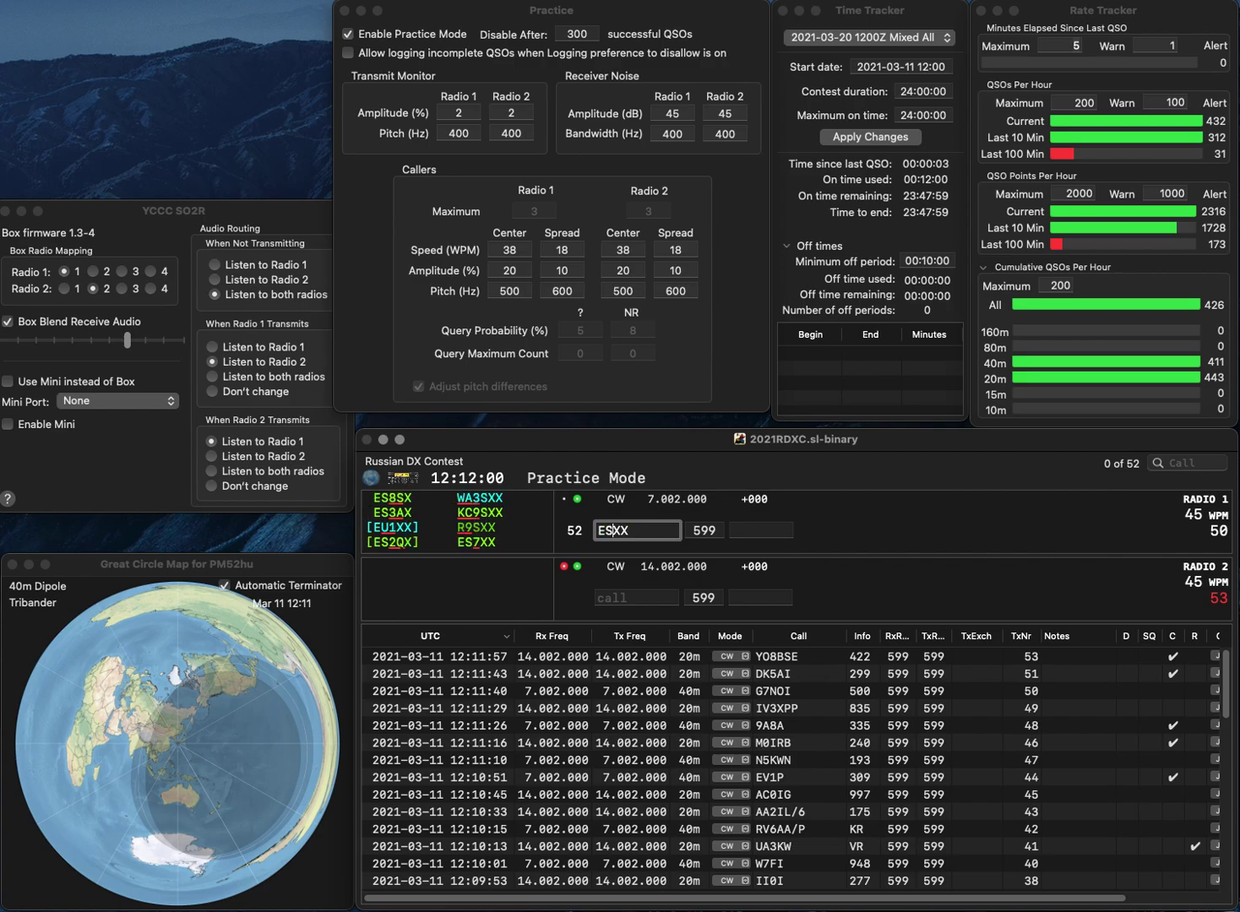
pyautogui.write('3')
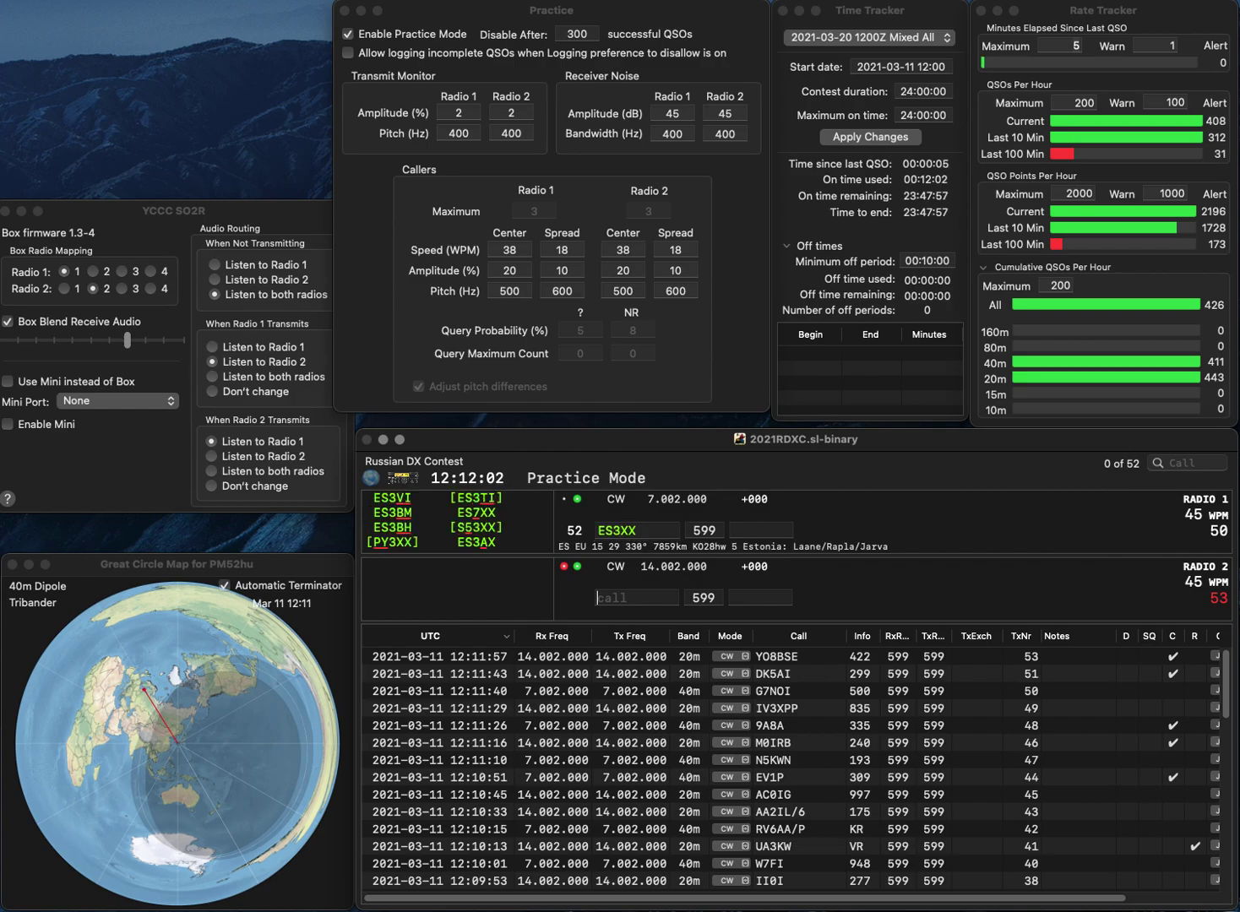
pyautogui.press('Return')
pyautogui.press('Return')
# Answer VU2IBI on Radio 2 and resend the Radio 1 call changed to ES7XX.
pyautogui.write('VU2IB')
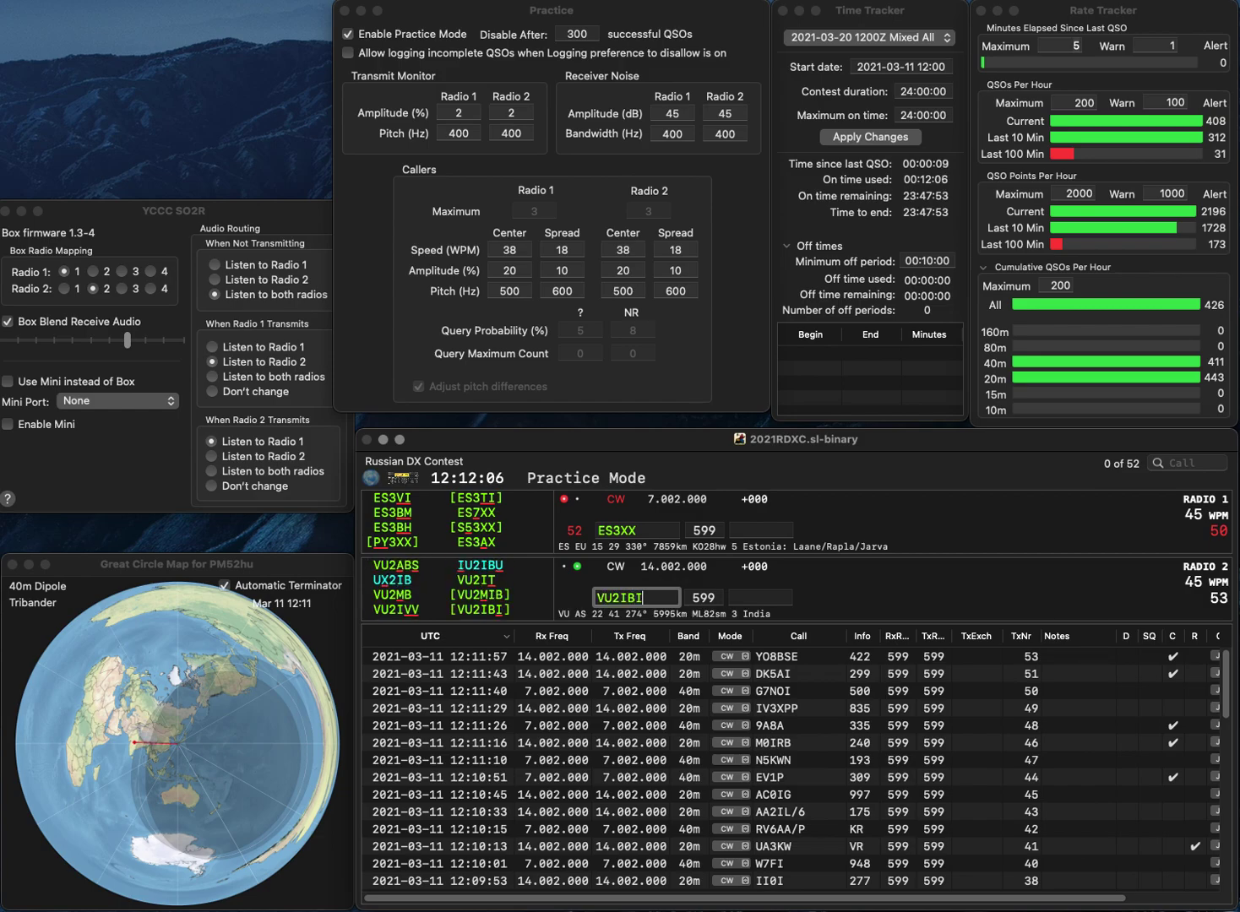
pyautogui.write('I')
pyautogui.press('Return')
pyautogui.press('BackSpace')
pyautogui.write('7')
pyautogui.press('Return')
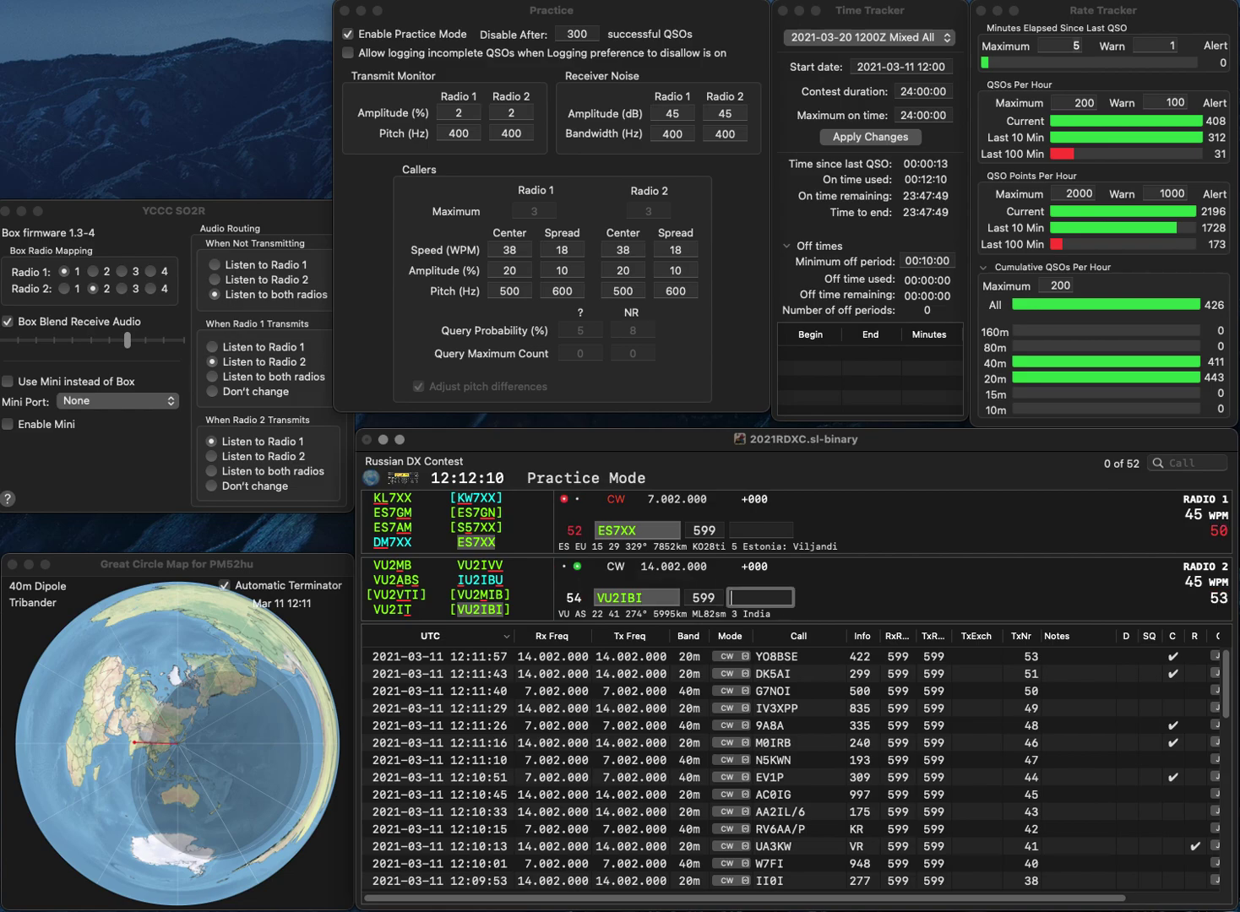
pyautogui.write('650')
pyautogui.press('Return')
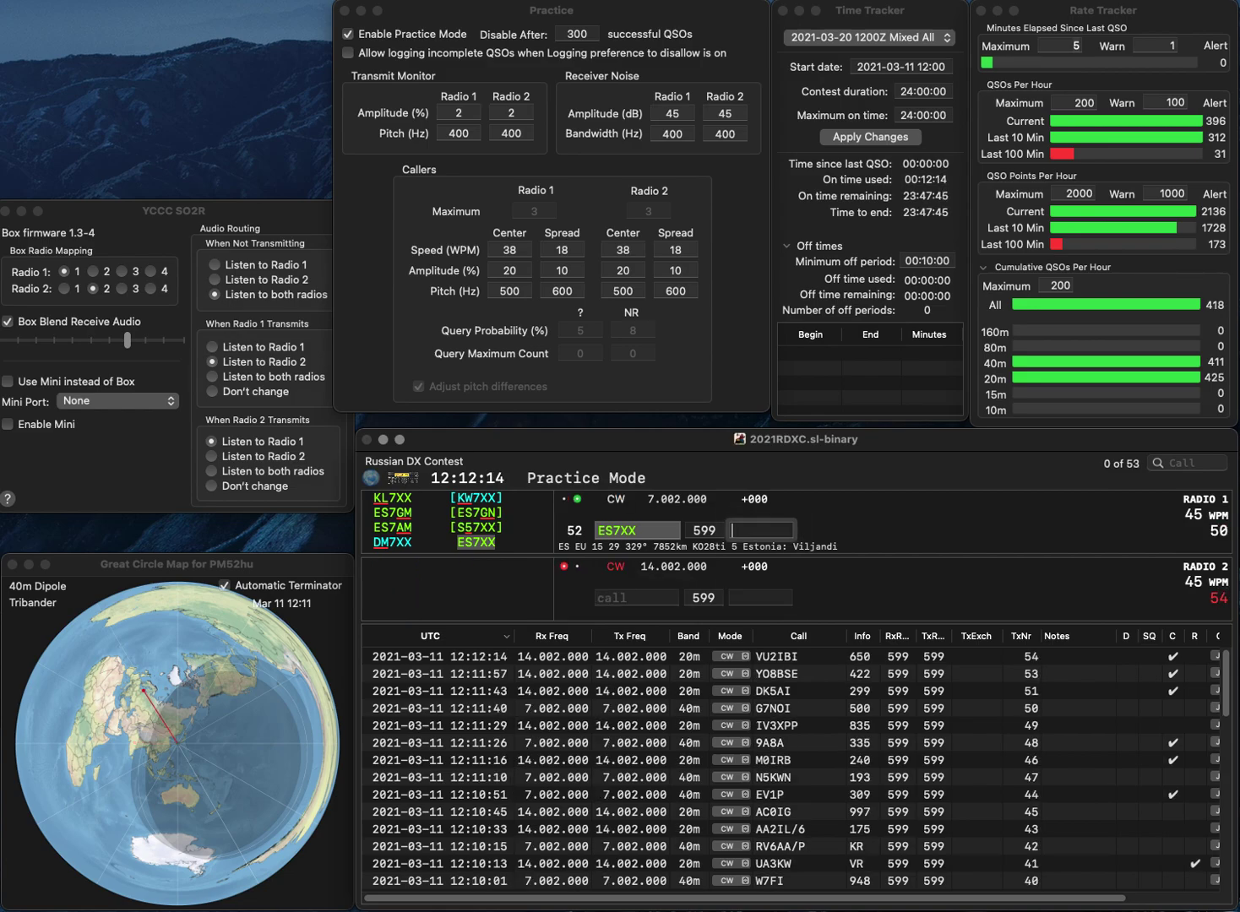
pyautogui.write('121')
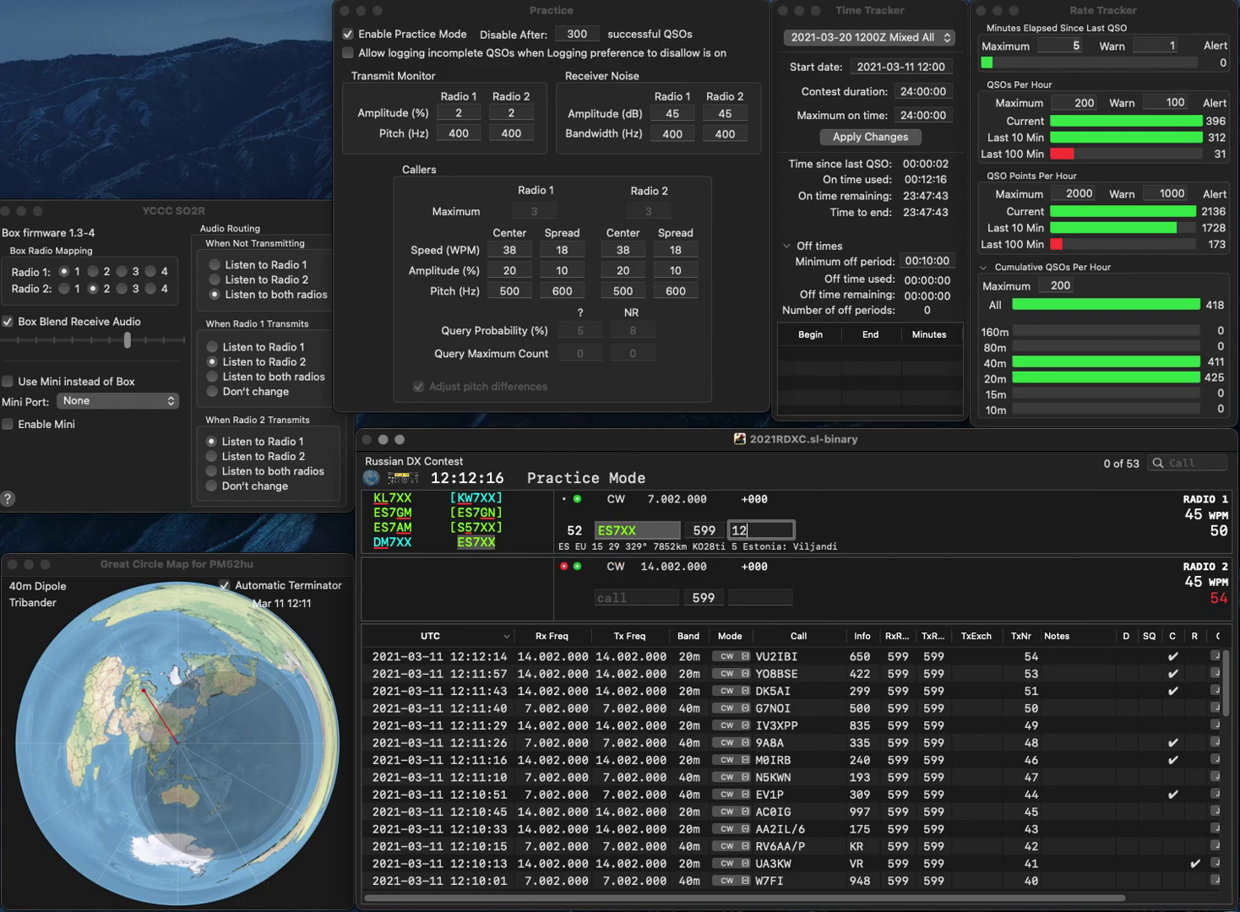
pyautogui.press('Return')
pyautogui.write('EA7M')
pyautogui.press('Return')
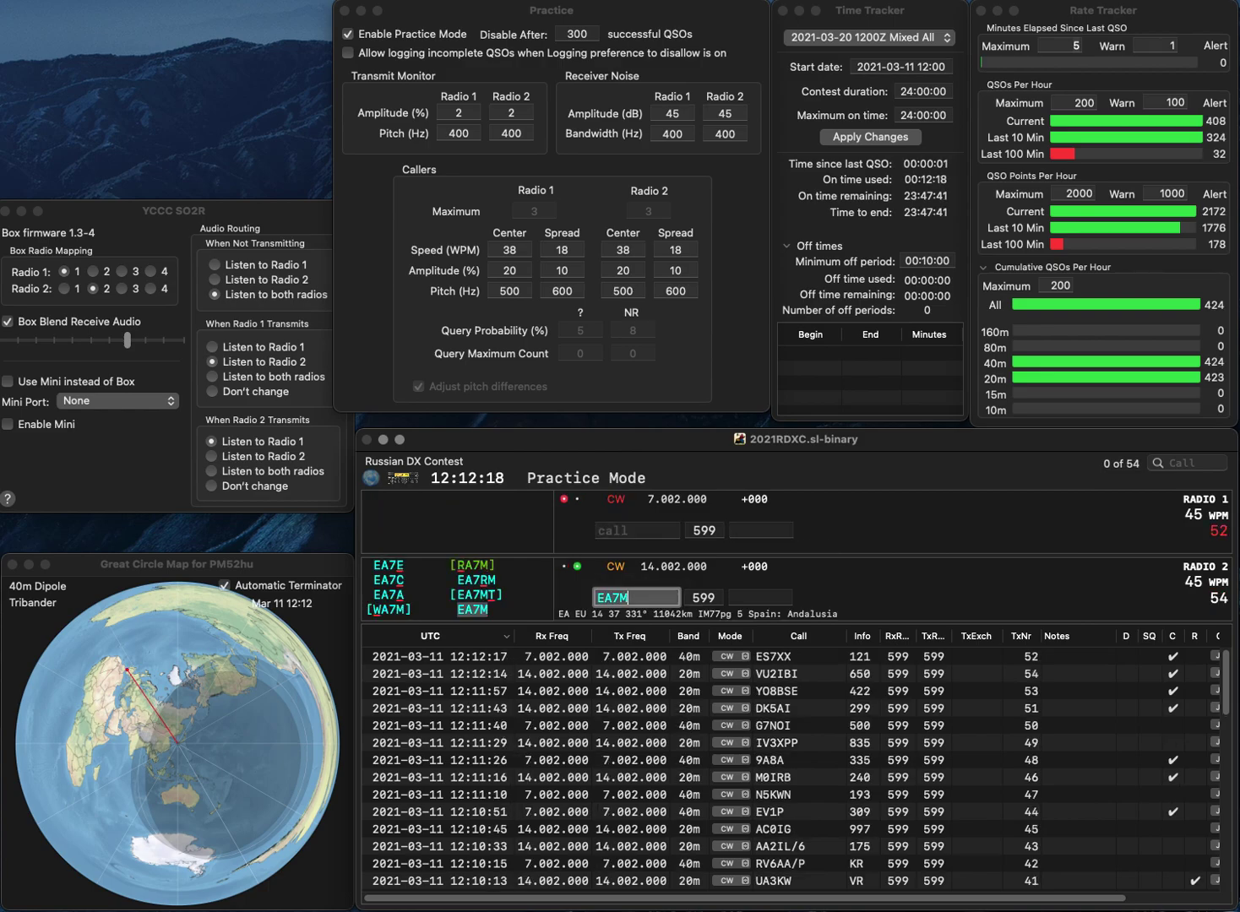
pyautogui.write('IZ')
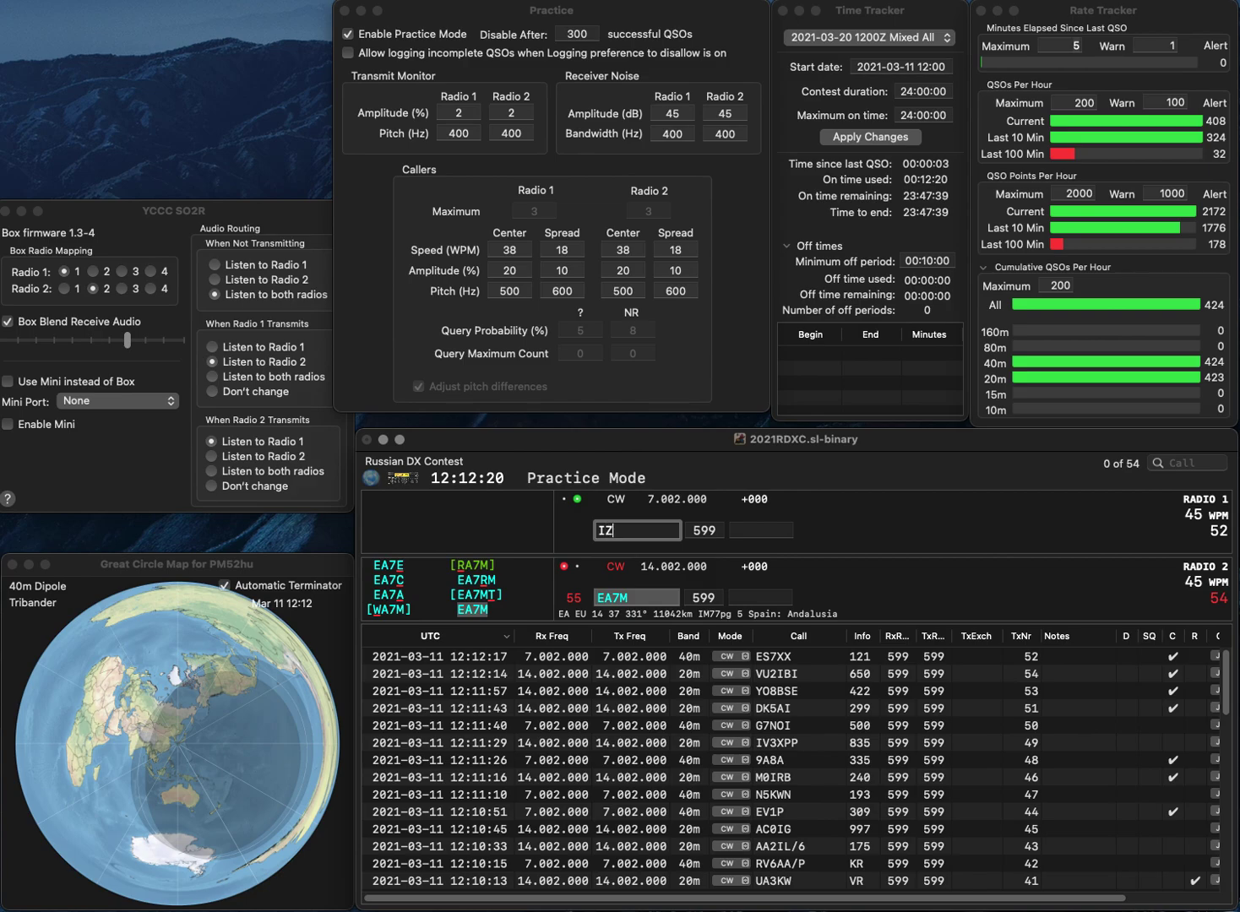
pyautogui.write('7EC')
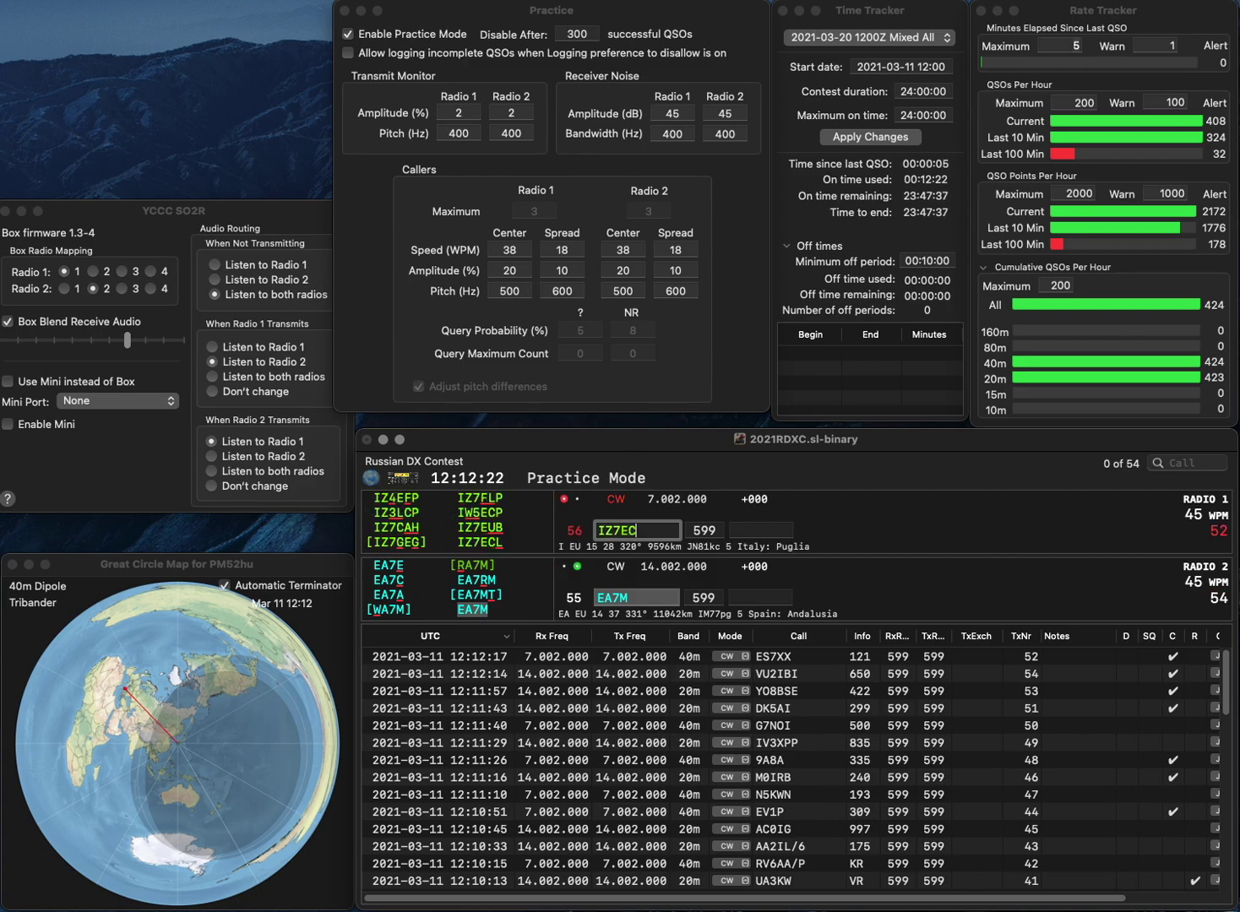
pyautogui.write('L')
pyautogui.press('Return')
pyautogui.write('356')
pyautogui.press('Return')
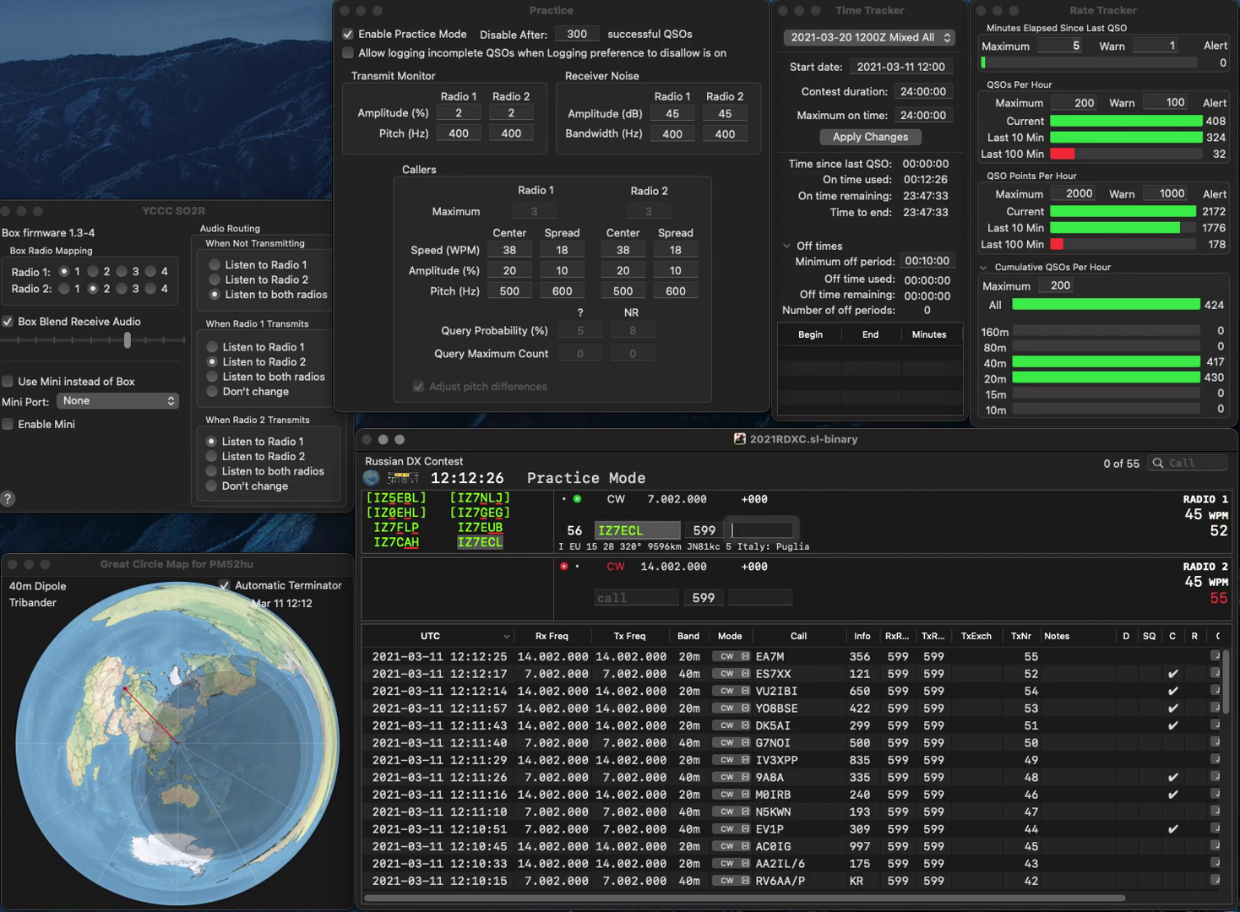
pyautogui.write('62')
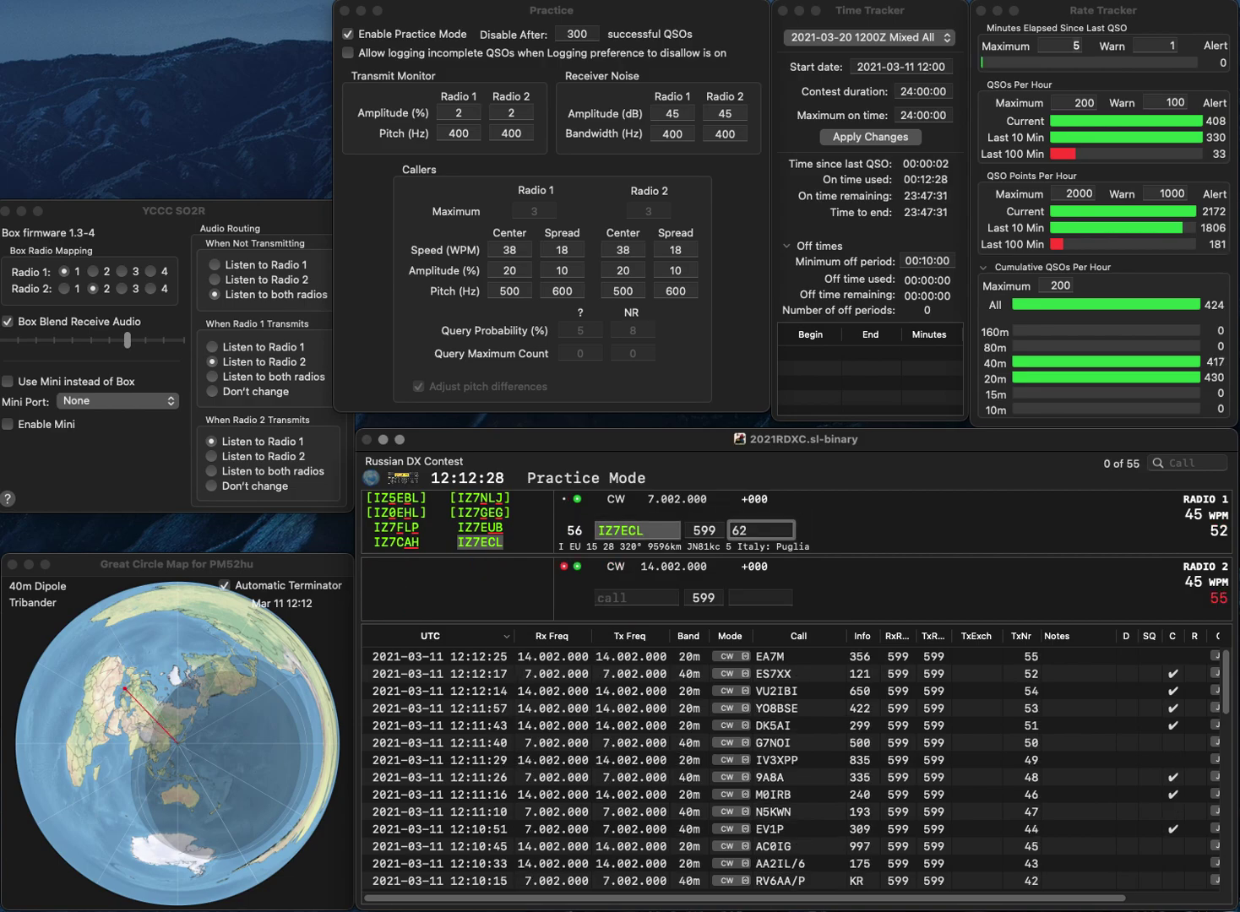
pyautogui.write('3')
pyautogui.press('Return')
pyautogui.write('NAT')
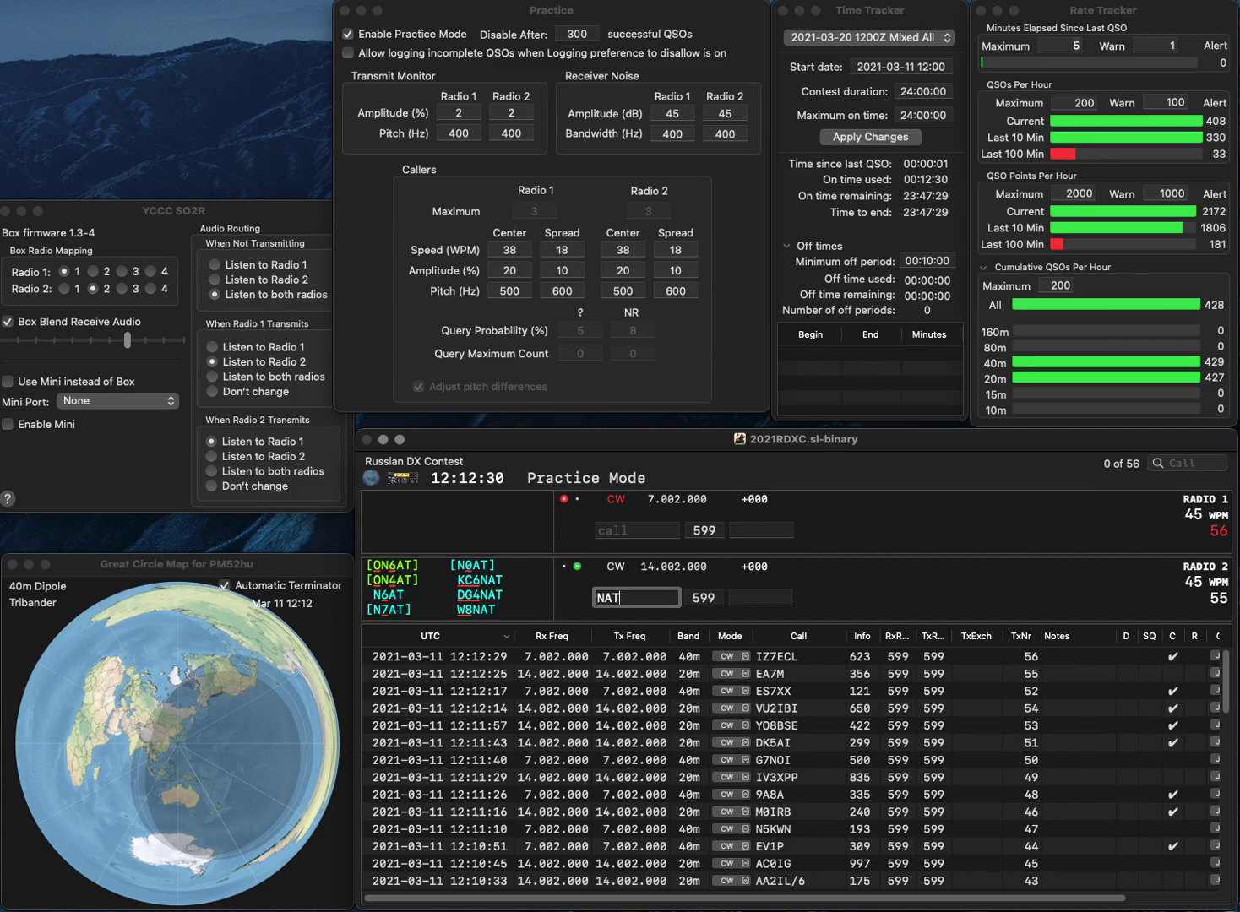
pyautogui.write('DG4')
pyautogui.press('Return')
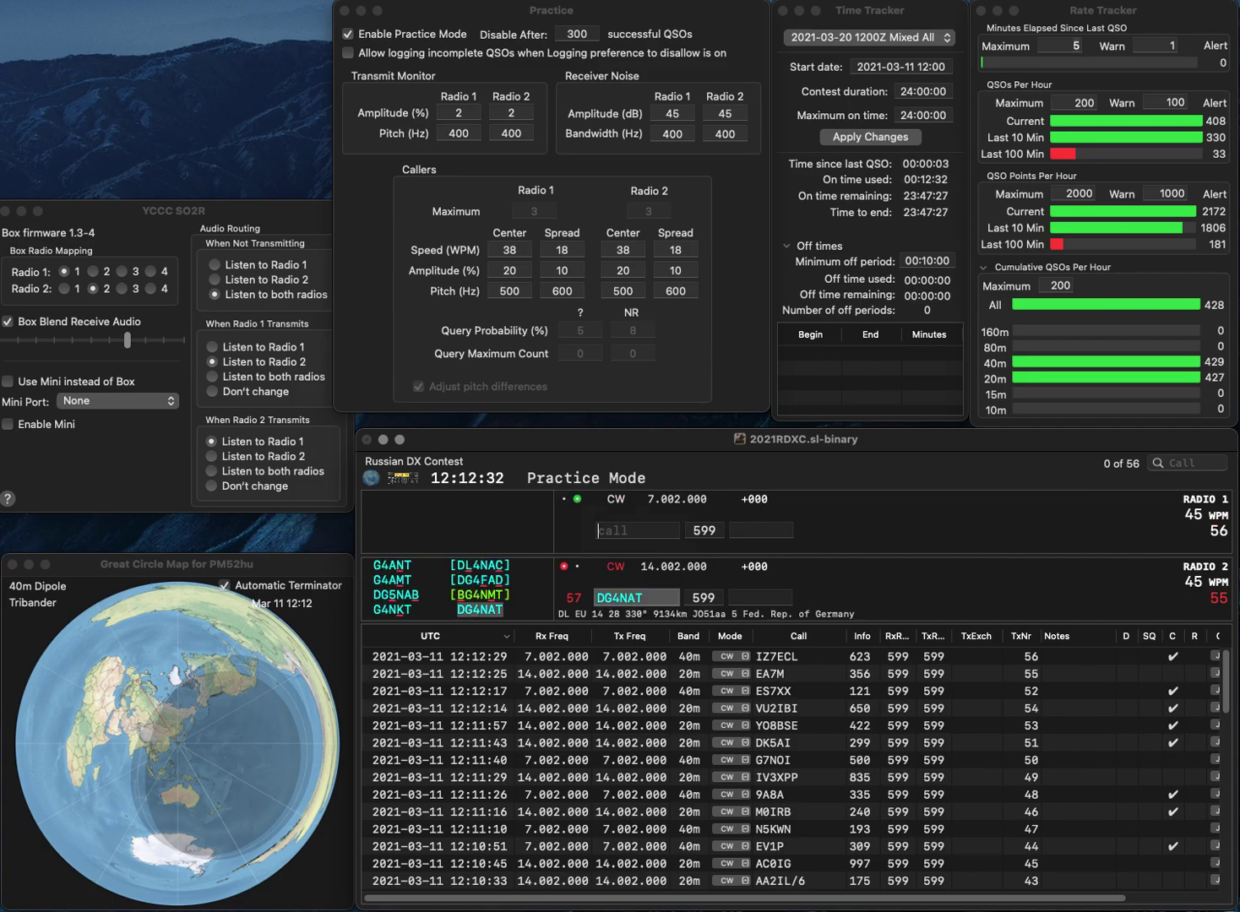
pyautogui.write('NN')
pyautogui.write('MO')
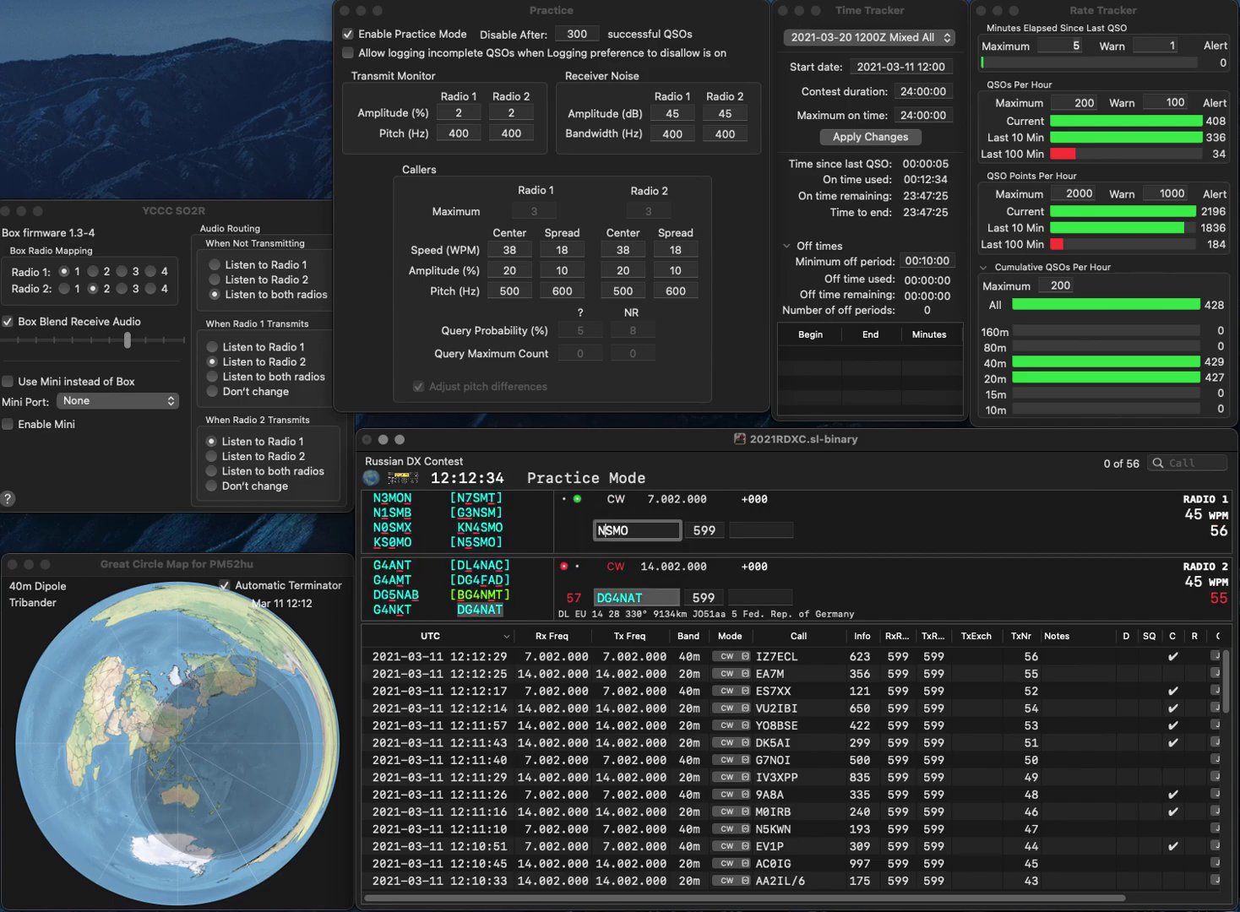
pyautogui.write('5')
pyautogui.press('Return')
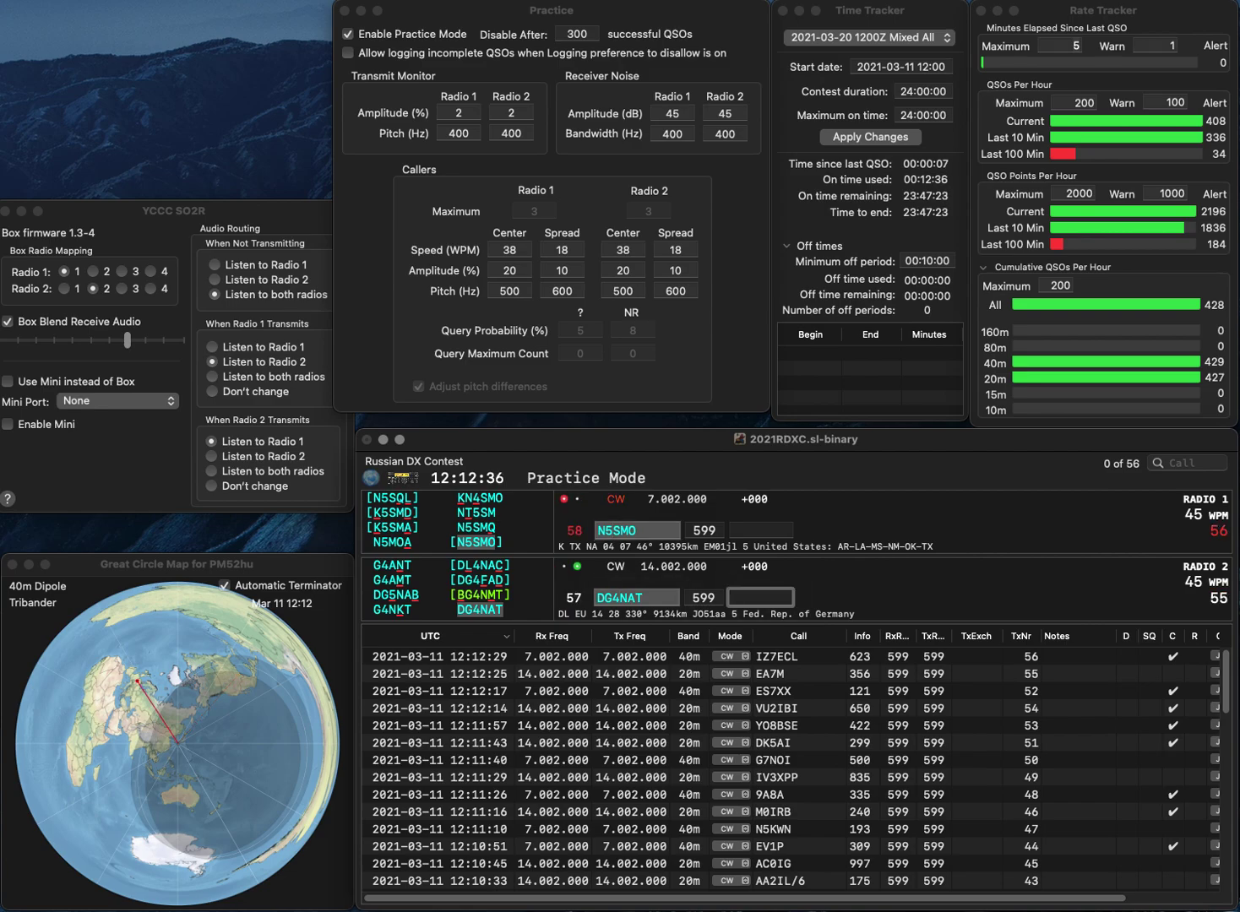
pyautogui.write('92')
pyautogui.press('Return')
pyautogui.write('130')
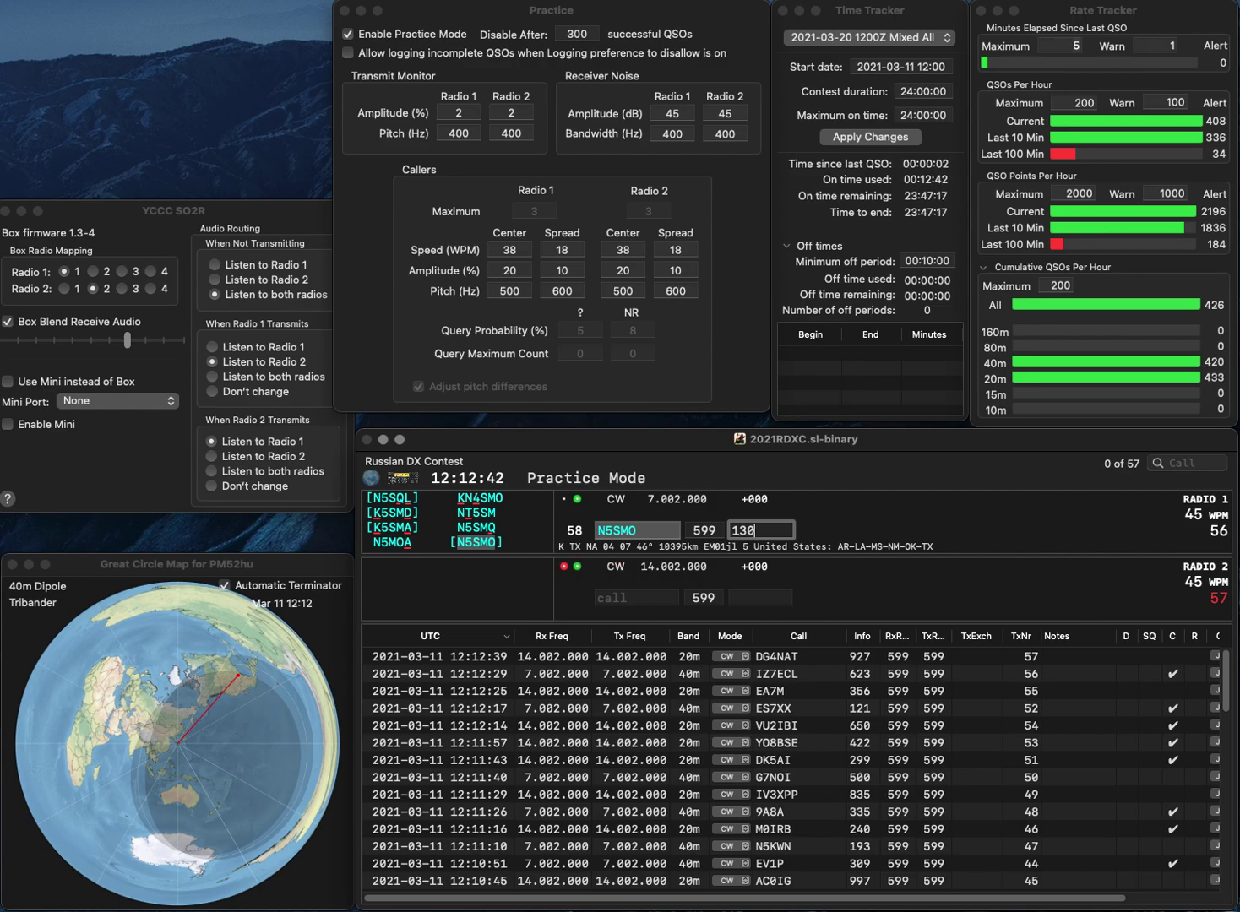
pyautogui.press('Return')
# Answer the callers VE9OA on Radio 2 and N4AGG on Radio 1.
pyautogui.write('VE9OA')
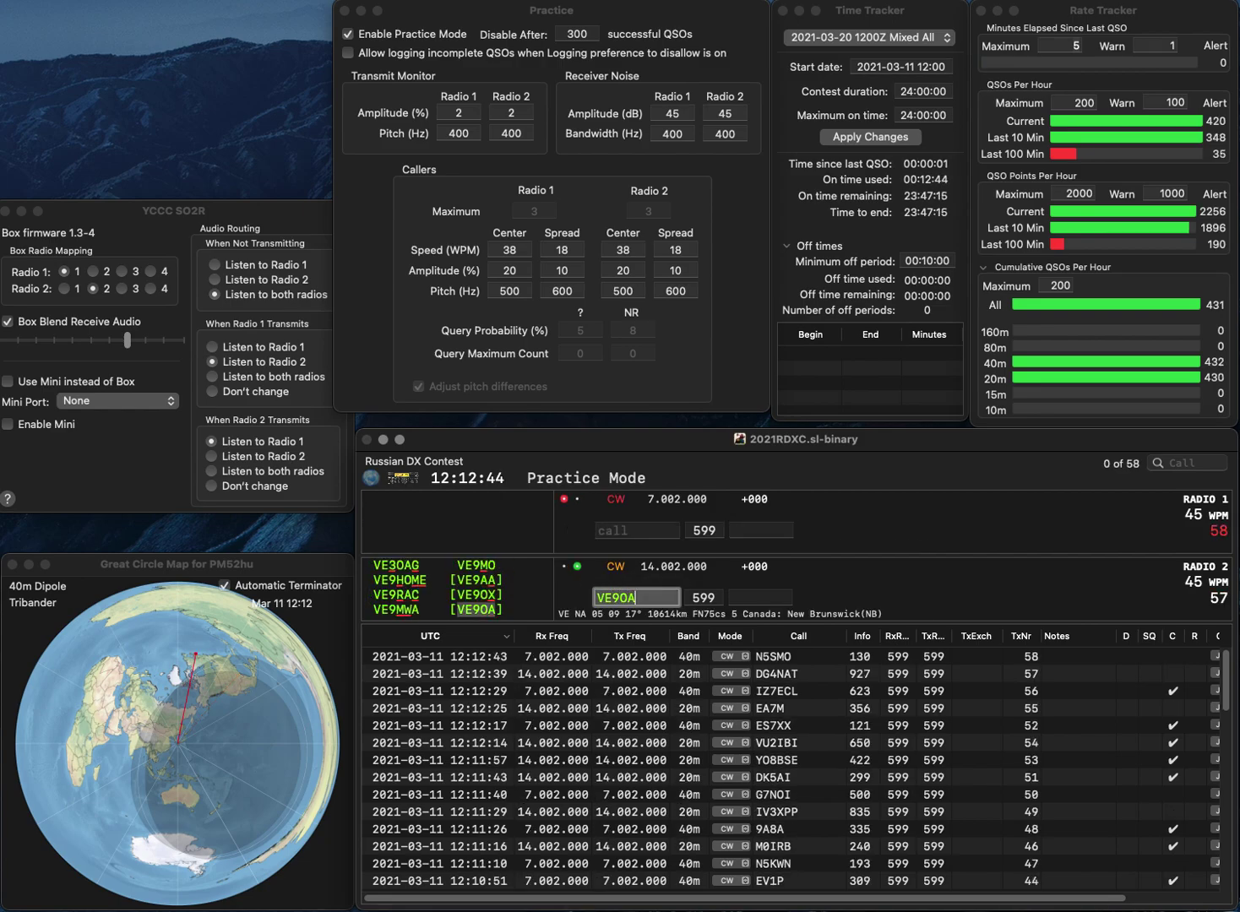
pyautogui.press('Return')
pyautogui.write('N4AGG')
pyautogui.press('Return')
pyautogui.press('Tab')
pyautogui.write('9344')
pyautogui.press('Return')
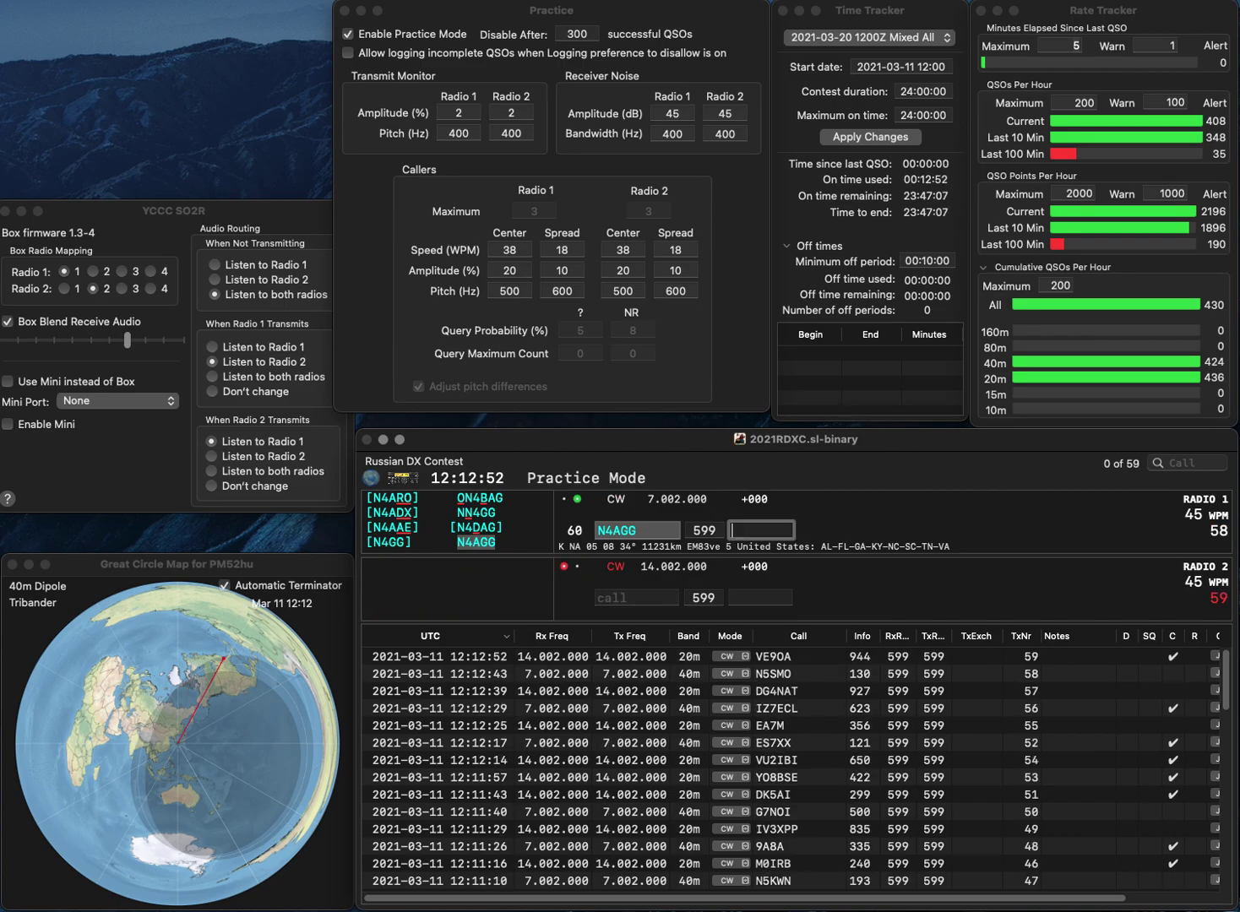
pyautogui.write('8')
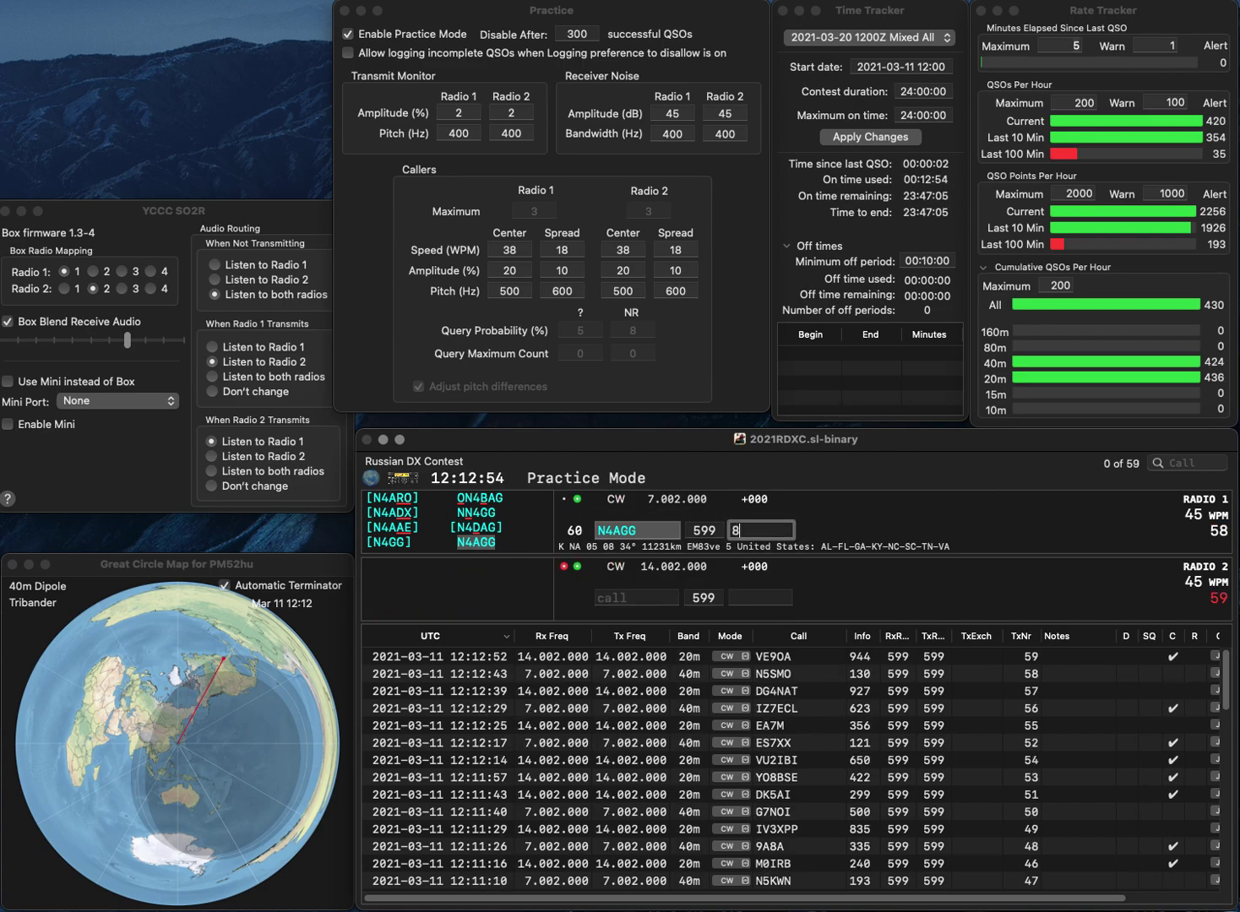
pyautogui.press('Return')
pyautogui.write('2SVM')
pyautogui.press('super+Left')
pyautogui.write('WA')
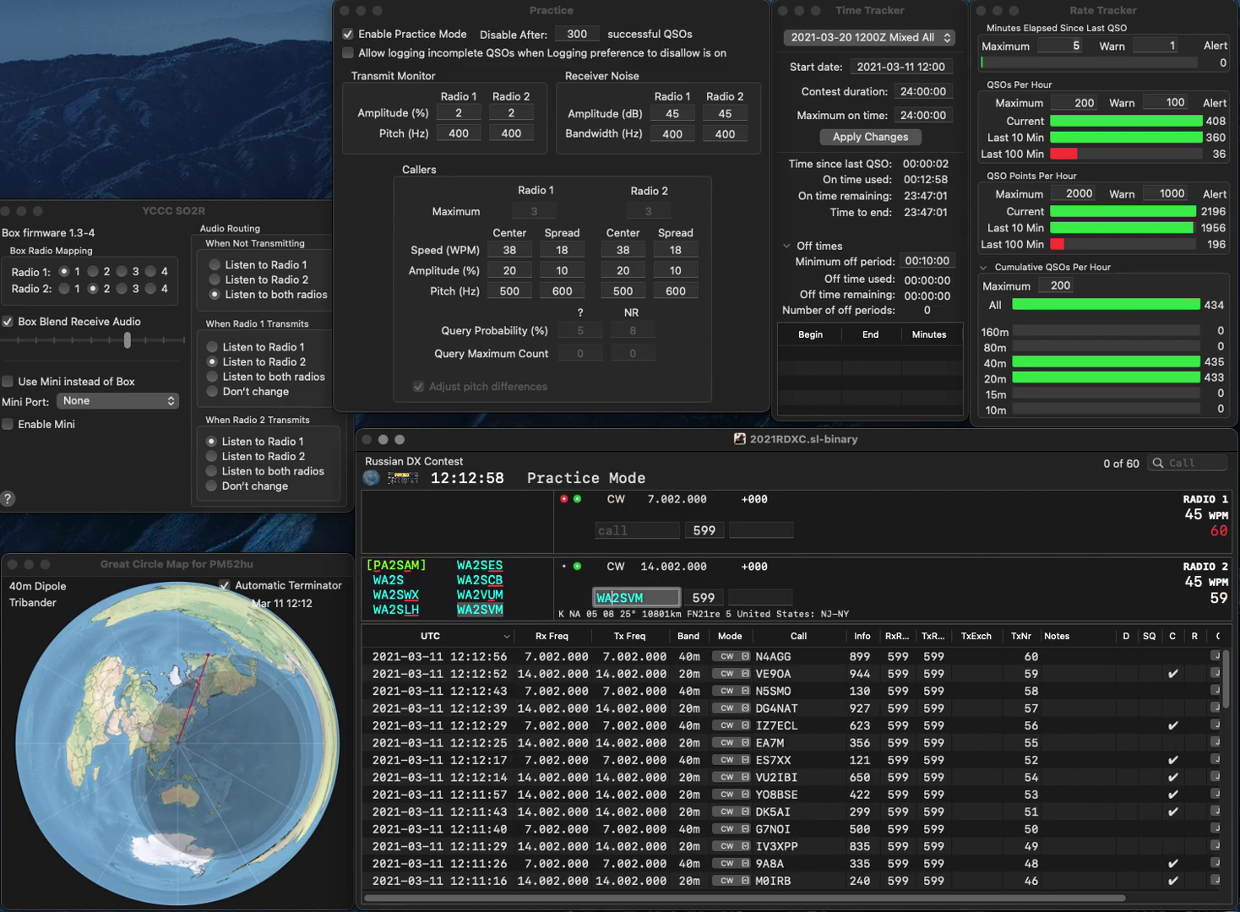
pyautogui.press('Return')
pyautogui.write('S51AD')
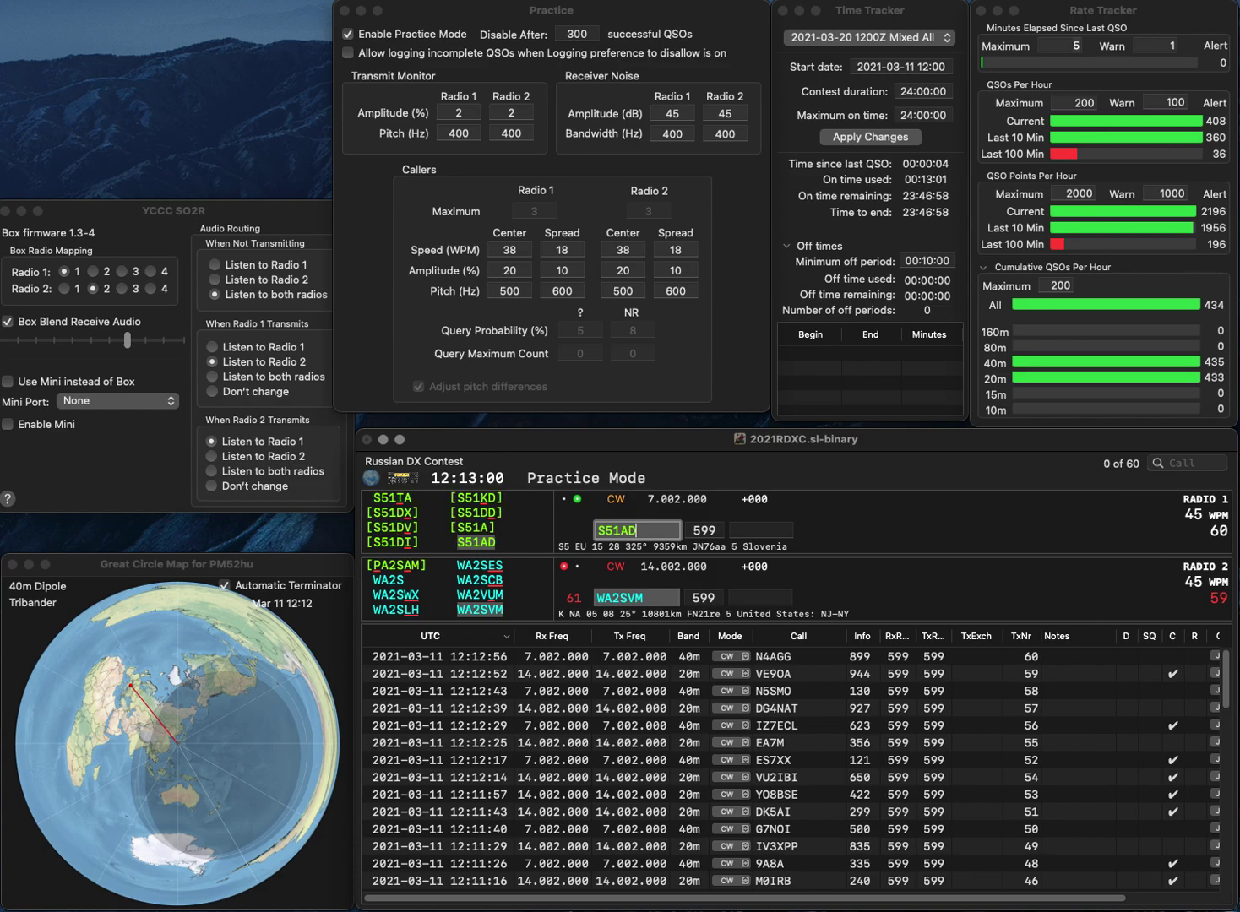
pyautogui.press('Return')
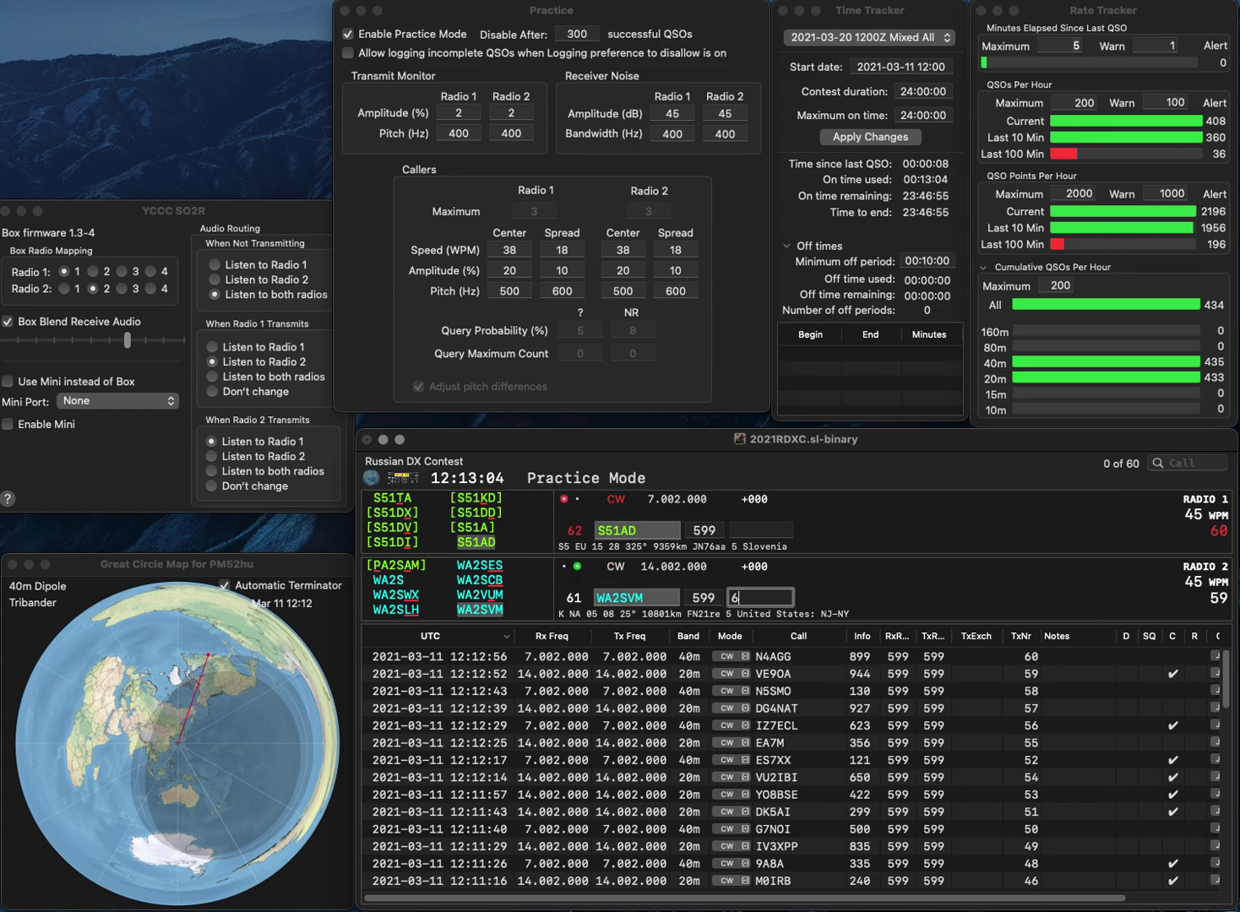
# Log WA2SVM with exchange 628 on Radio 2 and S51AD with exchange 364 on Radio 1.
pyautogui.press('Return')
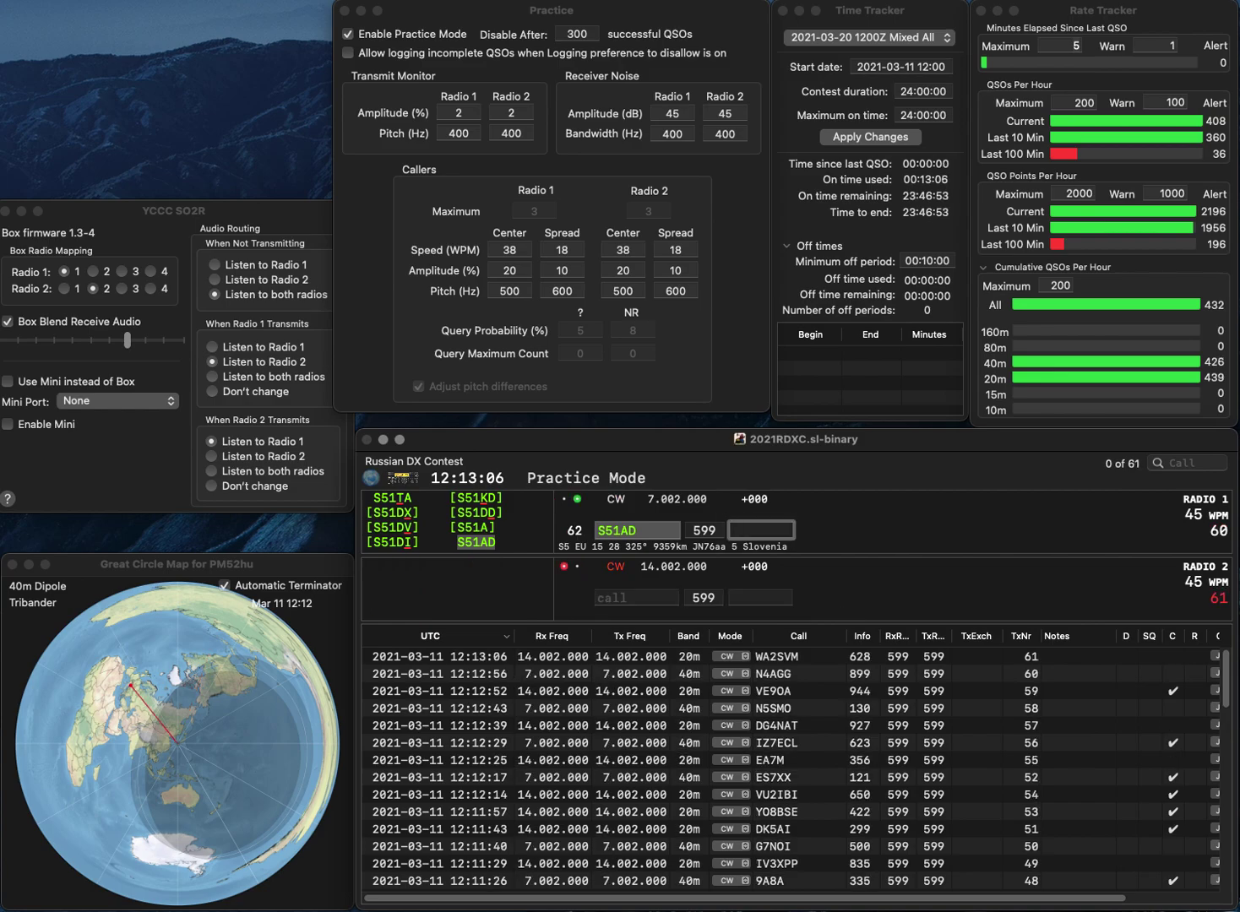
pyautogui.write('364')
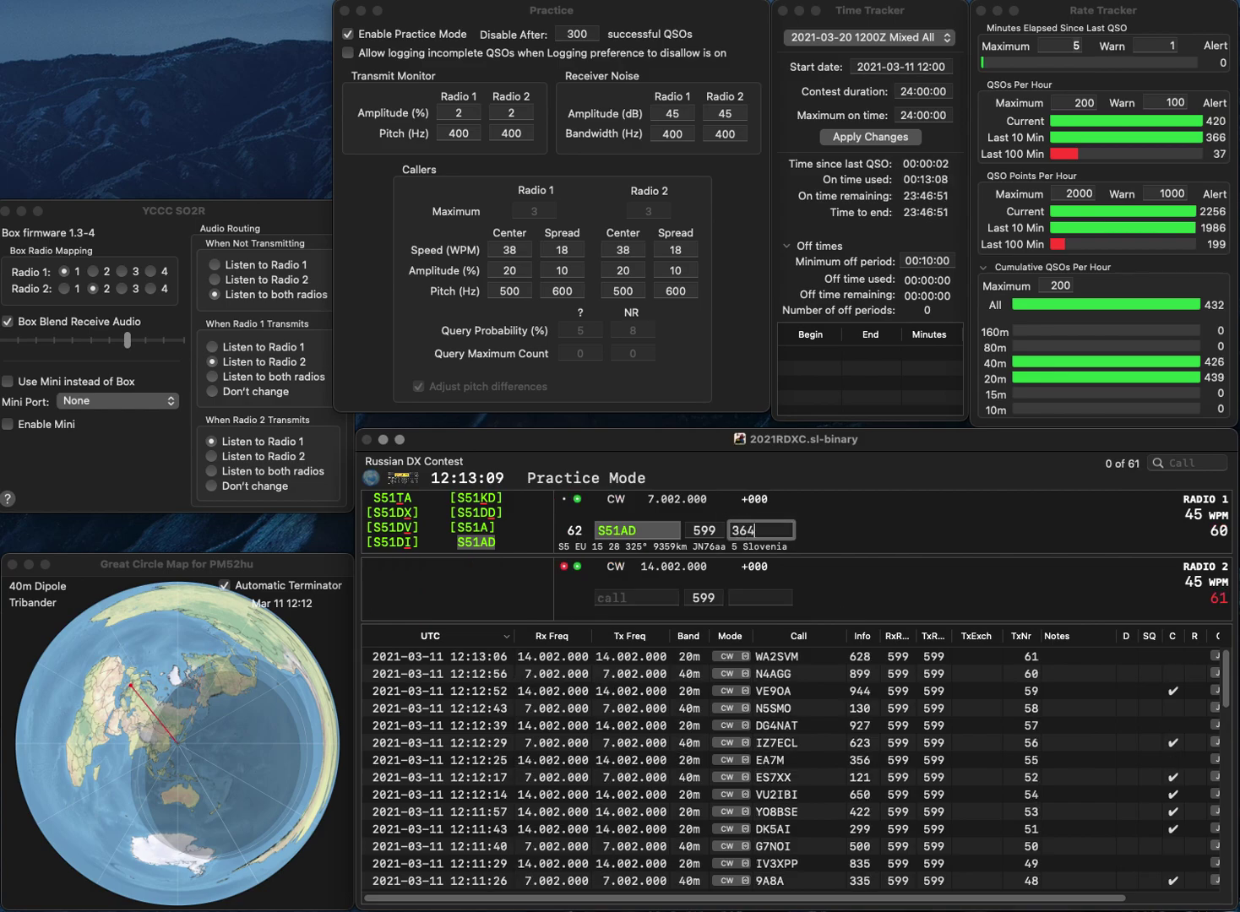
pyautogui.press('Return')
# Answer F5LIW on Radio 2 and send the partial call JJB on Radio 1.
pyautogui.write('F5LIW')
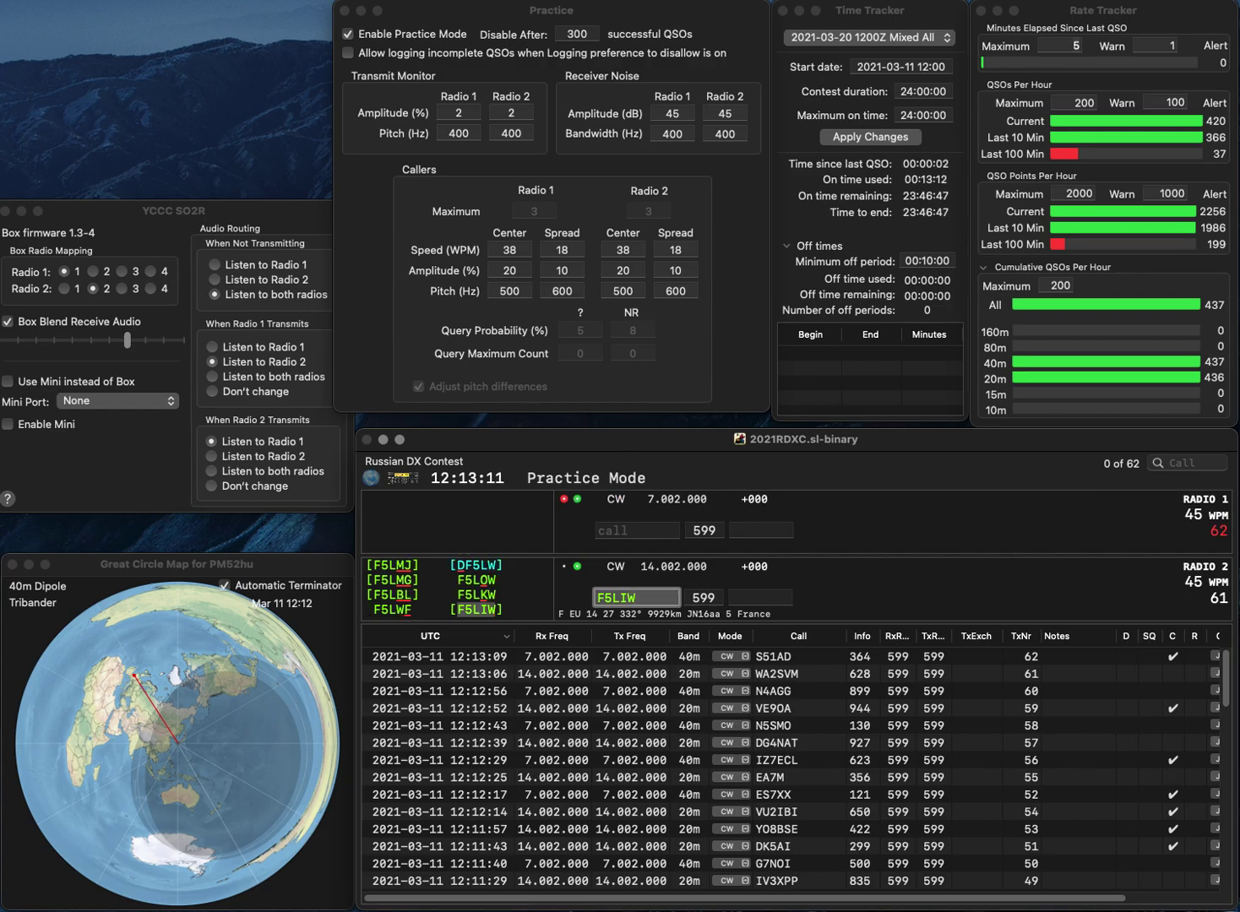
pyautogui.press('Return')
pyautogui.write('JJB')
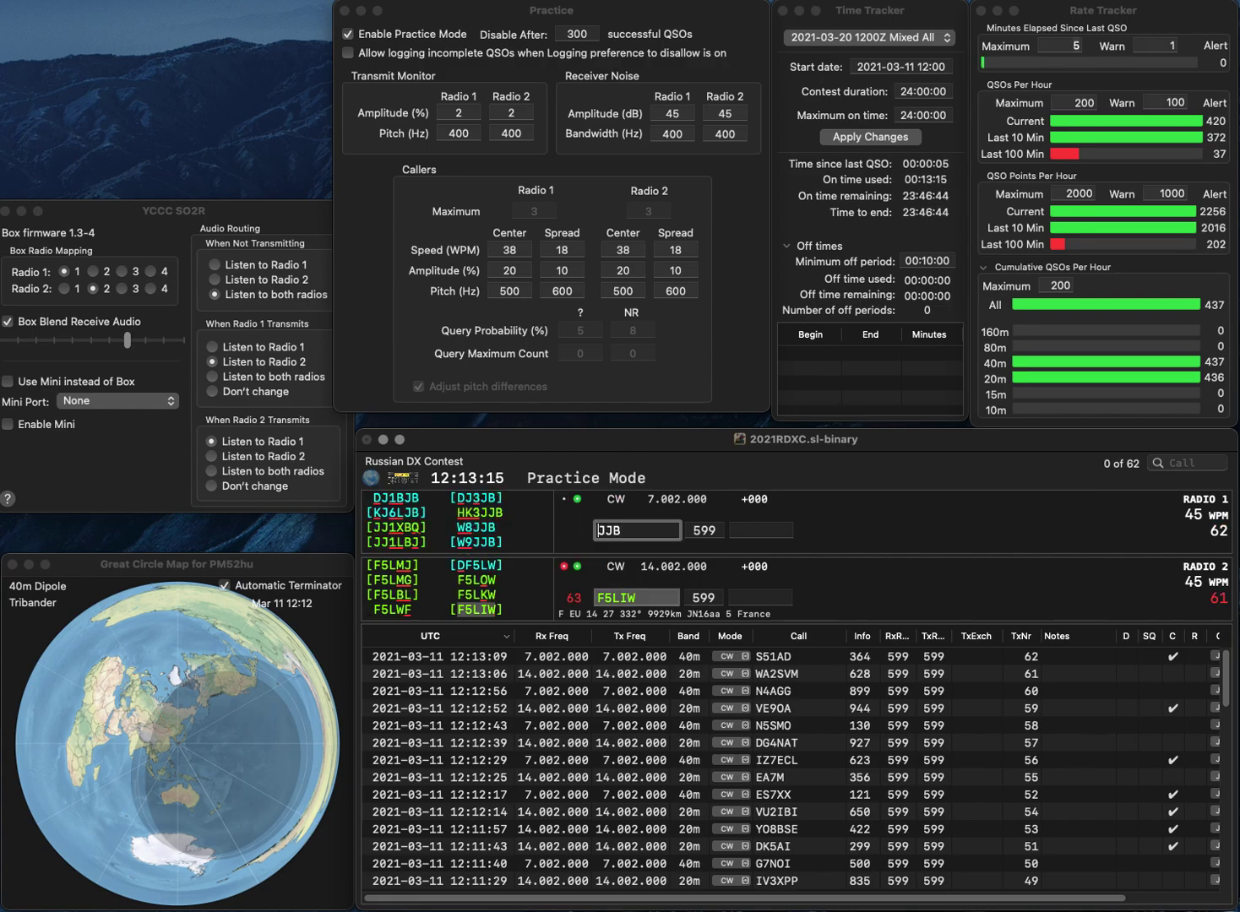
pyautogui.press('Return')
pyautogui.press('space')
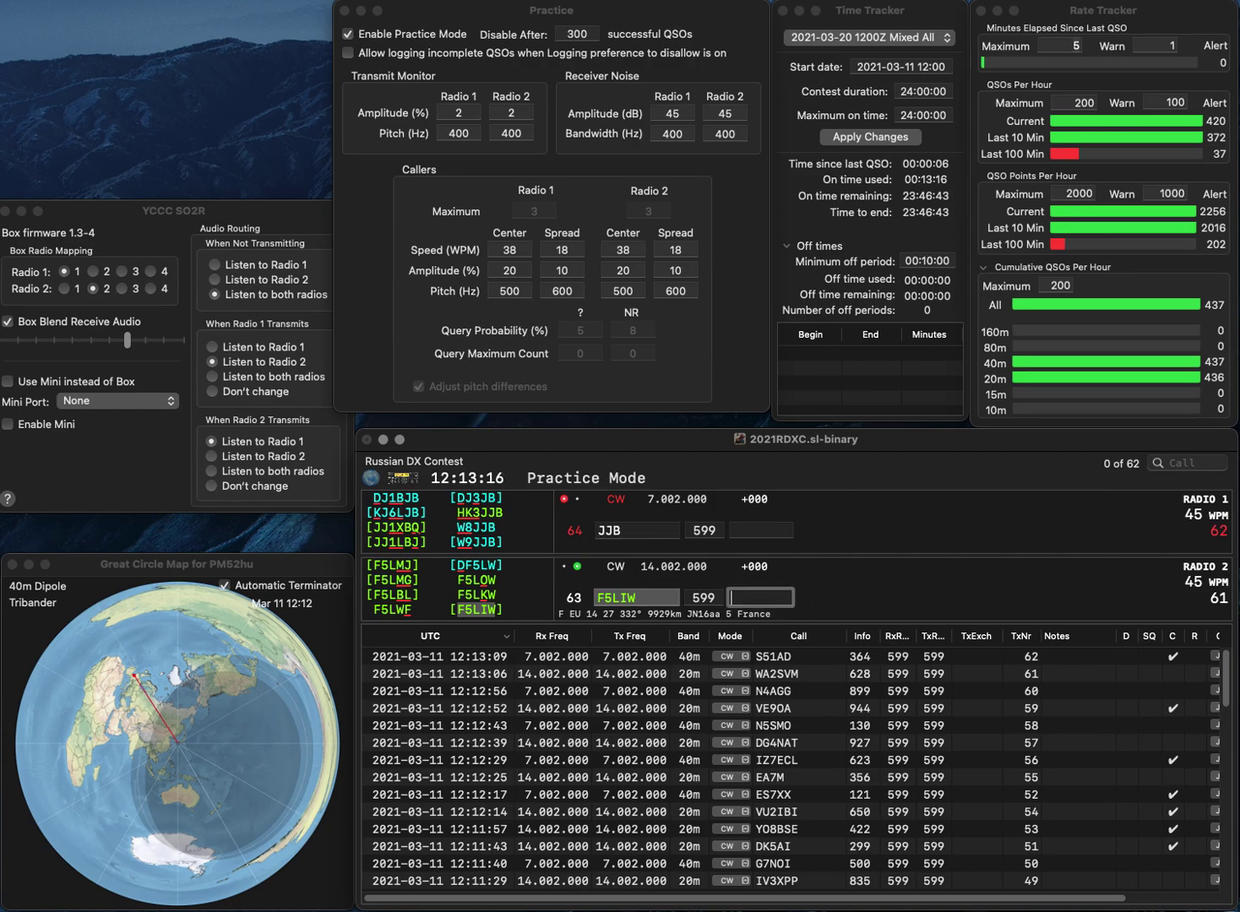
pyautogui.write('857')
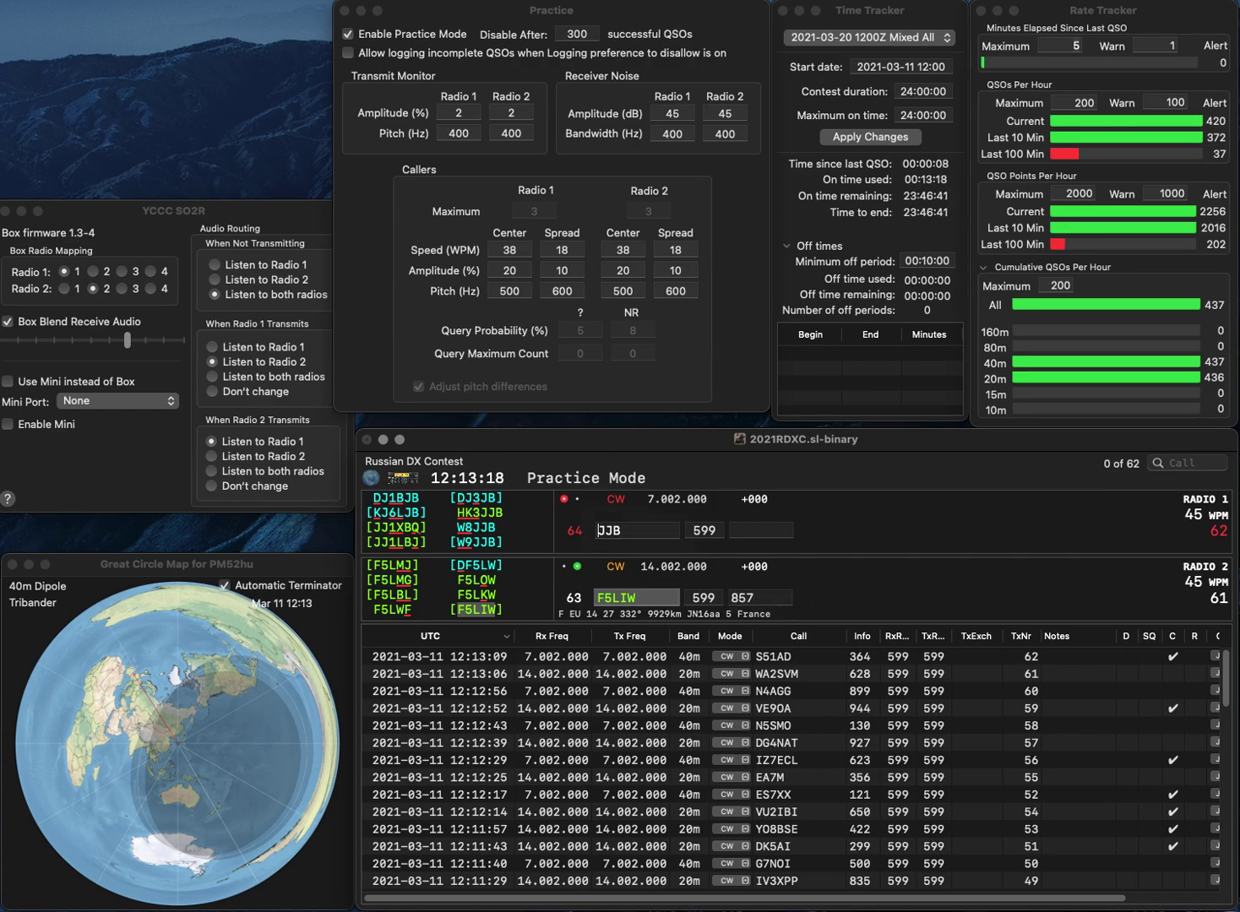
pyautogui.press('Return')
pyautogui.write('WJL1')
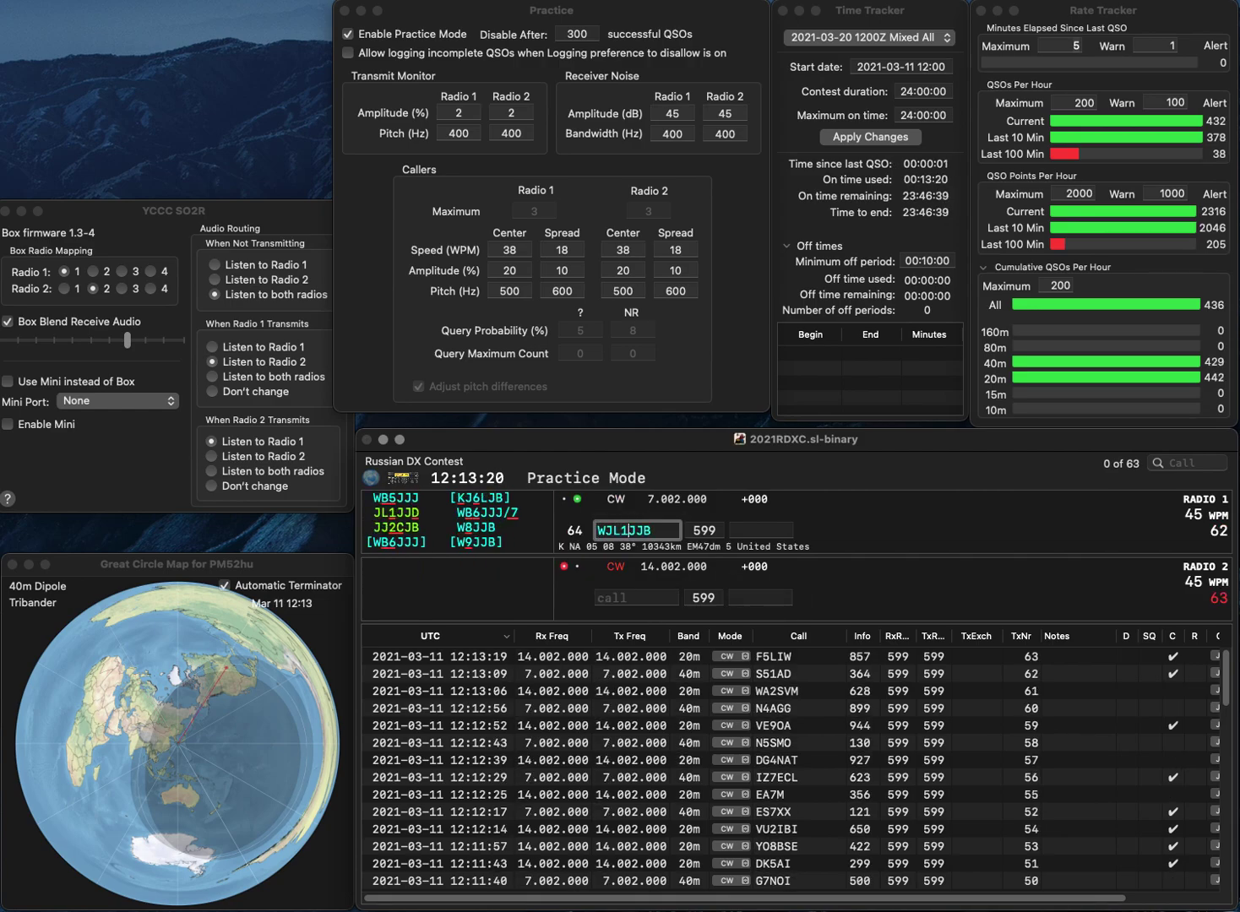
pyautogui.press('Delete')
pyautogui.press('Left')
pyautogui.press('BackSpace')
pyautogui.write('D')
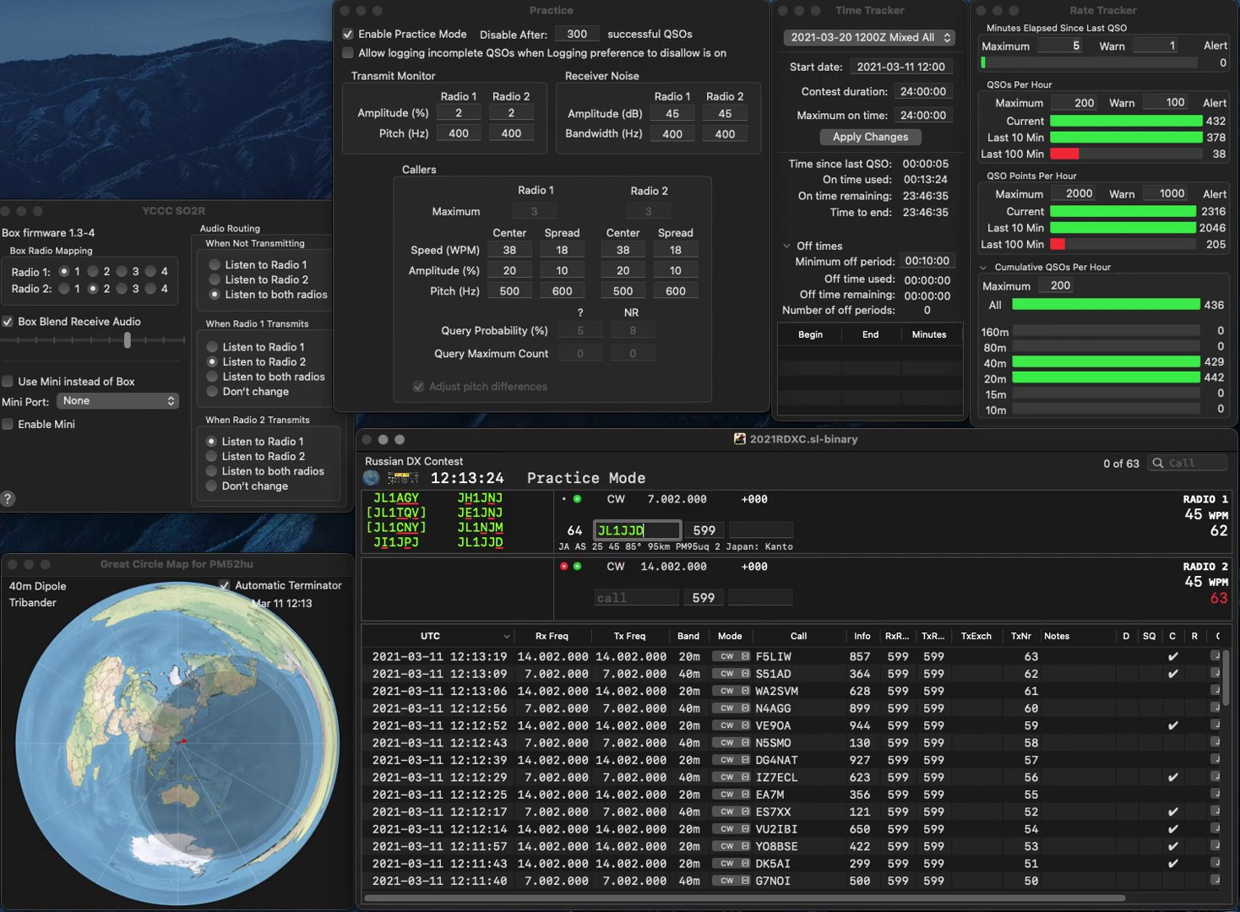
pyautogui.press('Return')
# Answer the caller W9MAF on Radio 2.
pyautogui.write('W')
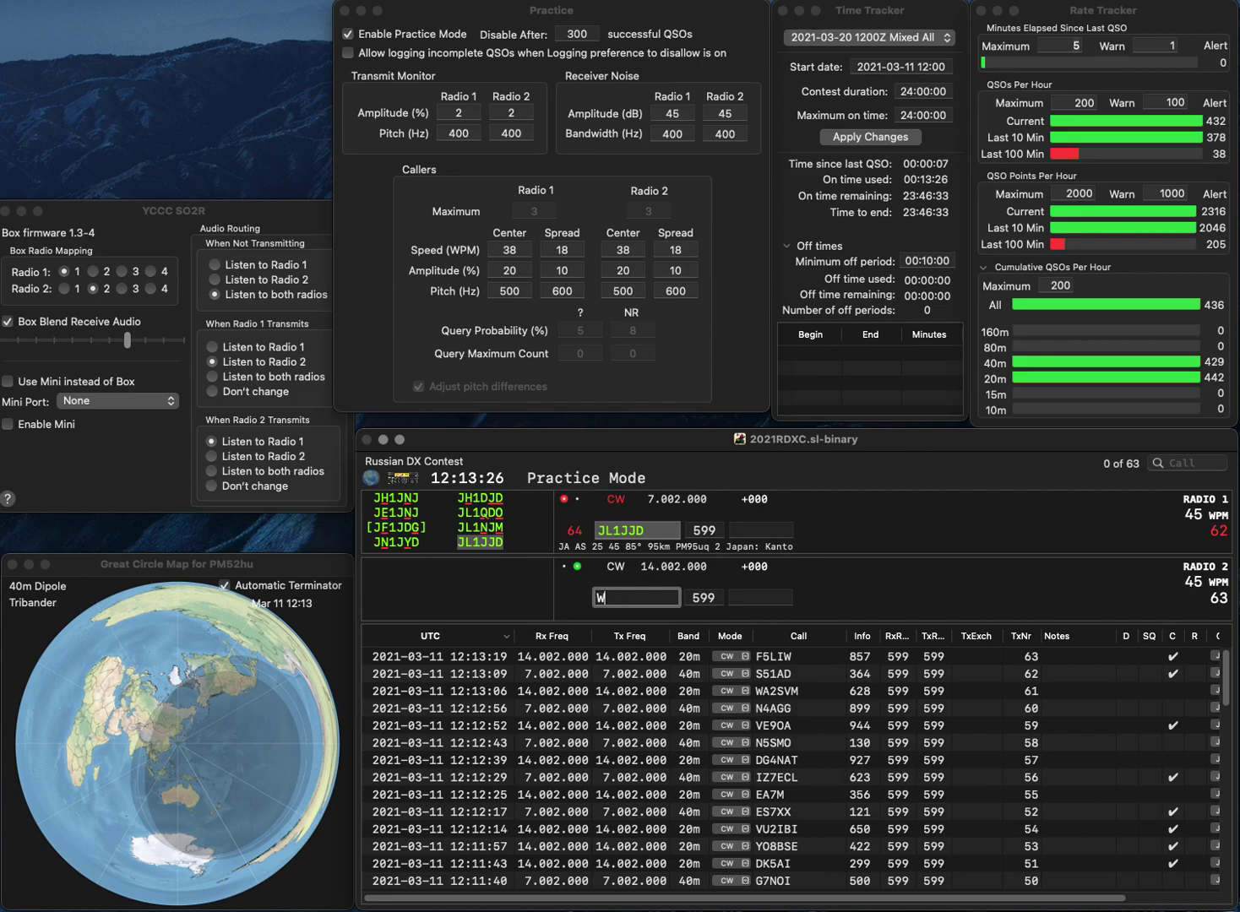
pyautogui.write('9MAF')
pyautogui.press('Return')
pyautogui.press('space')
pyautogui.write('205')
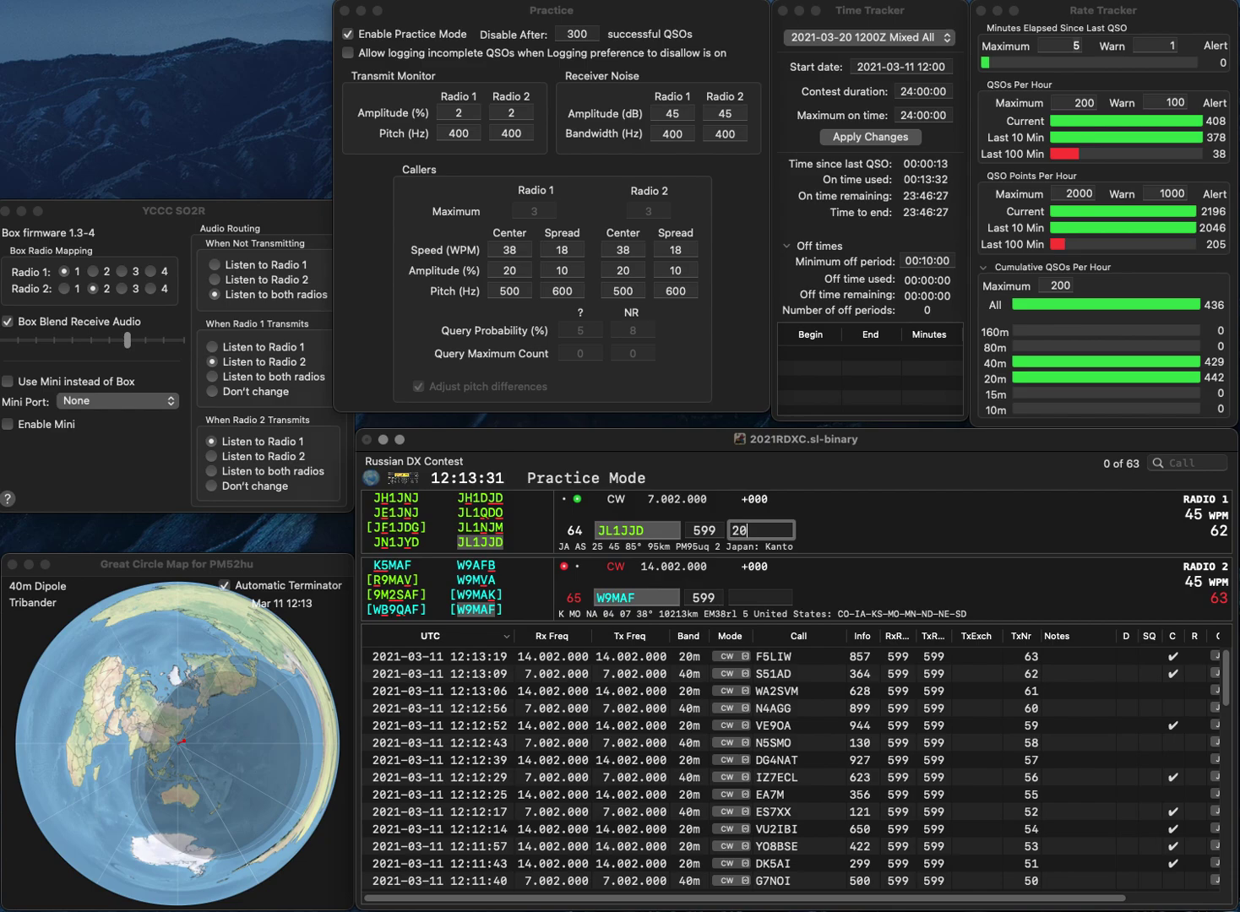
pyautogui.press('Return')
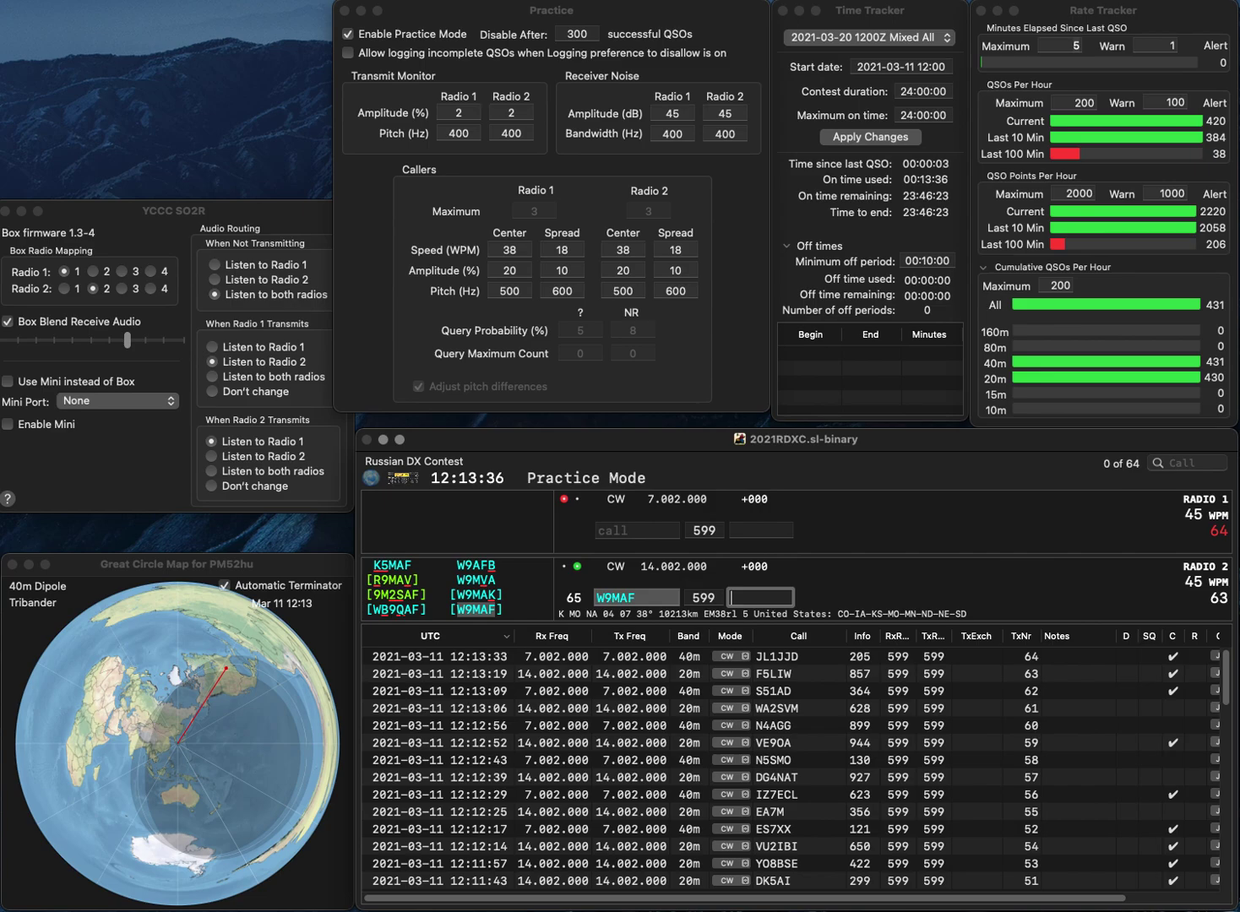
pyautogui.write('690')
pyautogui.press('Return')
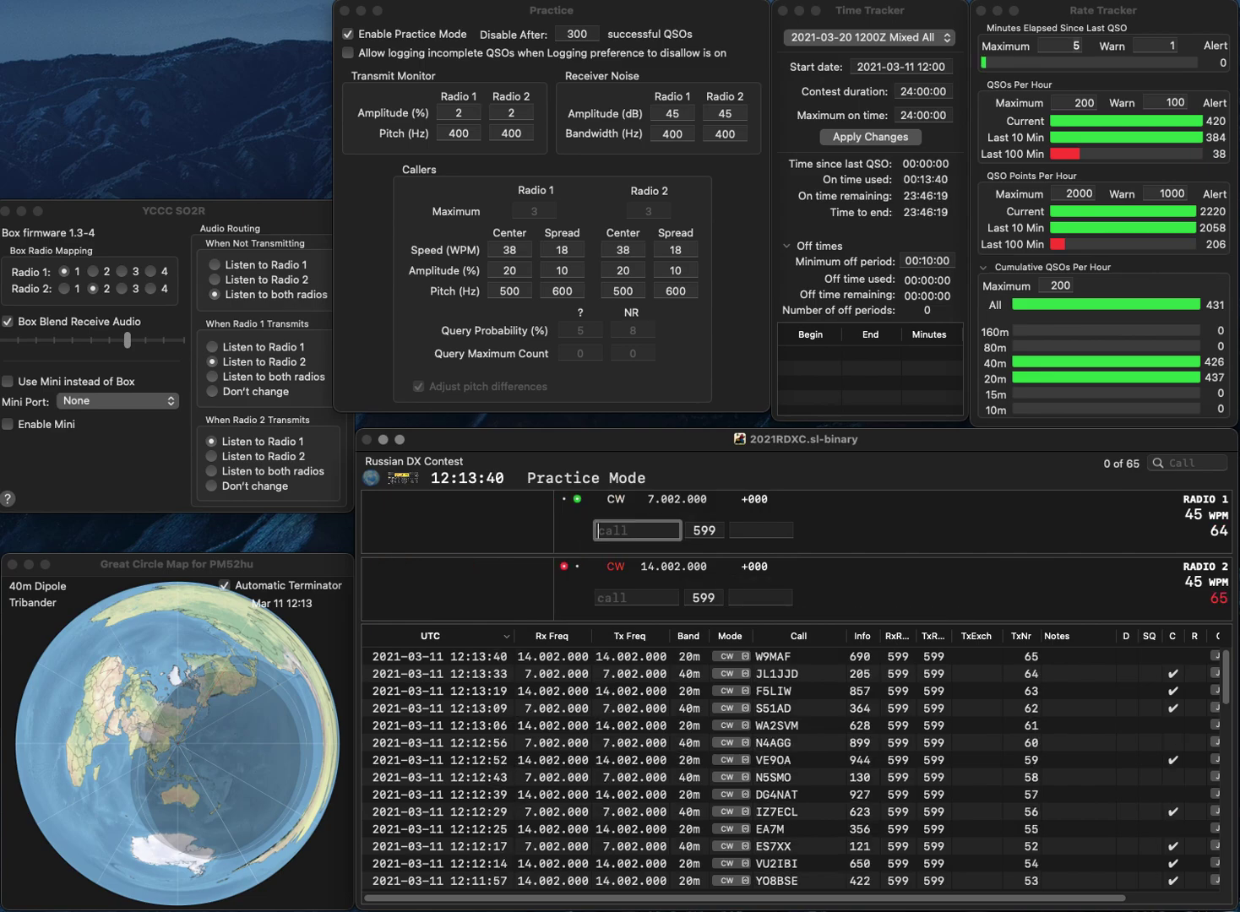
# Answer WD8JSC on Radio 1 and reply to the Radio 2 caller as 4Z4TK.
pyautogui.write('WD8')
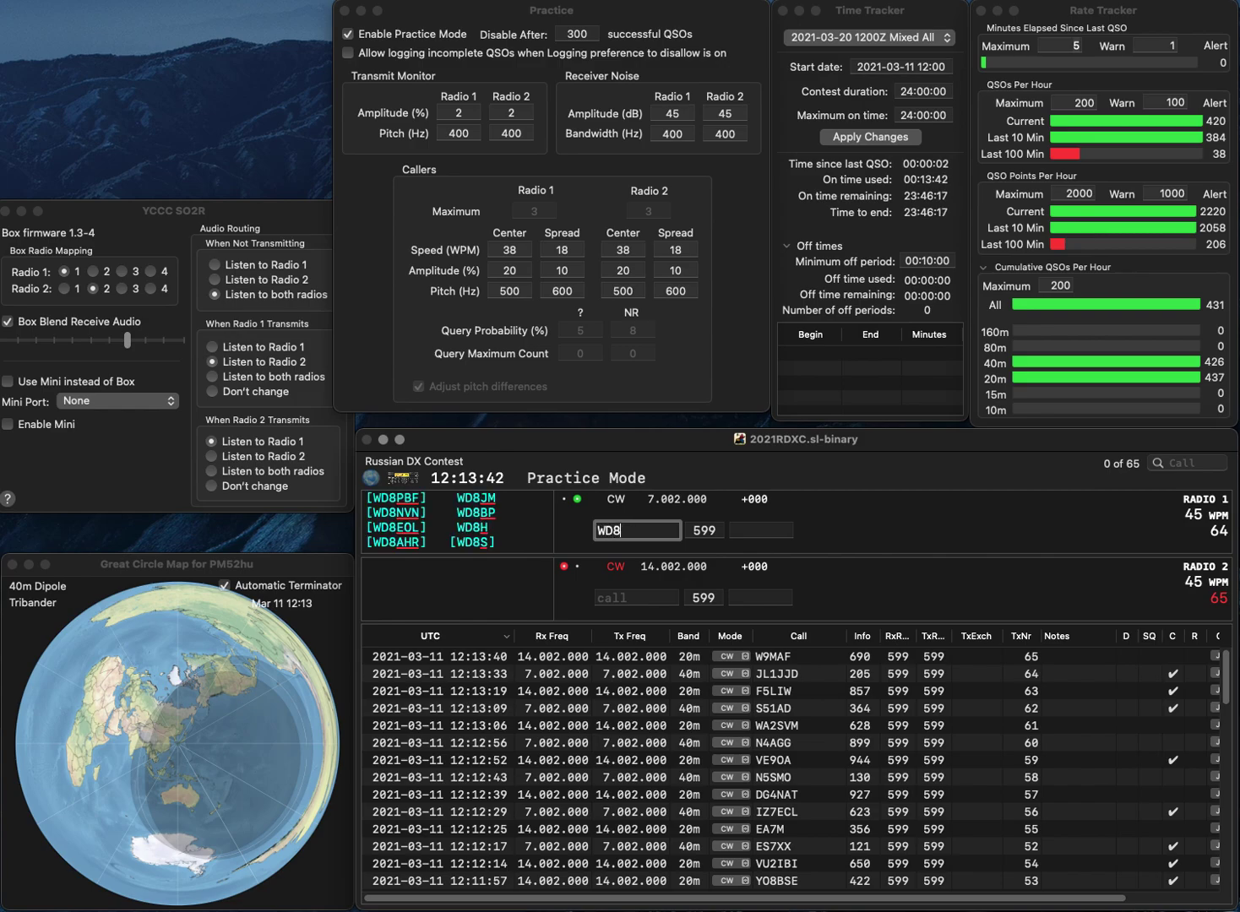
pyautogui.write('JSC')
pyautogui.press('Return')
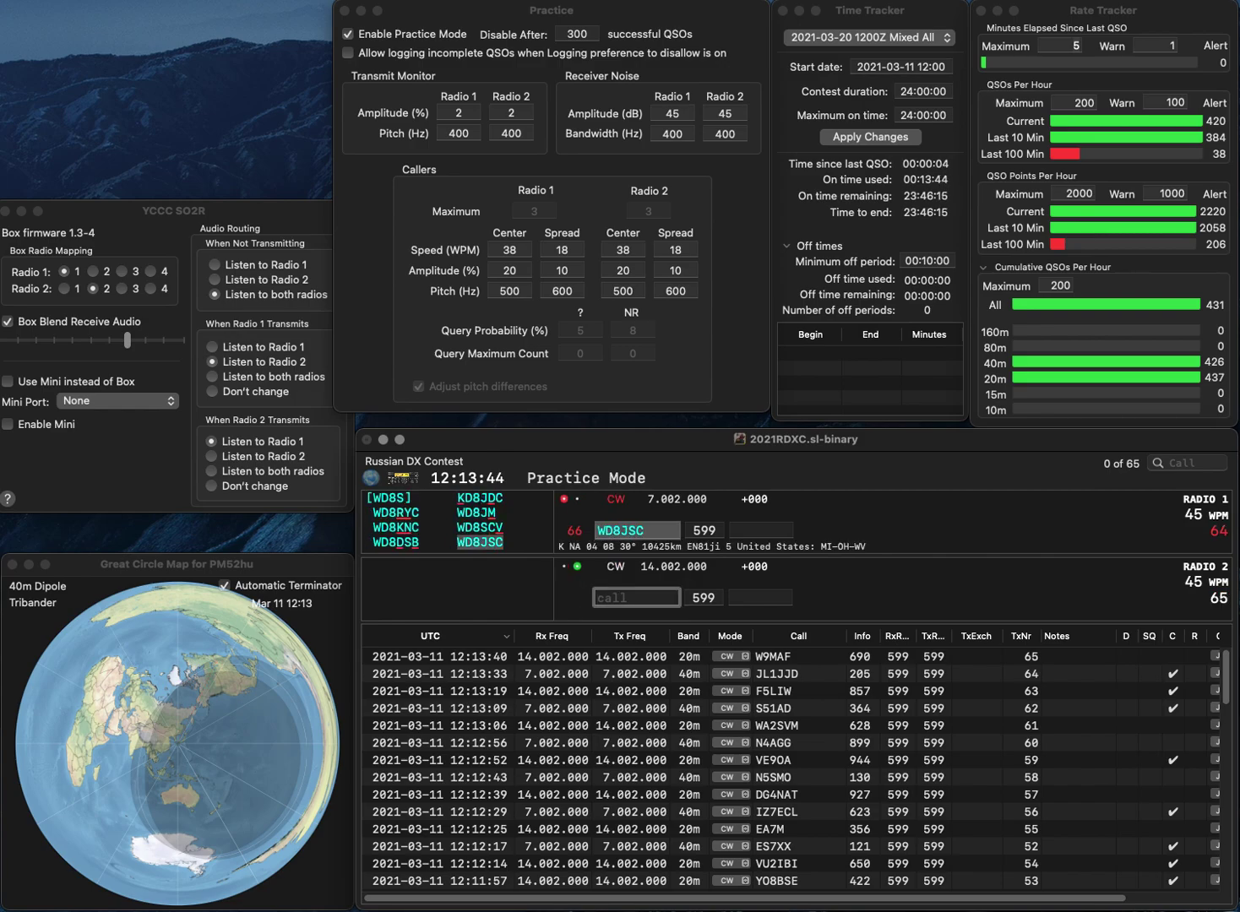
pyautogui.write('ZTK')
pyautogui.press('Left')
pyautogui.press('Left')
pyautogui.press('Left')
pyautogui.write('4Z4')
pyautogui.press('Return')
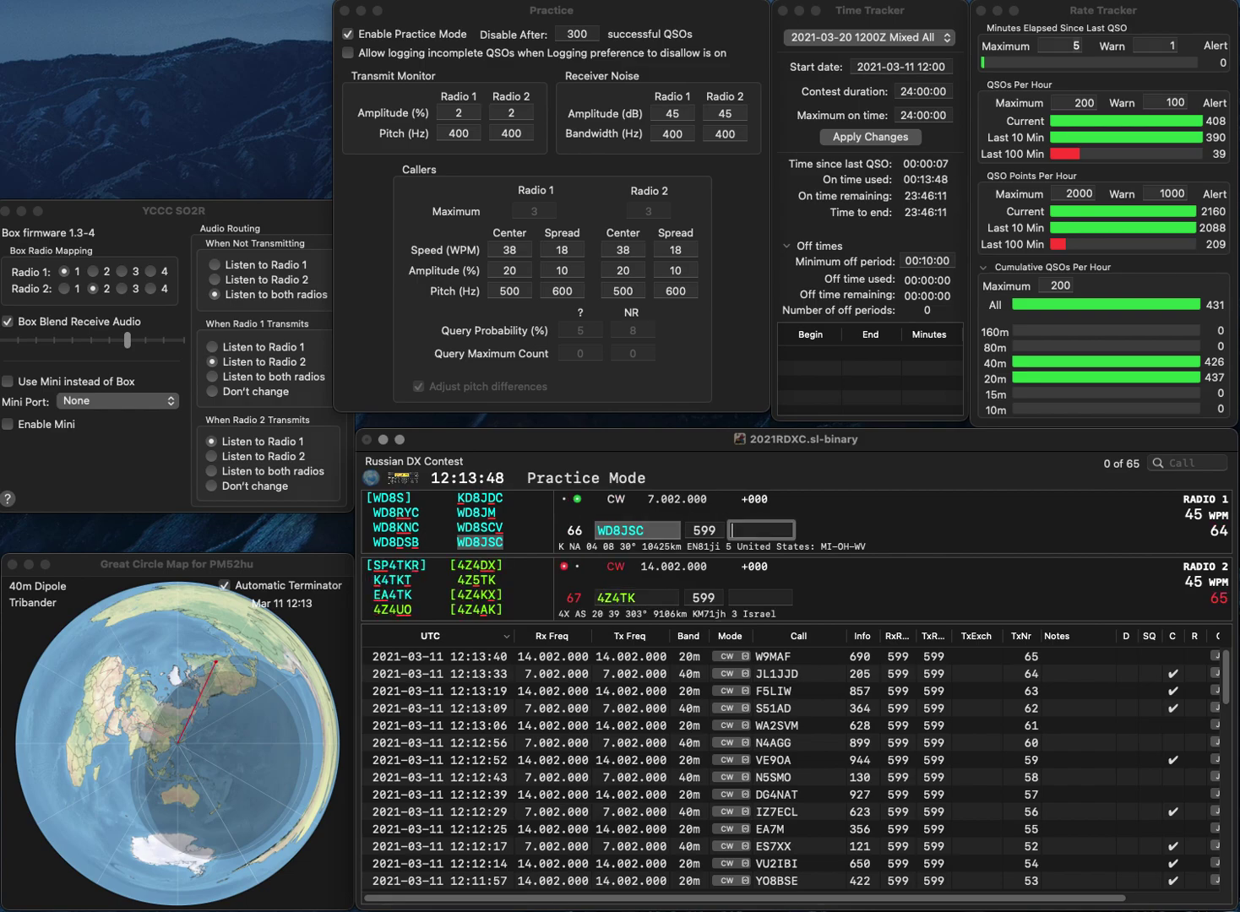
# Log WD8JSC with exchange 280 on Radio 1, and change the Radio 2 call to 4Z5TK and resend it.
pyautogui.write('280')
pyautogui.press('Return')
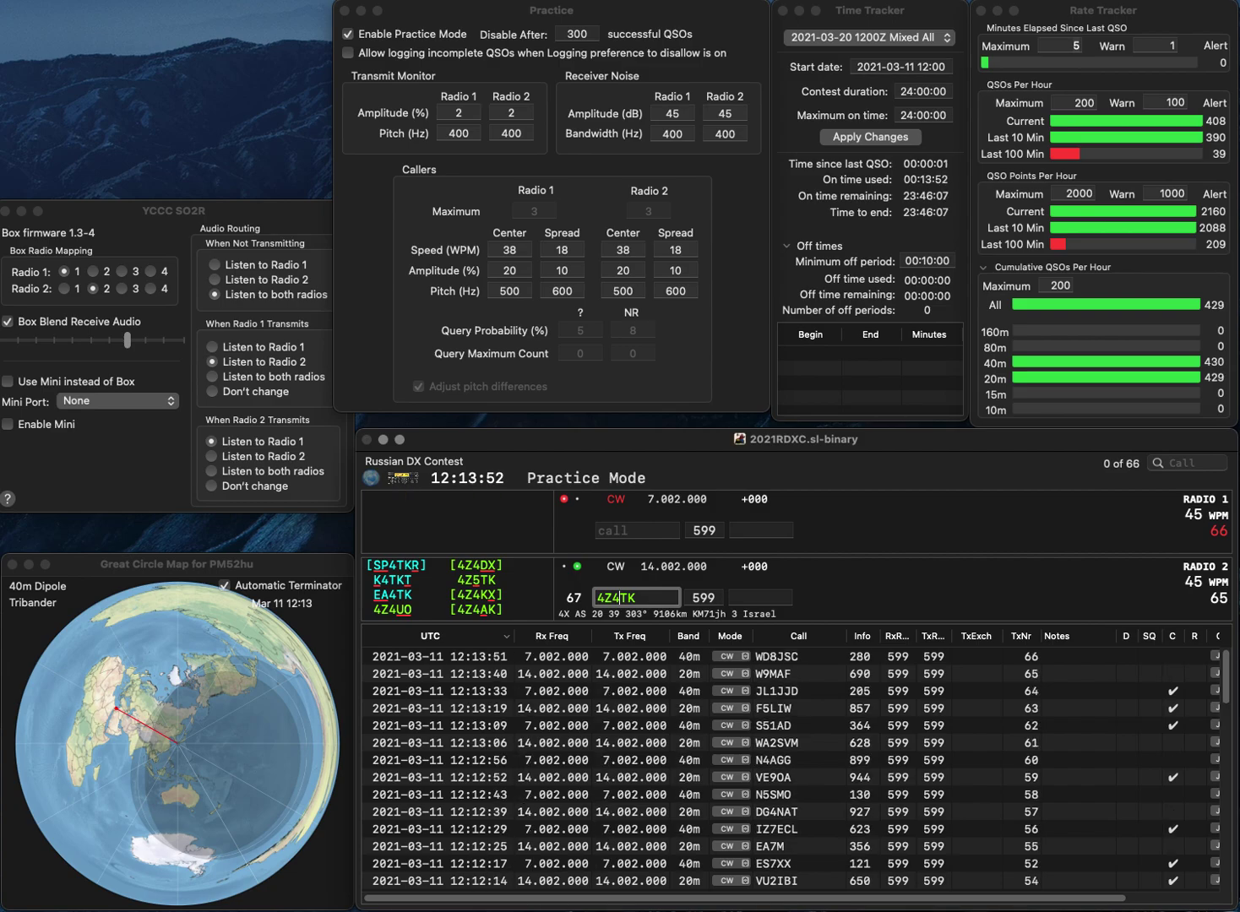
pyautogui.press('BackSpace')
pyautogui.write('5')
pyautogui.press('Return')
# Answer the caller NG2X on Radio 1.
pyautogui.write('N')
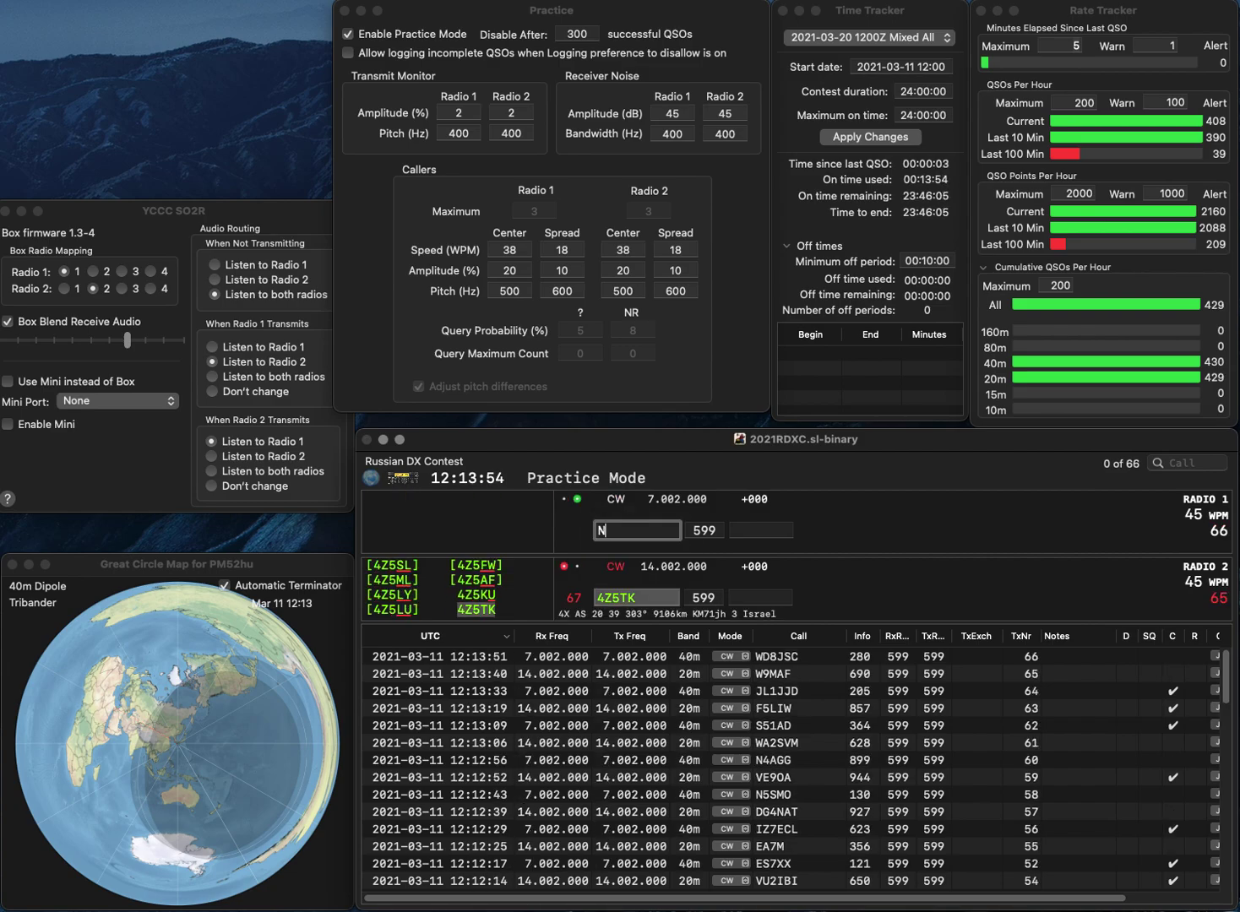
pyautogui.write('G2X')
pyautogui.press('Return')
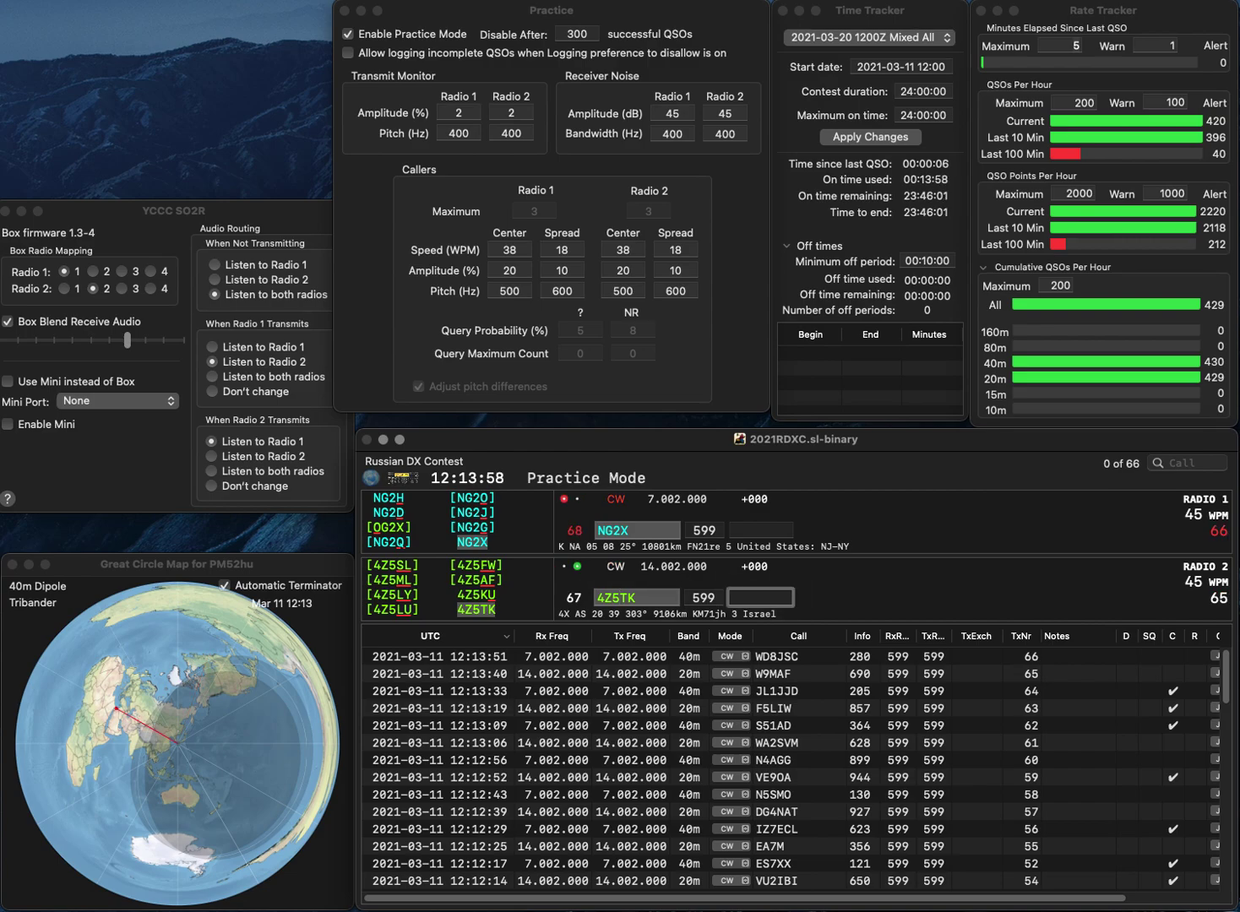
# Log 4Z5TK with exchange 97 on Radio 2 and NG2X with exchange 279 on Radio 1.
pyautogui.press('Return')
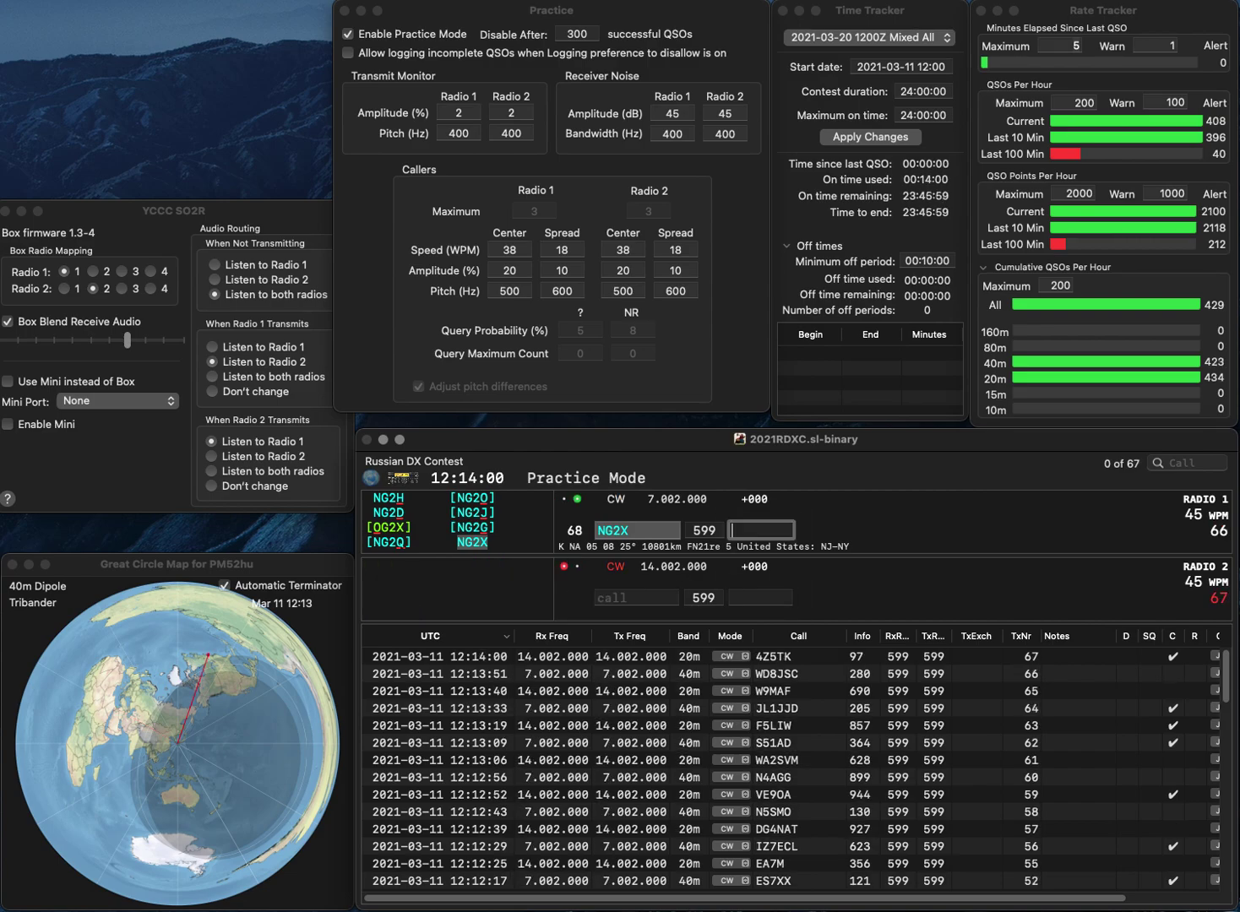
pyautogui.write('279')
pyautogui.press('Return')
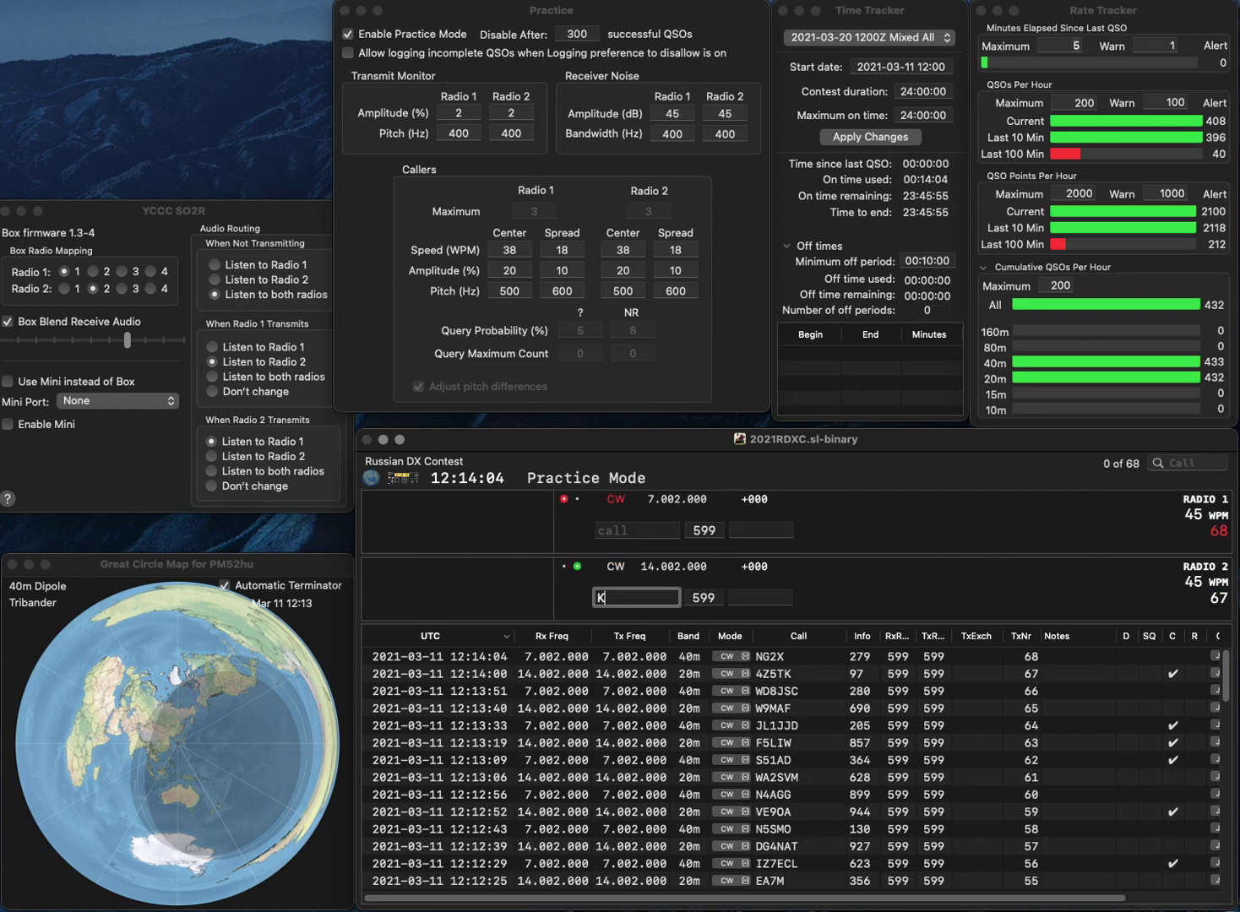
pyautogui.write('KCEK')
pyautogui.write('V')
pyautogui.press('Left')
pyautogui.press('Left')
pyautogui.press('Left')
pyautogui.press('Left')
pyautogui.press('BackSpace')
pyautogui.press('Right')
pyautogui.press('Right')
pyautogui.write('1')
pyautogui.press('Return')
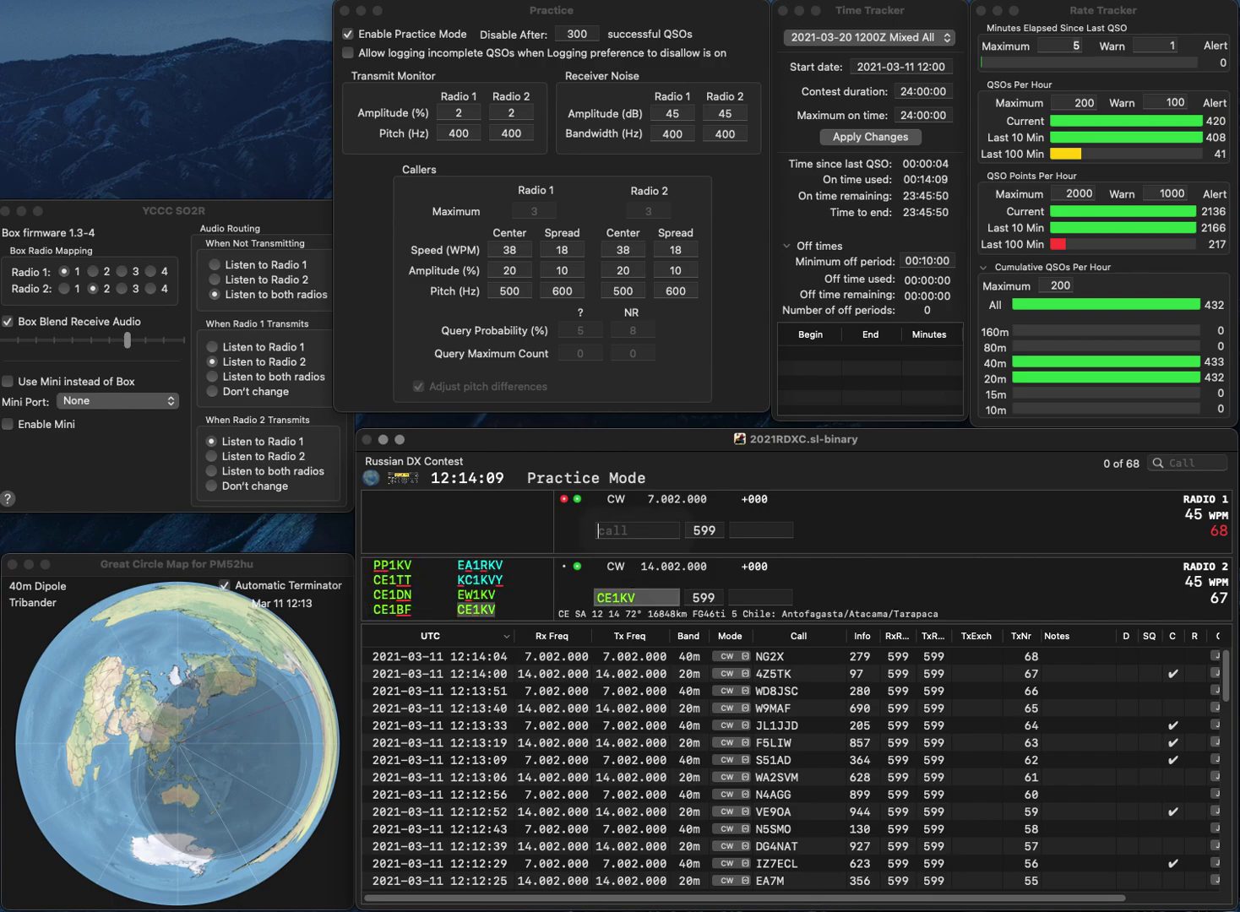
pyautogui.write('RR')
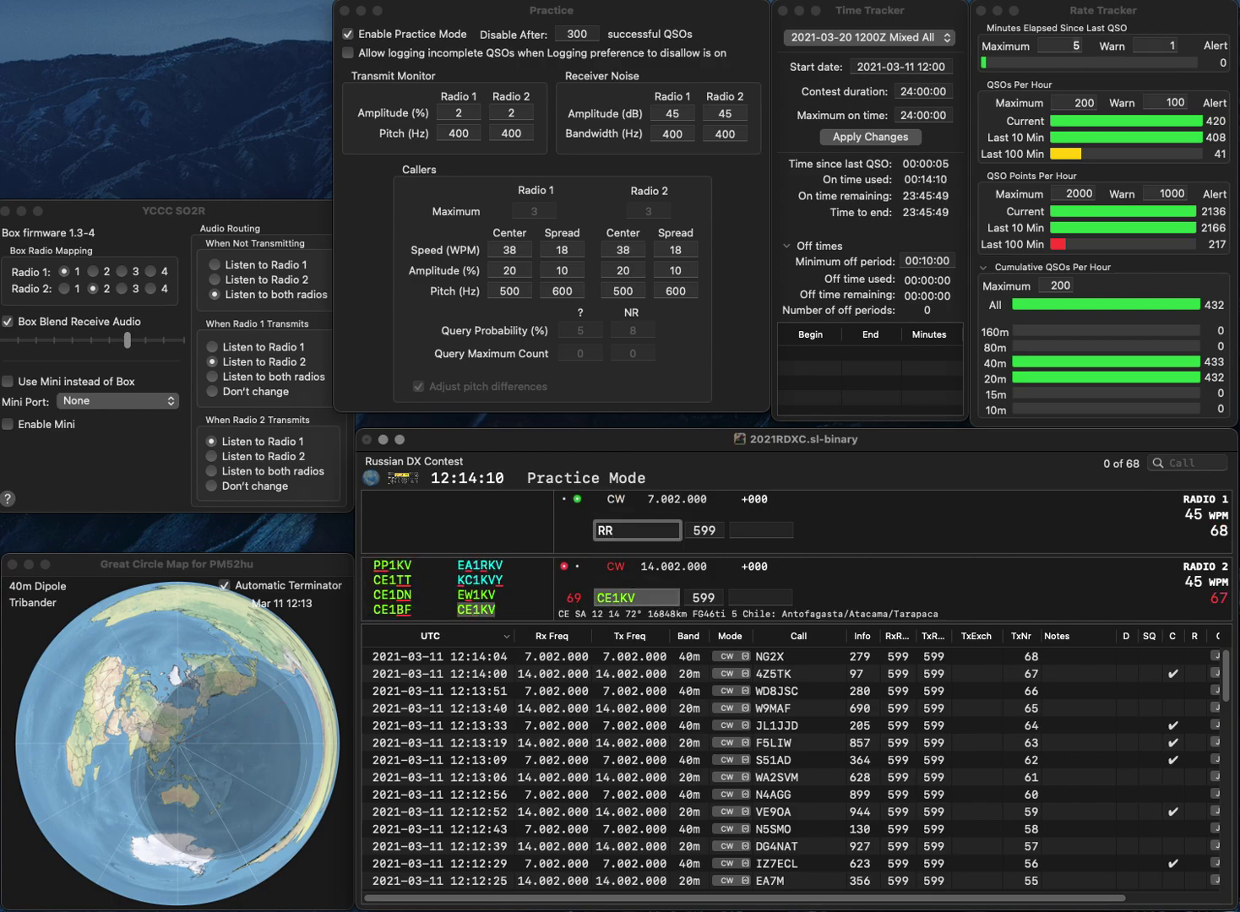
pyautogui.write('3DD')
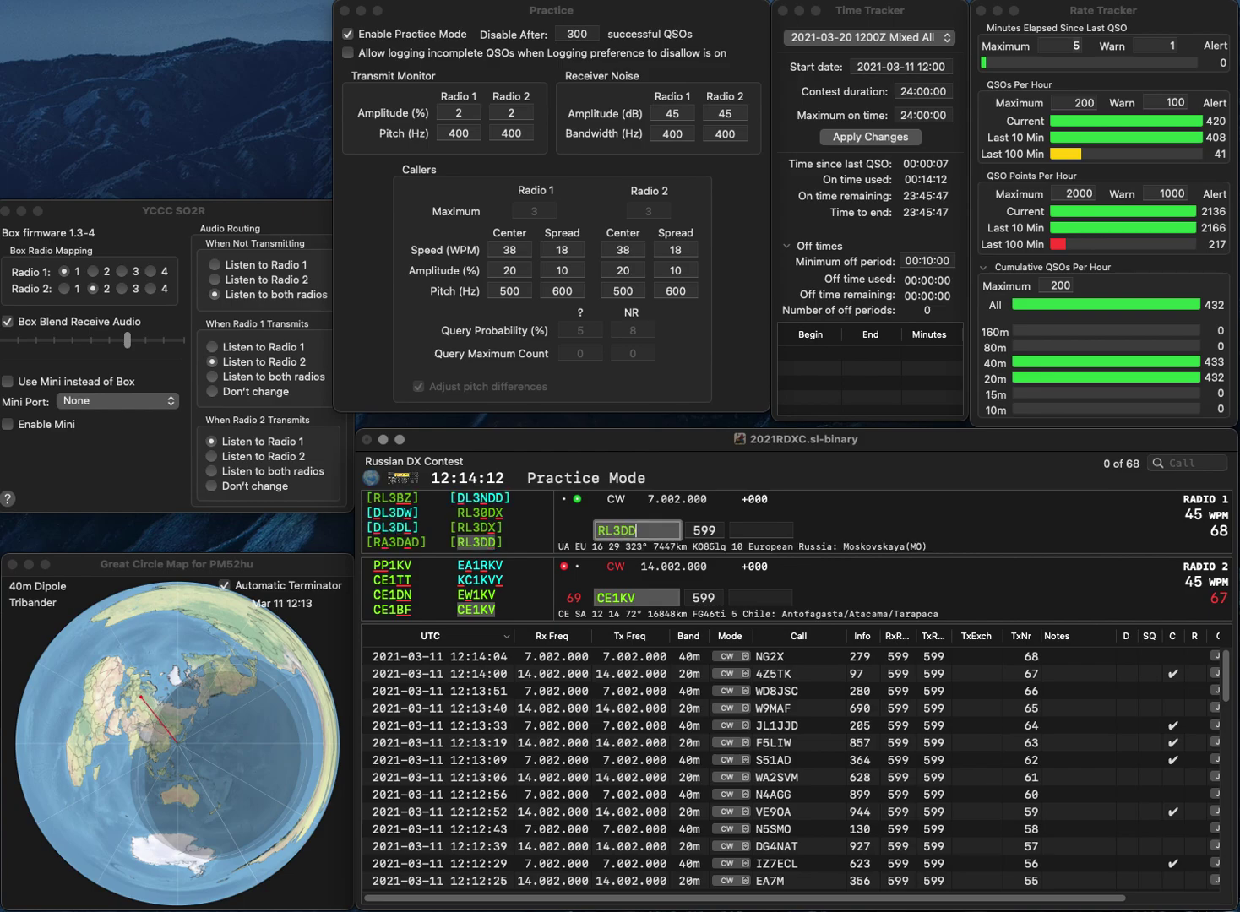
pyautogui.press('Return')
pyautogui.write('6')
pyautogui.press('Return')
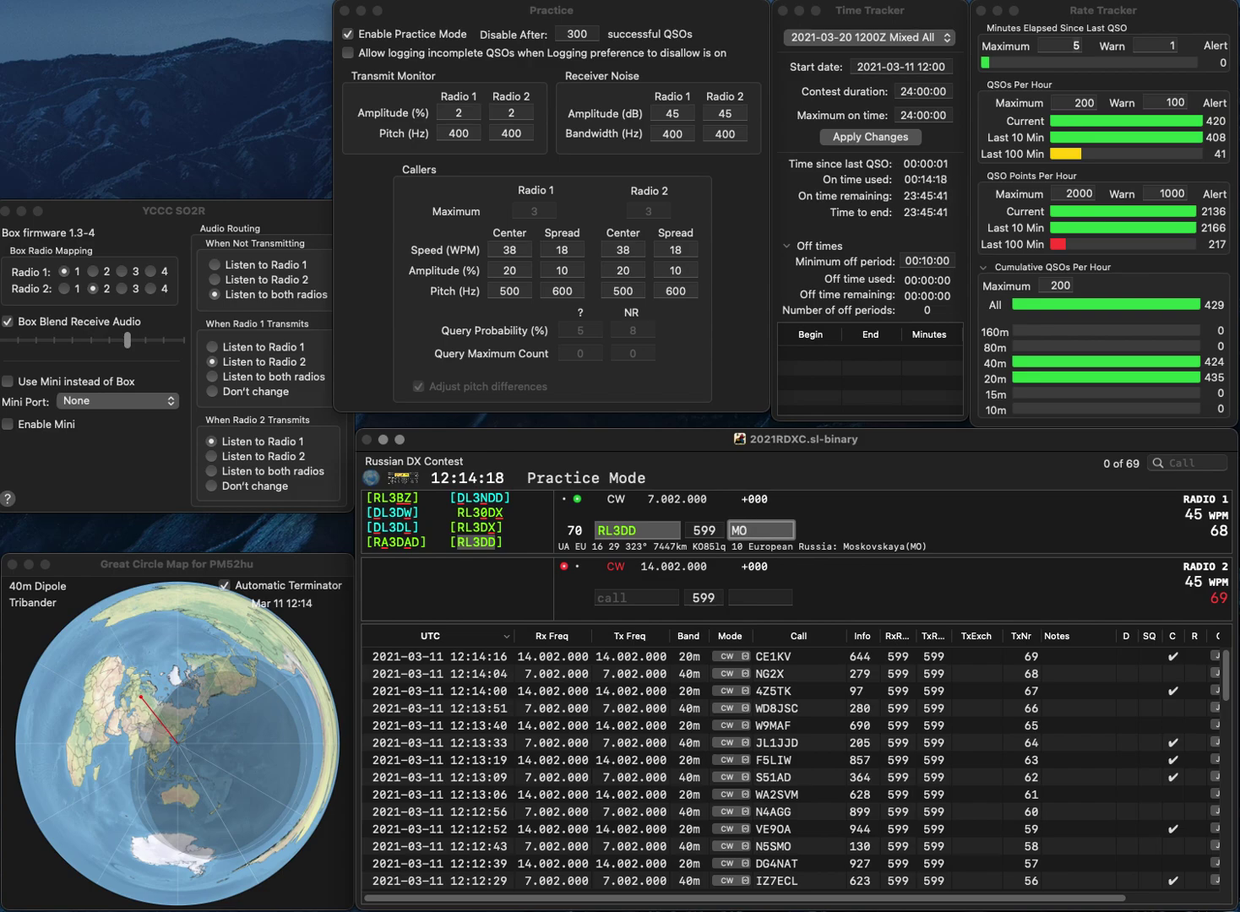
pyautogui.press('Return')
pyautogui.write('DK3')
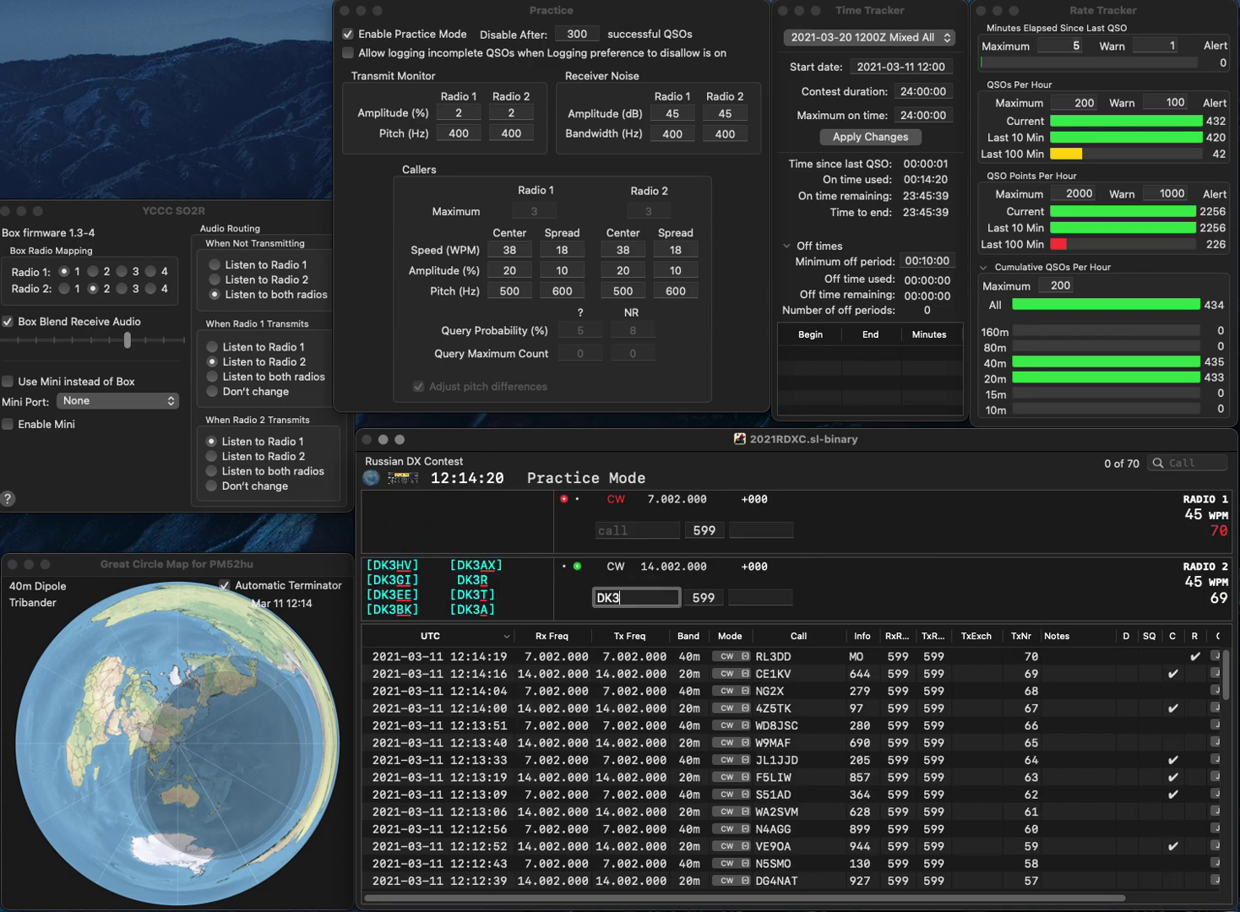
pyautogui.write('QQ')
pyautogui.press('Return')
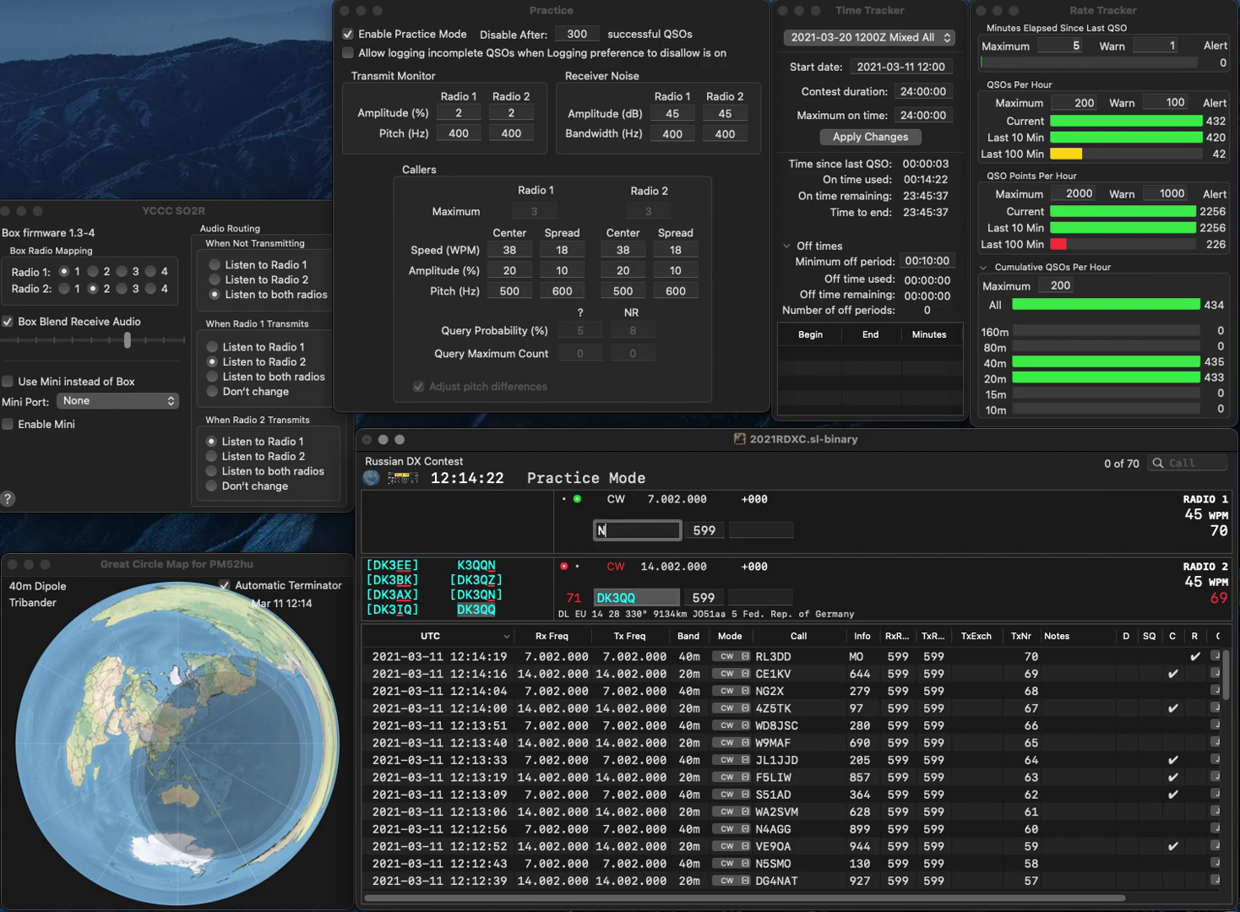
pyautogui.write('N2ENG')
pyautogui.press('Return')
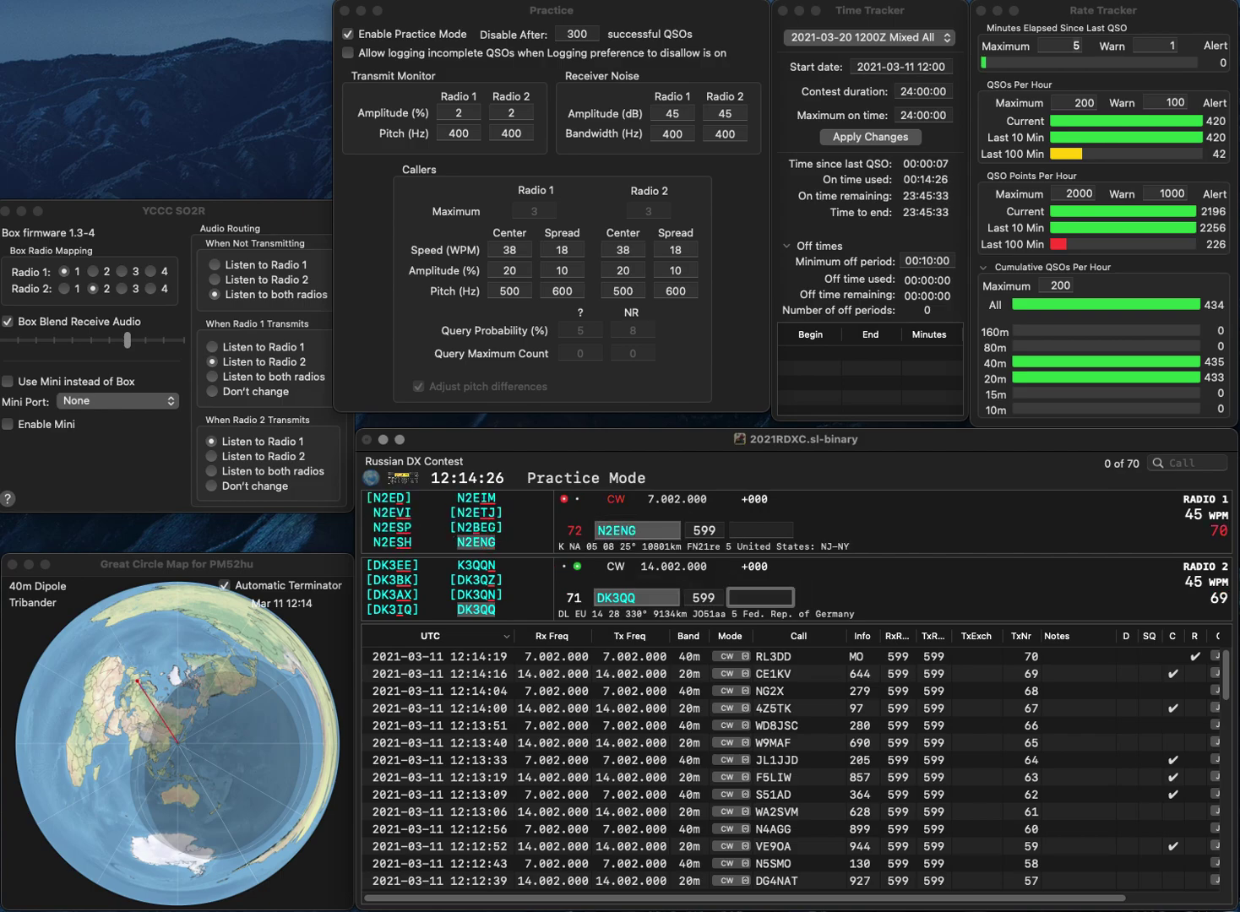
# Log DK3QQ with exchange 452 on Radio 2 and N2ENG with exchange 166 on Radio 1.
pyautogui.write('45')
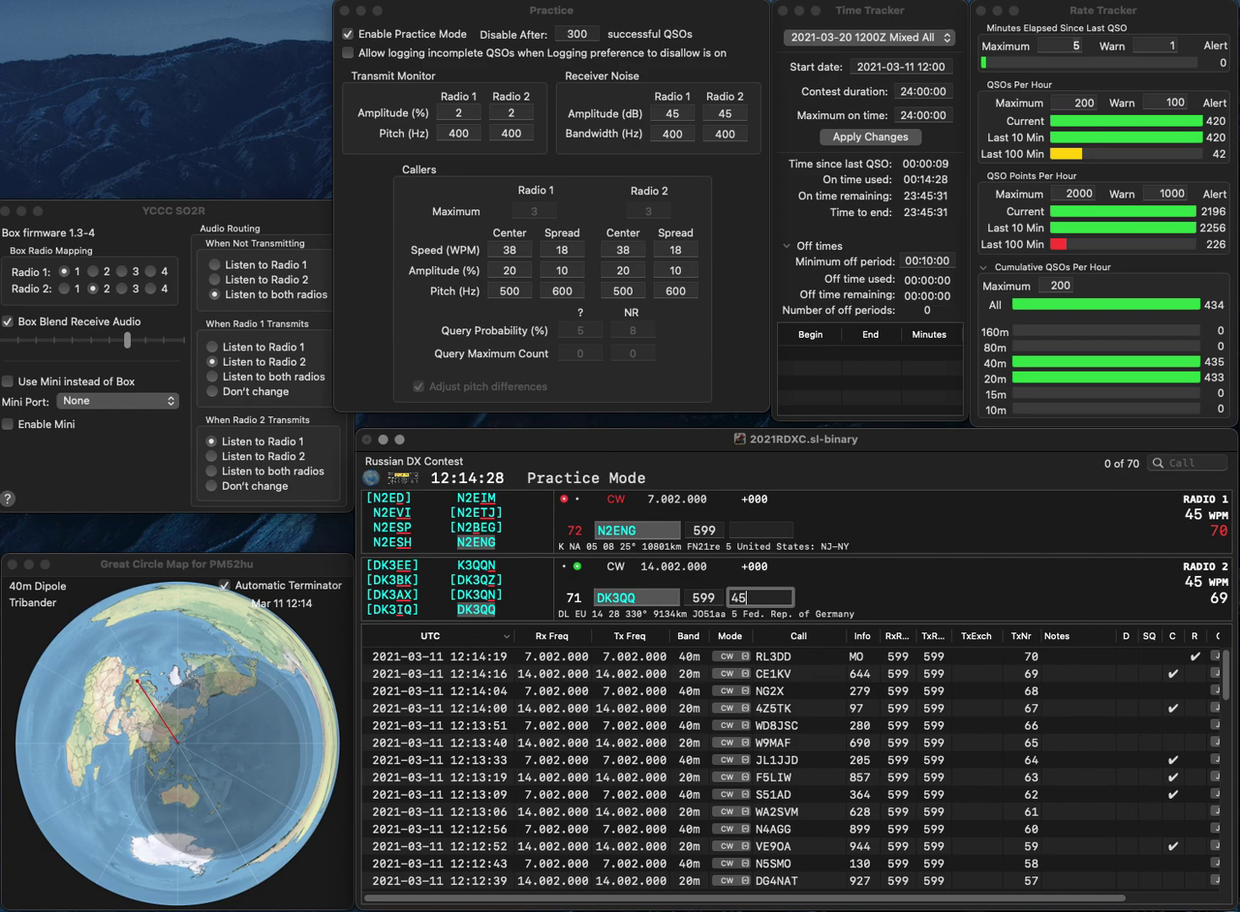
pyautogui.press('Return')
pyautogui.press('Up')
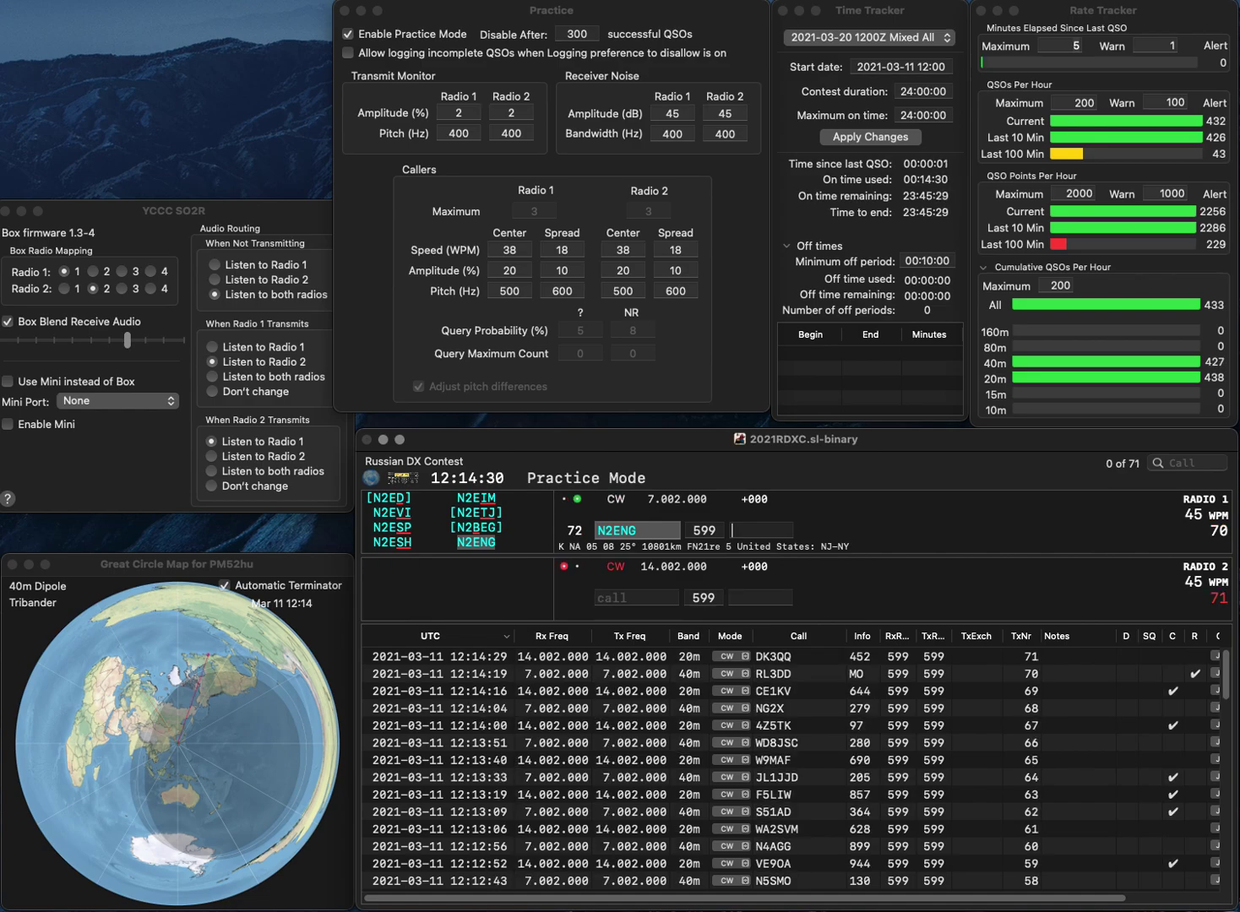
pyautogui.write('166')
pyautogui.press('Return')
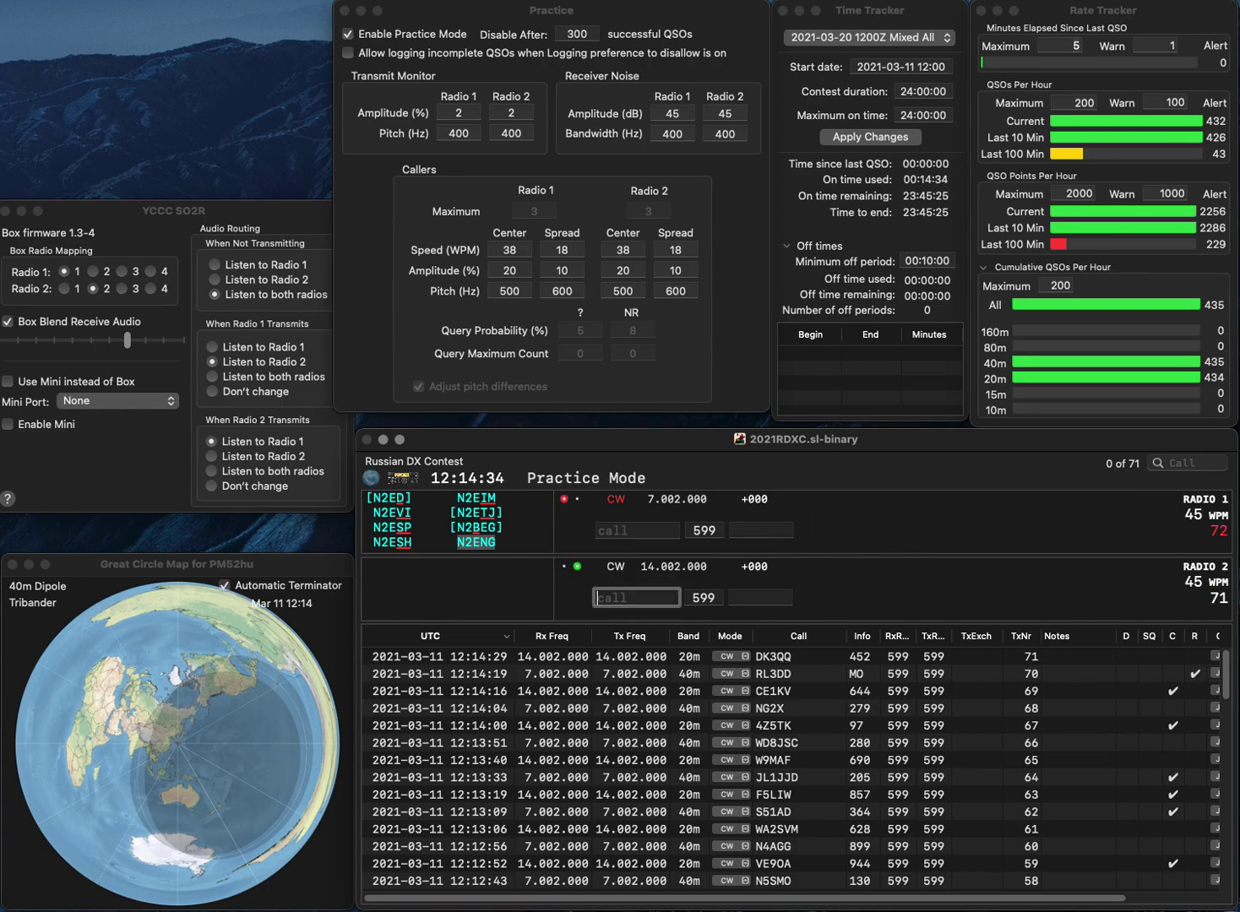
pyautogui.write('NA5N')
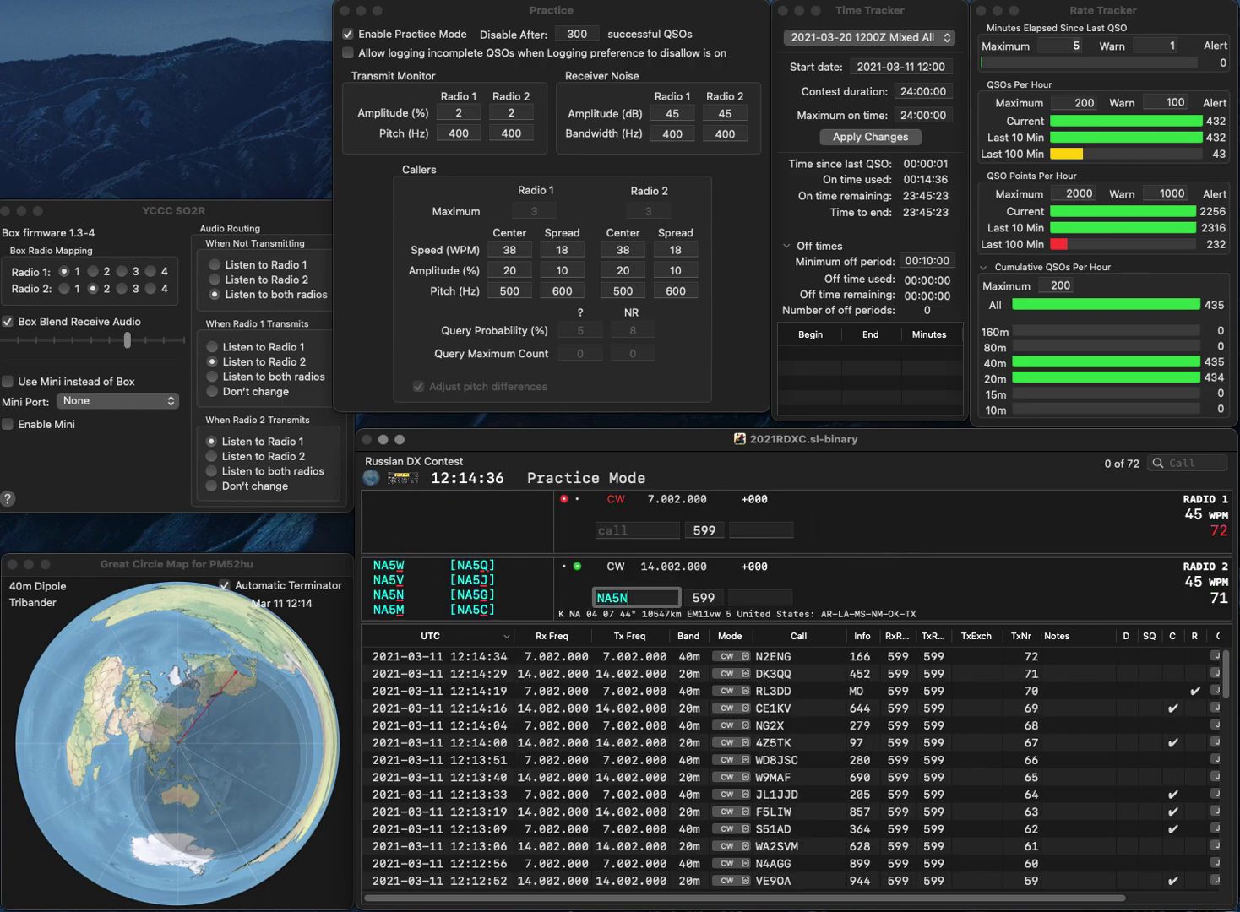
pyautogui.press('Return')
pyautogui.write('F7YED')
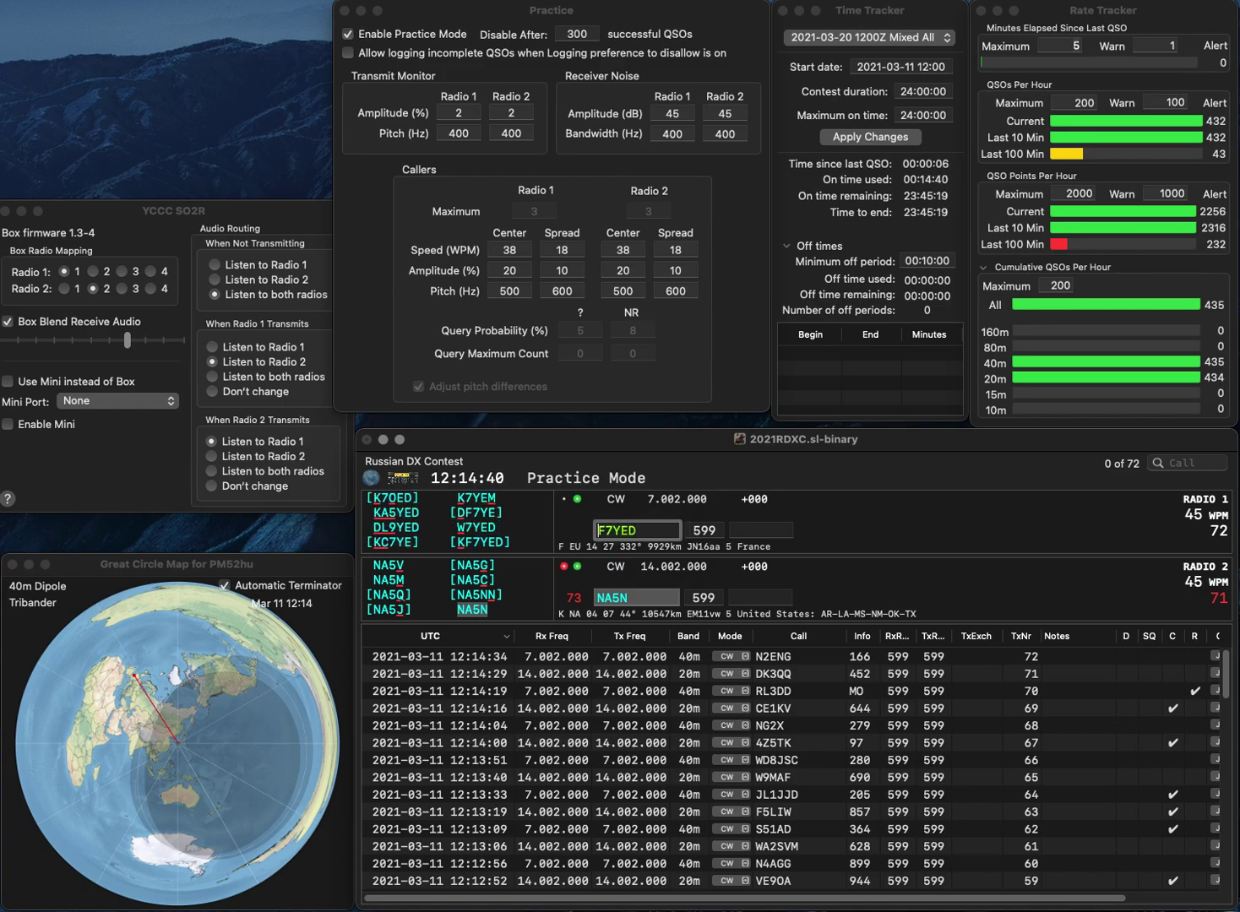
pyautogui.press('super+Left')
pyautogui.write('K')
pyautogui.press('Down')
pyautogui.press('Return')
pyautogui.press('Up')
pyautogui.press('Return')
pyautogui.press('Down')
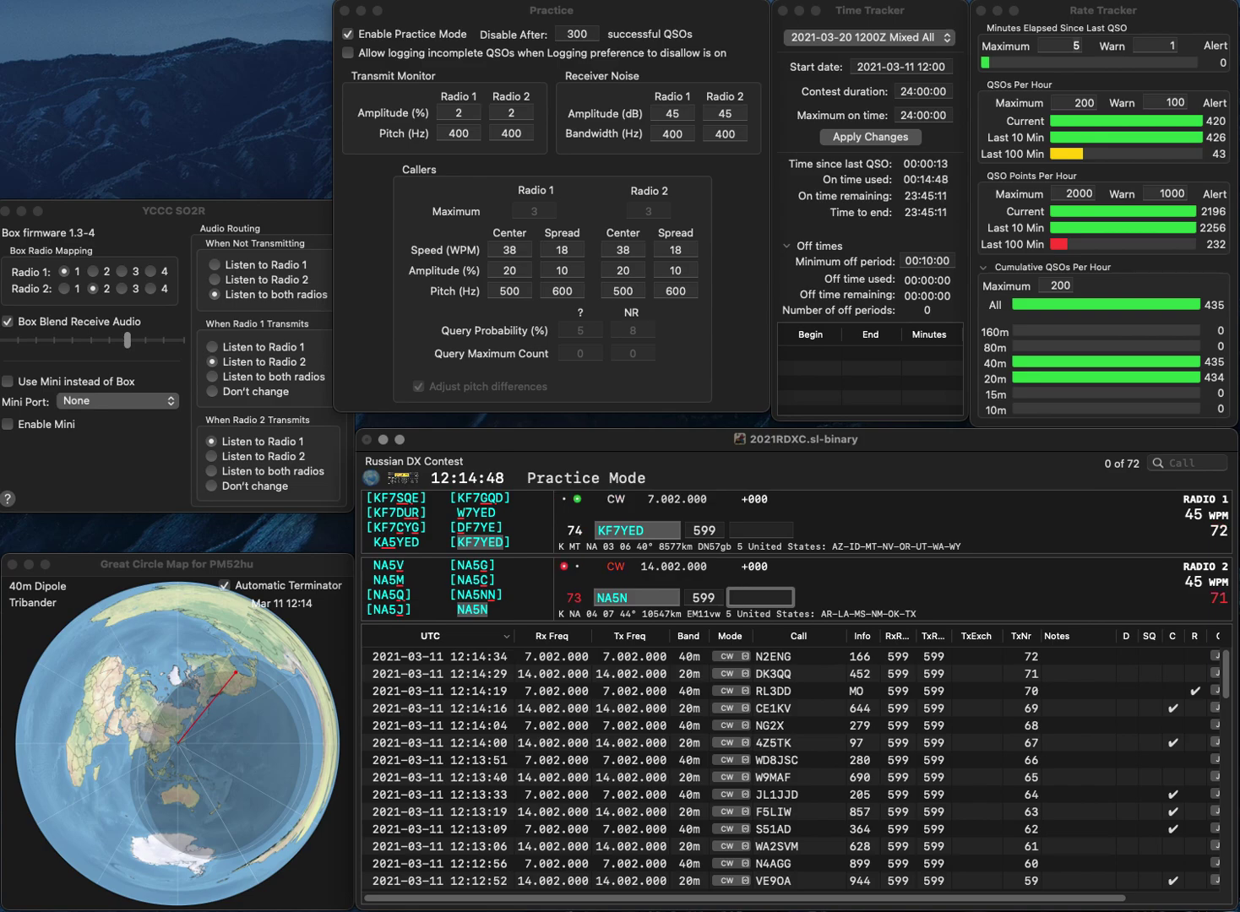
# Log NA5N with exchange 729 on Radio 2 and KF7YED with exchange 930 on Radio 1.
pyautogui.write('72')
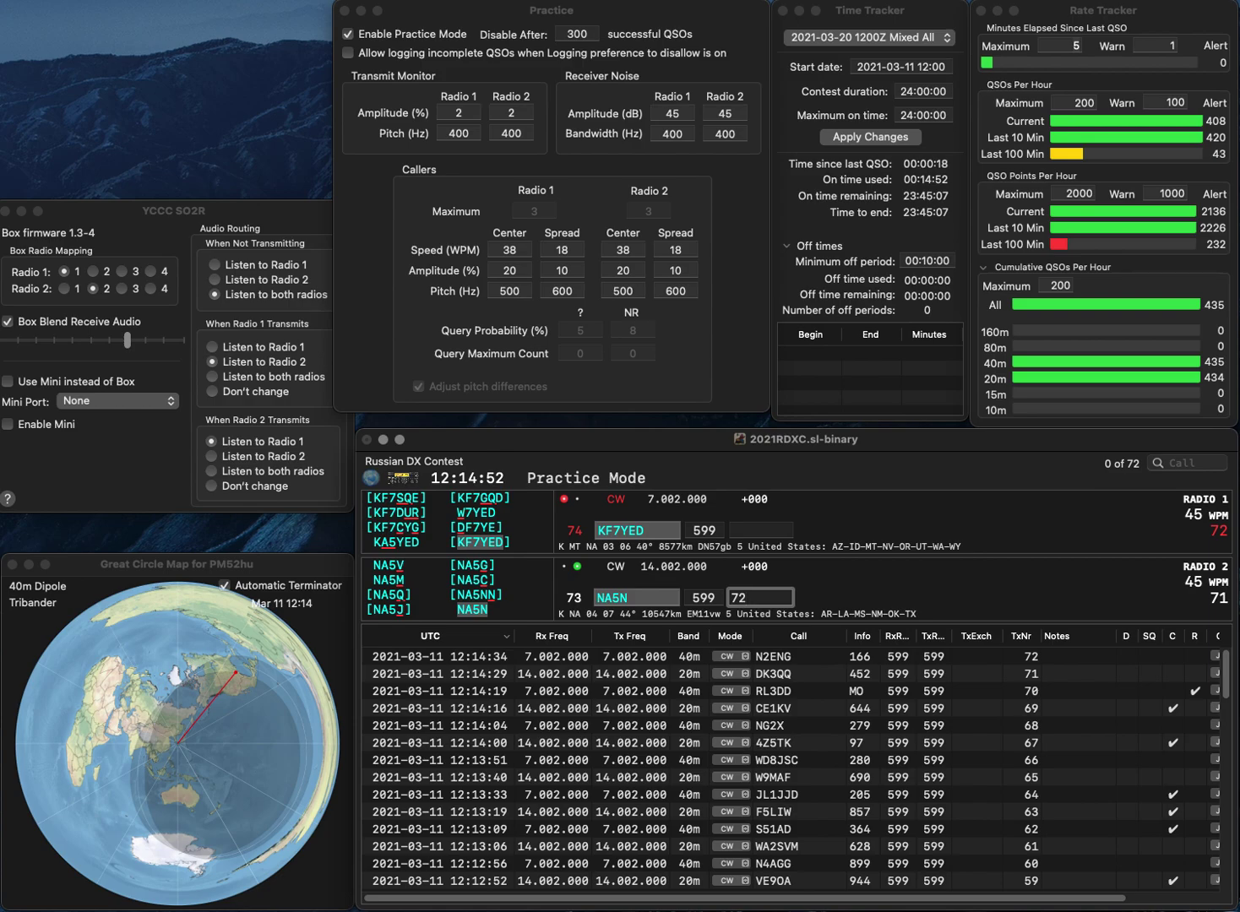
pyautogui.write('9')
pyautogui.press('Return')
pyautogui.press('Return')
pyautogui.write('8')
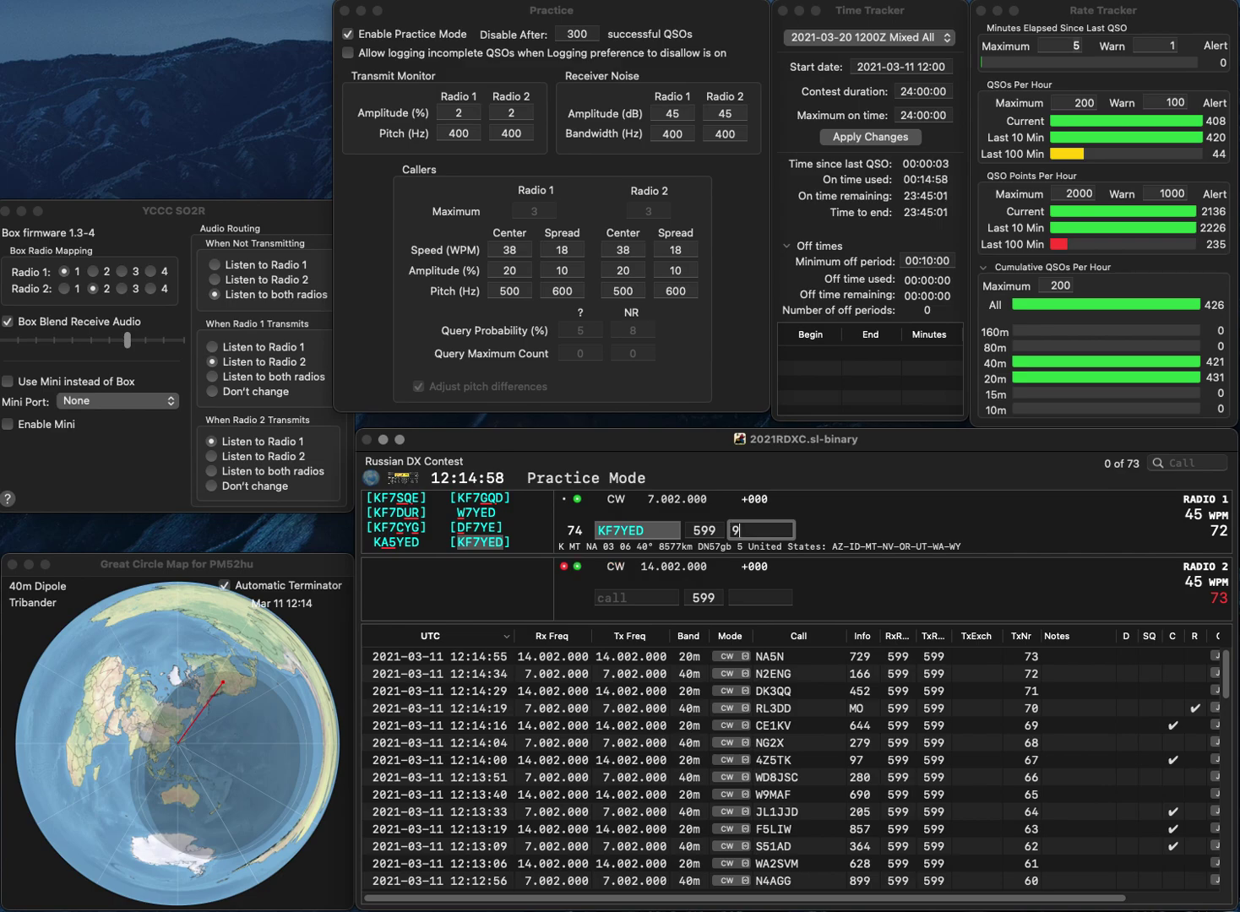
pyautogui.press('Return')
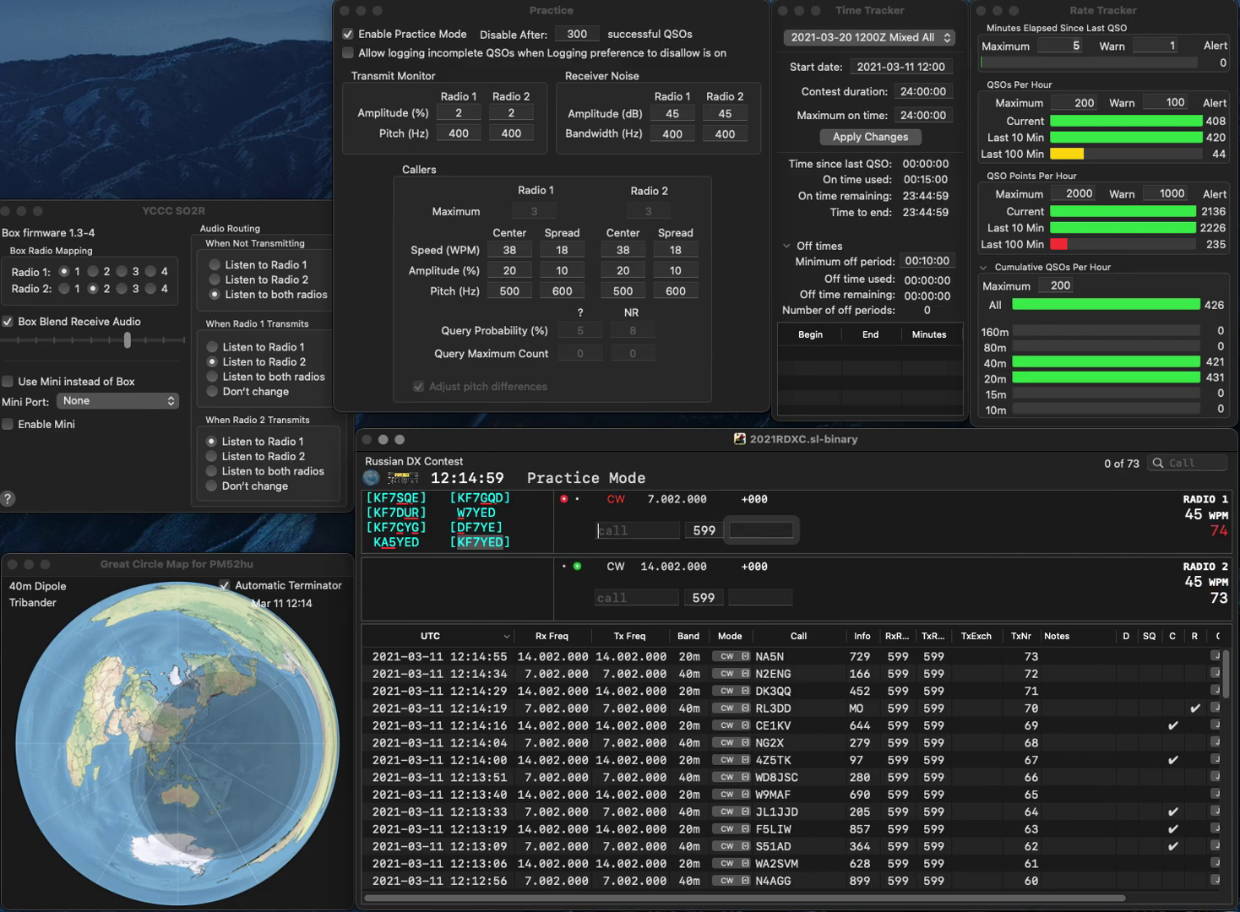
# Answer W0TT on Radio 2 and AA9RK on Radio 1.
pyautogui.write('TT')
pyautogui.write('W')
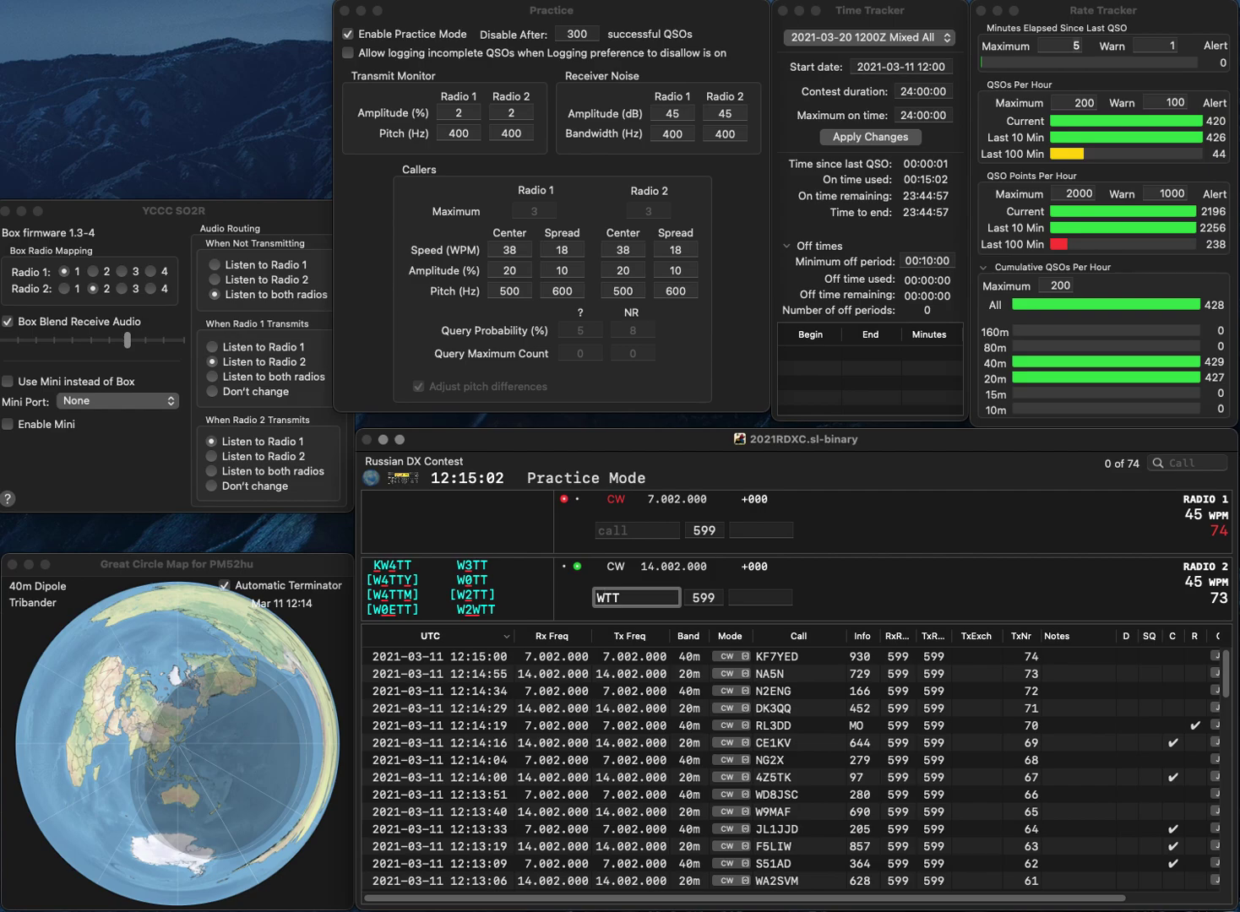
pyautogui.write('0')
pyautogui.press('Return')
pyautogui.write('AA')
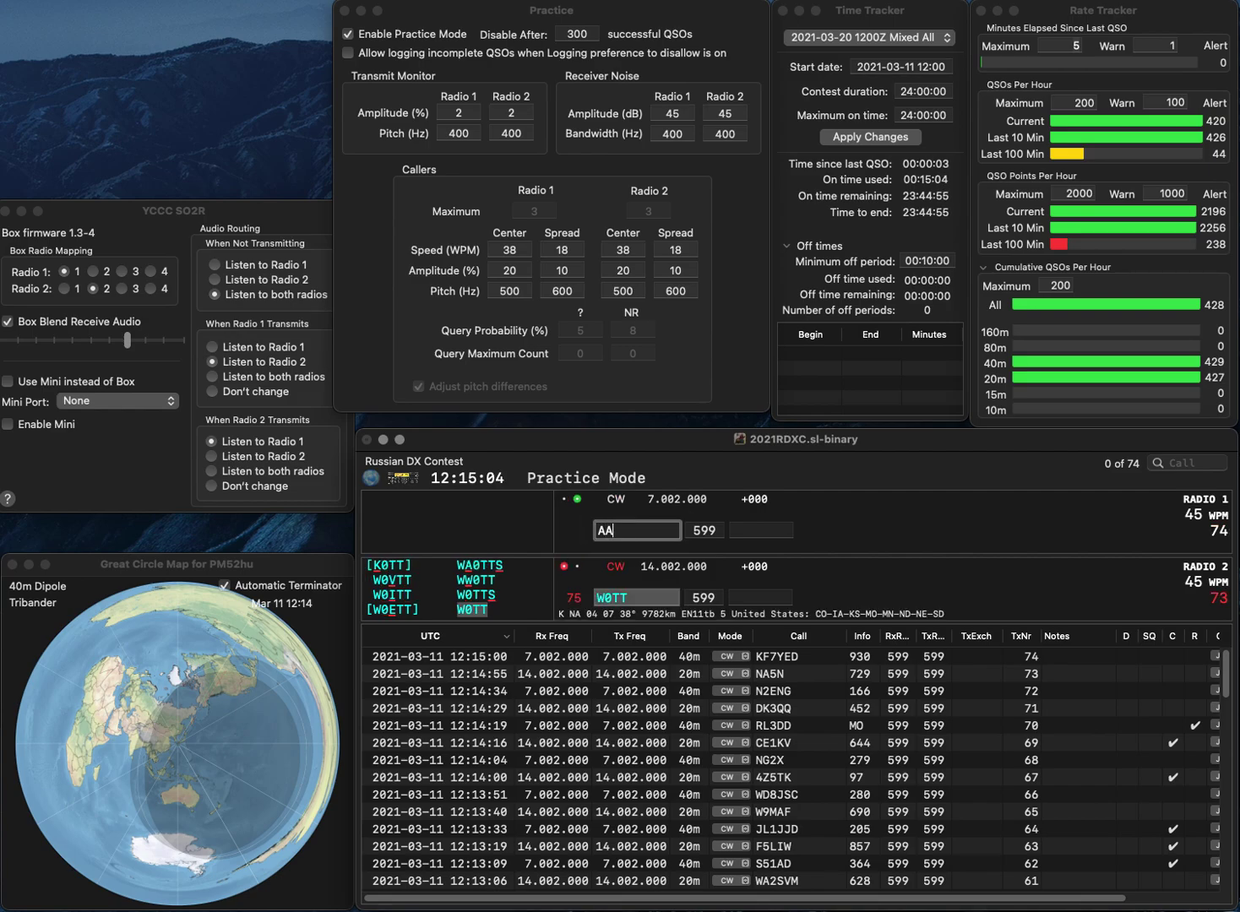
pyautogui.write('9RK')
pyautogui.press('Return')
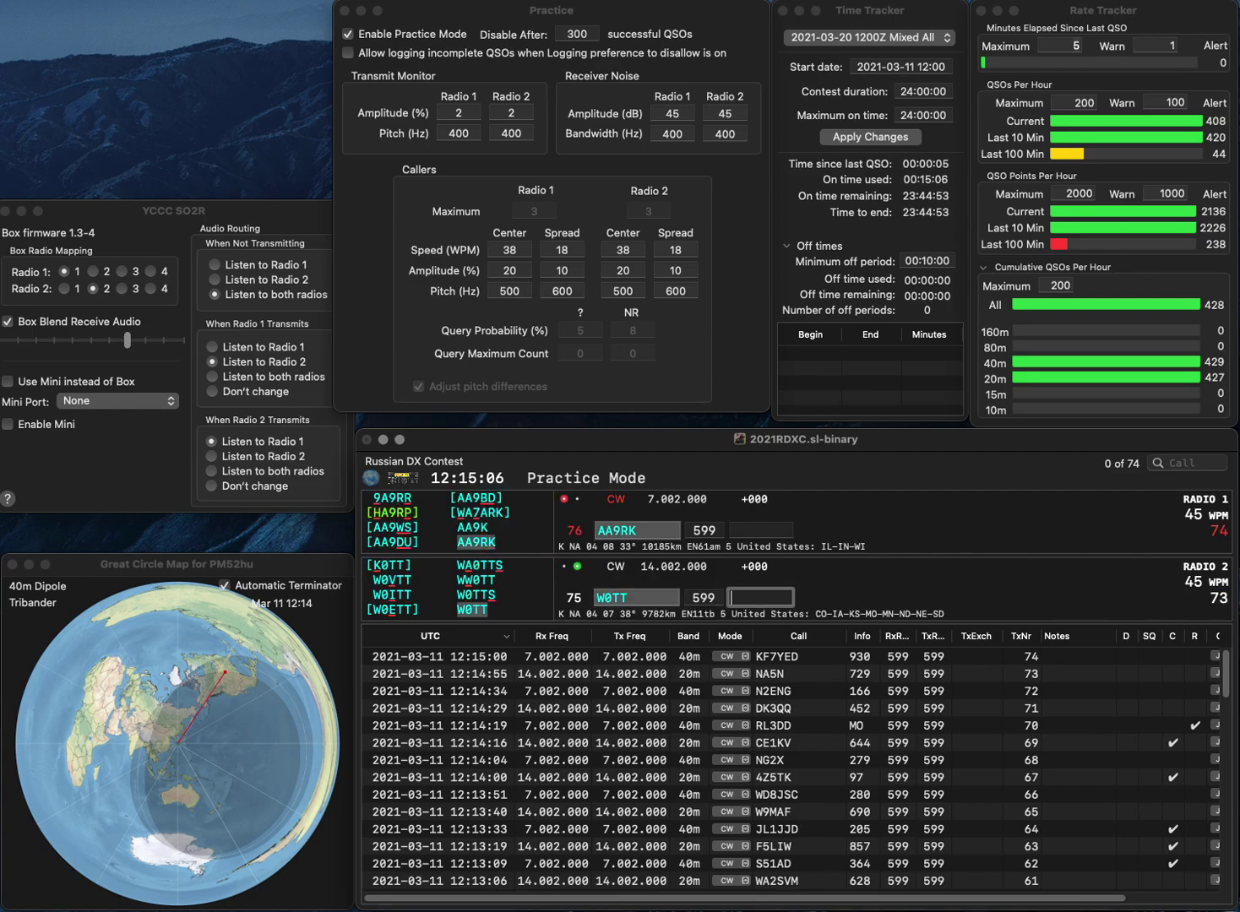
pyautogui.write('243')
pyautogui.press('Return')
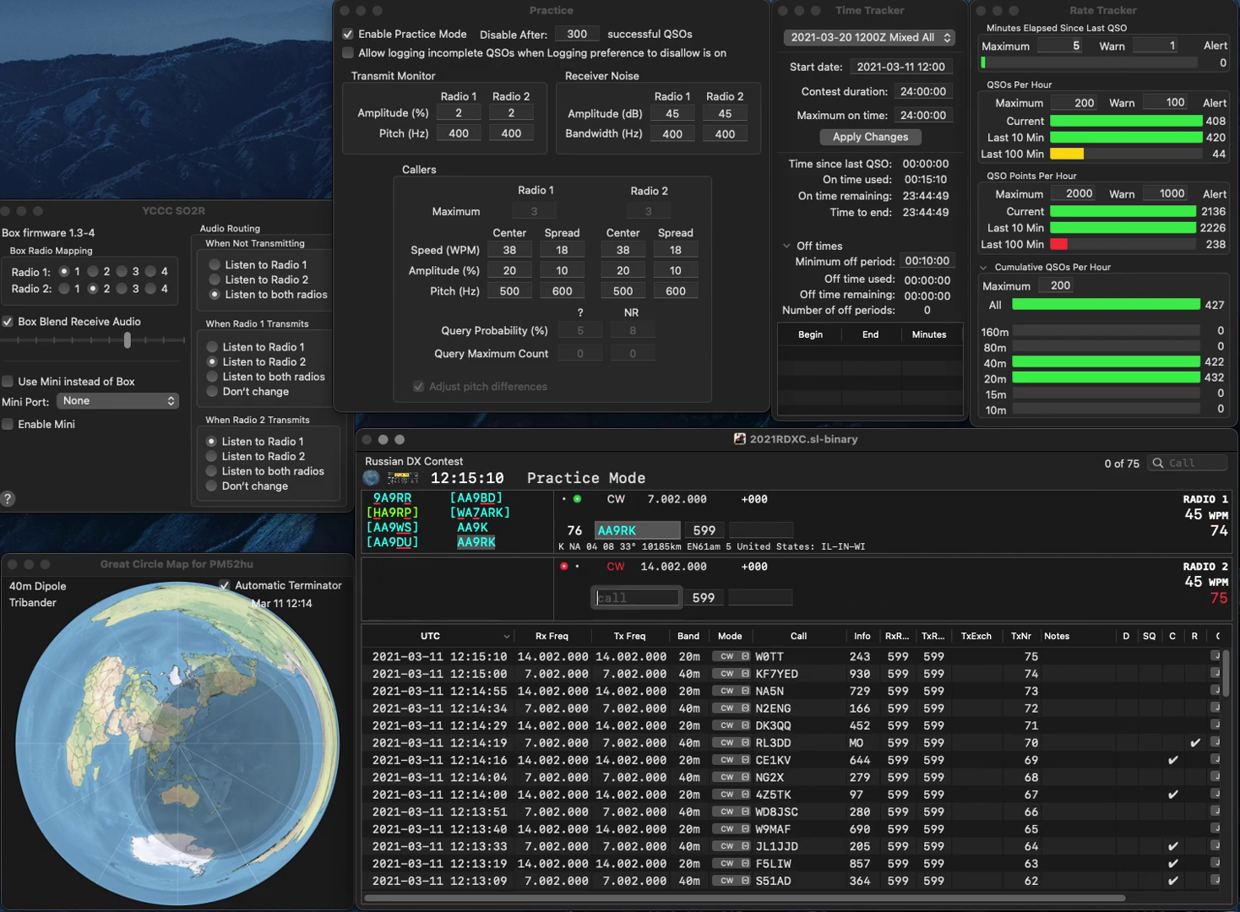
pyautogui.write('332')
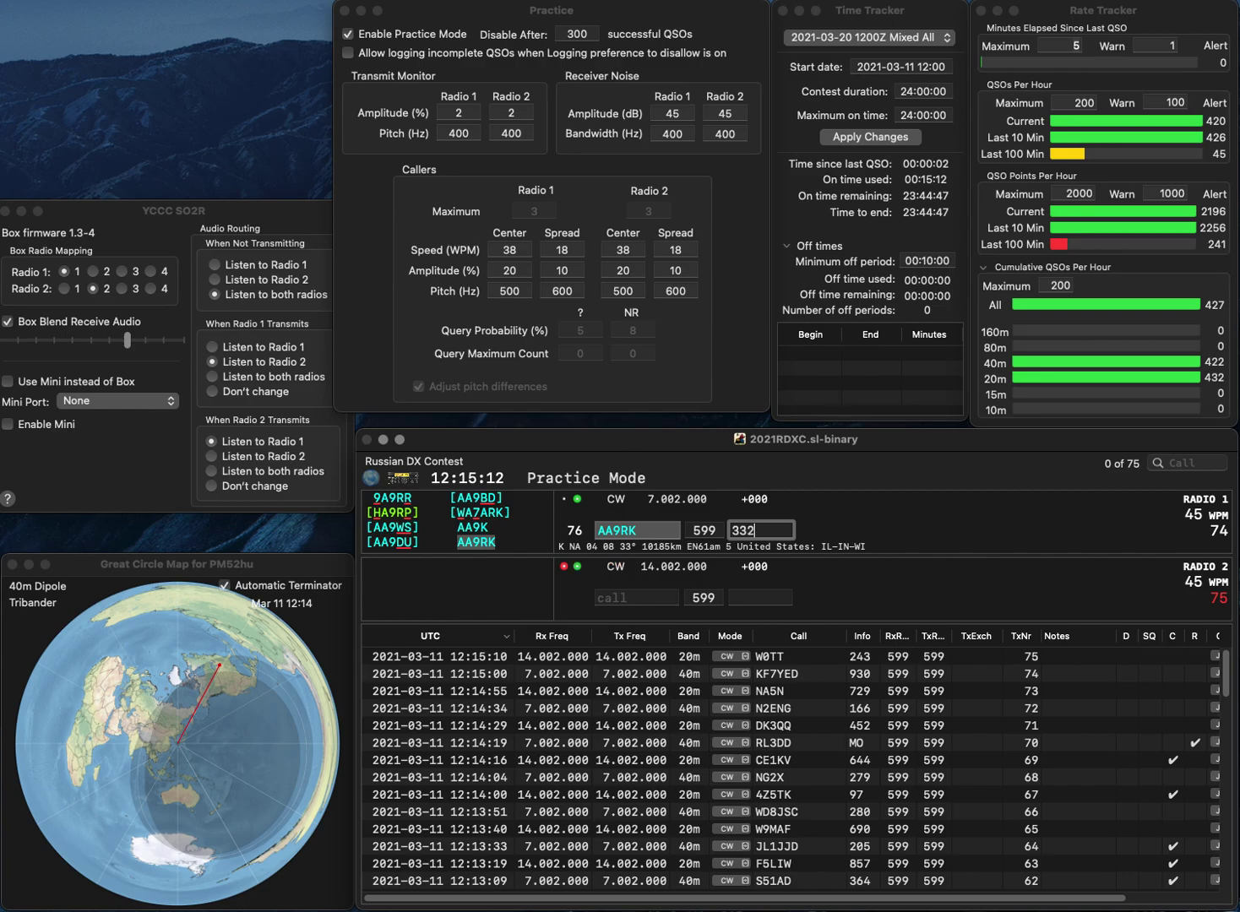
pyautogui.press('Return')
pyautogui.write('KD0')
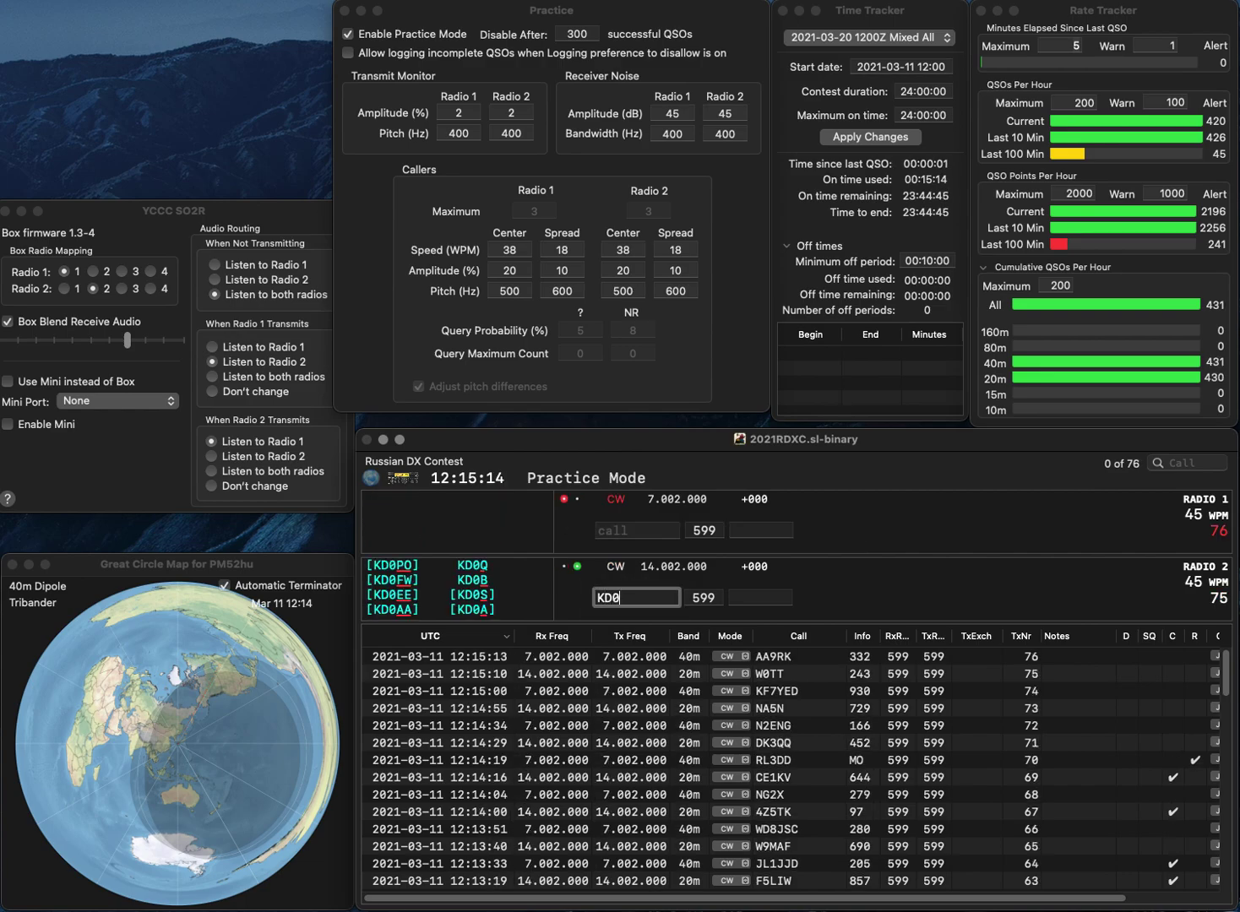
pyautogui.write('OEC')
pyautogui.press('Return')
pyautogui.write('R')
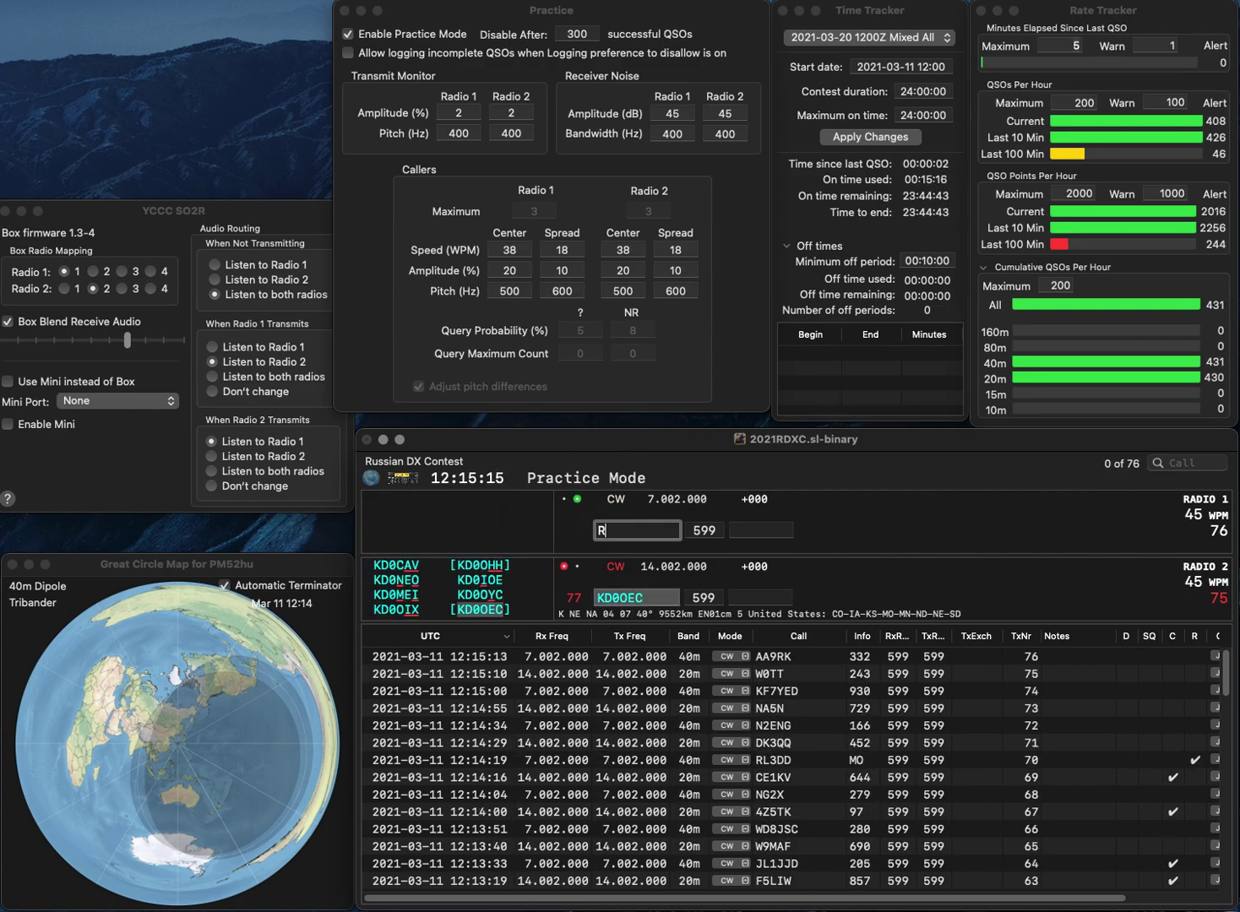
pyautogui.write('2AHS')
pyautogui.press('Return')
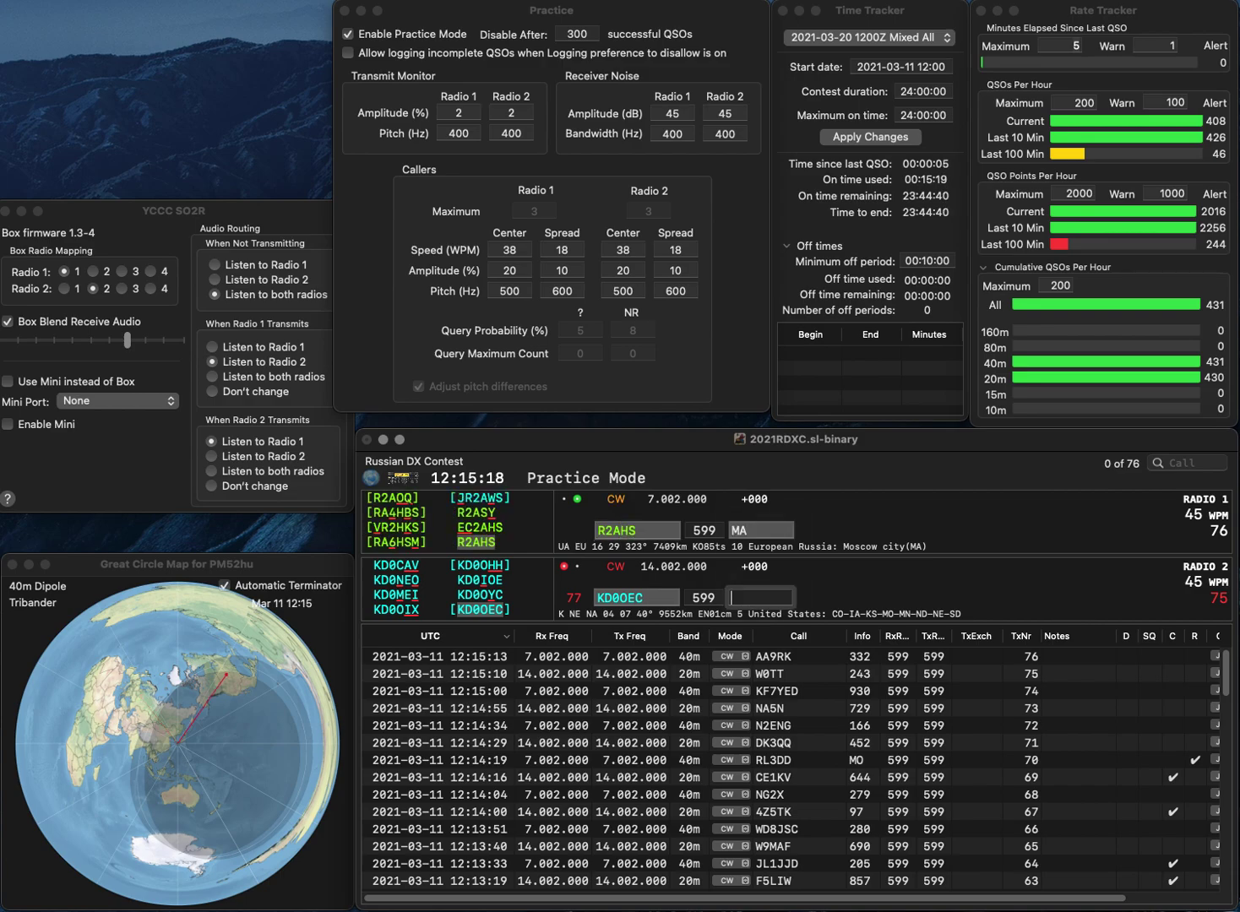
pyautogui.press('space')
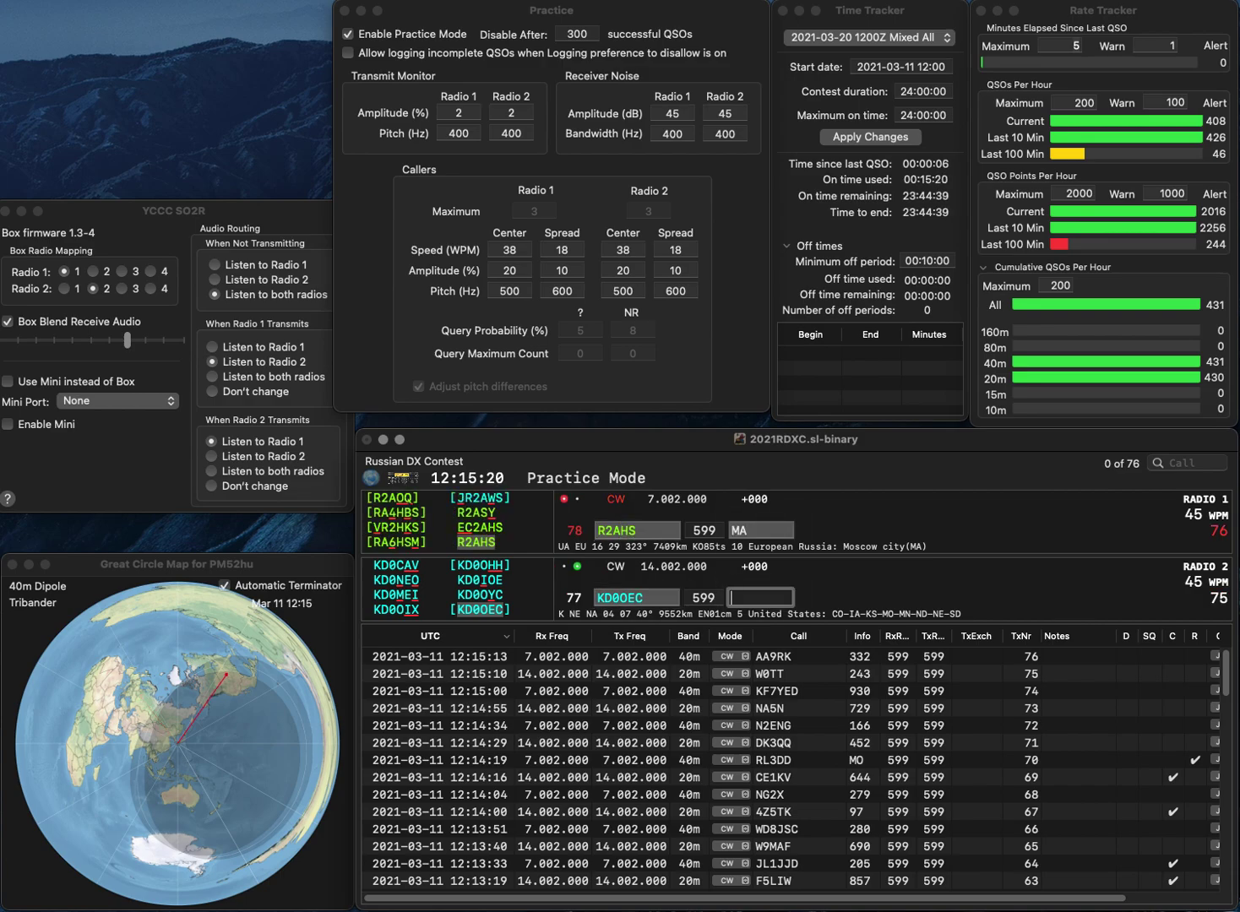
# Log KD0OEC with exchange 223 on Radio 2 and R2AHS with exchange MA on Radio 1.
pyautogui.write('223')
pyautogui.press('Return')
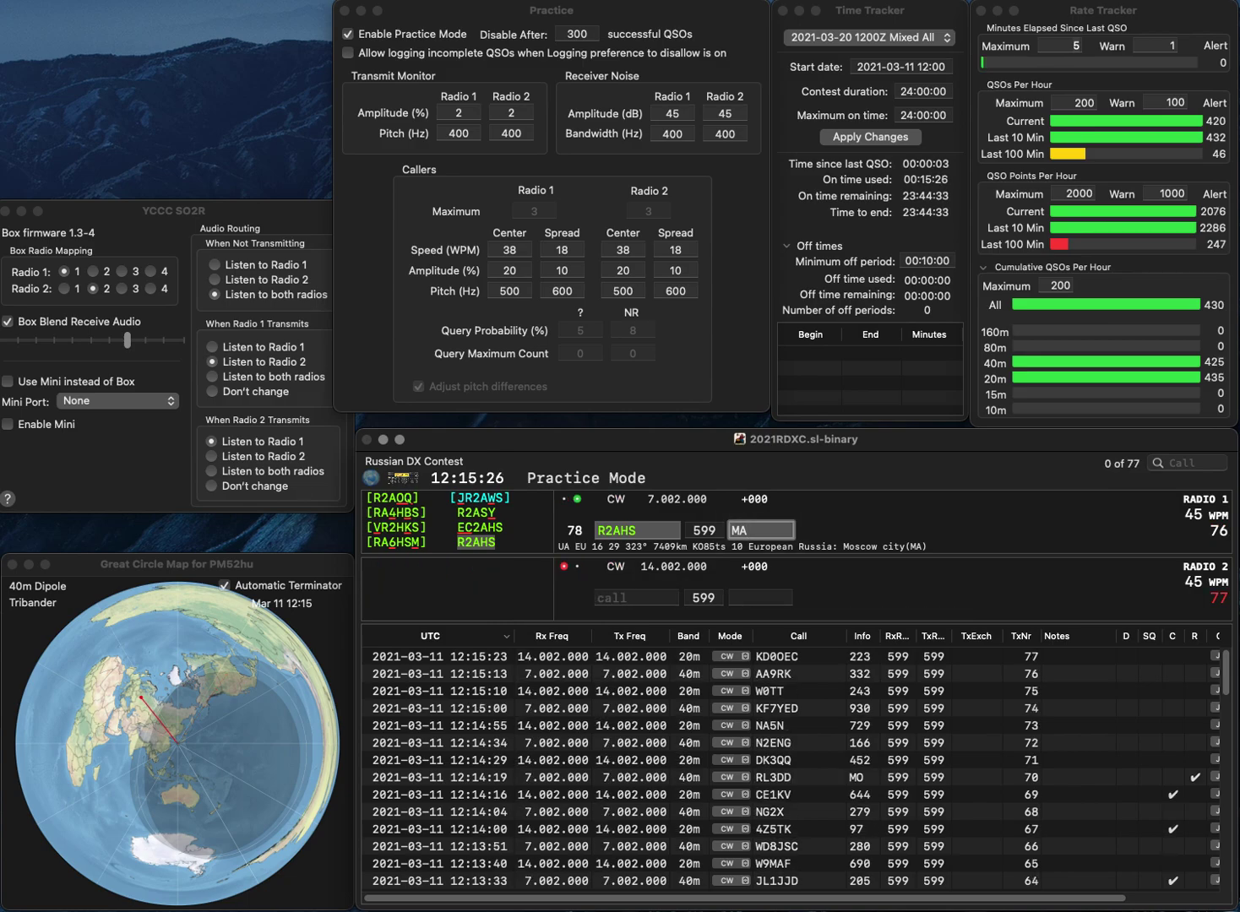
pyautogui.press('Return')
# Reply to the Radio 2 caller with the partial call 6RDS and send it again.
pyautogui.write('6RD')
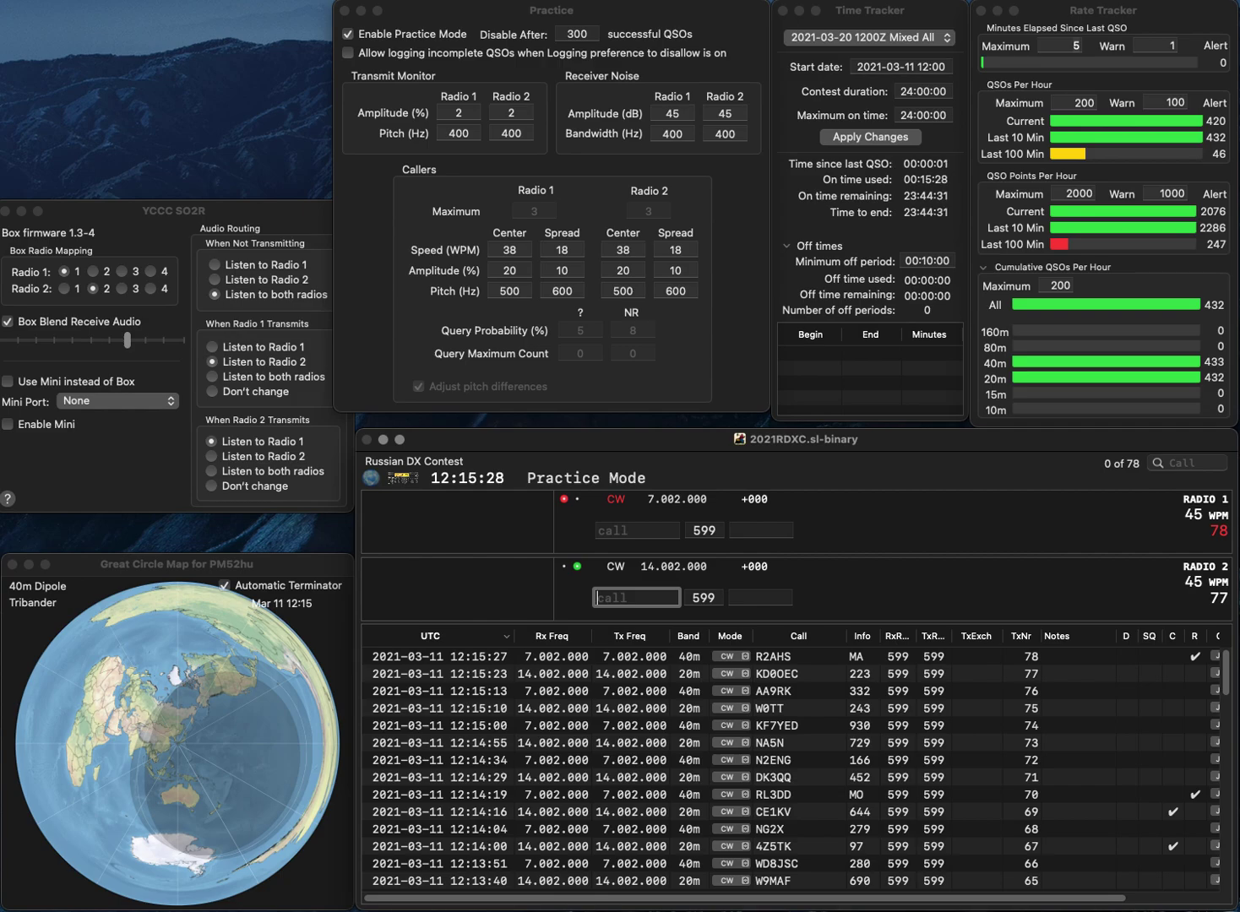
pyautogui.write('S')
pyautogui.press('Return')
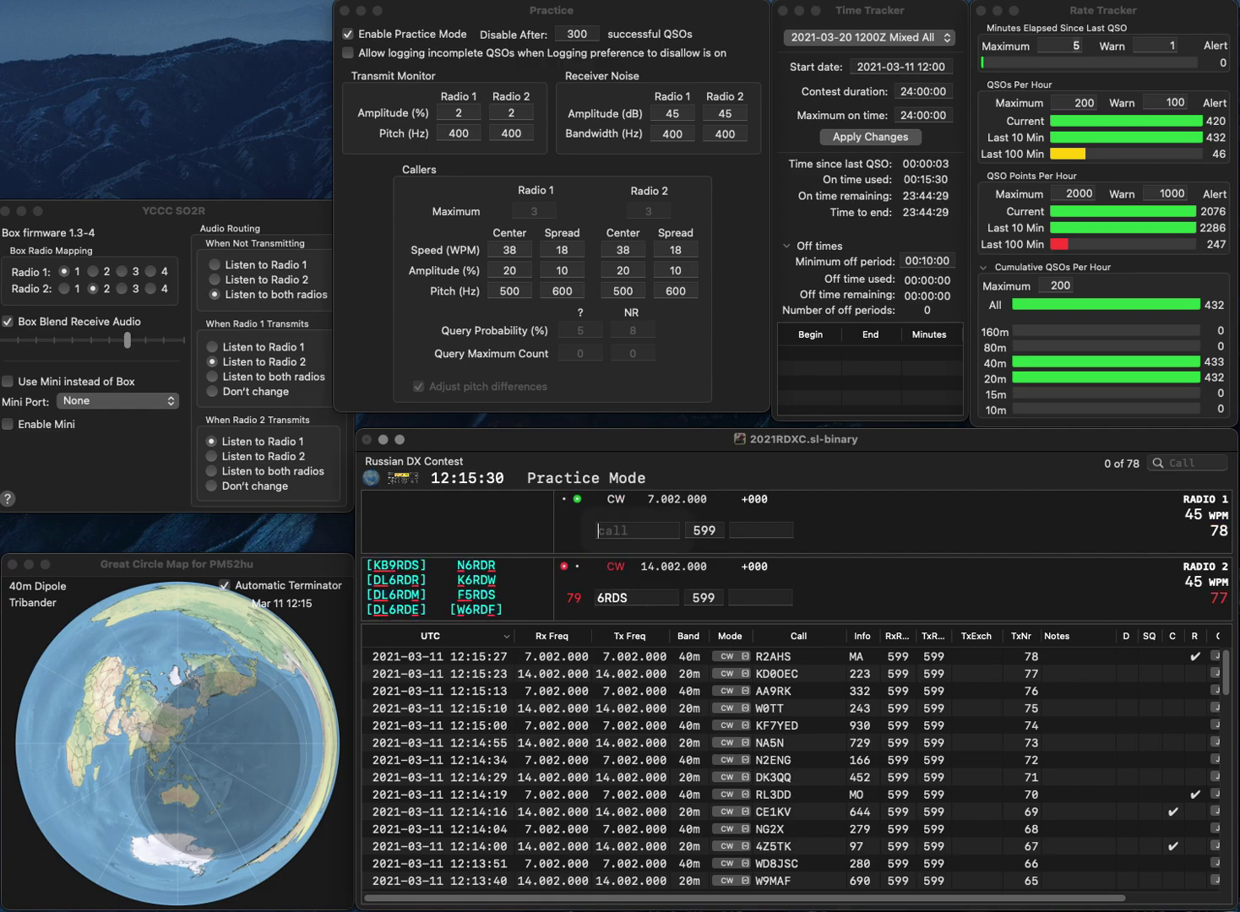
pyautogui.press('Return')
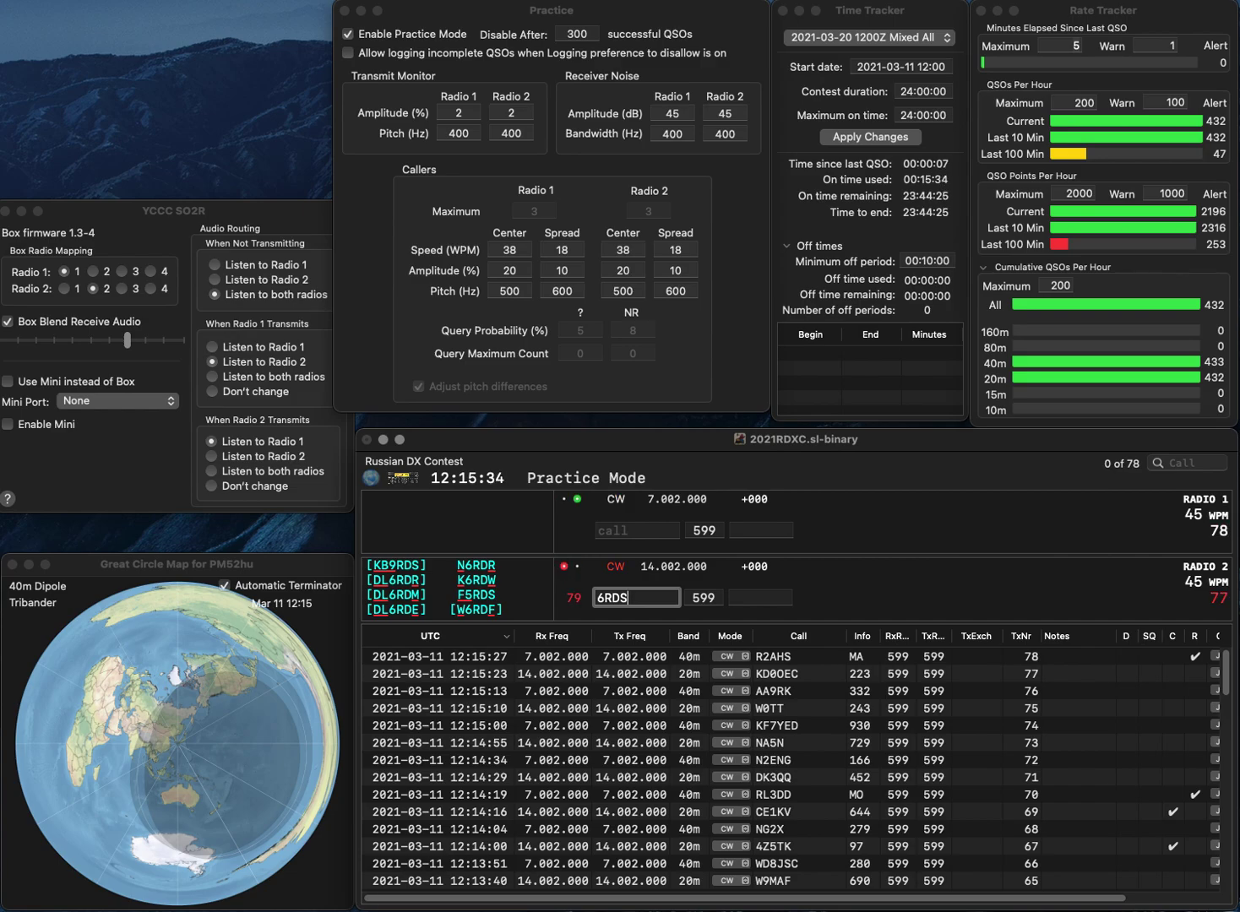
pyautogui.press('Return')
pyautogui.write('OM3GI')
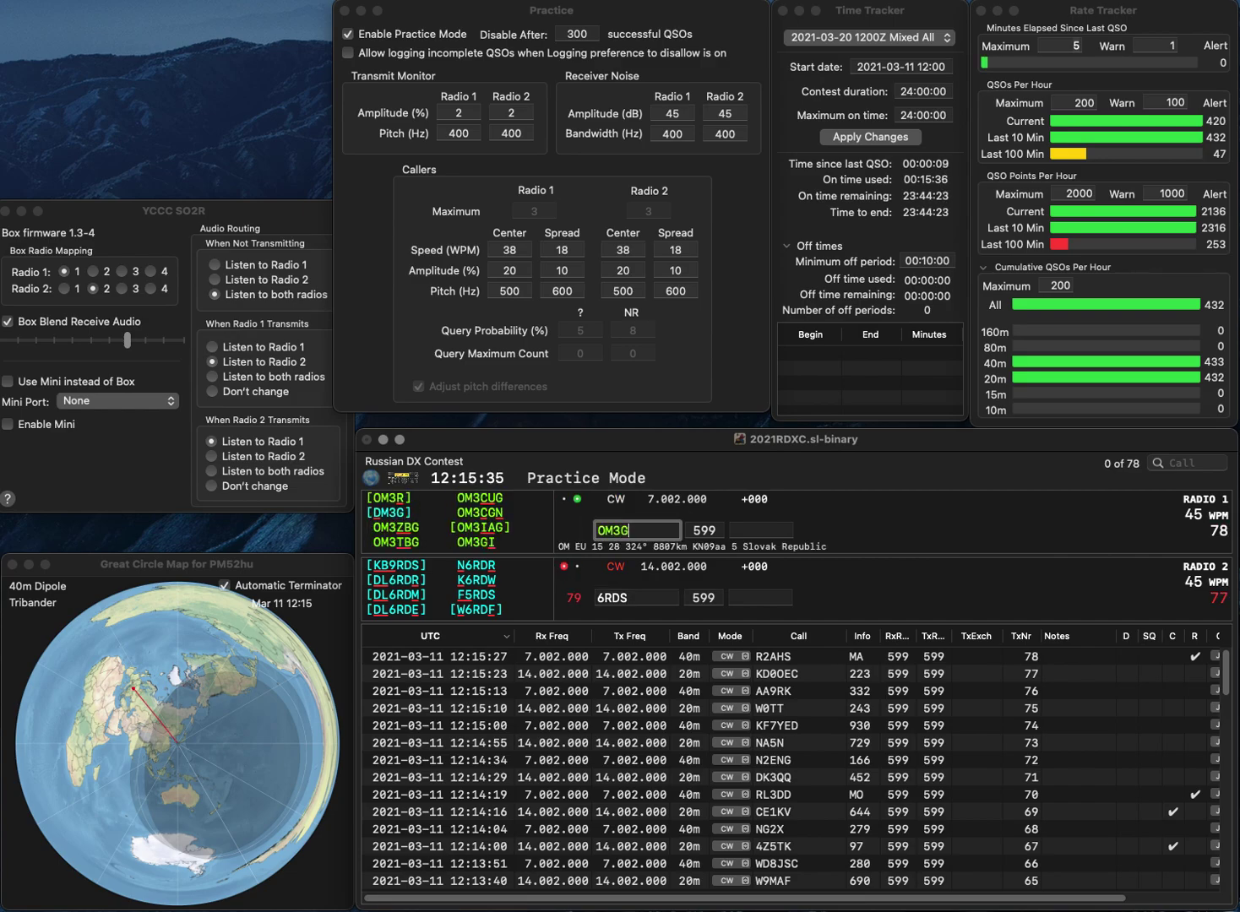
pyautogui.press('Return')
pyautogui.write('DL')
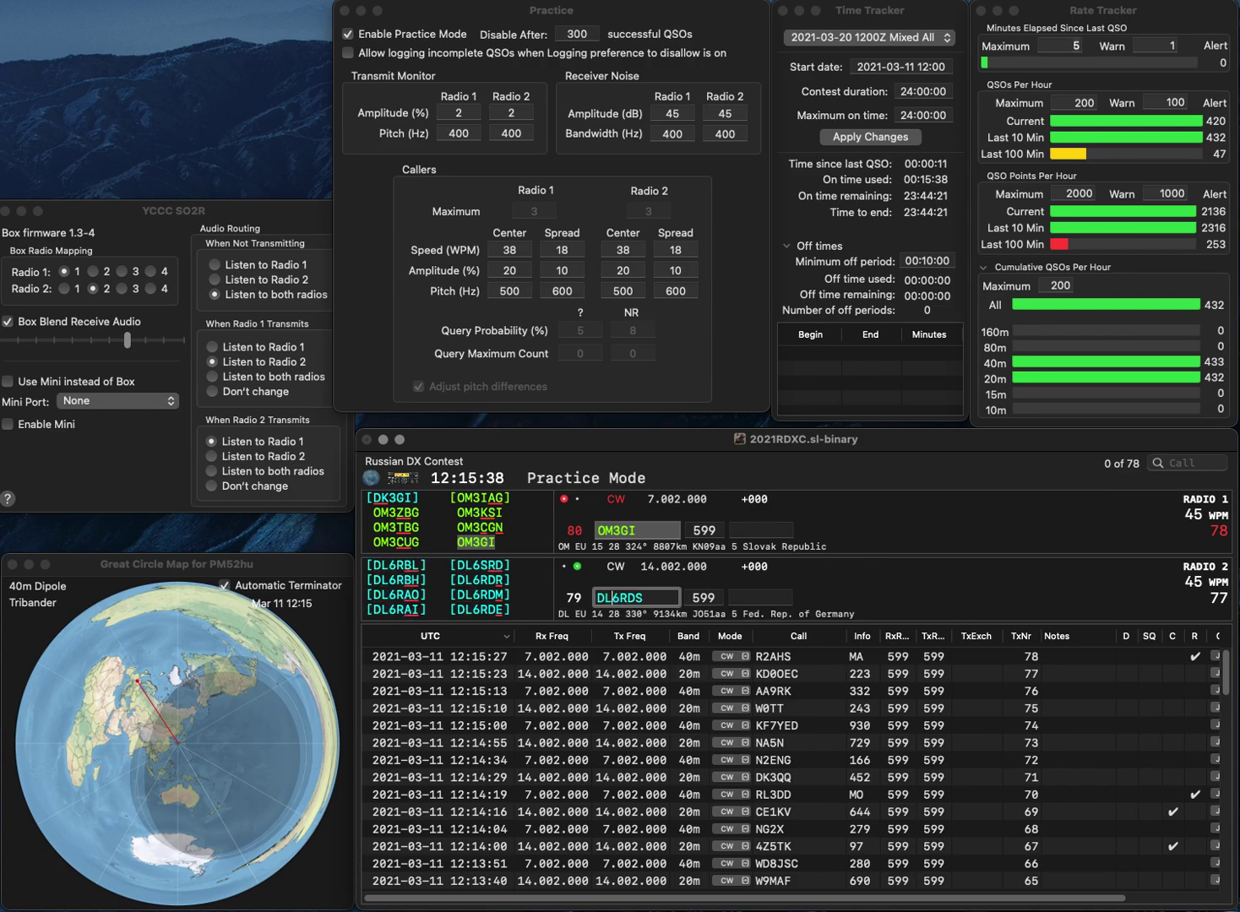
pyautogui.press('BackSpace')
pyautogui.write('H')
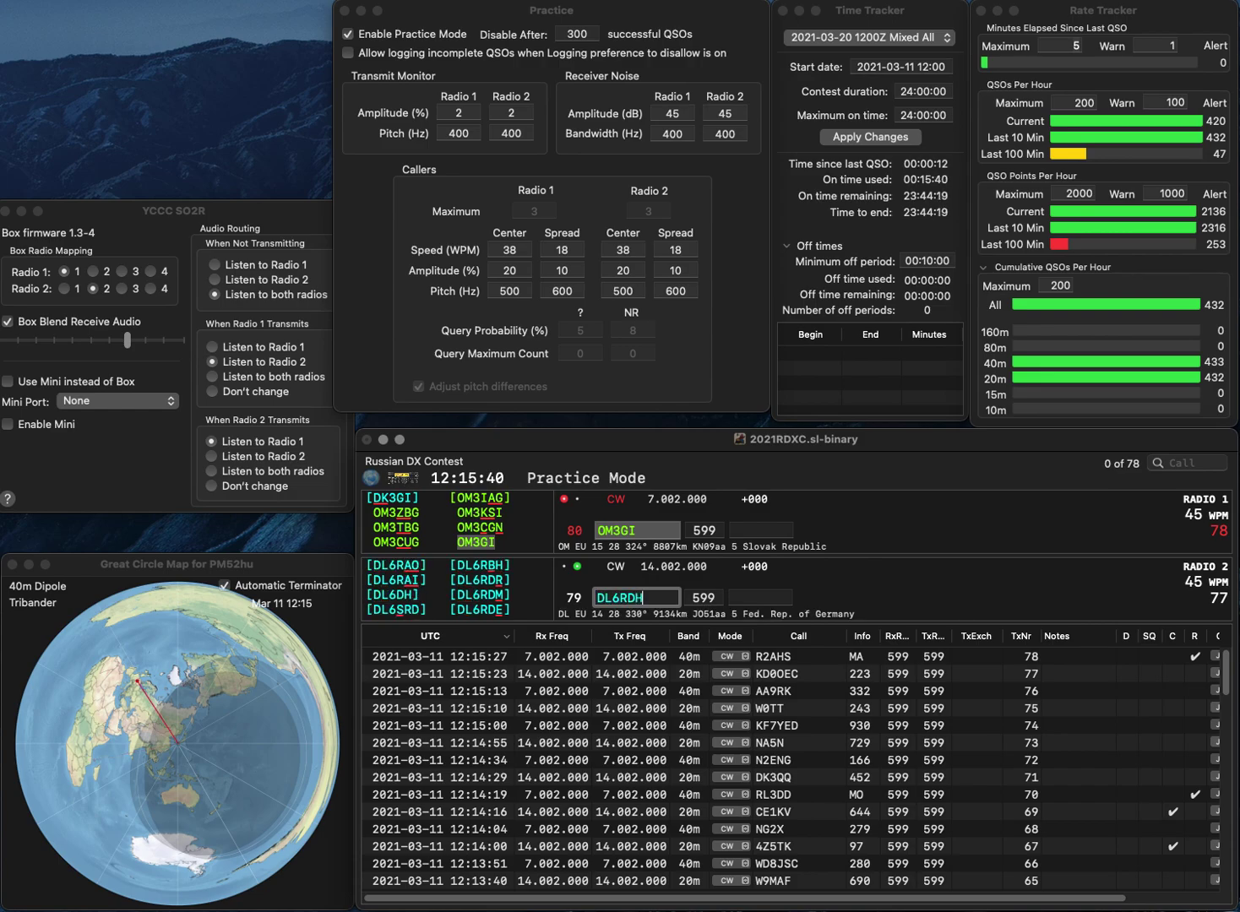
pyautogui.press('BackSpace')
pyautogui.write('B')
pyautogui.press('Return')
pyautogui.write('9')
pyautogui.press('Return')
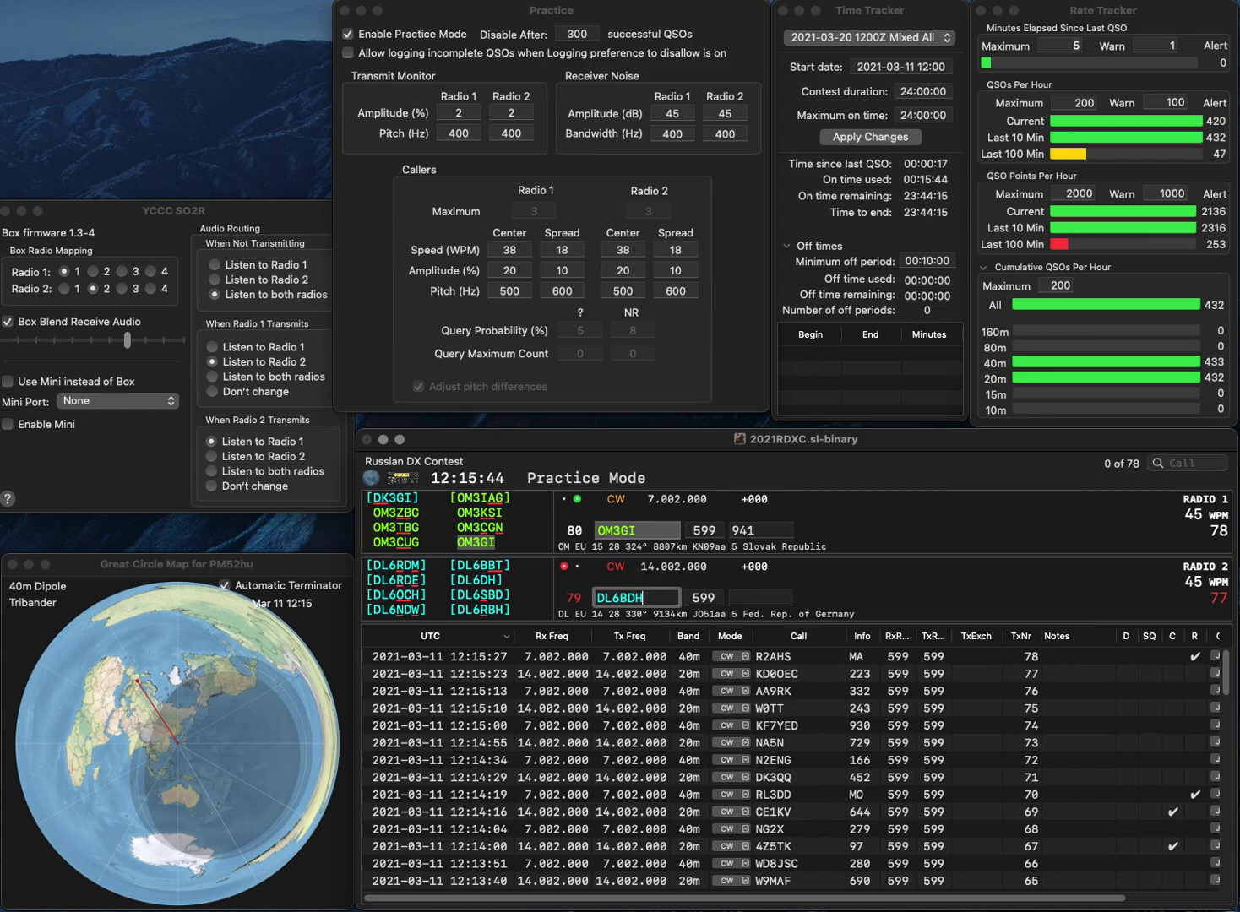
# Correct the Radio 2 call to DL6RBH and send it again.
pyautogui.press('BackSpace')
pyautogui.press('BackSpace')
pyautogui.press('BackSpace')
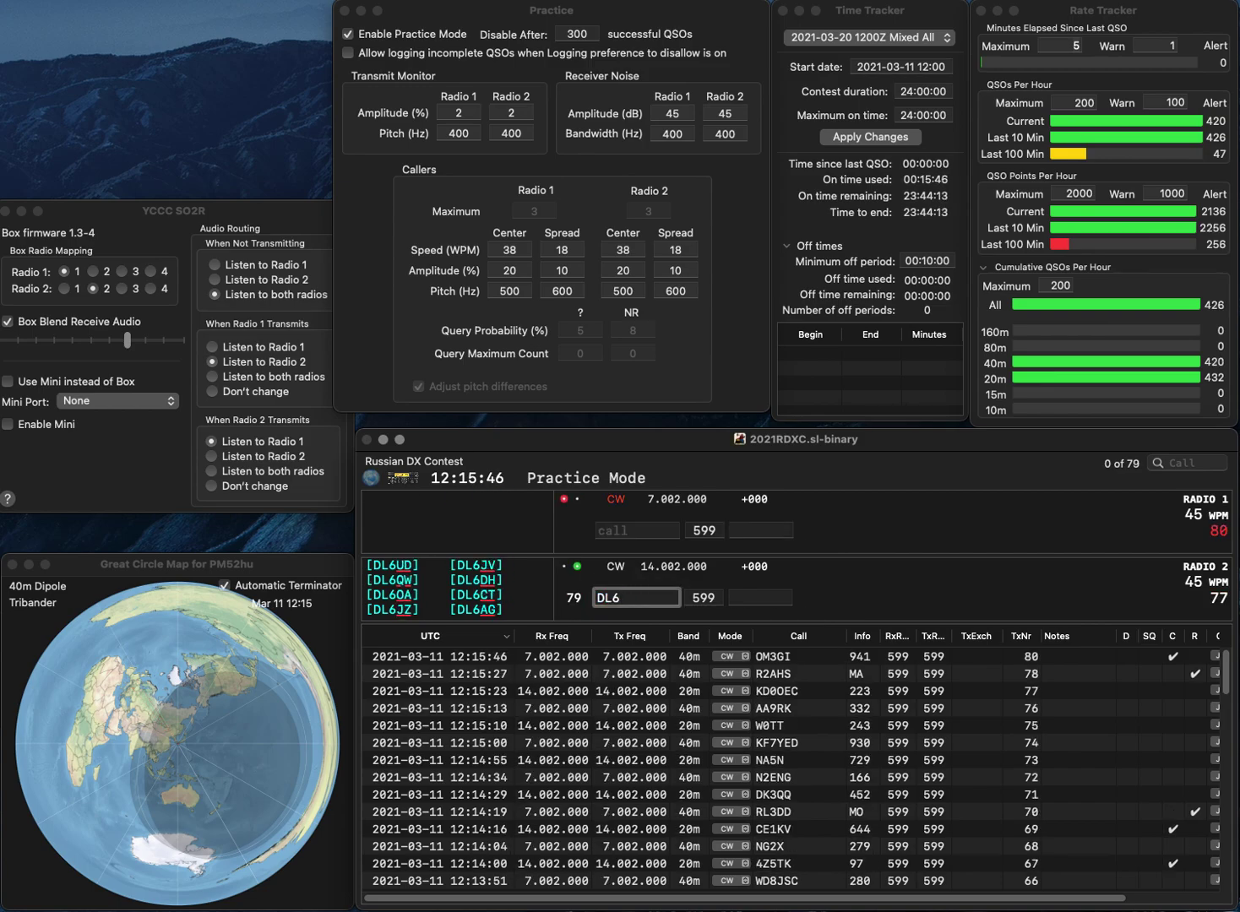
pyautogui.write('RB')
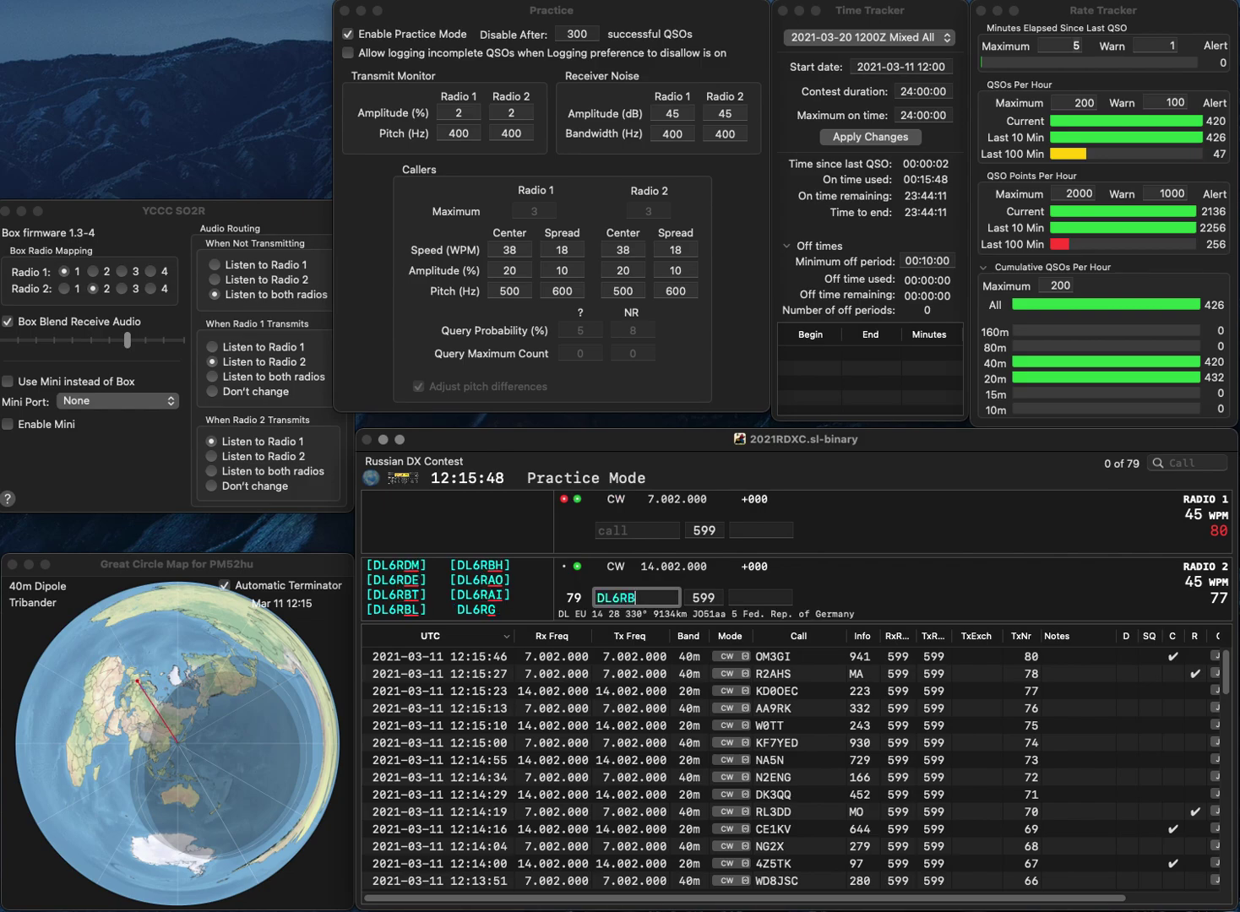
pyautogui.write('SH')
pyautogui.press('Return')
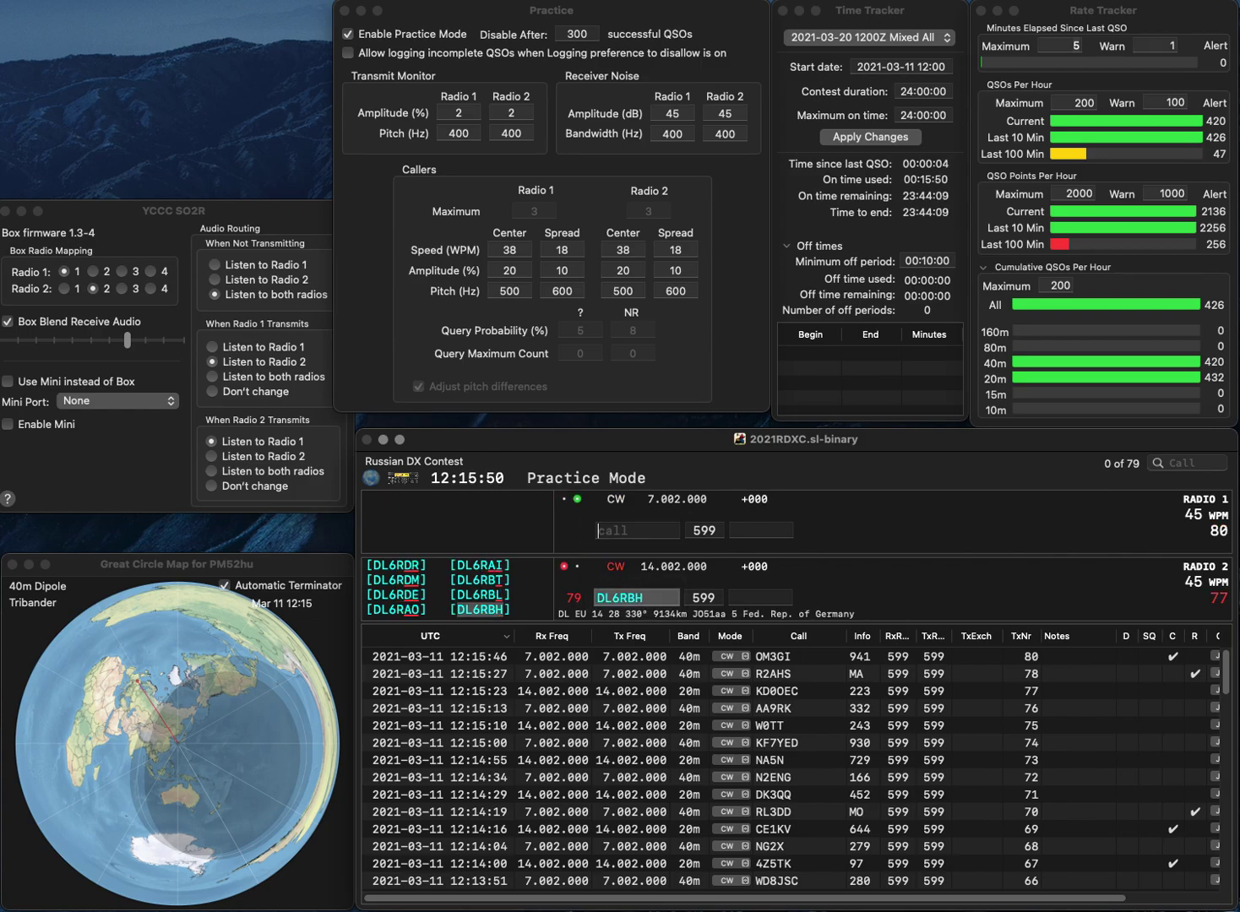
pyautogui.write('R1')
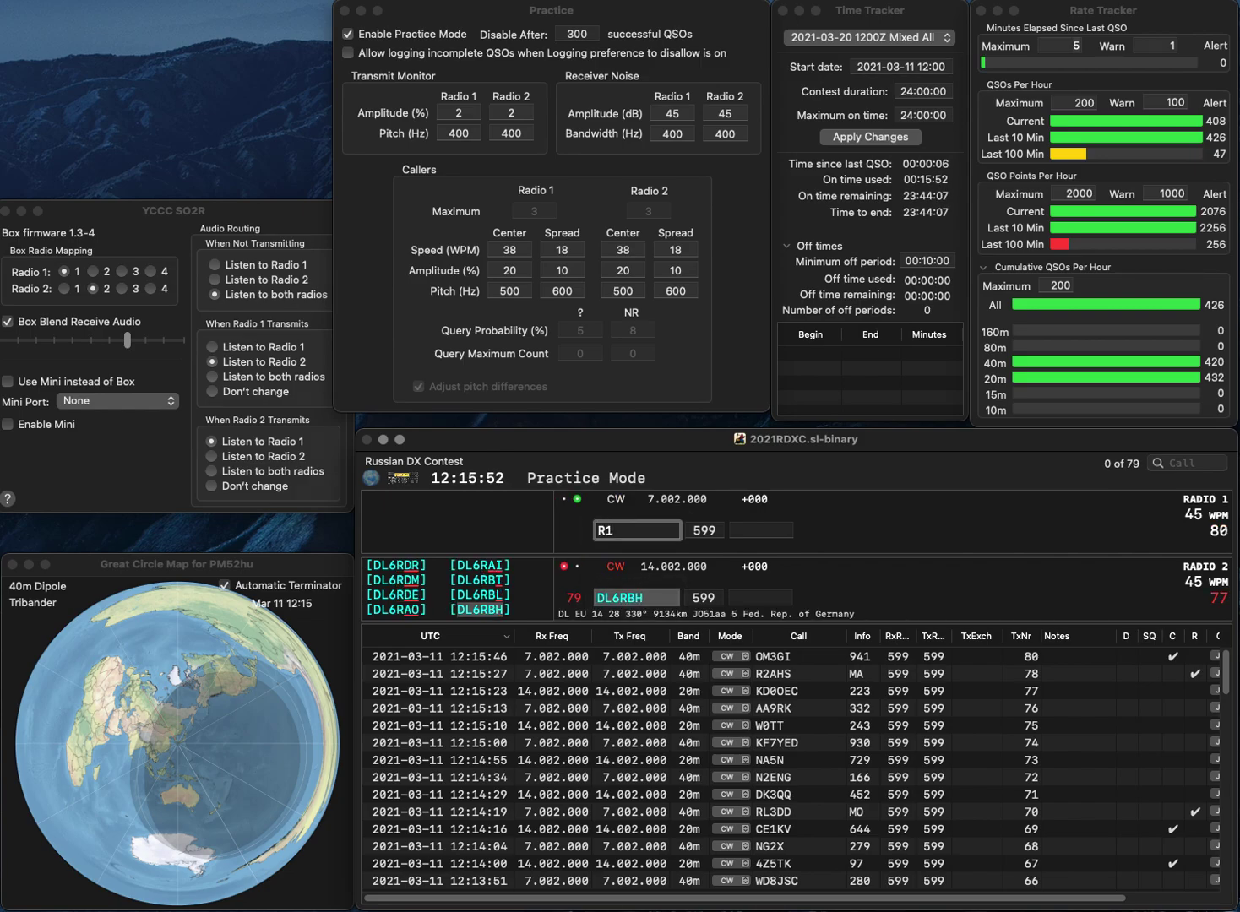
pyautogui.write('9')
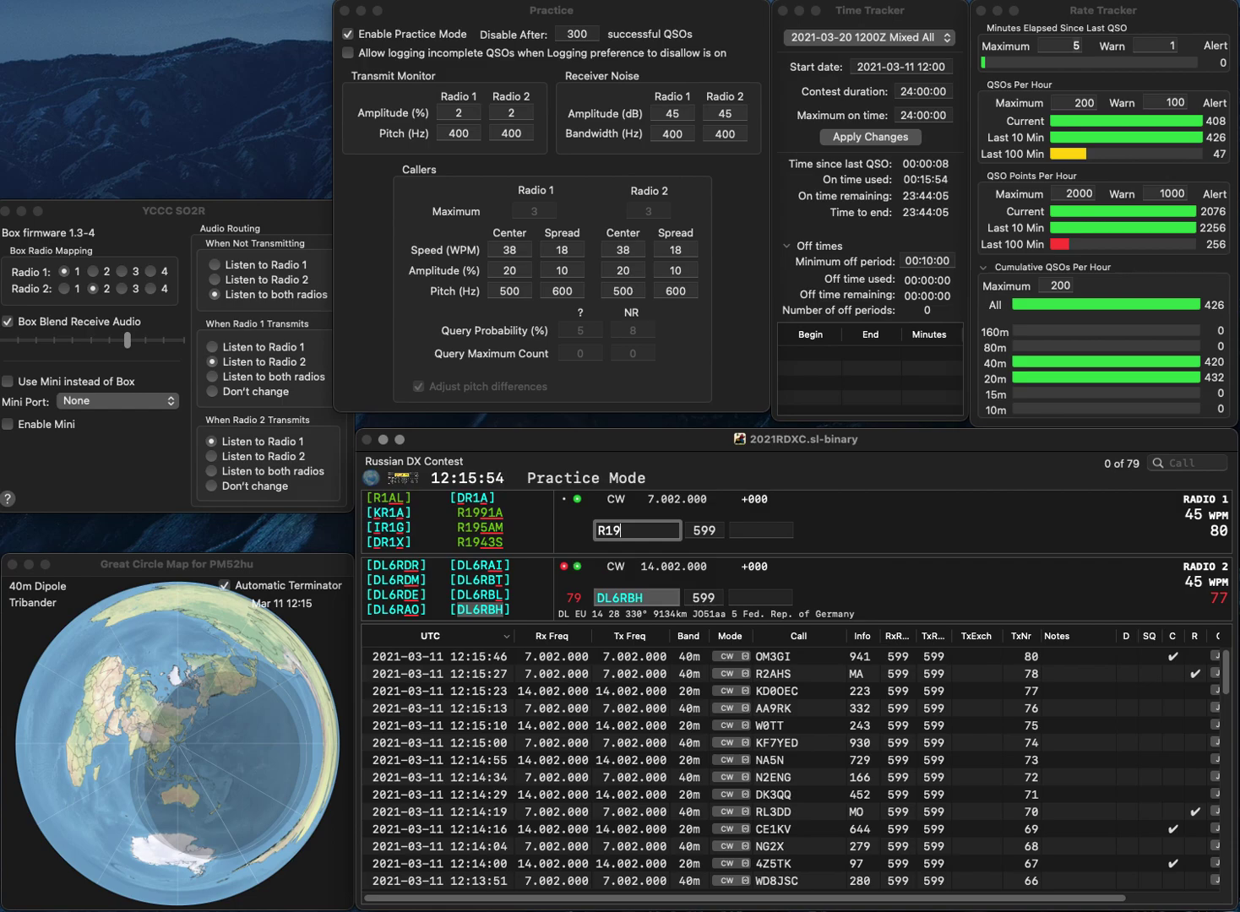
pyautogui.write('9A')
pyautogui.press('BackSpace')
pyautogui.write('5A')
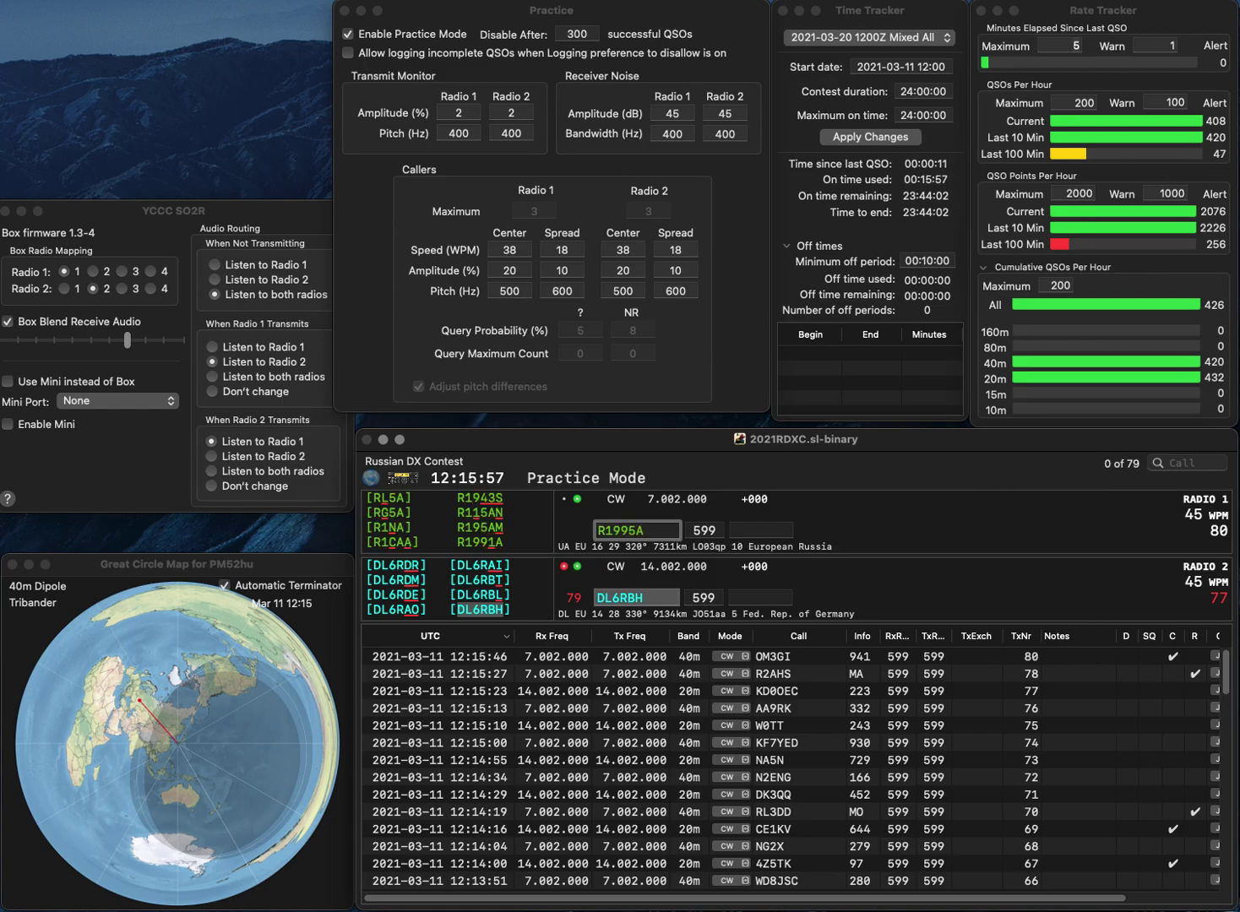
pyautogui.press('Return')
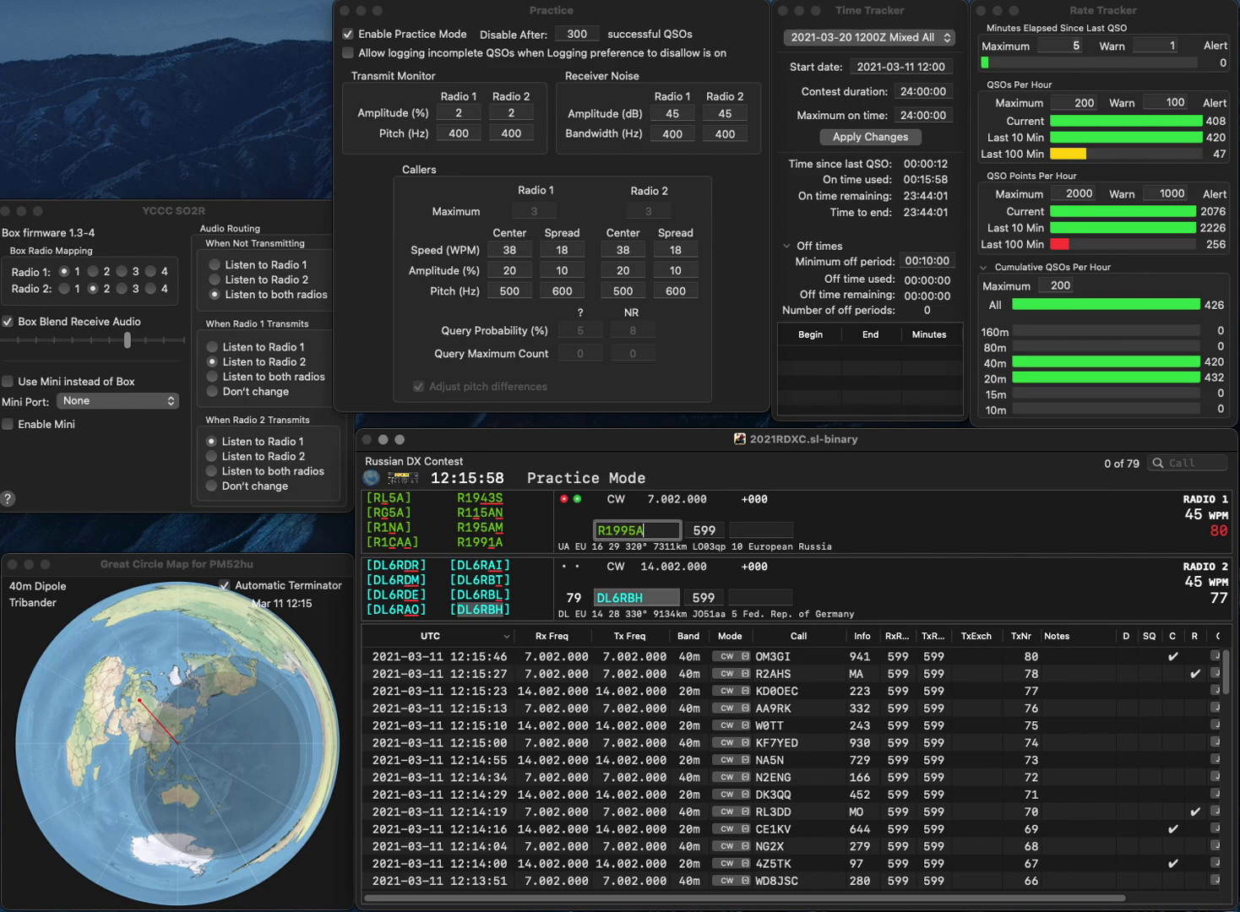
# Correct the Radio 1 call to R195AM and send it again.
pyautogui.press('Left')
pyautogui.press('Left')
pyautogui.press('BackSpace')
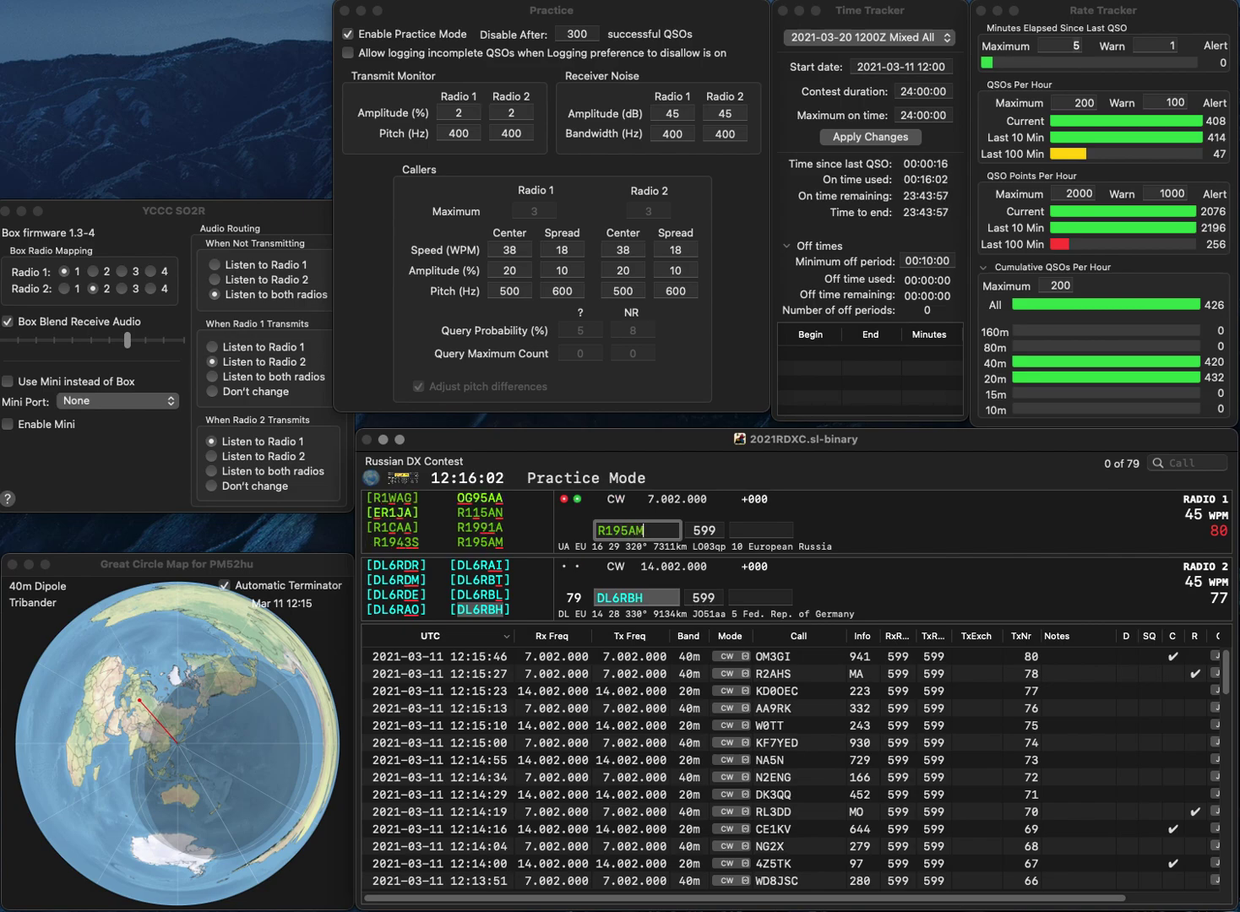
pyautogui.press('Return')
# Log DL6RBH with exchange 859 on Radio 2 and R195AM with exchange 332 on Radio 1.
pyautogui.press('space')
pyautogui.write('859')
pyautogui.press('Return')
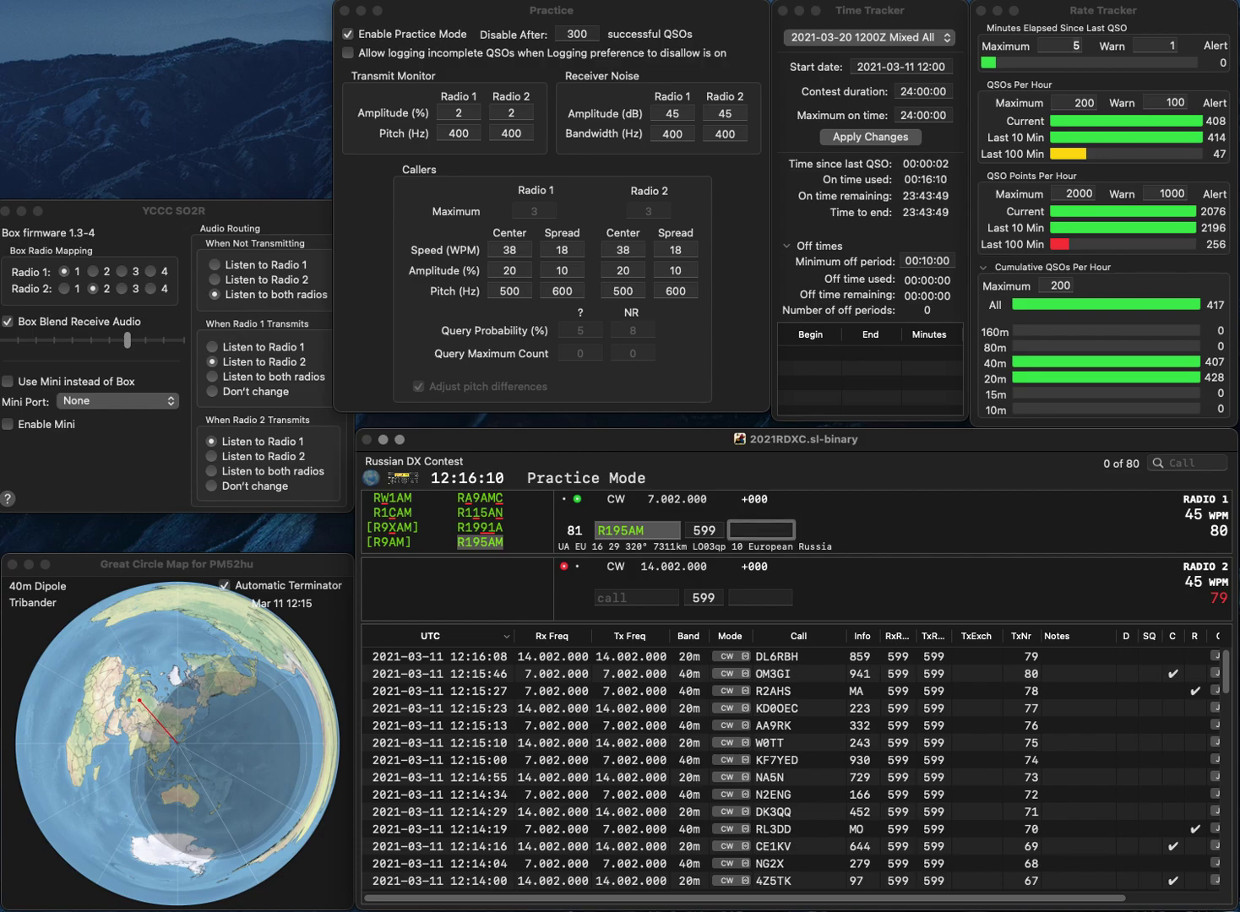
pyautogui.write('32')
pyautogui.press('Return')
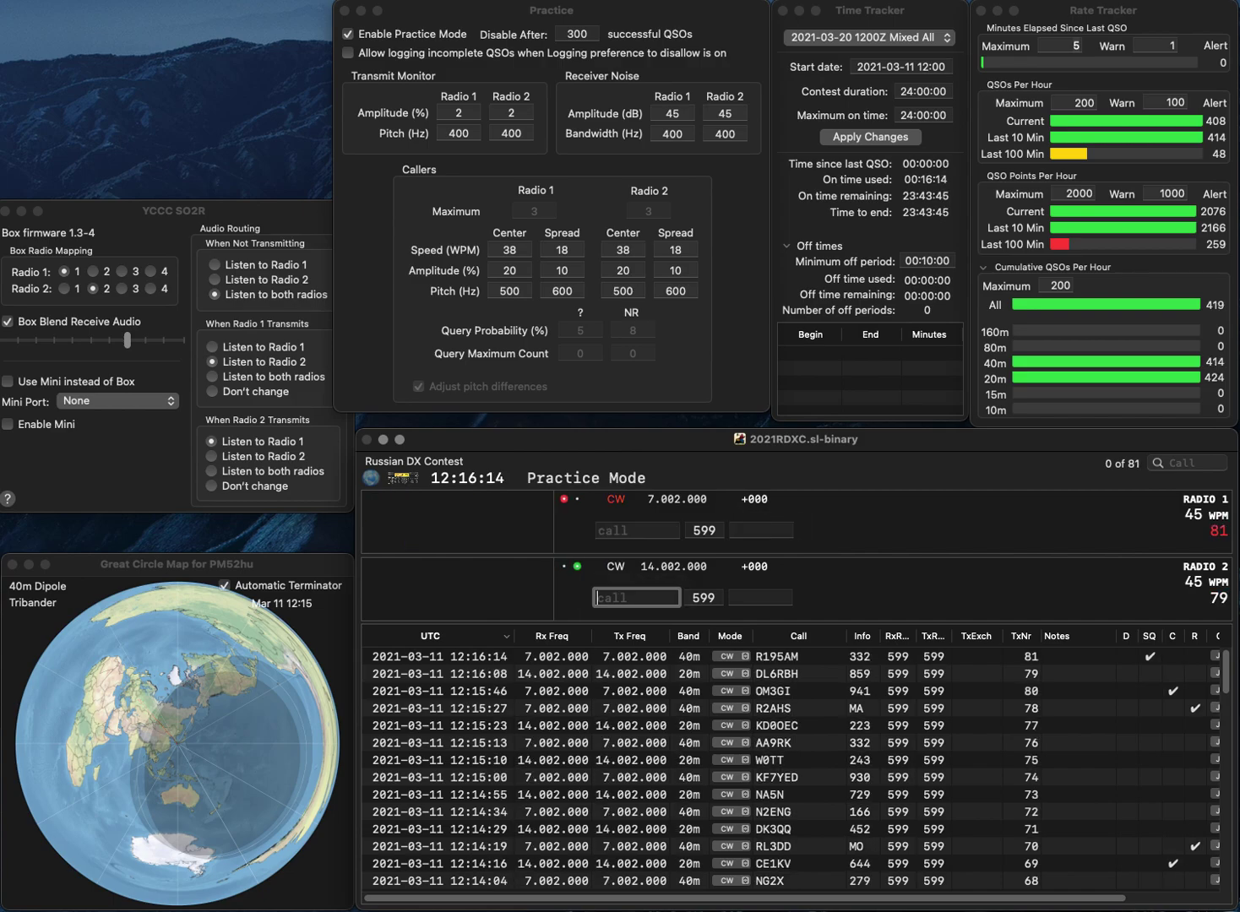
pyautogui.write('SP9EKF')
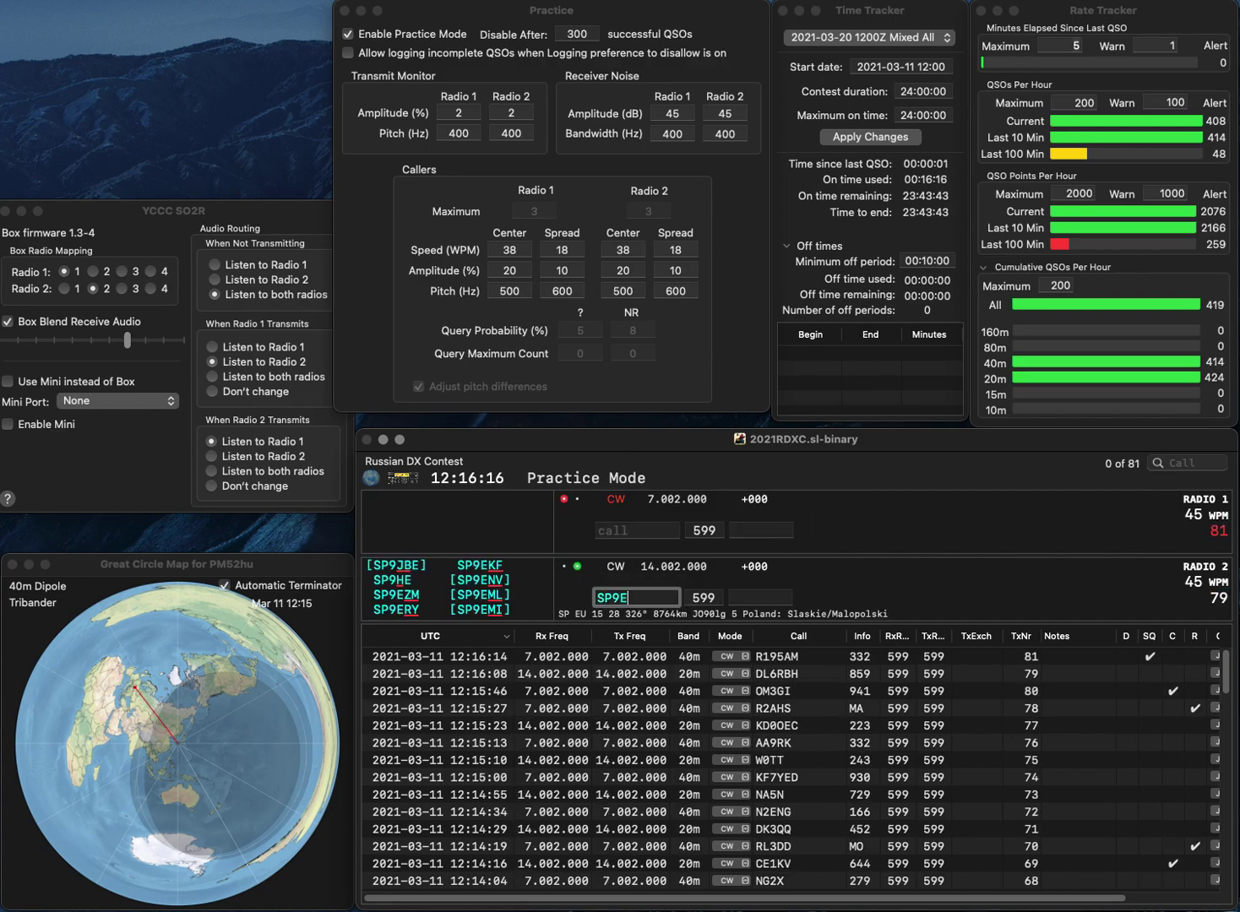
pyautogui.press('Return')
pyautogui.write('K1O')
pyautogui.press('Return')
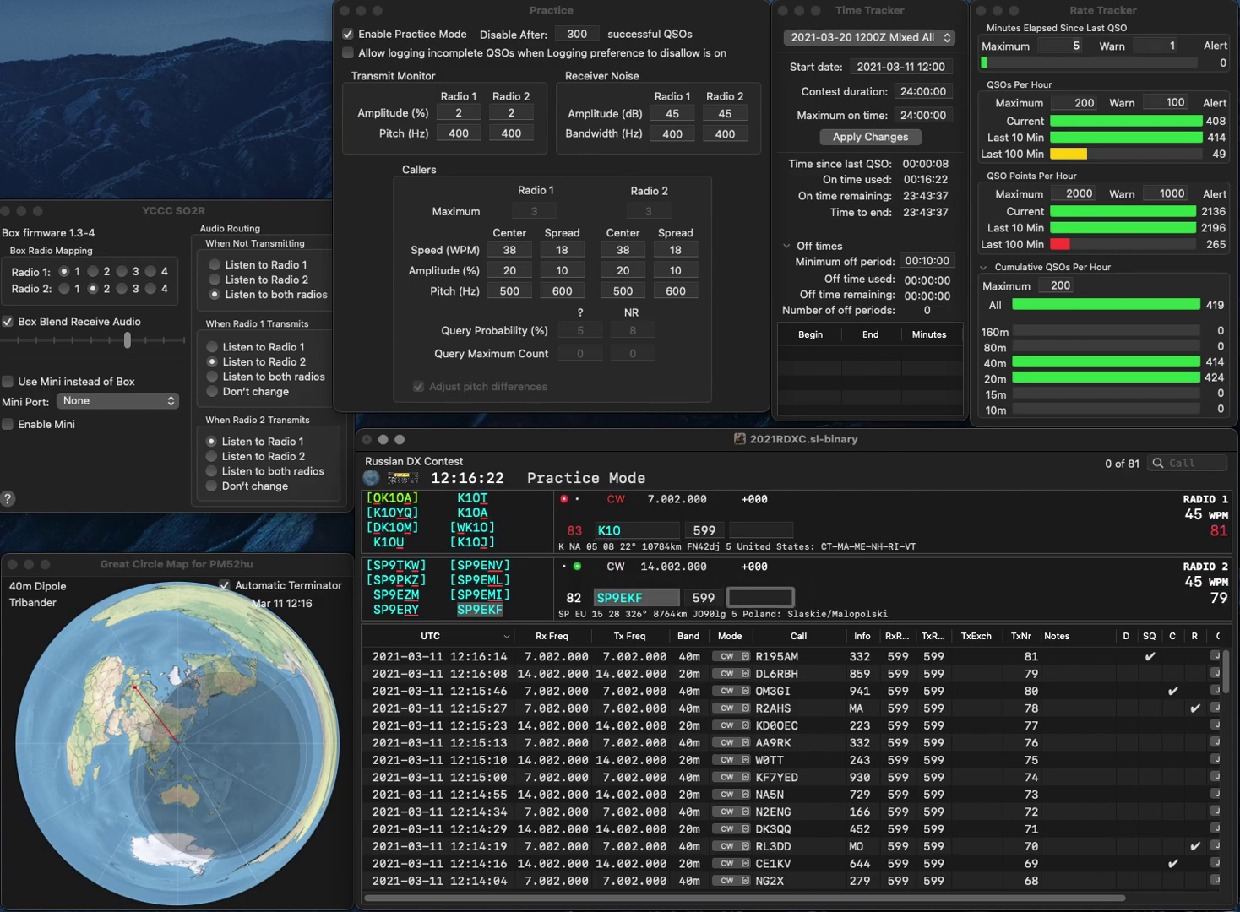
pyautogui.write('1')
pyautogui.press('Return')
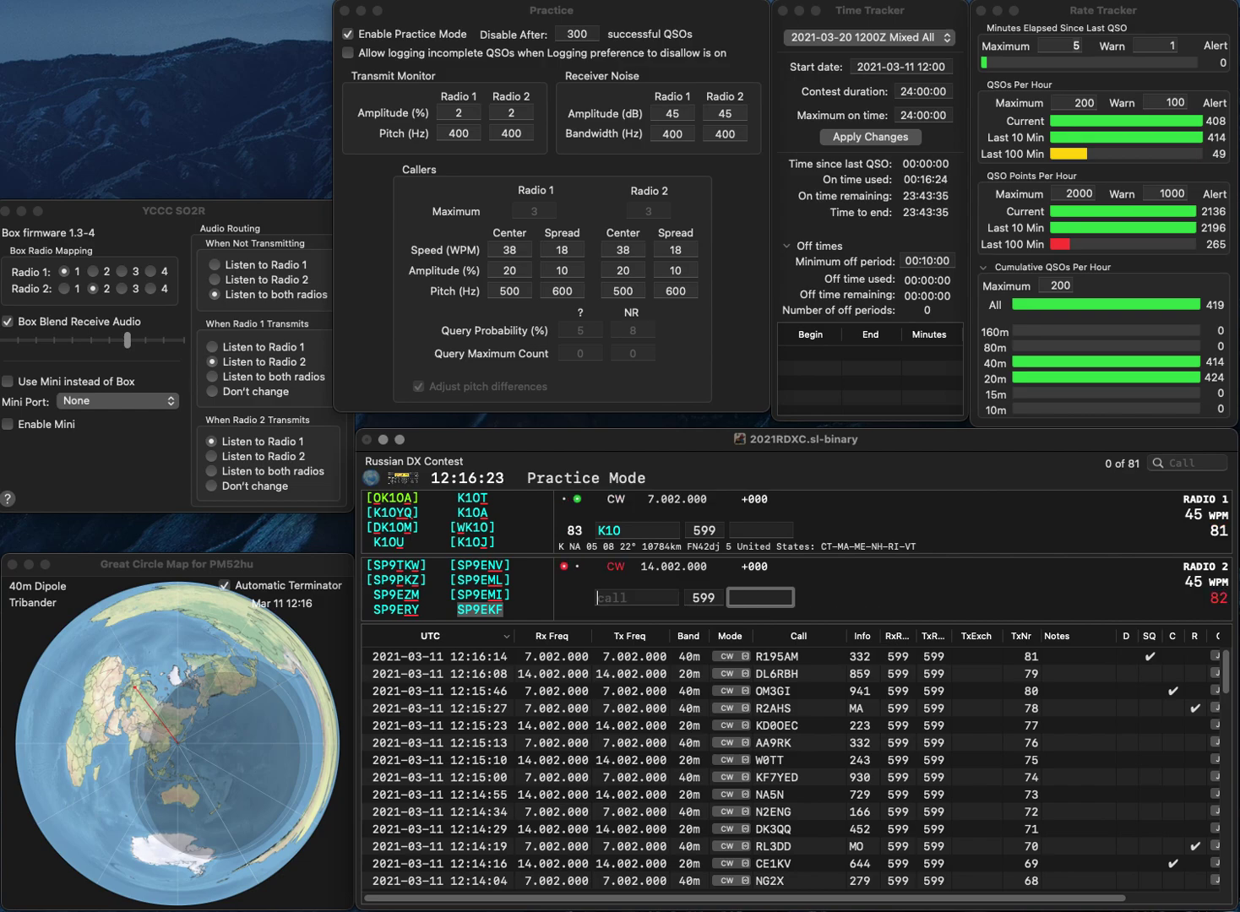
pyautogui.write('W')
pyautogui.press('Return')
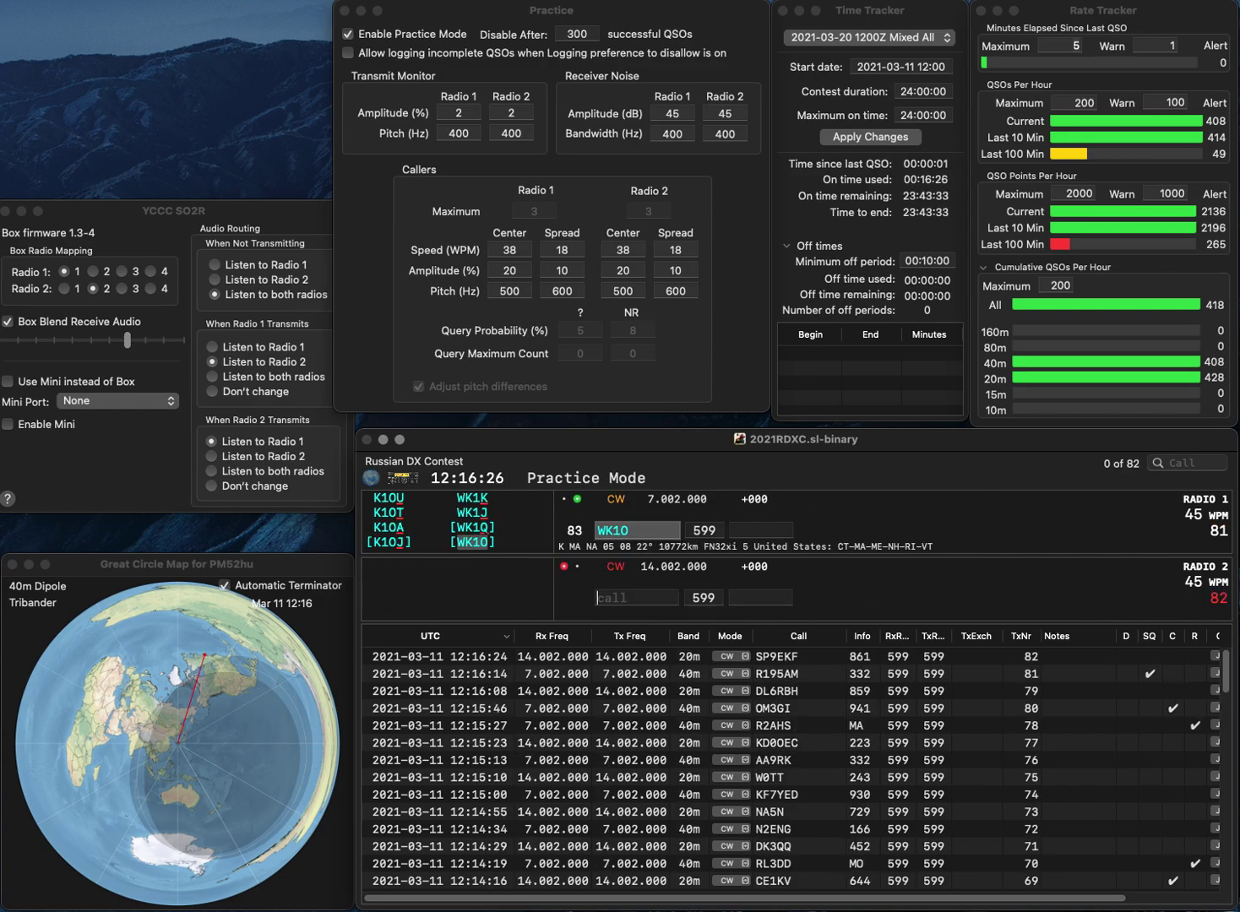
# Answer DK5JM on Radio 2 and log WK1O with exchange 5 on Radio 1.
pyautogui.write('DK')
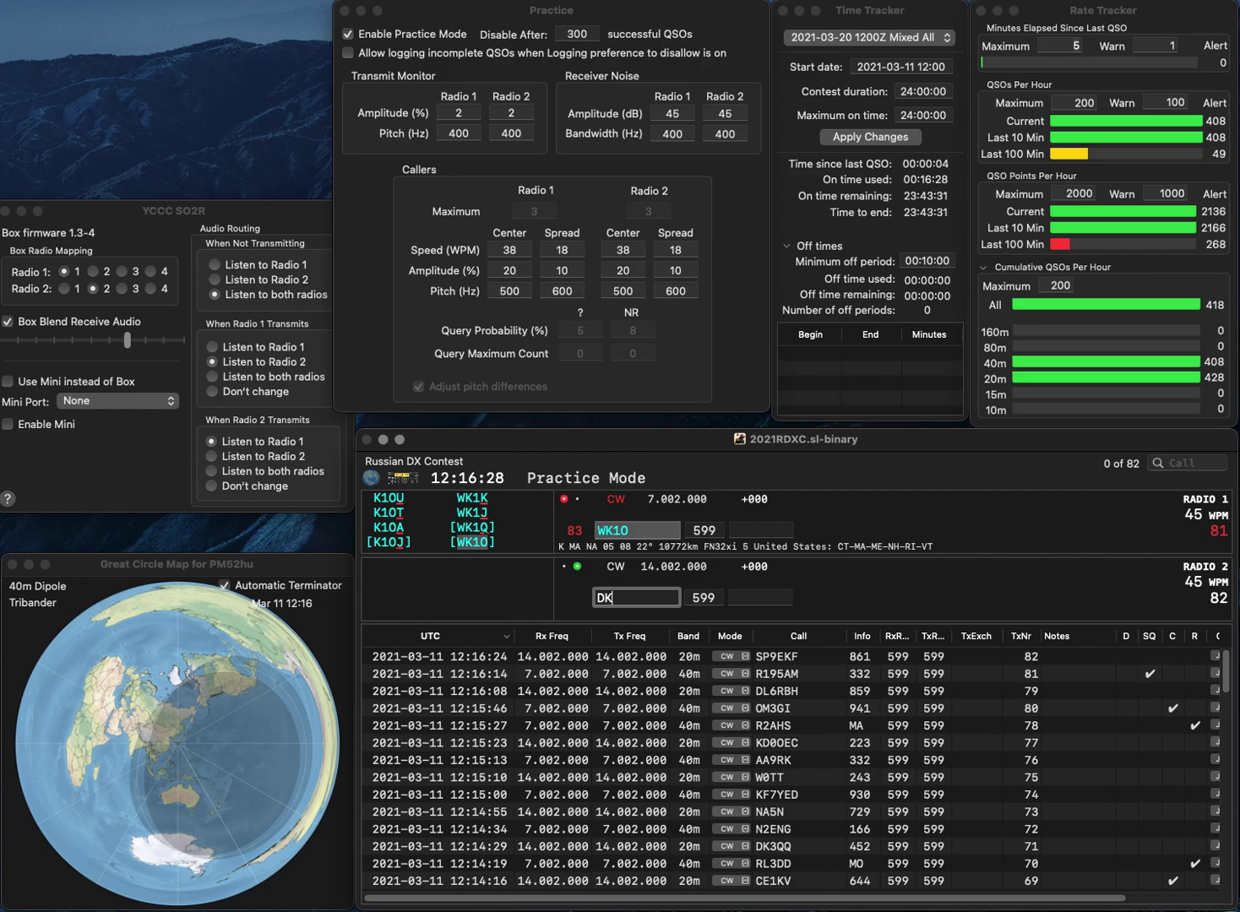
pyautogui.write('5JM')
pyautogui.press('Return')
pyautogui.press('space')
pyautogui.press('Return')
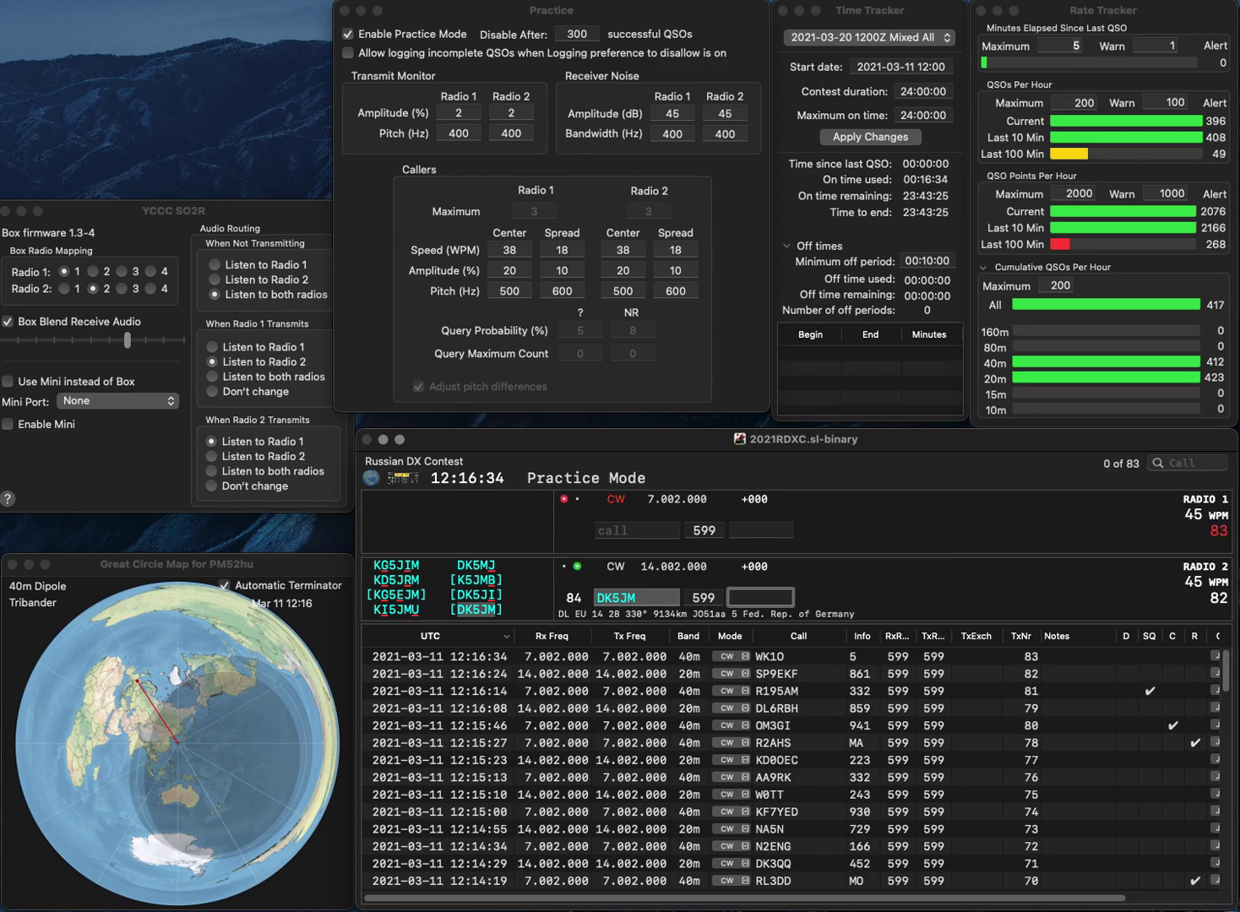
# Log DK5JM with exchange 609 on Radio 2.
pyautogui.write('60')
pyautogui.press('Return')
# Enter the partial call SAR for the Radio 1 caller and send it.
pyautogui.write('ASAAH')
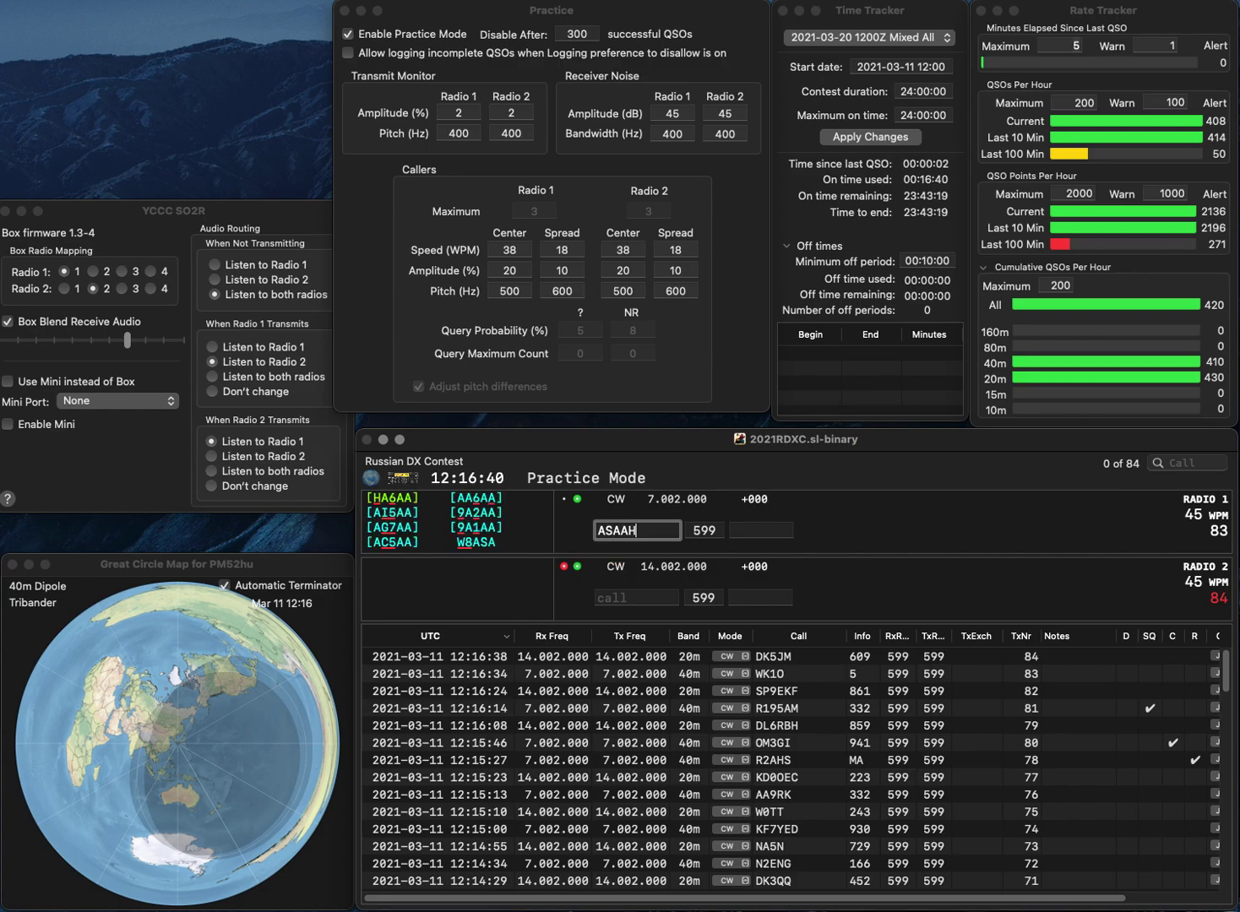
pyautogui.press('BackSpace')
pyautogui.press('BackSpace')
pyautogui.press('BackSpace')
pyautogui.press('BackSpace')
pyautogui.write('SART')
pyautogui.press('BackSpace')
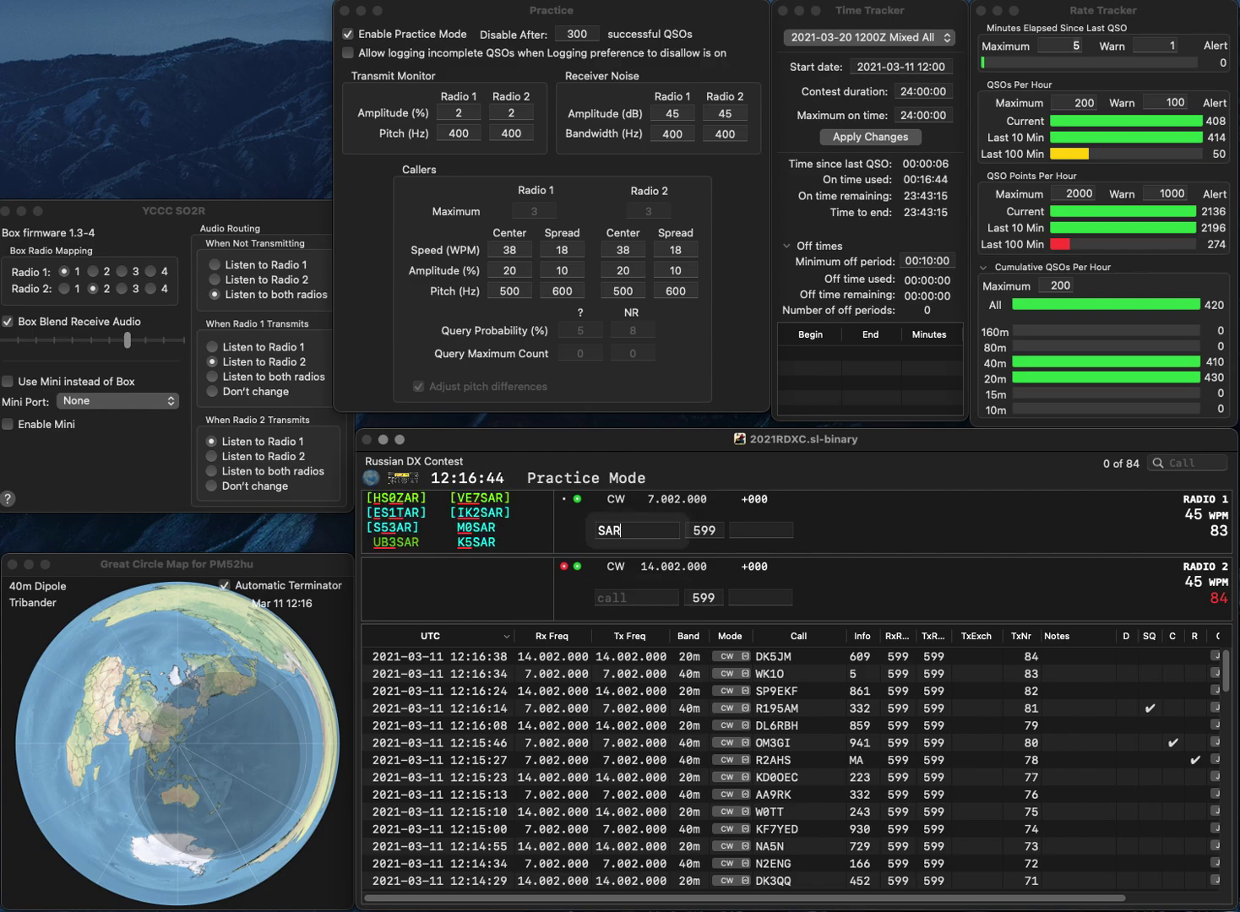
pyautogui.press('Return')
pyautogui.press('Return')
pyautogui.press('Return')
pyautogui.write('KB5')
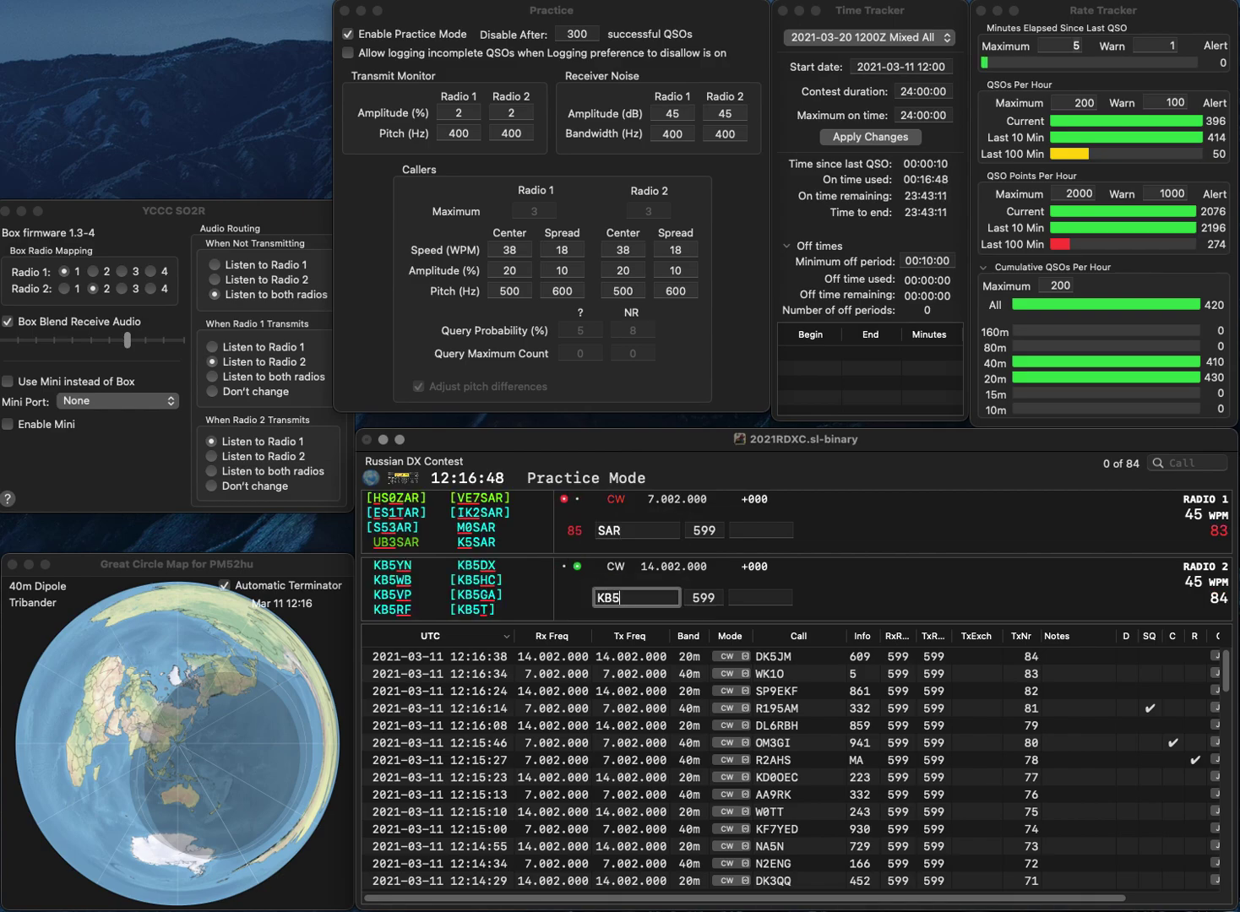
pyautogui.write('OWT')
pyautogui.press('Return')
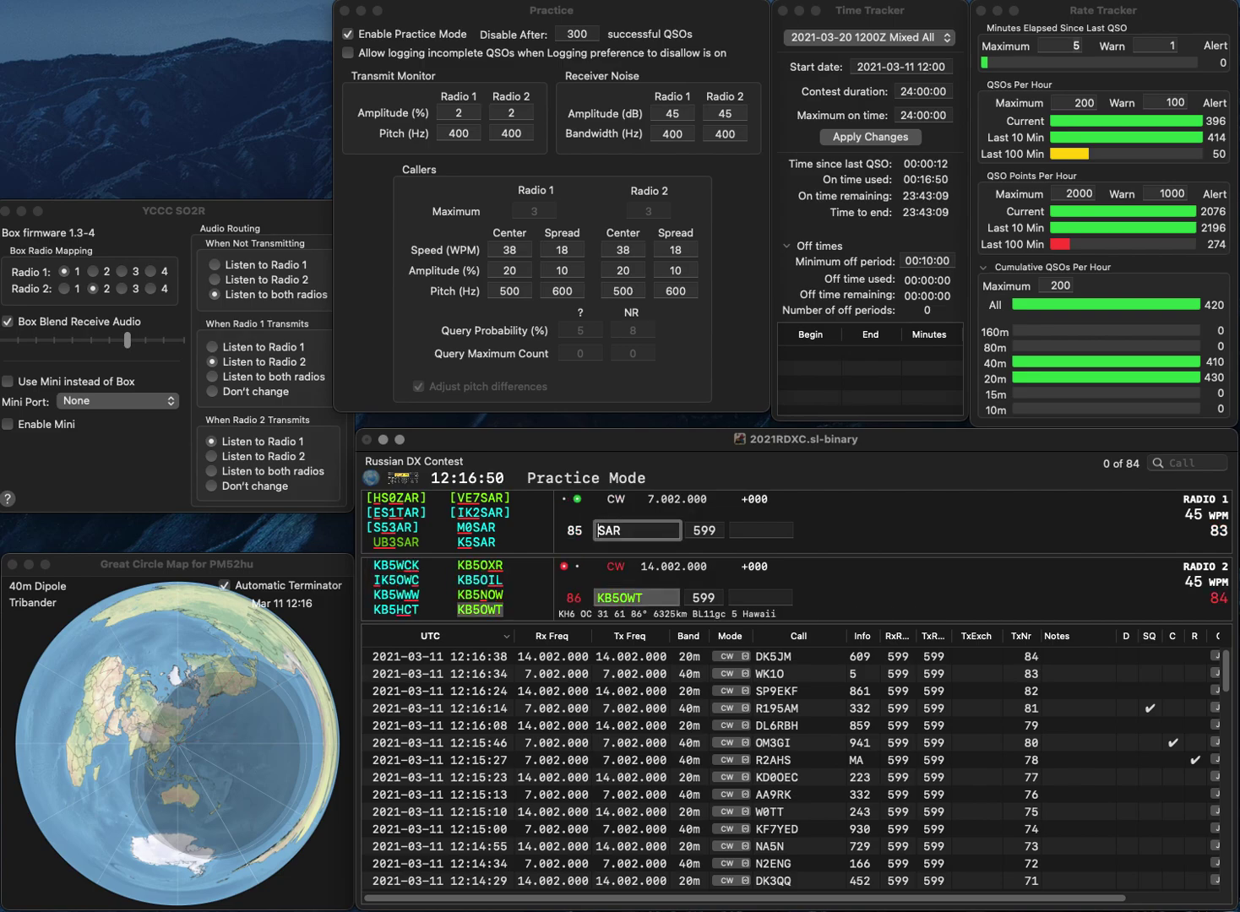
pyautogui.write('3')
pyautogui.write('UB')
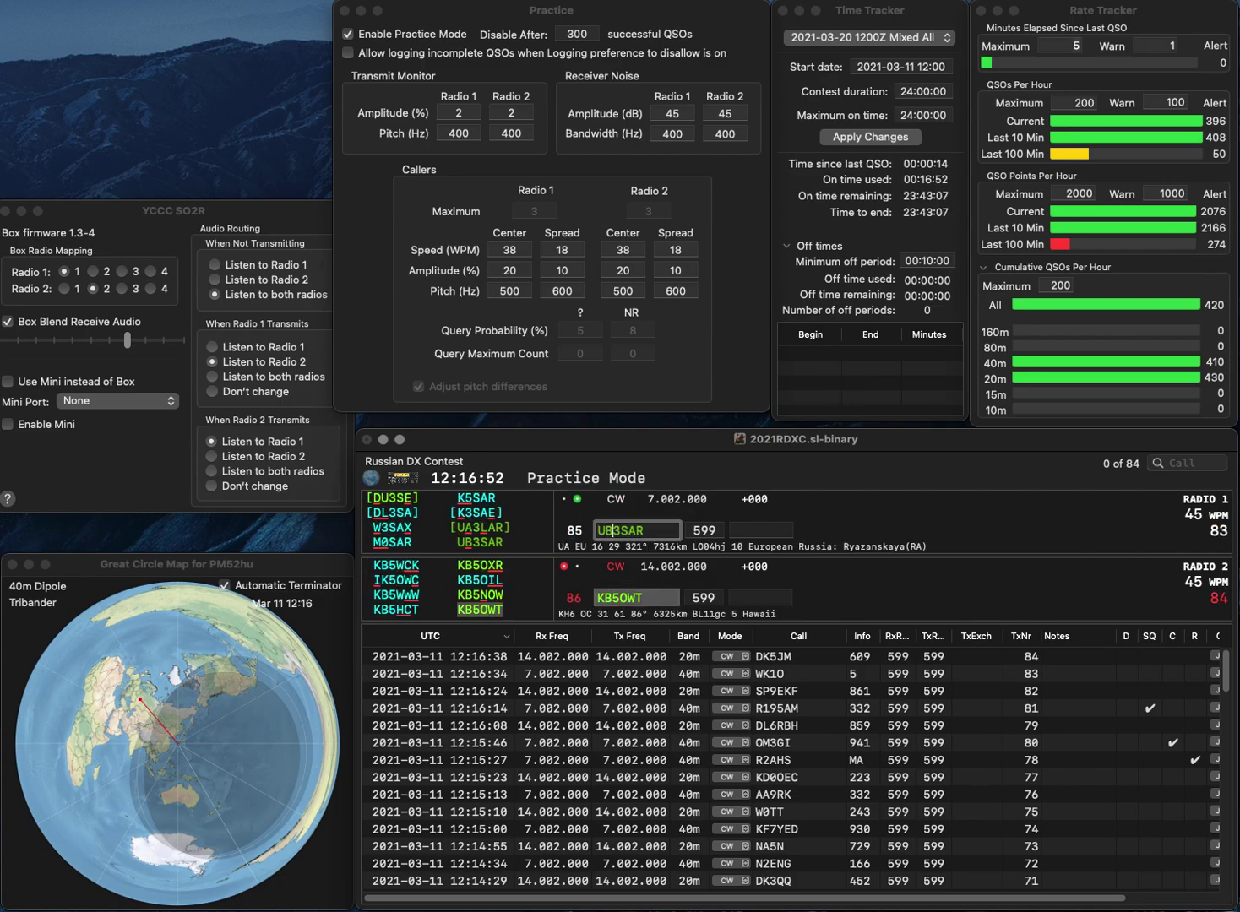
pyautogui.press('Return')
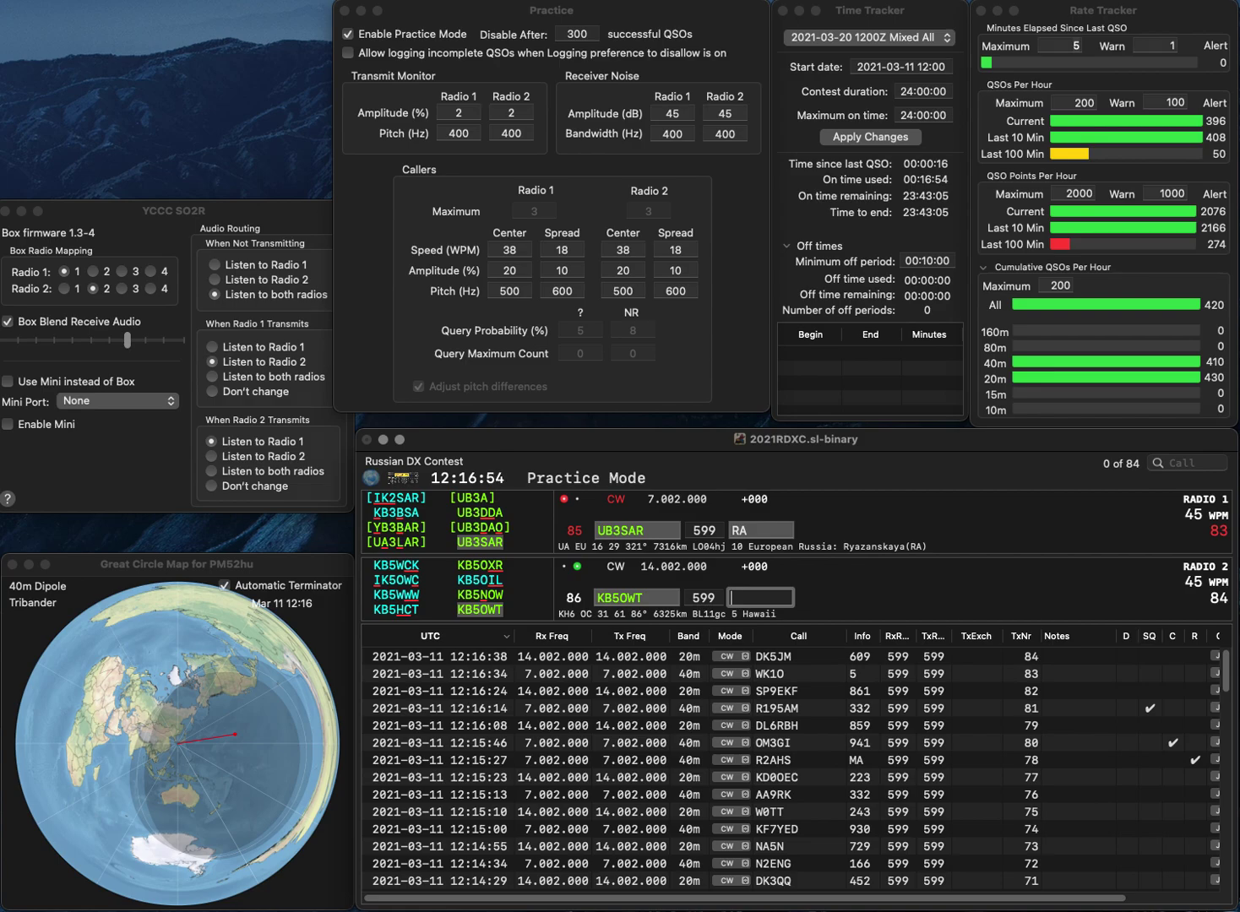
pyautogui.write('291')
pyautogui.press('Return')
pyautogui.press('Return')
# Answer W4NH on Radio 1 and the Radio 2 caller, first with the partial call F6 and then as F6JON.
pyautogui.write('F6')
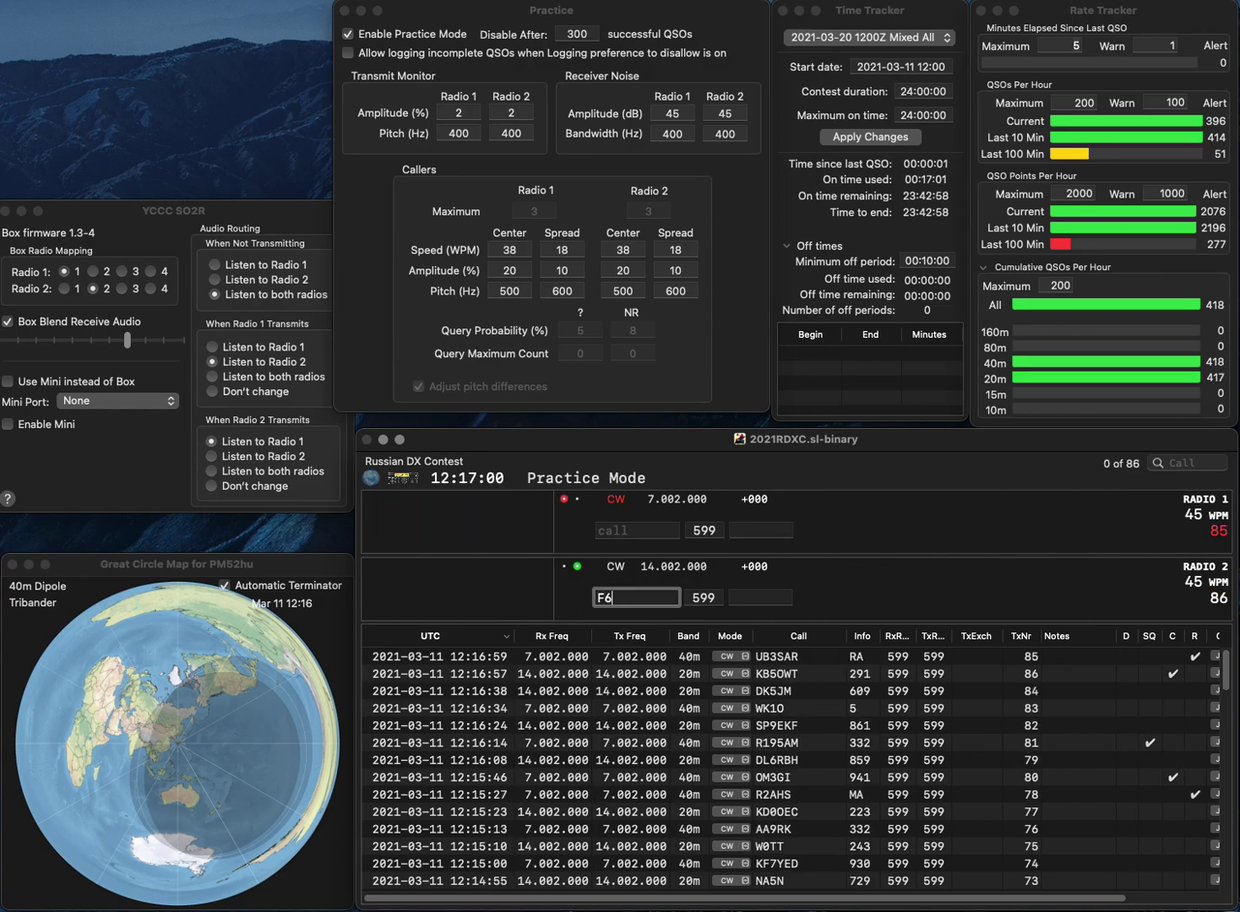
pyautogui.press('Return')
pyautogui.write('W4NH')
pyautogui.press('Return')
pyautogui.write('JON')
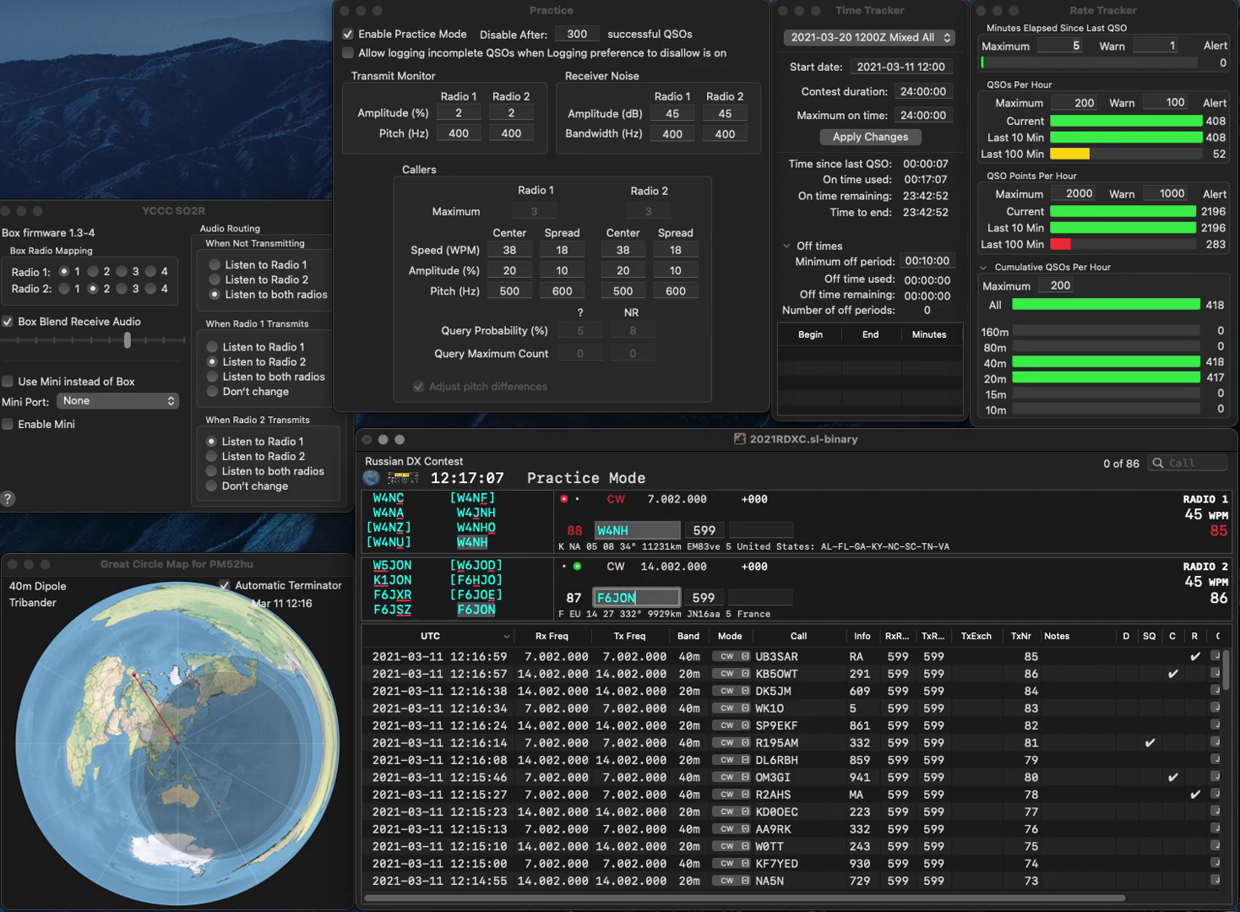
pyautogui.press('Return')
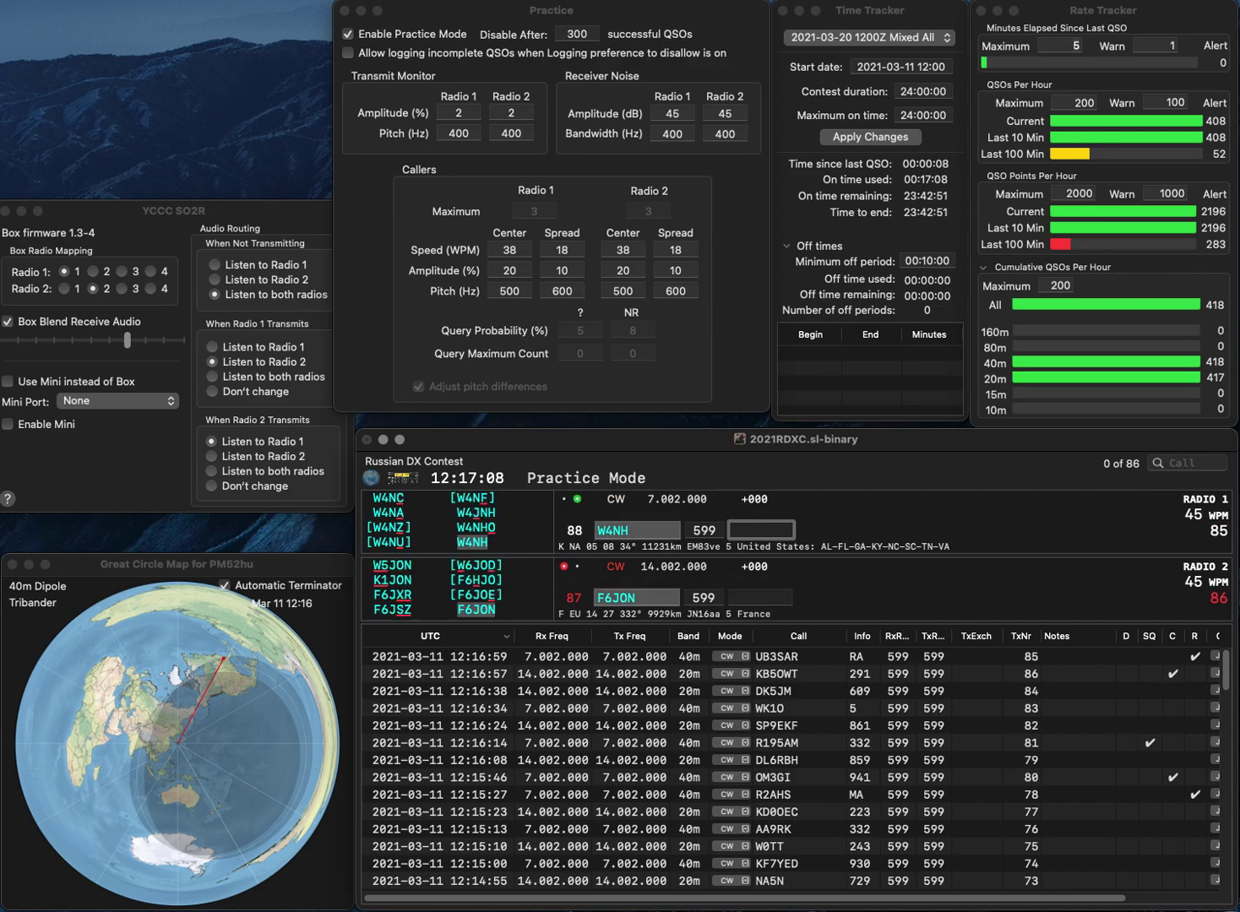
# Log W4NH with exchange 787 on Radio 1 and F6JON with exchange 718 on Radio 2.
pyautogui.write('787')
pyautogui.press('Return')
pyautogui.press('space')
pyautogui.write('718')
pyautogui.press('Return')
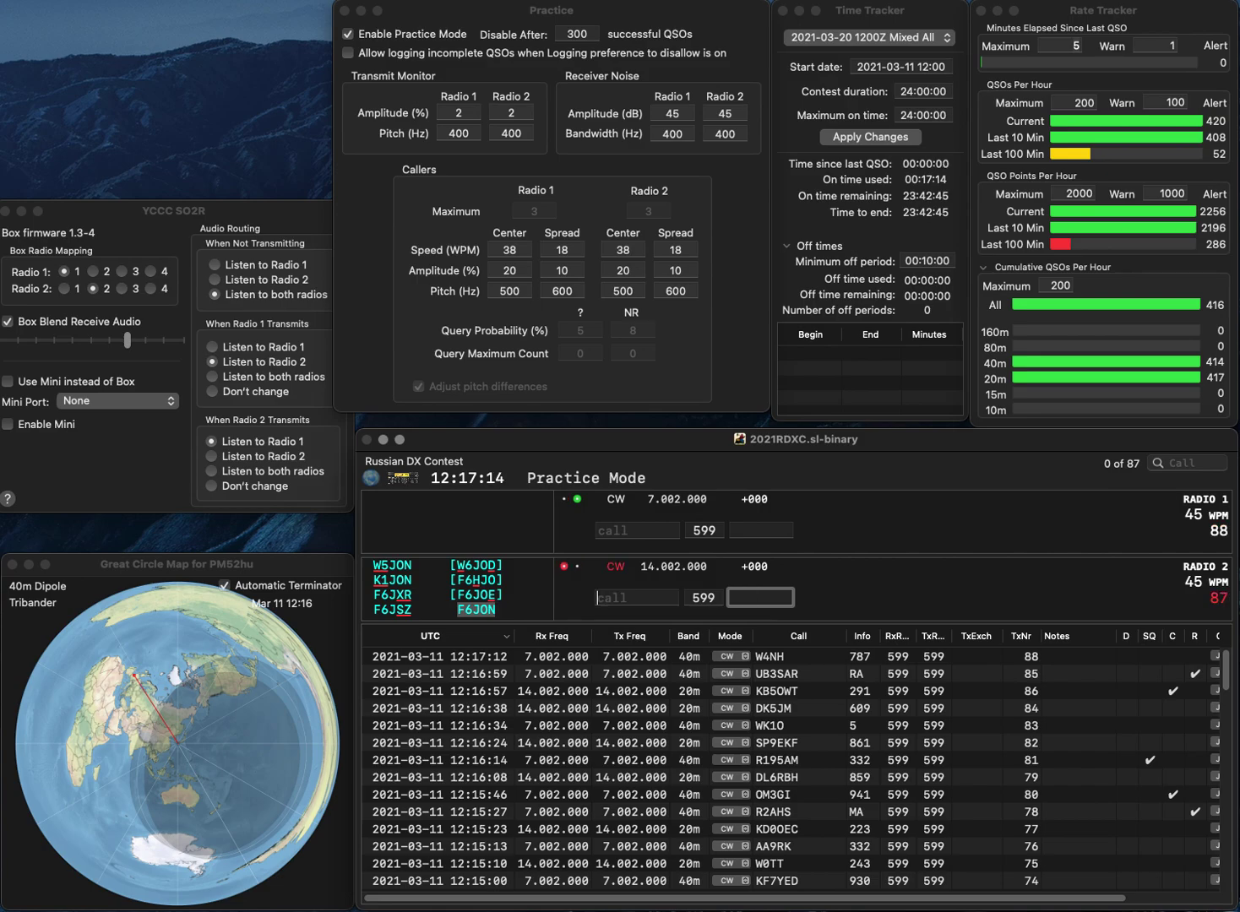
pyautogui.write('ON4CAU')
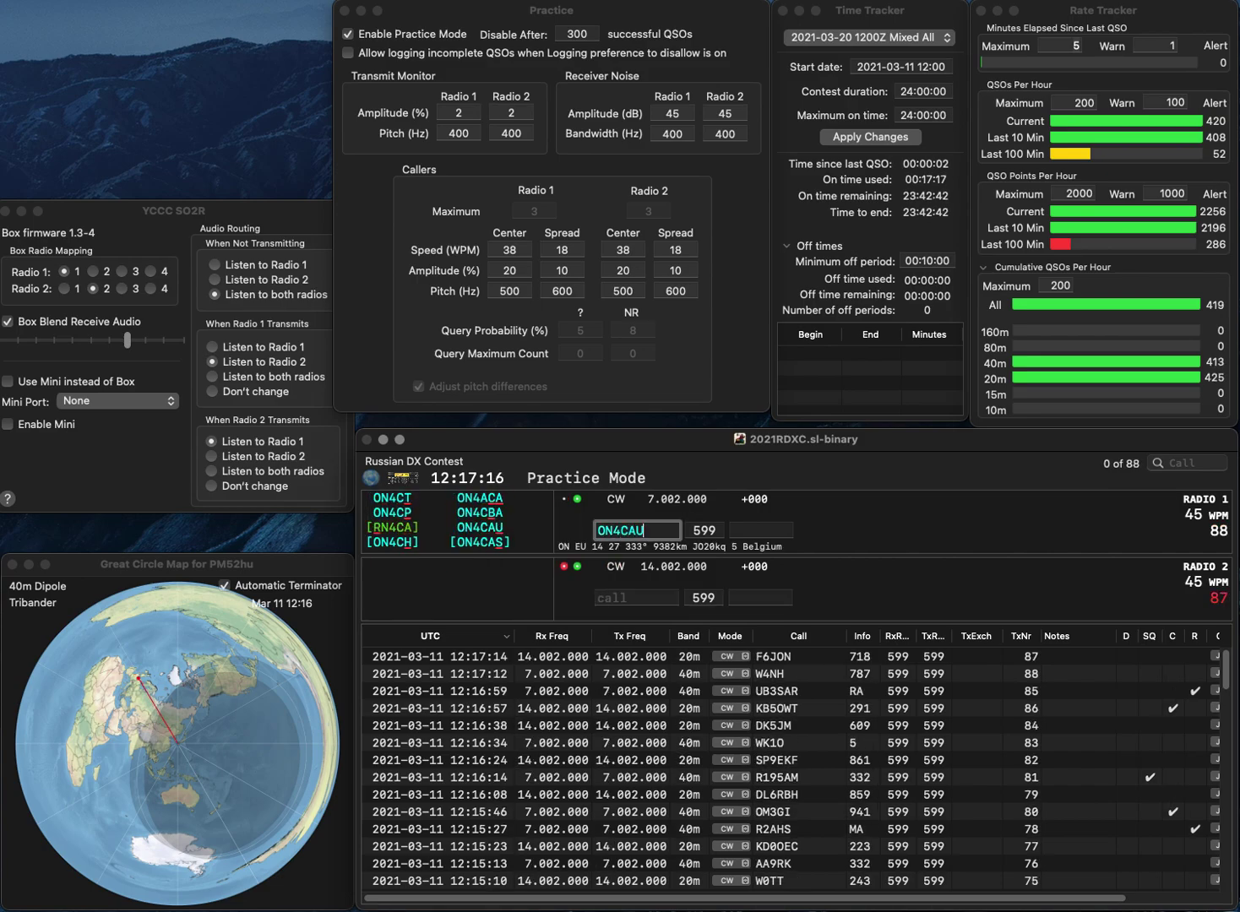
pyautogui.press('Return')
pyautogui.write('N4JQQ')
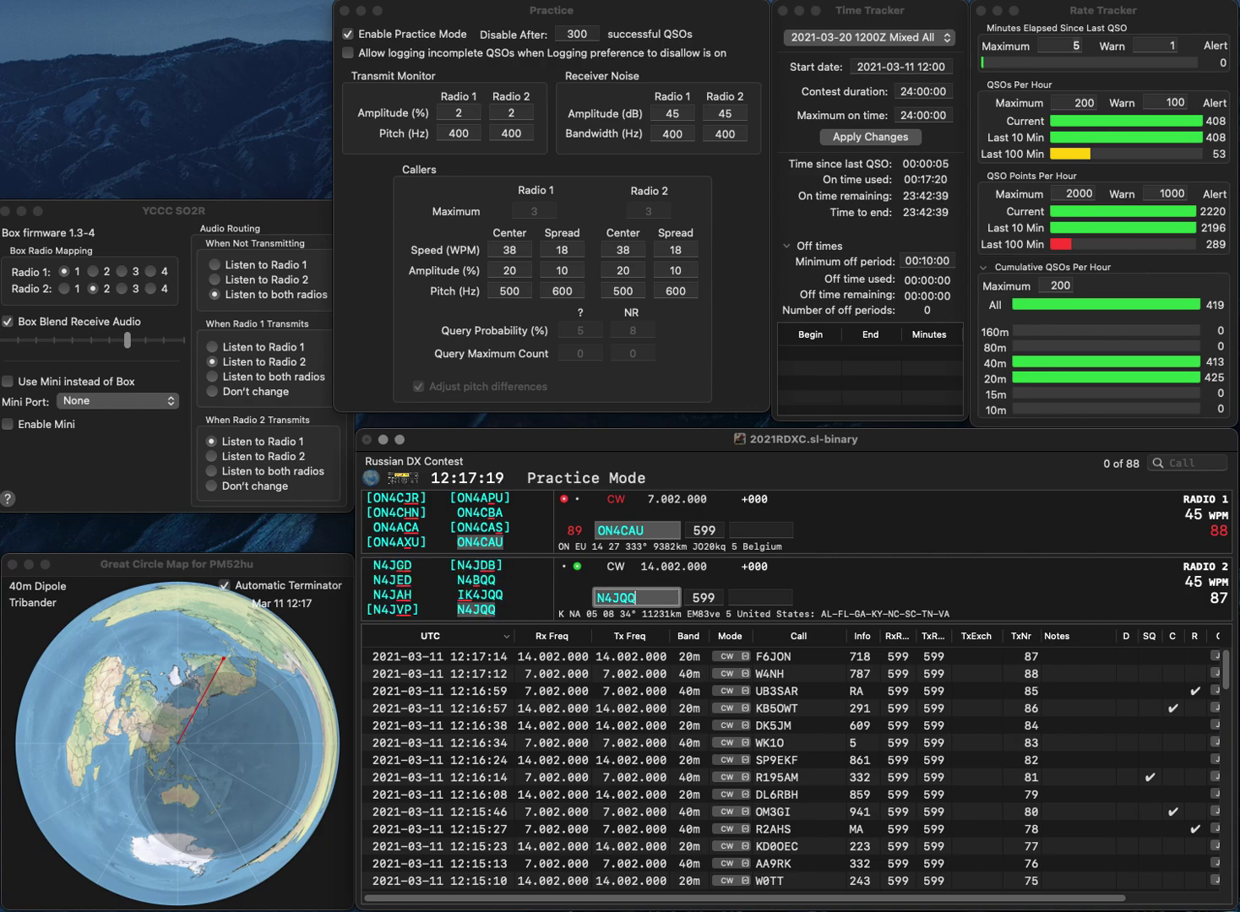
pyautogui.press('Return')
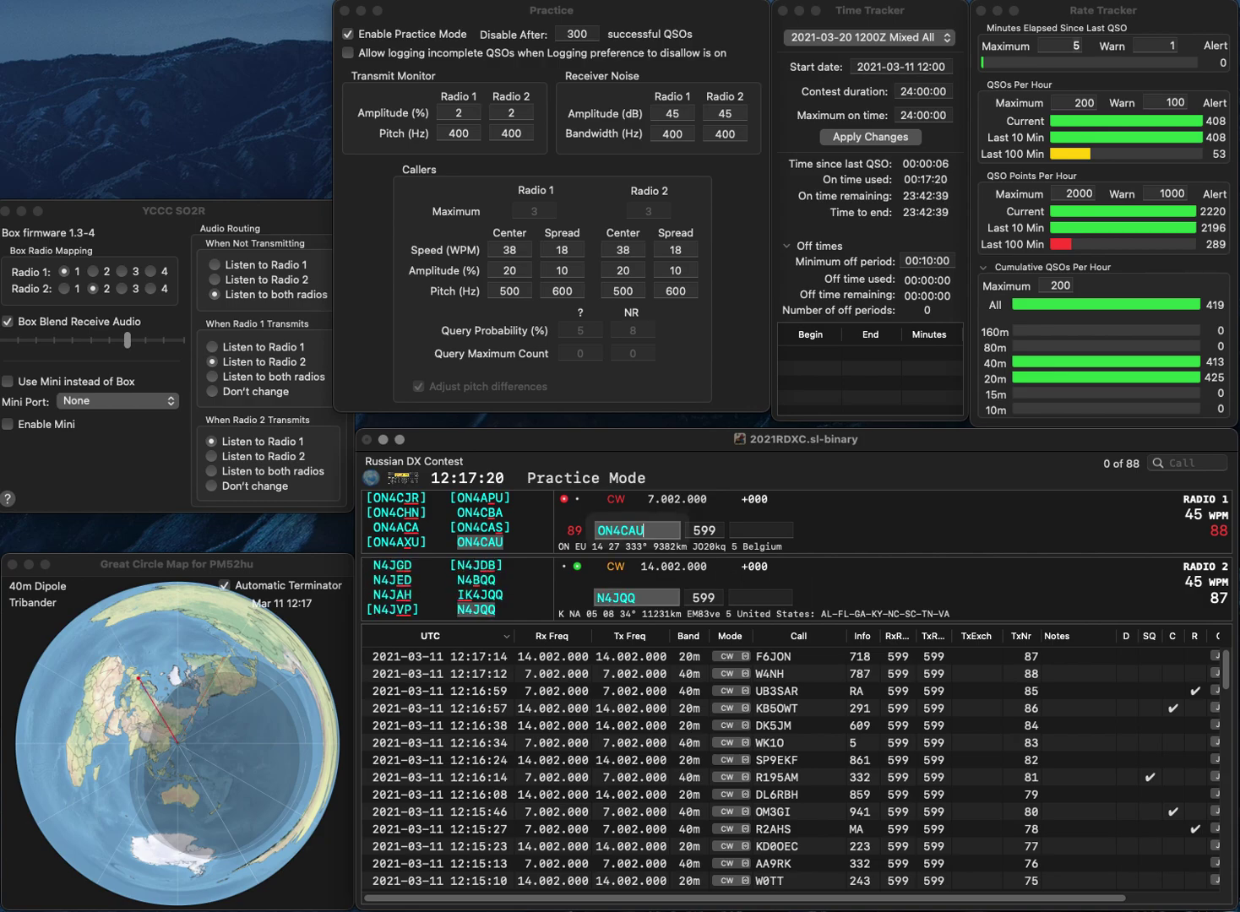
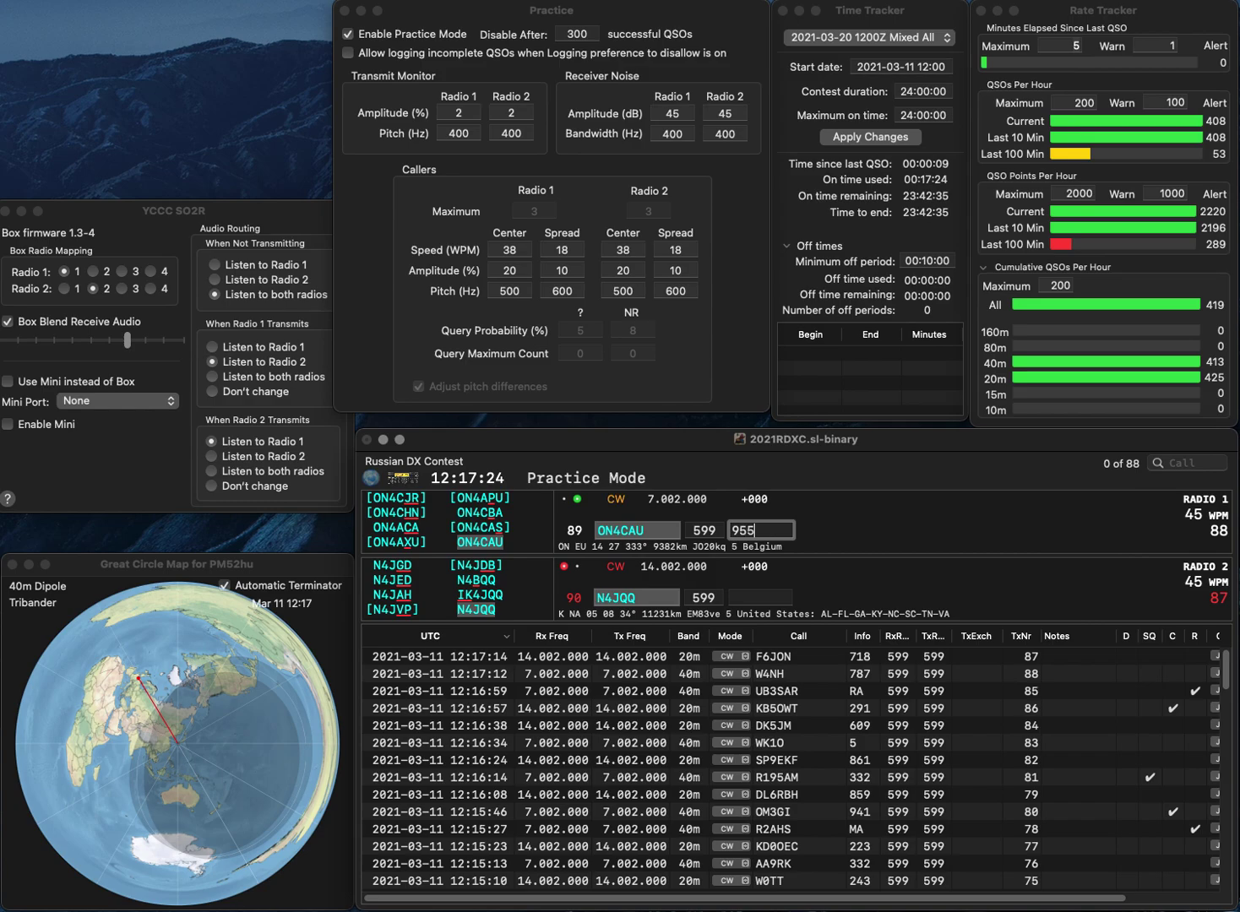
pyautogui.write('955')
pyautogui.press('Return')
pyautogui.write('899')
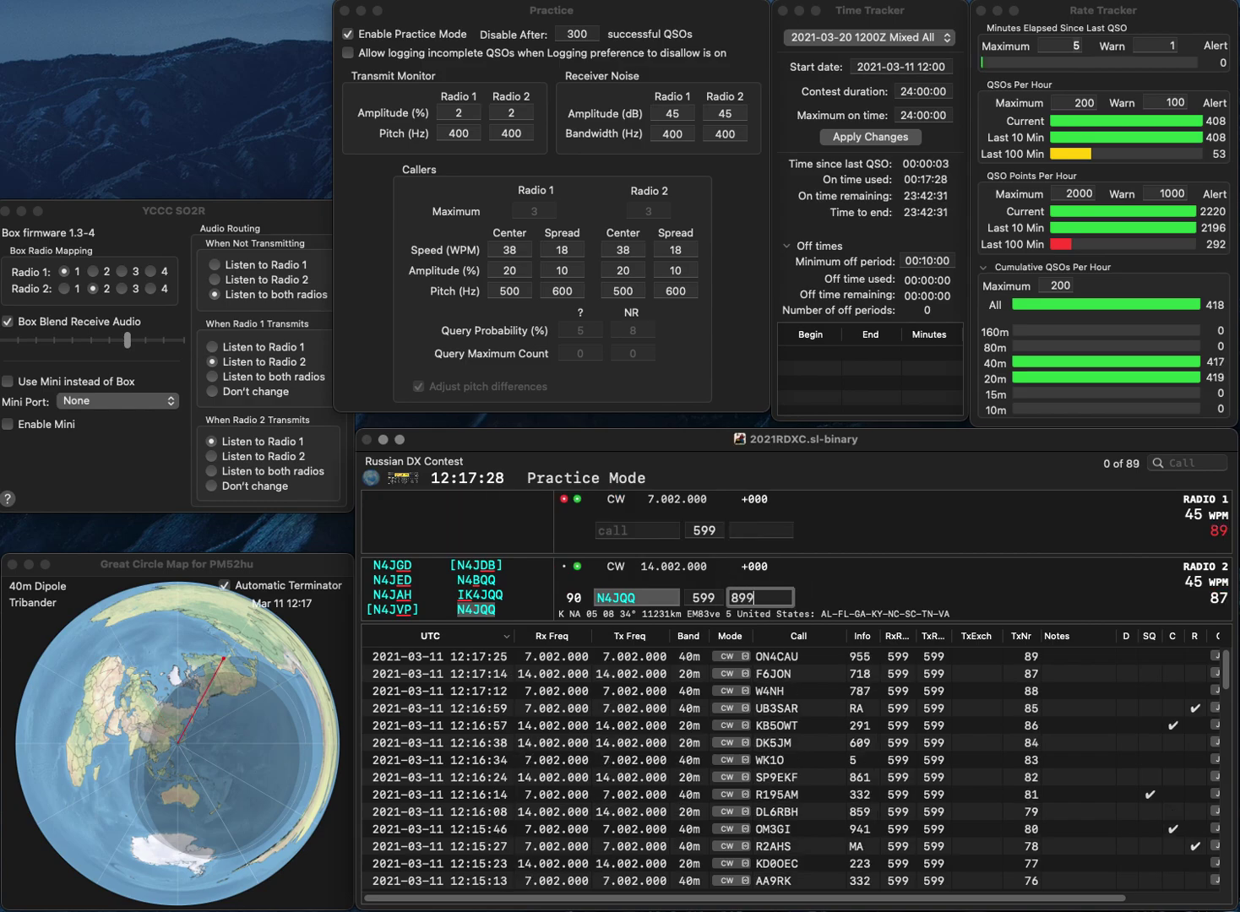
pyautogui.press('Return')
pyautogui.write('K1LEV')
pyautogui.press('Home')
pyautogui.write('O')
pyautogui.press('Return')
pyautogui.write('CRAWL')
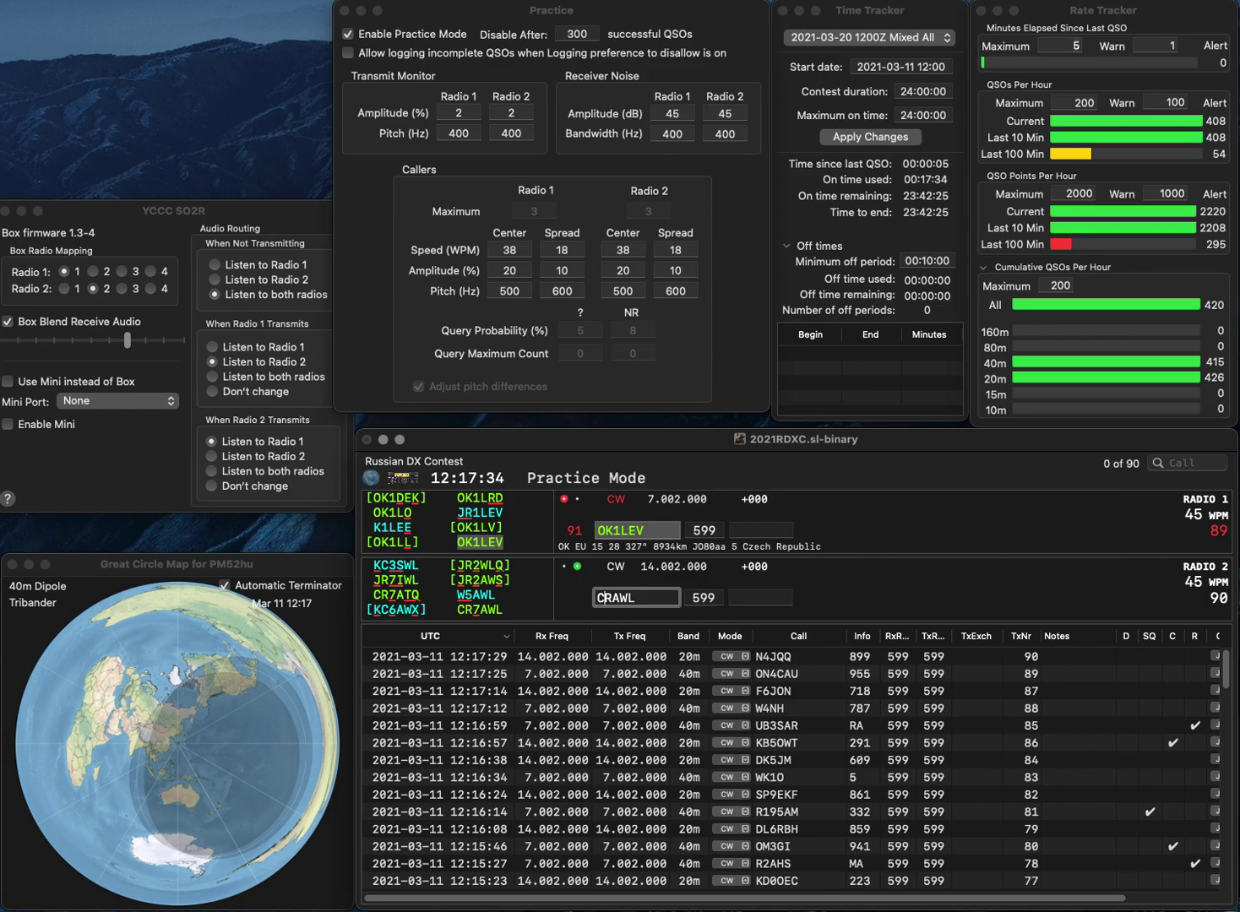
pyautogui.press('Return')
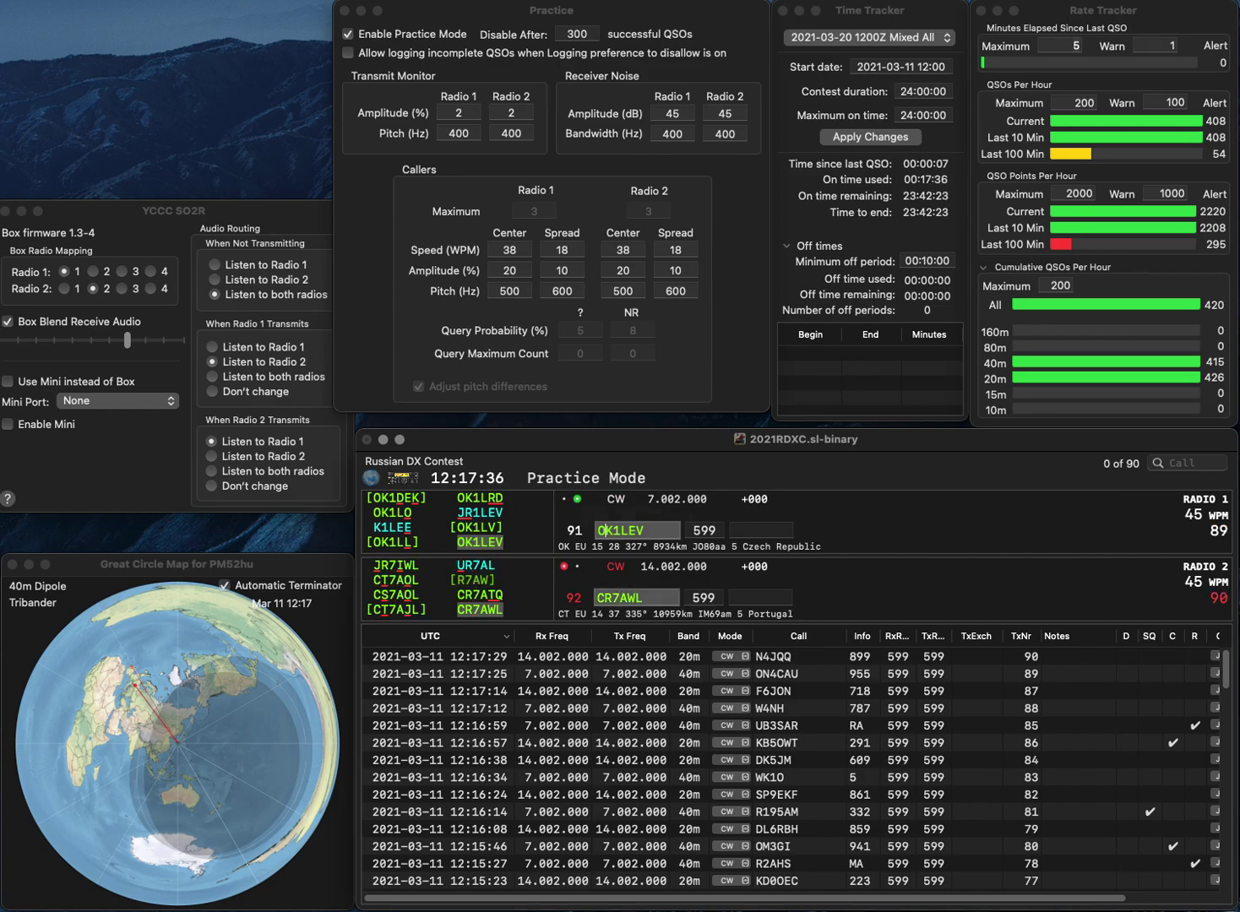
pyautogui.write('33')
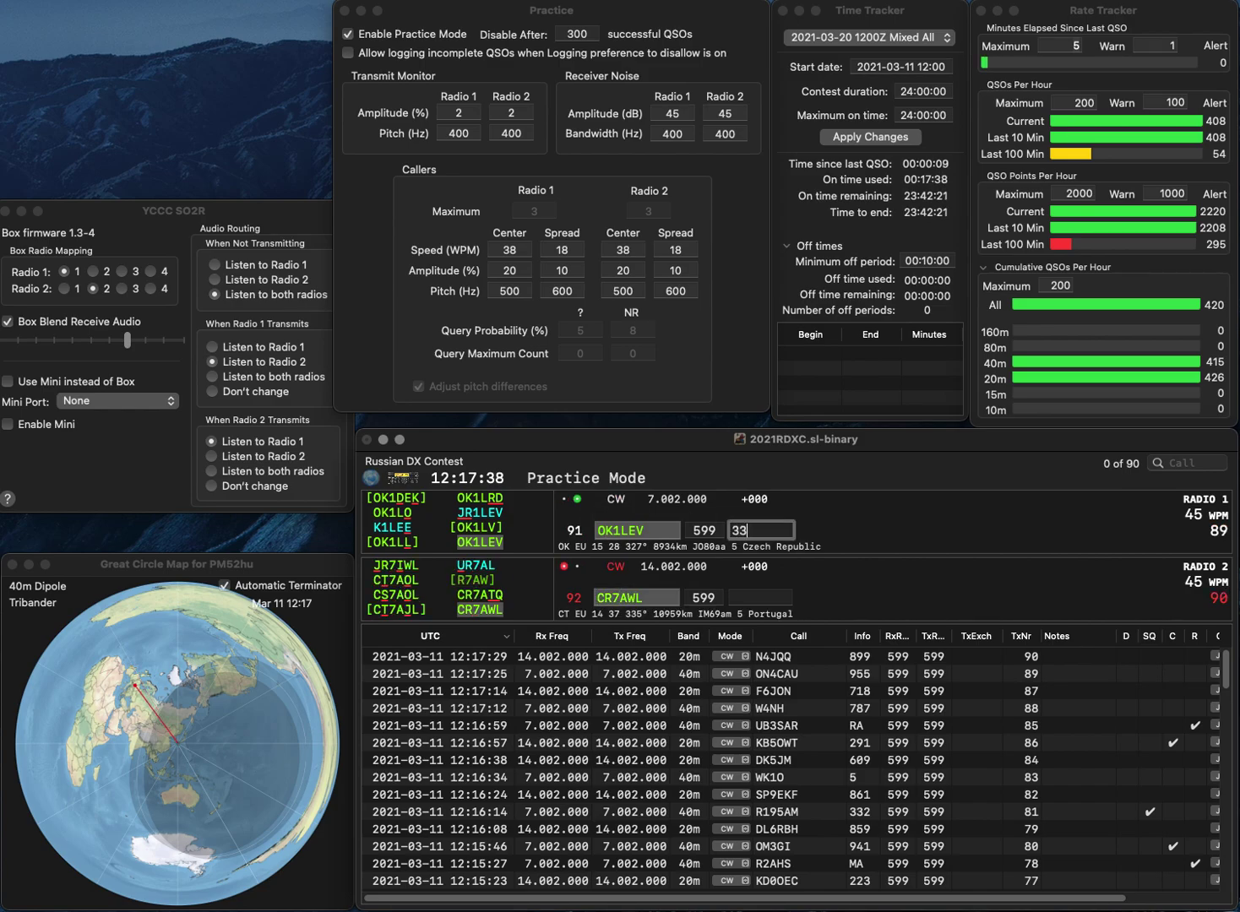
pyautogui.press('Return')
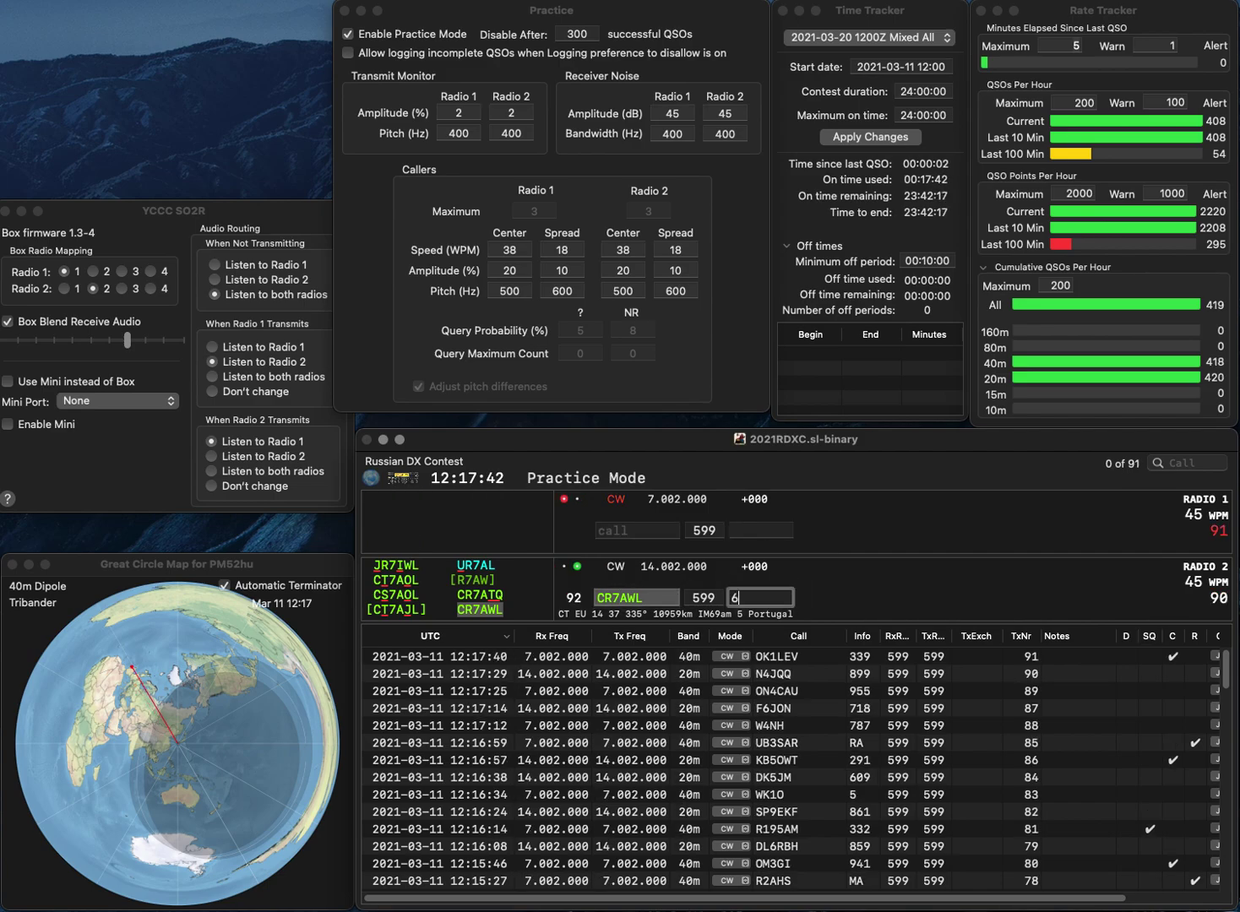
pyautogui.press('Return')
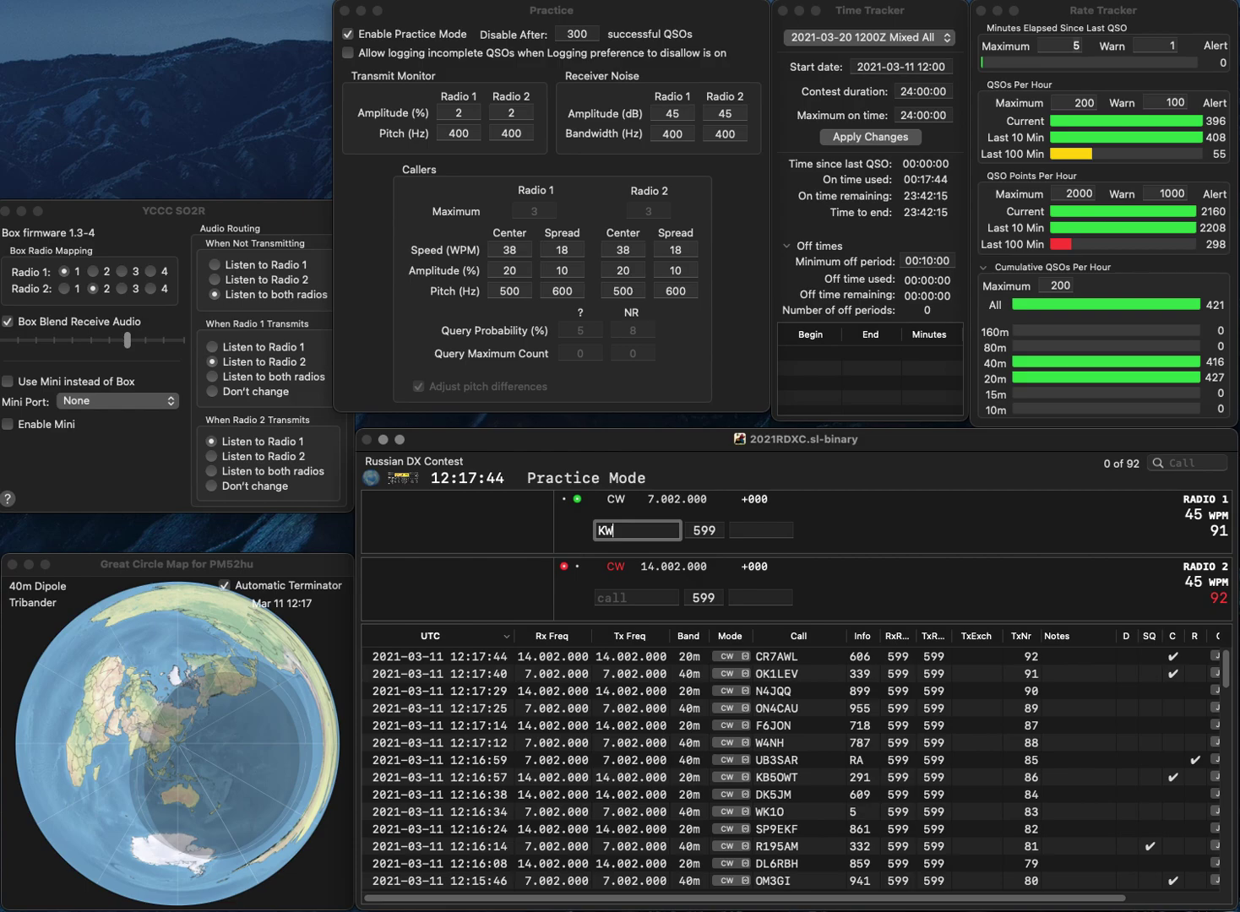
pyautogui.write('KW5CW')
pyautogui.press('Return')
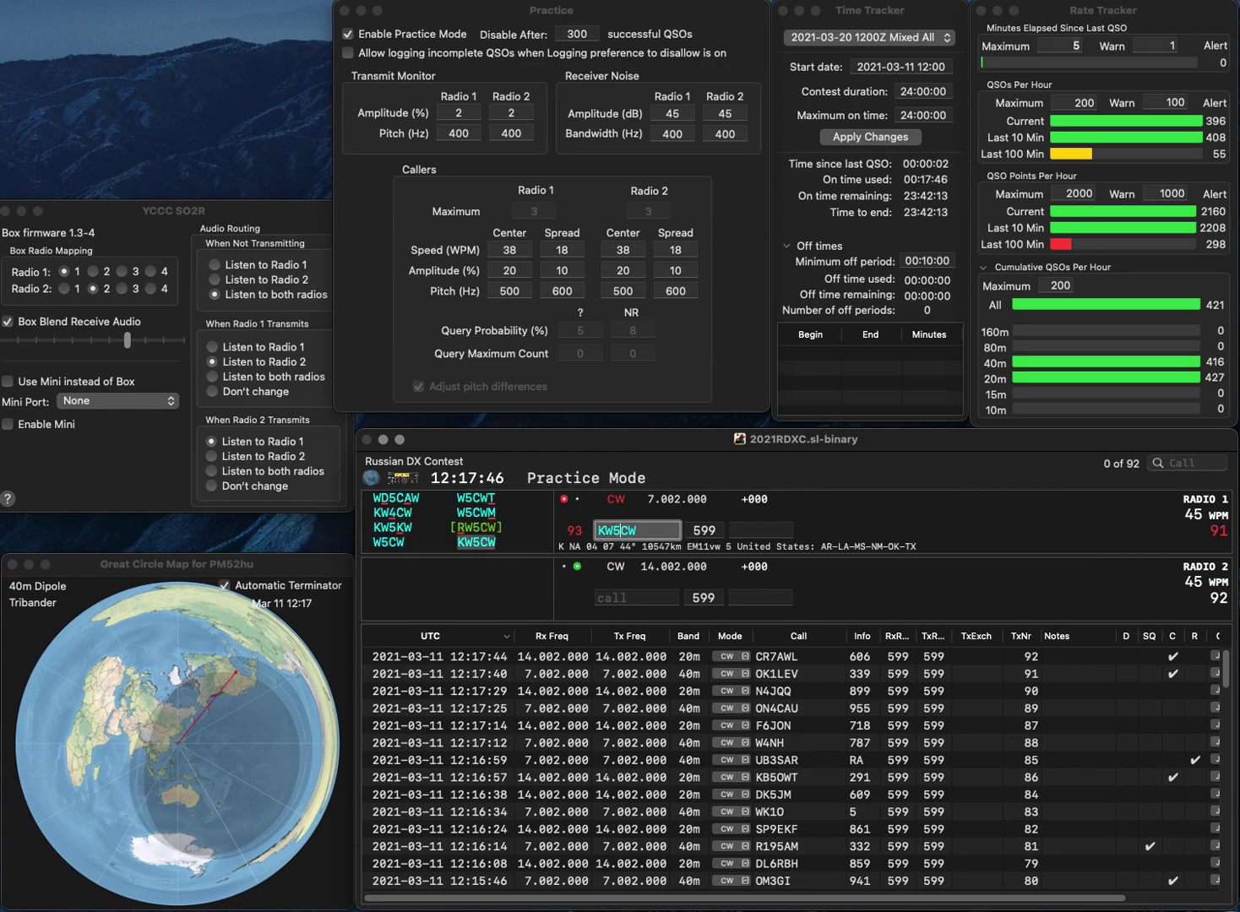
pyautogui.write('1S')
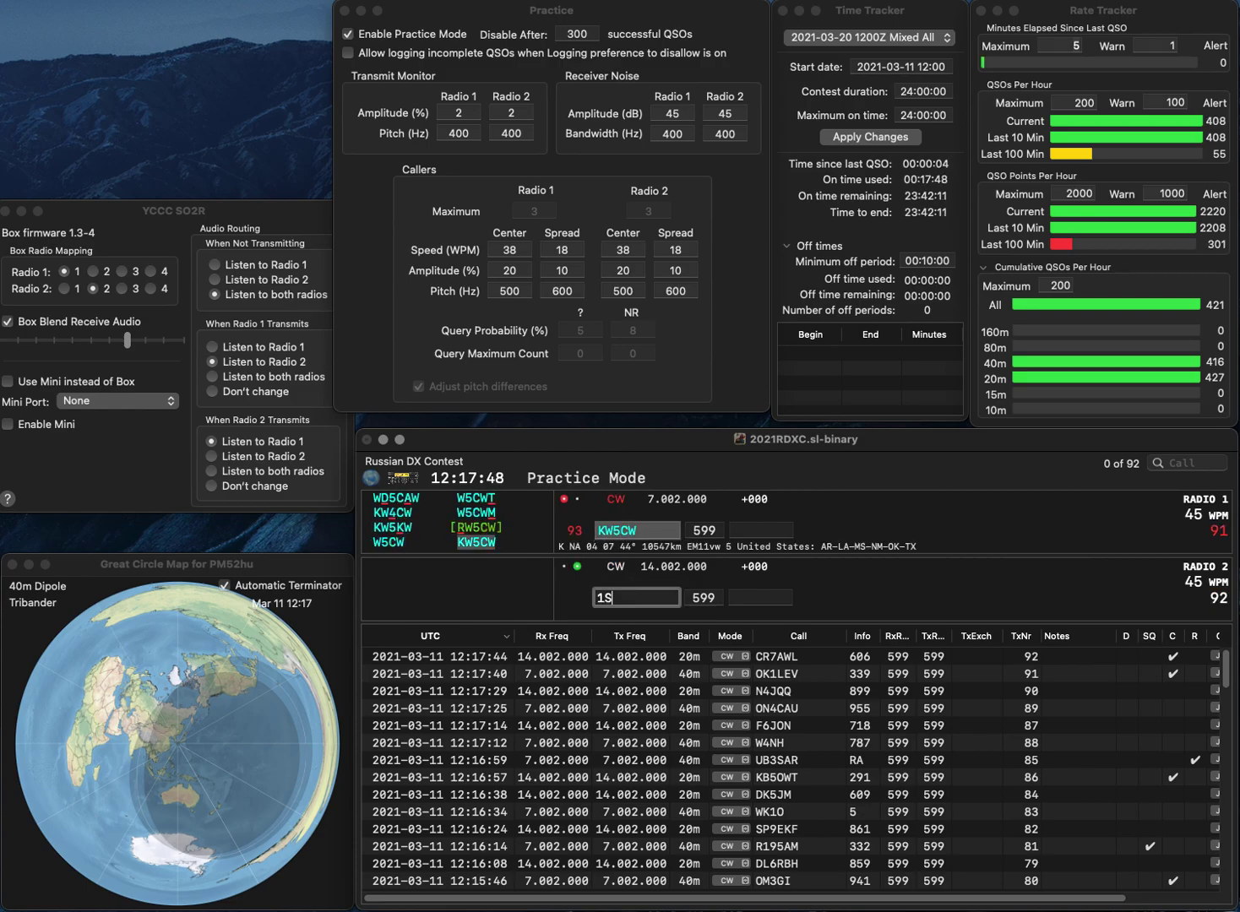
pyautogui.write('R')
pyautogui.press('Return')
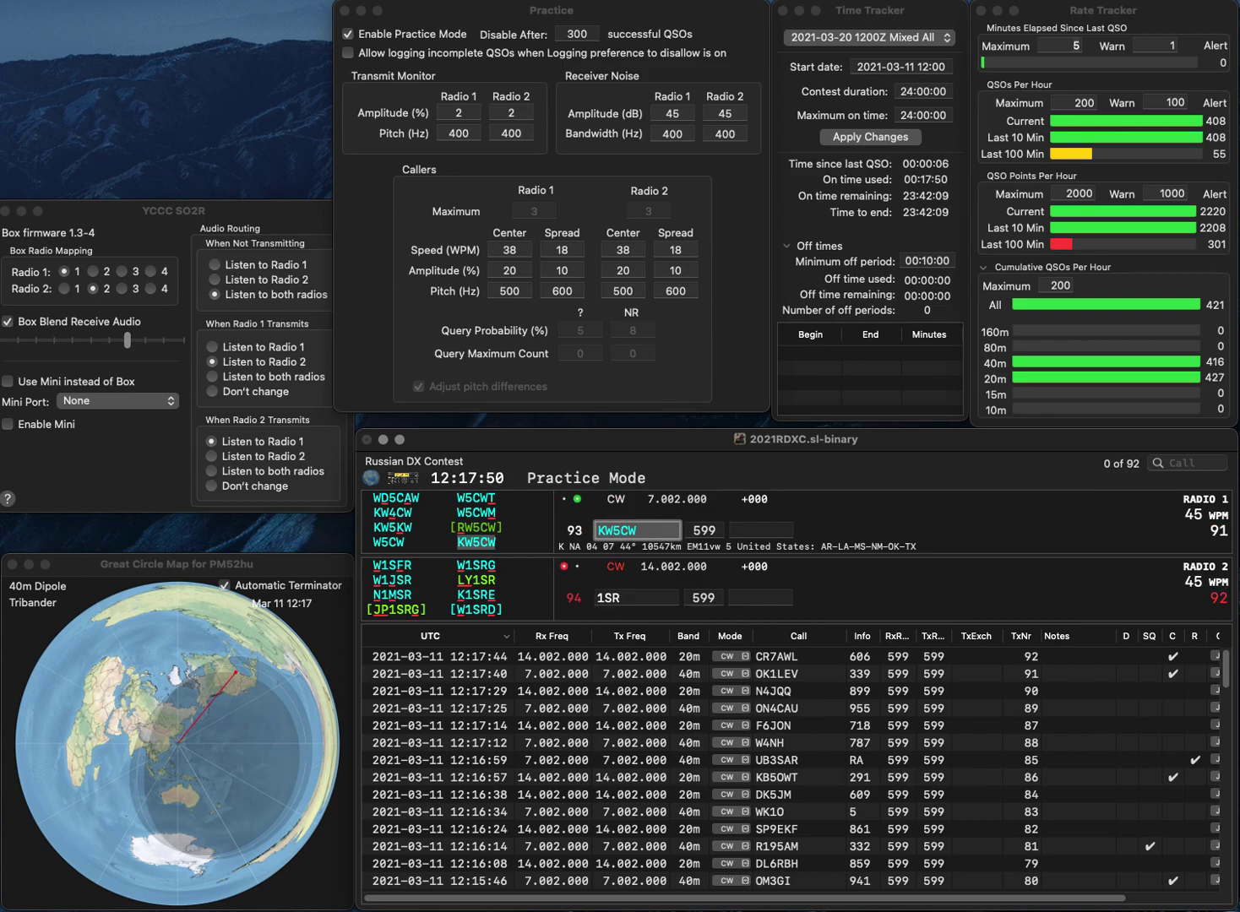
pyautogui.write('97')
pyautogui.press('Return')
pyautogui.write('UR')
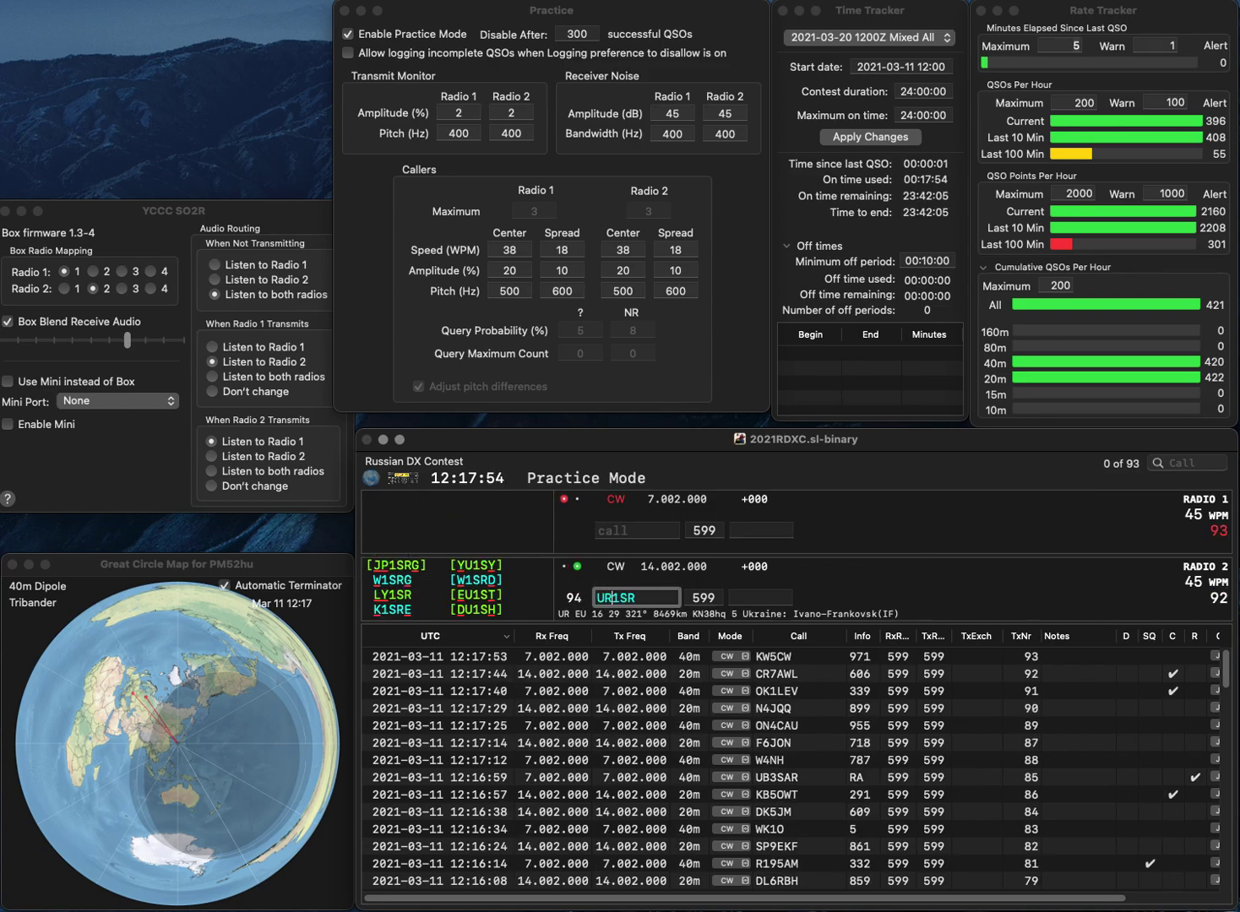
pyautogui.press('Return')
pyautogui.click(637, 531)
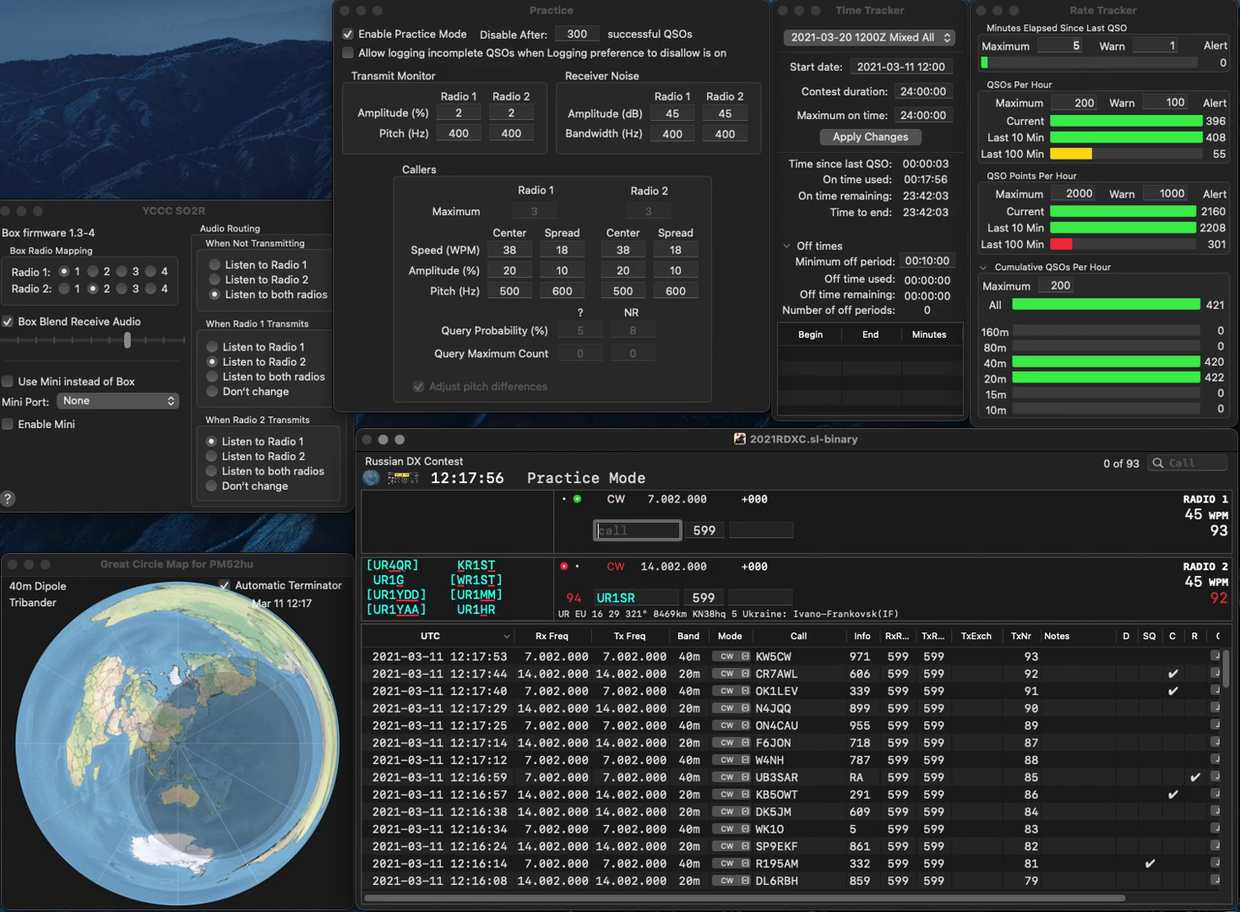
pyautogui.write('K3TW')
pyautogui.press('Return')
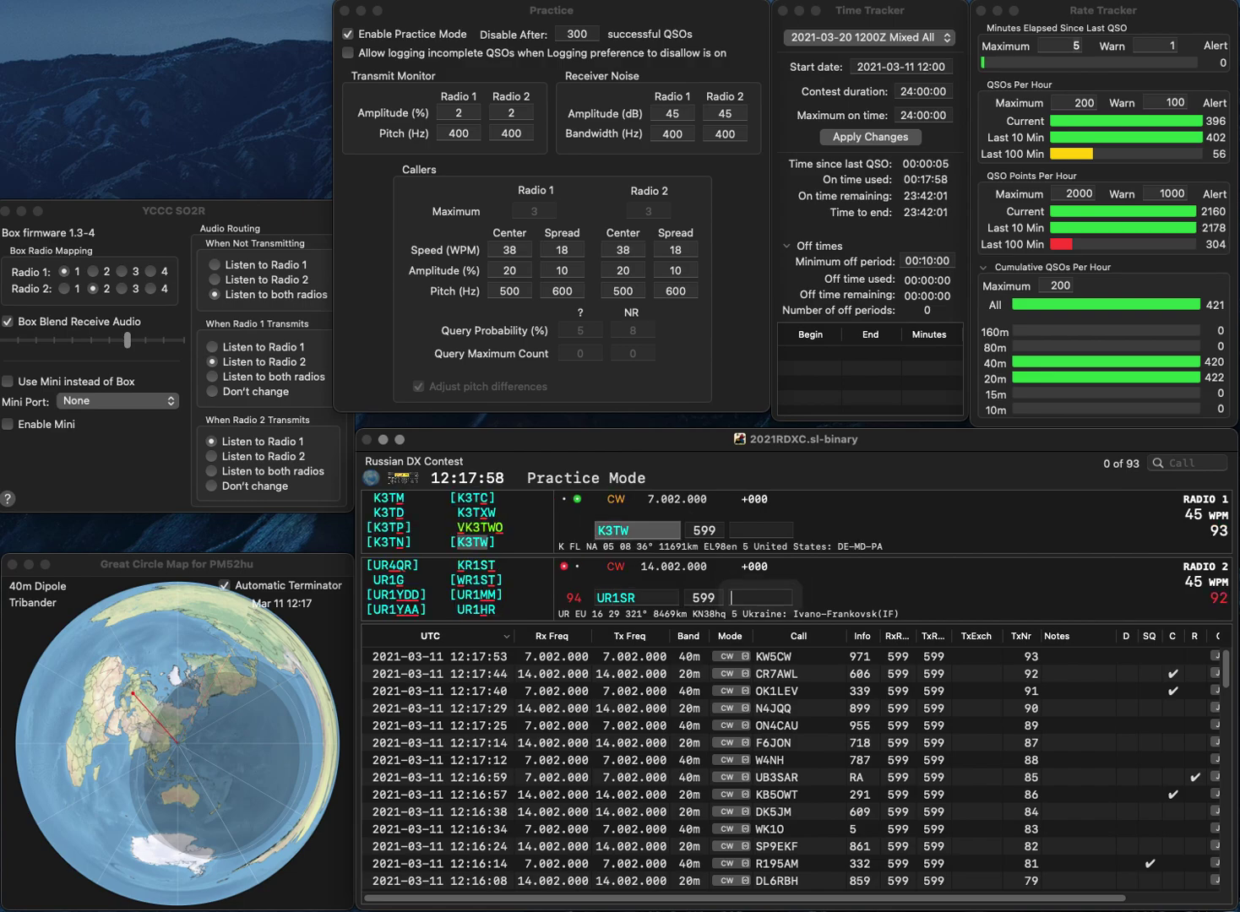
pyautogui.click(628, 597)
pyautogui.press('BackSpace')
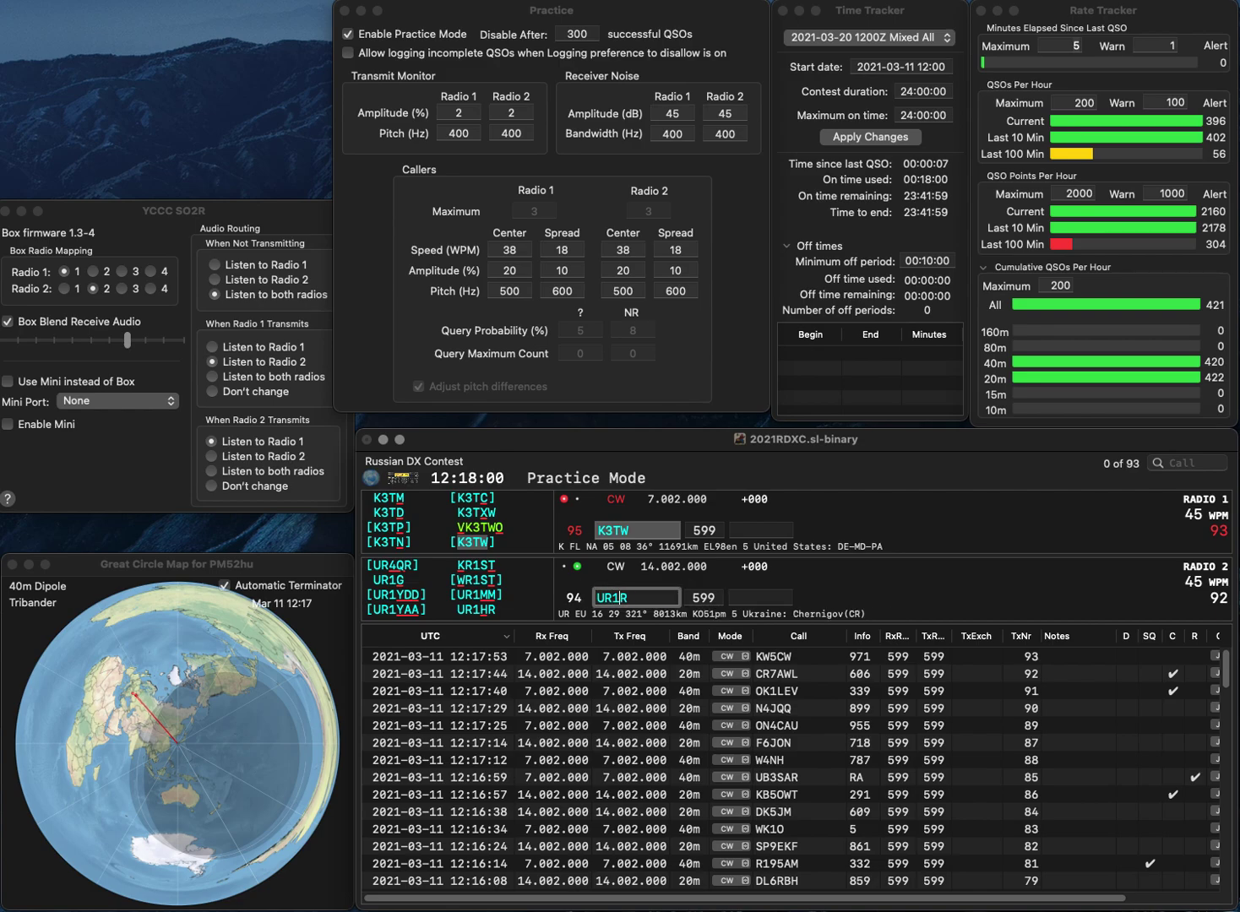
pyautogui.write('H')
pyautogui.press('Return')
pyautogui.press('Tab')
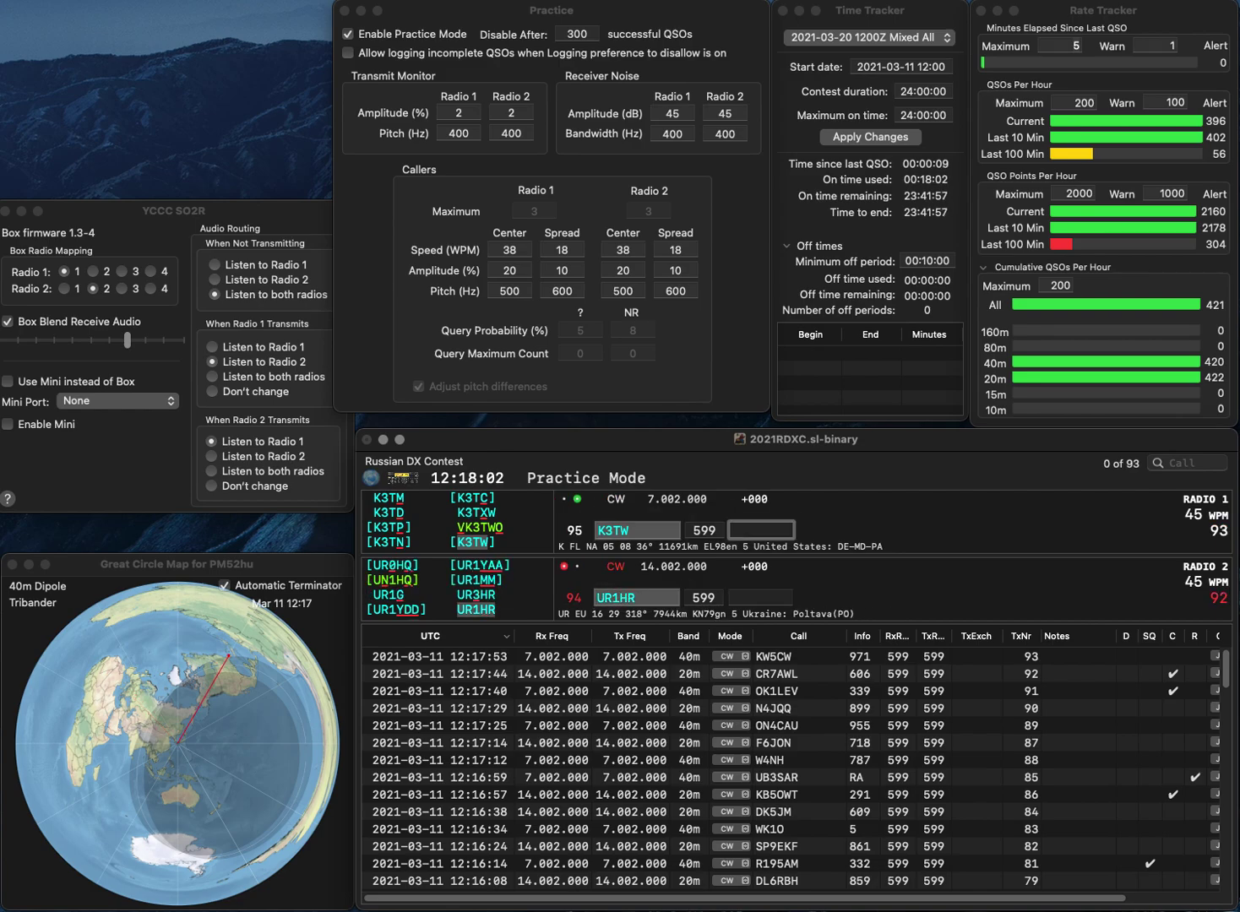
# Log K3TW with exchange 14 on Radio 1 and UR1HR with exchange 177 on Radio 2.
pyautogui.write('14')
pyautogui.press('Return')
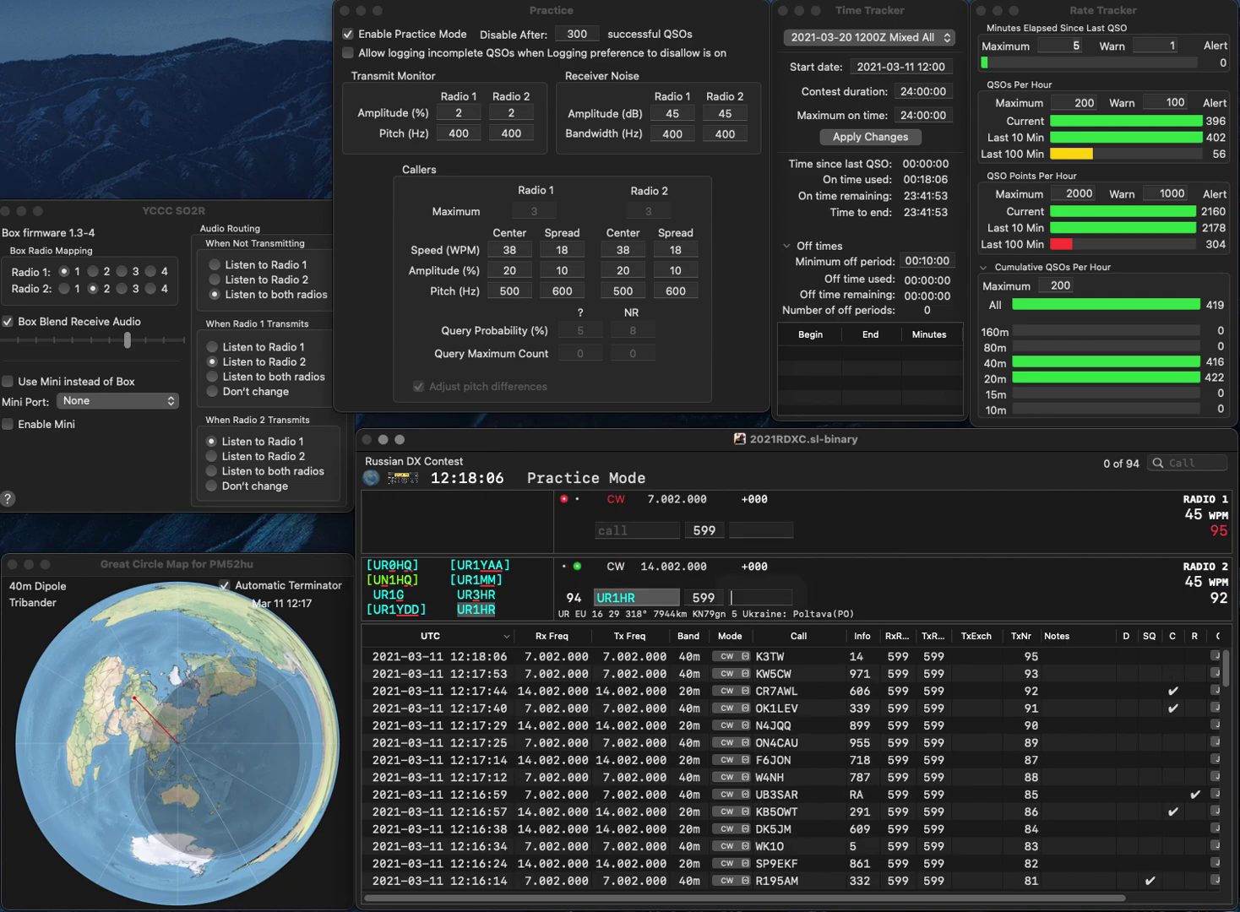
pyautogui.write('177')
pyautogui.press('Return')
pyautogui.write('7')
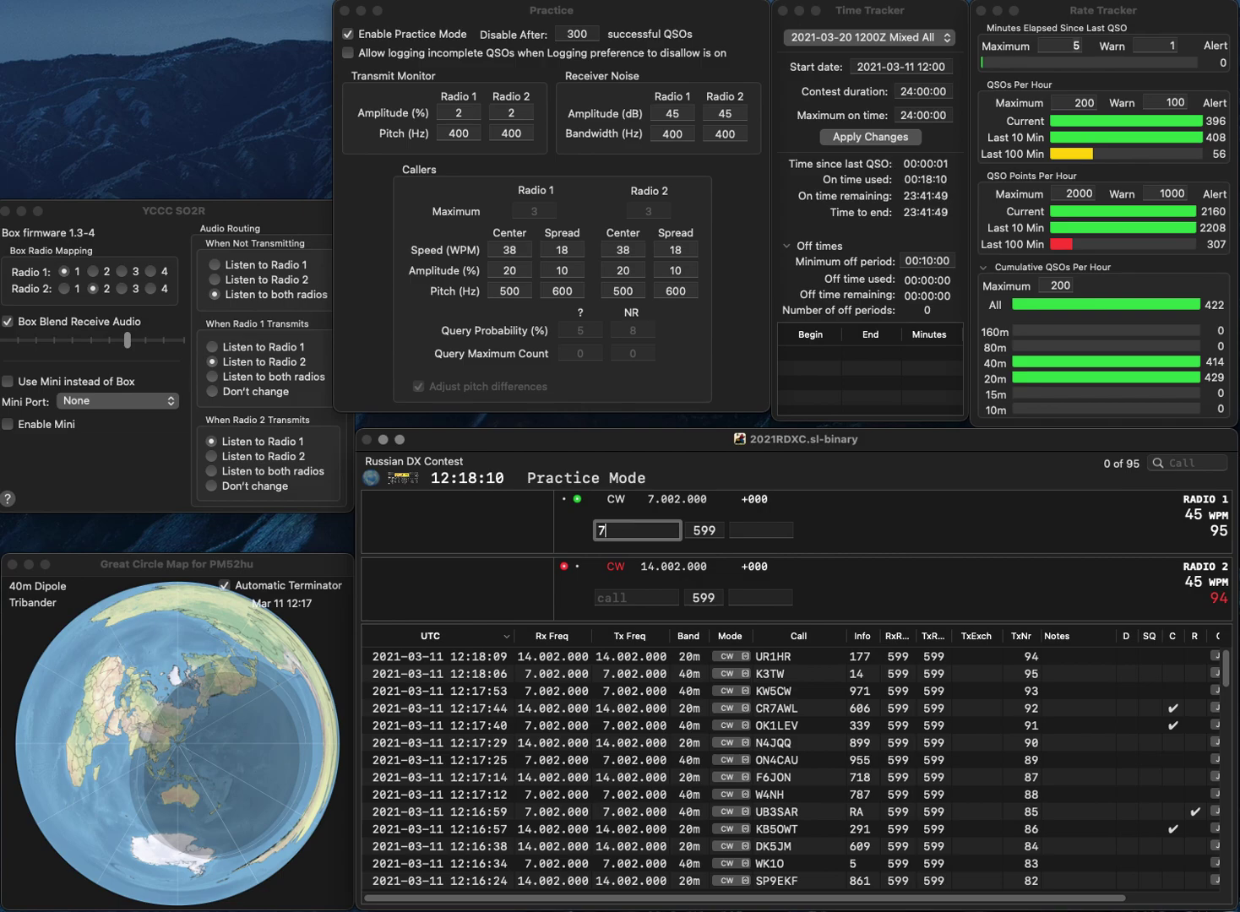
pyautogui.write('UL')
pyautogui.press('Return')
pyautogui.write('K')
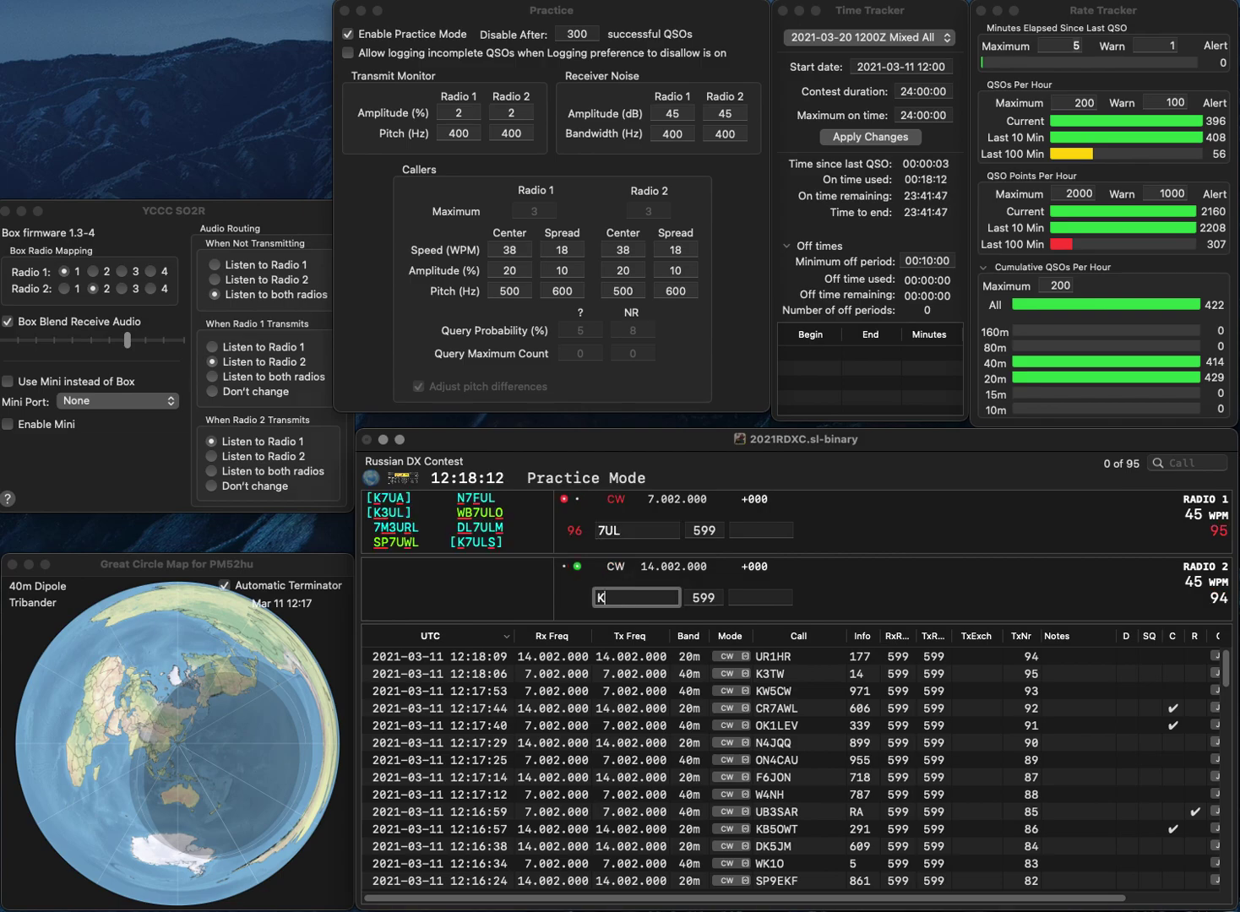
pyautogui.write('2QB')
pyautogui.press('Return')
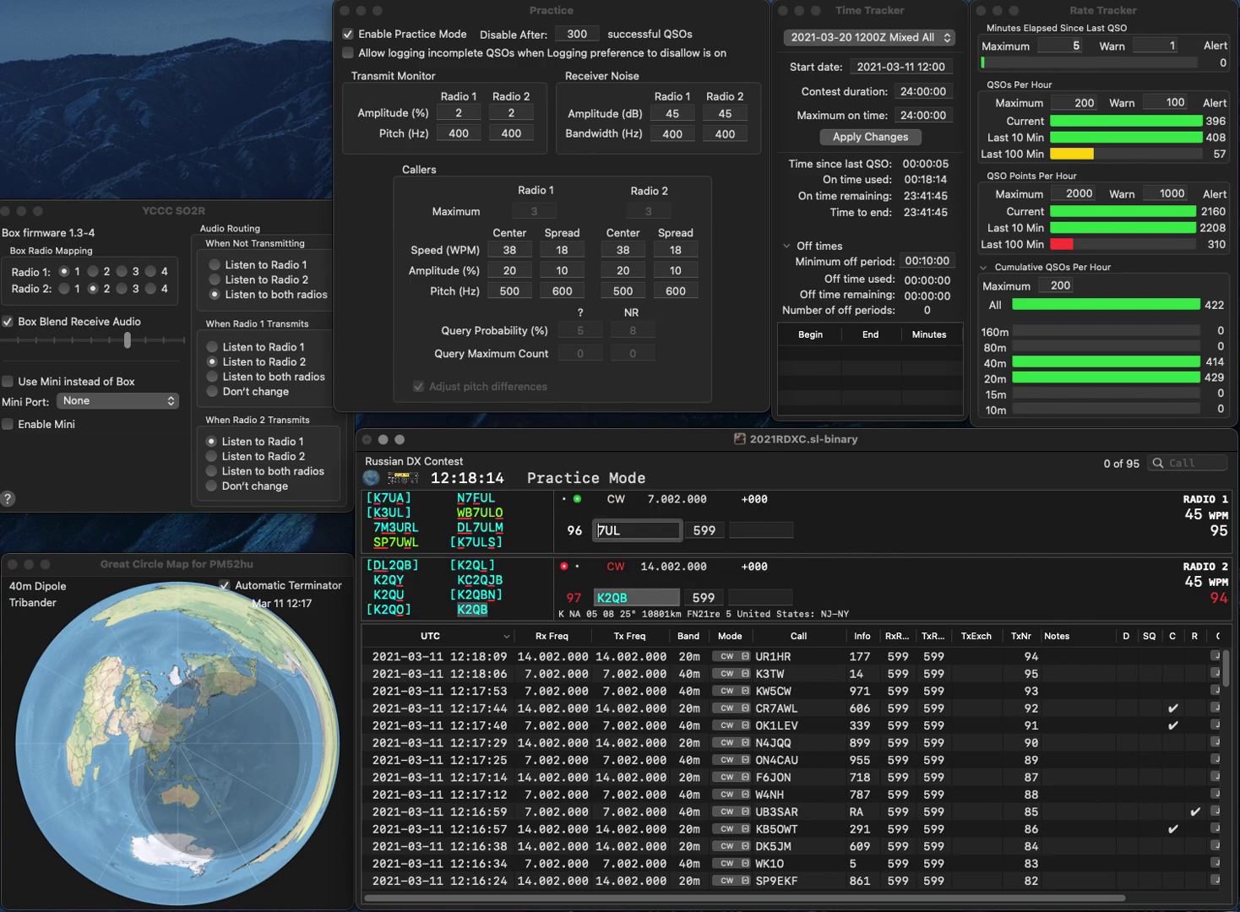
# Correct the Radio 1 caller's call from the partial entry to AA8UL.
pyautogui.write('AA')
pyautogui.press('Delete')
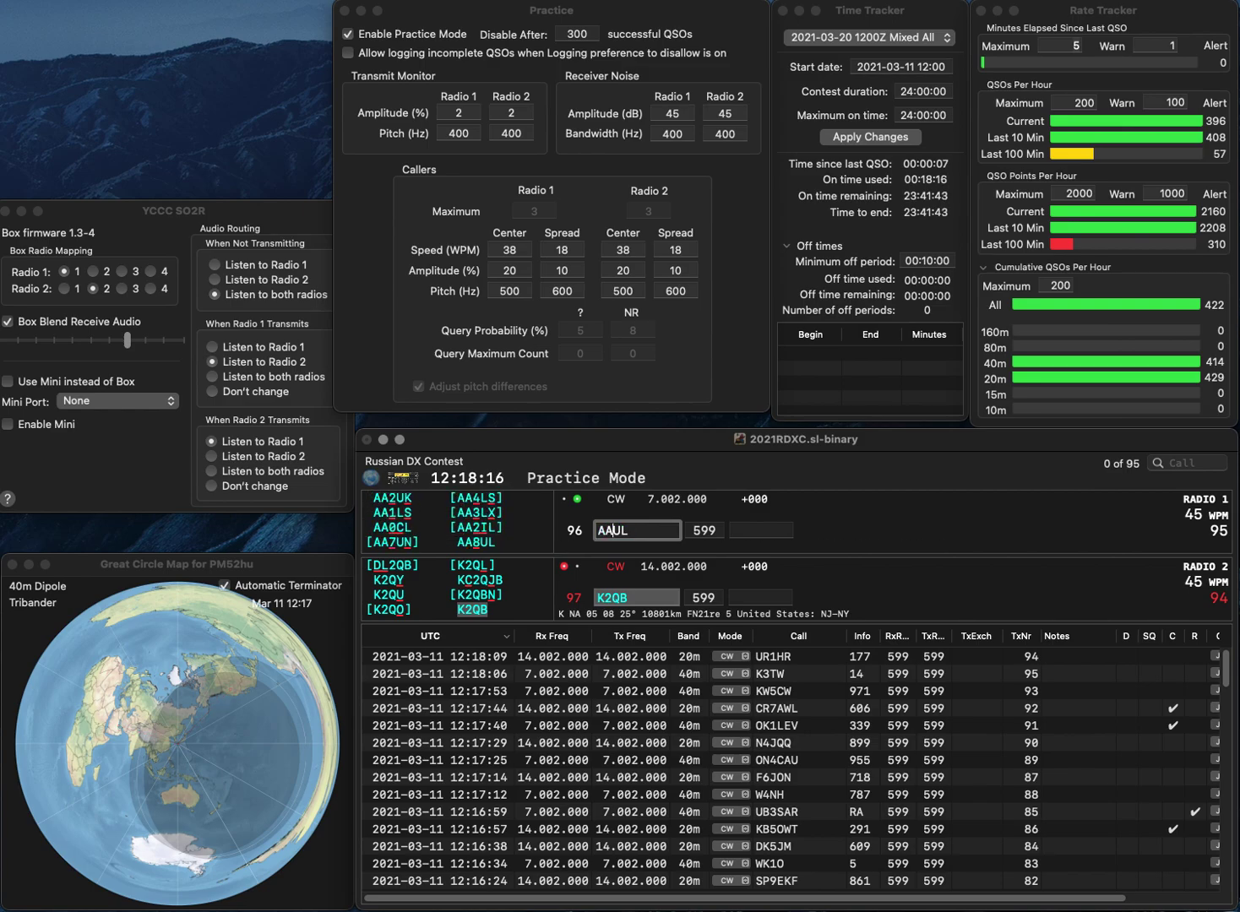
pyautogui.write('8')
pyautogui.press('space')
pyautogui.write('6')
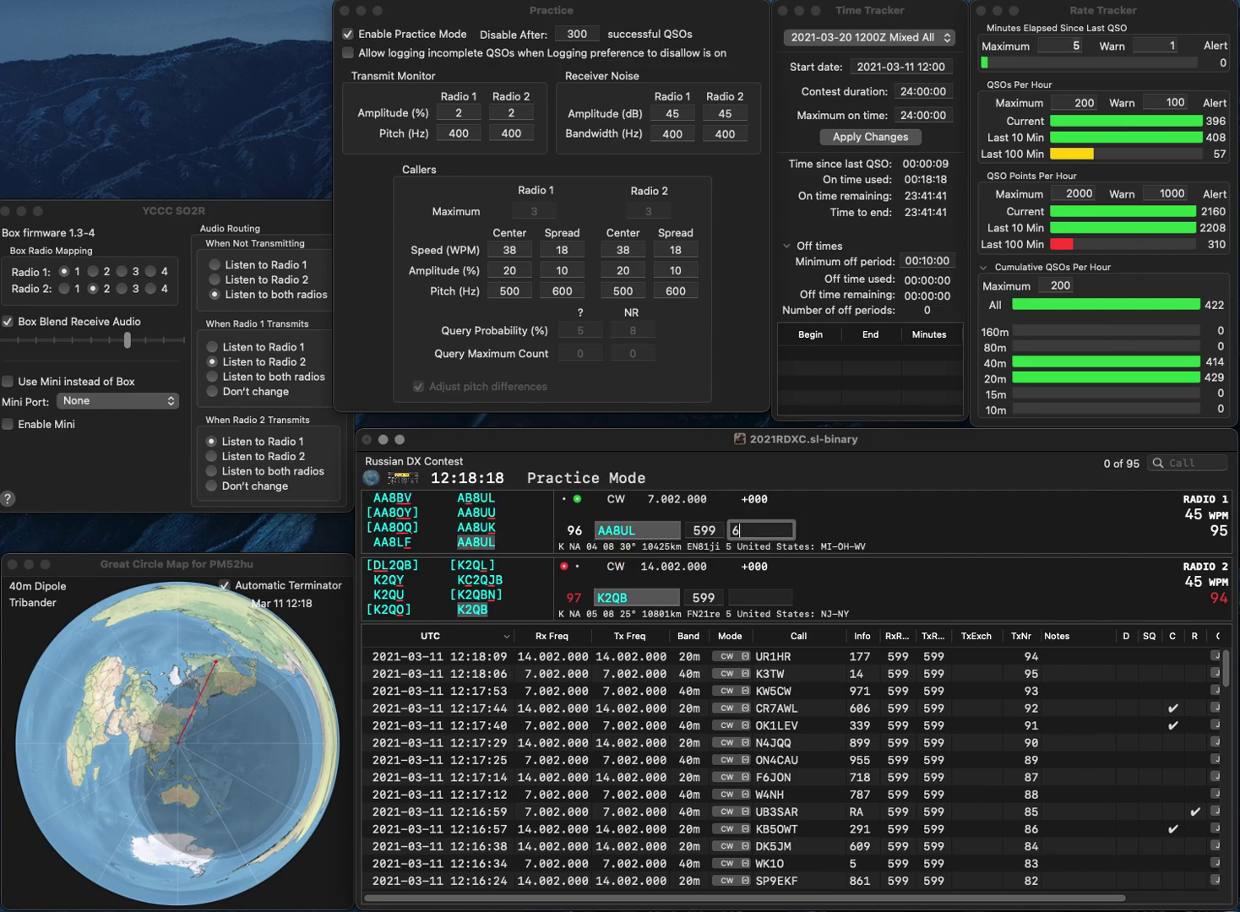
pyautogui.write('56')
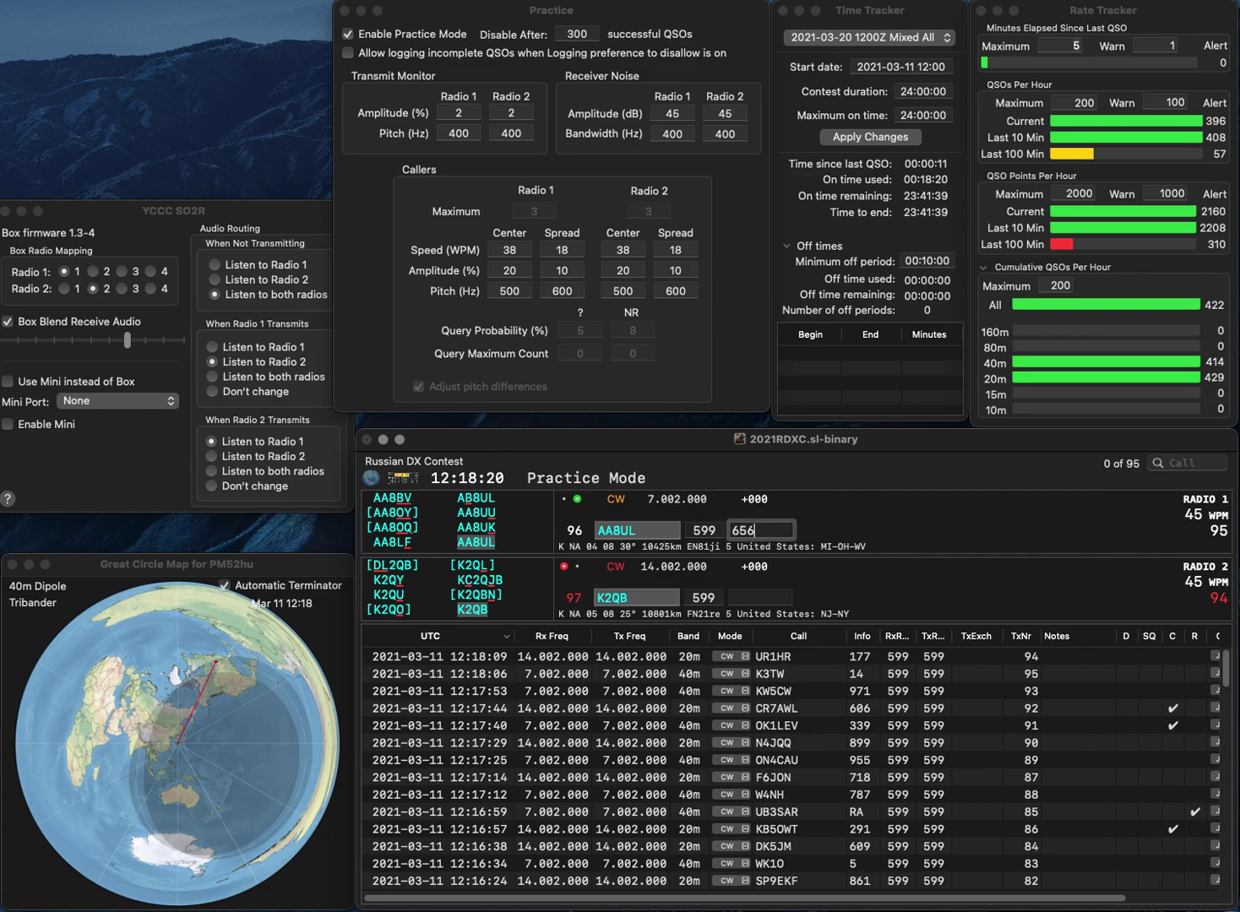
pyautogui.press('Return')
pyautogui.press('space')
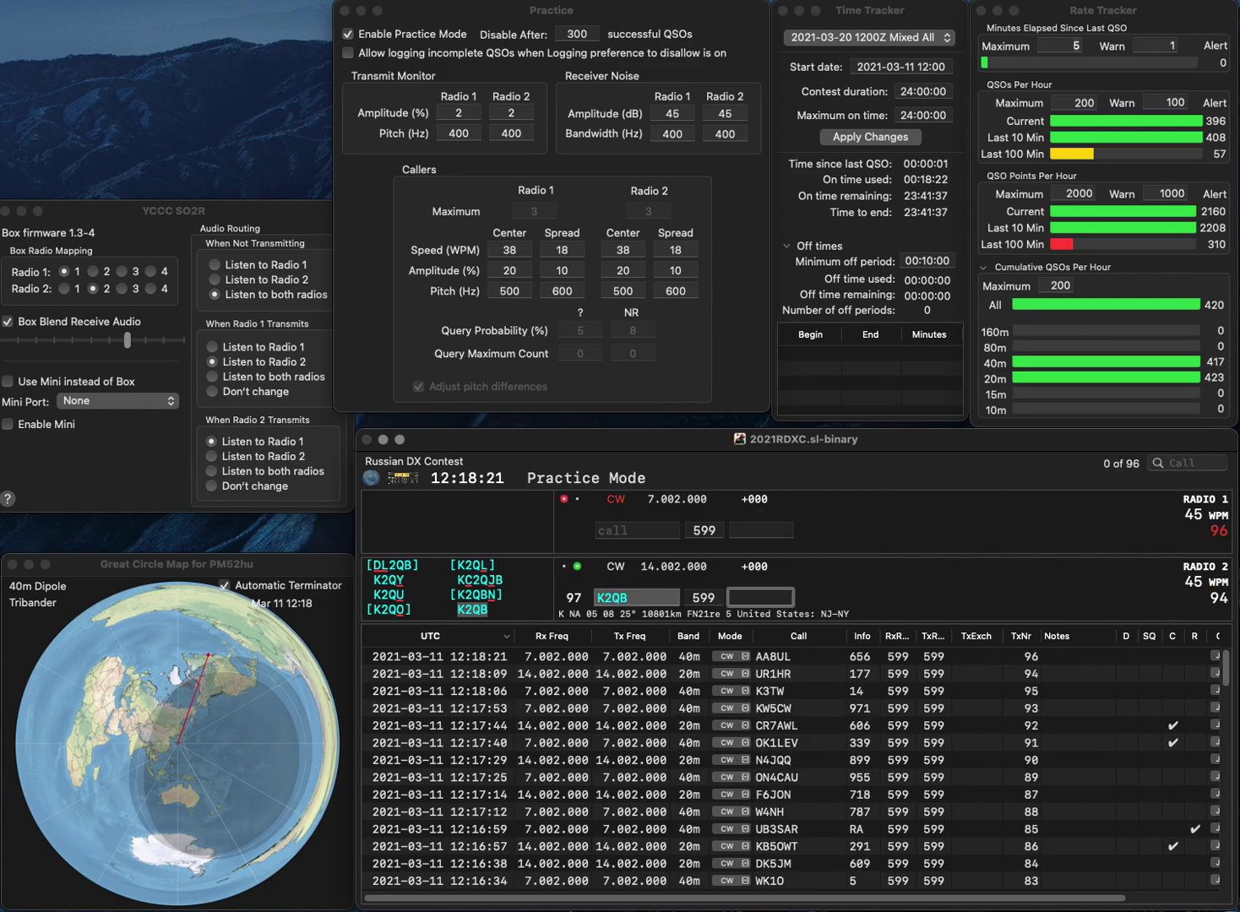
pyautogui.write('673')
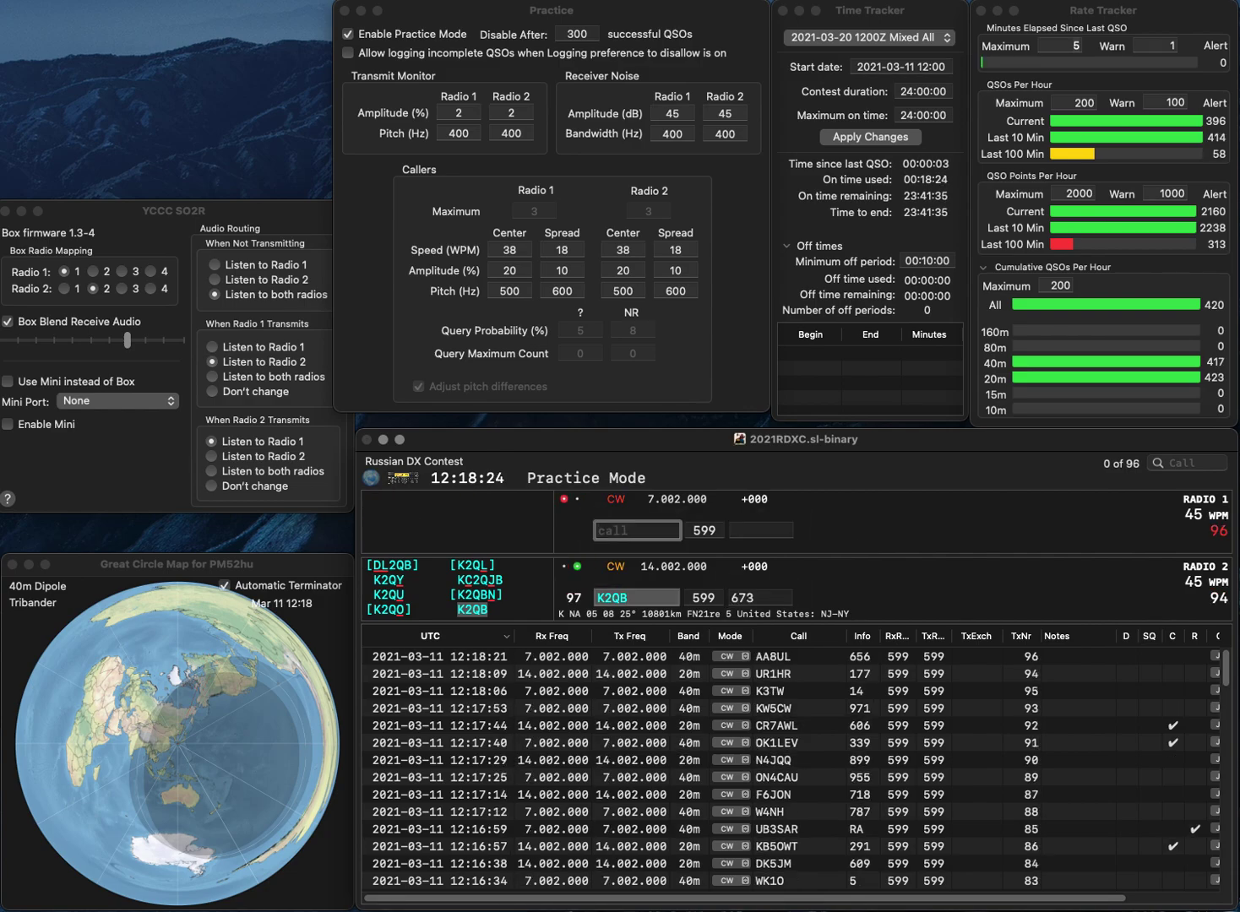
pyautogui.write('N3')
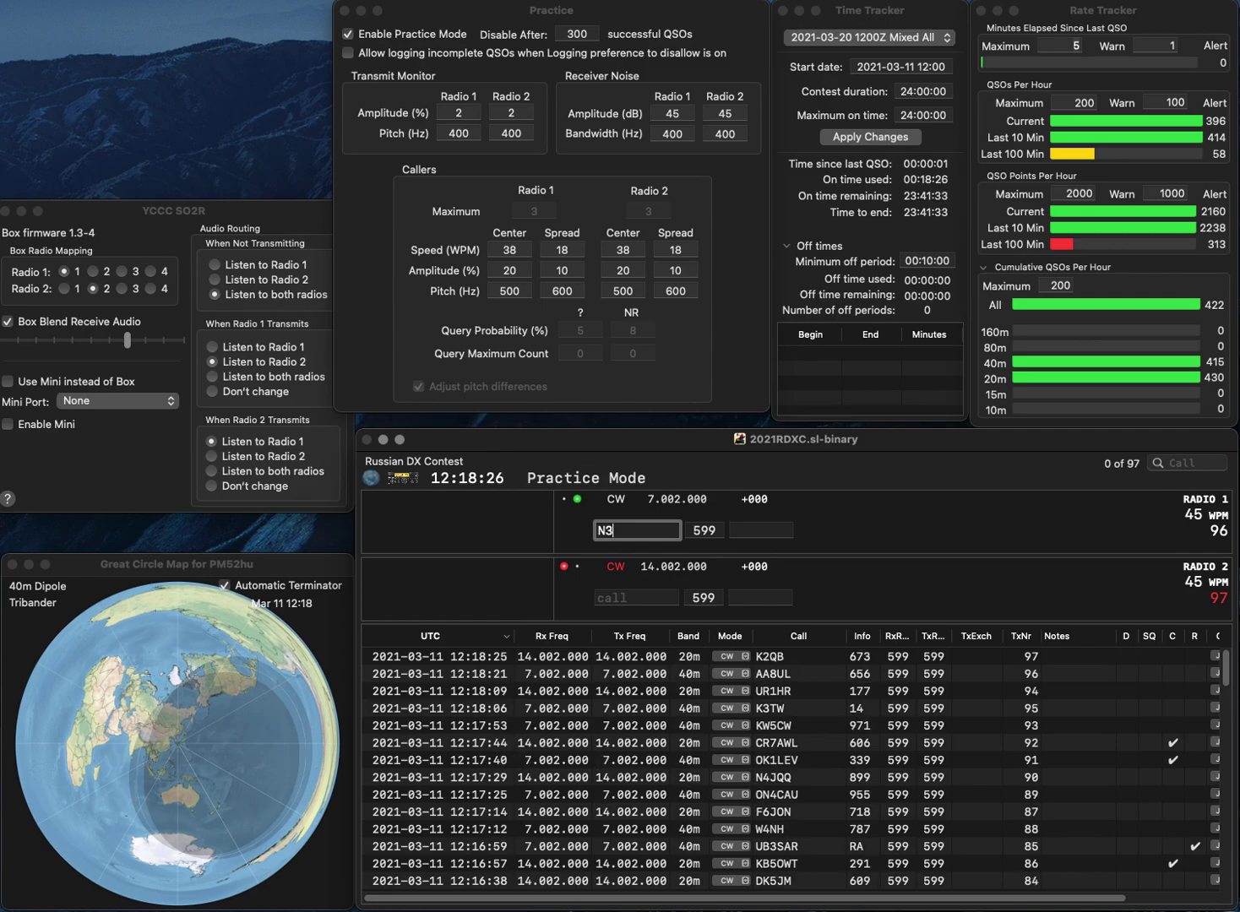
pyautogui.write('JNX')
pyautogui.press('Return')
pyautogui.write('W9AB')
pyautogui.press('Return')
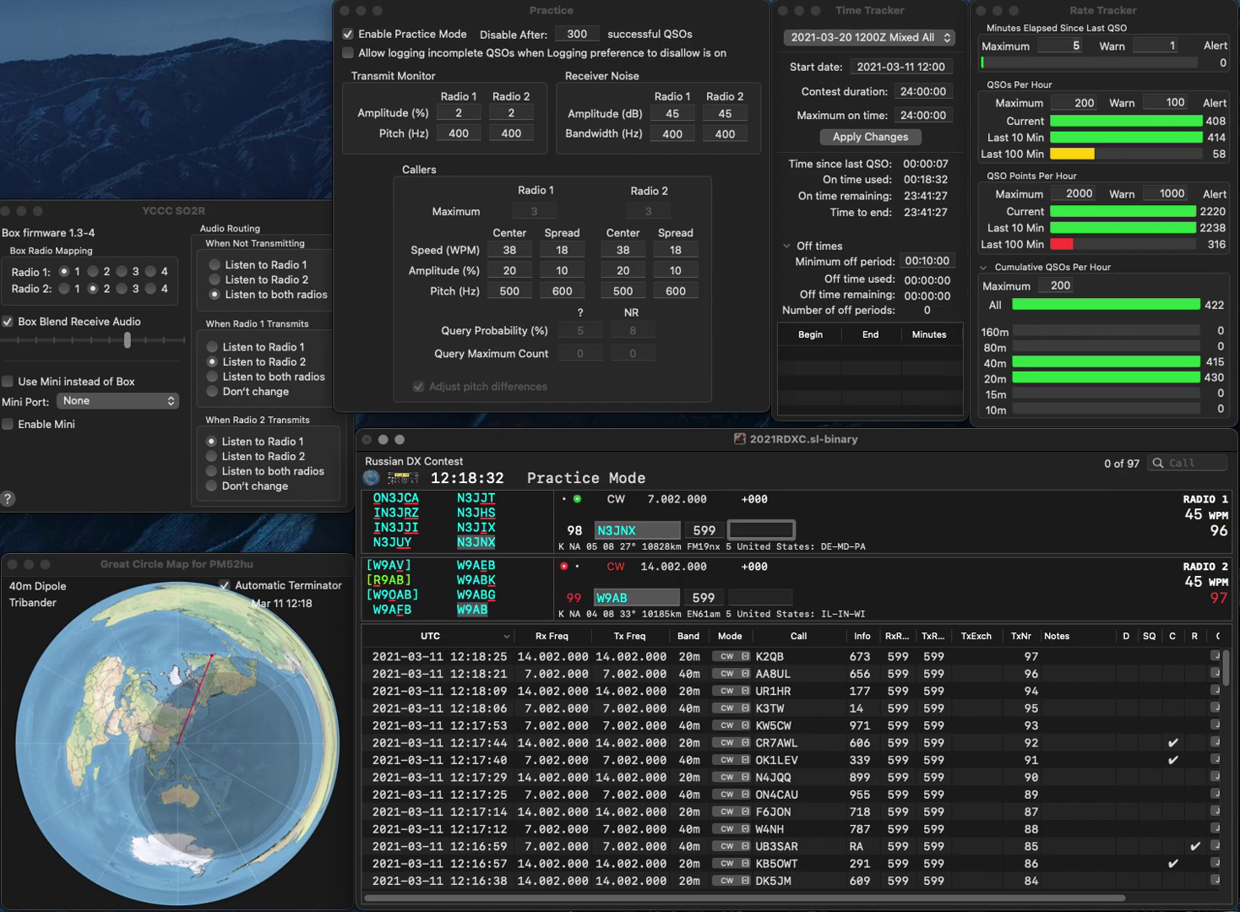
pyautogui.write('2')
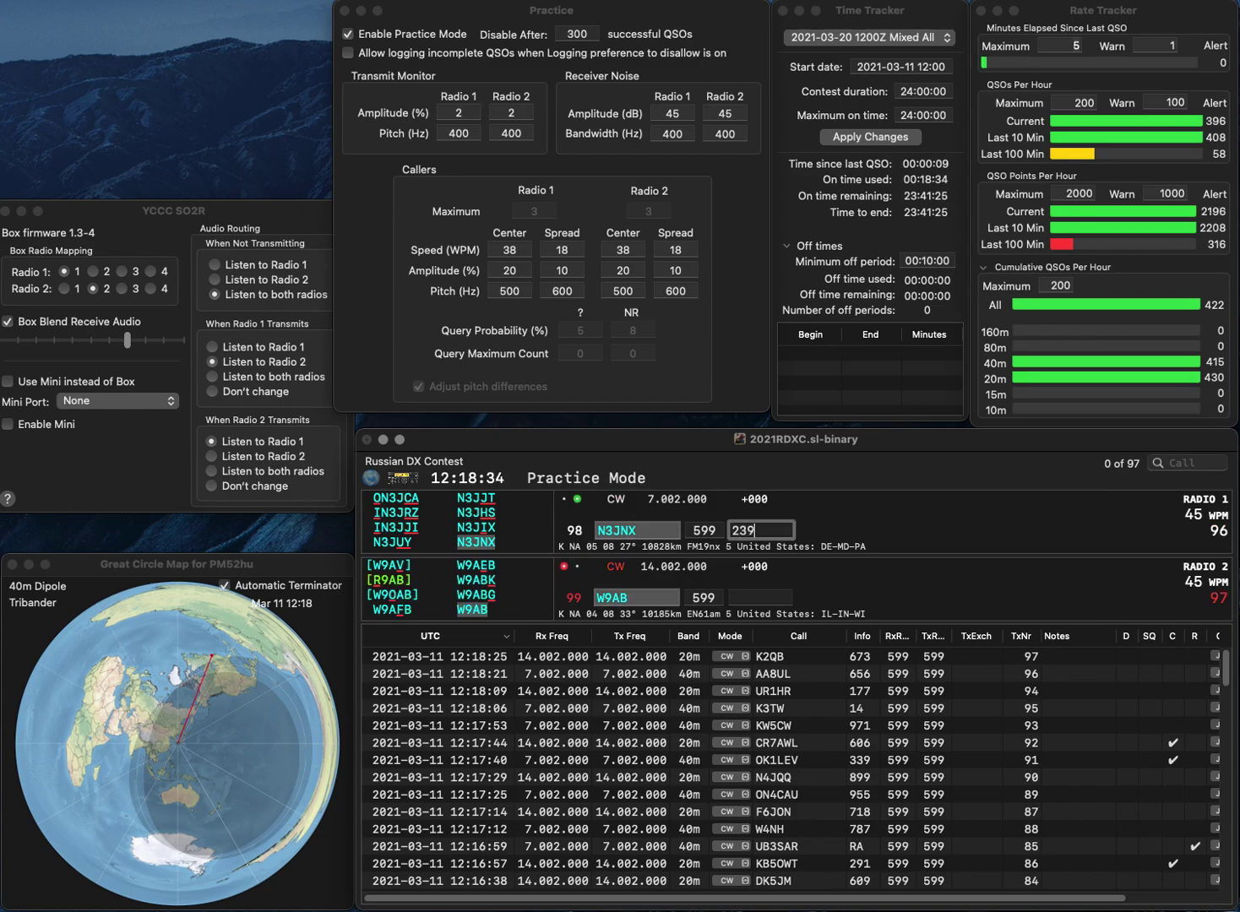
pyautogui.write('39')
pyautogui.press('Return')
pyautogui.write('347')
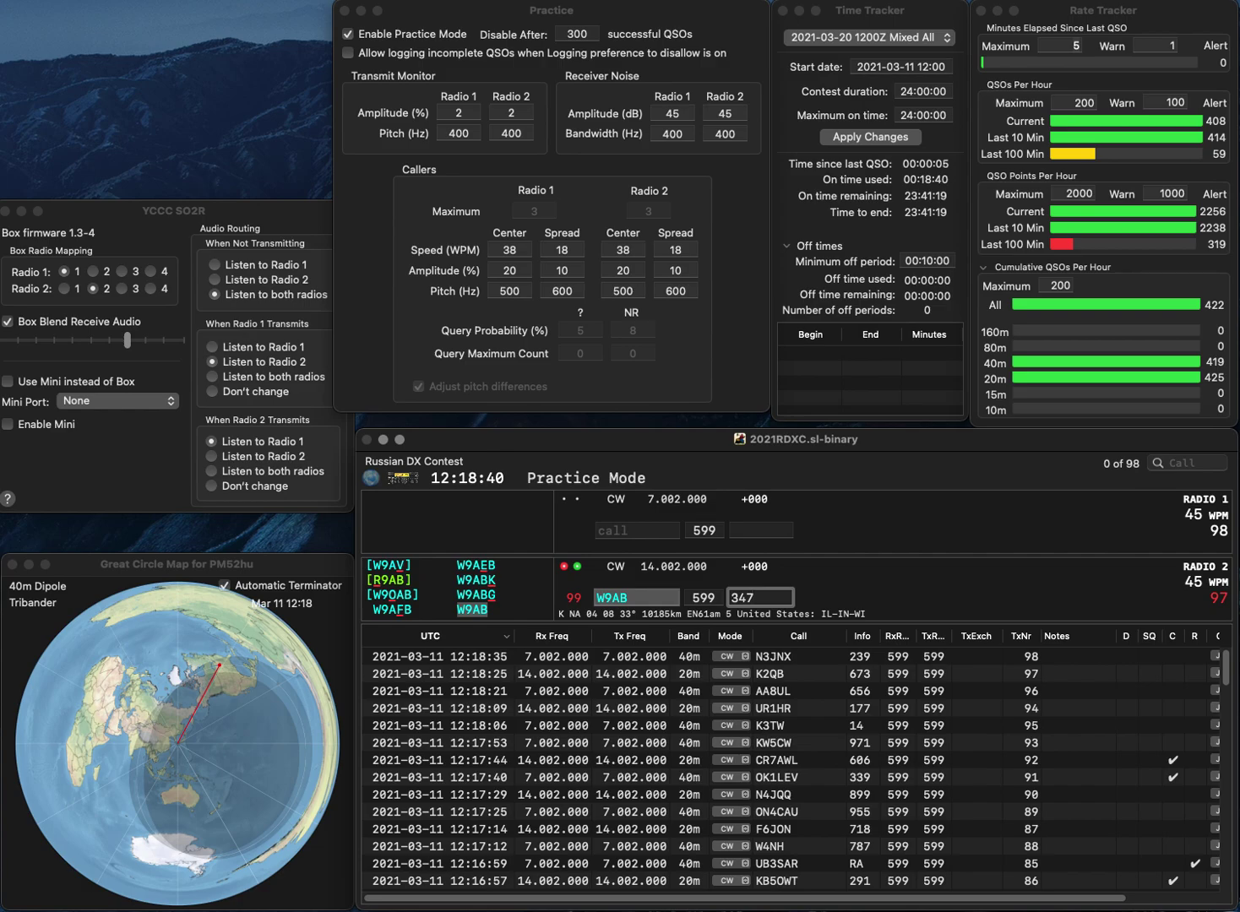
pyautogui.press('Return')
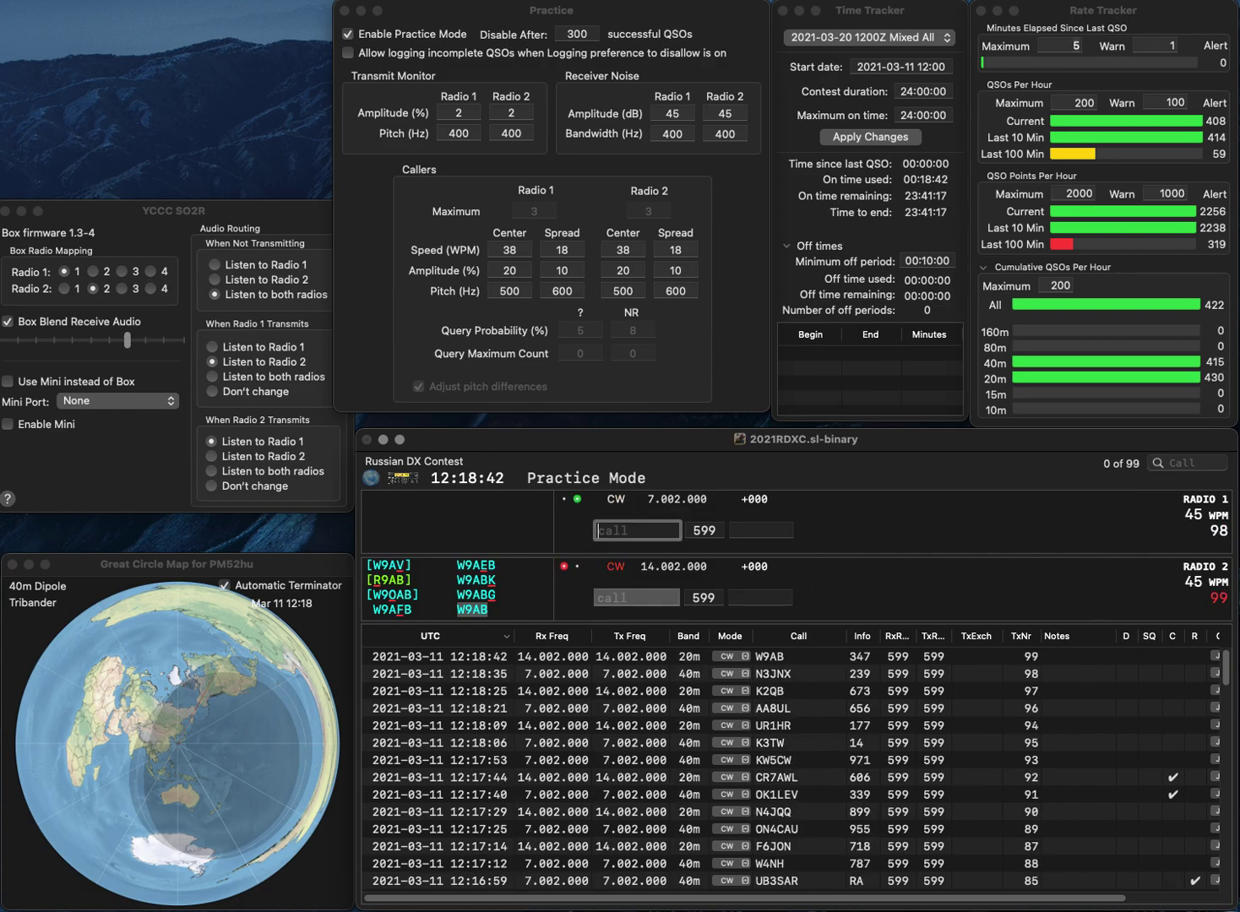
# Answer NY8K on Radio 1 and the Radio 2 caller with the partial call PZ.
pyautogui.write('NY8K')
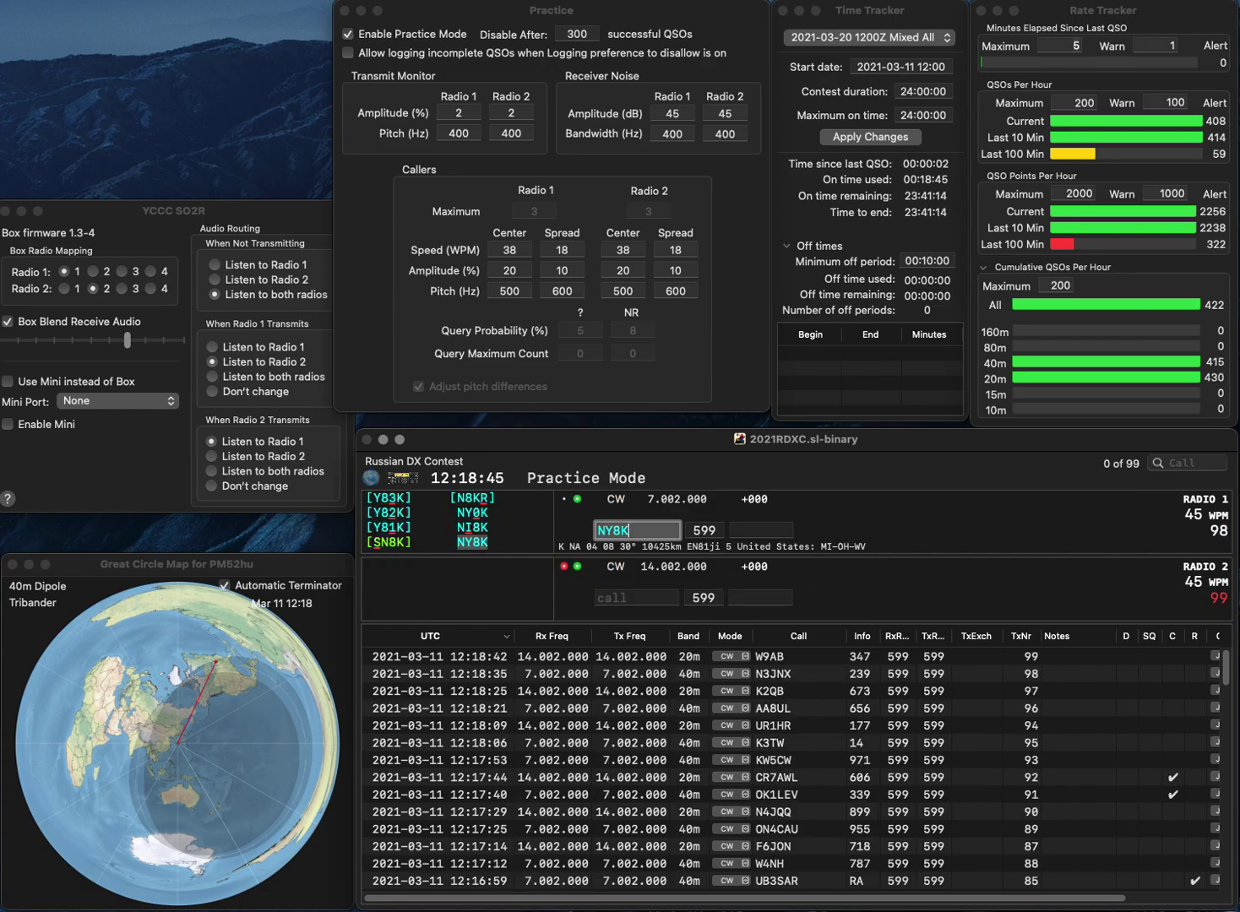
pyautogui.press('Return')
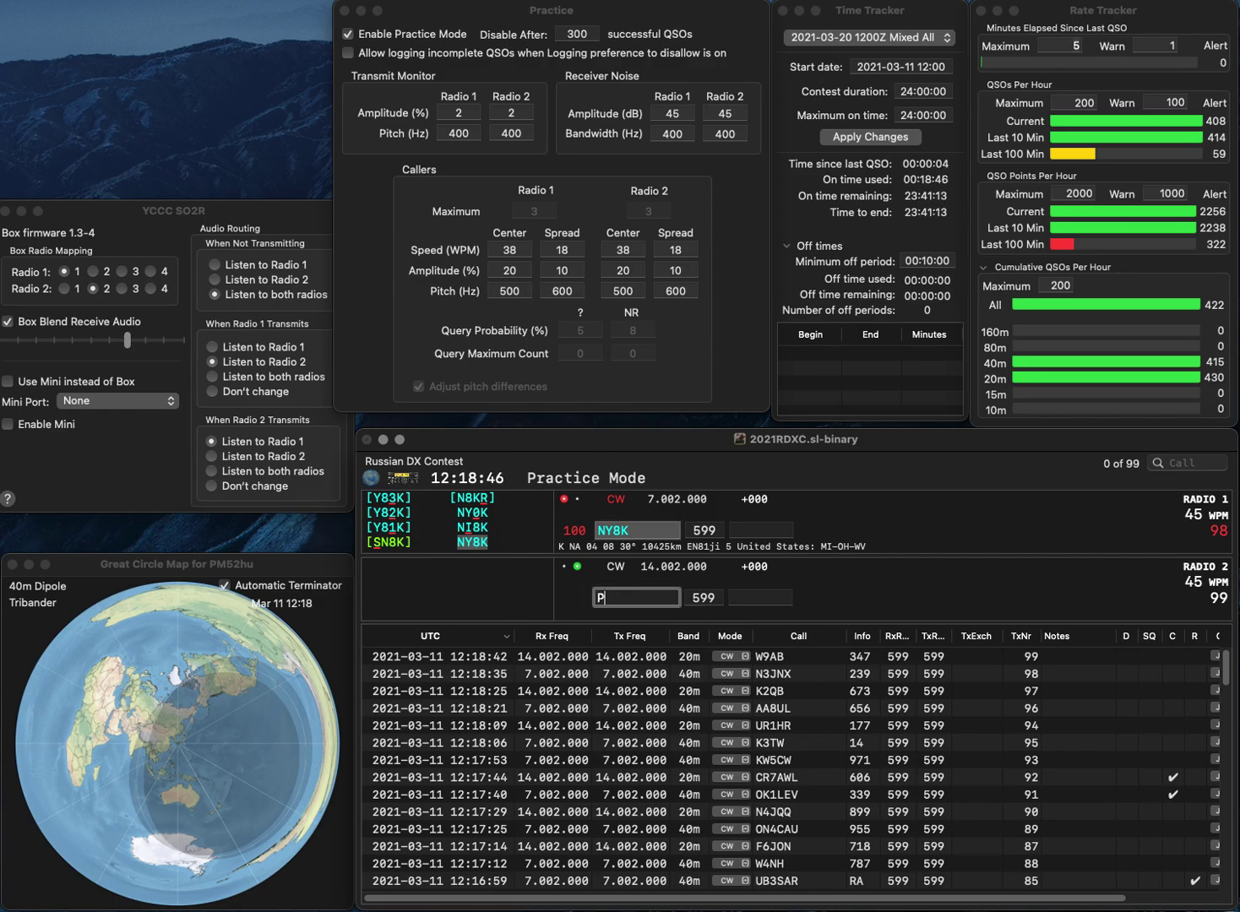
pyautogui.write('PZ')
pyautogui.press('Return')
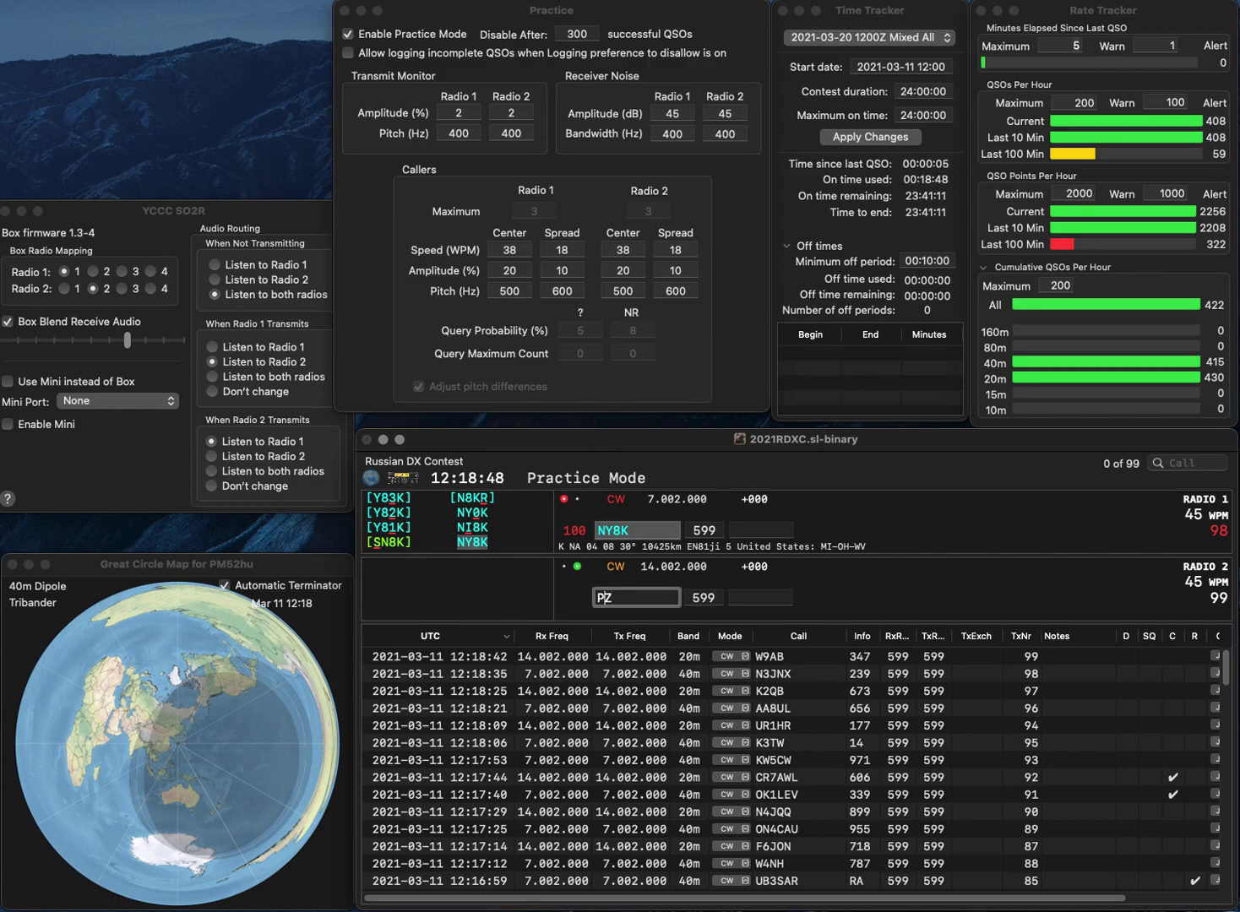
pyautogui.press('space')
pyautogui.write('152')
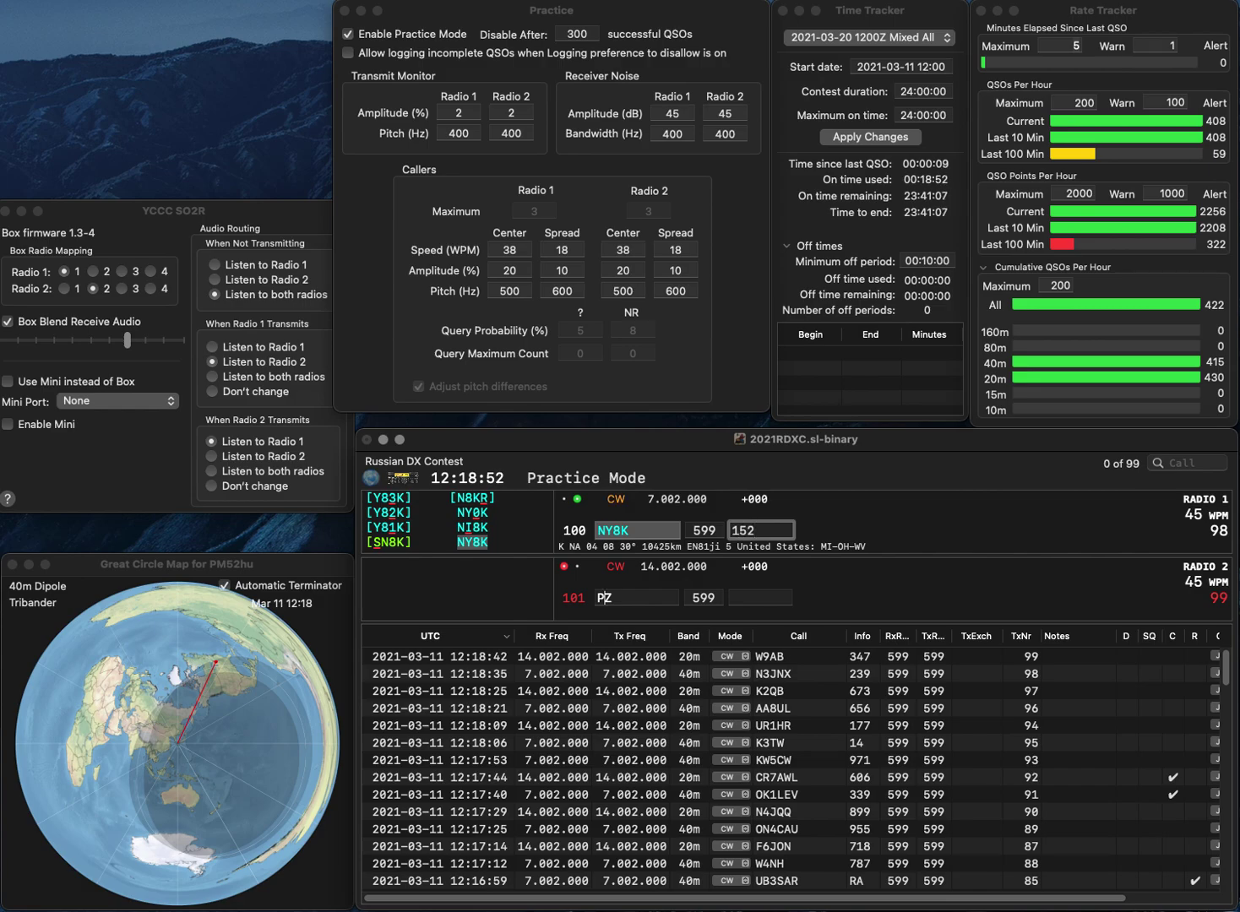
pyautogui.press('Return')
pyautogui.write('PZ')
pyautogui.press('Left')
pyautogui.write('D9')
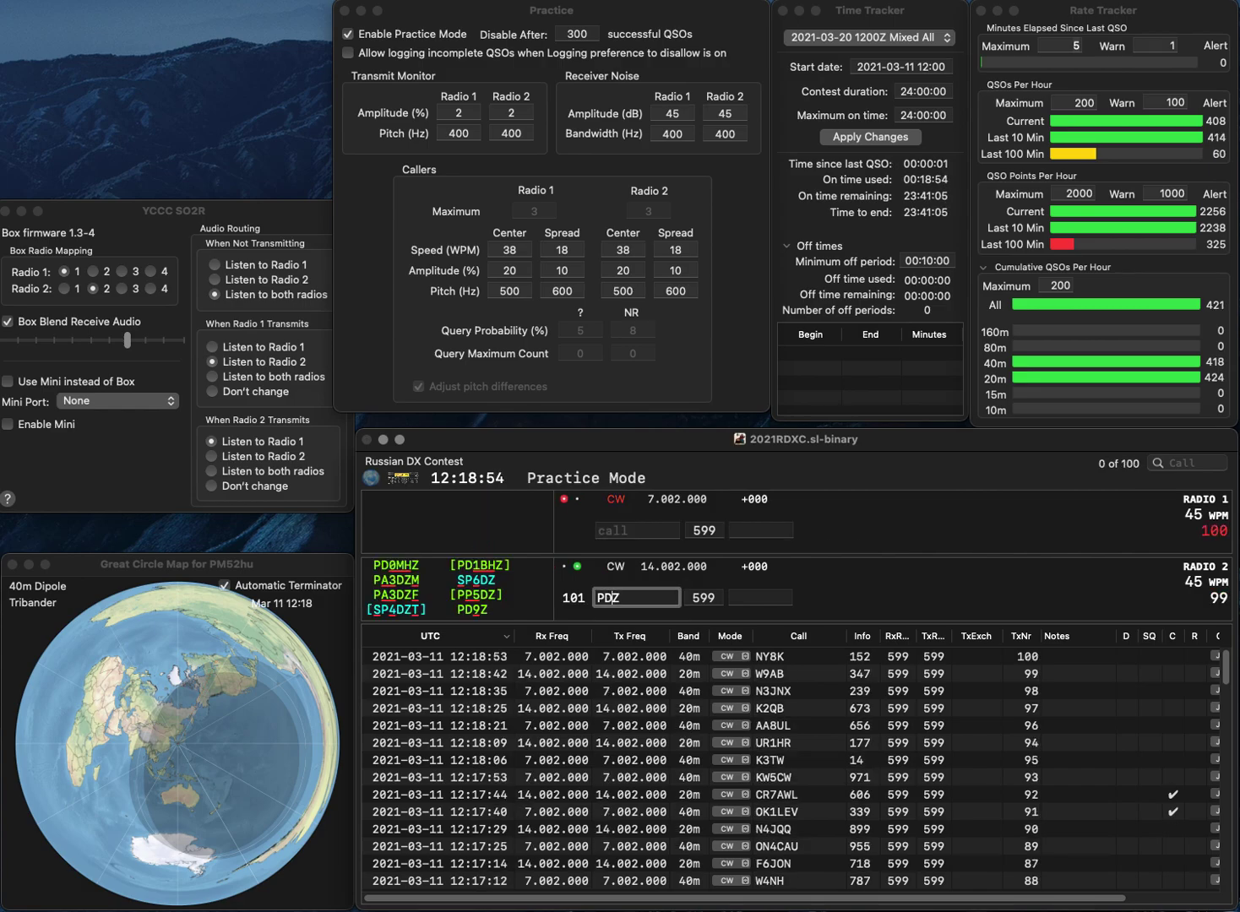
pyautogui.press('Return')
# Answer SP9JZT on Radio 1.
pyautogui.write('SP9JZ')
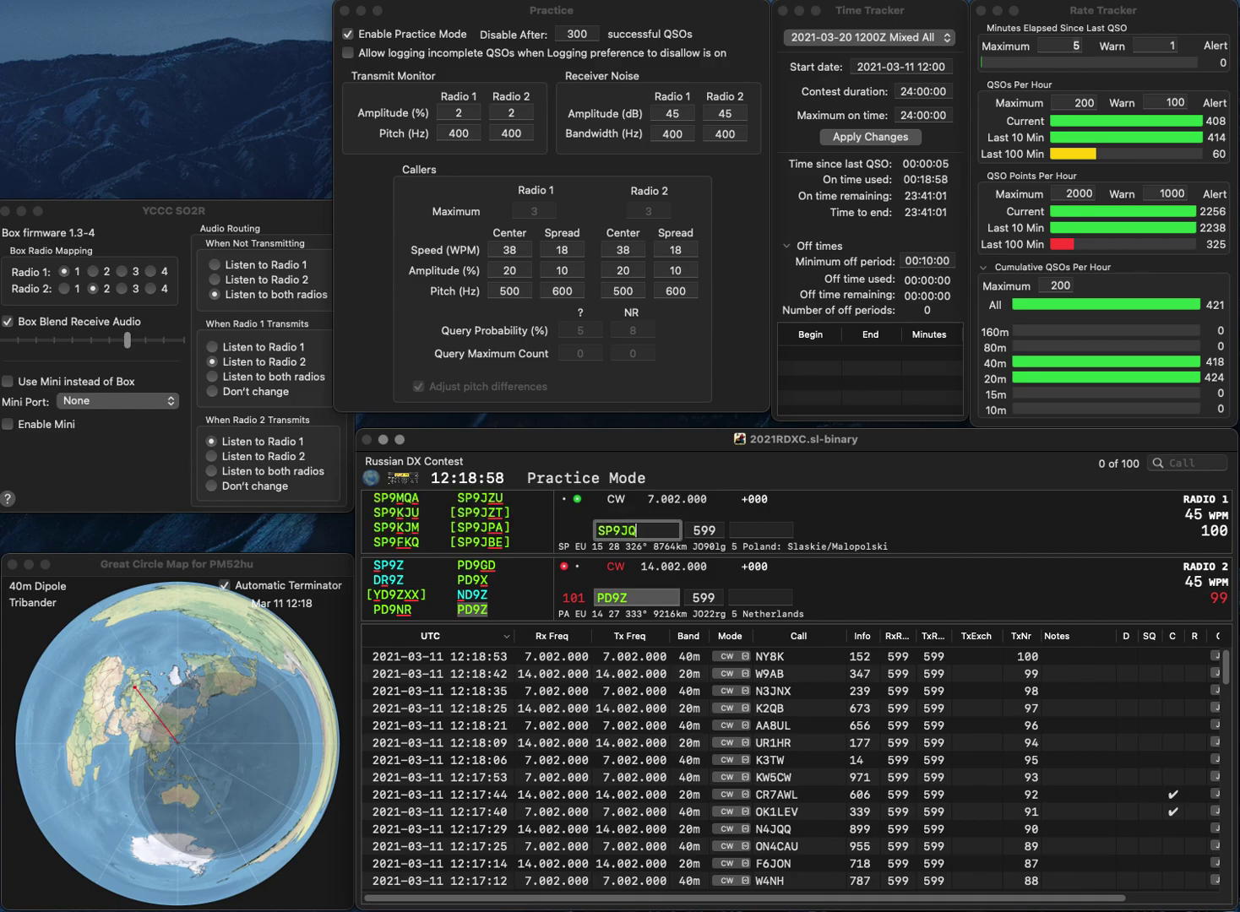
pyautogui.write('T')
pyautogui.press('Return')
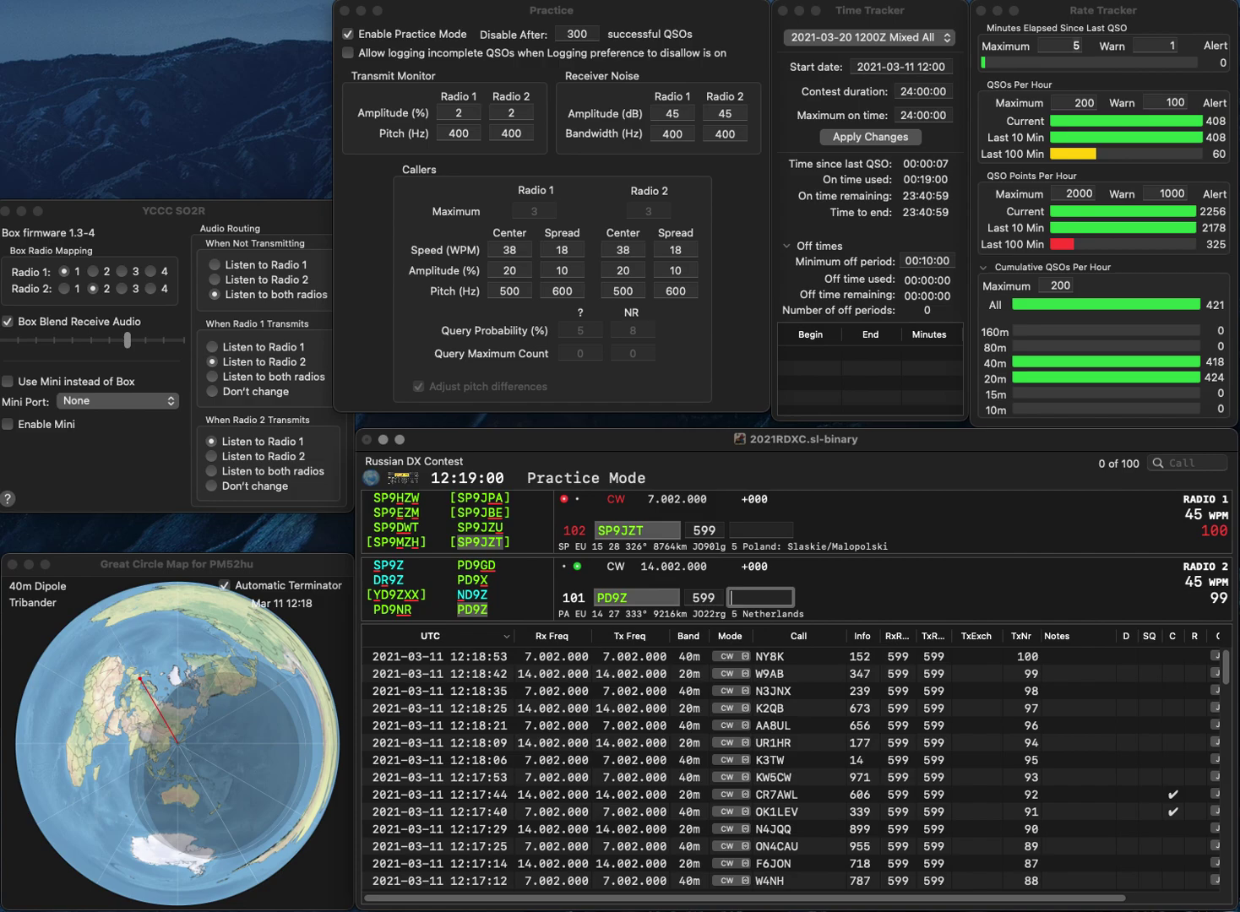
pyautogui.write('896')
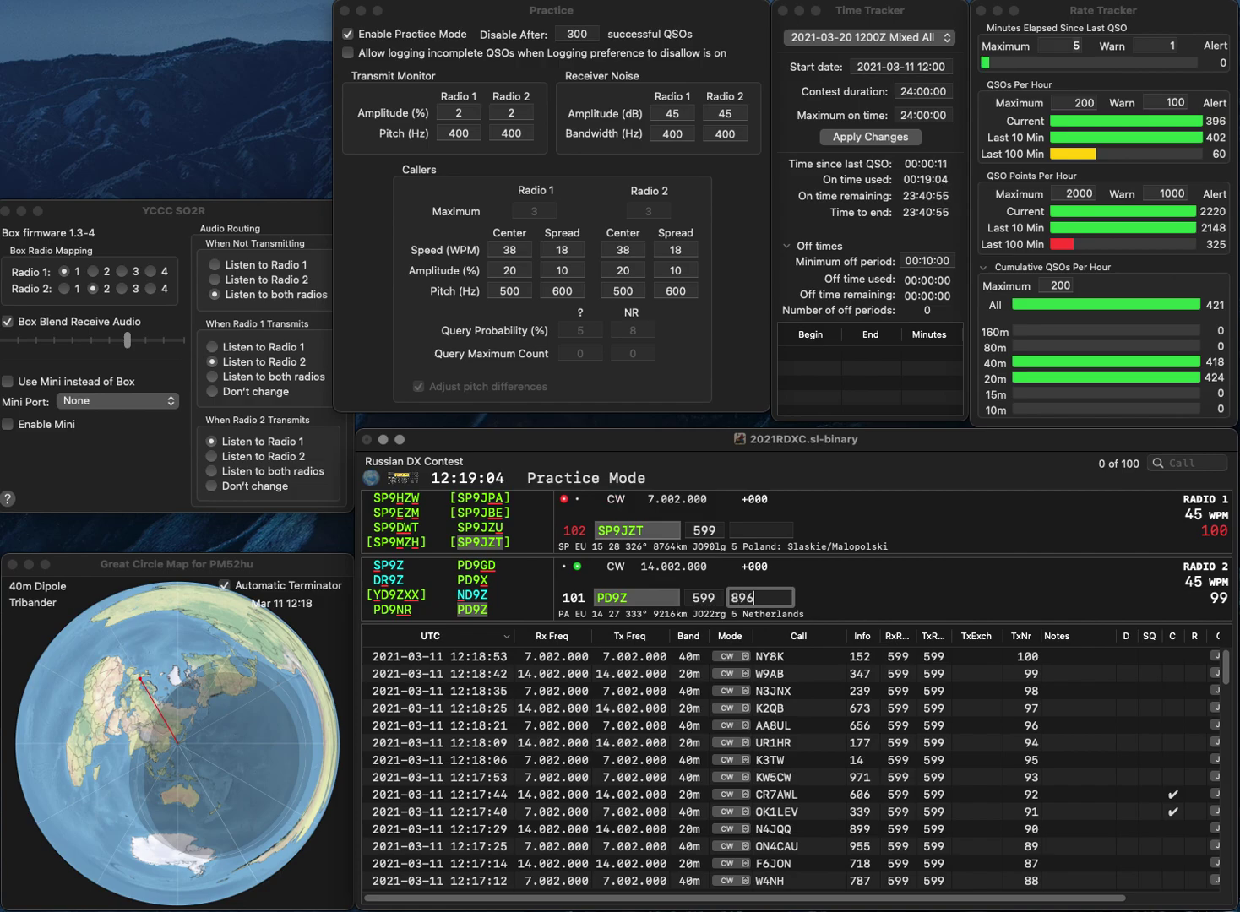
pyautogui.press('Return')
pyautogui.write('46')
pyautogui.press('Return')
# Answer N0BJE on Radio 2 and KE7NO on Radio 1.
pyautogui.write('N0')
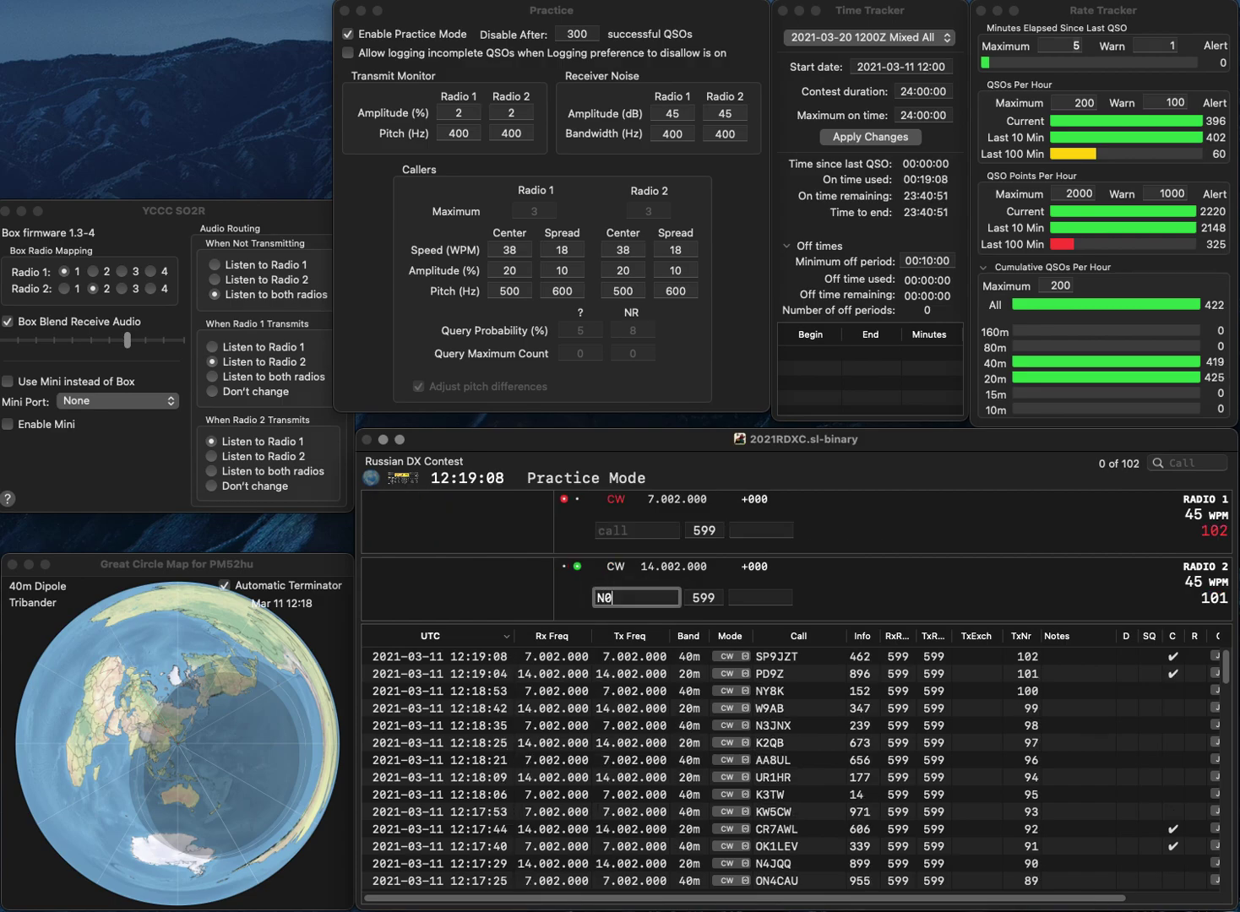
pyautogui.write('BJE')
pyautogui.press('Return')
pyautogui.write('K')
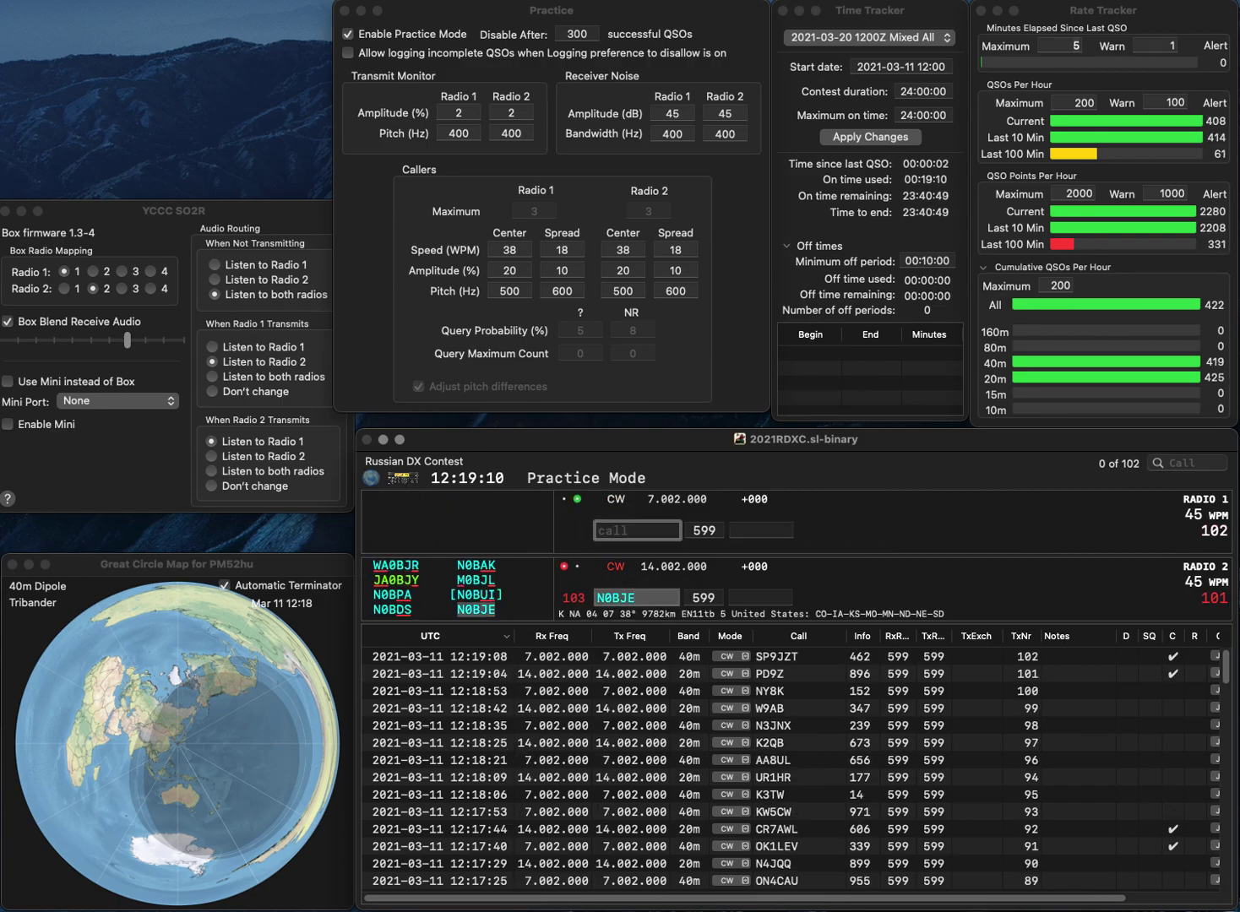
pyautogui.write('E7NO')
pyautogui.press('Return')
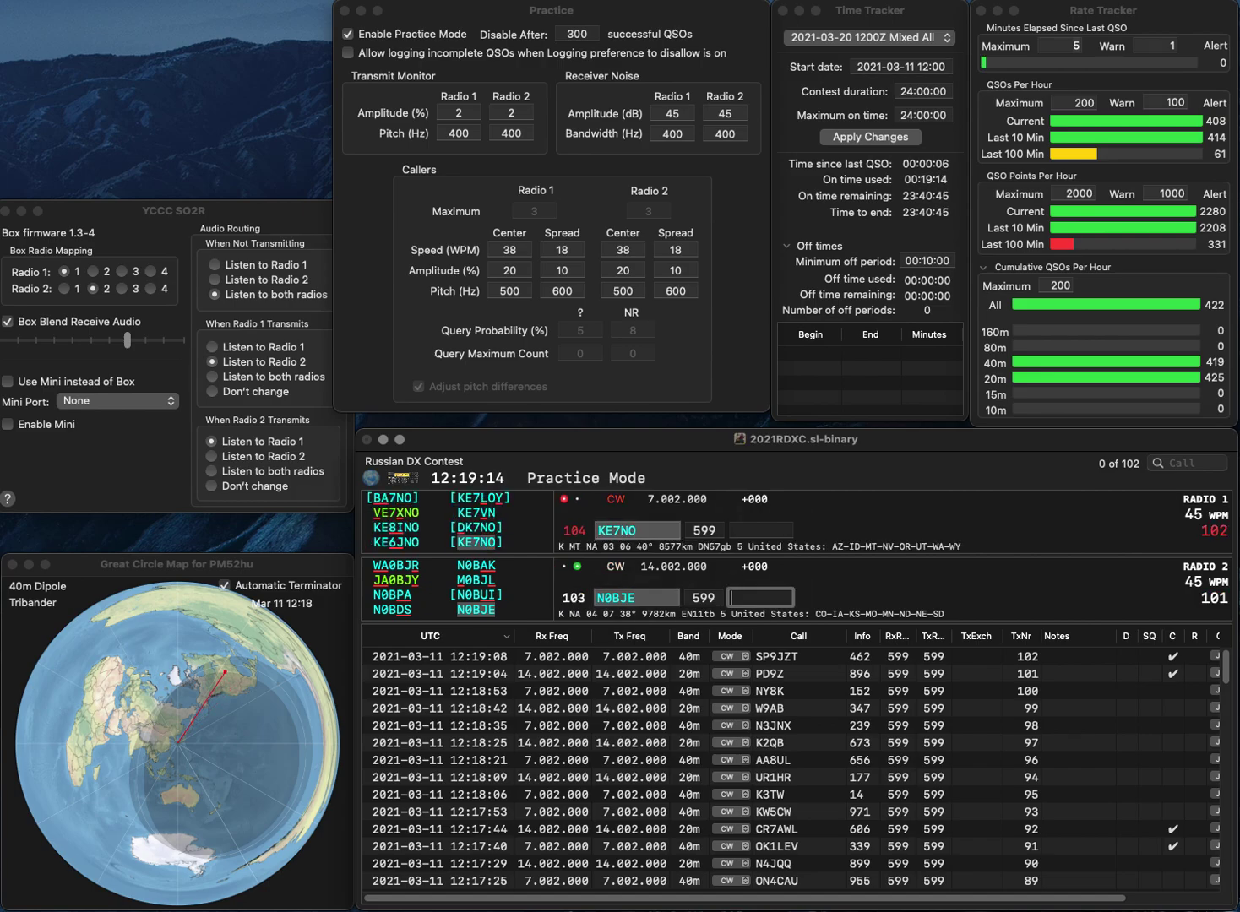
pyautogui.write('800')
pyautogui.press('Return')
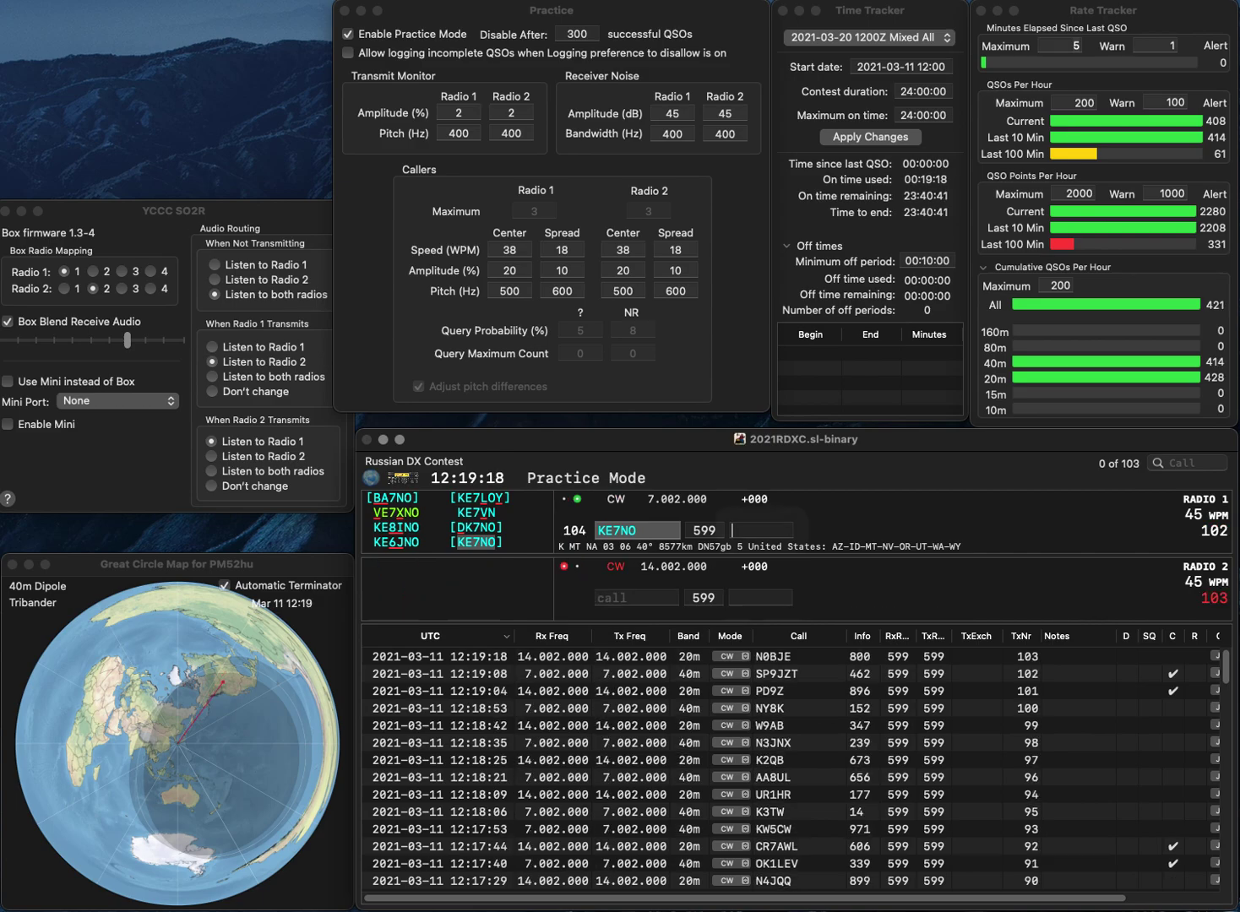
pyautogui.write('3')
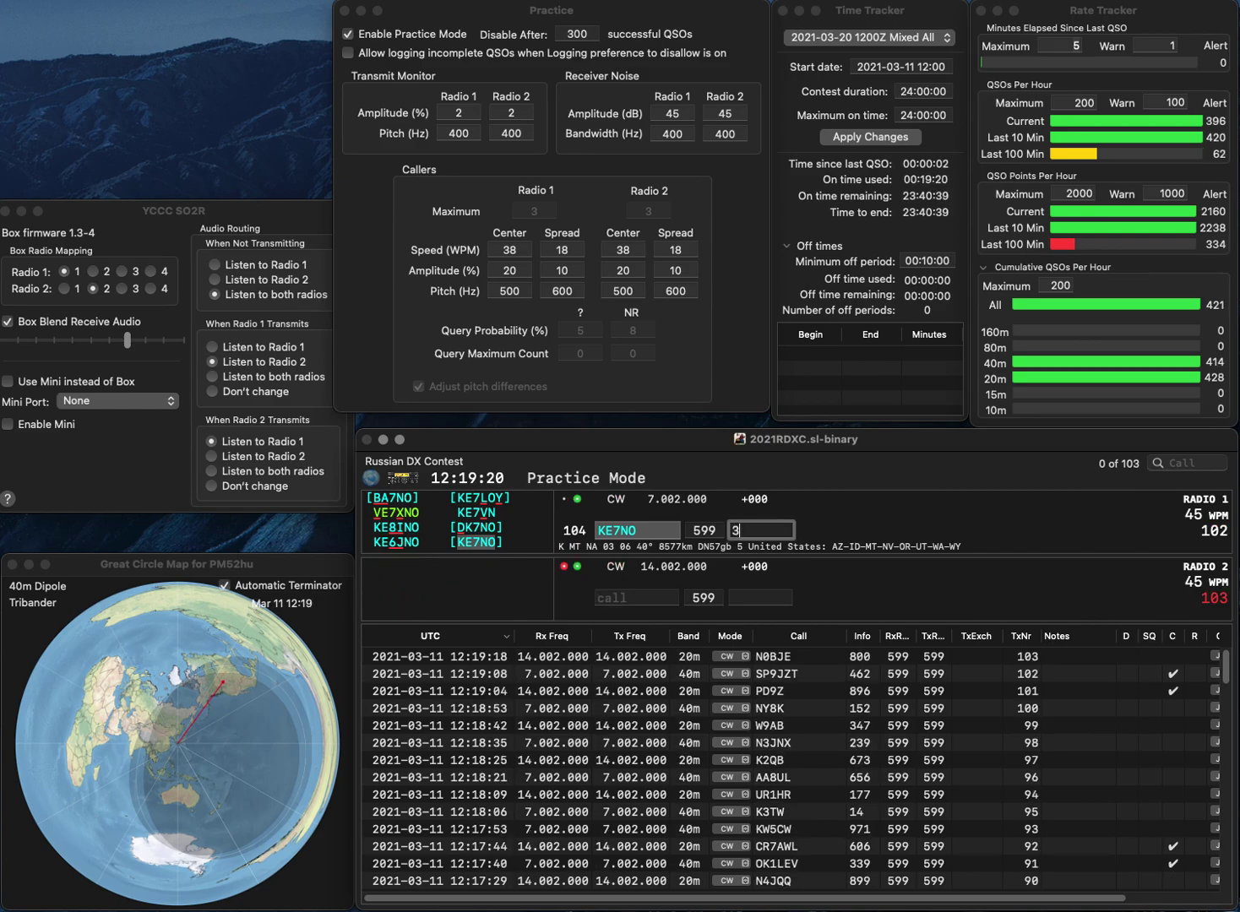
pyautogui.press('Return')
# Answer KD2KOS on Radio 2 and ED1N on Radio 1.
pyautogui.write('2KOS')
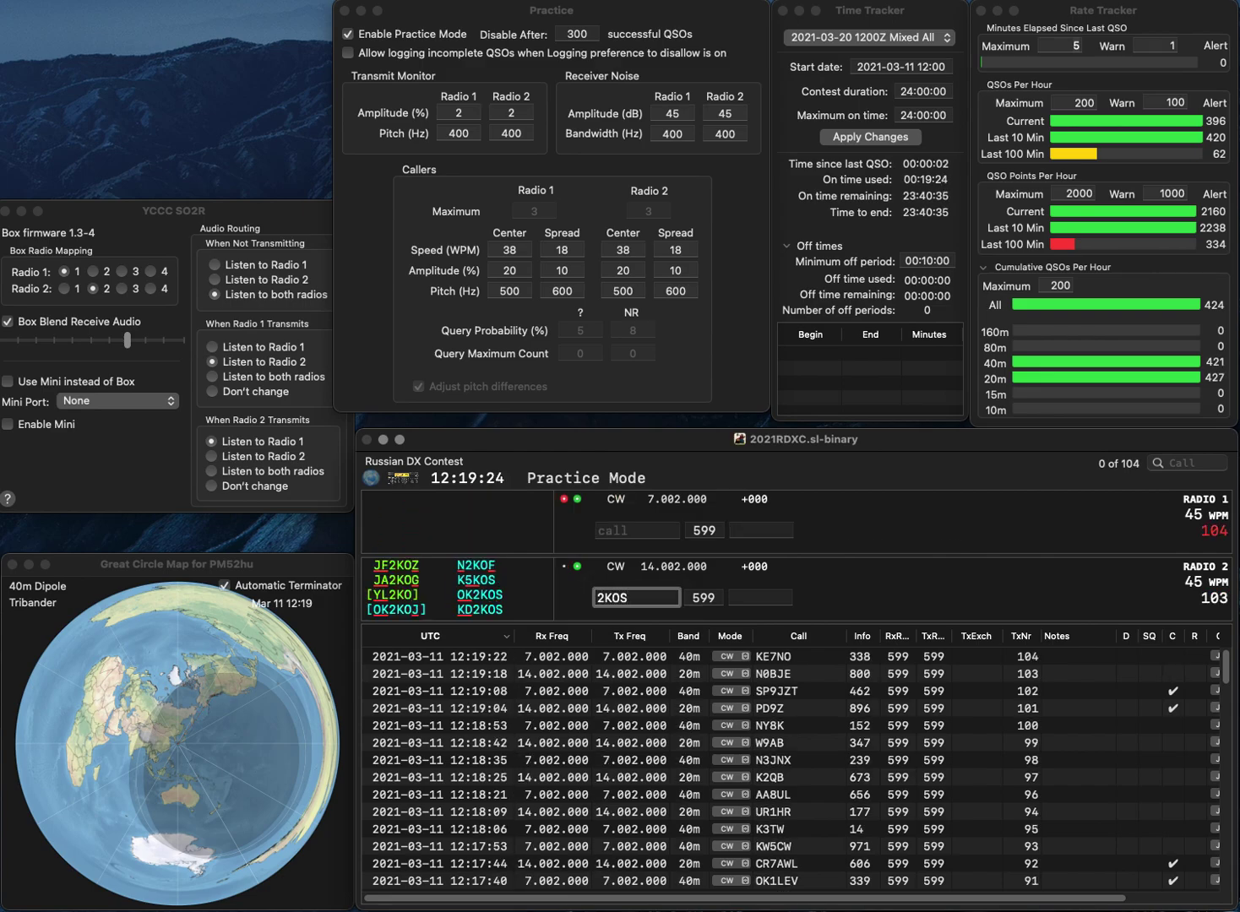
pyautogui.press('Return')
pyautogui.write('ED1N')
pyautogui.press('Return')
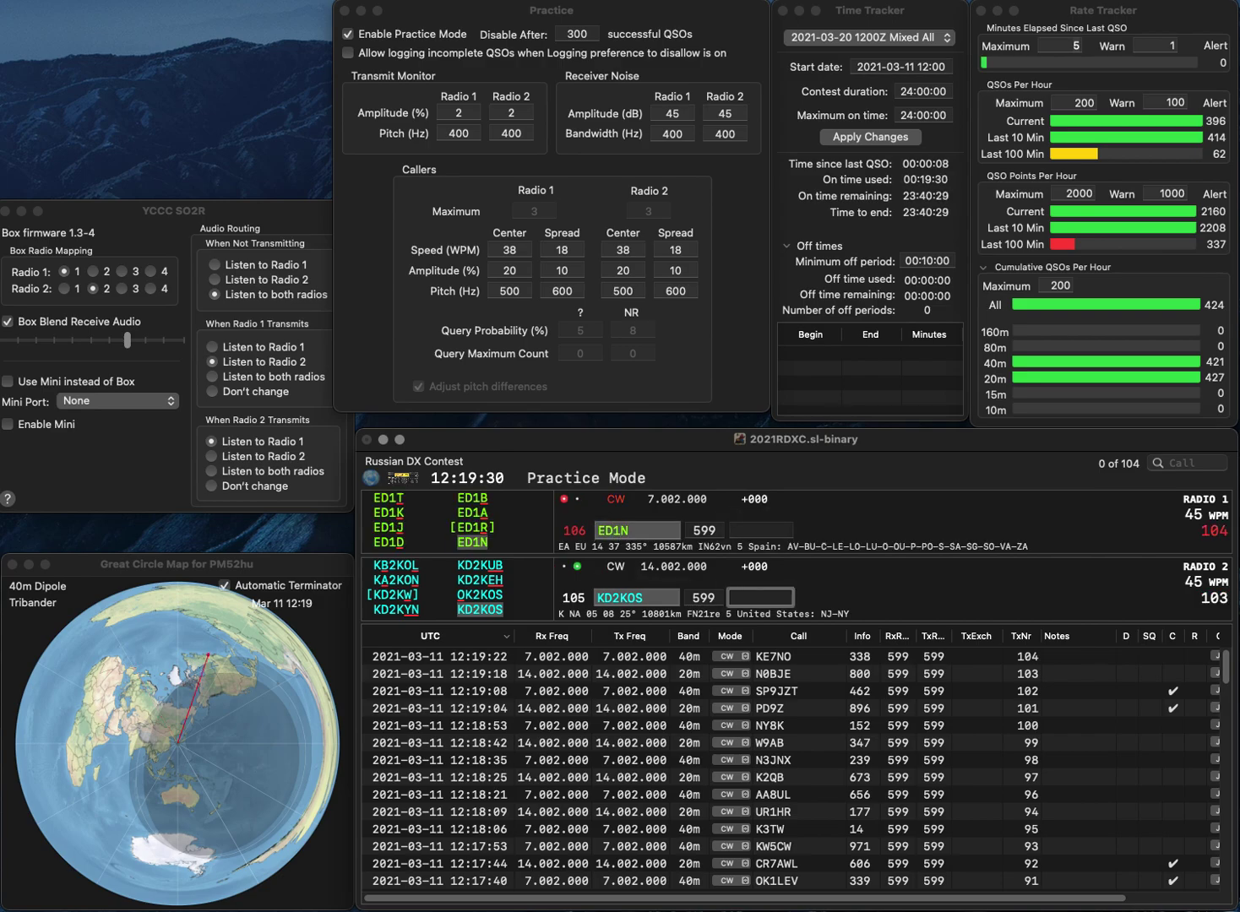
# Log KD2KOS with exchange 47 on Radio 2 and ED1N with exchange 56 on Radio 1.
pyautogui.write('47')
pyautogui.press('Return')
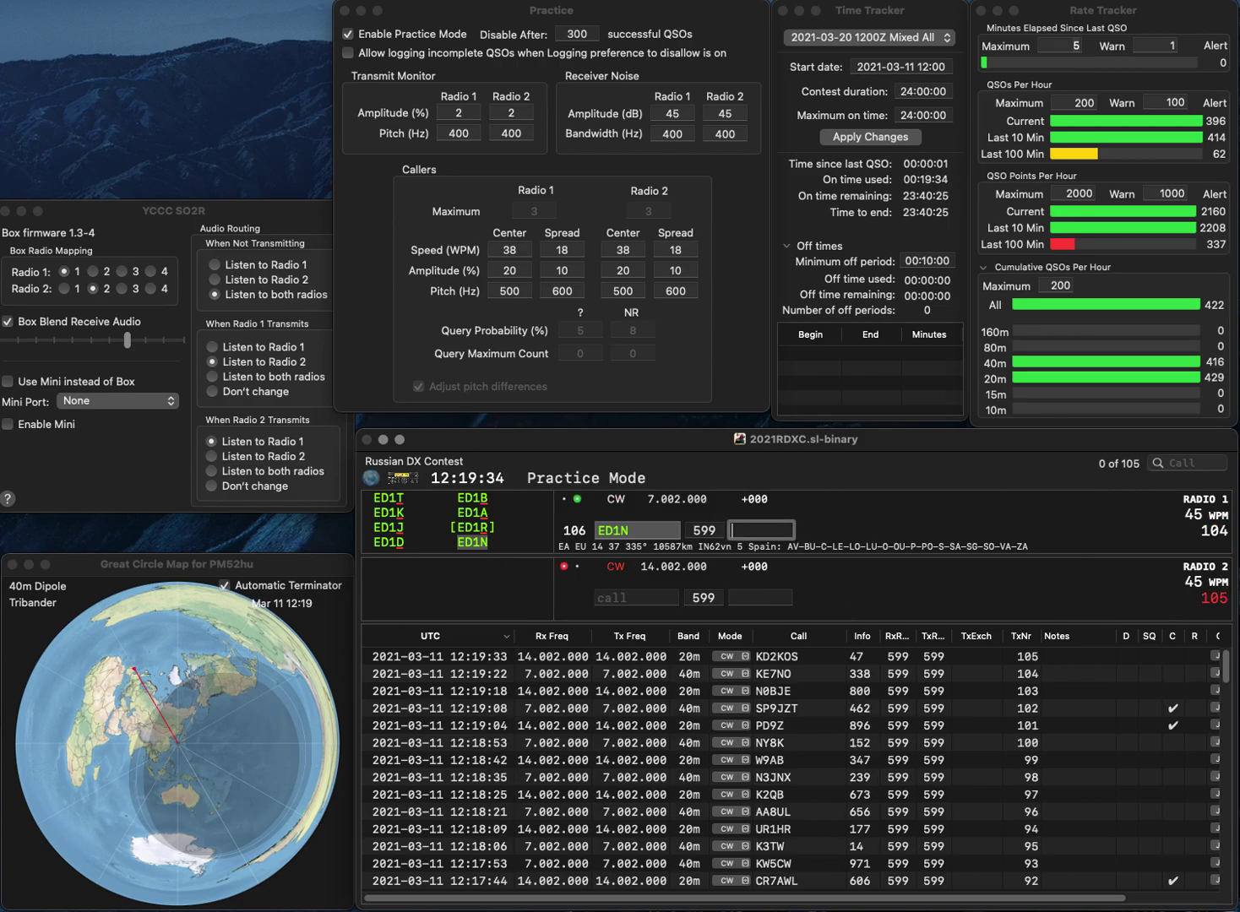
pyautogui.write('56')
pyautogui.press('Return')
pyautogui.write('2KAE')
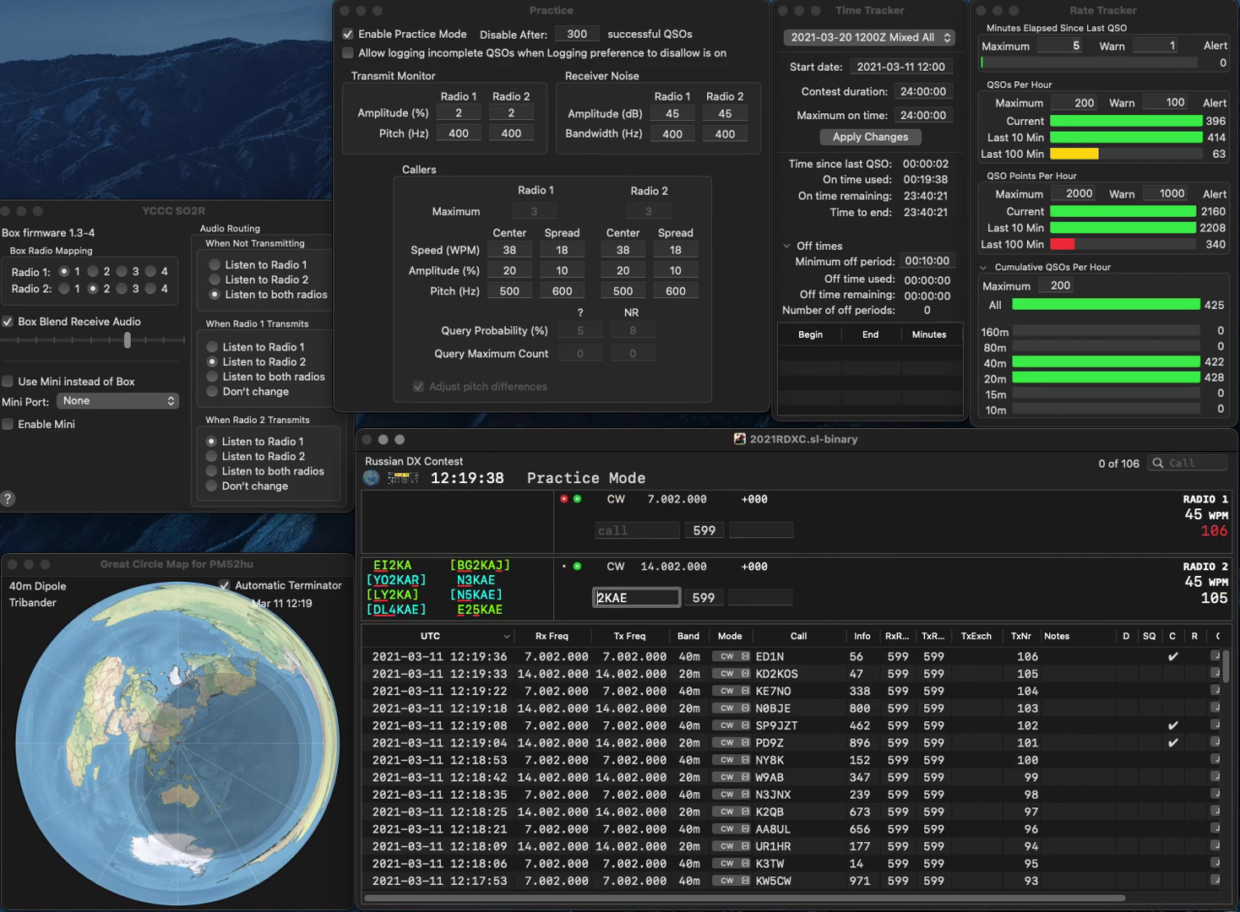
pyautogui.write('5')
pyautogui.press('Left')
pyautogui.press('Left')
pyautogui.write('E')
pyautogui.press('Return')
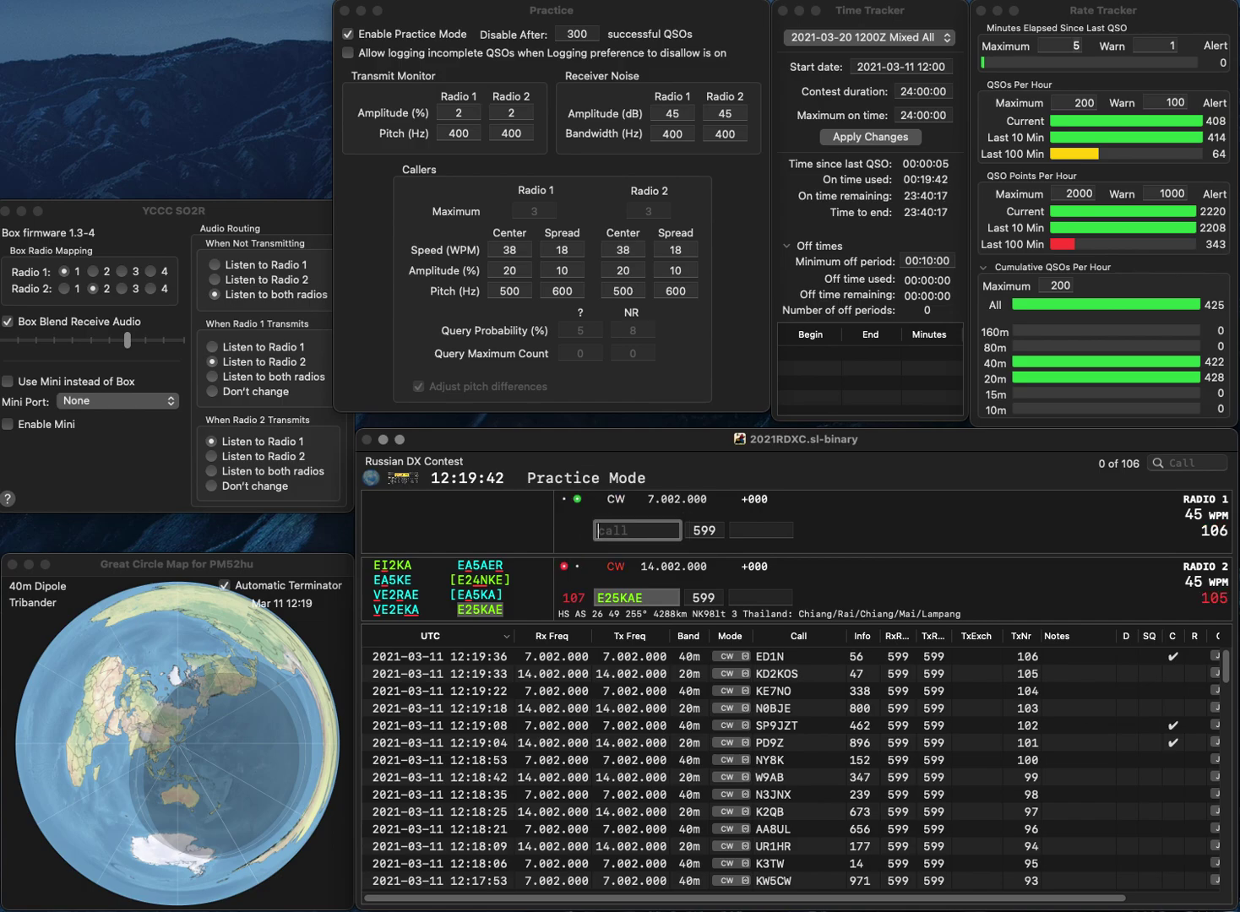
pyautogui.write('LU7DY')
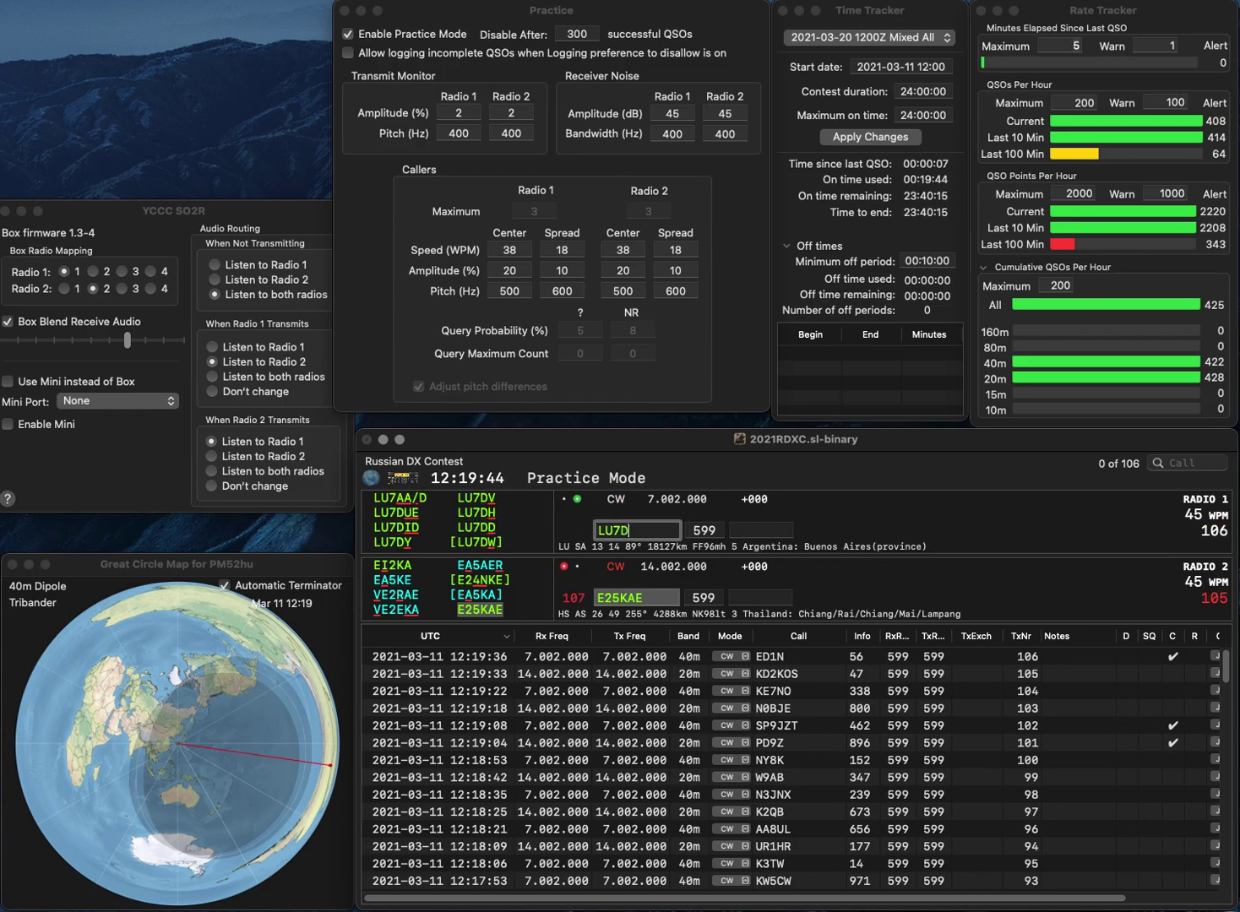
pyautogui.press('Return')
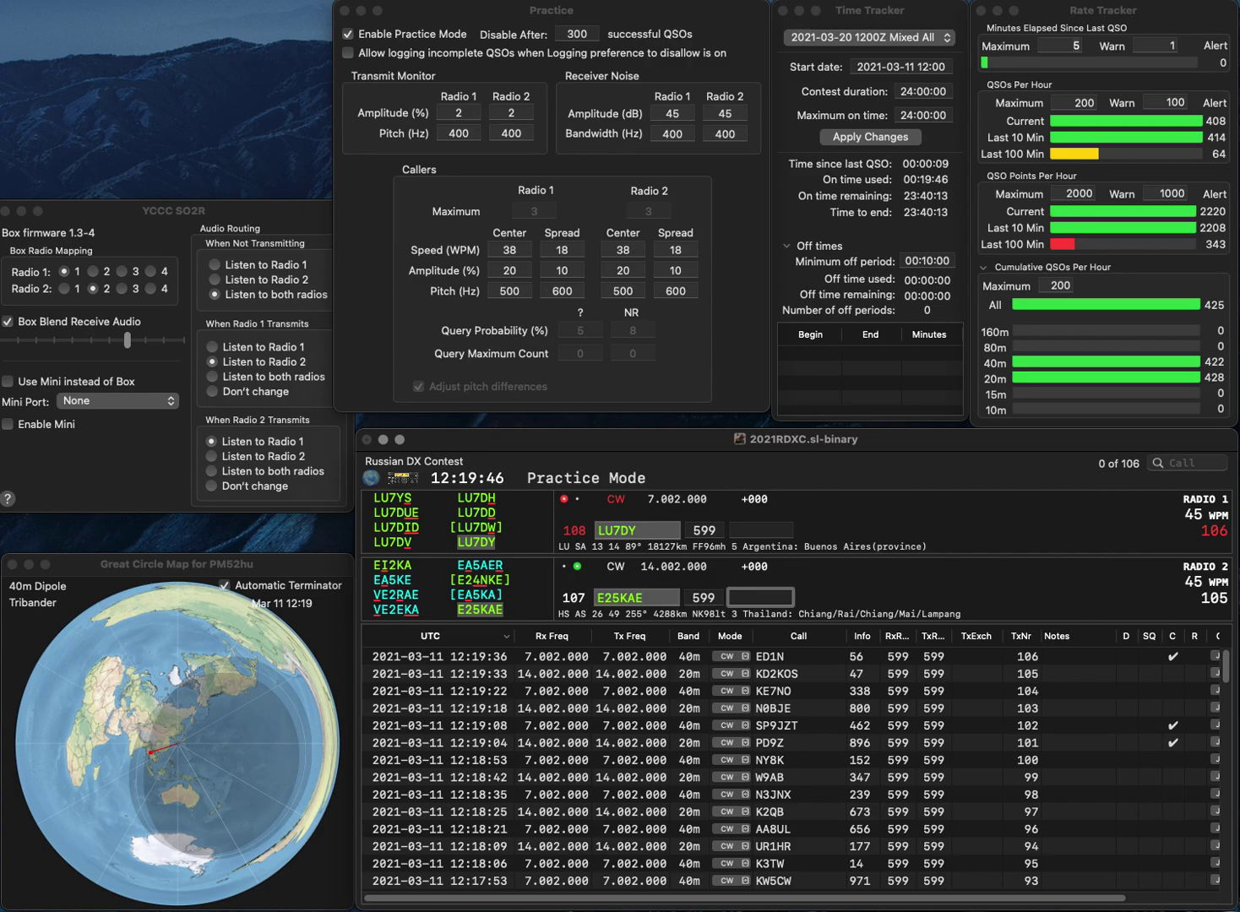
pyautogui.write('76')
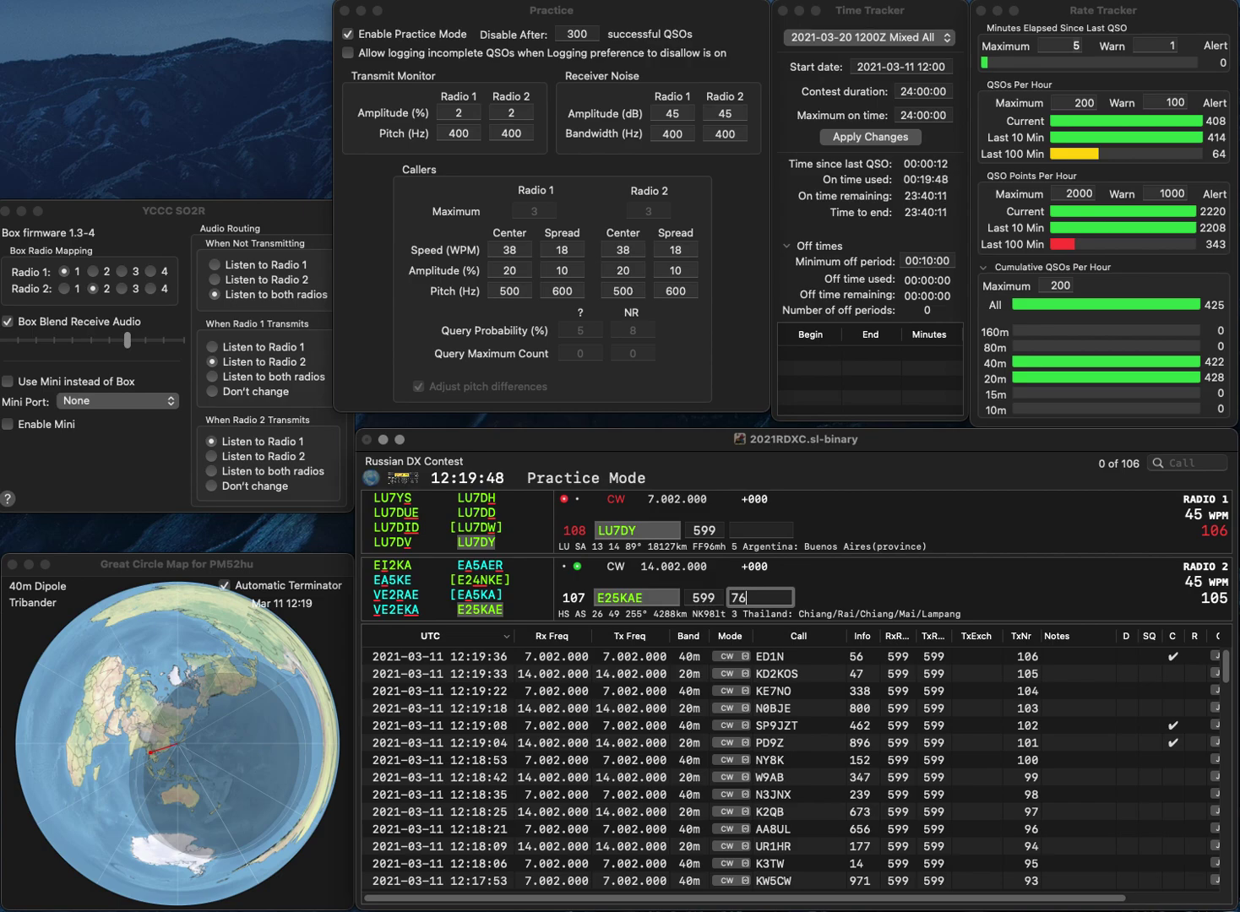
pyautogui.write('3')
pyautogui.press('Return')
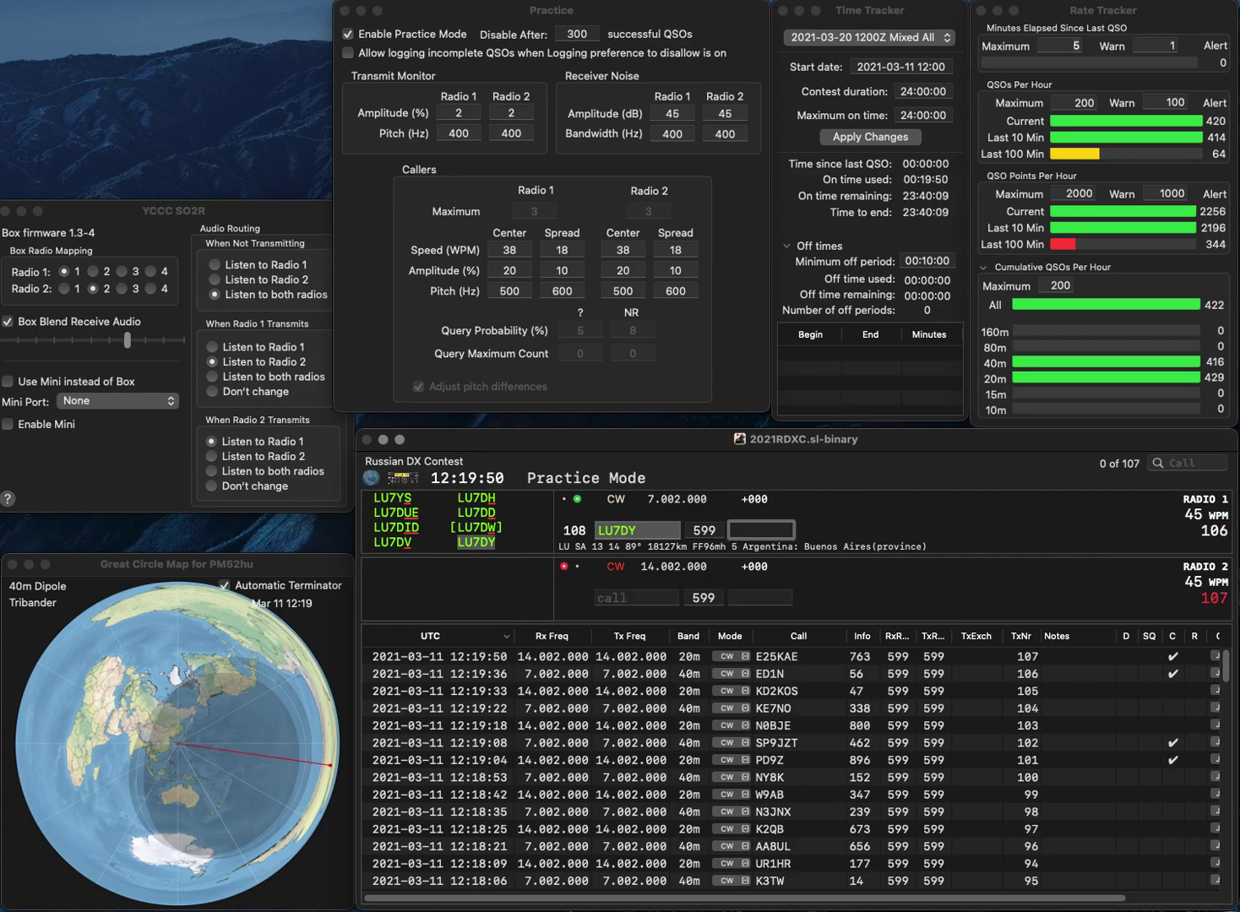
pyautogui.write('74')
pyautogui.press('Return')
pyautogui.write('ON2')
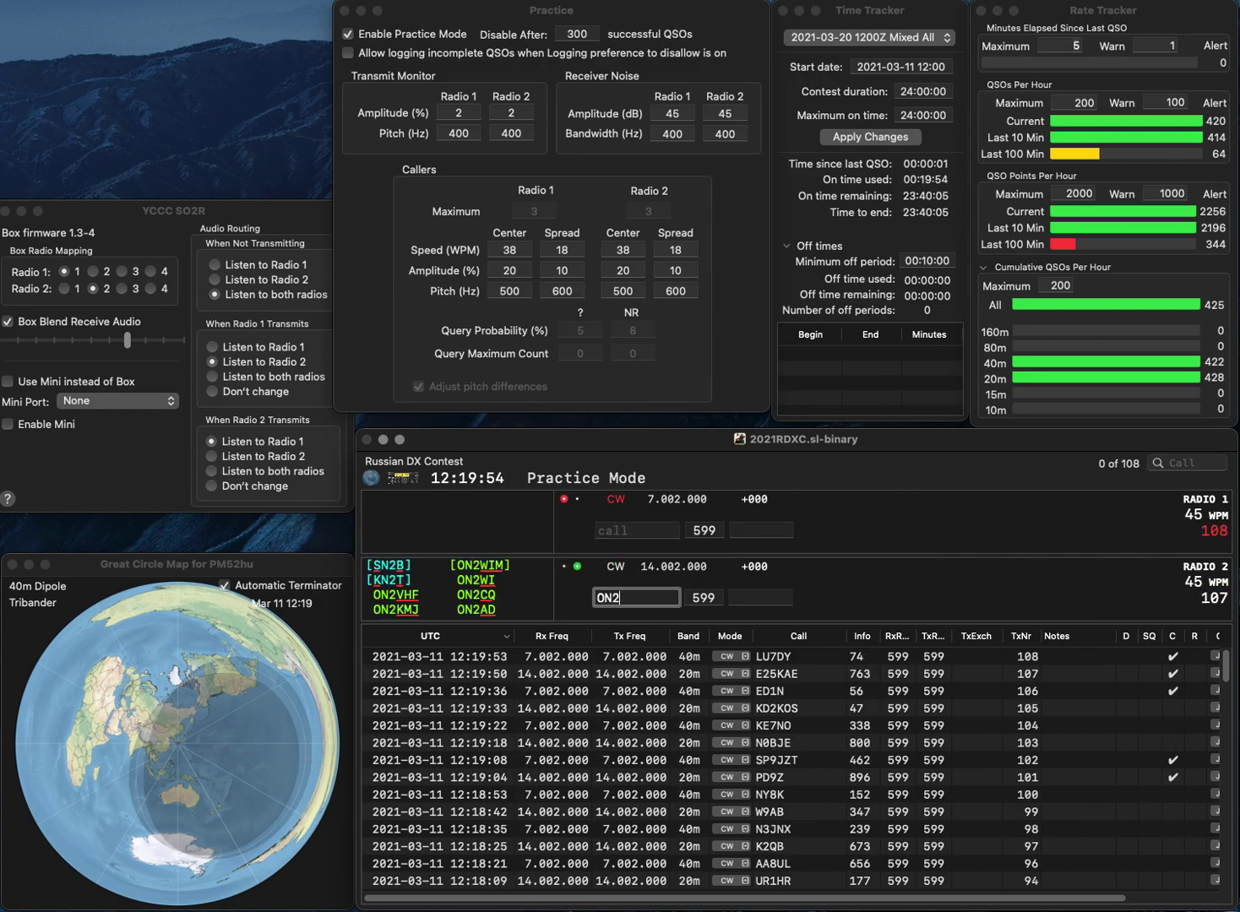
pyautogui.write('LZI')
pyautogui.click(605, 597)
pyautogui.press('Delete')
pyautogui.write('H')
pyautogui.press('Return')
# Complete the Radio 1 caller's partial call 1LZ as NA1LZ and answer it.
pyautogui.write('1LZ')
pyautogui.press('Home')
pyautogui.write('NA')
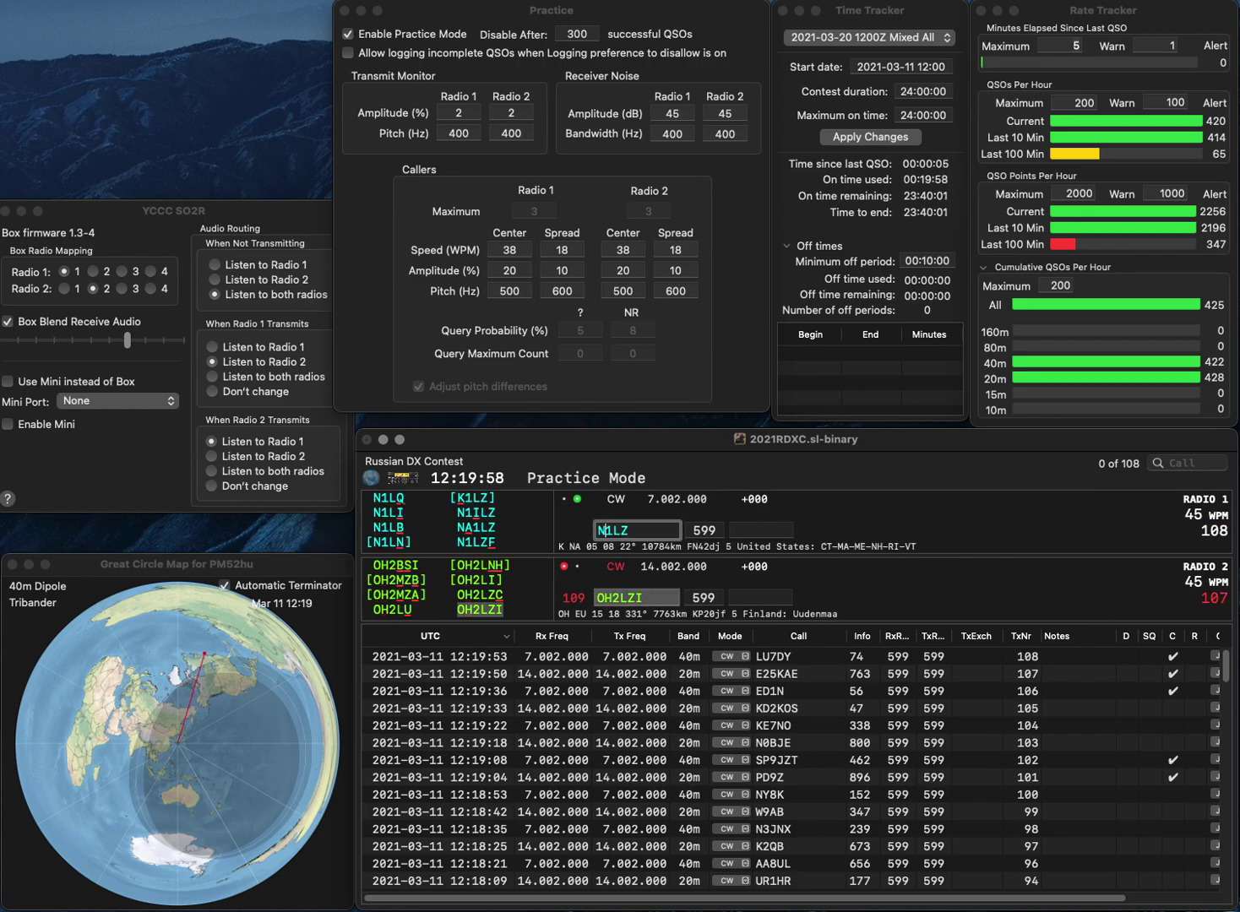
pyautogui.press('Return')
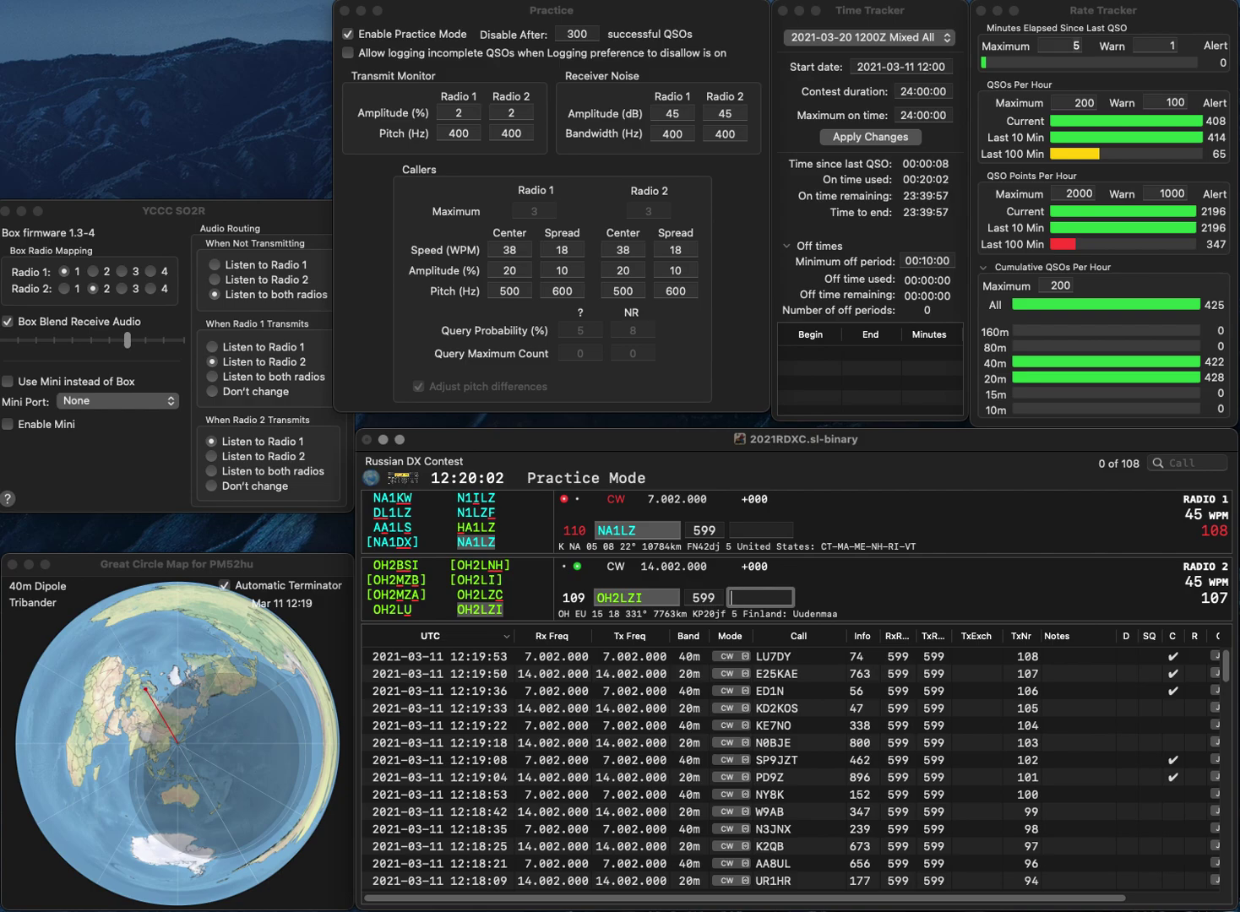
# Log OH2LZI with exchange 402 on Radio 2 and NA1LZ with exchange 510 on Radio 1.
pyautogui.write('4.002')
pyautogui.press('Return')
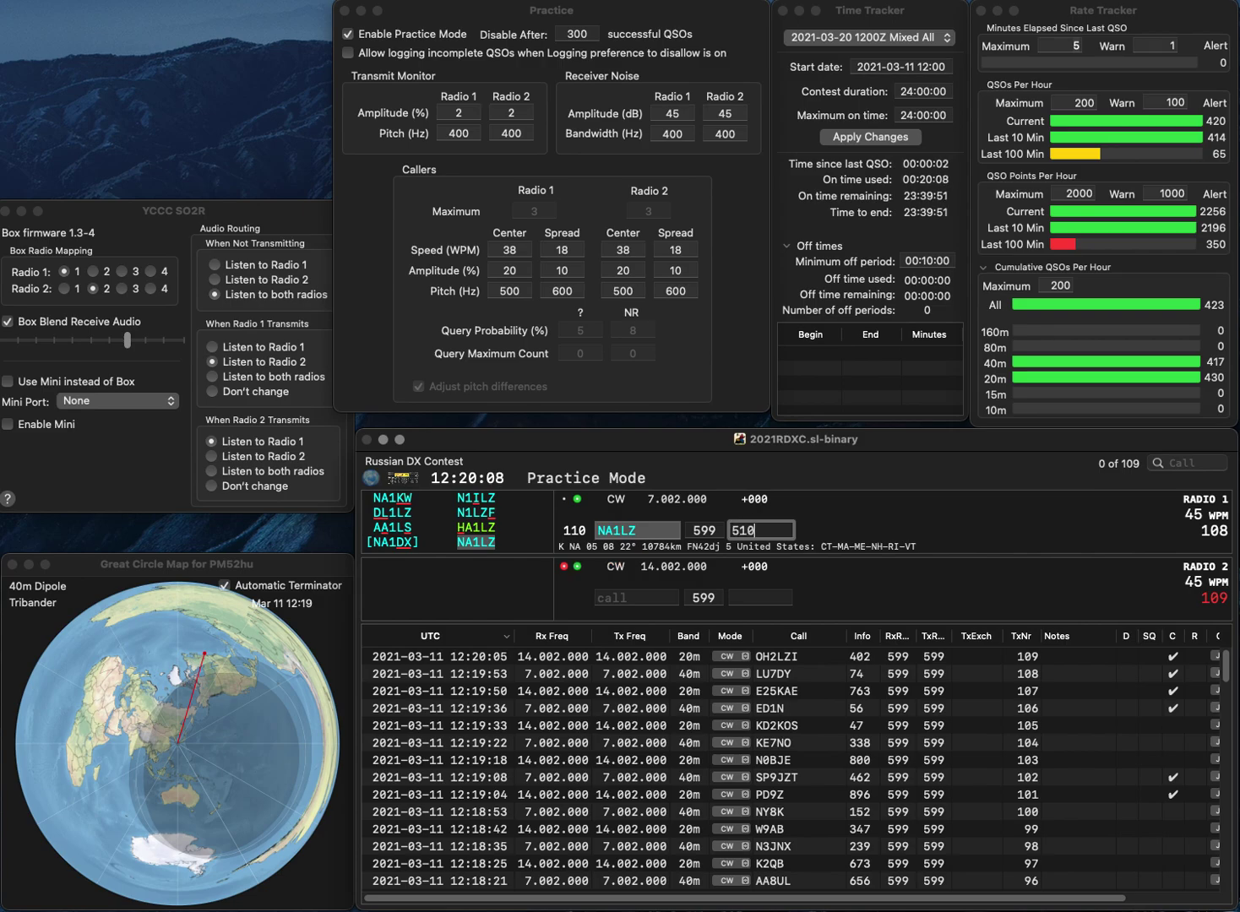
pyautogui.press('Return')
pyautogui.write('B9AT')
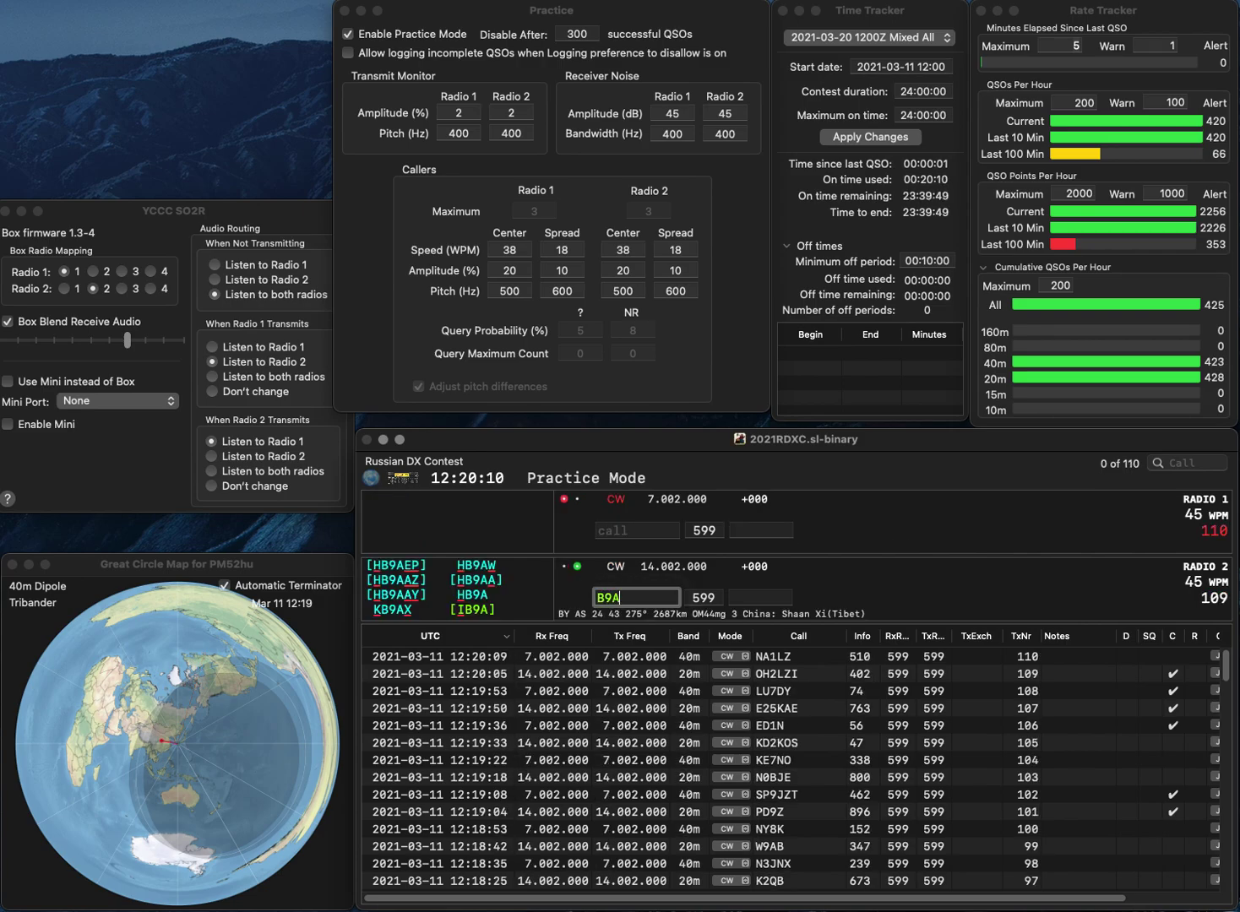
pyautogui.press('Home')
pyautogui.write('YB9ATS')
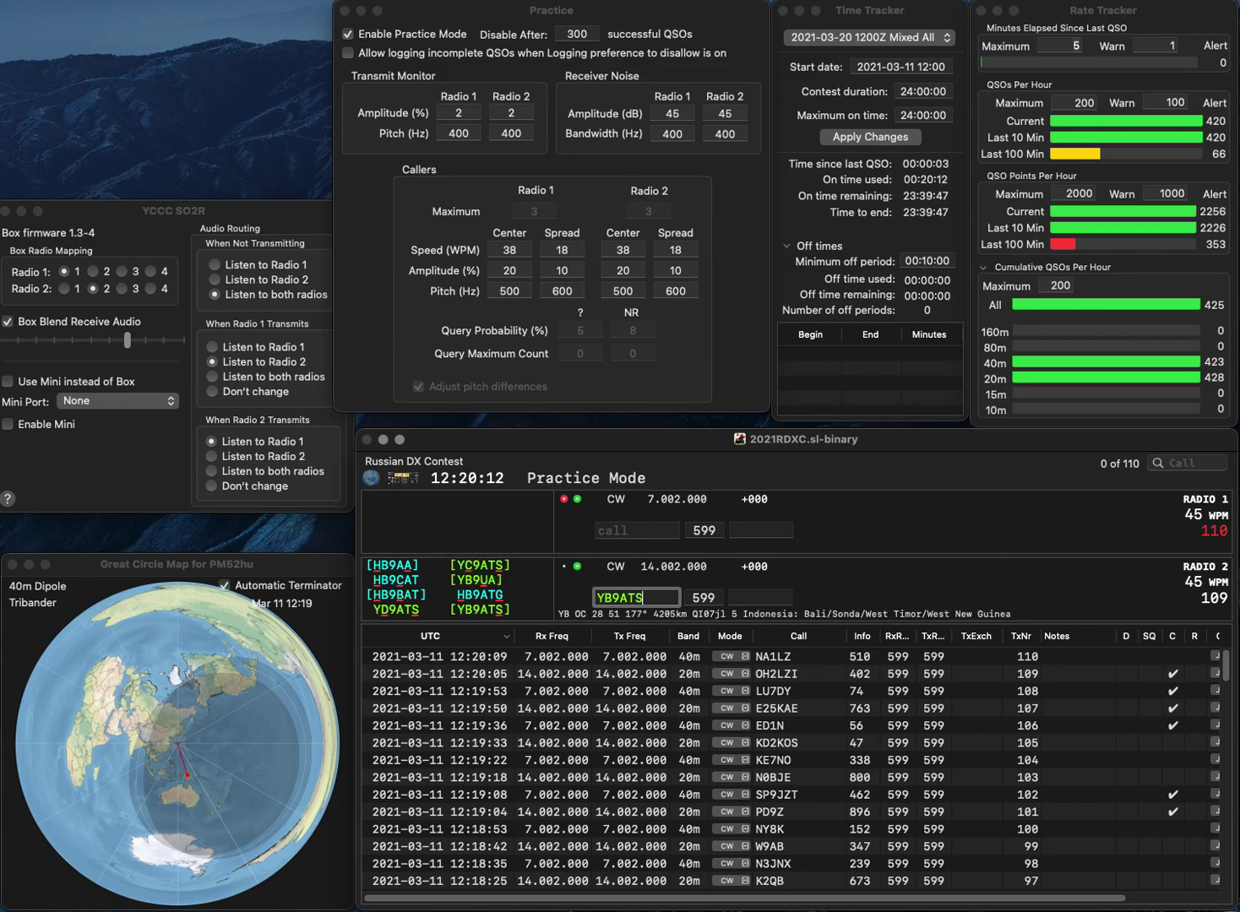
pyautogui.press('Return')
pyautogui.write('S53X')
pyautogui.press('Return')
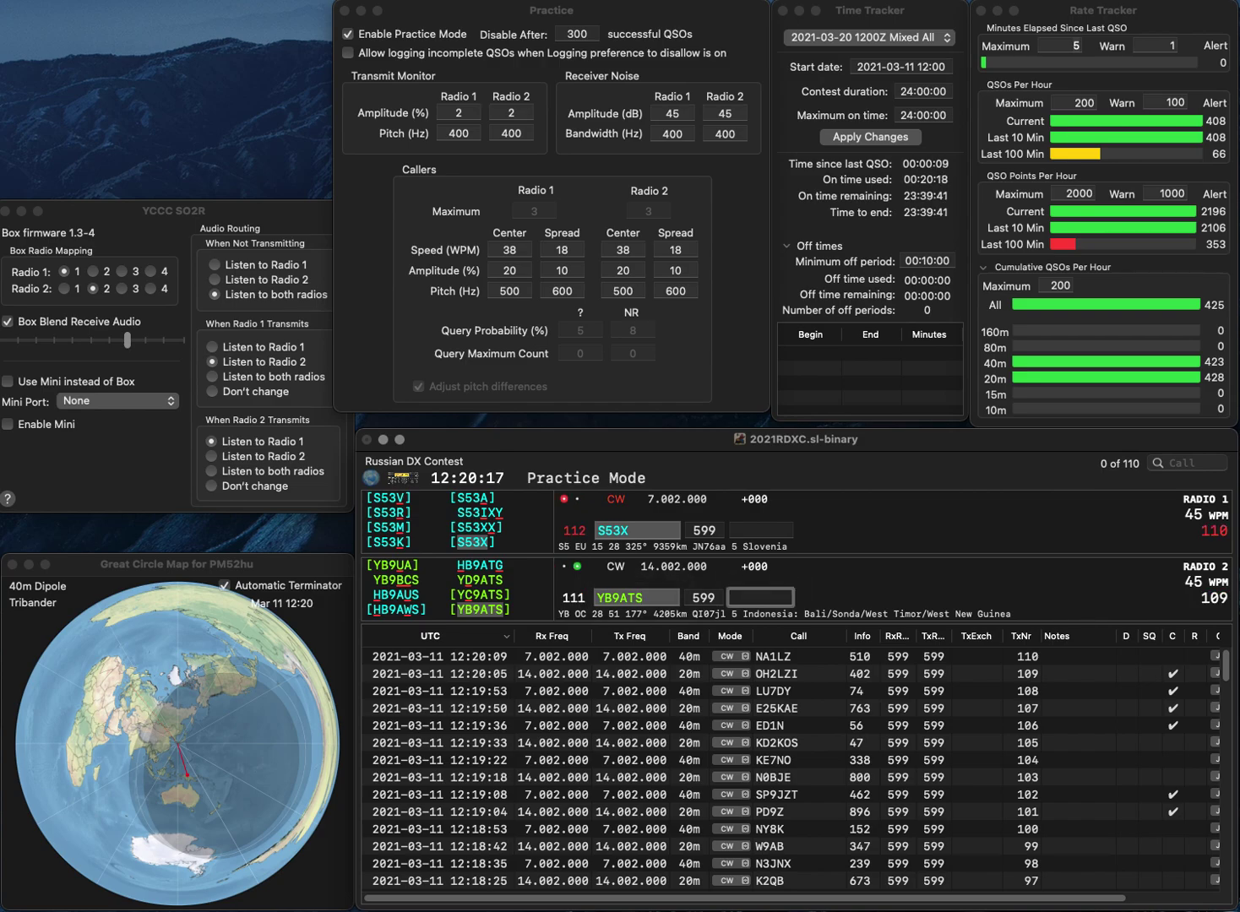
pyautogui.write('195')
pyautogui.press('Return')
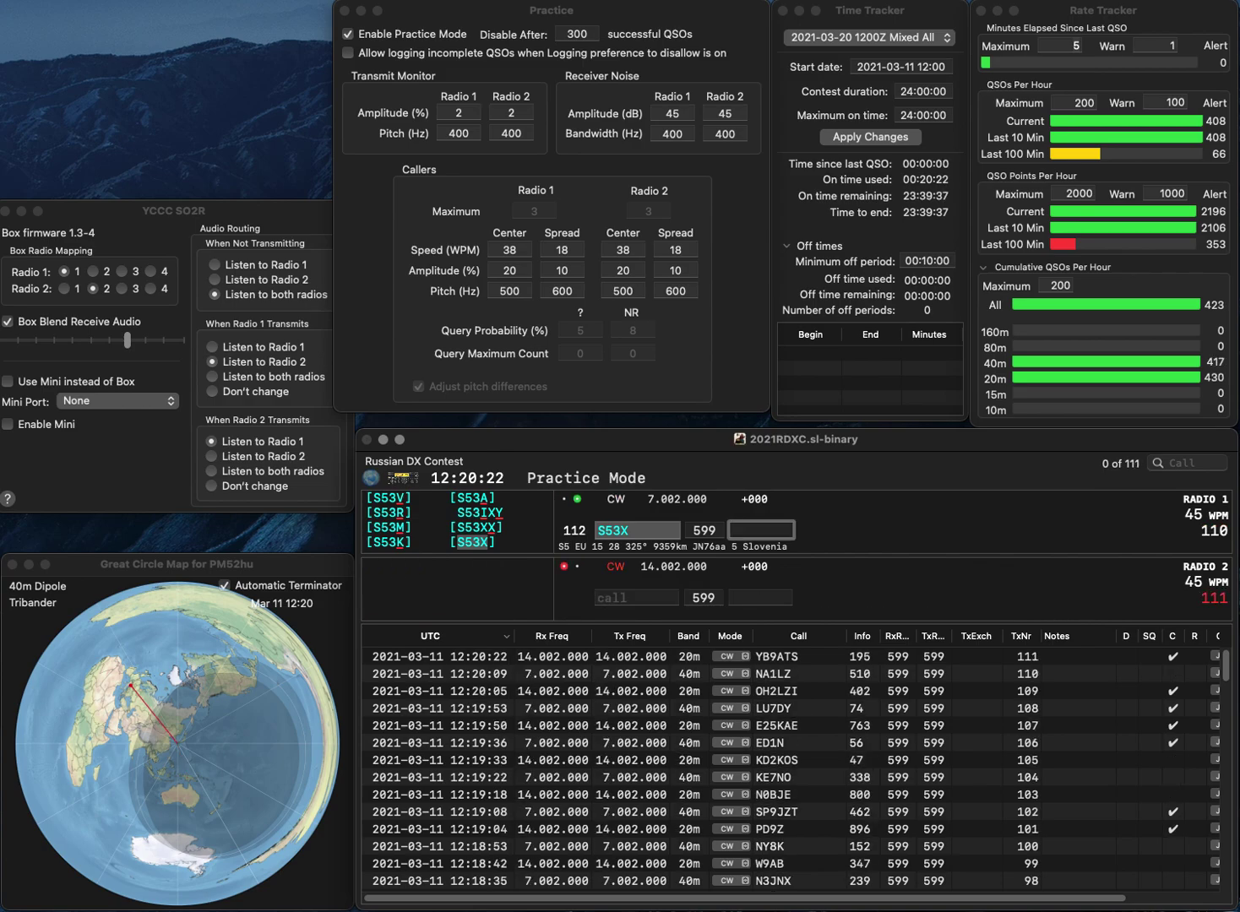
pyautogui.write('893')
pyautogui.press('Return')
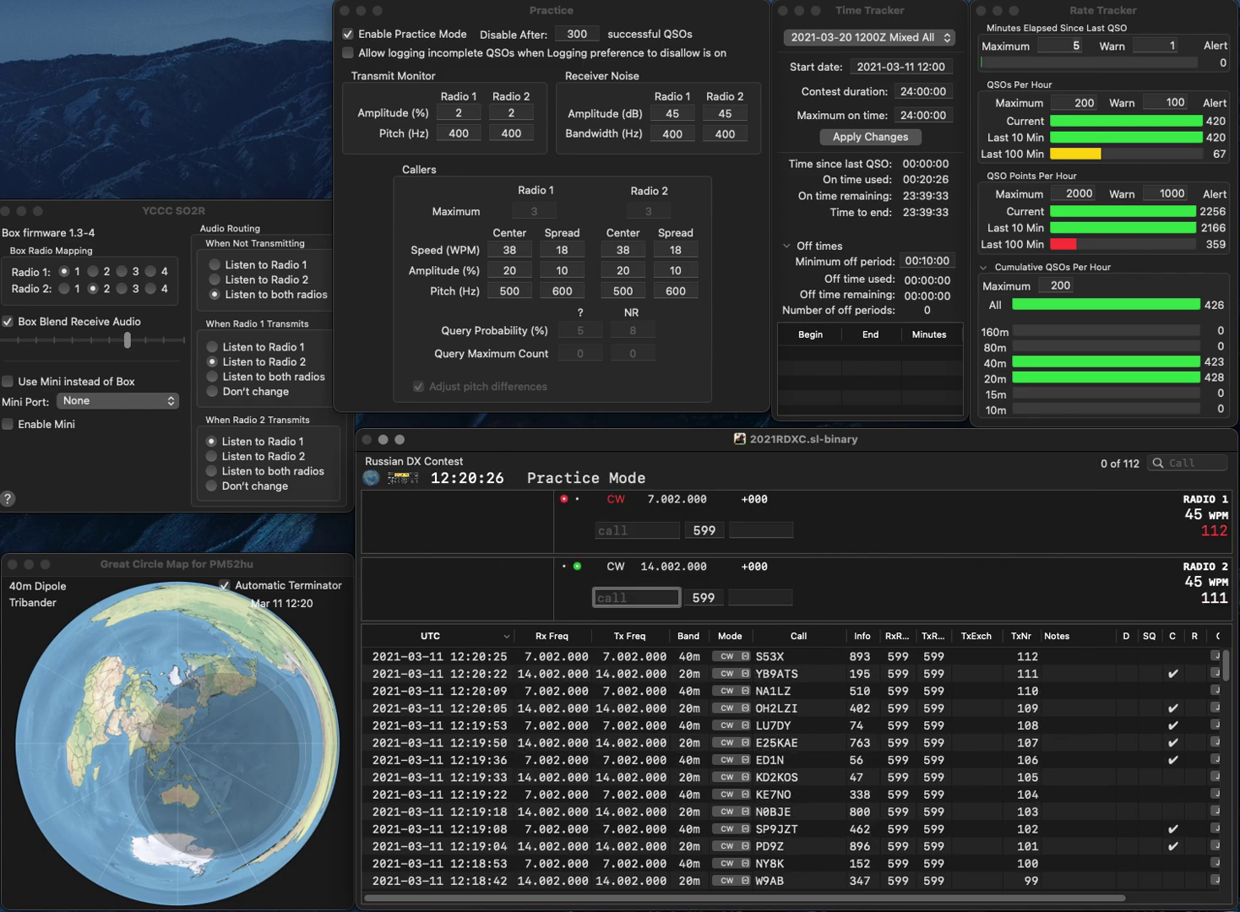
pyautogui.write('0AIF')
pyautogui.press('Return')
pyautogui.write('YU3A')
pyautogui.press('Return')
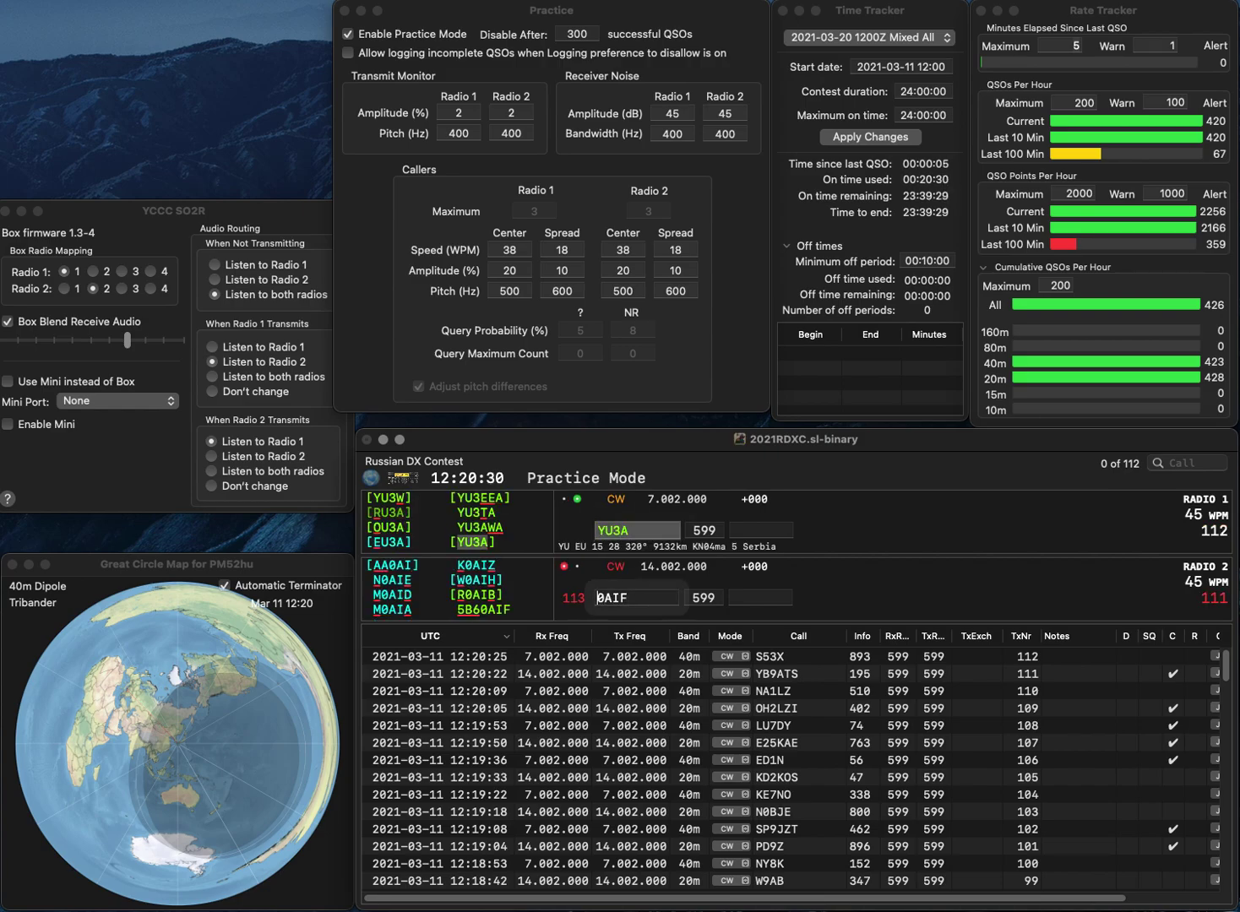
# Complete the Radio 2 caller's call as 5B60AIF and answer with the exchange.
pyautogui.write('5B6')
pyautogui.press('Return')
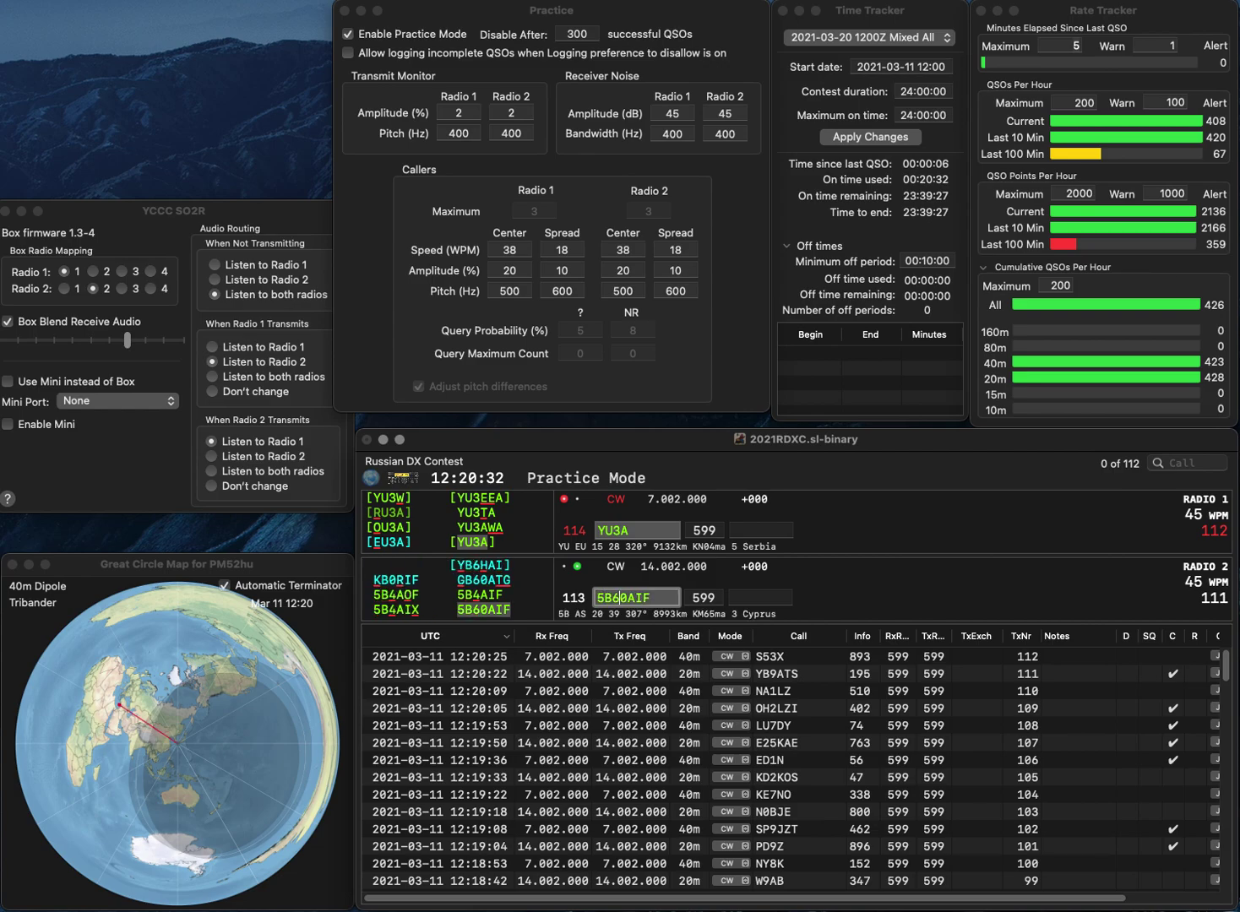
pyautogui.press('space')
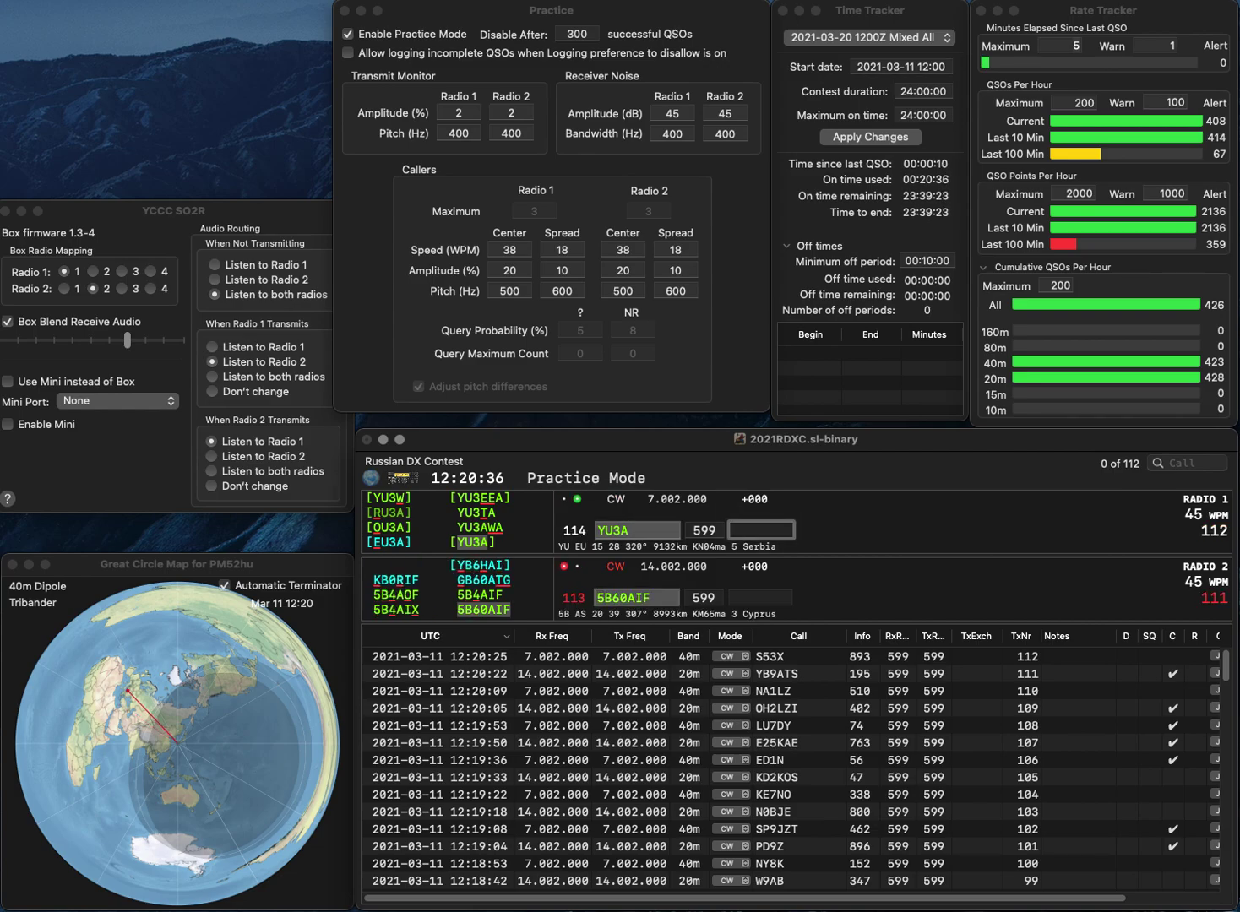
pyautogui.write('465')
pyautogui.press('Return')
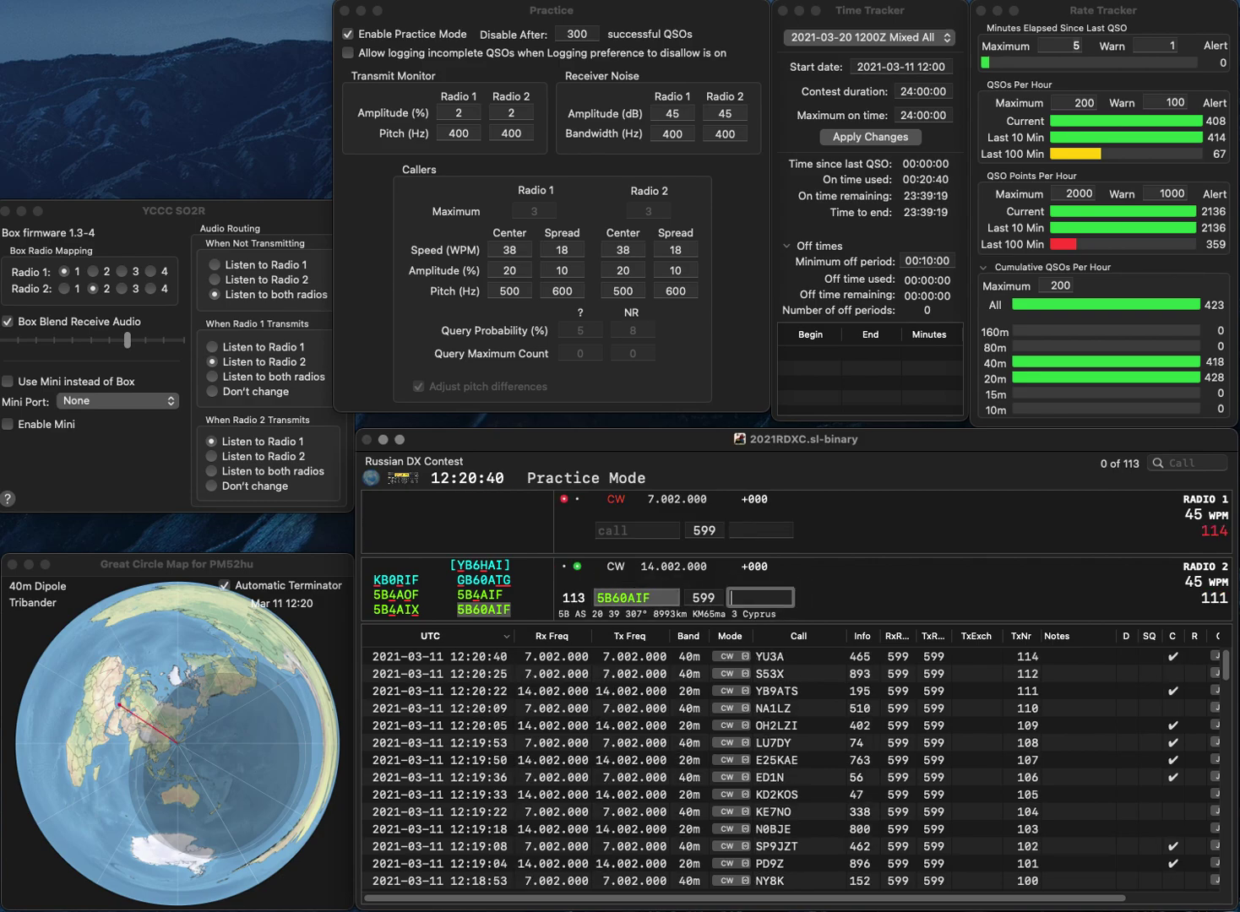
pyautogui.write('523')
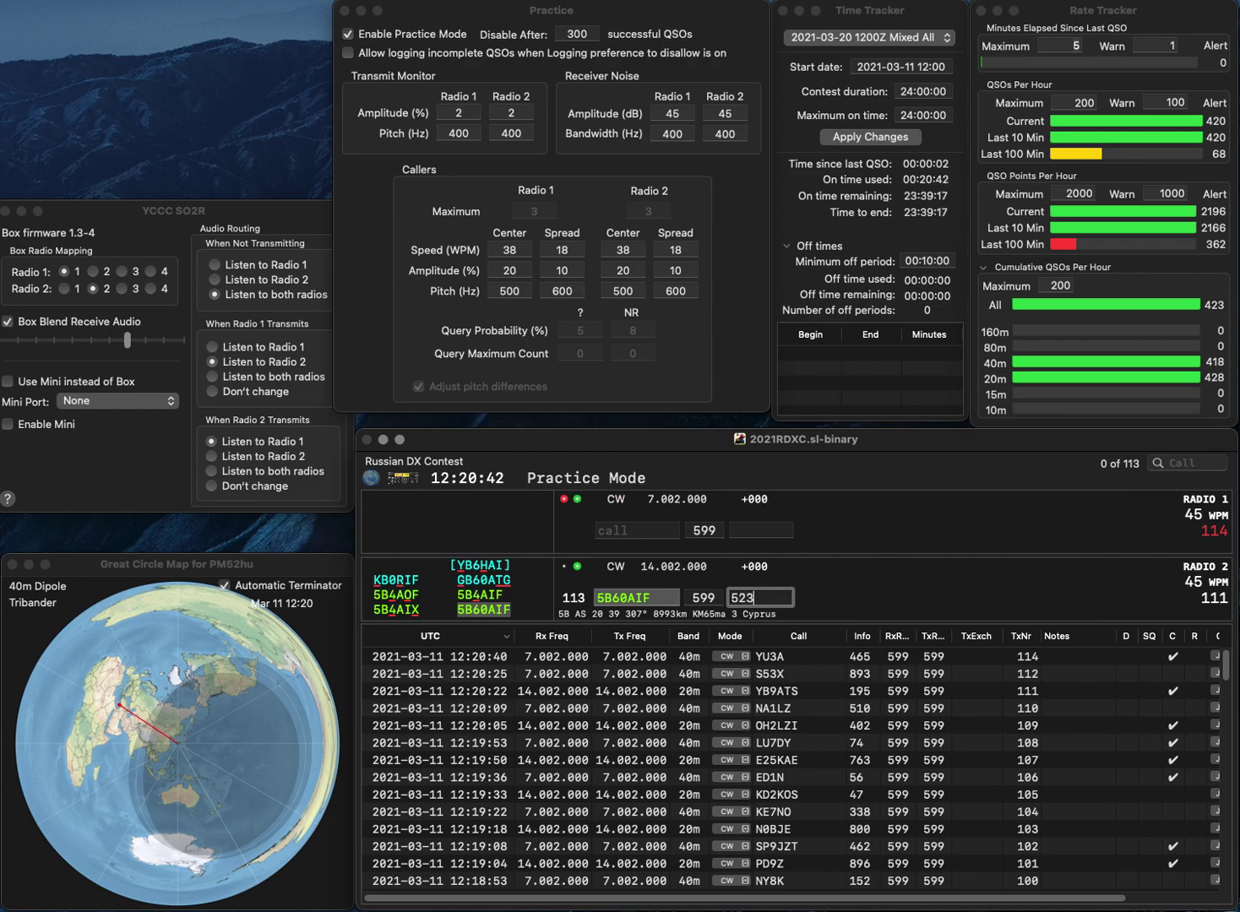
pyautogui.press('Return')
pyautogui.write('JE6')
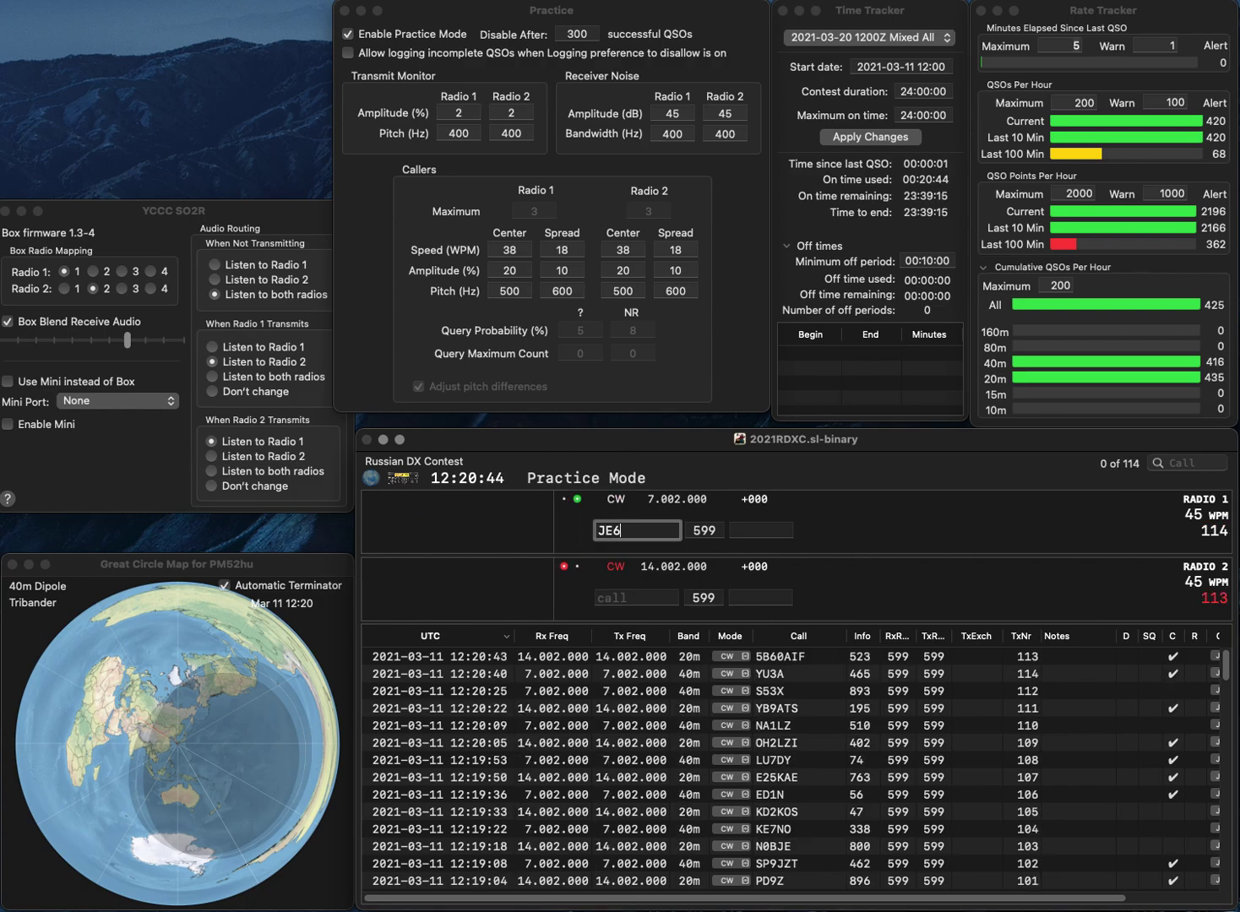
pyautogui.write('RPM')
pyautogui.press('Return')
pyautogui.write('2SRK')
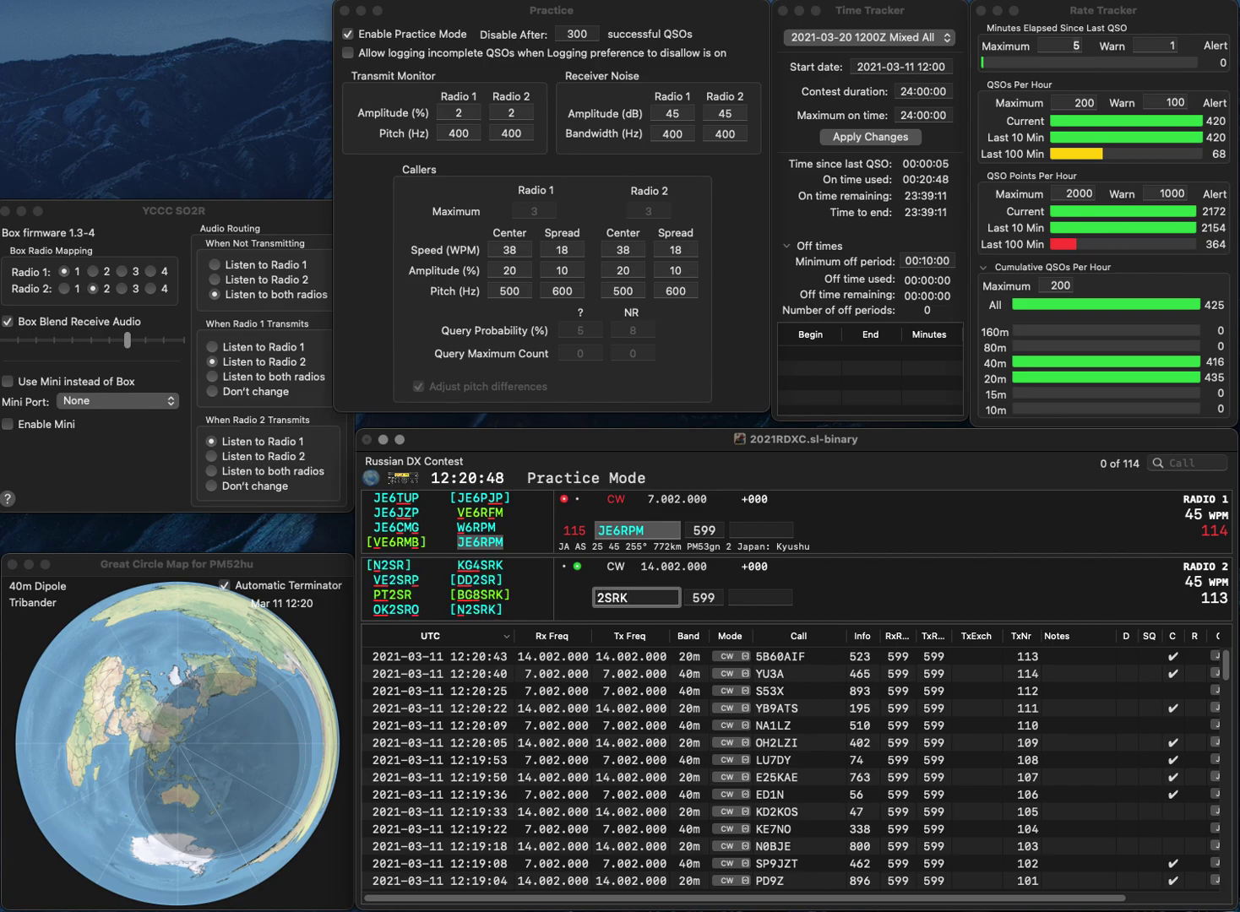
pyautogui.press('Home')
pyautogui.write('N')
pyautogui.press('Return')
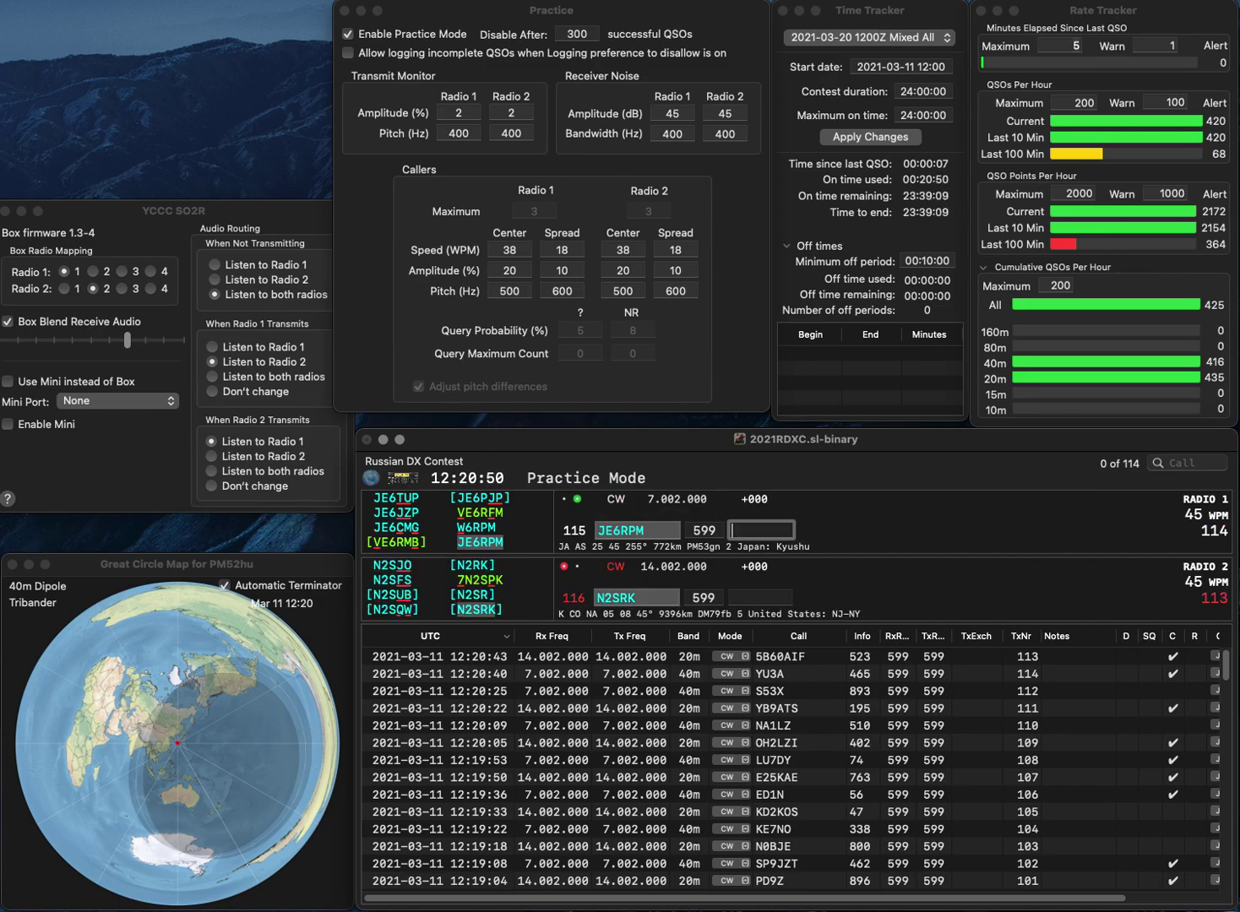
pyautogui.write('293')
pyautogui.press('Return')
pyautogui.press('Tab')
pyautogui.write('90')
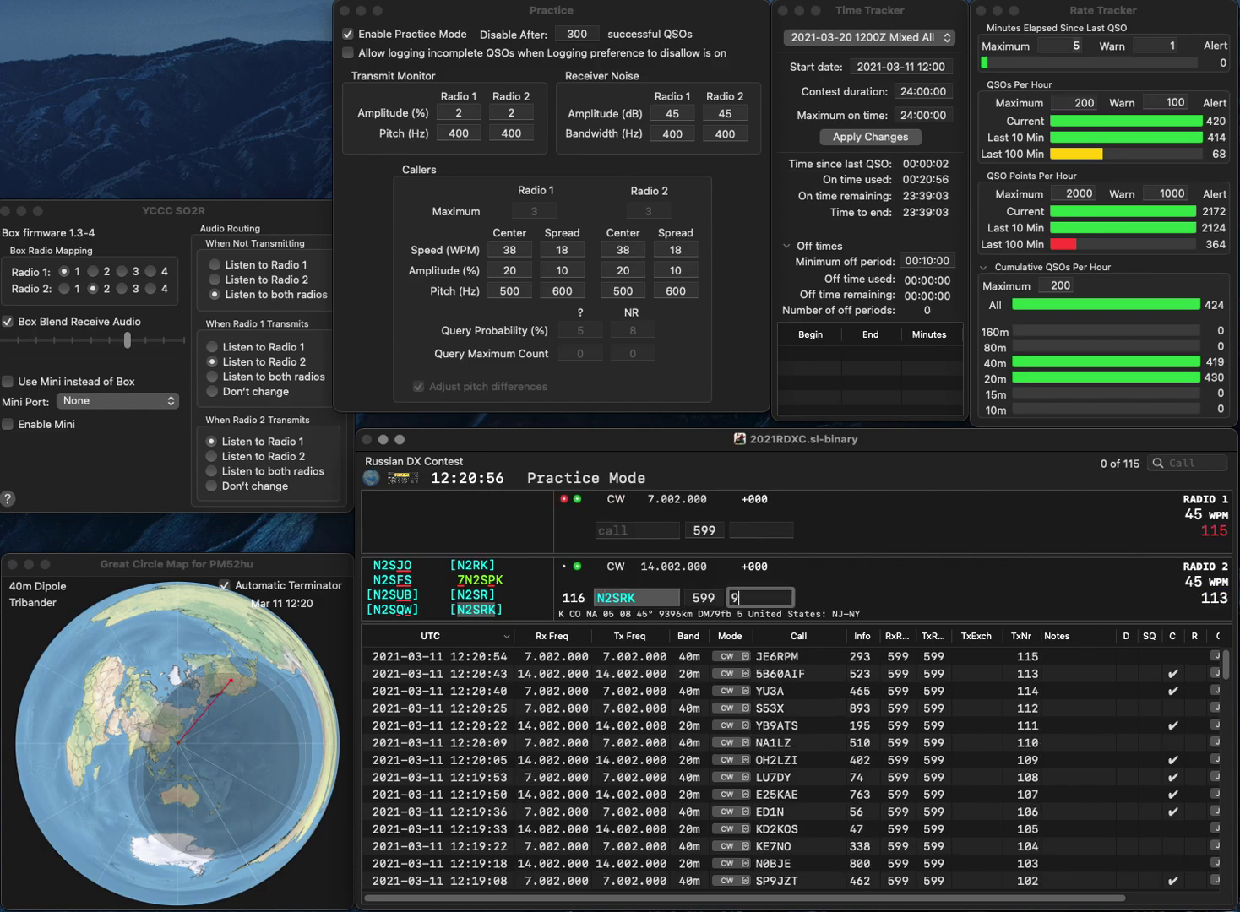
pyautogui.press('Return')
# Complete the Radio 1 caller's partial call A1S as BA1SQ and answer it.
pyautogui.write('A1')
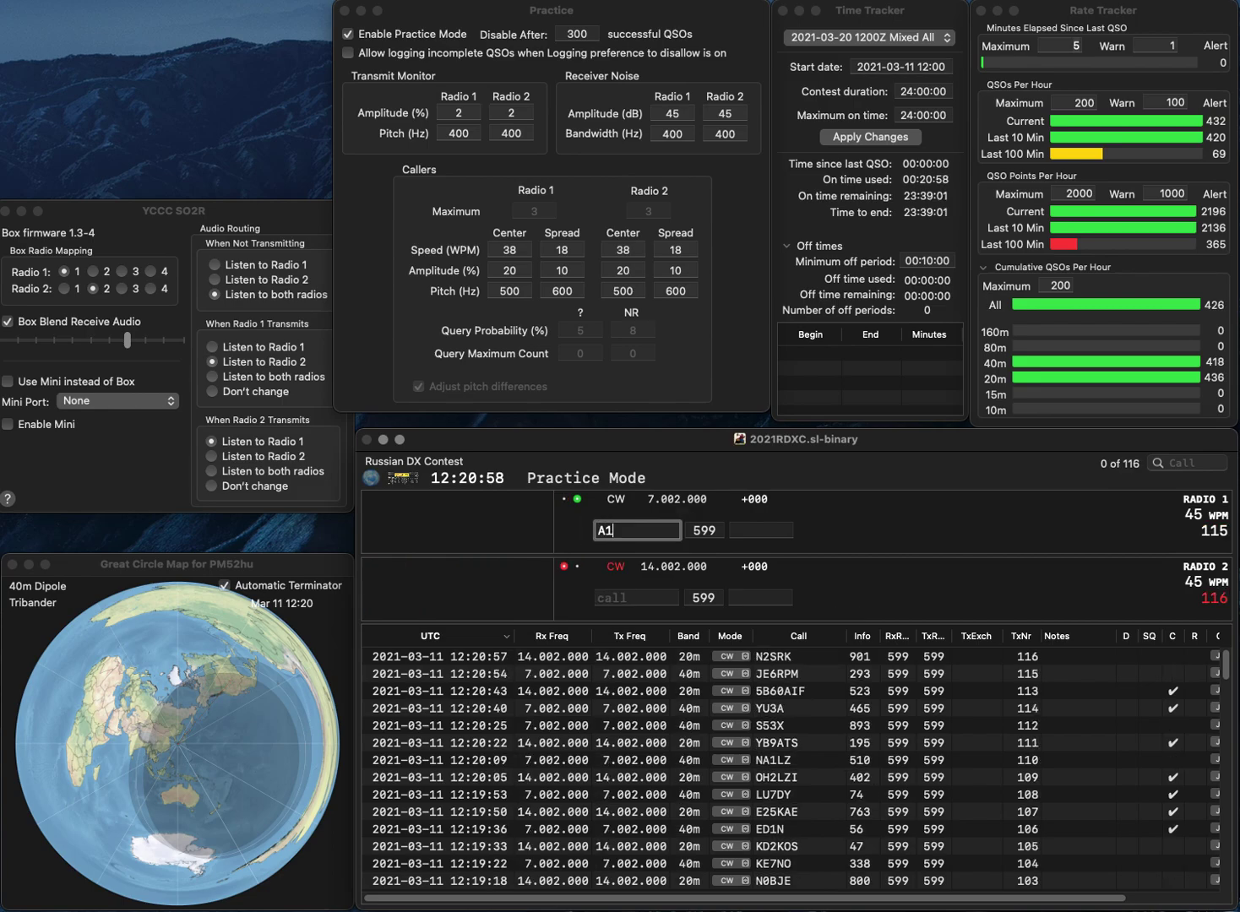
pyautogui.write('SQ')
pyautogui.press('Home')
pyautogui.write('B')
pyautogui.press('End')
pyautogui.write('Q')
pyautogui.press('Return')
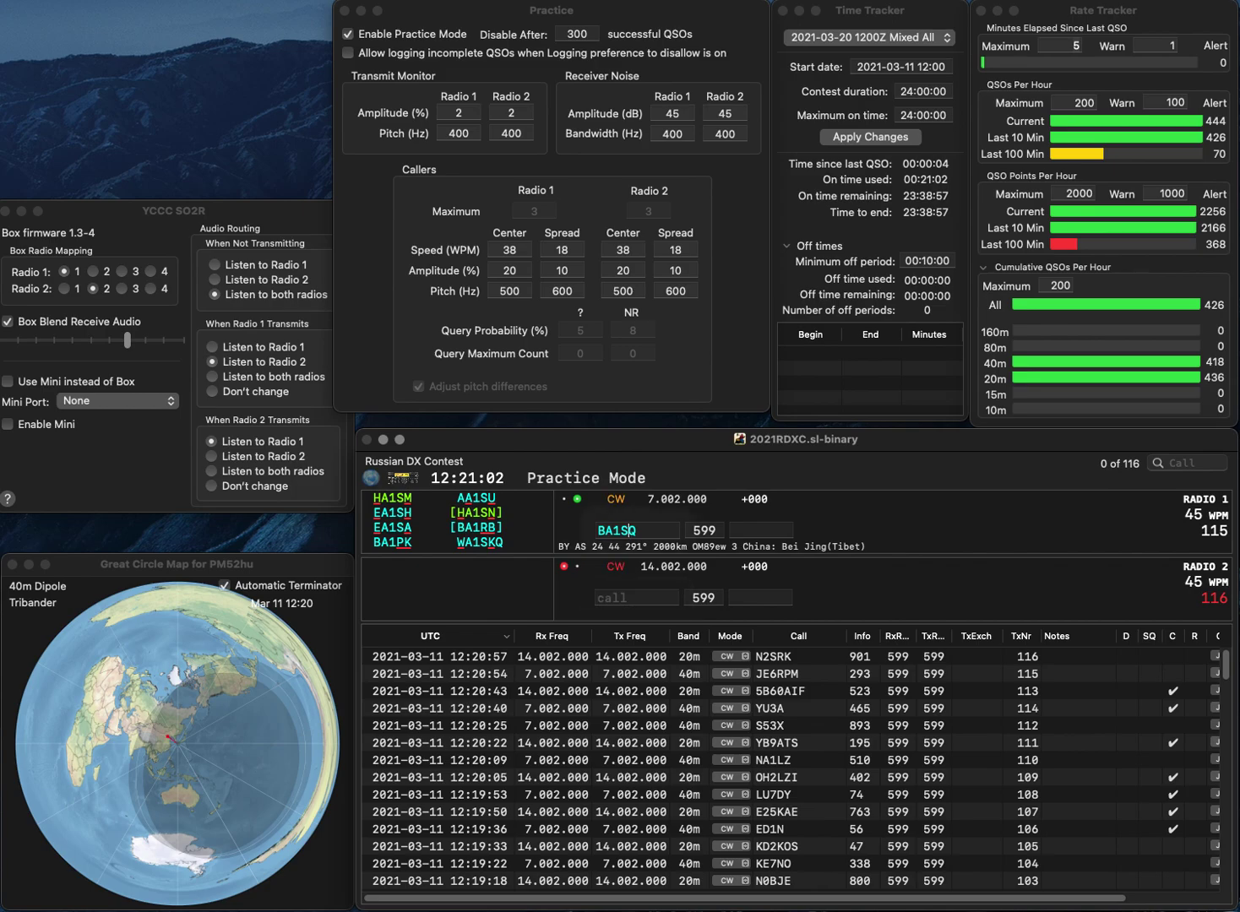
pyautogui.write('N6YFM')
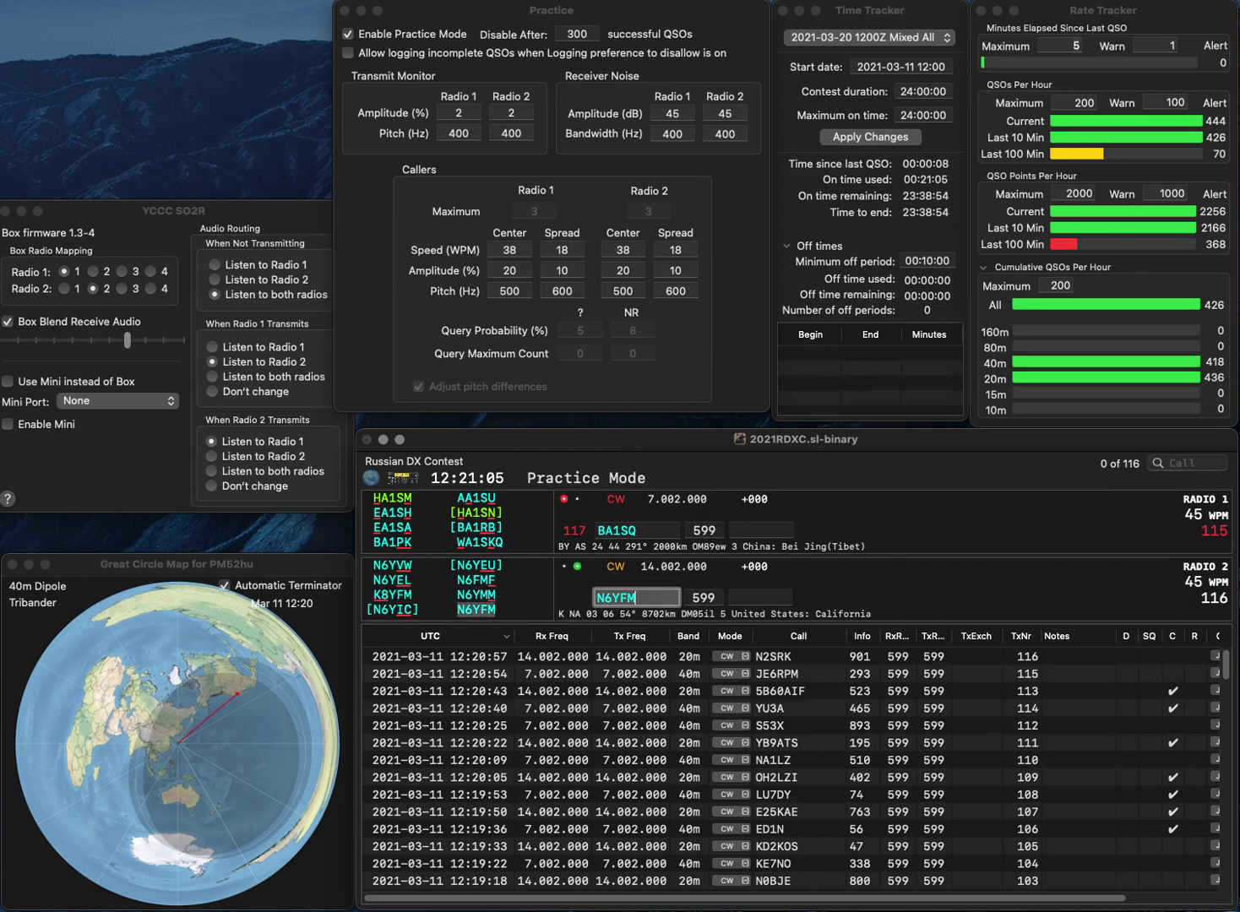
pyautogui.click(628, 530)
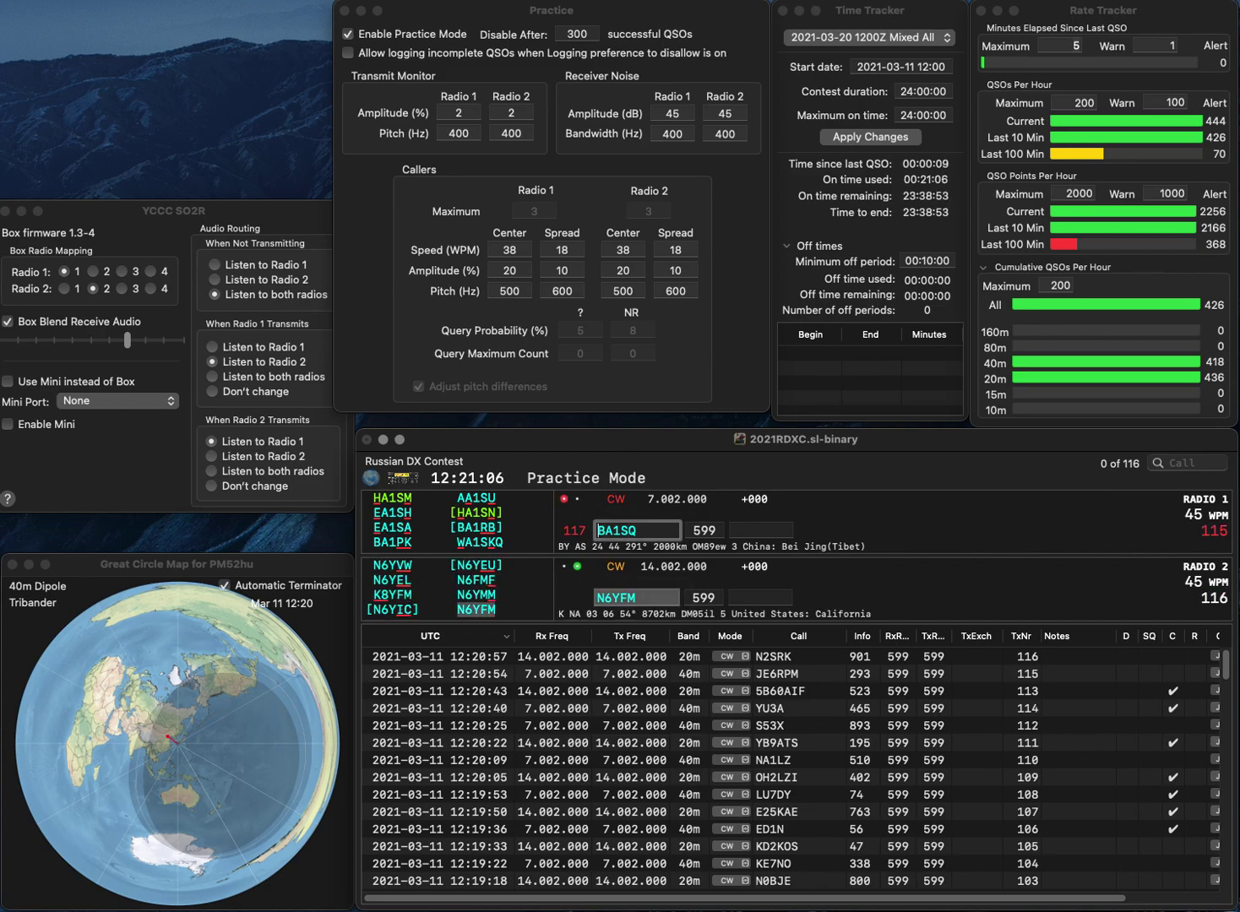
pyautogui.press('Delete')
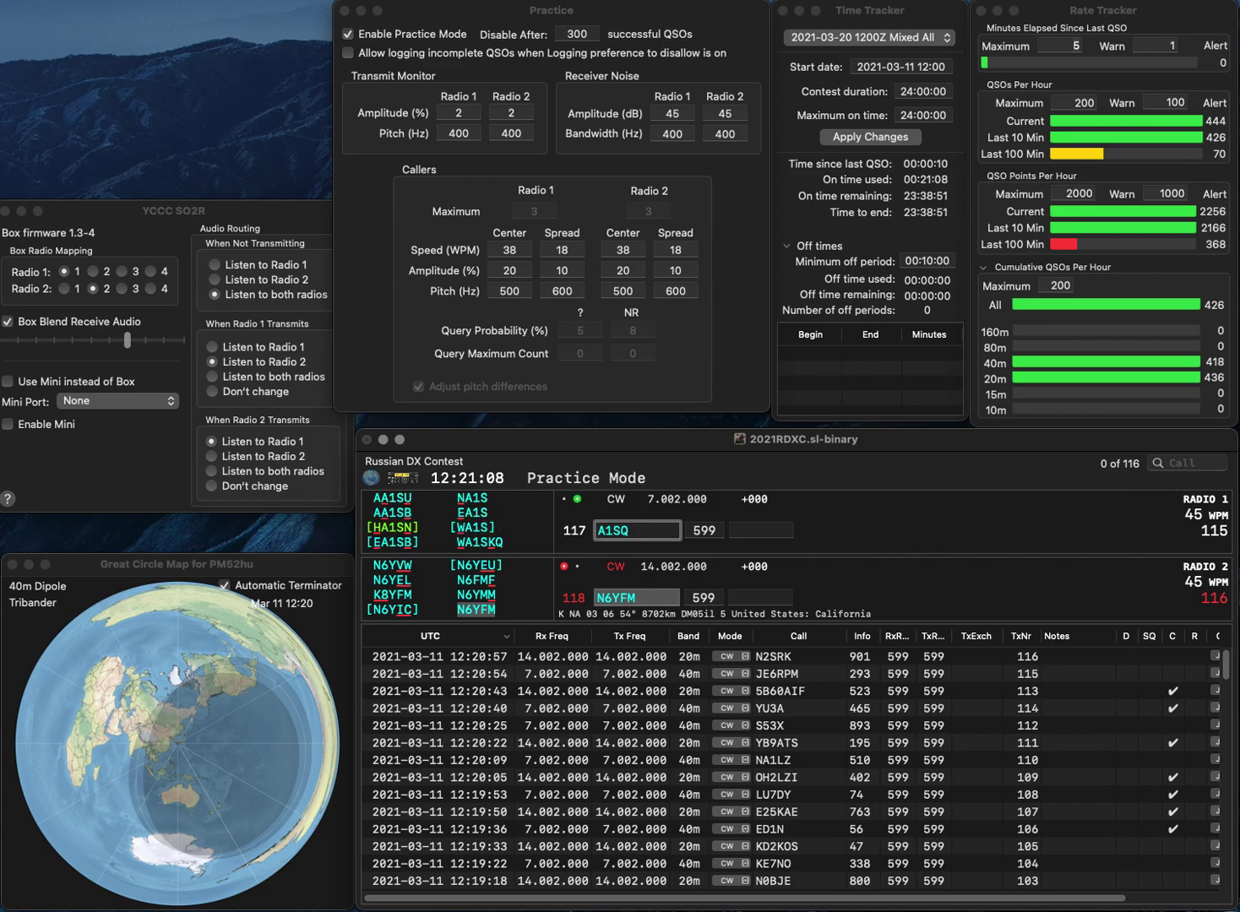
pyautogui.write('7')
pyautogui.press('BackSpace')
pyautogui.write('H')
pyautogui.press('Return')
pyautogui.press('Tab')
pyautogui.press('Tab')
pyautogui.press('Tab')
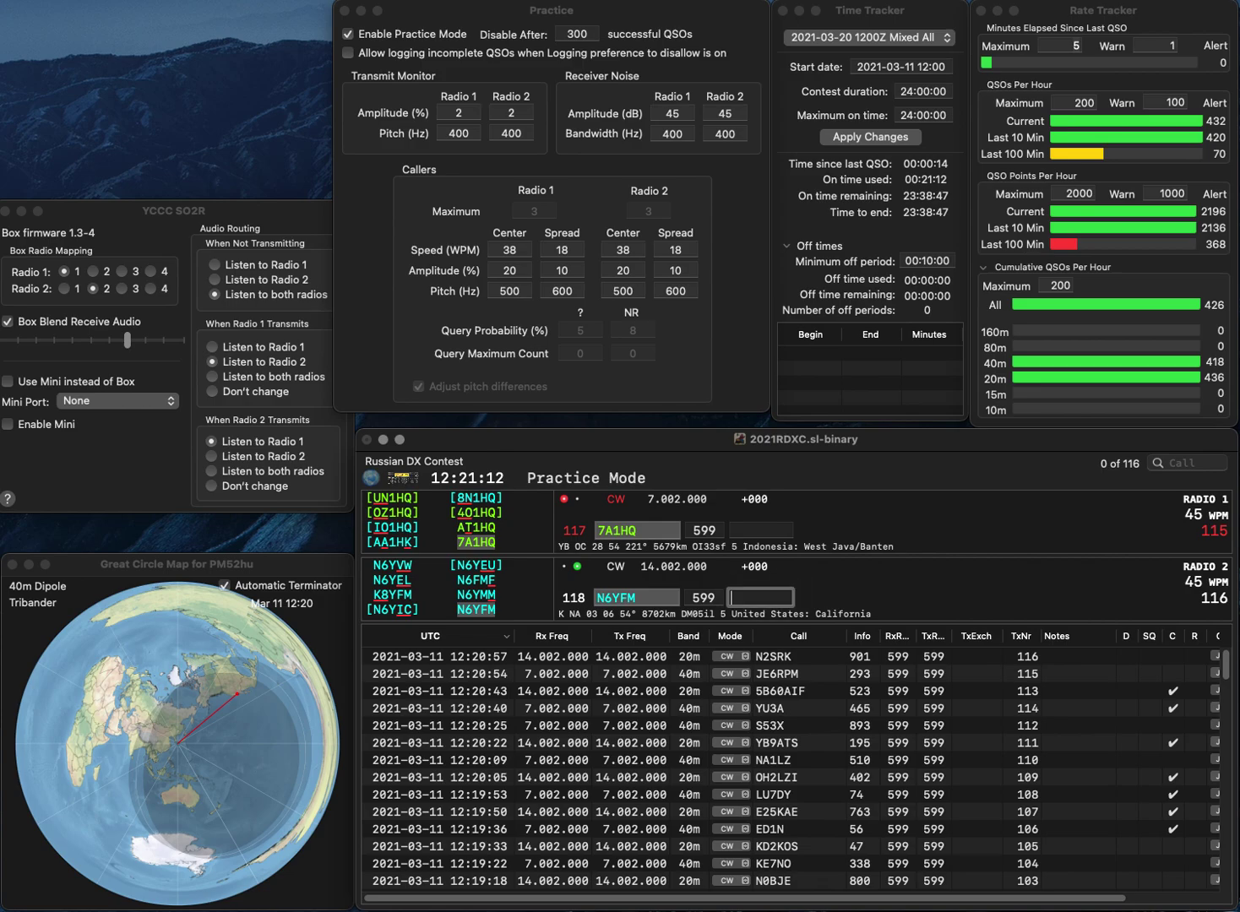
# Log N6YFM with exchange 460 on Radio 2 and 7A1HQ with exchange 302 on Radio 1.
pyautogui.write('0')
pyautogui.press('Return')
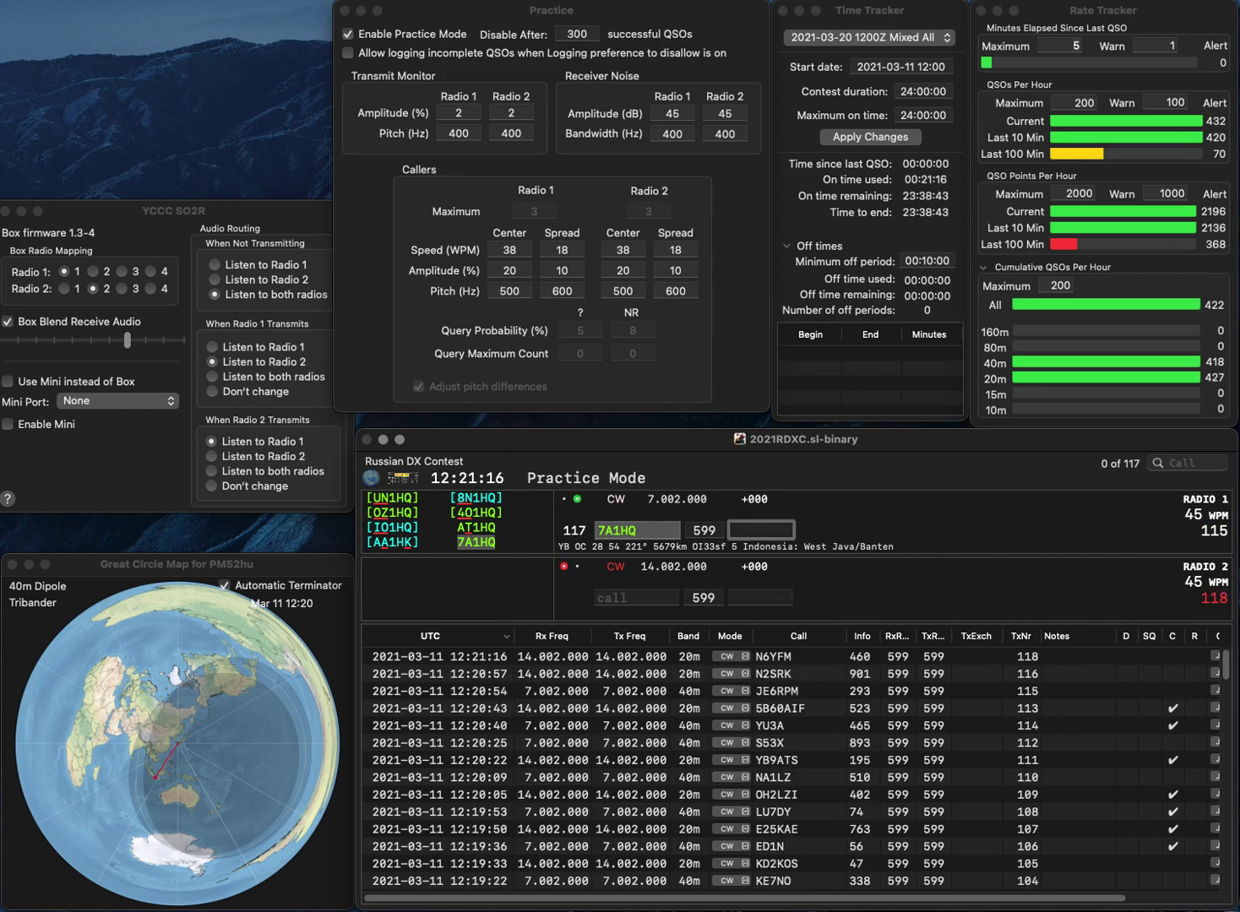
pyautogui.write('302')
pyautogui.press('Return')
pyautogui.write('EA')
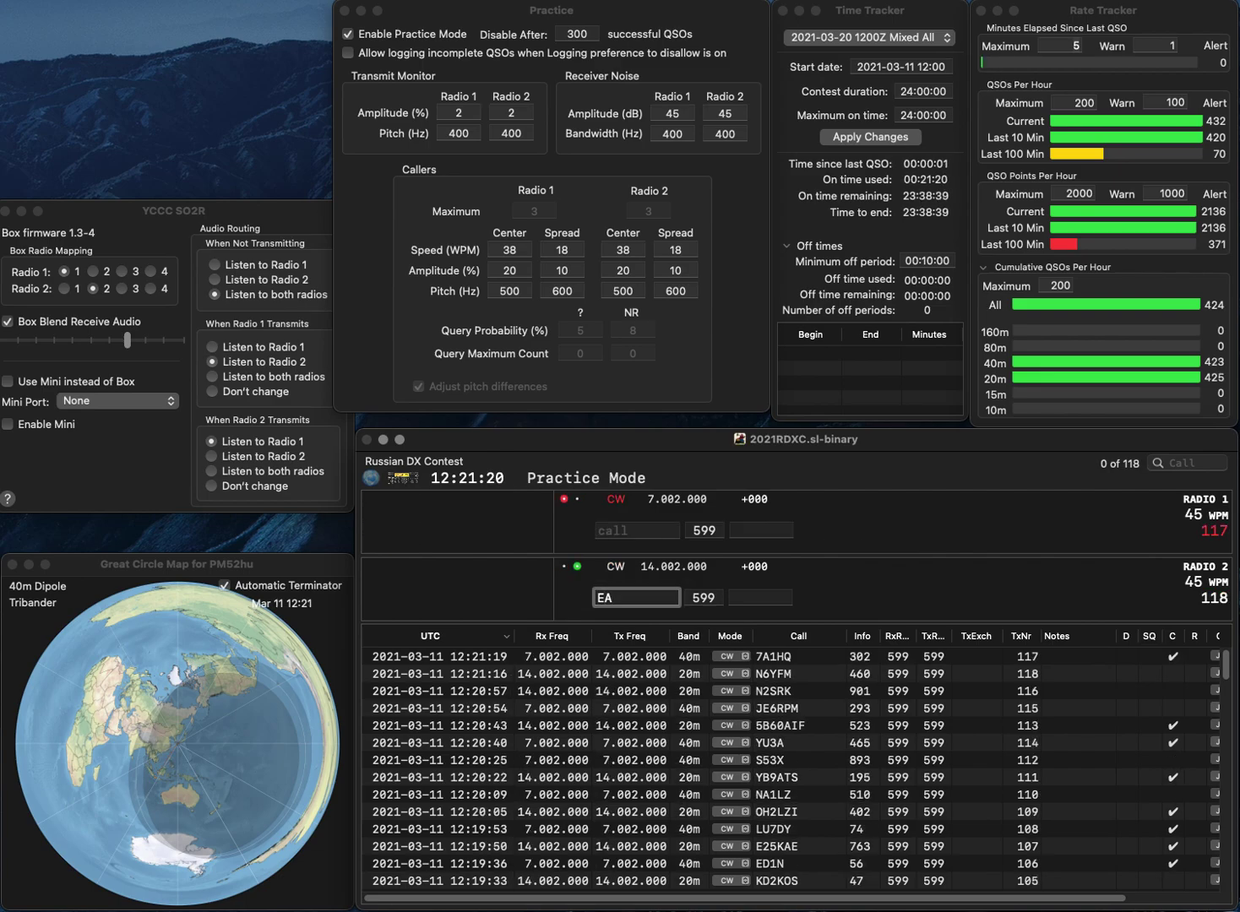
pyautogui.write('0RAU')
pyautogui.press('Return')
pyautogui.write('KK3F')
pyautogui.press('Return')
pyautogui.press('Up')
pyautogui.hotkey('ctrl', 'k')
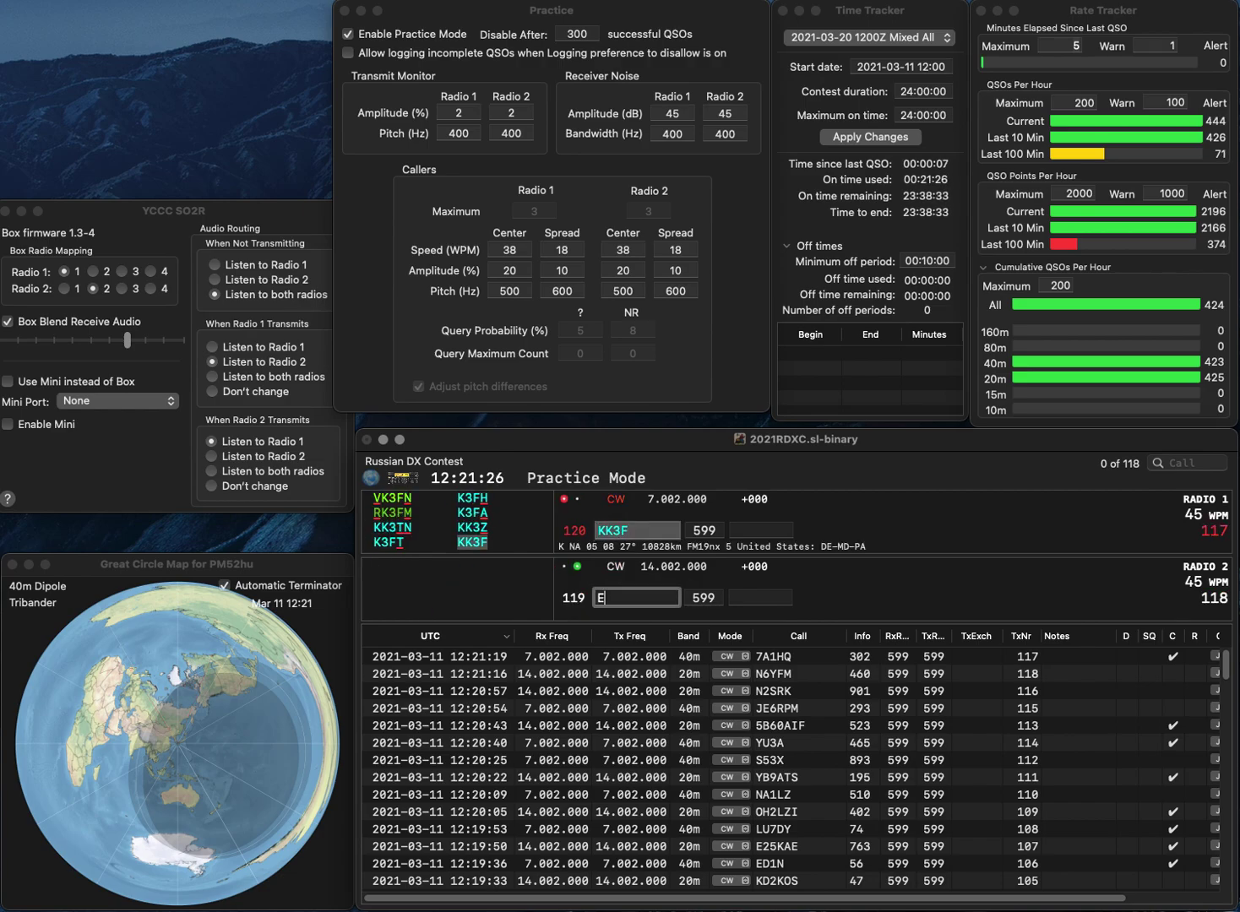
pyautogui.write('WB0')
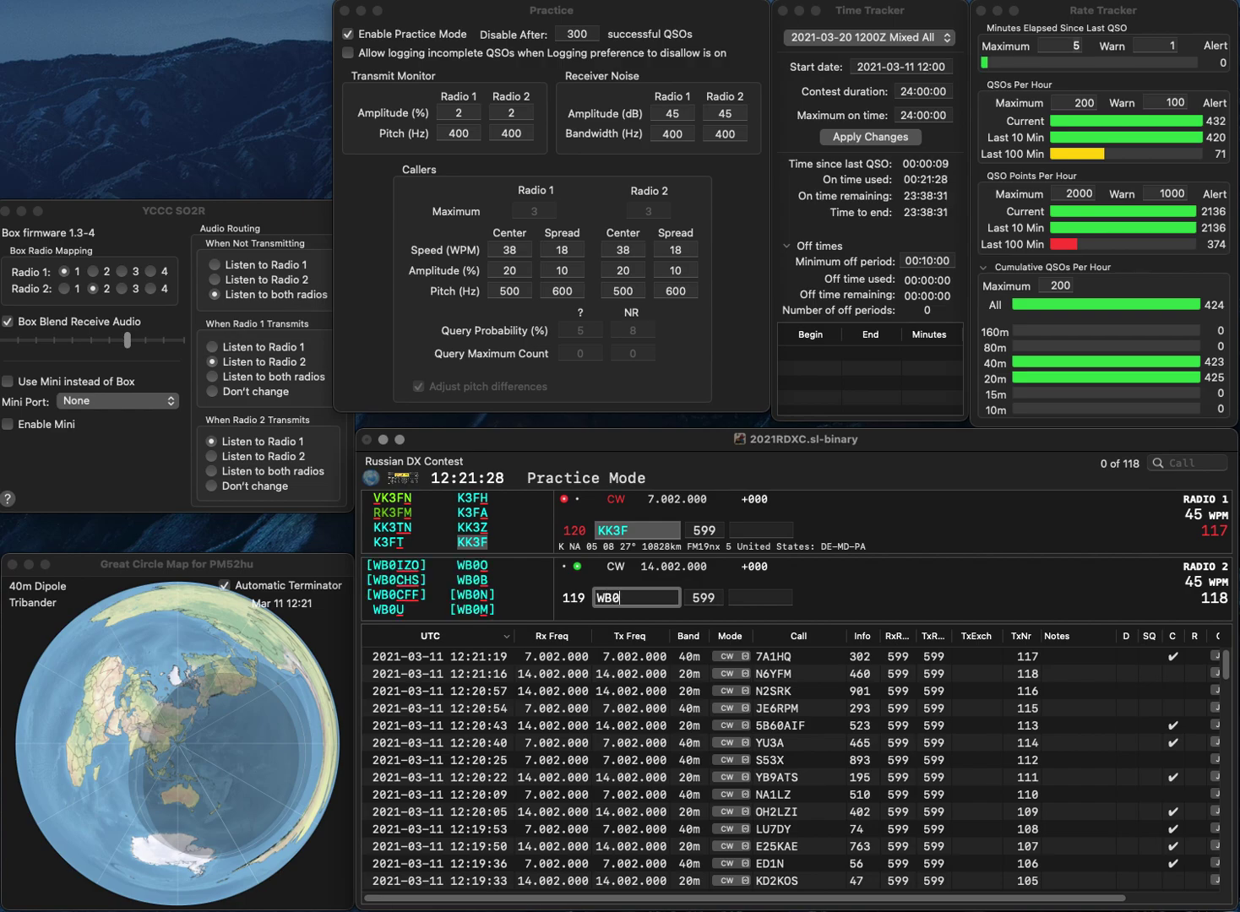
pyautogui.write('RAU')
pyautogui.press('Return')
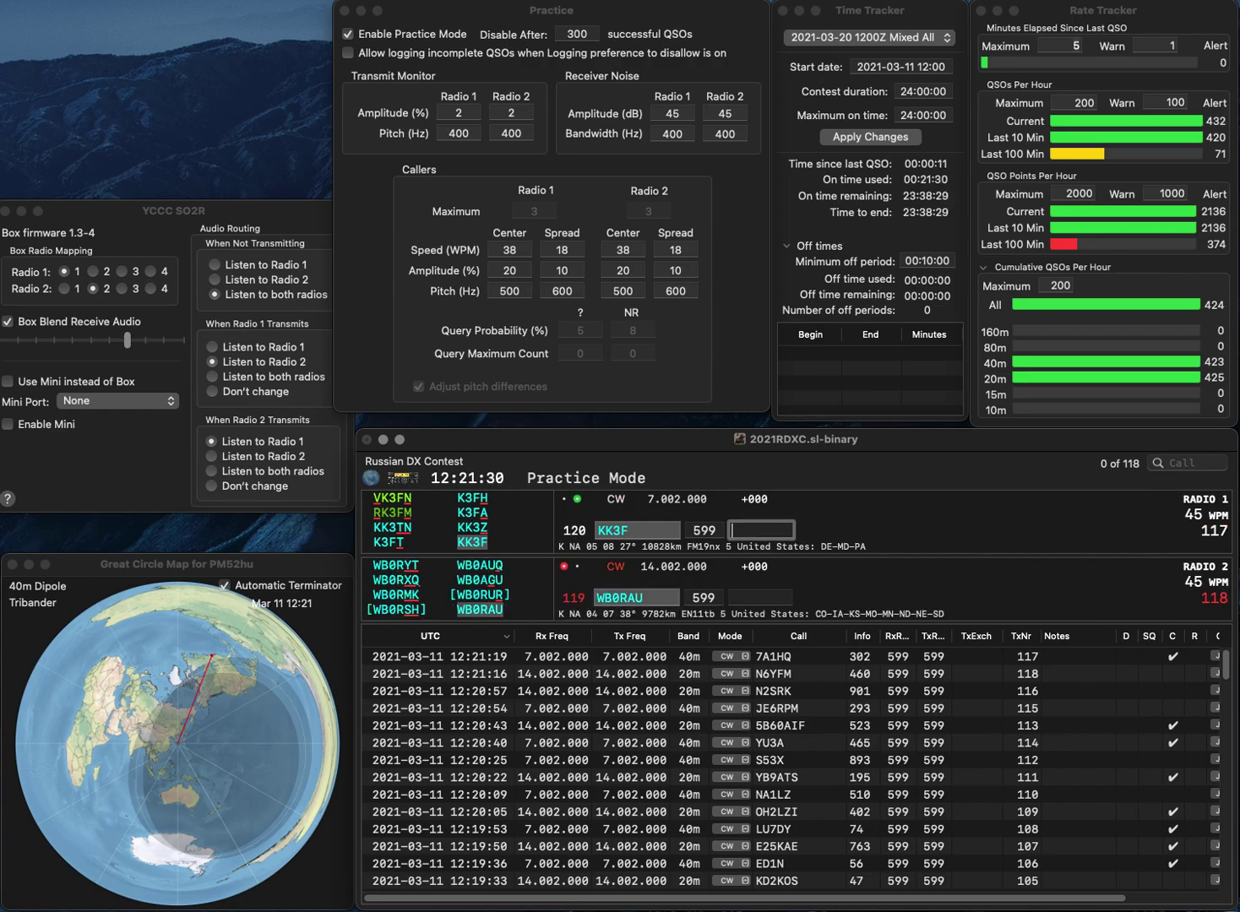
pyautogui.write('260')
pyautogui.press('Return')
pyautogui.write('246')
pyautogui.press('Return')
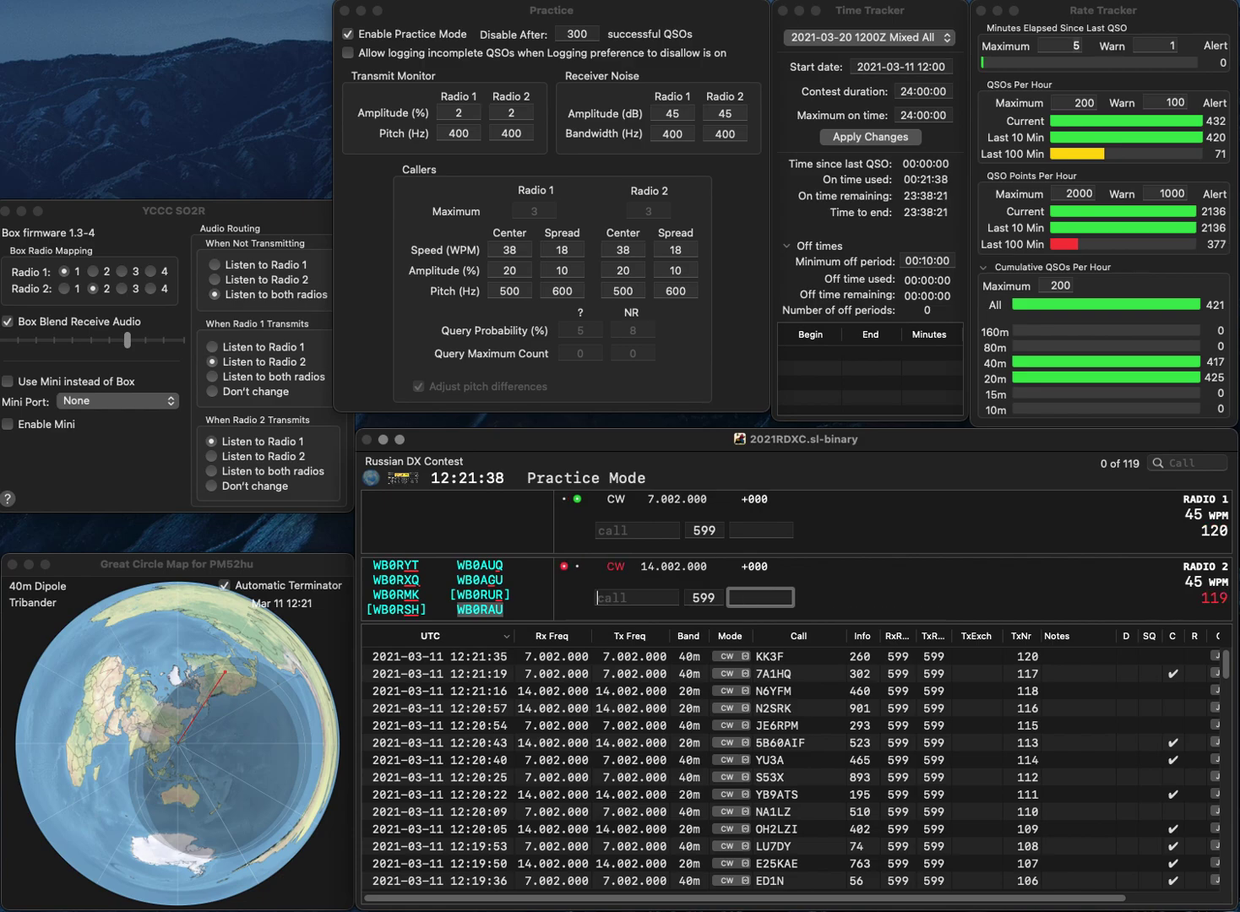
pyautogui.write('0NBF')
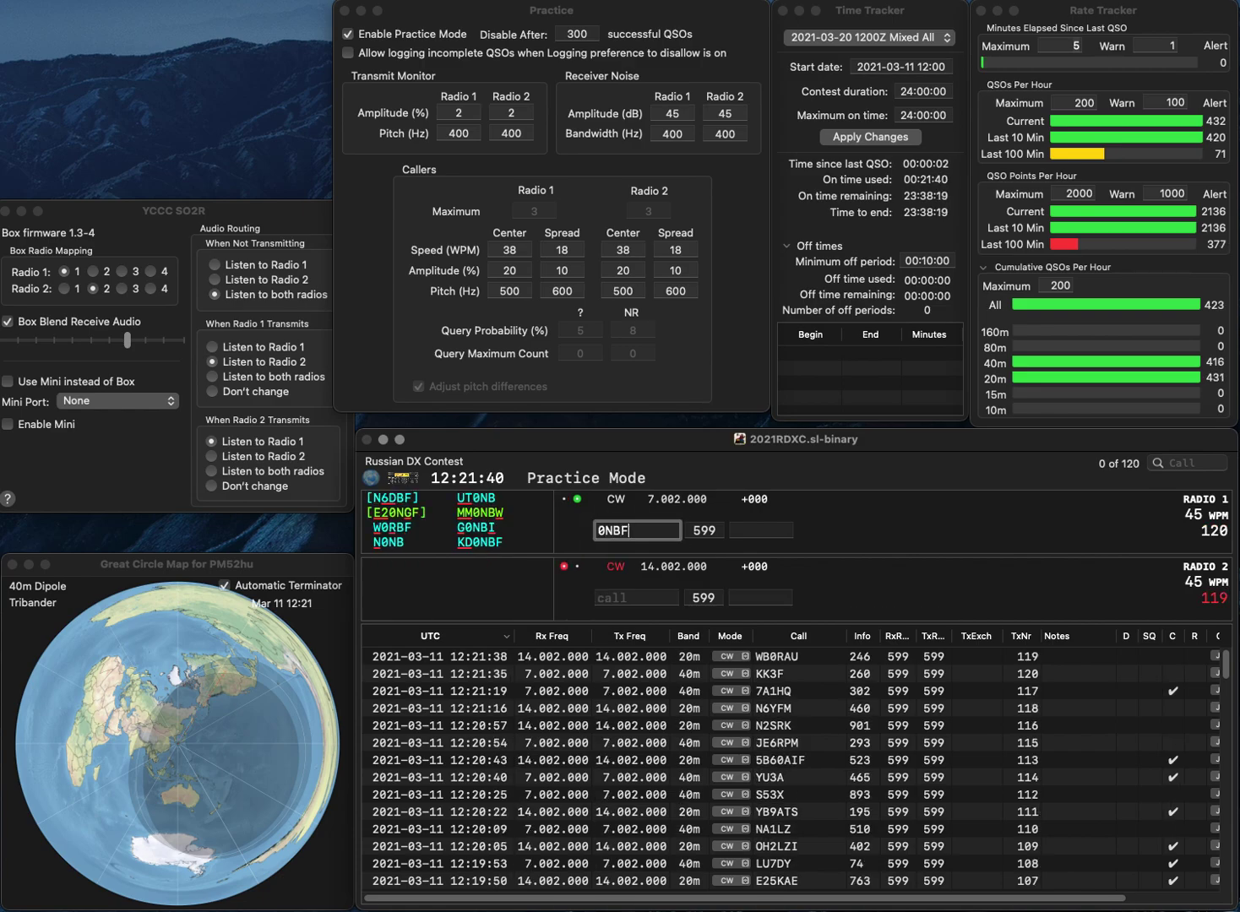
pyautogui.press('Home')
pyautogui.write('KD')
pyautogui.press('Return')
pyautogui.write('KCR')
pyautogui.press('Home')
pyautogui.write('K3')
pyautogui.press('Return')
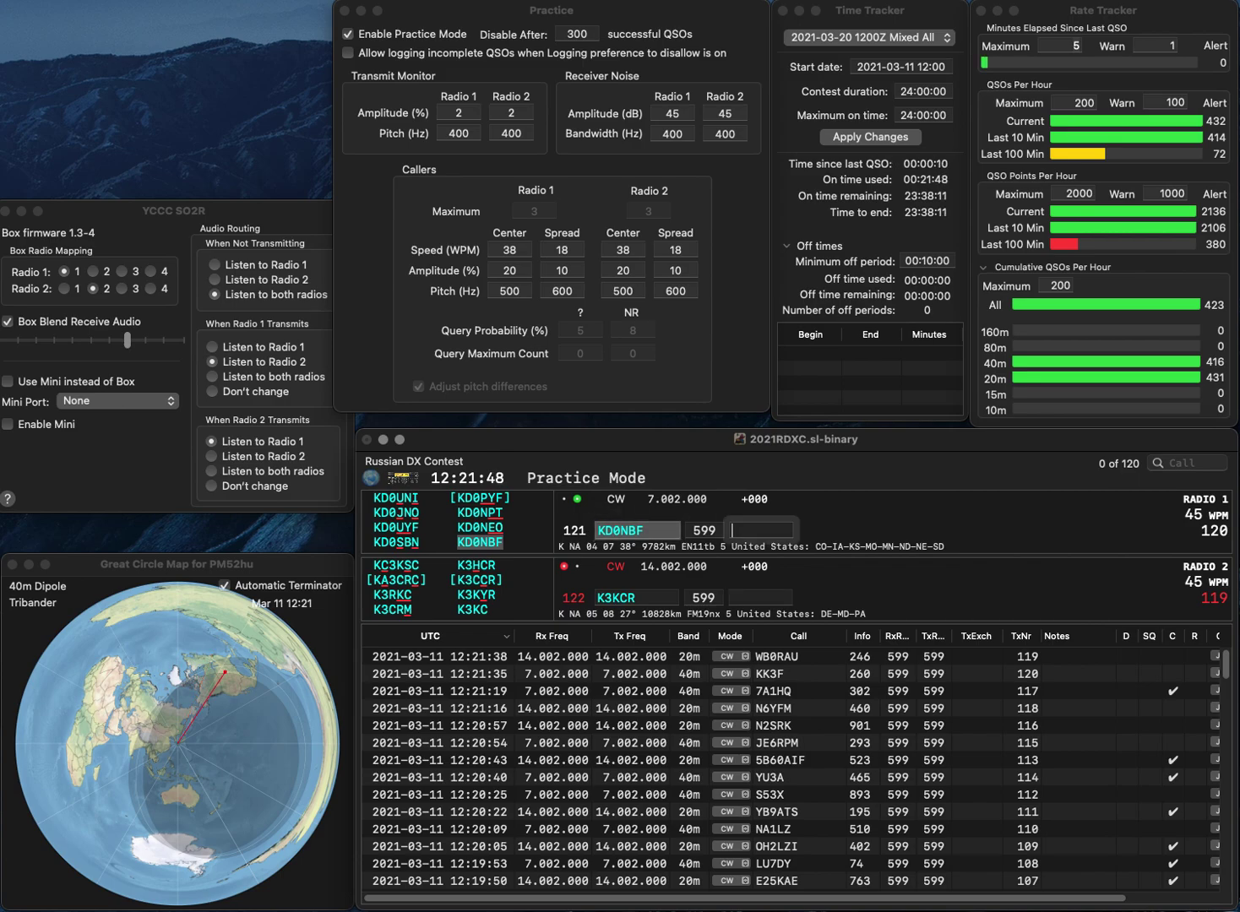
# Log KD0NBF with exchange 571 on Radio 1 and correct the Radio 2 caller's call to N3KCR.
pyautogui.write('571')
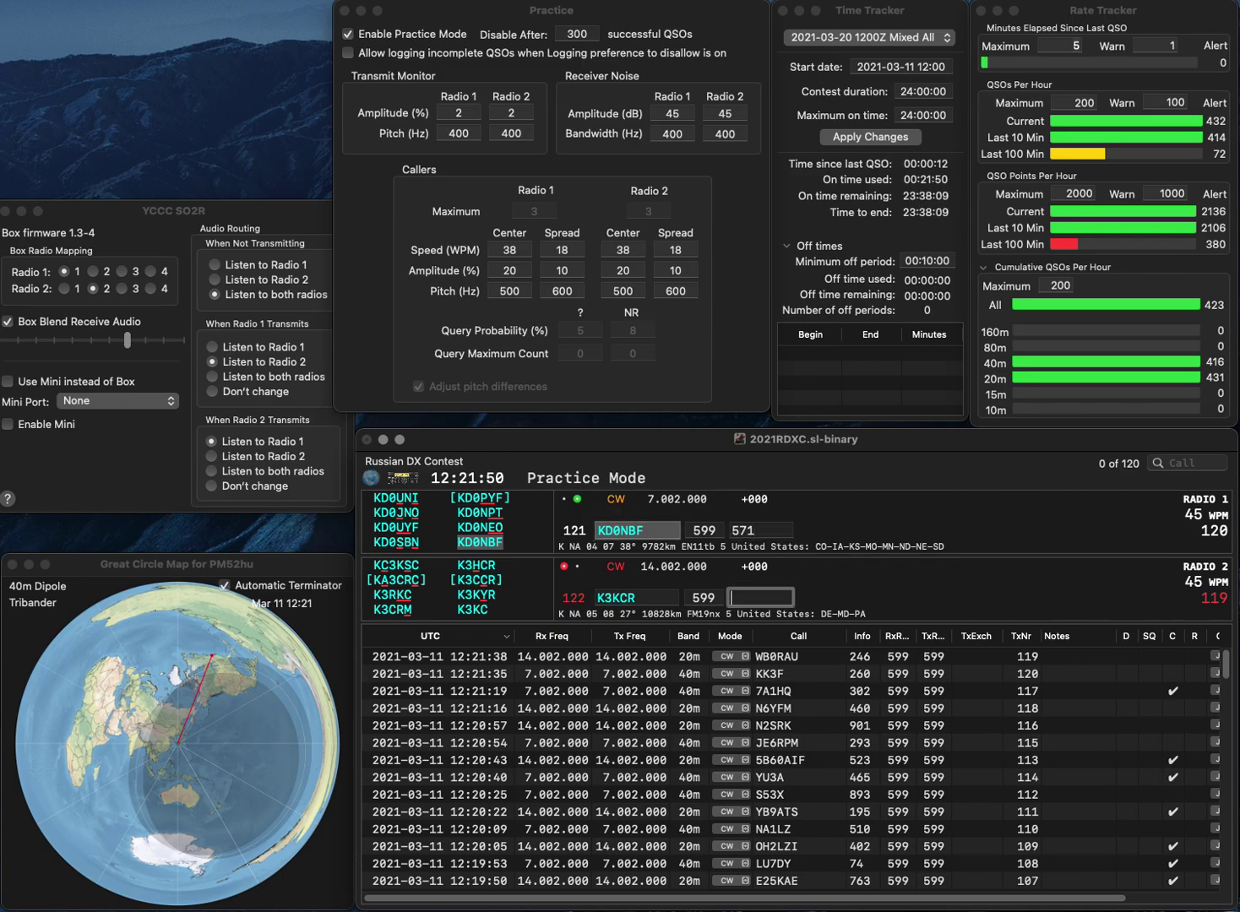
pyautogui.press('Return')
pyautogui.write('N')
pyautogui.press('Return')
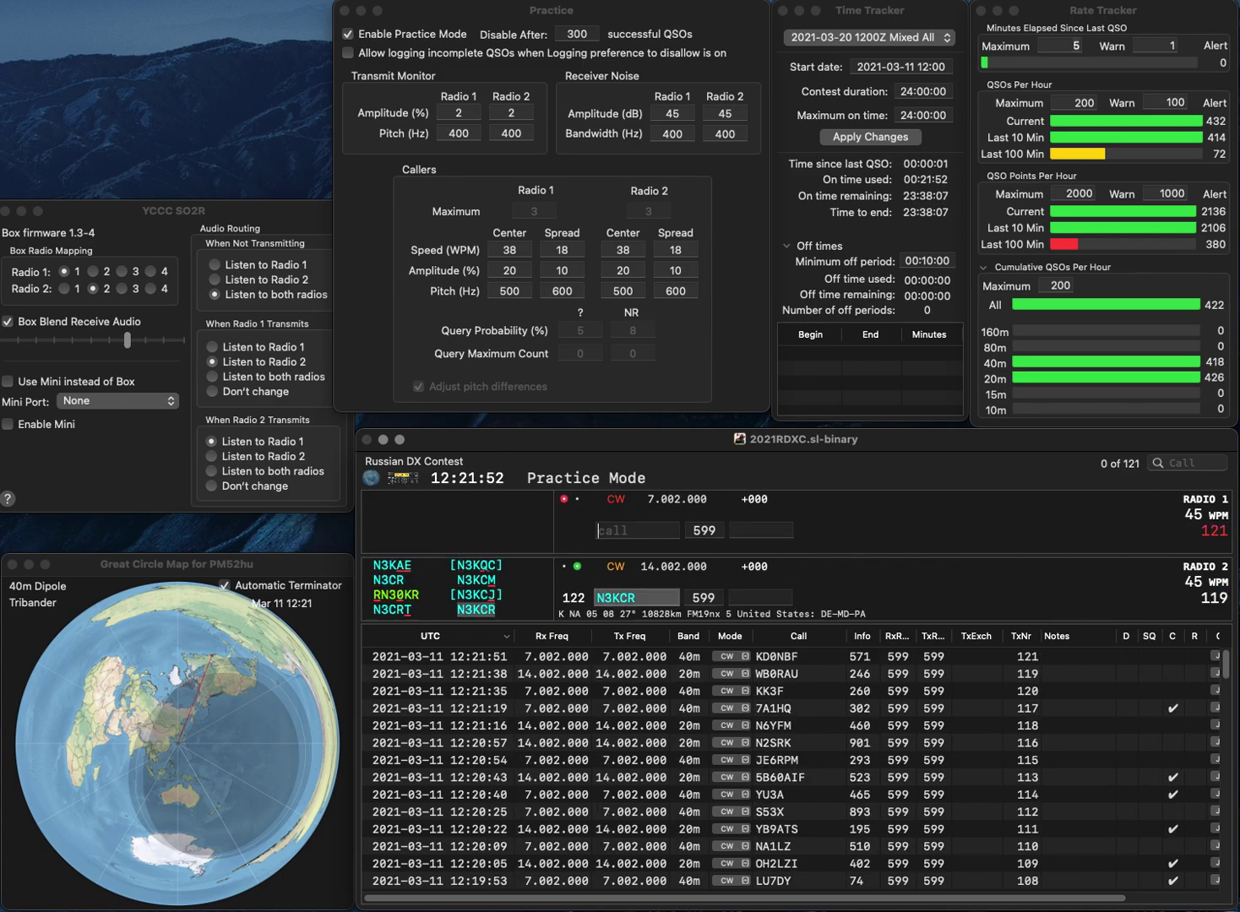
pyautogui.write('R7KU')
pyautogui.press('Return')
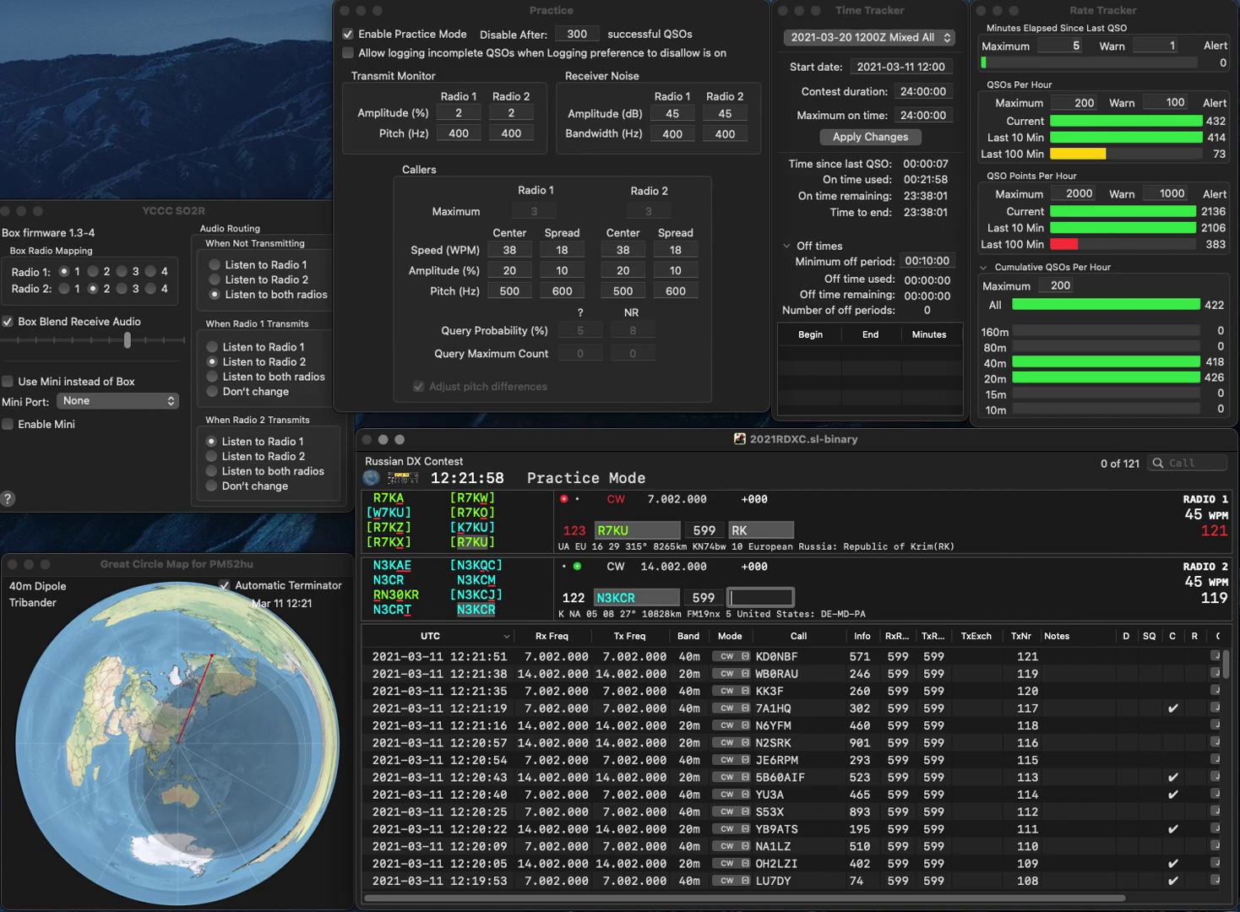
pyautogui.write('211')
pyautogui.press('Return')
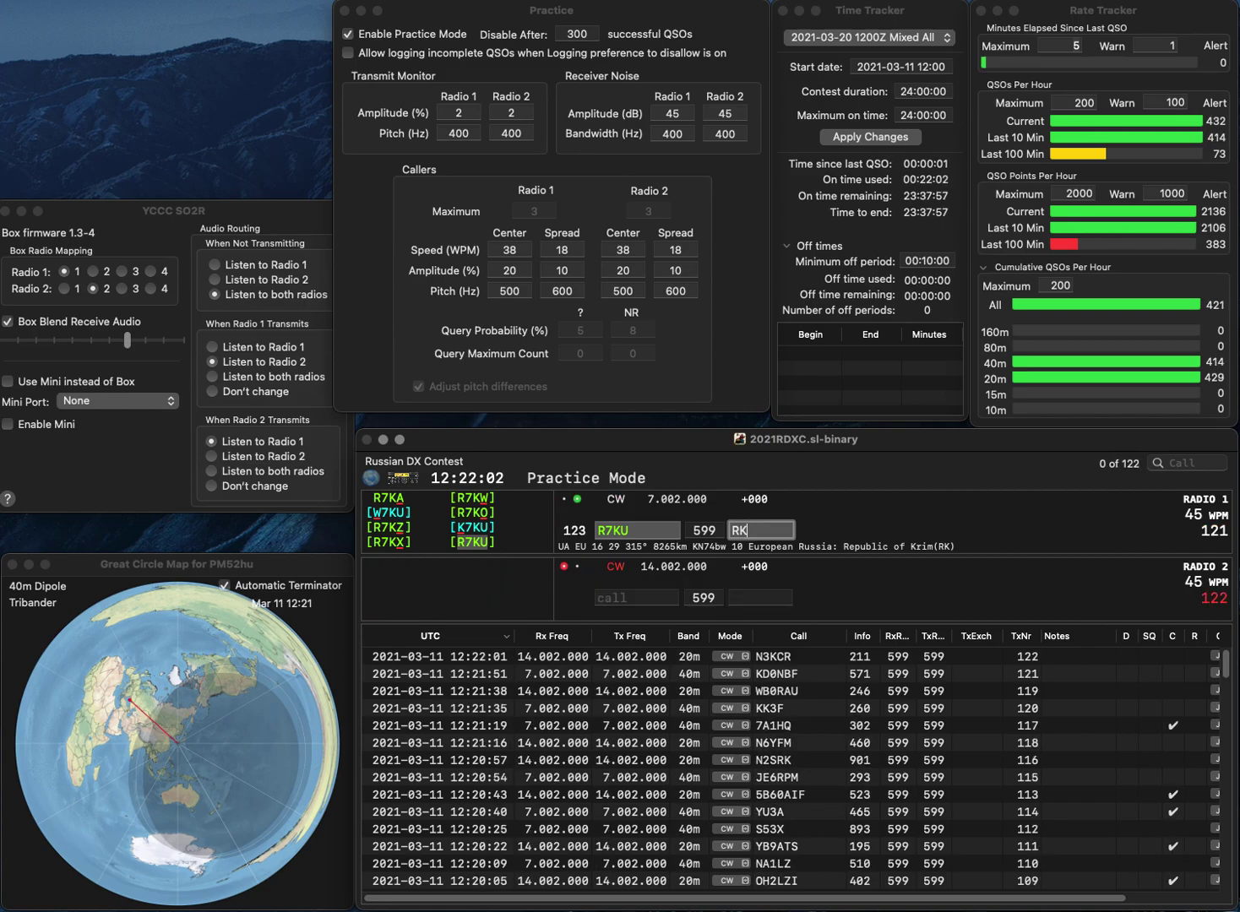
pyautogui.press('Return')
pyautogui.write('VE7WO')
pyautogui.press('Return')
pyautogui.write('GM')
pyautogui.write('O')
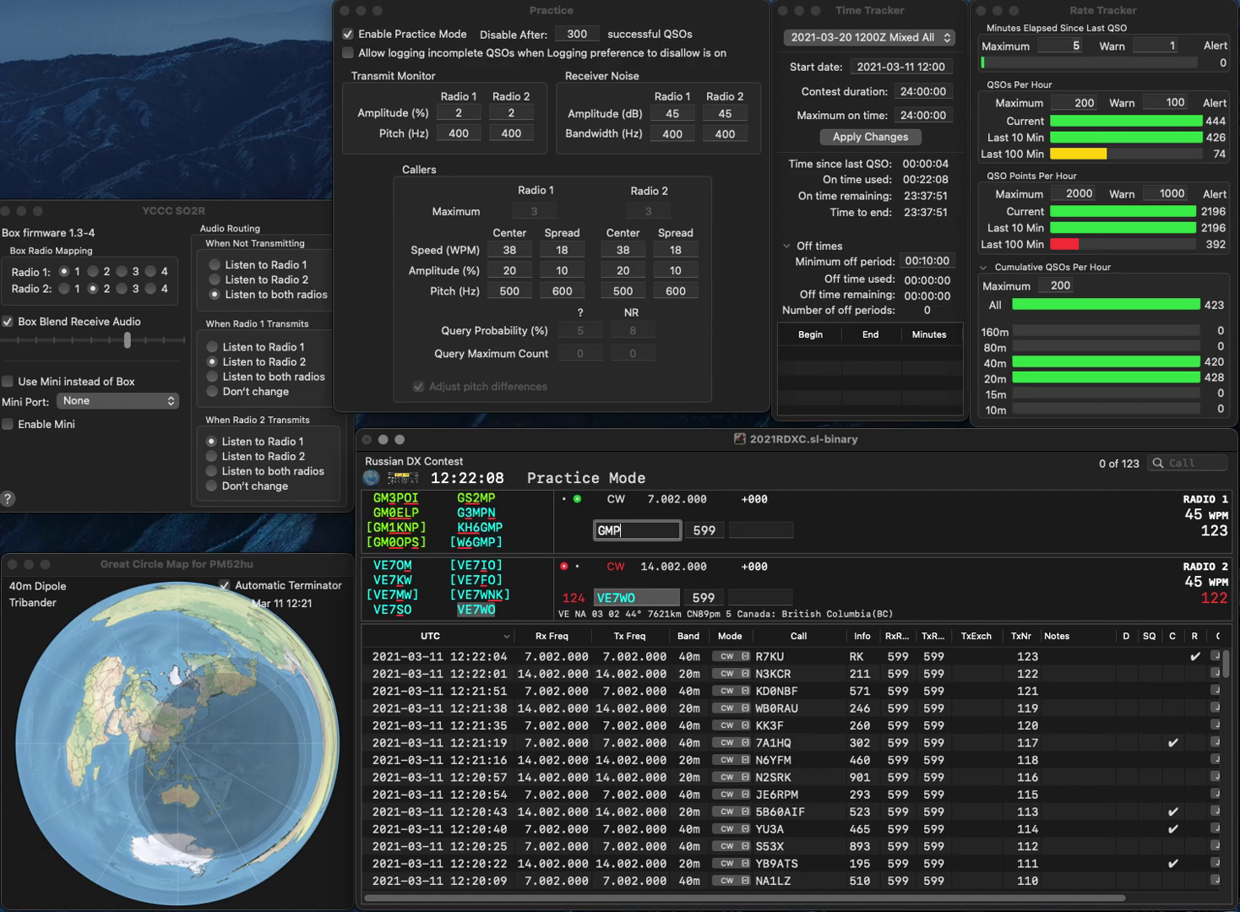
pyautogui.press('Return')
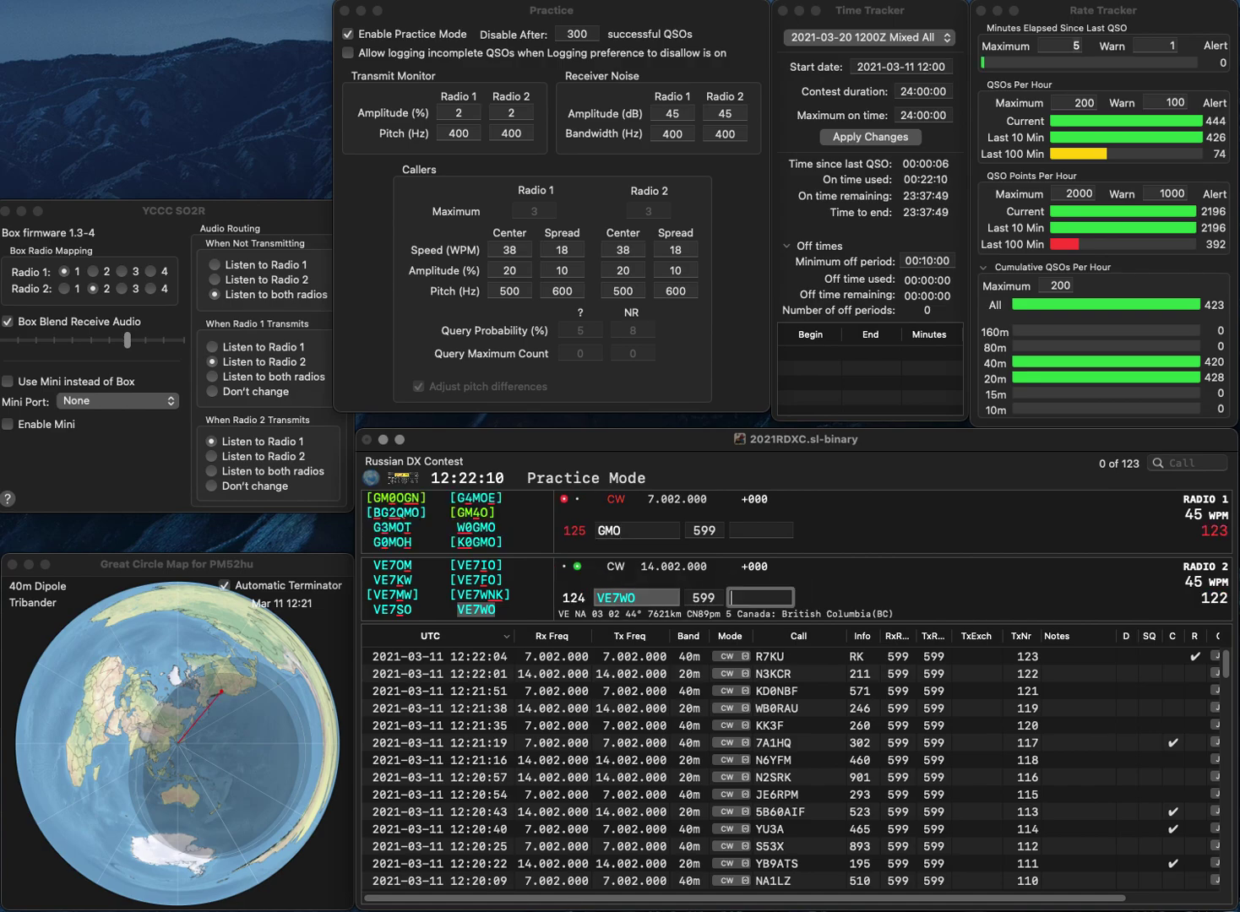
pyautogui.write('693')
pyautogui.press('Return')
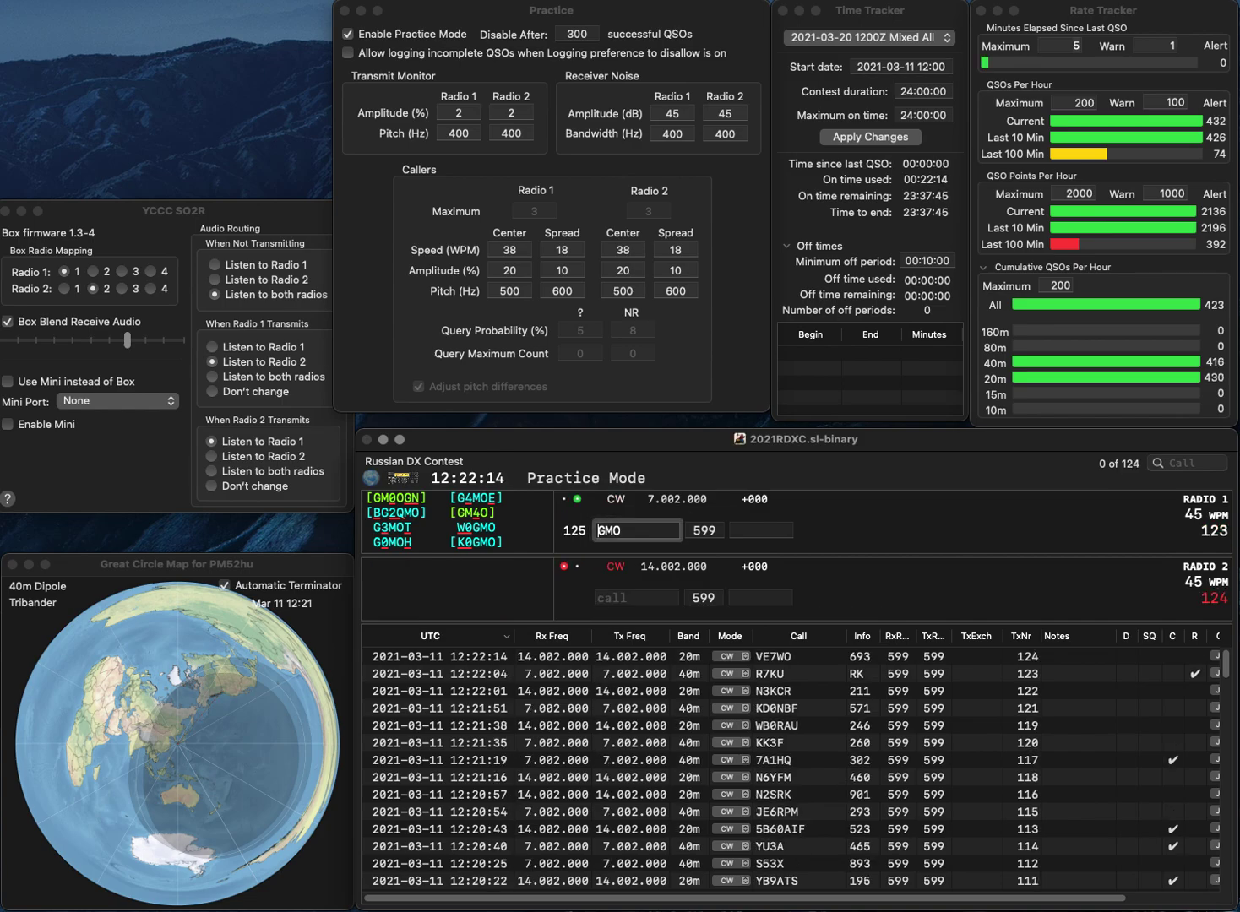
pyautogui.write('GM7')
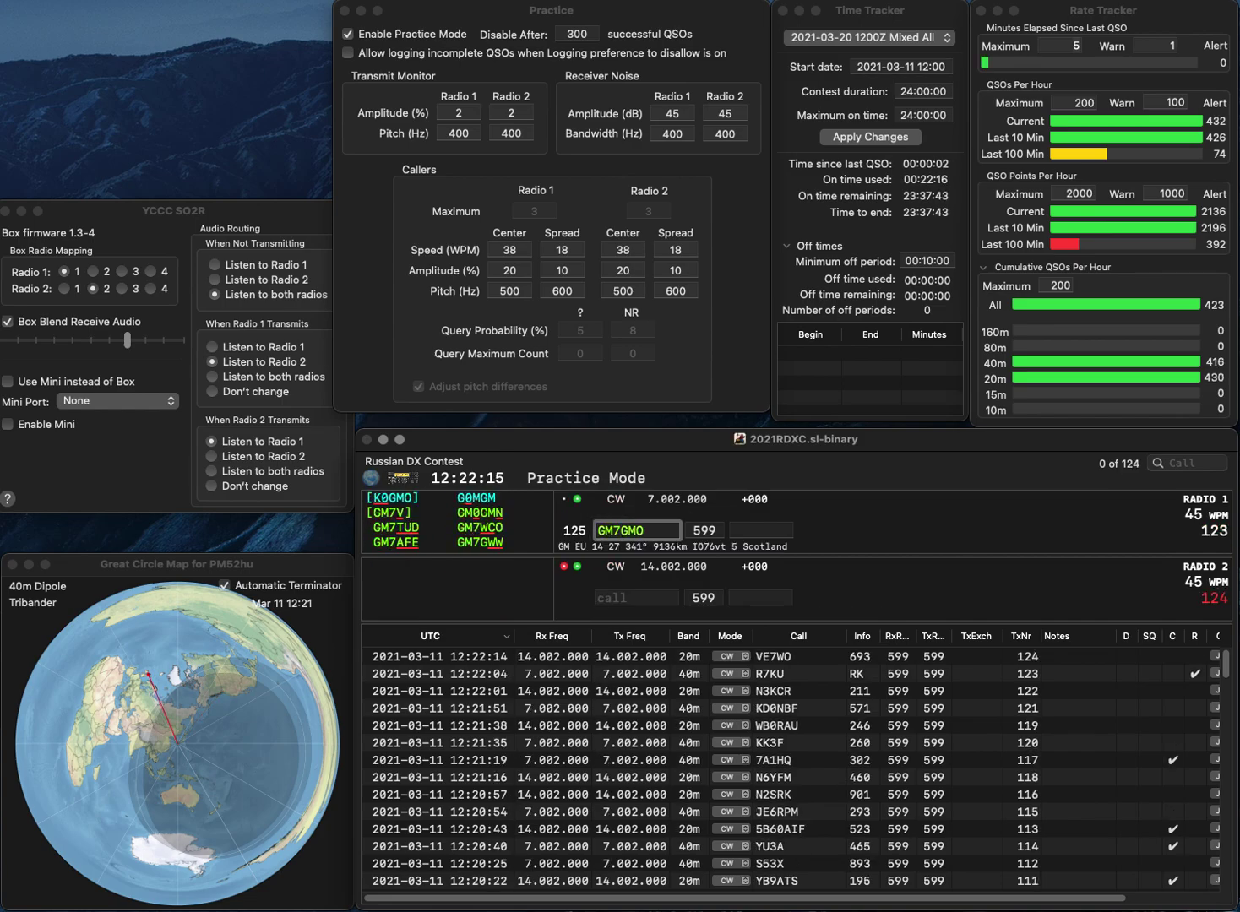
pyautogui.press('Escape')
pyautogui.write('GM4')
pyautogui.press('Return')
pyautogui.write('SP5AUC')
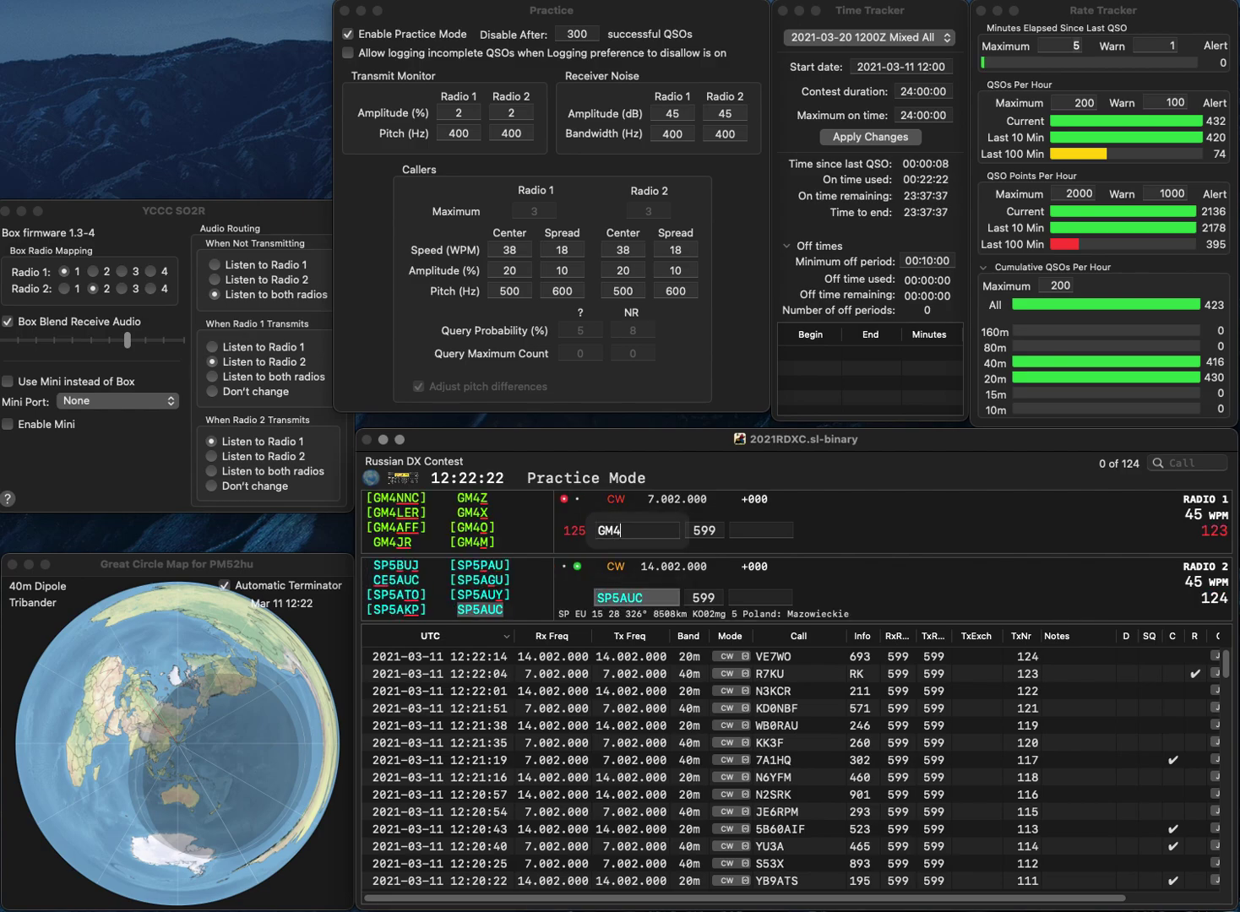
pyautogui.press('Return')
pyautogui.press('BackSpace')
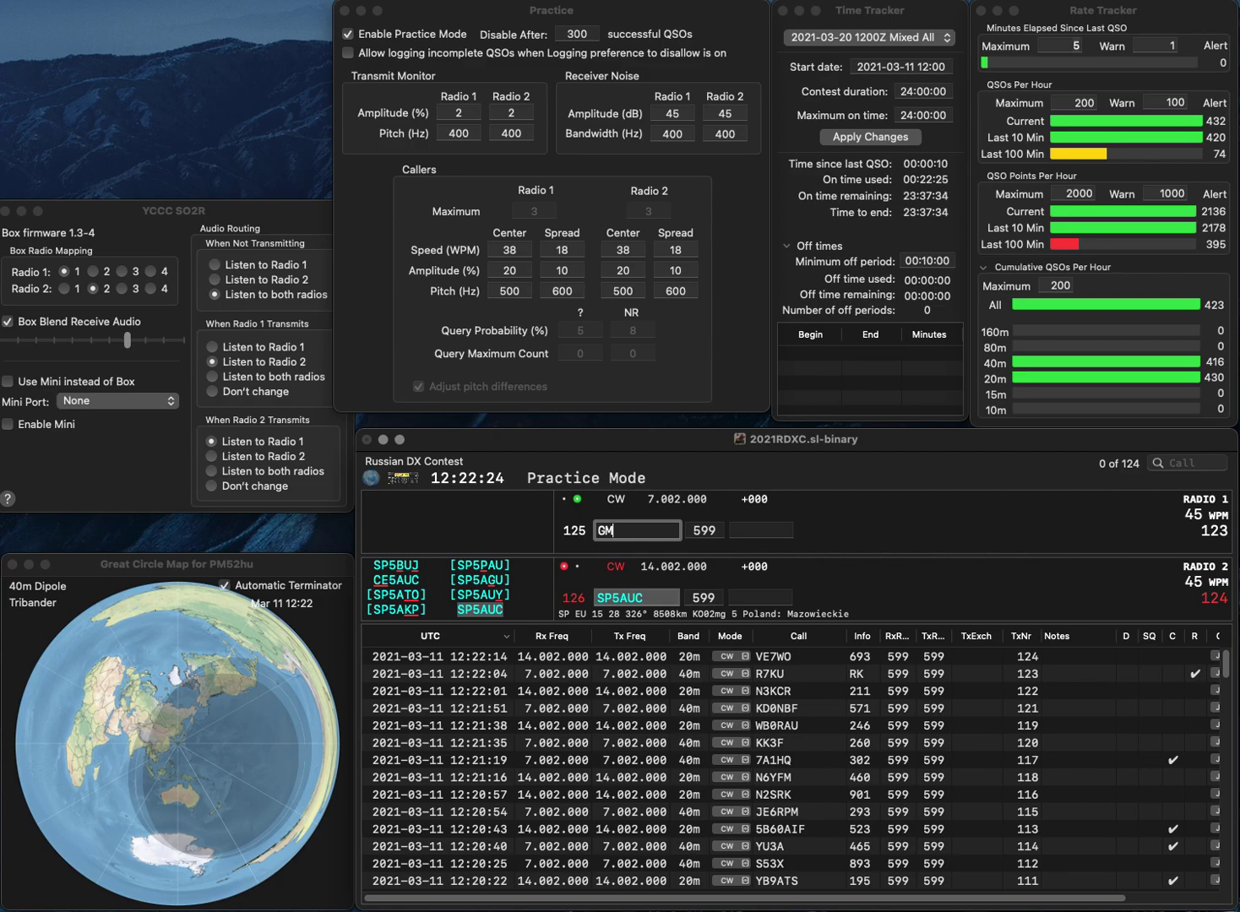
pyautogui.write('7WCO')
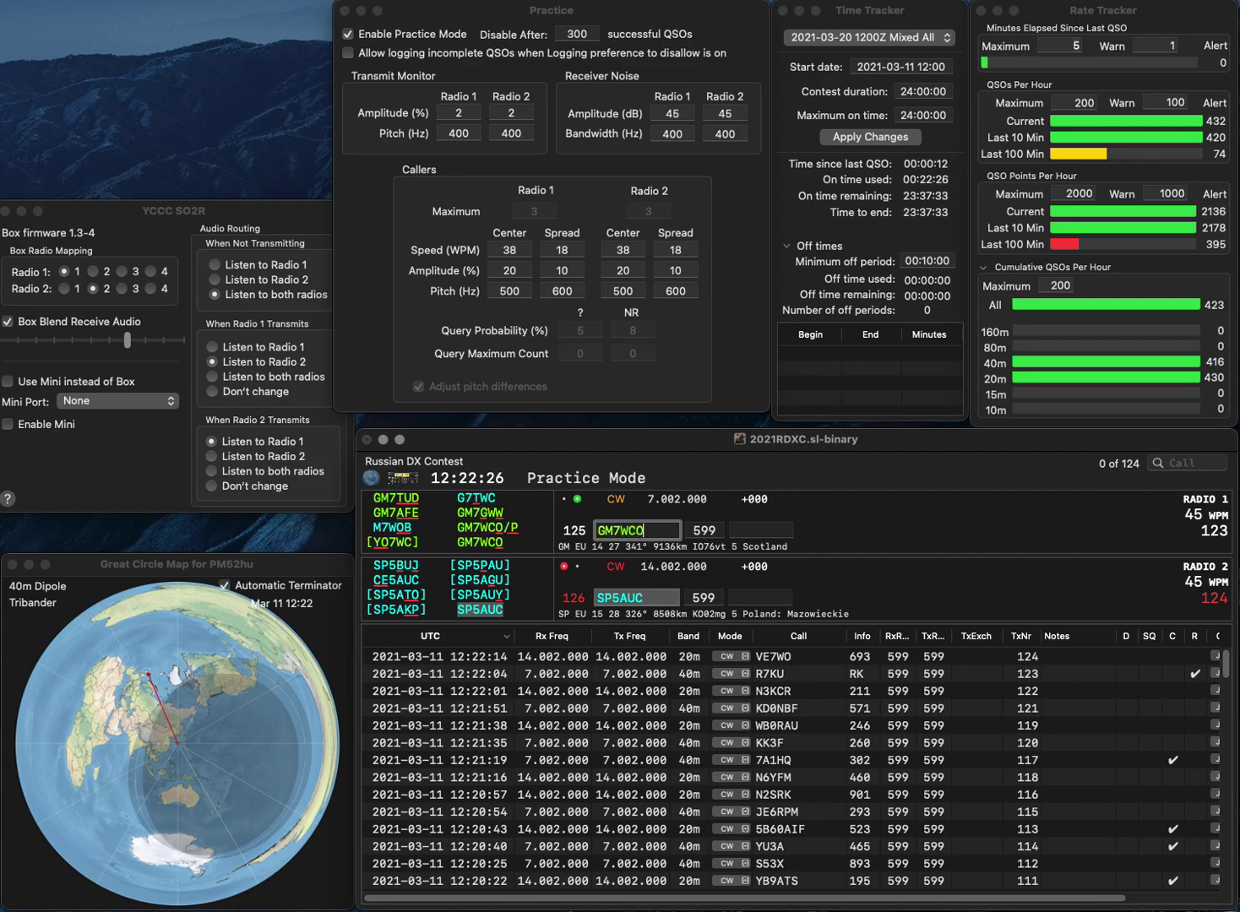
pyautogui.press('Return')
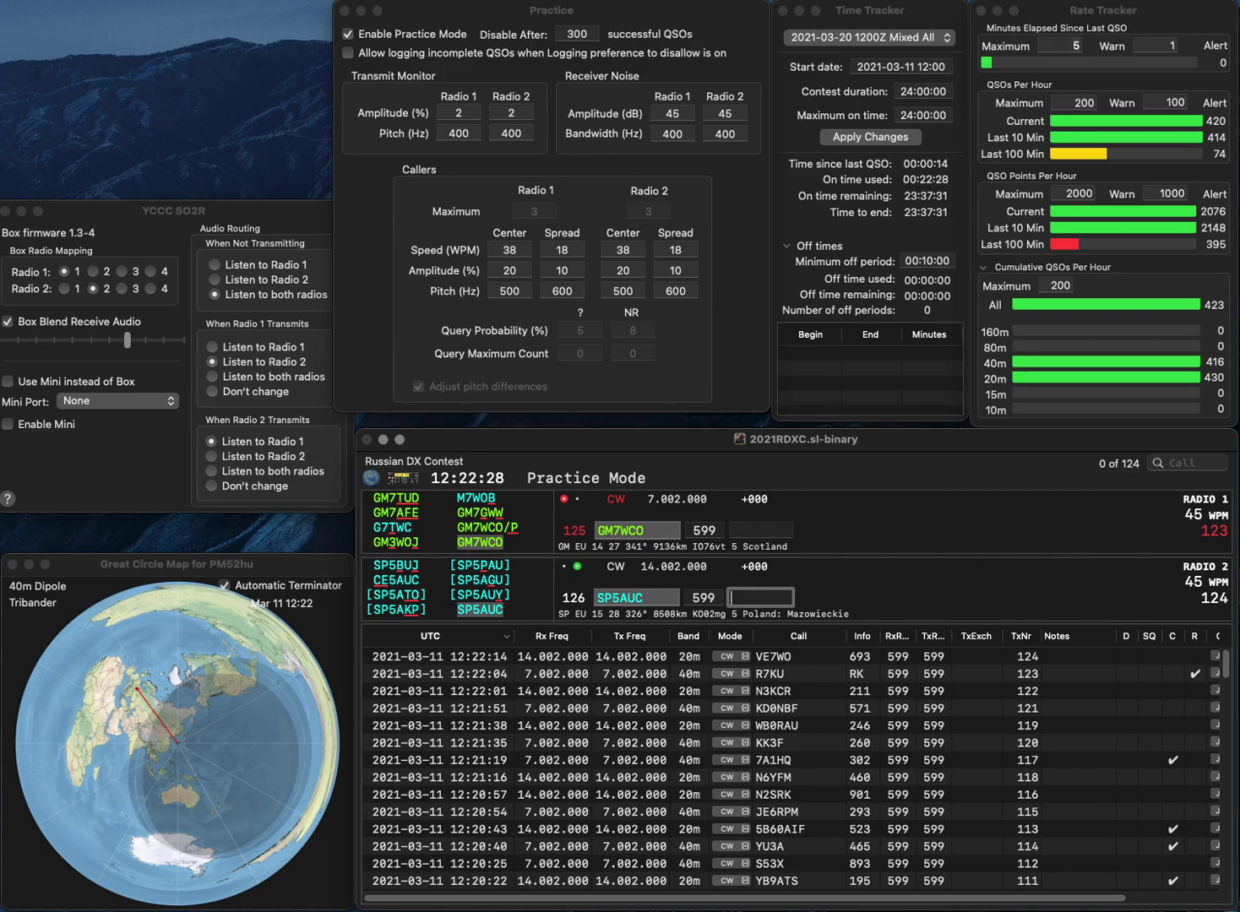
pyautogui.press('space')
pyautogui.press('Left')
pyautogui.press('BackSpace')
pyautogui.write('V')
pyautogui.press('Left')
pyautogui.press('BackSpace')
pyautogui.write('I')
pyautogui.press('Return')
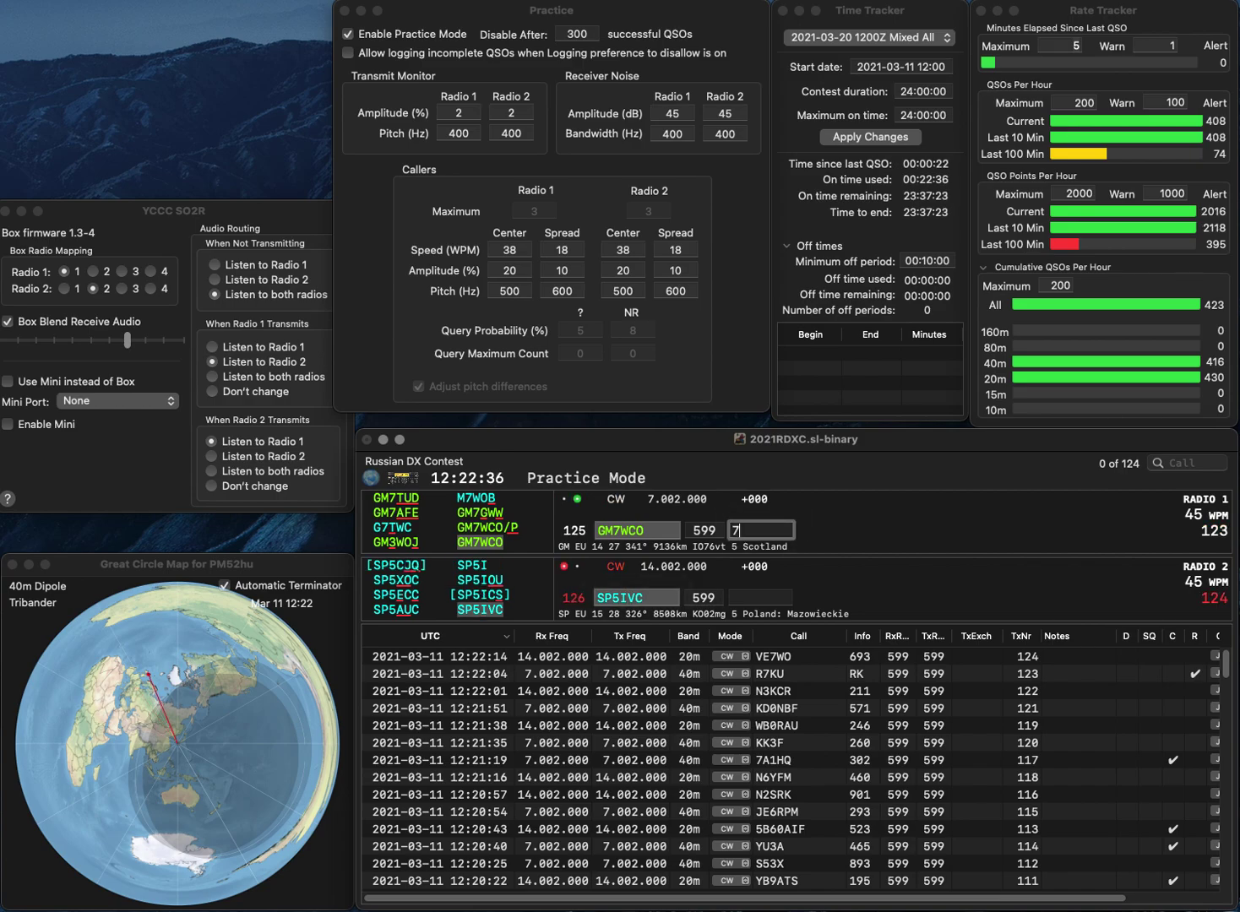
pyautogui.press('Return')
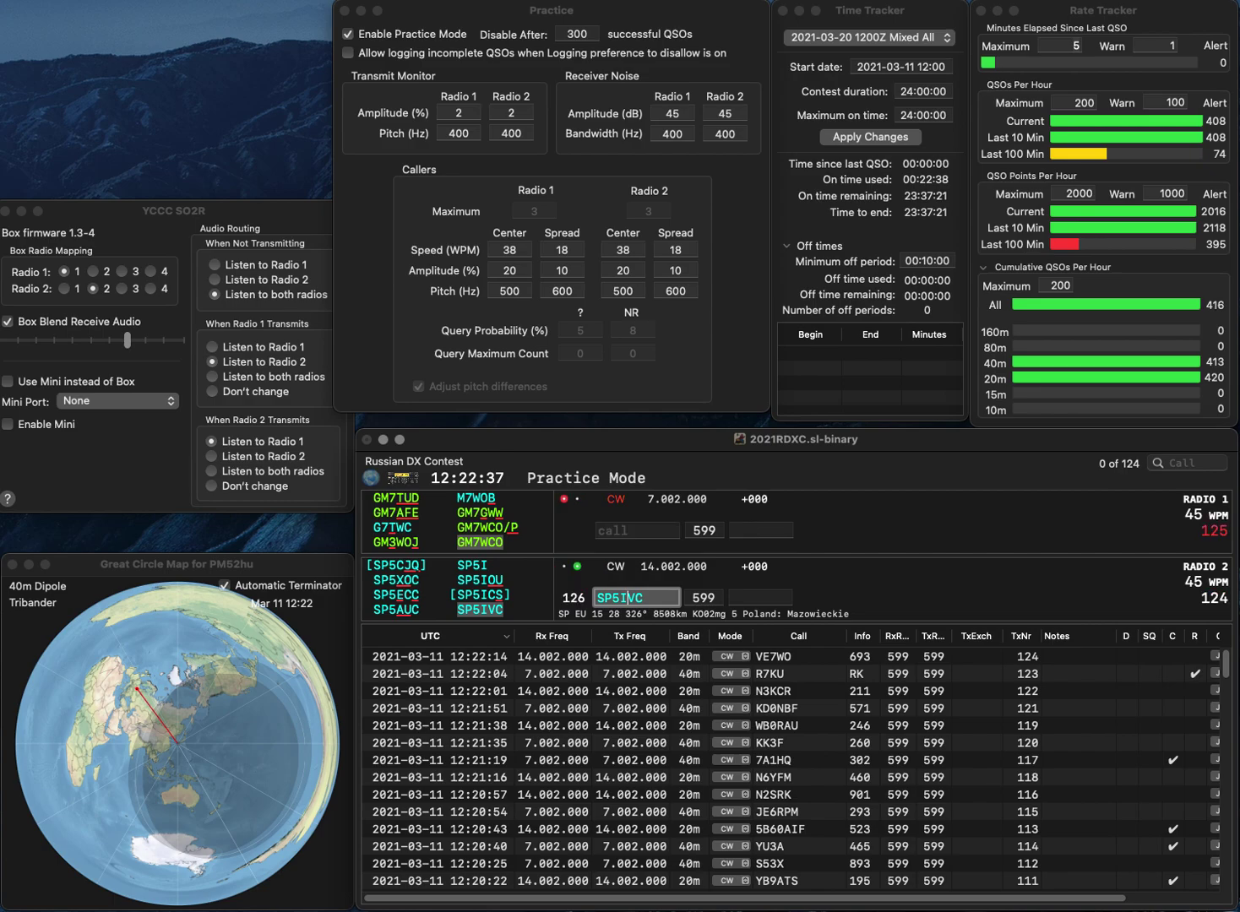
pyautogui.write('382')
pyautogui.press('Return')
pyautogui.write('DL1')
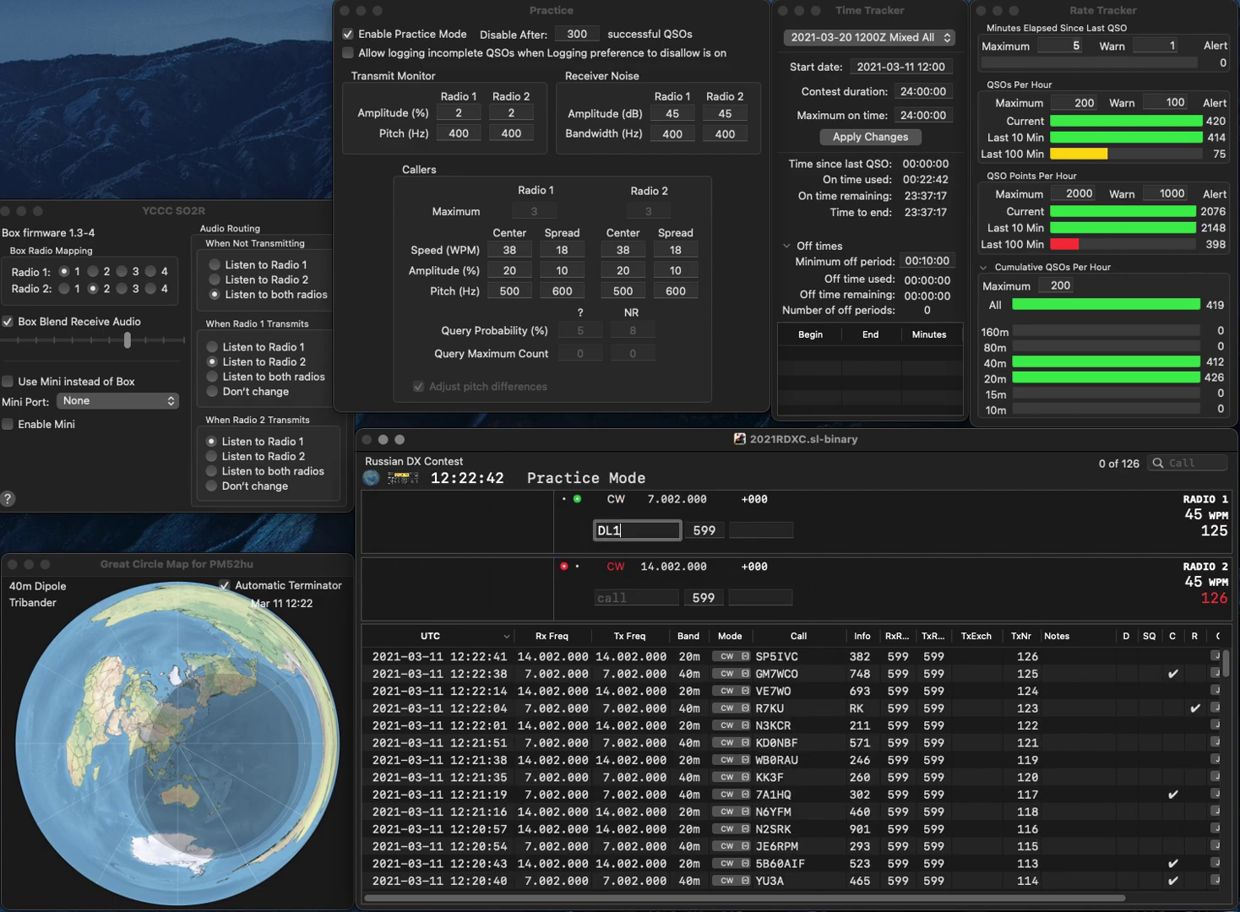
pyautogui.write('LSW')
pyautogui.press('Return')
pyautogui.write('LC1C')
pyautogui.press('Up')
pyautogui.press('space')
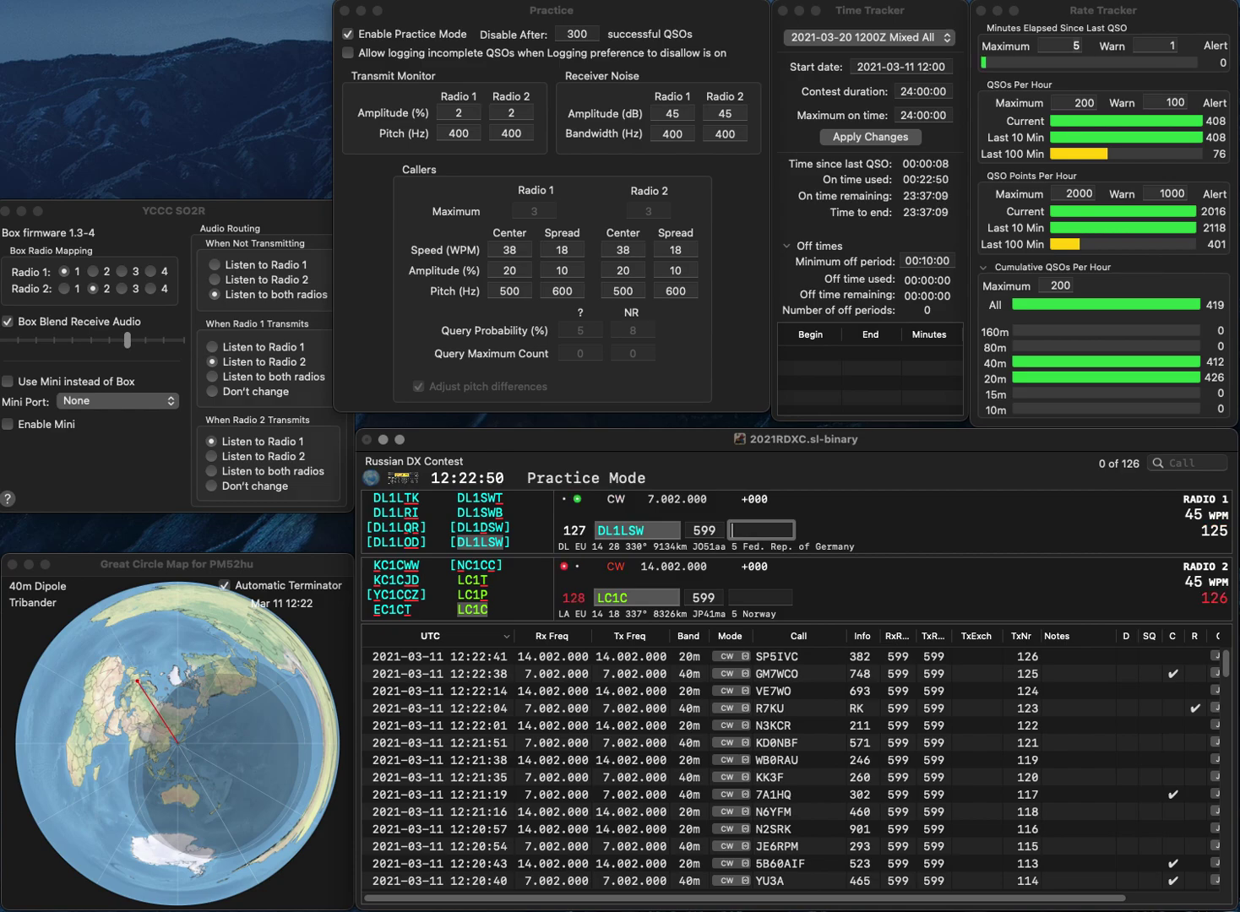
# Log DL1LSW with exchange 93 on Radio 1 and LC1C with exchange 756 on Radio 2.
pyautogui.press('Return')
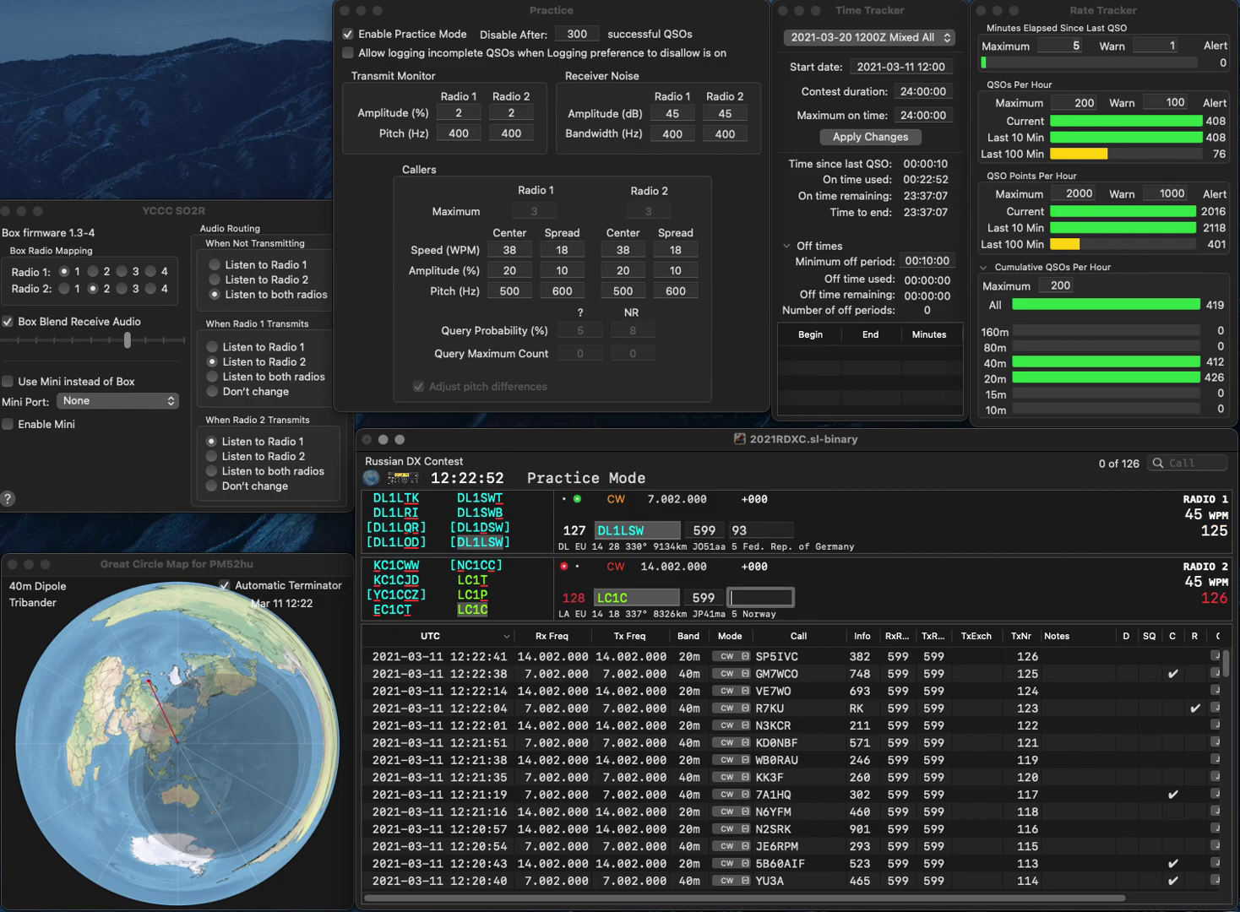
pyautogui.write('756')
pyautogui.press('Return')
pyautogui.write('DL')
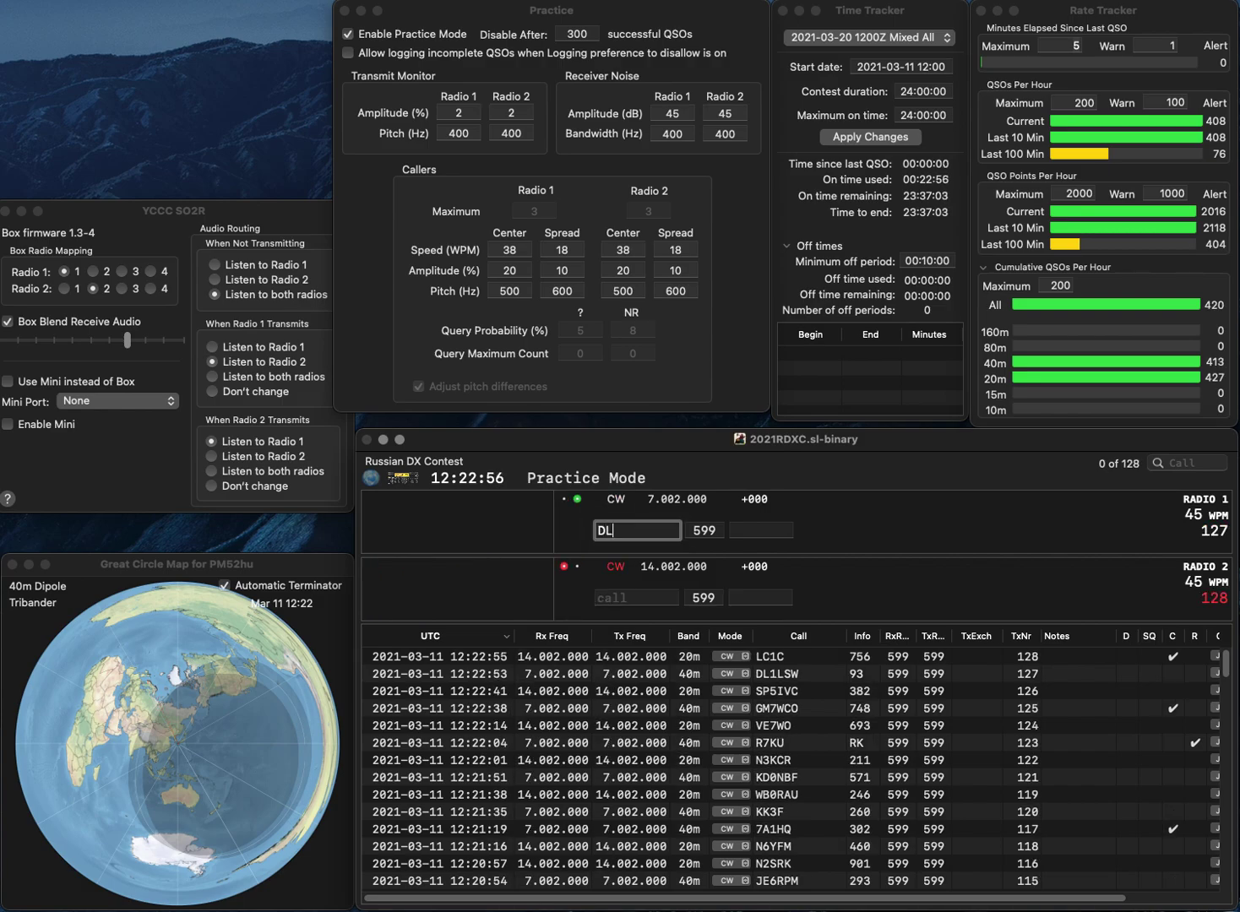
pyautogui.write('9SEV')
pyautogui.press('Return')
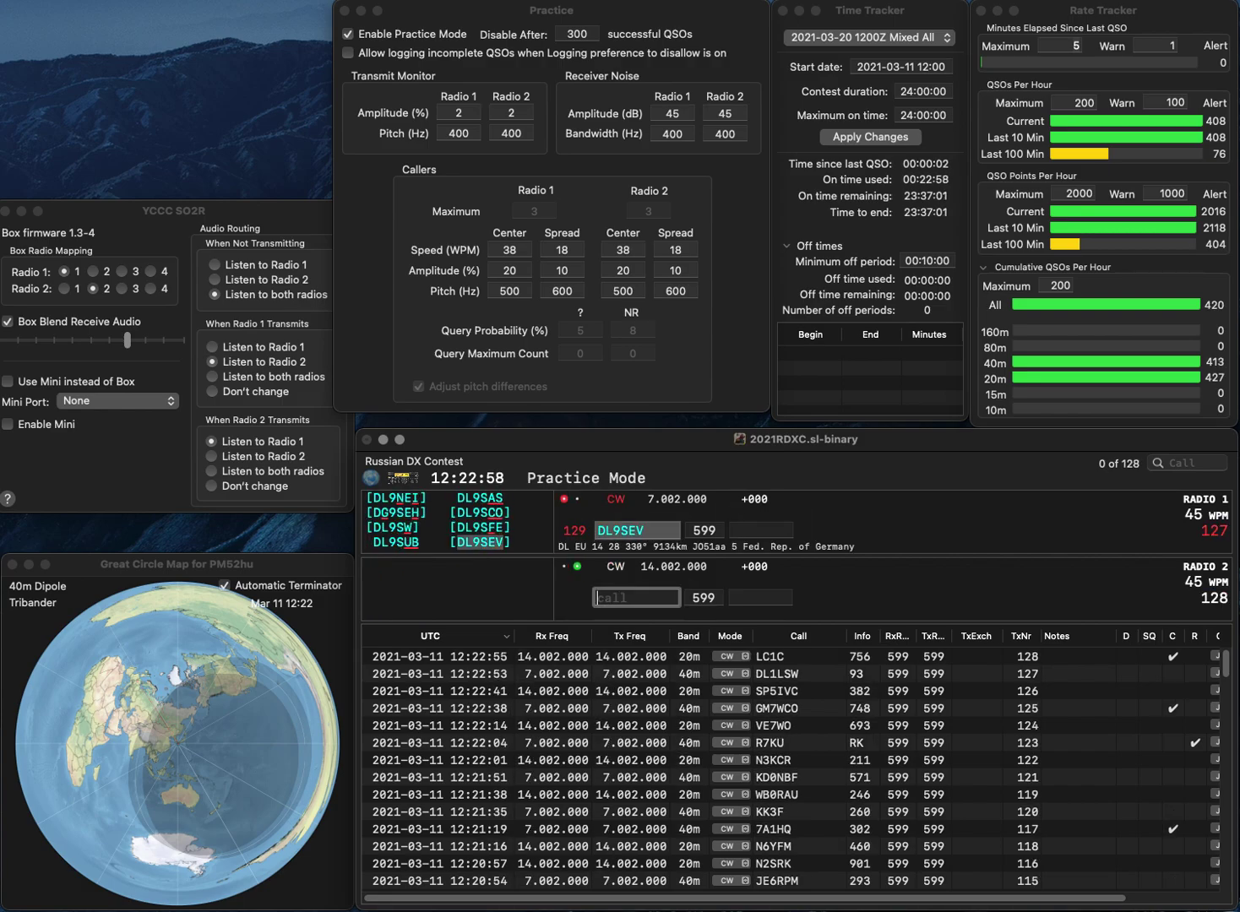
pyautogui.write('YT1TX')
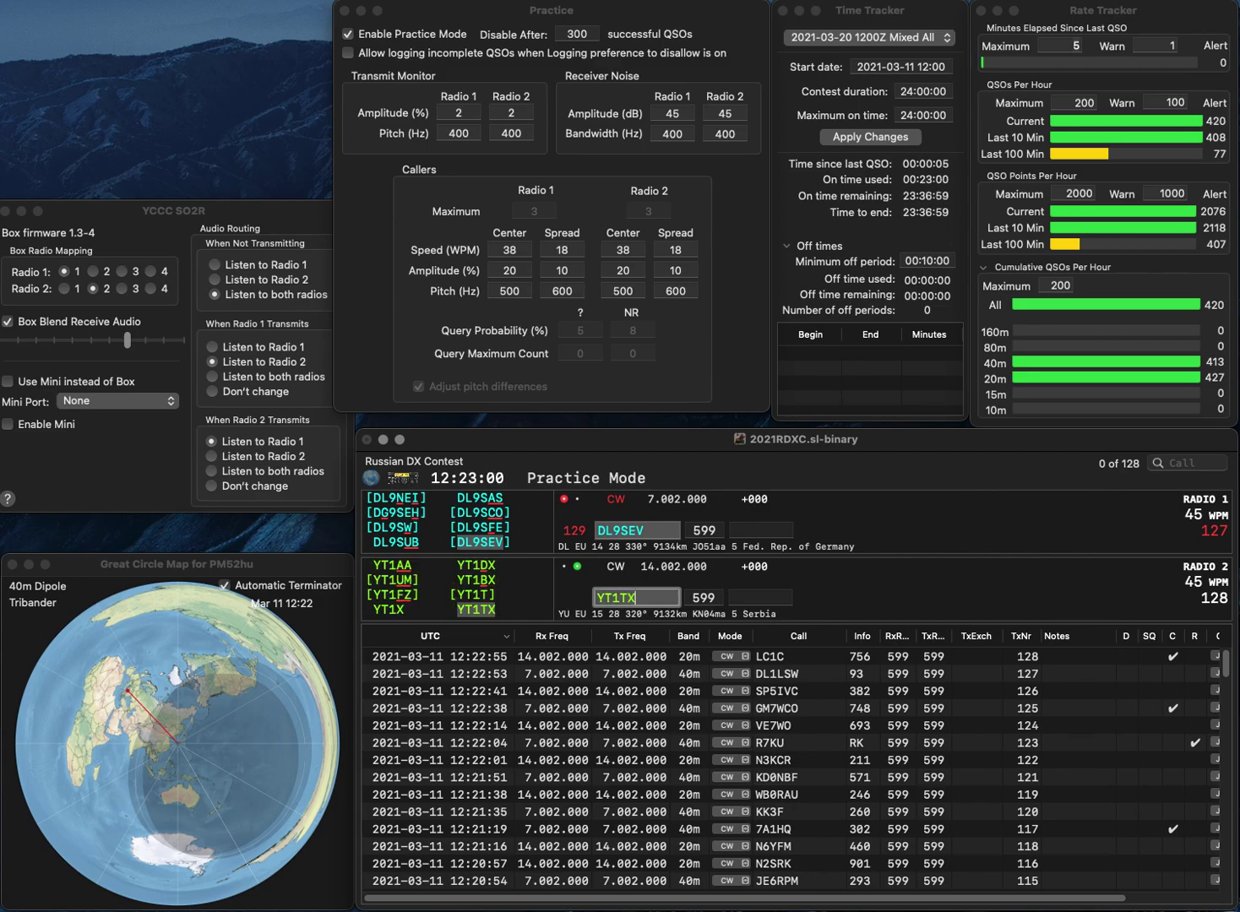
pyautogui.press('Return')
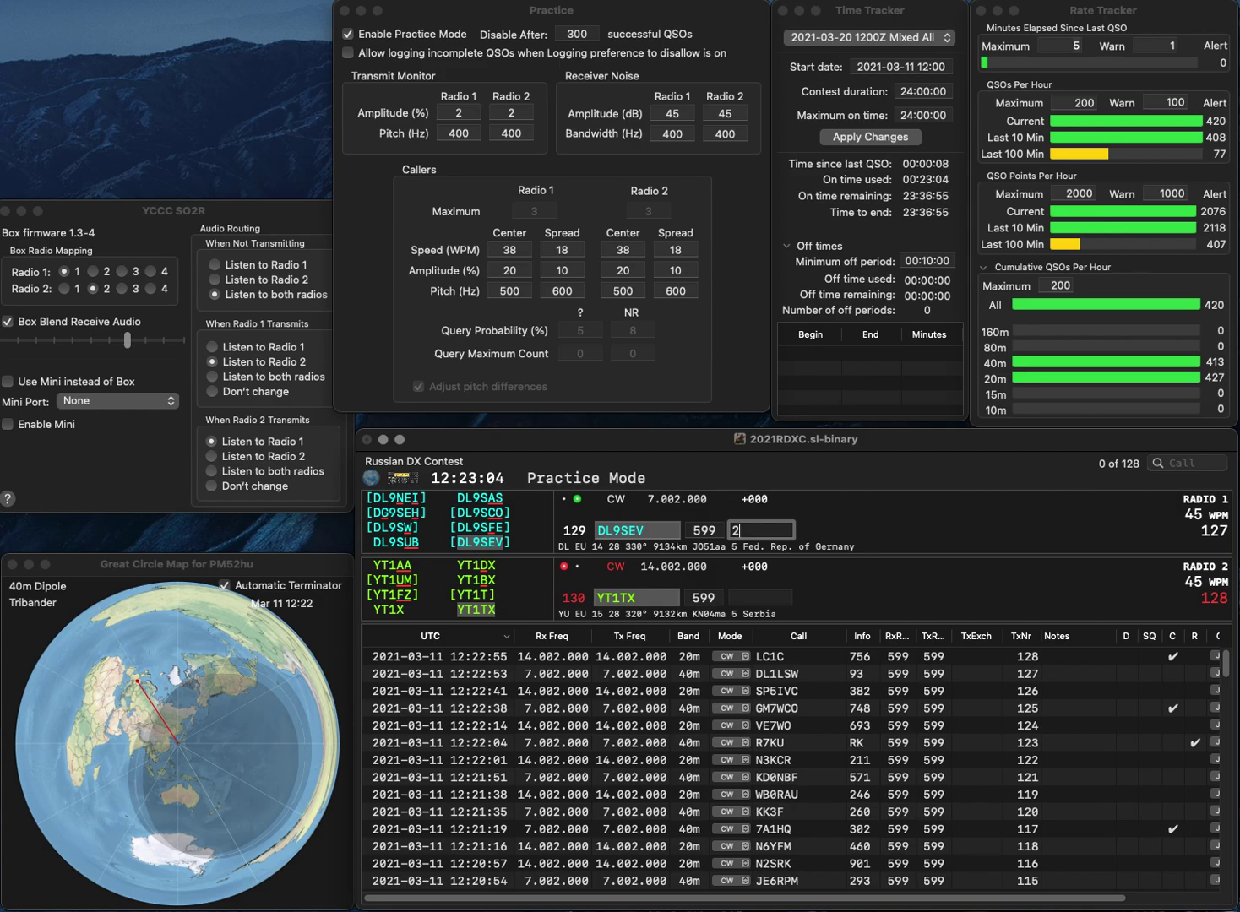
# Log DL9SEV with exchange 292 on Radio 1 and YT1TX with exchange 915 on Radio 2.
pyautogui.write('292')
pyautogui.press('Return')
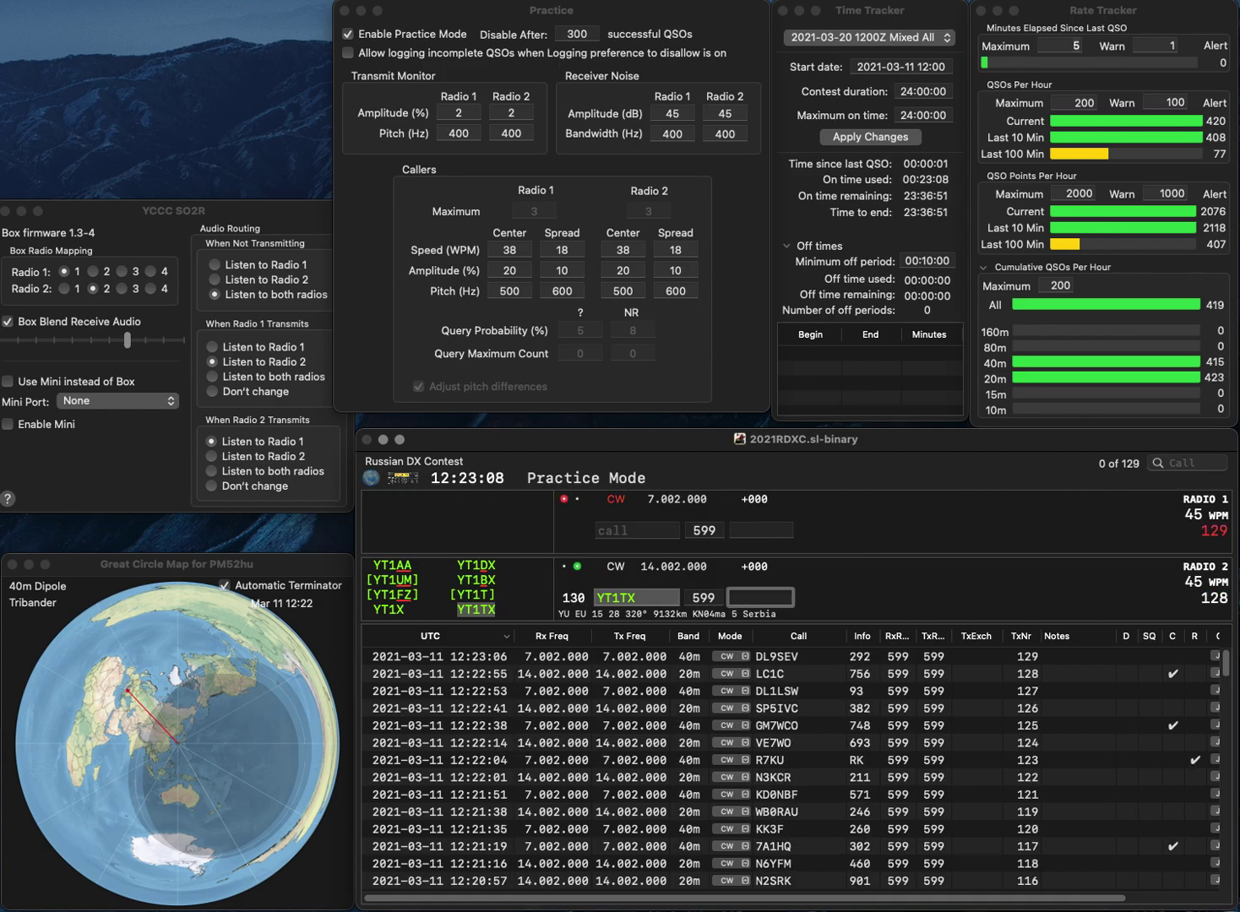
pyautogui.write('915')
pyautogui.press('Return')
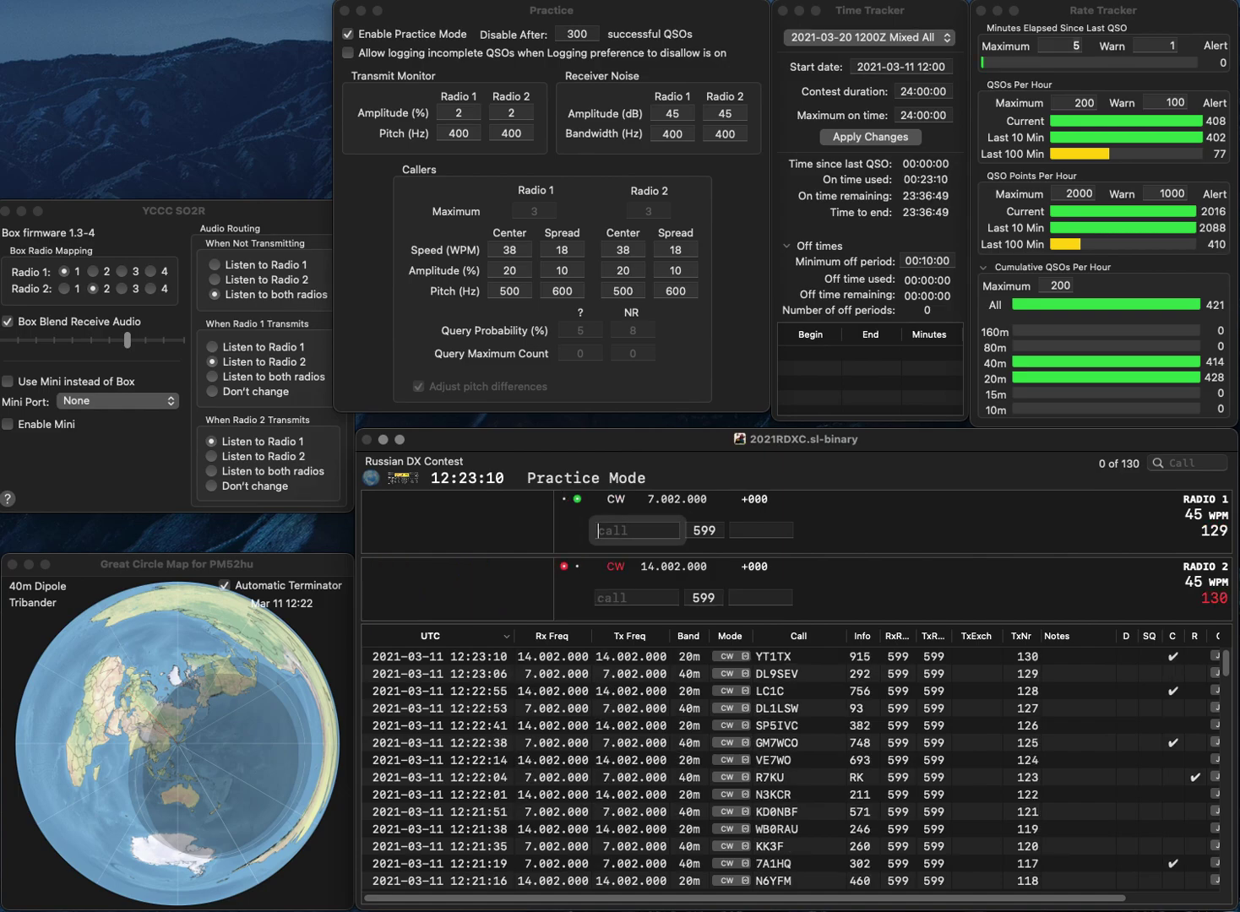
pyautogui.write('3AHY')
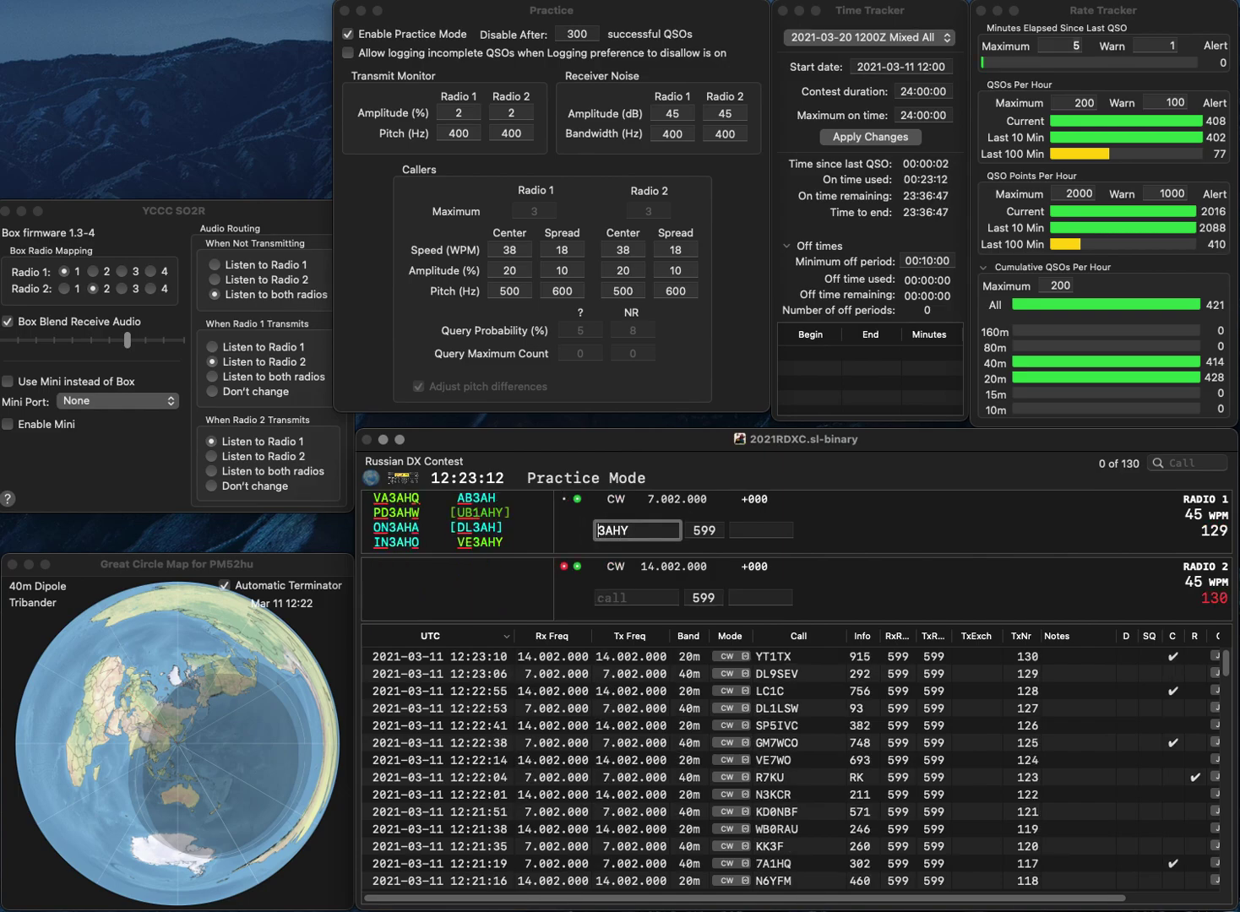
pyautogui.press('Home')
pyautogui.write('VE')
pyautogui.press('Return')
pyautogui.write('K5')
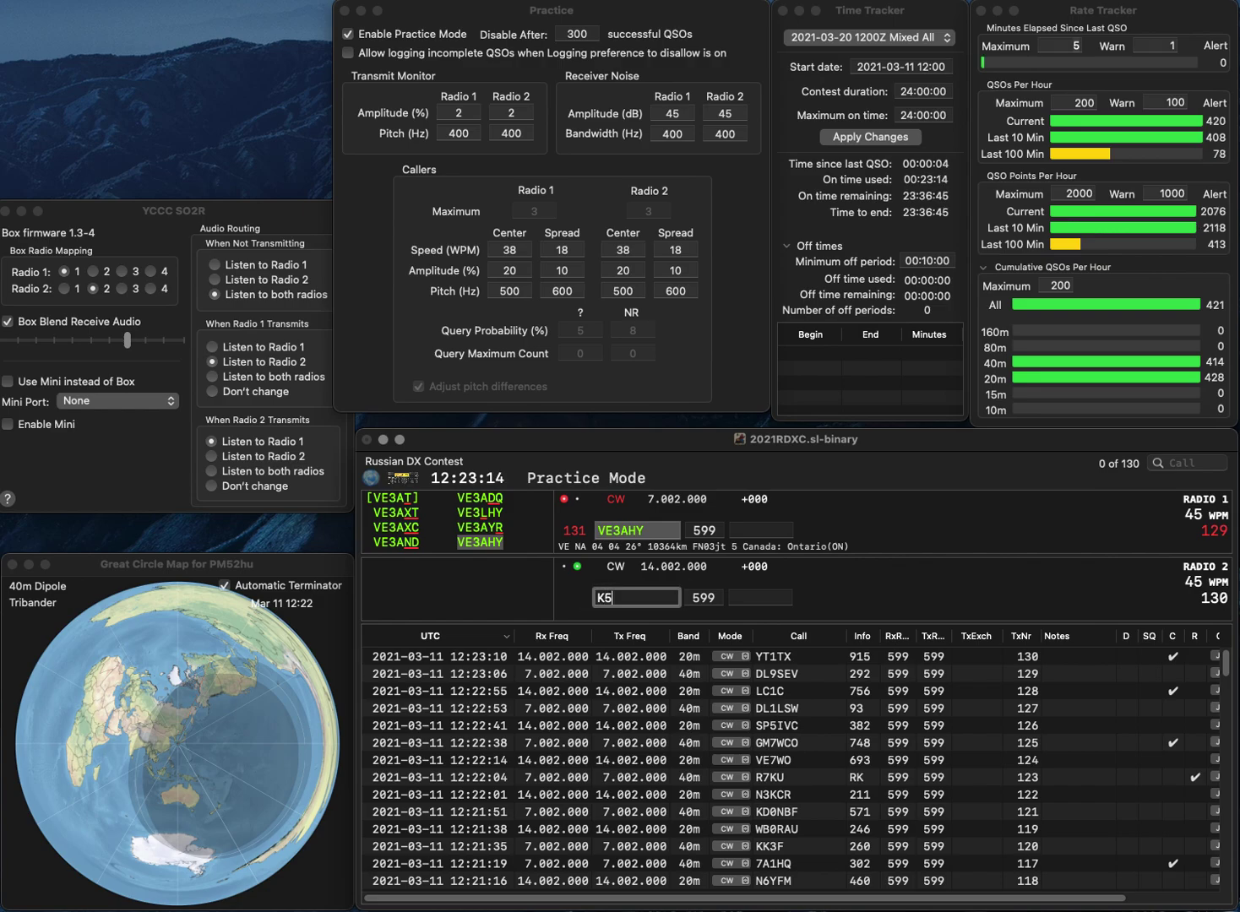
pyautogui.write('KF')
pyautogui.press('Home')
pyautogui.write('D')
pyautogui.press('Return')
# Log VE3AHY with exchange 754 on Radio 1 and DK5KF with exchange 607 on Radio 2.
pyautogui.press('Tab')
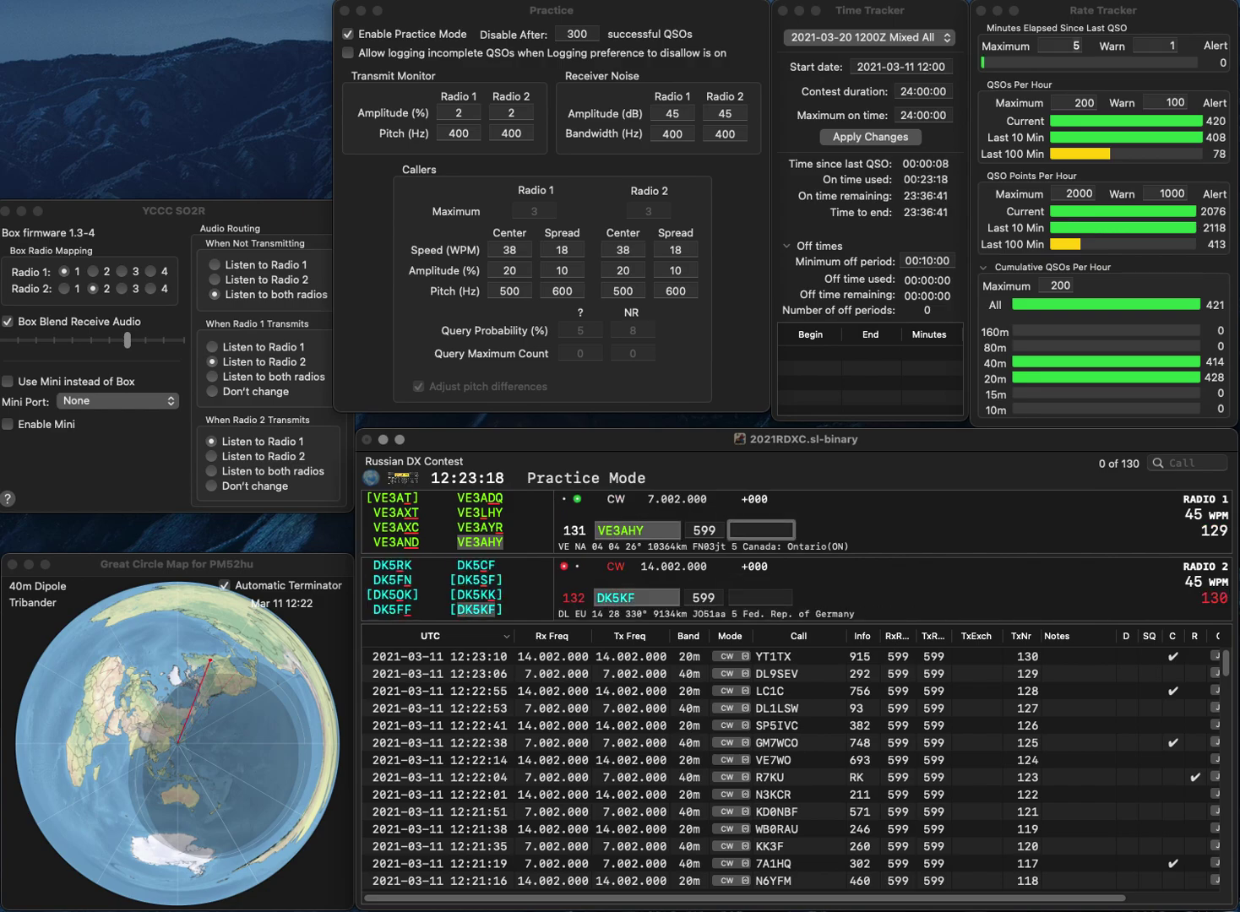
pyautogui.write('754')
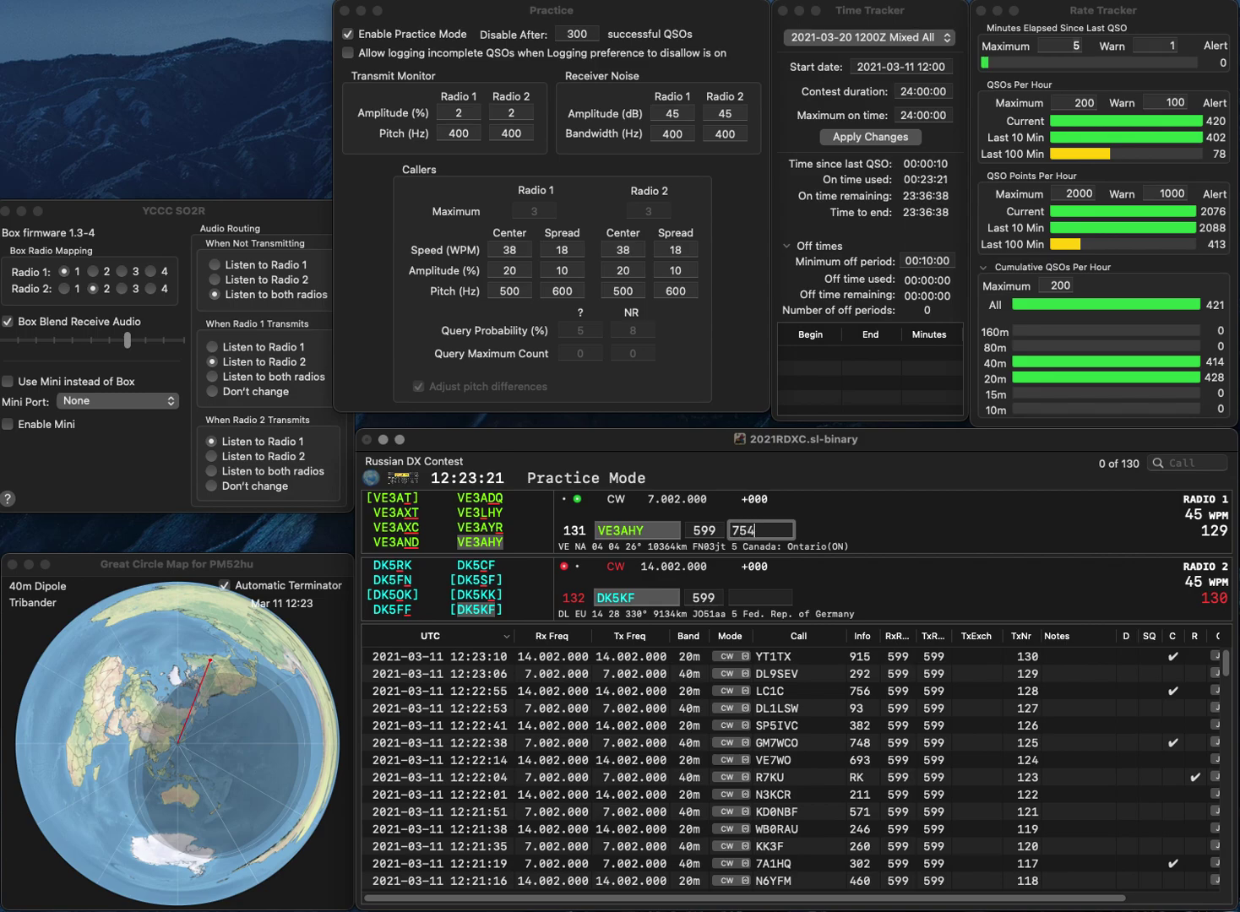
pyautogui.press('Return')
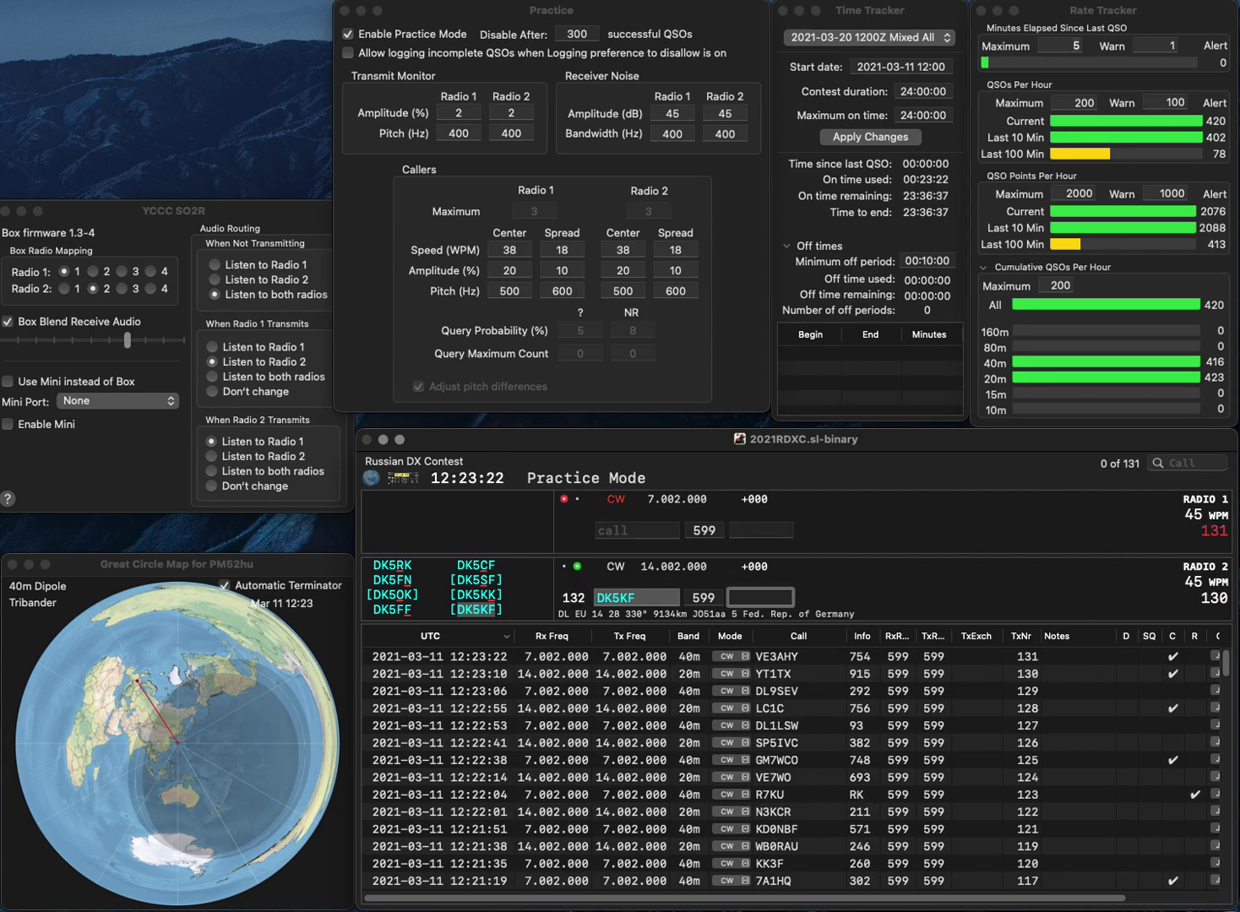
pyautogui.write('607')
pyautogui.press('Return')
pyautogui.write('X')
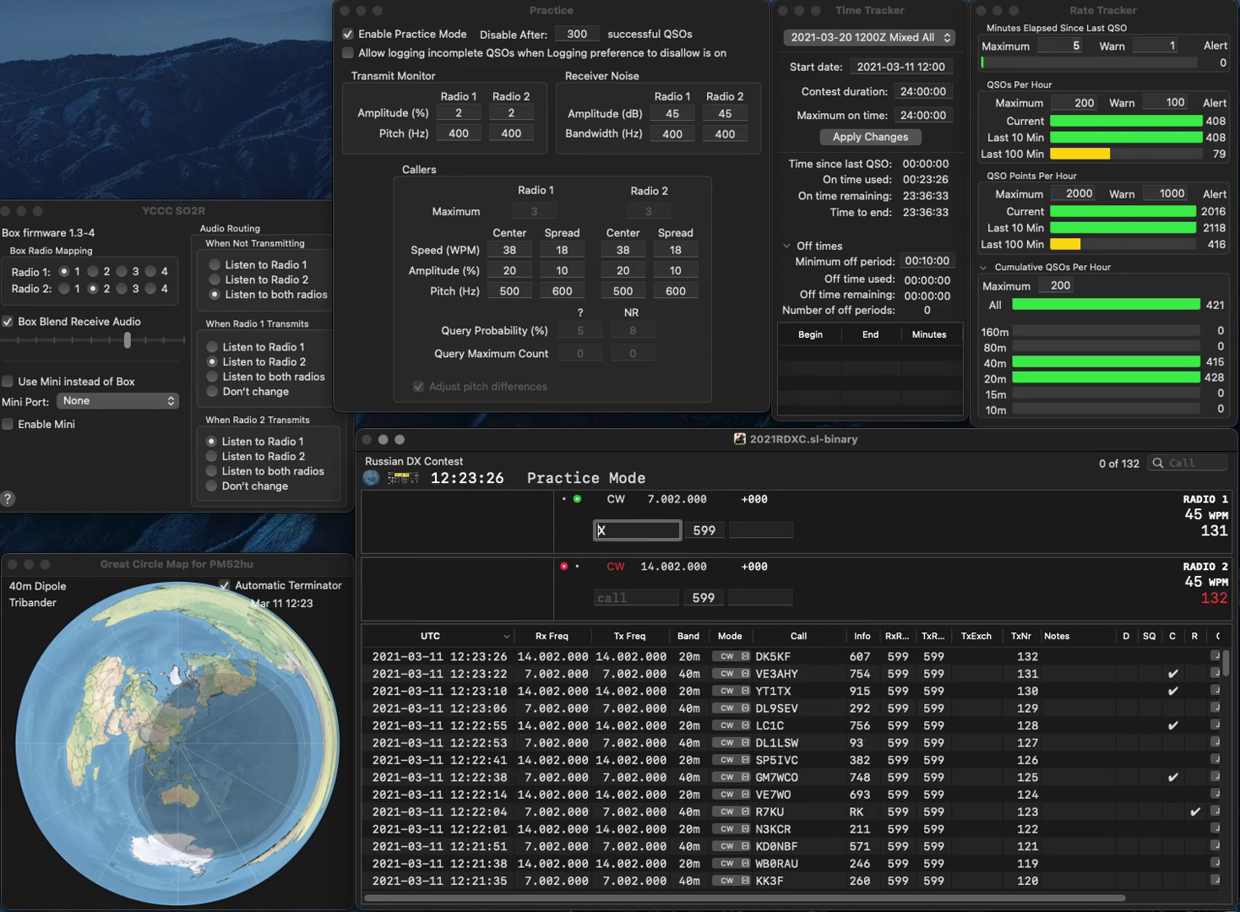
pyautogui.write('U')
pyautogui.press('Return')
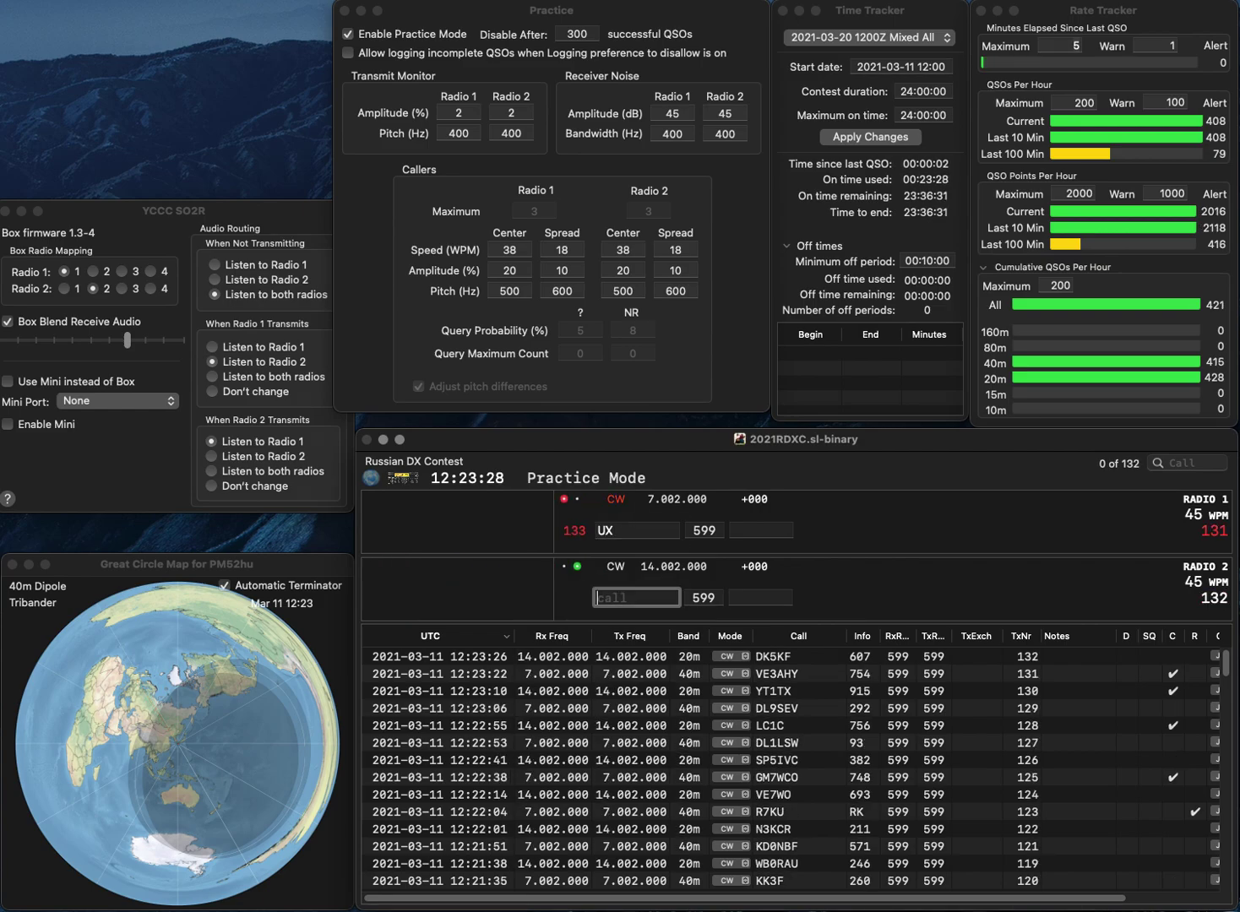
pyautogui.write('F1M')
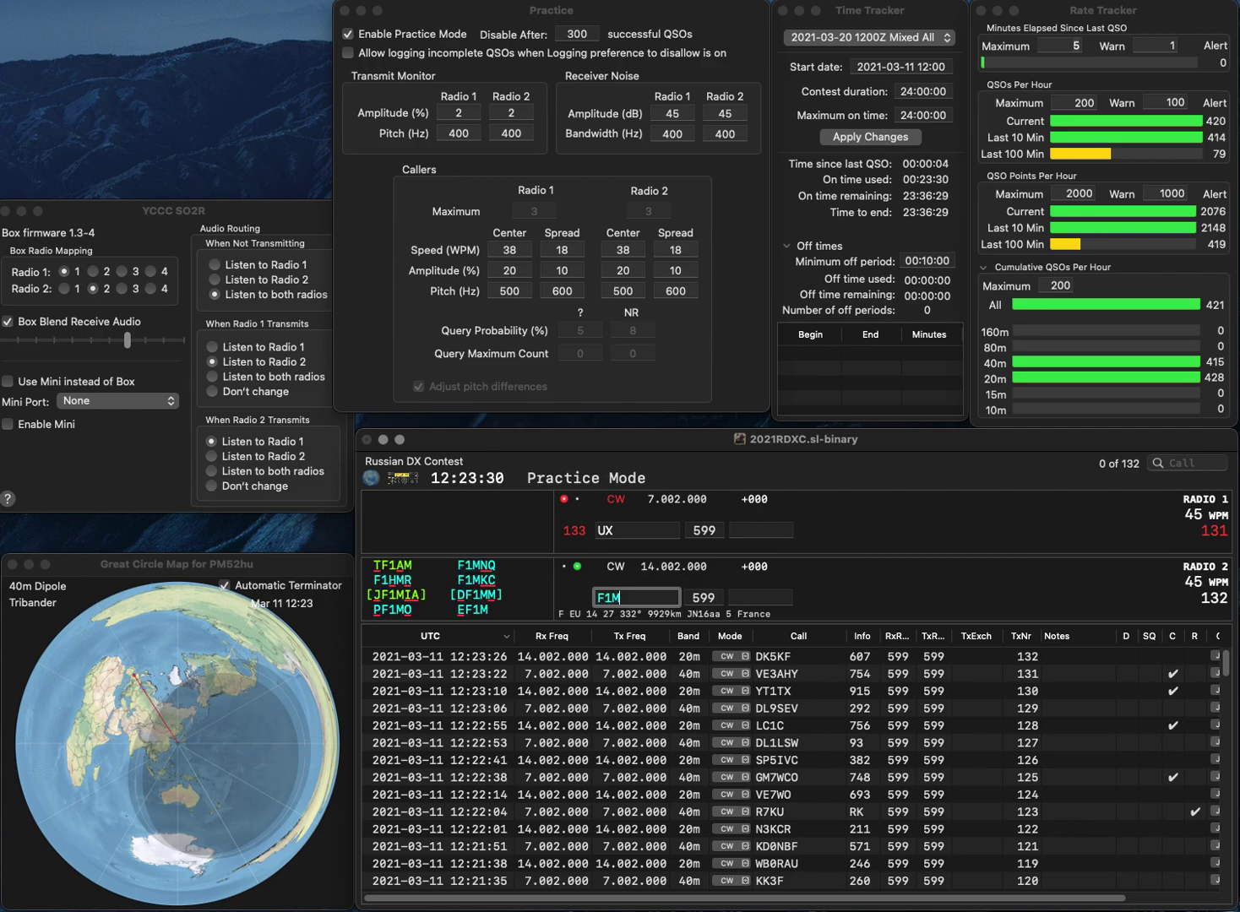
pyautogui.write('KC')
pyautogui.press('Return')
# Replace the partial call on Radio 1 with ED3X and answer it.
pyautogui.press('BackSpace')
pyautogui.write('ED3')
pyautogui.press('Return')
# Log F1MKC with exchange 288 on Radio 2 and ED3X with exchange 947 on Radio 1.
pyautogui.press('Tab')
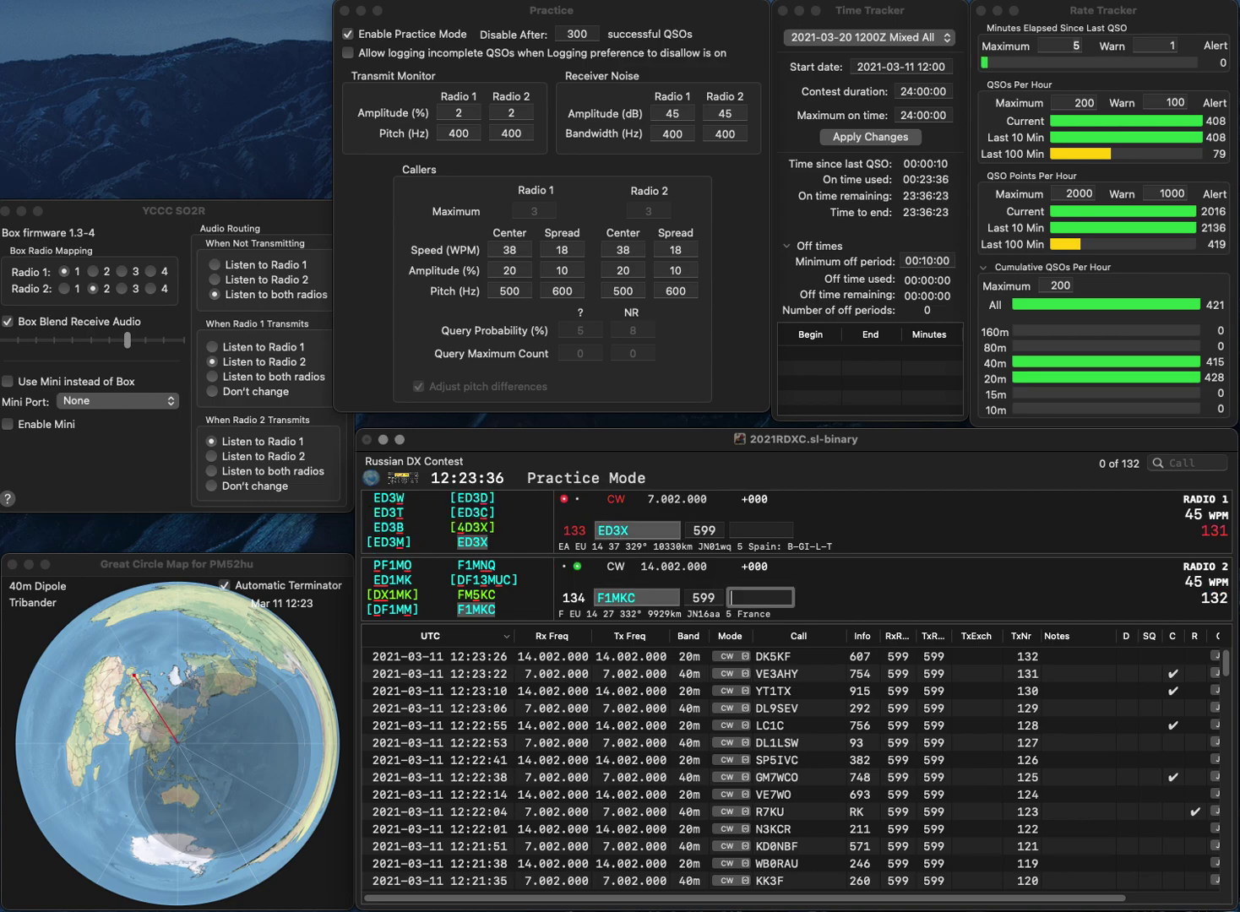
pyautogui.write('288')
pyautogui.press('Return')
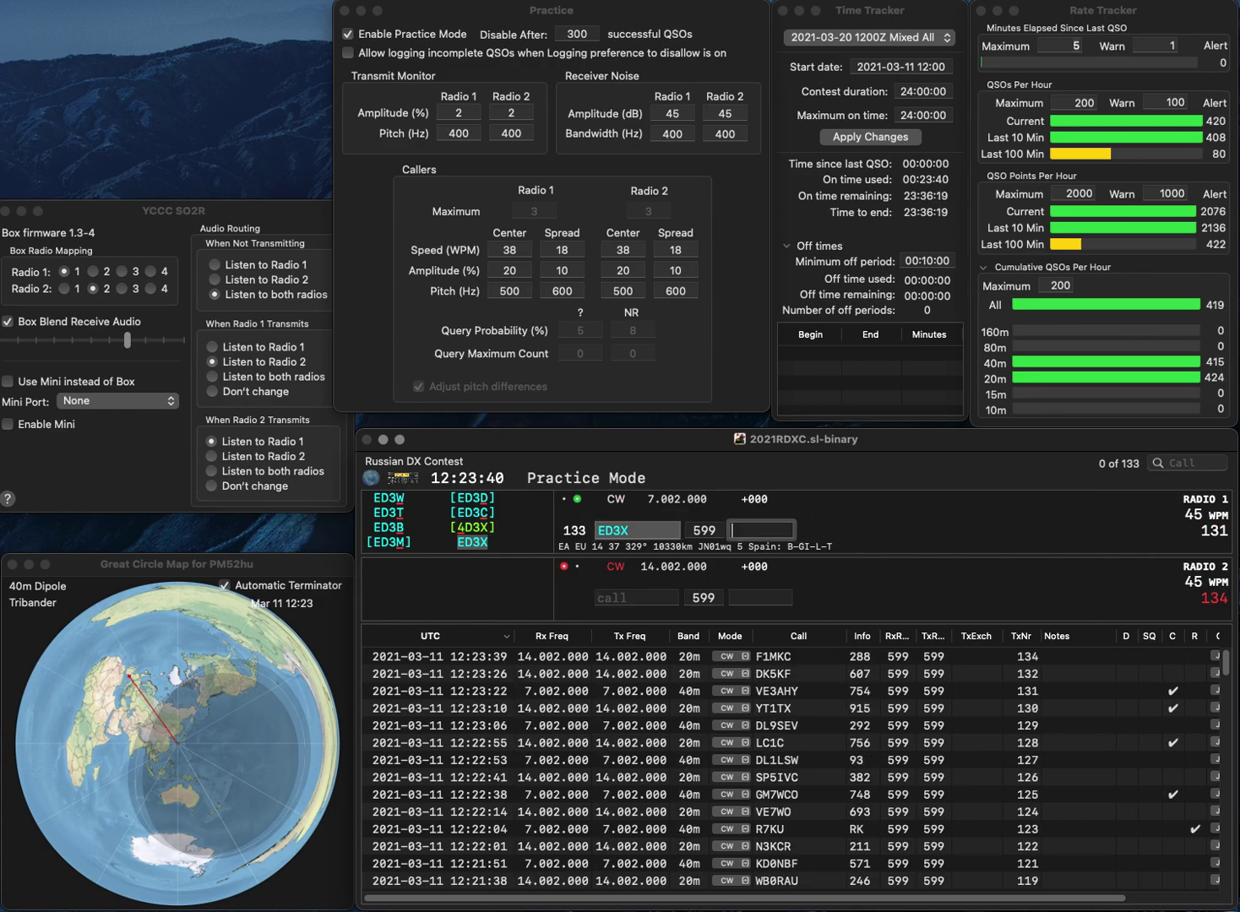
pyautogui.write('94')
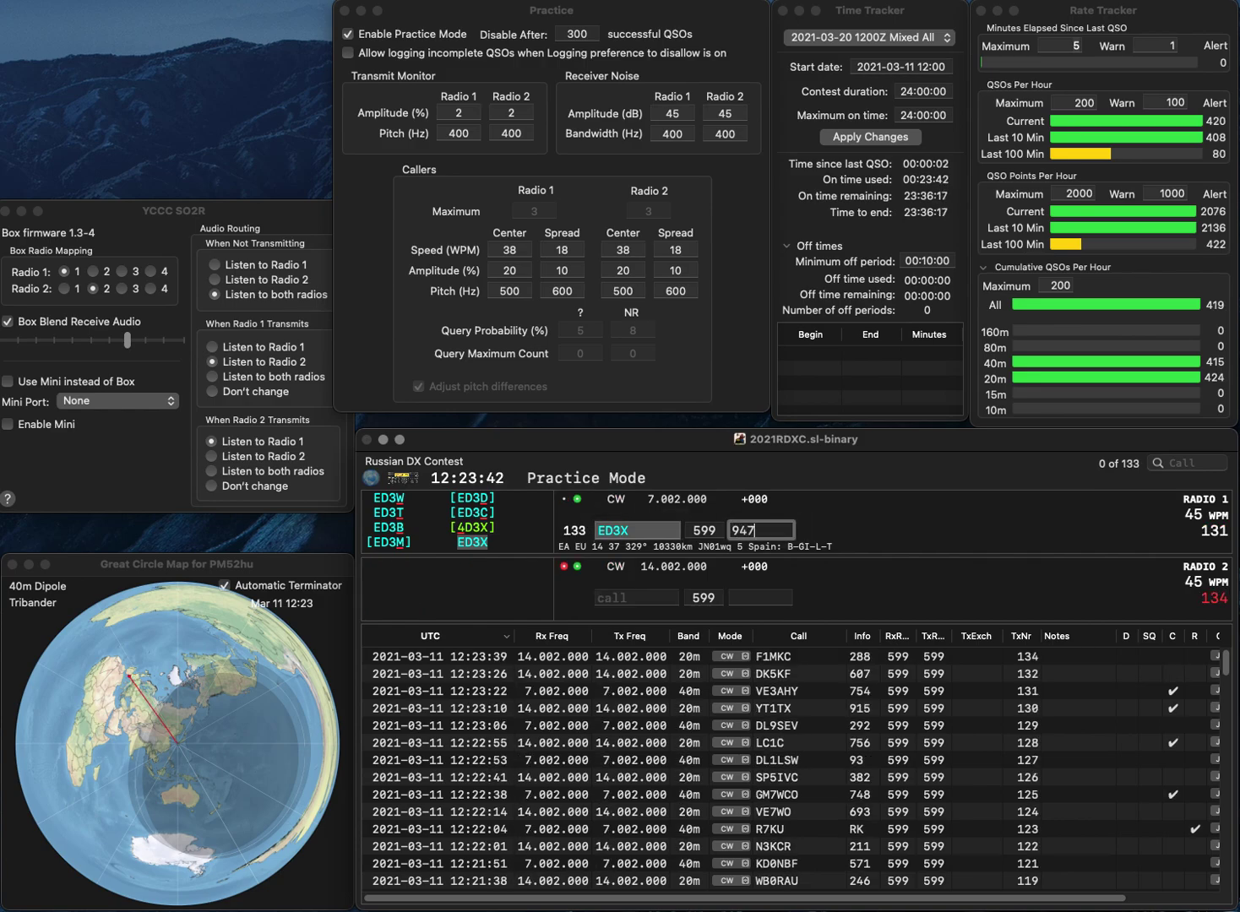
pyautogui.write('7')
pyautogui.press('Return')
pyautogui.write('Z4DX')
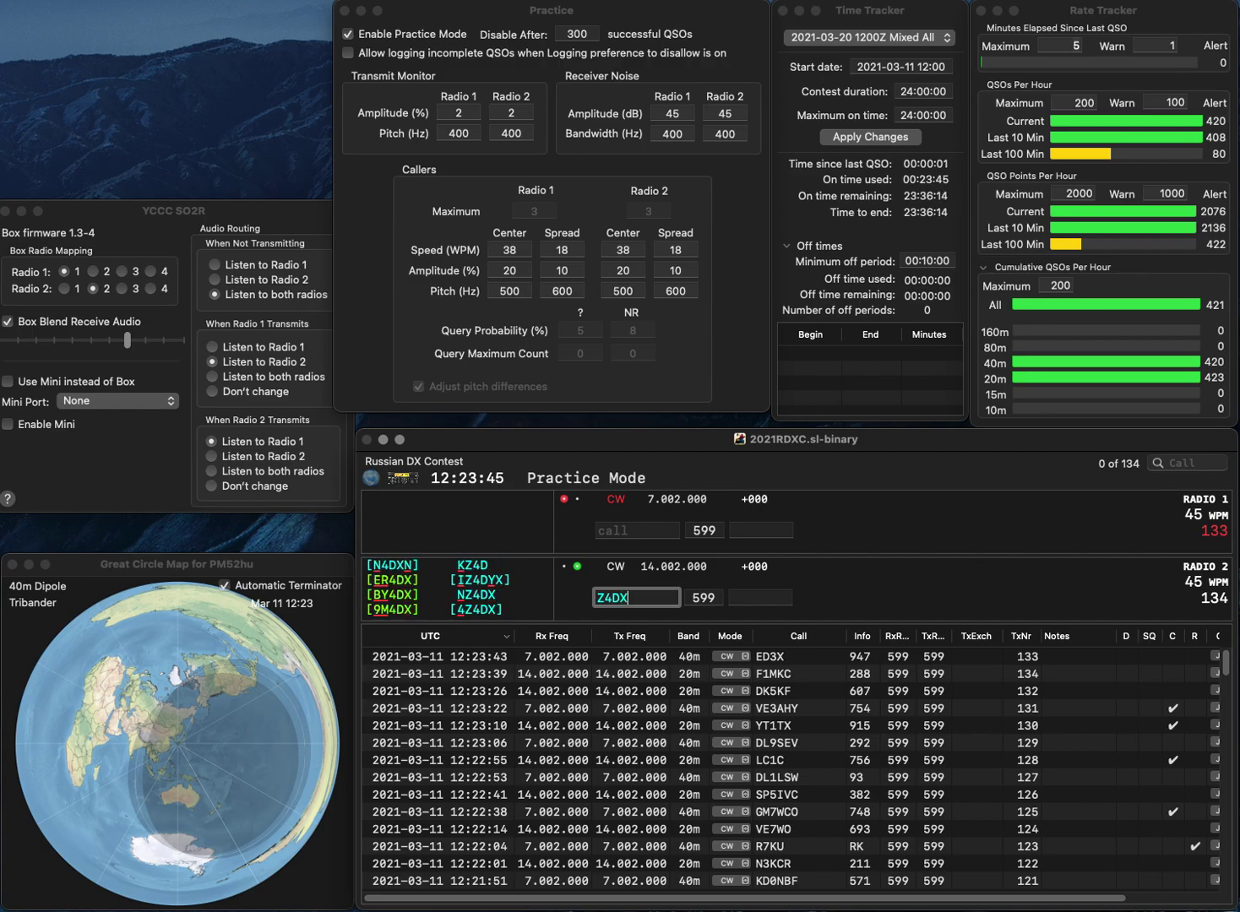
pyautogui.press('Home')
pyautogui.write('R')
pyautogui.press('Return')
pyautogui.write('G6SA')
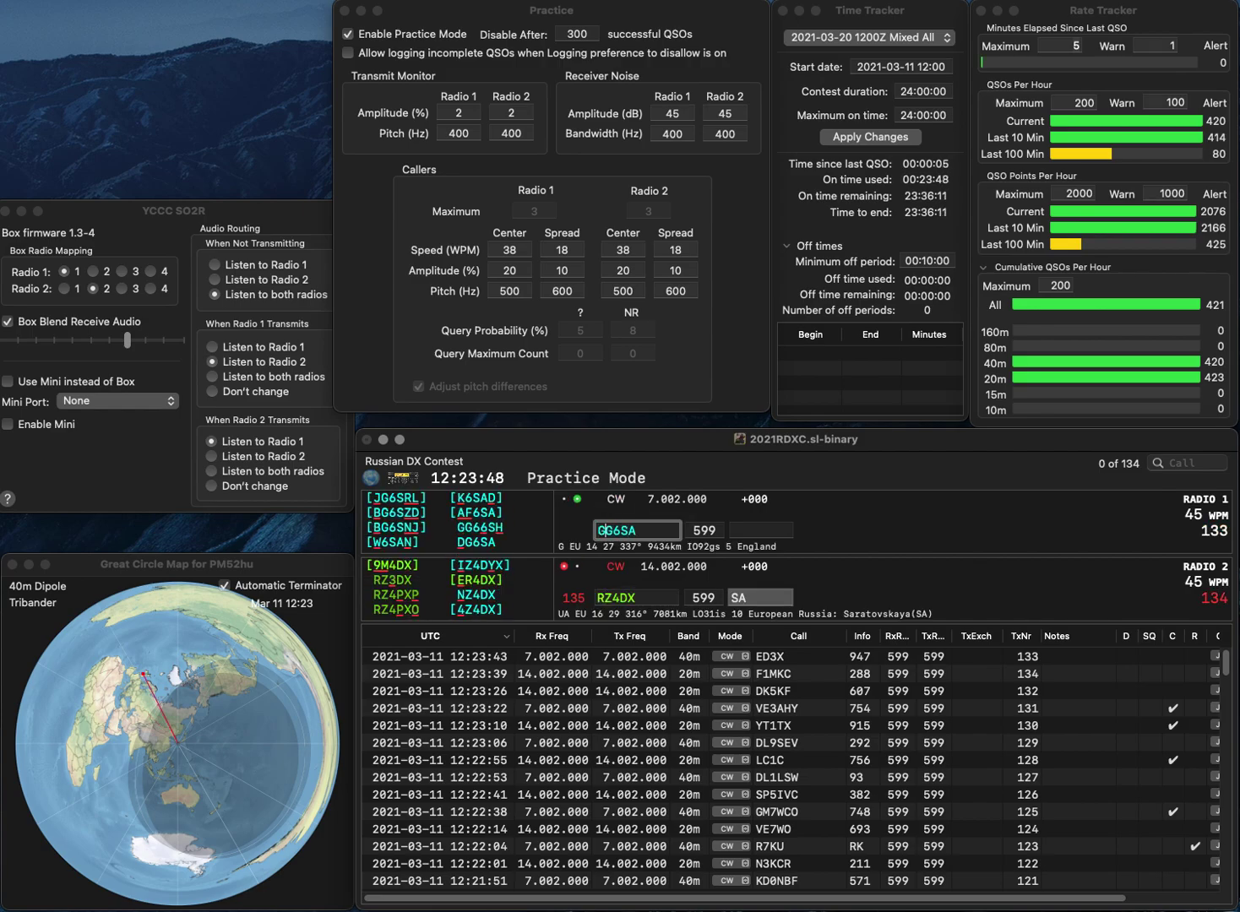
pyautogui.write('D')
pyautogui.press('Return')
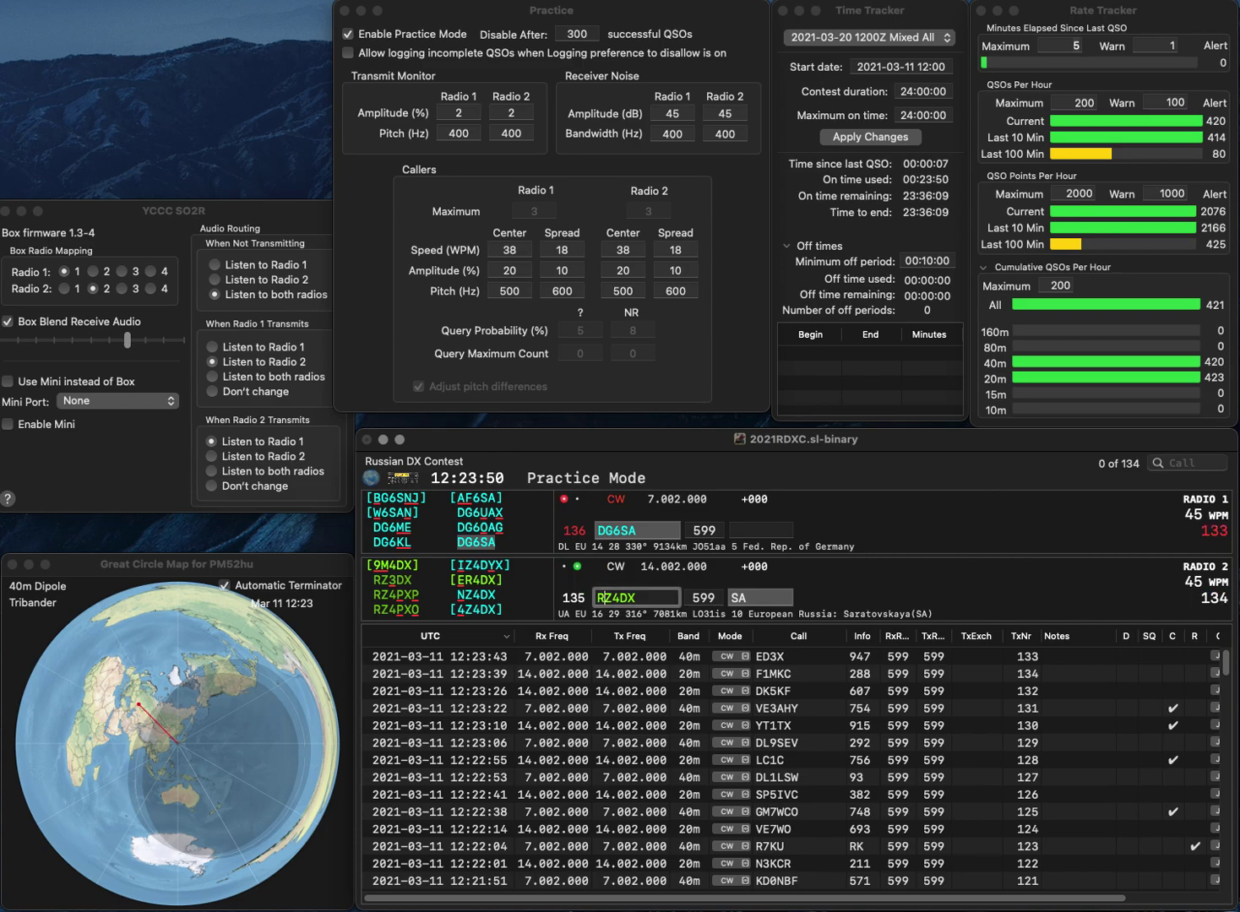
pyautogui.press('Delete')
pyautogui.write('3')
pyautogui.press('Return')
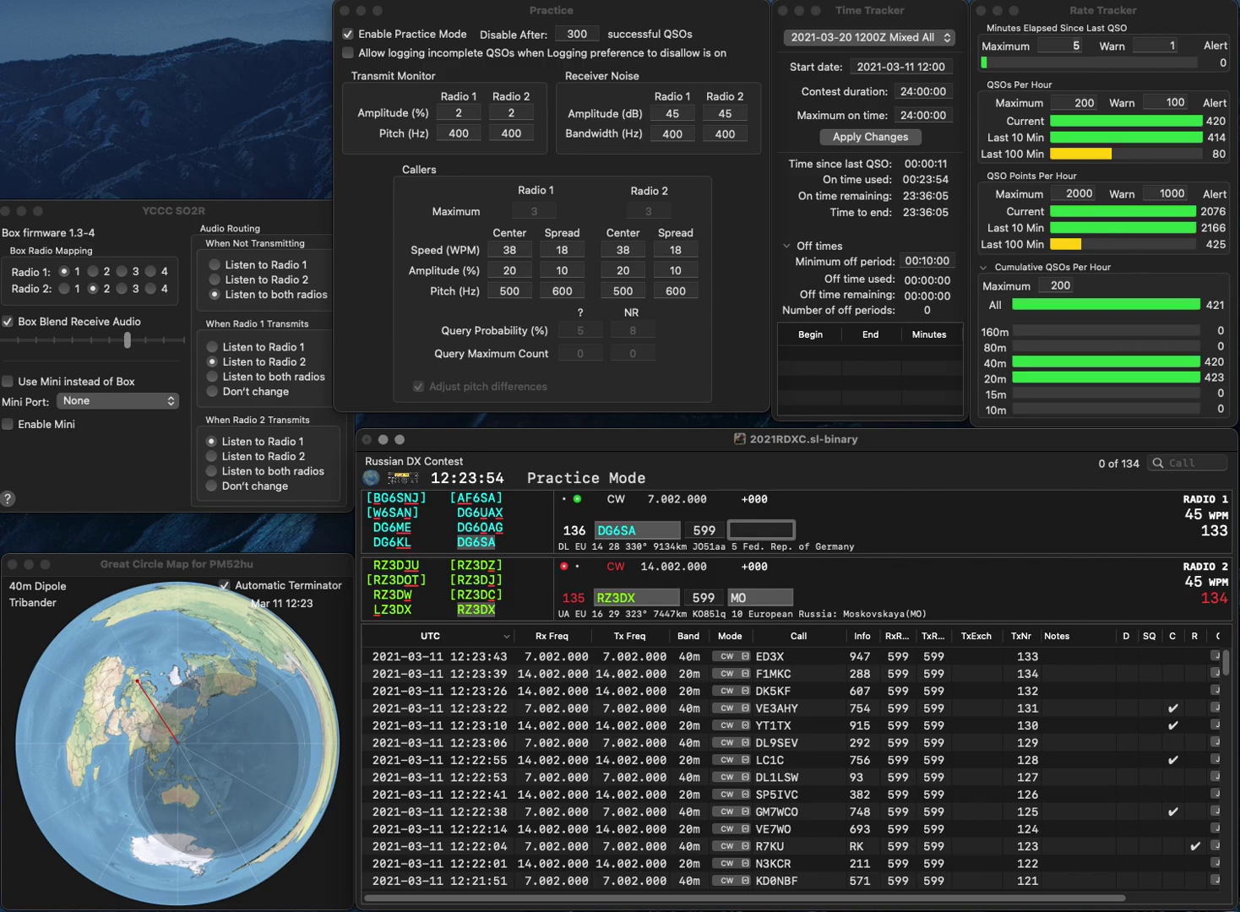
pyautogui.write('982')
pyautogui.press('Return')
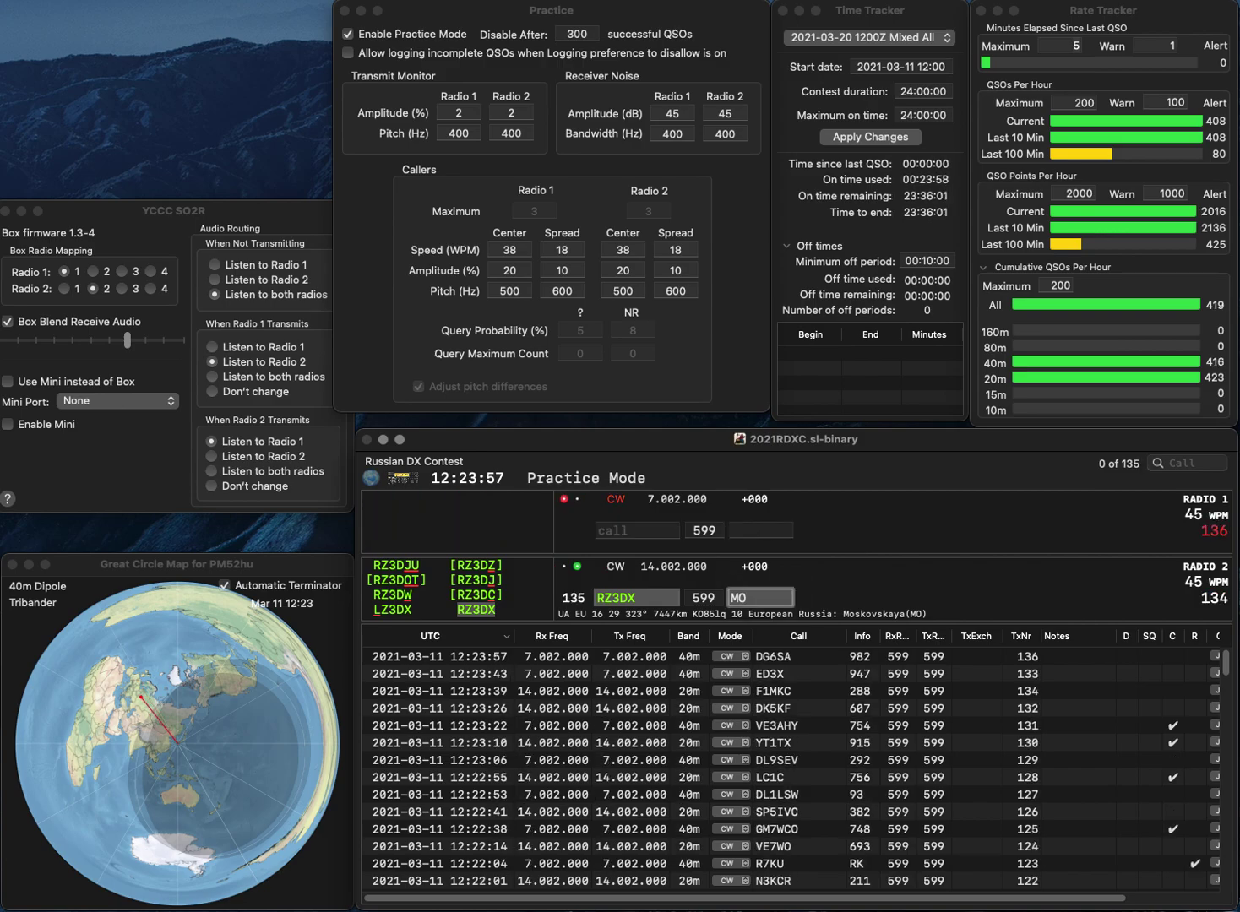
pyautogui.press('Return')
# Answer K7RKO on Radio 1 and the partial call UZZ on Radio 2.
pyautogui.write('K7RKO')
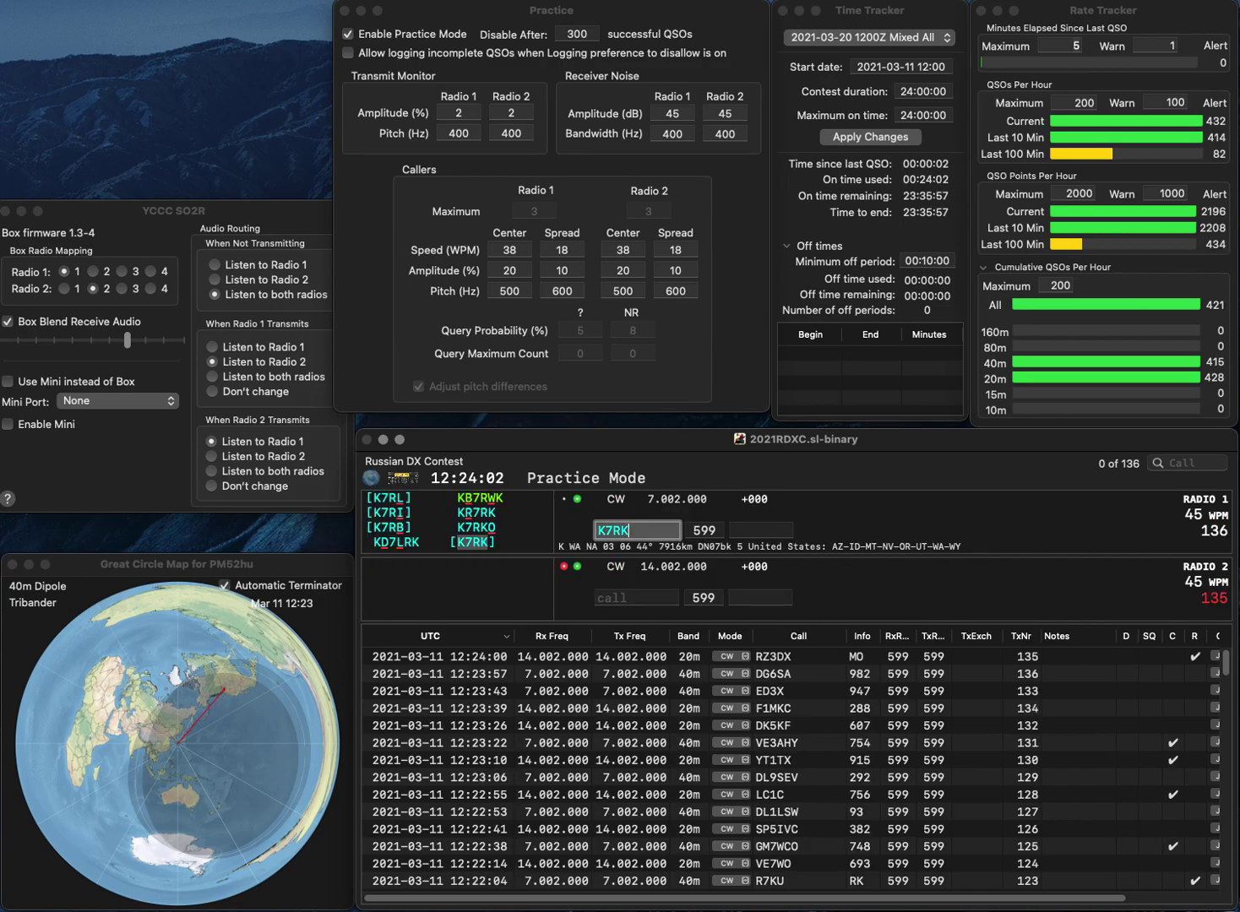
pyautogui.press('Return')
pyautogui.write('E')
pyautogui.press('BackSpace')
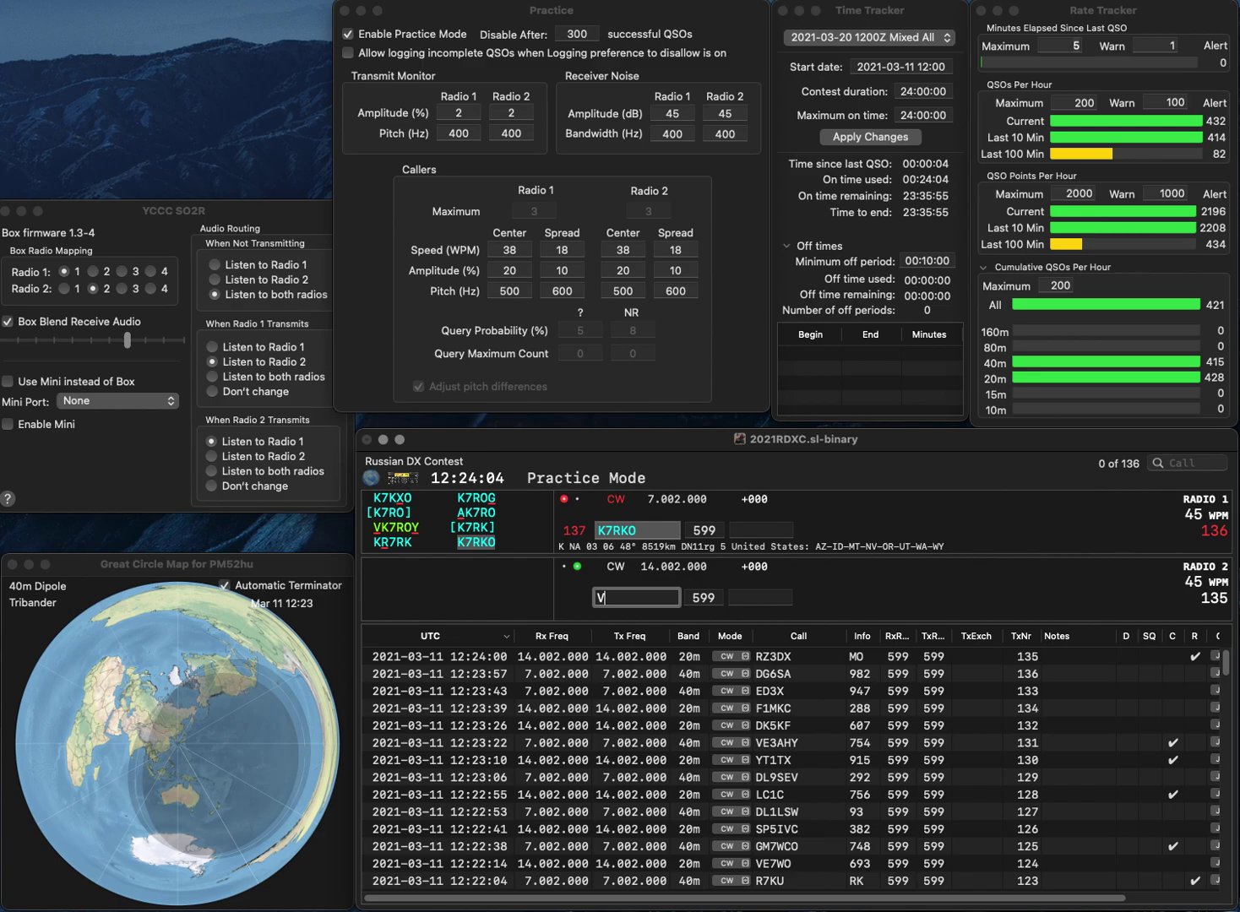
pyautogui.write('VZZ')
pyautogui.press('Left')
pyautogui.press('Left')
pyautogui.press('BackSpace')
pyautogui.write('U')
pyautogui.press('Return')
pyautogui.press('space')
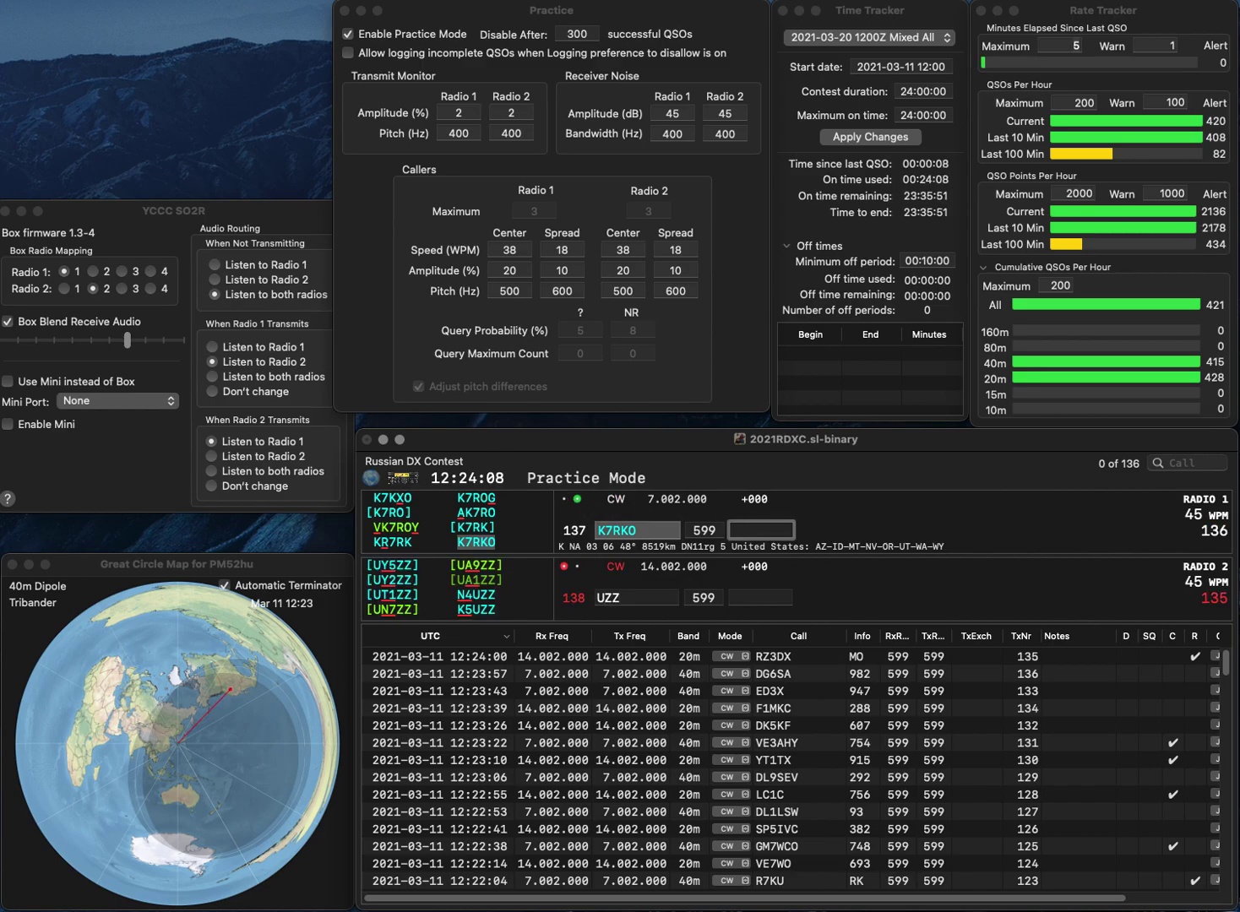
pyautogui.write('650')
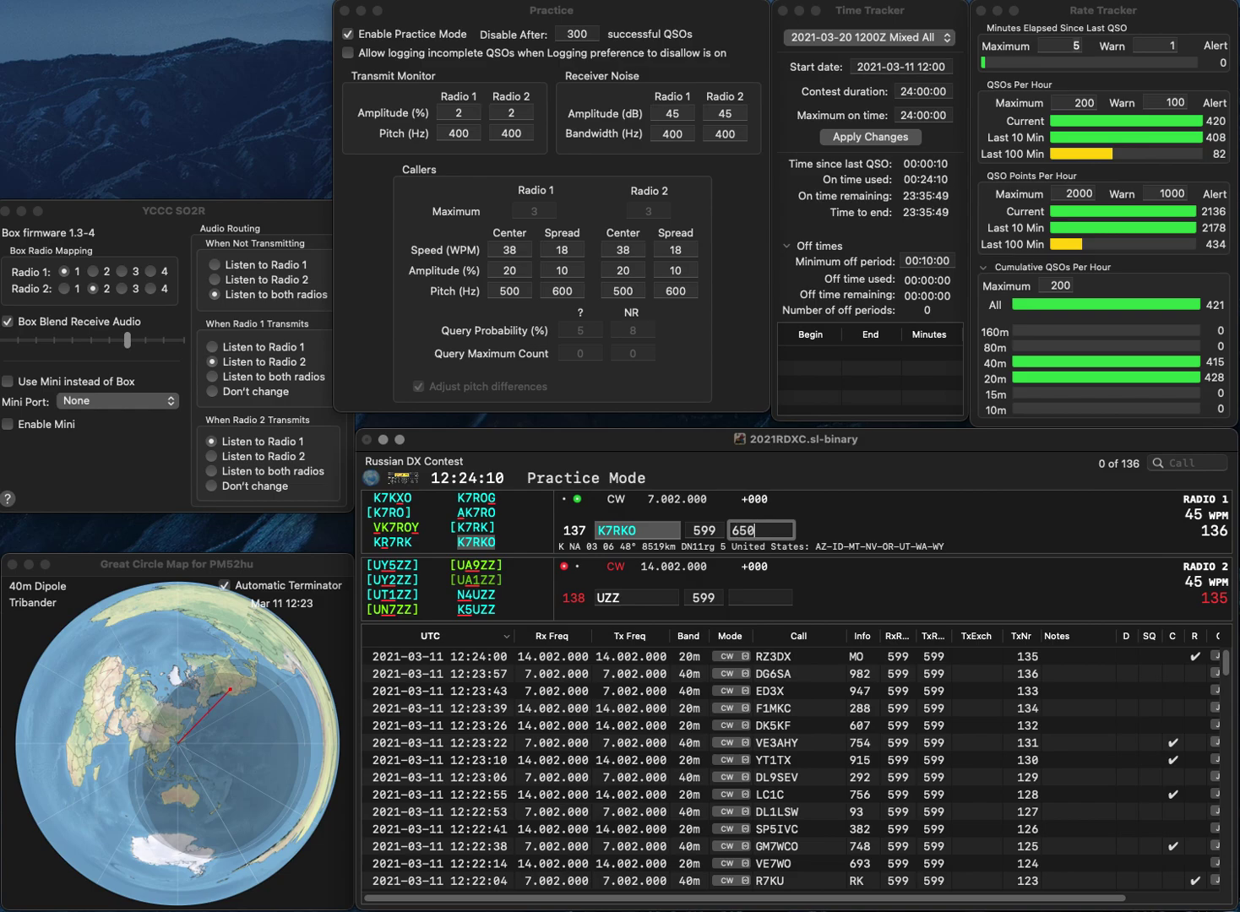
pyautogui.press('Return')
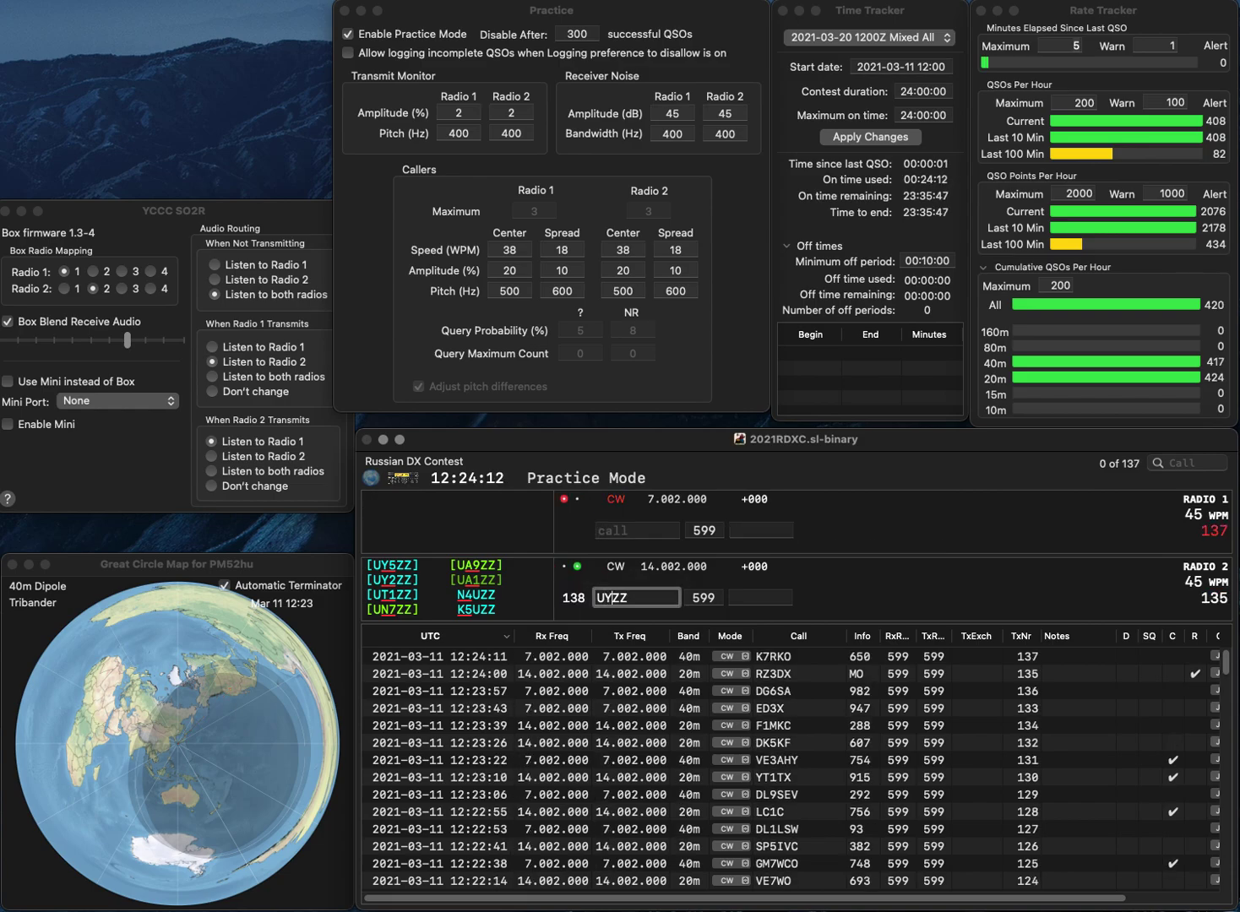
# Complete the partial call on Radio 2 as UY2ZZ and answer it, and answer S56A on Radio 1.
pyautogui.write('Y2')
pyautogui.press('Return')
pyautogui.write('S56A')
pyautogui.press('Return')
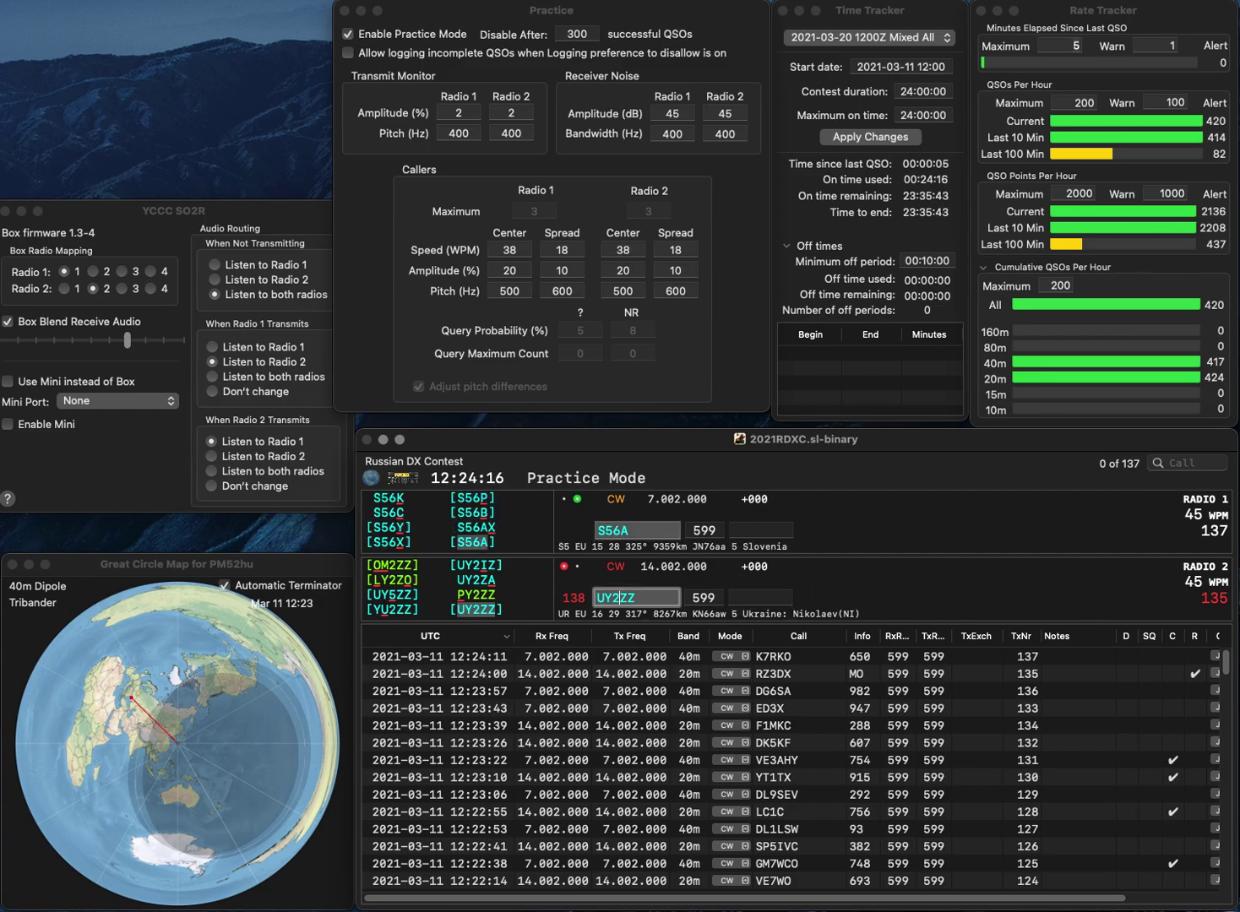
# Log UY2ZZ with exchange 698 on Radio 2 and S56A with exchange 97 on Radio 1.
pyautogui.press('space')
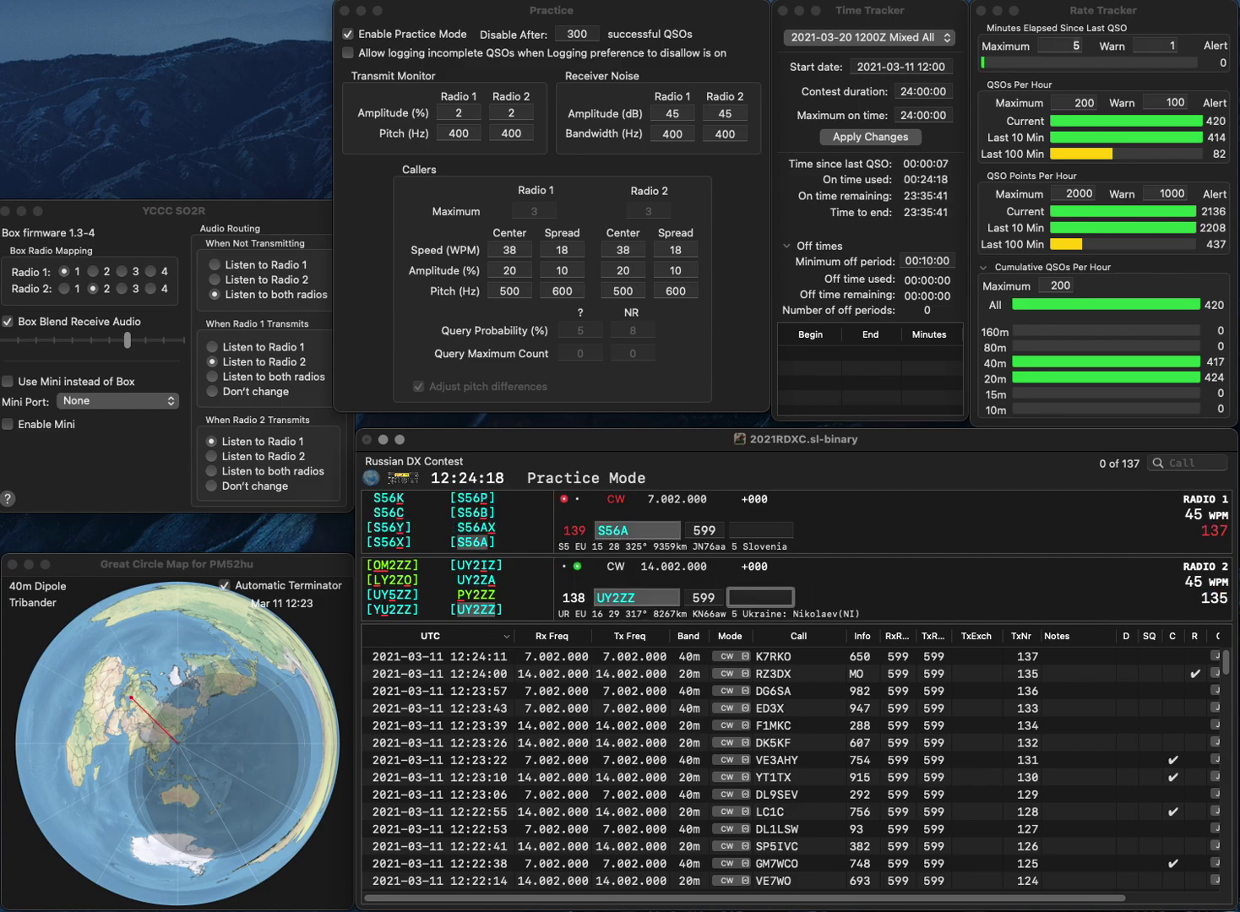
pyautogui.write('698')
pyautogui.press('Return')
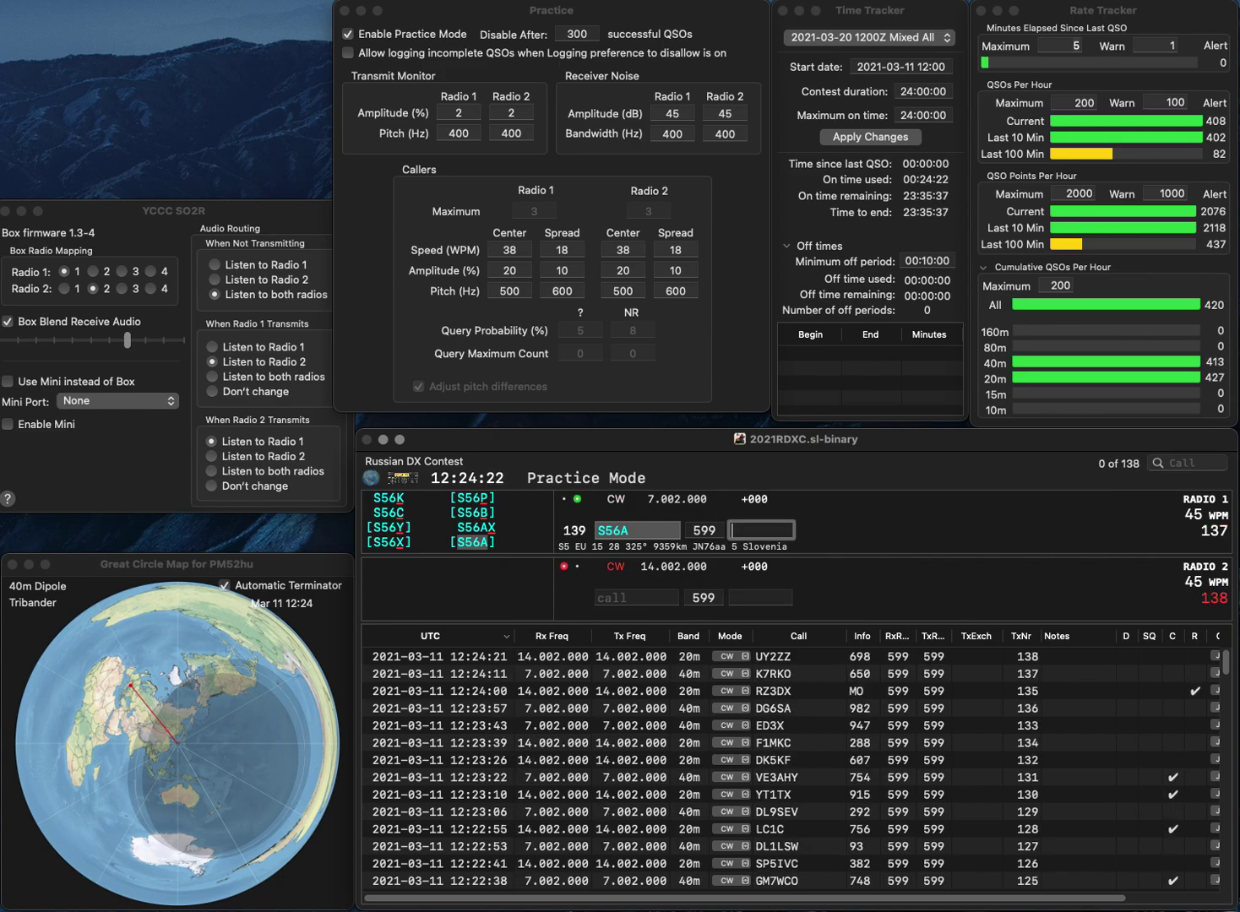
pyautogui.press('Return')
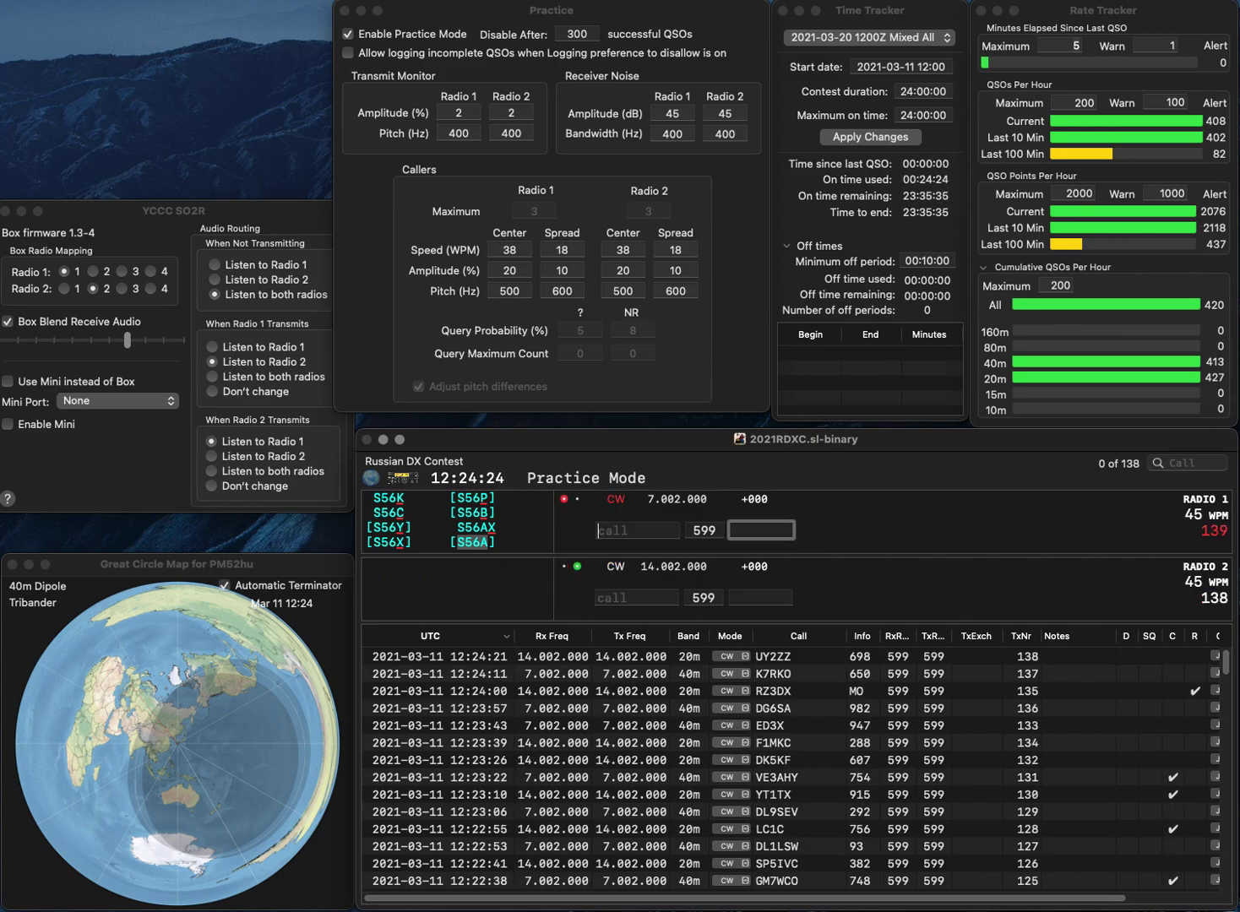
# Answer KE1LI on Radio 2 and K7ZYV on Radio 1.
pyautogui.write('KE1LI')
pyautogui.press('Return')
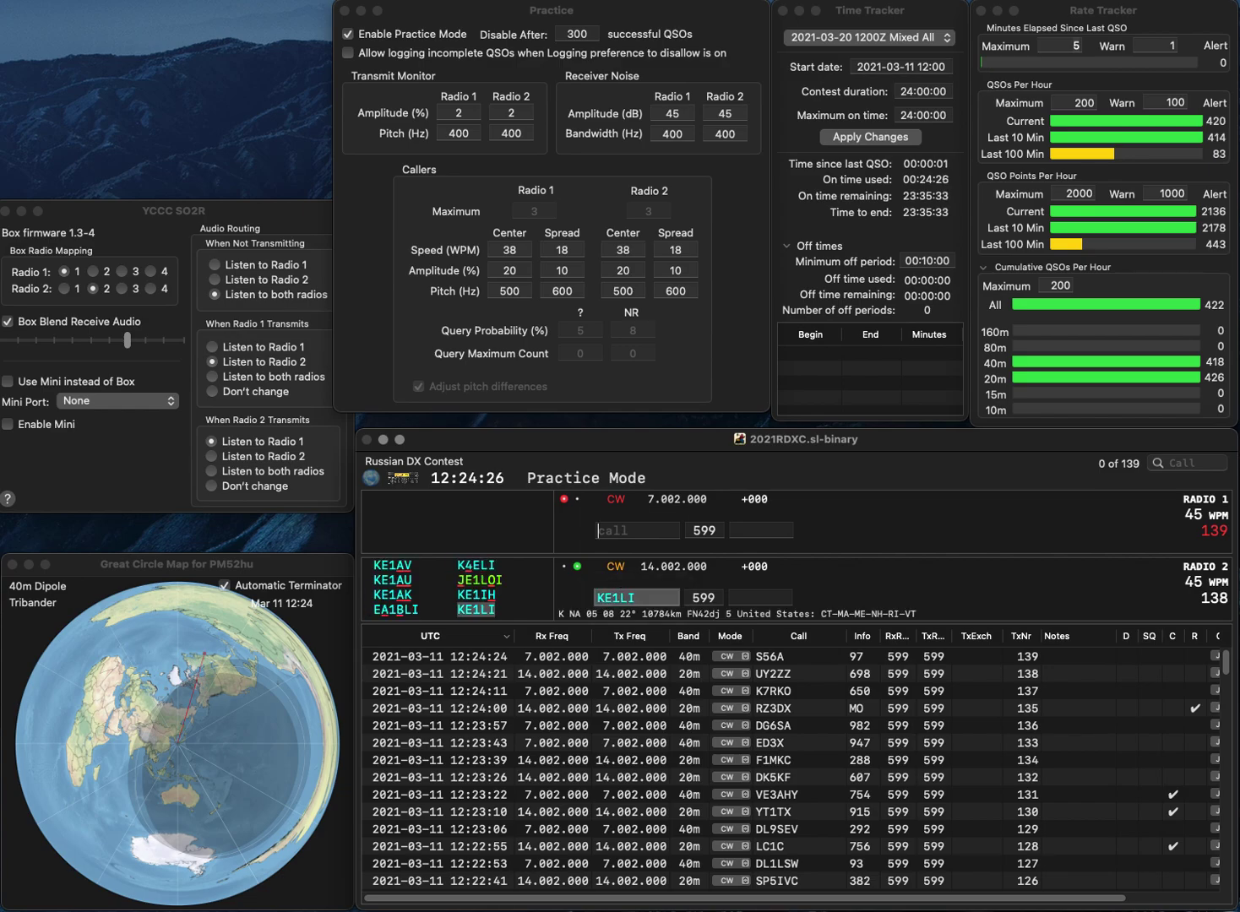
pyautogui.write('K7ZYV')
pyautogui.press('Return')
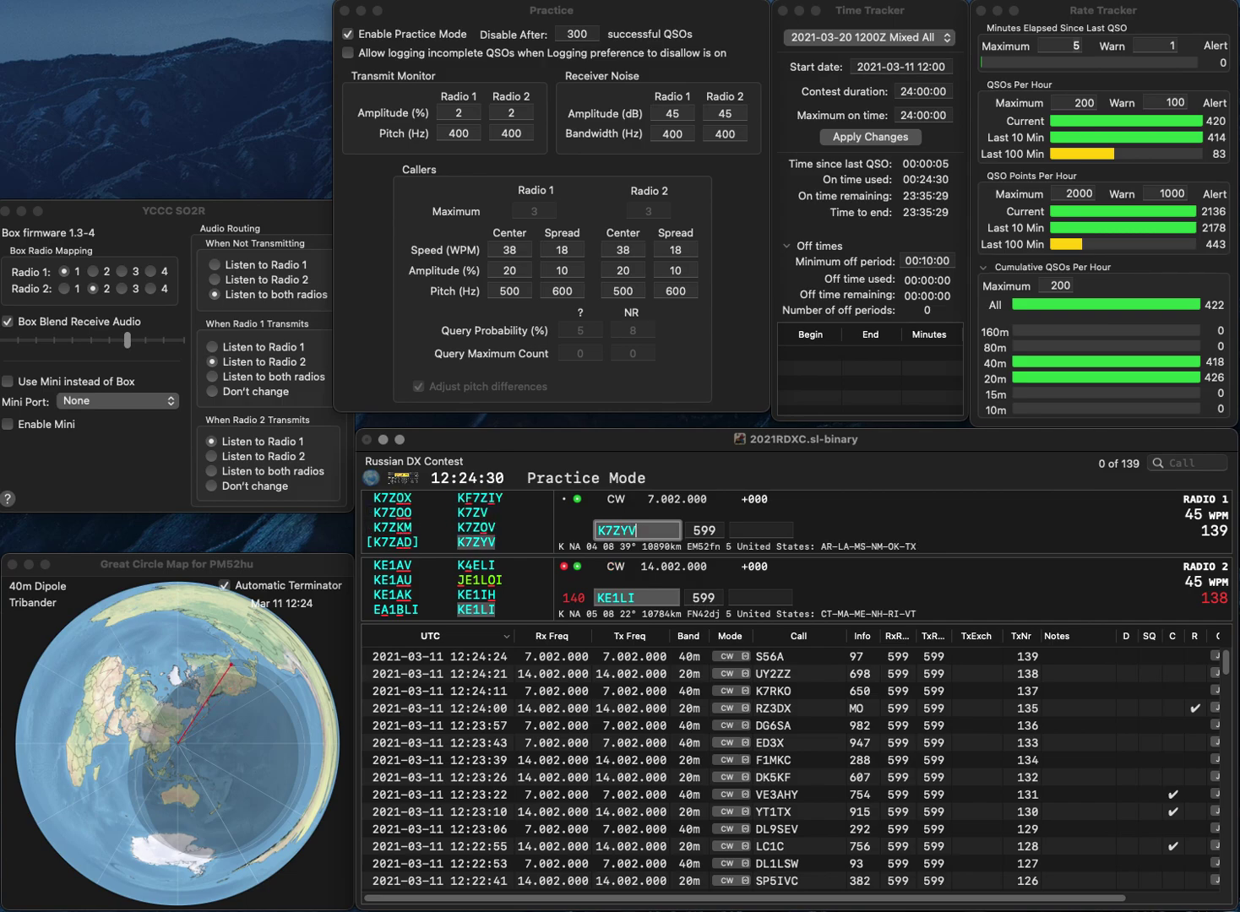
pyautogui.write('986')
pyautogui.click(637, 530)
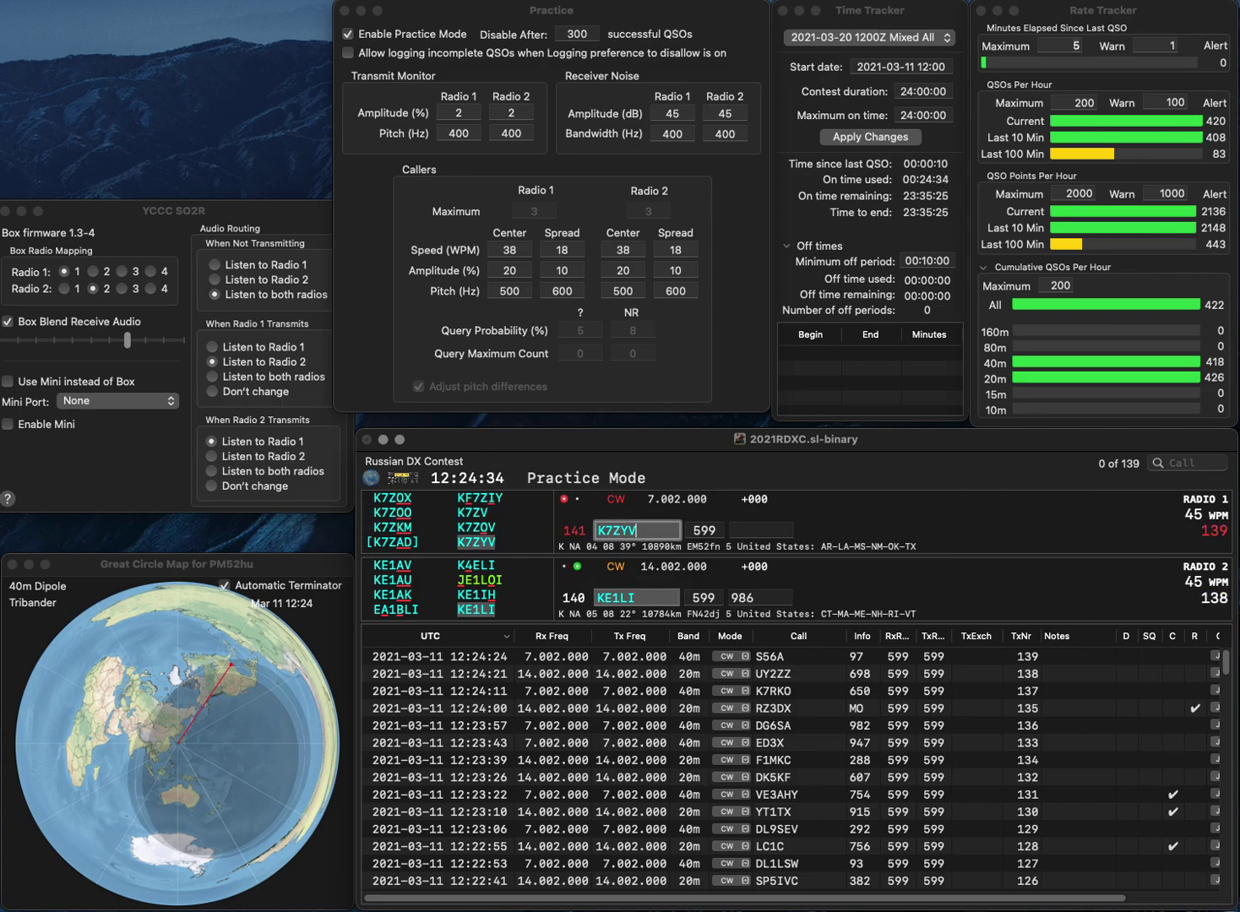
pyautogui.press('Return')
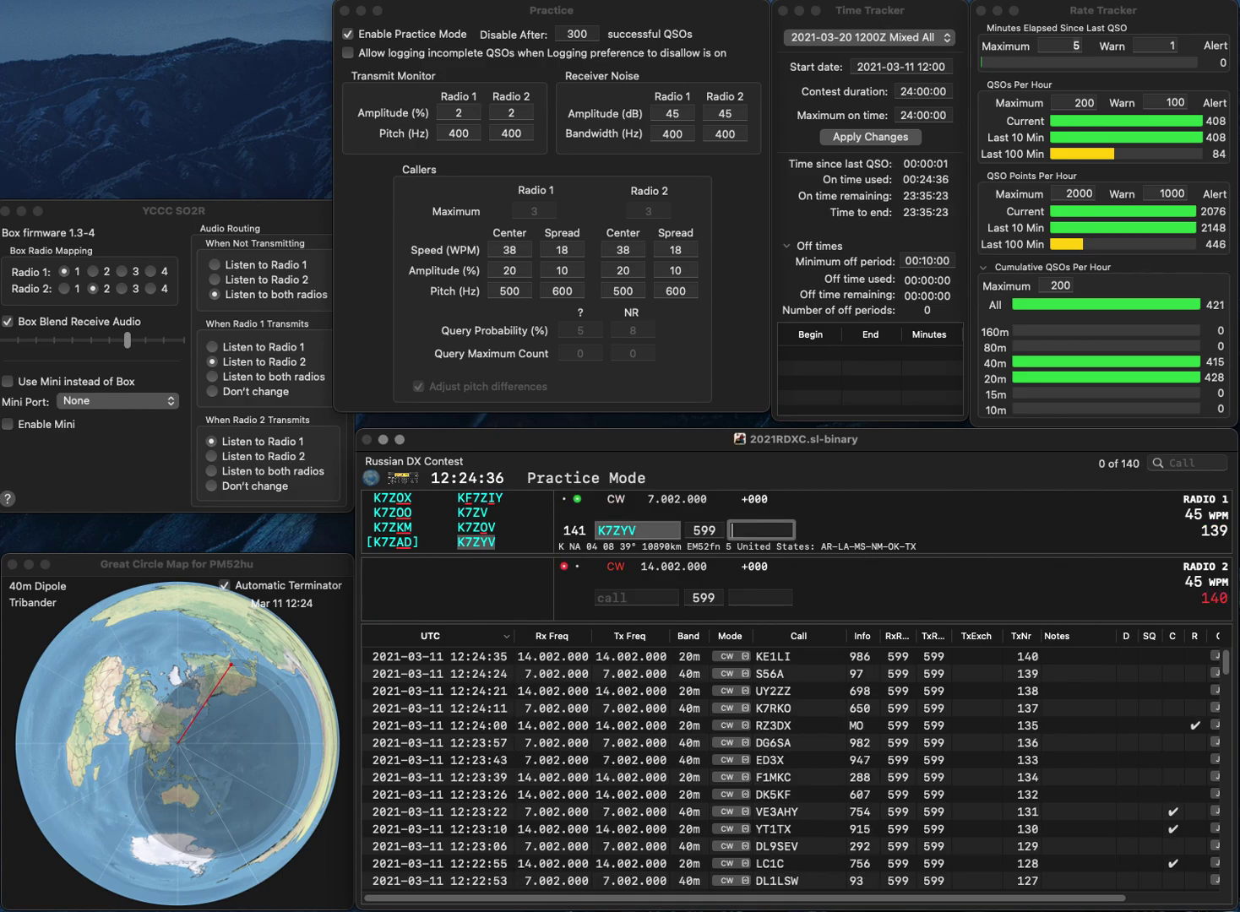
pyautogui.write('404')
pyautogui.press('BackSpace')
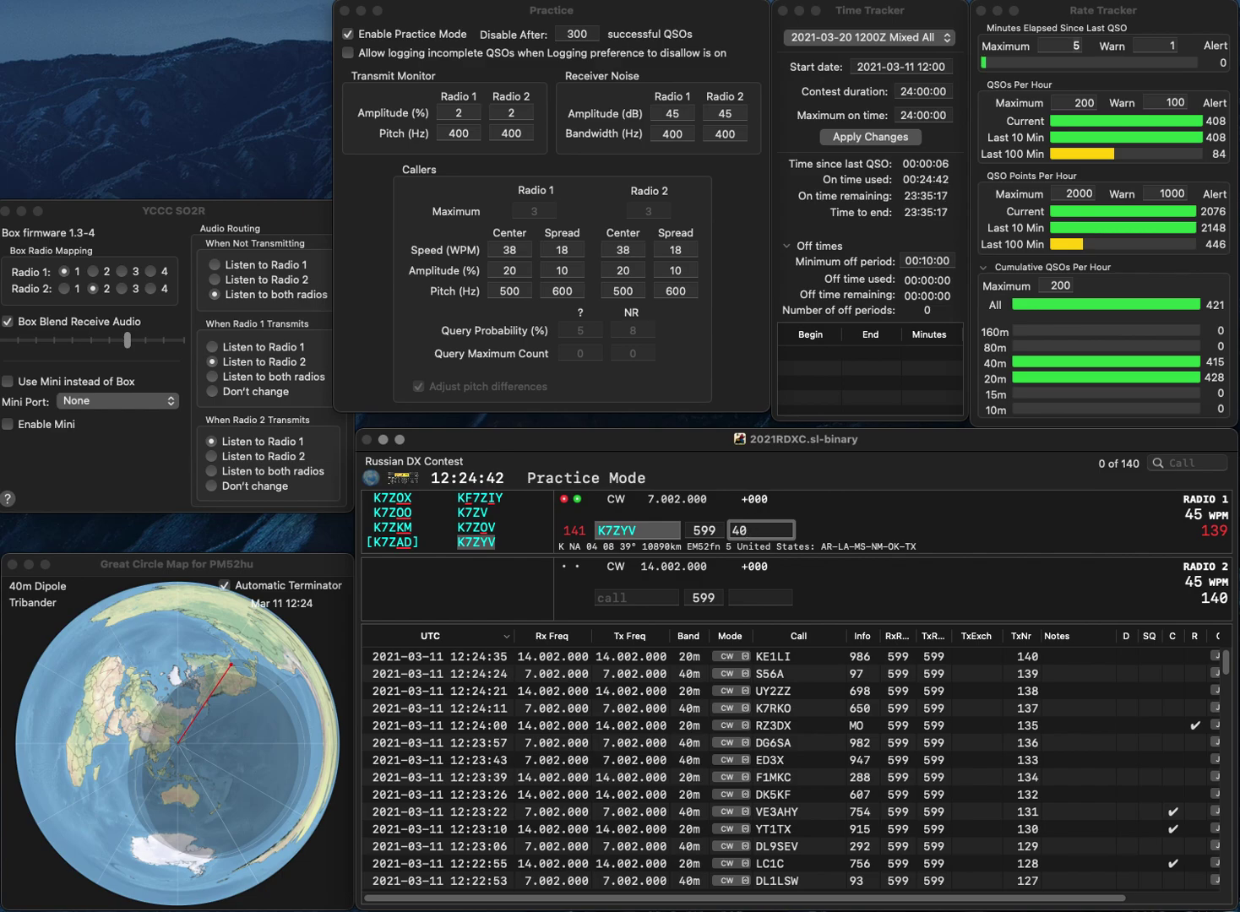
pyautogui.write('4')
pyautogui.press('Return')
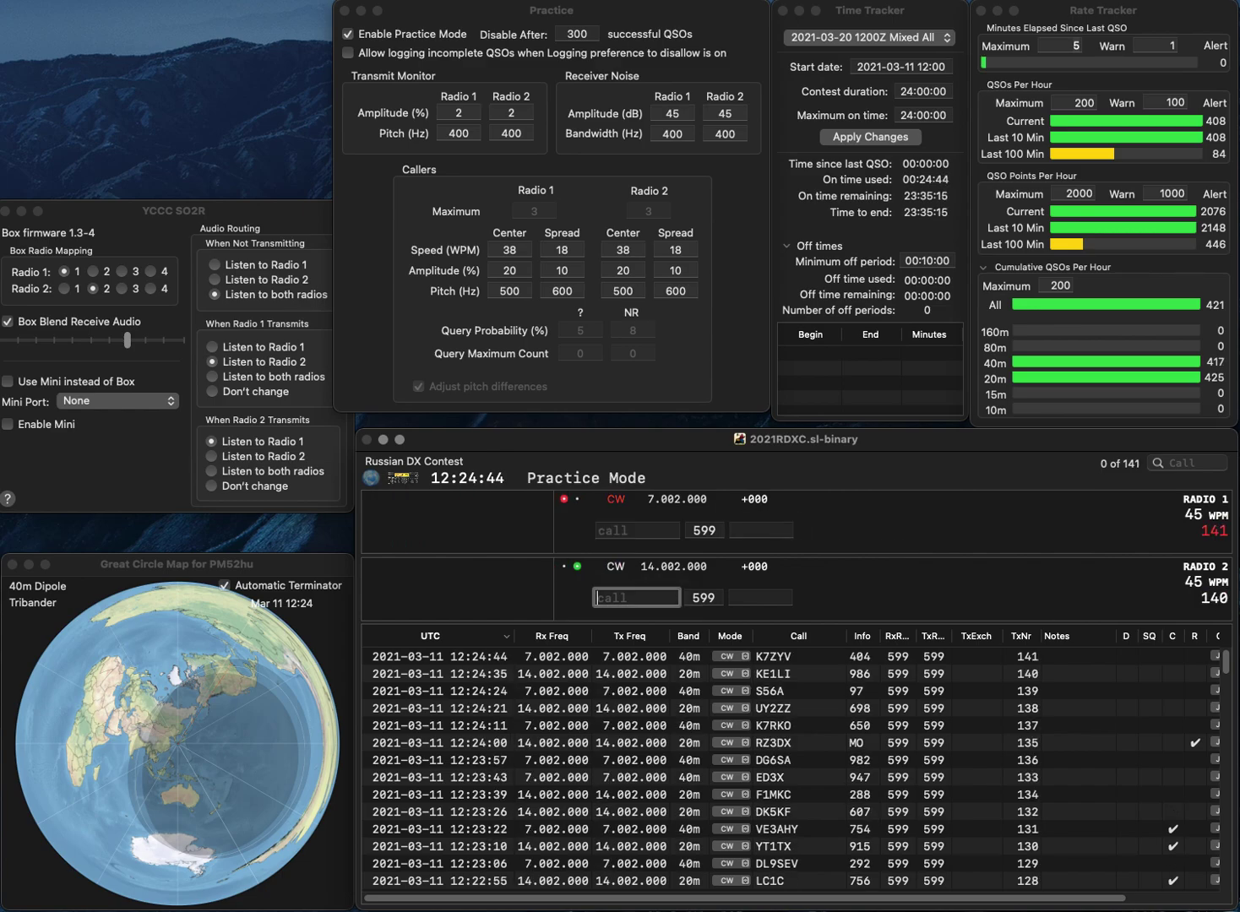
pyautogui.write('K4WCF')
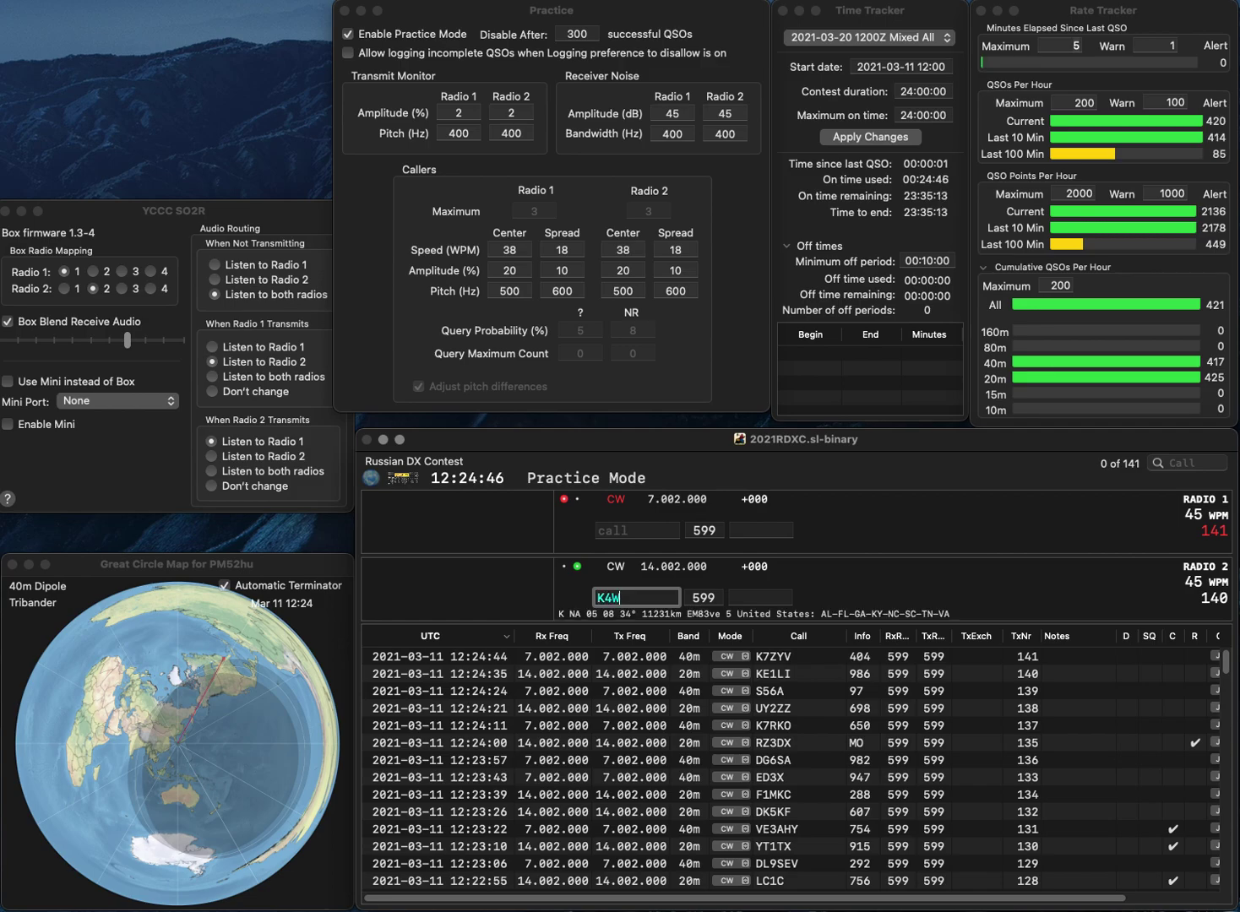
pyautogui.press('Return')
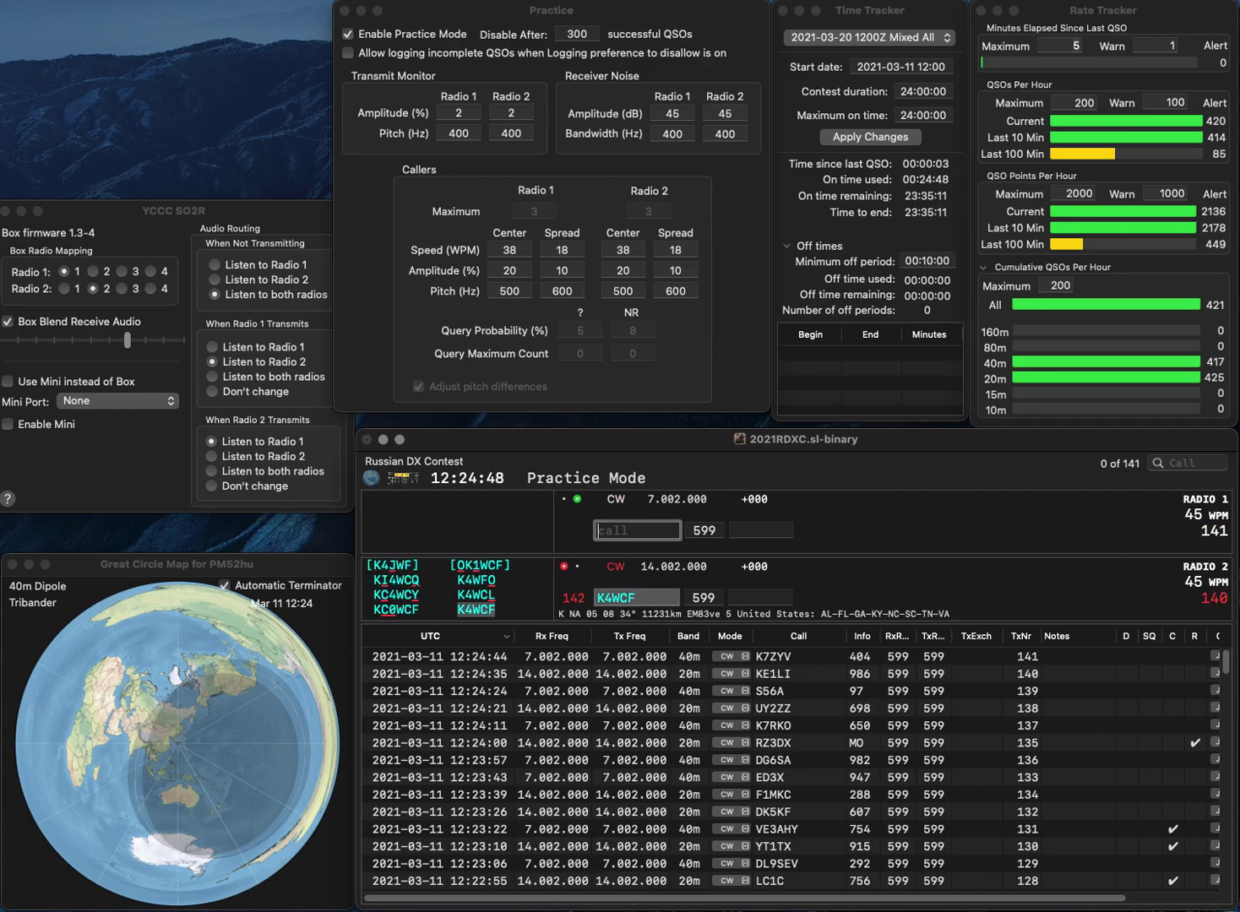
pyautogui.write('RN3B')
pyautogui.press('Return')
pyautogui.press('Return')
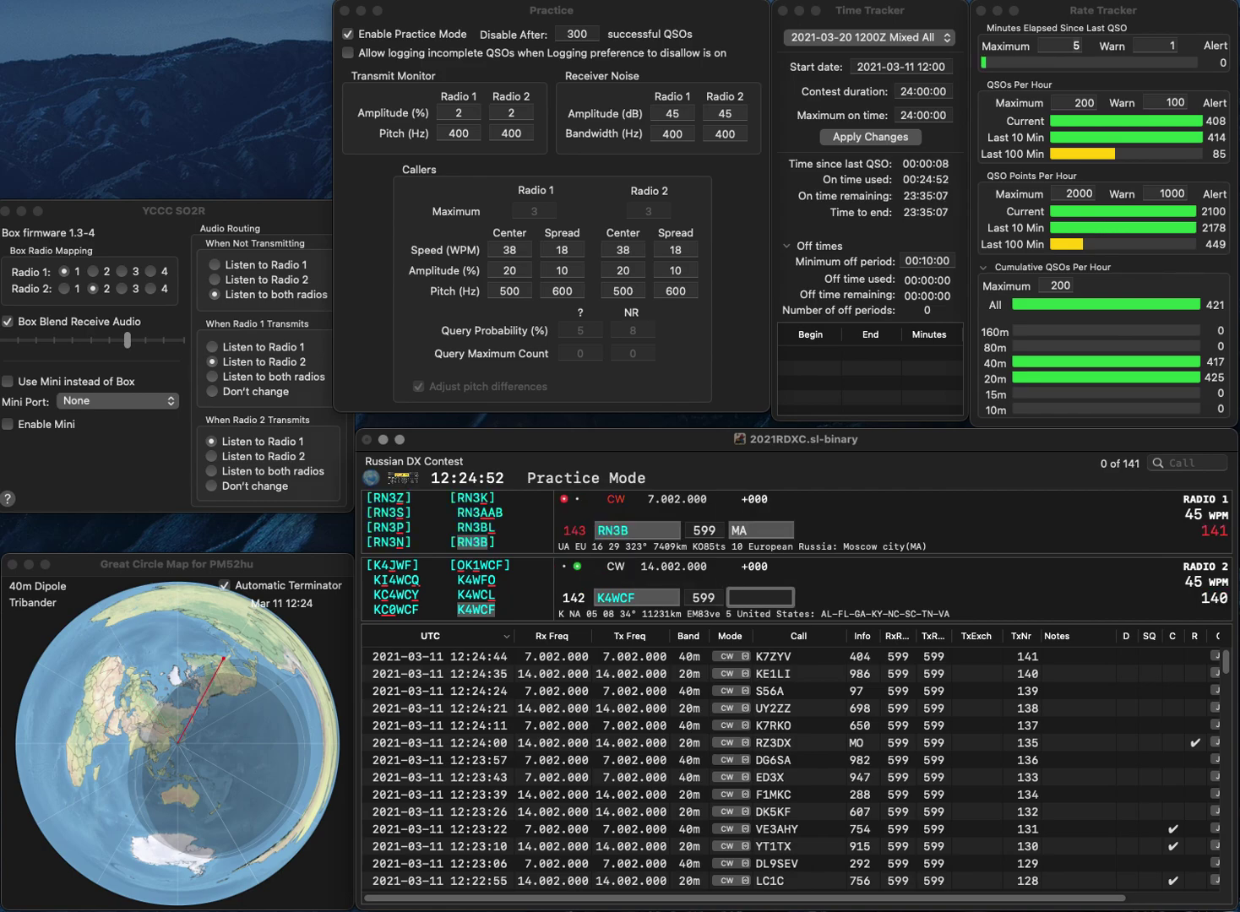
# Log K4WCF with exchange 322 on Radio 2 and correct the Radio 1 callsign to RT3B.
pyautogui.write('322')
pyautogui.press('Return')
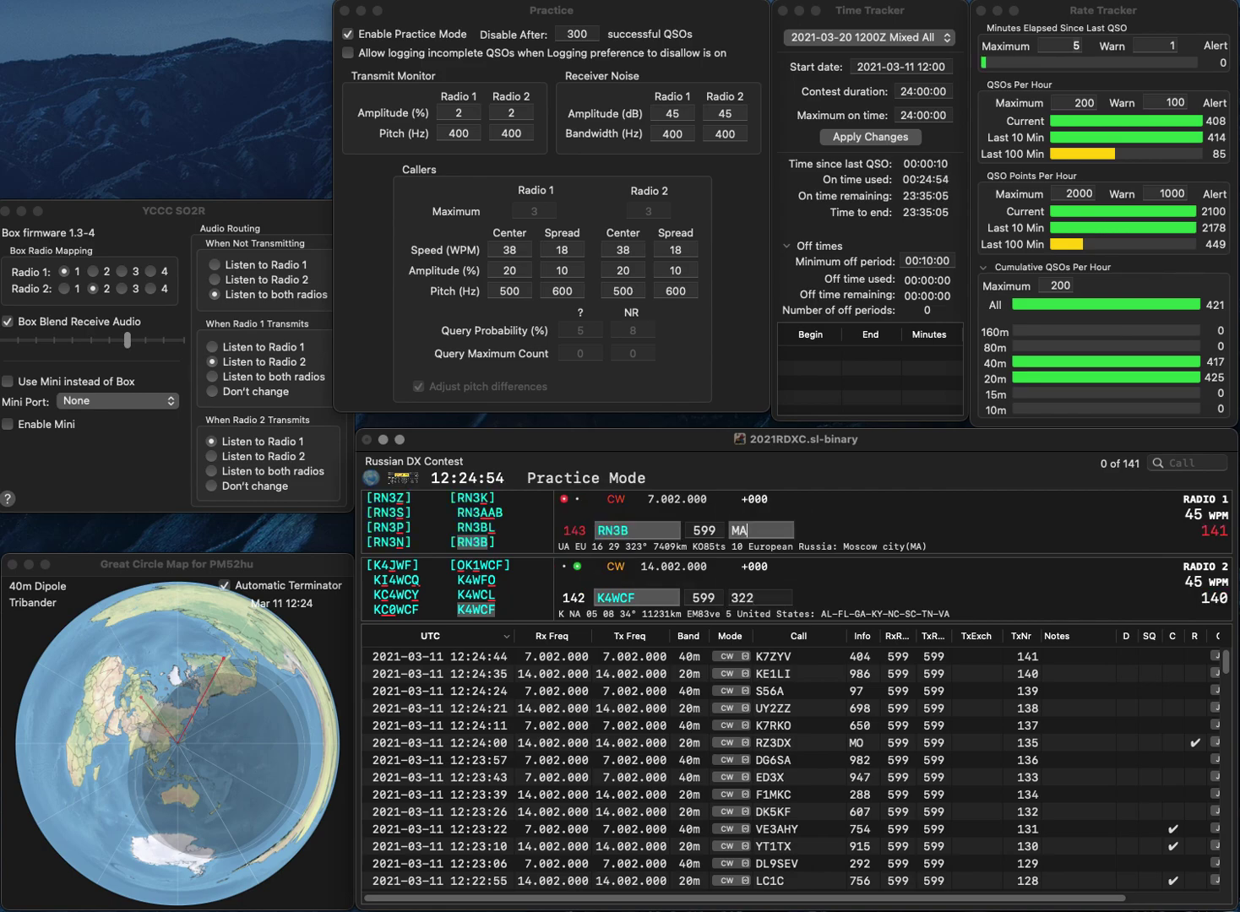
pyautogui.click(606, 530)
pyautogui.write('T')
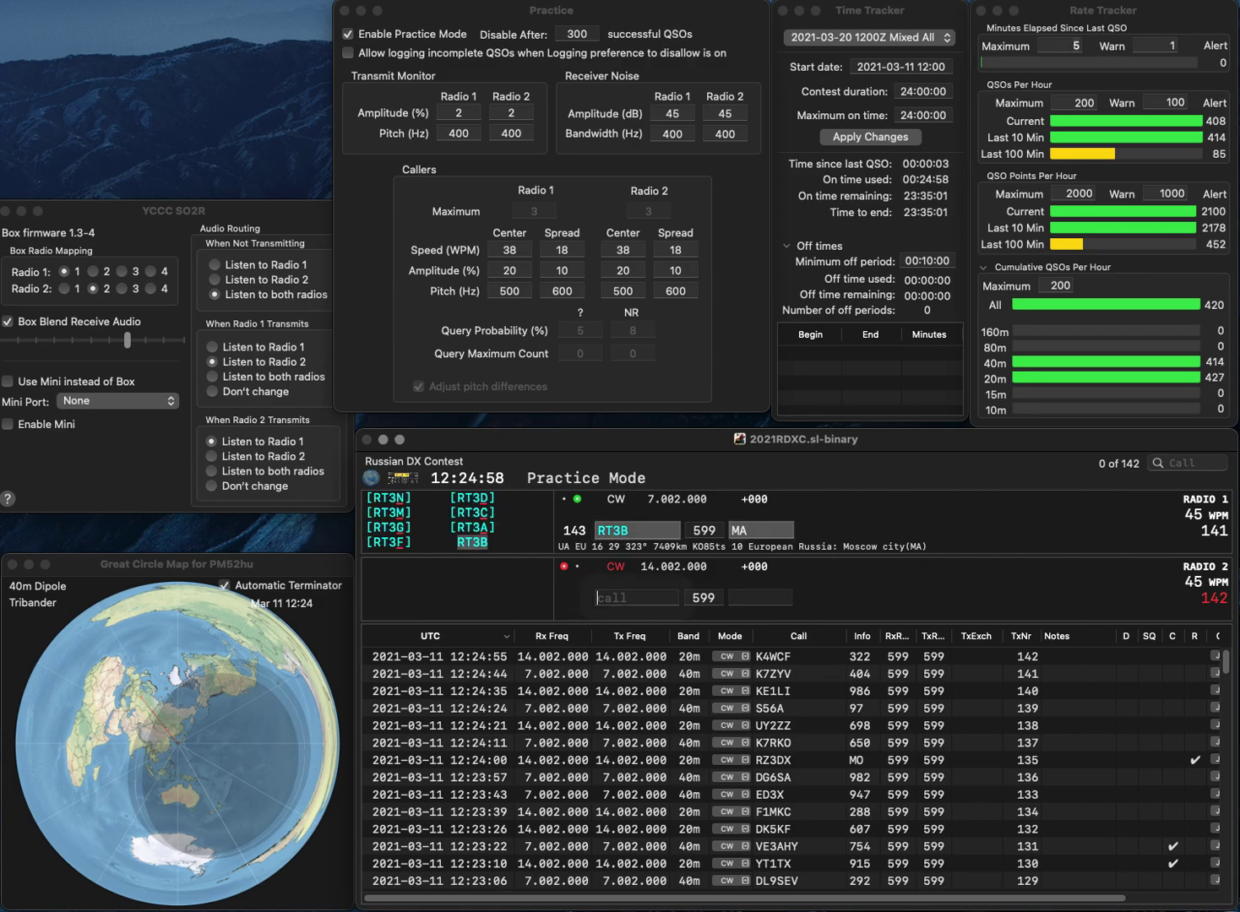
pyautogui.press('Return')
# Answer W7DG on Radio 2 and log RT3B with exchange MA on Radio 1.
pyautogui.write('7D')
pyautogui.click(597, 598)
pyautogui.write('W')
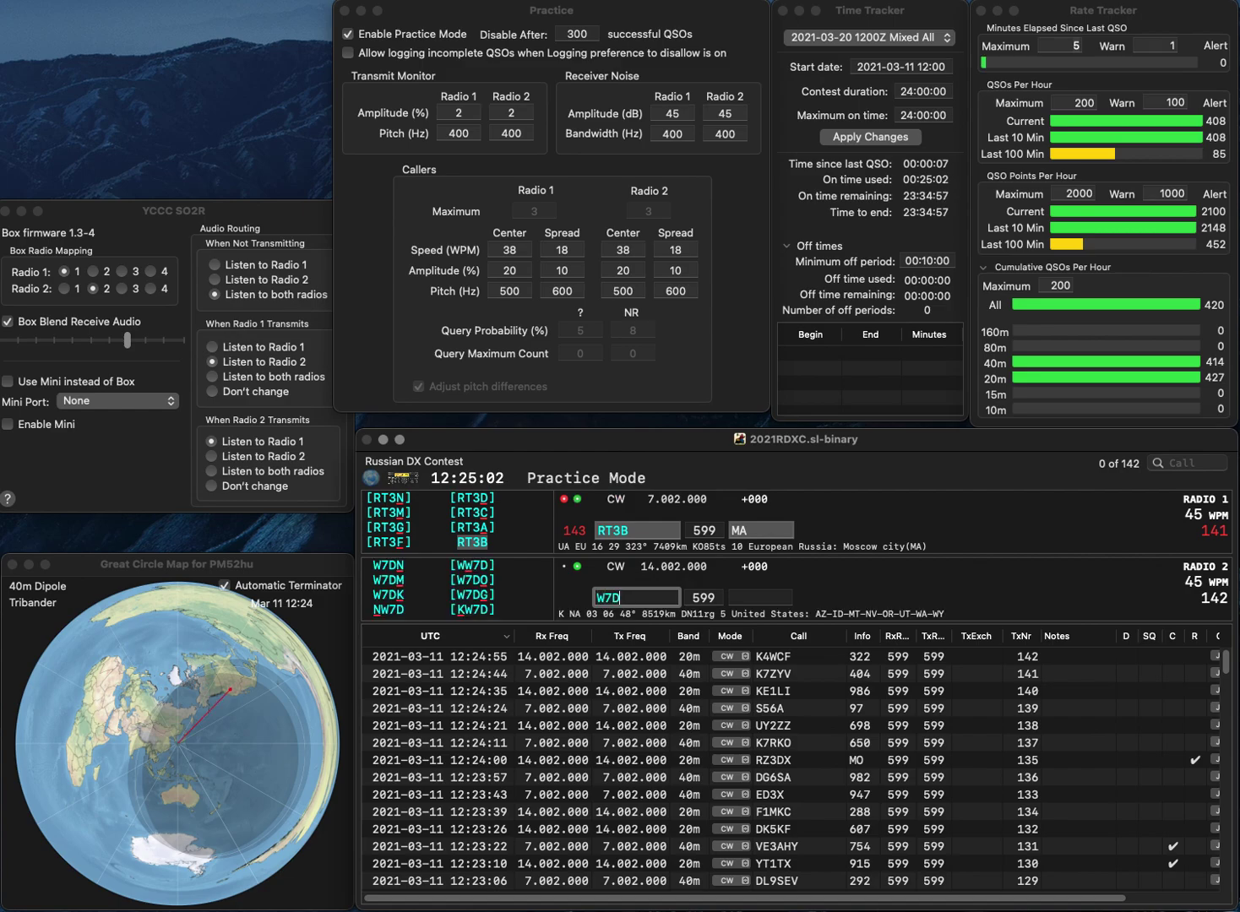
pyautogui.click(620, 598)
pyautogui.write('G')
pyautogui.press('Return')
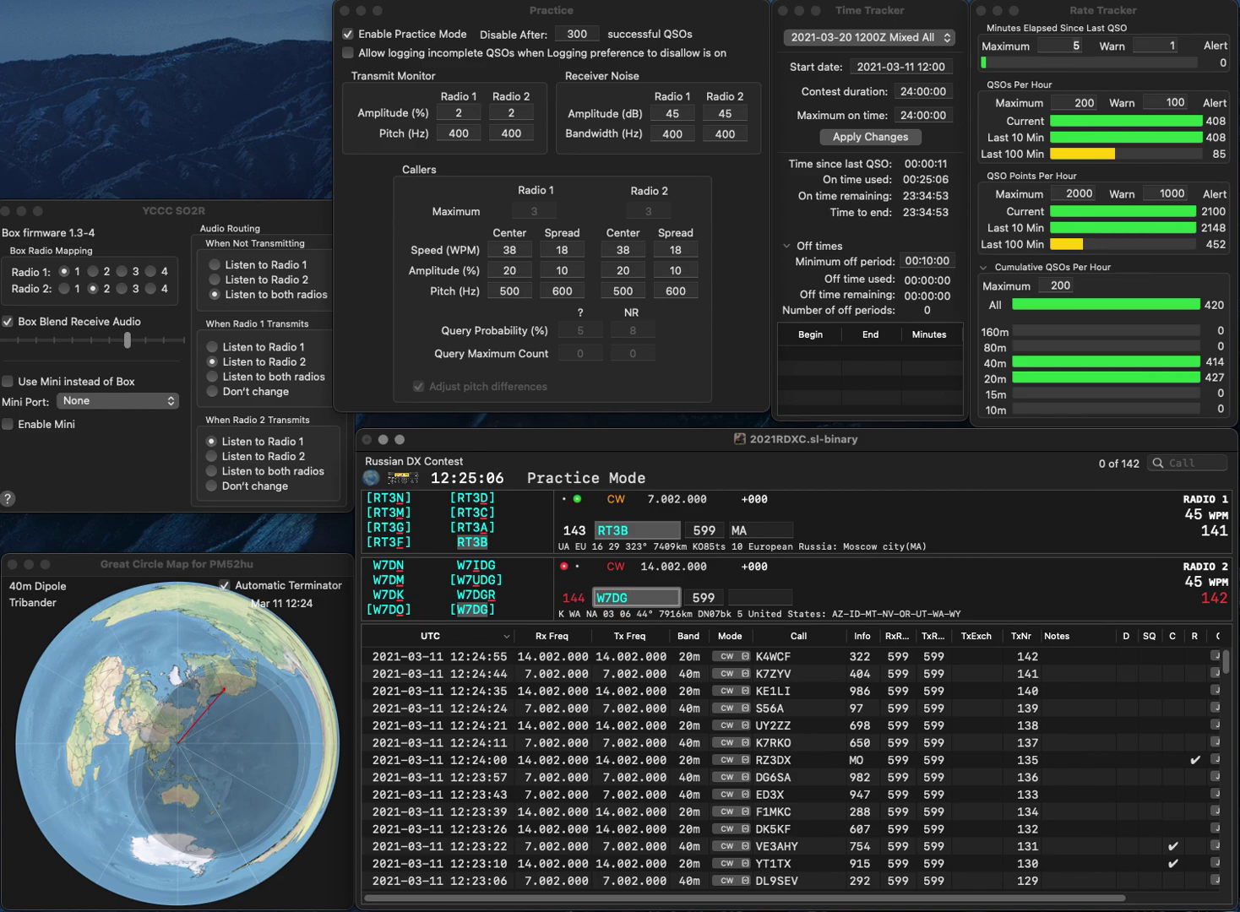
pyautogui.press('BackSpace')
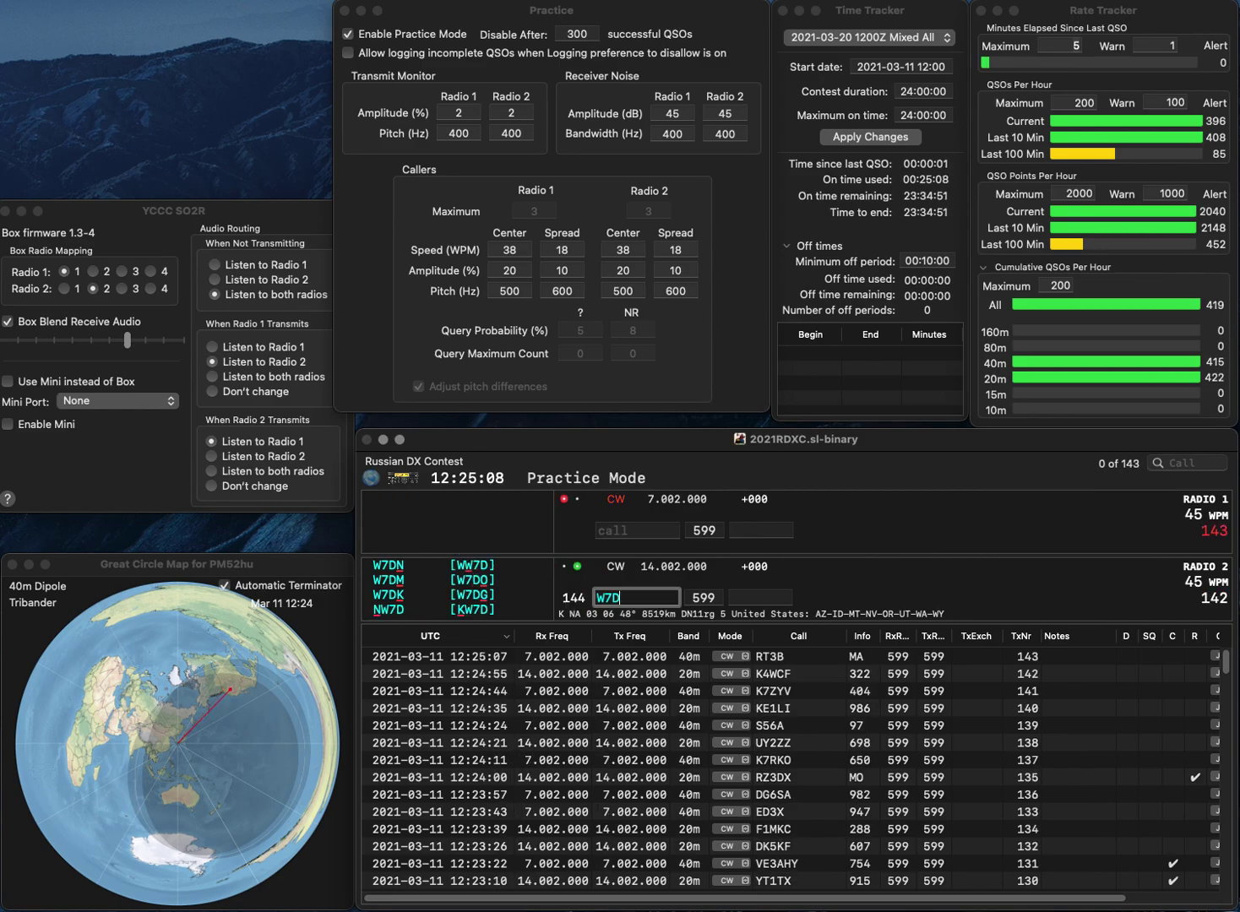
pyautogui.write('G')
pyautogui.press('Left')
pyautogui.press('BackSpace')
pyautogui.write('B')
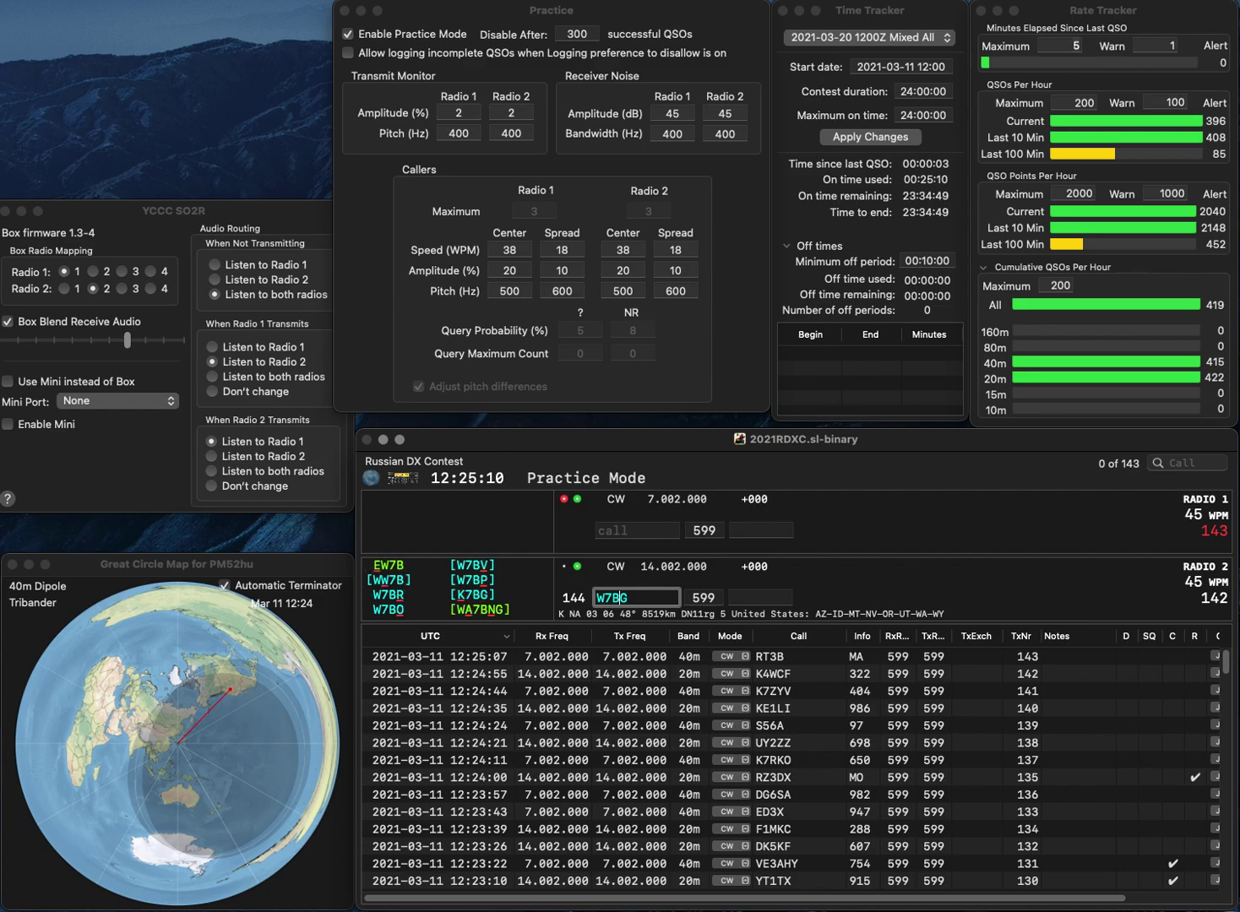
pyautogui.press('BackSpace')
pyautogui.write('D')
pyautogui.press('Return')
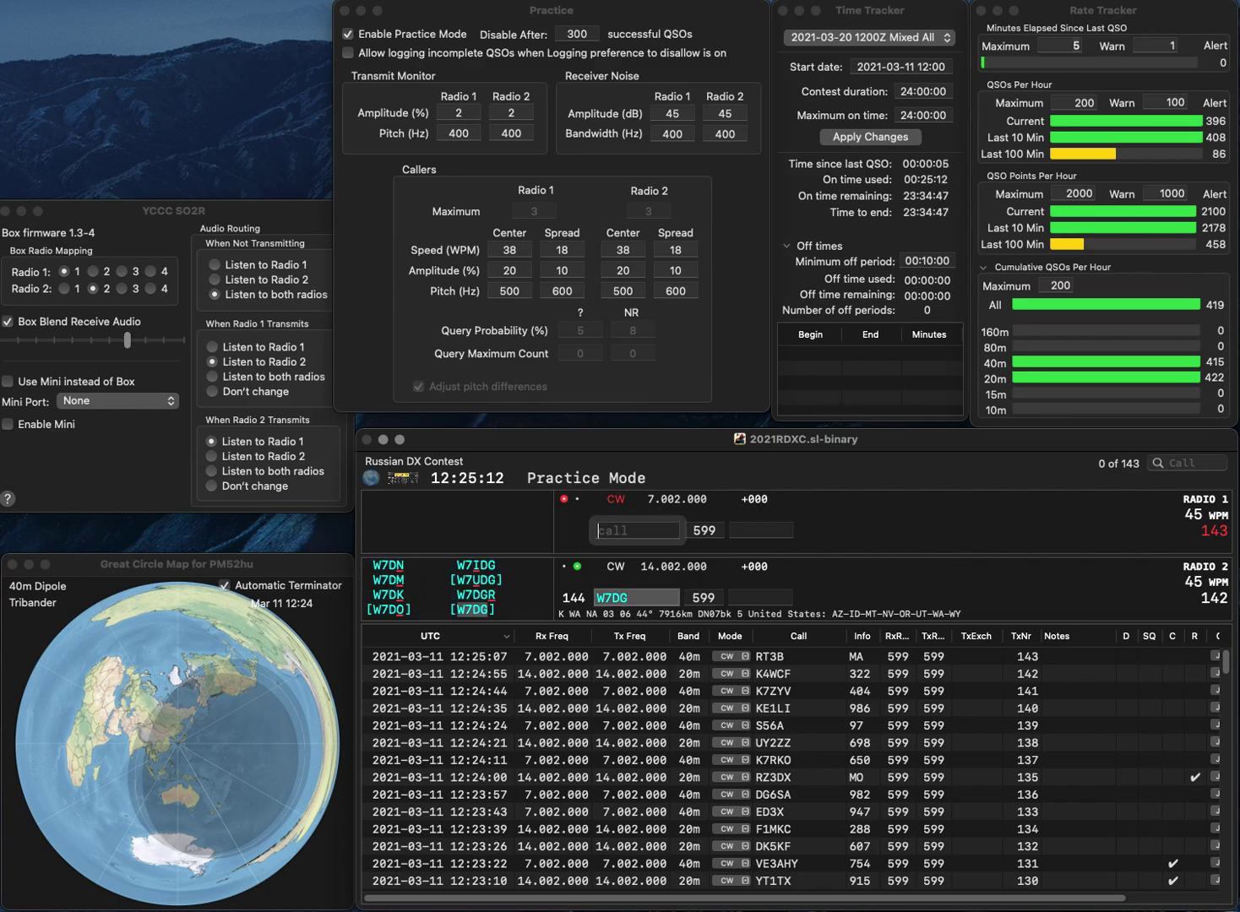
# Answer DL0ESA on Radio 1.
pyautogui.write('DL')
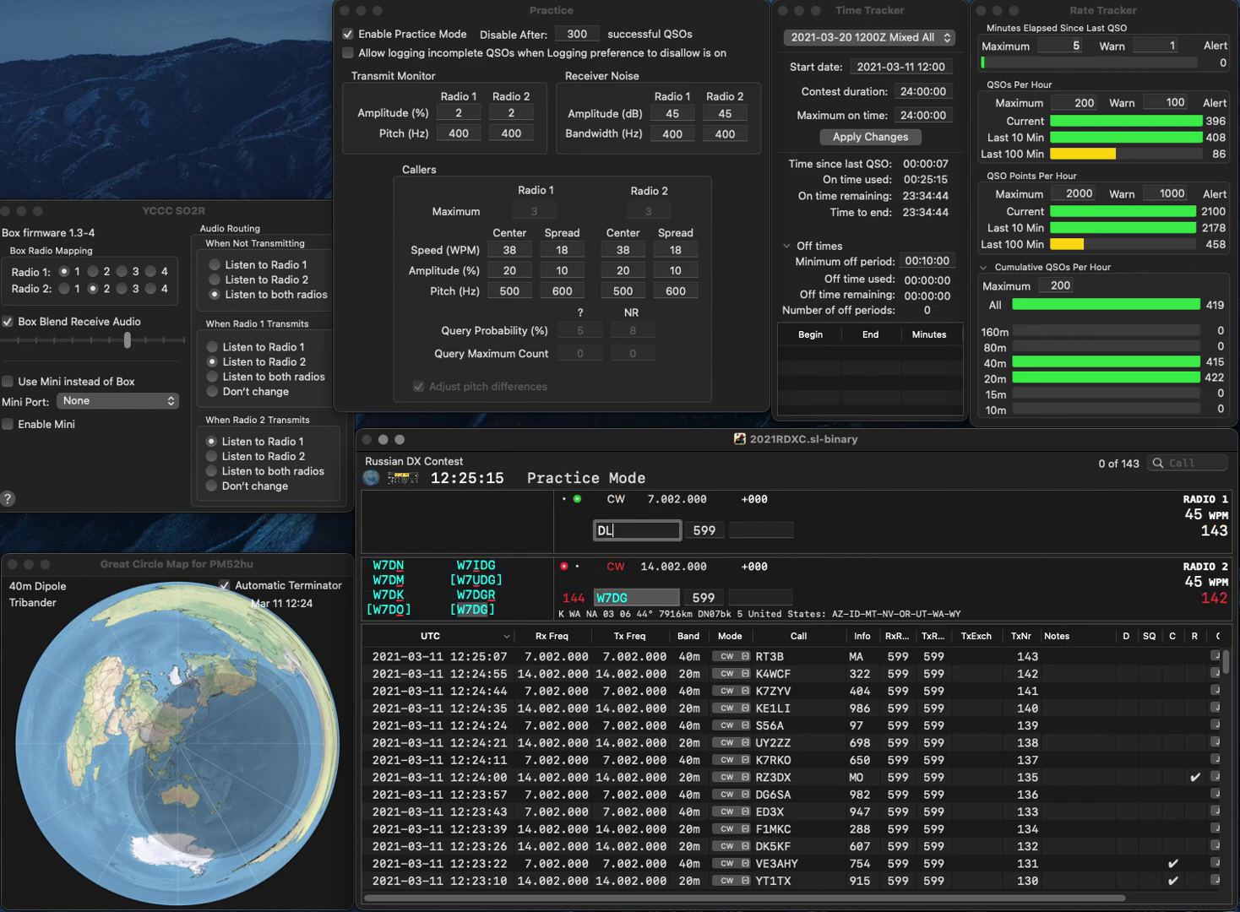
pyautogui.write('0ESA')
pyautogui.press('Return')
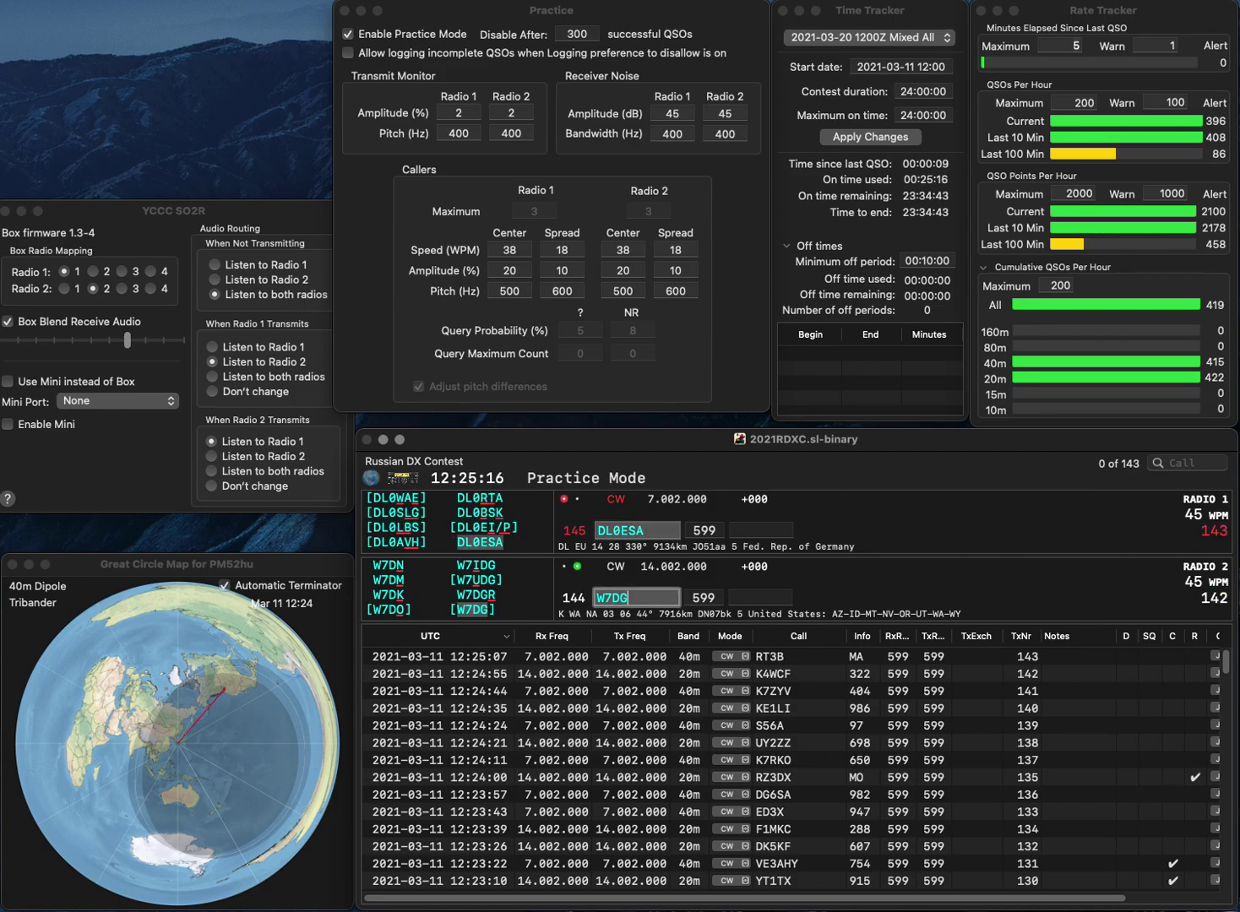
# Log W7DG with exchange 648 on Radio 2 and DL0ESA with exchange 106 on Radio 1.
pyautogui.press('Tab')
pyautogui.write('6')
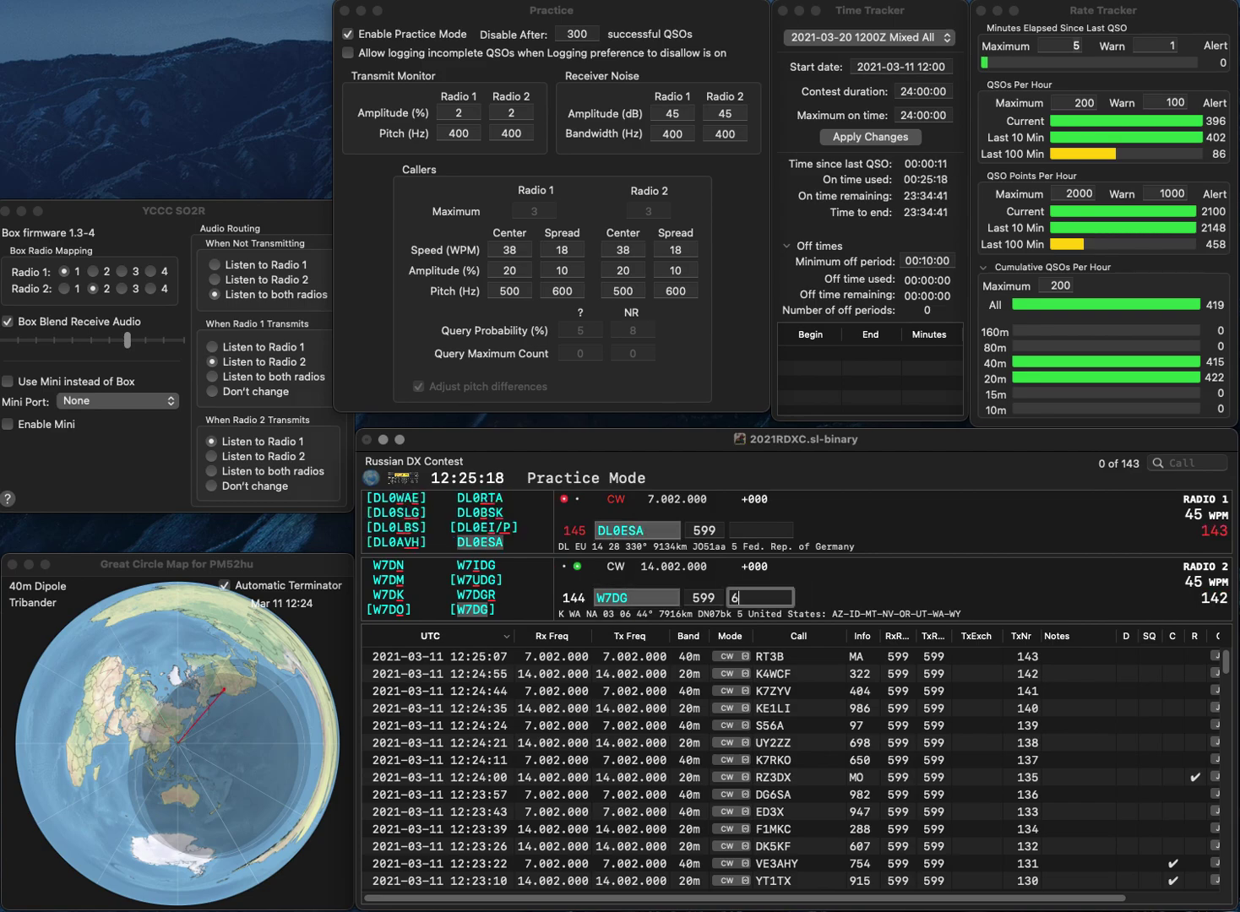
pyautogui.write('48')
pyautogui.press('Return')
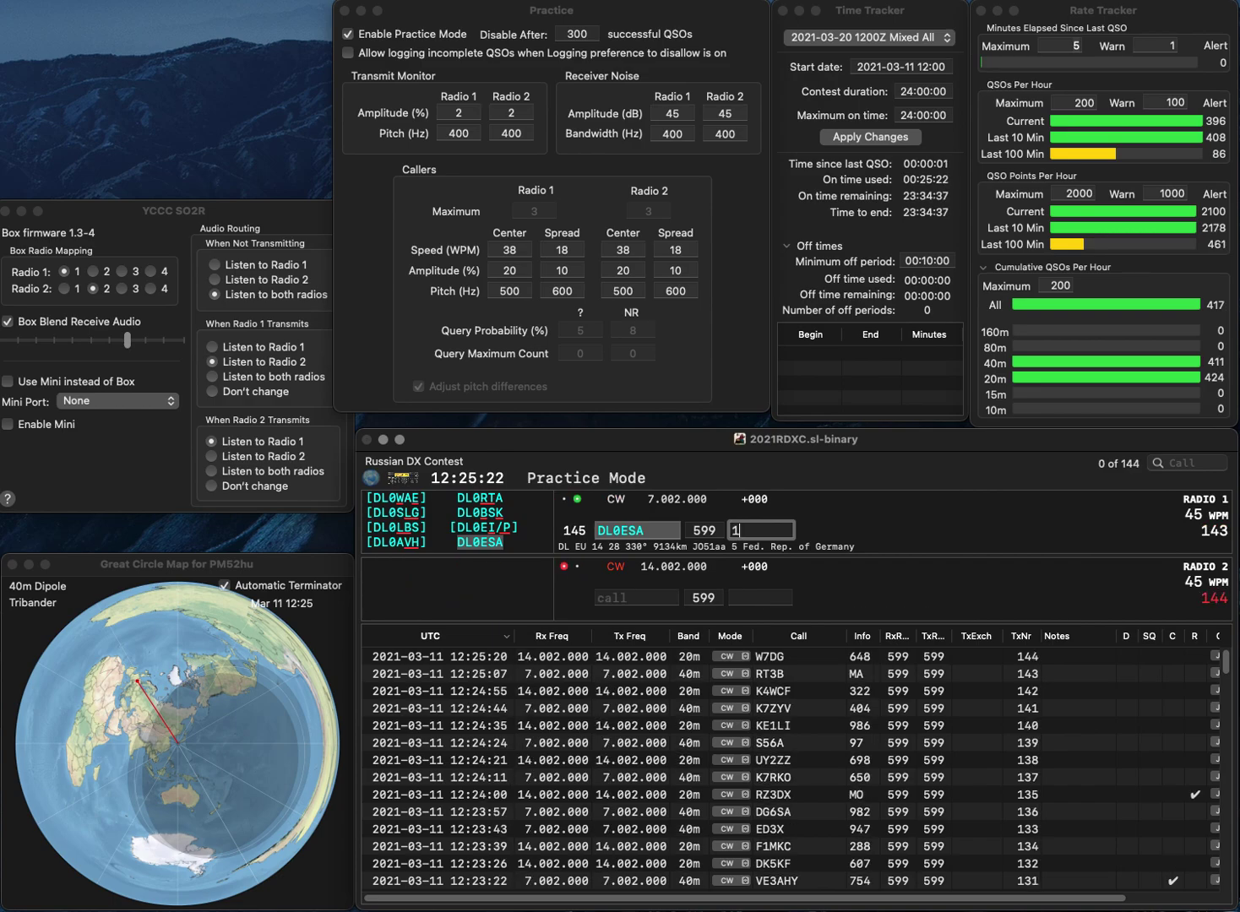
pyautogui.write('106')
pyautogui.press('Return')
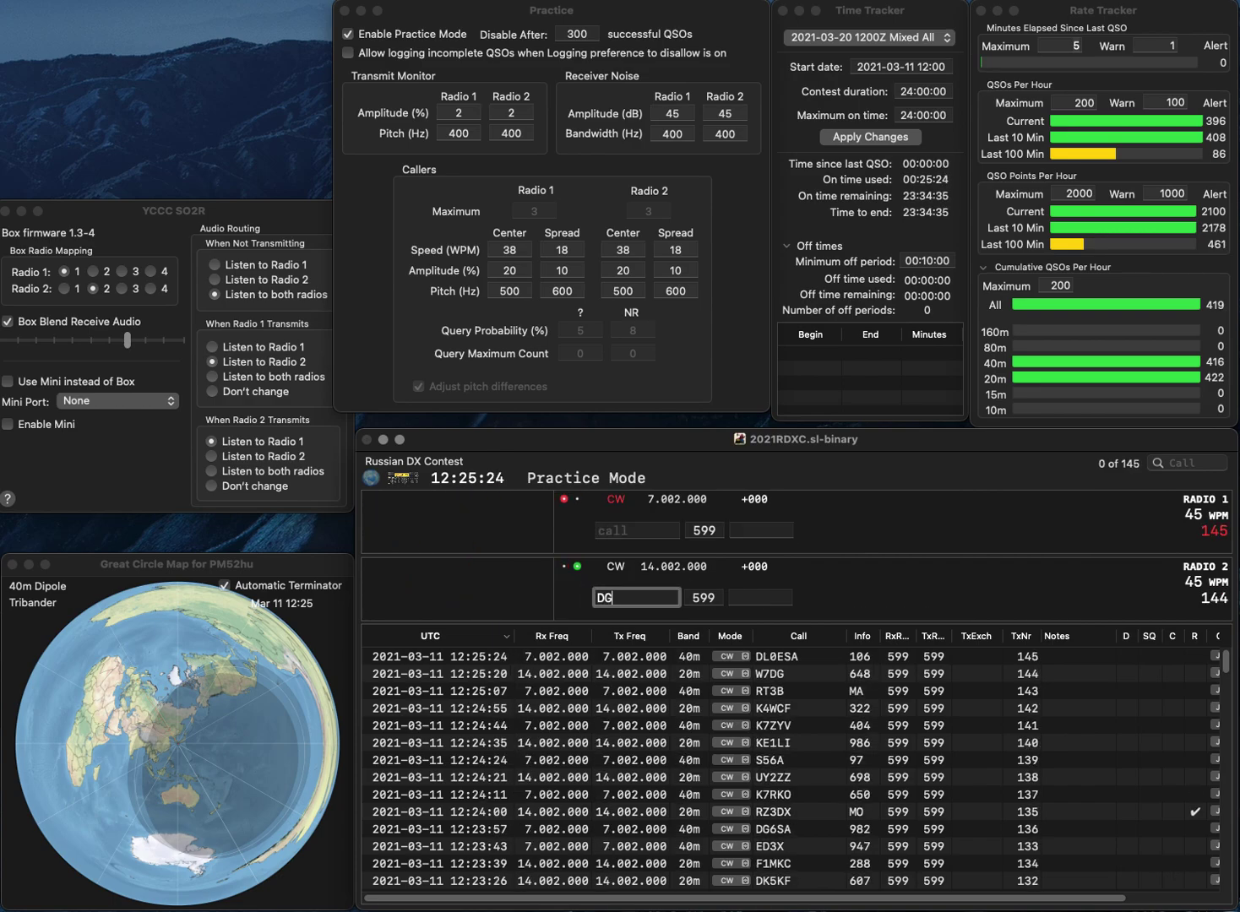
pyautogui.write('DG6UAX')
pyautogui.press('Return')
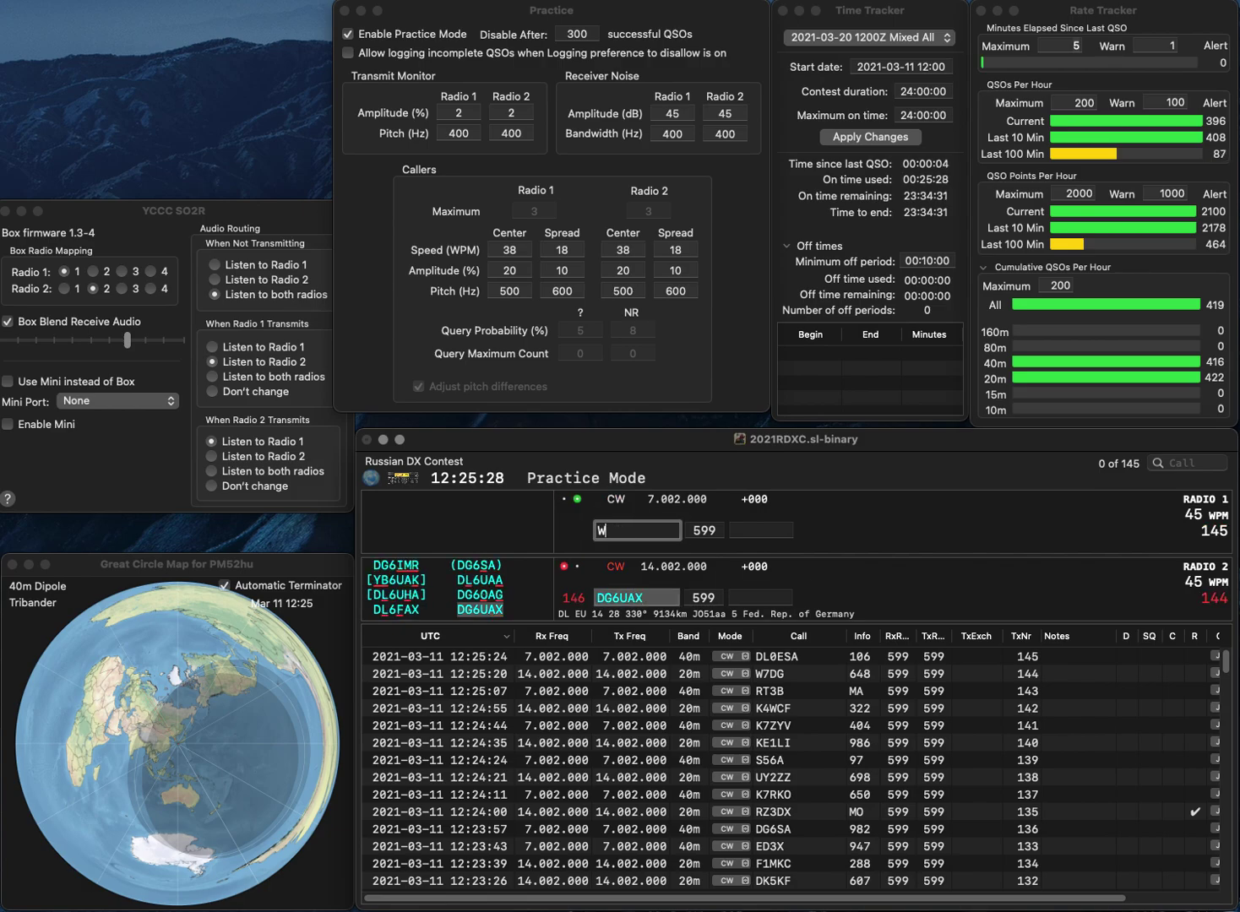
pyautogui.write('6ELS')
pyautogui.press('Return')
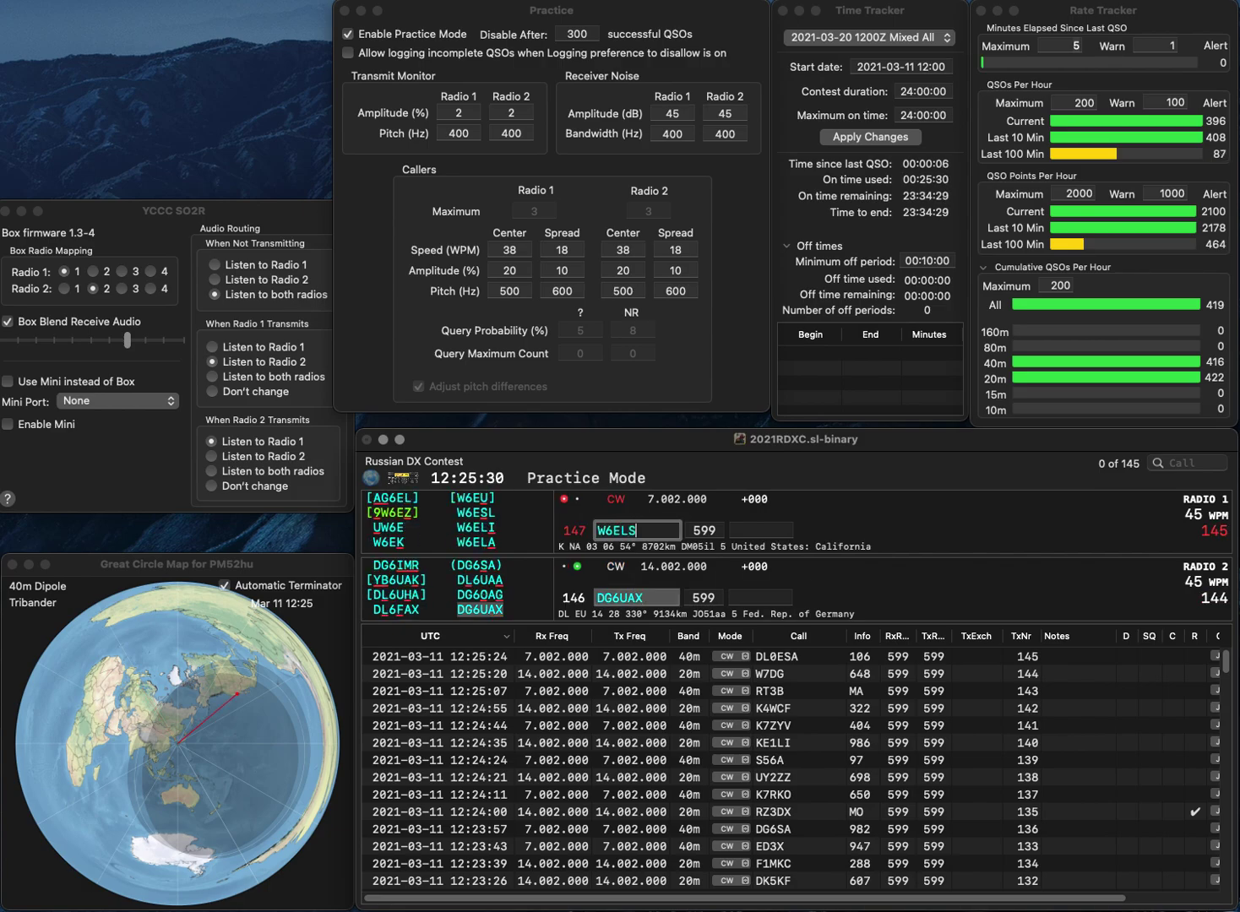
pyautogui.press('BackSpace')
pyautogui.write('I')
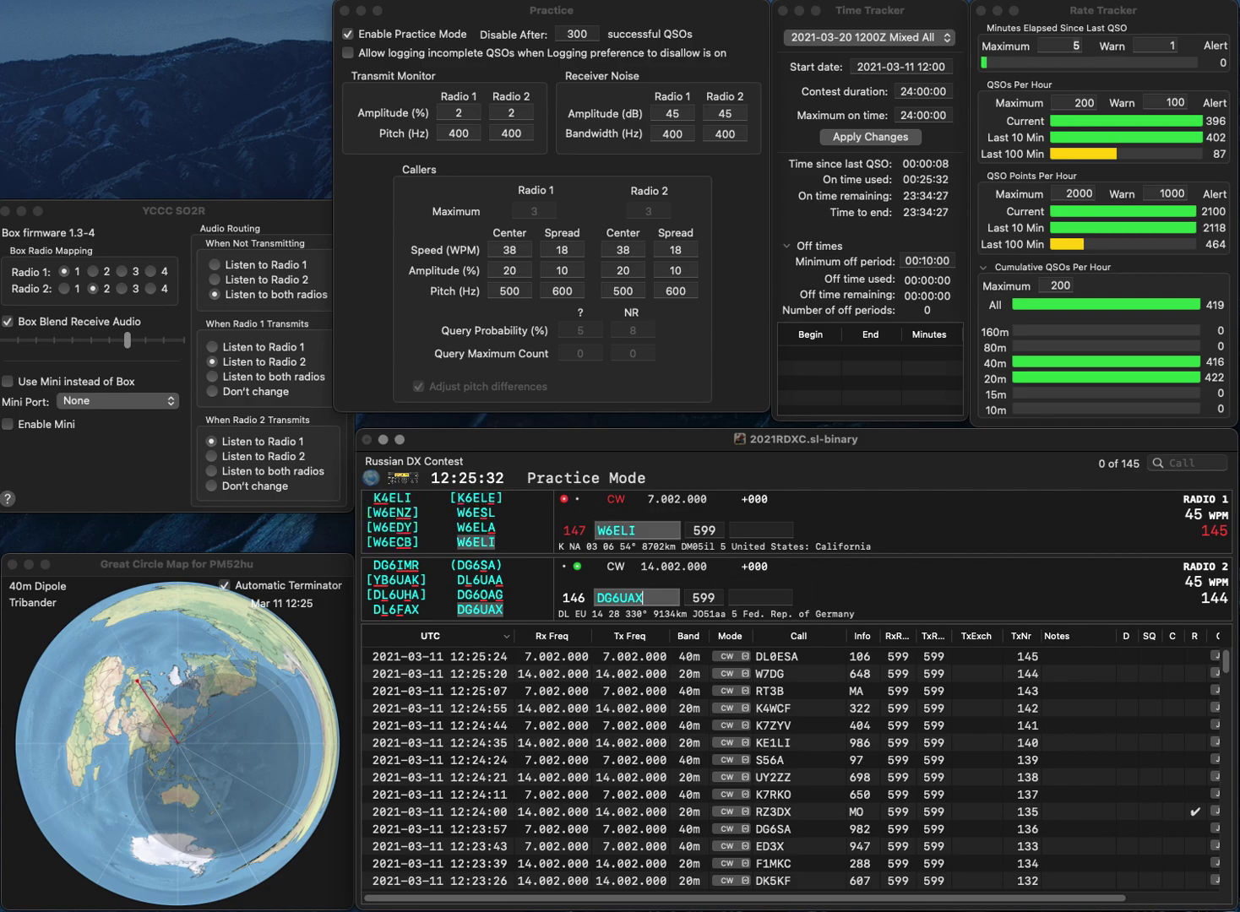
pyautogui.write('8')
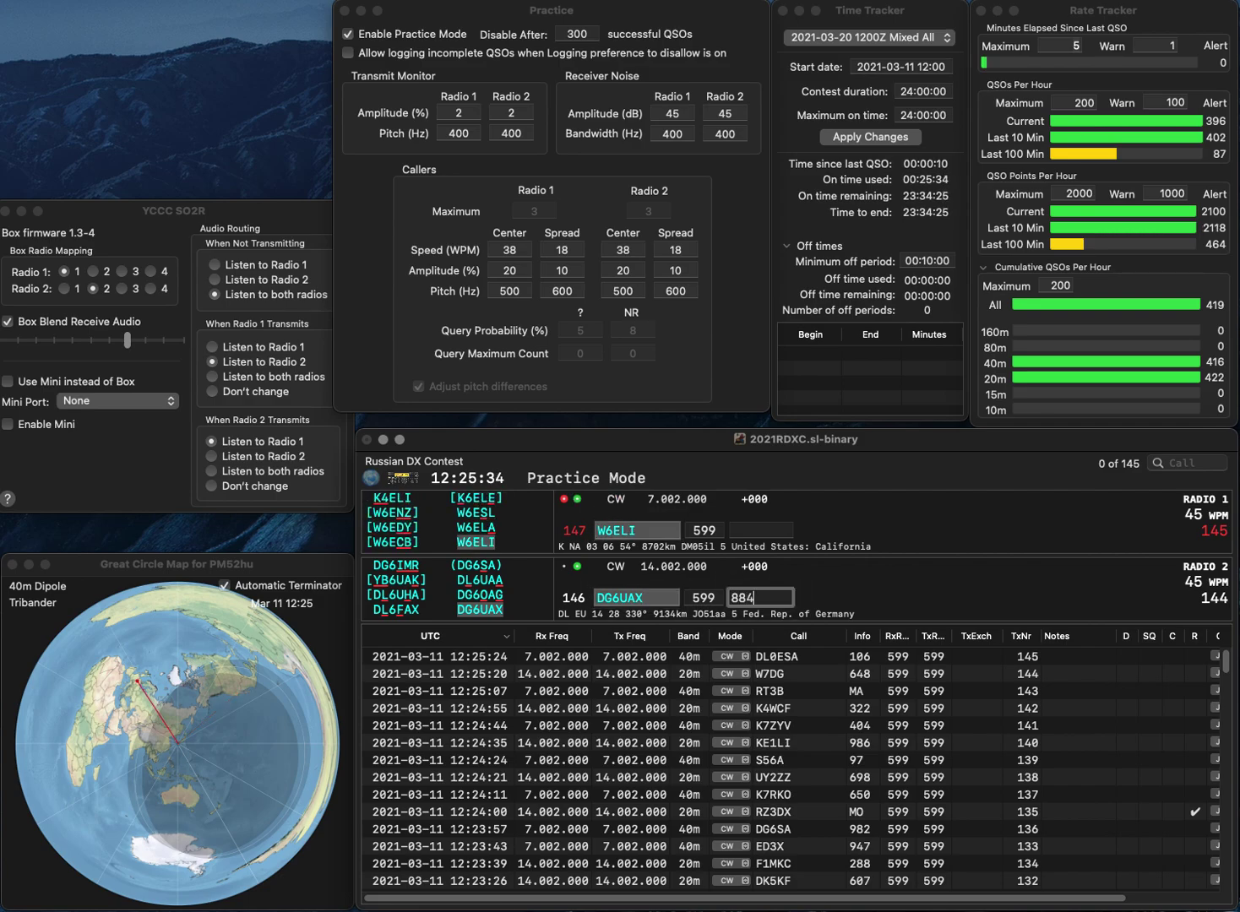
pyautogui.write('84')
# Log DG6UAX with exchange 884 on Radio 2.
pyautogui.press('Return')
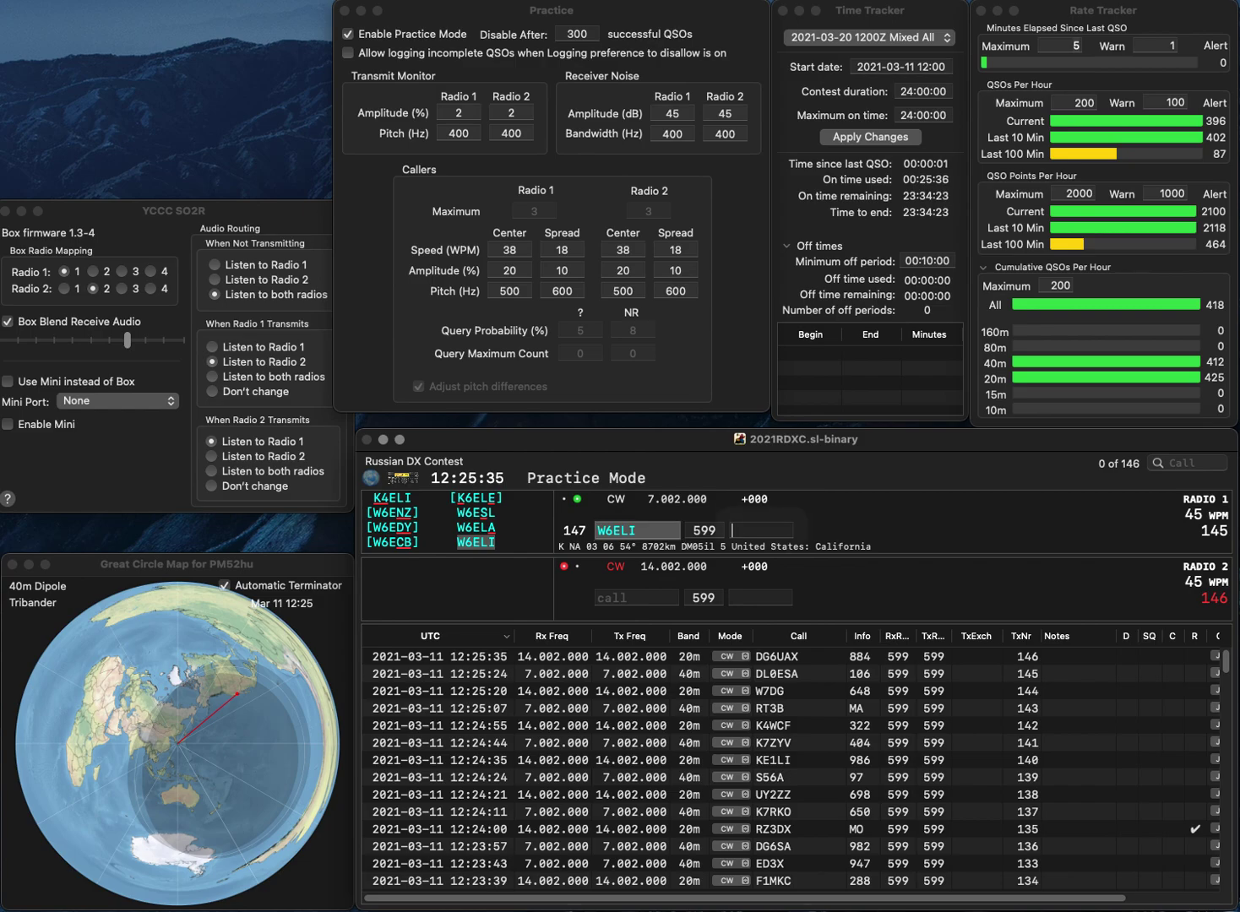
pyautogui.press('Return')
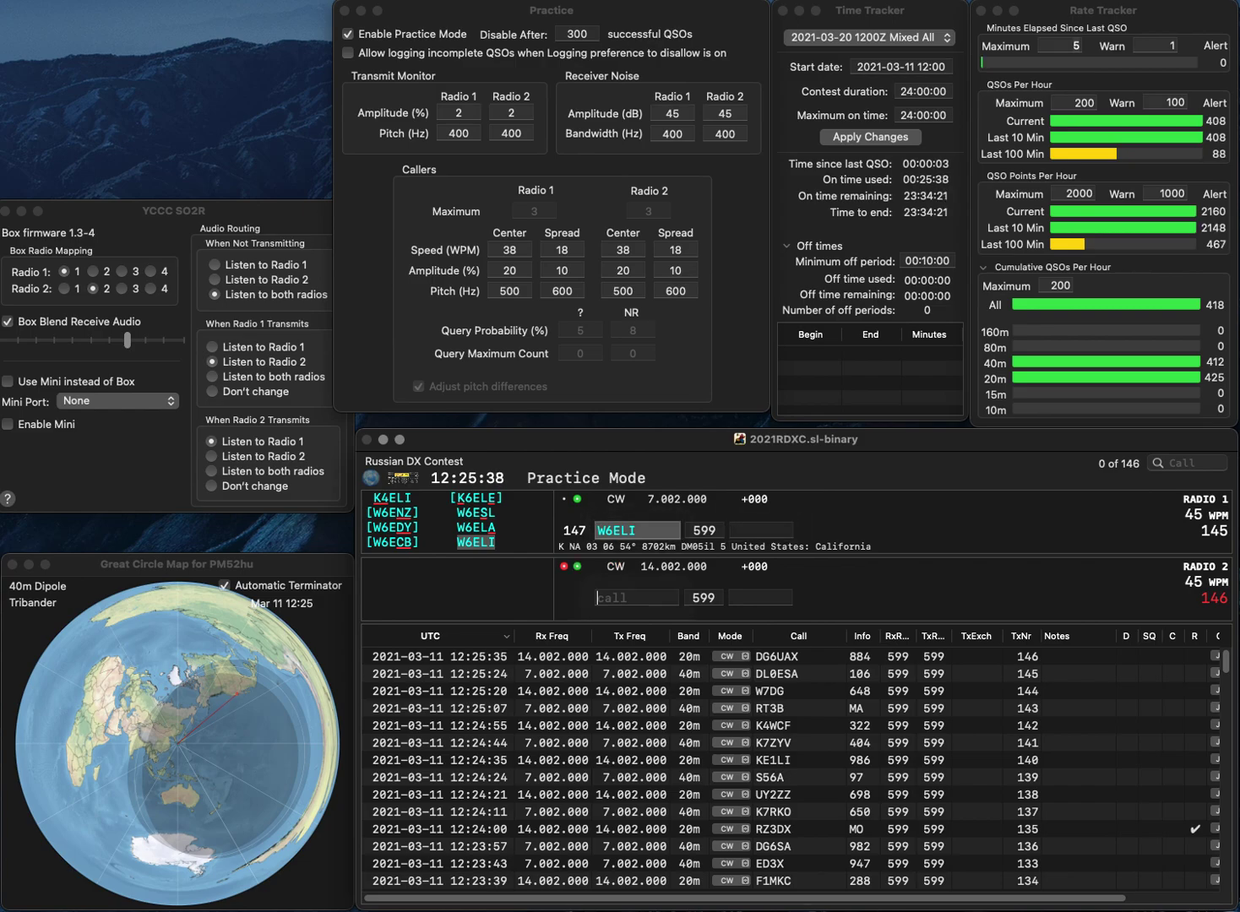
pyautogui.write('KM')
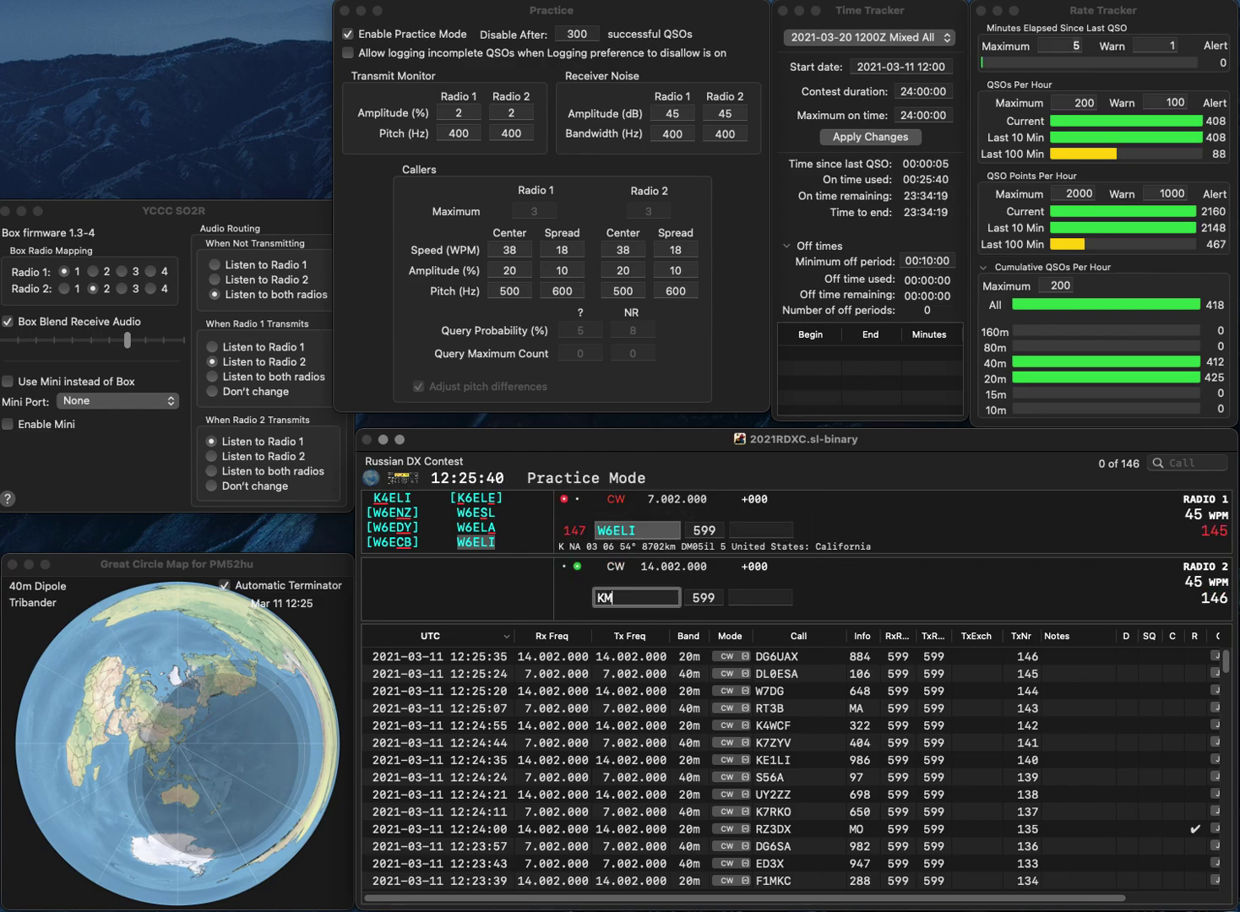
pyautogui.write('0')
pyautogui.press('BackSpace')
pyautogui.press('Return')
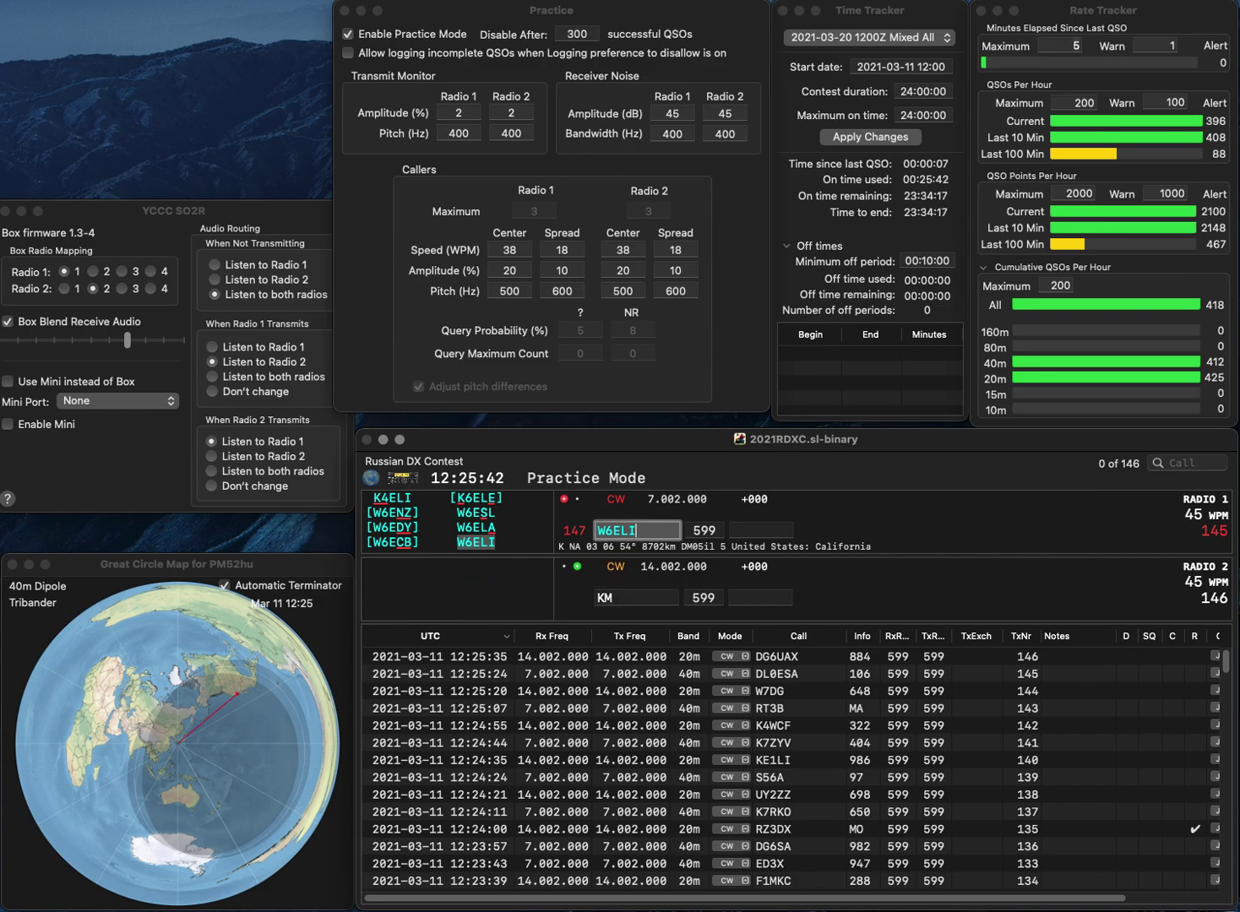
pyautogui.press('space')
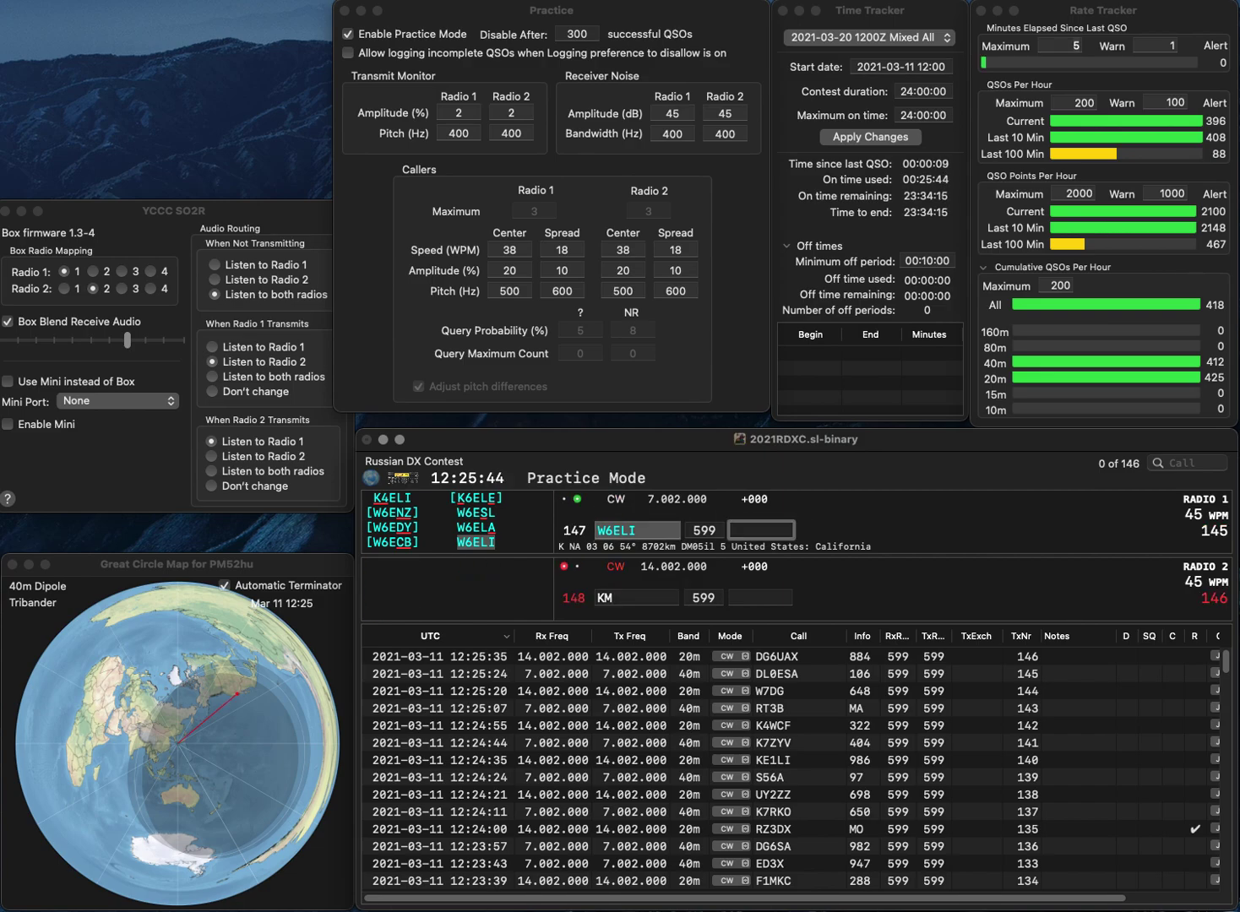
pyautogui.write('442')
pyautogui.press('Return')
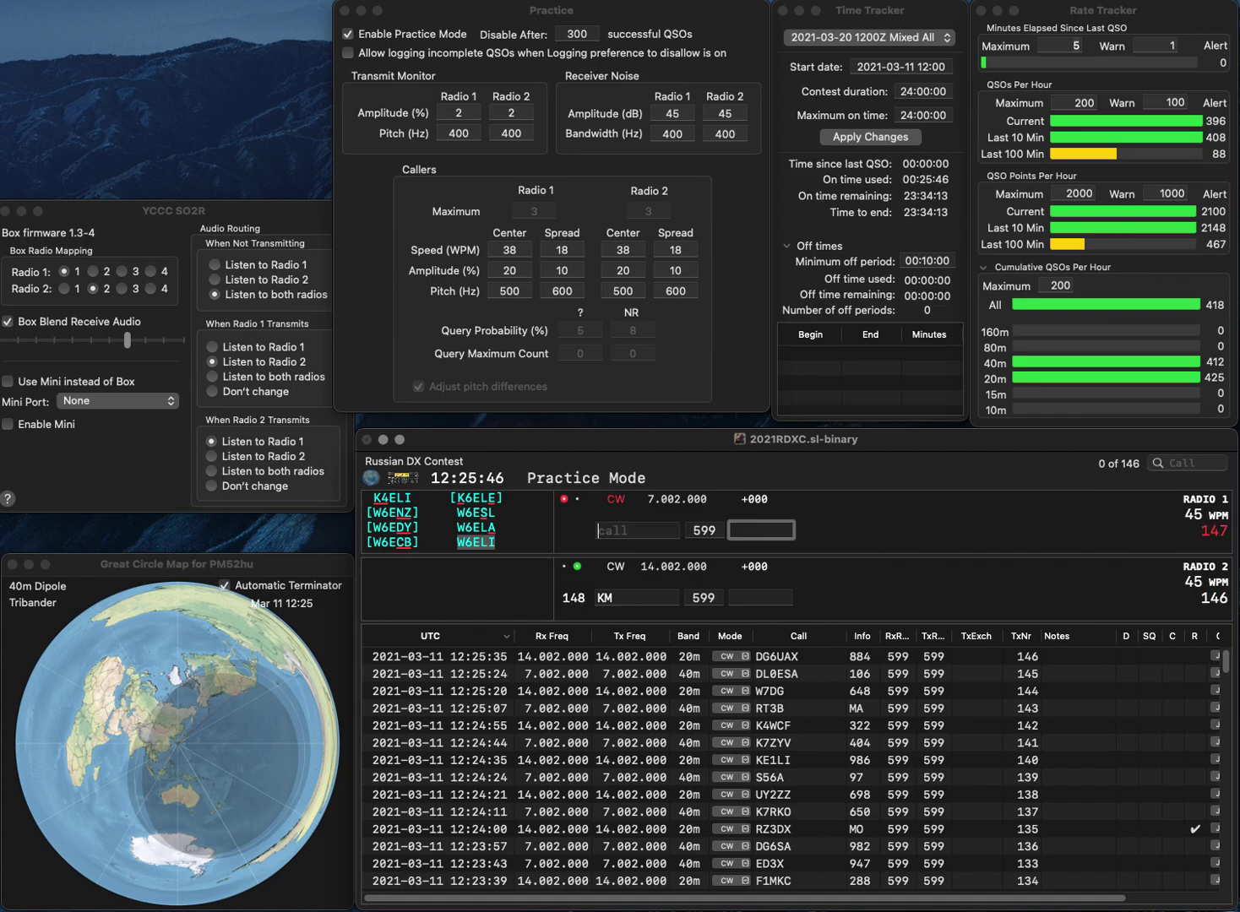
pyautogui.write('AEF')
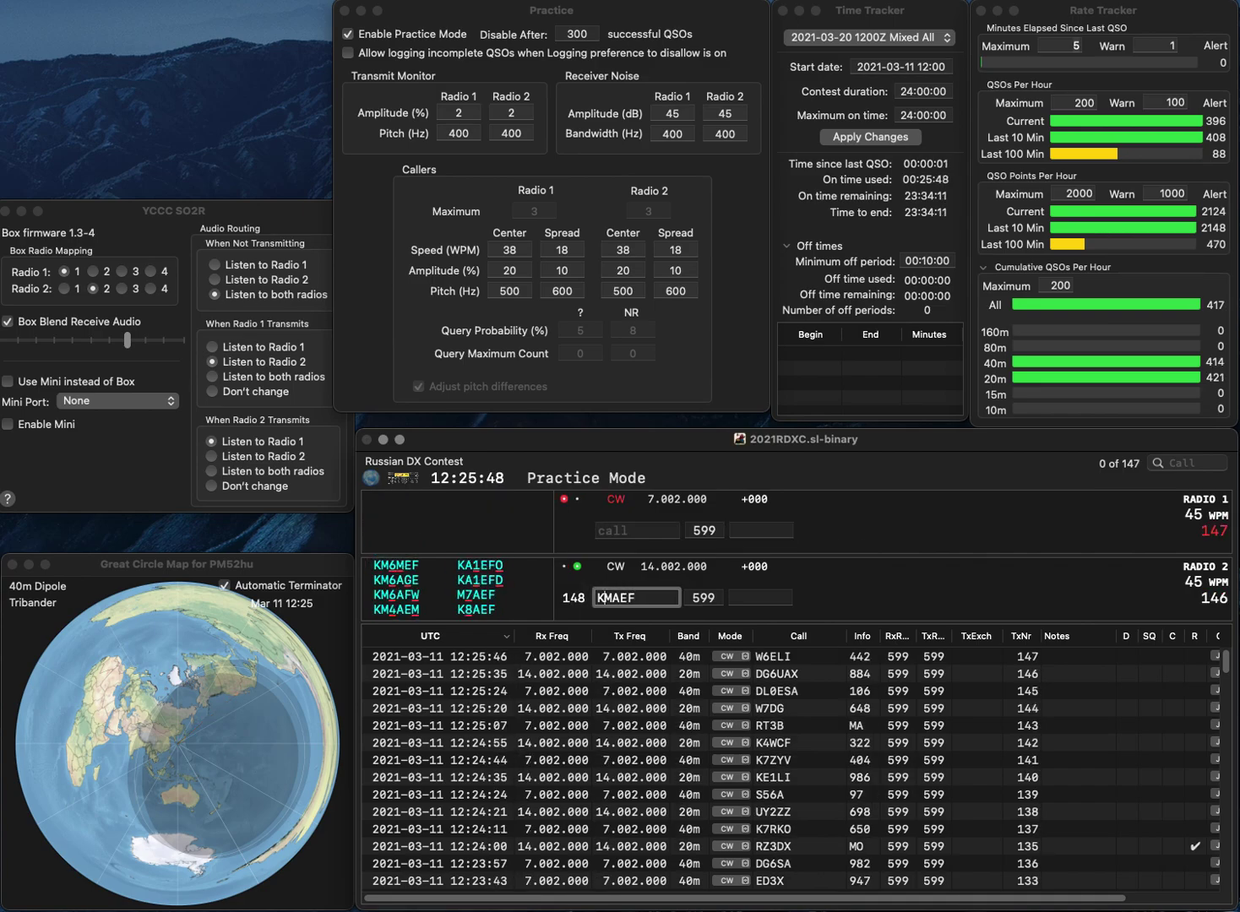
pyautogui.press('BackSpace')
pyautogui.press('Right')
pyautogui.write('7')
pyautogui.press('Return')
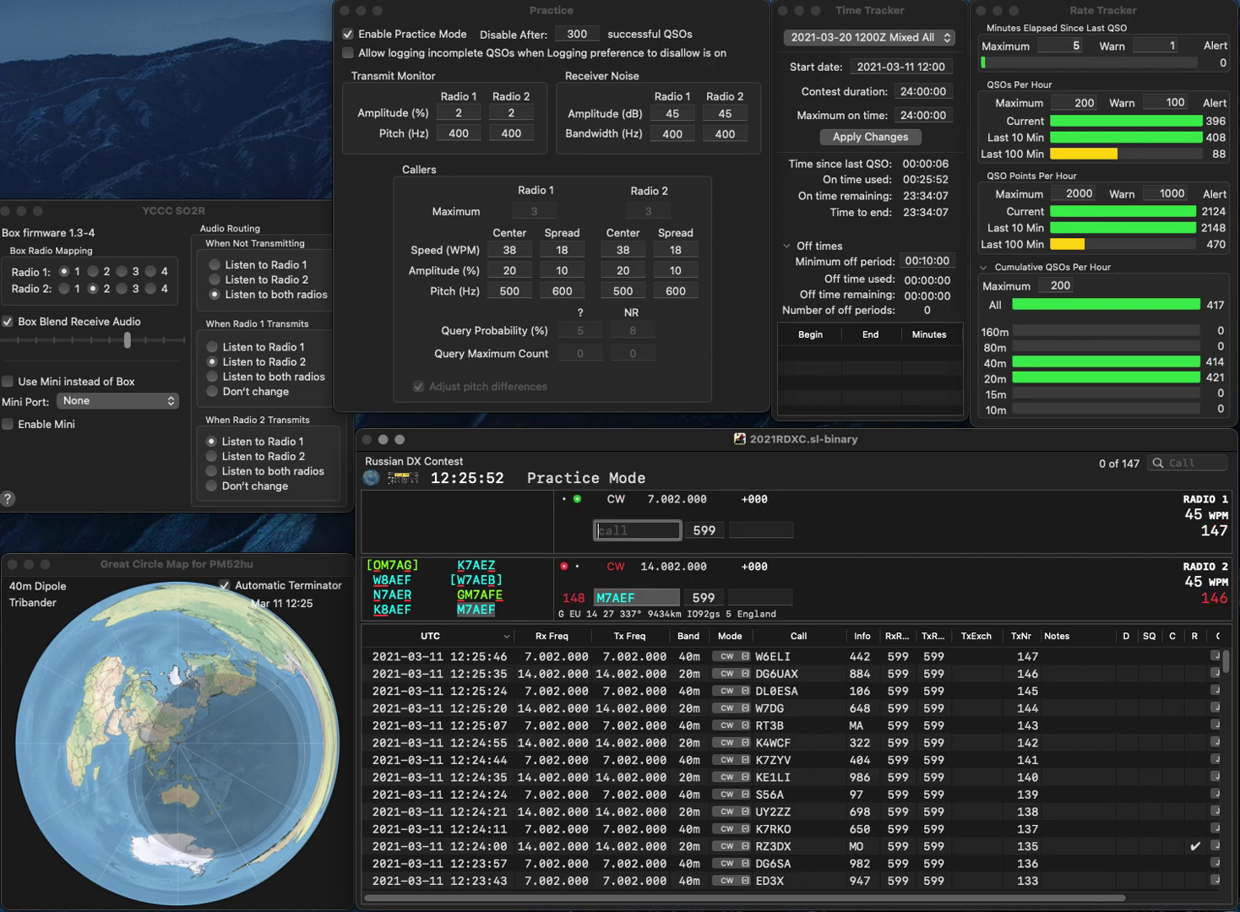
# Answer OK1KPU on Radio 1.
pyautogui.write('OK1KPV')
pyautogui.press('BackSpace')
pyautogui.write('U')
pyautogui.press('Return')
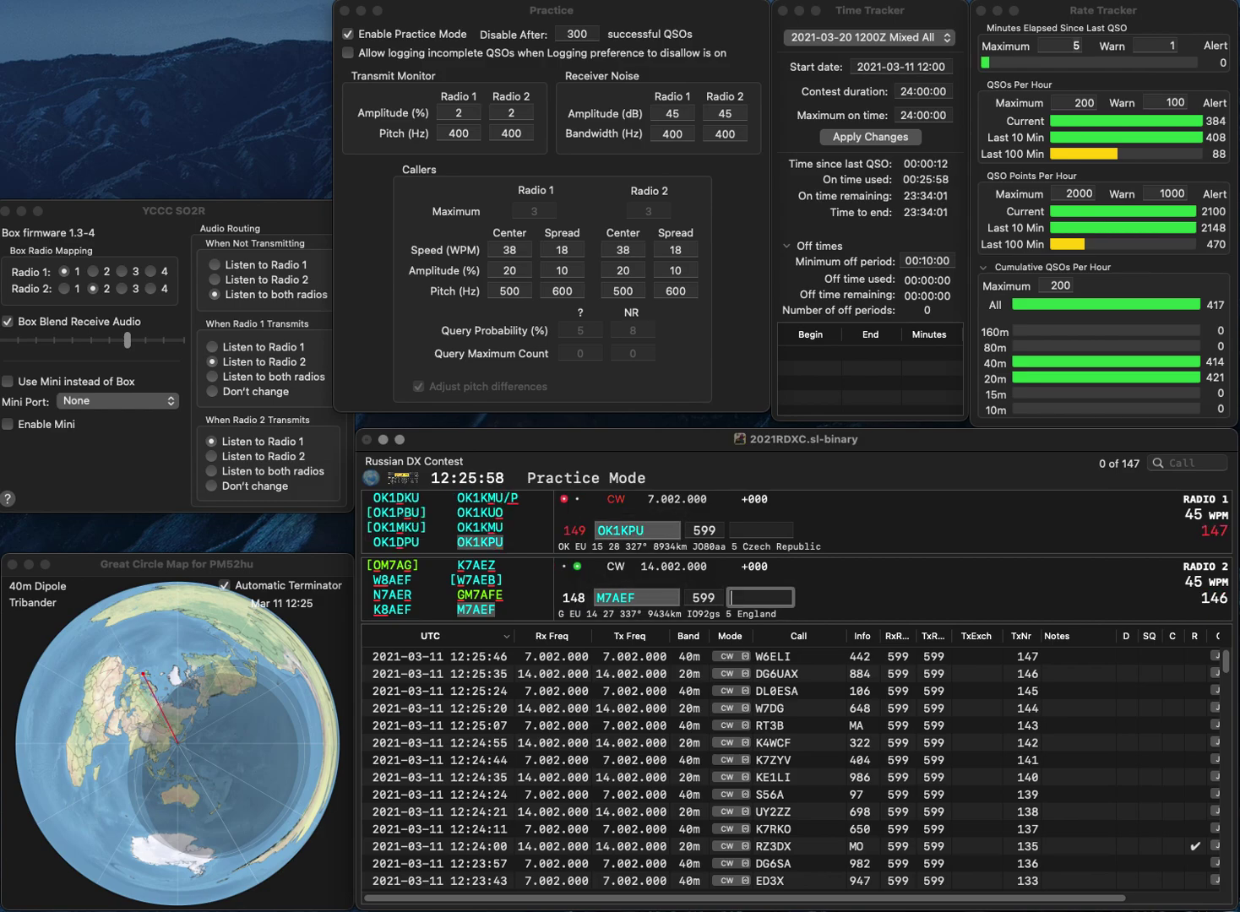
pyautogui.write('679')
pyautogui.press('Return')
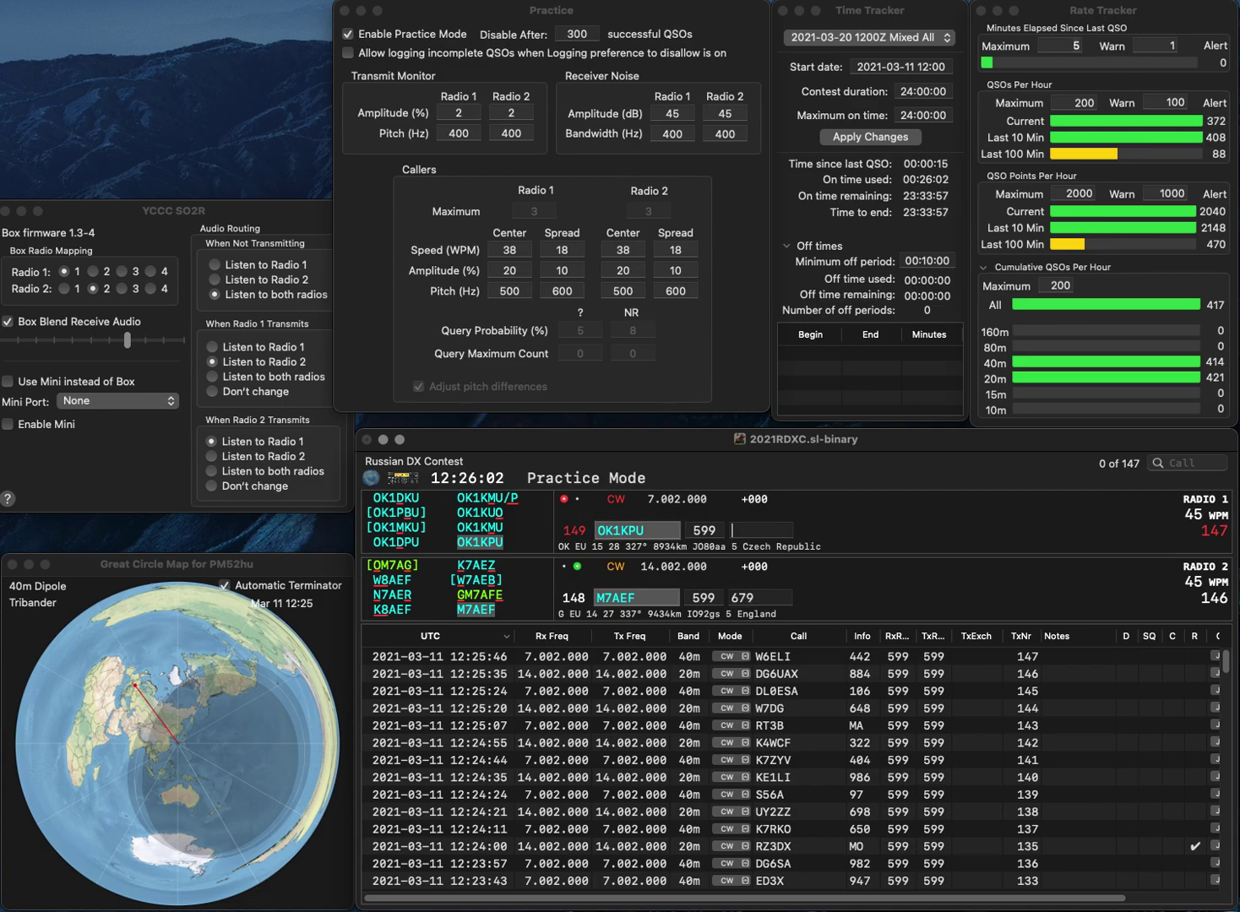
pyautogui.write('672')
pyautogui.press('Return')
# Answer WY7AA on Radio 2 and SN9N on Radio 1.
pyautogui.write('WY7AA')
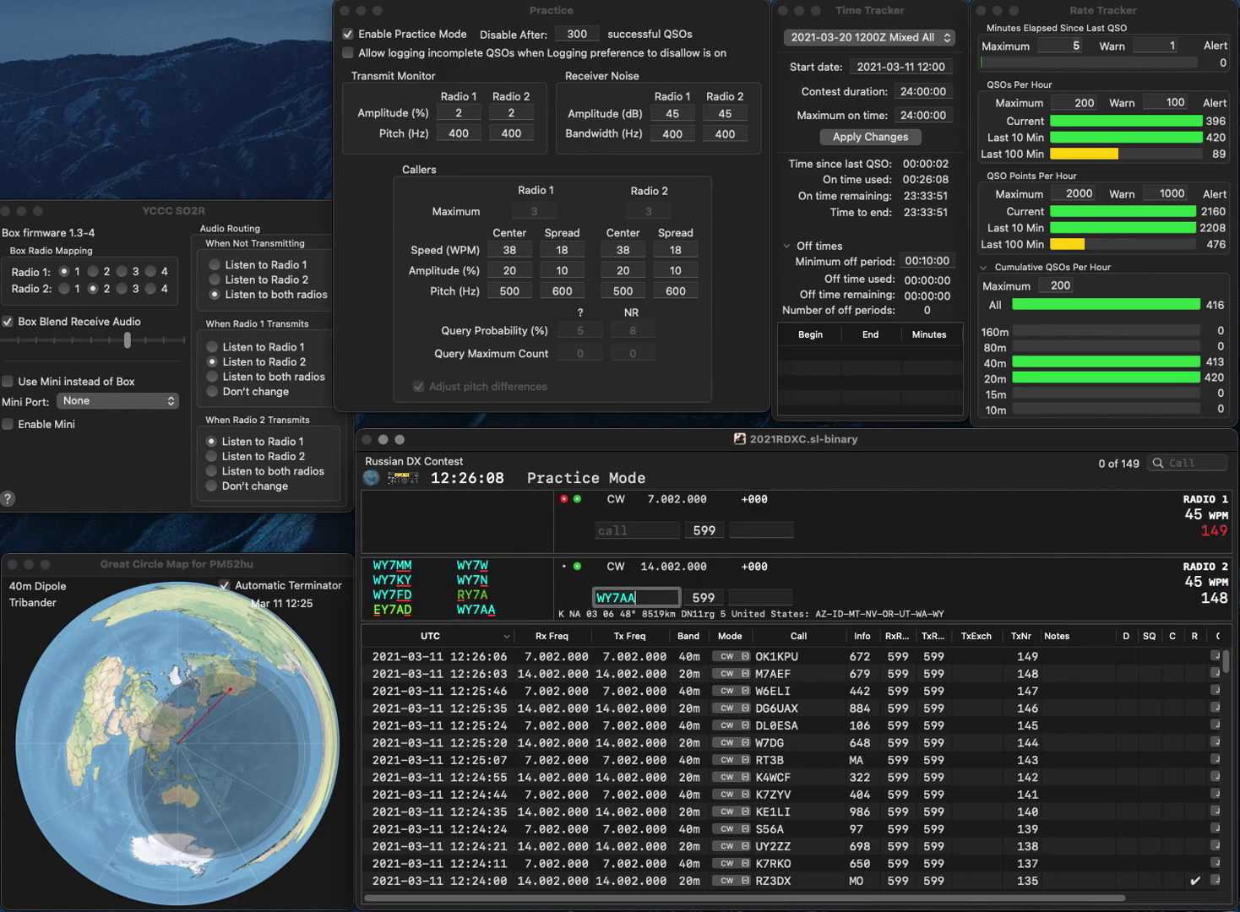
pyautogui.press('Return')
pyautogui.write('SN9N')
pyautogui.press('Return')
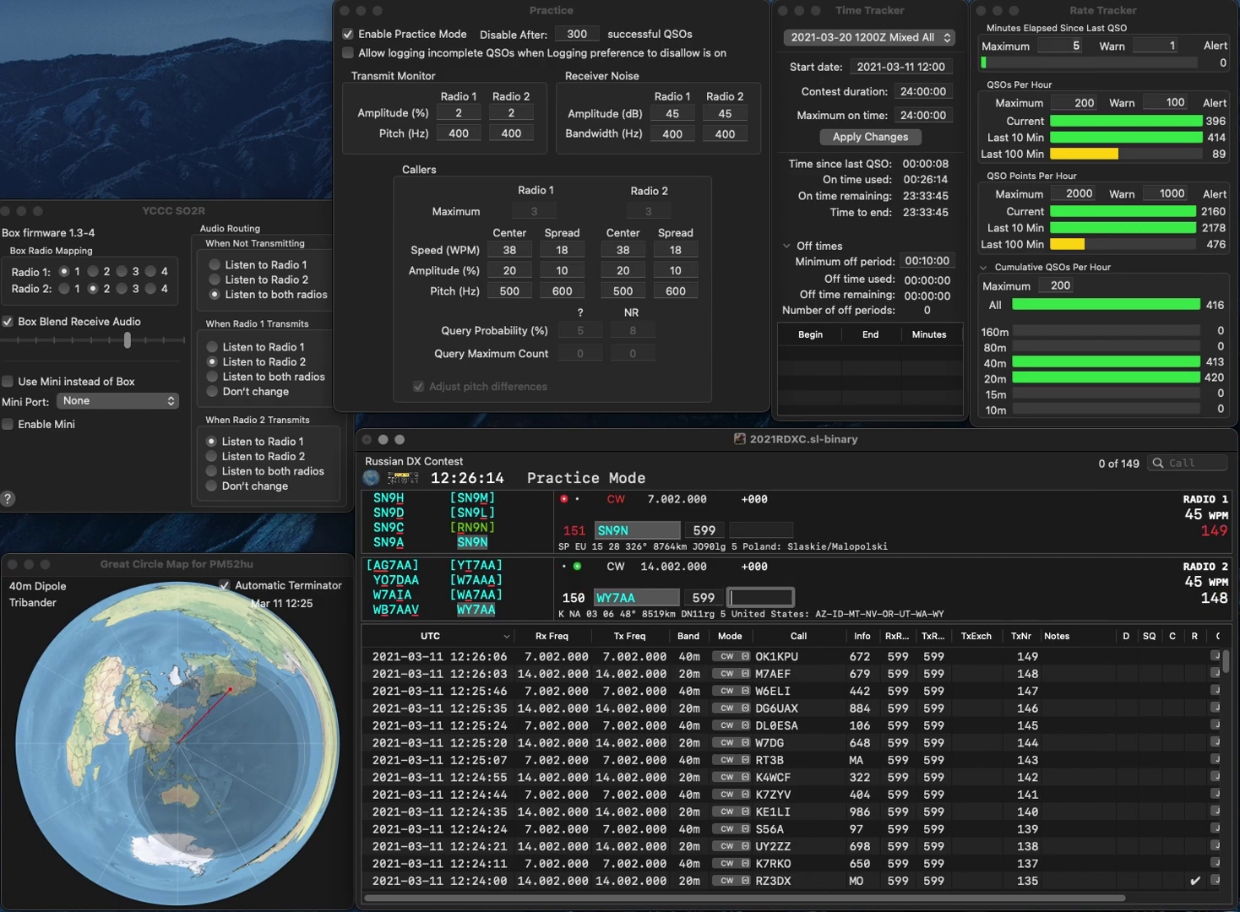
# Log WY7AA with exchange 890 on Radio 2 and SN9N with exchange 585 on Radio 1.
pyautogui.write('890')
pyautogui.press('Return')
pyautogui.write('5')
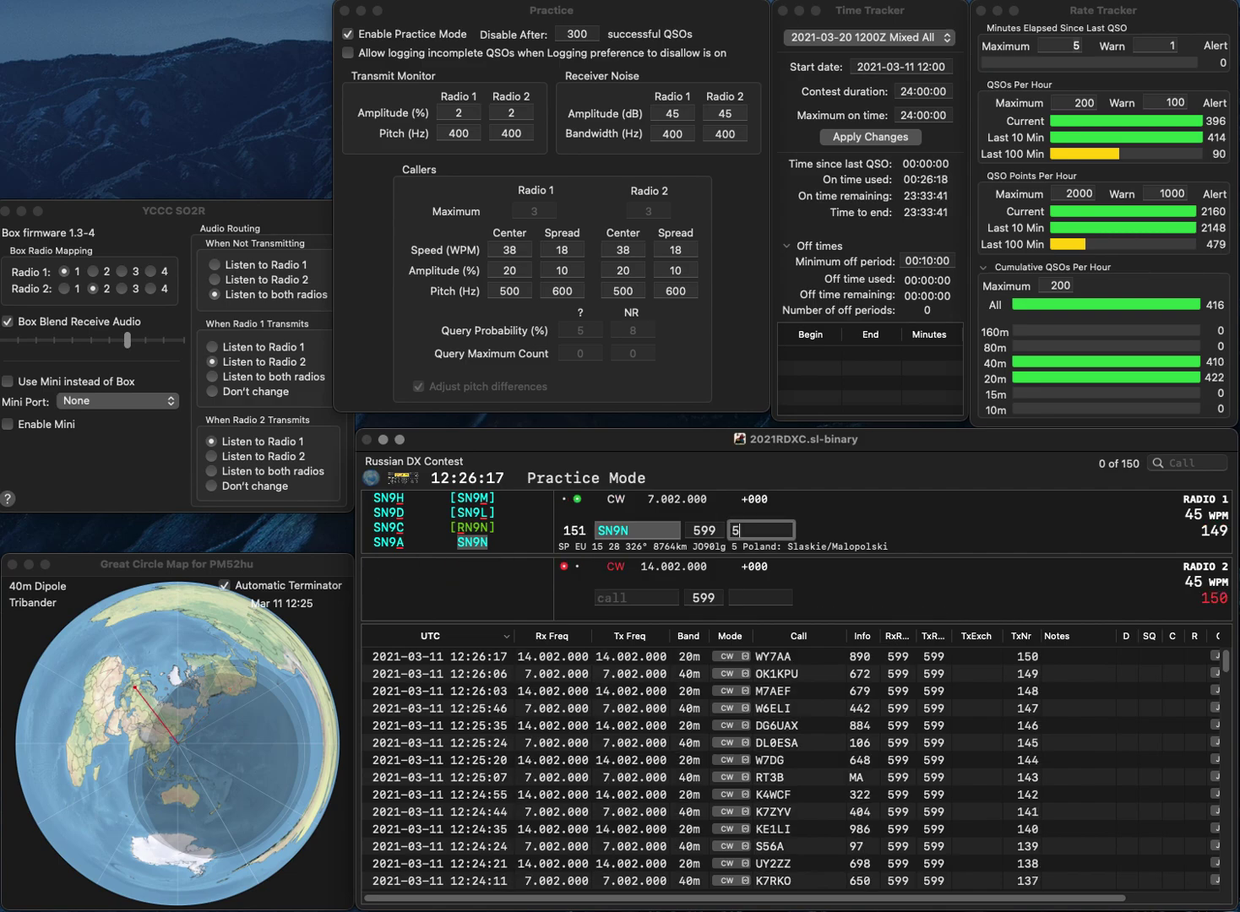
pyautogui.write('85')
pyautogui.press('Return')
# Answer HB3YGD on Radio 2 and LW9ETQ on Radio 1.
pyautogui.write('HB3YGD')
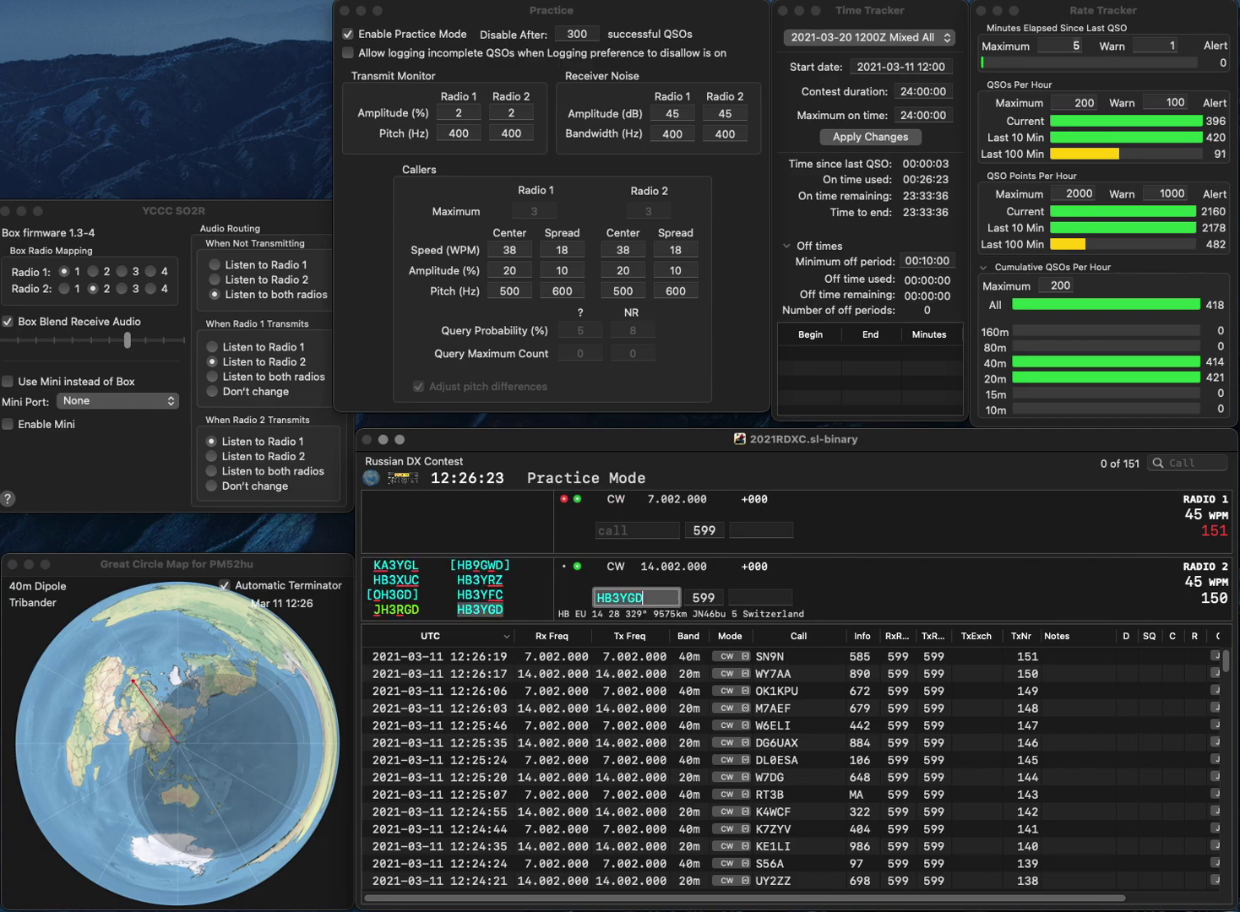
pyautogui.press('Return')
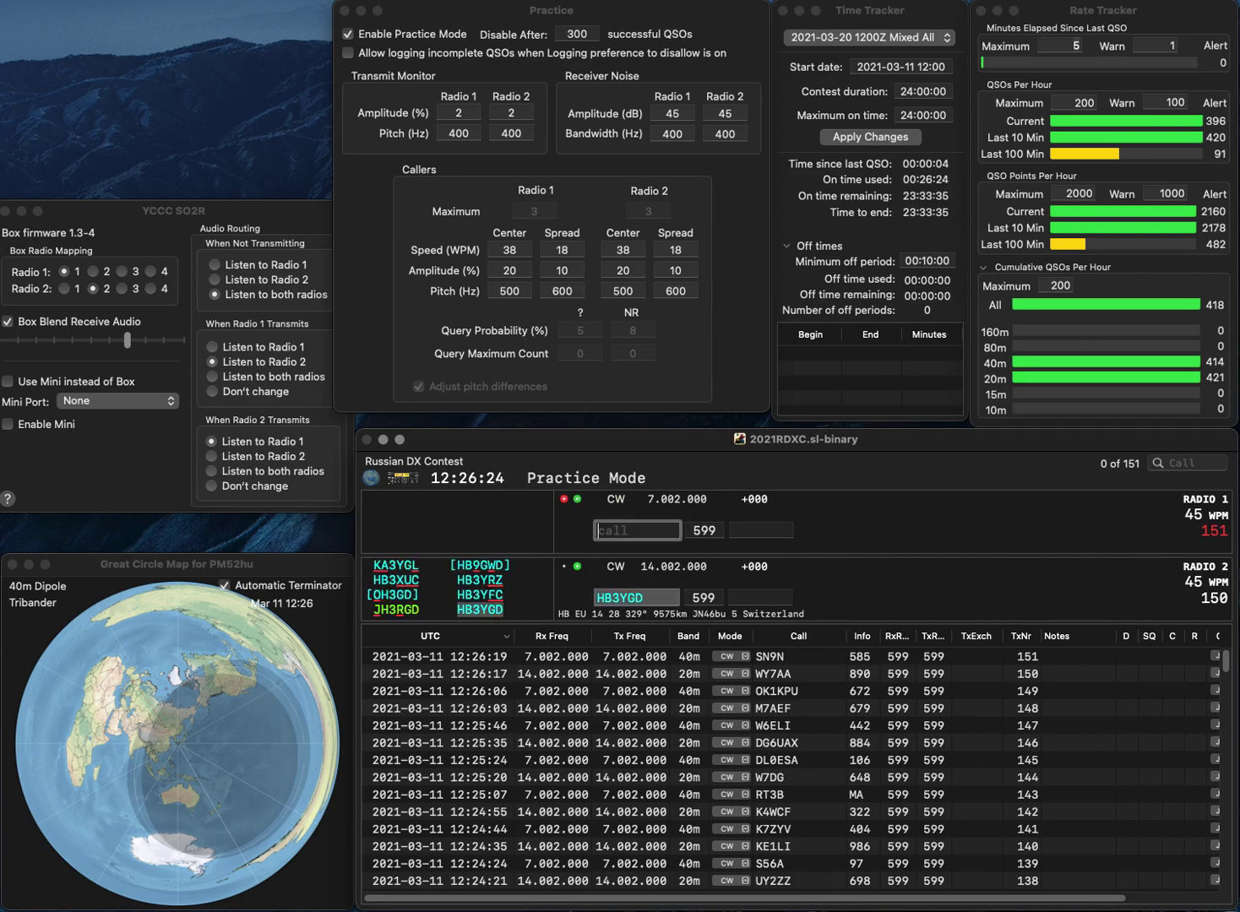
pyautogui.write('LAW9ETQ')
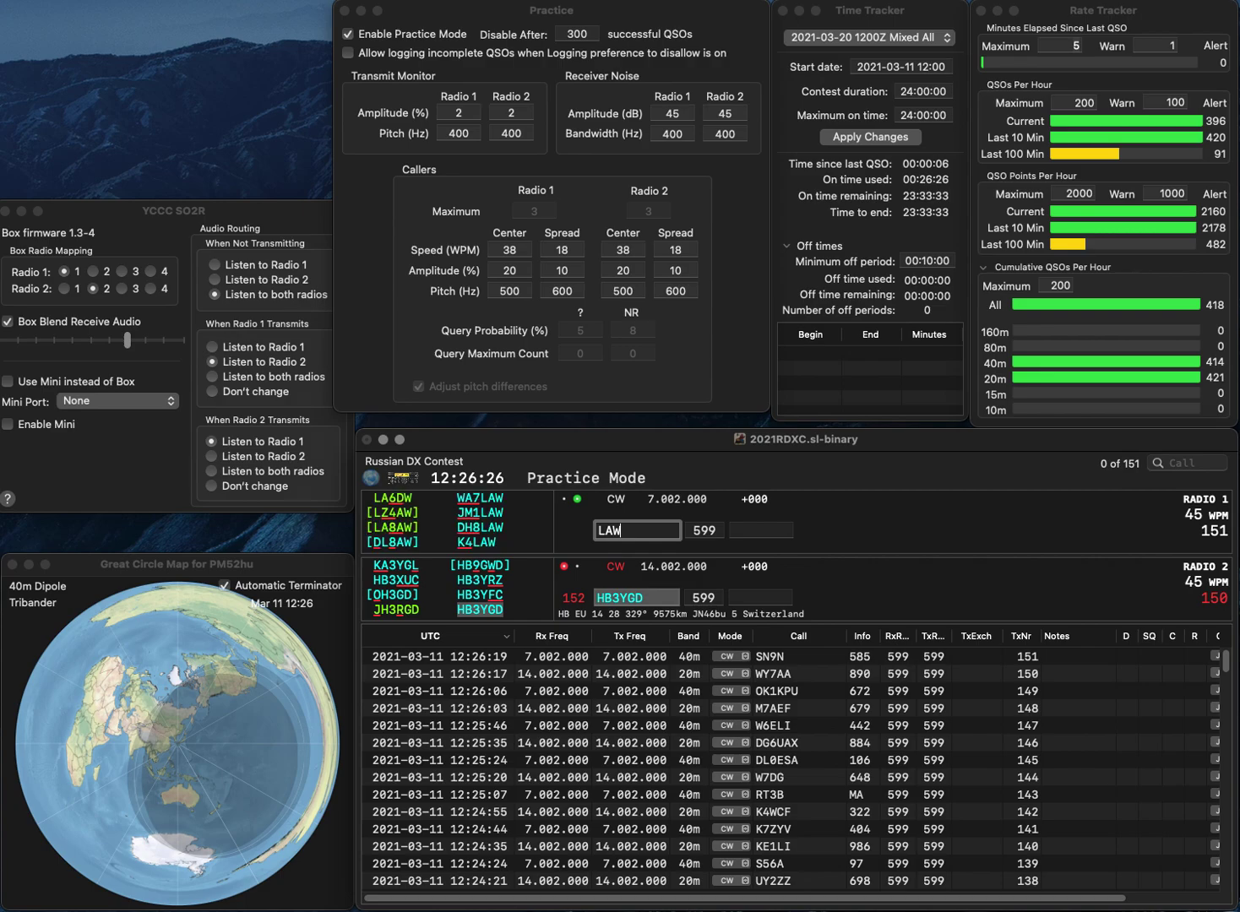
pyautogui.press('Right')
pyautogui.press('Right')
pyautogui.press('BackSpace')
pyautogui.press('Return')
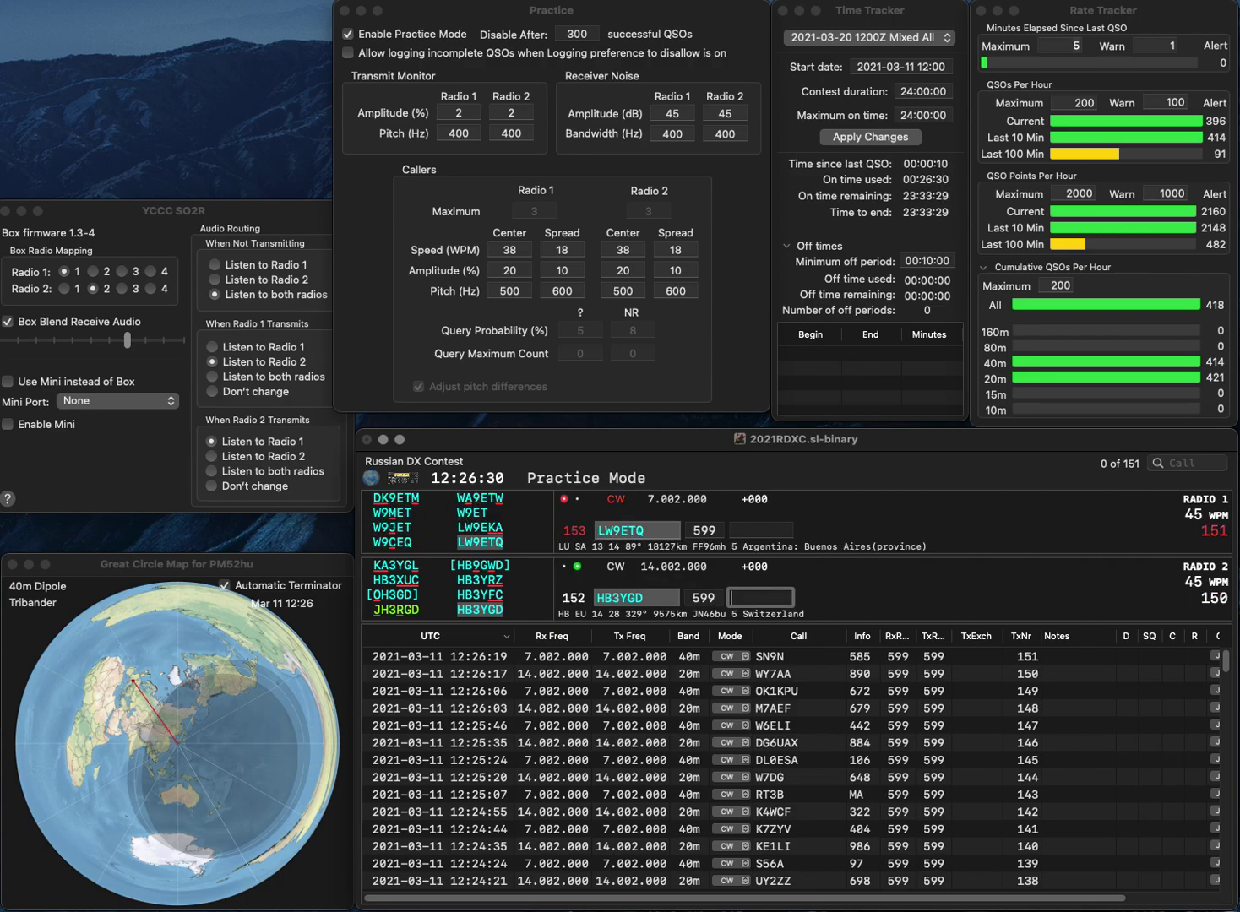
pyautogui.write('714')
pyautogui.press('Return')
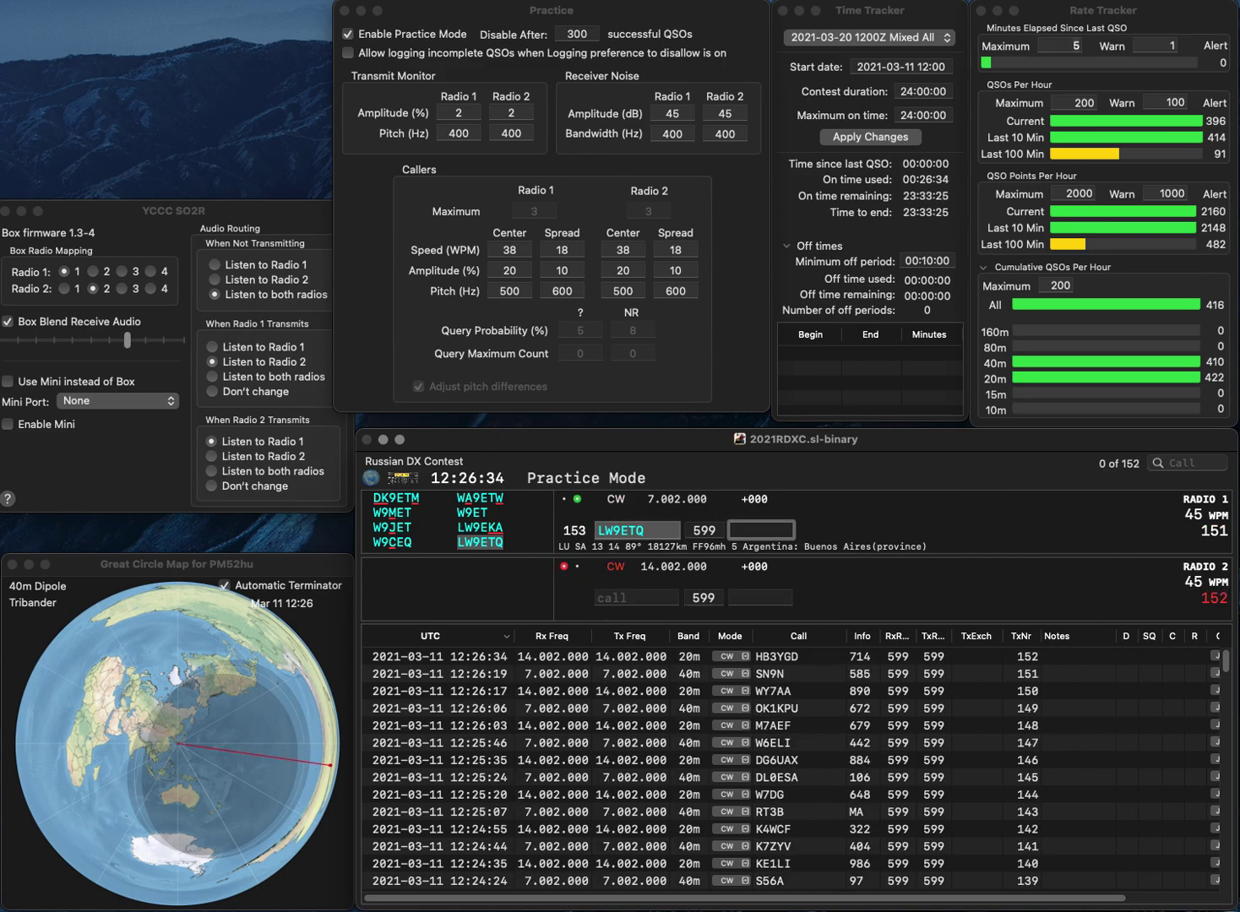
pyautogui.write('496')
pyautogui.press('Return')
# Answer the partial call 8M on Radio 2 and the partial call IW on Radio 1.
pyautogui.write('0M')
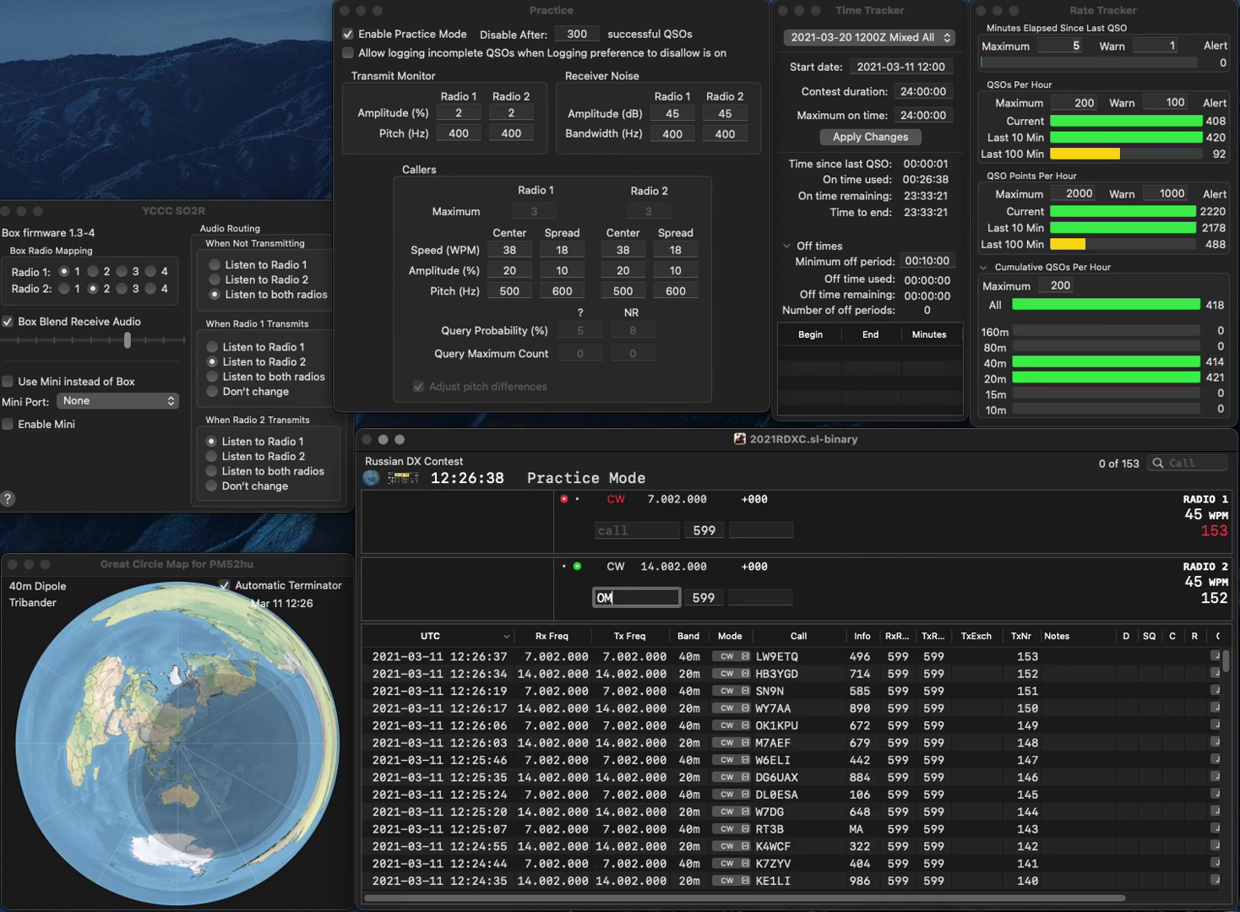
pyautogui.press('Return')
pyautogui.write('I')
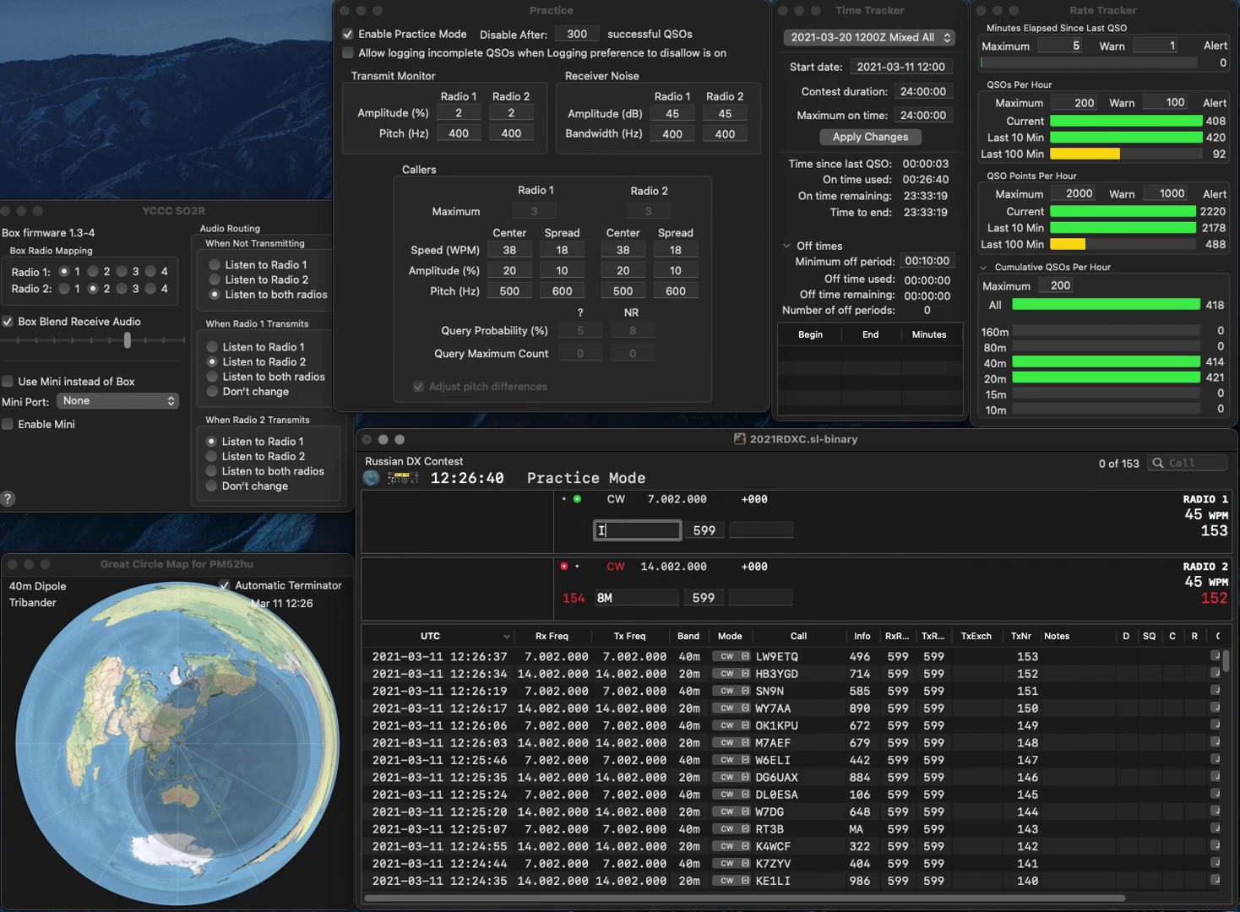
pyautogui.write('W')
pyautogui.press('Return')
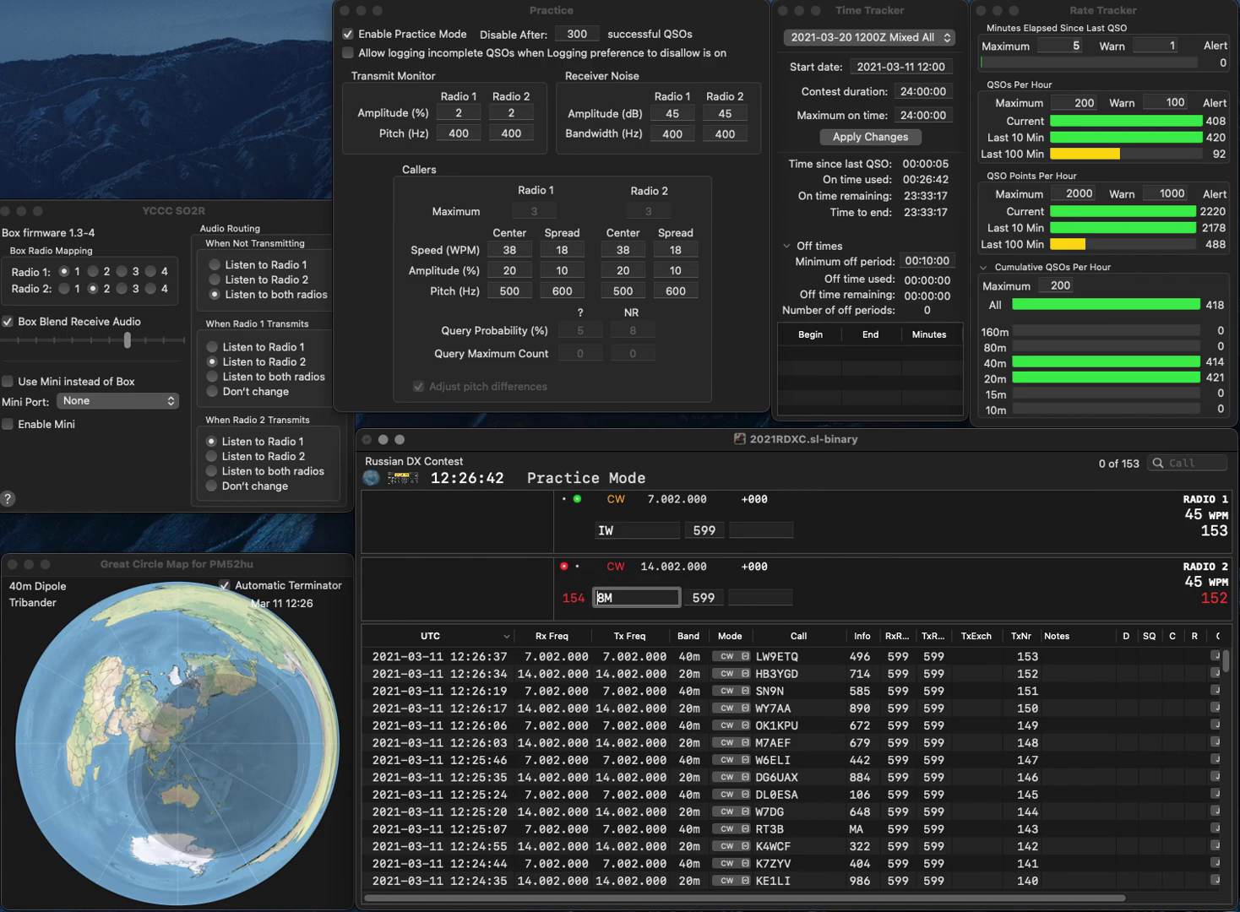
pyautogui.write('NJ')
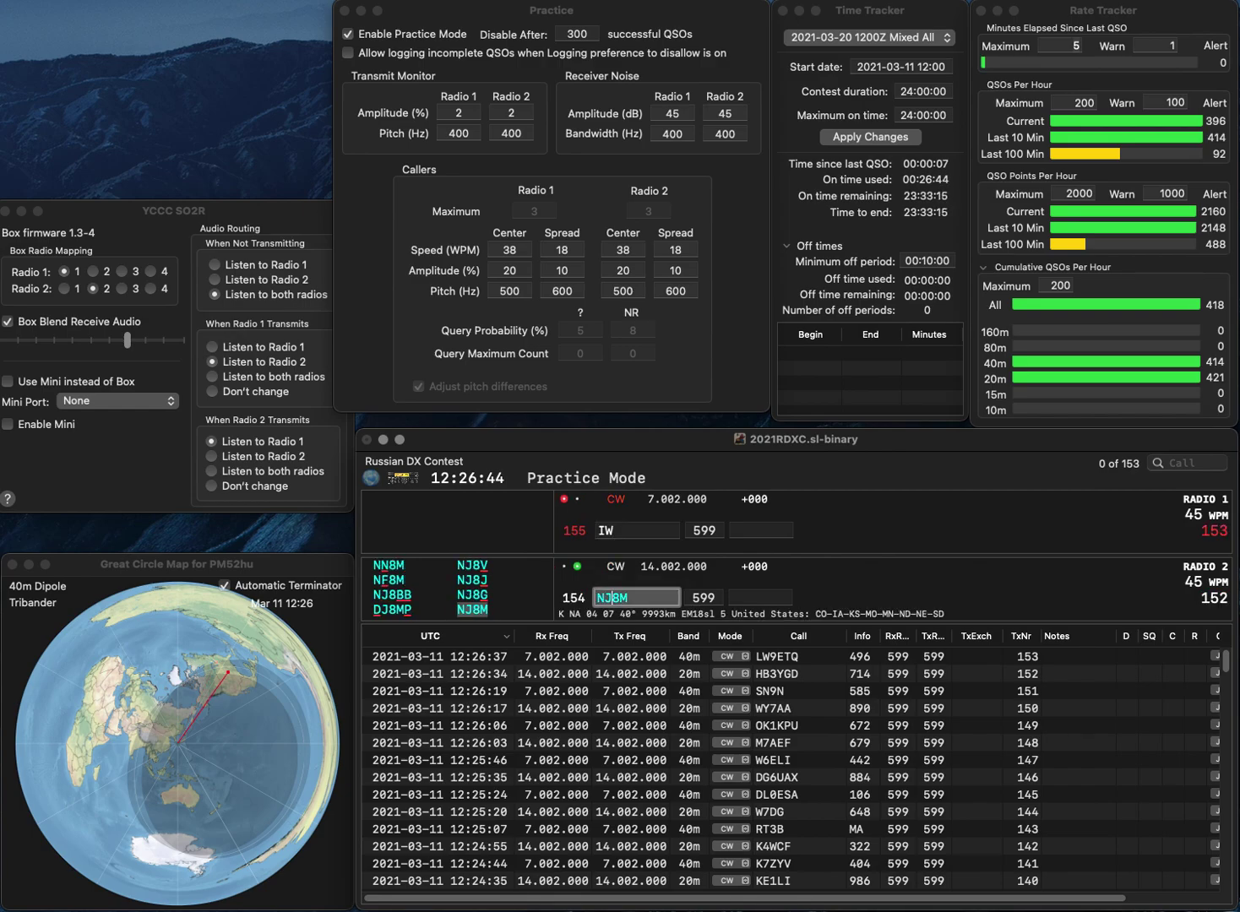
pyautogui.press('Return')
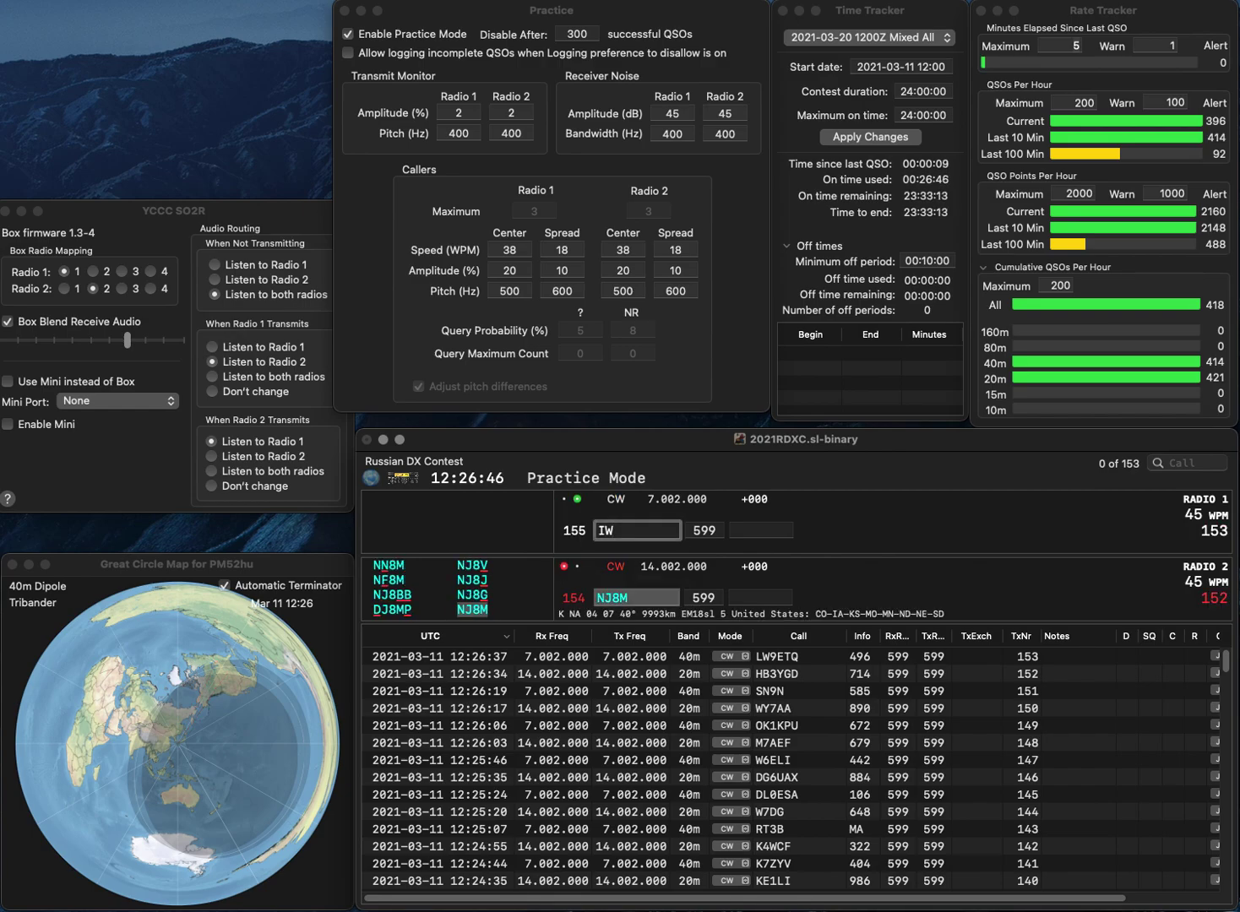
pyautogui.write('I3')
pyautogui.press('Return')
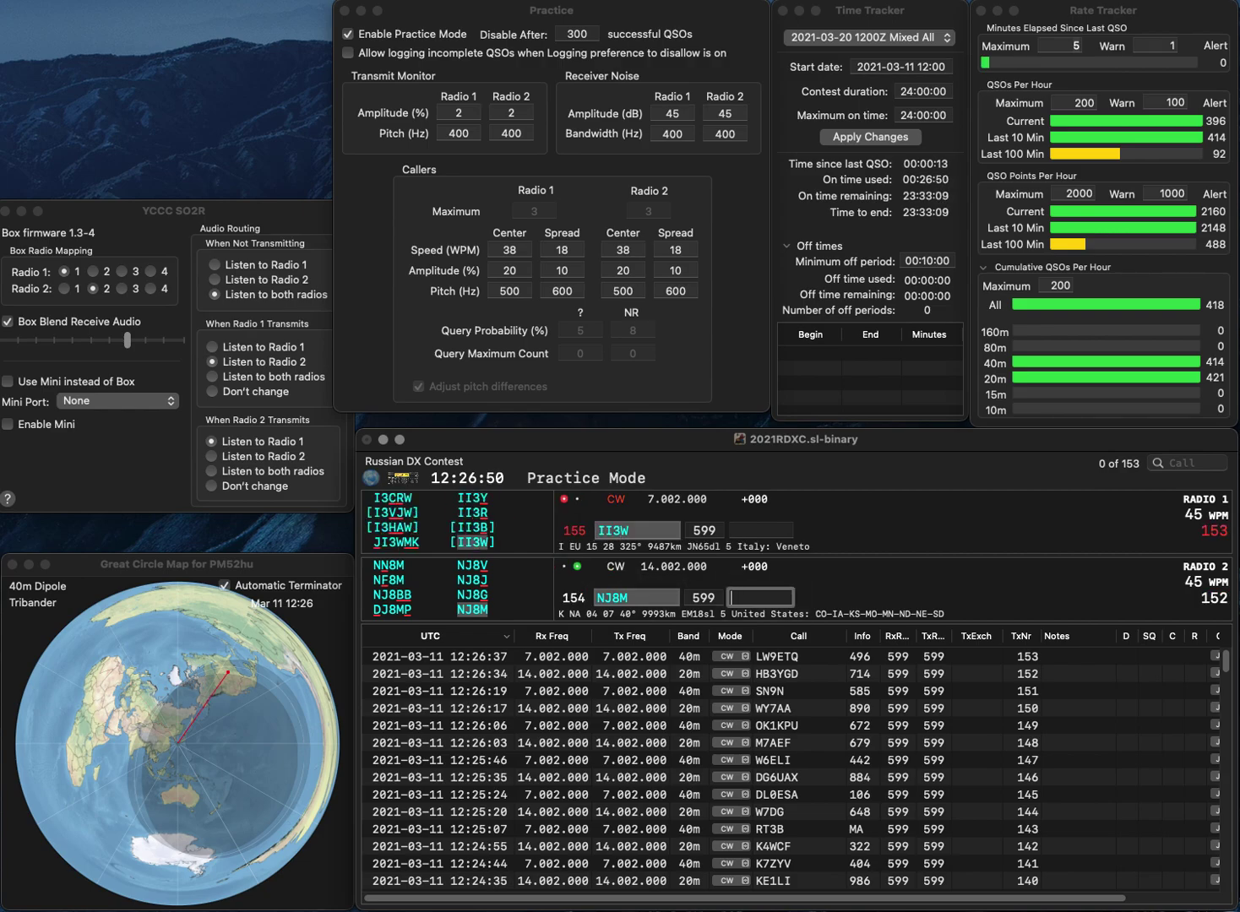
pyautogui.write('583')
pyautogui.press('Return')
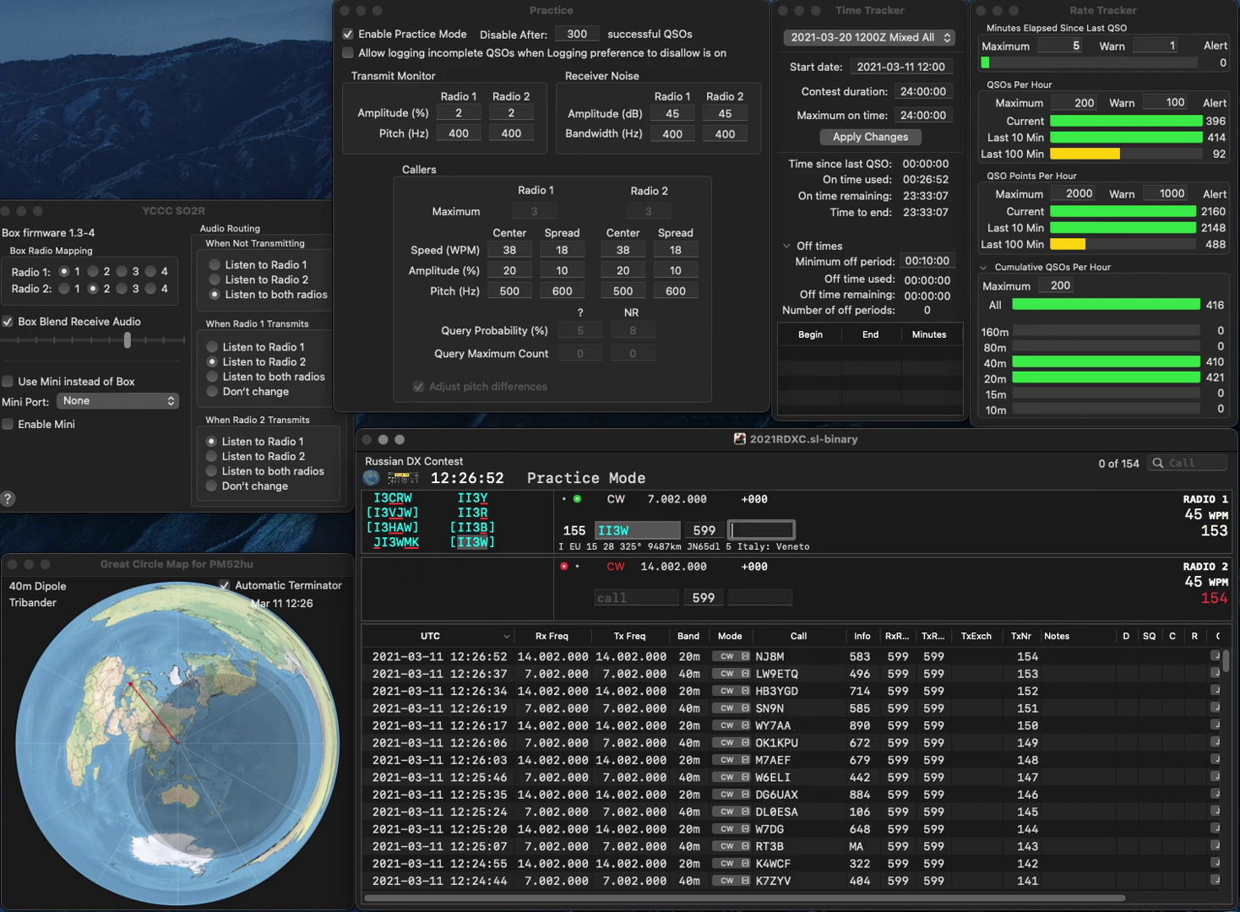
pyautogui.write('935')
pyautogui.press('Return')
pyautogui.write('K1APJ')
pyautogui.press('Return')
pyautogui.write('DL4JWU')
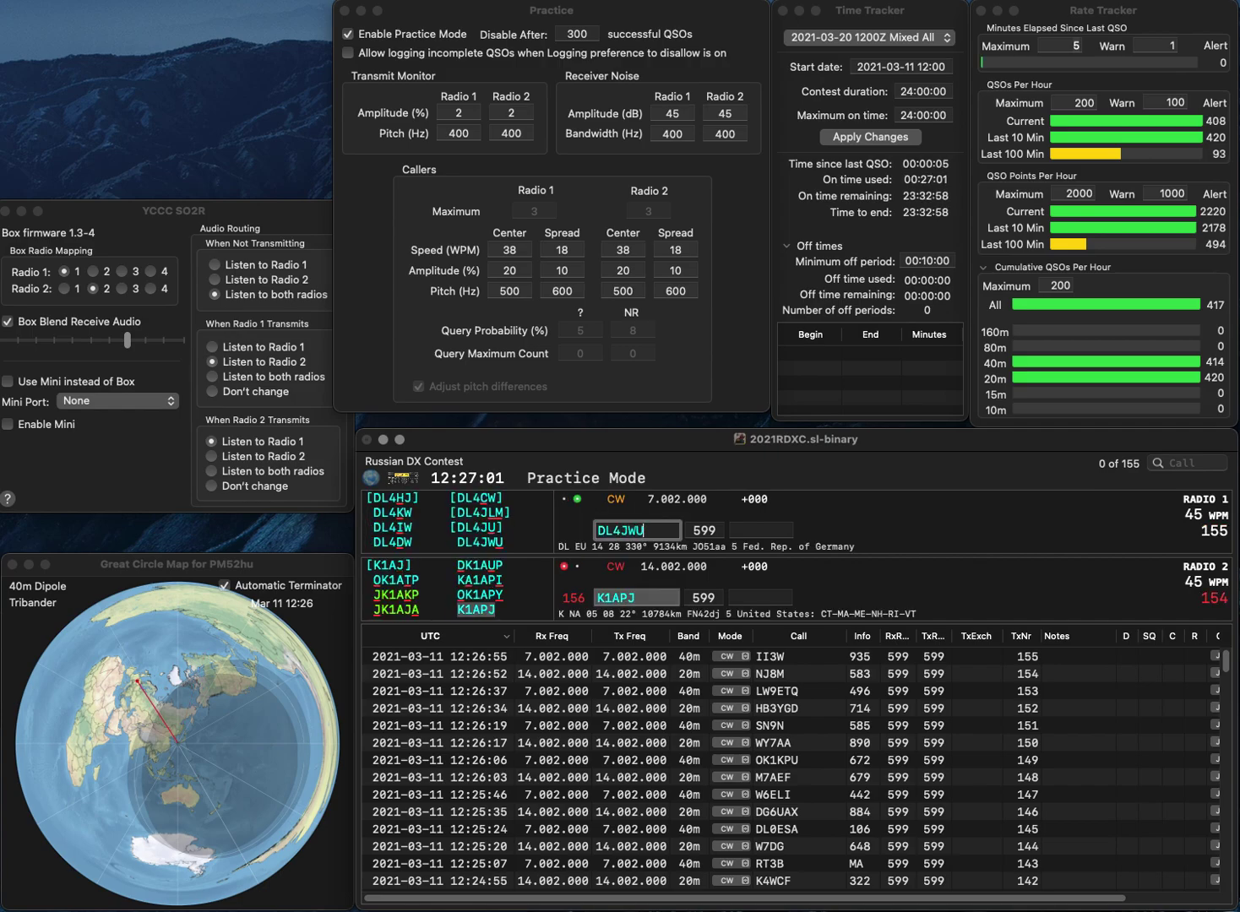
pyautogui.press('Return')
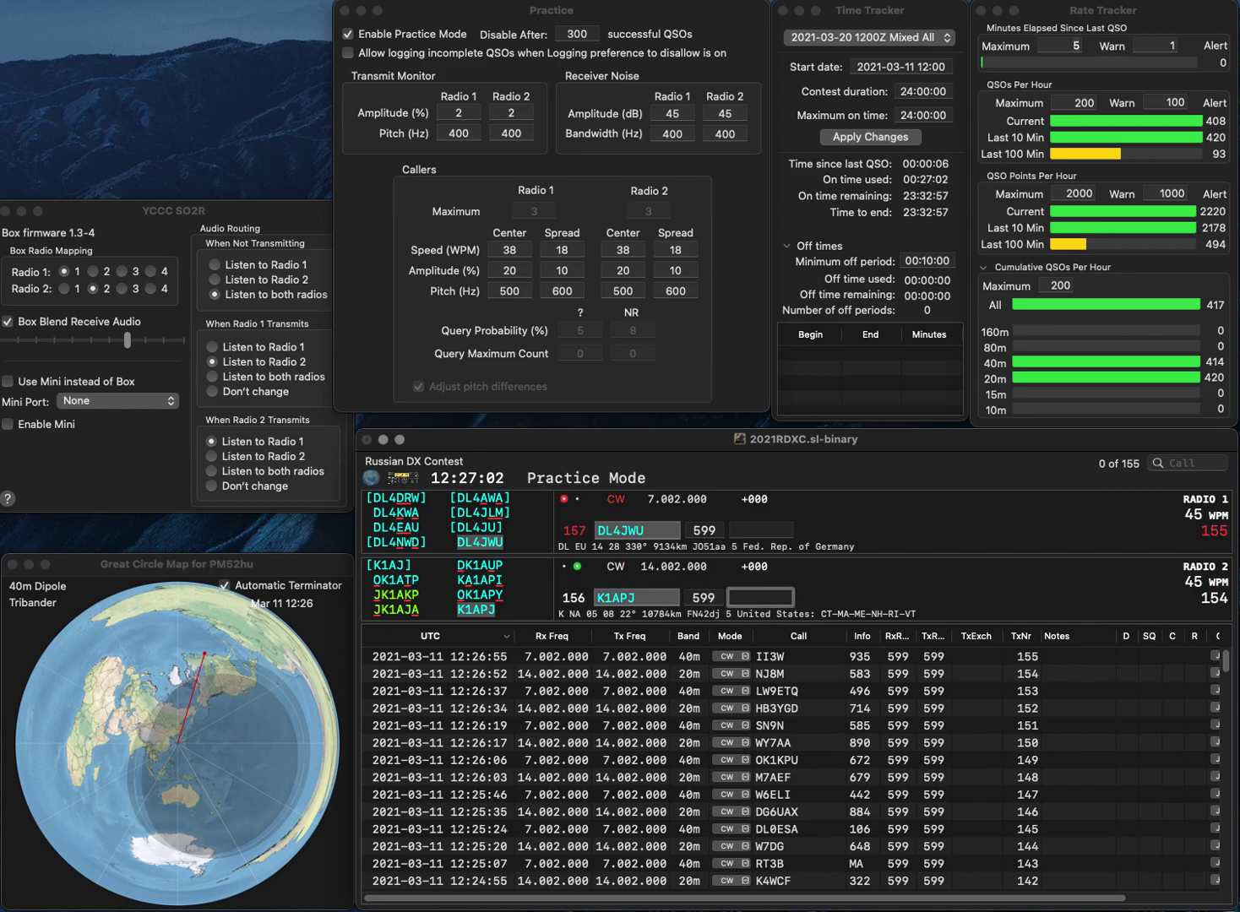
pyautogui.write('152')
pyautogui.press('Return')
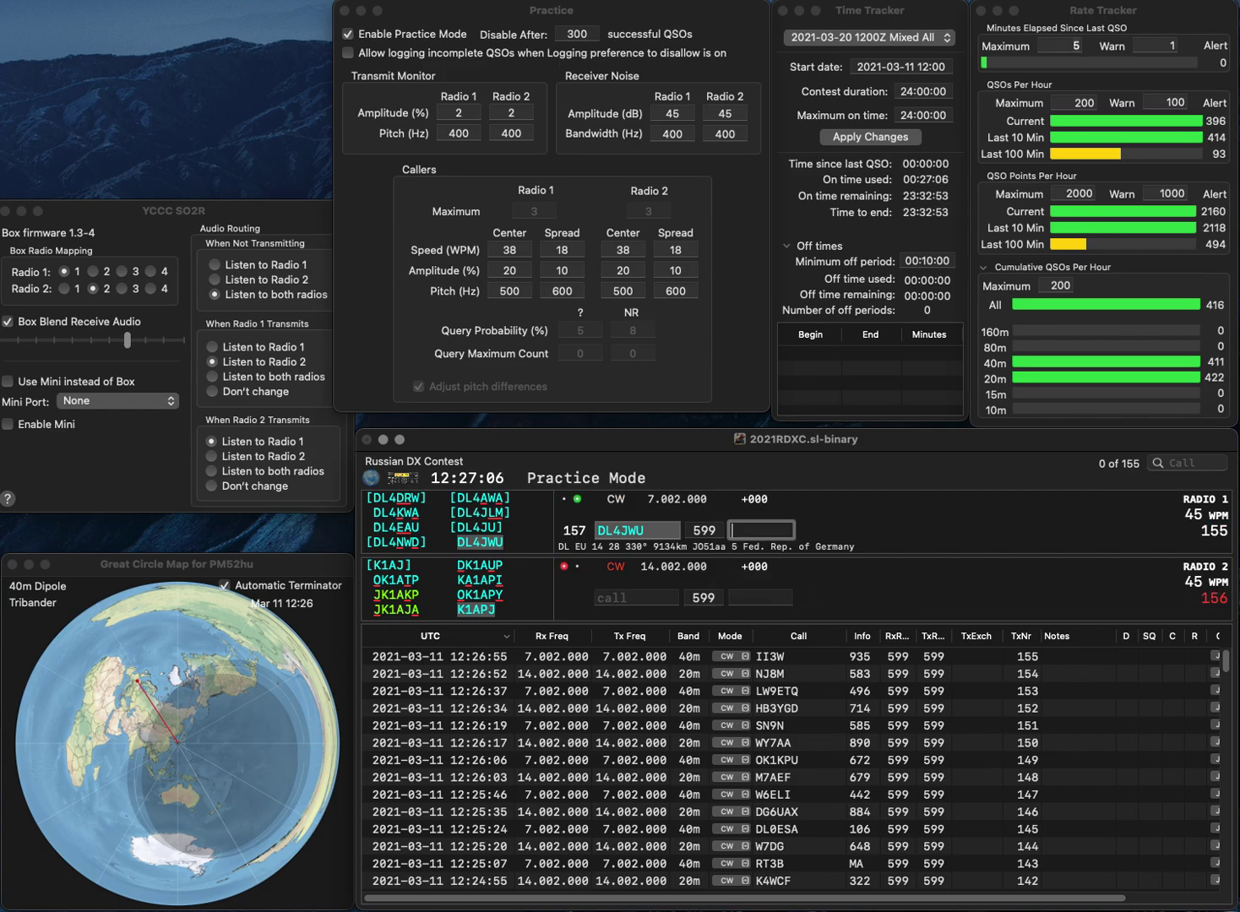
pyautogui.write('6')
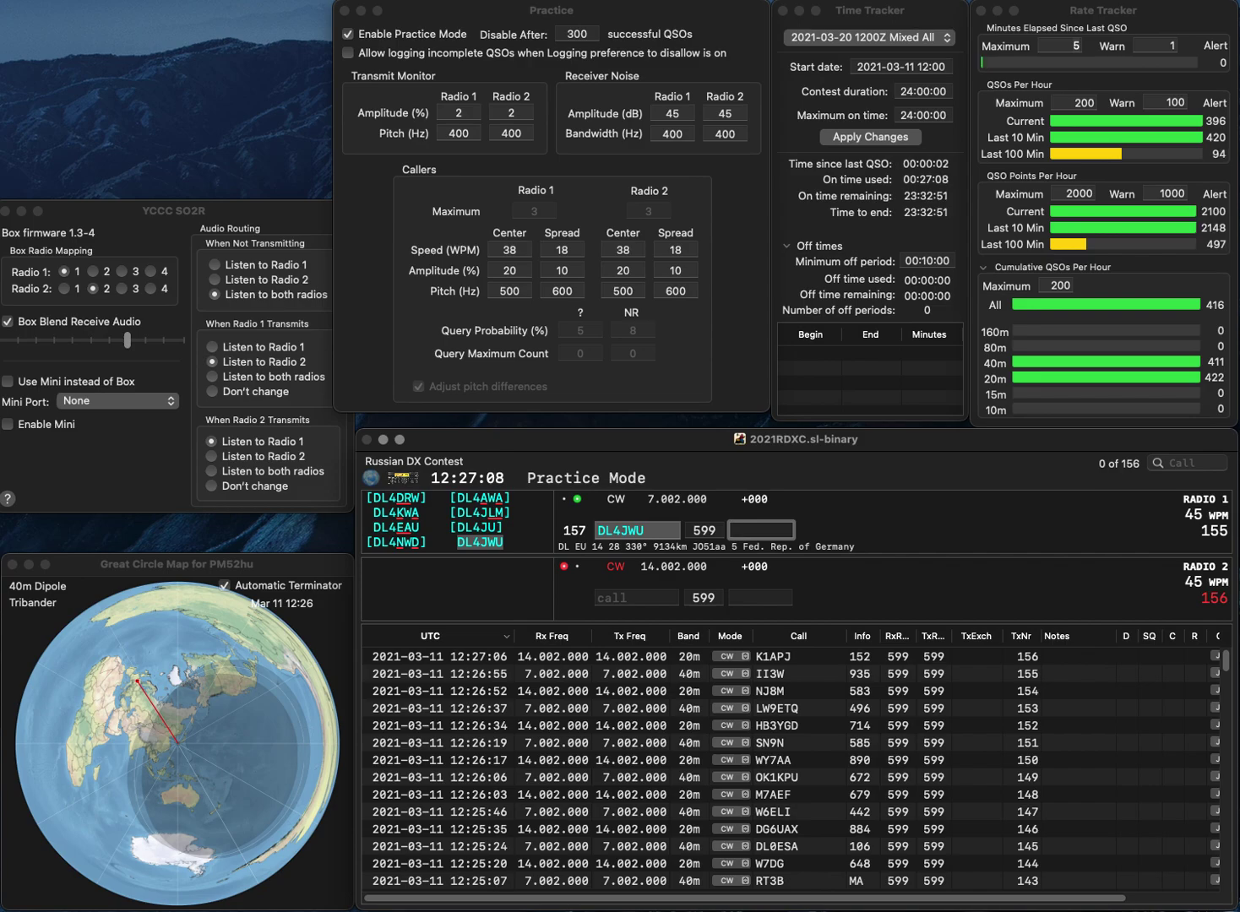
pyautogui.write('43')
pyautogui.press('Return')
pyautogui.write('WV8TG')
pyautogui.press('Return')
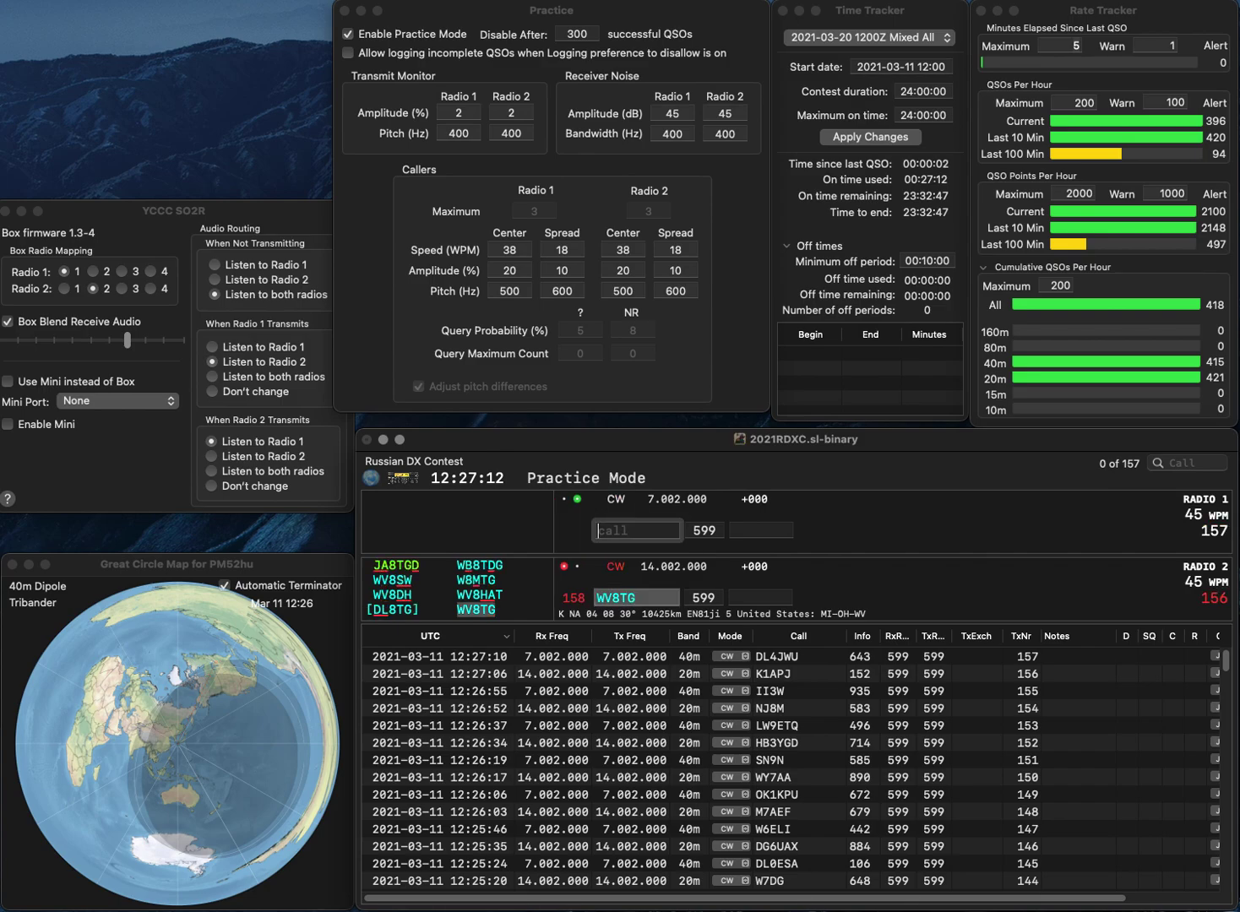
pyautogui.write('W4IOP')
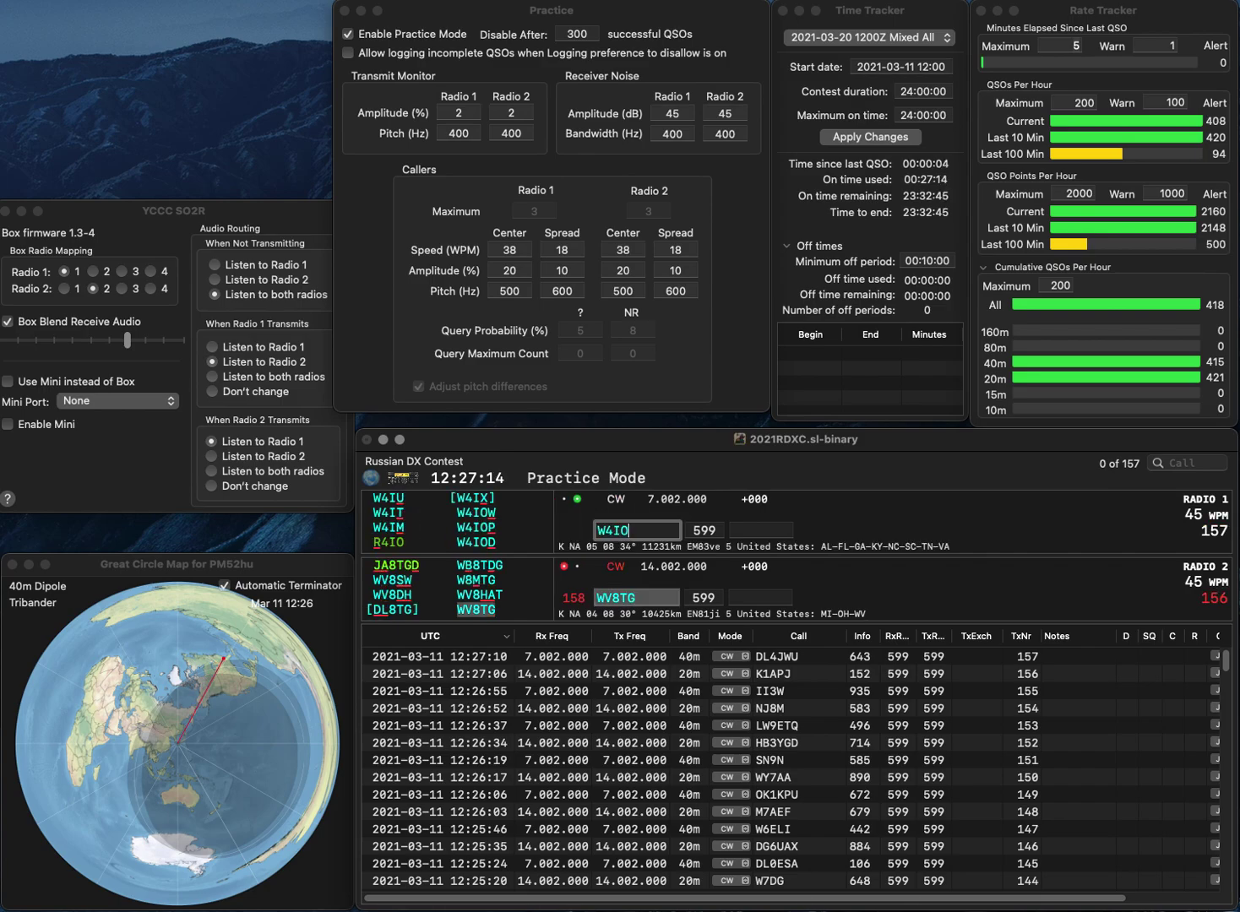
pyautogui.press('Return')
pyautogui.press('space')
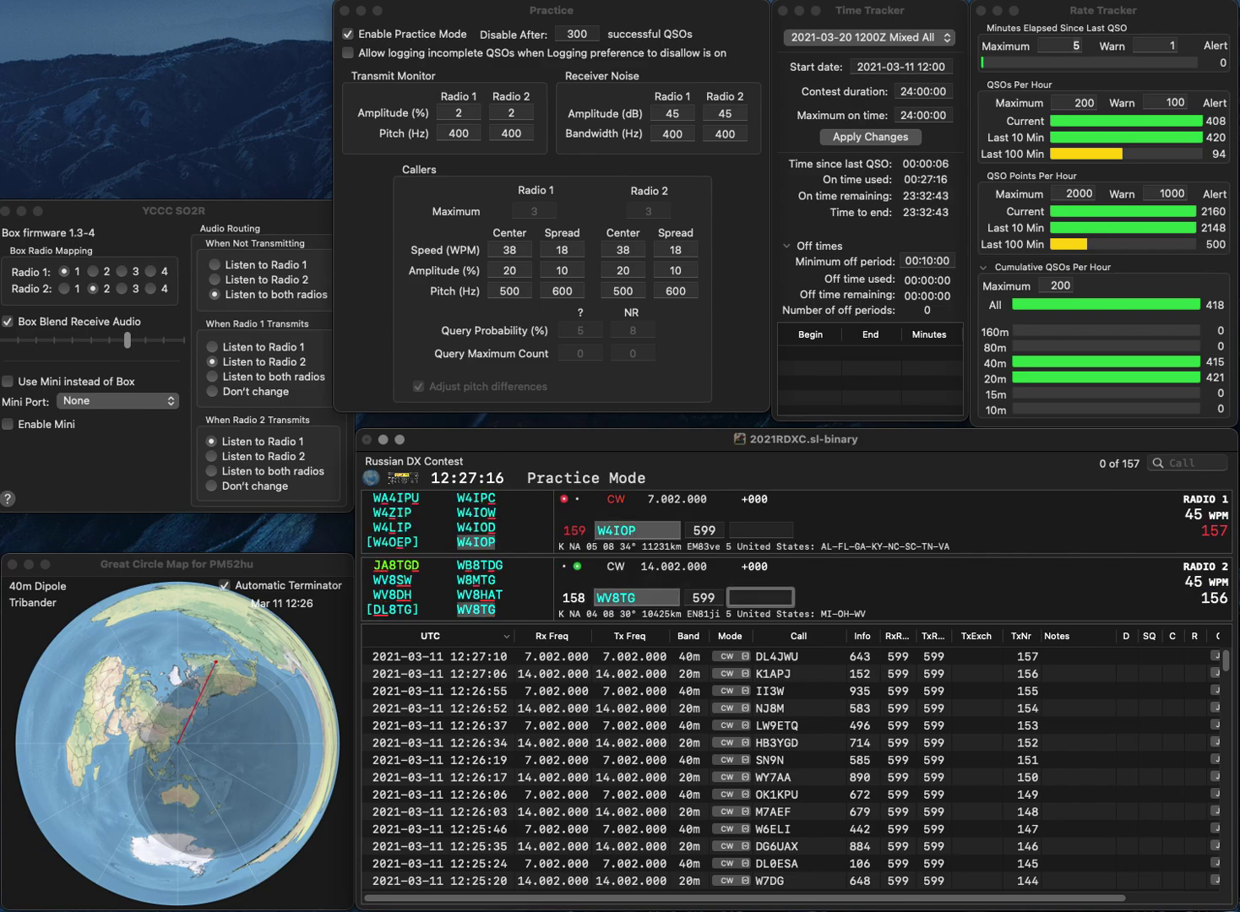
pyautogui.write('453')
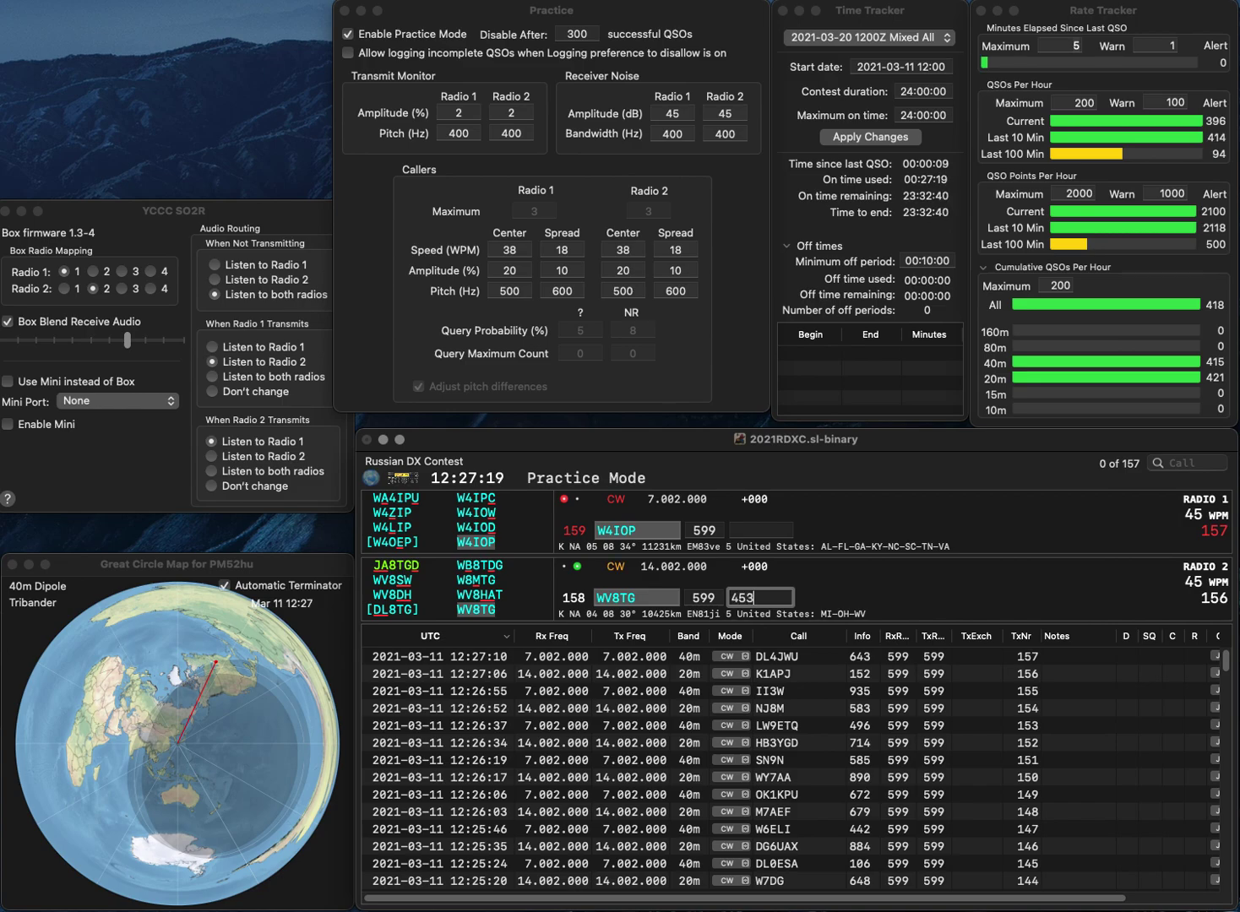
pyautogui.press('Return')
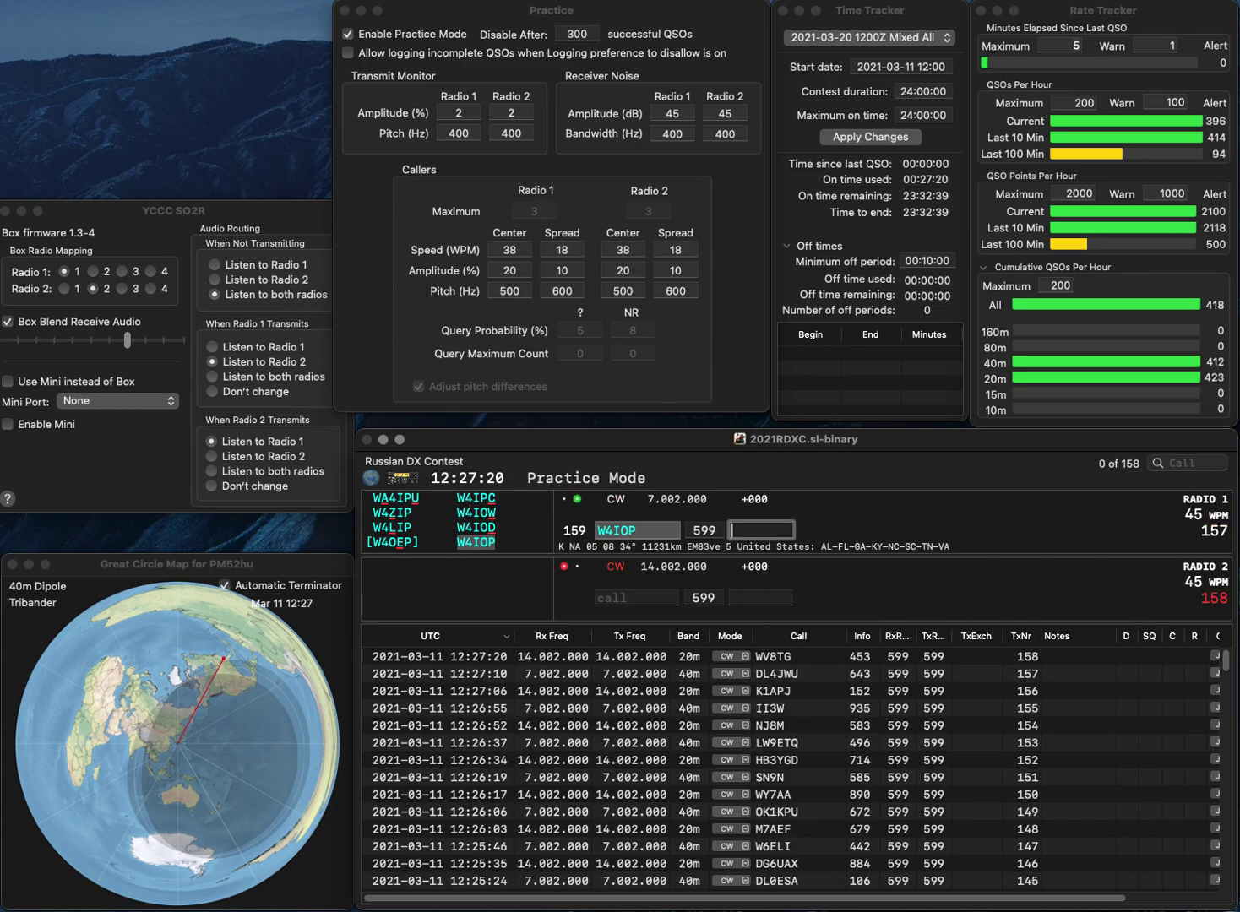
pyautogui.write('944')
pyautogui.press('Return')
# Enter the caller on Radio 2, correct the call to EA8/G7COD and answer it.
pyautogui.write('8/G7KOD')
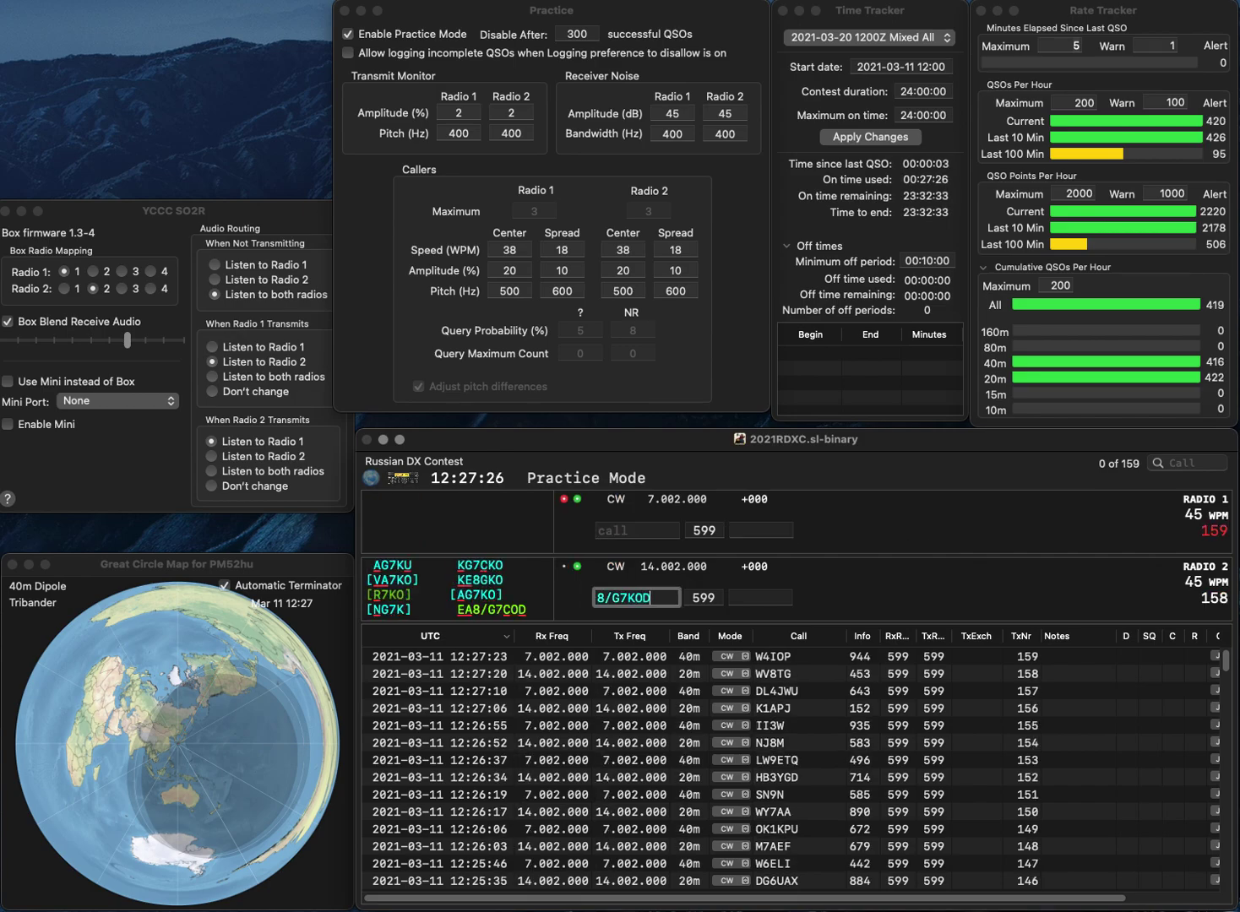
pyautogui.hotkey('ctrl', 'a')
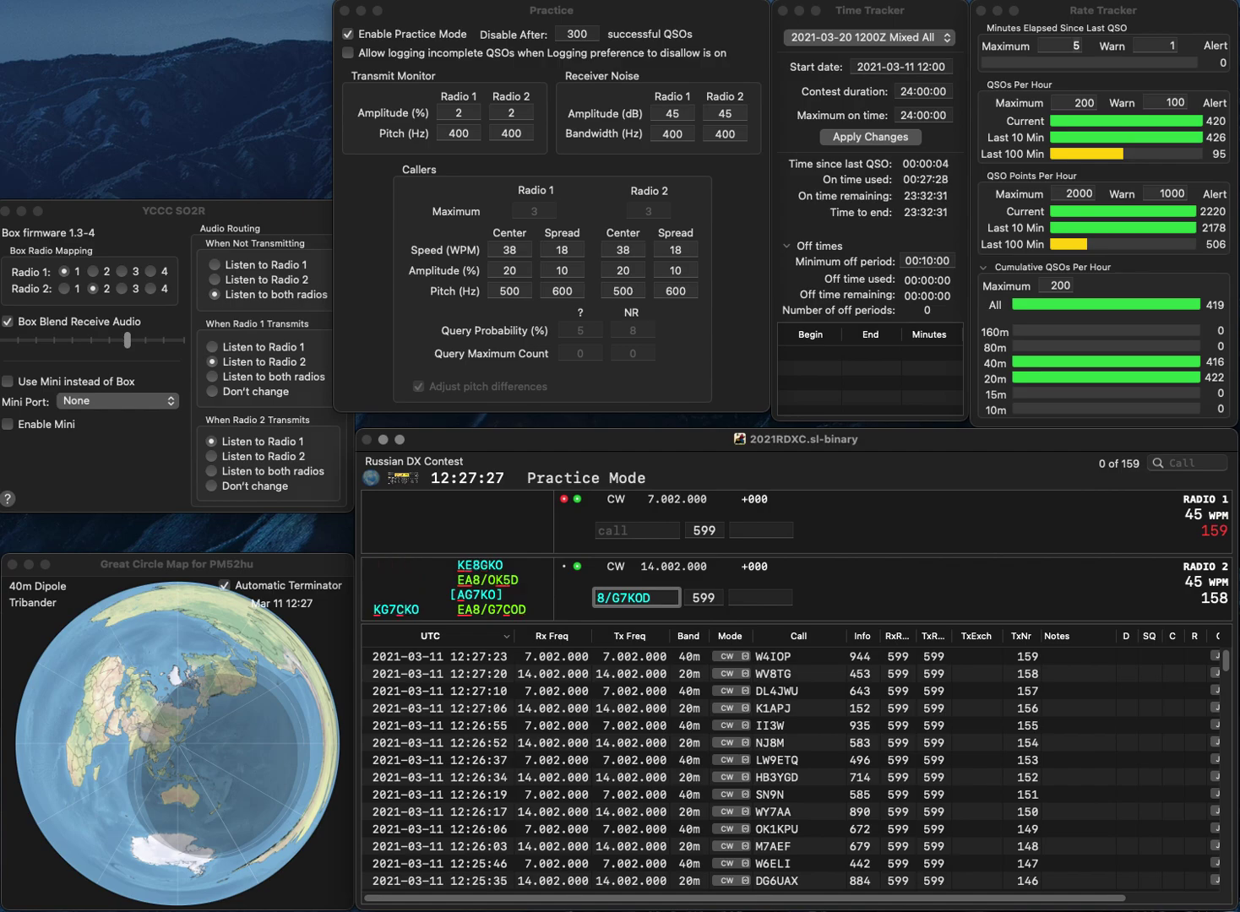
pyautogui.write('EA')
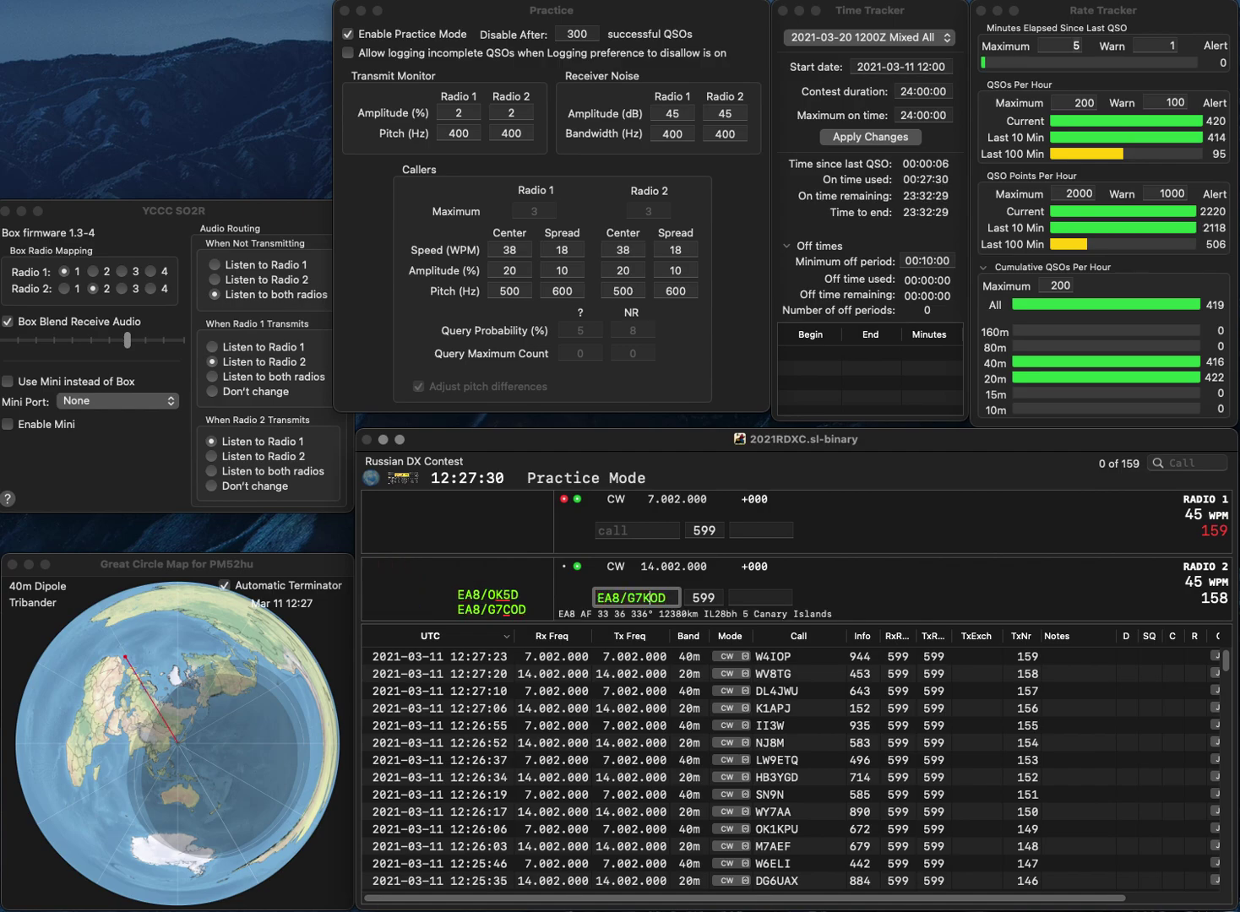
pyautogui.press('BackSpace')
pyautogui.write('C')
pyautogui.press('Return')
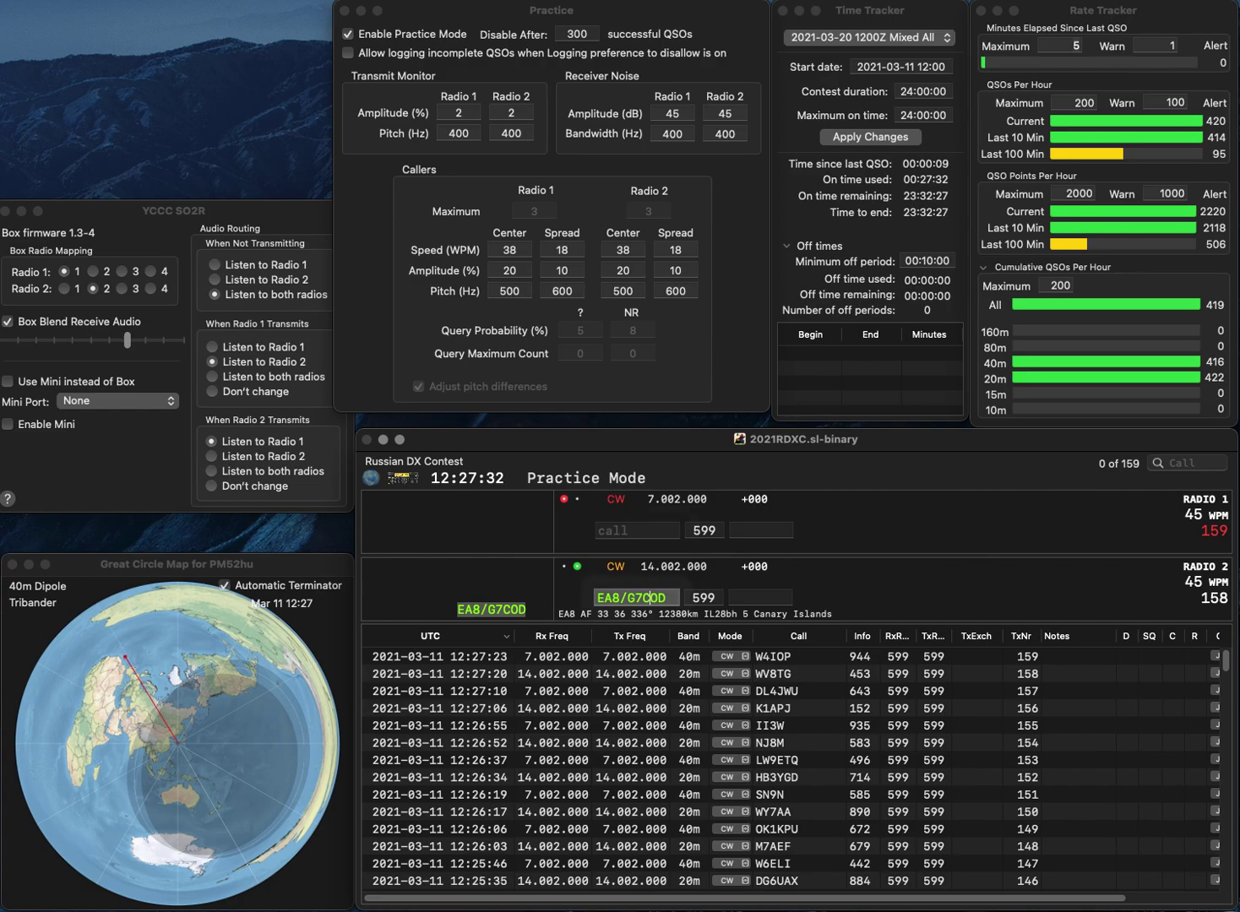
# Answer RL9I on Radio 1.
pyautogui.write('RL')
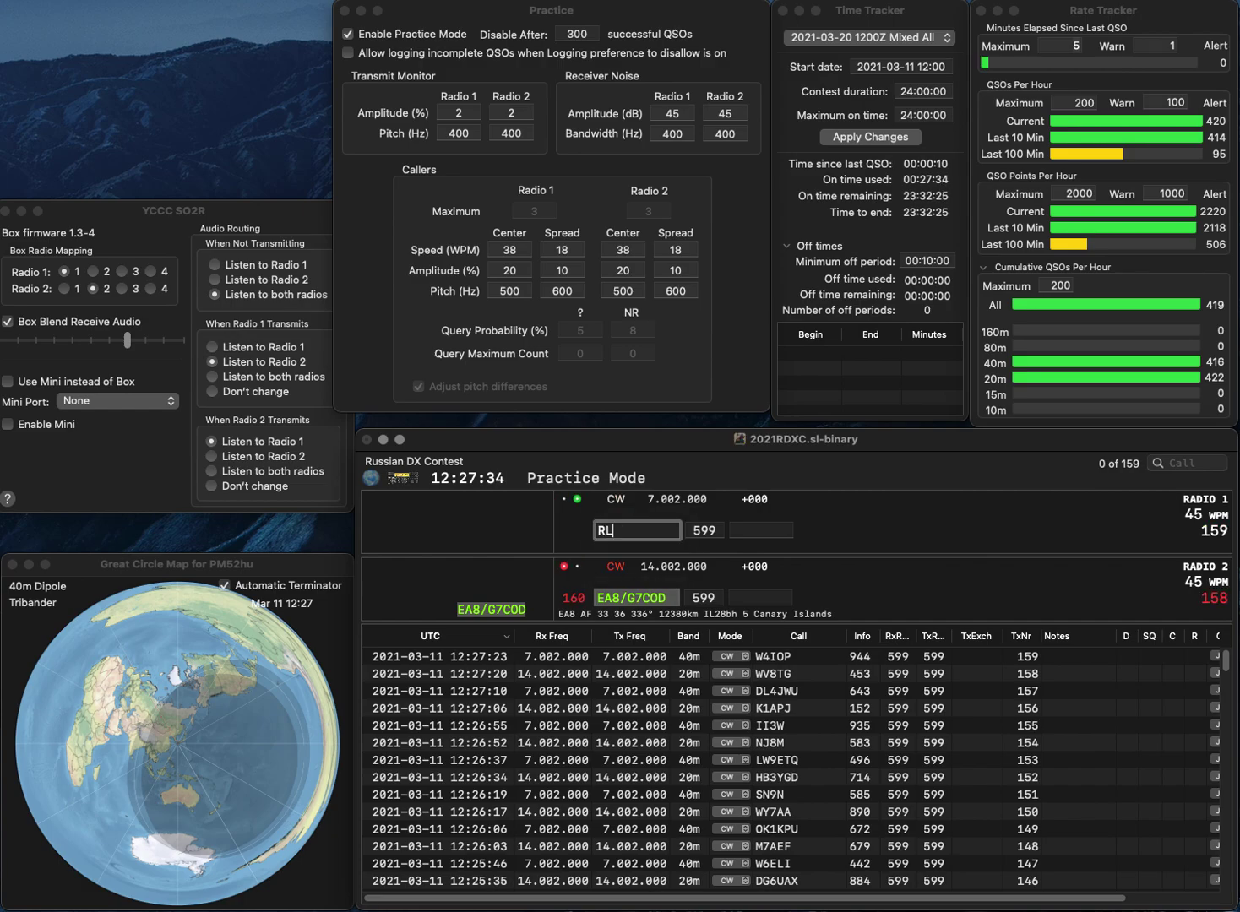
pyautogui.write('9I')
pyautogui.press('Return')
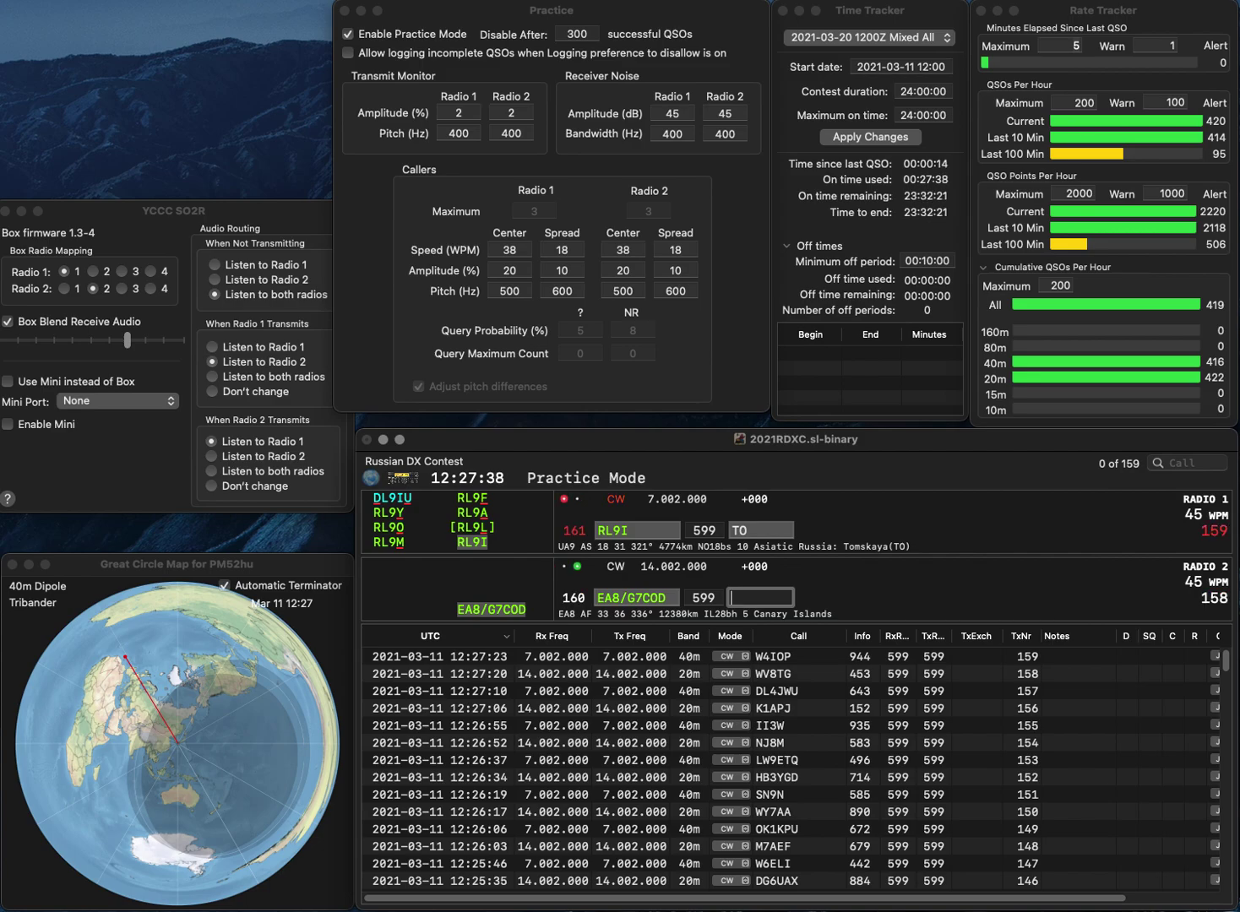
pyautogui.write('77')
pyautogui.press('Return')
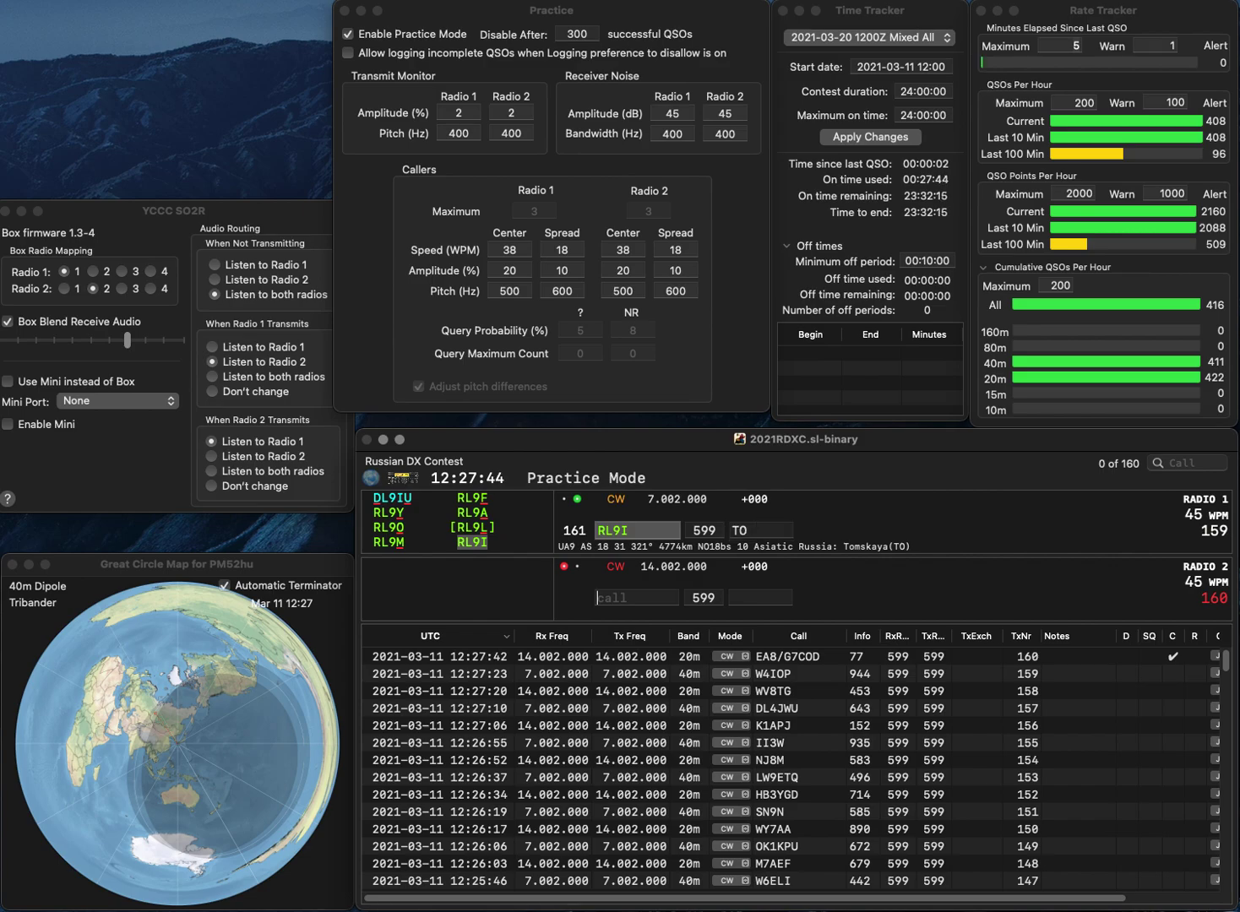
pyautogui.press('Return')
# Answer OH7MM on Radio 2 and PY2IU on Radio 1.
pyautogui.write('OH7MM')
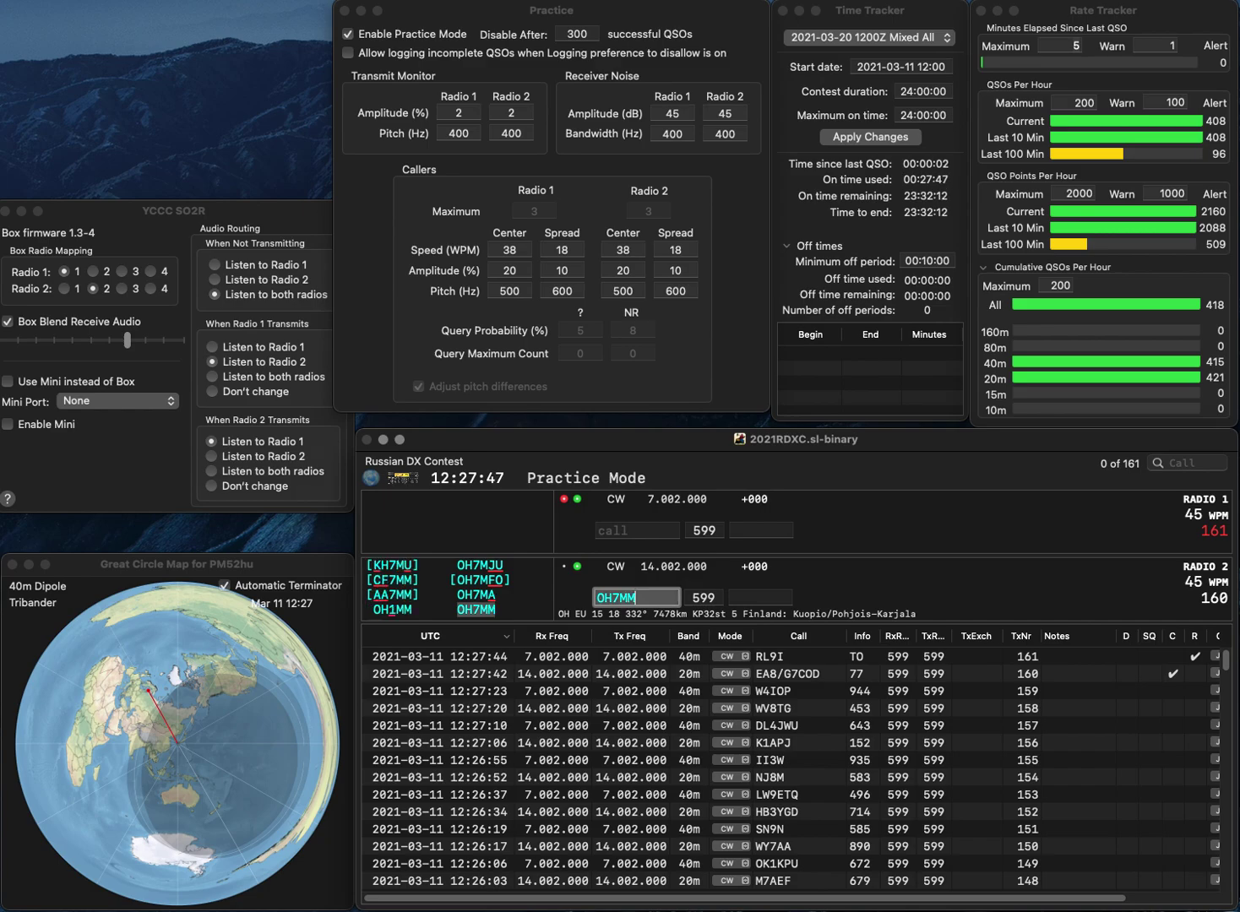
pyautogui.press('Return')
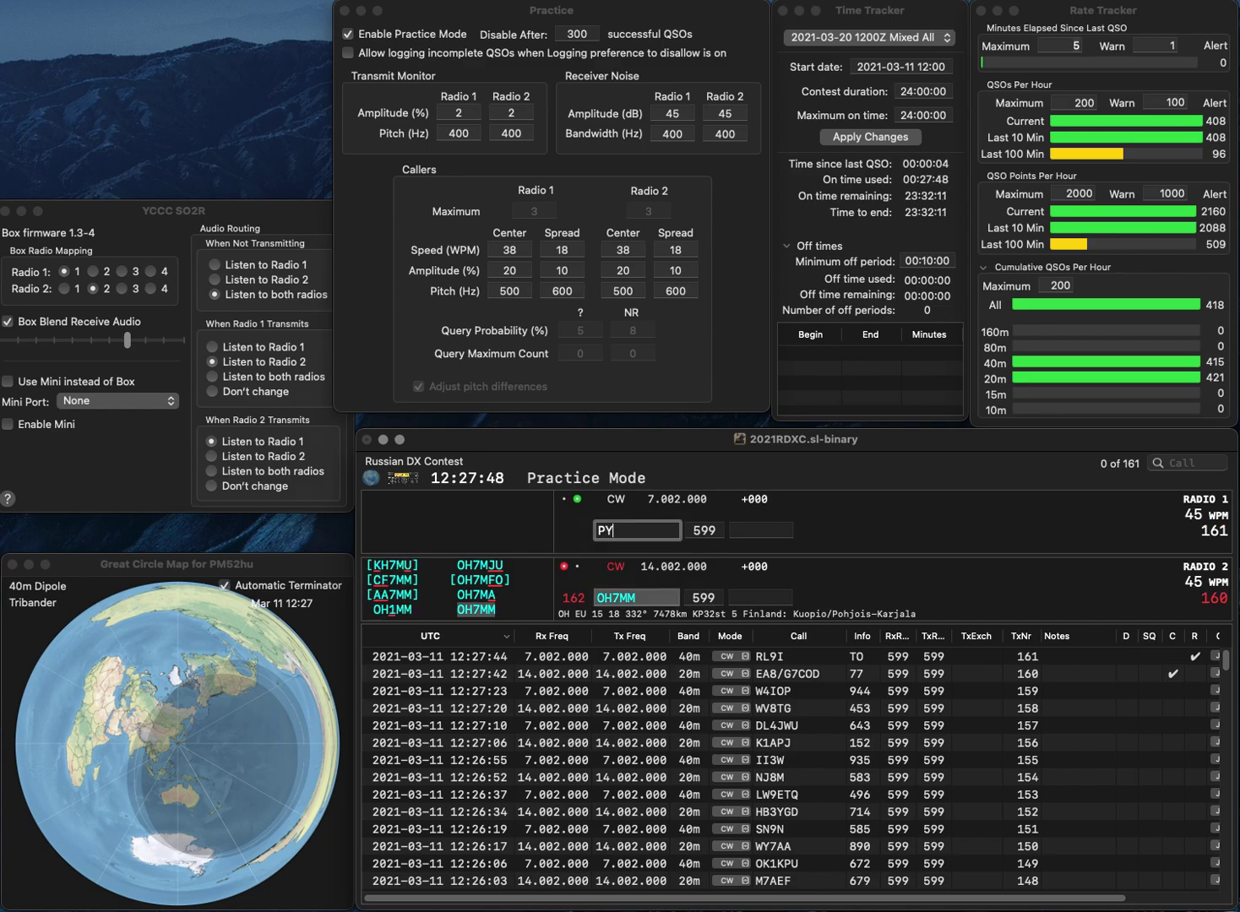
pyautogui.write('PY2IU')
pyautogui.press('Return')
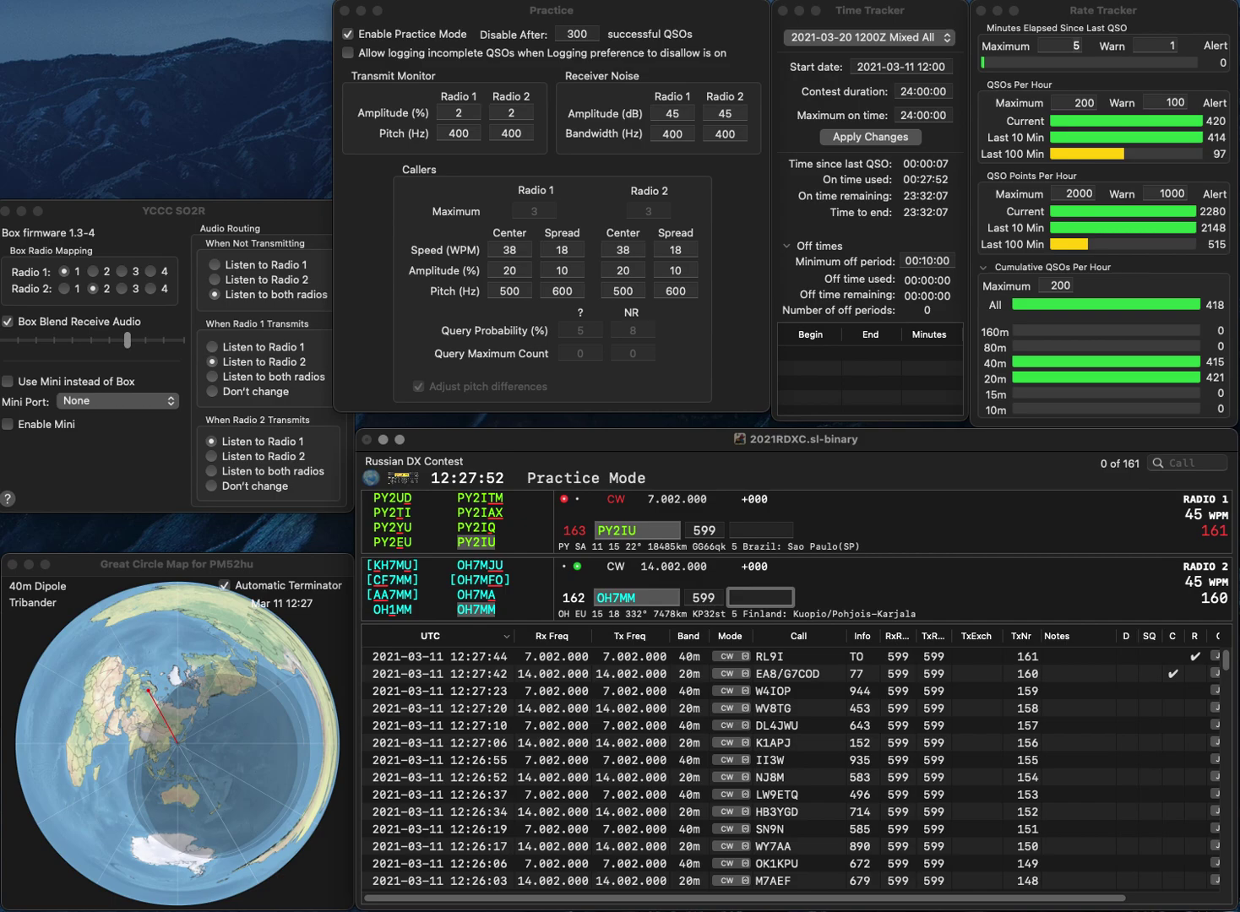
# Log OH7MM with exchange 483 on Radio 2 and PY2IU with exchange 394 on Radio 1.
pyautogui.write('83')
pyautogui.press('Return')
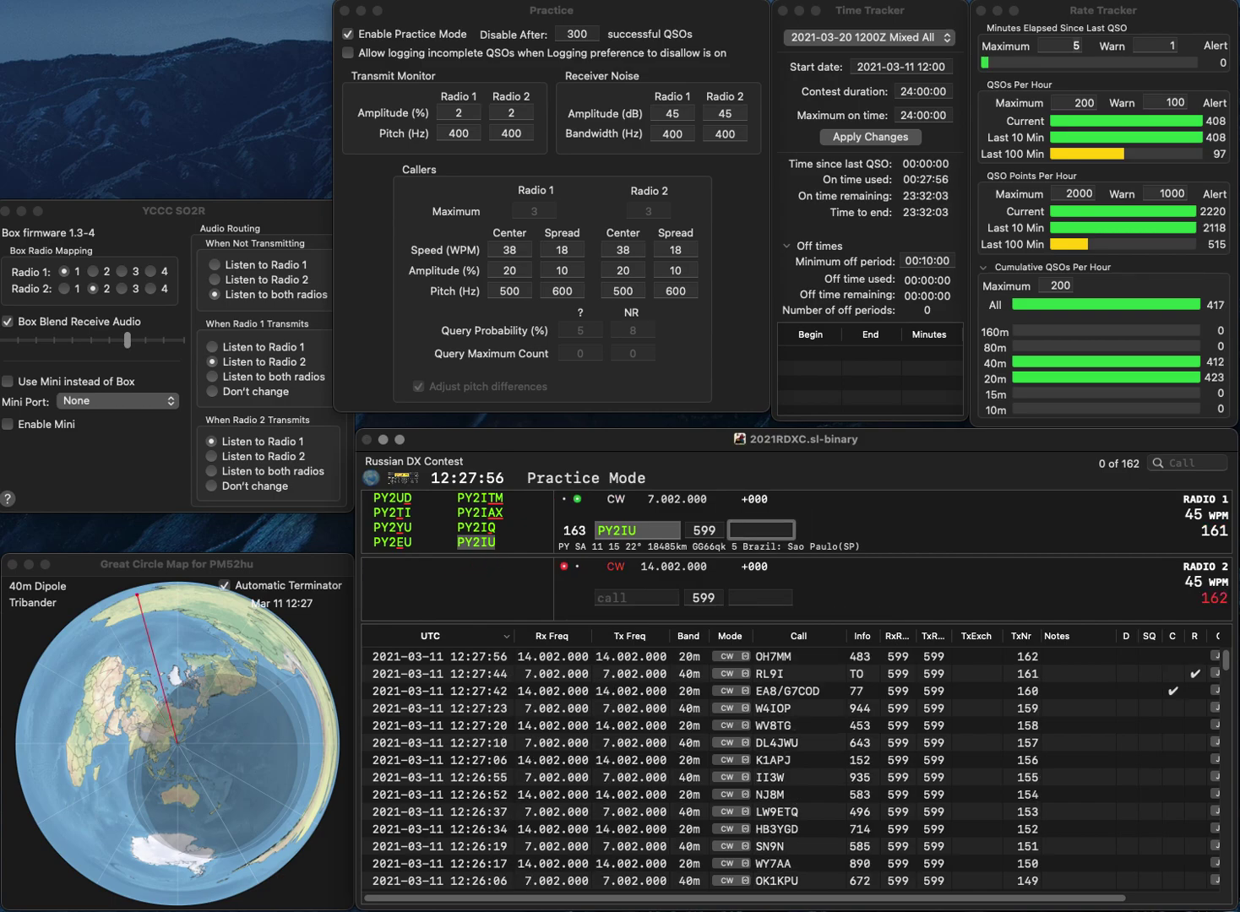
pyautogui.write('39')
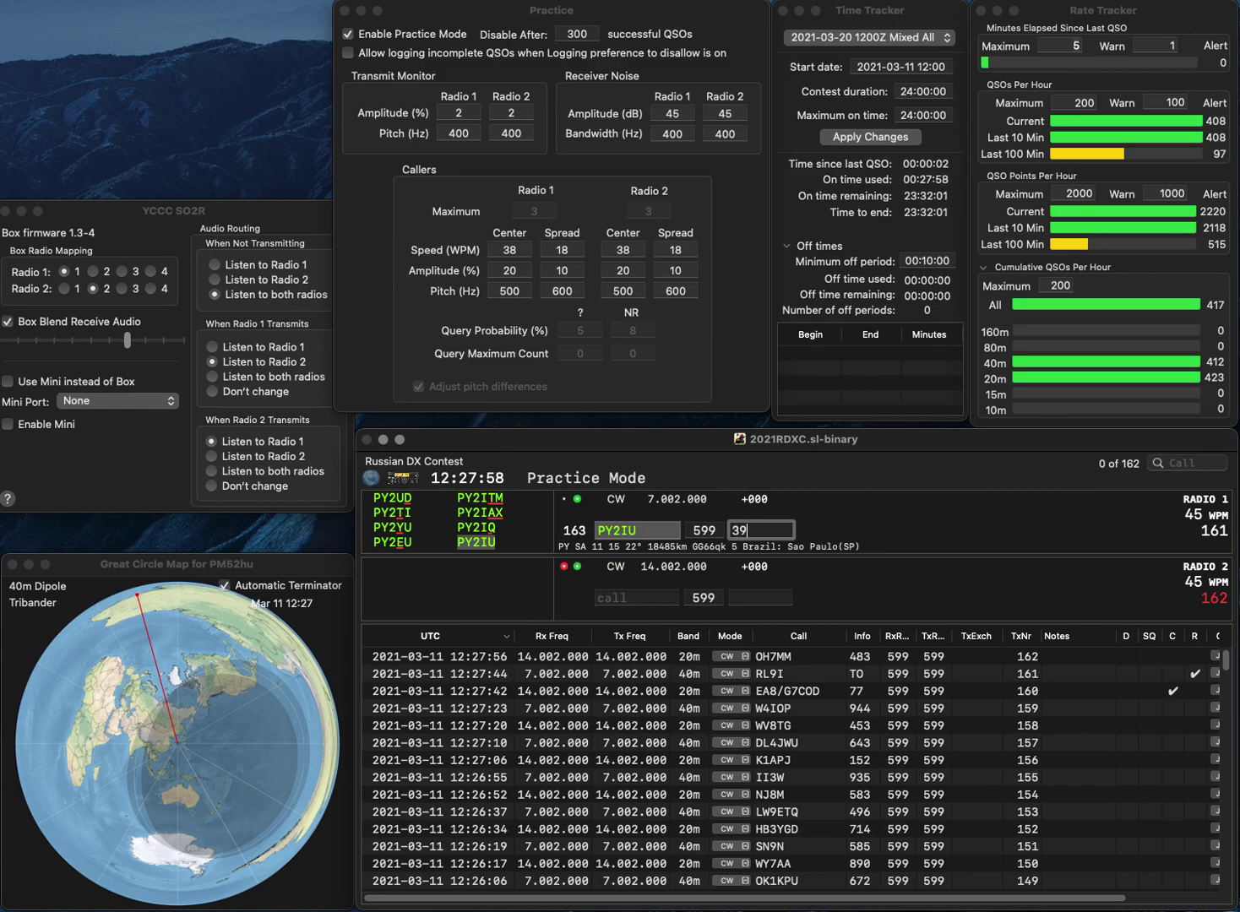
pyautogui.write('4')
pyautogui.press('Return')
pyautogui.write('KD9MGU')
pyautogui.press('Return')
pyautogui.write('IK')
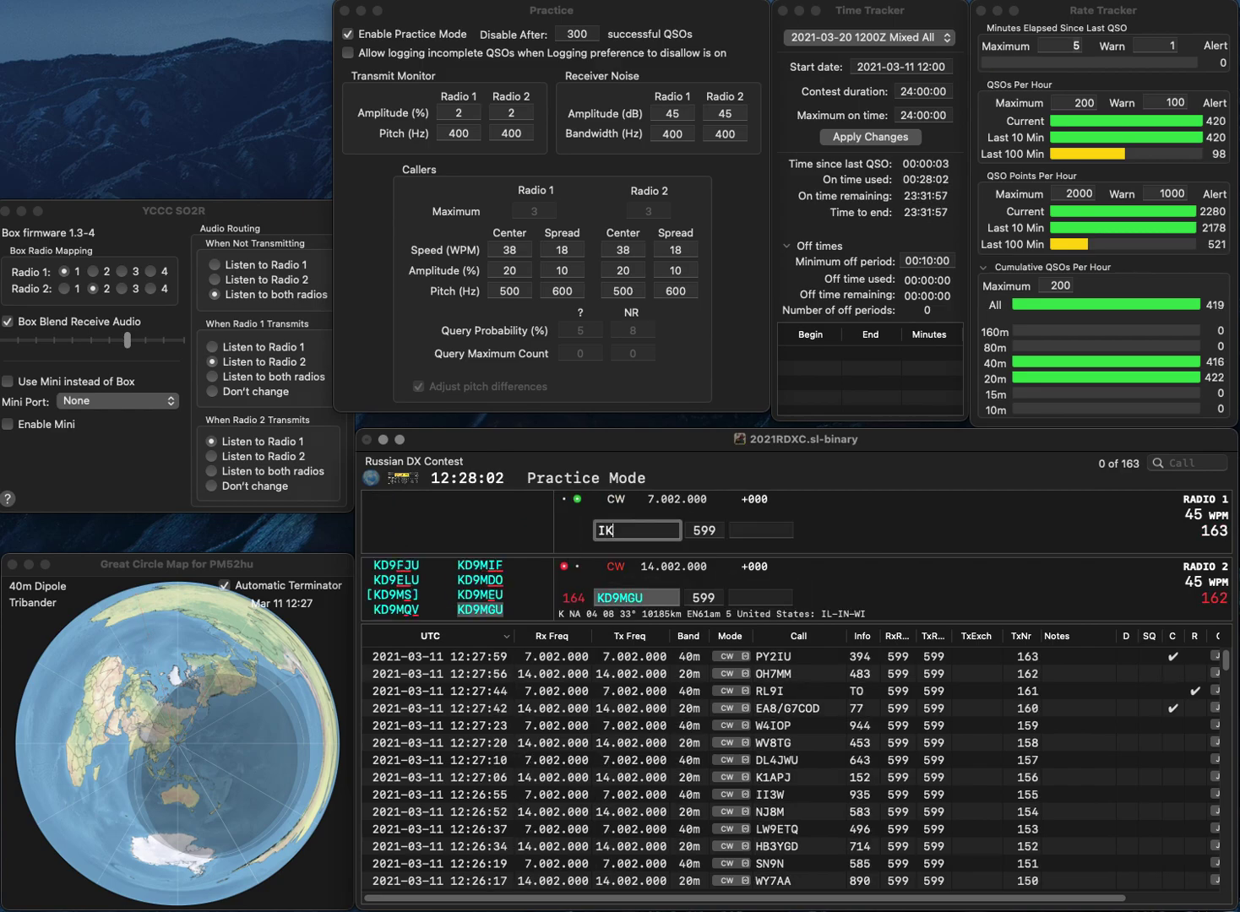
pyautogui.write('0FUX')
pyautogui.press('Return')
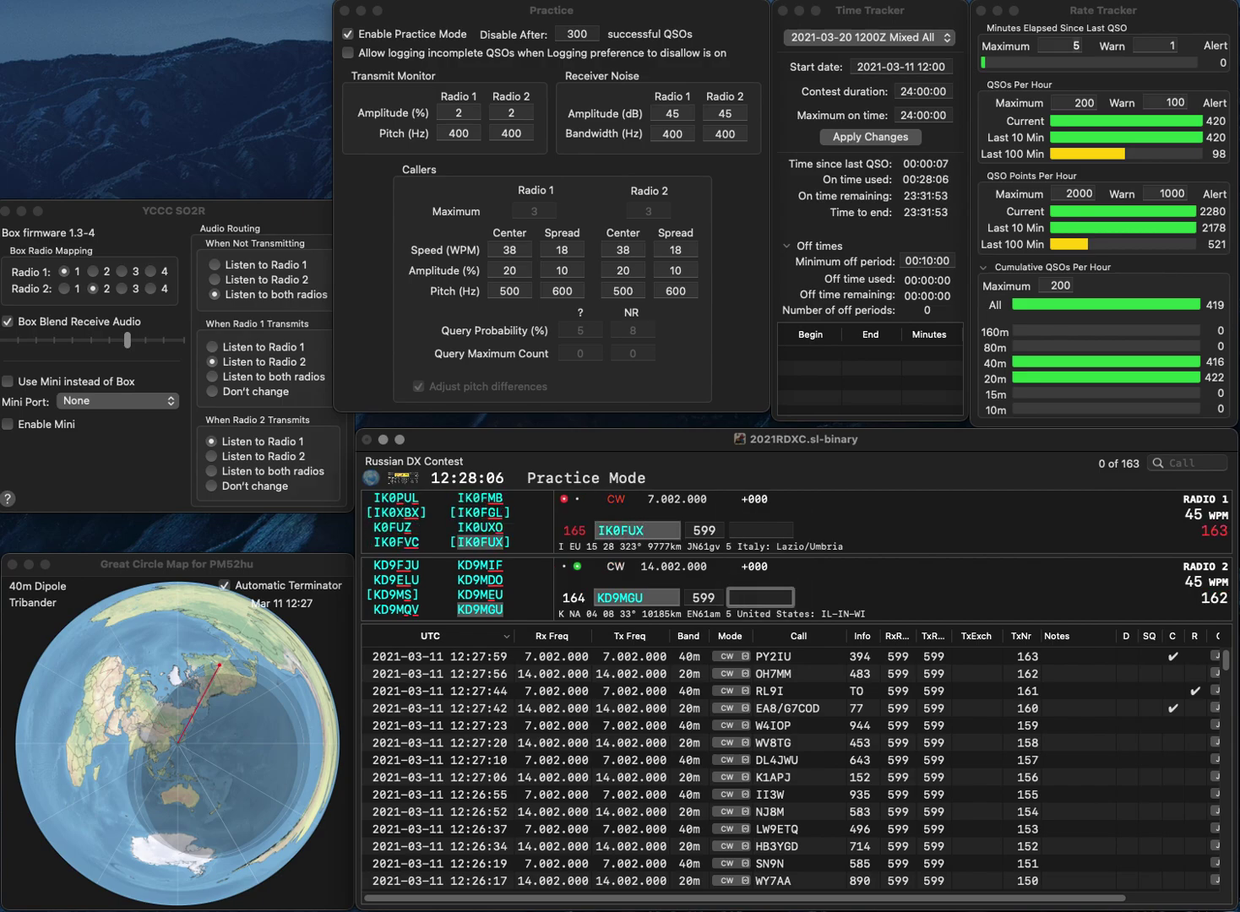
pyautogui.write('63')
pyautogui.press('Return')
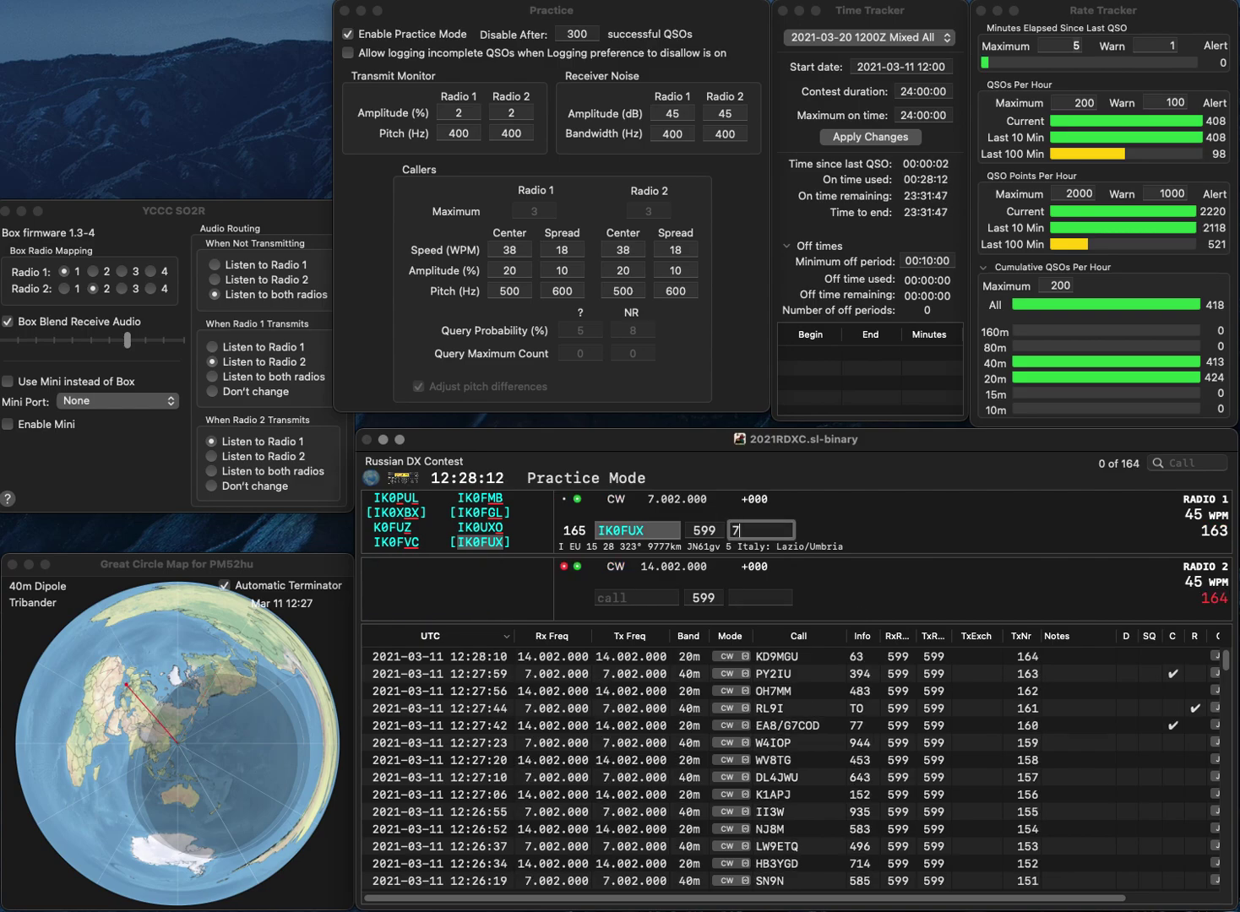
pyautogui.press('Return')
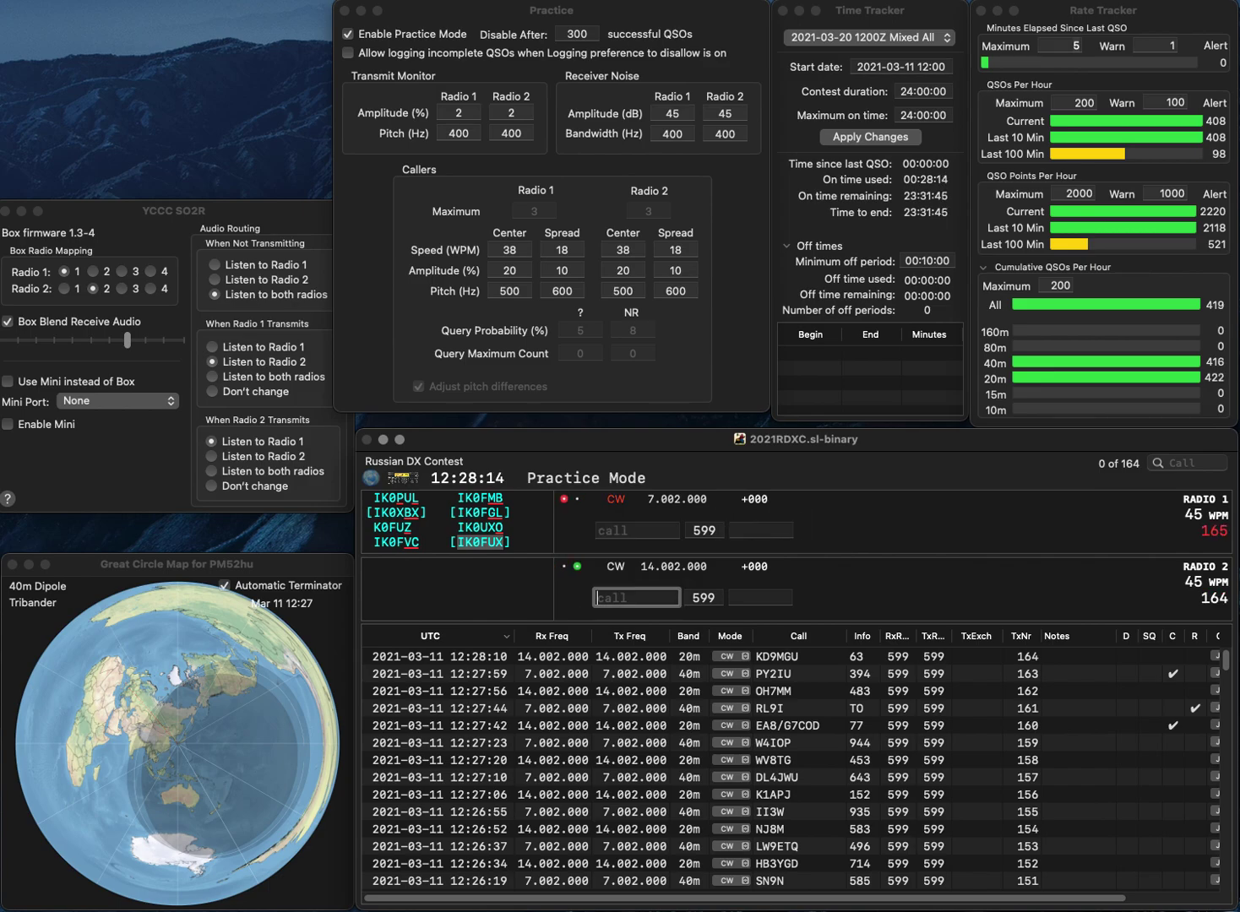
# Answer Z33C on Radio 2 and LZ1GD on Radio 1.
pyautogui.write('3')
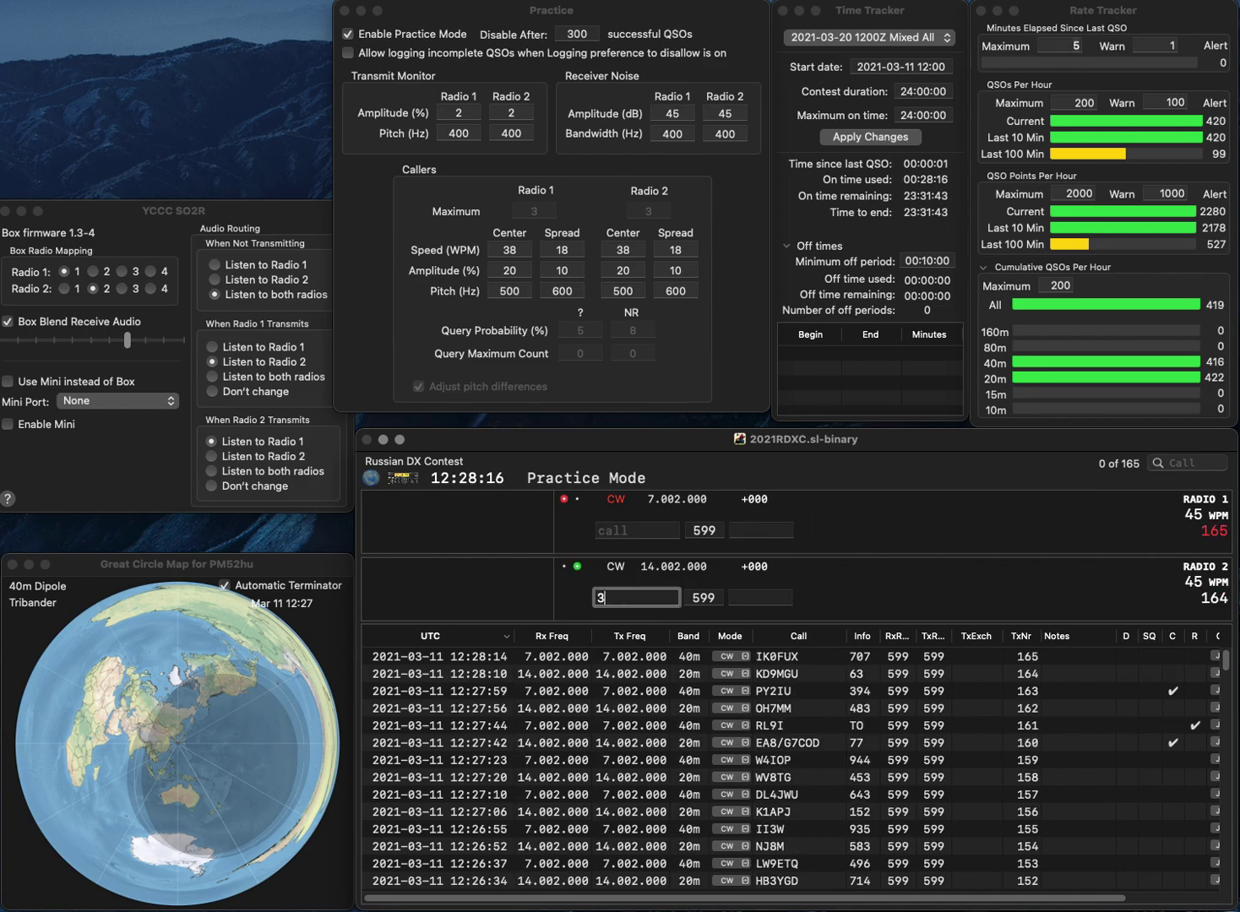
pyautogui.write('3CZ')
pyautogui.press('Return')
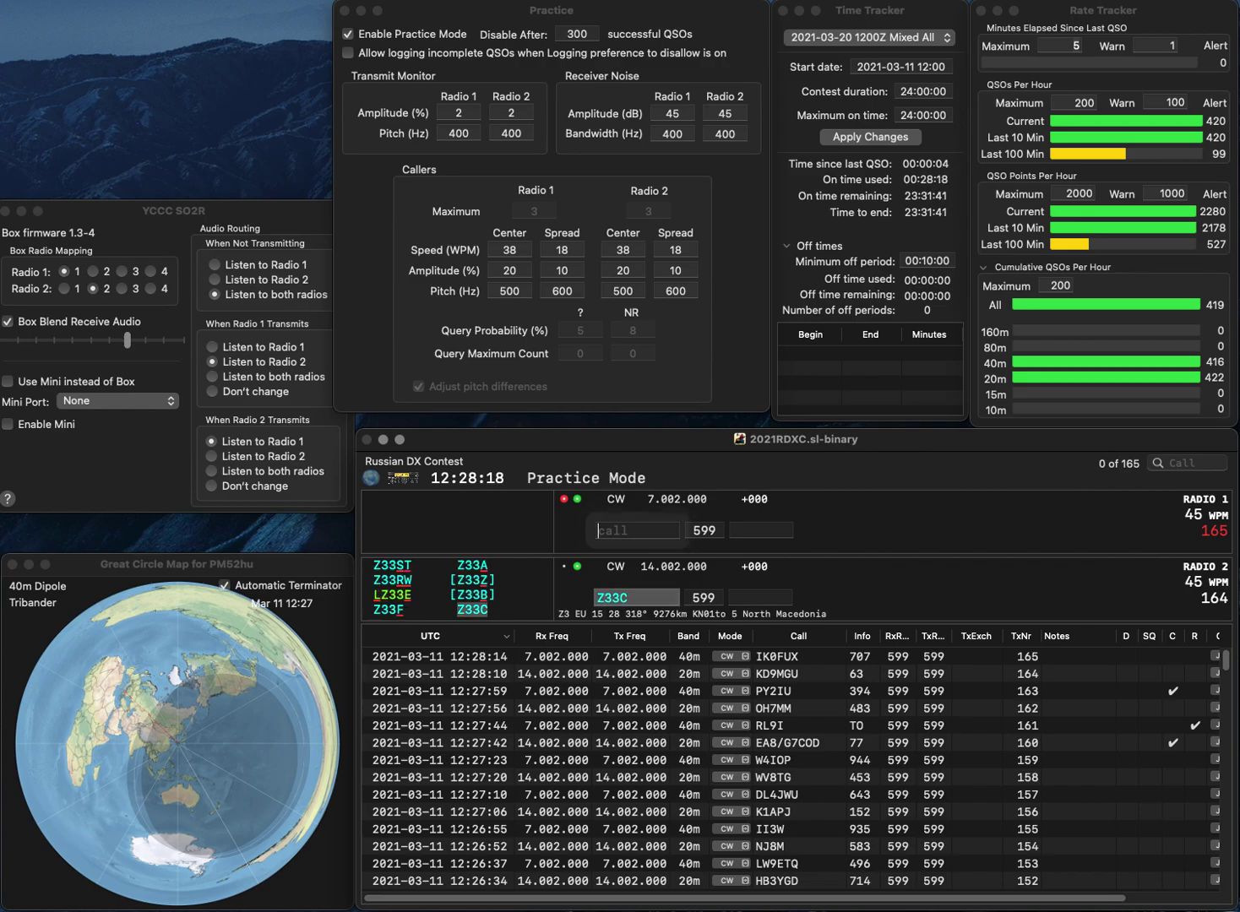
pyautogui.write('Z1GD')
pyautogui.press('Home')
pyautogui.write('L')
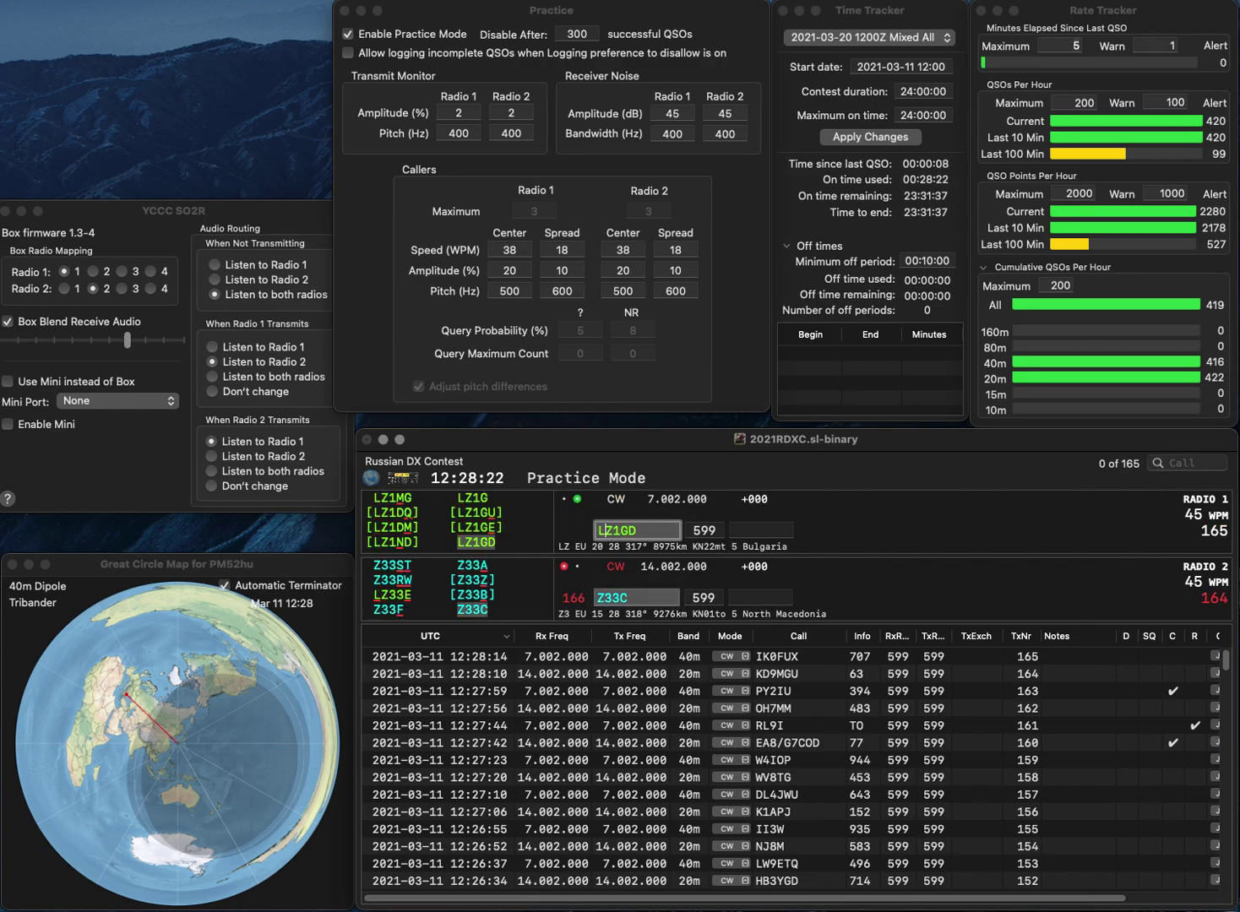
pyautogui.press('Return')
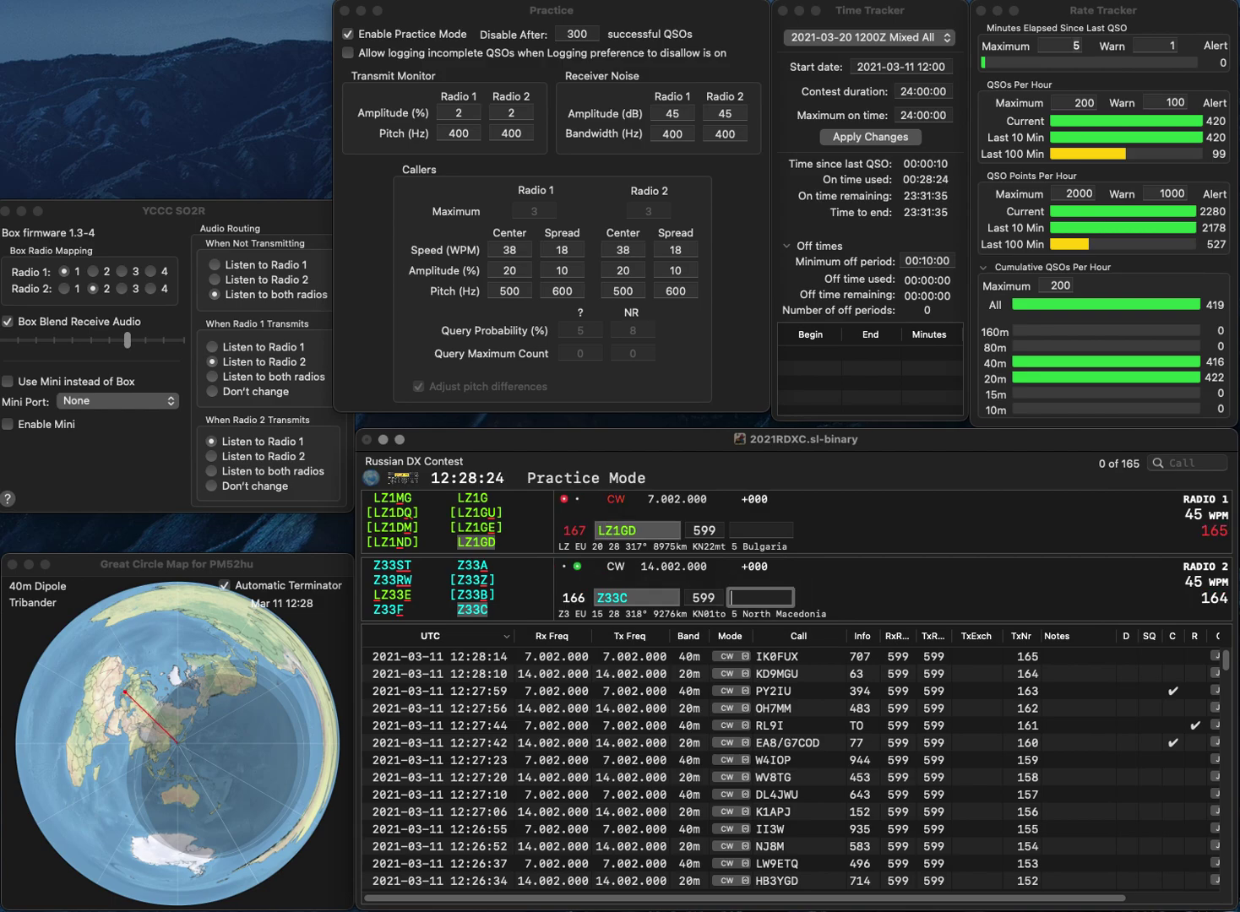
pyautogui.write('509')
pyautogui.press('Return')
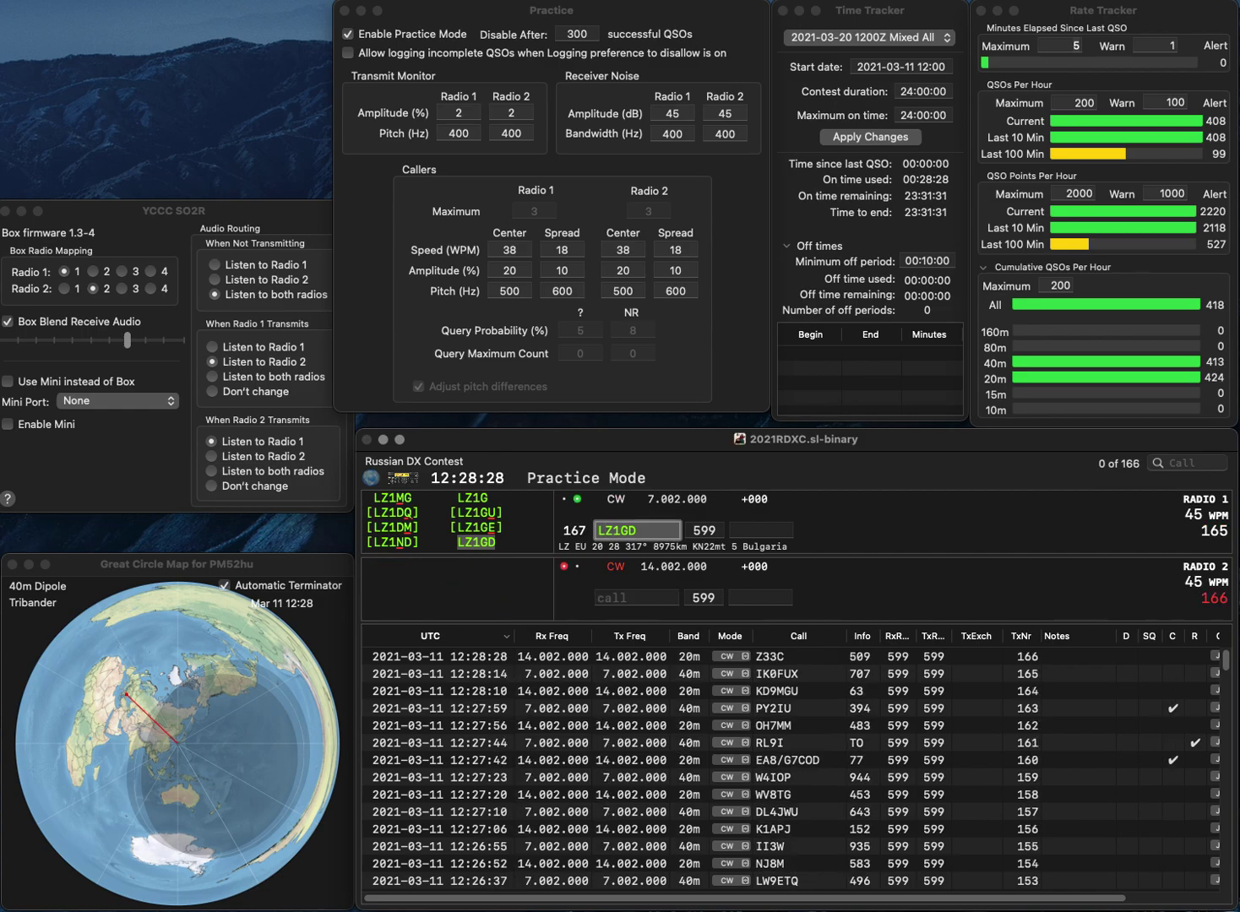
pyautogui.write('523')
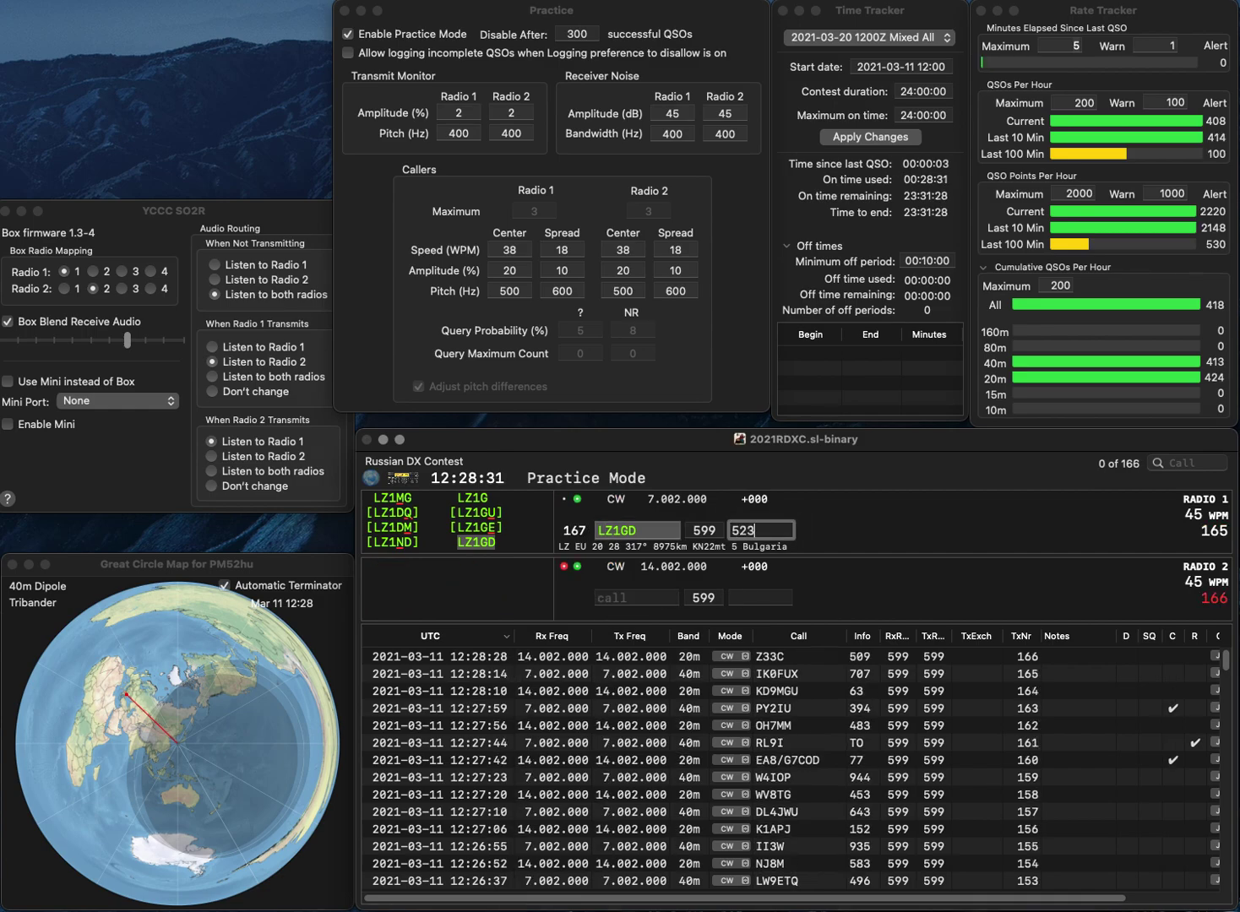
pyautogui.press('Return')
pyautogui.write('D9')
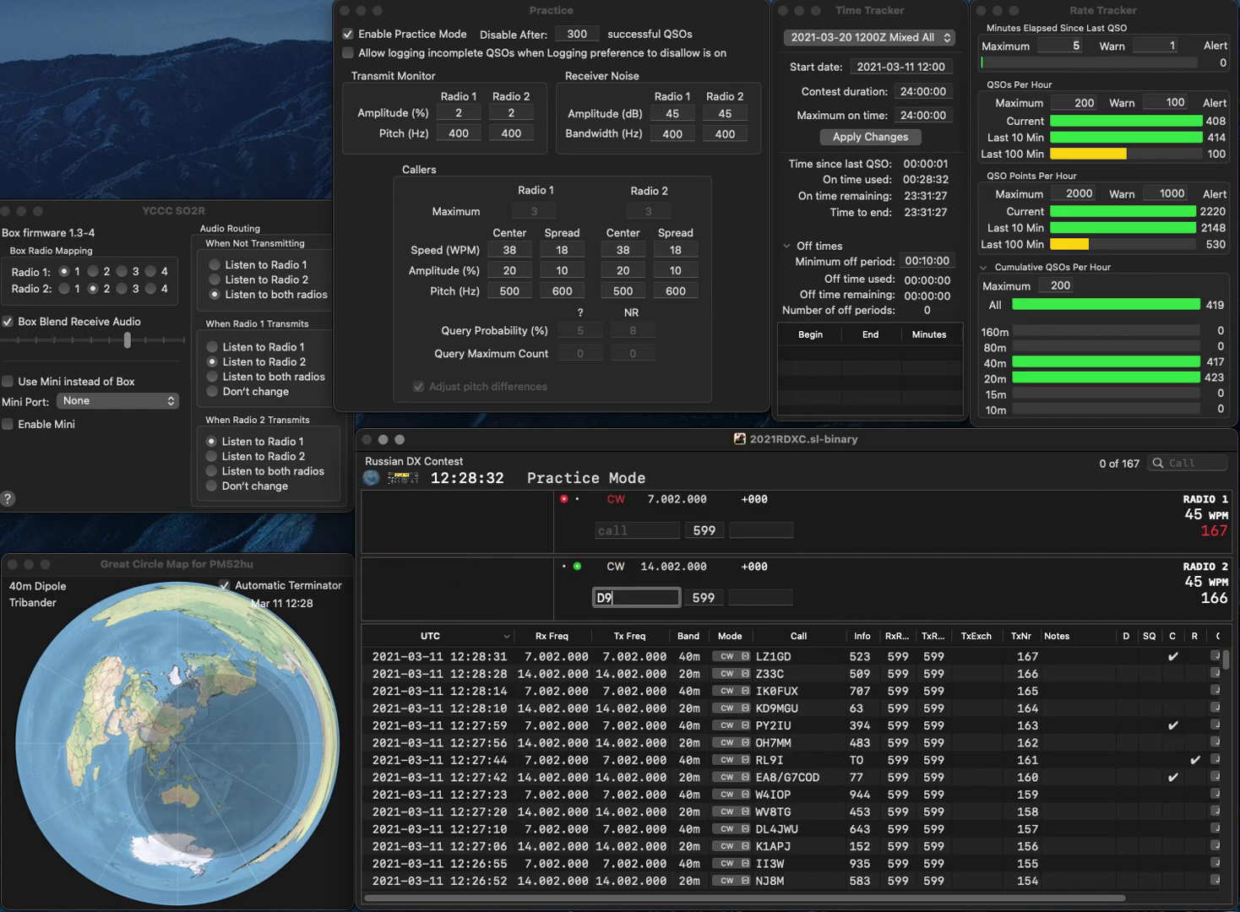
pyautogui.write('/SP6')
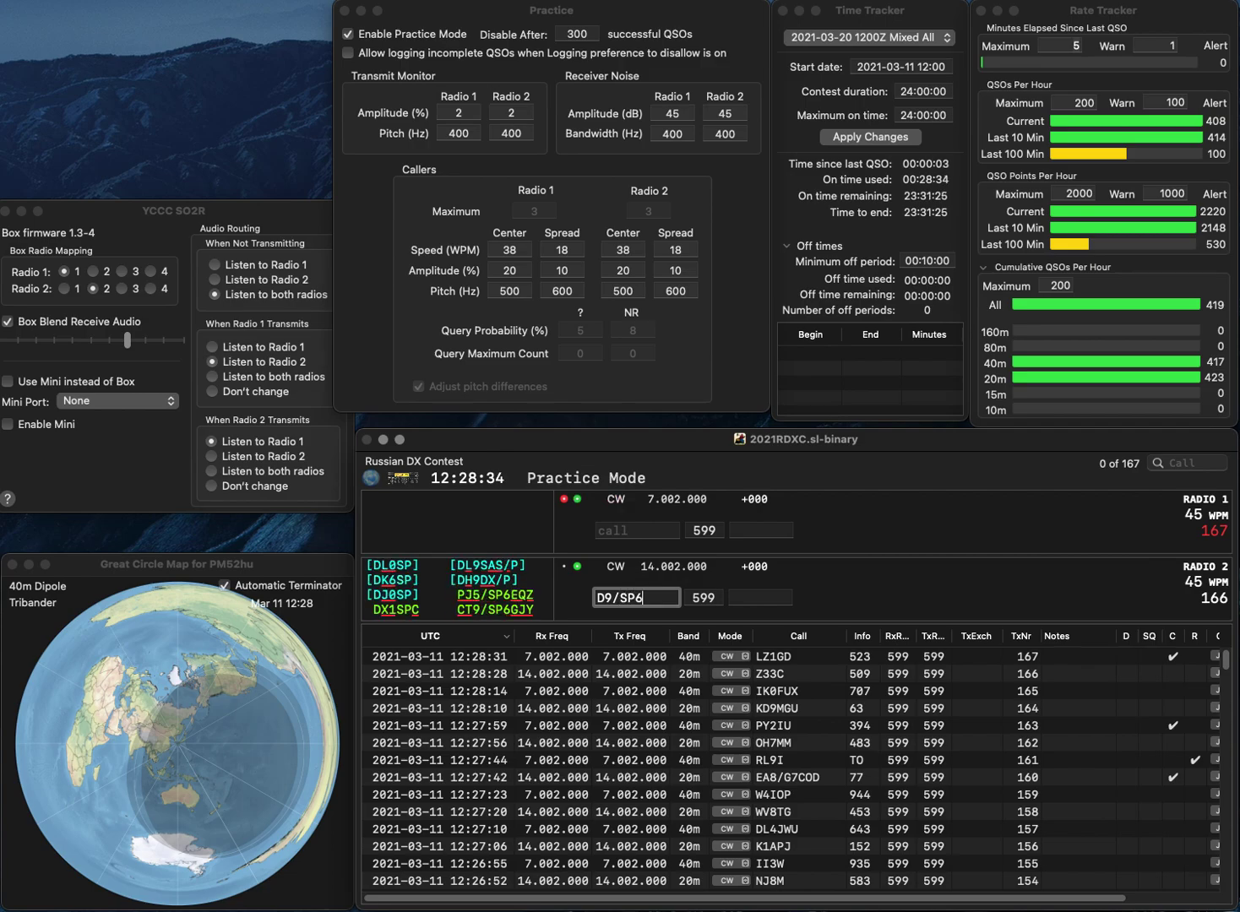
pyautogui.write('GJYCT')
pyautogui.press('Return')
pyautogui.press('Return')
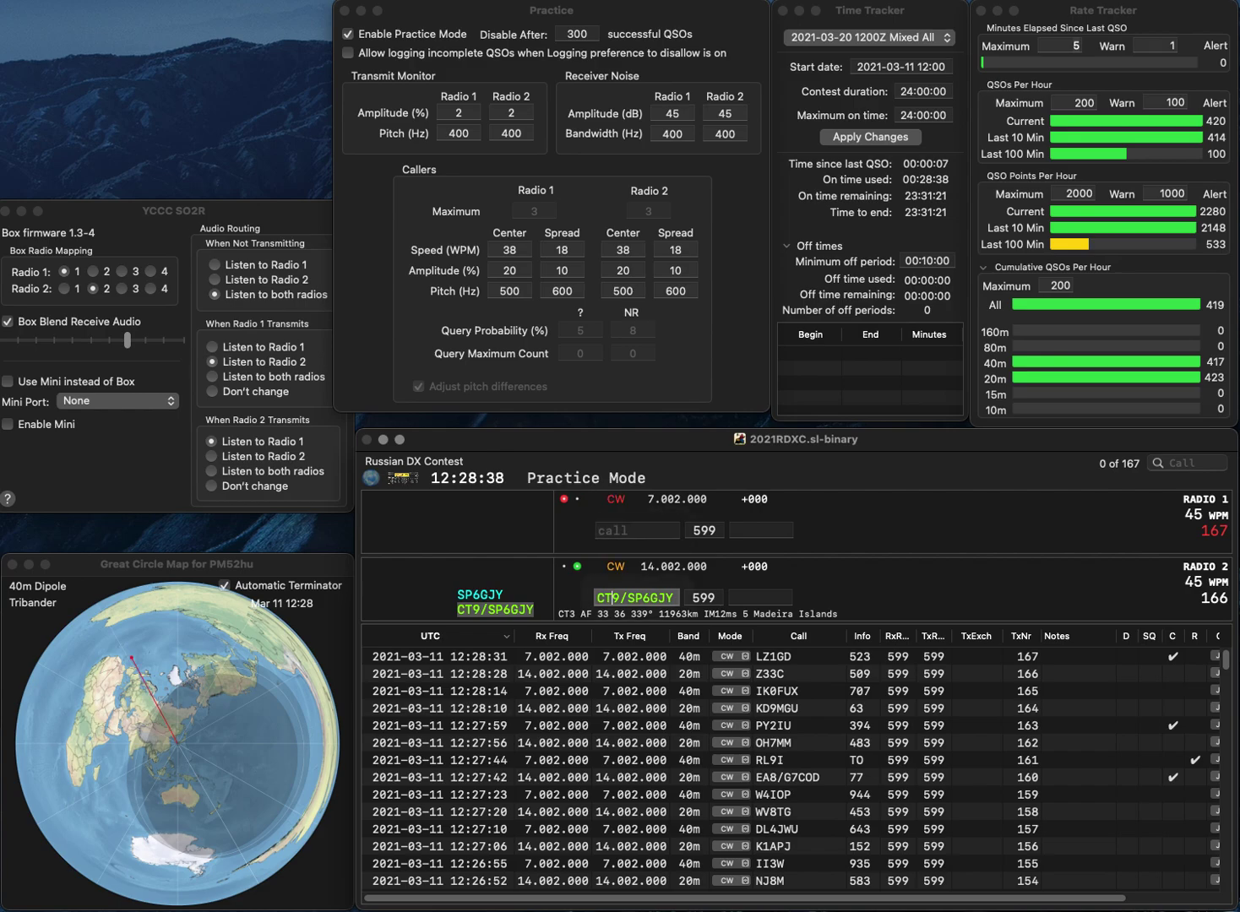
pyautogui.write('YO')
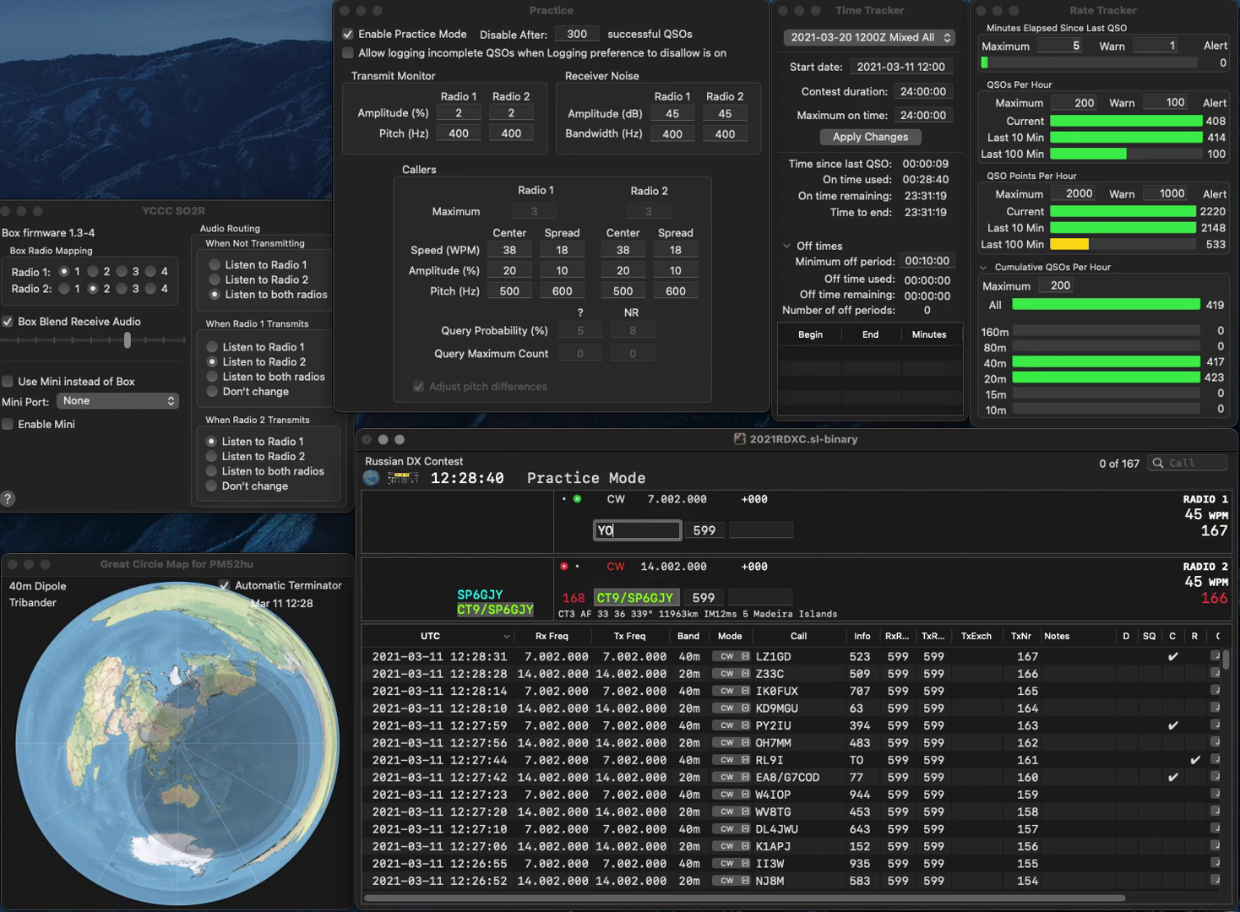
pyautogui.write('7H')
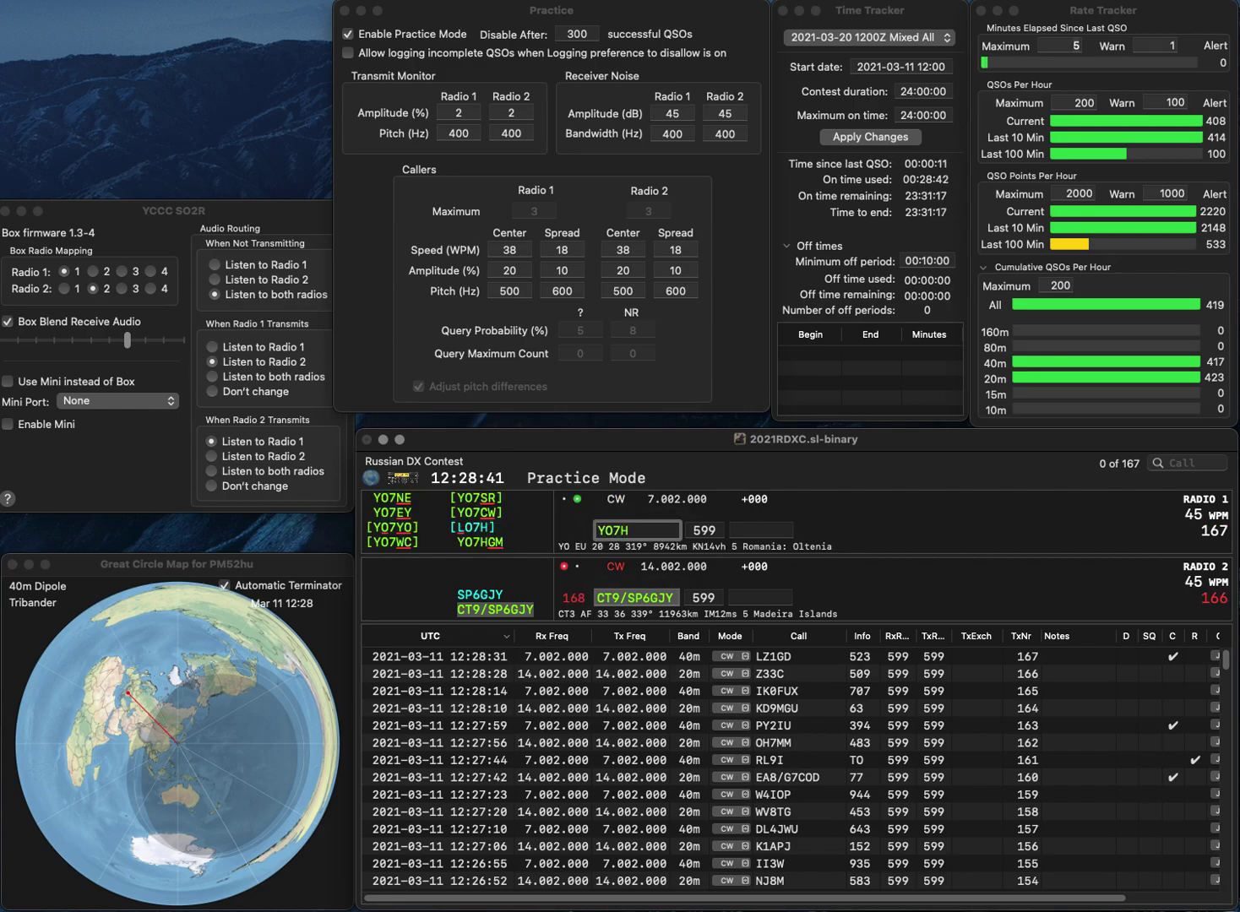
pyautogui.write('GM')
pyautogui.press('Return')
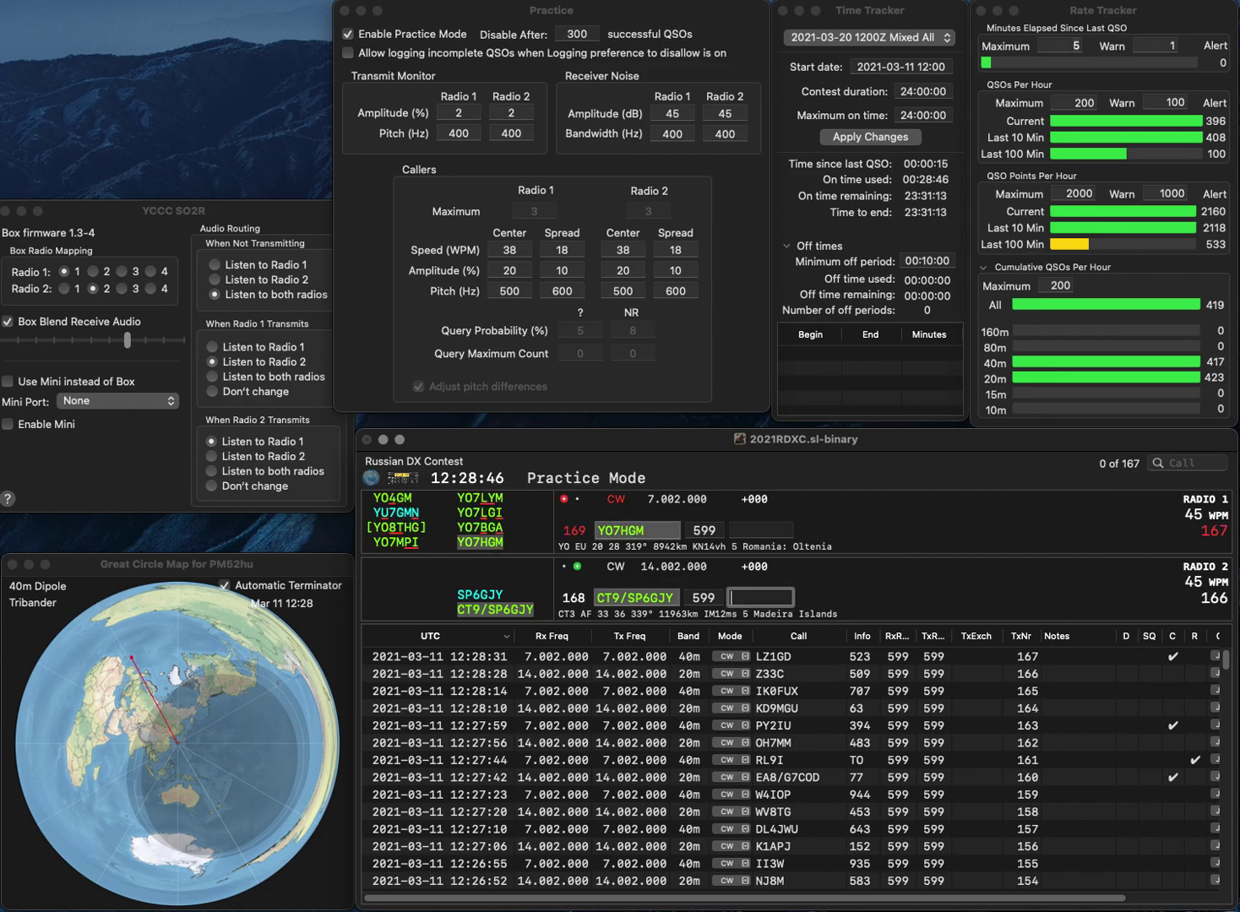
pyautogui.write('503')
pyautogui.press('Return')
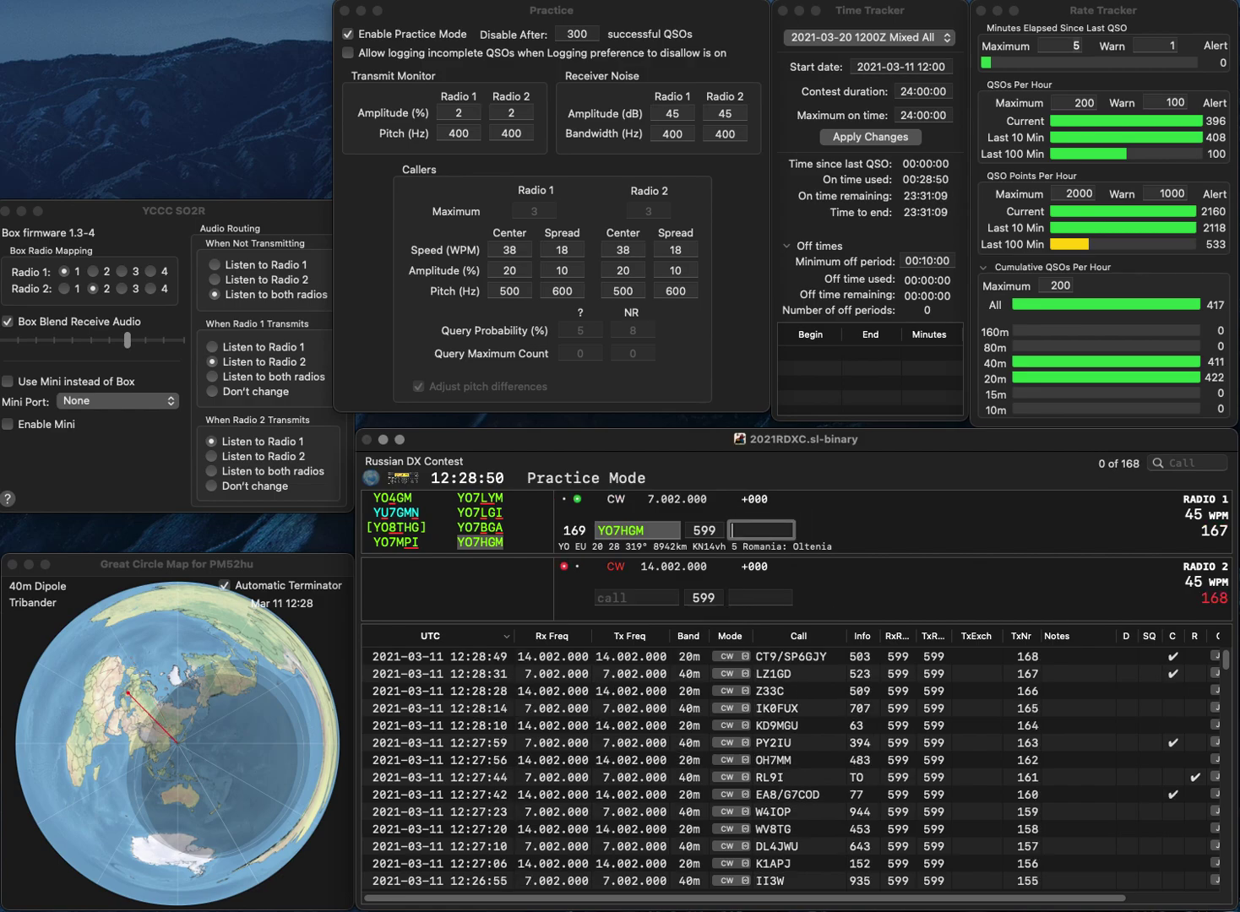
pyautogui.write('659')
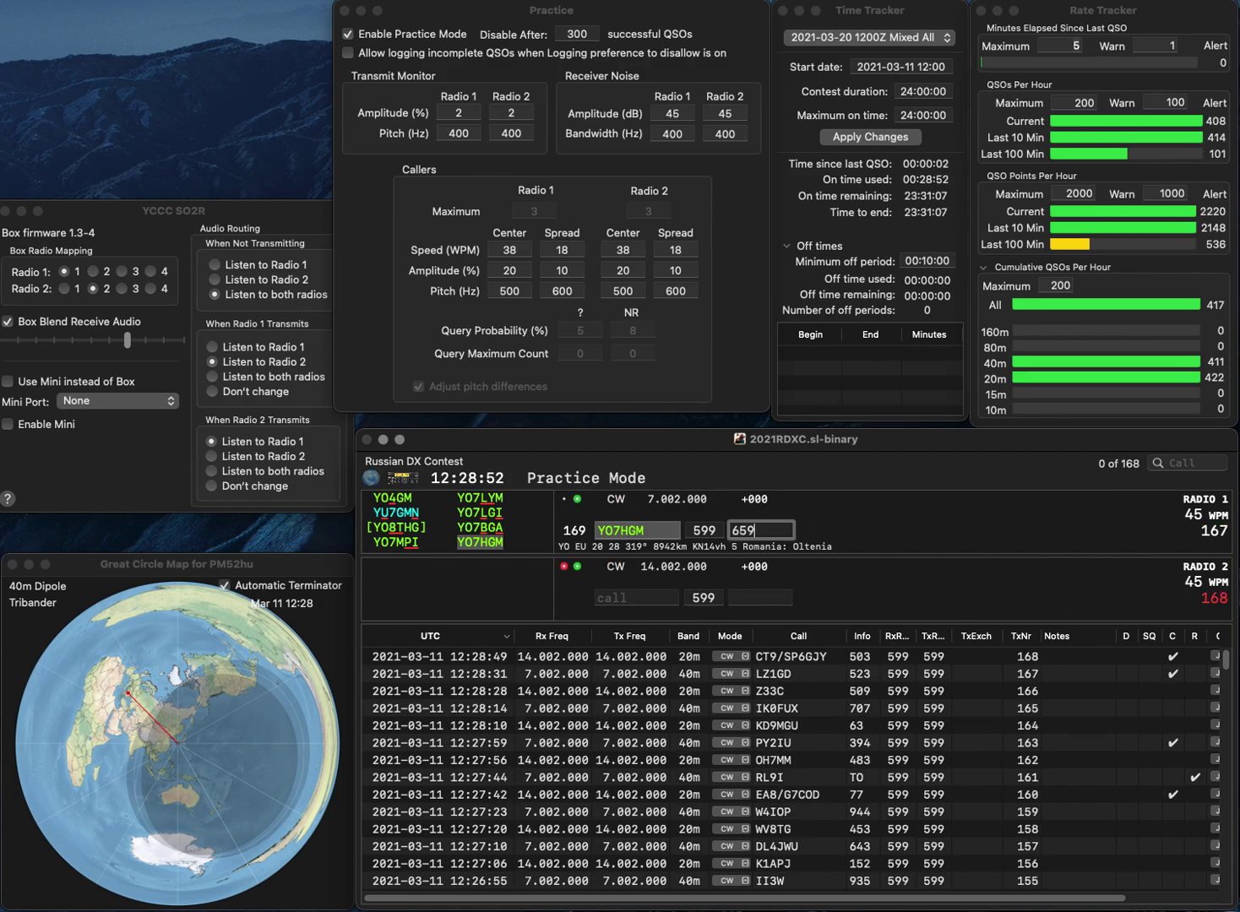
pyautogui.press('Return')
pyautogui.write('MTL')
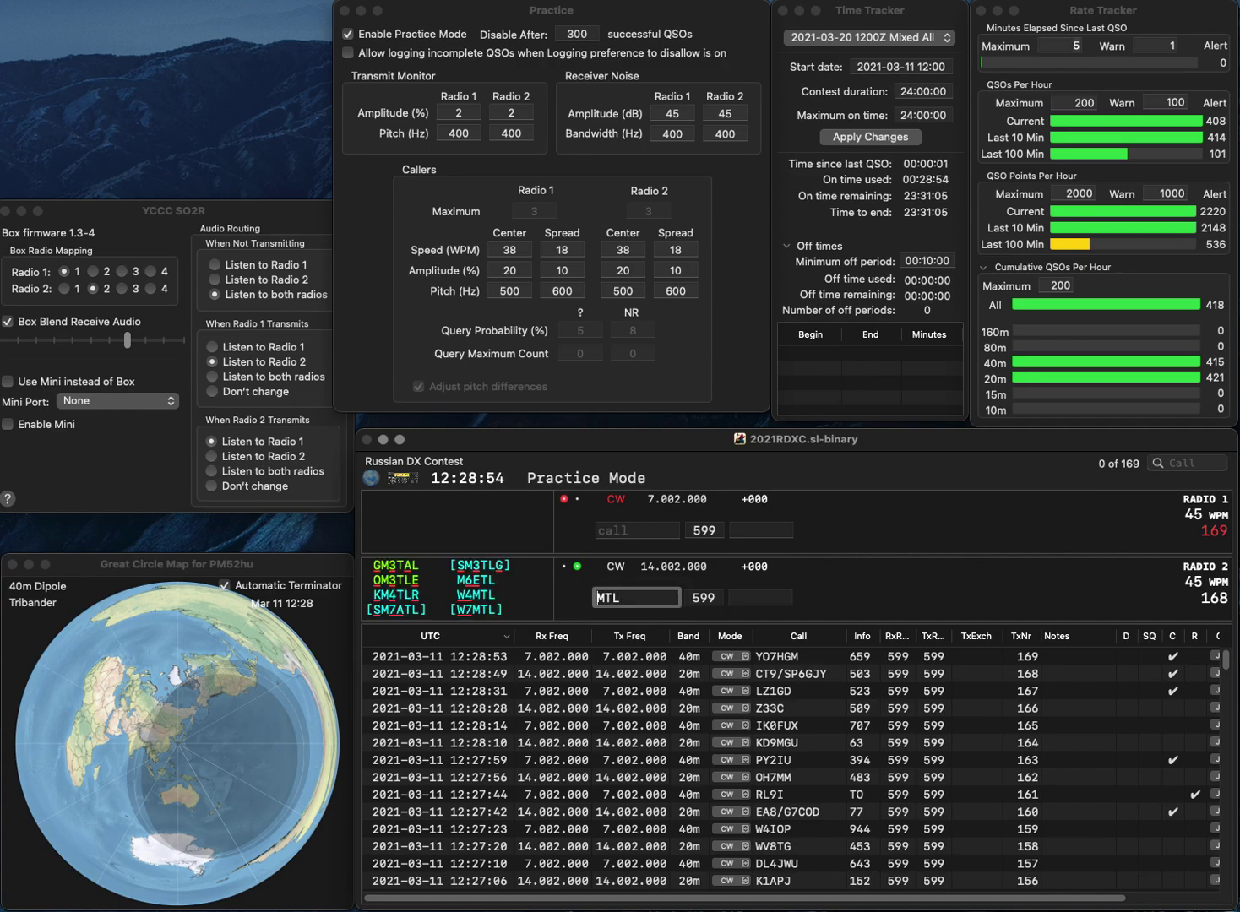
pyautogui.press('Home')
pyautogui.write('W7')
pyautogui.press('Return')
pyautogui.write('WV6AVU')
pyautogui.press('Home')
pyautogui.press('Delete')
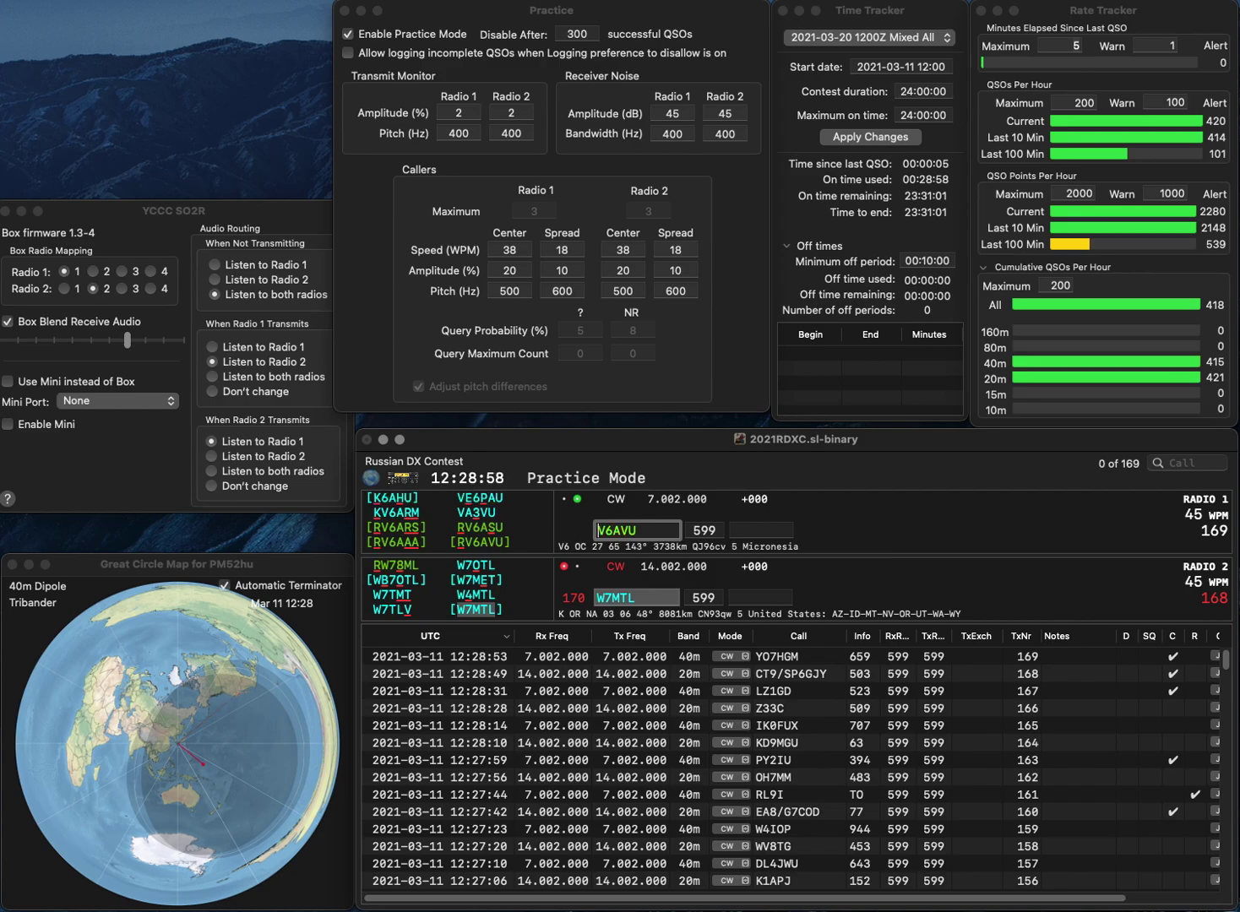
pyautogui.write('R')
pyautogui.press('Return')
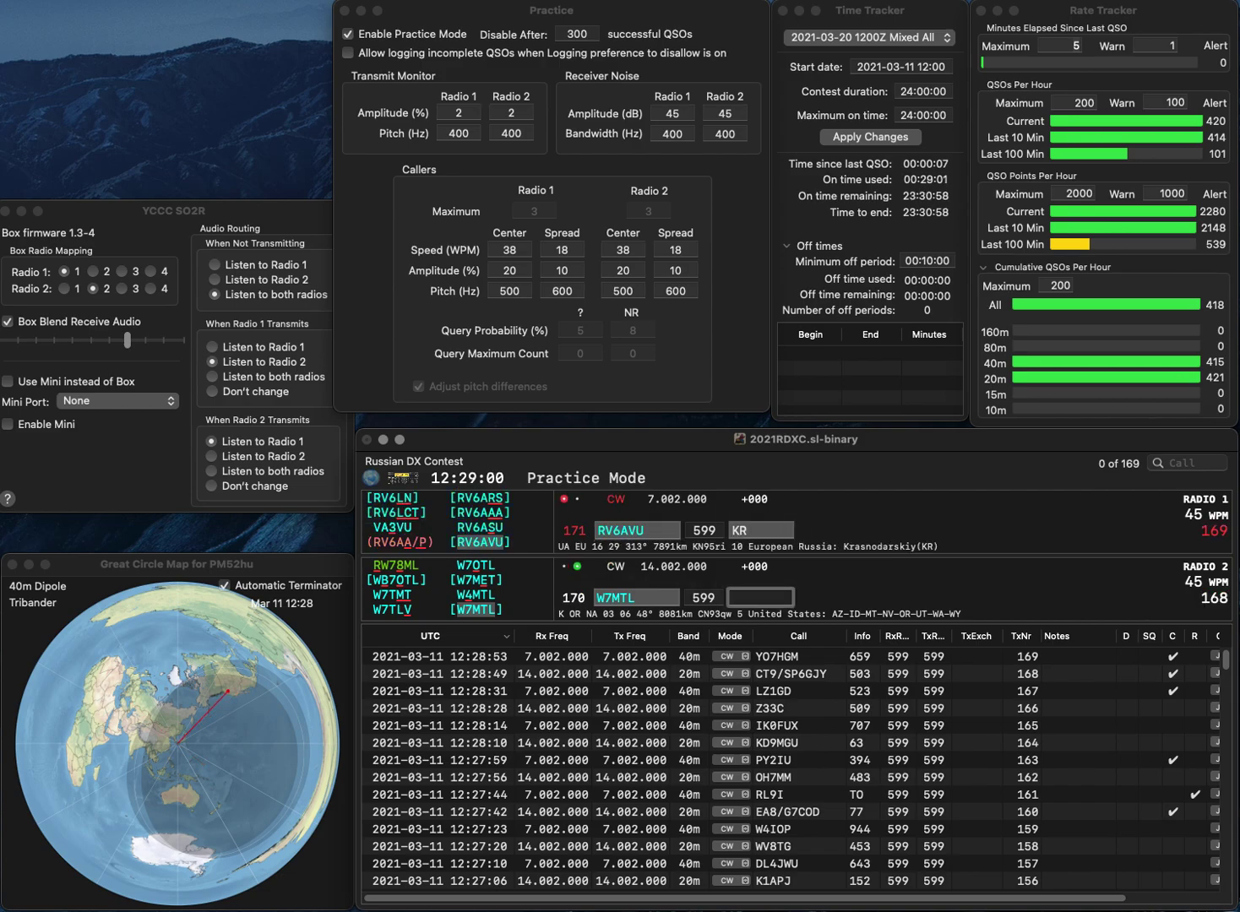
pyautogui.write('113')
pyautogui.press('Return')
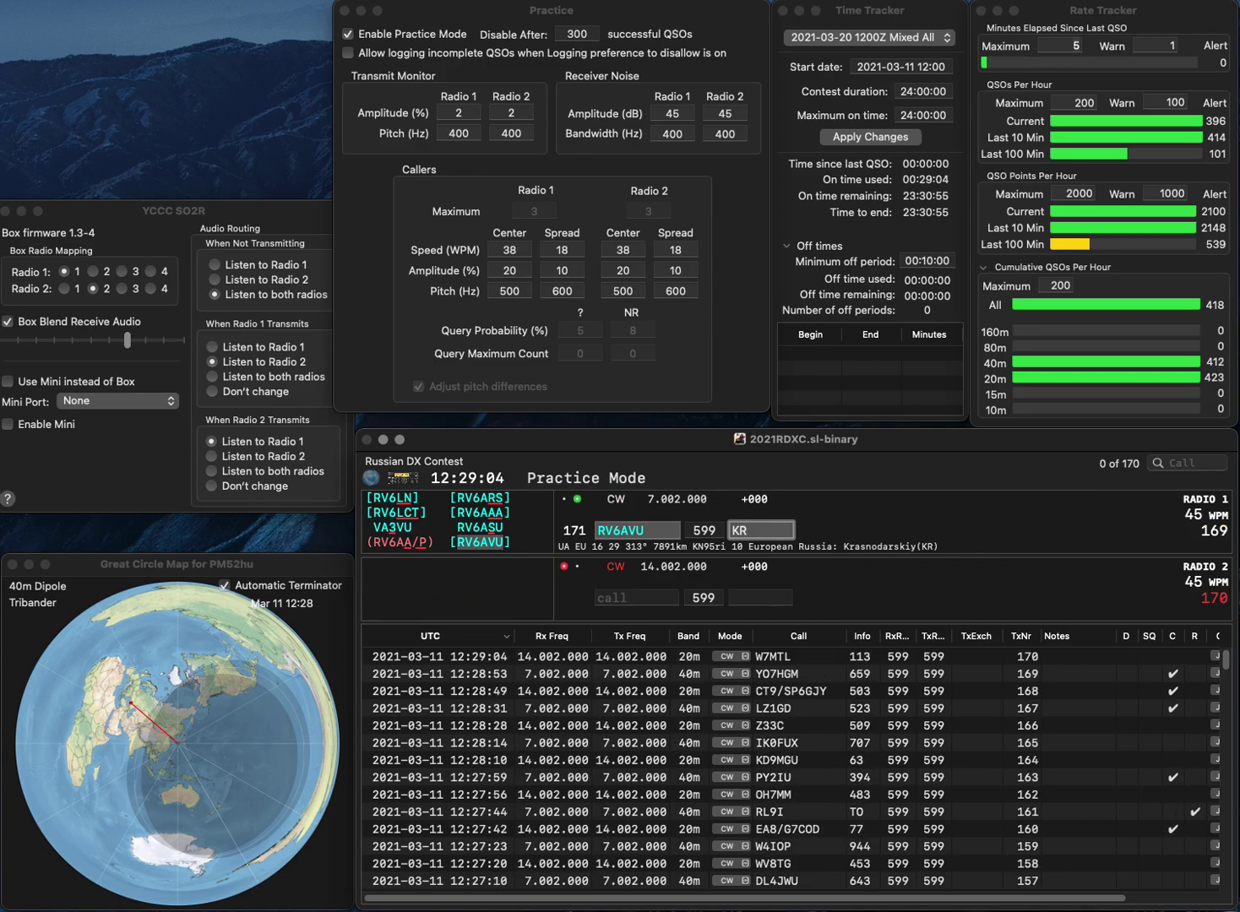
pyautogui.press('Return')
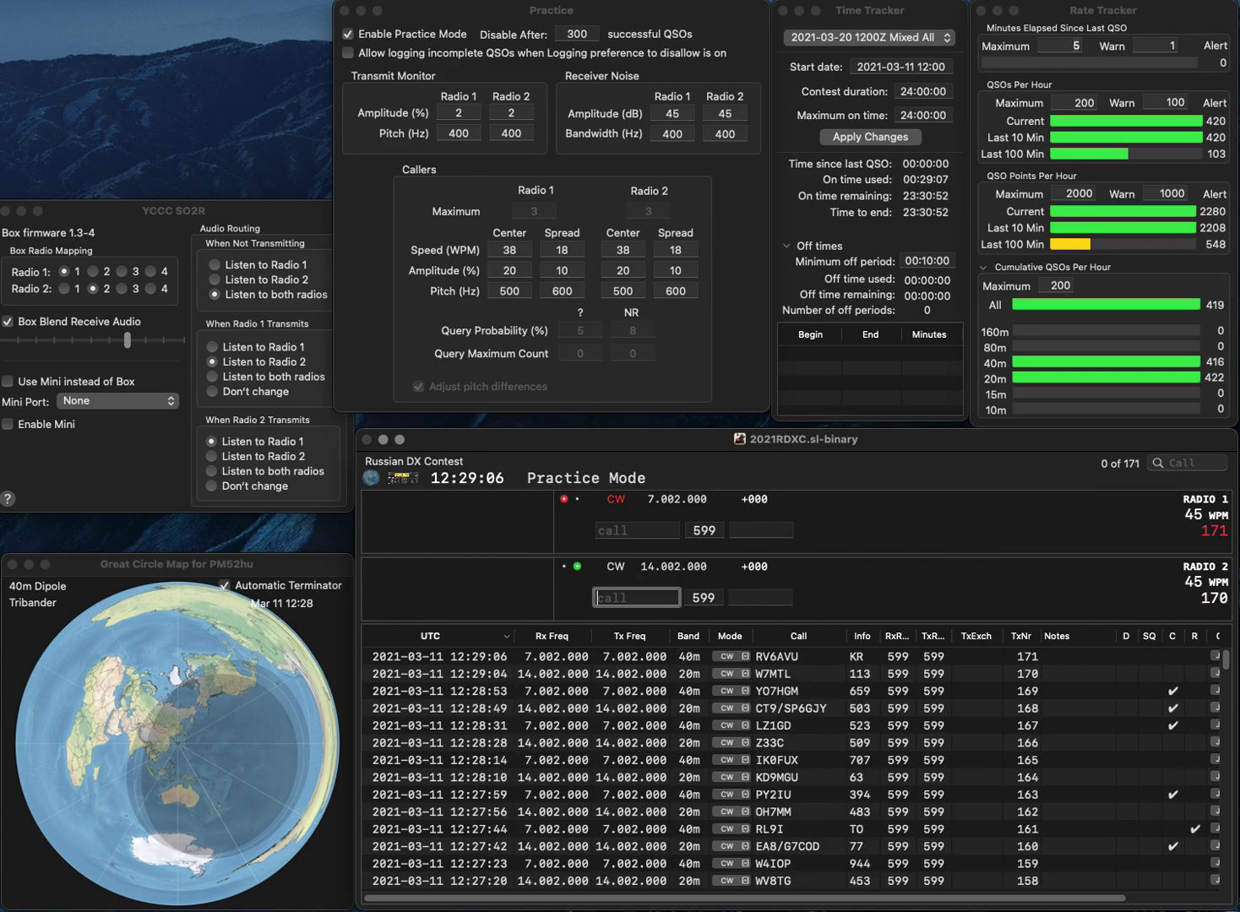
# Answer the partial call Z1D on Radio 2 and JA3MIX on Radio 1.
pyautogui.write('Z1')
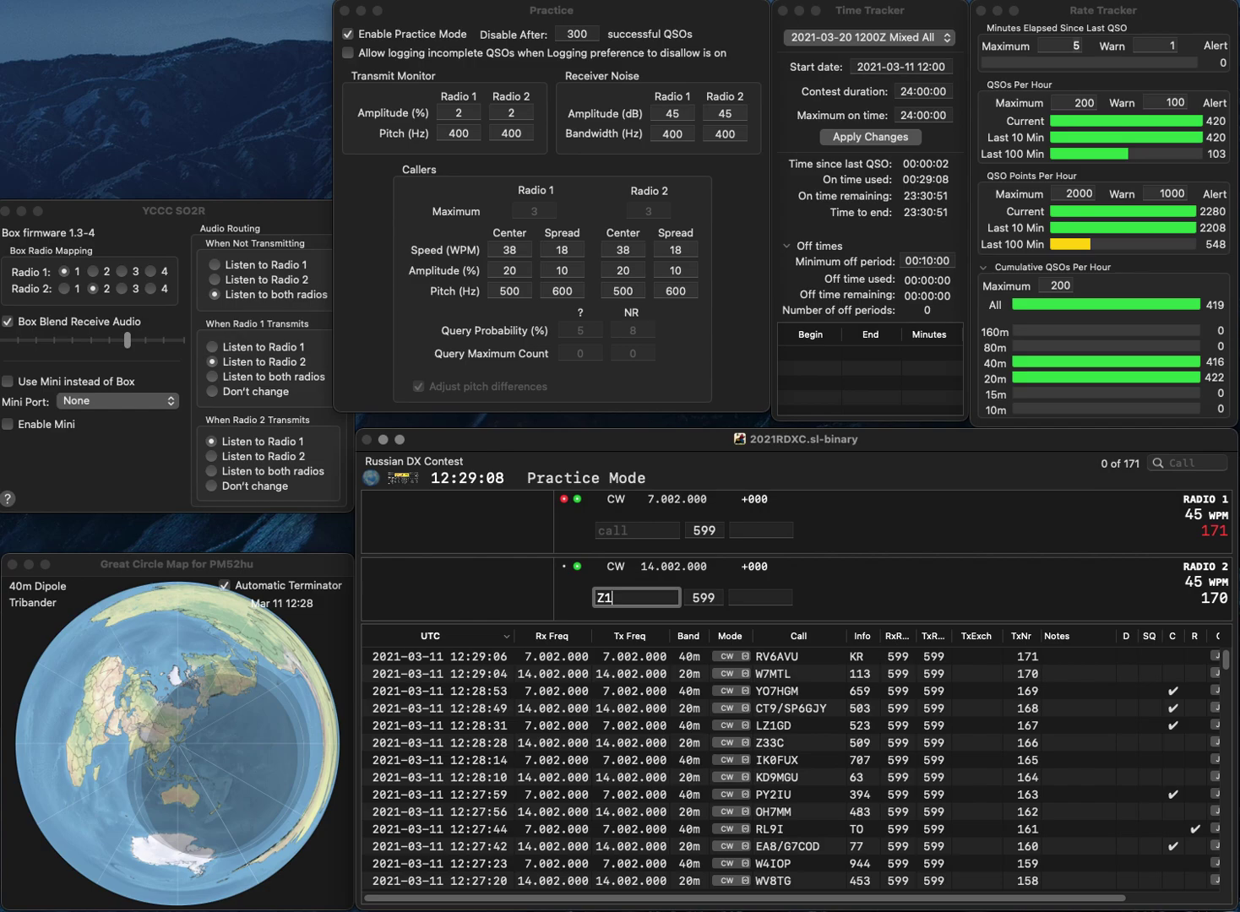
pyautogui.write('D')
pyautogui.press('Return')
pyautogui.write('3')
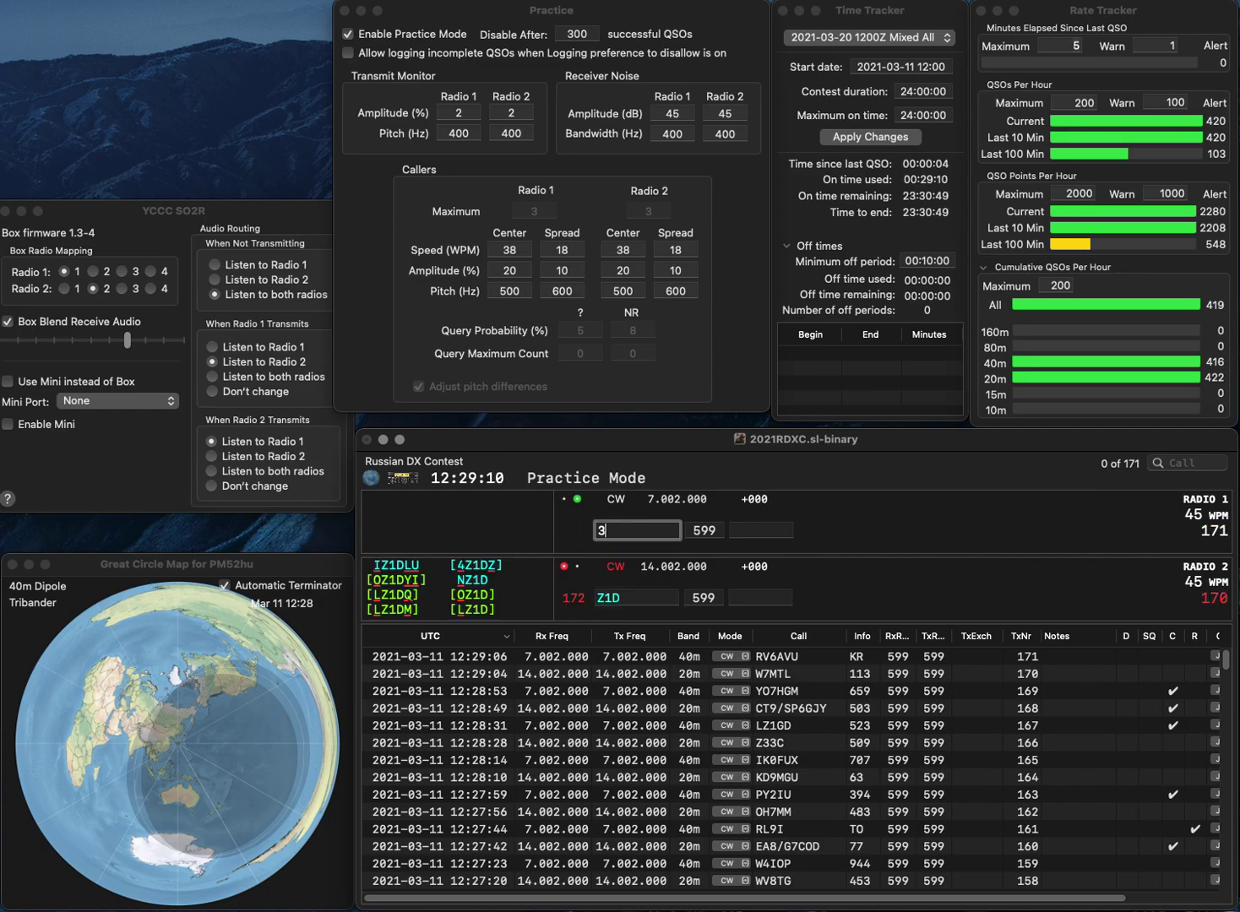
pyautogui.write('MIX')
pyautogui.press('super+Left')
pyautogui.write('JA')
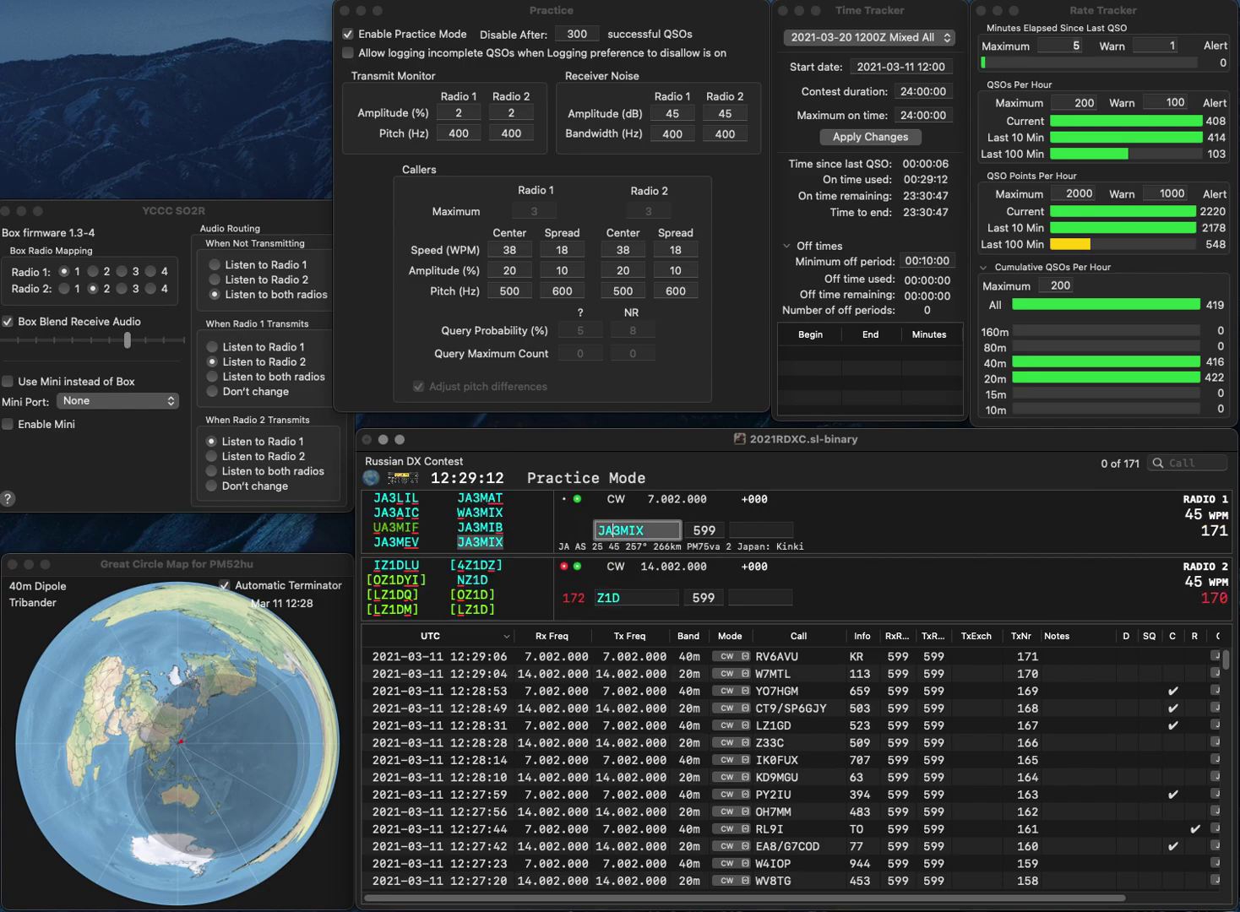
pyautogui.press('Return')
# Change the Radio 2 call to 4G1B and resend it, and log JA3MIX with exchange 434 on Radio 1.
pyautogui.press('super+Left')
pyautogui.write('4')
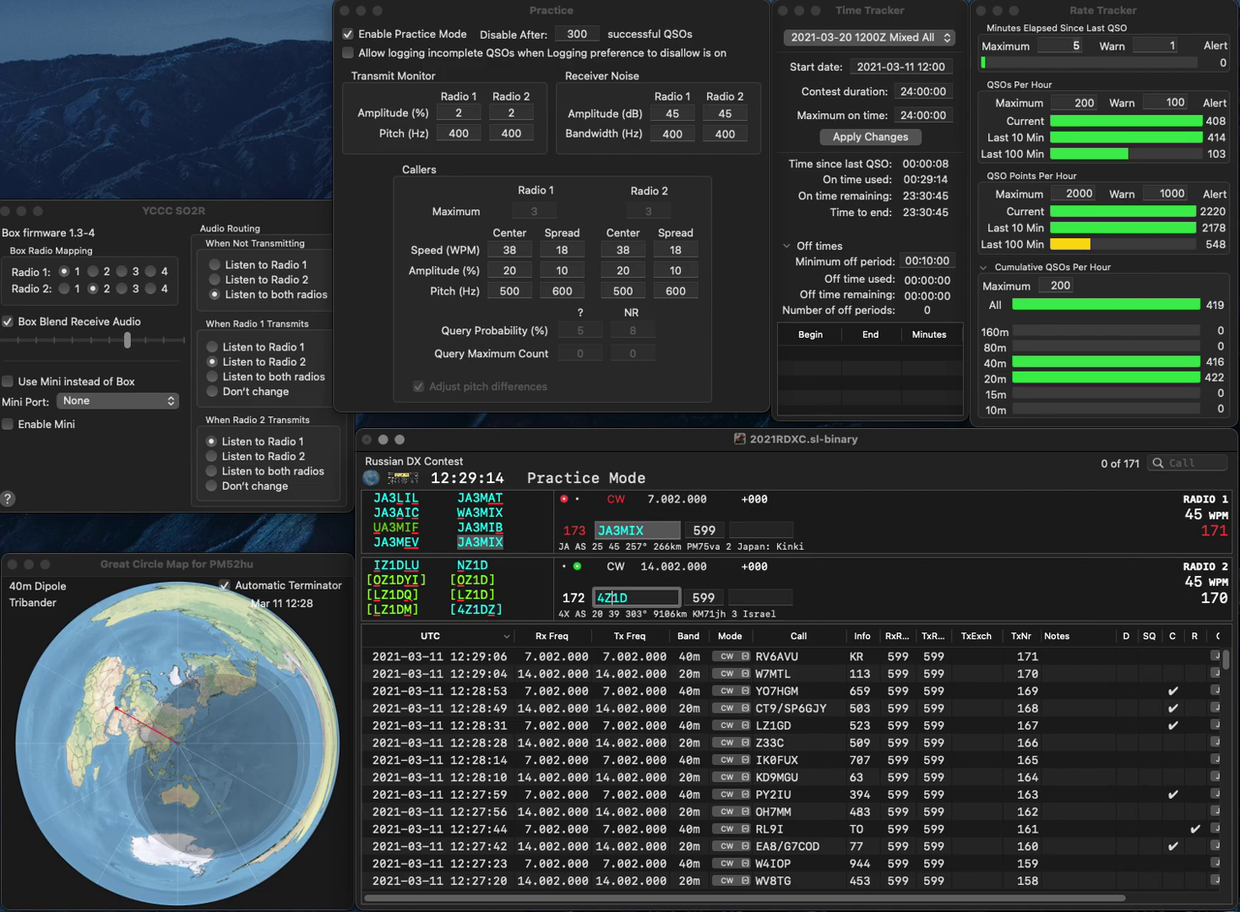
pyautogui.press('BackSpace')
pyautogui.write('G')
pyautogui.press('BackSpace')
pyautogui.write('B')
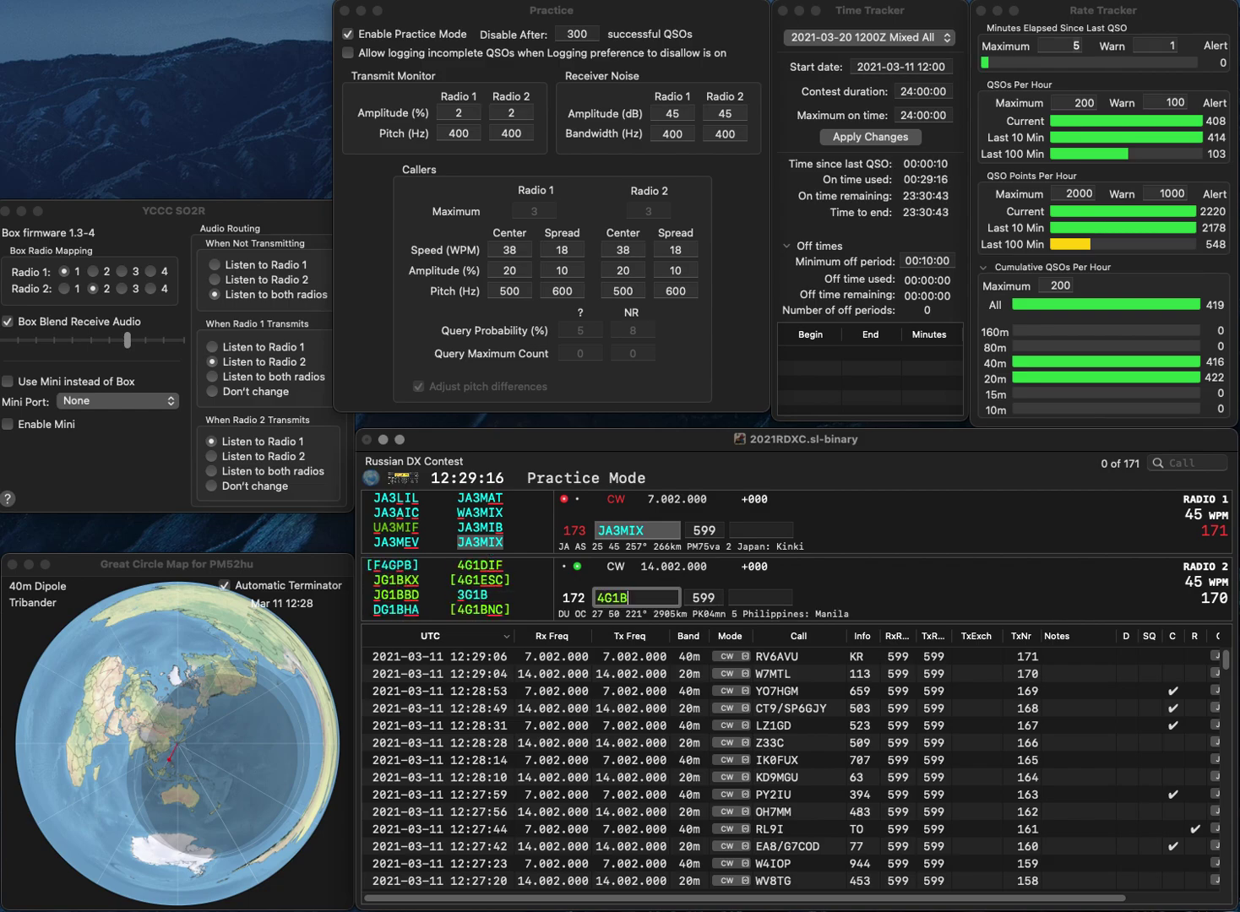
pyautogui.press('Return')
pyautogui.press('Tab')
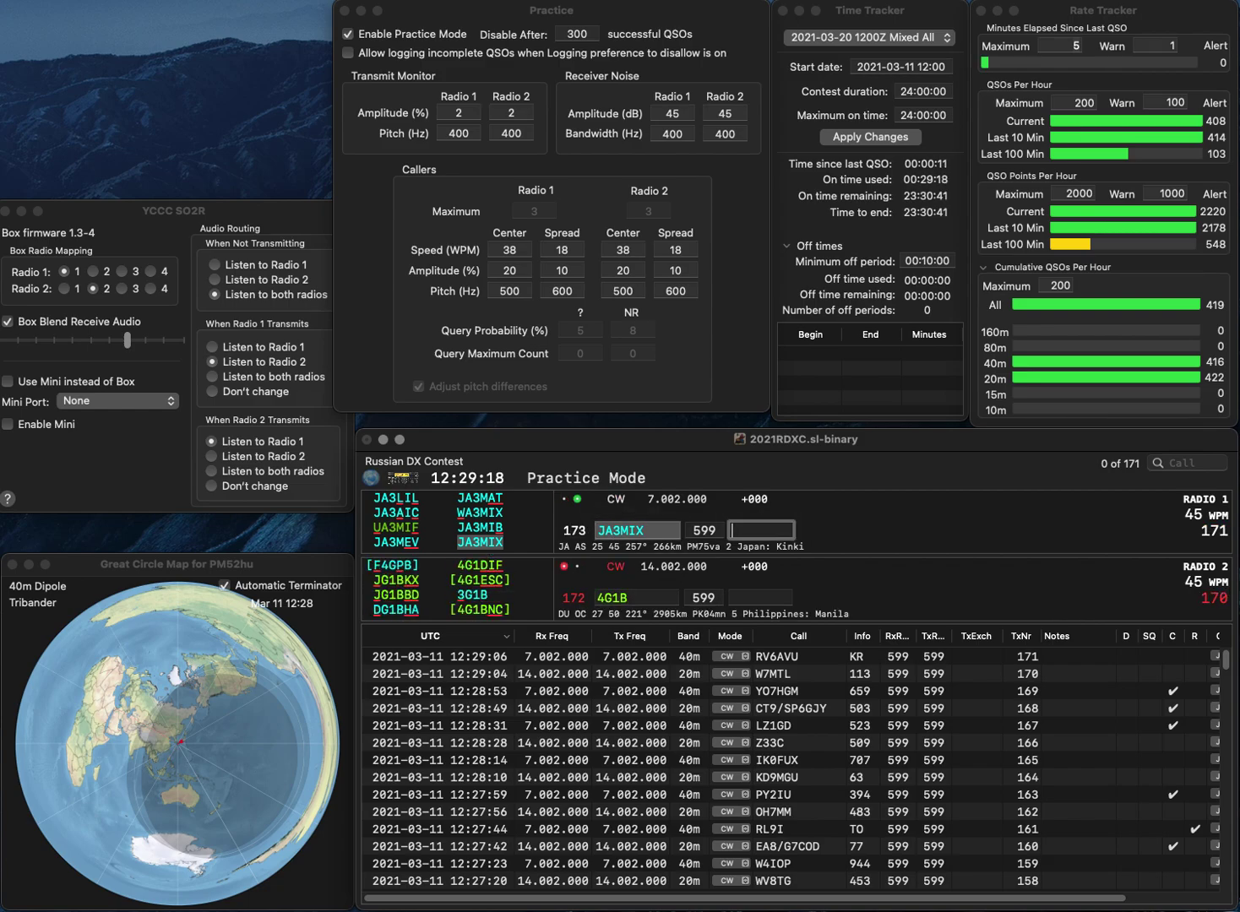
pyautogui.write('434')
pyautogui.press('Return')
# Correct the Radio 2 call to 3G1B and resend it, and answer ES6PA on Radio 1.
pyautogui.press('Left')
pyautogui.press('Left')
pyautogui.press('Left')
pyautogui.press('BackSpace')
pyautogui.write('3')
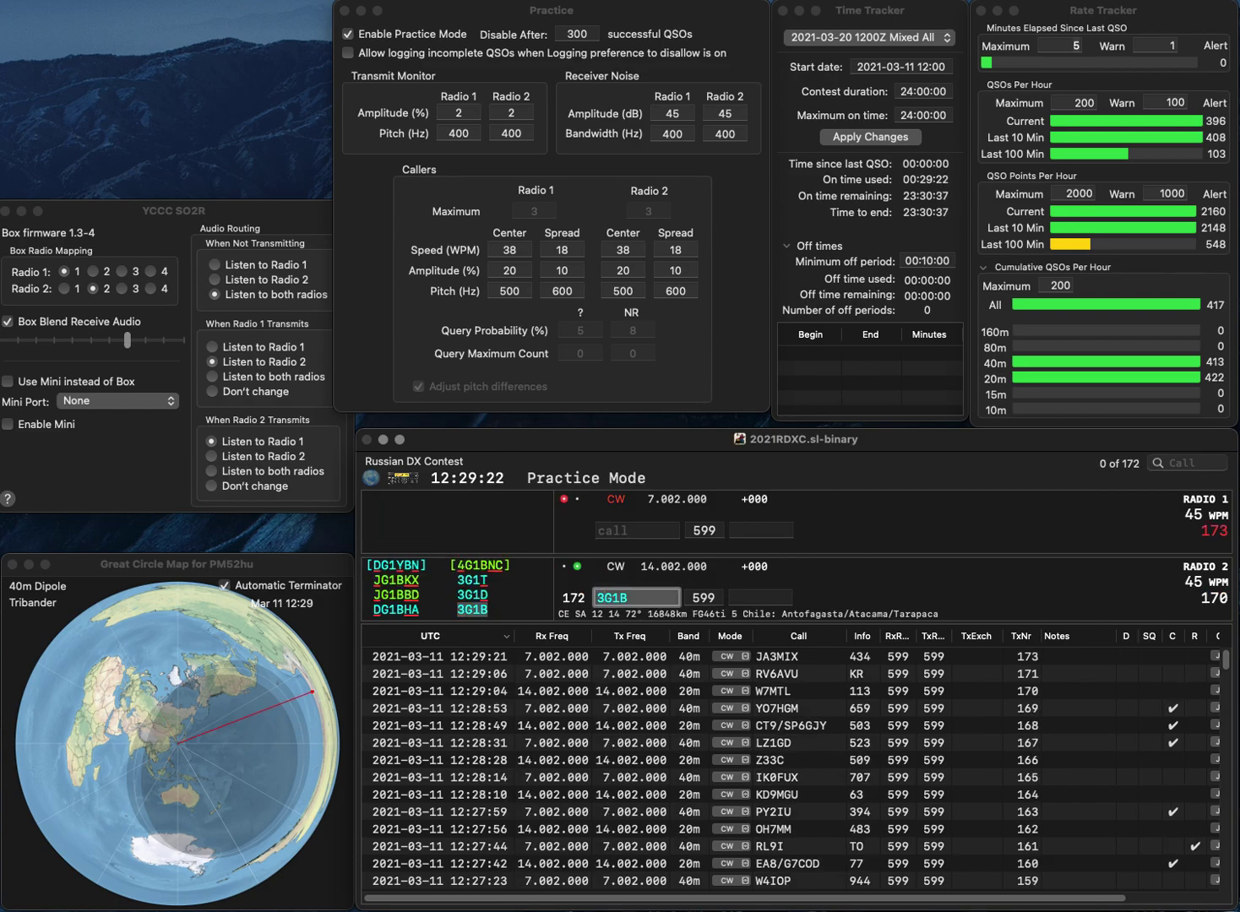
pyautogui.press('Return')
pyautogui.write('ES6PA')
pyautogui.press('Return')
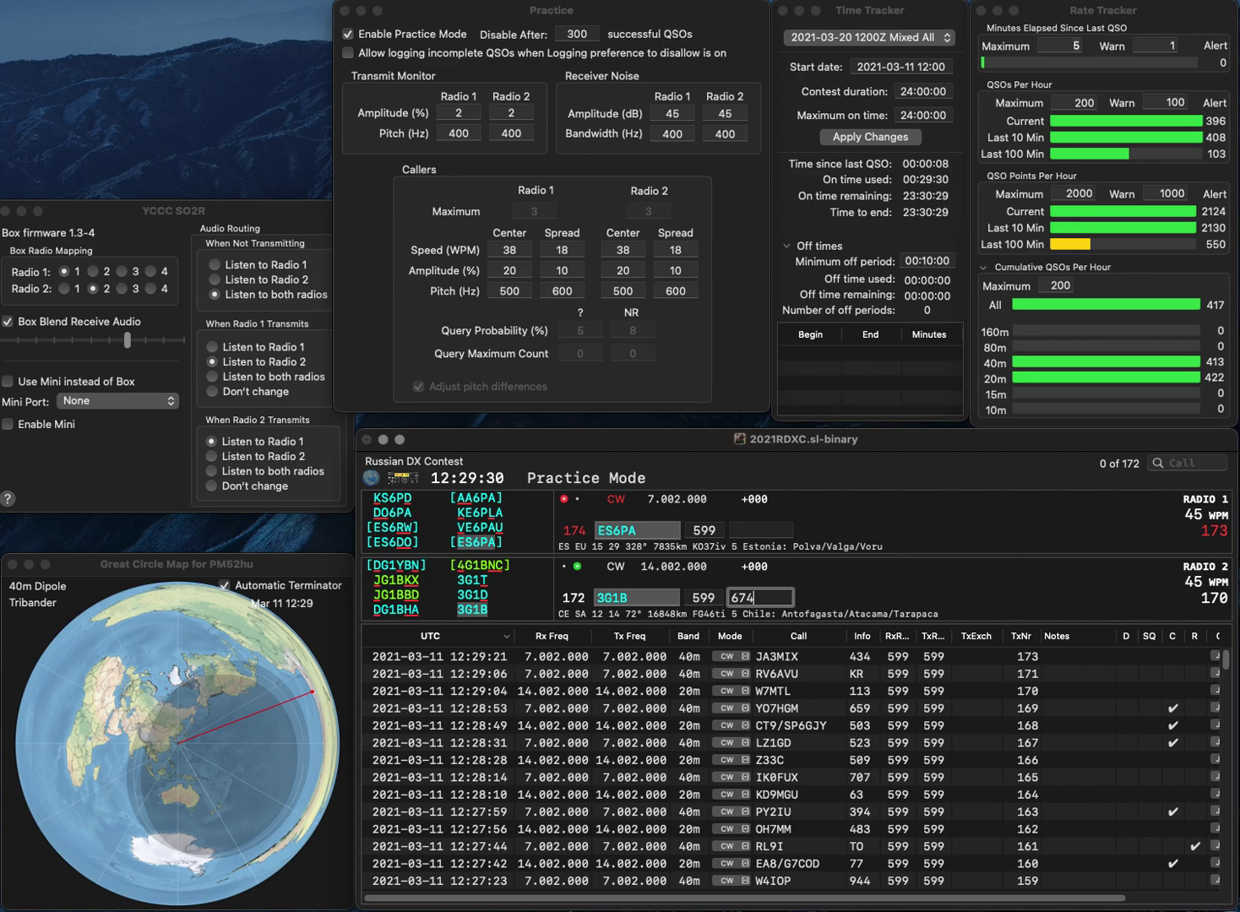
# Log 3G1B with exchange 674 on Radio 2 and ES6PA with exchange 179 on Radio 1.
pyautogui.press('Return')
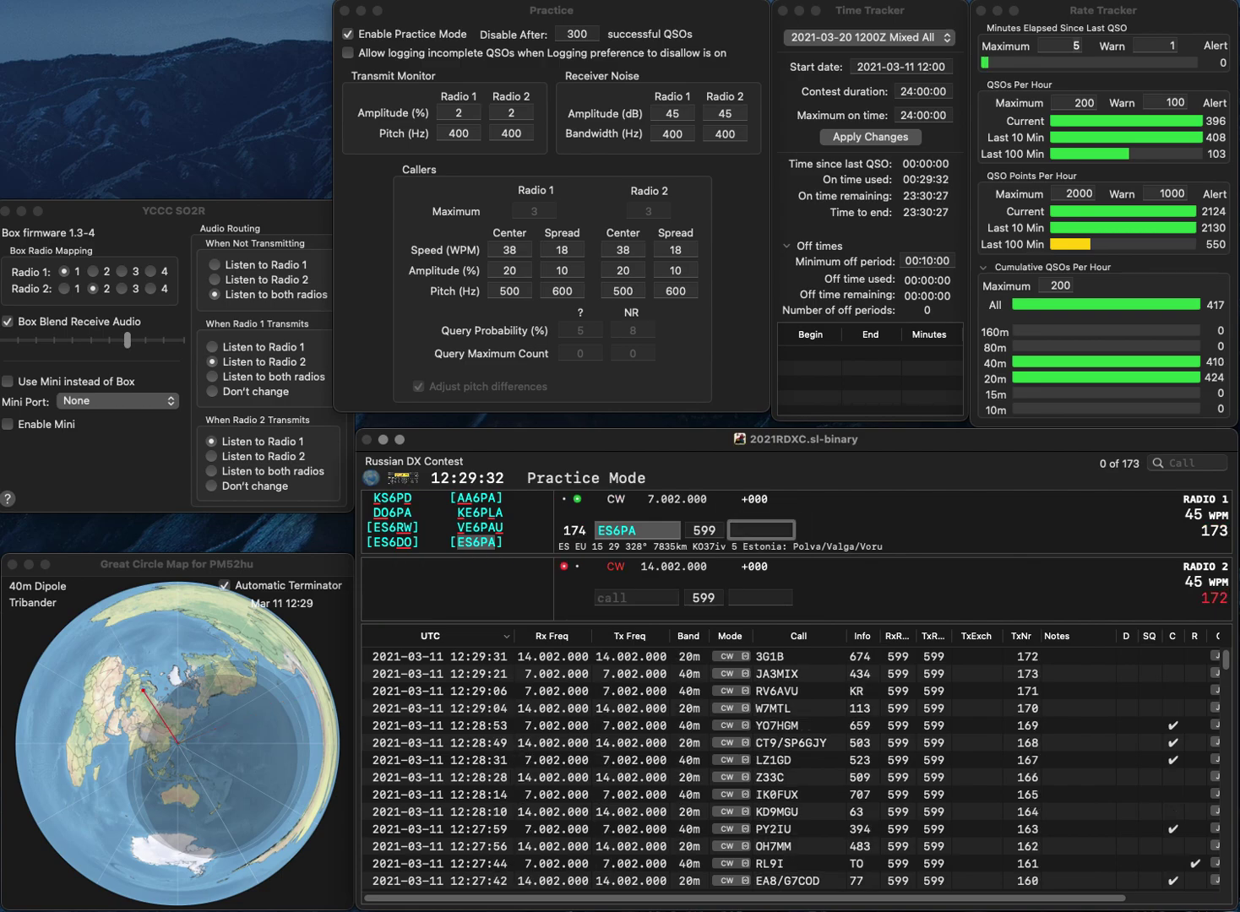
pyautogui.write('179')
pyautogui.press('Return')
# Answer the partial call NJC on Radio 2 and EA3GY on Radio 1.
pyautogui.write('NJC')
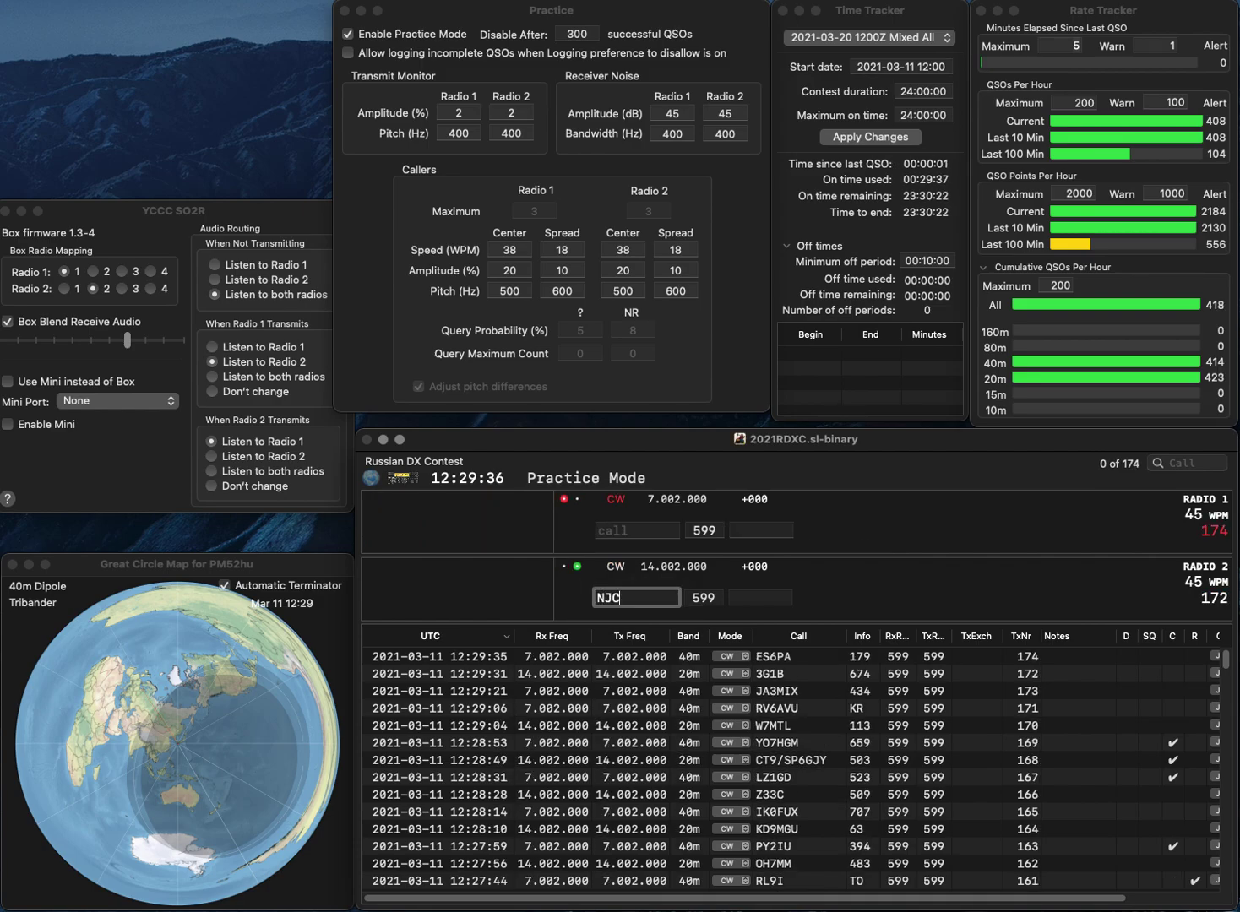
pyautogui.press('Return')
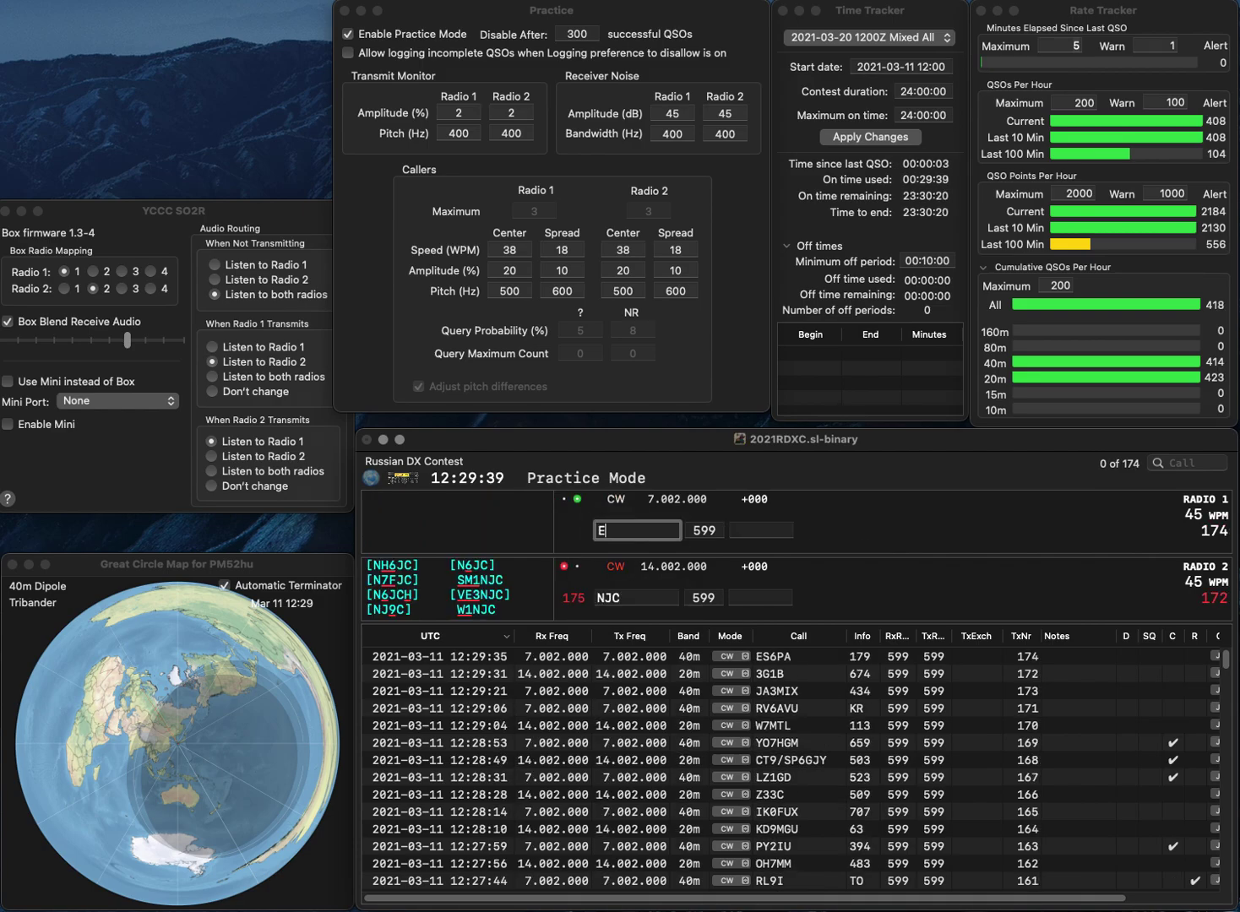
pyautogui.write('EA3')
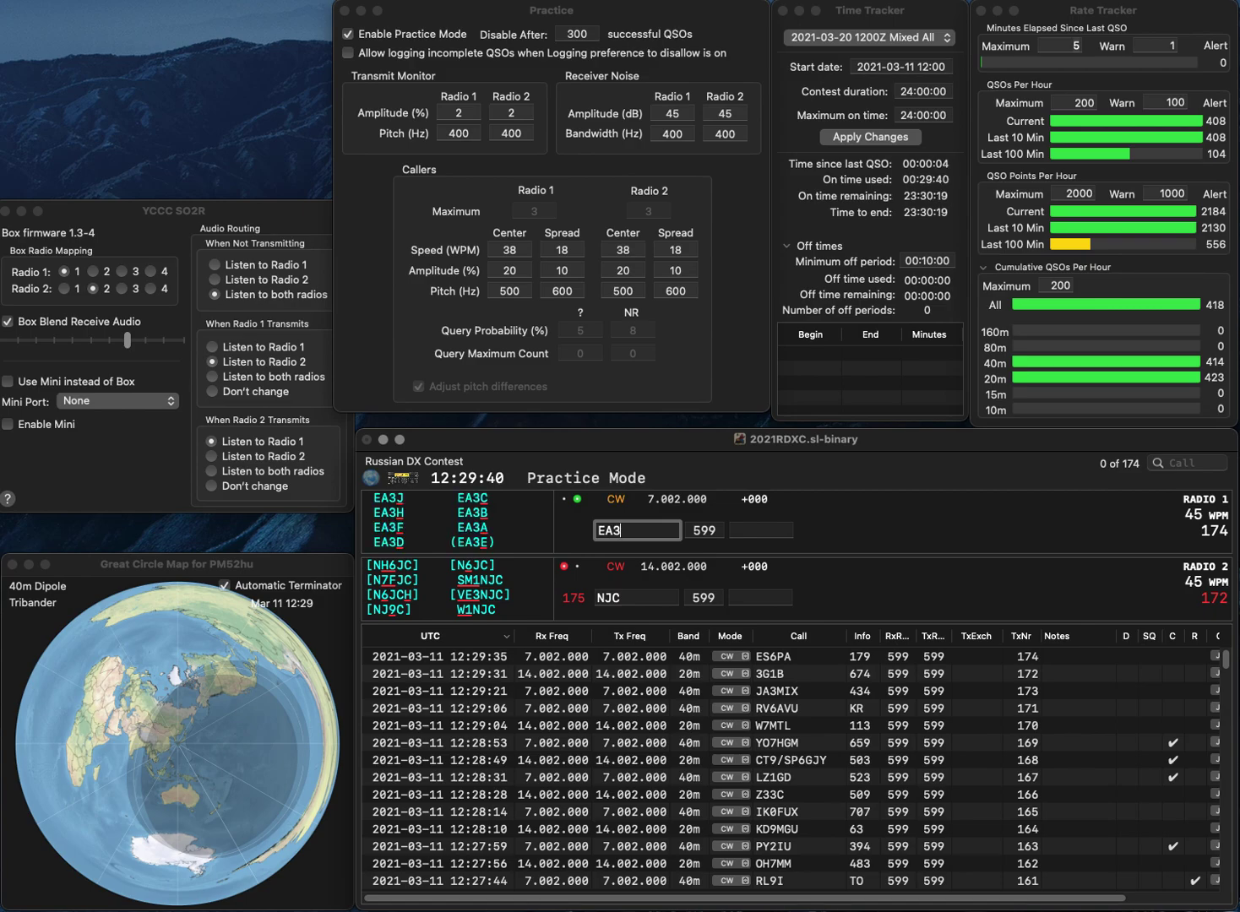
pyautogui.write('GY')
pyautogui.press('Return')
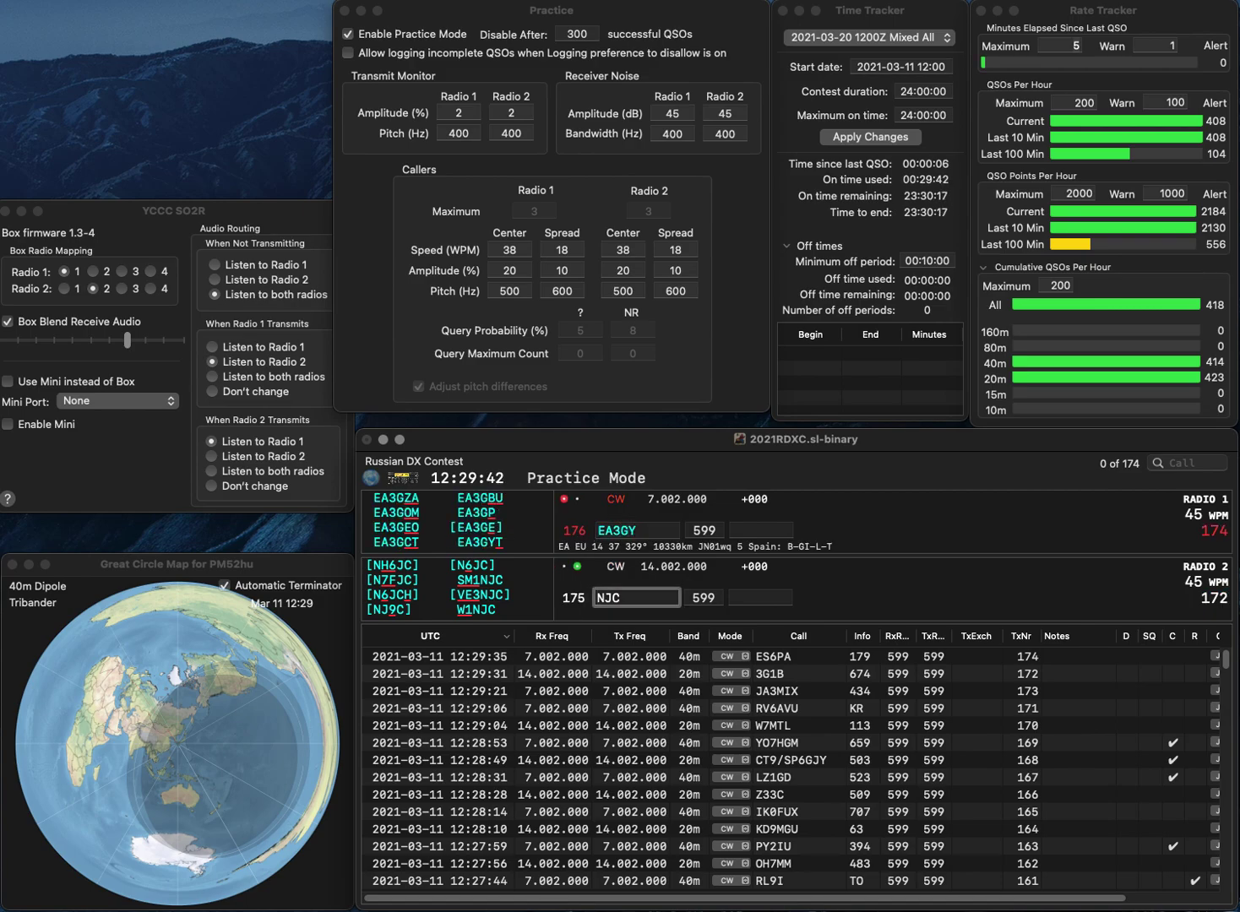
# Correct the calls to VE3NJC on Radio 2 and EA3NY on Radio 1, and resend both.
pyautogui.write('VE')
pyautogui.write('3')
pyautogui.press('Return')
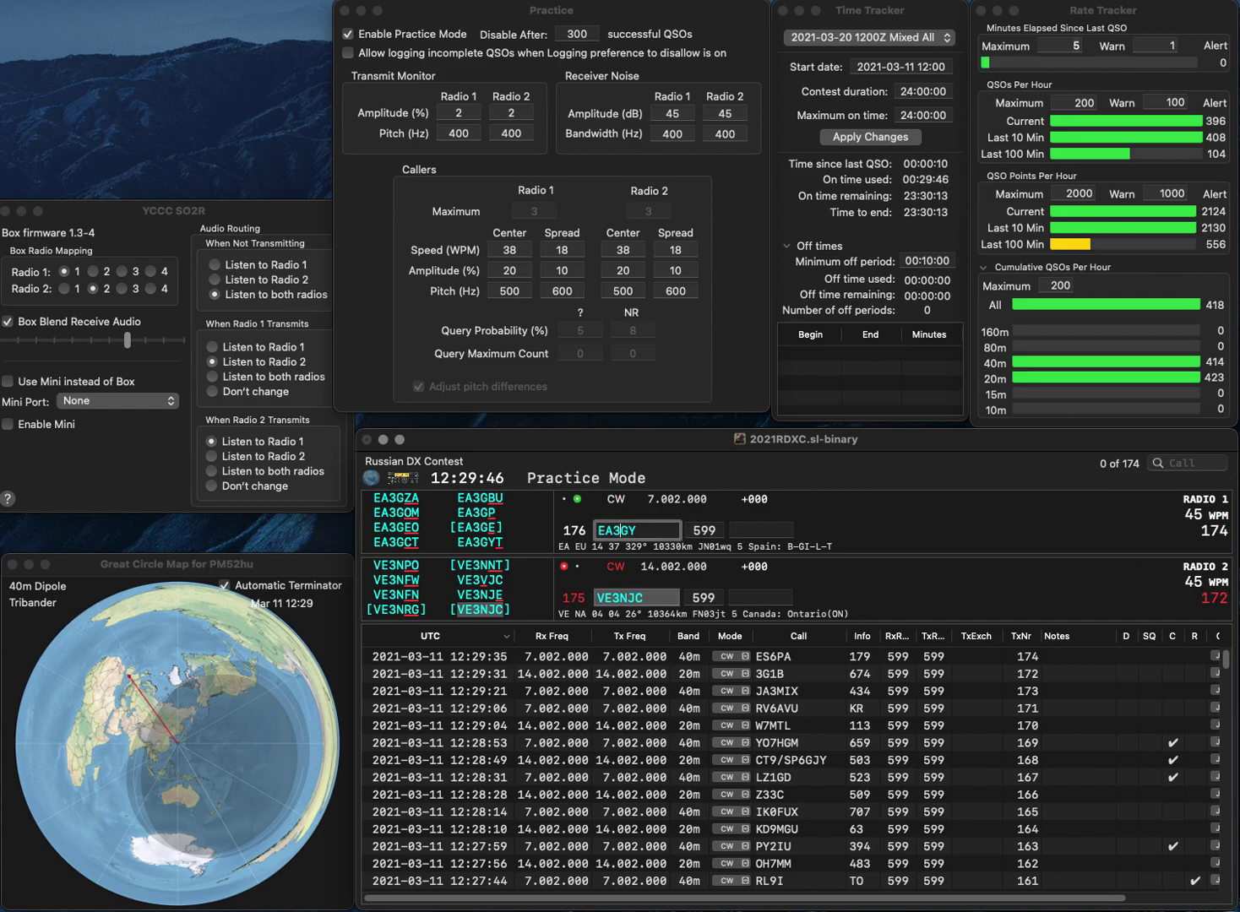
pyautogui.write('N')
pyautogui.press('Delete')
pyautogui.press('Return')
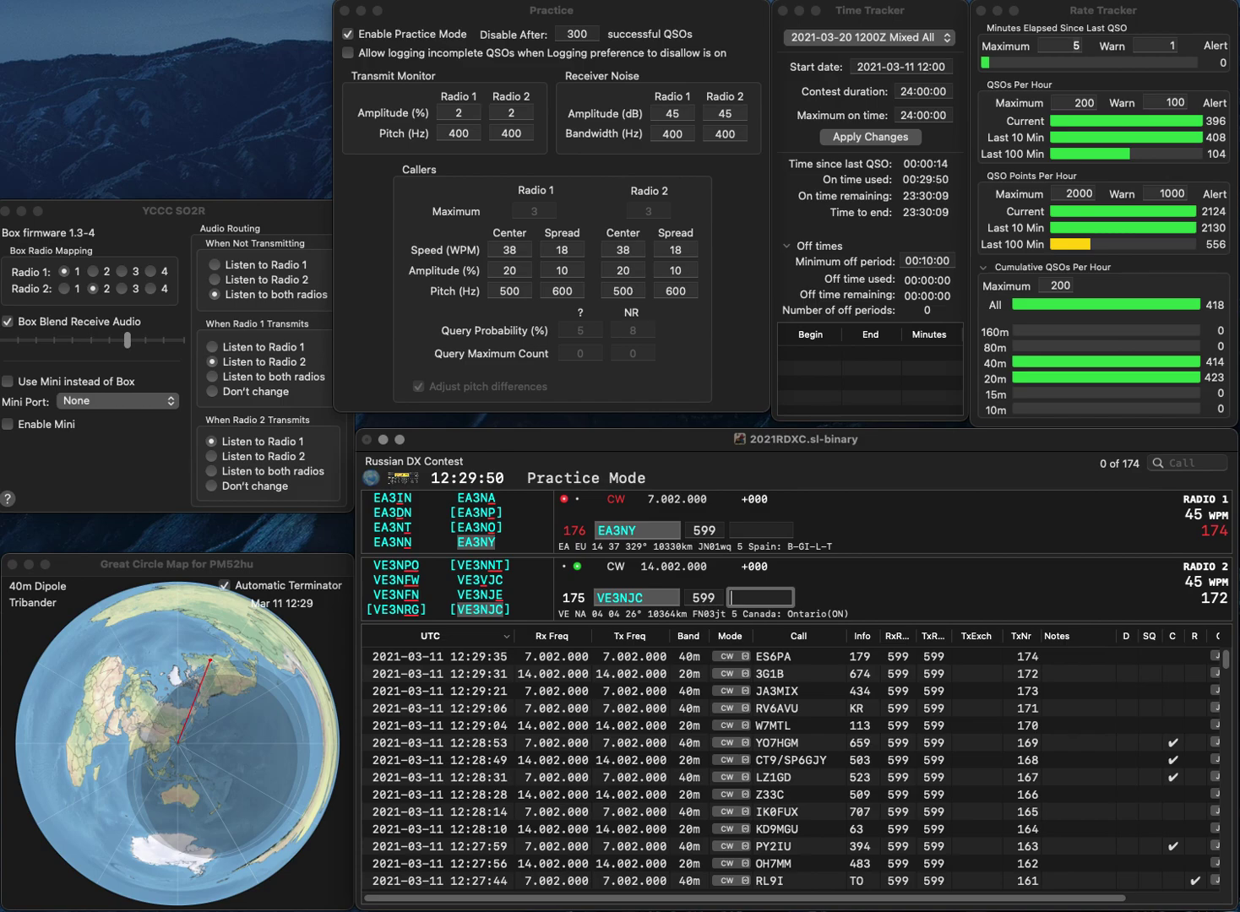
pyautogui.write('30')
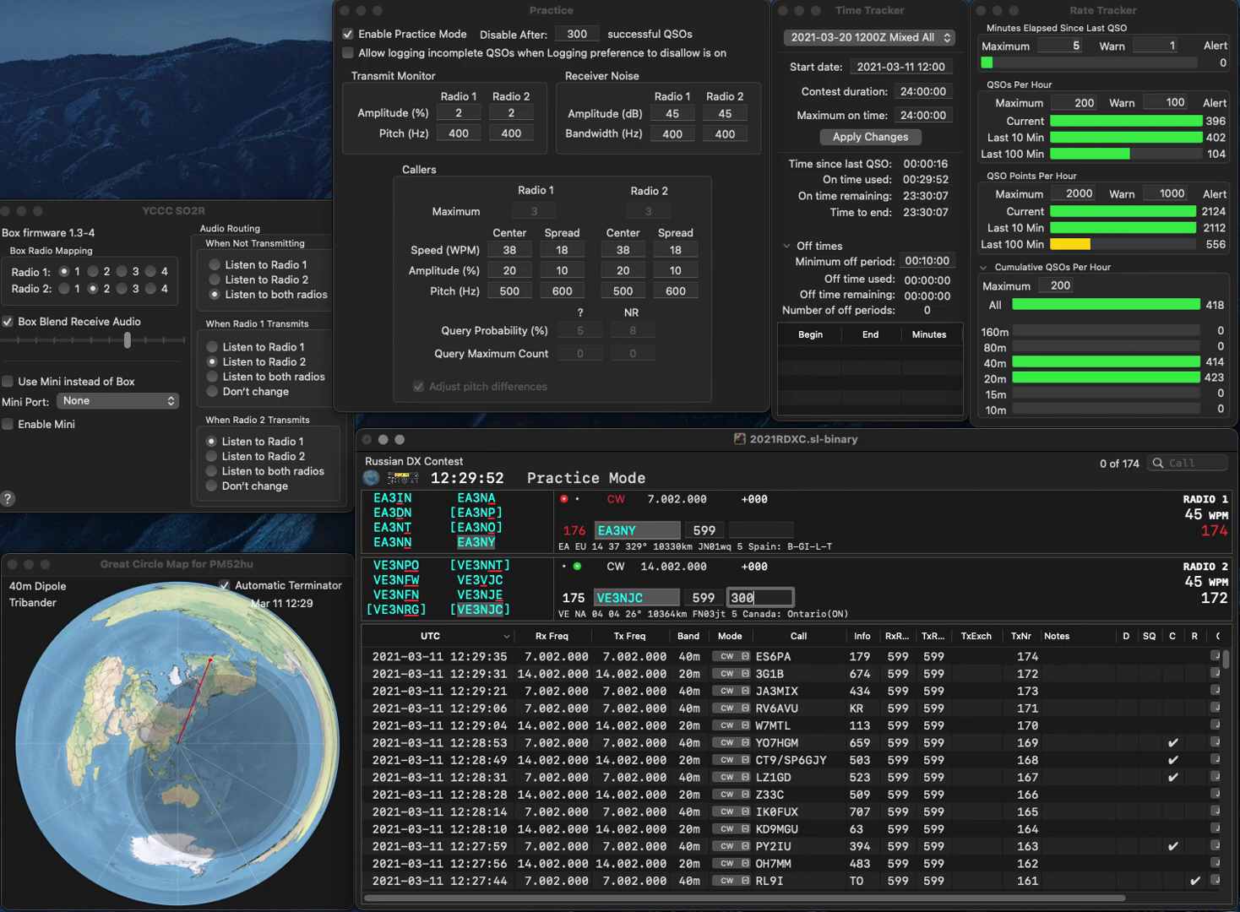
pyautogui.write('0')
pyautogui.press('Return')
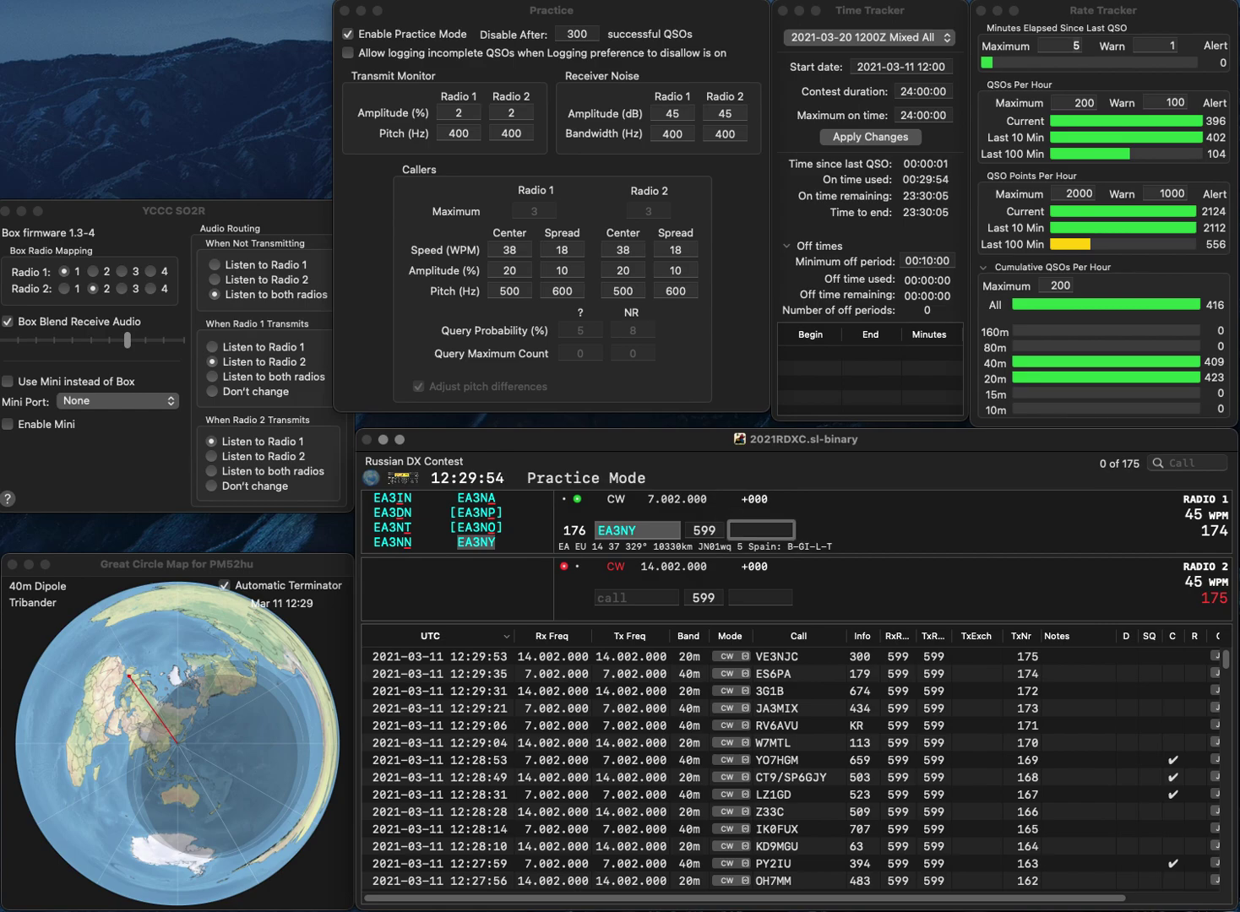
pyautogui.write('194')
pyautogui.press('Return')
# Answer K4LFJ on Radio 2 and VE3SIQ on Radio 1.
pyautogui.write('K4LFJ')
pyautogui.press('Return')
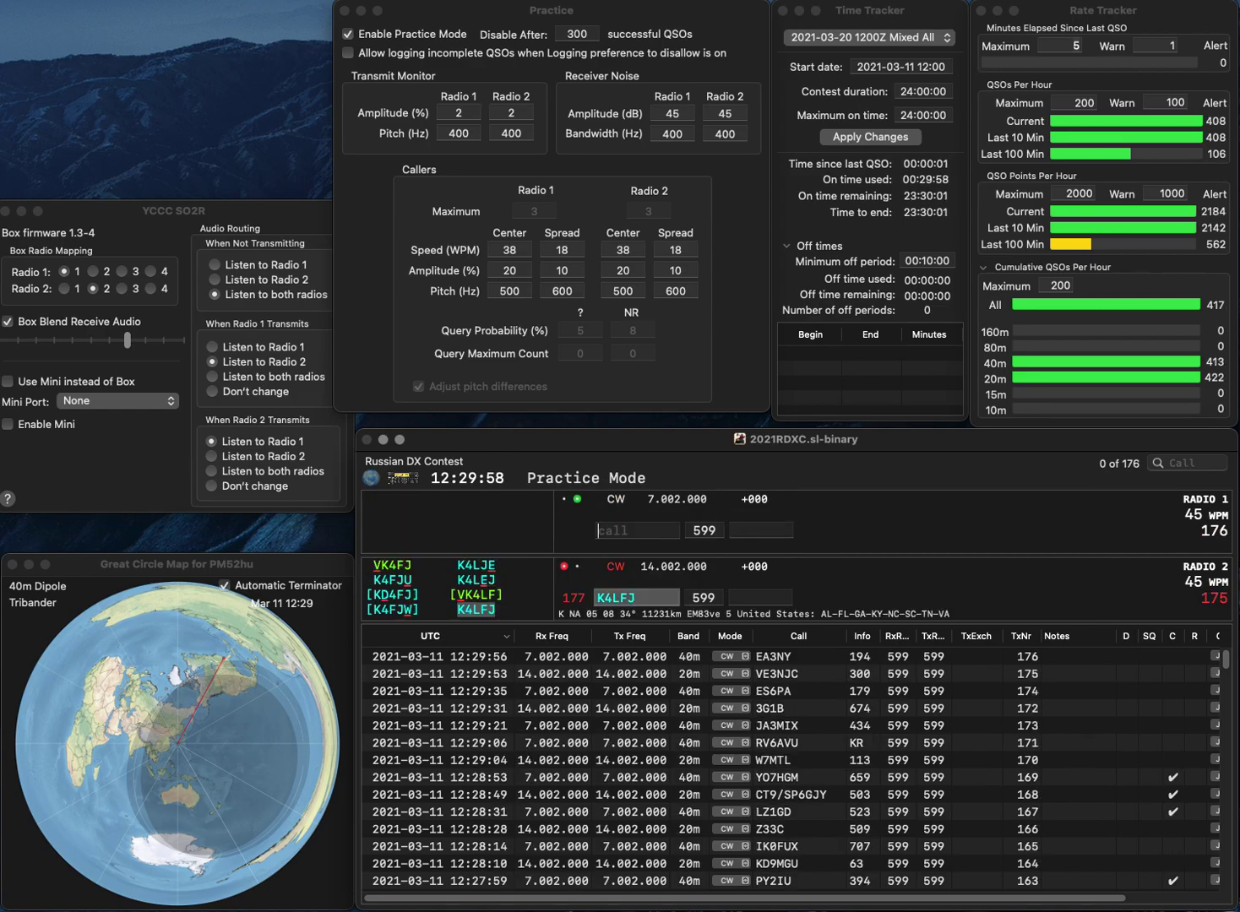
pyautogui.write('VE3SIQ')
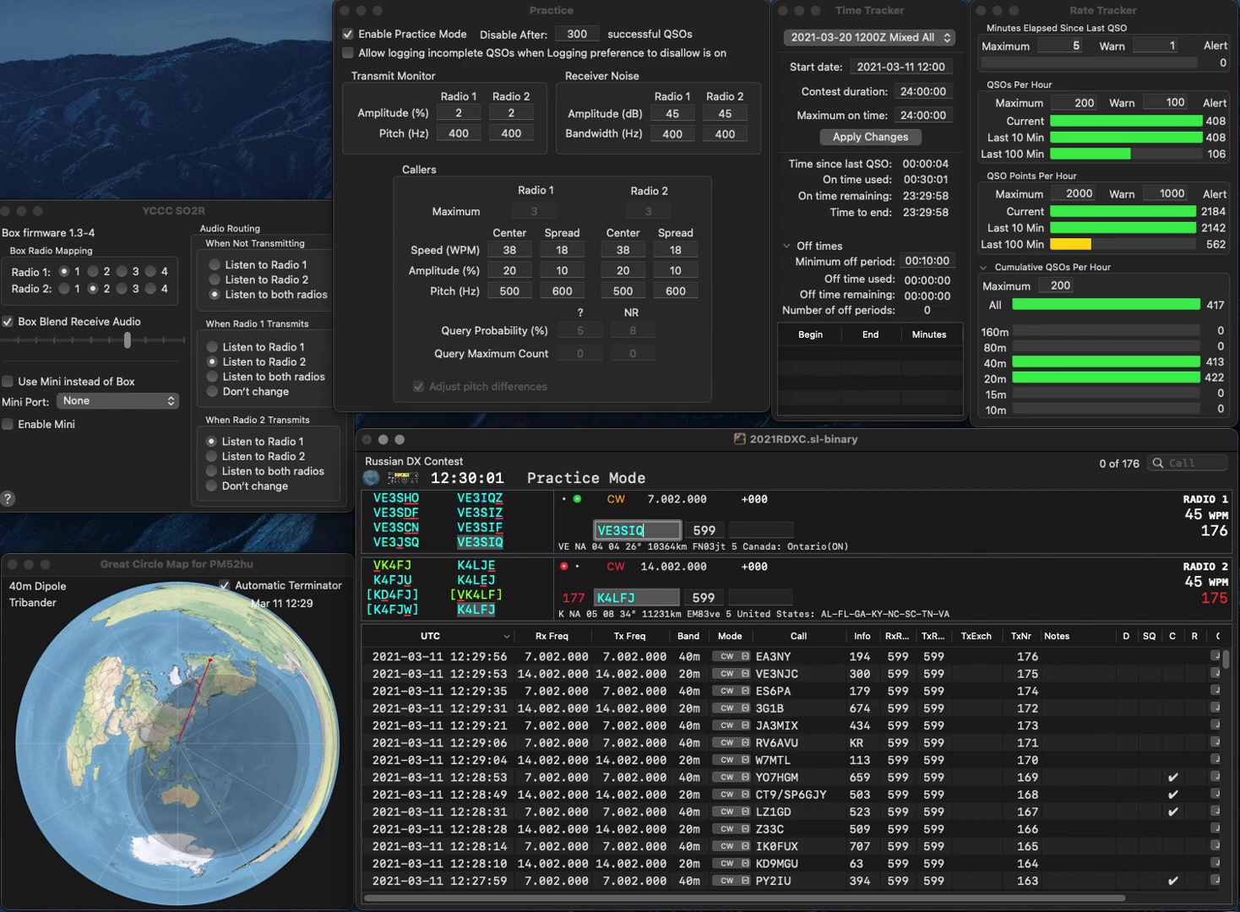
pyautogui.press('Return')
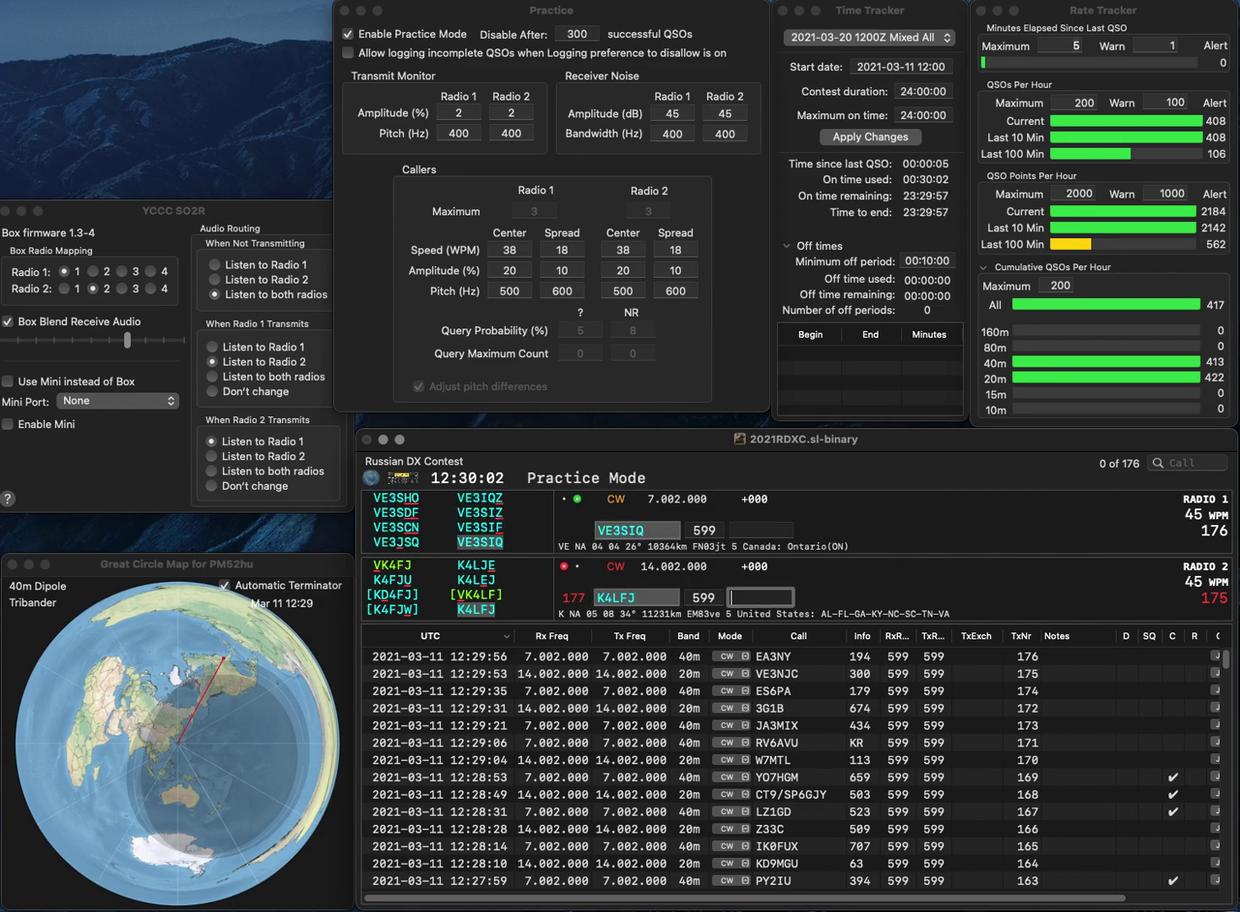
# Log K4LFJ with exchange 81 on Radio 2 and VE3SIQ with exchange 932 on Radio 1.
pyautogui.write('81')
pyautogui.press('Return')
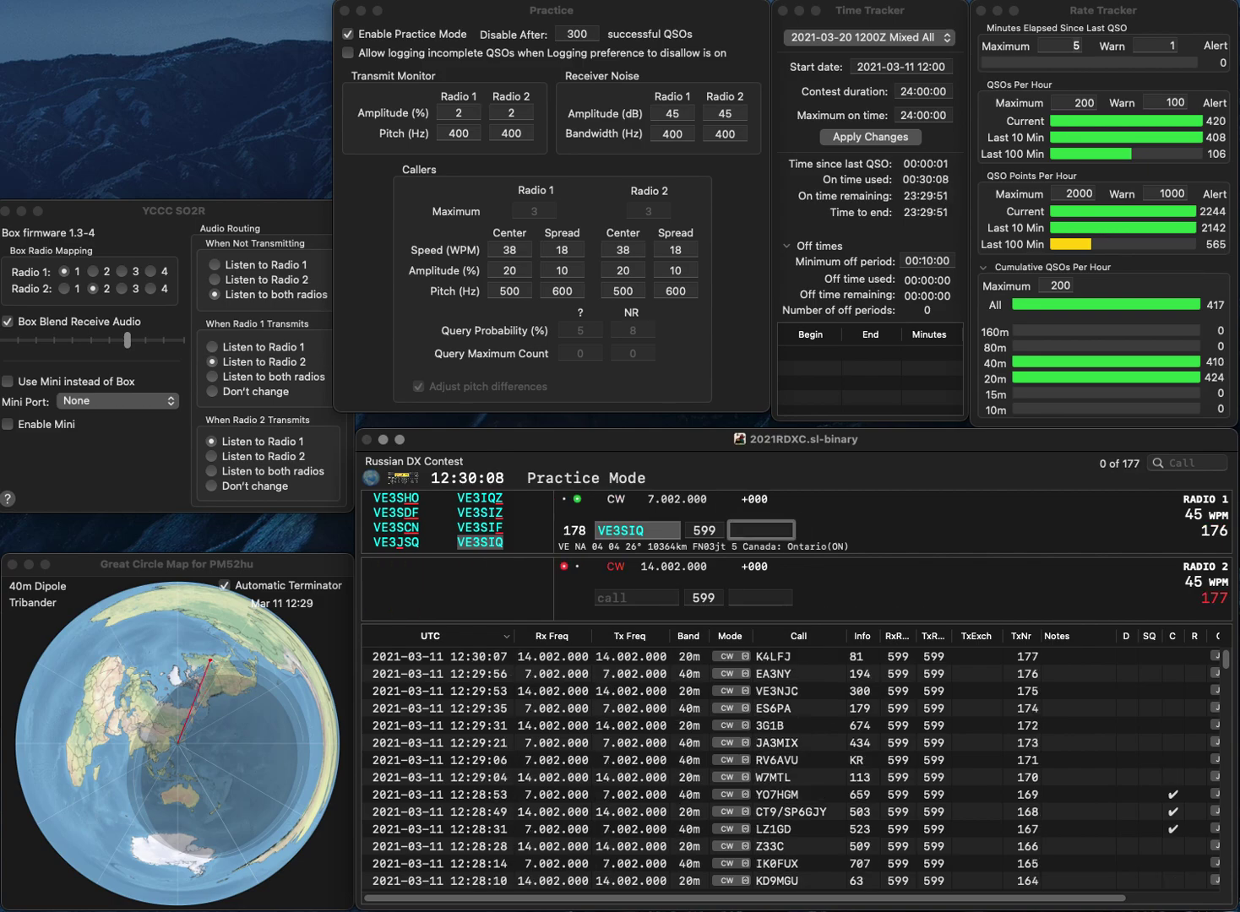
pyautogui.write('932')
pyautogui.press('Return')
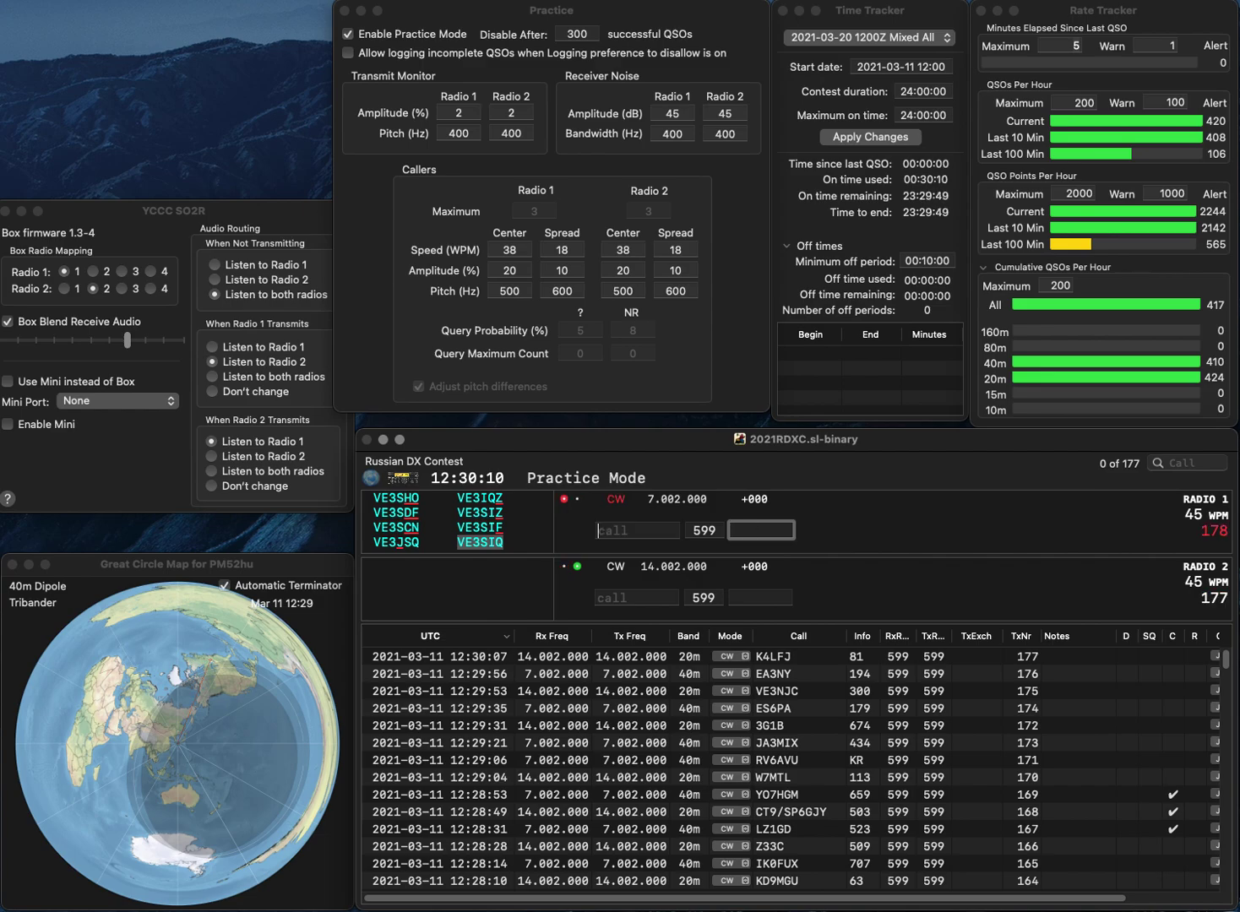
# Answer KE0FNN on Radio 2, adding the KE prefix to 0FNN, and G4KQY on Radio 1.
pyautogui.write('0FNN')
pyautogui.press('Home')
pyautogui.write('KE')
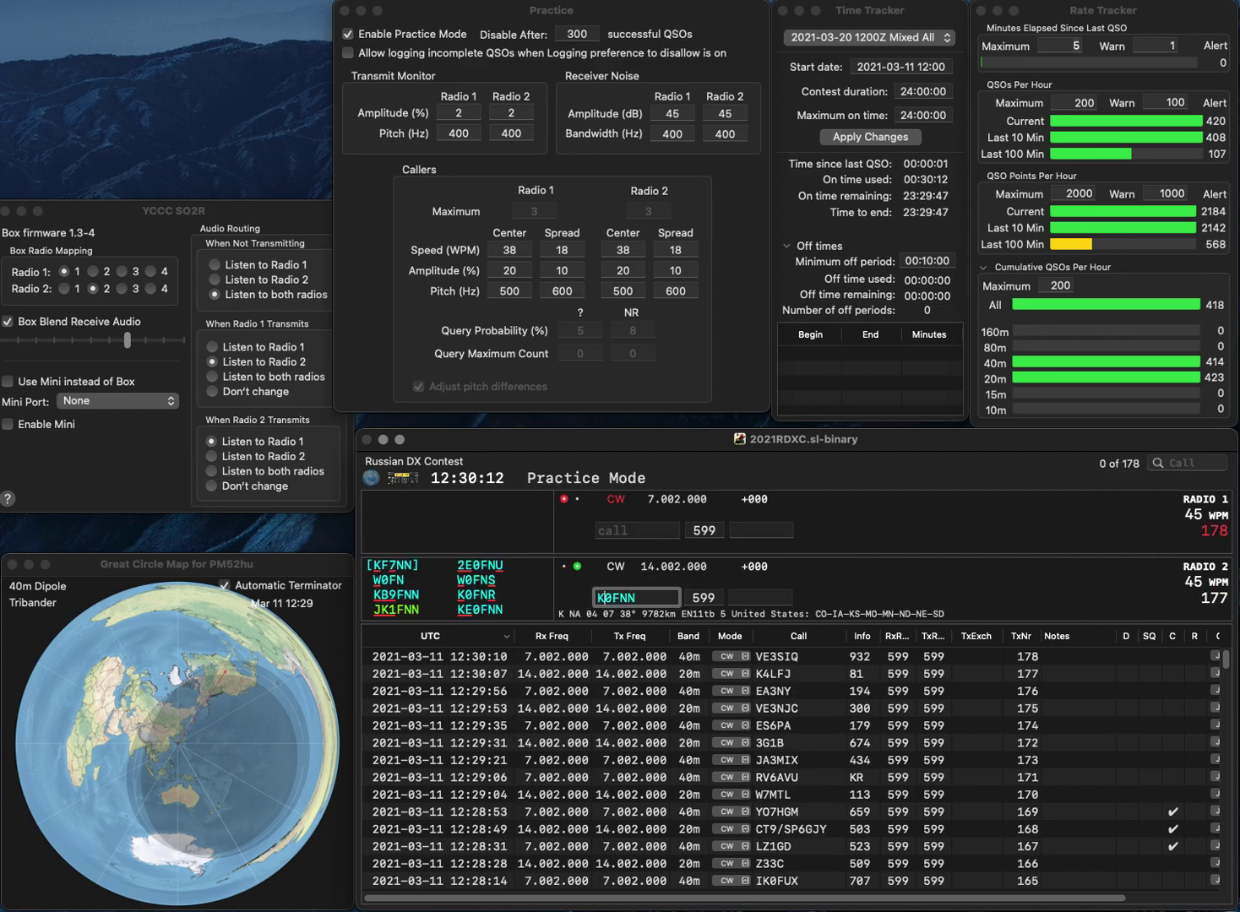
pyautogui.press('Return')
pyautogui.write('G4KQY')
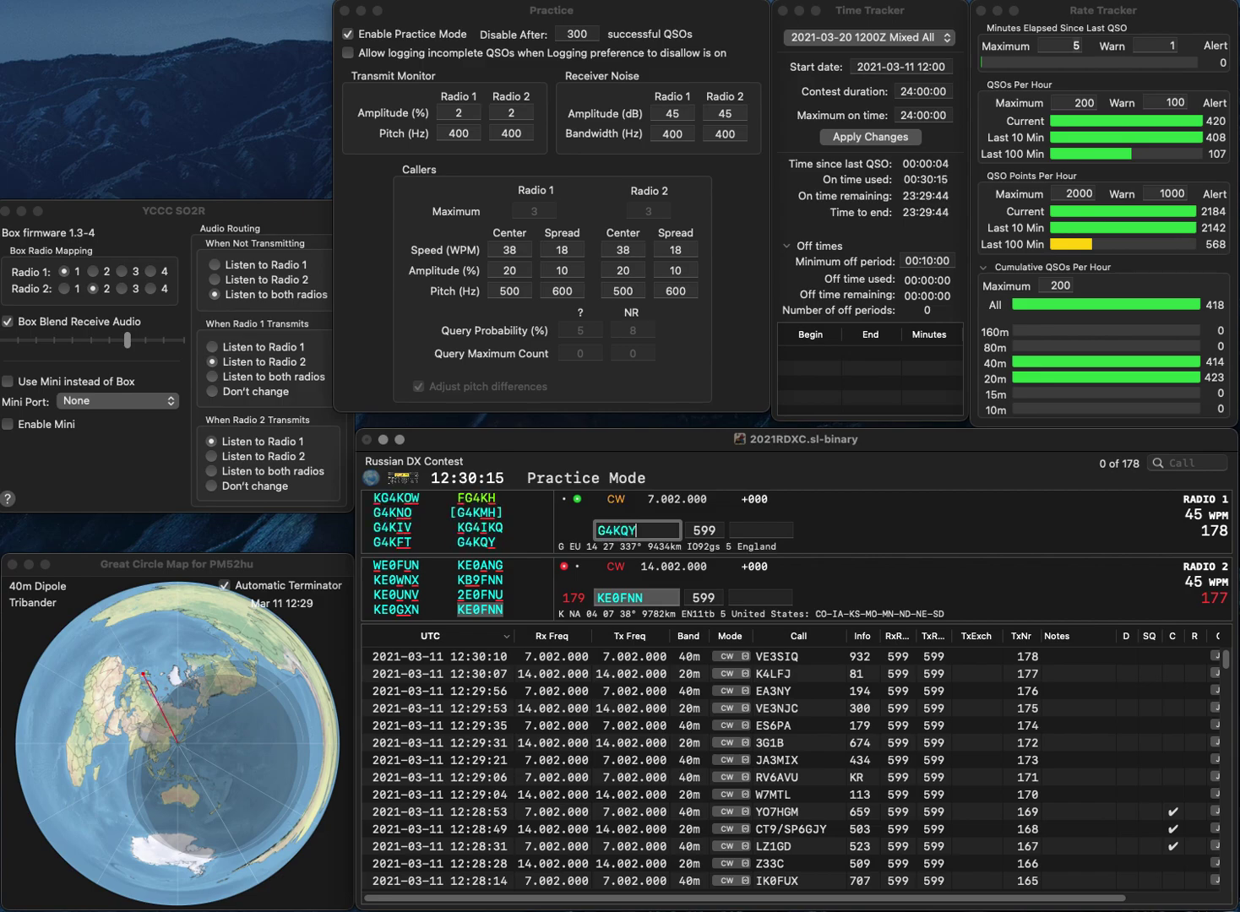
pyautogui.press('Return')
pyautogui.press('space')
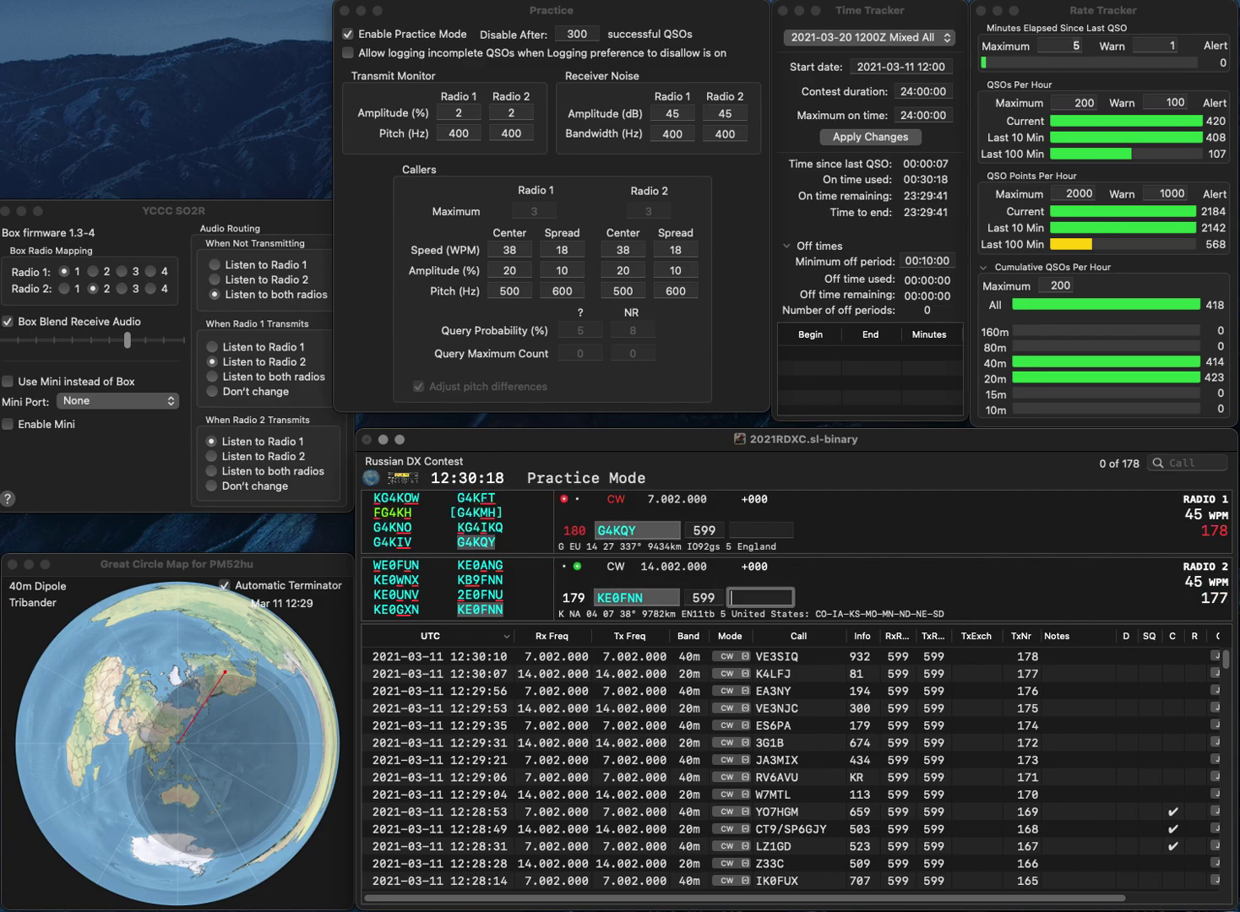
pyautogui.press('Return')
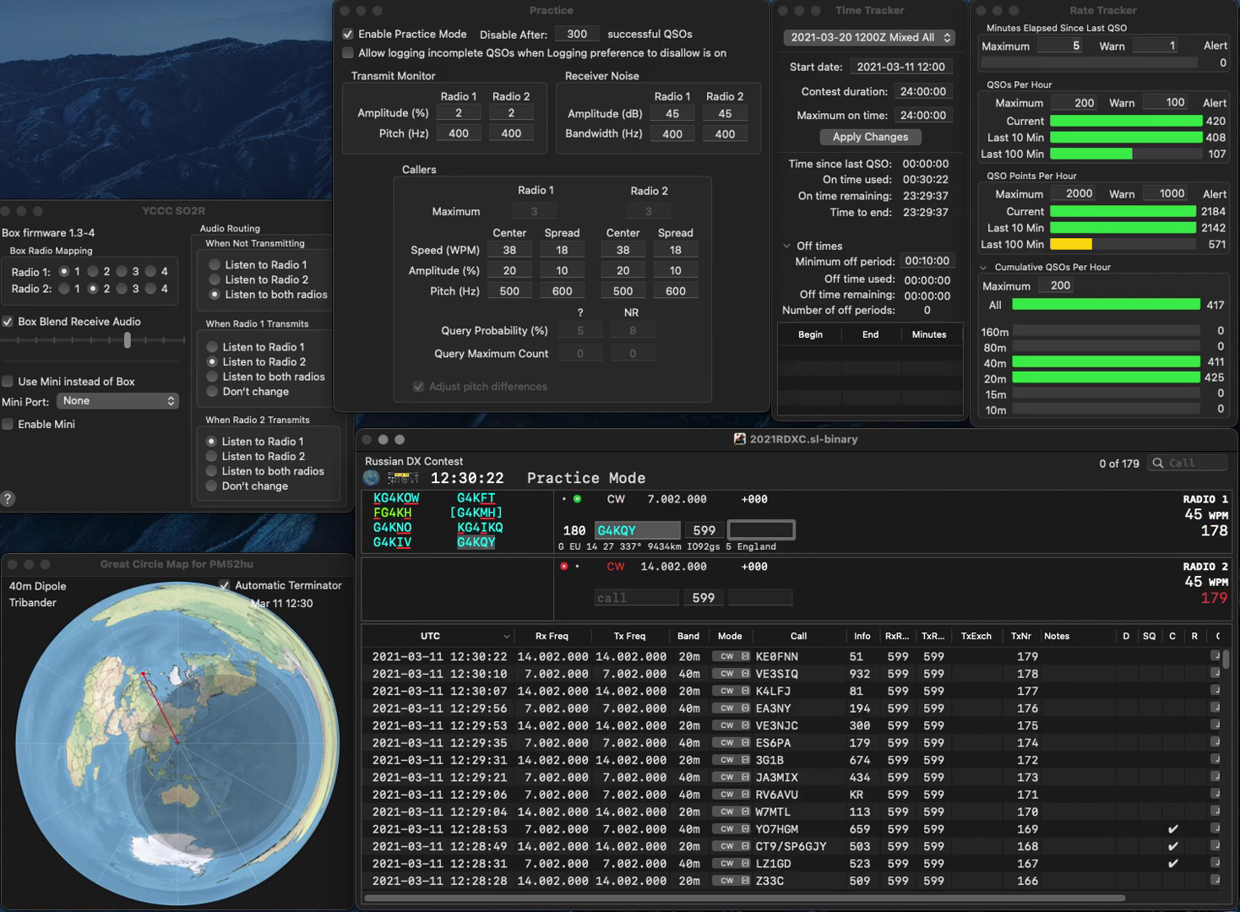
pyautogui.write('40')
pyautogui.press('Return')
# Answer W7ESE on Radio 2, completing the partial call ESE with the W7 prefix.
pyautogui.write('ESE')
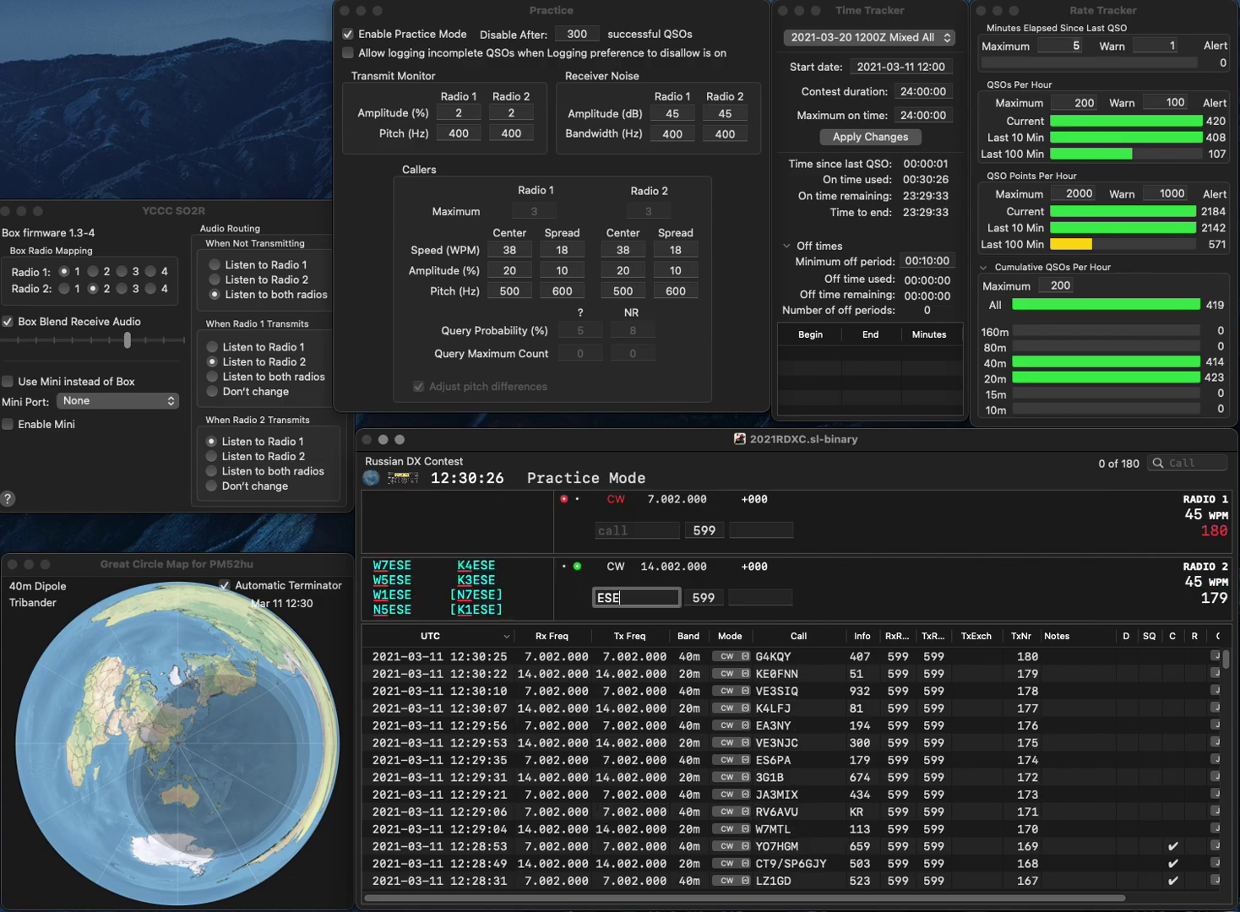
pyautogui.write('W7')
pyautogui.press('Return')
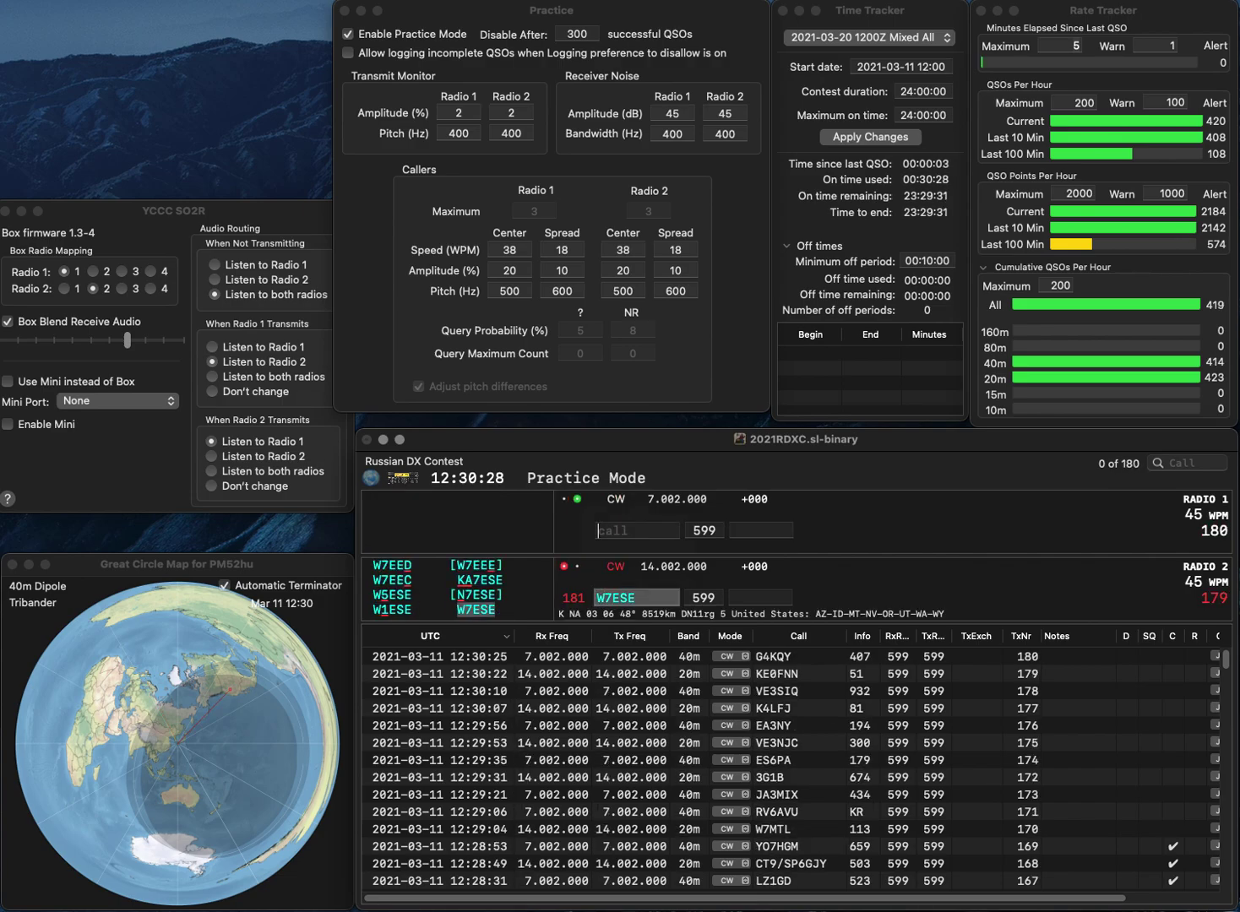
# Enter the Radio 1 caller, correct the call to 7K2QOX and answer it.
pyautogui.write('K1Q0XA7')
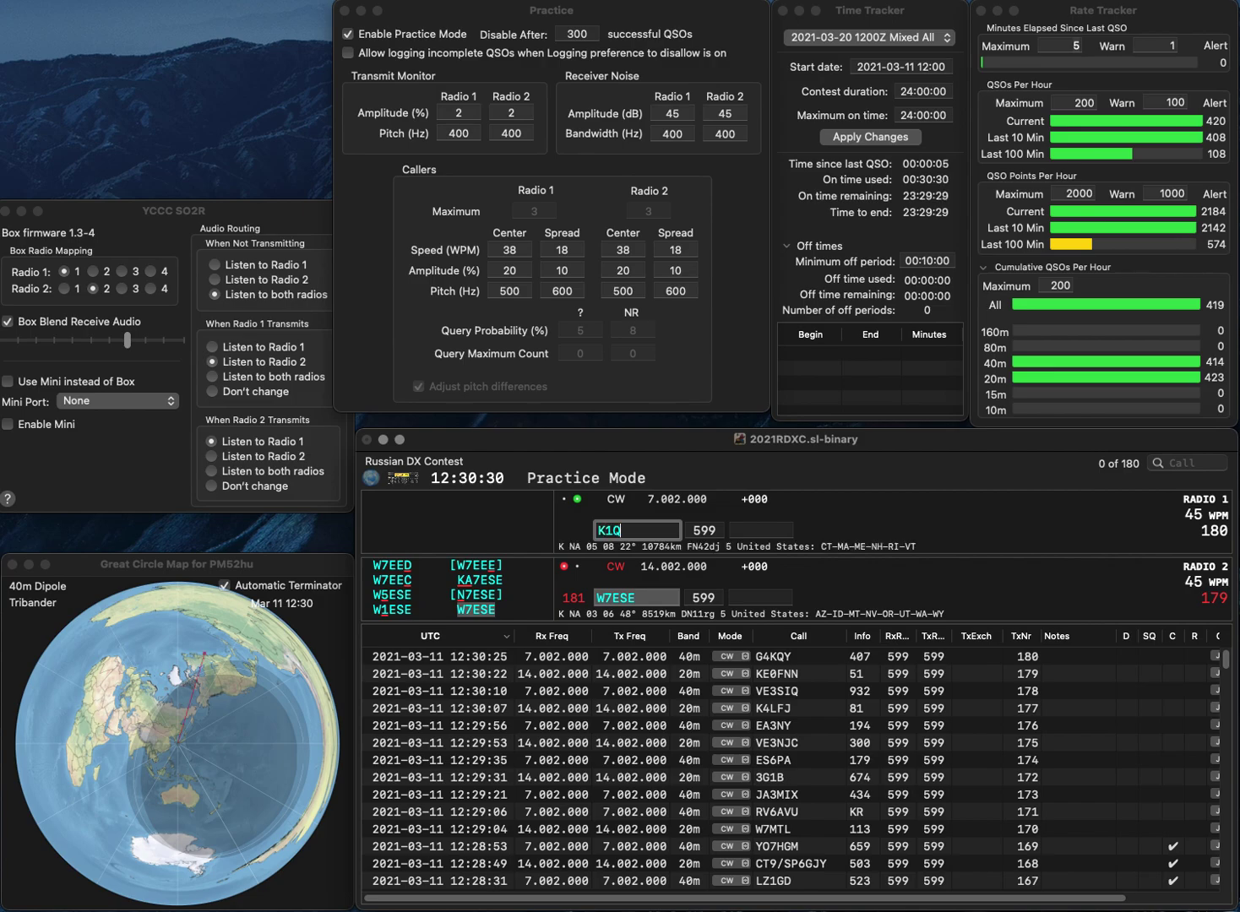
pyautogui.press('Home')
pyautogui.write('7')
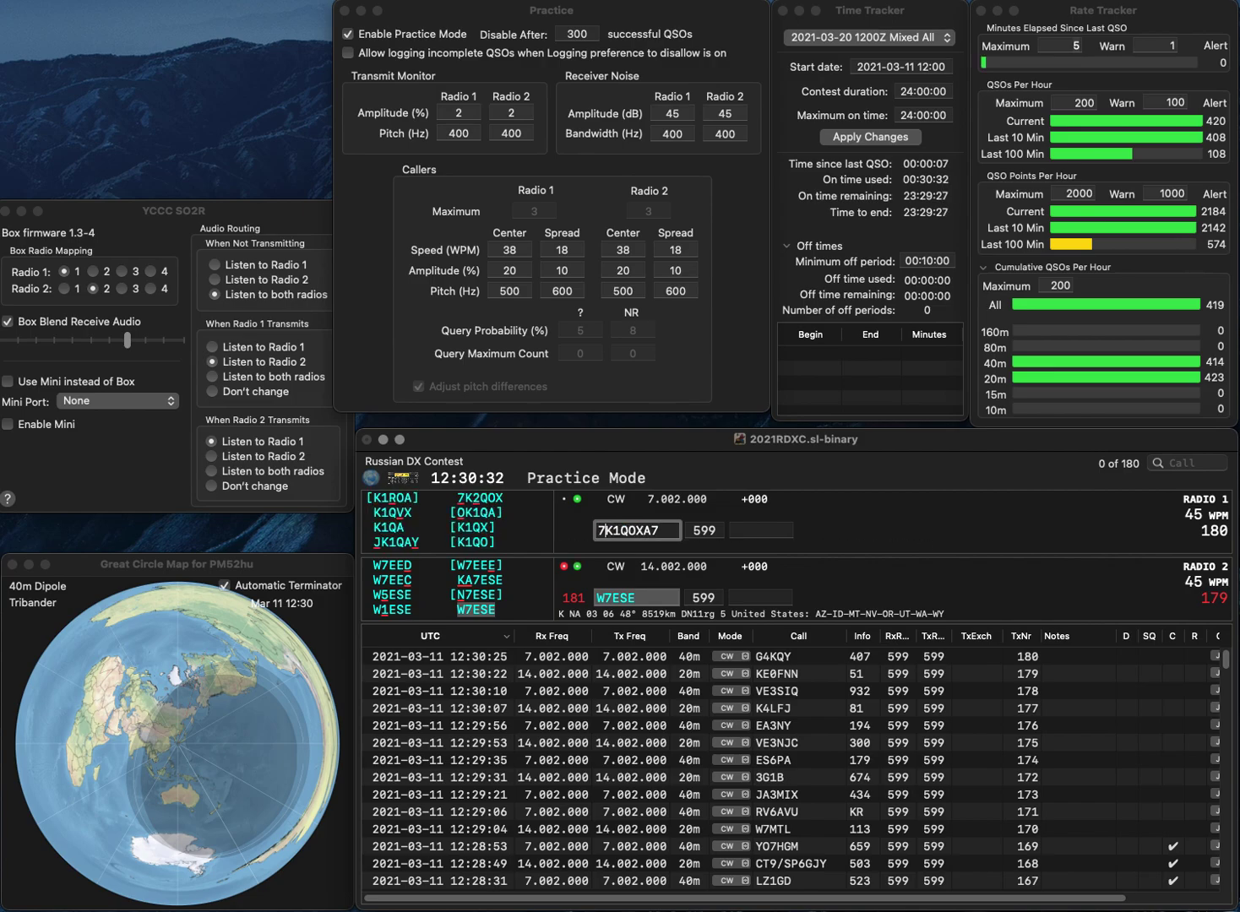
pyautogui.press('End')
pyautogui.press('BackSpace')
pyautogui.press('BackSpace')
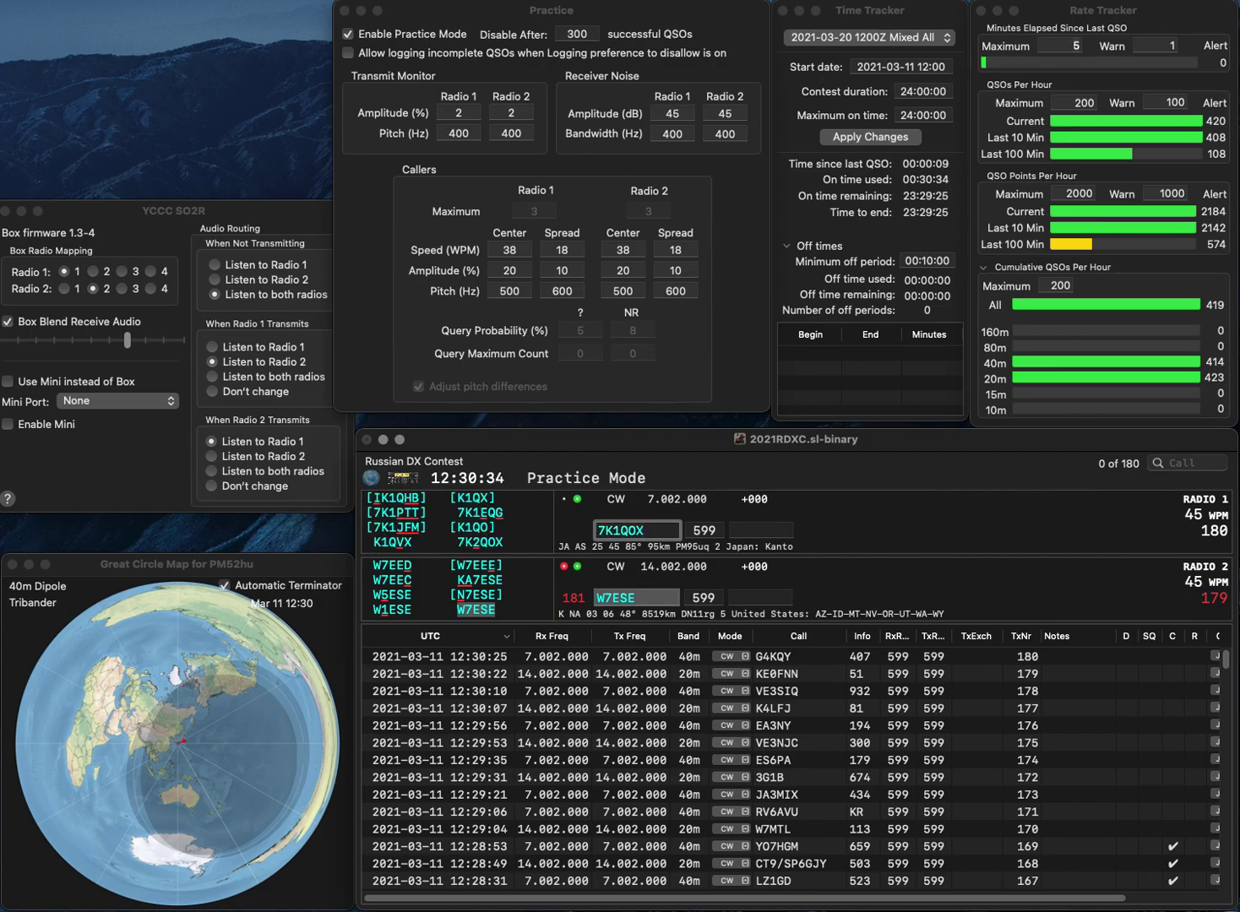
pyautogui.press('Left')
pyautogui.press('Left')
pyautogui.press('BackSpace')
pyautogui.write('2')
pyautogui.press('Return')
pyautogui.press('space')
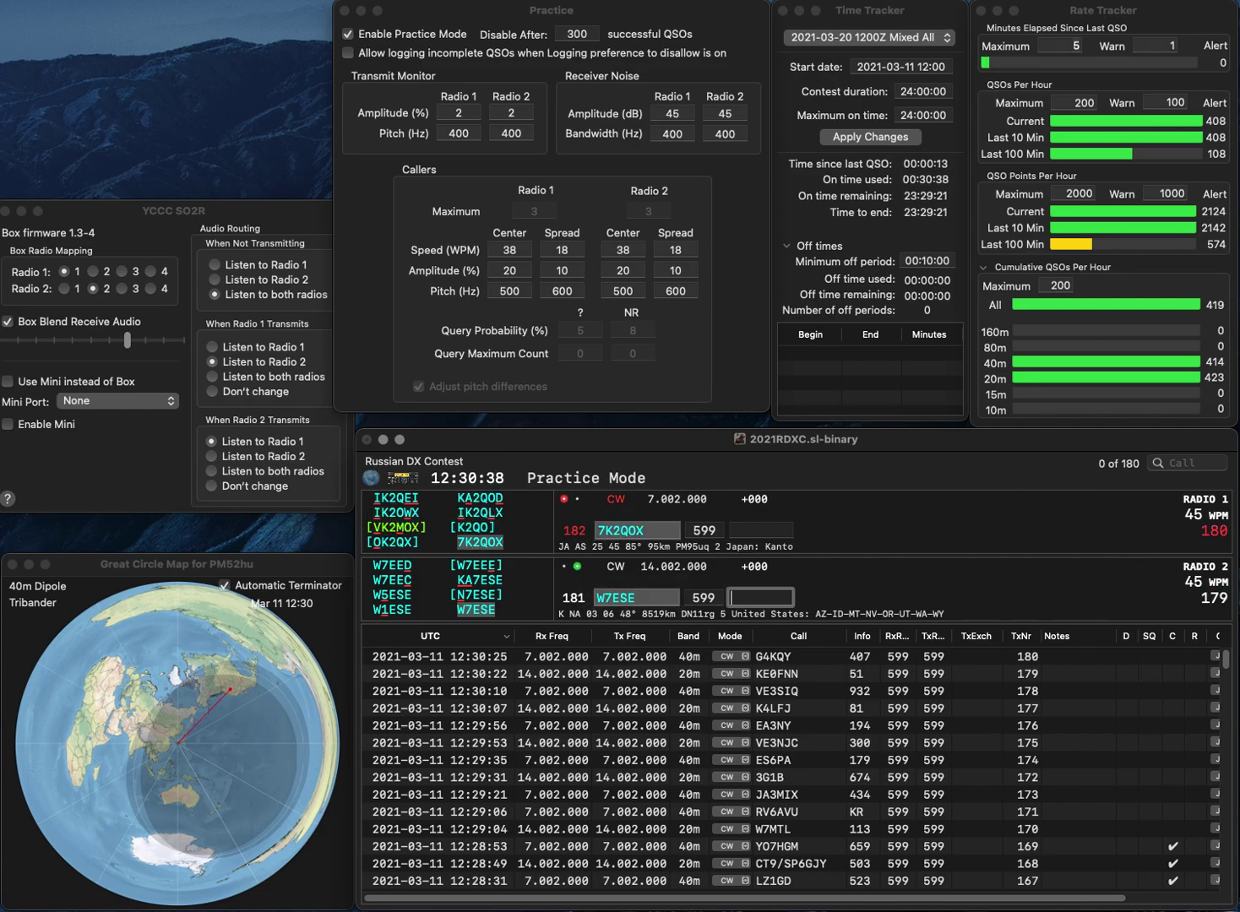
# Log W7ESE with exchange 446 on Radio 2 and 7K2QOX with exchange 375 on Radio 1.
pyautogui.write('446')
pyautogui.press('Return')
pyautogui.press('space')
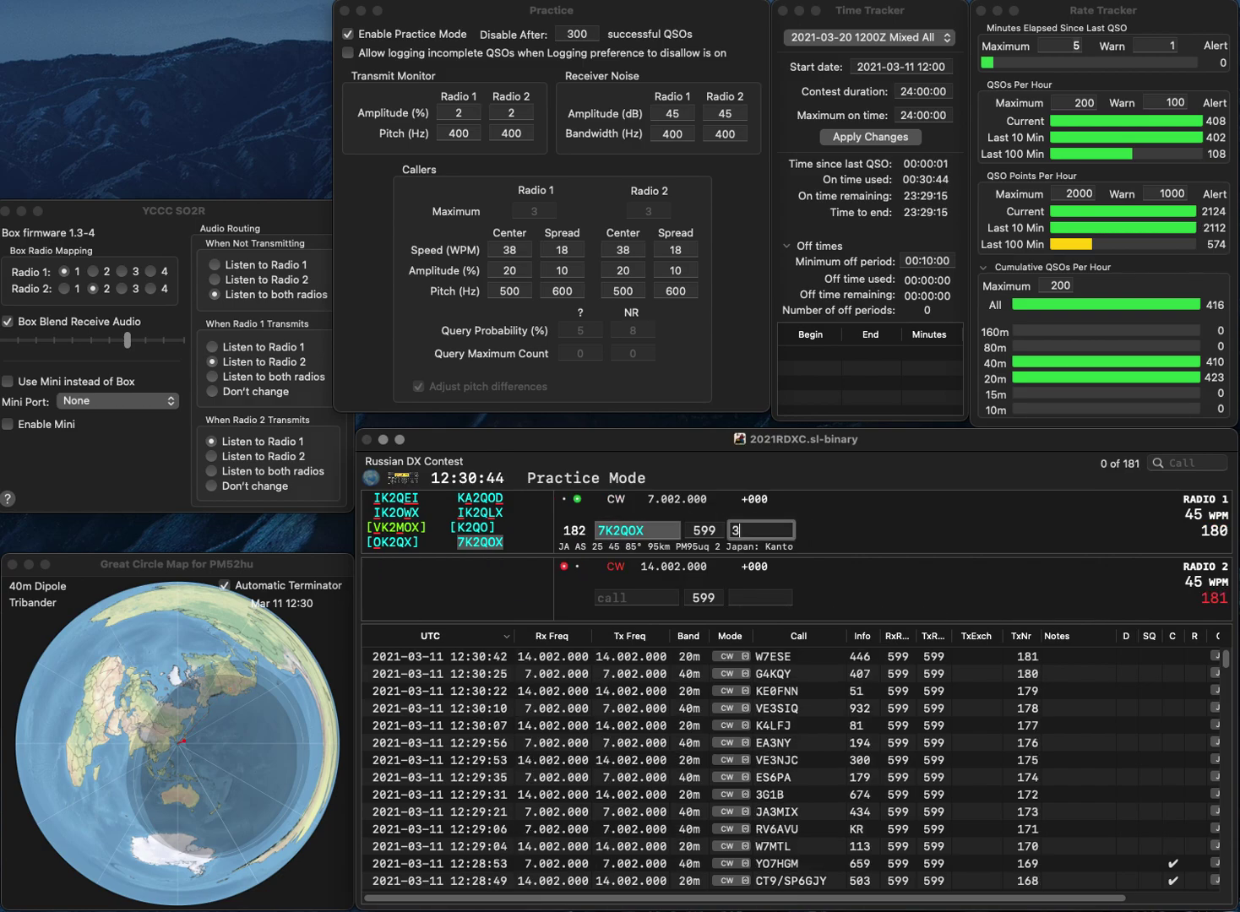
pyautogui.write('5')
pyautogui.press('Return')
# Answer RX6DL/8/P on Radio 2 and N3OO on Radio 1.
pyautogui.write('RX6DL')
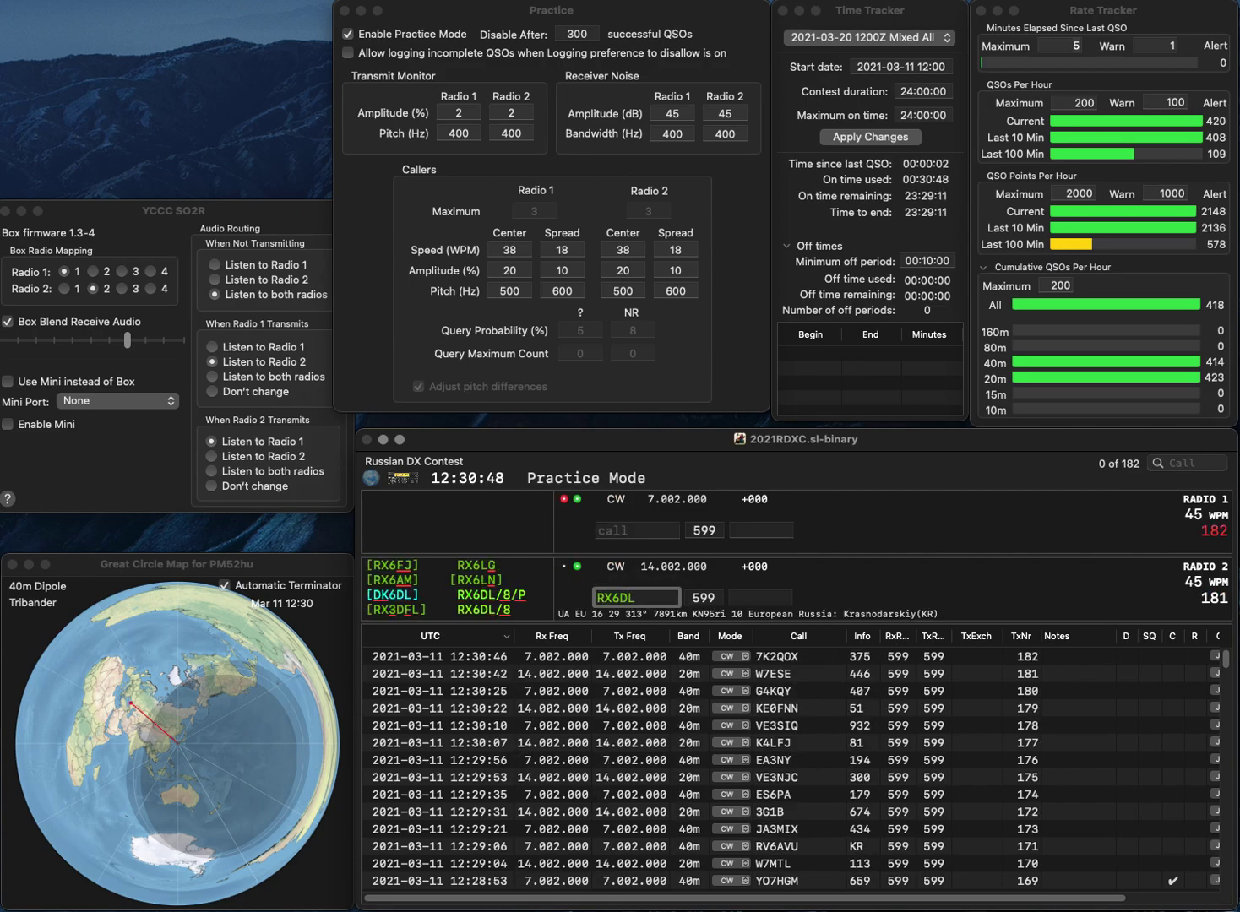
pyautogui.write('/8/P')
pyautogui.press('Return')
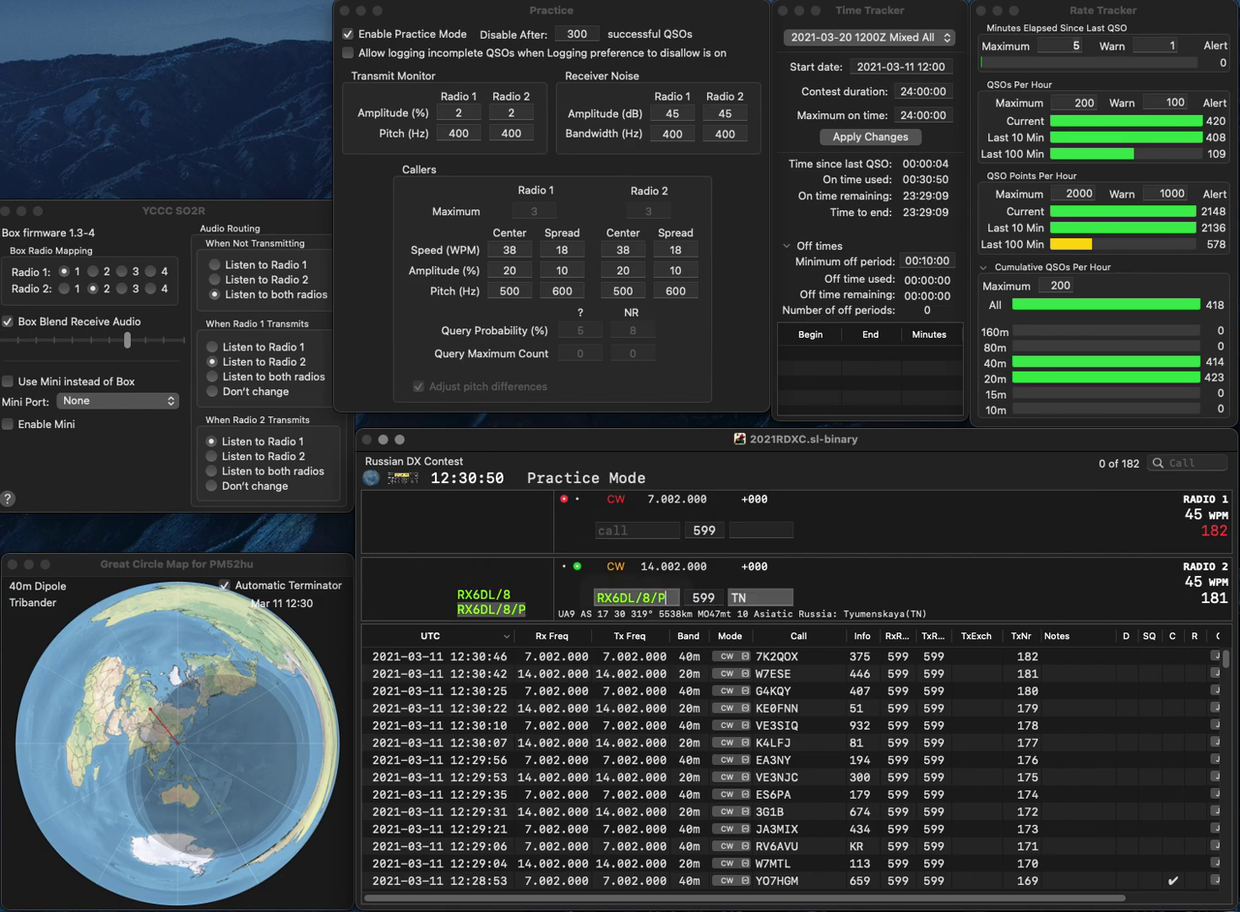
pyautogui.write('N')
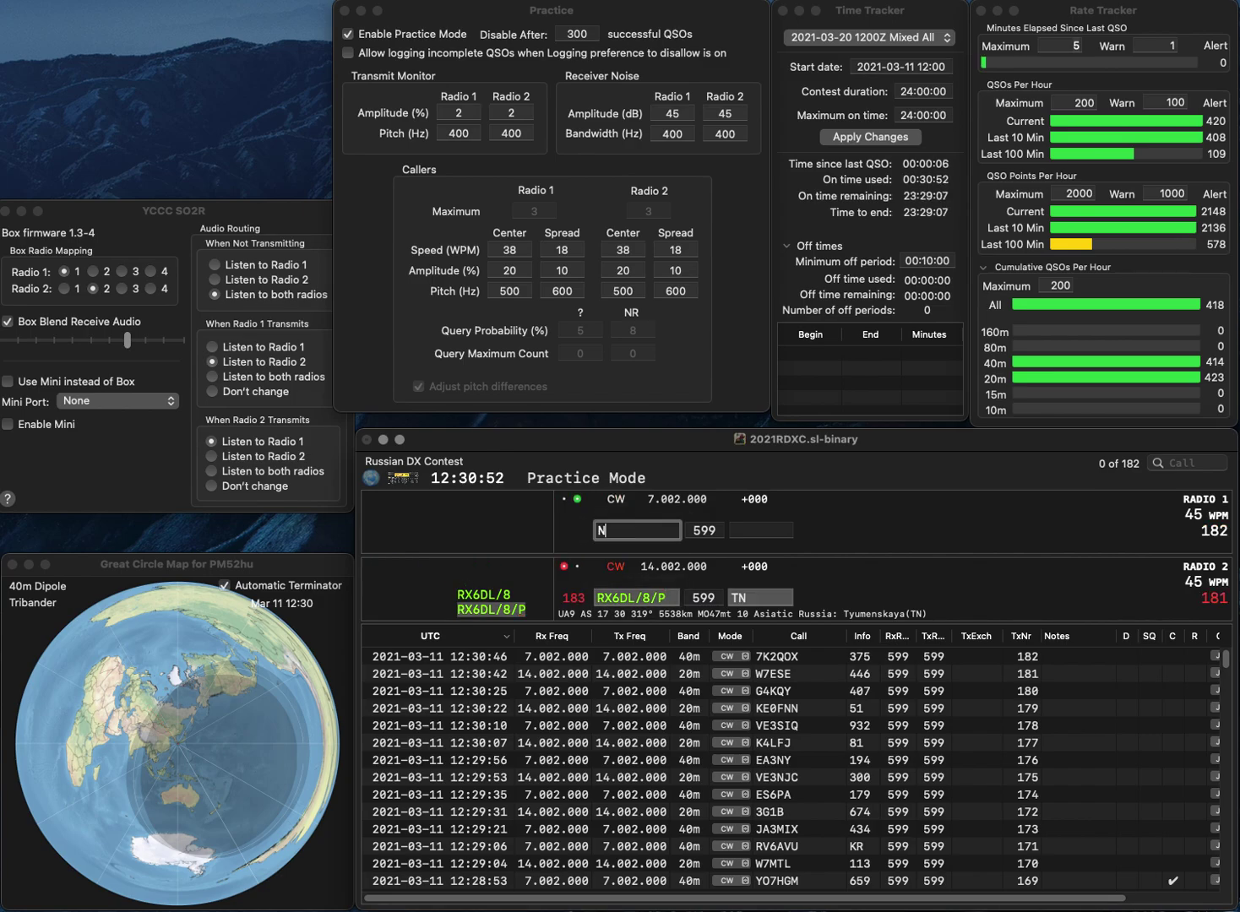
pyautogui.write('300')
pyautogui.press('Return')
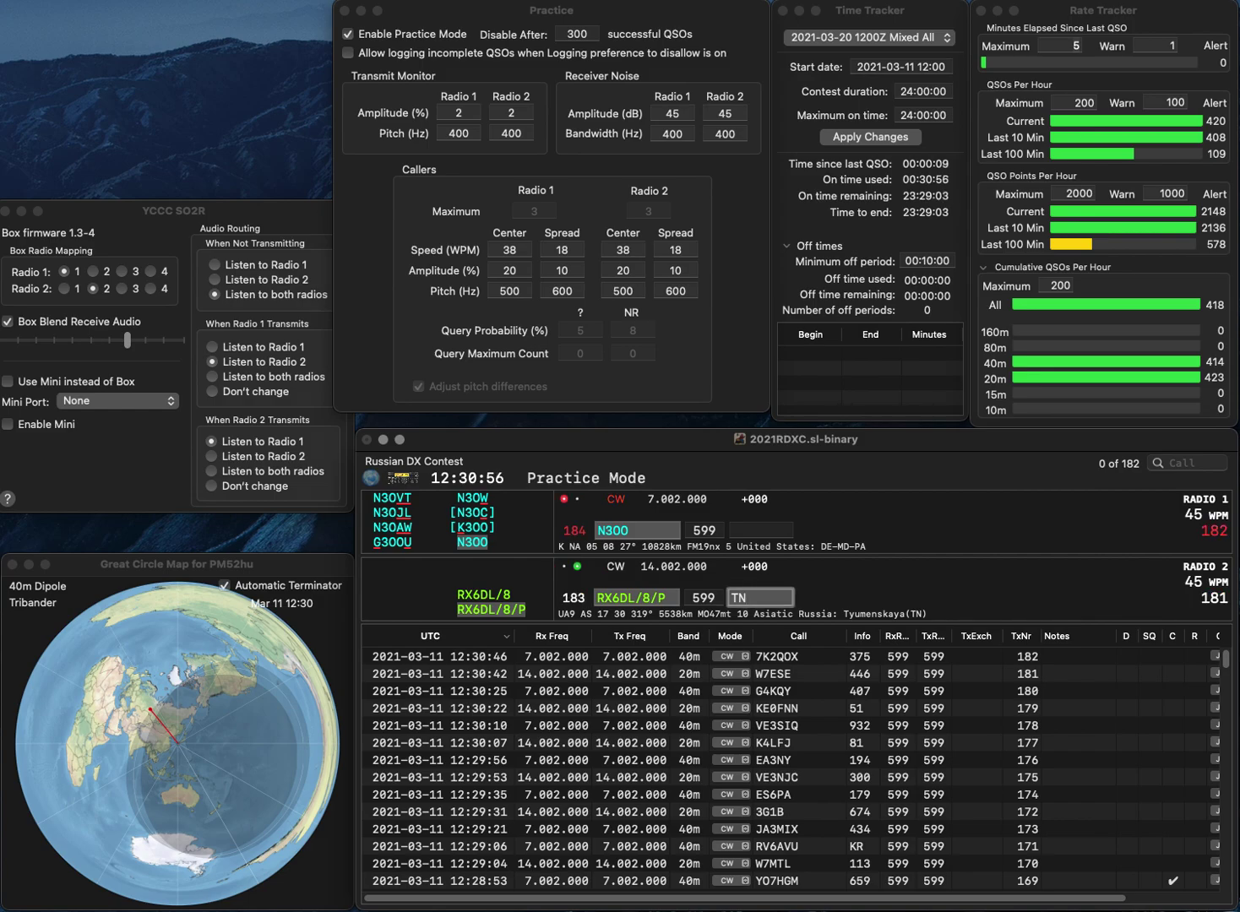
pyautogui.press('Return')
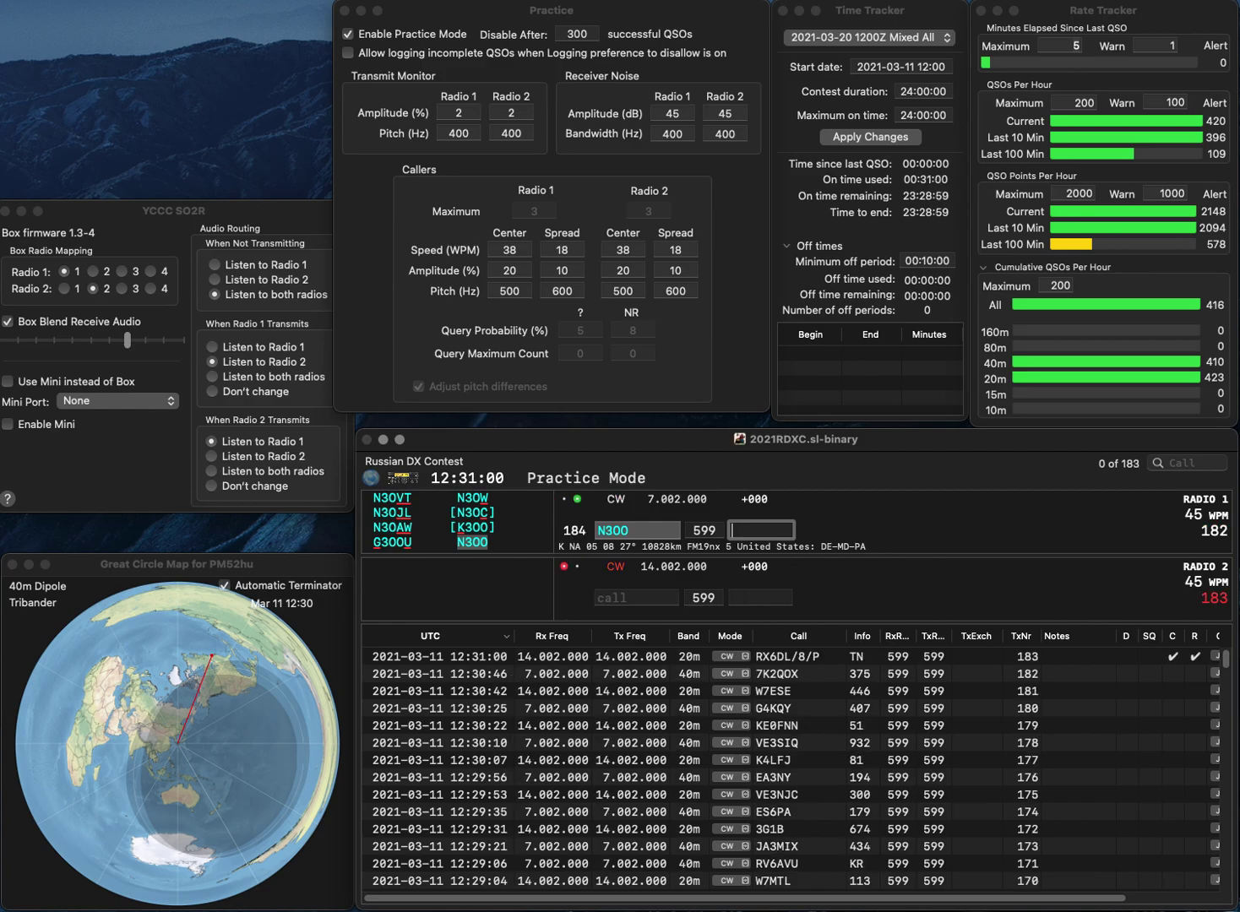
pyautogui.write('385')
pyautogui.press('Return')
pyautogui.write('5FA')
pyautogui.press('Home')
pyautogui.write('UR')
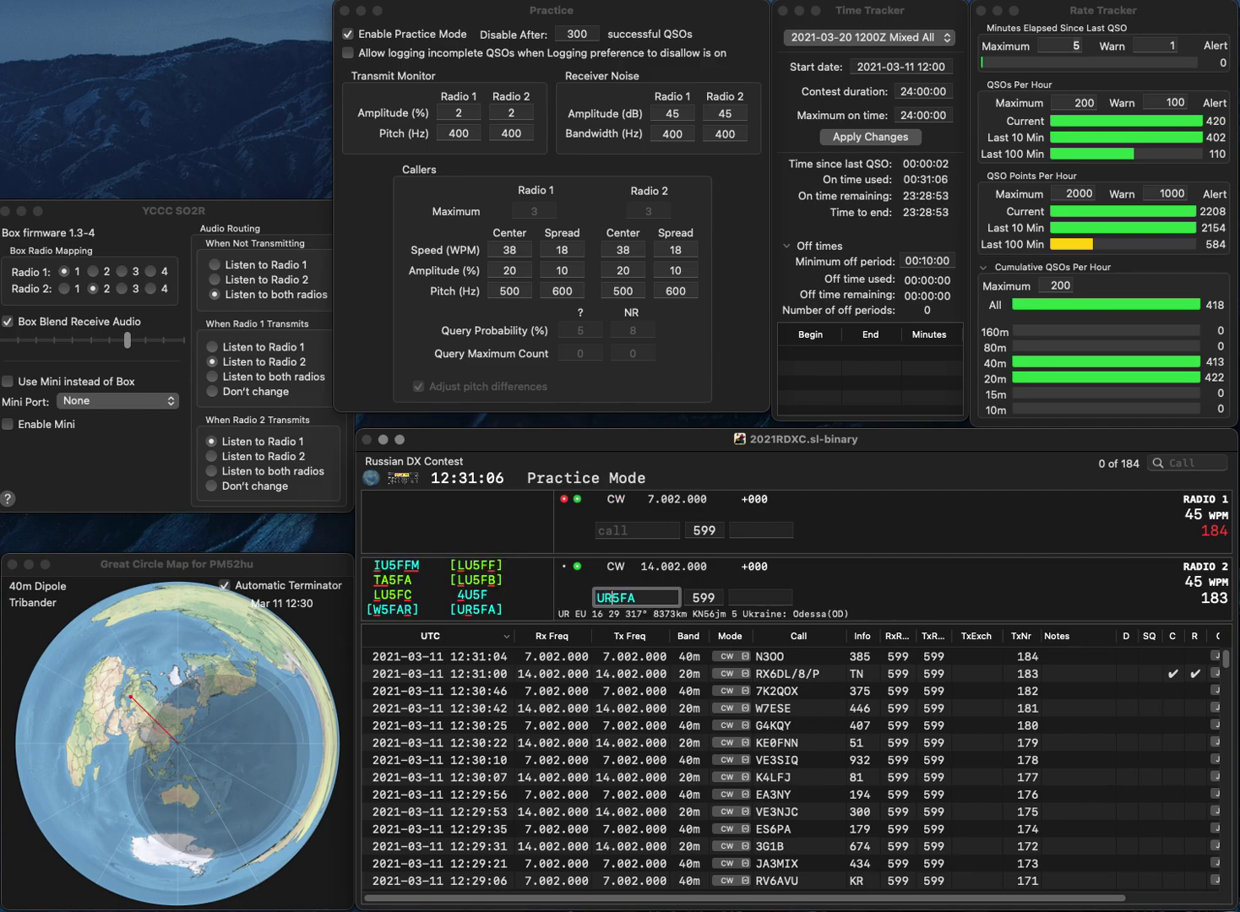
pyautogui.press('Return')
pyautogui.write('HA2S')
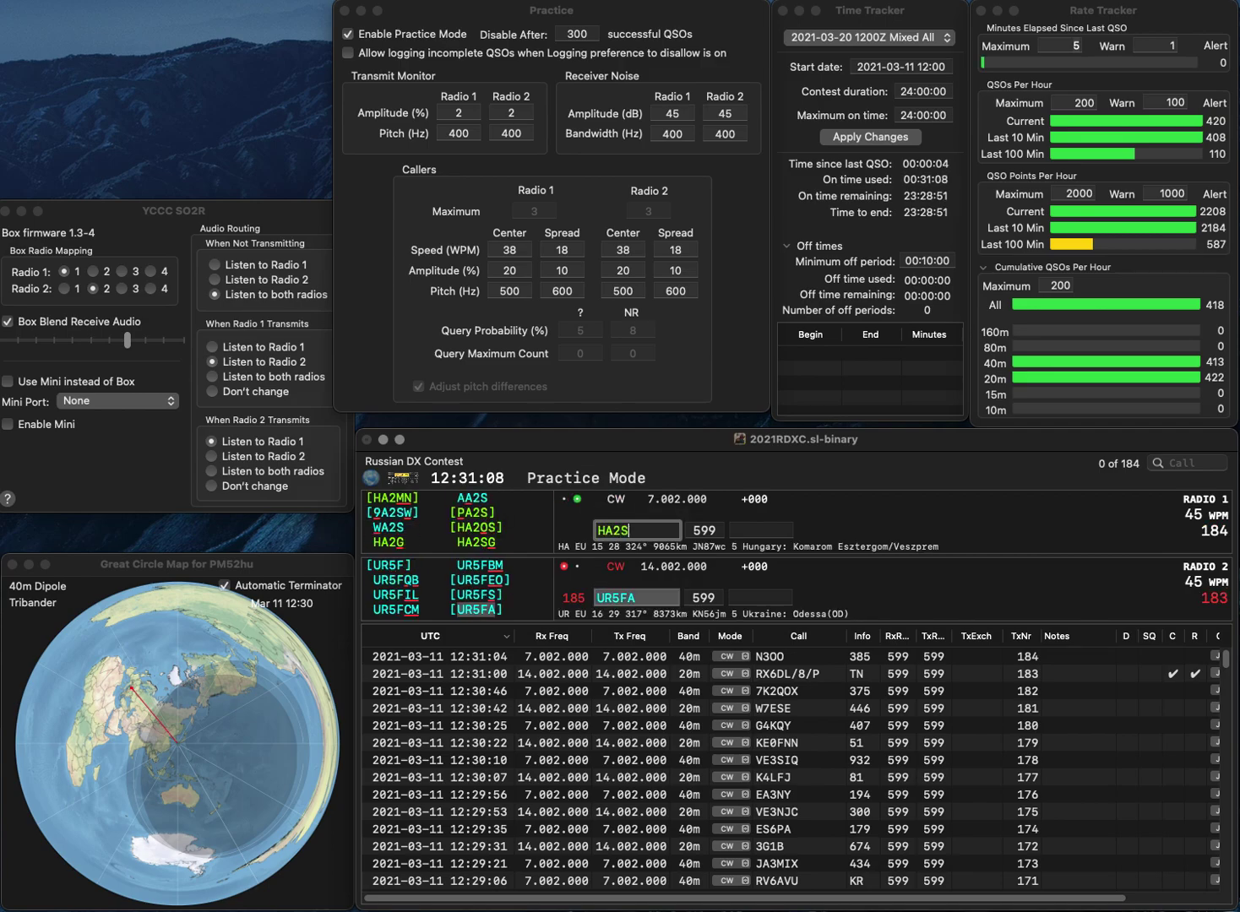
pyautogui.write('G')
pyautogui.press('Return')
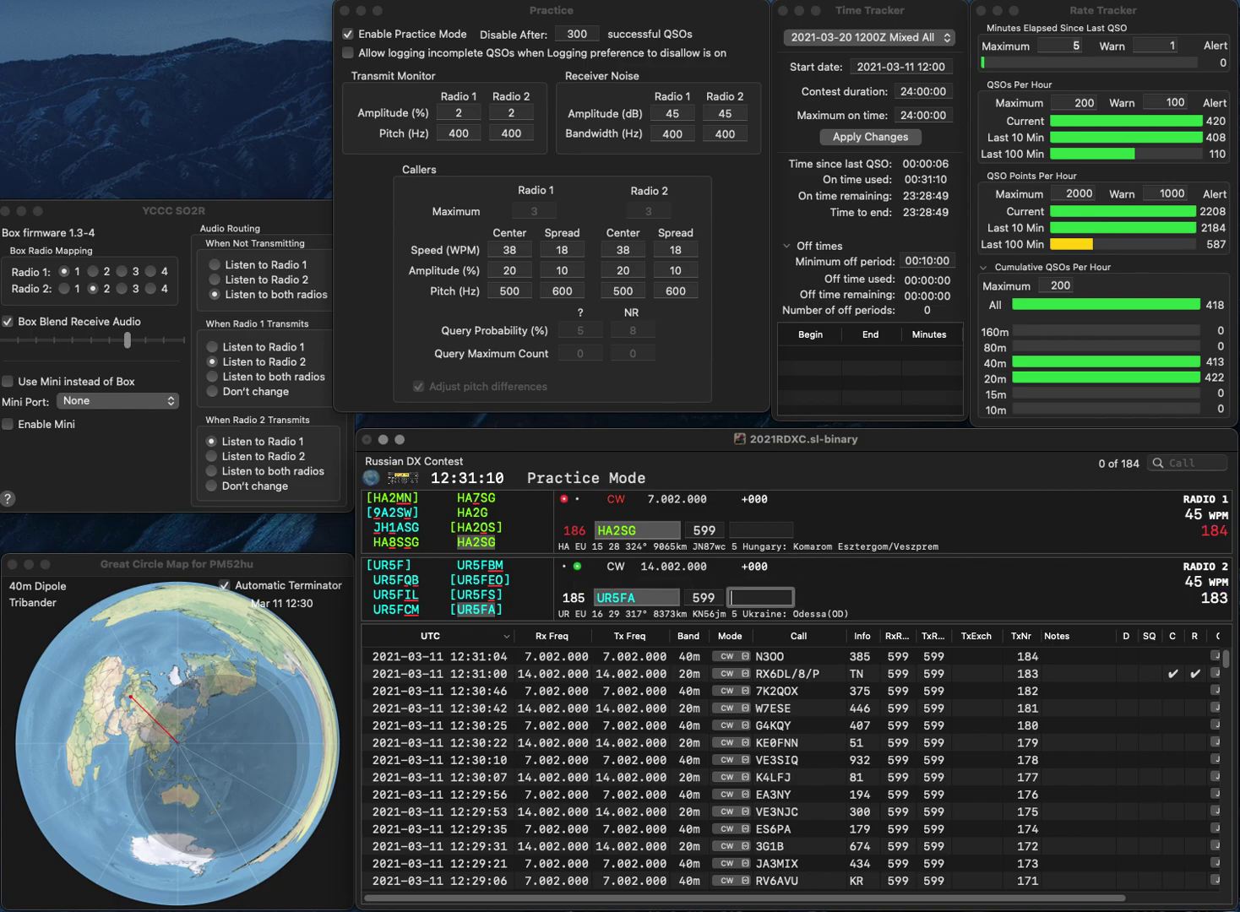
pyautogui.write('2')
pyautogui.press('Return')
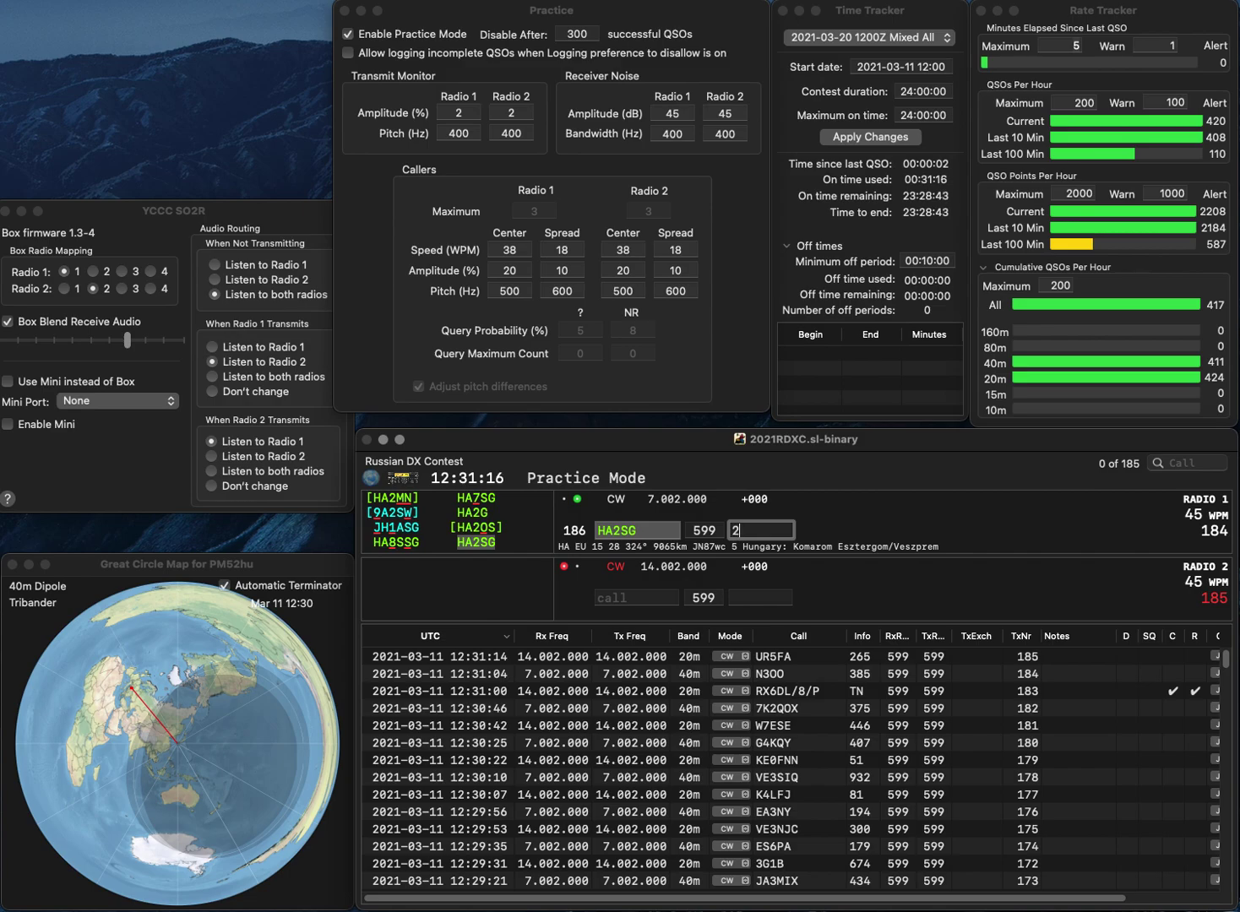
pyautogui.press('Return')
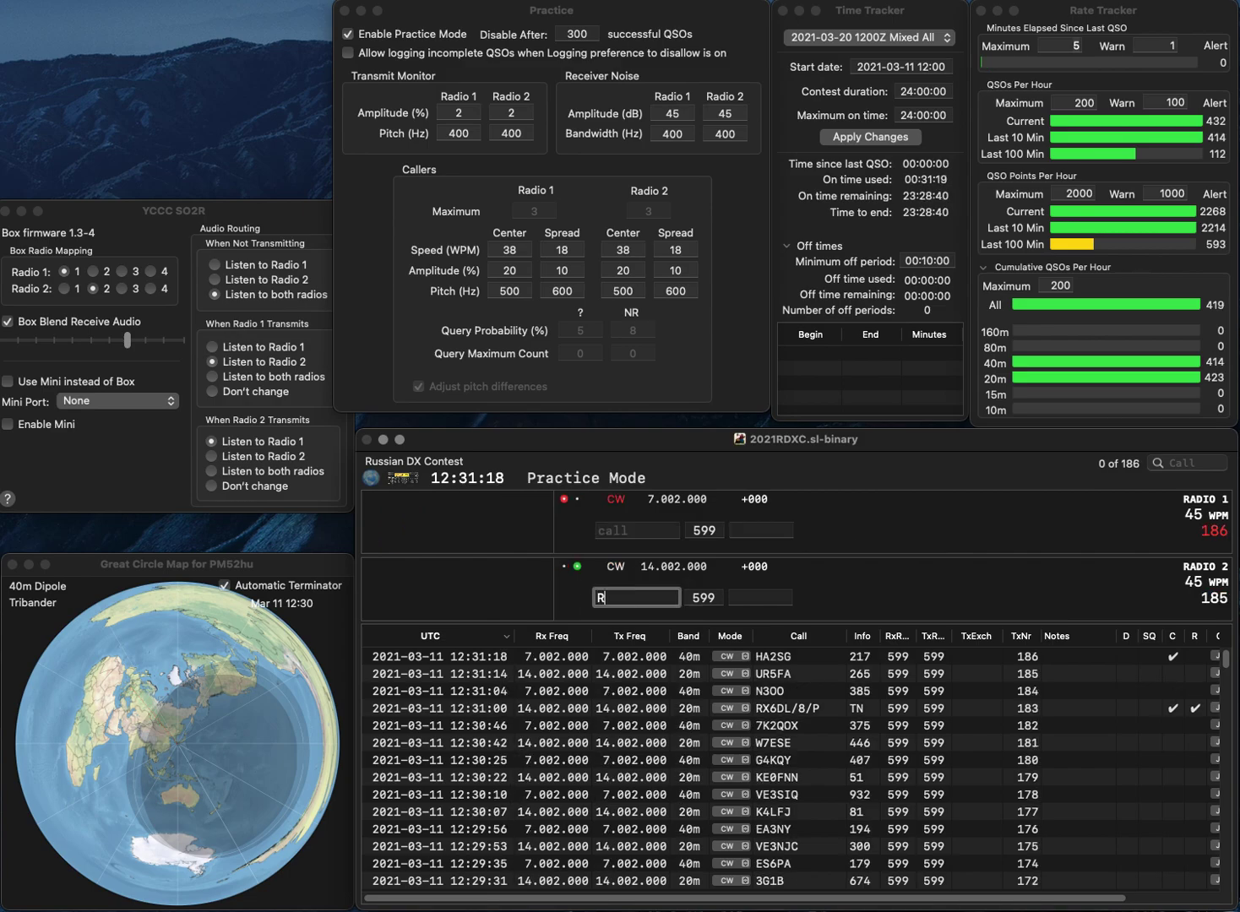
# Answer R0G on Radio 2 and the partial call ICJ on Radio 1.
pyautogui.write('R0G')
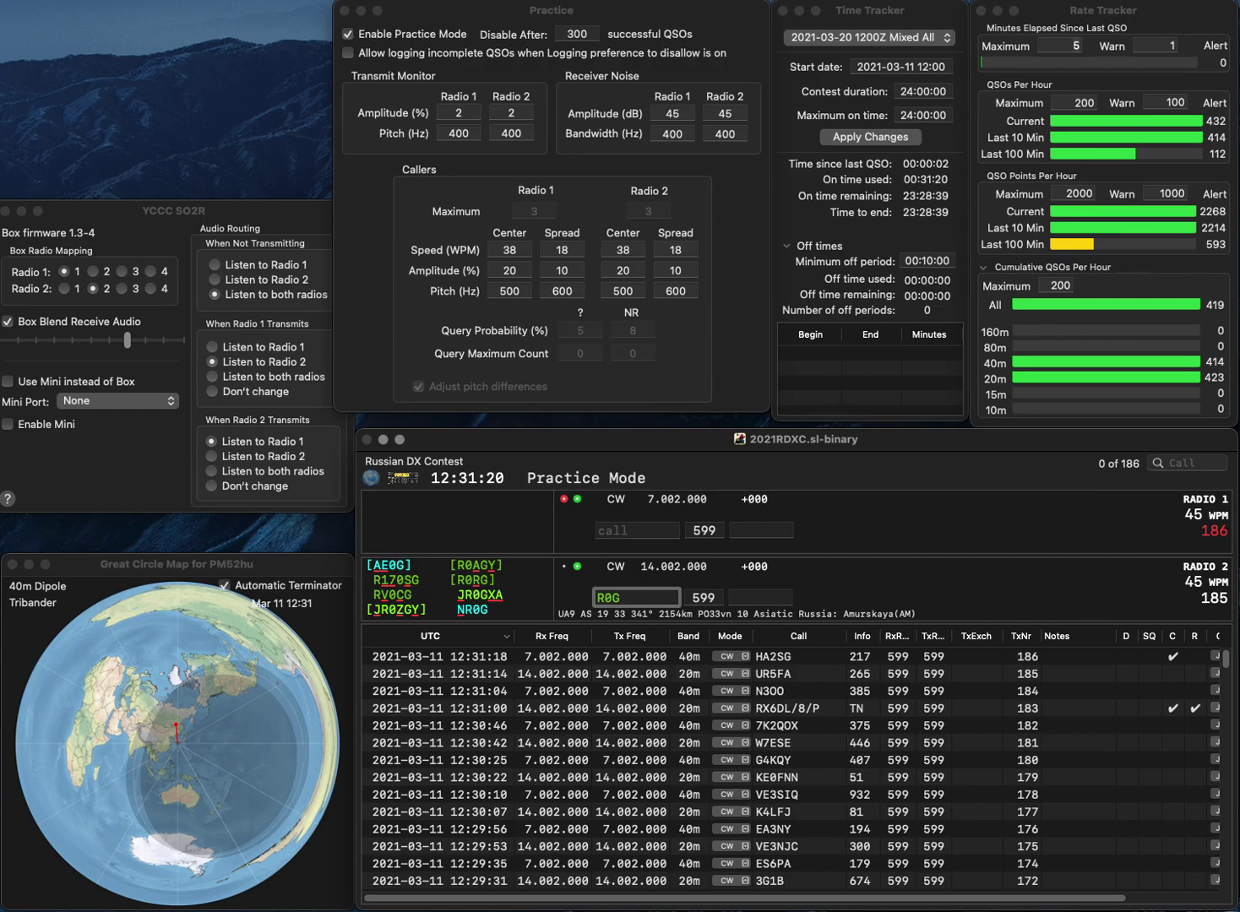
pyautogui.press('Return')
pyautogui.write('ICJ')
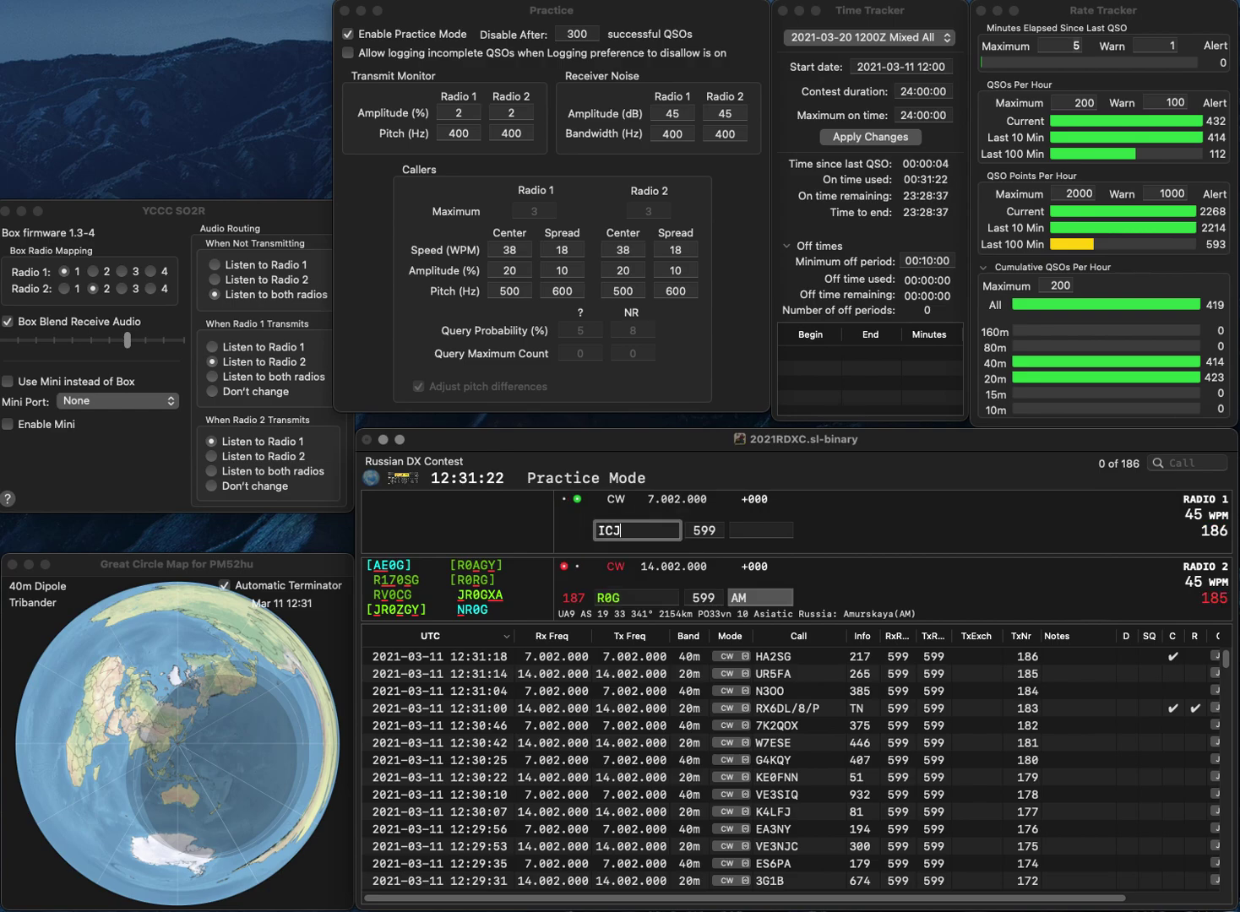
pyautogui.press('Return')
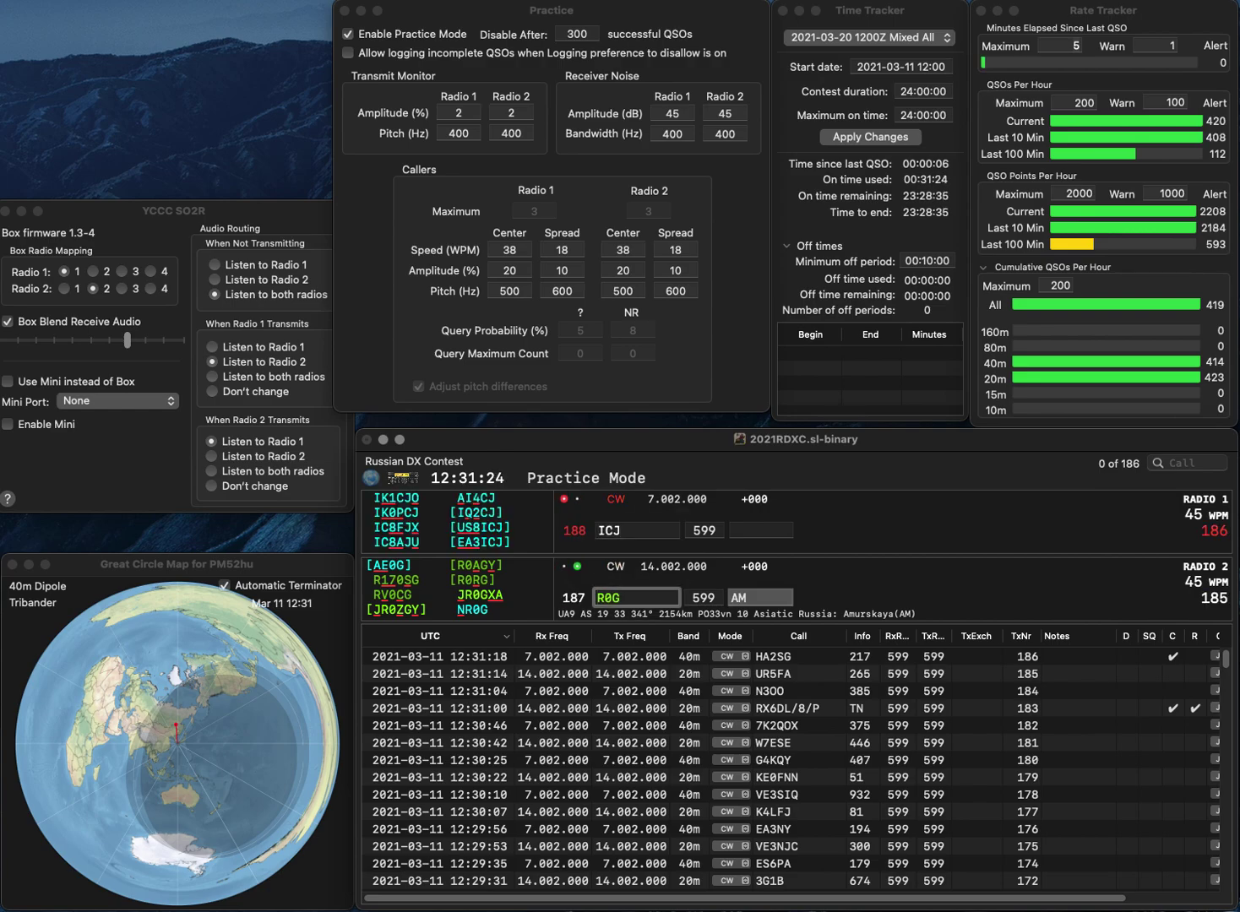
pyautogui.write('L')
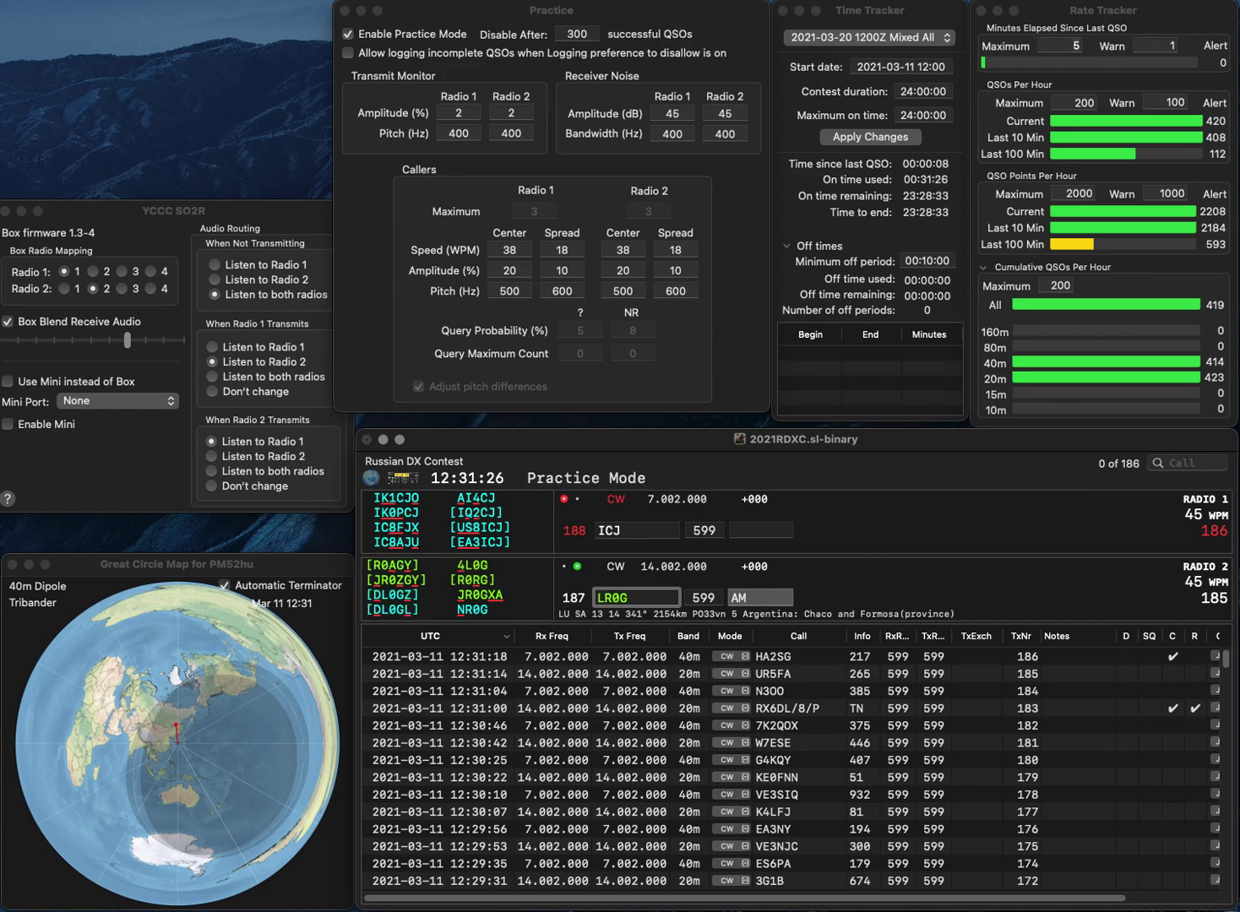
pyautogui.press('Delete')
pyautogui.write('0')
pyautogui.press('Delete')
pyautogui.press('Delete')
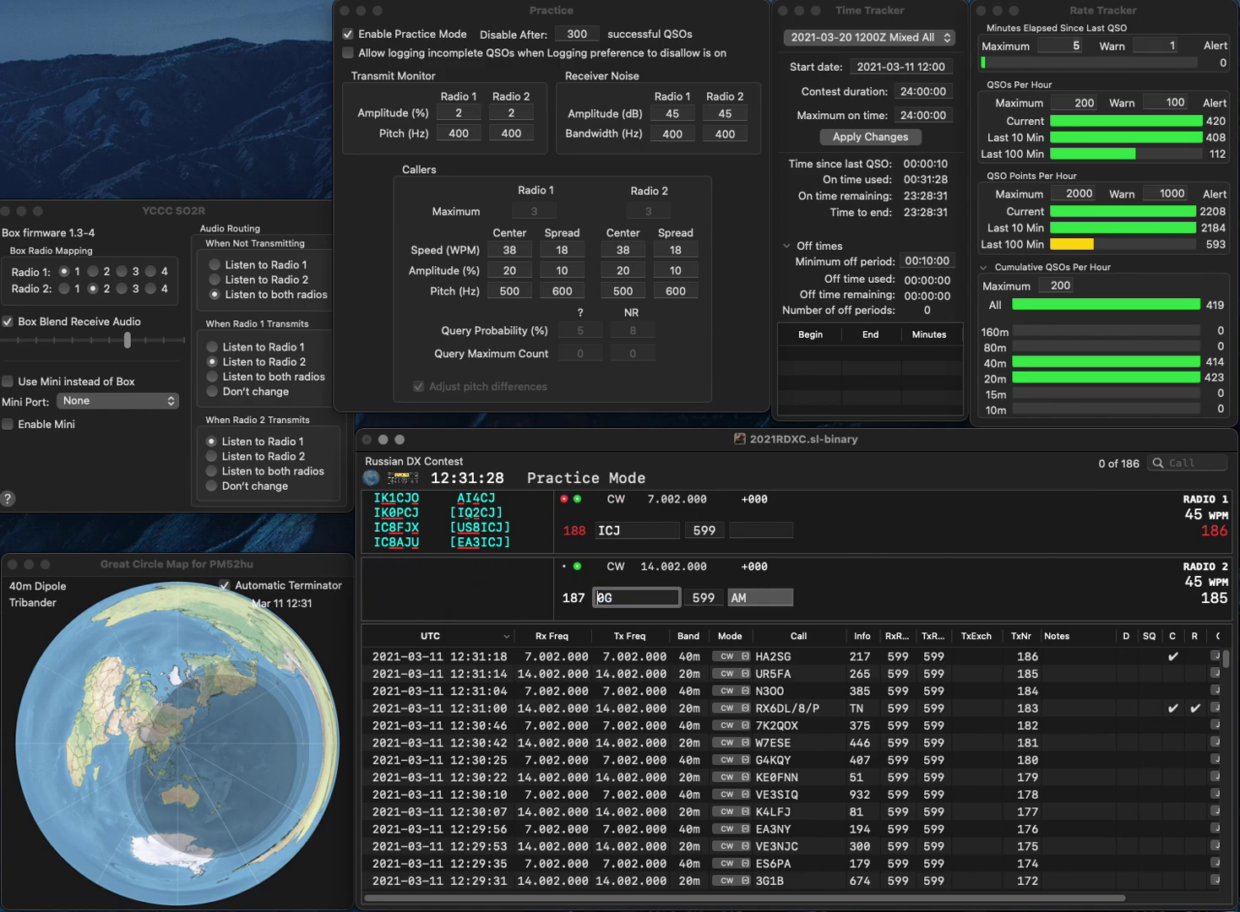
pyautogui.write('4L')
pyautogui.press('Return')
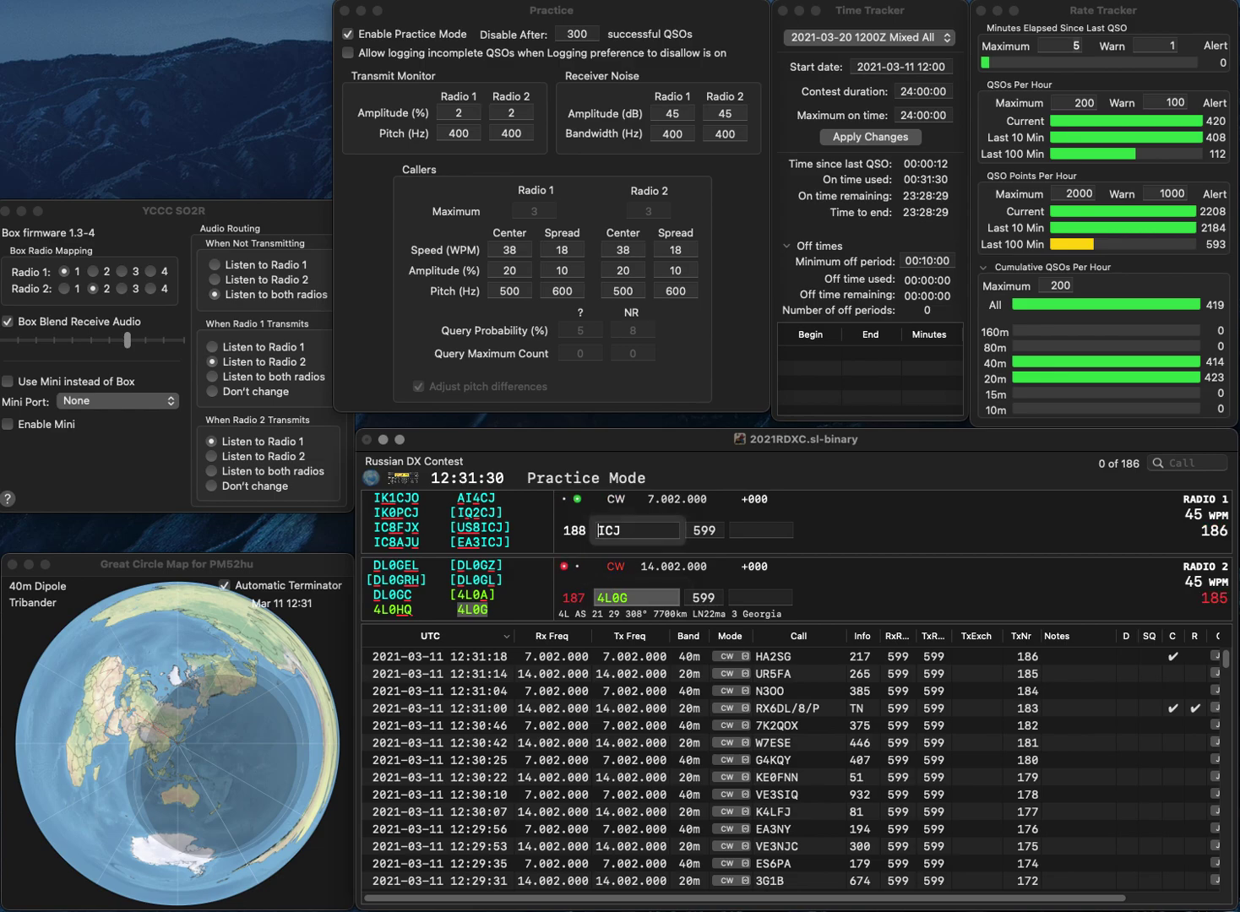
pyautogui.write('US8')
pyautogui.press('Return')
pyautogui.press('space')
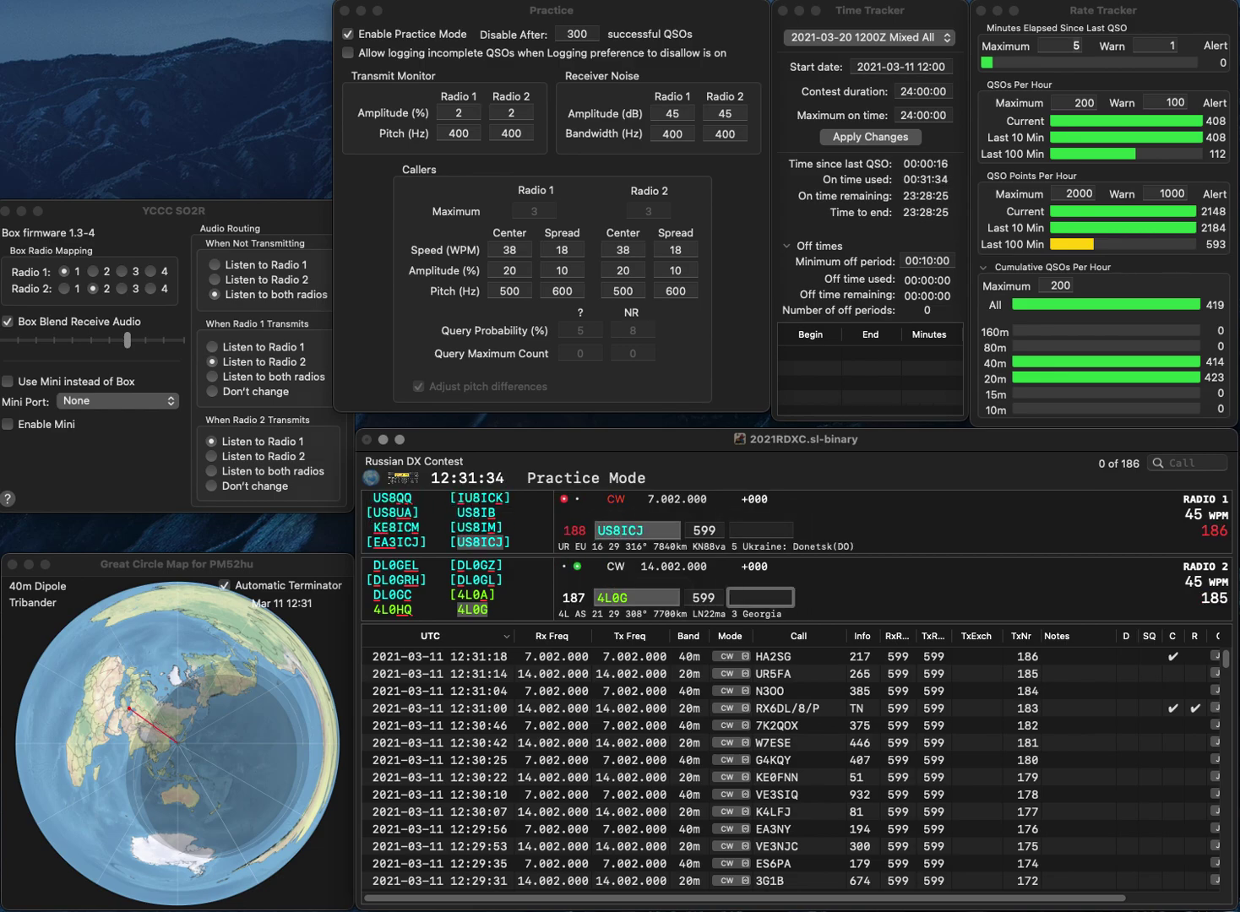
# Log 4L0G with exchange 170 on Radio 2 and US8ICJ with exchange 105 on Radio 1.
pyautogui.write('170')
pyautogui.press('Return')
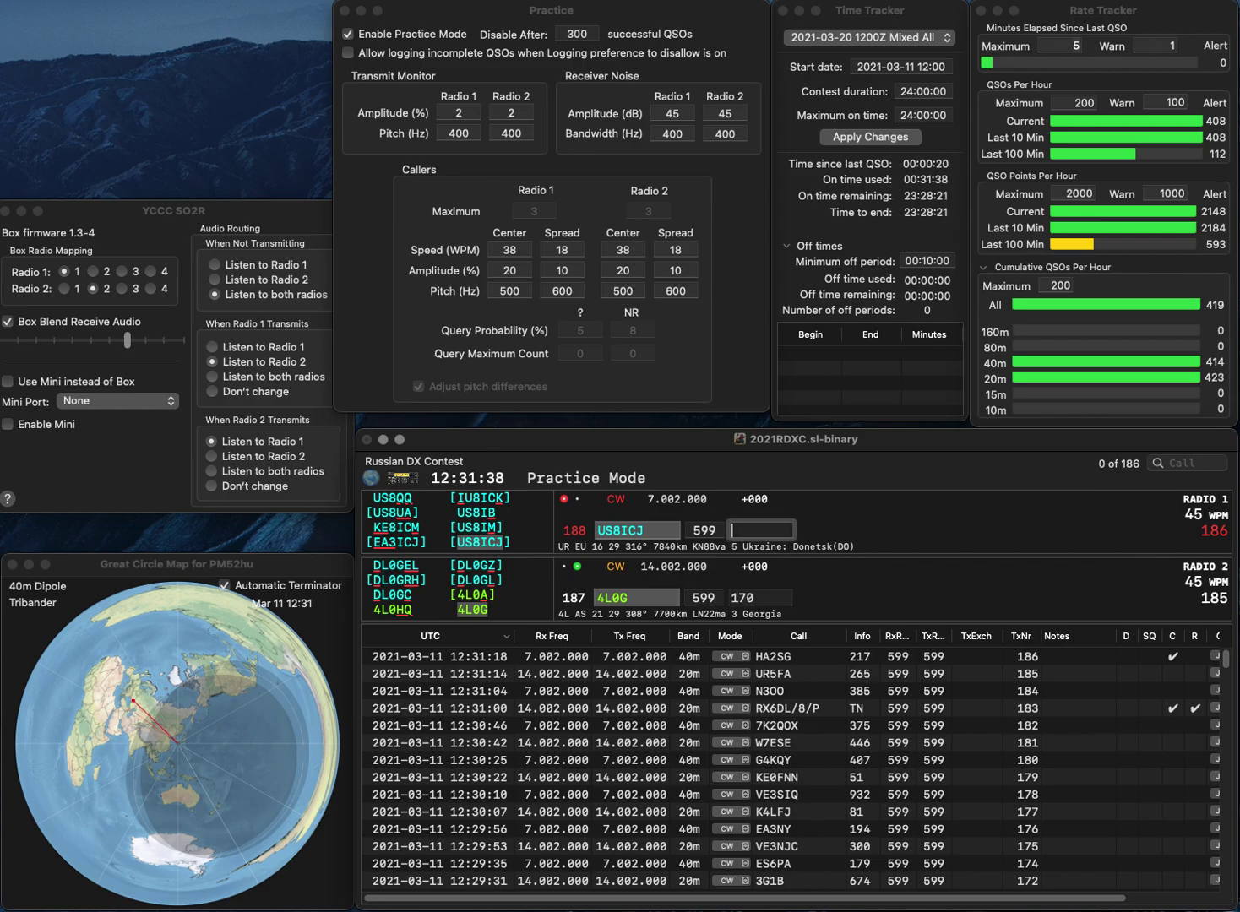
pyautogui.write('10')
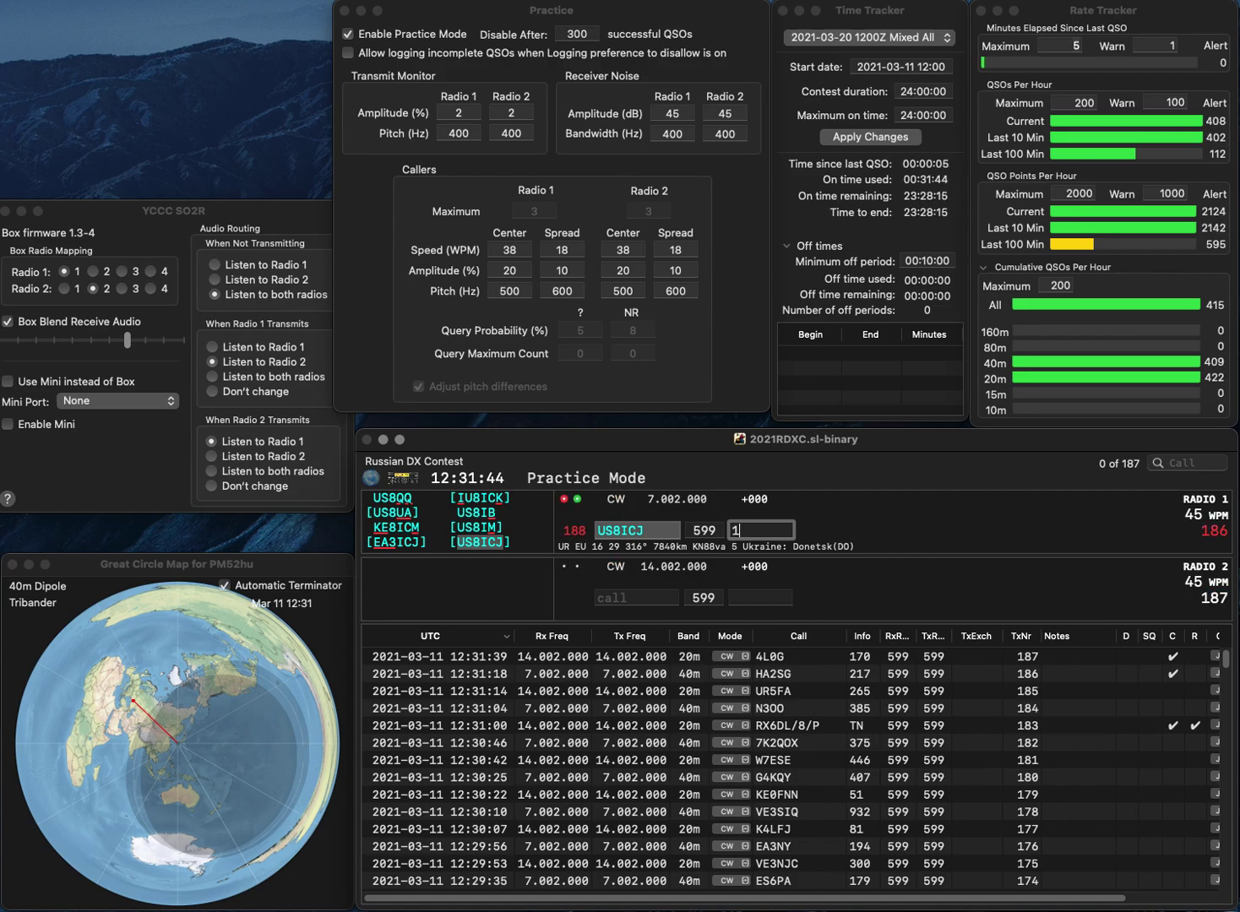
pyautogui.write('5')
pyautogui.press('Return')
# Answer DU2US on Radio 2 and DL3IFB on Radio 1.
pyautogui.write('DU2US')
pyautogui.press('Return')
pyautogui.write('DL3IFB')
pyautogui.press('Return')
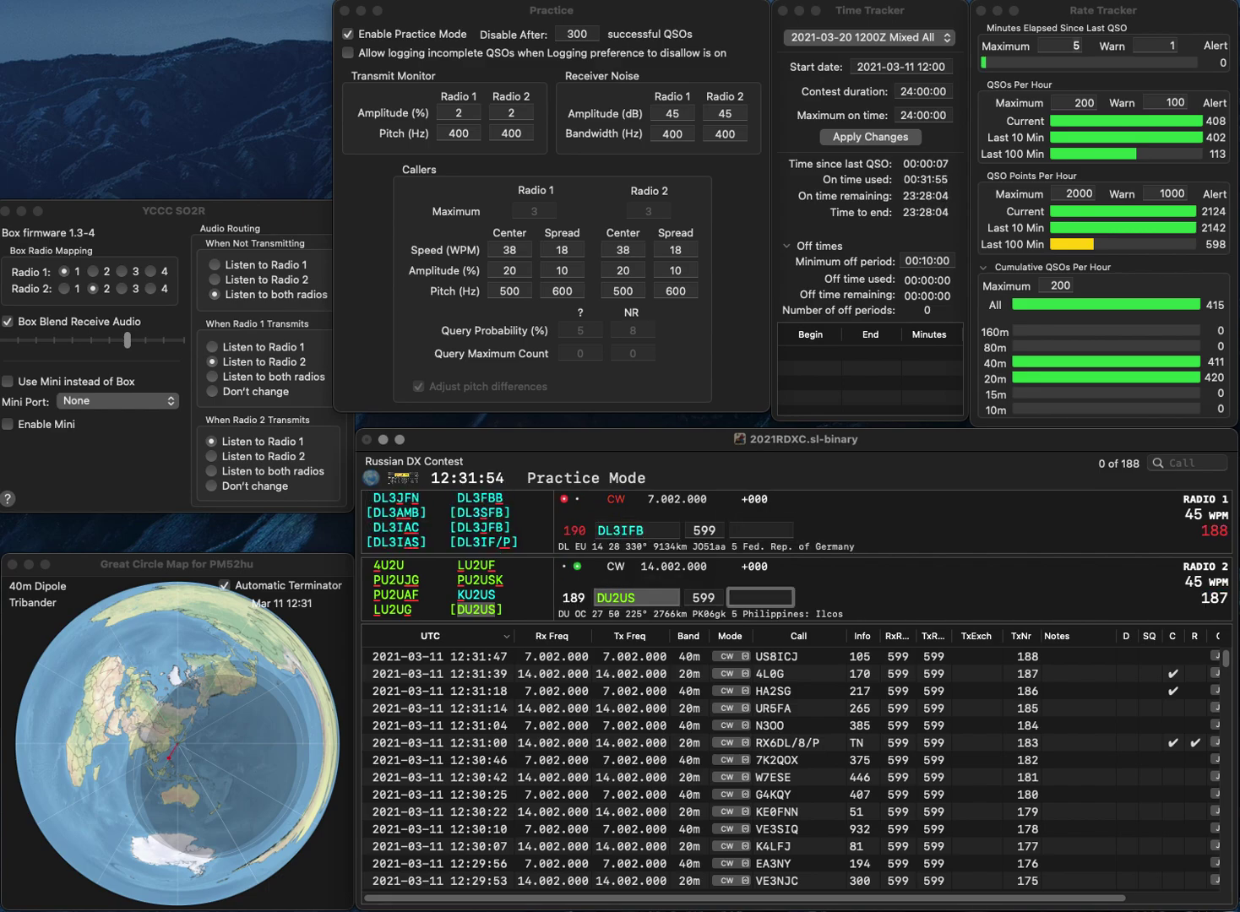
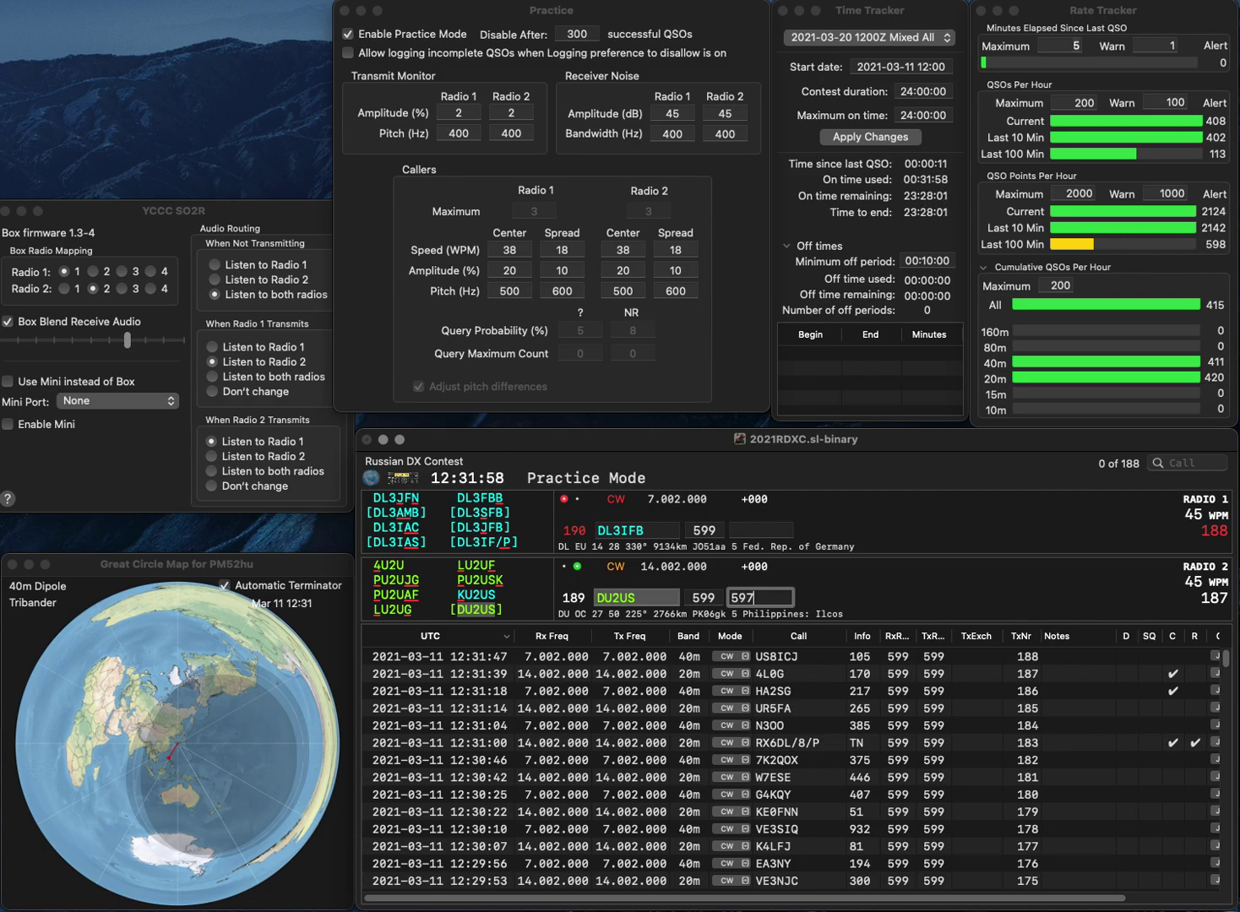
pyautogui.write('597')
pyautogui.press('Return')
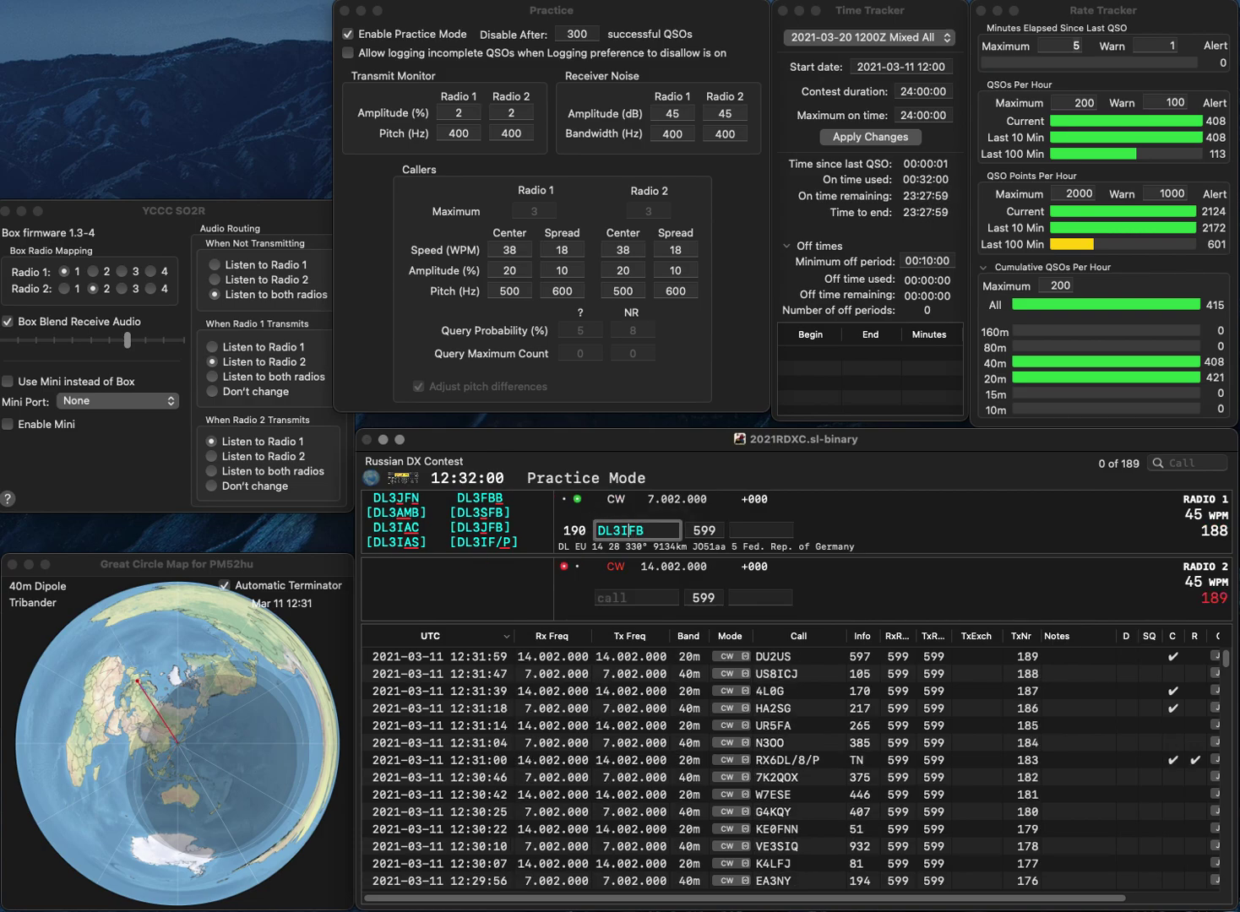
pyautogui.write('S')
pyautogui.press('Return')
# Answer NN5Z on Radio 2.
pyautogui.write('NN')
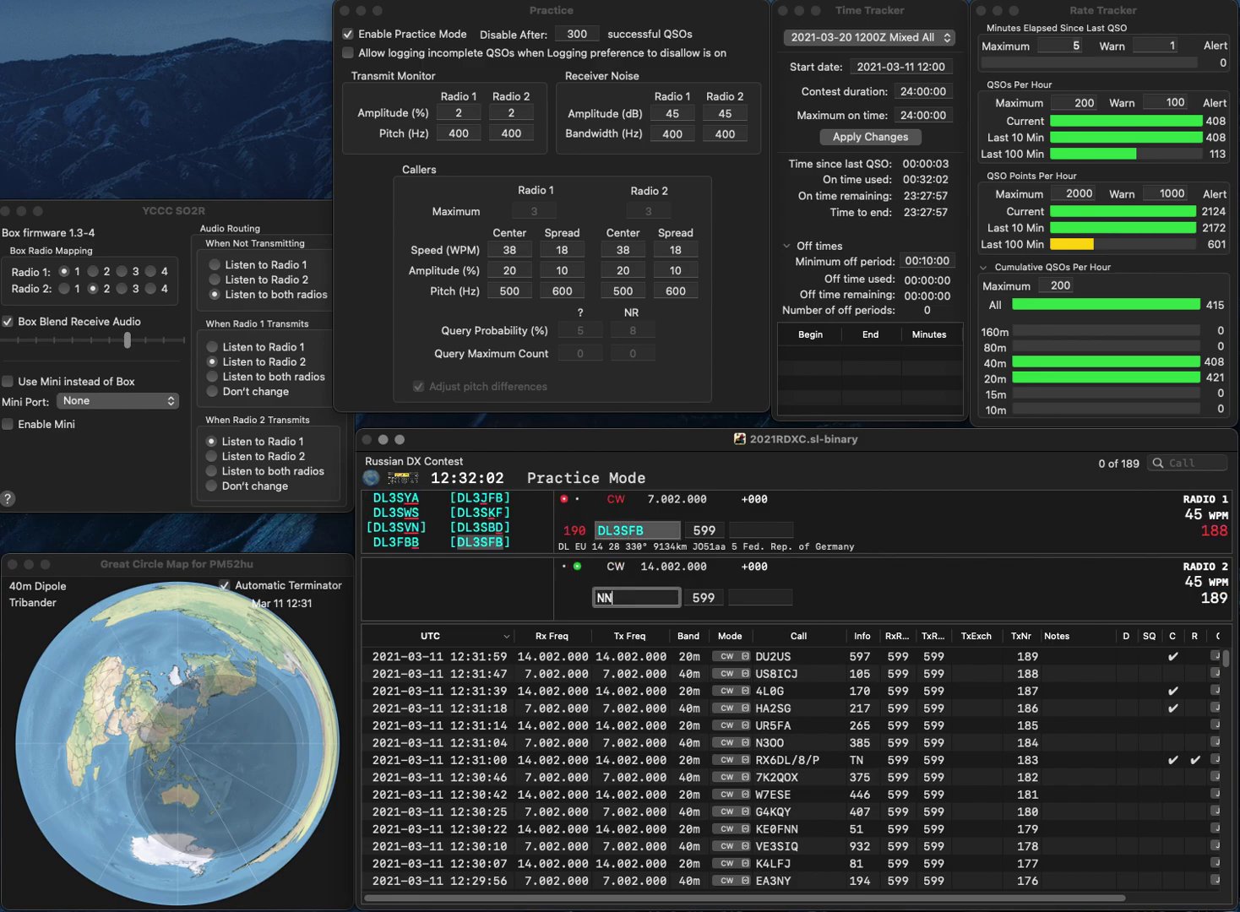
pyautogui.write('5Z')
pyautogui.press('Return')
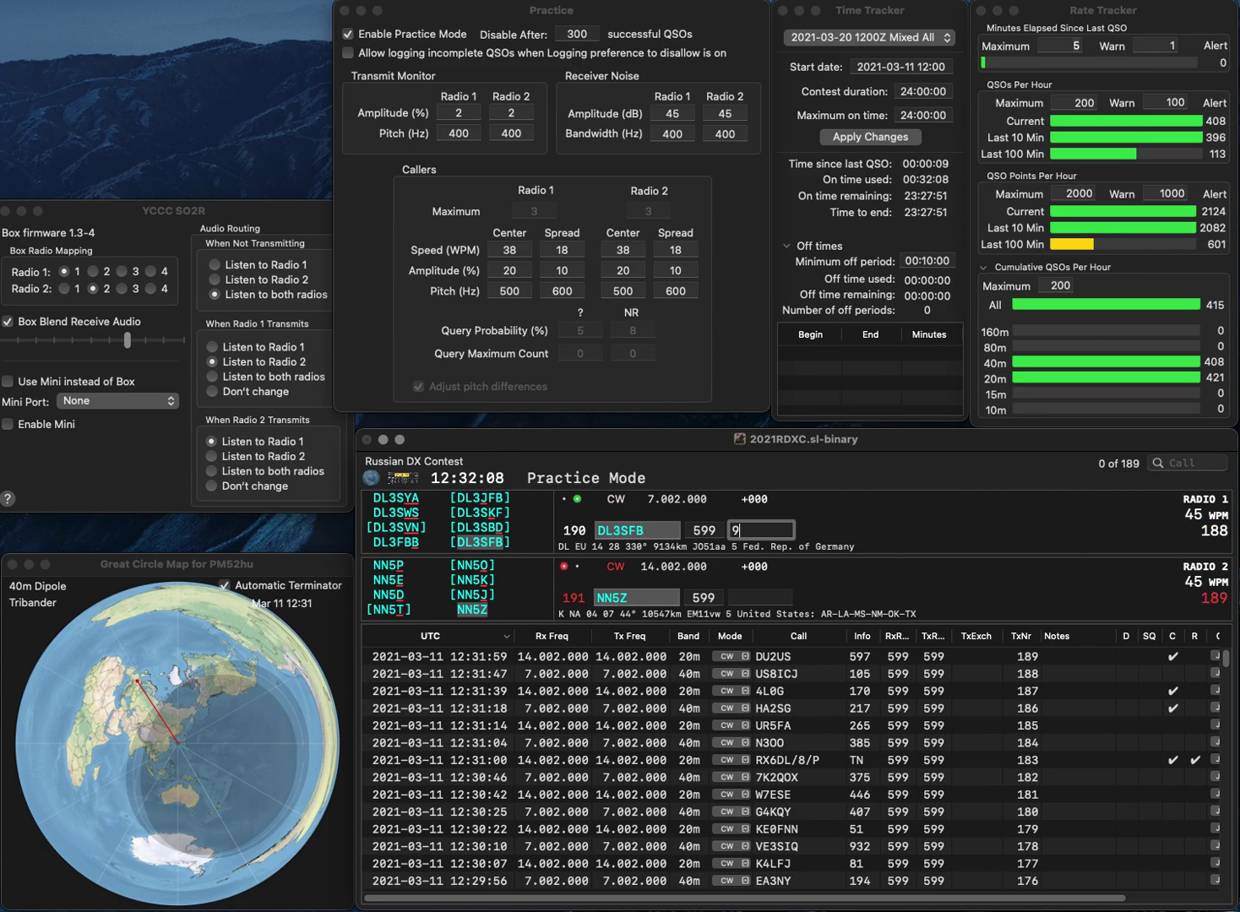
# Log DL3SFB with exchange 944 on Radio 1 and NN5Z with exchange 510 on Radio 2.
pyautogui.write('44')
pyautogui.press('Return')
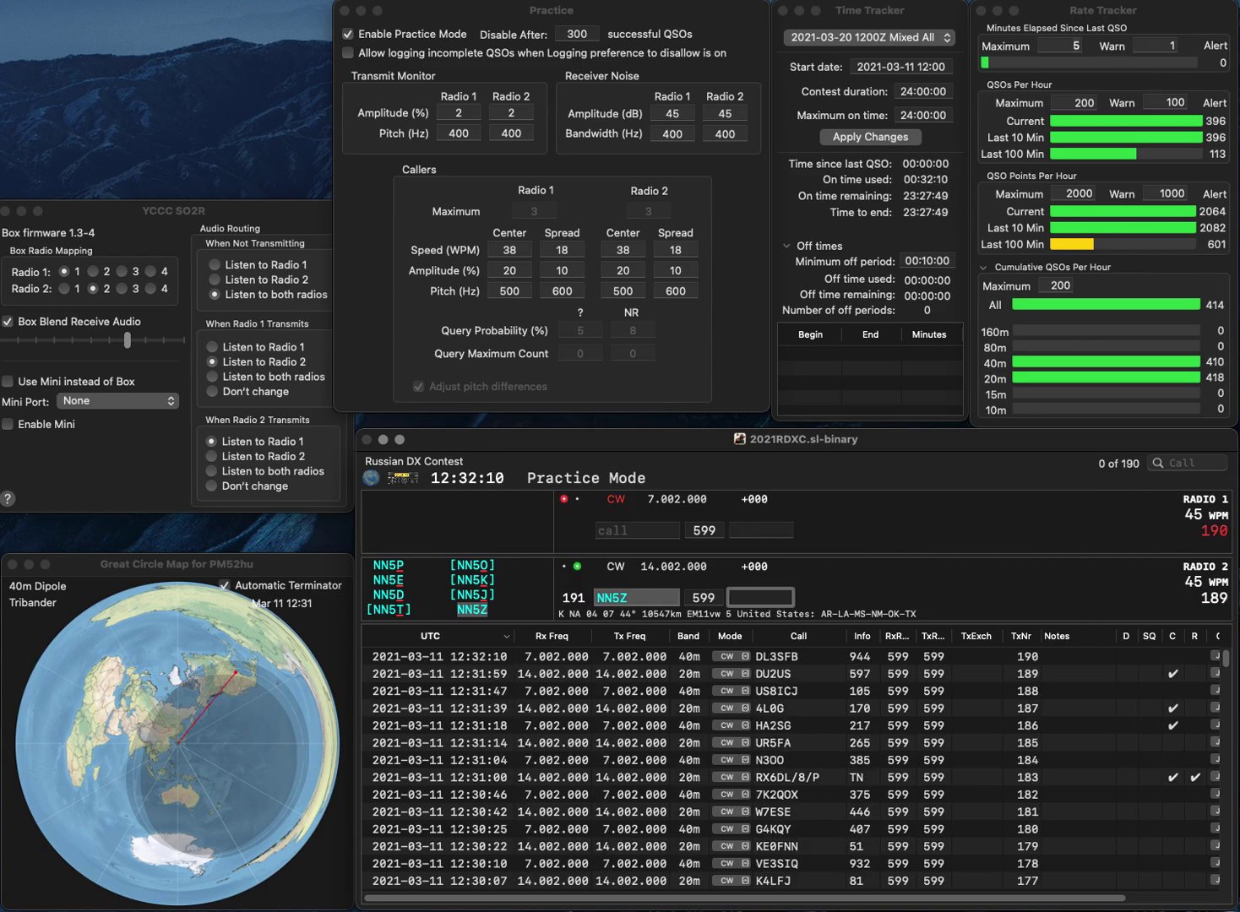
pyautogui.write('510')
pyautogui.press('Return')
pyautogui.write('XBH')
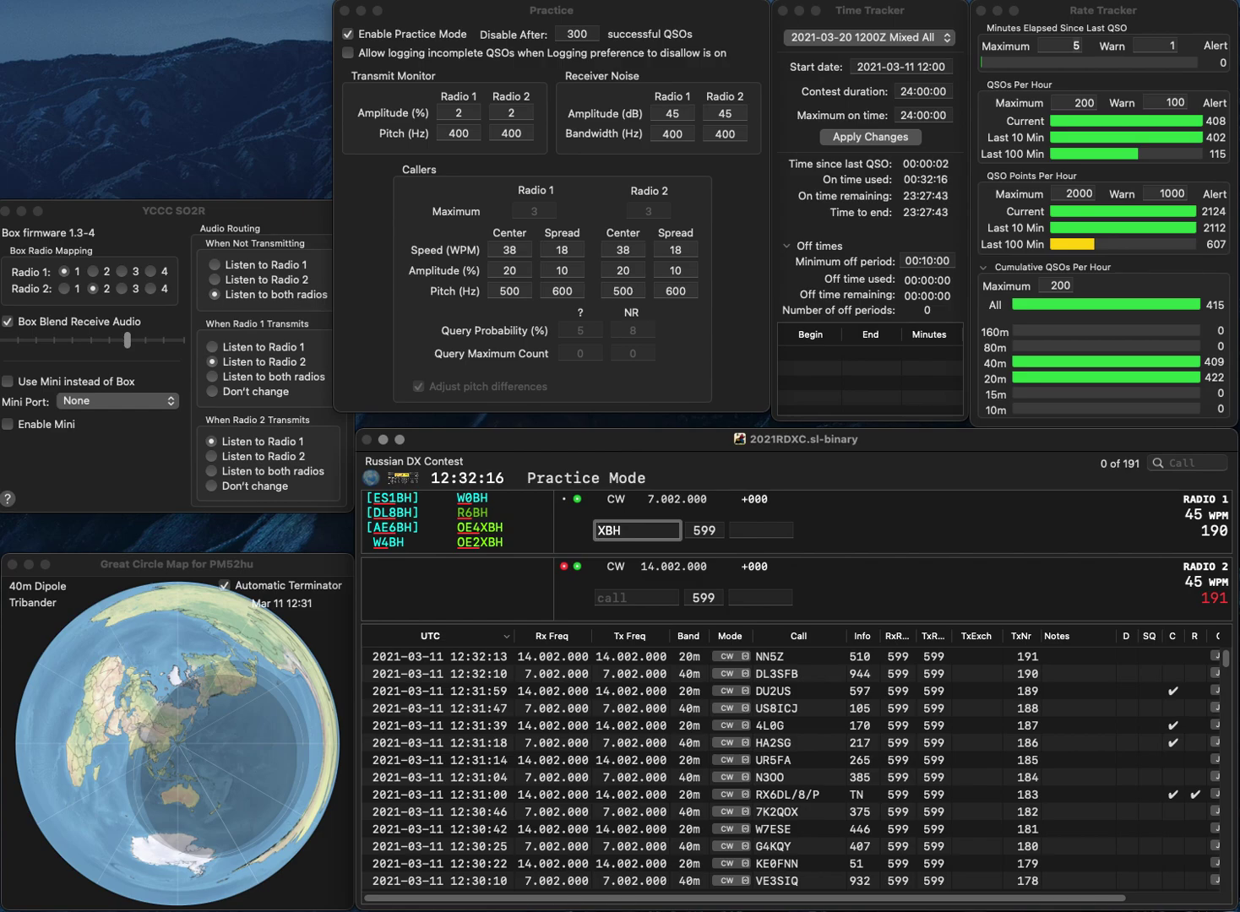
pyautogui.write('O')
pyautogui.write('E2')
pyautogui.press('Return')
# Answer KU8F on Radio 2.
pyautogui.write('K')
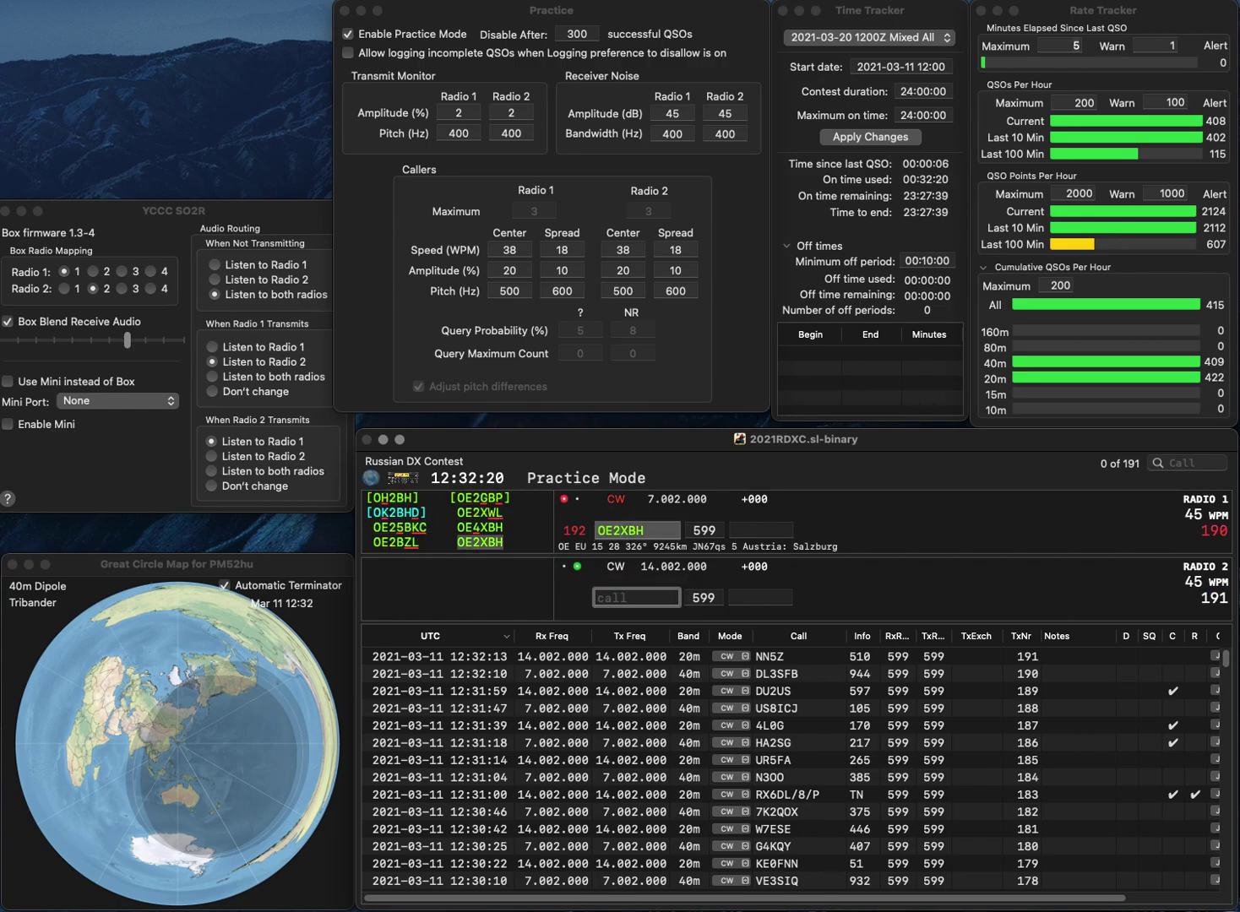
pyautogui.write('U7F')
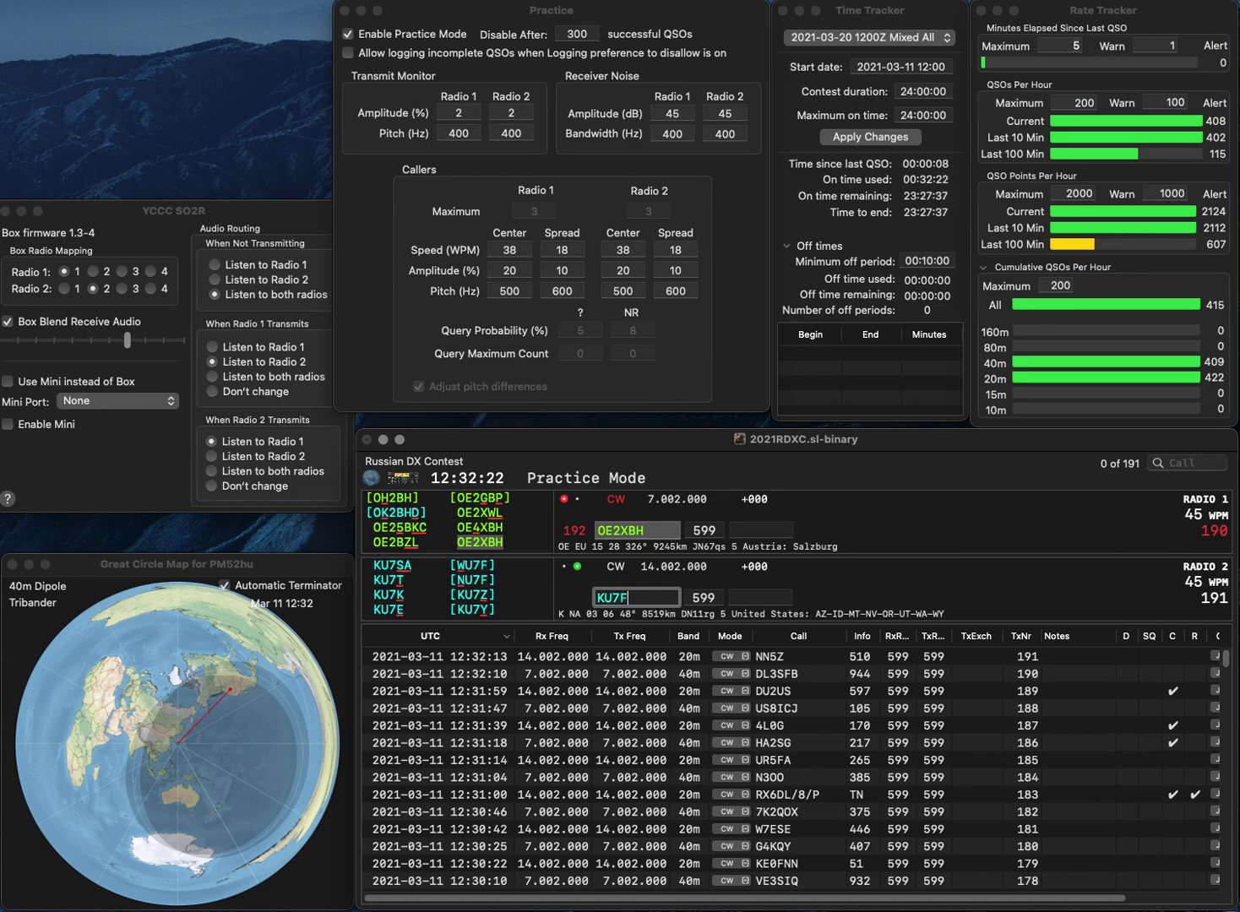
pyautogui.press('BackSpace')
pyautogui.press('BackSpace')
pyautogui.write('8F')
pyautogui.press('Return')
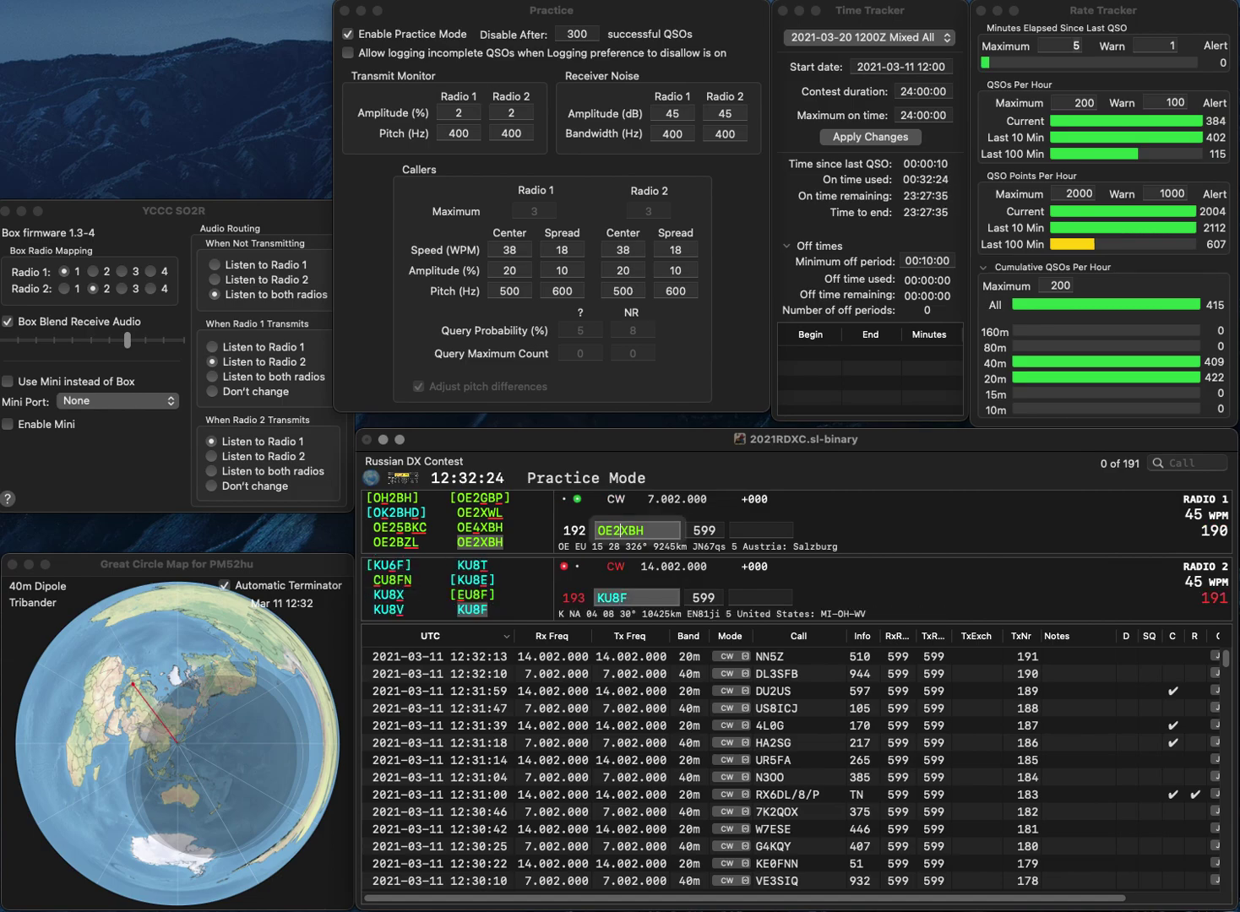
# Correct the Radio 1 call to JA2BH and resend it.
pyautogui.press('space')
pyautogui.press('space')
pyautogui.press('Left')
pyautogui.press('Left')
pyautogui.press('Left')
pyautogui.press('BackSpace')
pyautogui.press('BackSpace')
pyautogui.press('BackSpace')
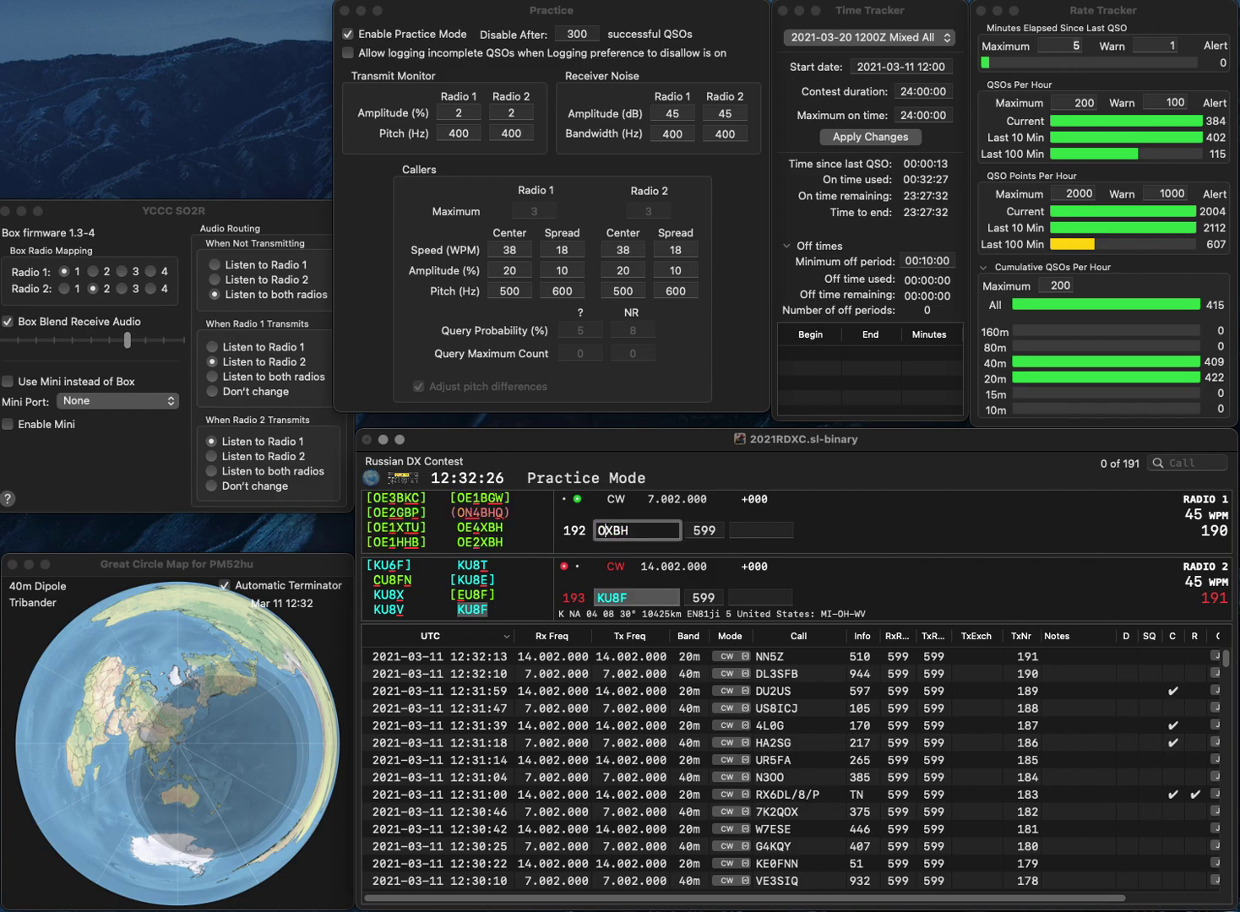
pyautogui.write('JA2')
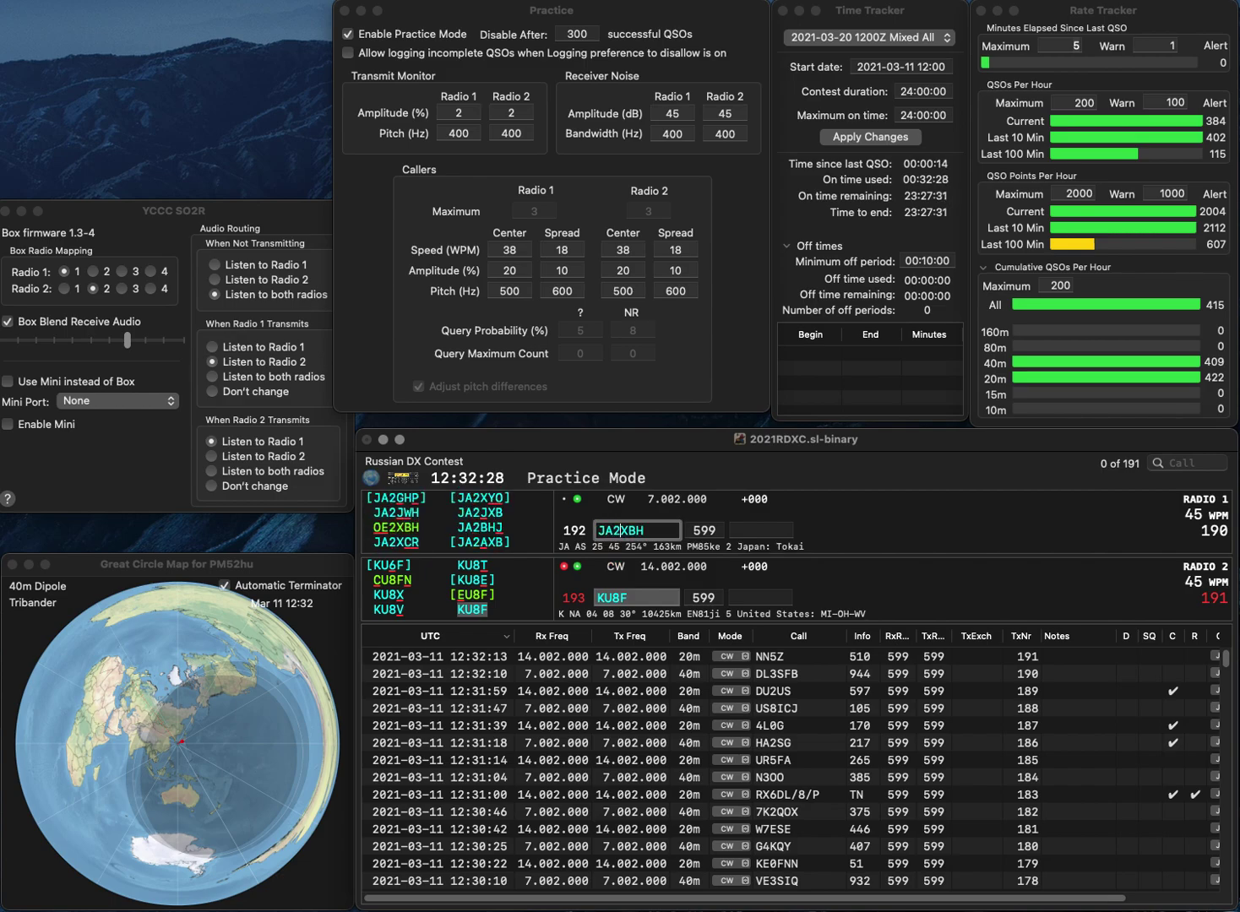
pyautogui.press('Return')
pyautogui.write('33')
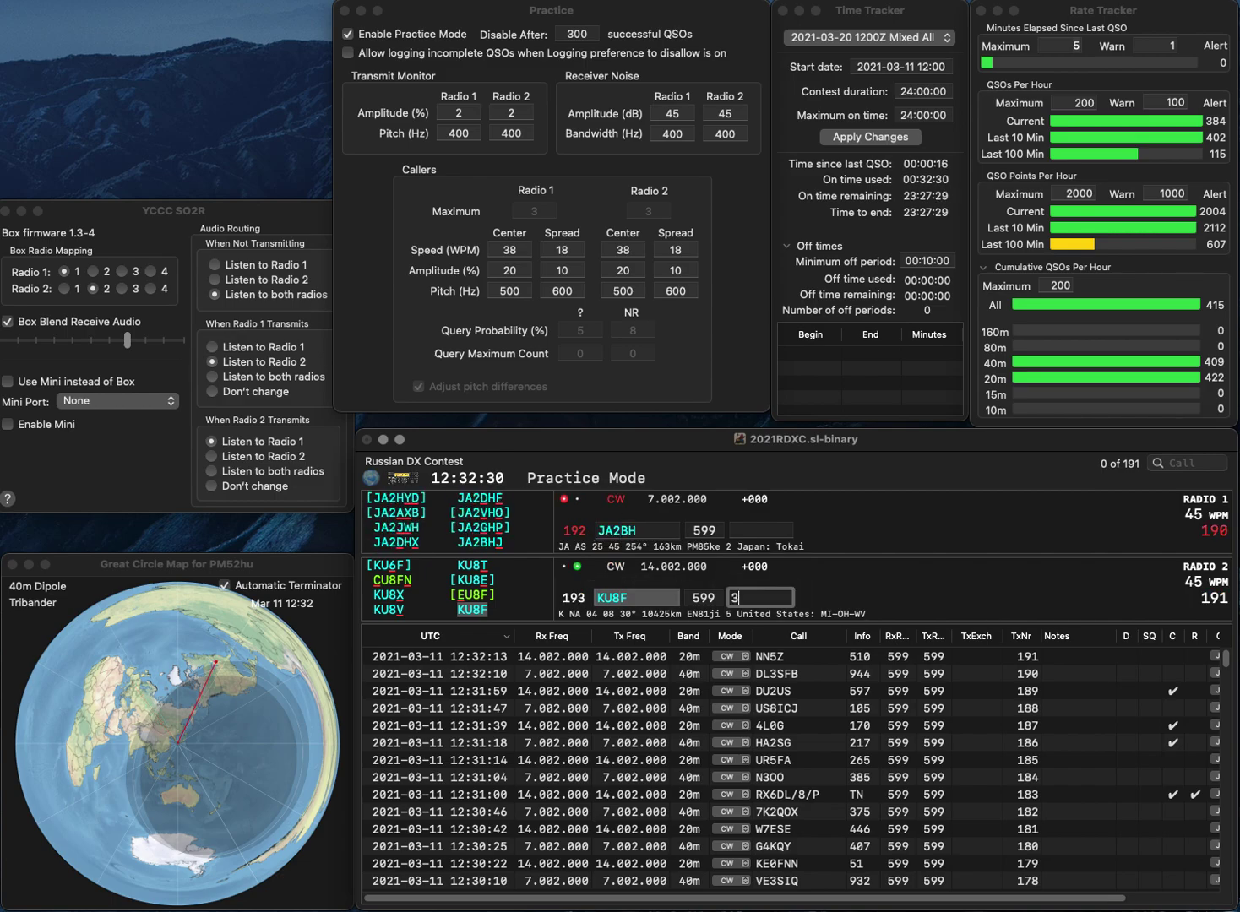
pyautogui.press('Return')
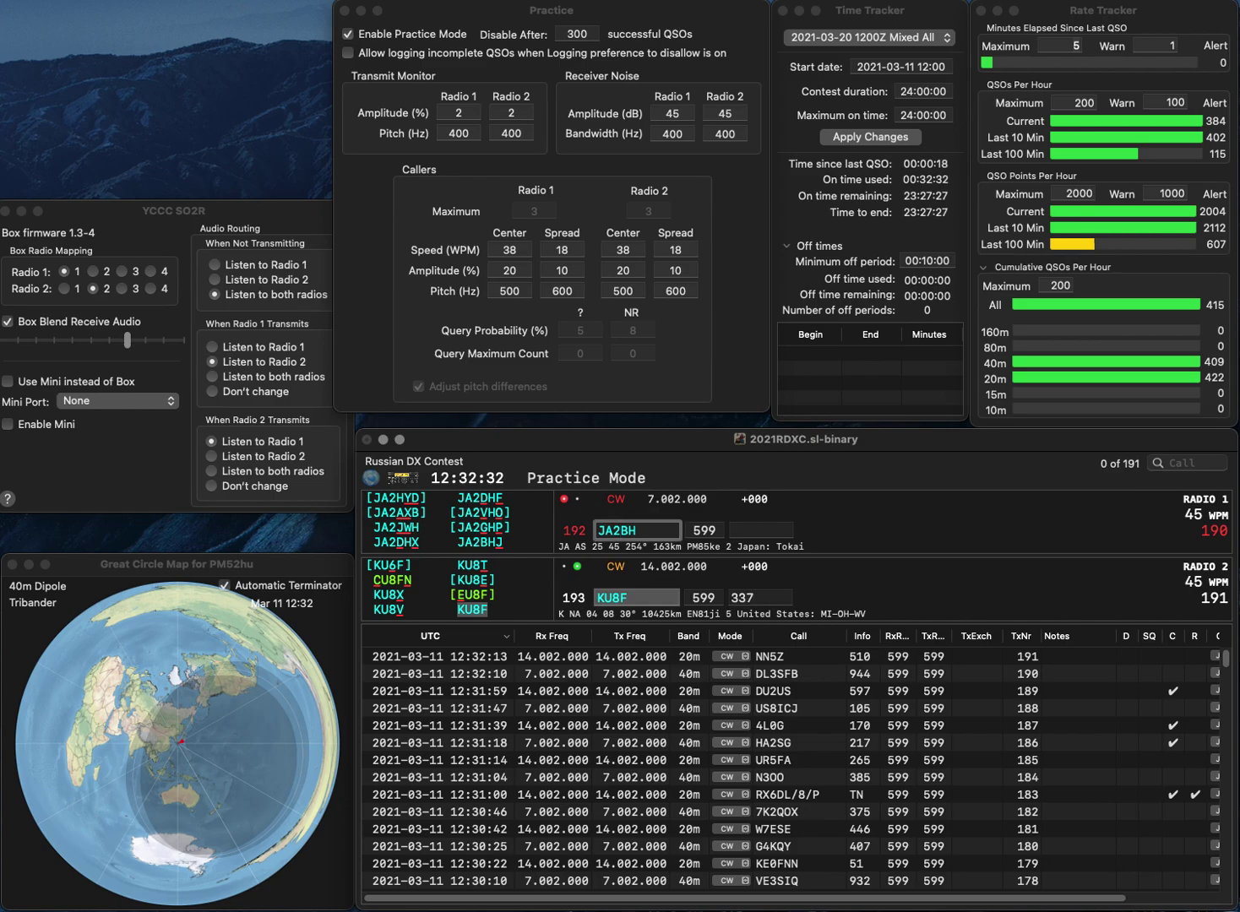
pyautogui.press('Delete')
pyautogui.press('Delete')
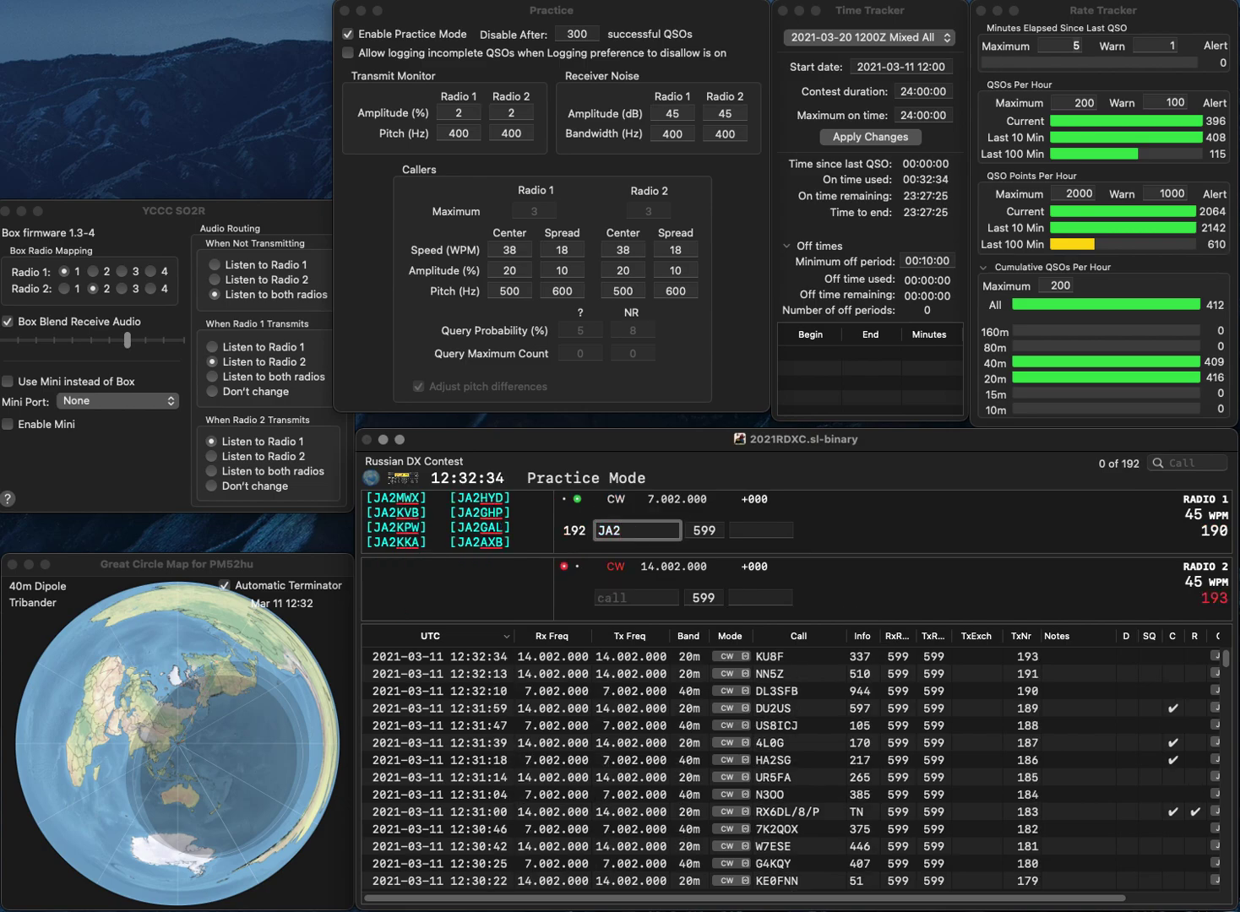
pyautogui.press('BackSpace')
pyautogui.press('BackSpace')
pyautogui.press('BackSpace')
pyautogui.write('WAA')
pyautogui.press('BackSpace')
pyautogui.write('3')
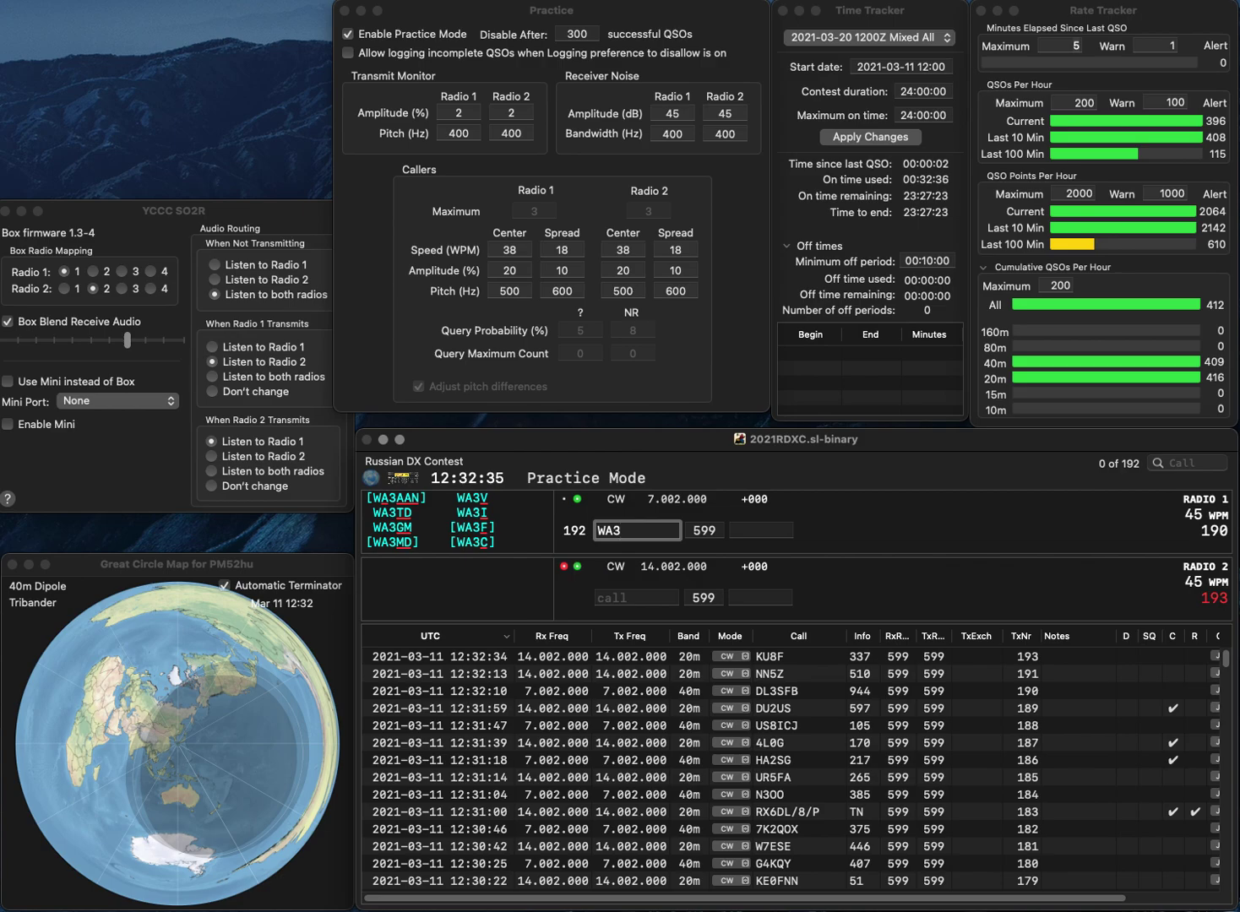
pyautogui.press('Return')
pyautogui.write('NJ2N')
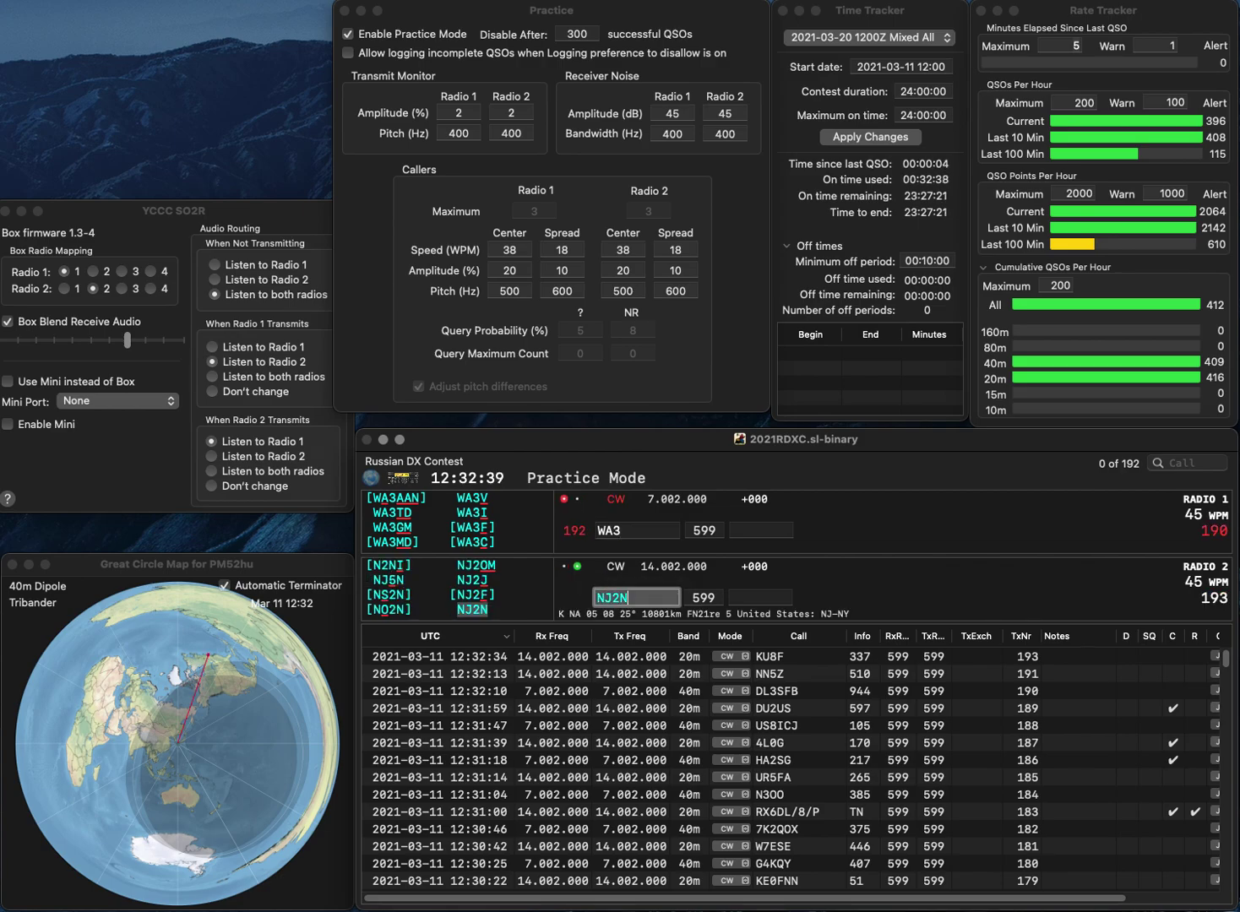
pyautogui.press('Return')
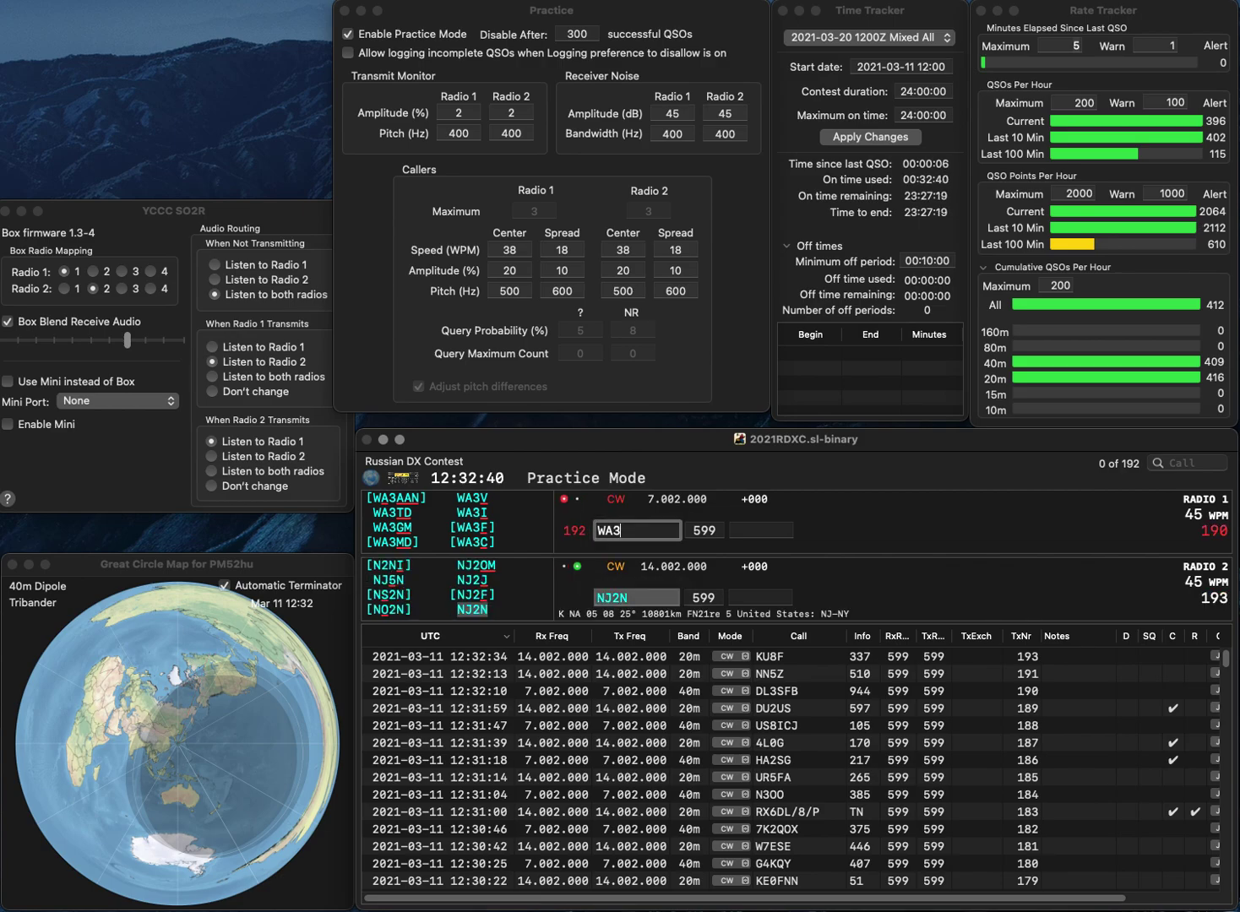
pyautogui.press('BackSpace')
pyautogui.write('BC')
pyautogui.press('BackSpace')
pyautogui.press('BackSpace')
pyautogui.write('4BHS')
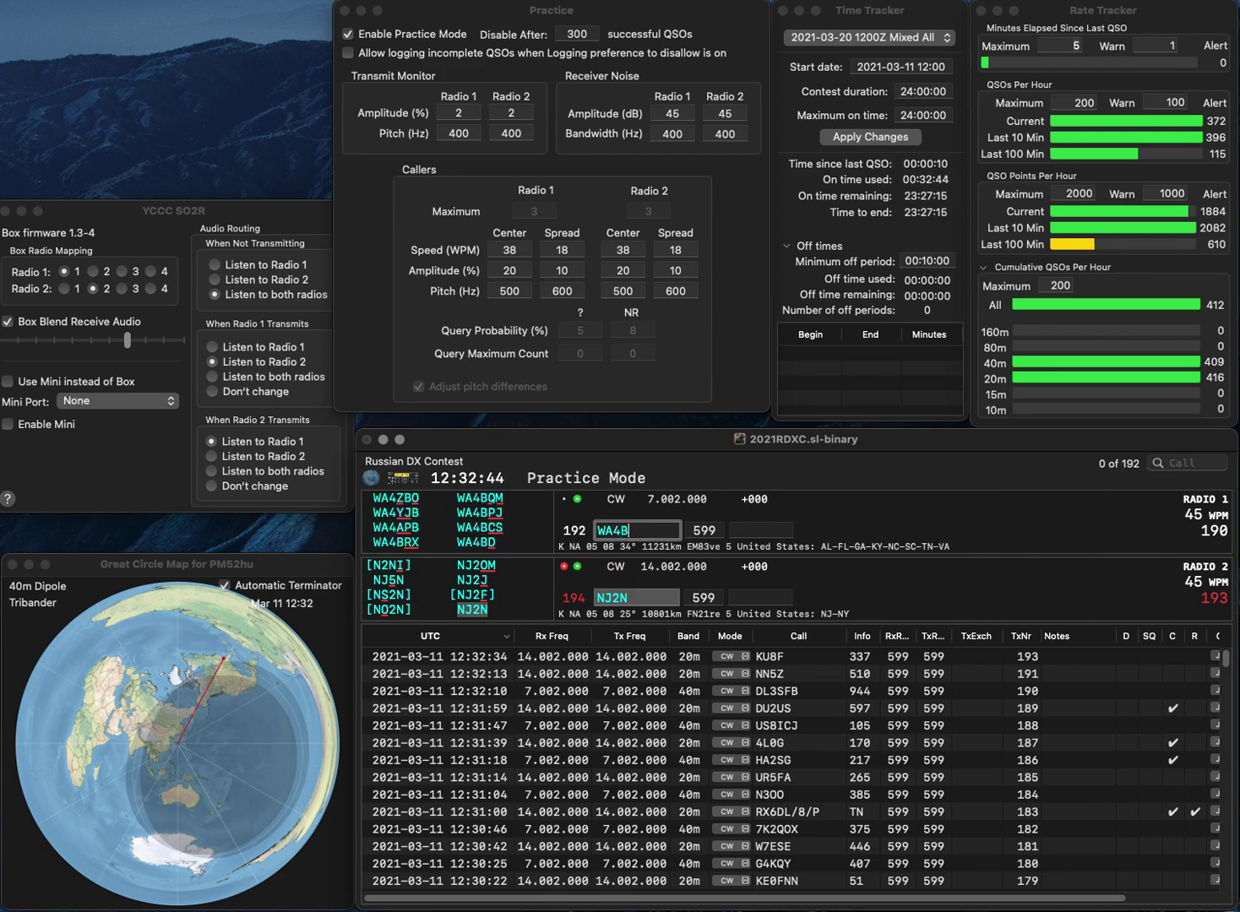
pyautogui.press('Return')
# Log NJ2N with exchange 296 on Radio 2, and correct the Radio 1 call to WA4BCS and resend it.
pyautogui.press('space')
pyautogui.write('296')
pyautogui.press('Return')
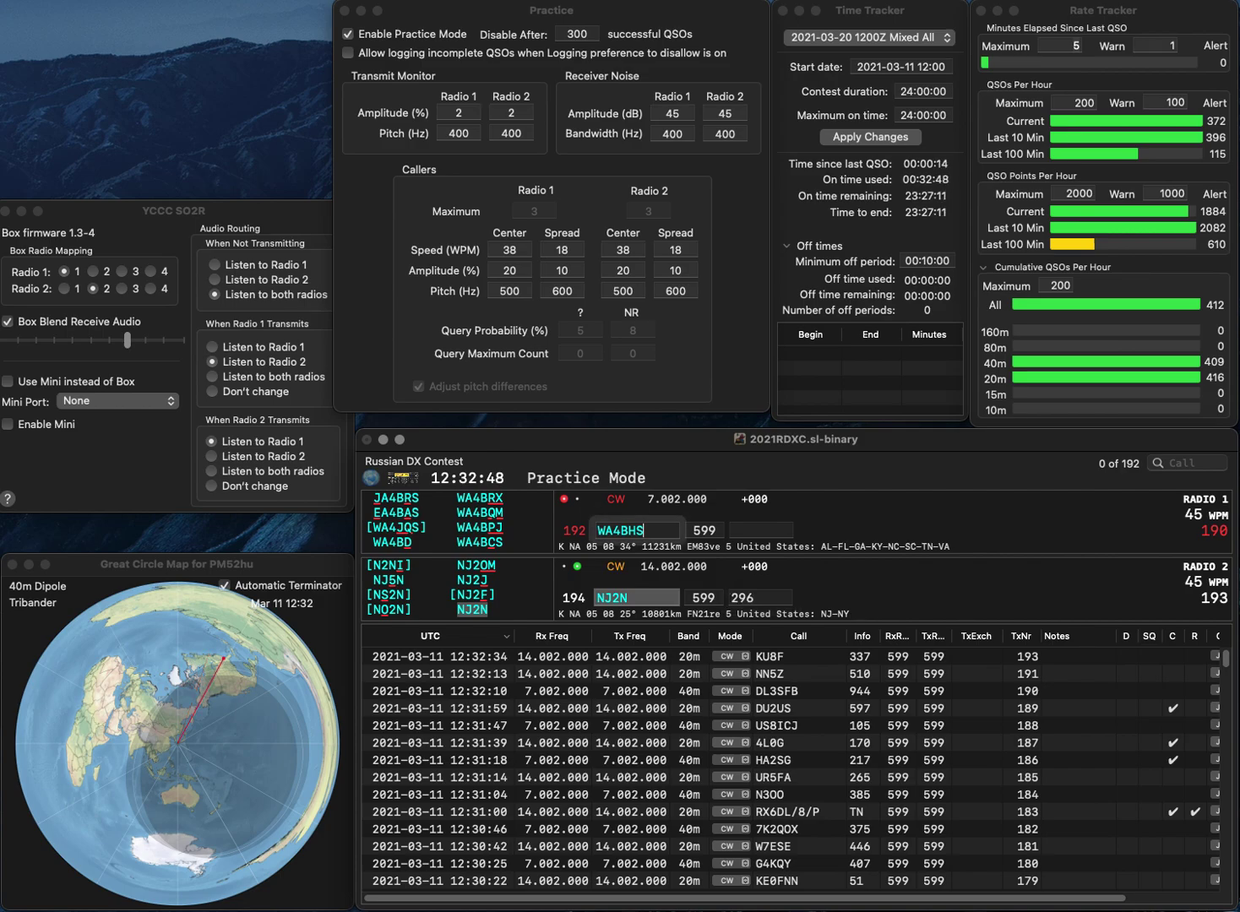
pyautogui.press('BackSpace')
pyautogui.press('BackSpace')
pyautogui.write('CS')
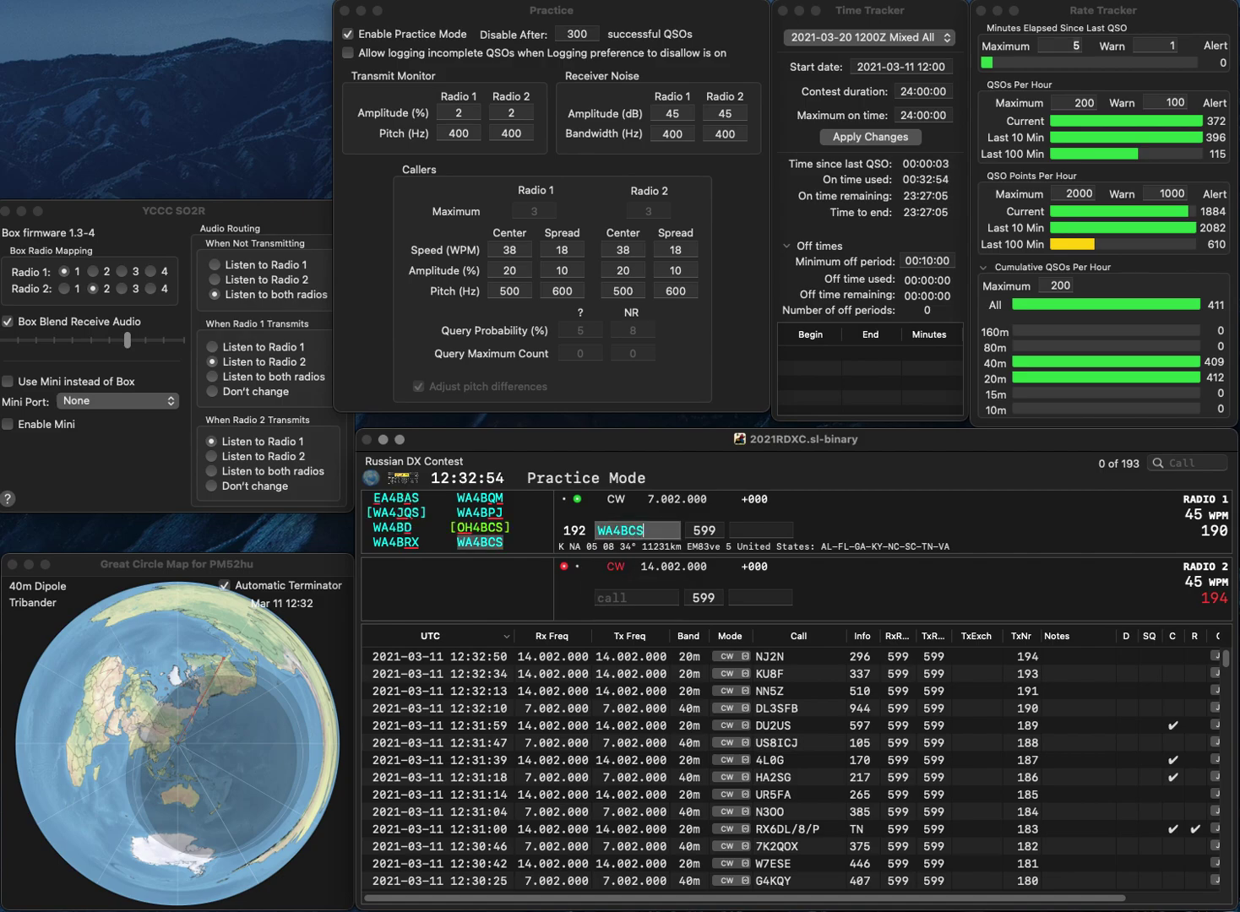
pyautogui.press('Return')
pyautogui.write('KL7')
pyautogui.press('Return')
pyautogui.press('space')
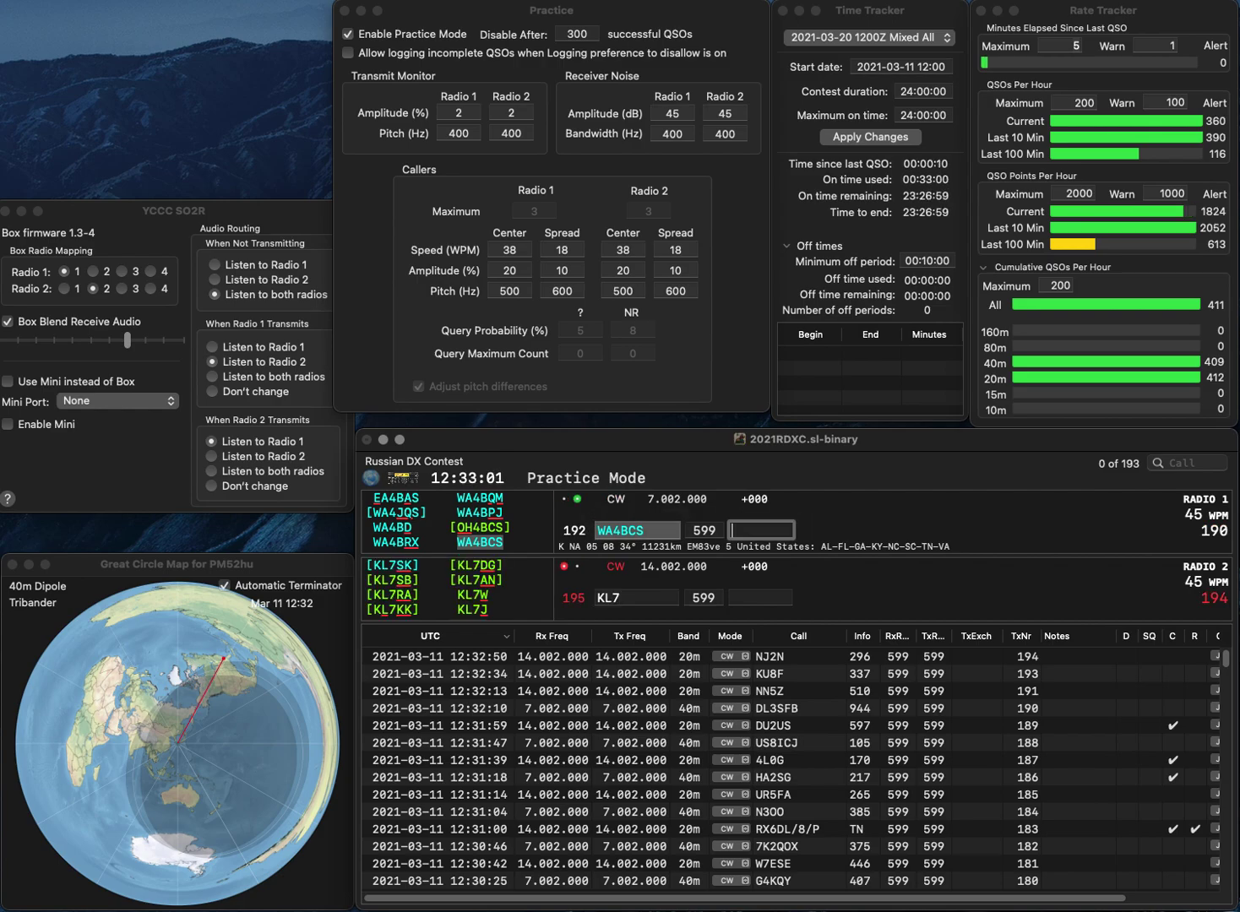
pyautogui.write('843')
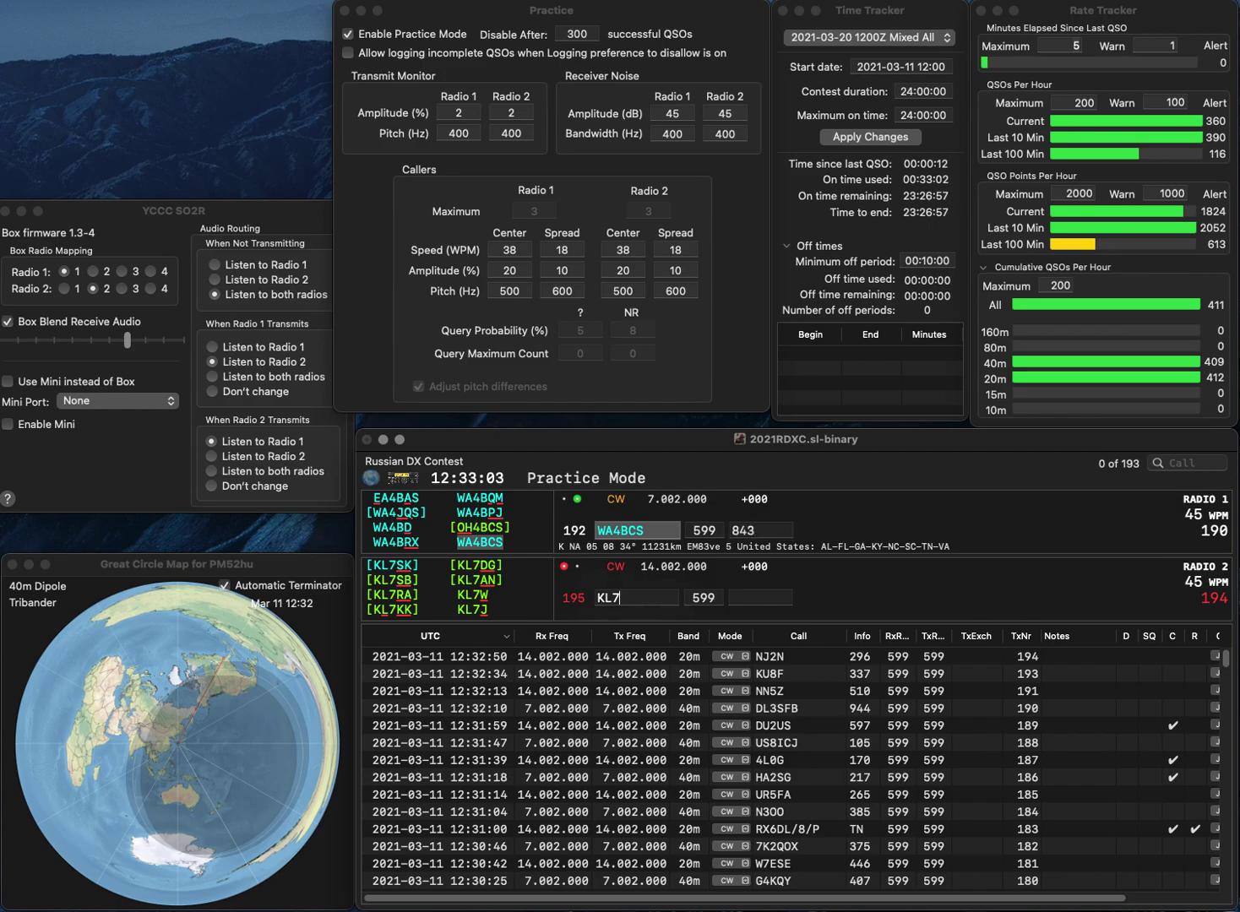
pyautogui.press('Return')
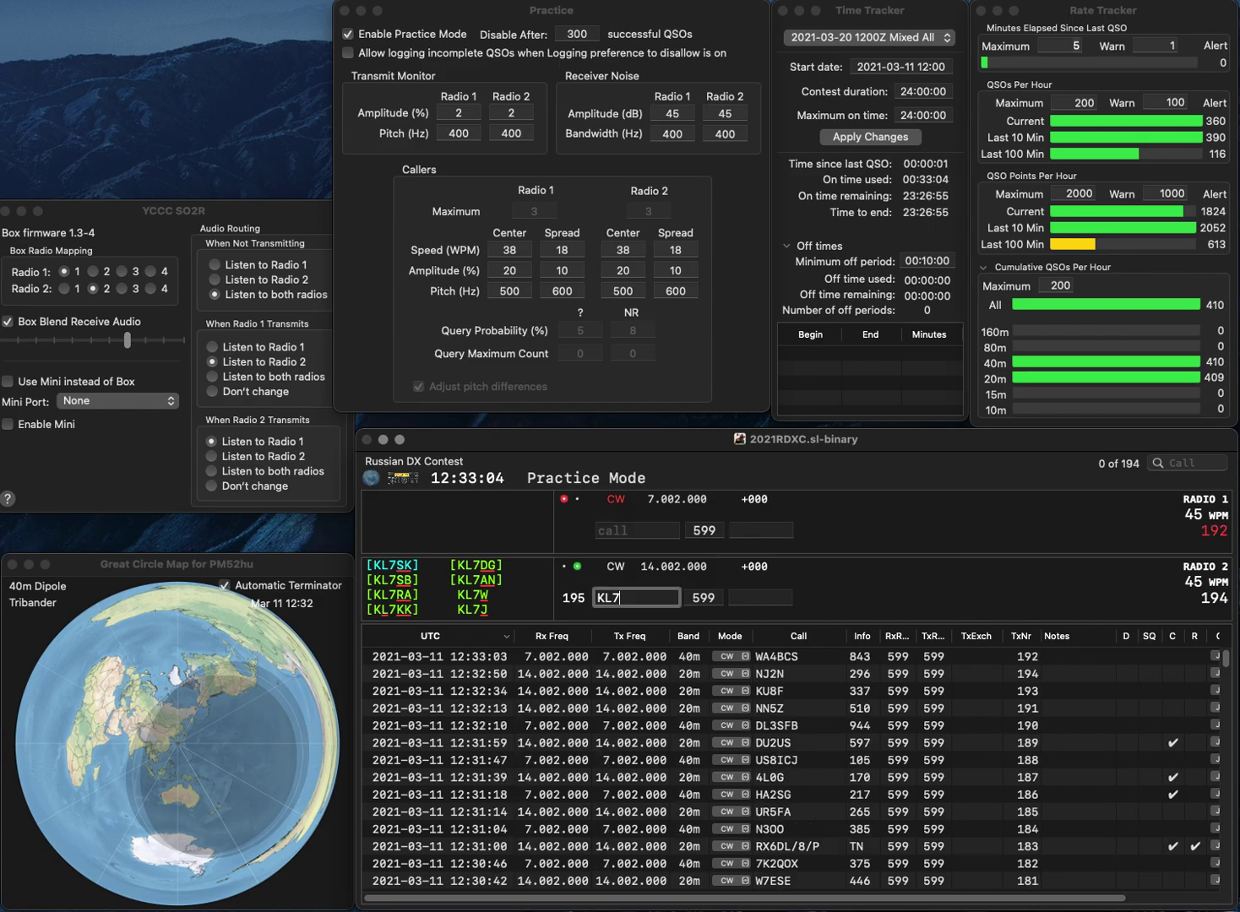
pyautogui.write('JIC')
pyautogui.press('Left')
pyautogui.press('BackSpace')
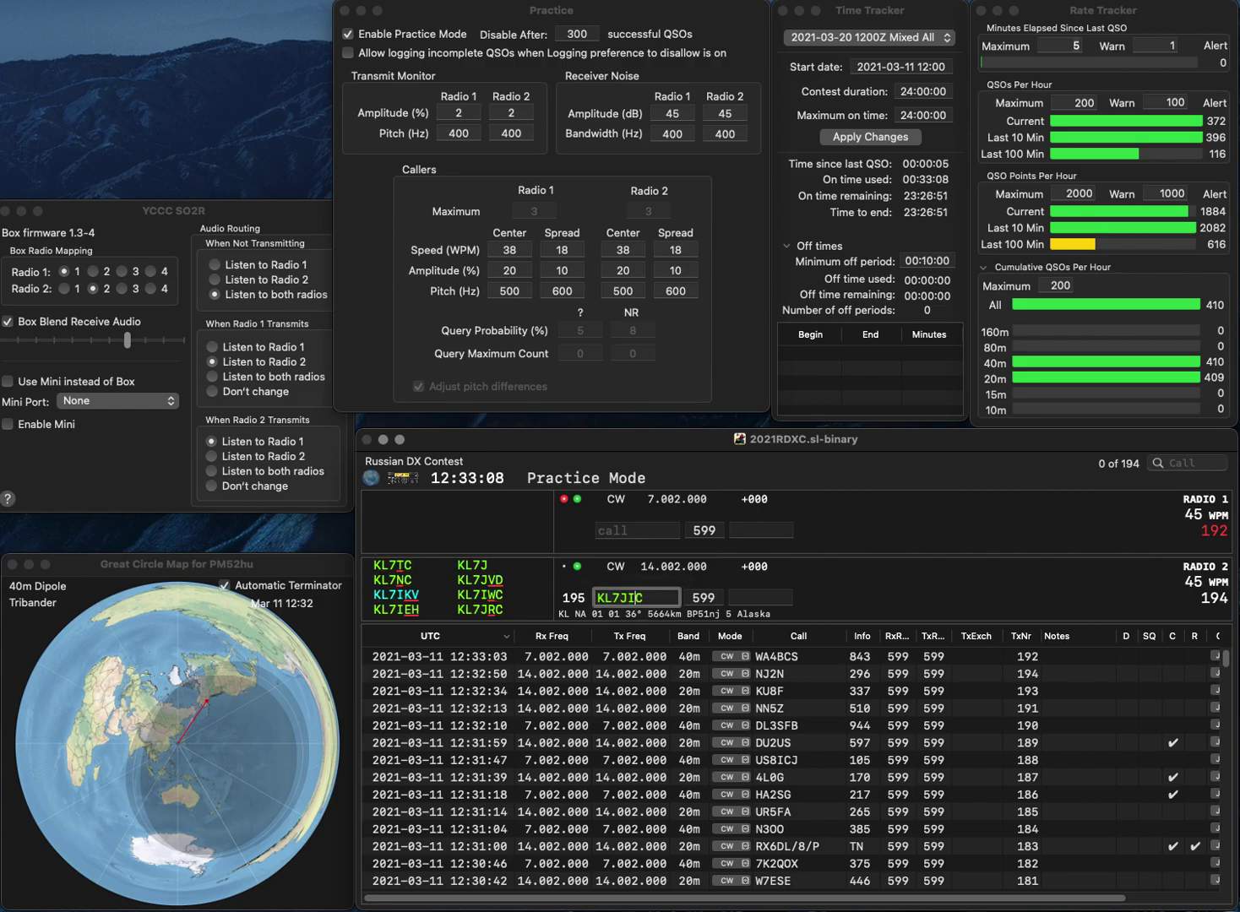
pyautogui.write('R')
pyautogui.press('Return')
# Answer IK4POI on Radio 1.
pyautogui.click(602, 530)
pyautogui.write('IK4POI')
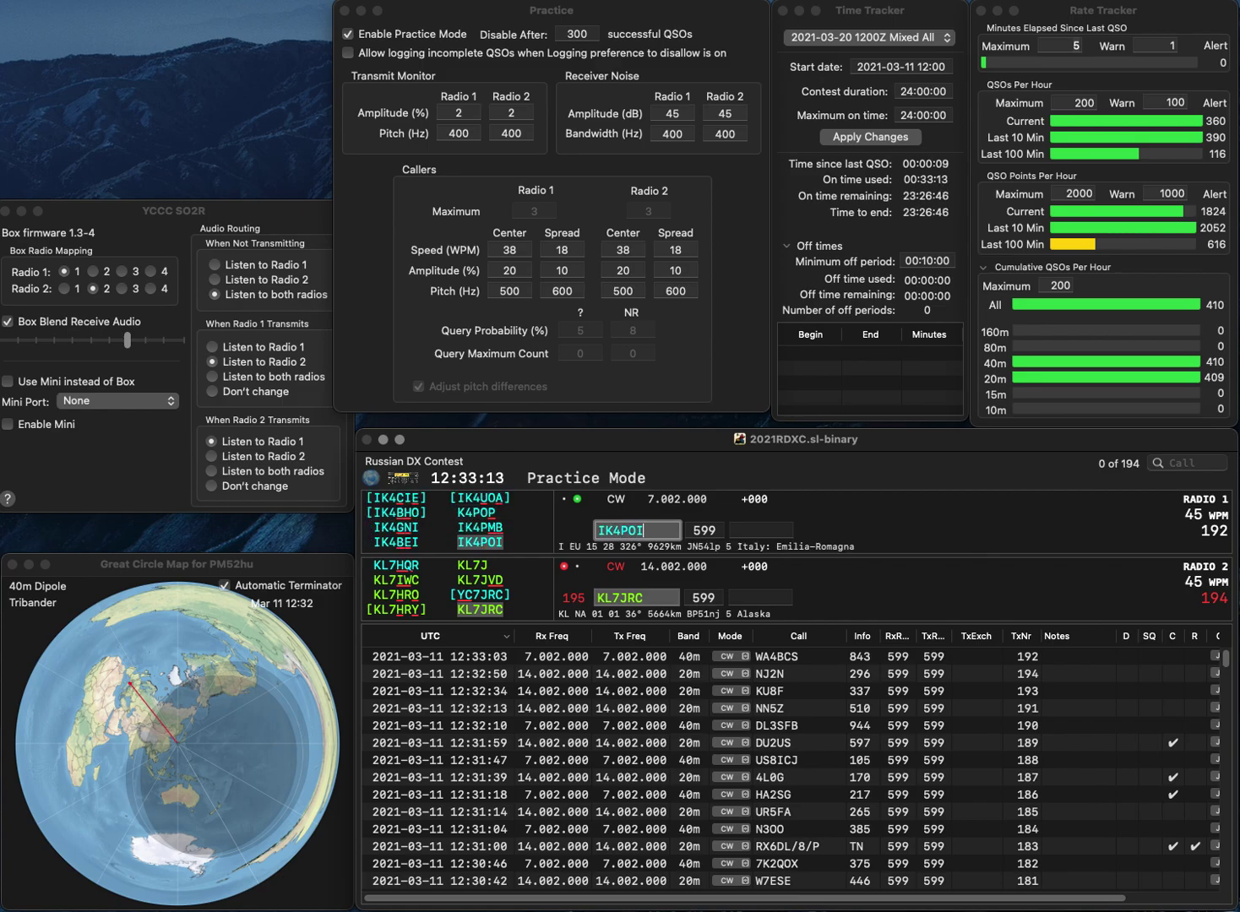
pyautogui.press('Return')
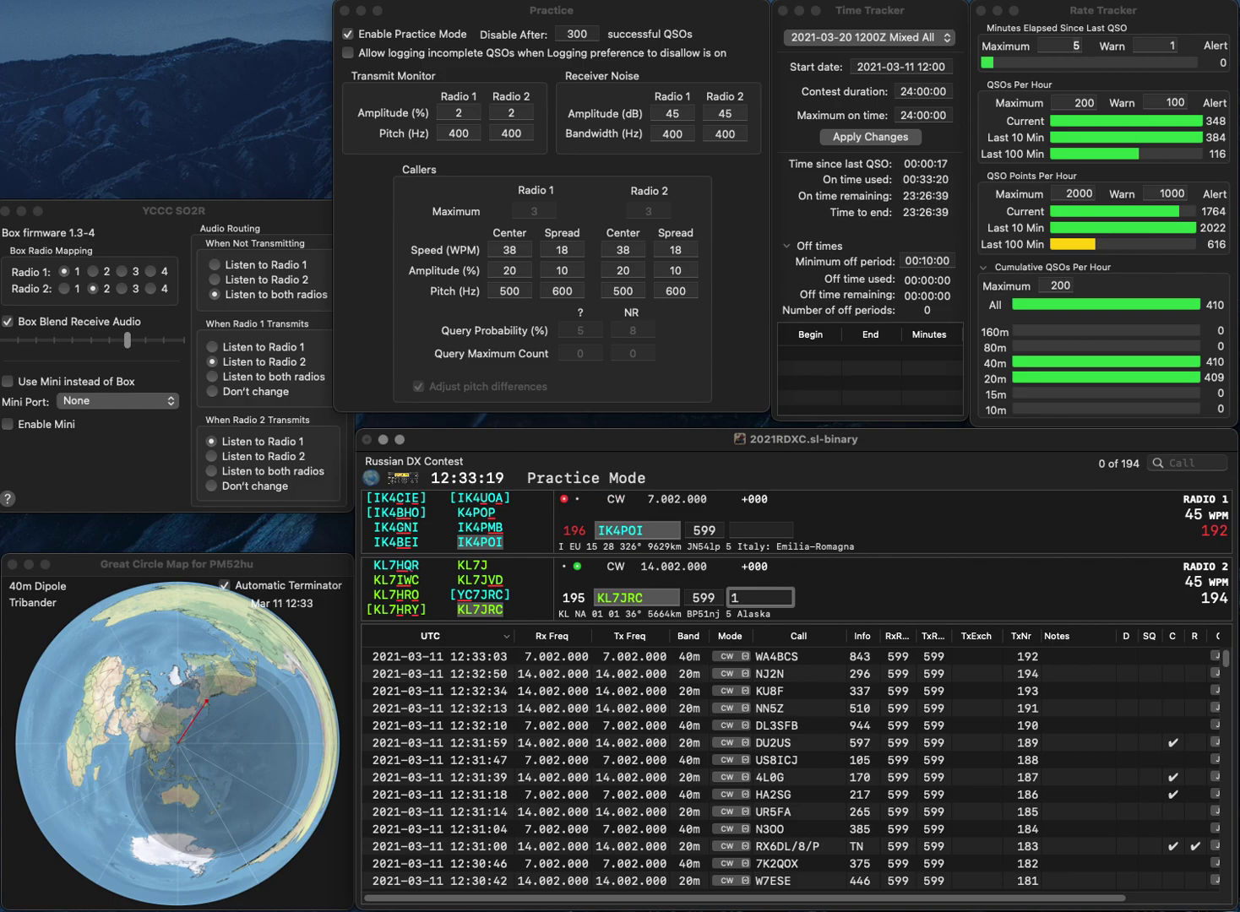
pyautogui.write('3')
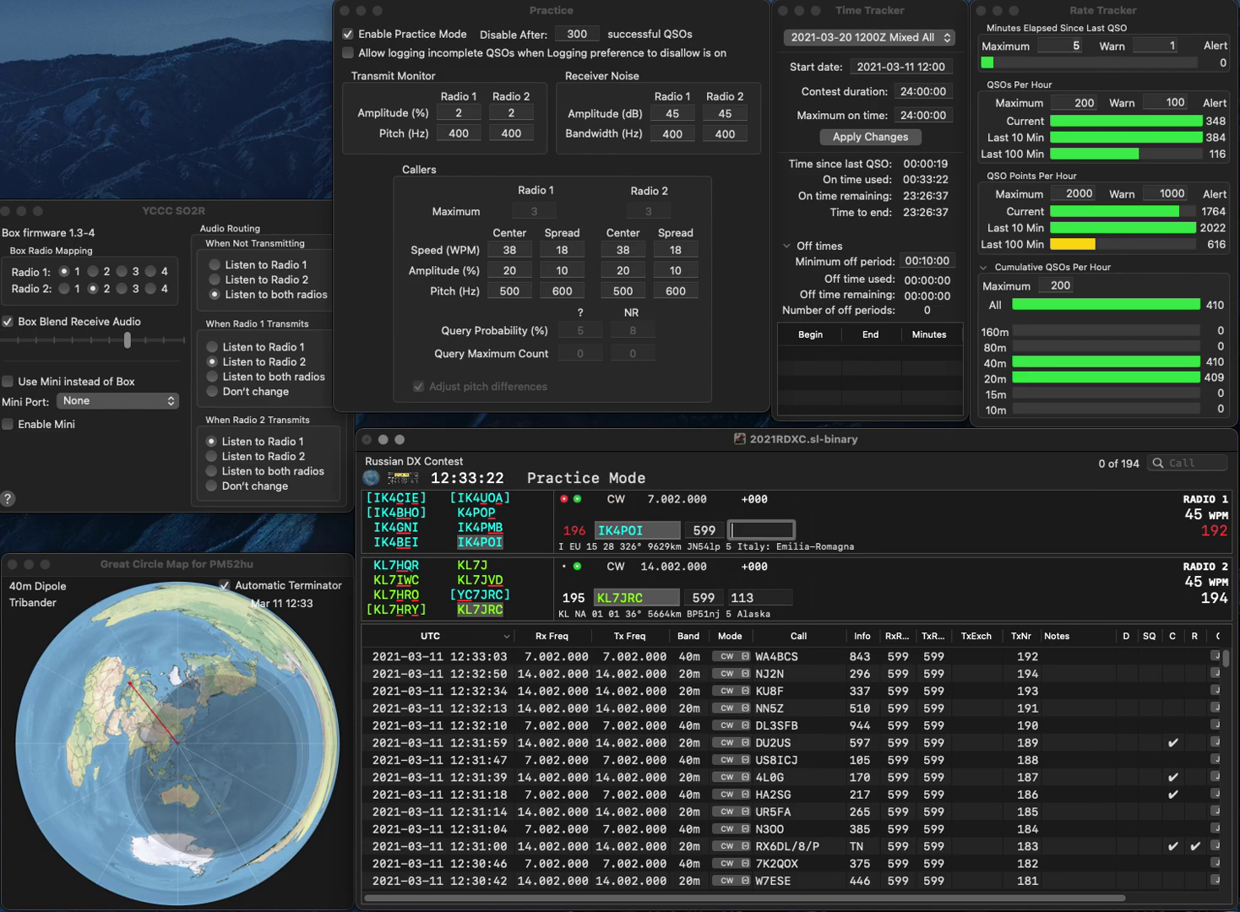
pyautogui.press('Return')
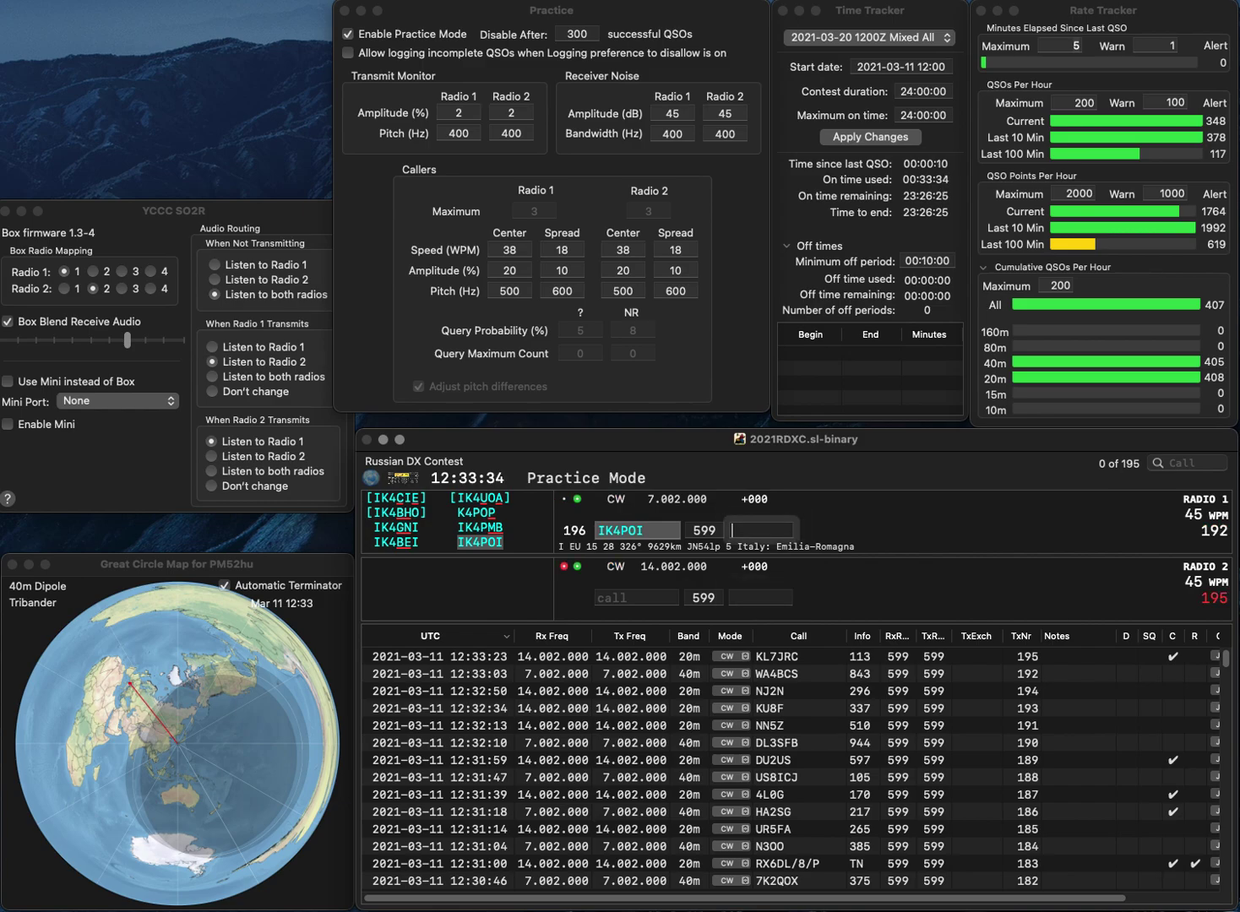
pyautogui.write('89')
pyautogui.press('Return')
pyautogui.write('W3MSW')
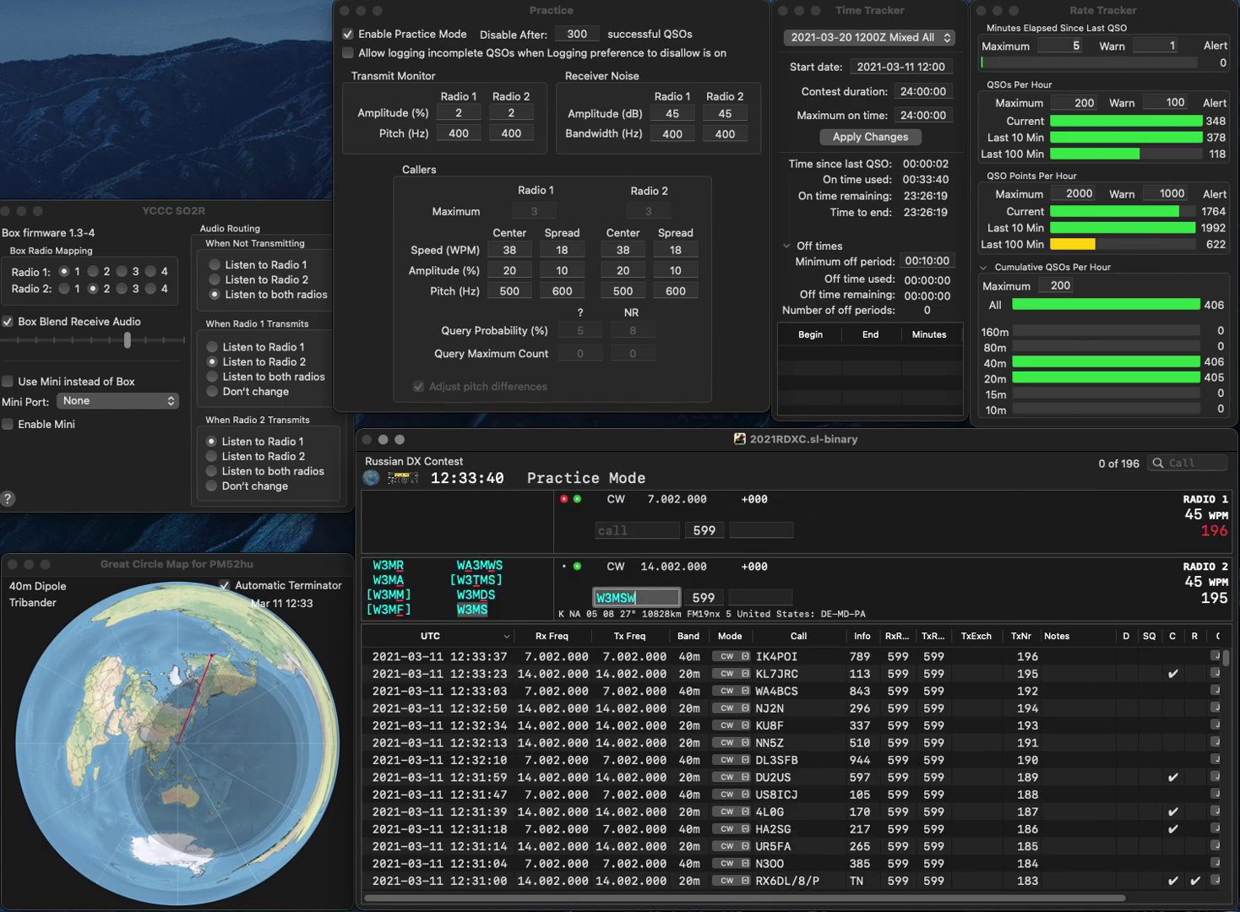
pyautogui.press('Return')
pyautogui.write('G4WWG')
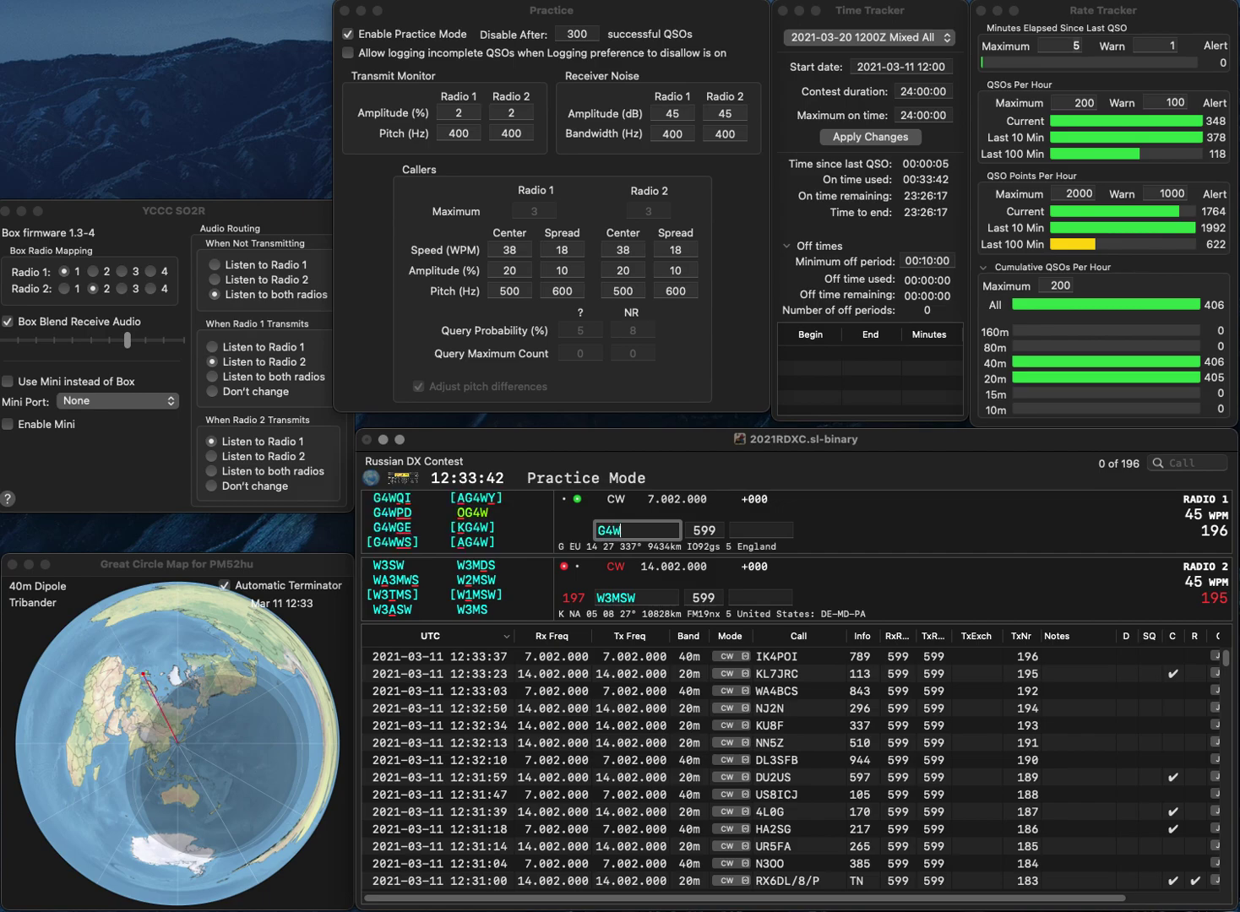
pyautogui.press('Return')
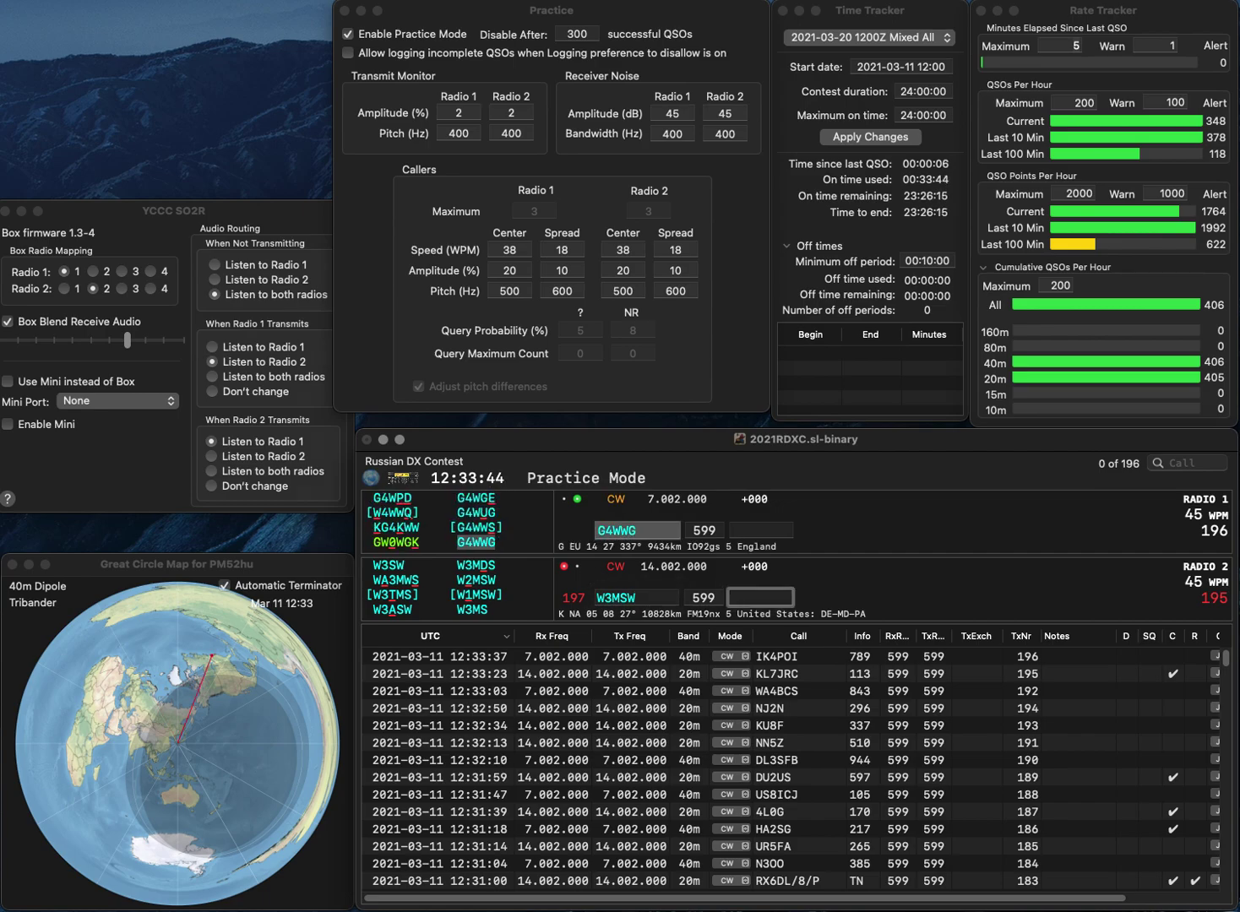
pyautogui.press('space')
pyautogui.press('Left')
pyautogui.press('Left')
pyautogui.press('Left')
pyautogui.press('BackSpace')
pyautogui.write('2')
pyautogui.press('Return')
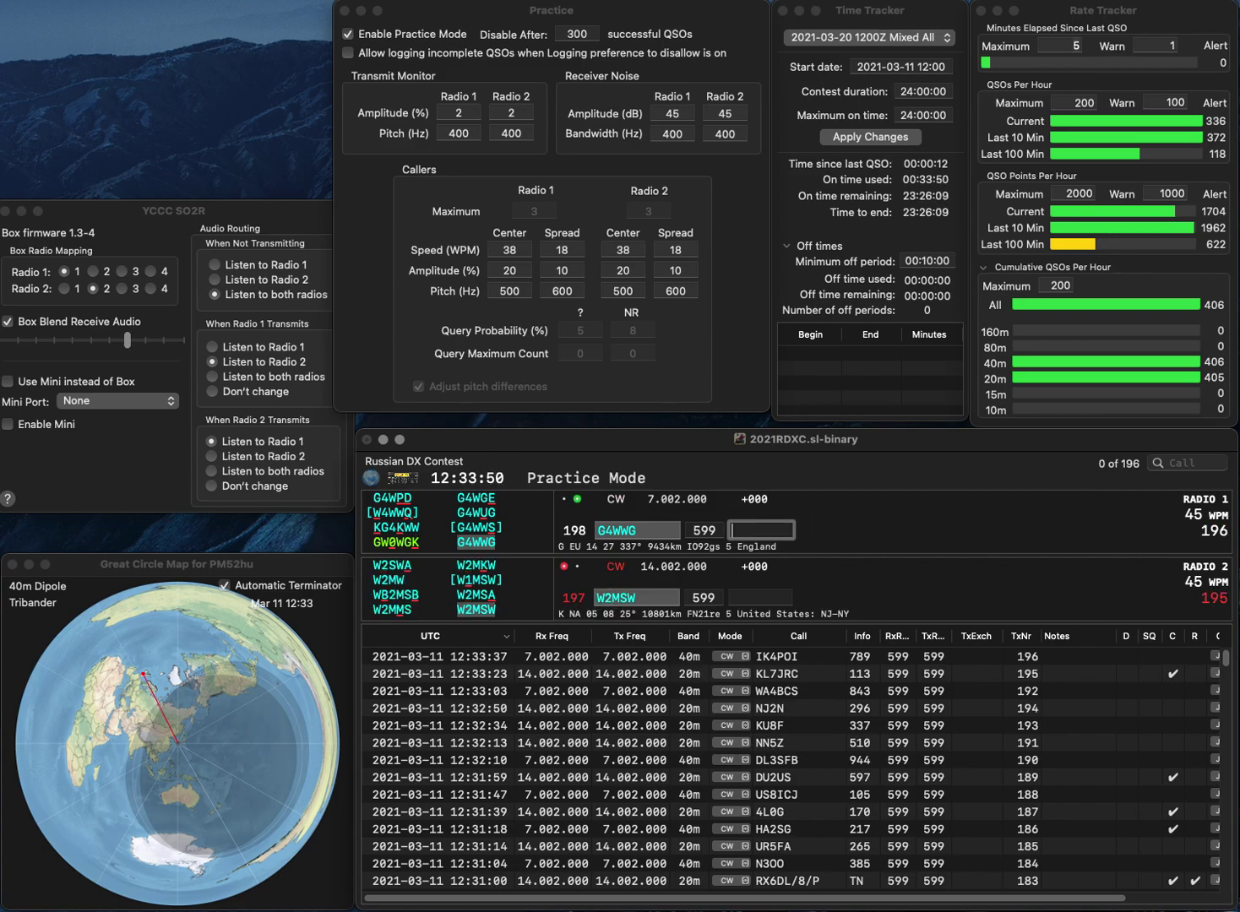
pyautogui.write('79')
pyautogui.press('Return')
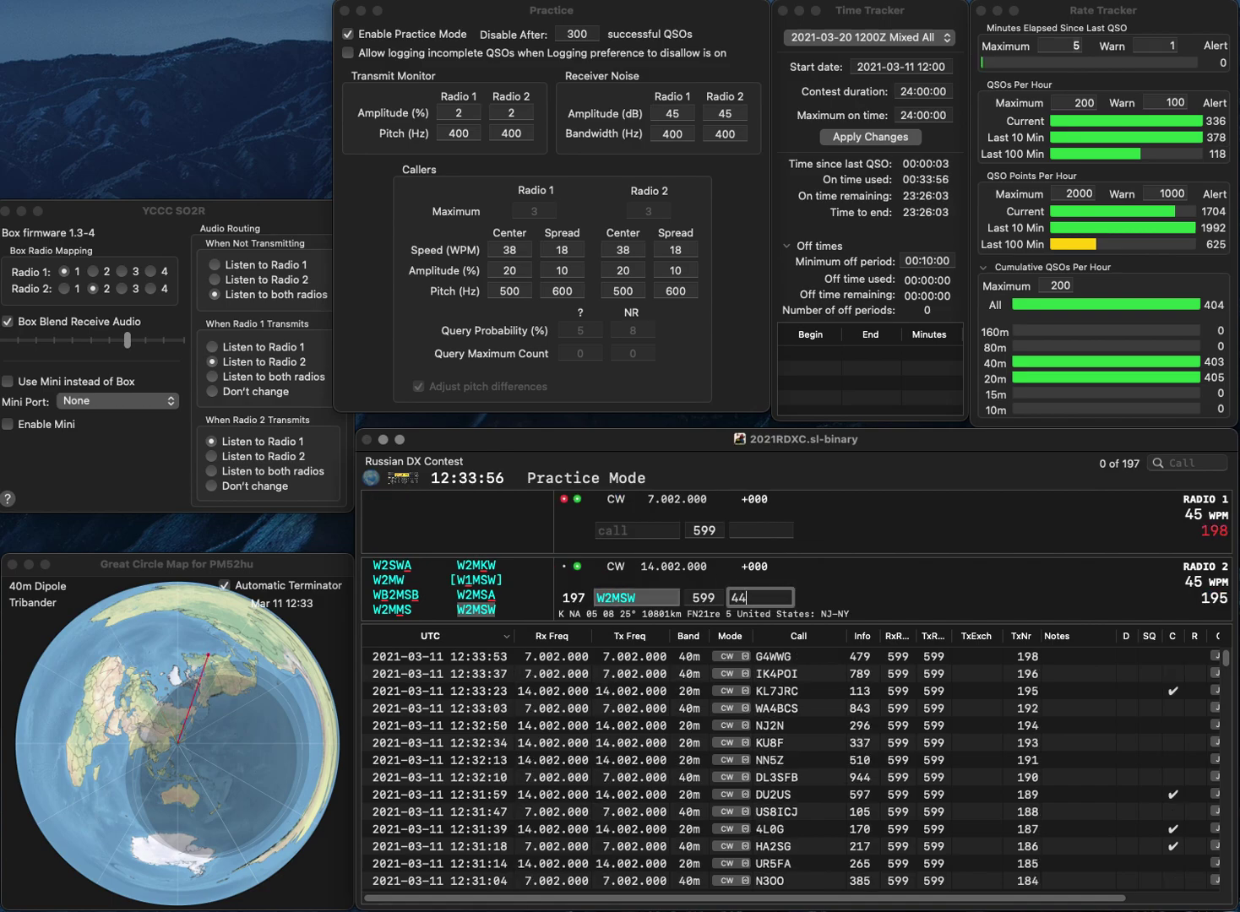
pyautogui.press('Return')
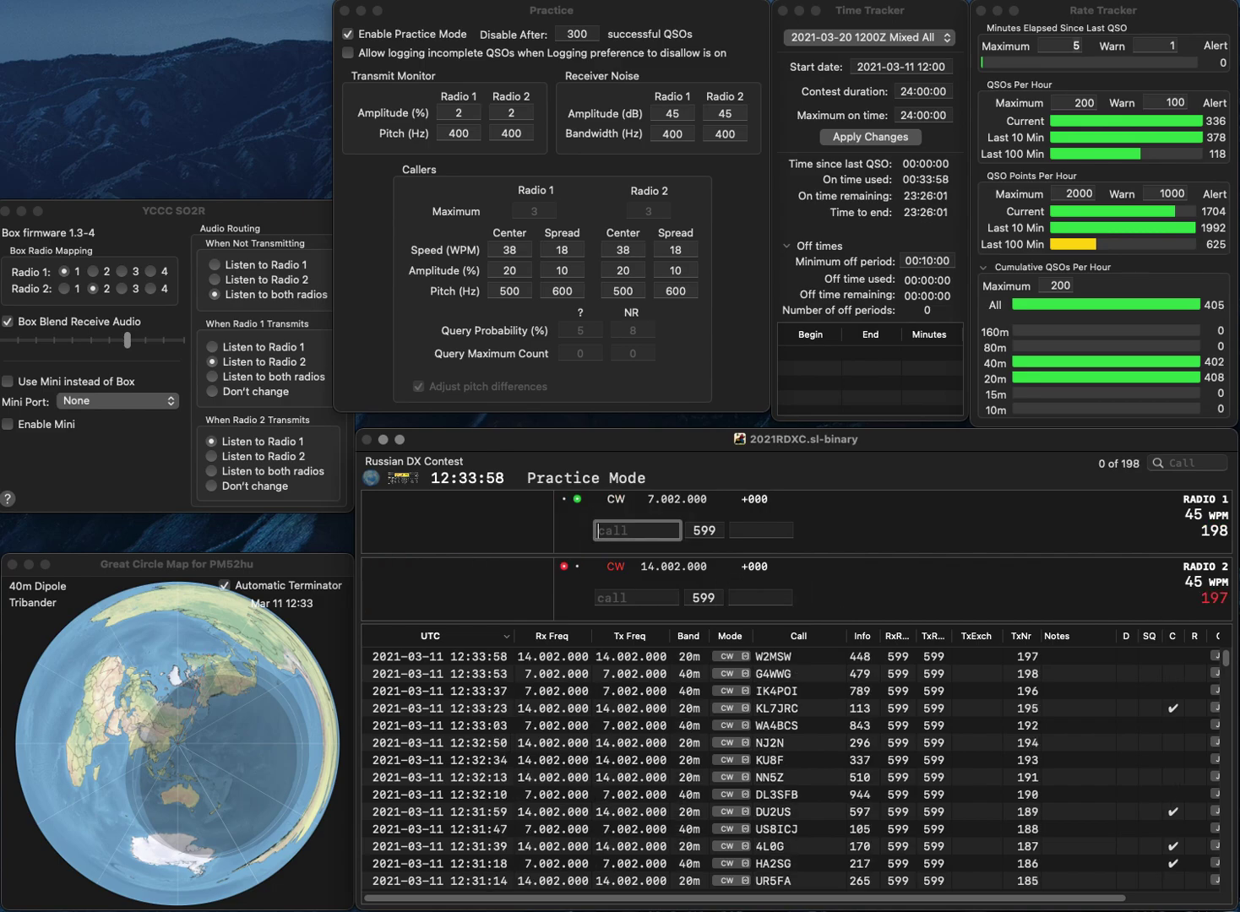
# Answer W2MGF on Radio 1 and K3SK on Radio 2.
pyautogui.write('W2MGF')
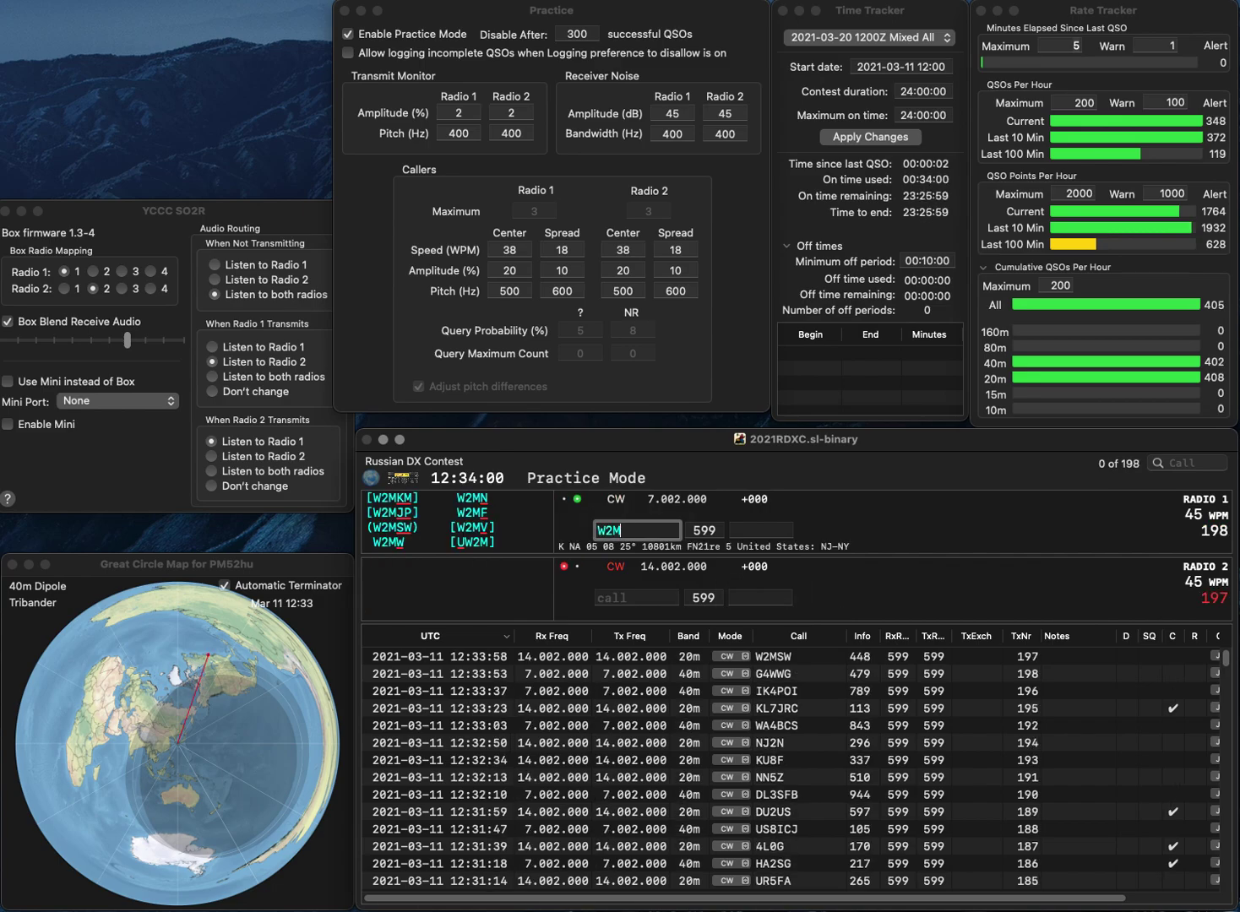
pyautogui.press('Return')
pyautogui.write('K3S')
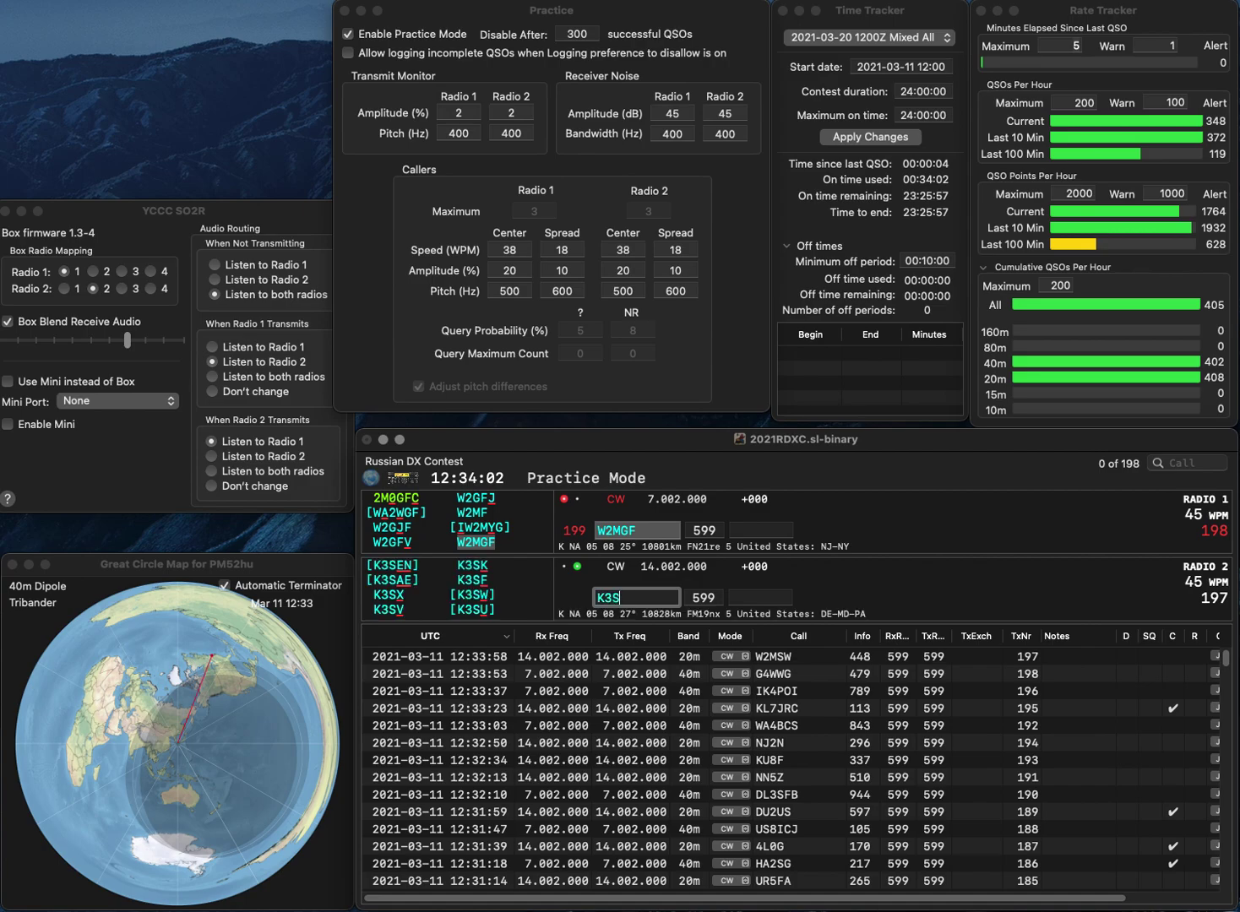
pyautogui.write('K')
pyautogui.press('Return')
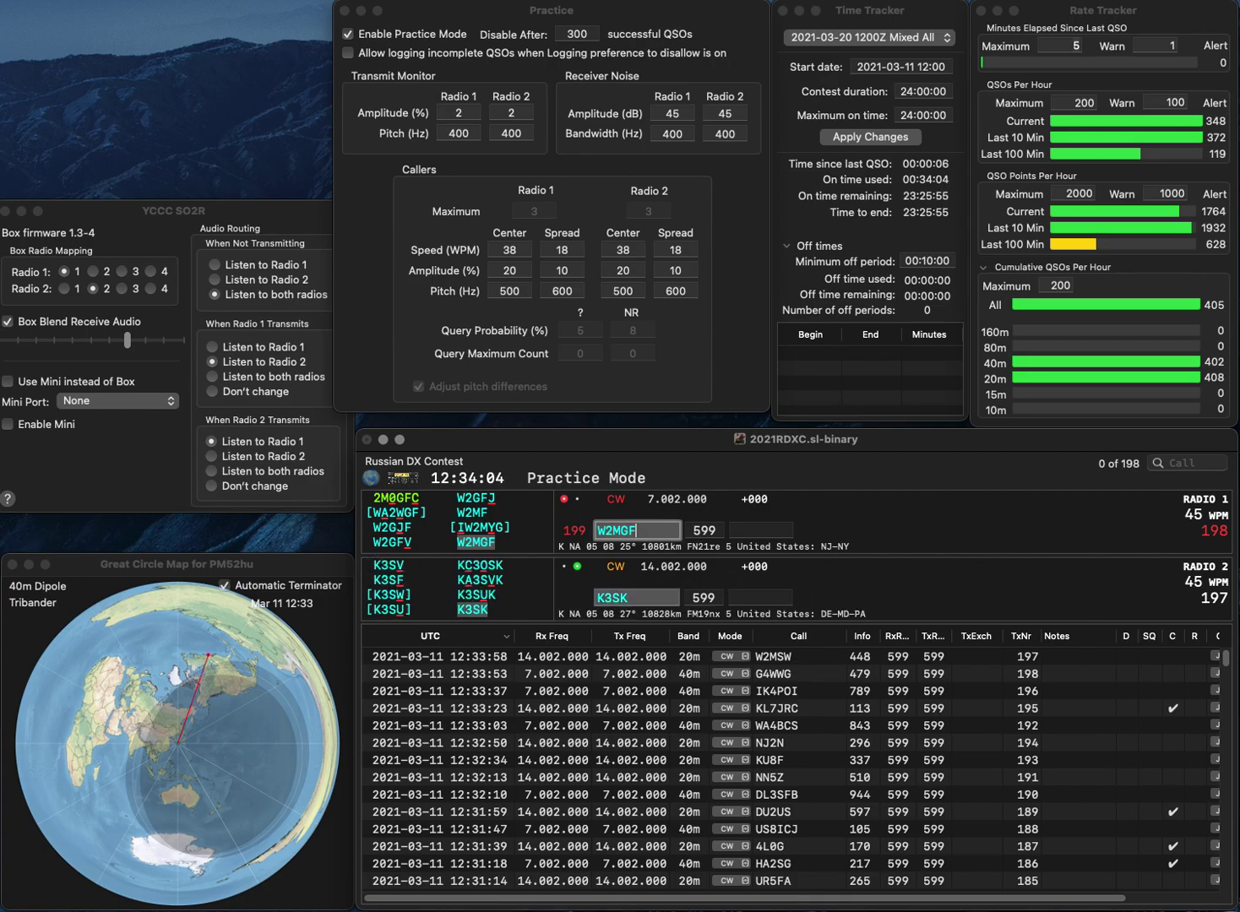
# Log W2MGF with exchange 222 on Radio 1 and K3SK with exchange 552 on Radio 2.
pyautogui.press('space')
pyautogui.write('222')
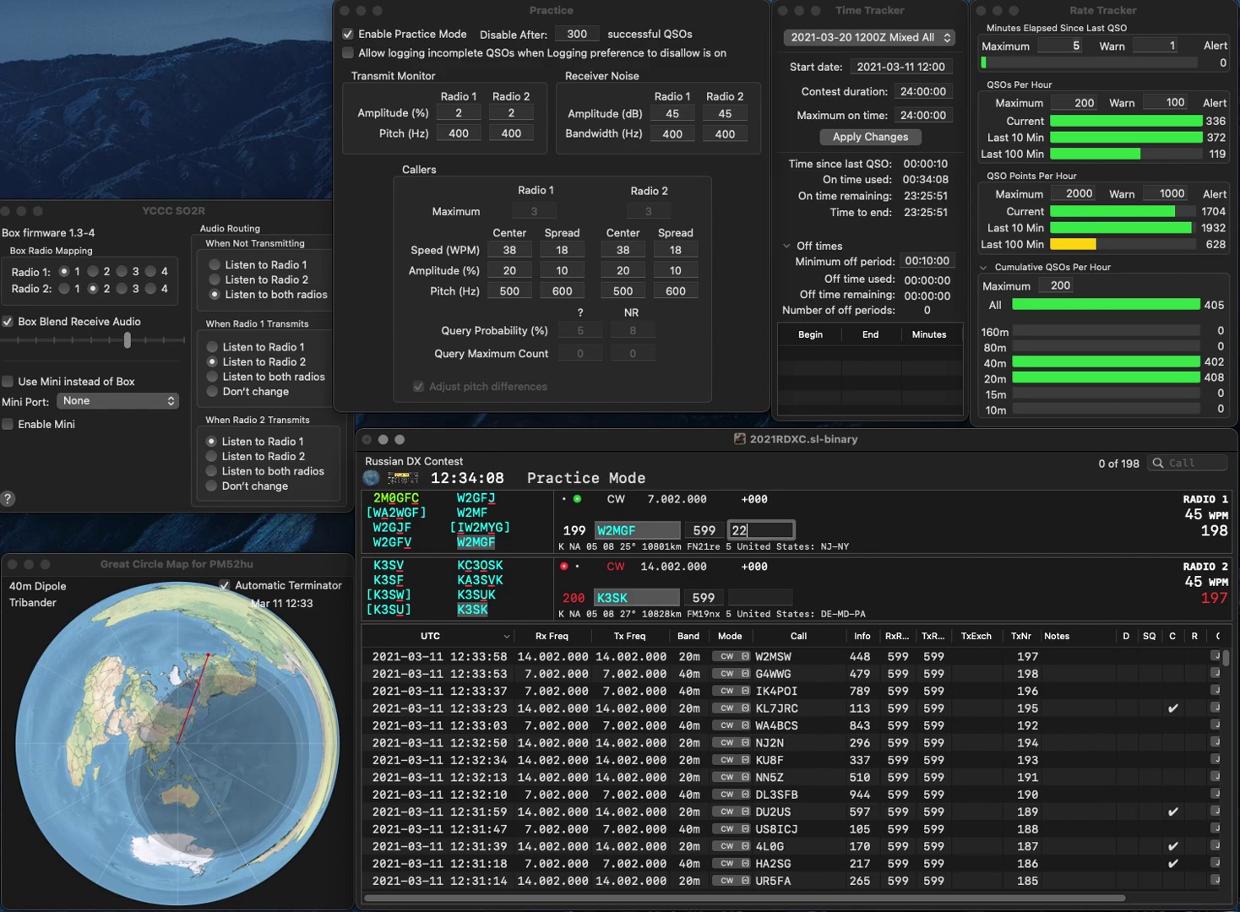
pyautogui.press('Return')
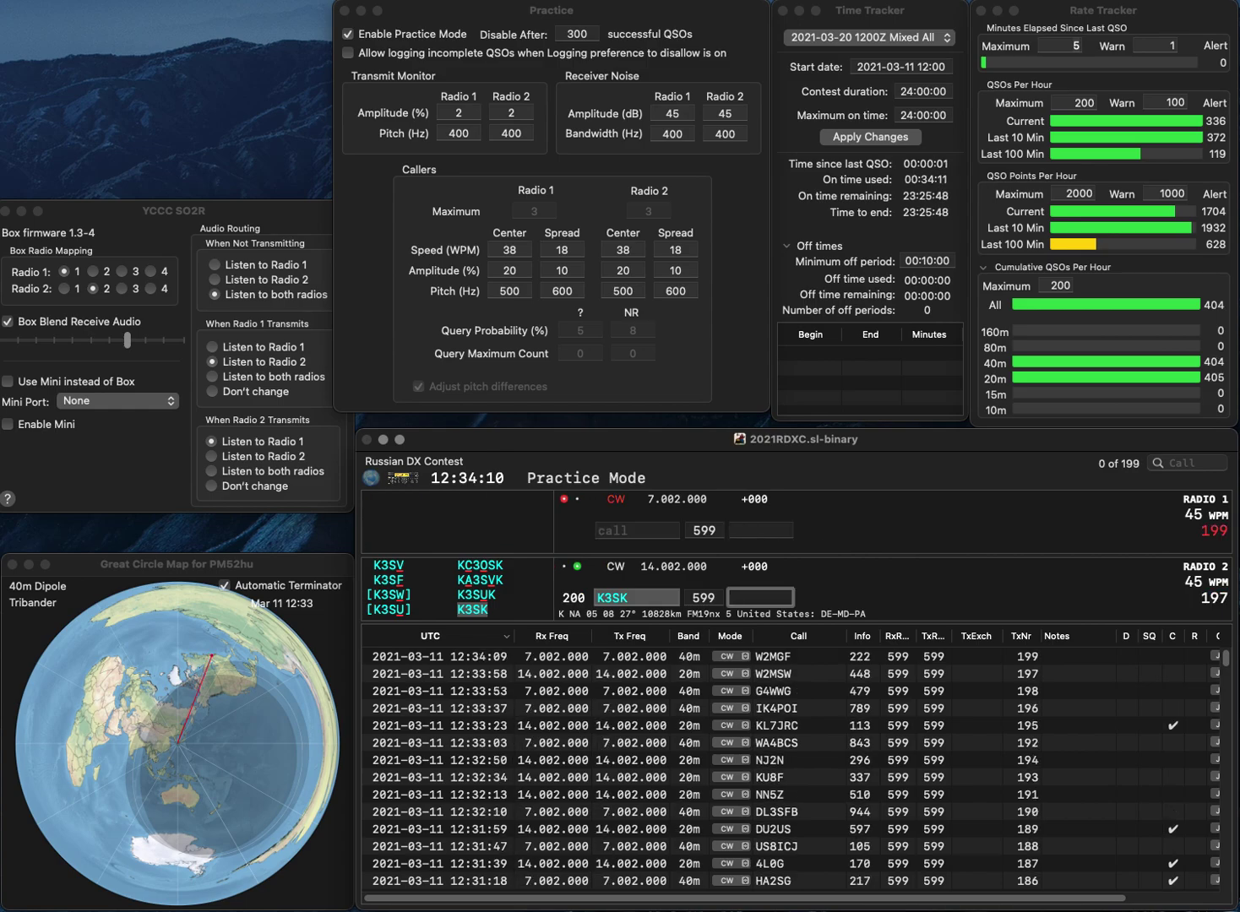
pyautogui.write('562')
pyautogui.press('Return')
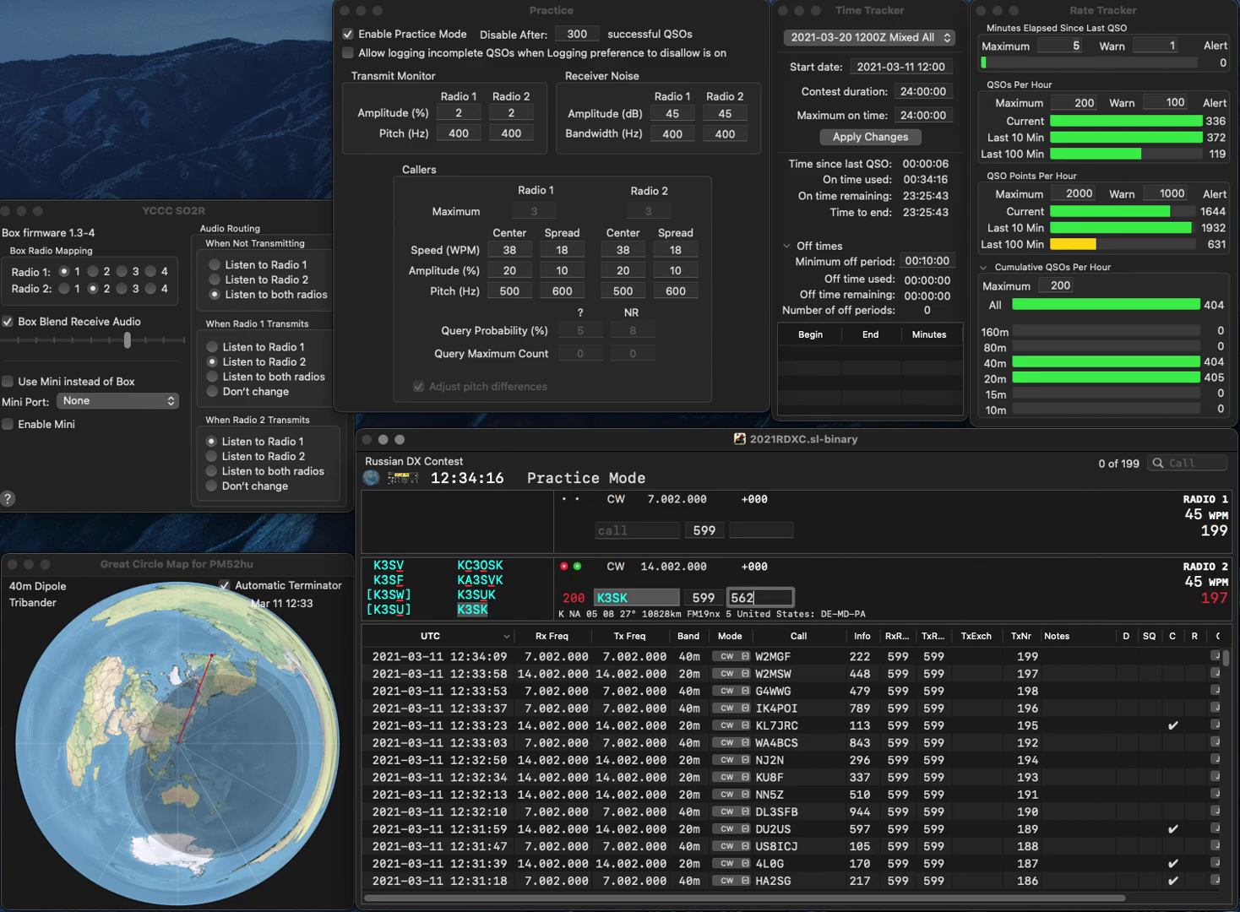
pyautogui.write('2')
pyautogui.press('Return')
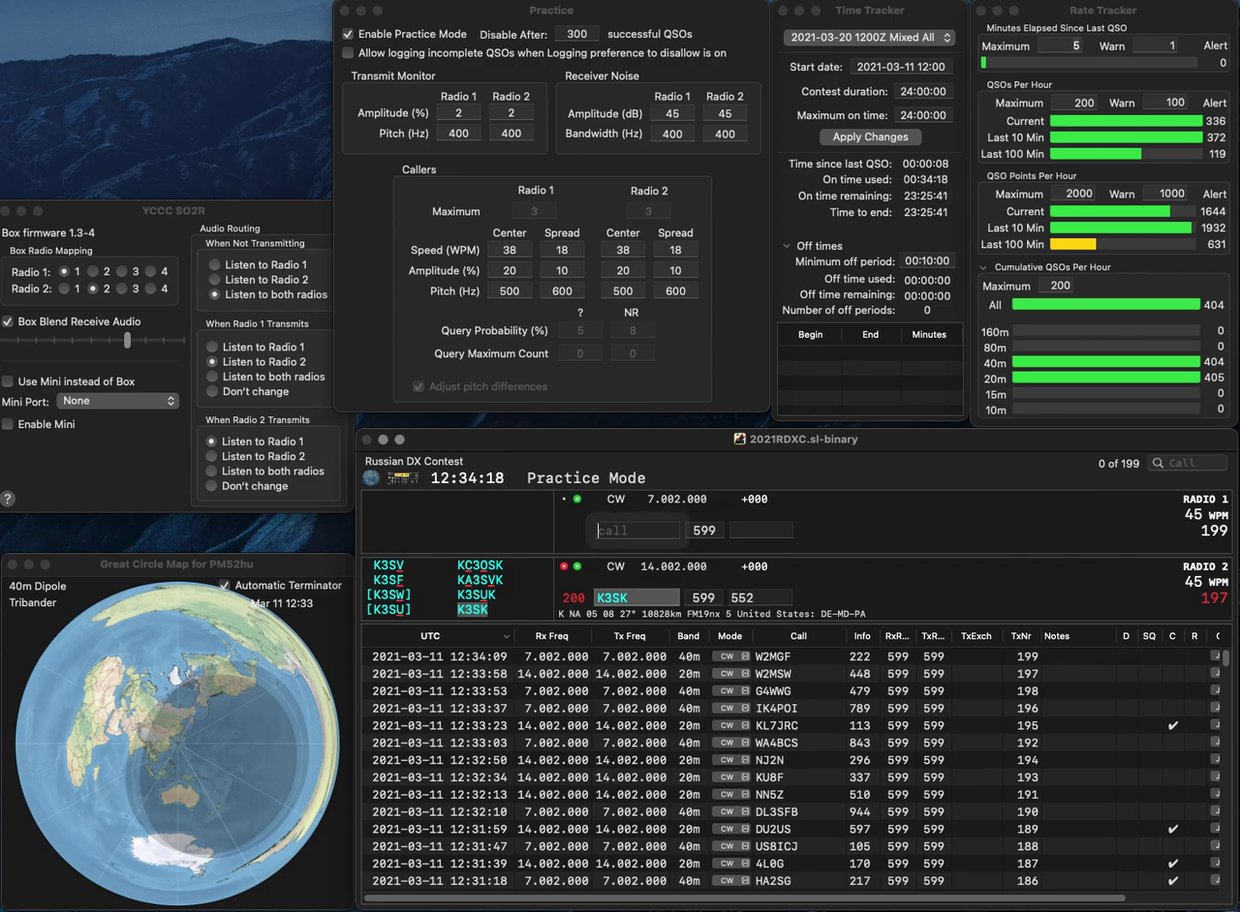
pyautogui.write('K')
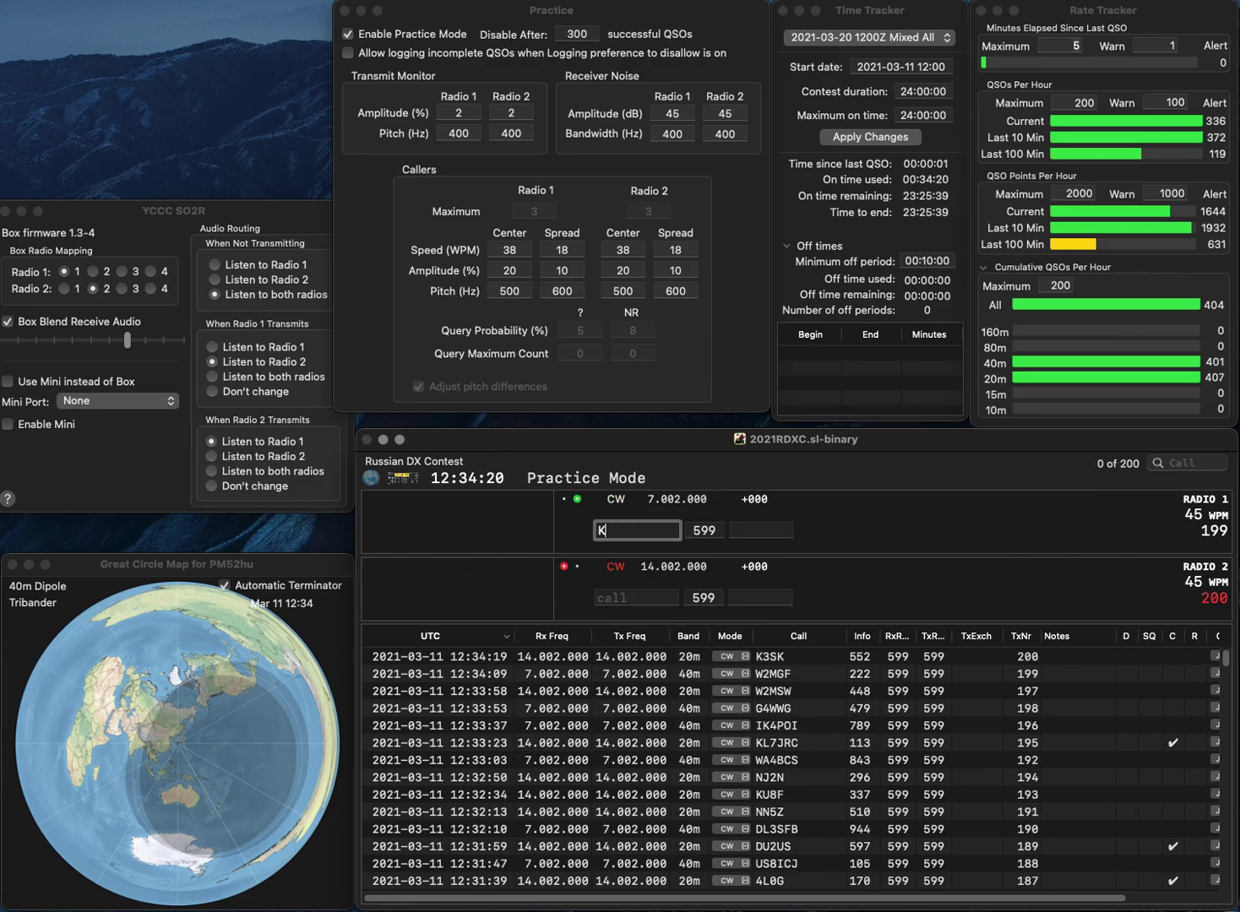
pyautogui.write('MKA')
pyautogui.press('Home')
pyautogui.press('Delete')
pyautogui.write('YM7')
pyautogui.press('Return')
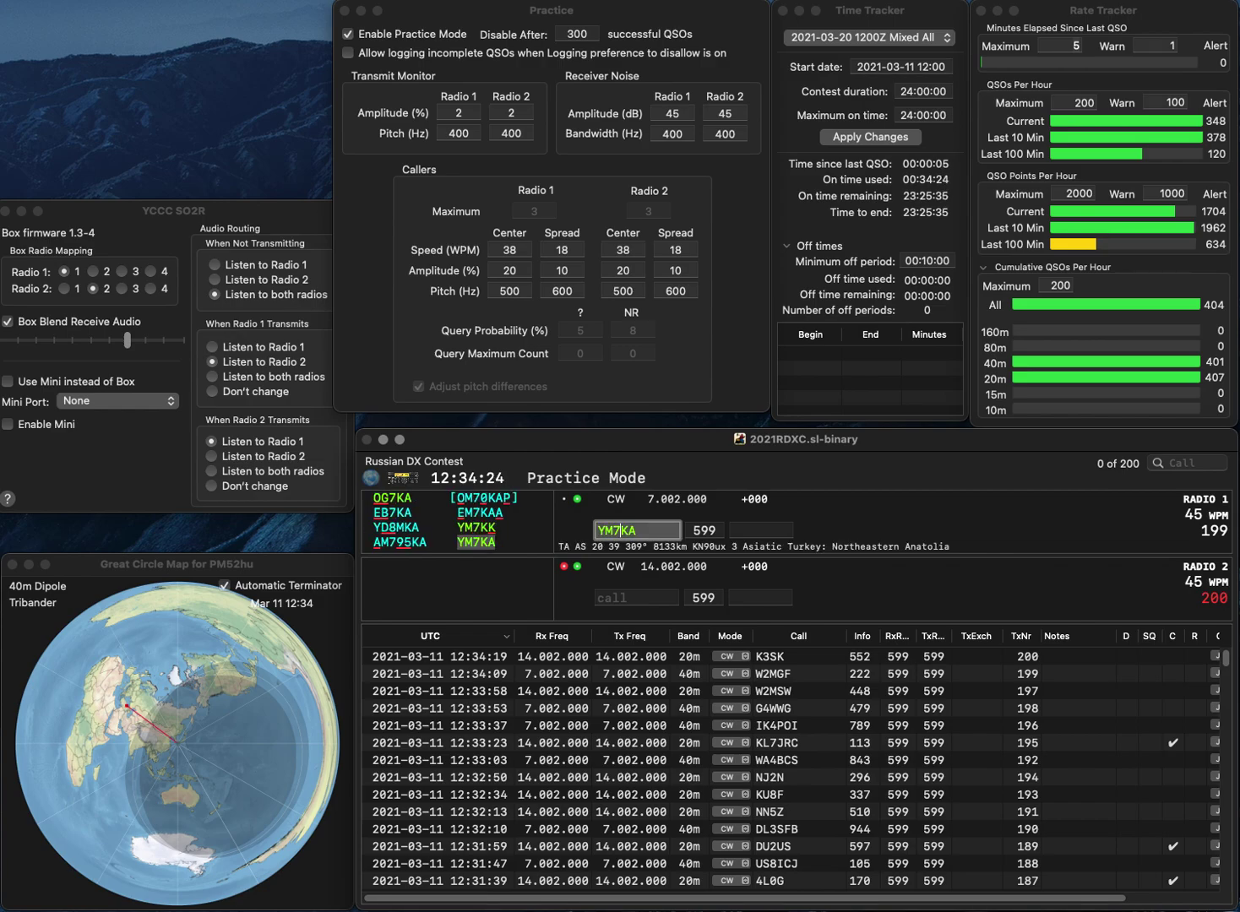
pyautogui.write('DL7GW')
pyautogui.press('Return')
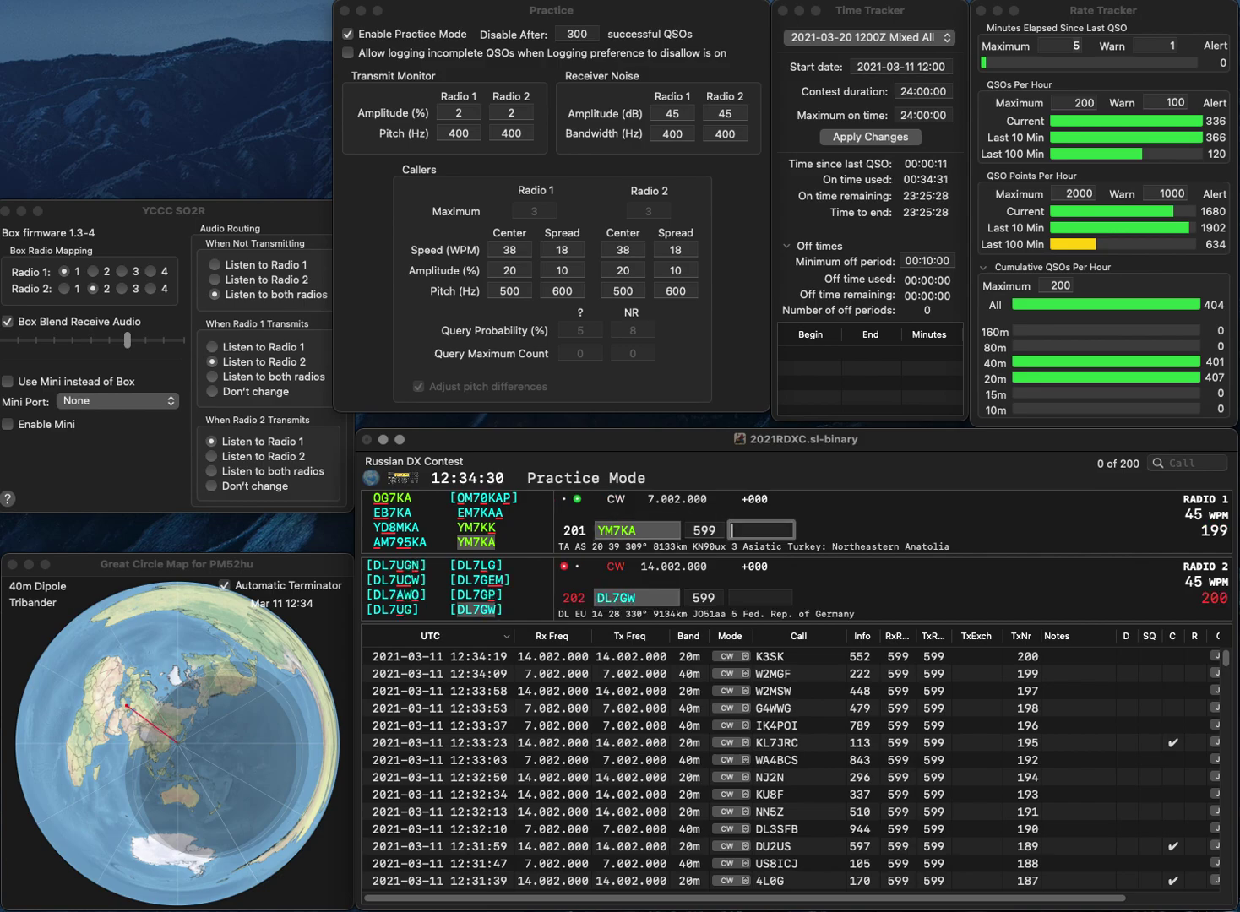
pyautogui.write('179')
pyautogui.press('Return')
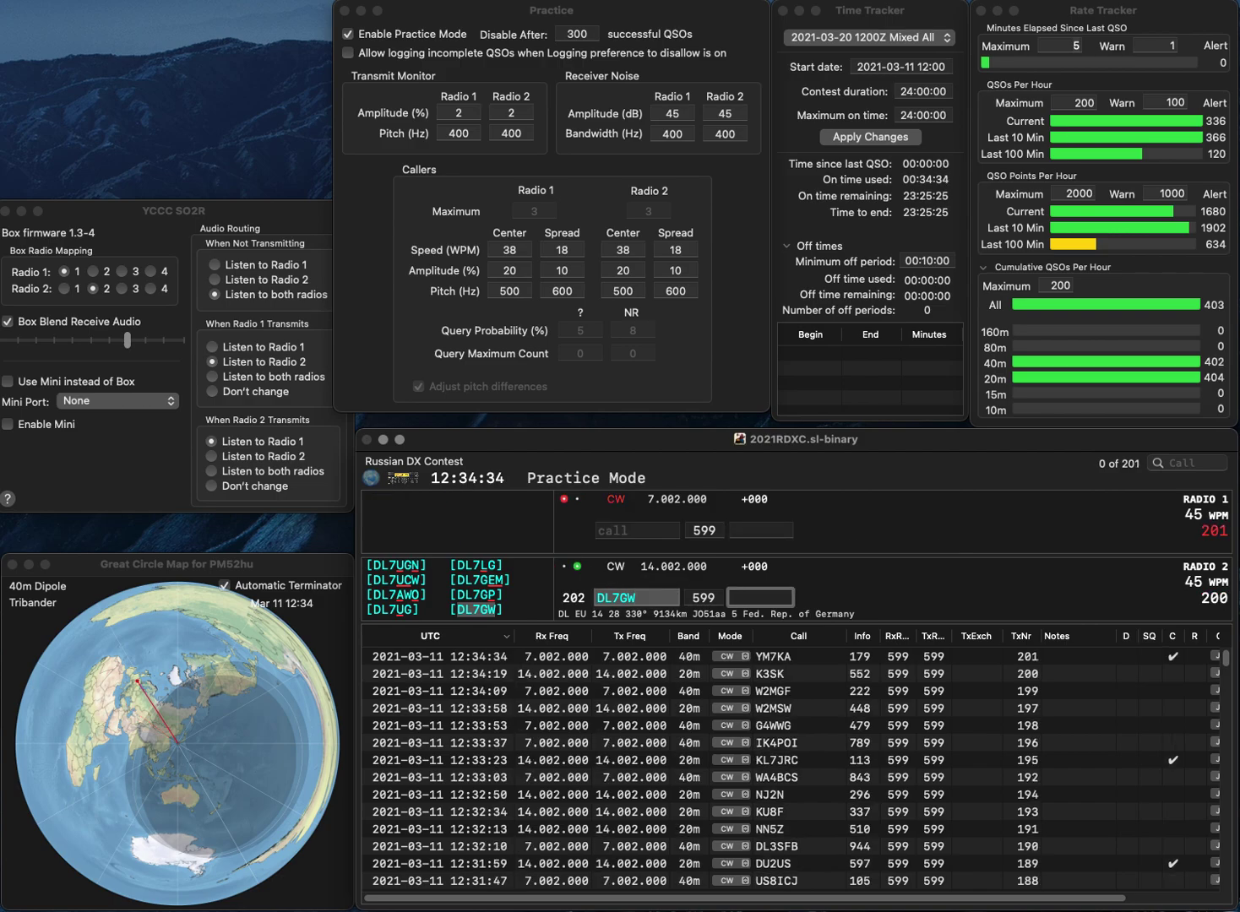
pyautogui.write('161')
pyautogui.press('Return')
# Answer the partial calls 8J on Radio 1 and 3ITY on Radio 2.
pyautogui.write('8')
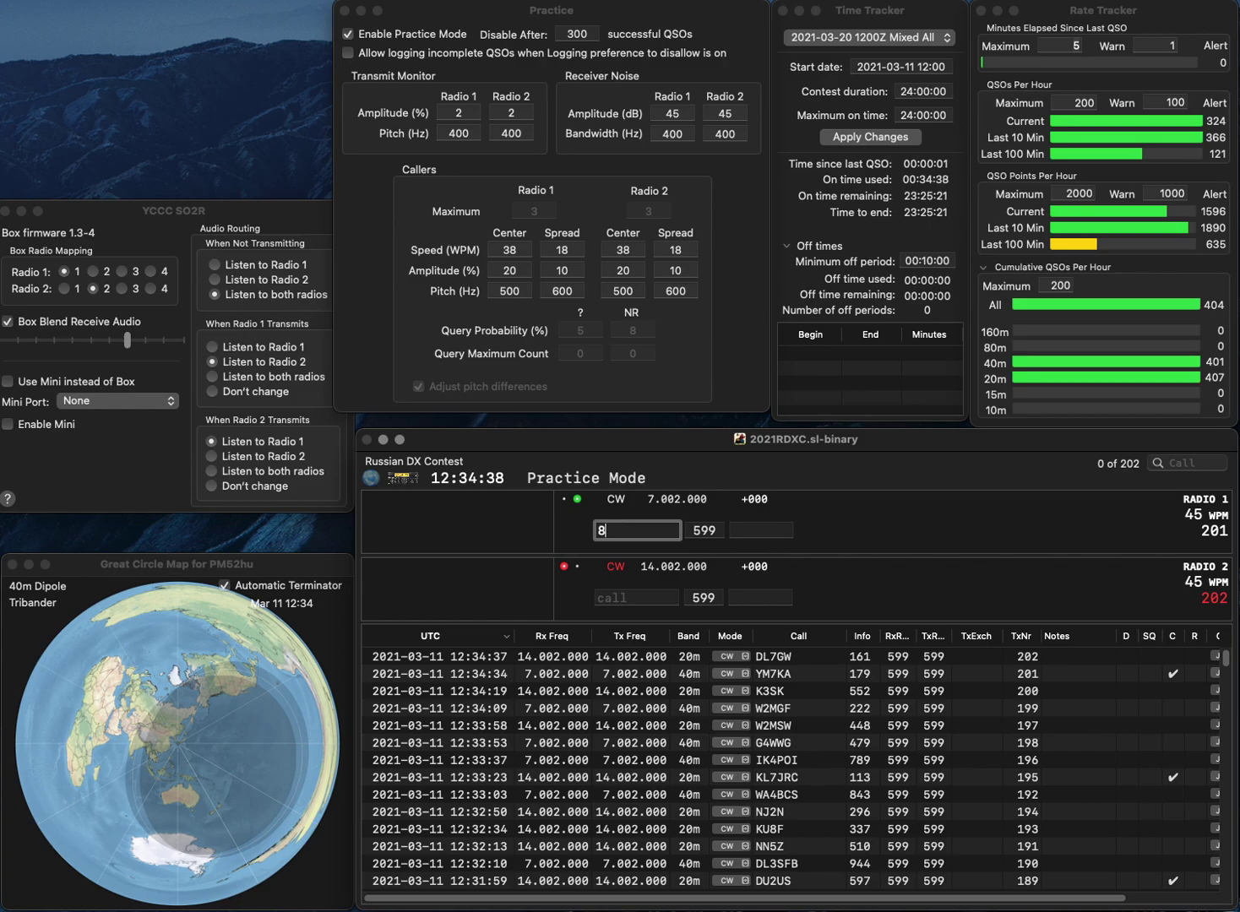
pyautogui.write('H')
pyautogui.press('BackSpace')
pyautogui.write('J')
pyautogui.press('Return')
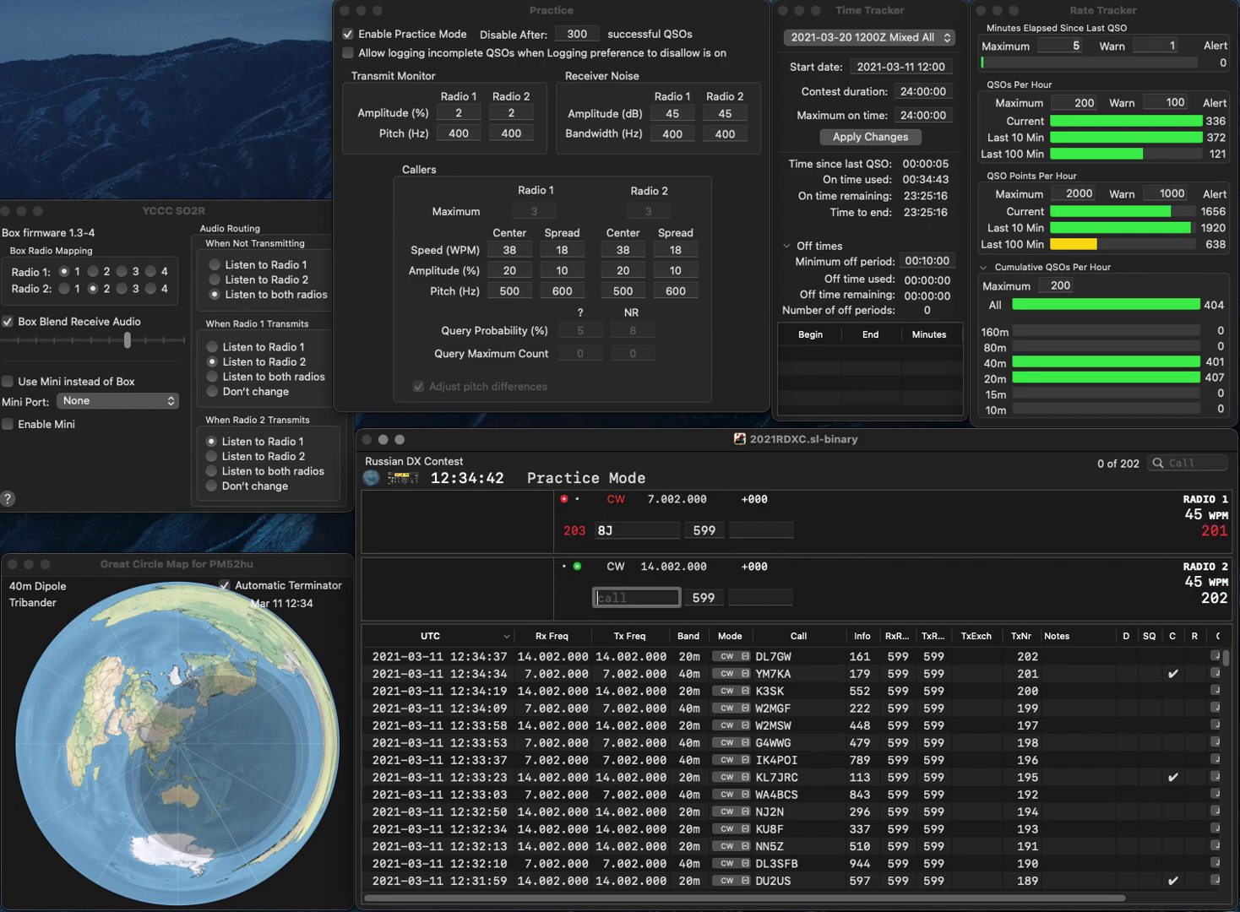
pyautogui.write('3ITY')
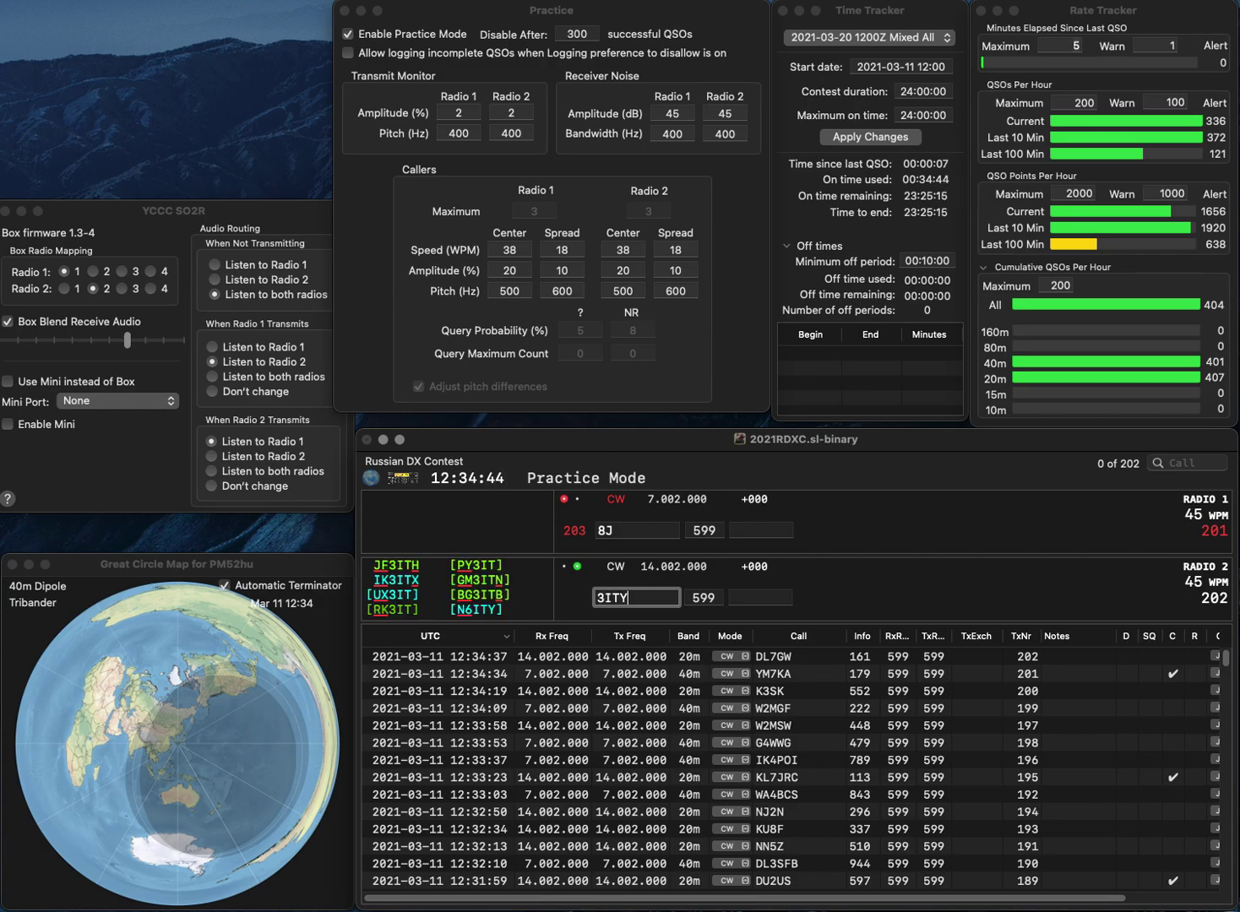
pyautogui.press('Return')
pyautogui.write('WX')
pyautogui.press('Return')
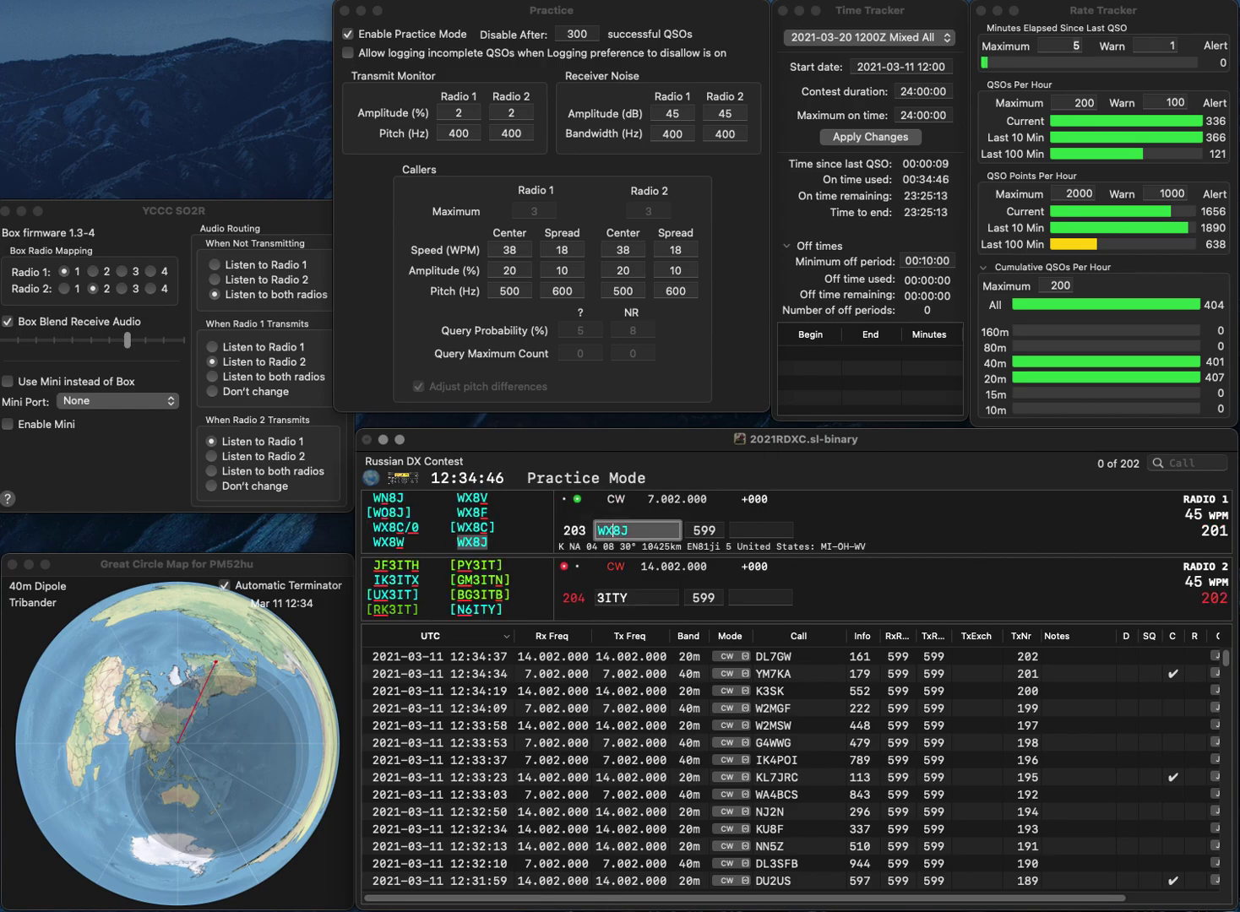
pyautogui.press('Escape')
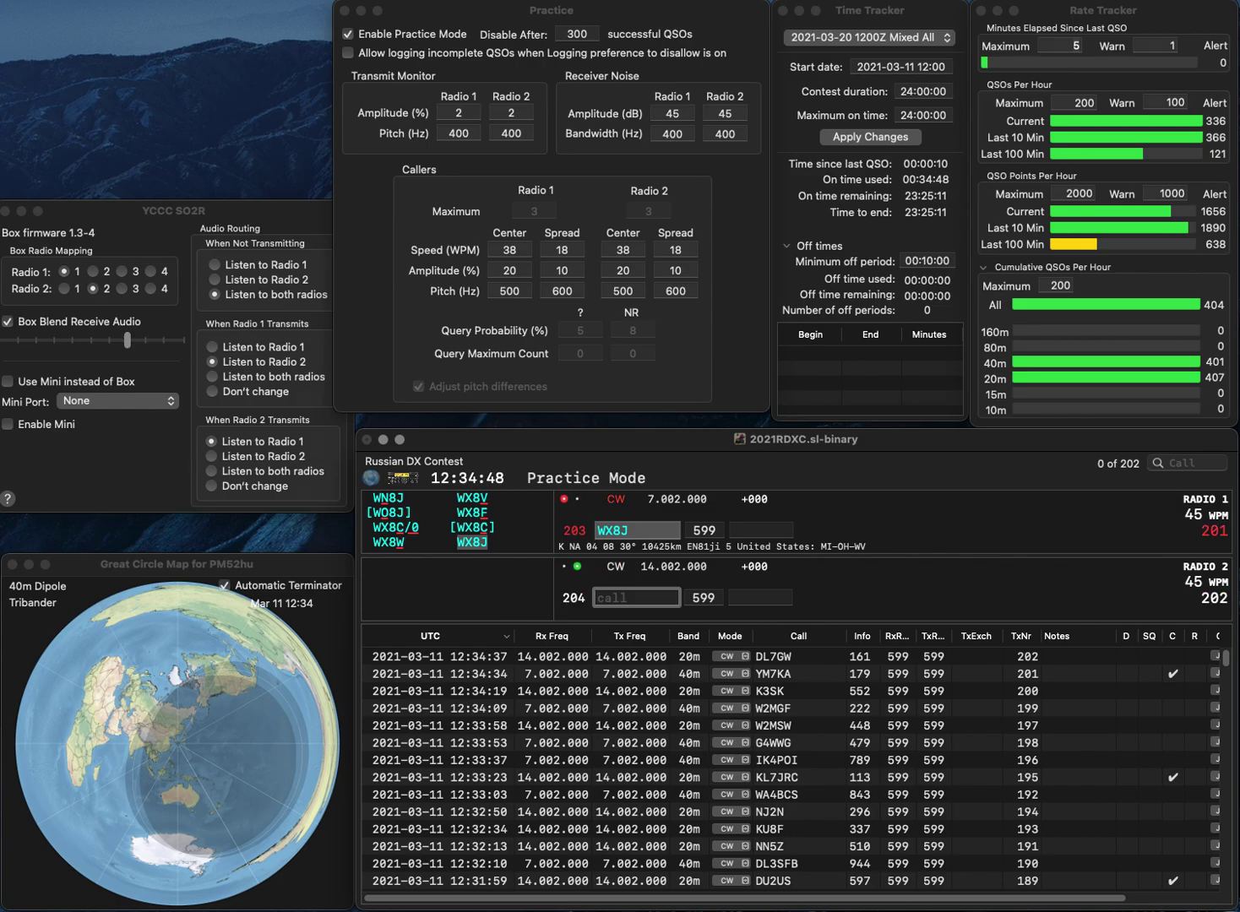
pyautogui.write('BG3I')
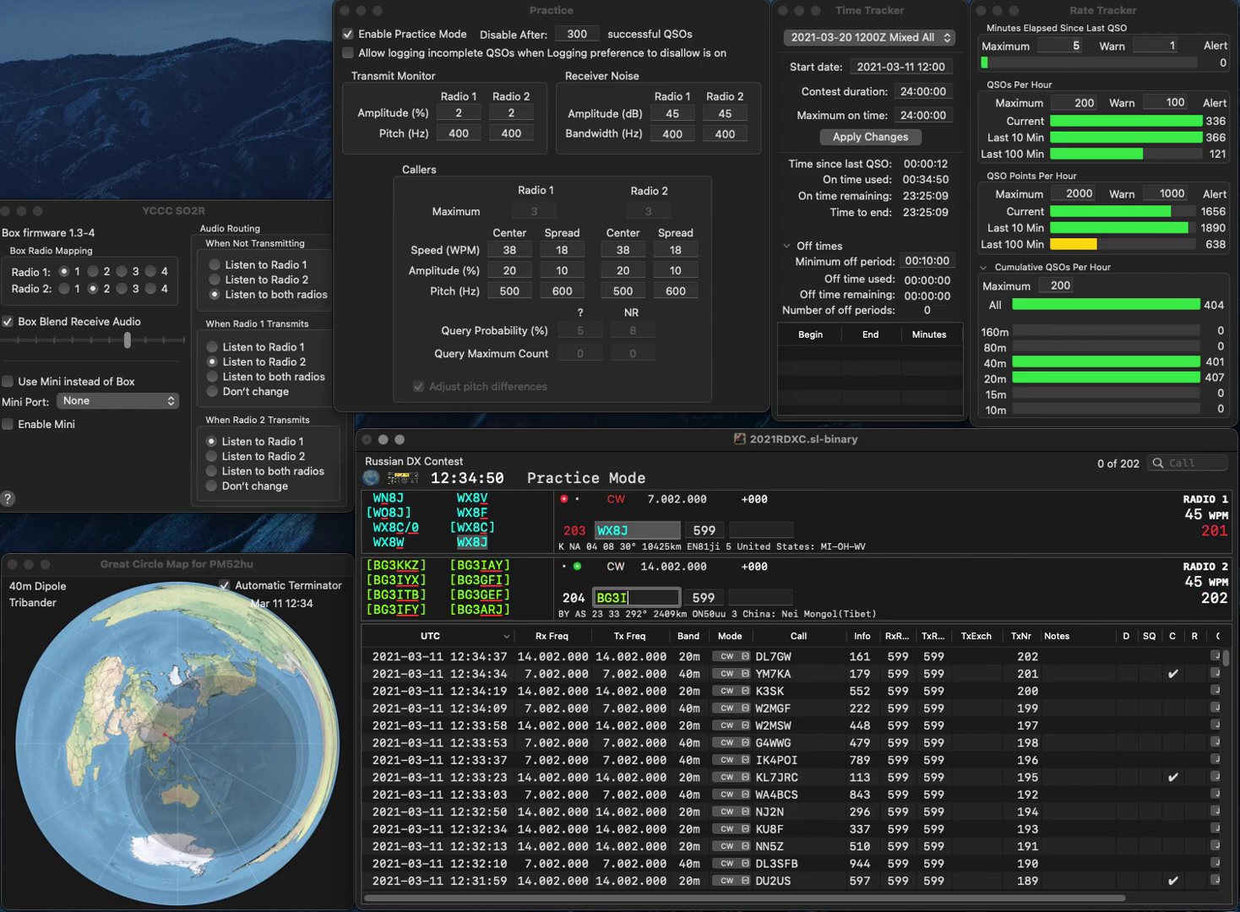
pyautogui.write('AY')
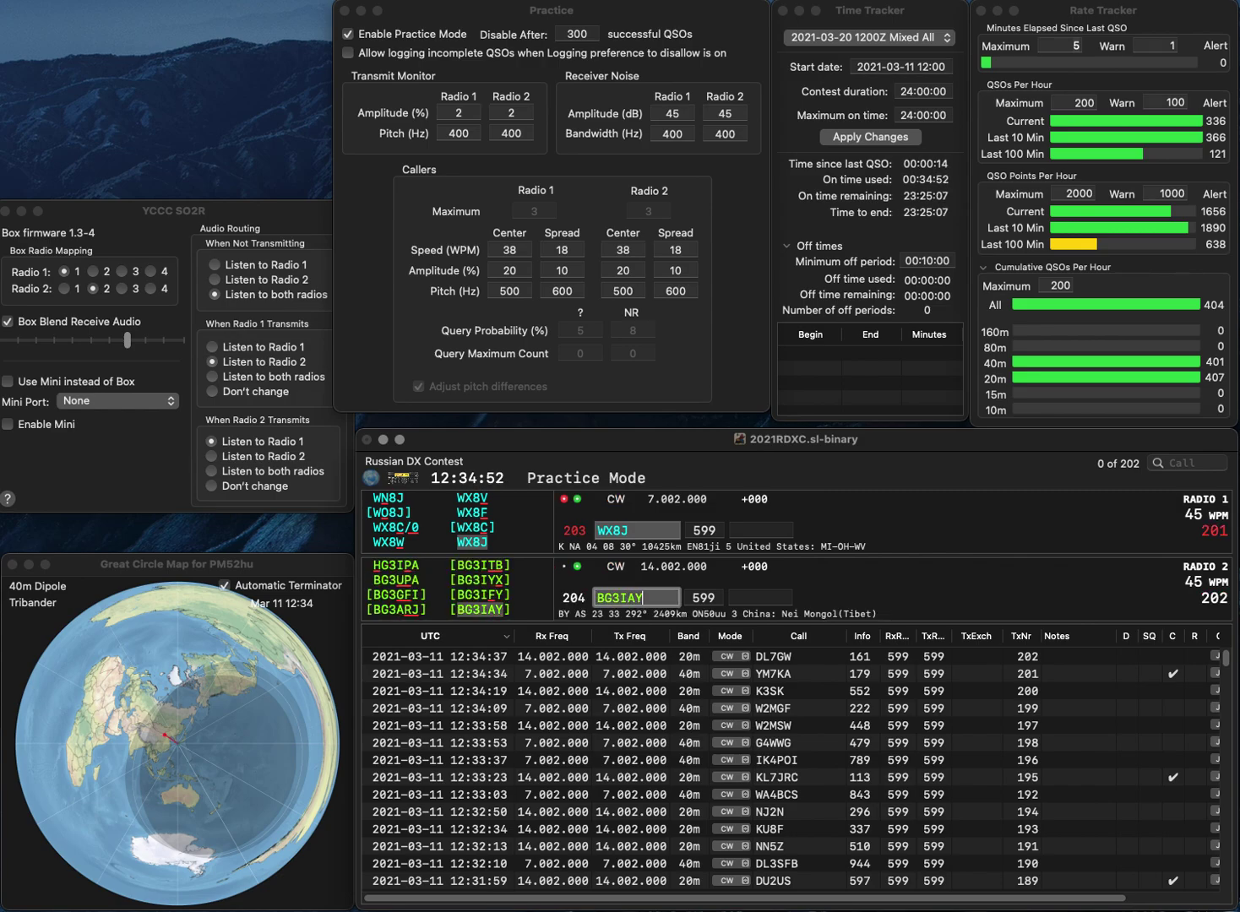
pyautogui.press('Return')
# Log WX8J with exchange 487 on Radio 1 and BG3IAY with exchange 366 on Radio 2.
pyautogui.write('487')
pyautogui.press('Return')
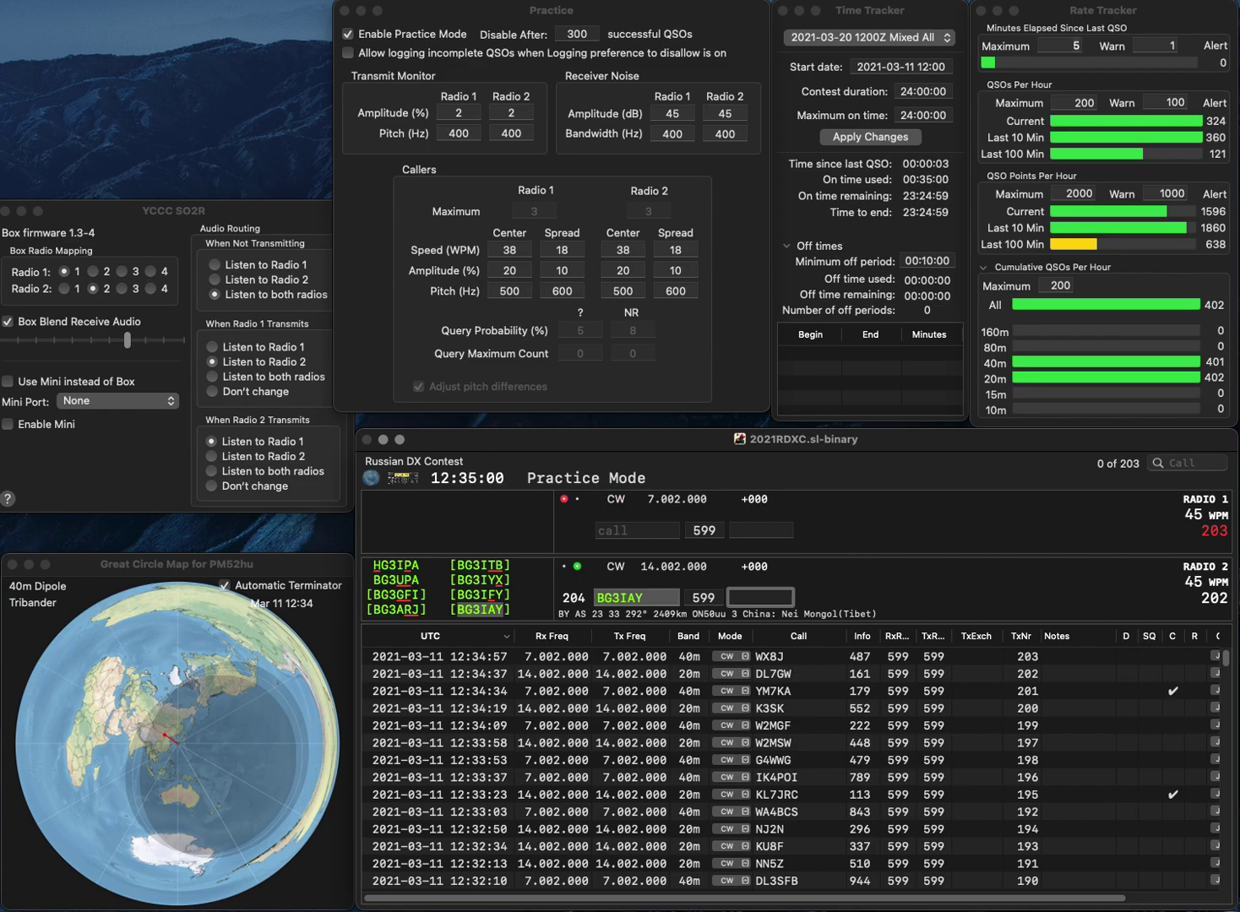
pyautogui.write('366')
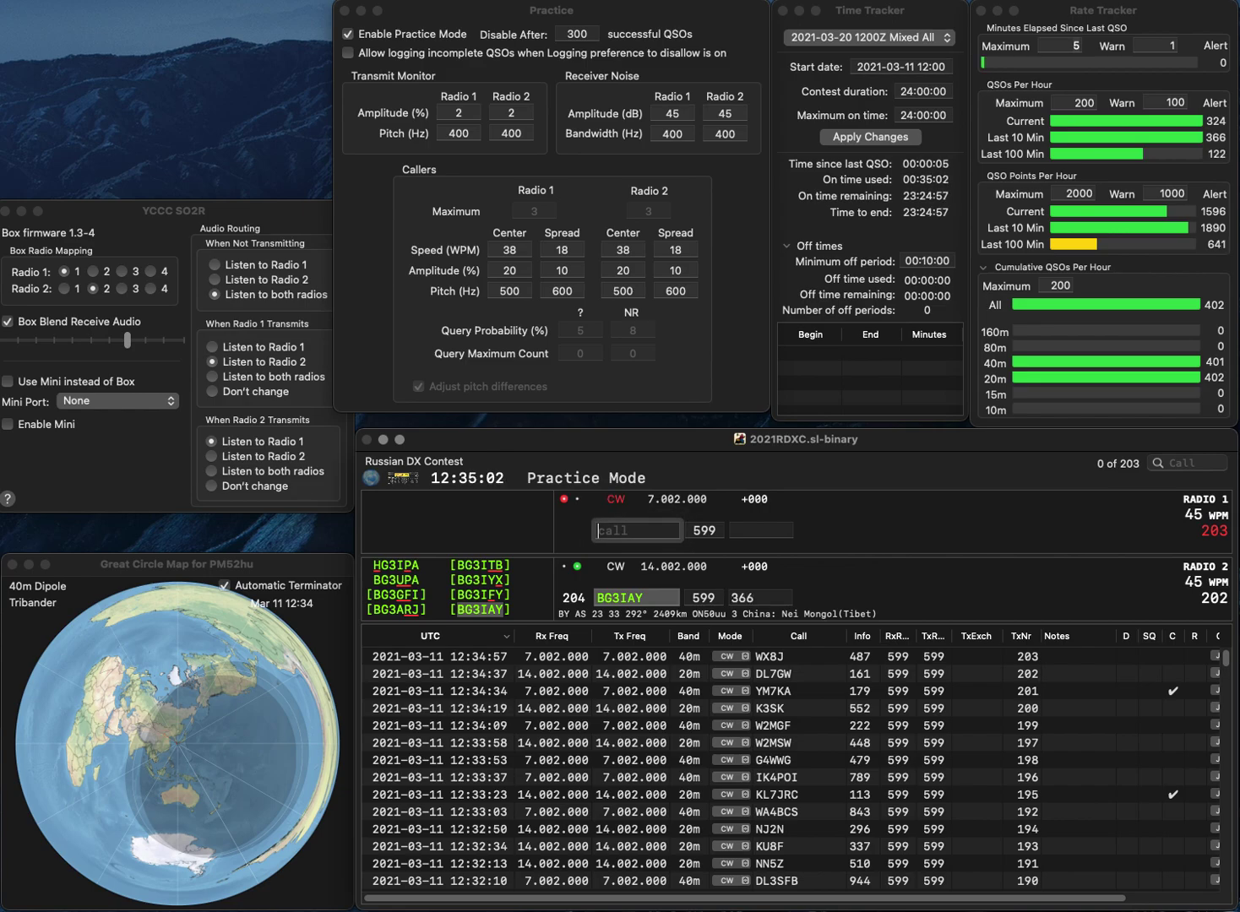
pyautogui.press('Return')
pyautogui.write('Y')
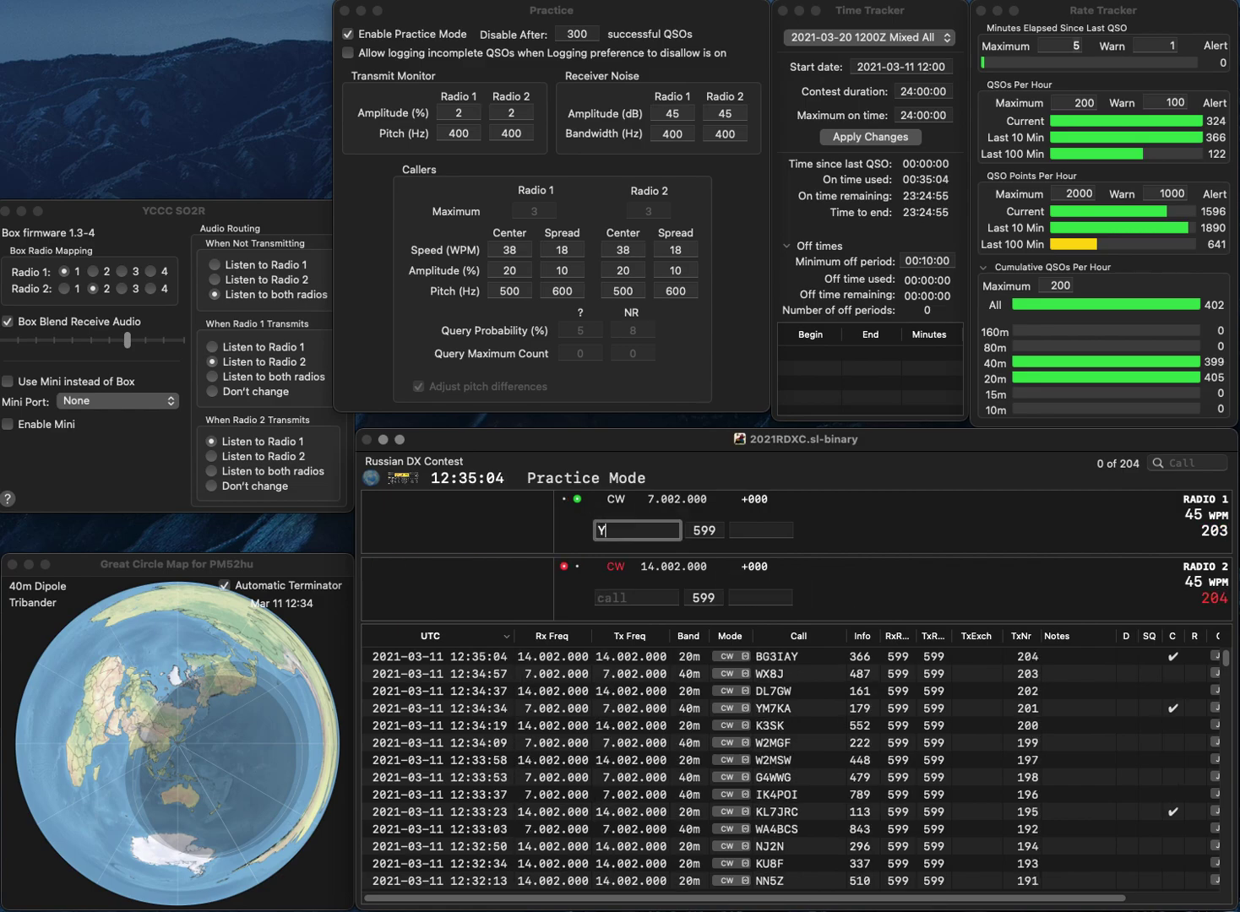
pyautogui.write('1M')
pyautogui.press('Home')
pyautogui.write('L')
pyautogui.press('Return')
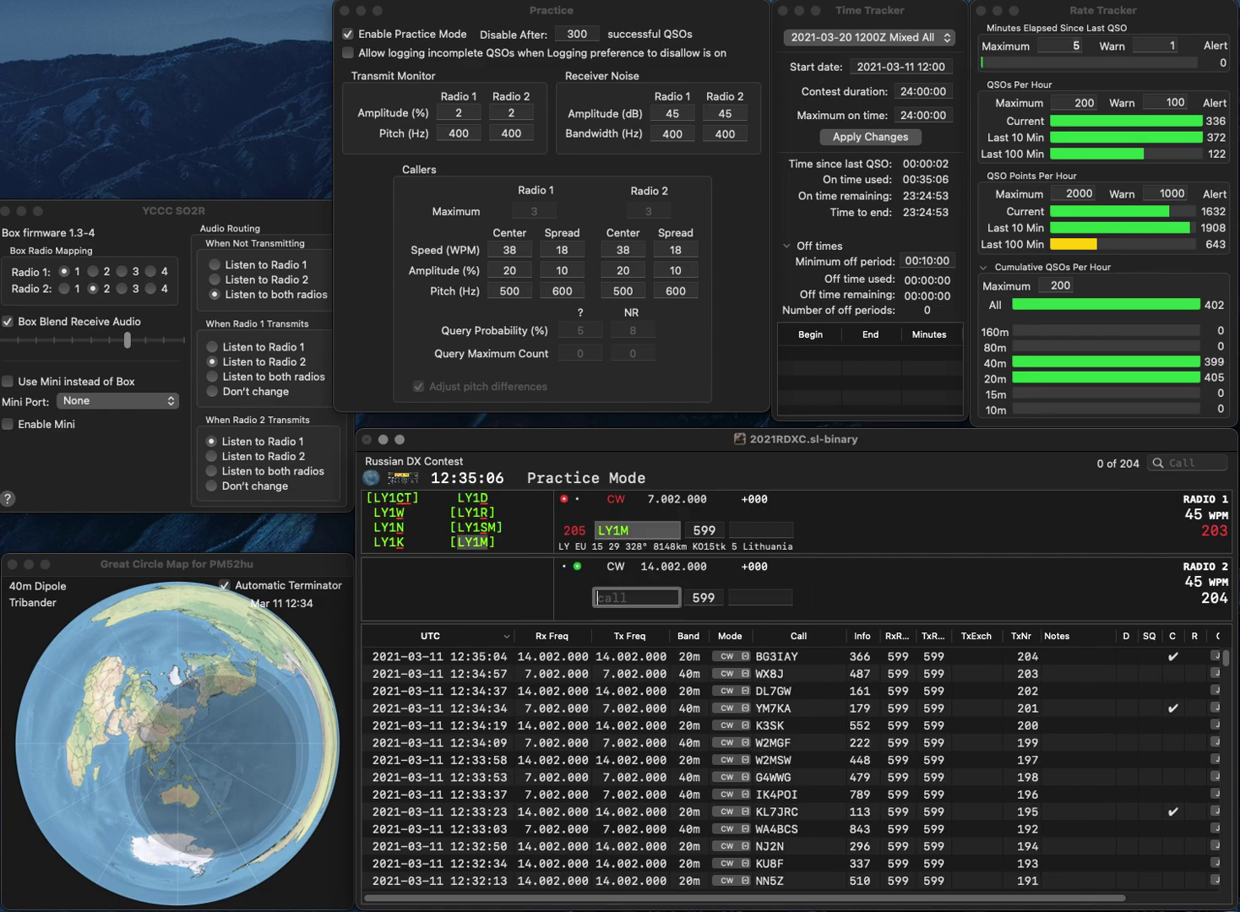
pyautogui.write('IZ3GNZ')
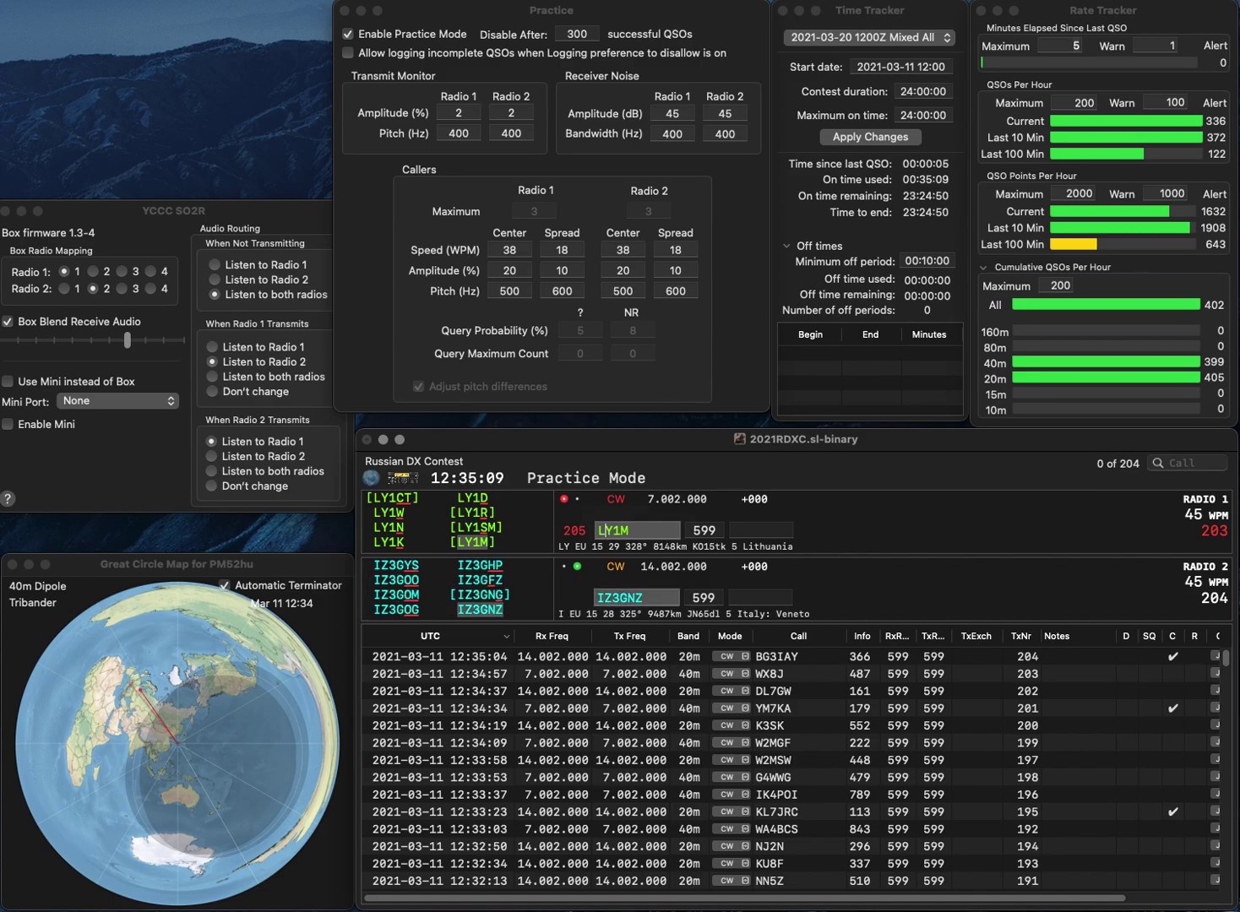
pyautogui.press('Return')
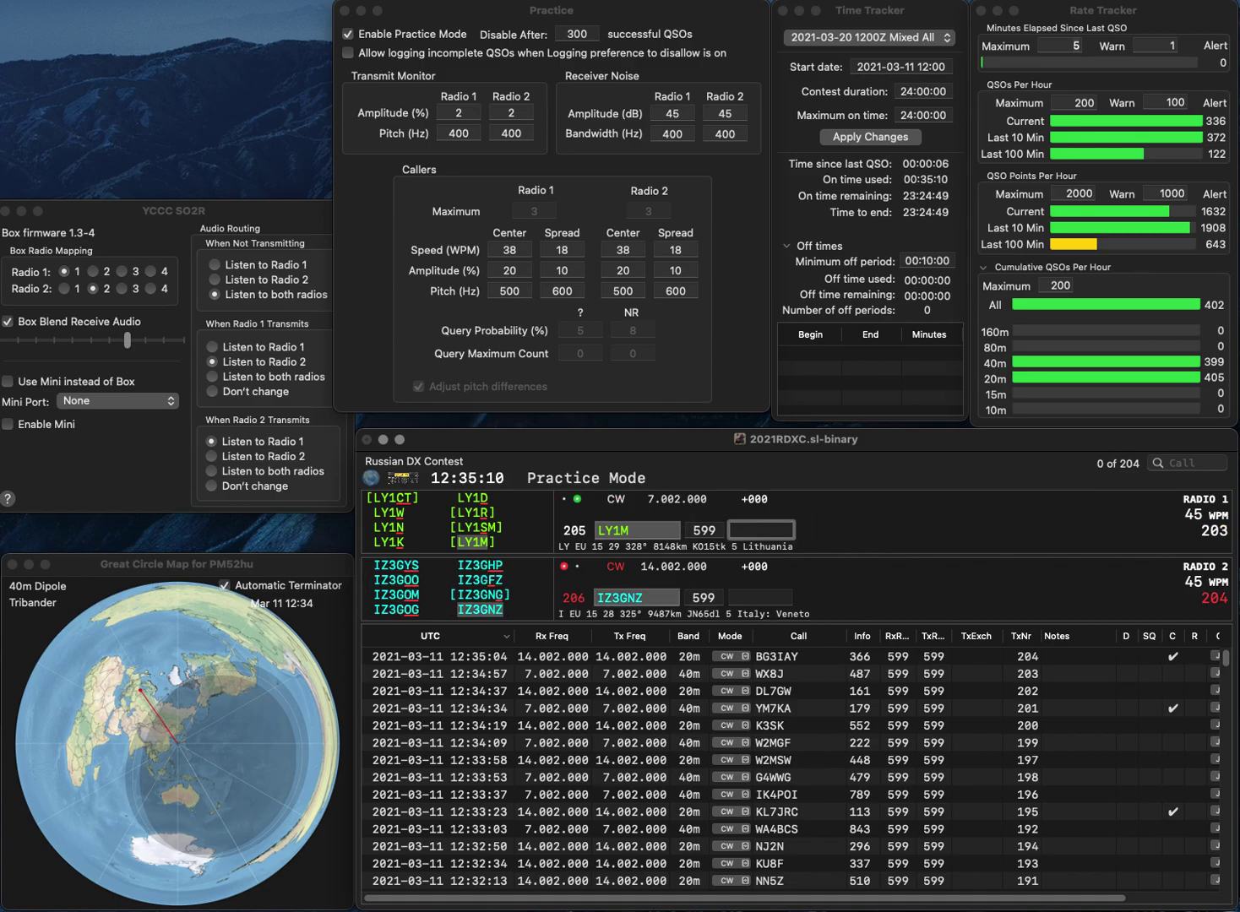
pyautogui.write('704')
pyautogui.press('Return')
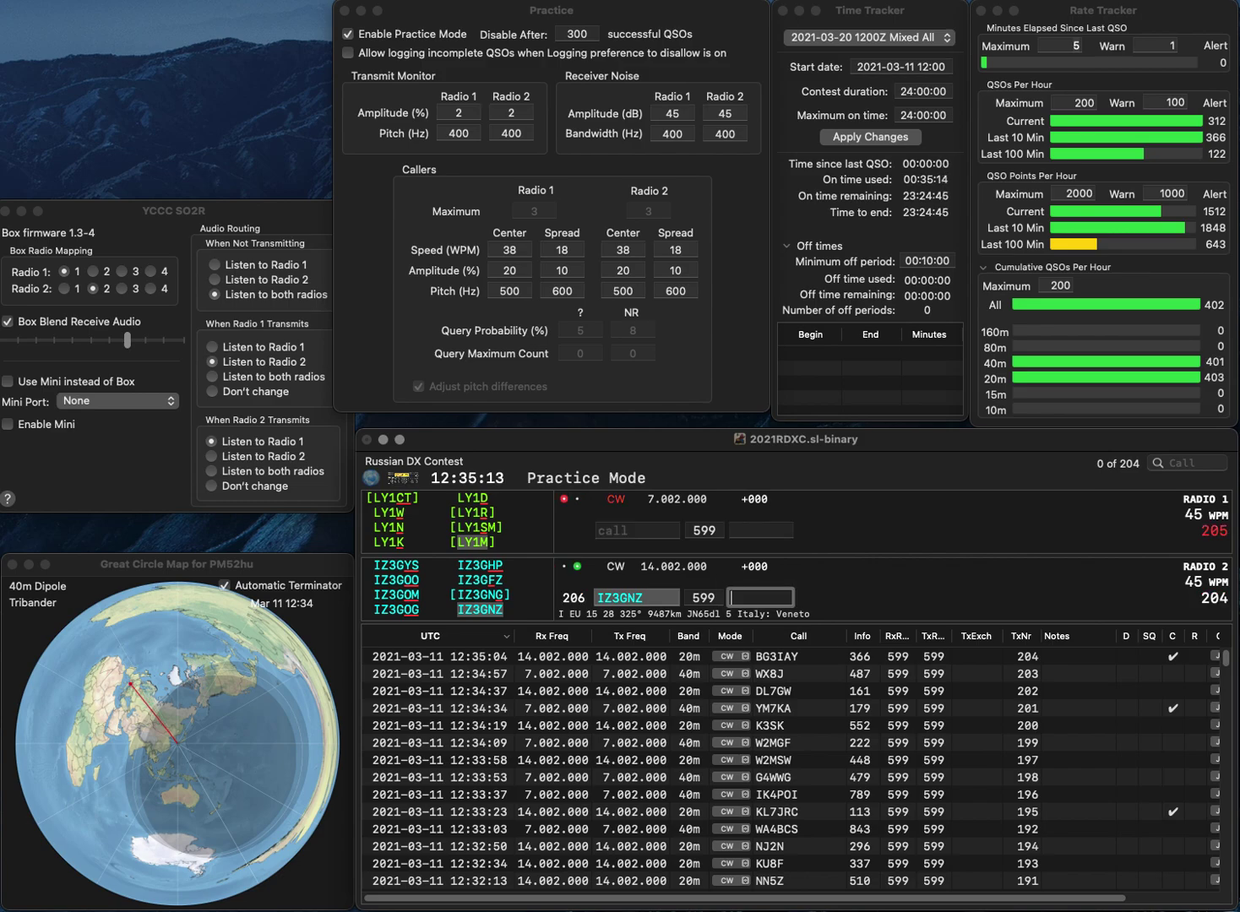
pyautogui.write('279')
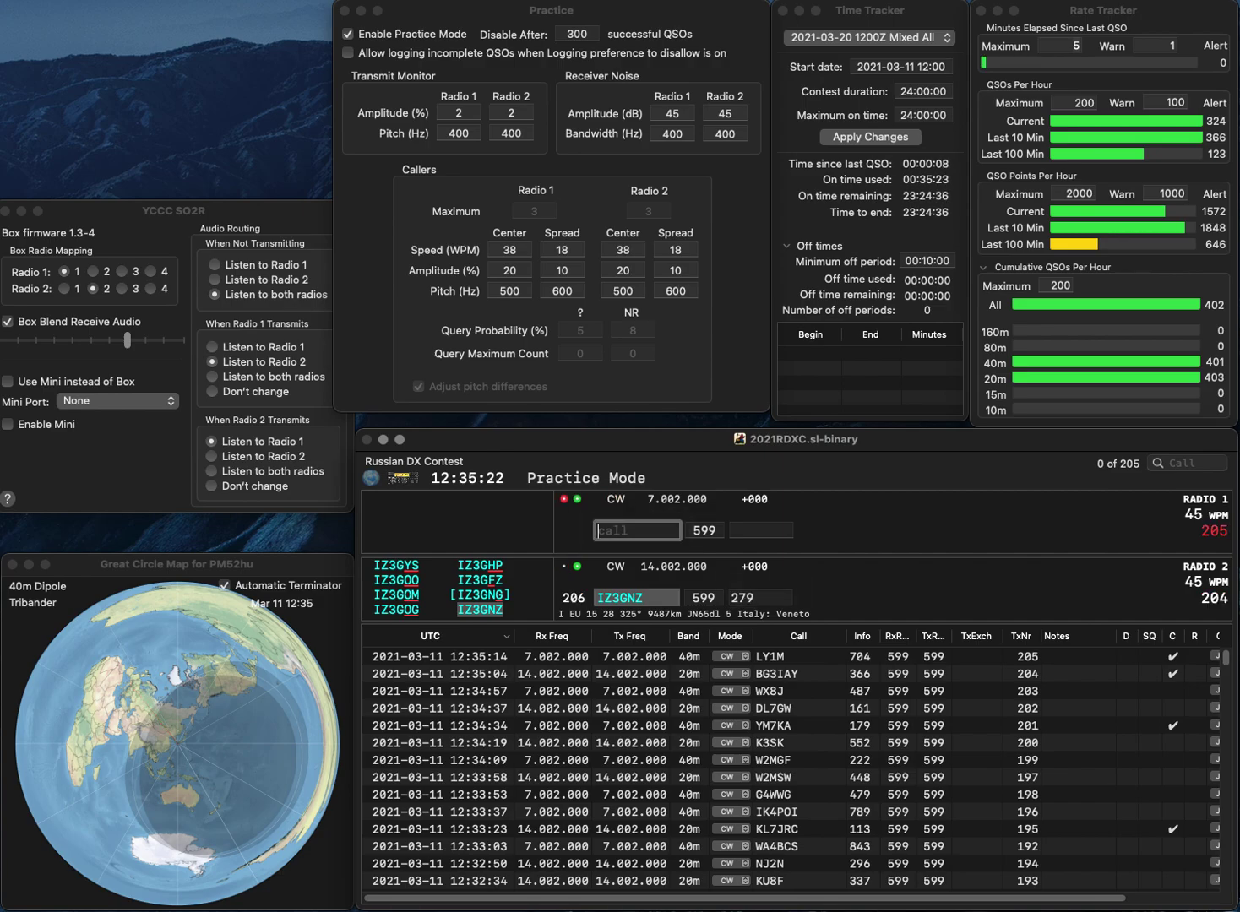
pyautogui.press('Return')
# Answer the partial calls 2F on Radio 1 and S5 on Radio 2.
pyautogui.write('2F')
pyautogui.press('Return')
pyautogui.write('SH')
pyautogui.press('BackSpace')
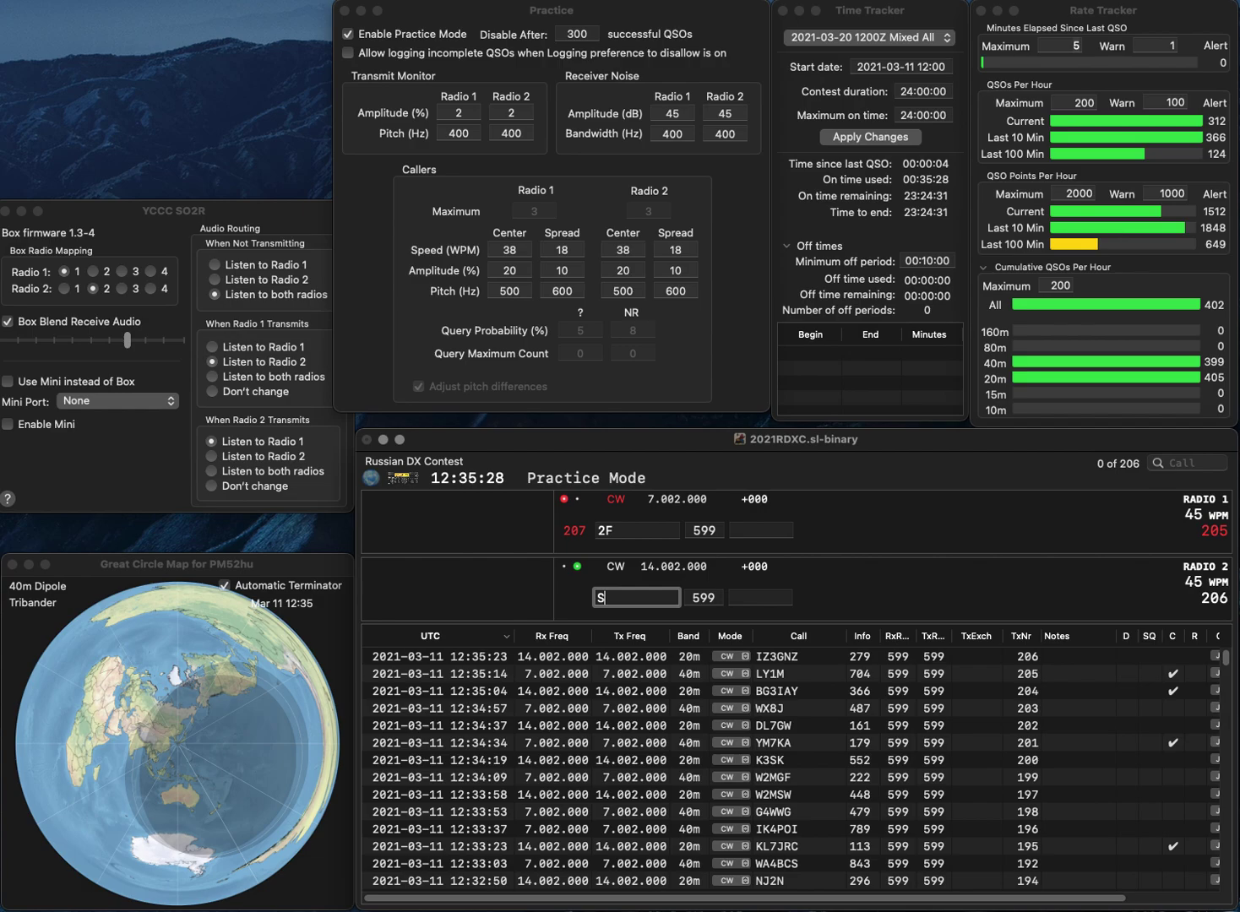
pyautogui.write('5')
pyautogui.press('Return')
# Complete the Radio 1 call as LY2F and answer HA7I on Radio 2.
pyautogui.write('LY')
pyautogui.press('Return')
pyautogui.write('HA7I')
pyautogui.press('Return')
pyautogui.press('space')
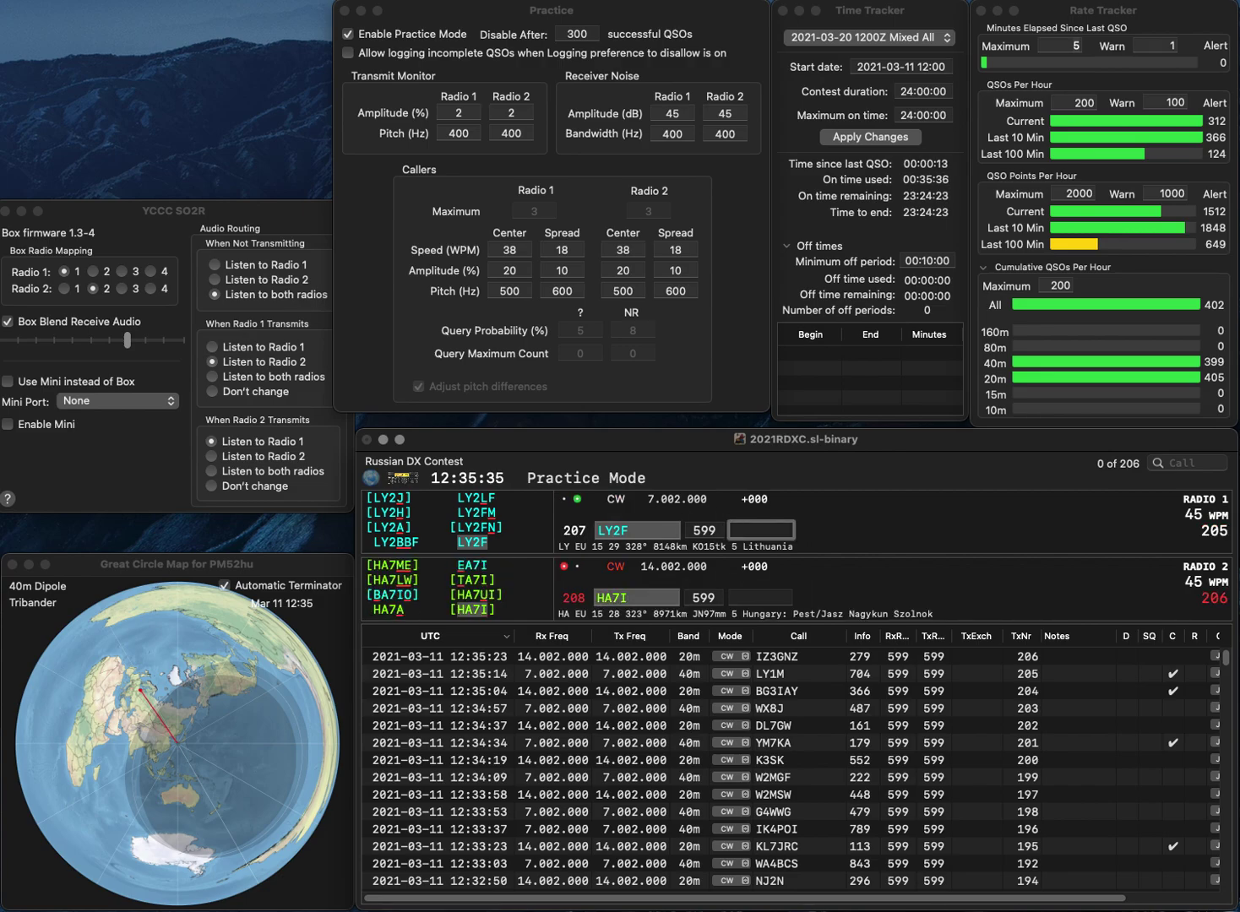
pyautogui.write('748')
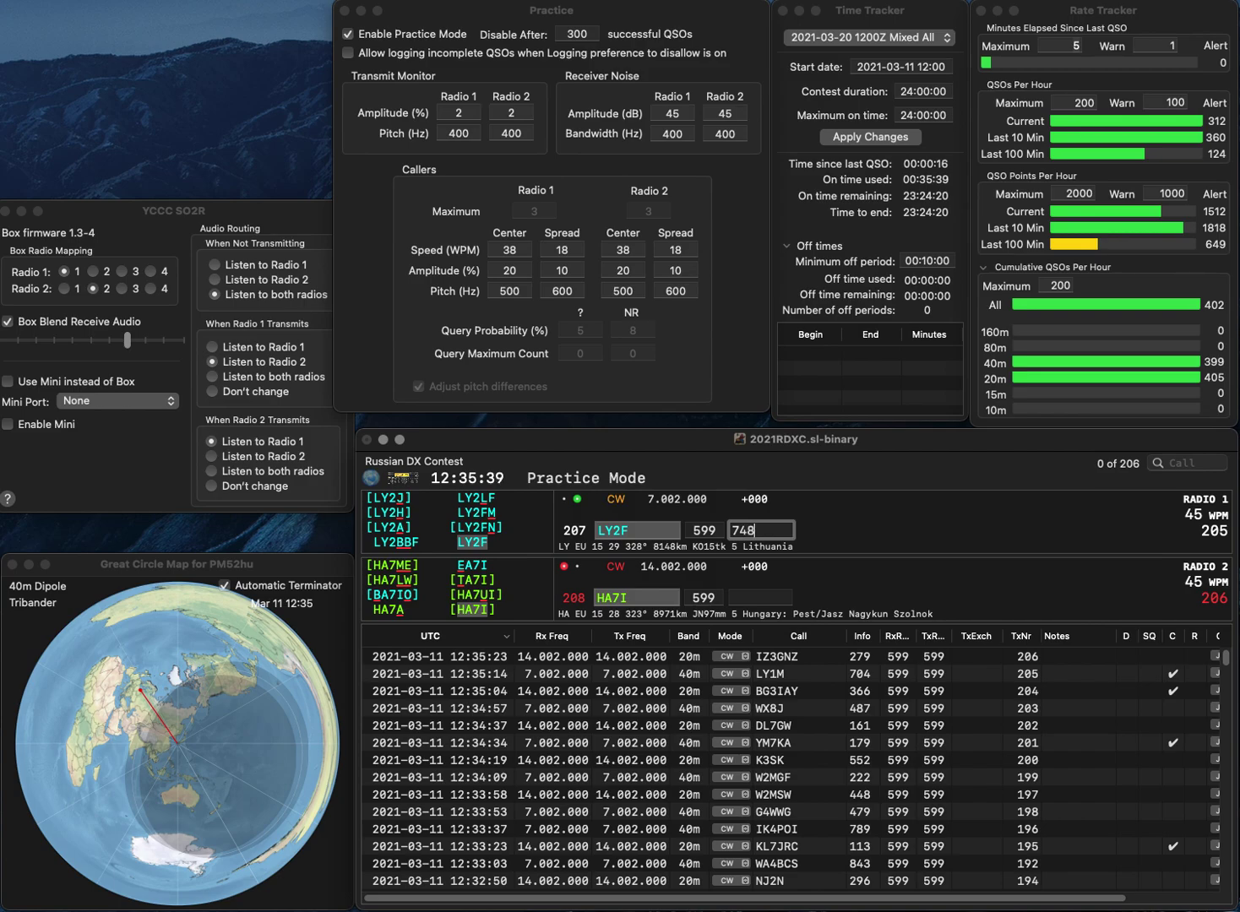
pyautogui.press('Return')
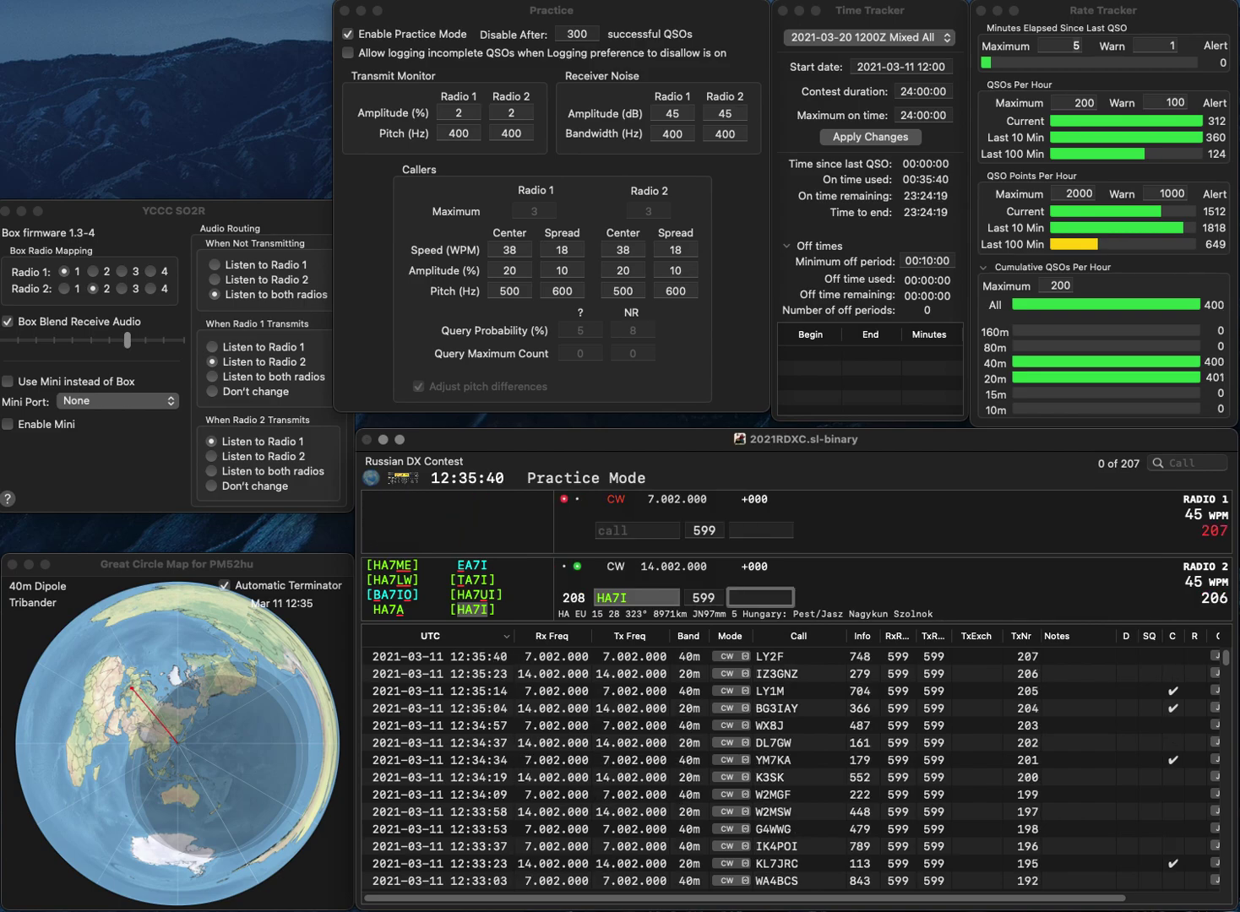
pyautogui.write('145')
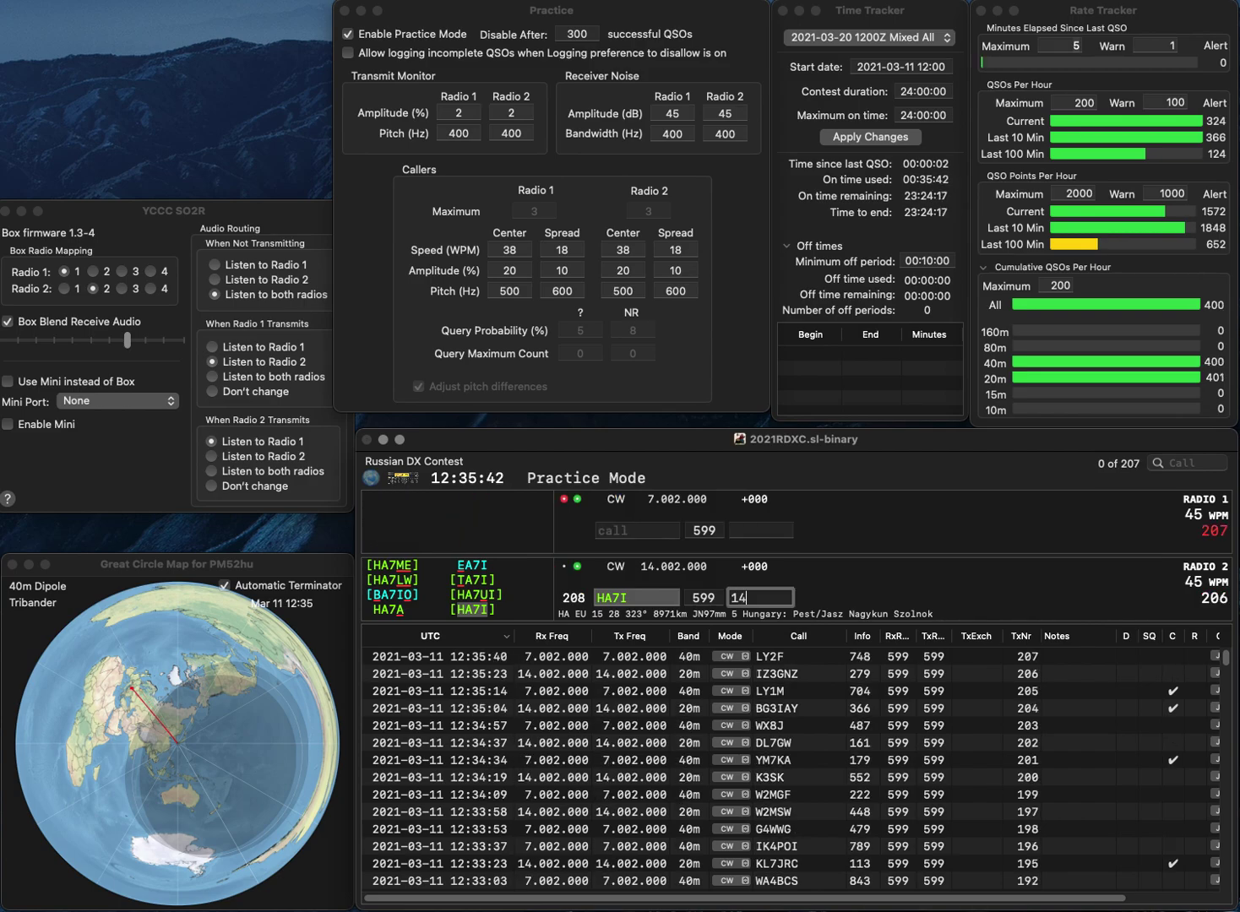
pyautogui.press('Return')
pyautogui.write('WU4B')
pyautogui.press('Return')
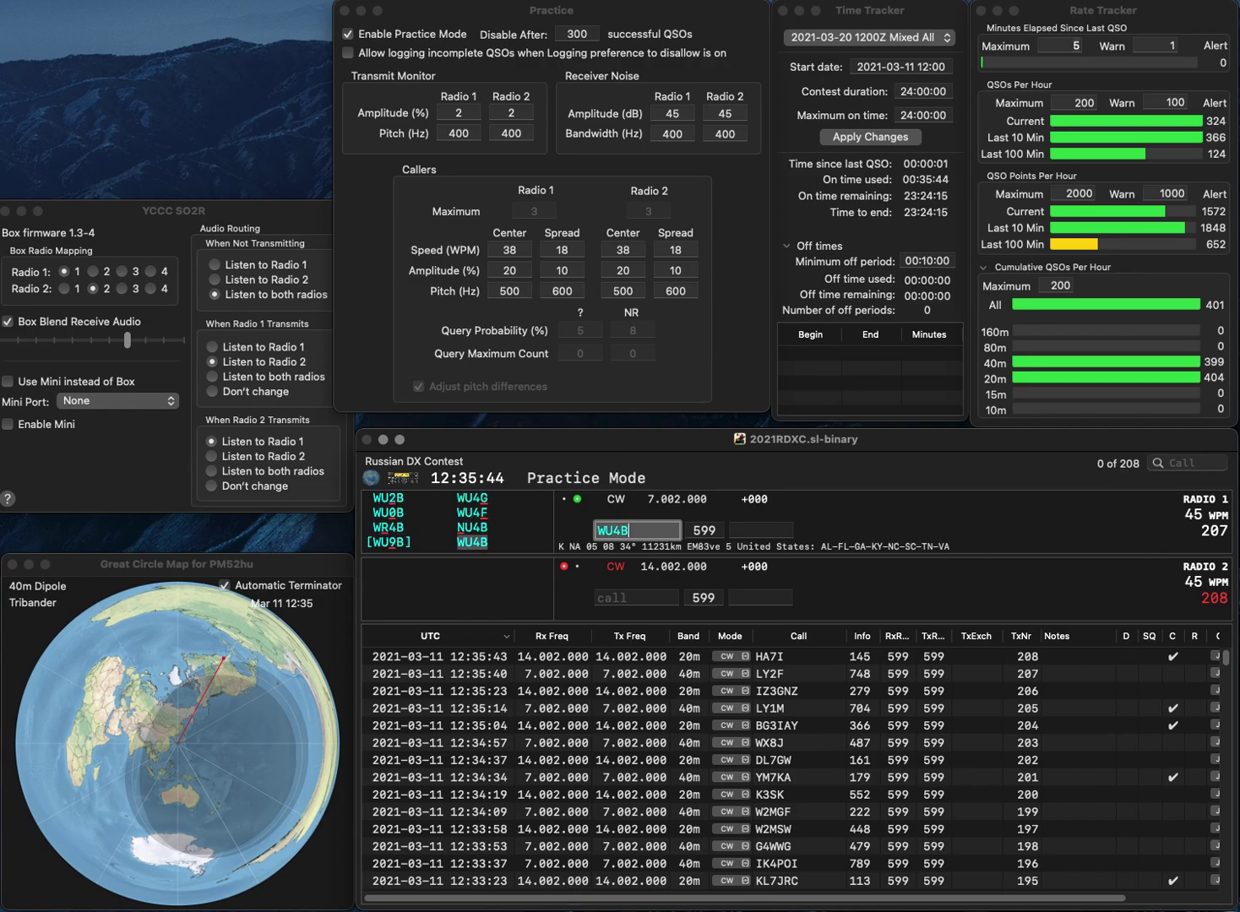
pyautogui.write('UA4AAC')
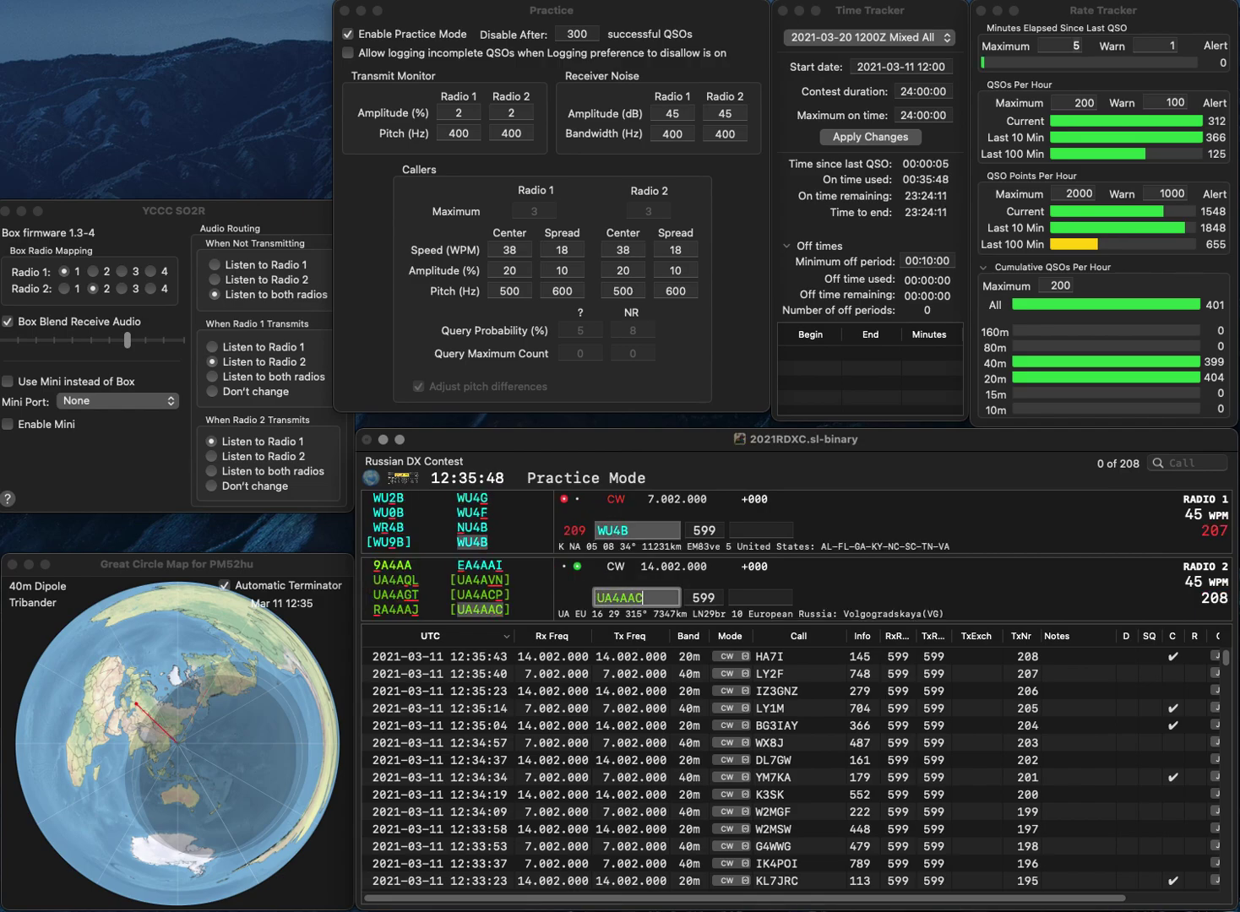
pyautogui.press('Return')
pyautogui.write('22')
pyautogui.press('Return')
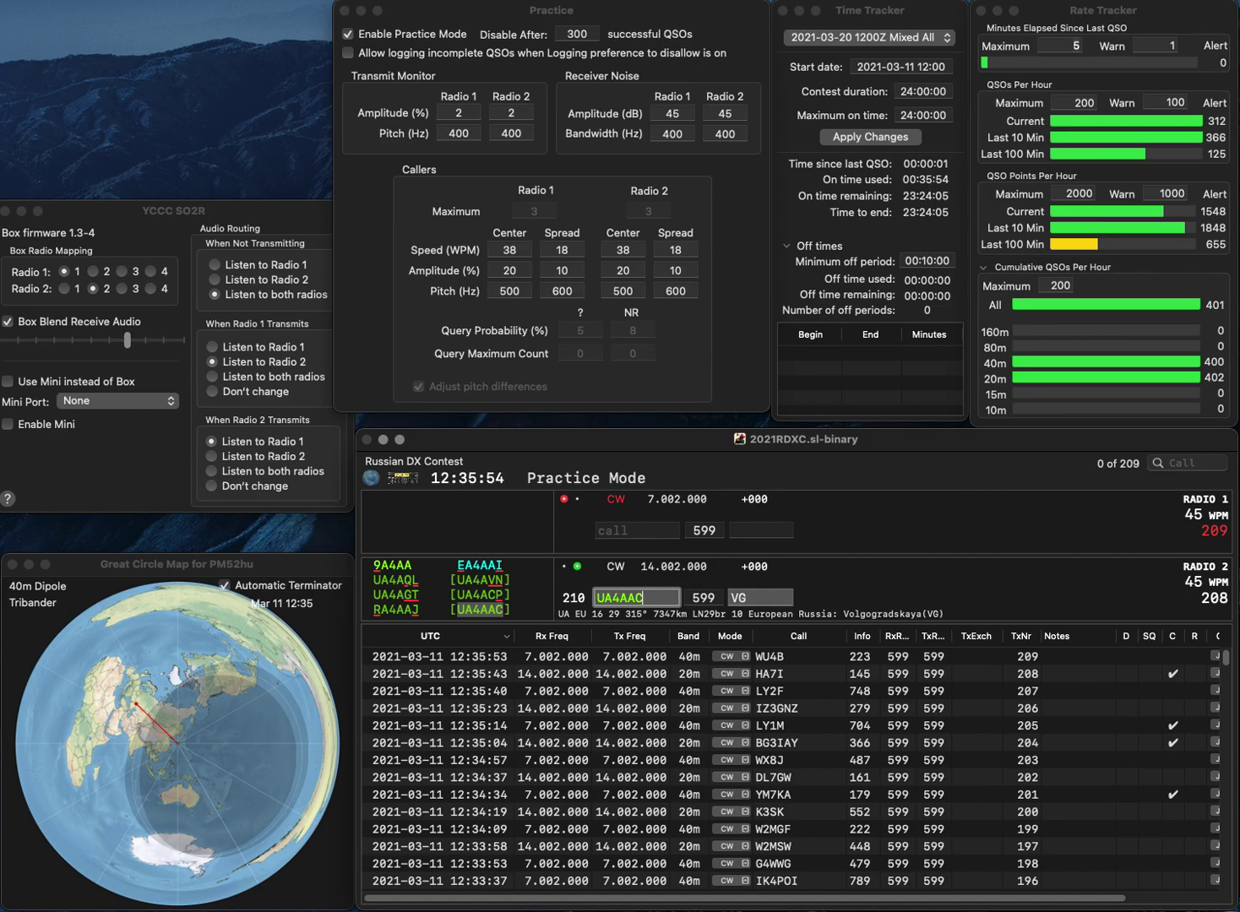
pyautogui.press('Return')
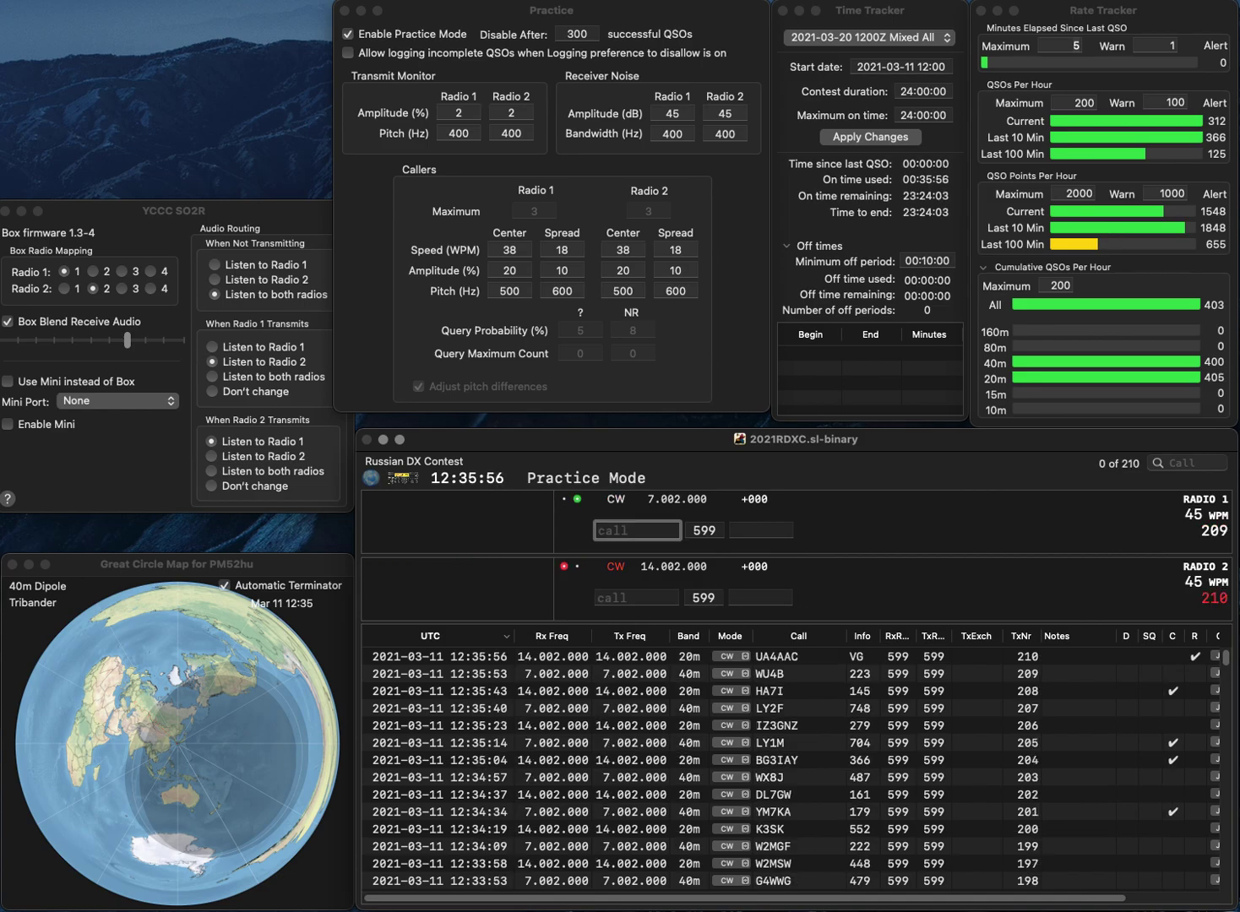
pyautogui.write('CO8RC')
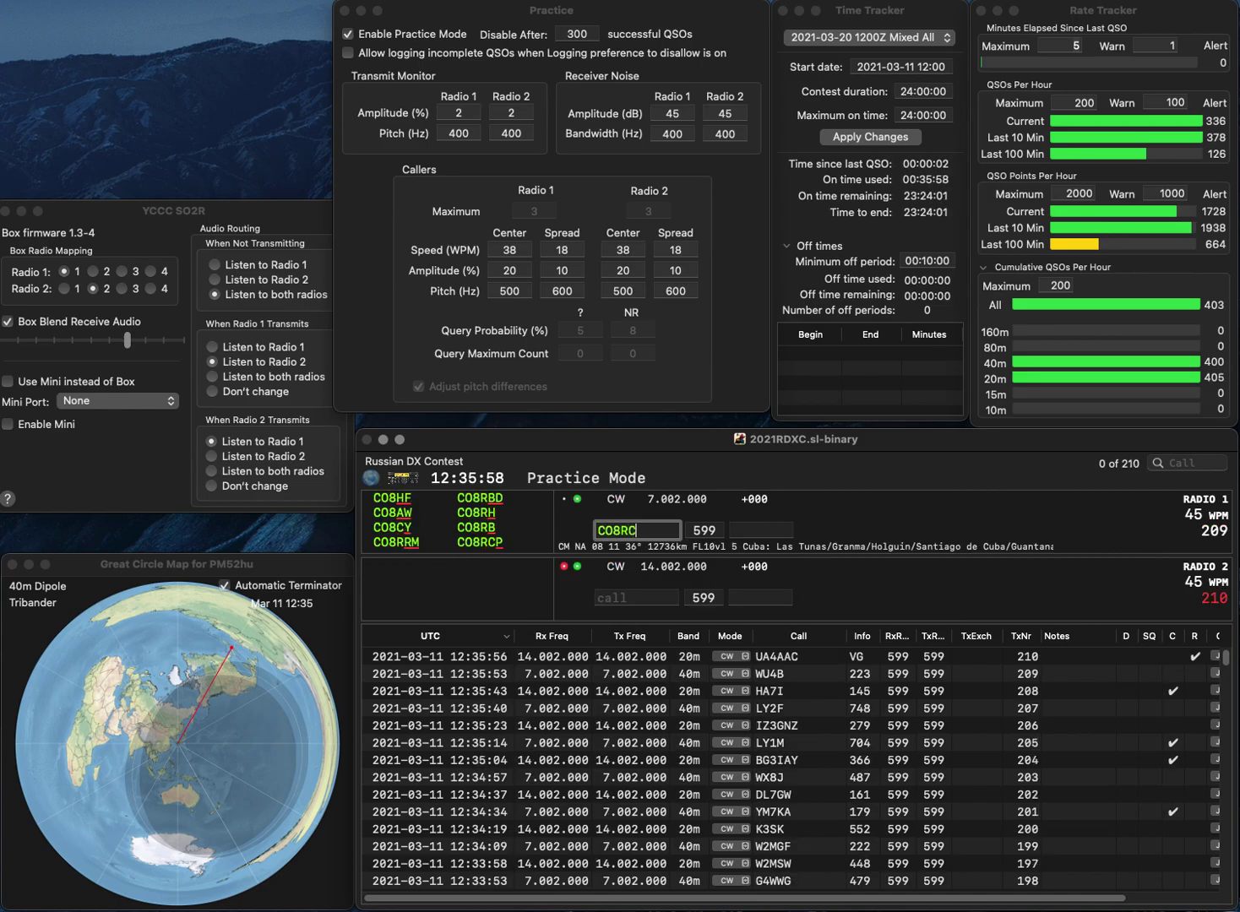
pyautogui.write('P')
pyautogui.press('Return')
pyautogui.write('IZ4')
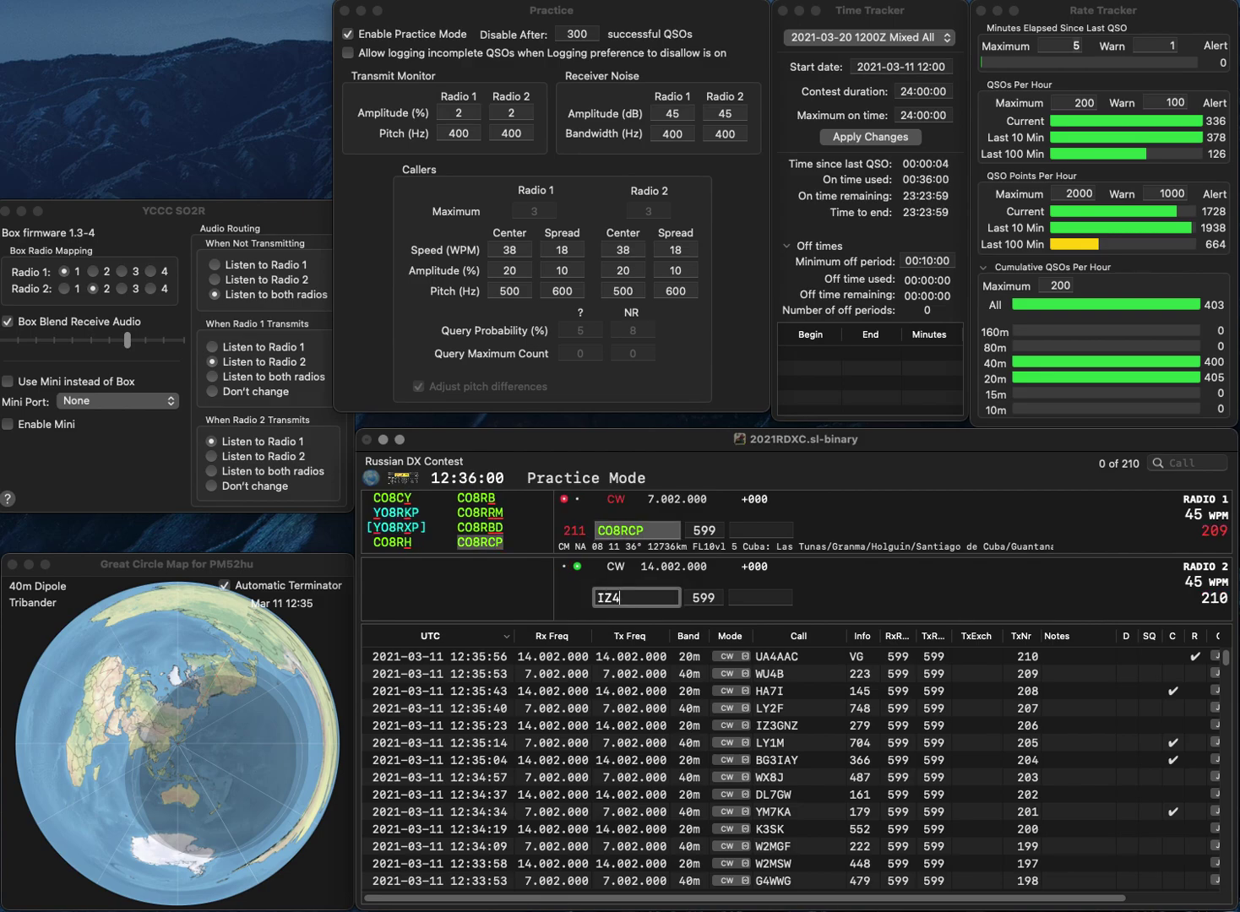
pyautogui.write('DYX')
pyautogui.press('Return')
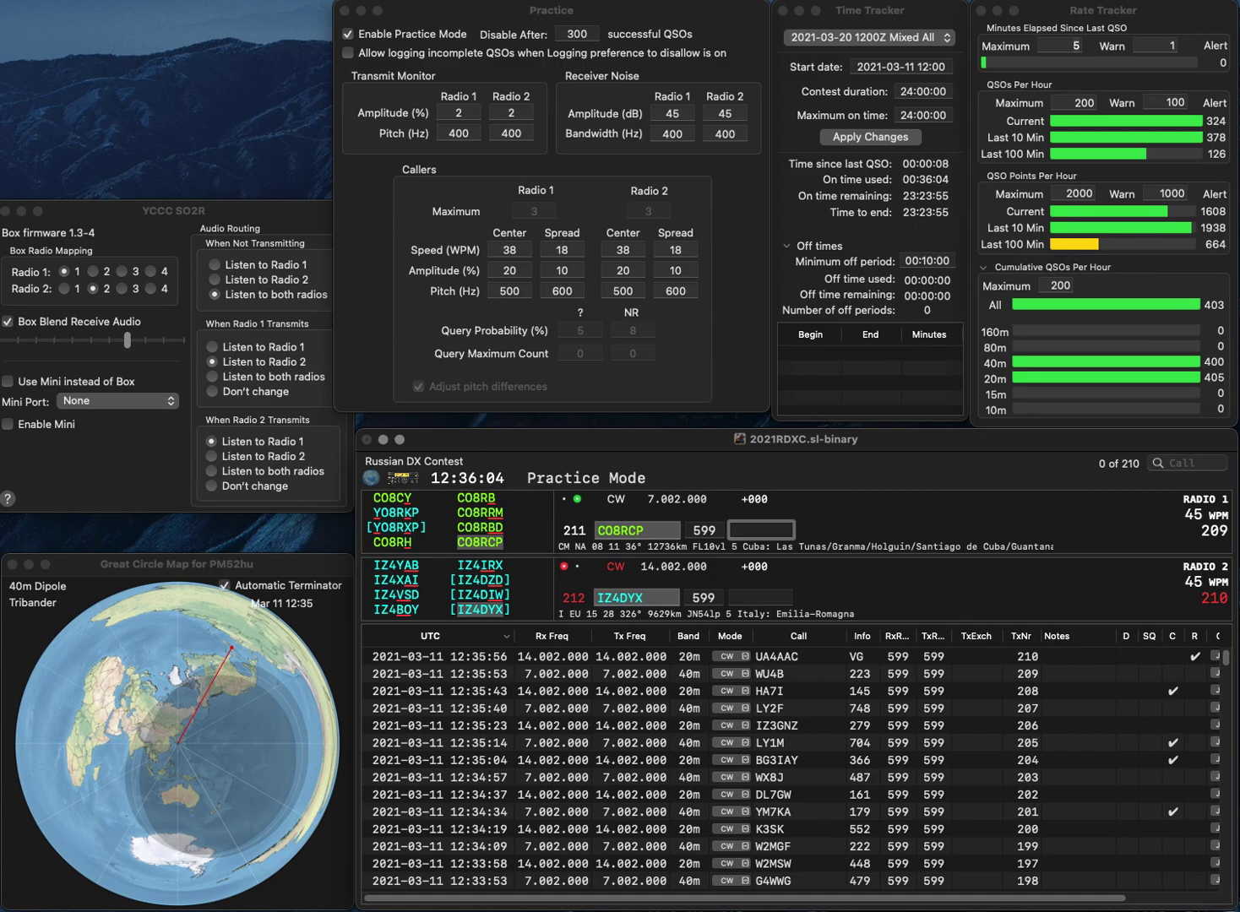
pyautogui.write('232')
pyautogui.press('Return')
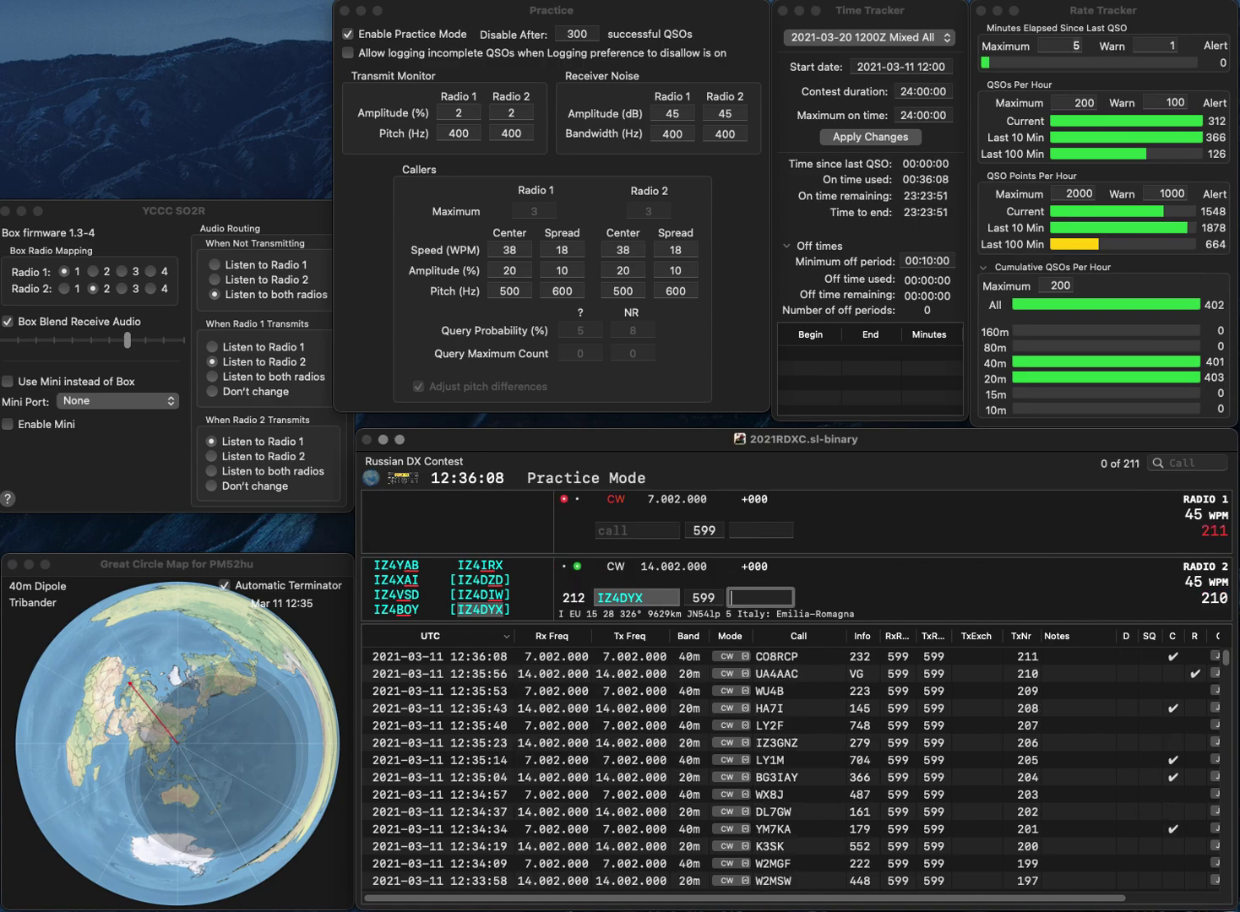
pyautogui.write('51')
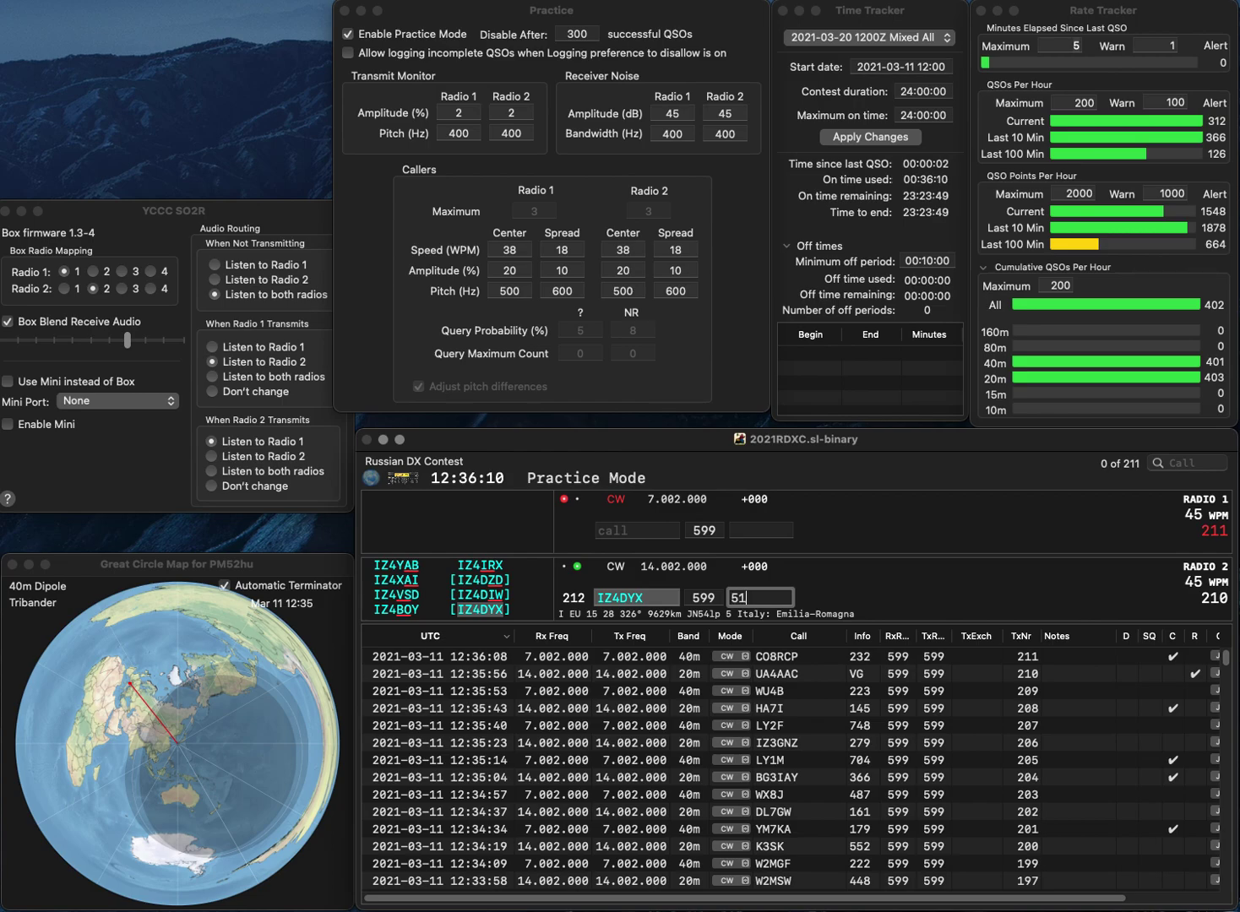
pyautogui.write('5')
pyautogui.press('Return')
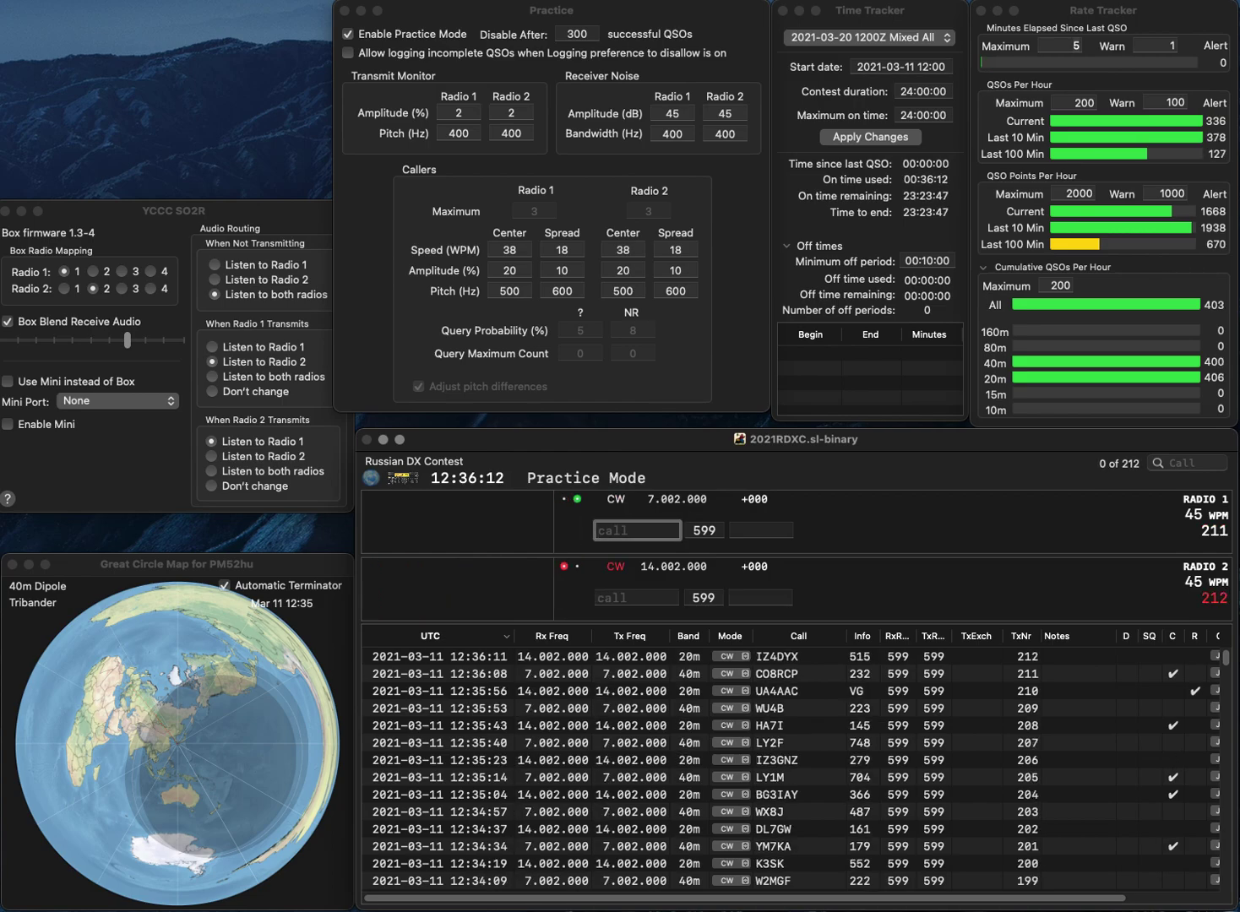
pyautogui.write('1J')
pyautogui.press('Return')
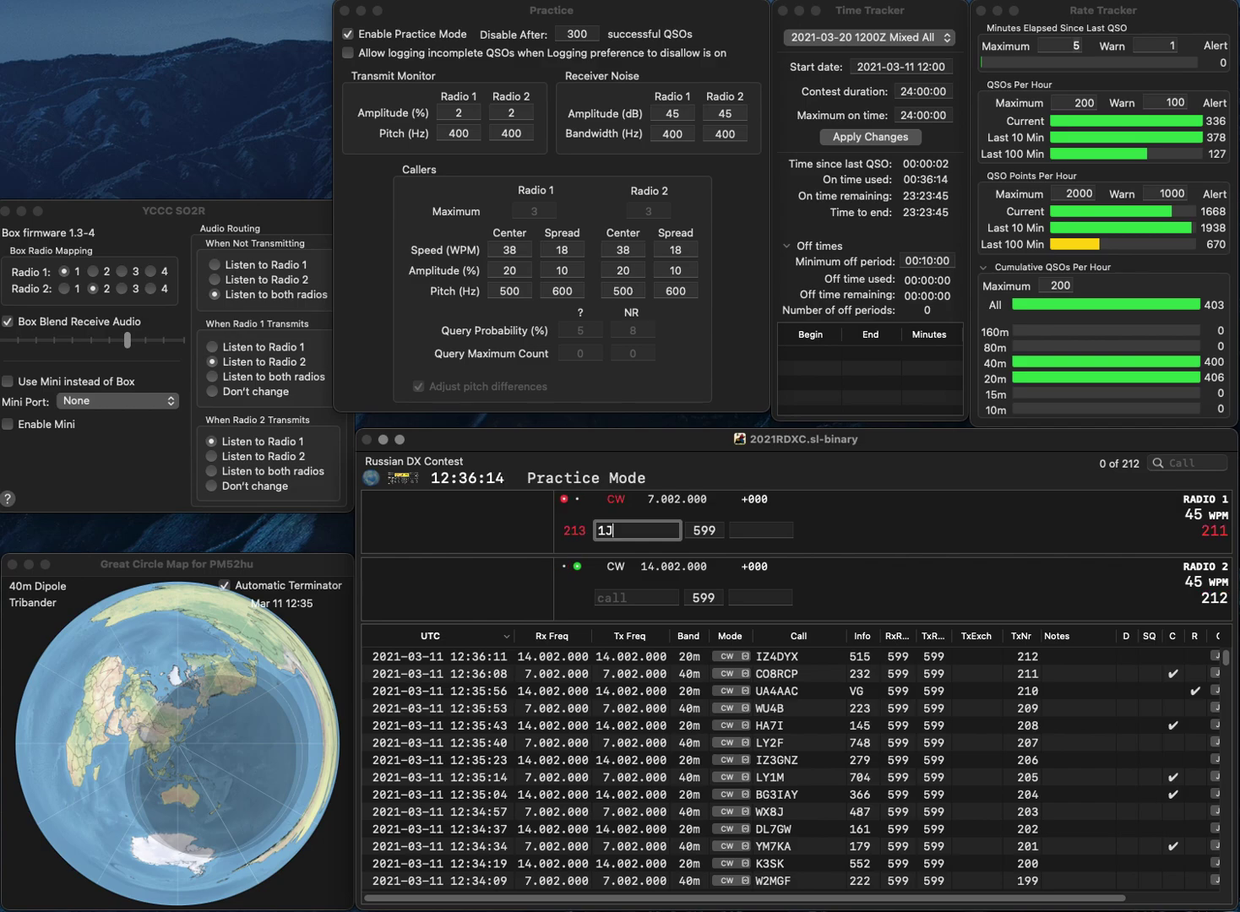
pyautogui.write('SP2JEL')
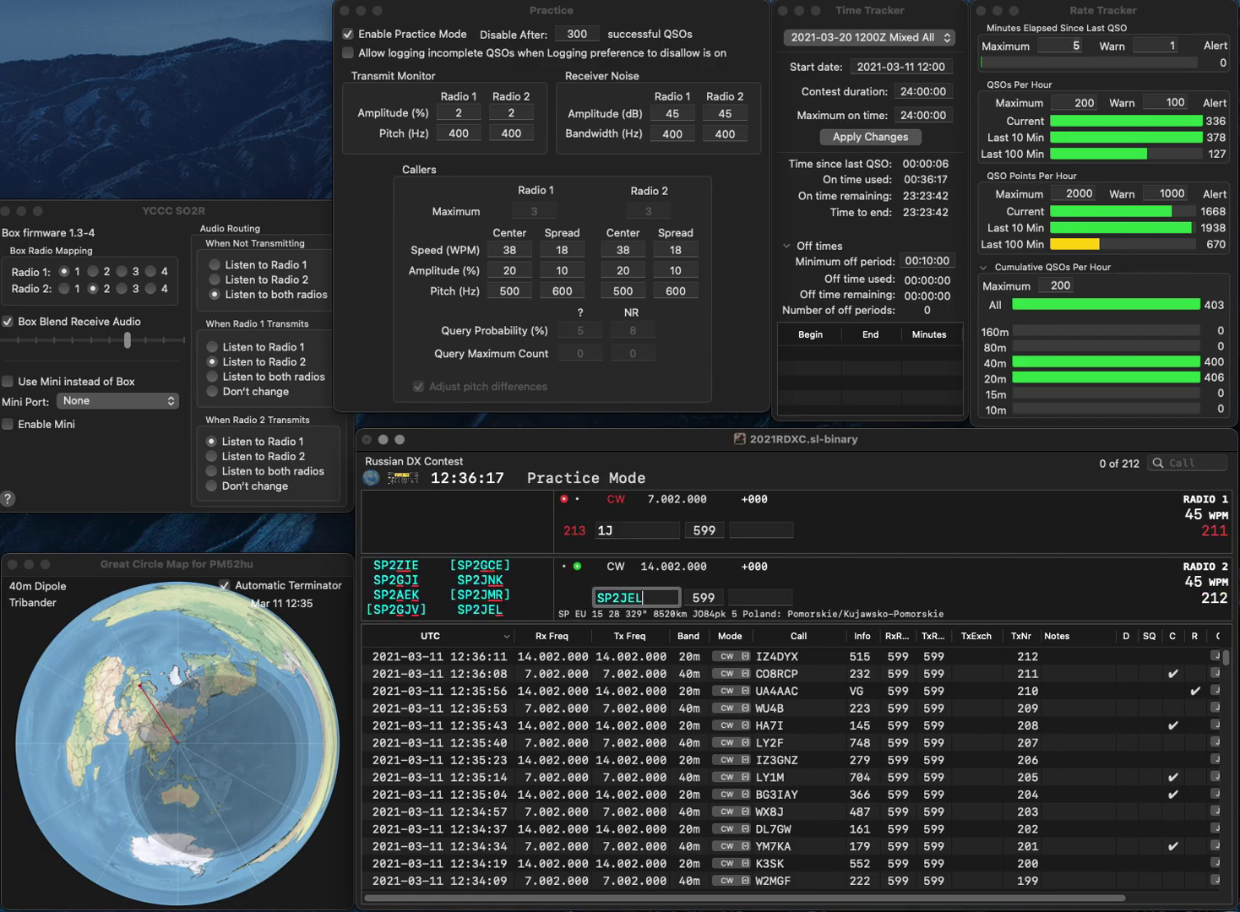
pyautogui.press('Return')
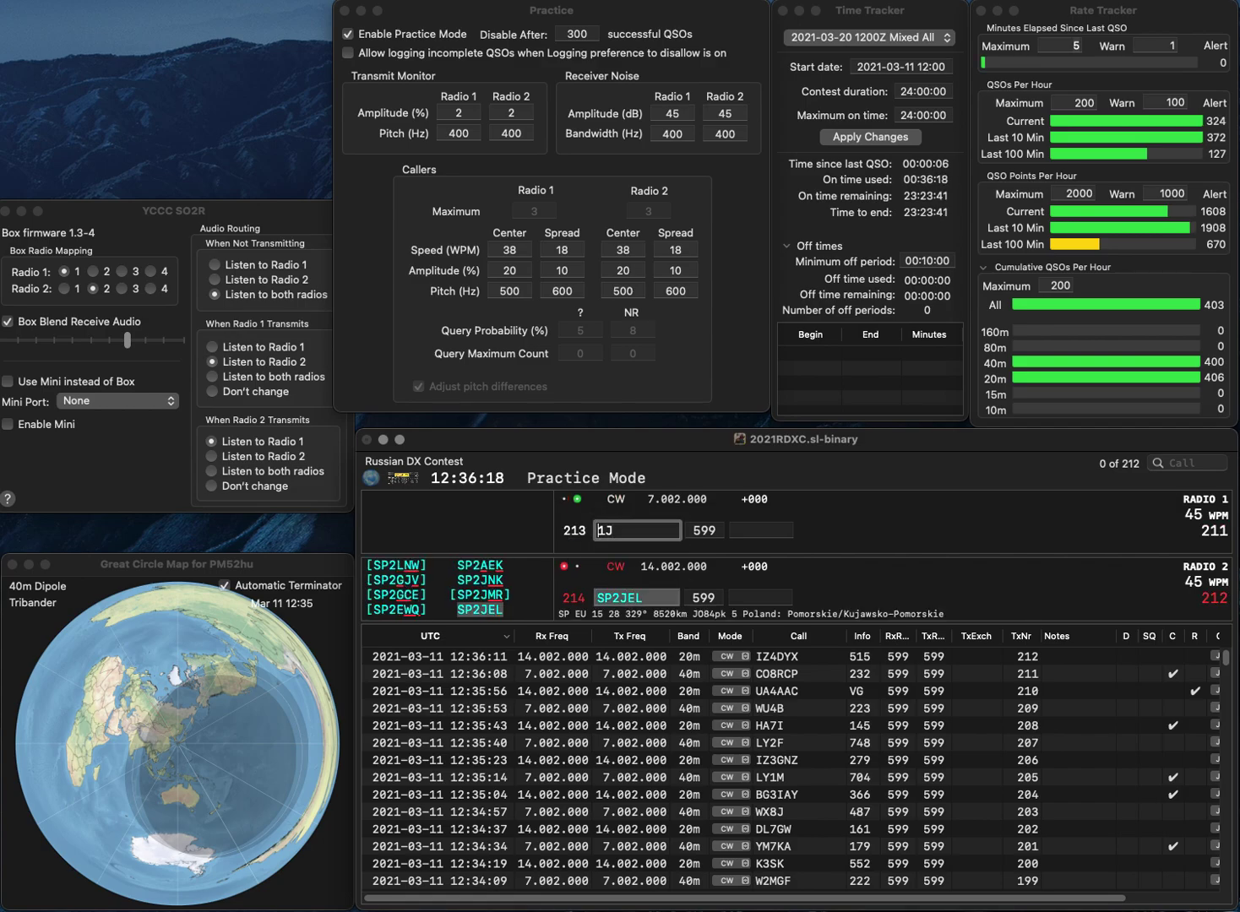
# Complete the partial Radio 1 call as ES2JJ and send it with the exchange.
pyautogui.write('ES')
pyautogui.press('Delete')
pyautogui.write('2JJ')
pyautogui.press('Return')
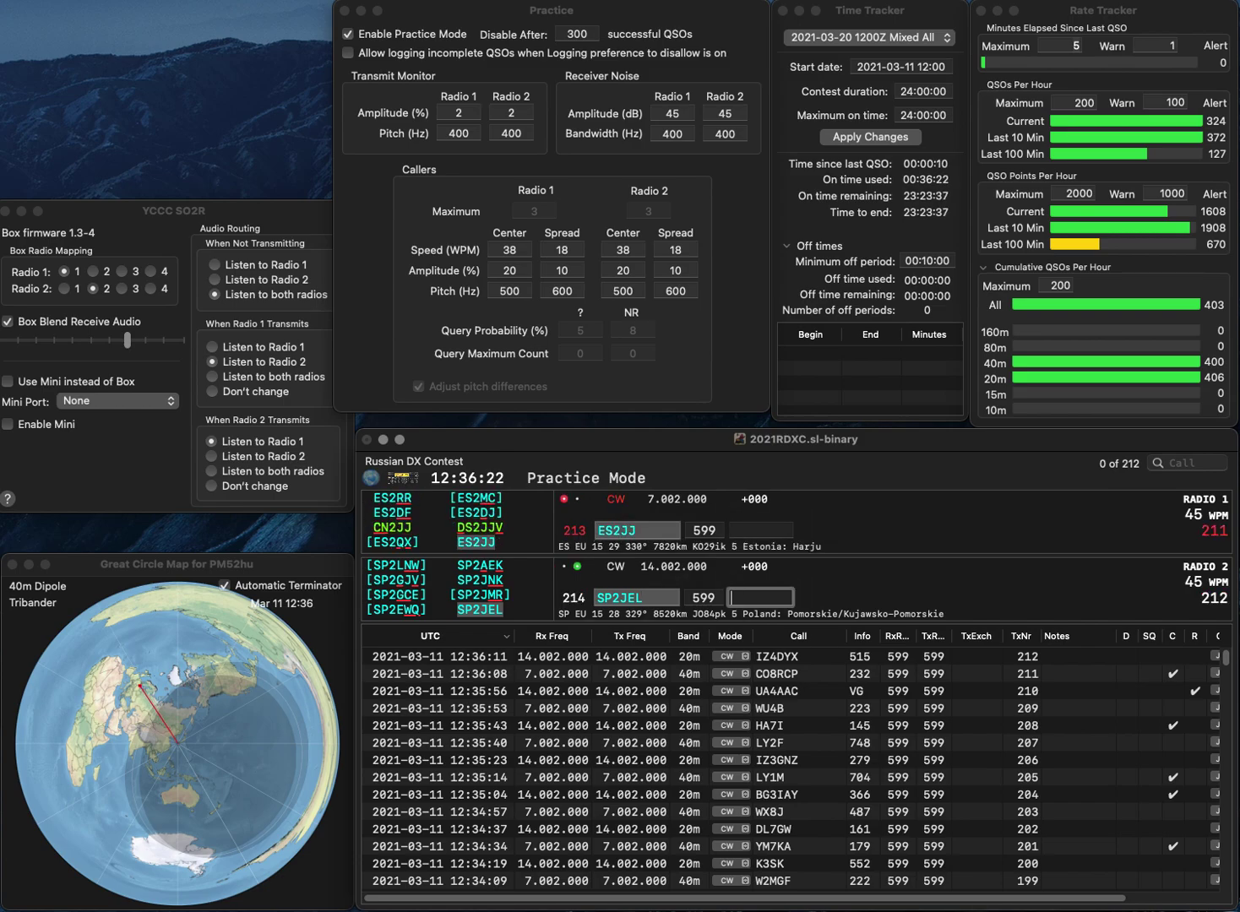
# Log SP2JEL with exchange 108 on Radio 2 and ES2JJ with exchange 68 on Radio 1.
pyautogui.write('108')
pyautogui.press('Return')
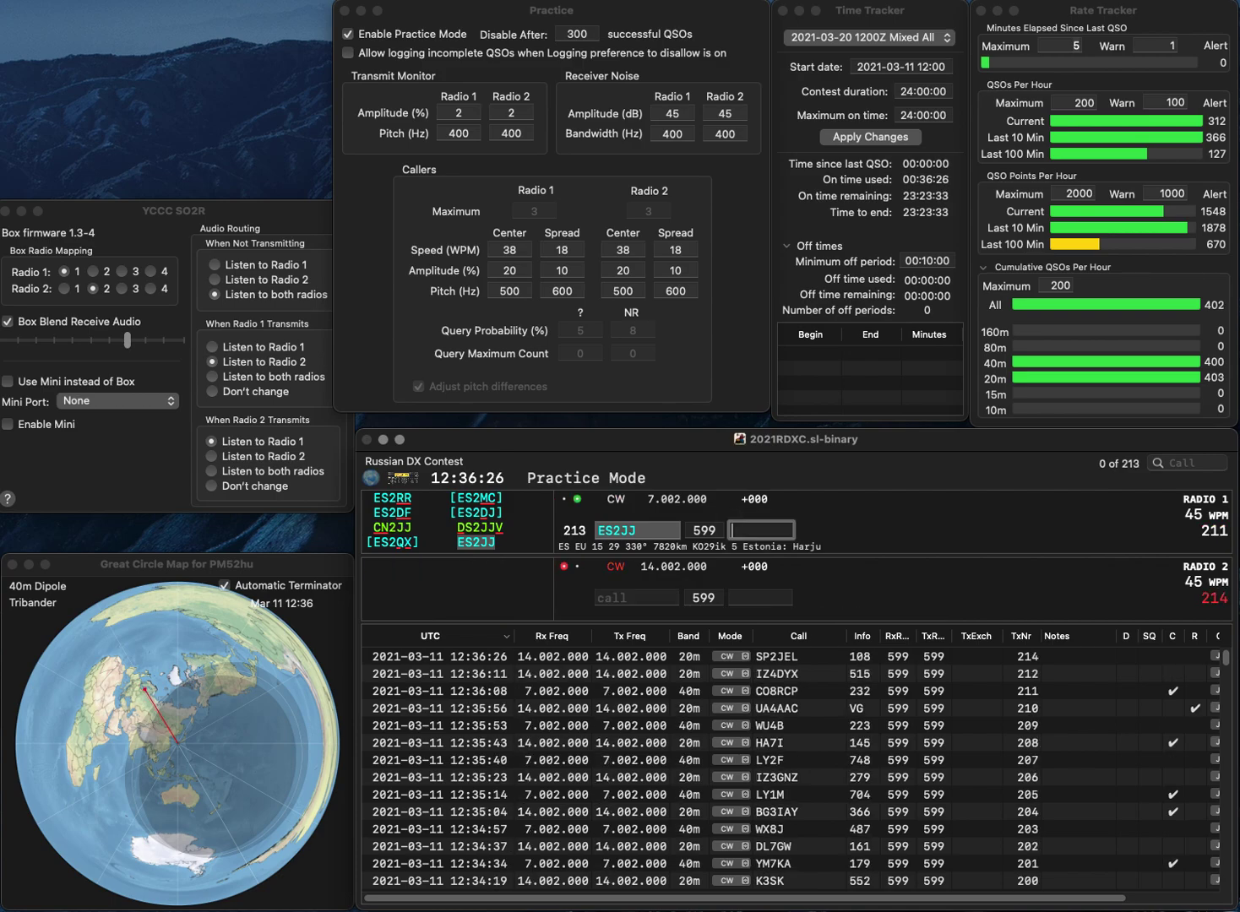
pyautogui.write('68')
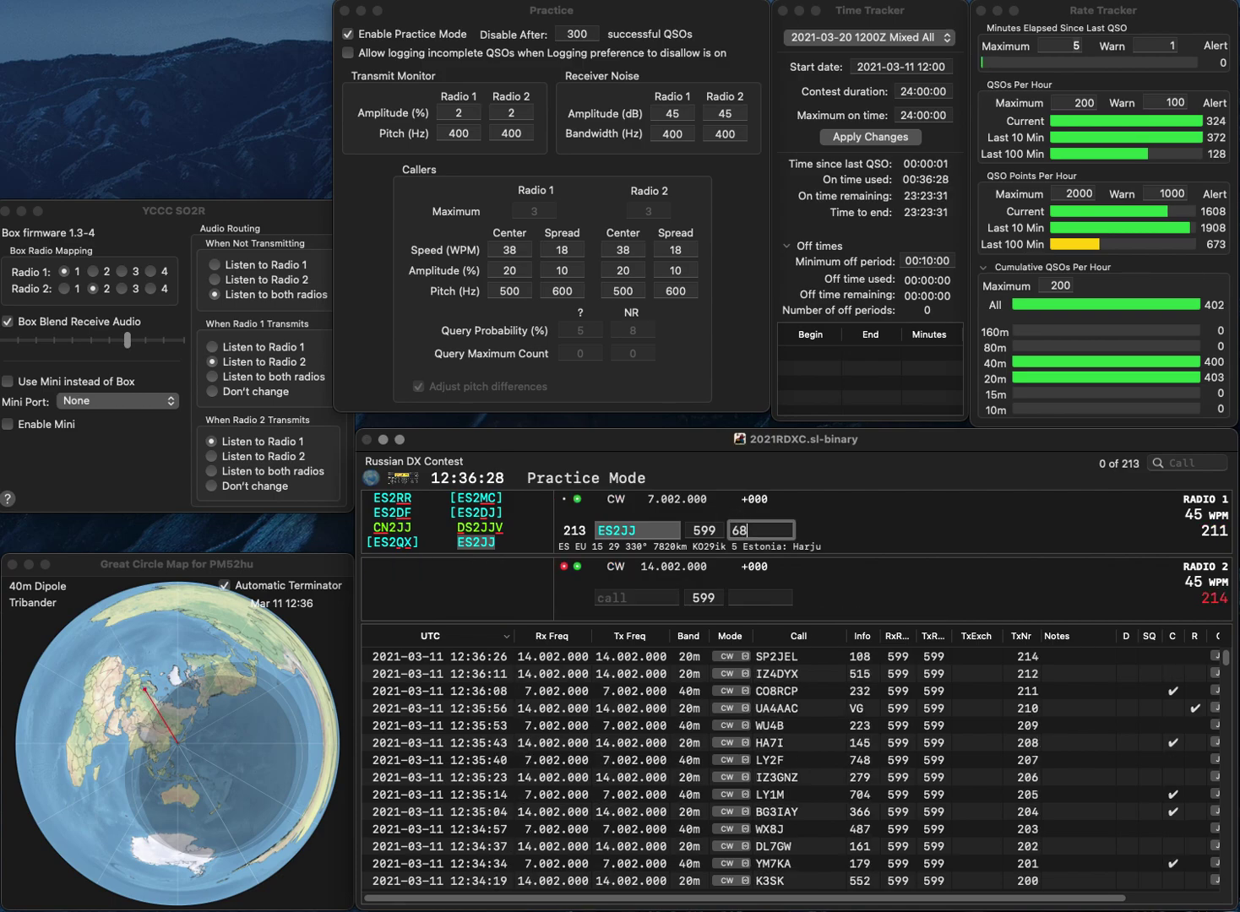
pyautogui.press('Return')
pyautogui.write('3LU')
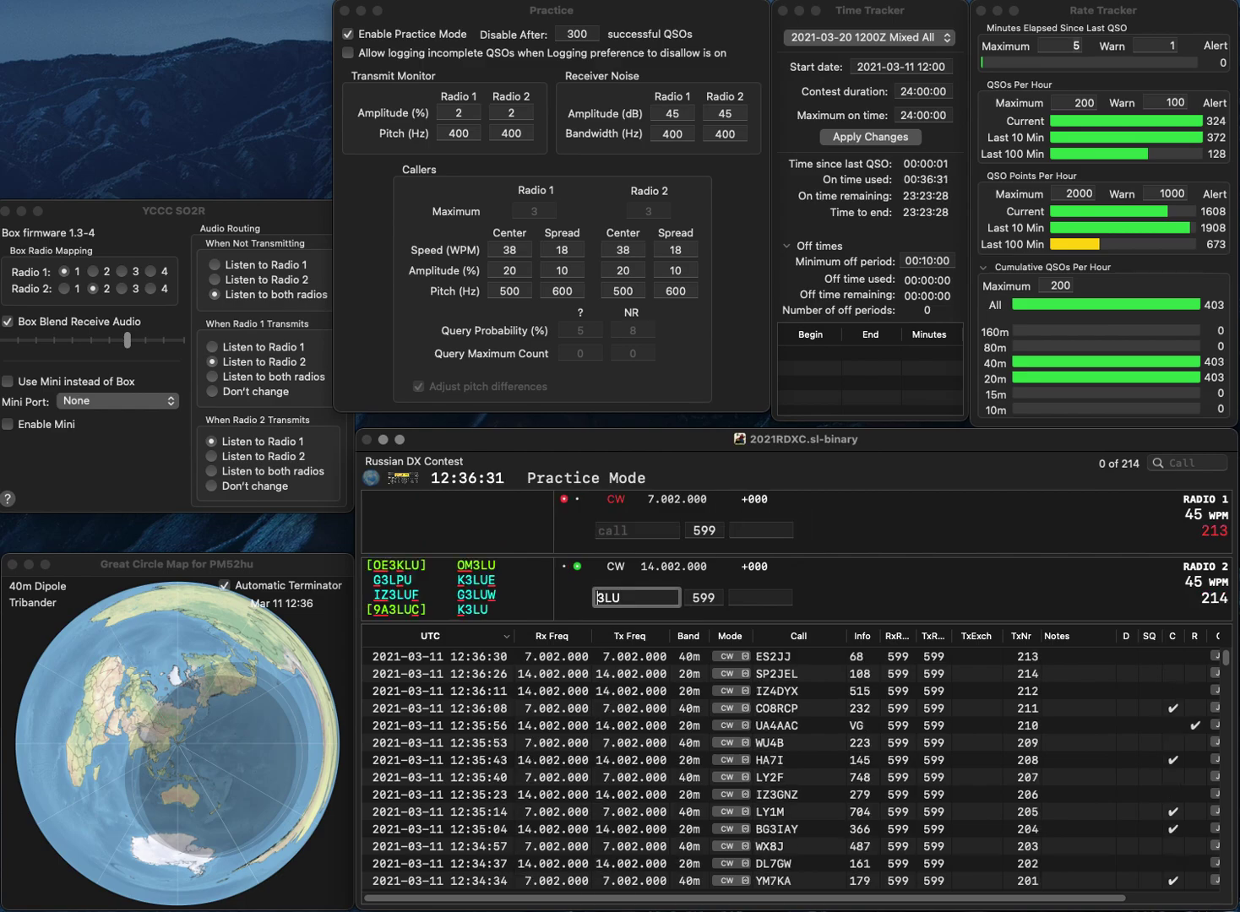
pyautogui.press('Home')
pyautogui.write('OH')
pyautogui.press('Return')
pyautogui.write('AC0W')
pyautogui.press('Return')
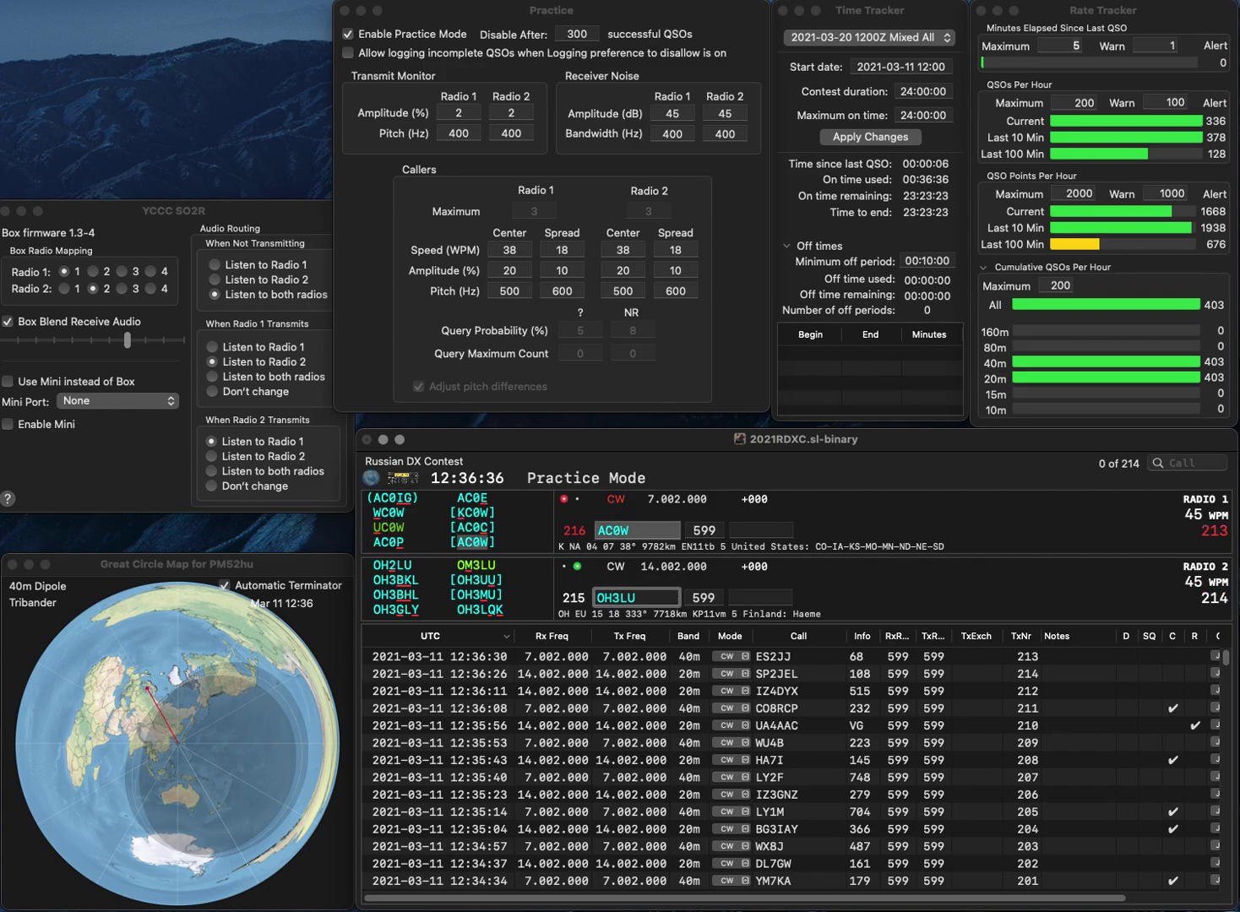
# Correct the Radio 2 call to OH2LU and send the corrected call.
pyautogui.press('Left')
pyautogui.press('Left')
pyautogui.press('BackSpace')
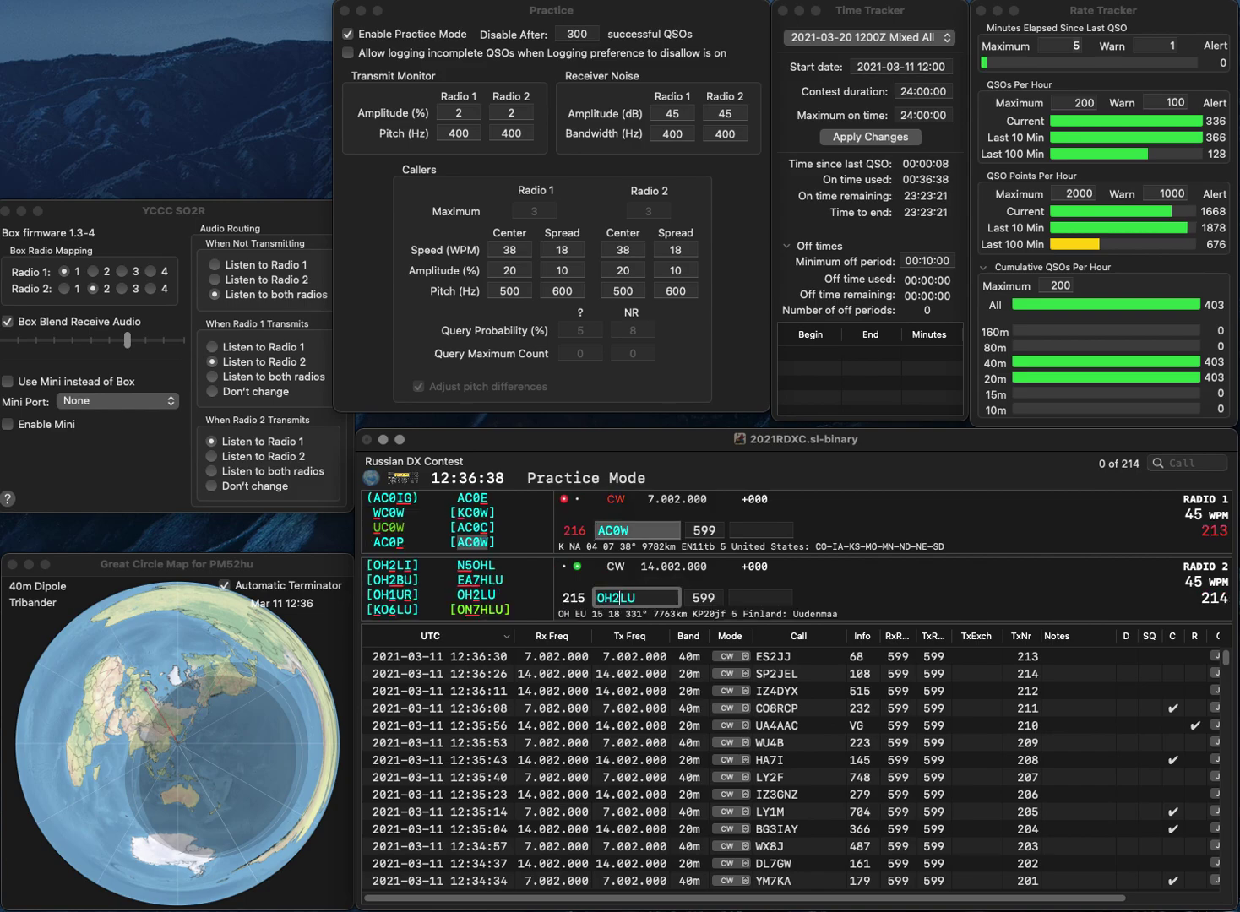
pyautogui.write('2')
pyautogui.press('Return')
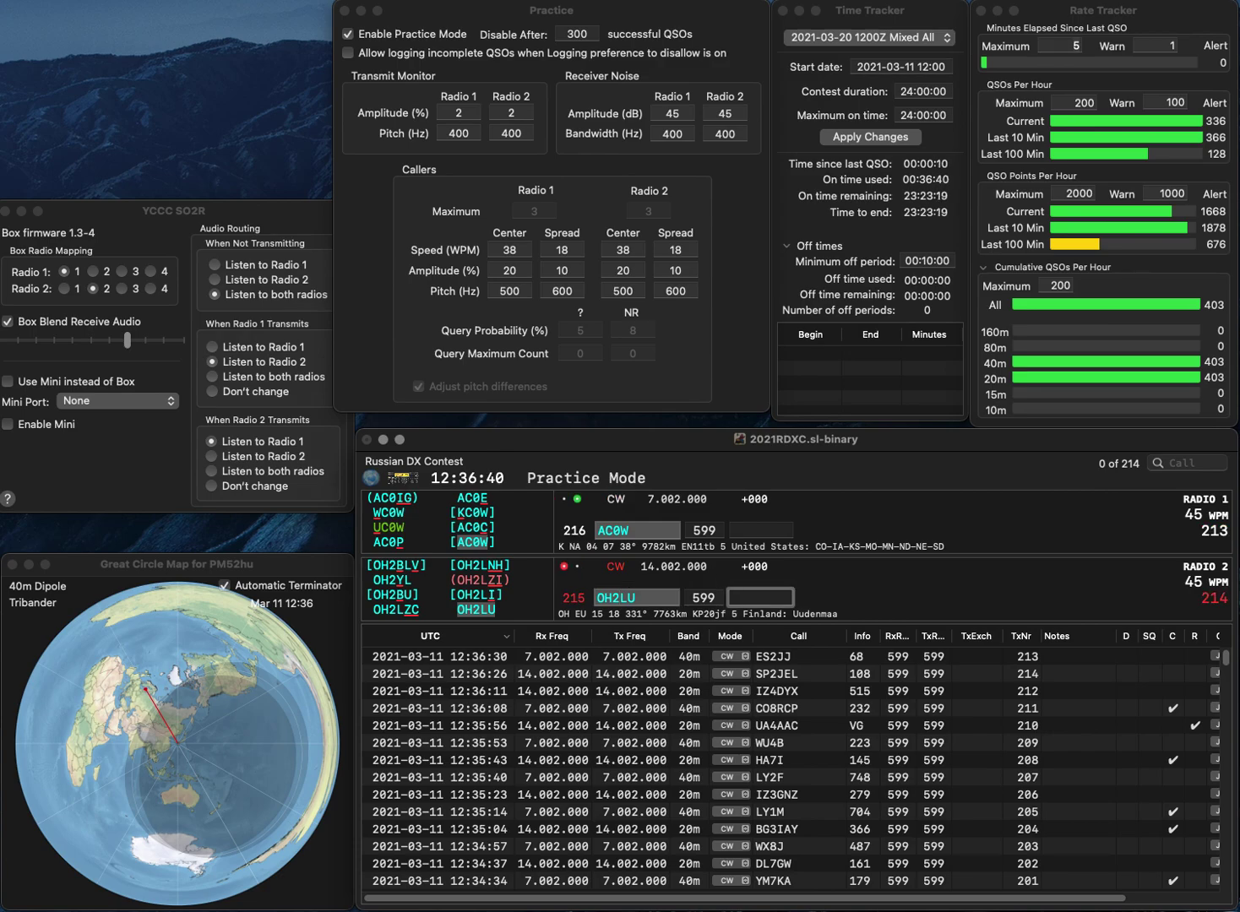
# Log AC0W with exchange 659 on Radio 1 and OH2LU with exchange 988 on Radio 2.
pyautogui.write('659')
pyautogui.press('Return')
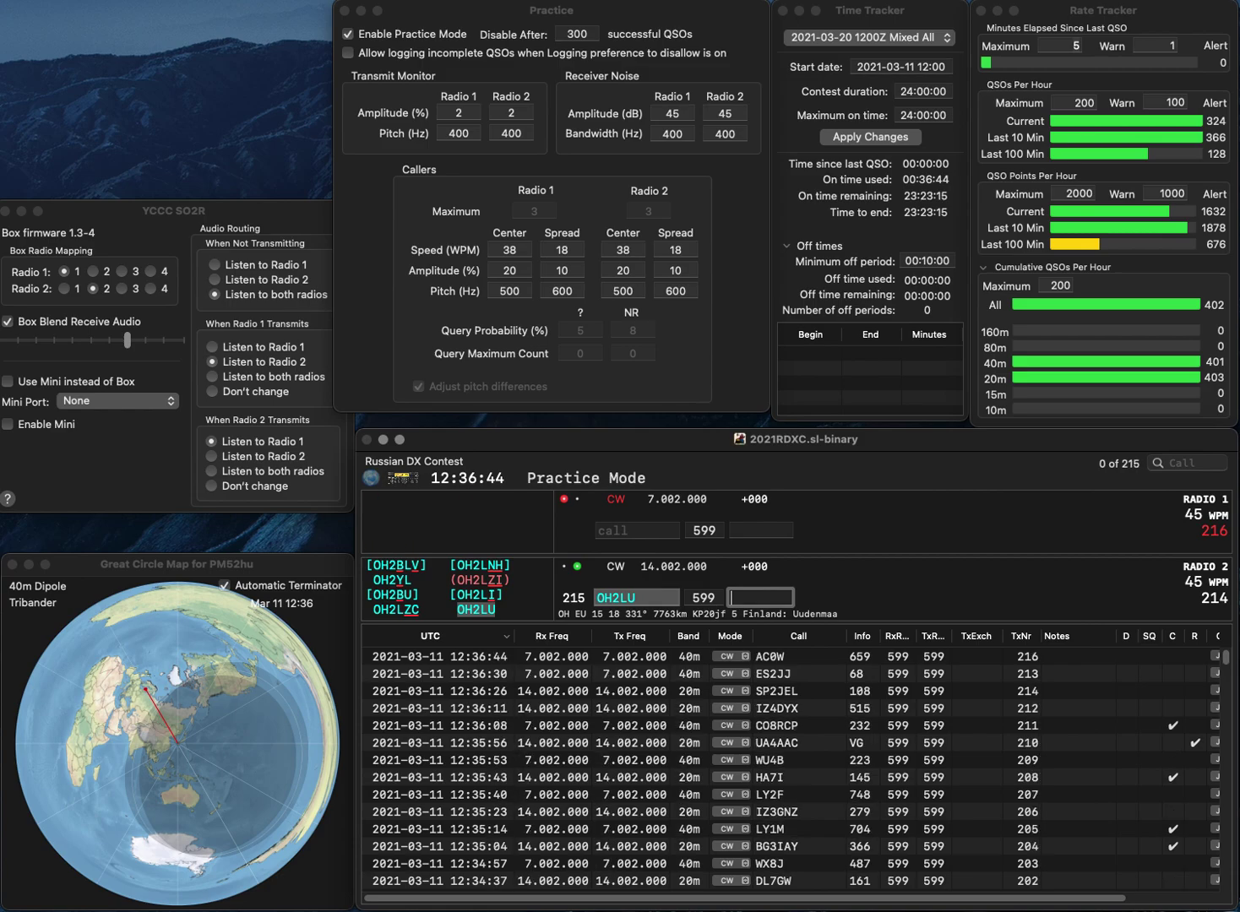
pyautogui.write('988')
pyautogui.press('Return')
# Answer 5U0A on Radio 1 and N6RC on Radio 2.
pyautogui.write('0A')
pyautogui.write('5U')
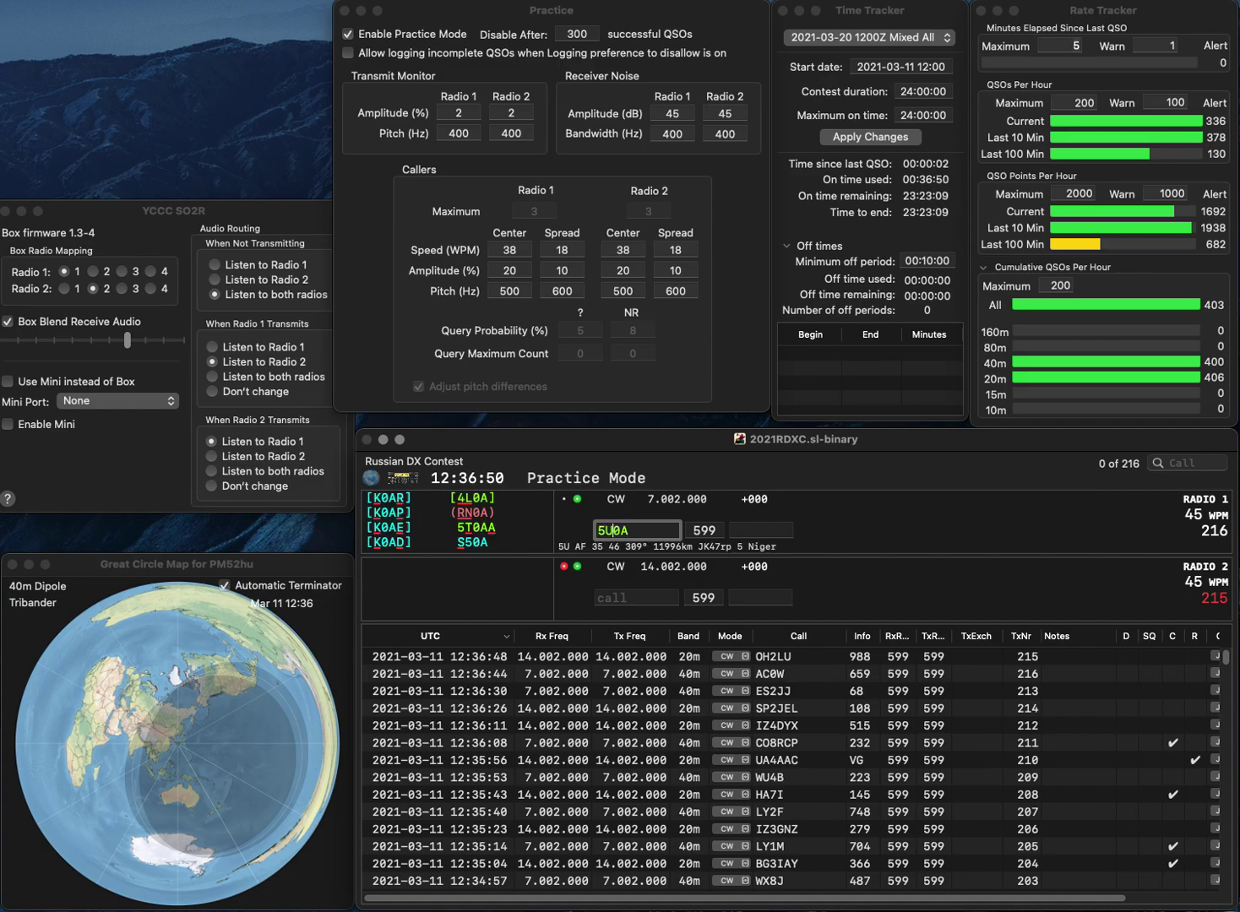
pyautogui.press('Return')
pyautogui.write('N6RC')
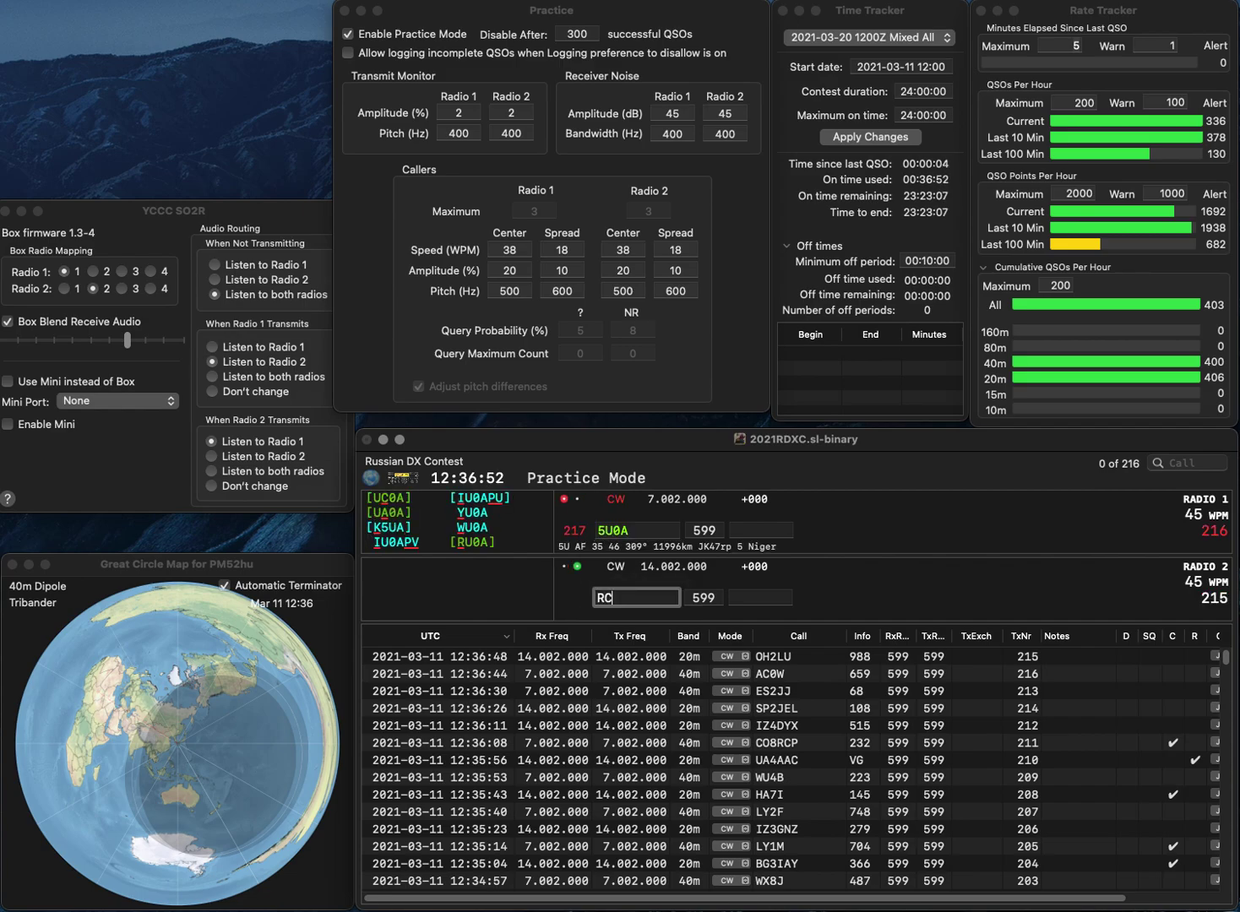
pyautogui.press('Return')
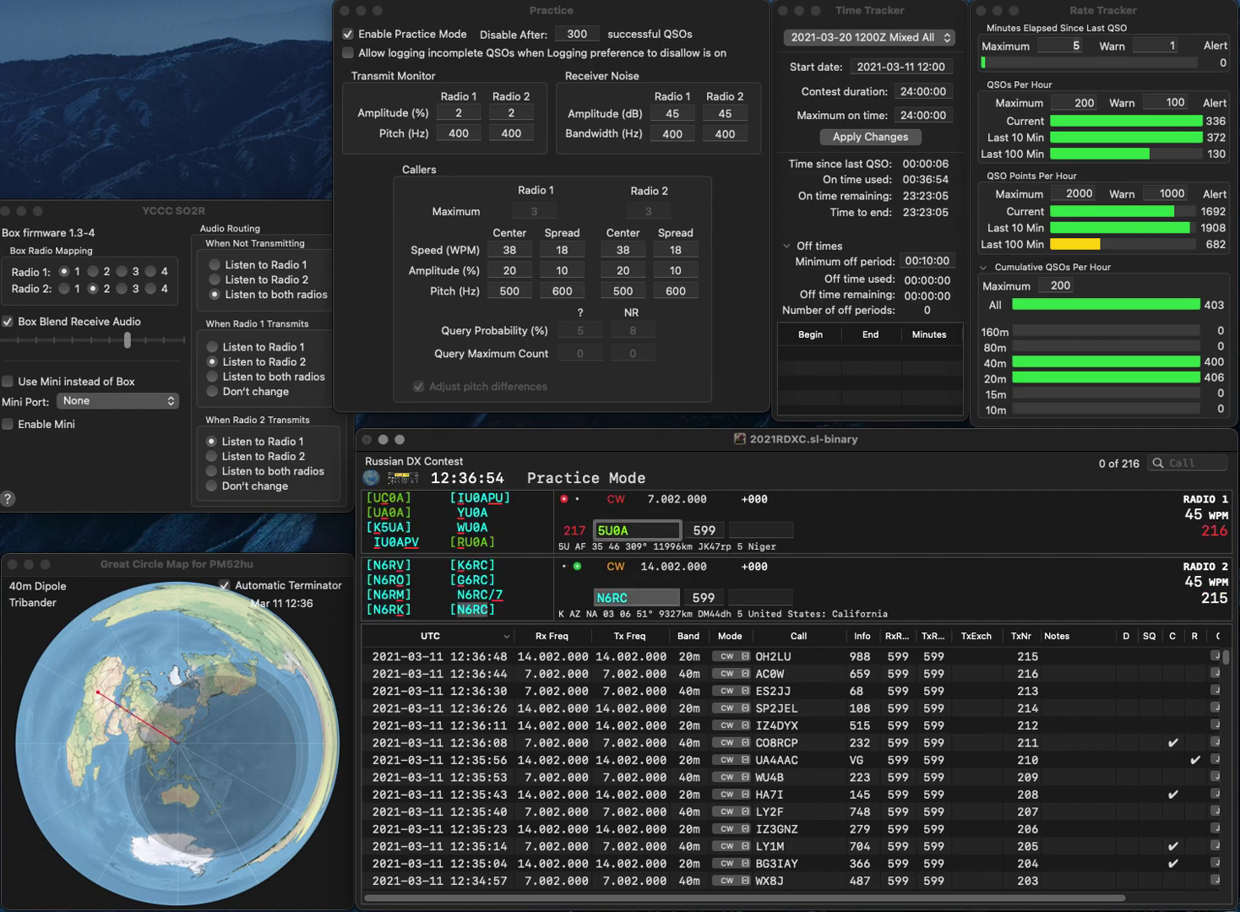
# Change the Radio 1 call to SV0A and log N6RC with exchange 555 on Radio 2.
pyautogui.press('BackSpace')
pyautogui.press('BackSpace')
pyautogui.write('SV')
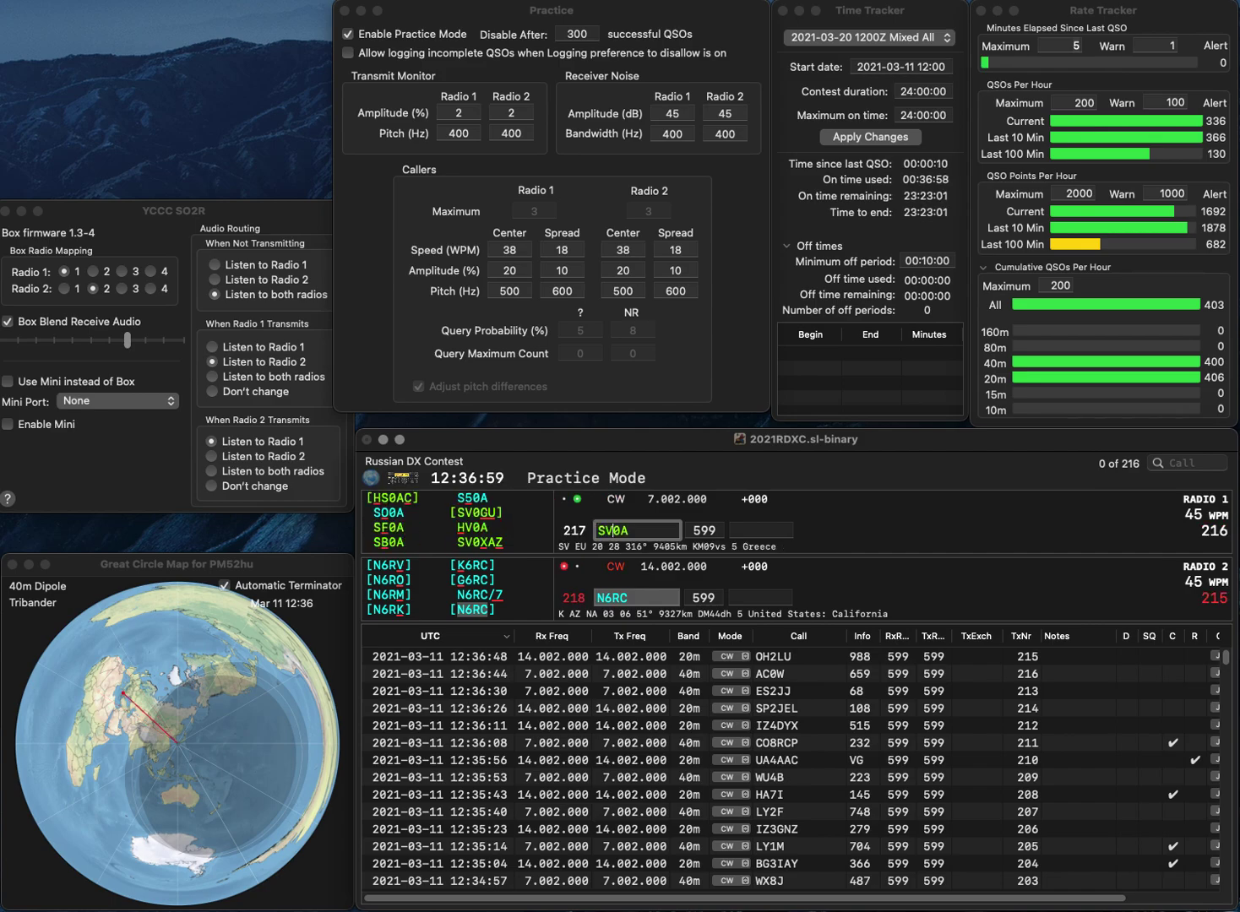
pyautogui.press('Return')
pyautogui.write('55')
pyautogui.press('Return')
# Correct the Radio 1 call to HV0A and send the corrected call.
pyautogui.press('Left')
pyautogui.press('Left')
pyautogui.press('Delete')
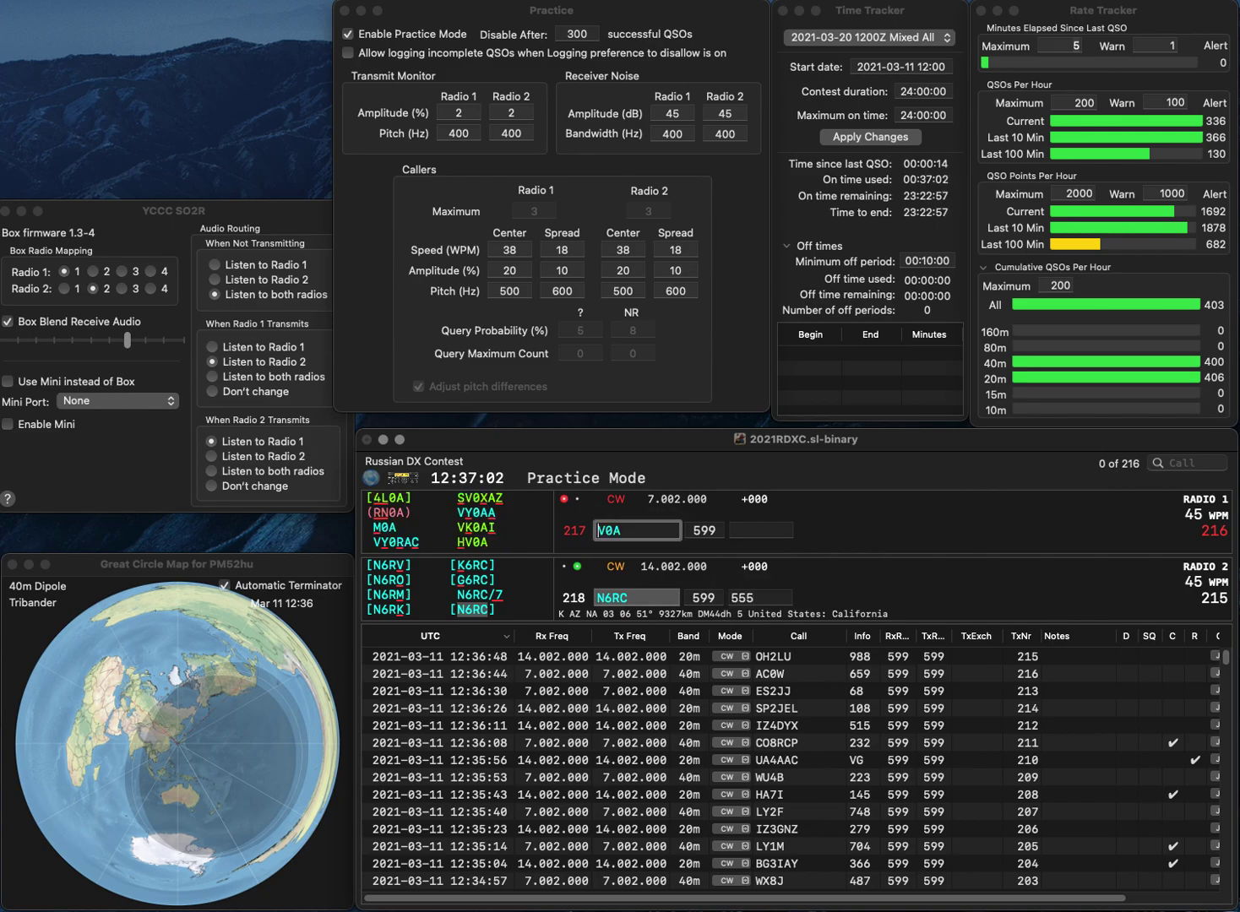
pyautogui.write('H')
pyautogui.press('Return')
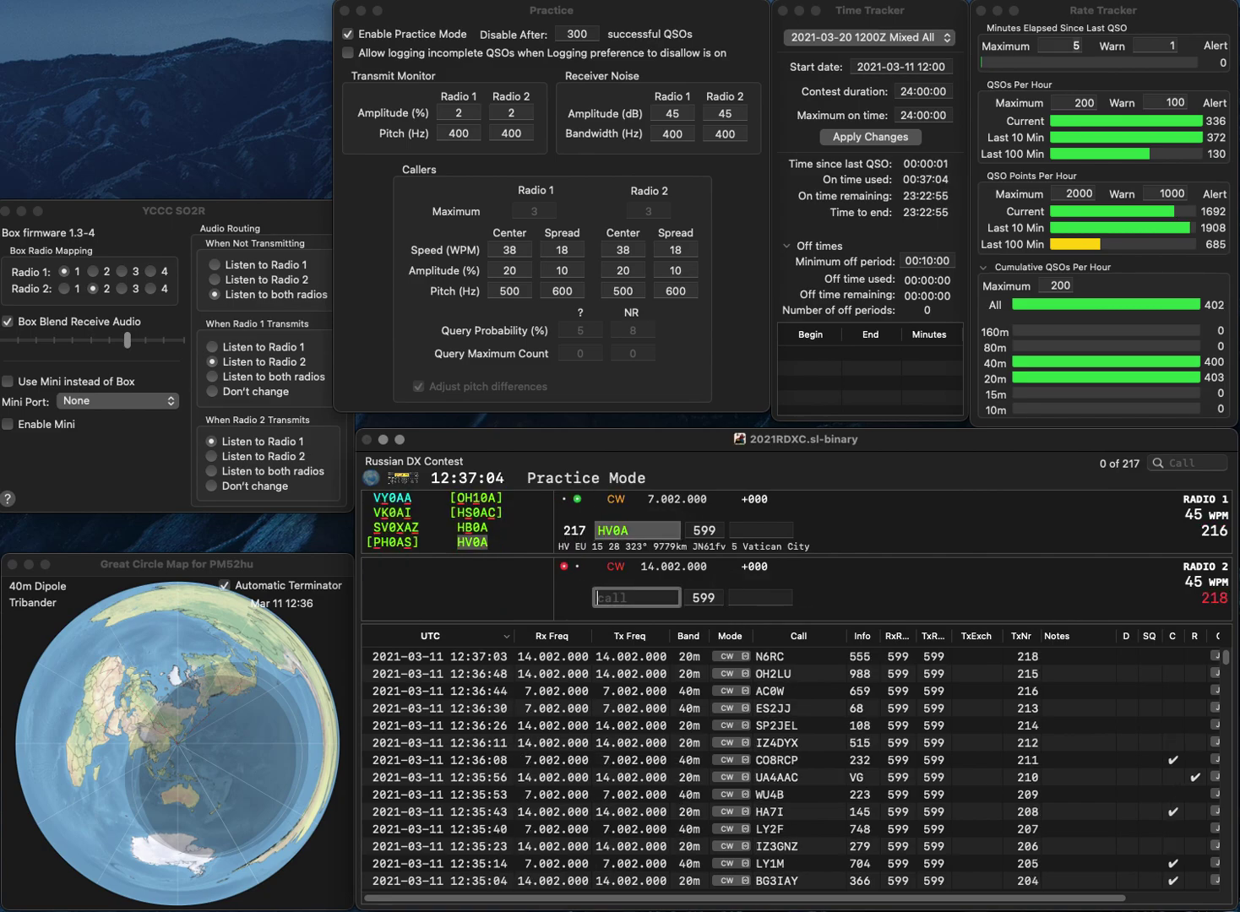
# Answer CK1AA on Radio 2 and log HV0A with exchange 374 on Radio 1.
pyautogui.write('CK1AA')
pyautogui.press('Return')
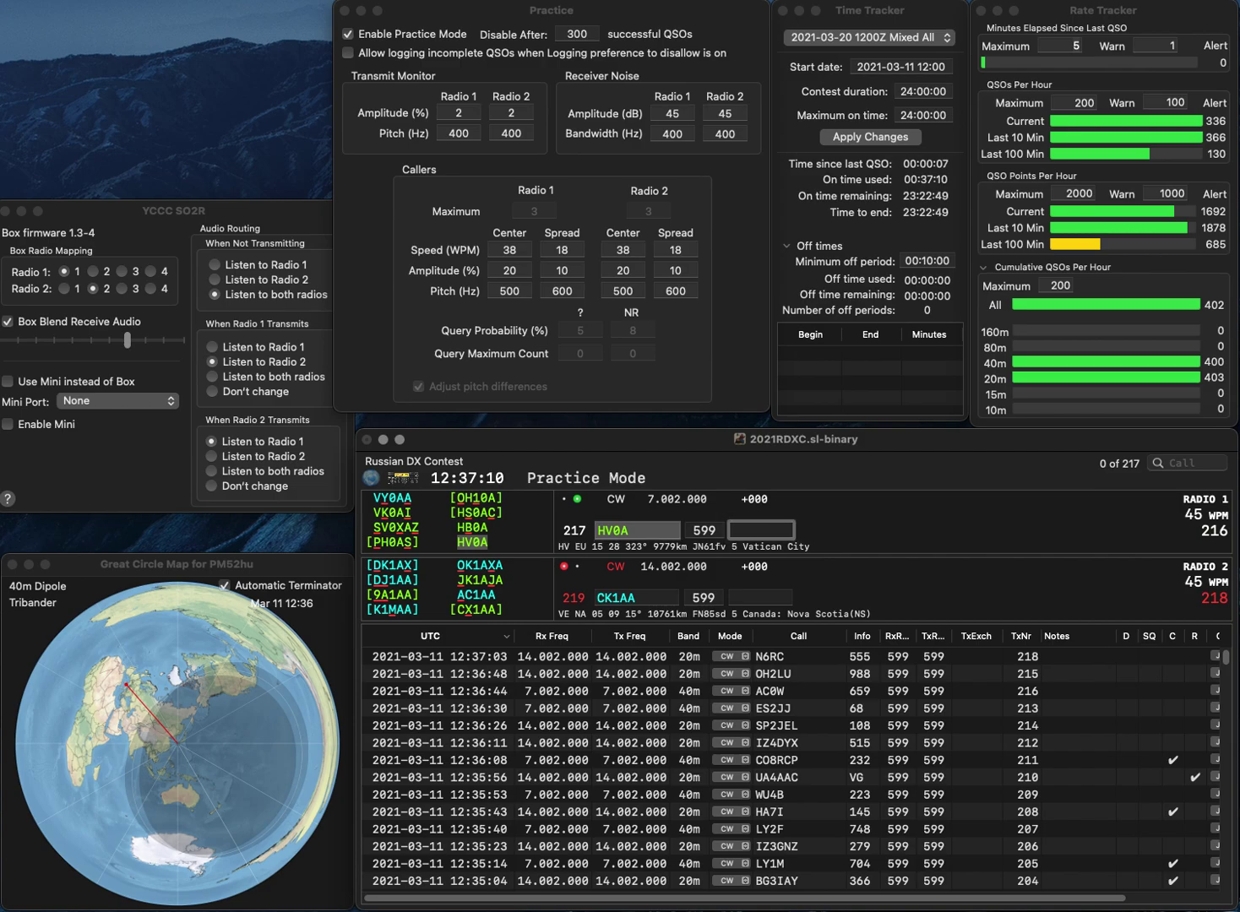
pyautogui.write('37')
pyautogui.press('Return')
# Correct the Radio 2 call to CX1AA and send the corrected call.
pyautogui.press('Left')
pyautogui.press('Left')
pyautogui.press('Left')
pyautogui.press('BackSpace')
pyautogui.write('X')
pyautogui.press('Return')
pyautogui.write('IV2IDO')
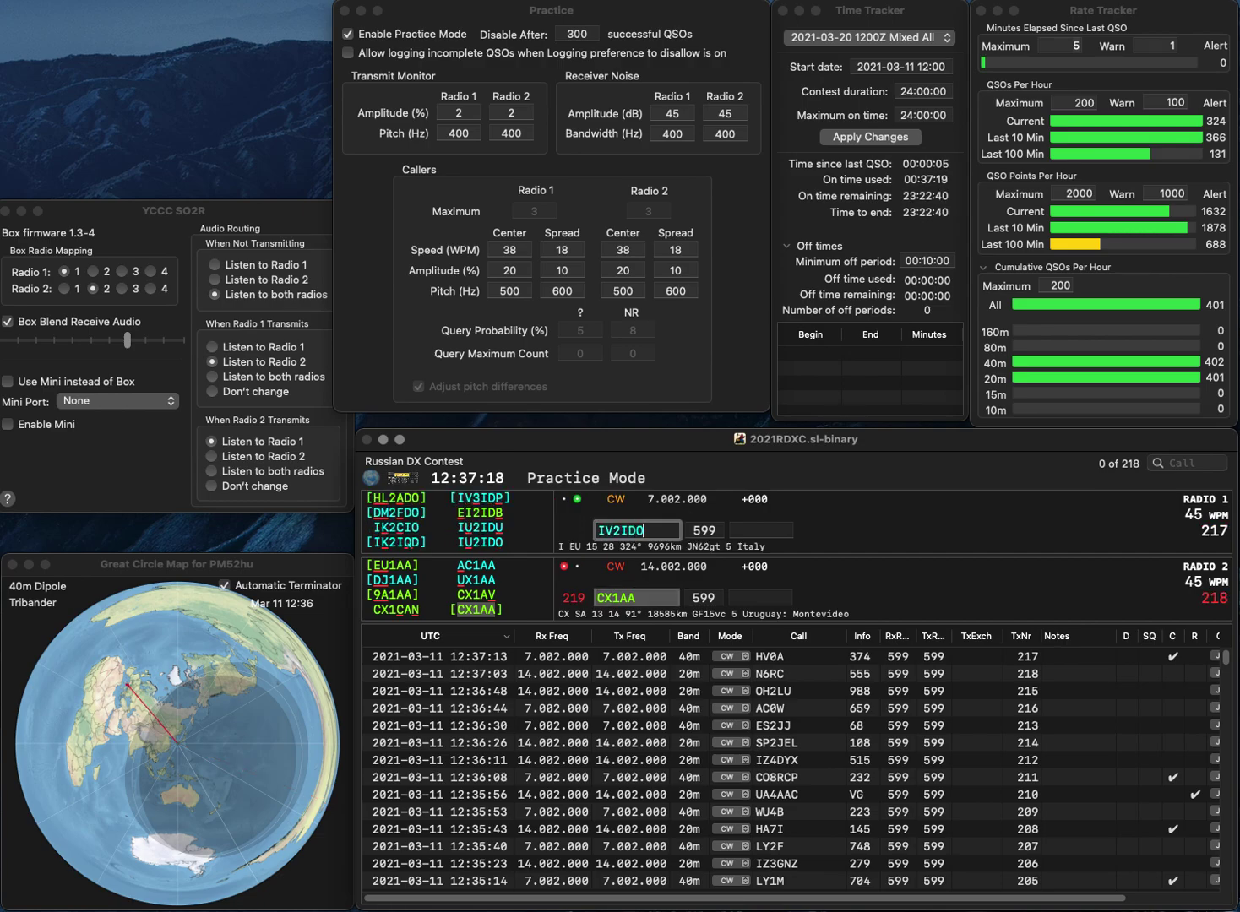
pyautogui.press('`')
pyautogui.press('space')
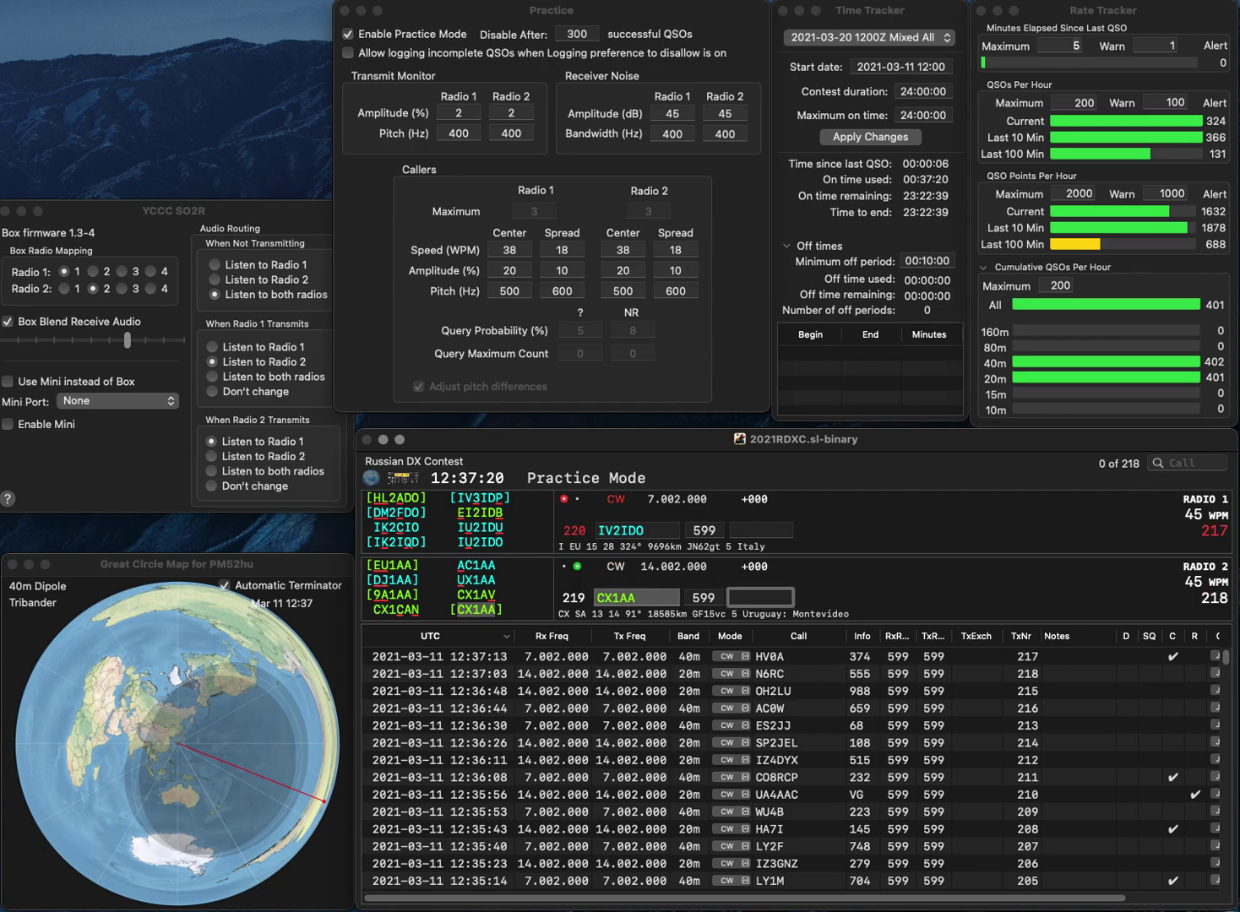
pyautogui.write('410')
pyautogui.press('Return')
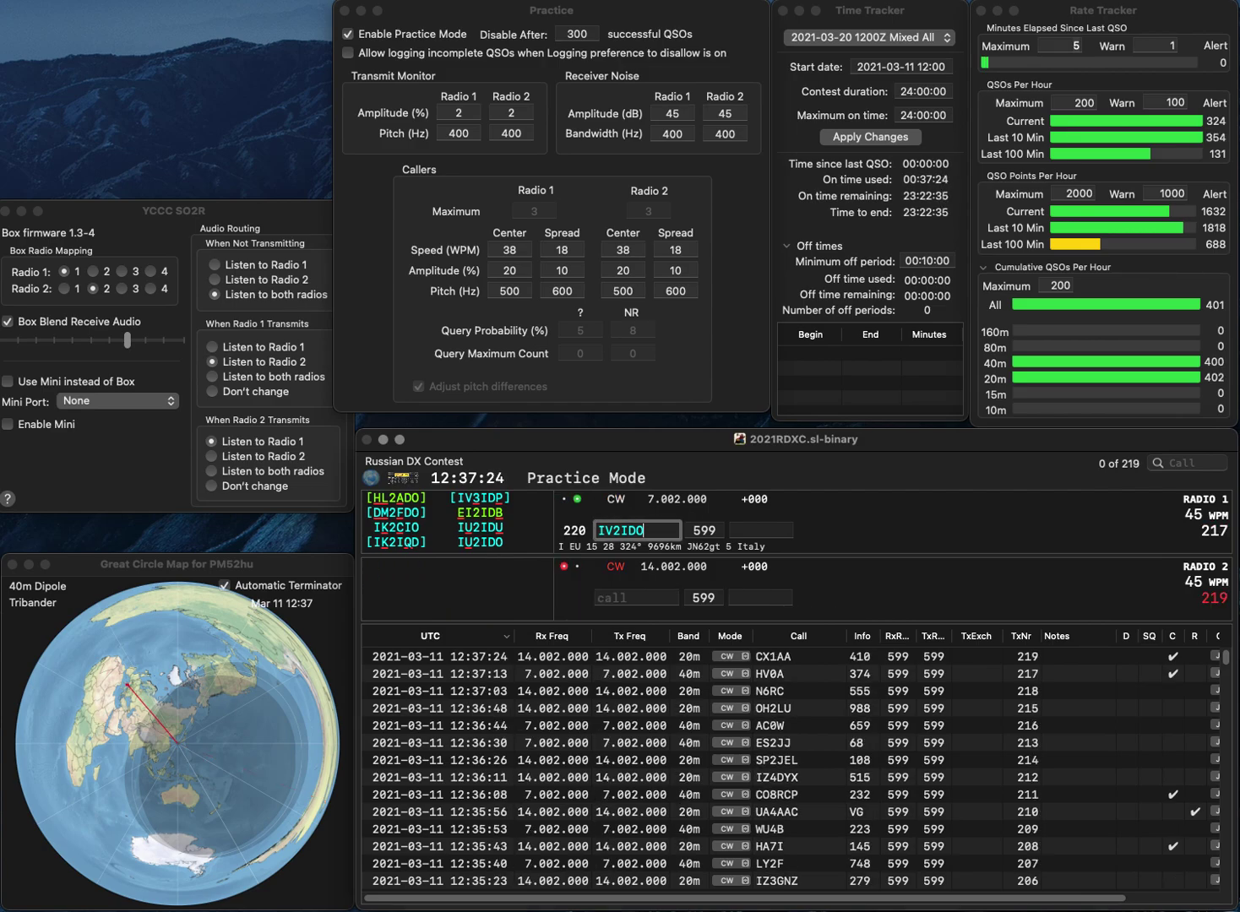
# Correct the Radio 1 call to IU2IDO and answer RA3R on Radio 2.
pyautogui.write('U')
pyautogui.press('Return')
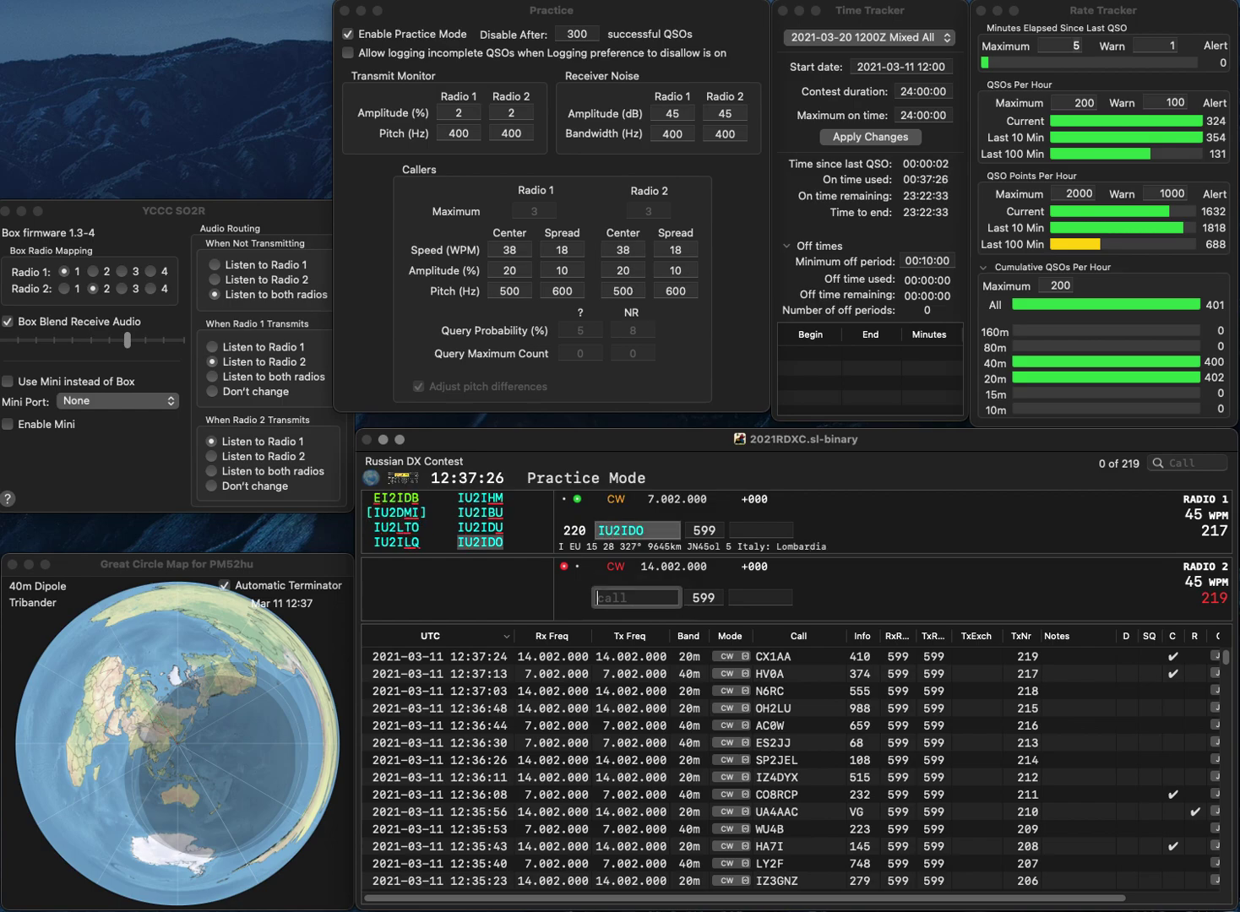
pyautogui.write('RA3R')
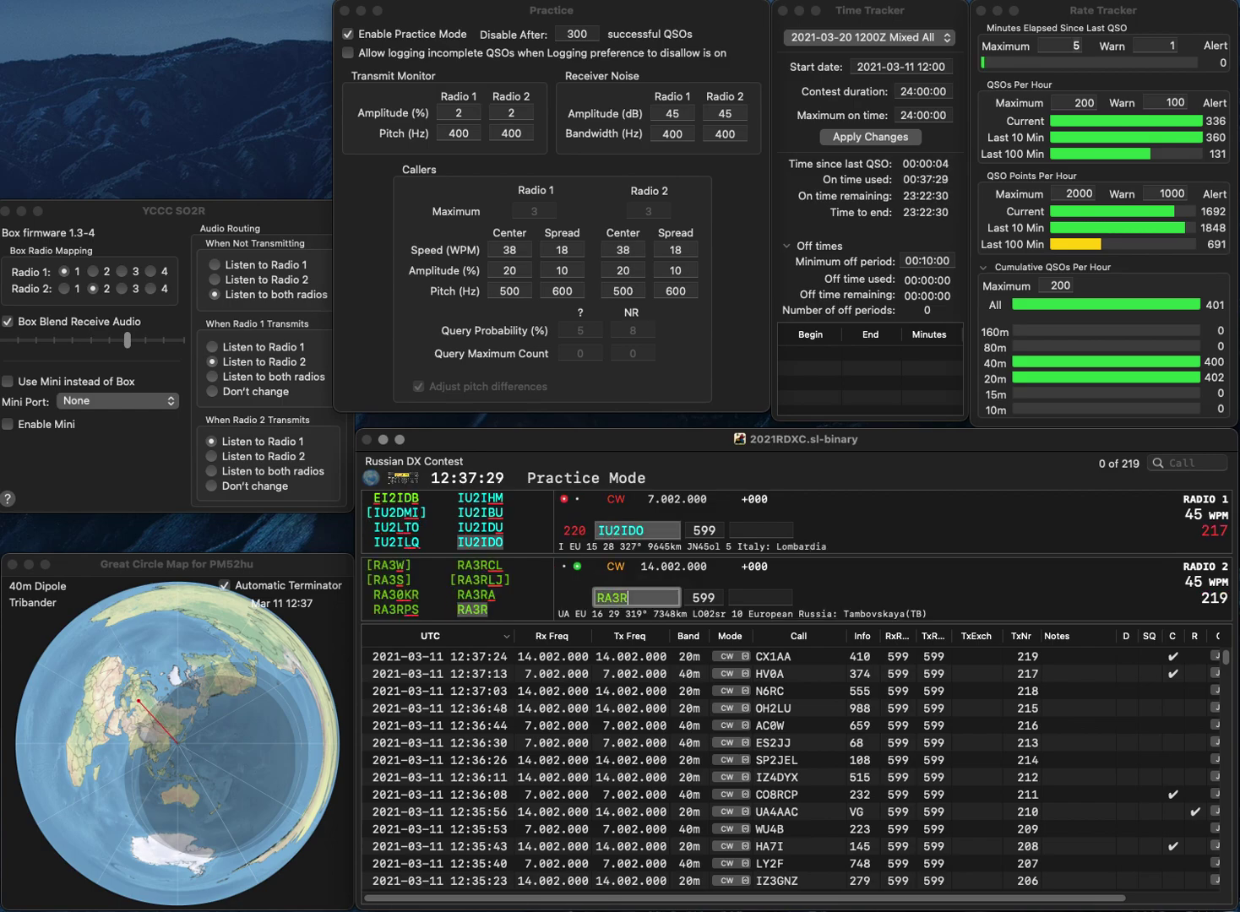
pyautogui.press('Return')
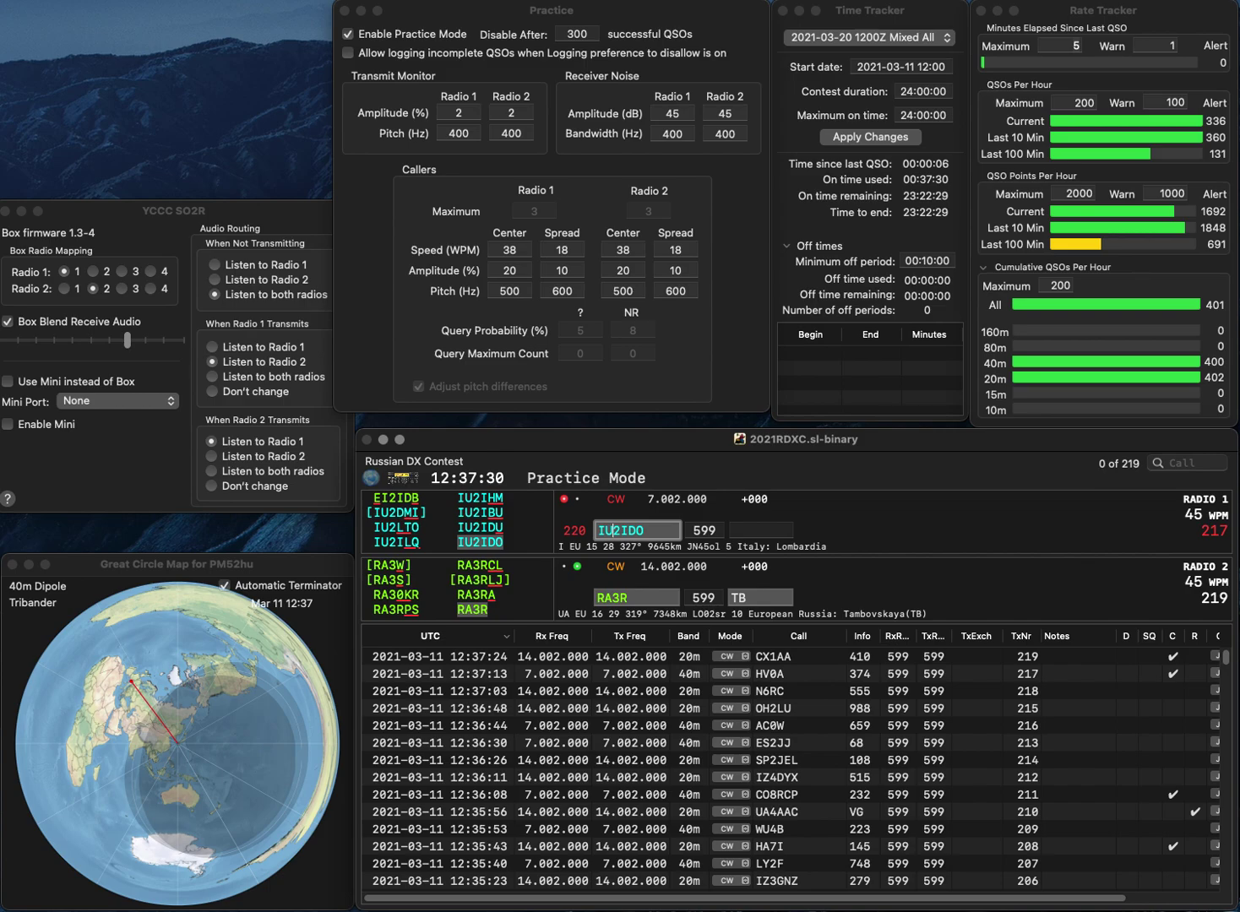
pyautogui.write('4')
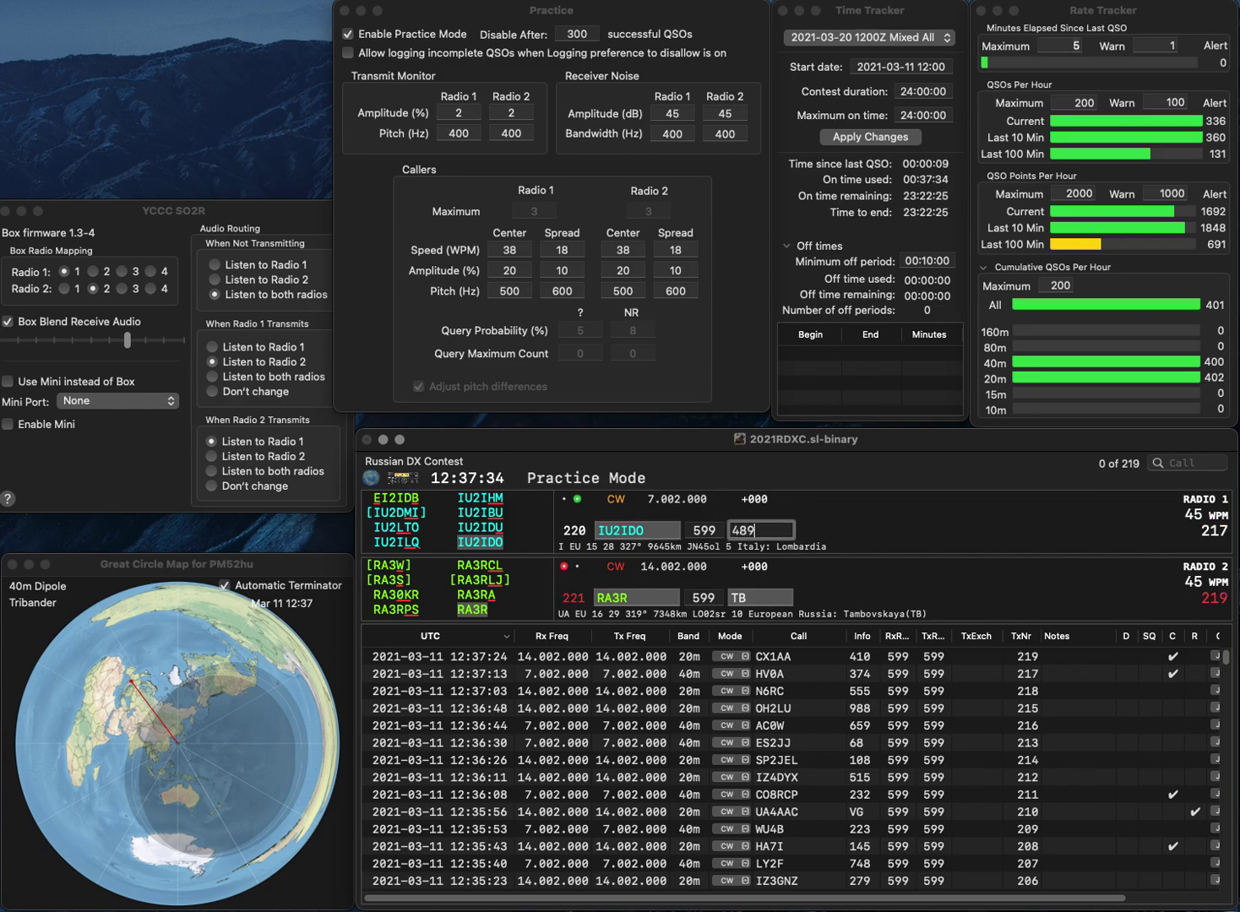
pyautogui.write('89')
pyautogui.press('Return')
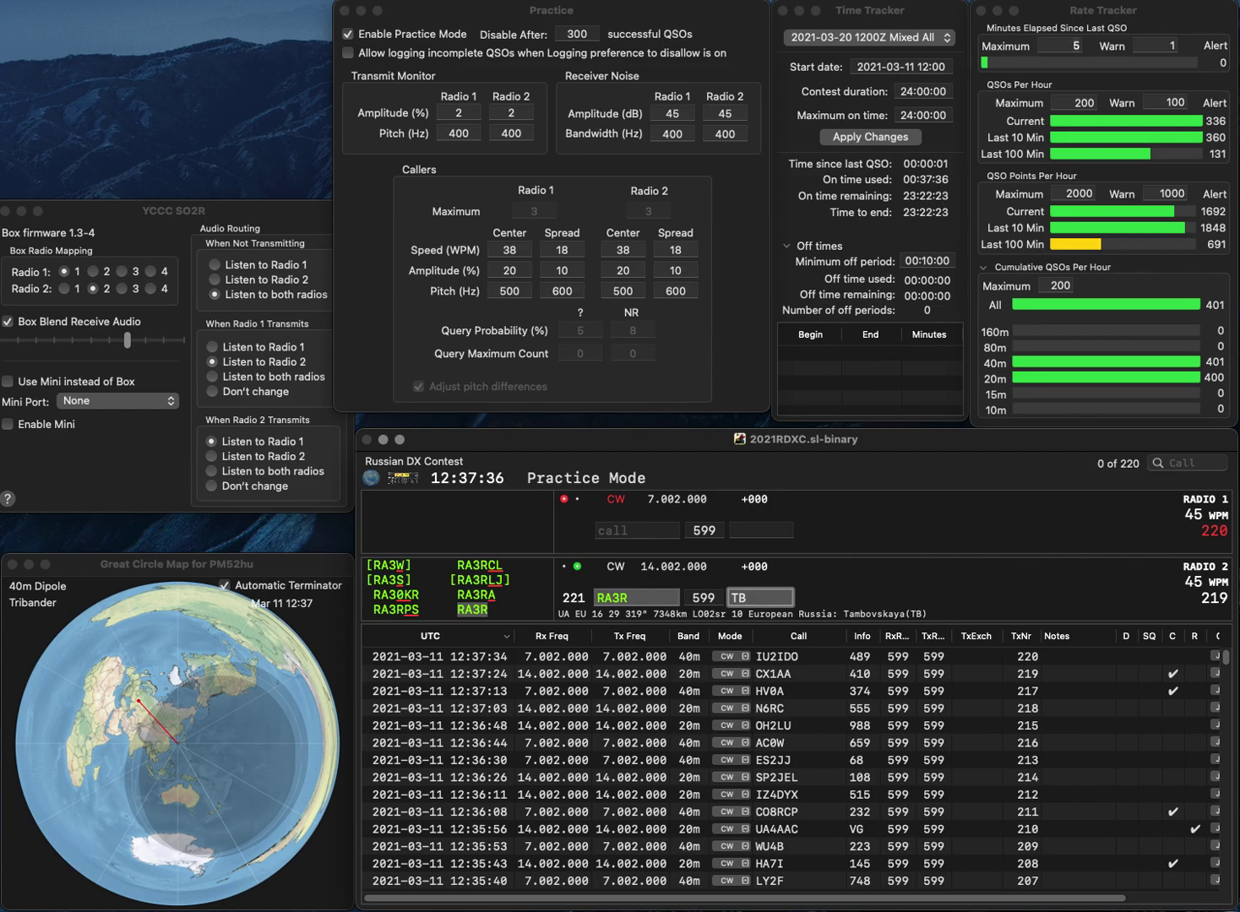
pyautogui.press('Return')
# Answer the partial call F4 on Radio 1 and HK3W on Radio 2.
pyautogui.write('F4')
pyautogui.press('Return')
pyautogui.write('HK3W')
pyautogui.press('Return')
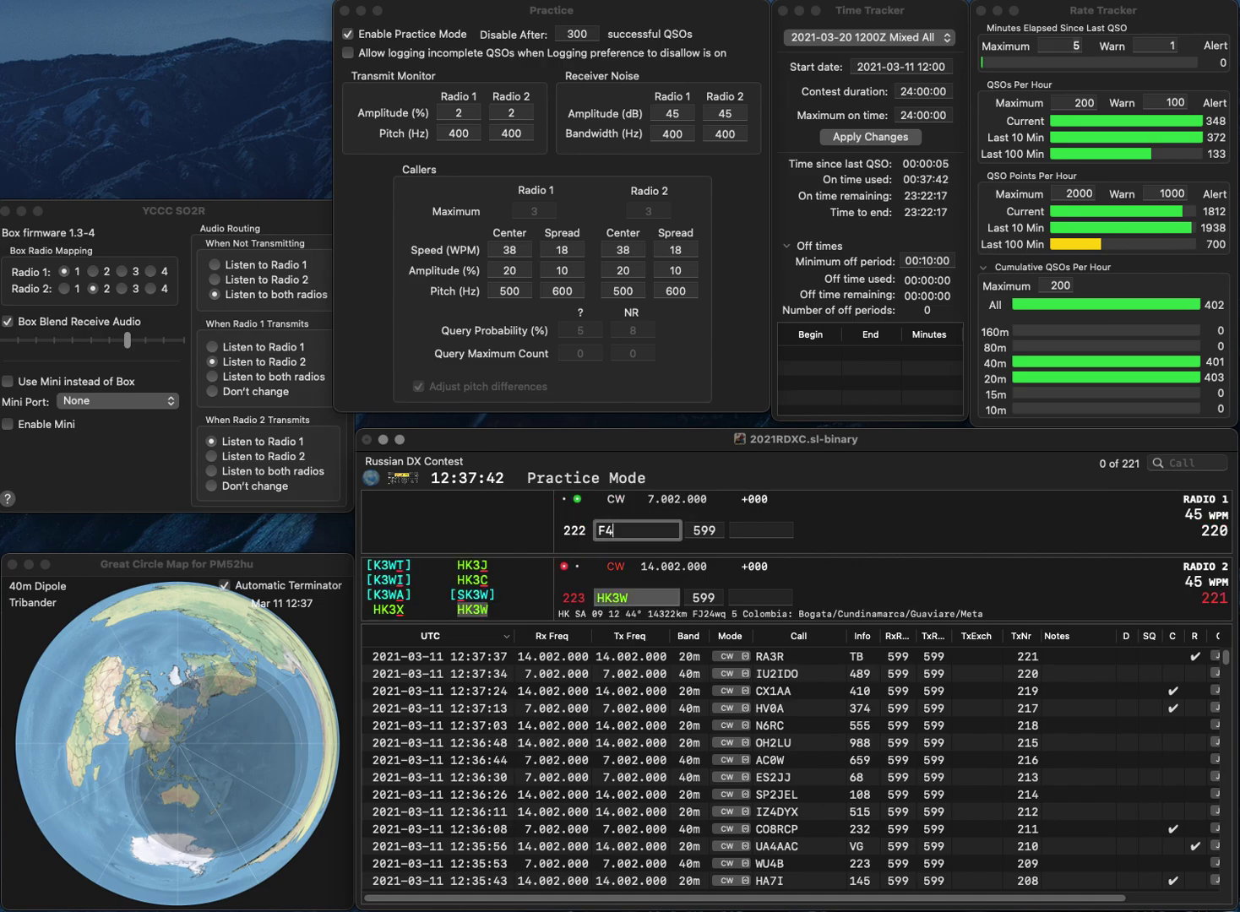
# Correct and complete the partial Radio 1 call as F5IN and send it.
pyautogui.press('BackSpace')
pyautogui.write('5IN')
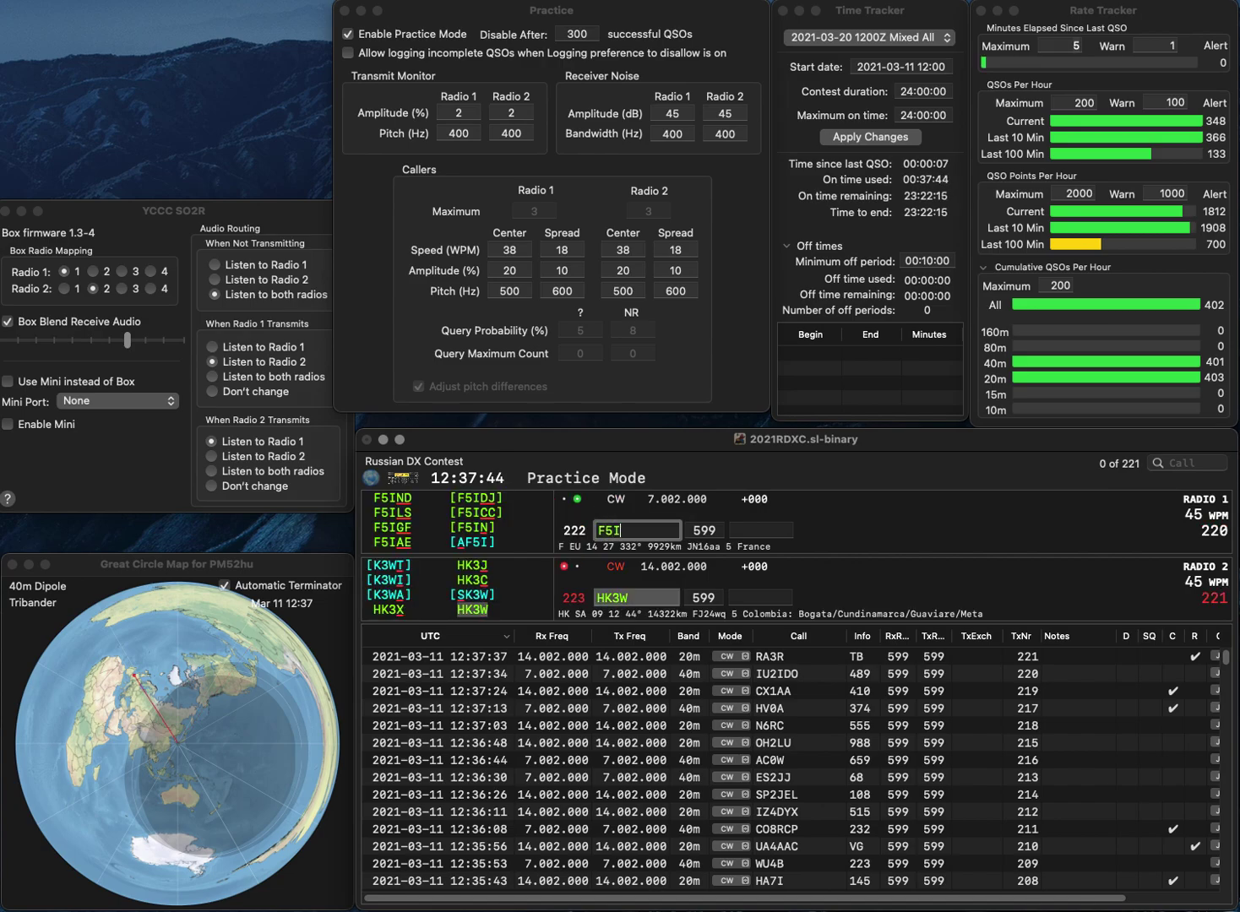
pyautogui.press('Return')
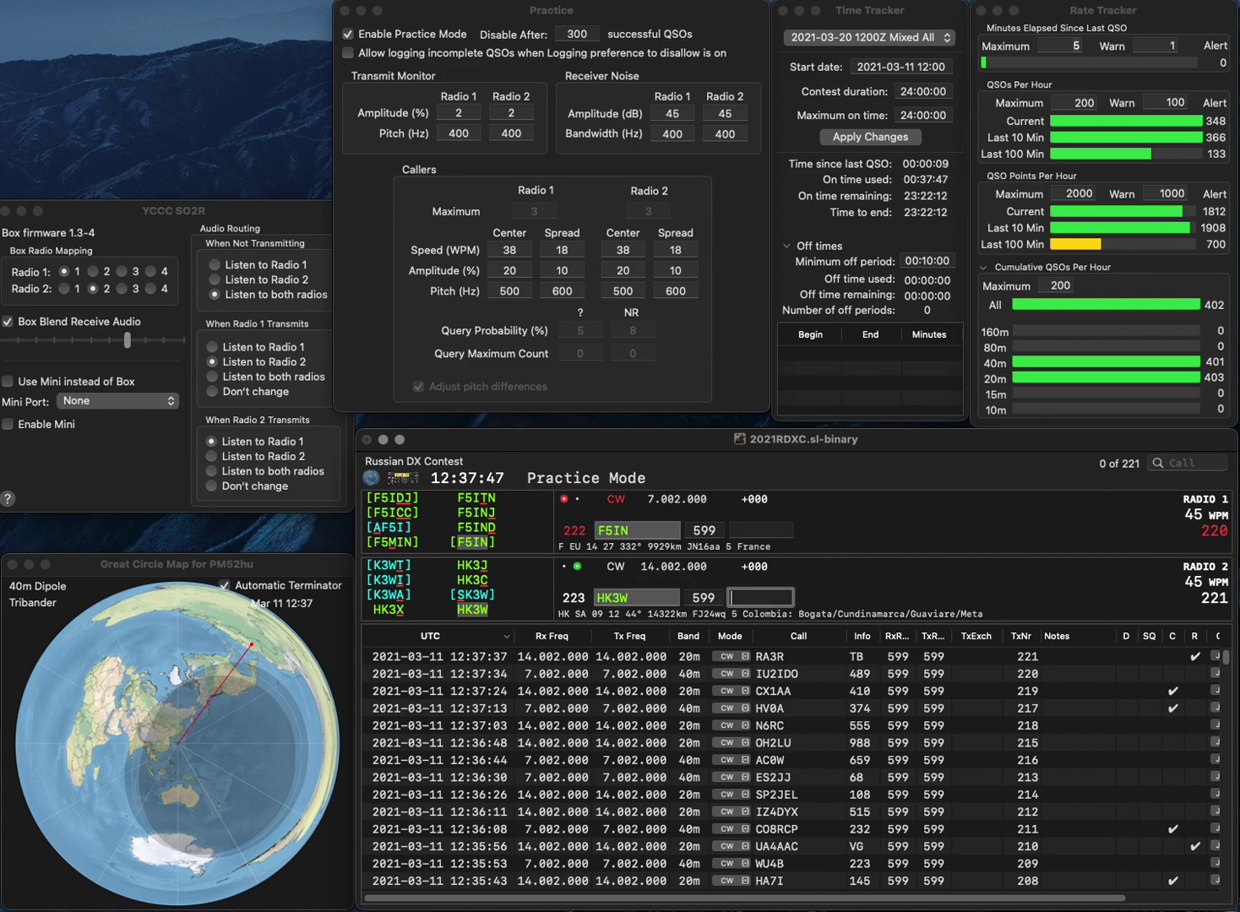
# Log HK3W with exchange 242 on Radio 2 and F5IN with exchange 275 on Radio 1.
pyautogui.write('242')
pyautogui.press('Return')
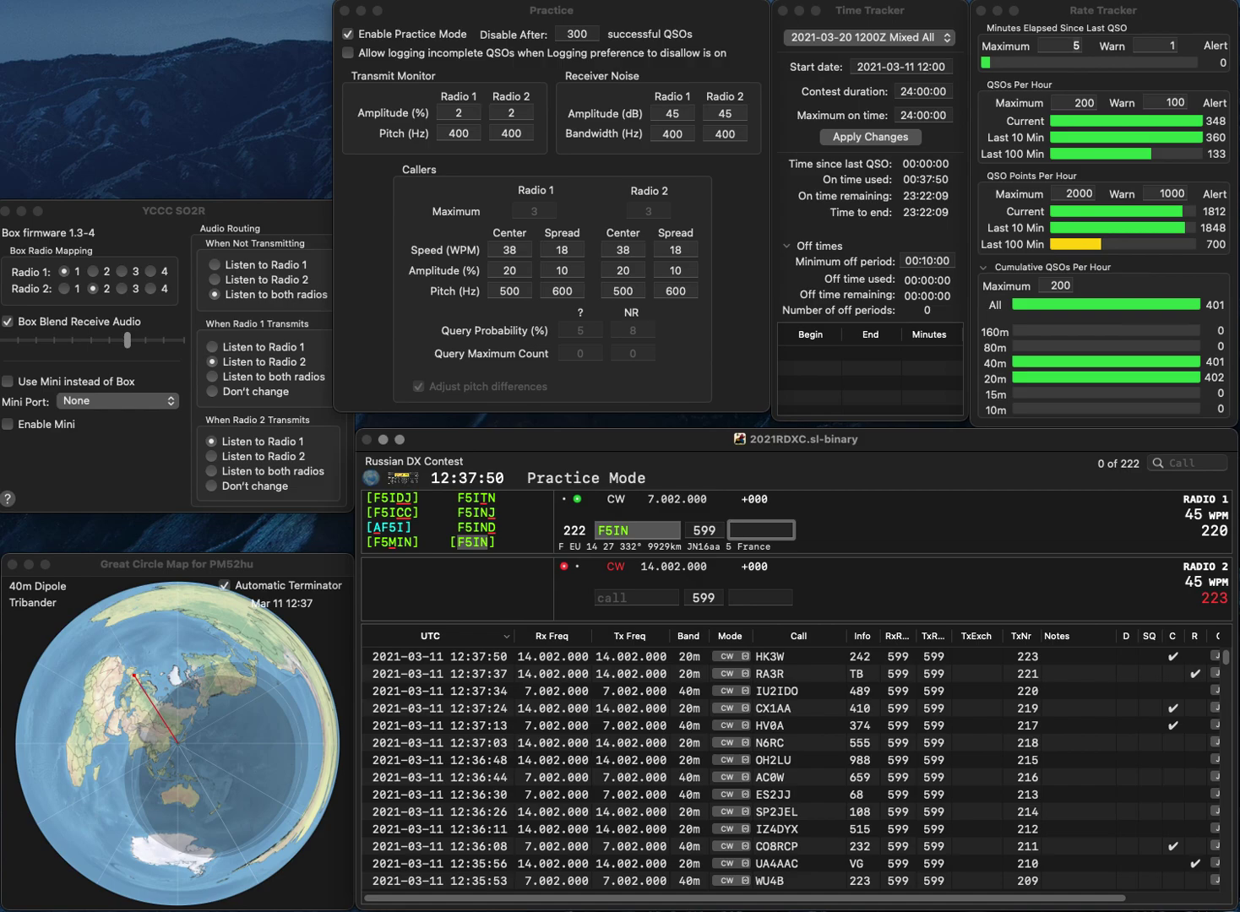
pyautogui.write('275')
pyautogui.press('Return')
# Answer KA6WKE on Radio 2 and VE1ANU on Radio 1.
pyautogui.write('KA6')
pyautogui.write('WKE')
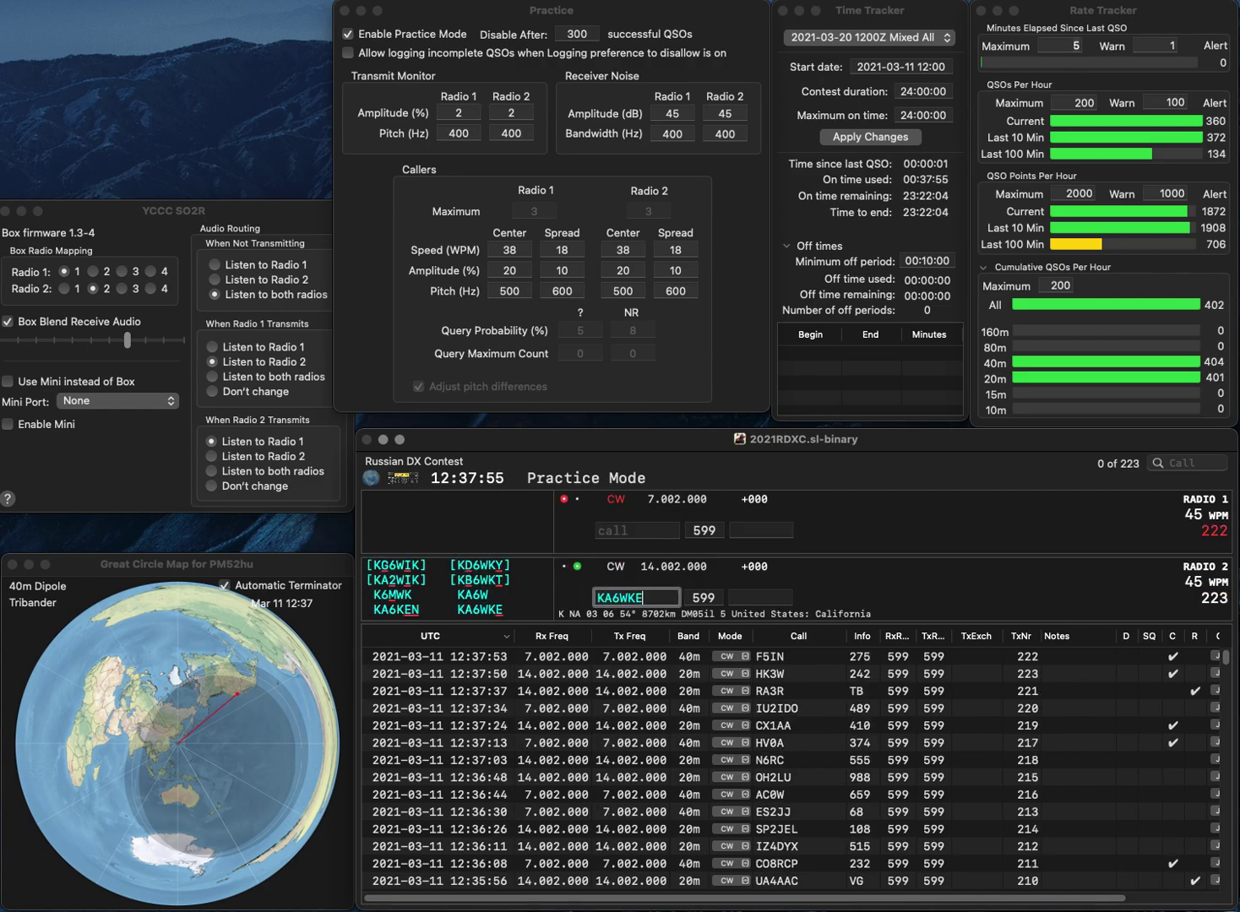
pyautogui.press('Return')
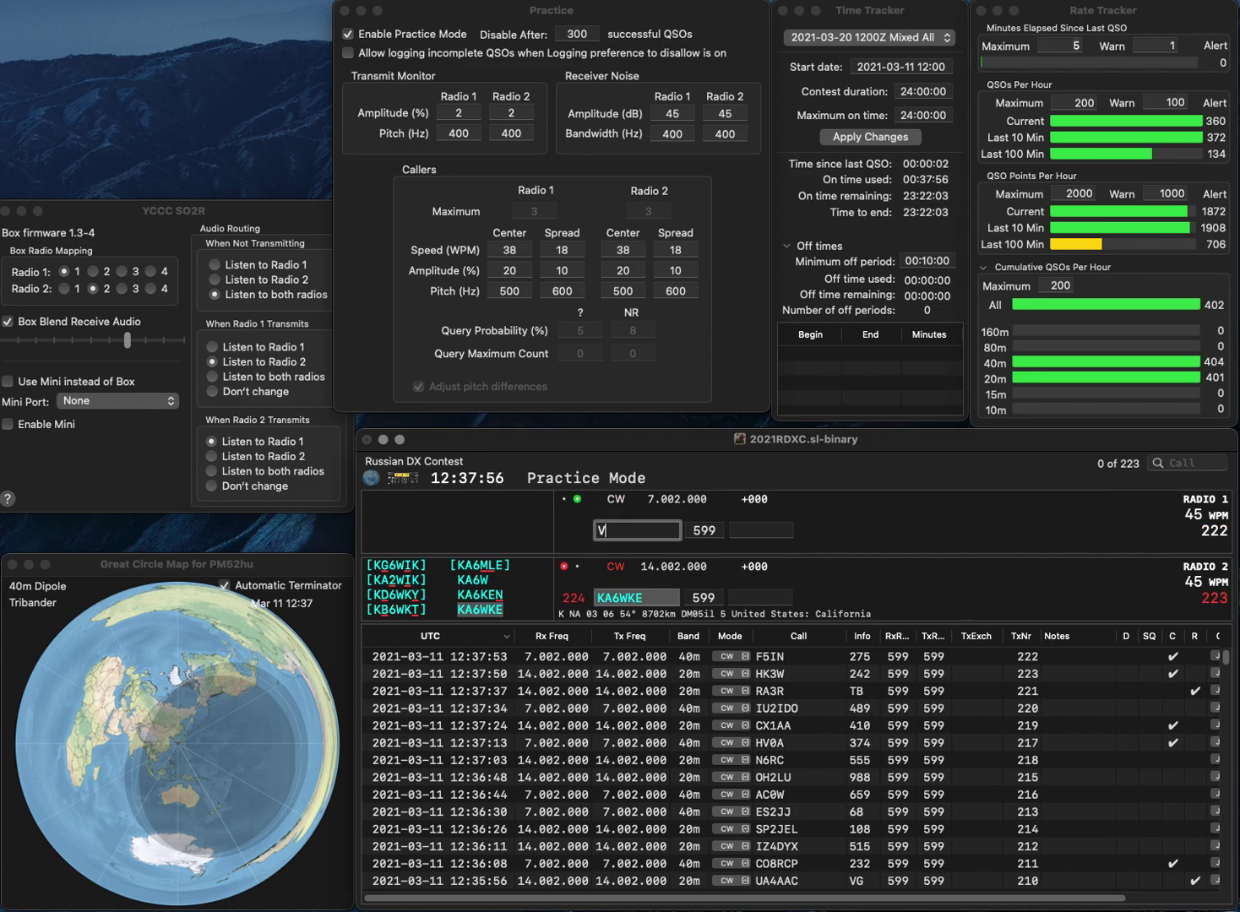
pyautogui.write('VE1ANU')
pyautogui.press('Return')
pyautogui.press('space')
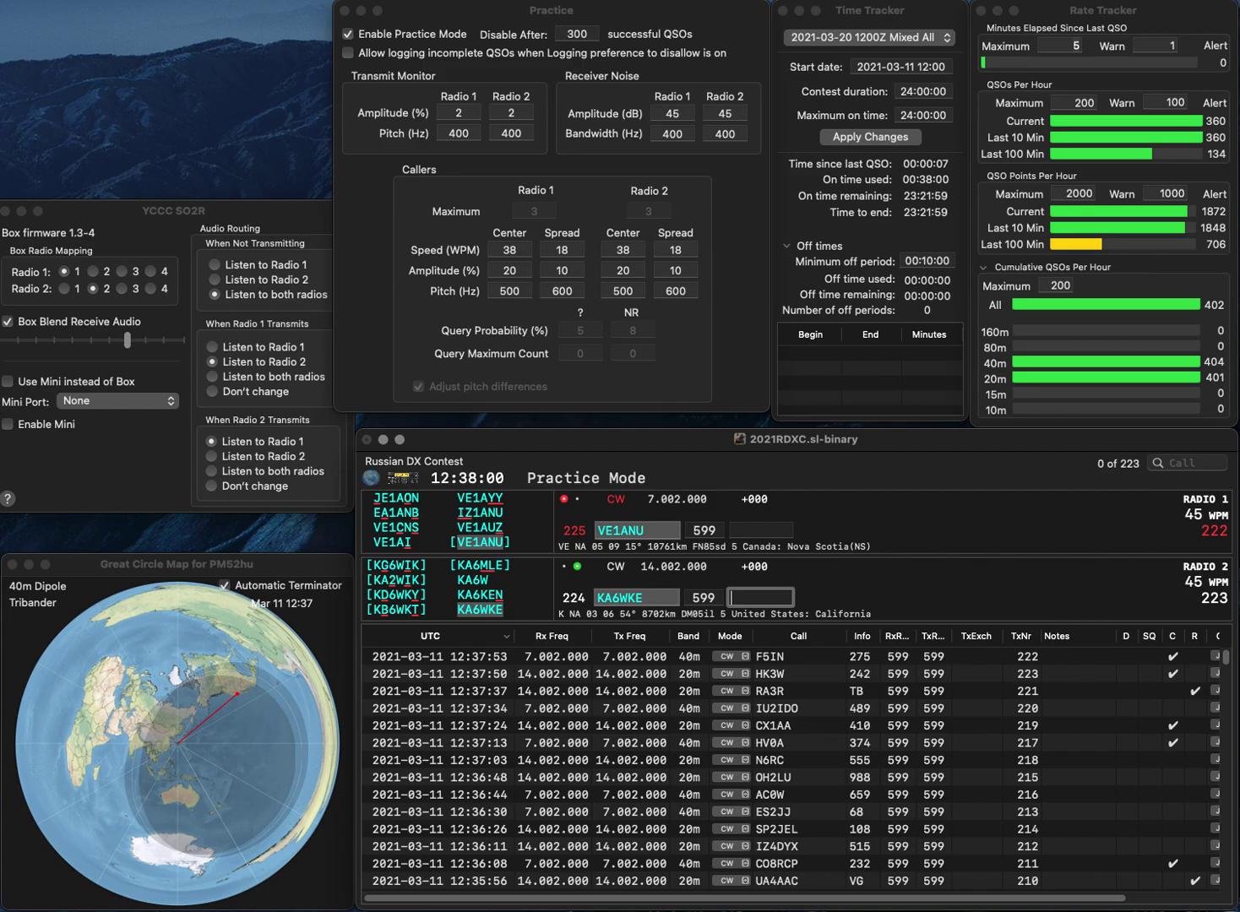
pyautogui.write('741')
pyautogui.press('Return')
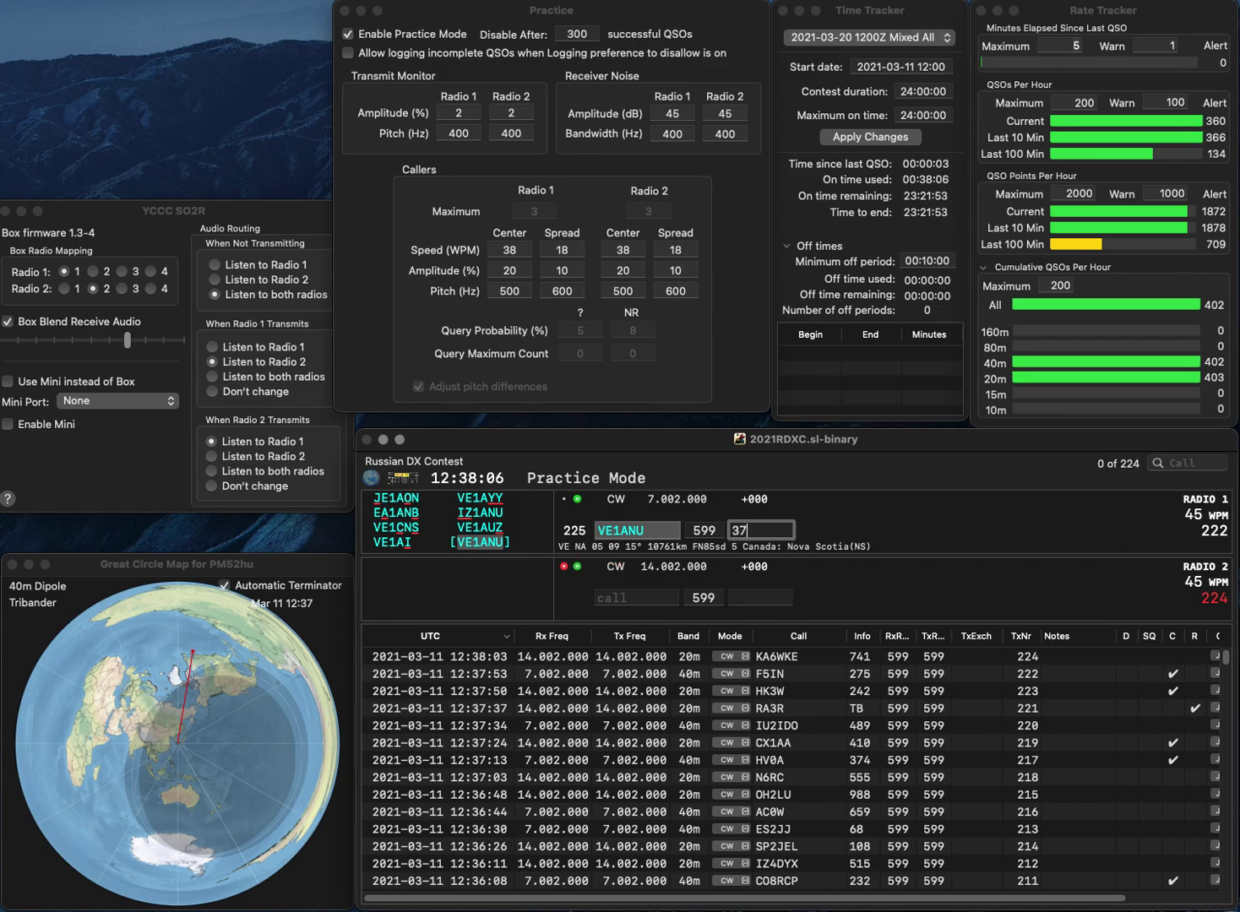
pyautogui.press('Return')
pyautogui.write('Y')
pyautogui.write('V')
pyautogui.write('4')
pyautogui.press('Return')
pyautogui.write('IIZ5NFD')
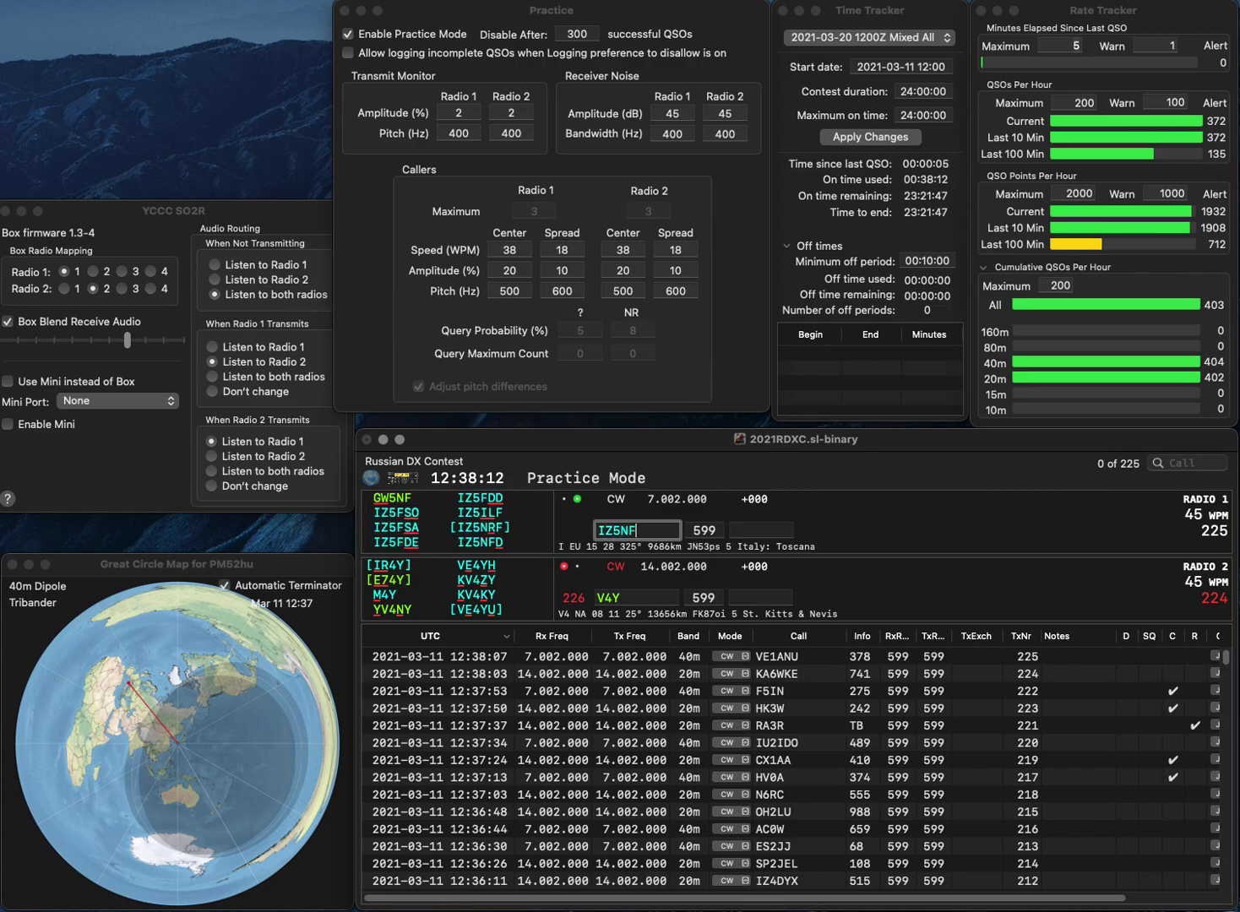
pyautogui.press('Return')
pyautogui.press('Left')
pyautogui.press('Left')
pyautogui.press('Delete')
pyautogui.write('WC')
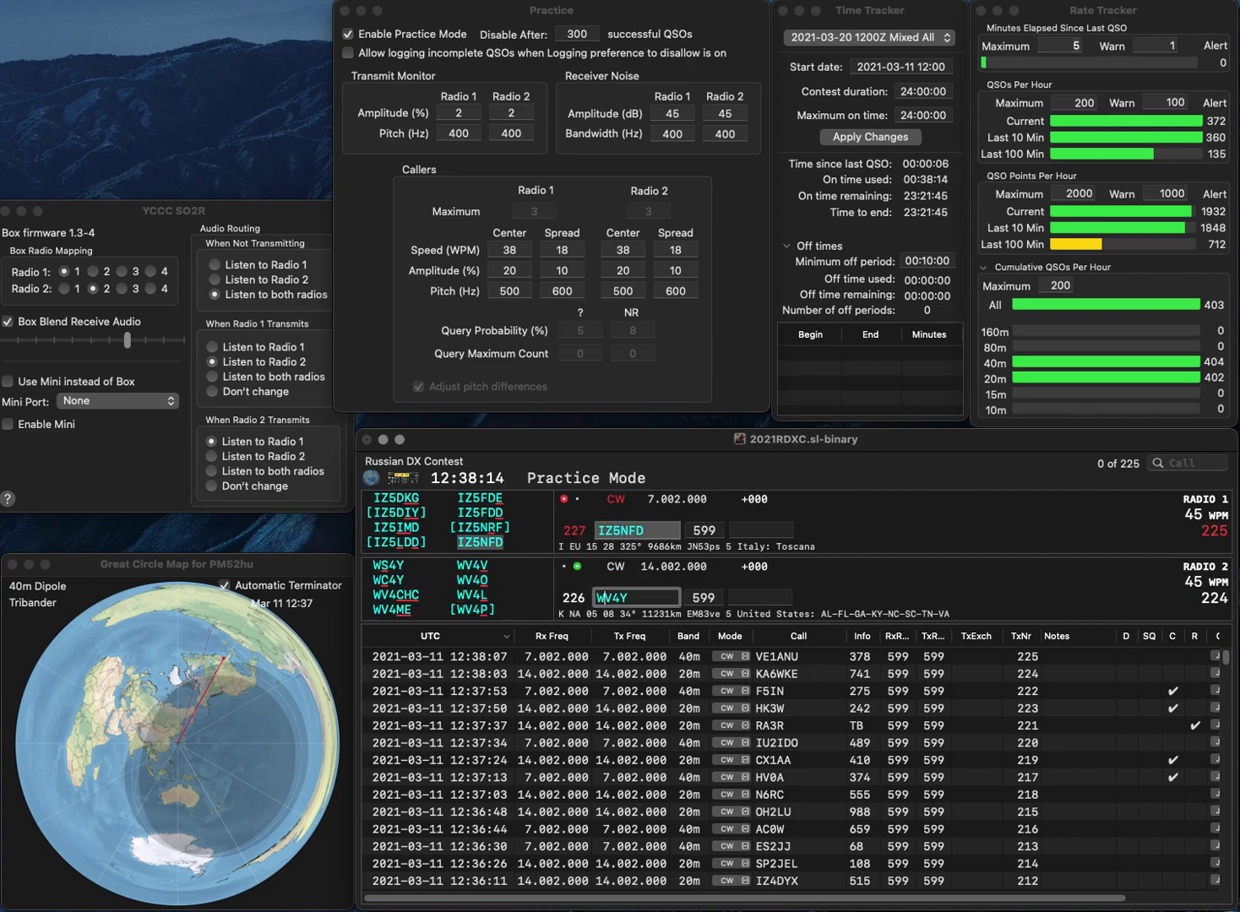
pyautogui.press('Return')
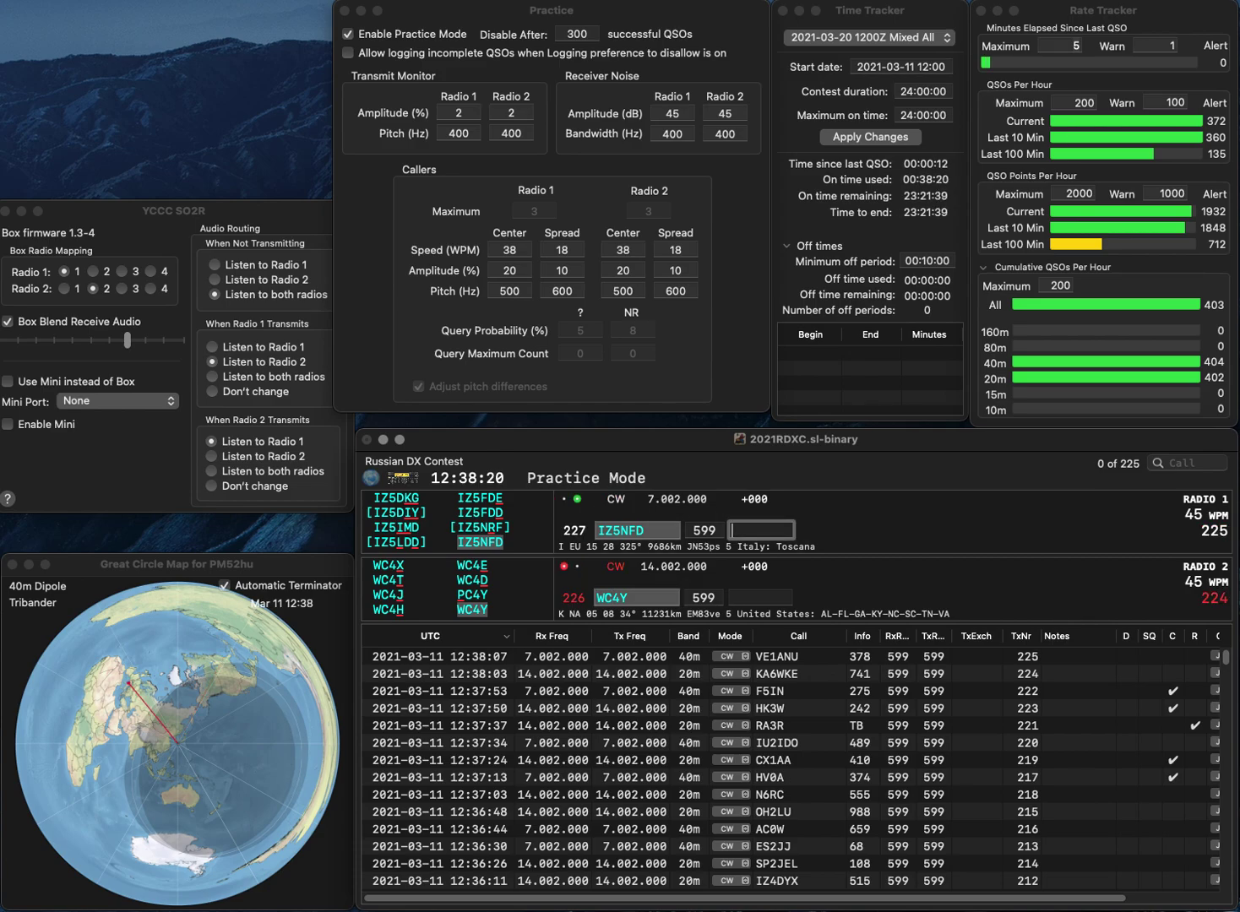
pyautogui.write('95')
pyautogui.press('Return')
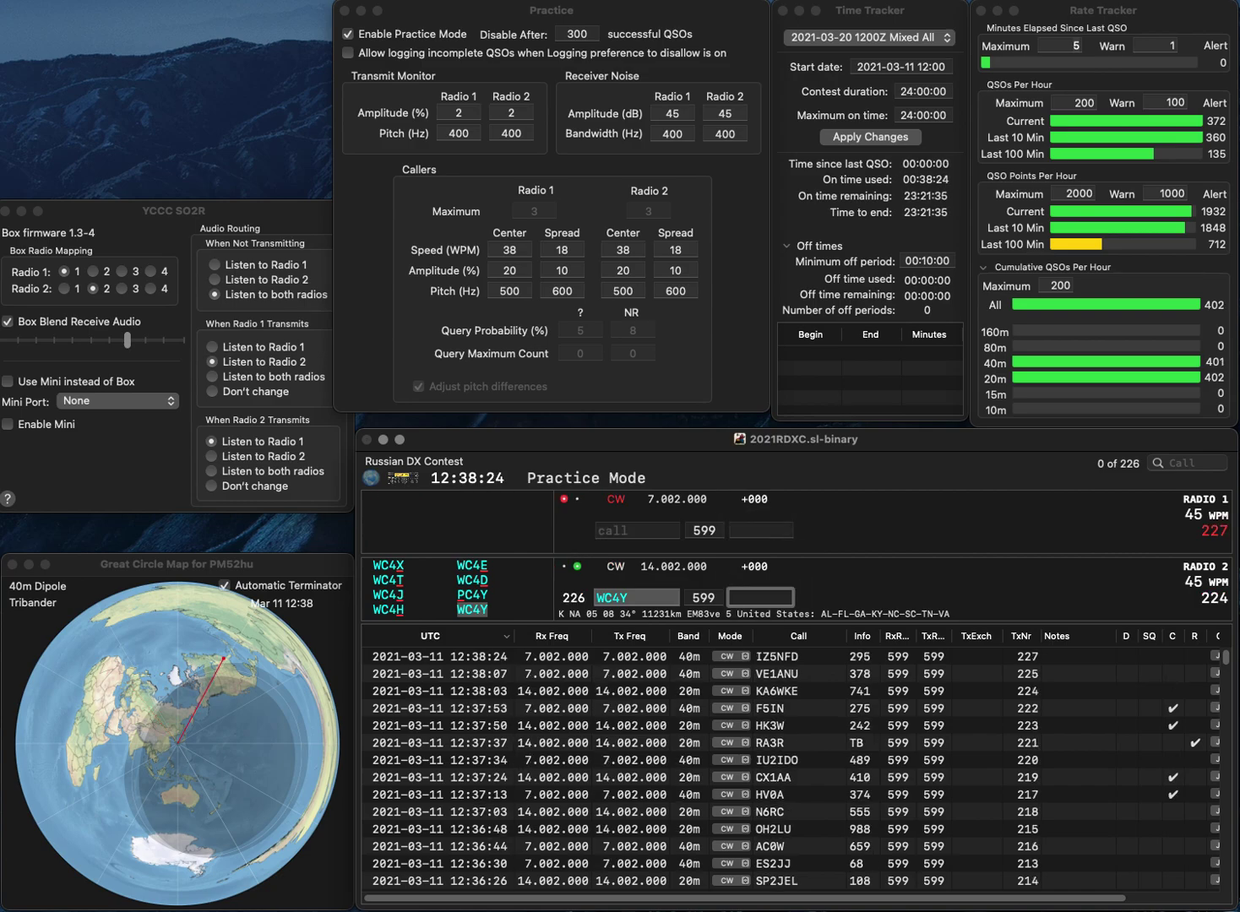
pyautogui.write('113')
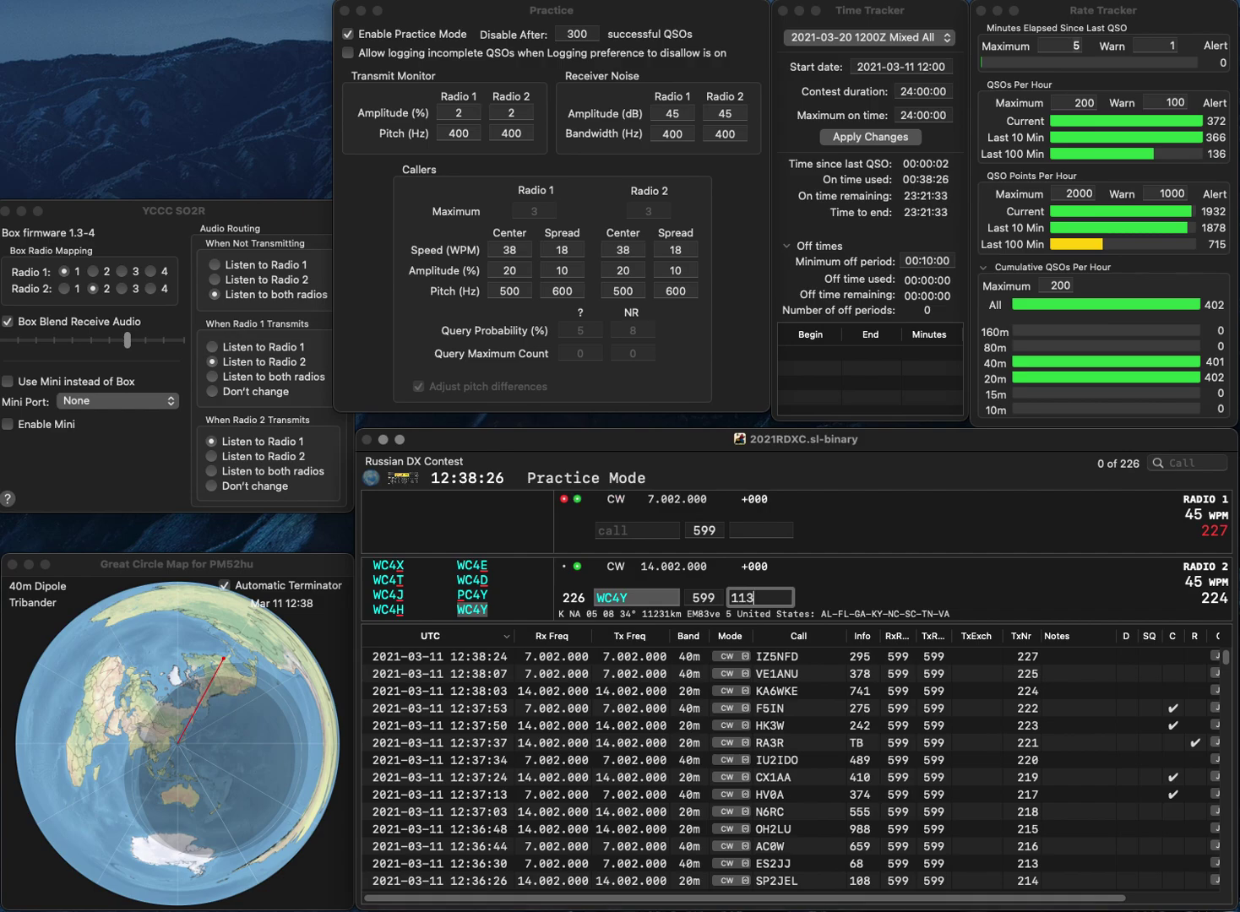
pyautogui.press('Return')
pyautogui.write('OE9R')
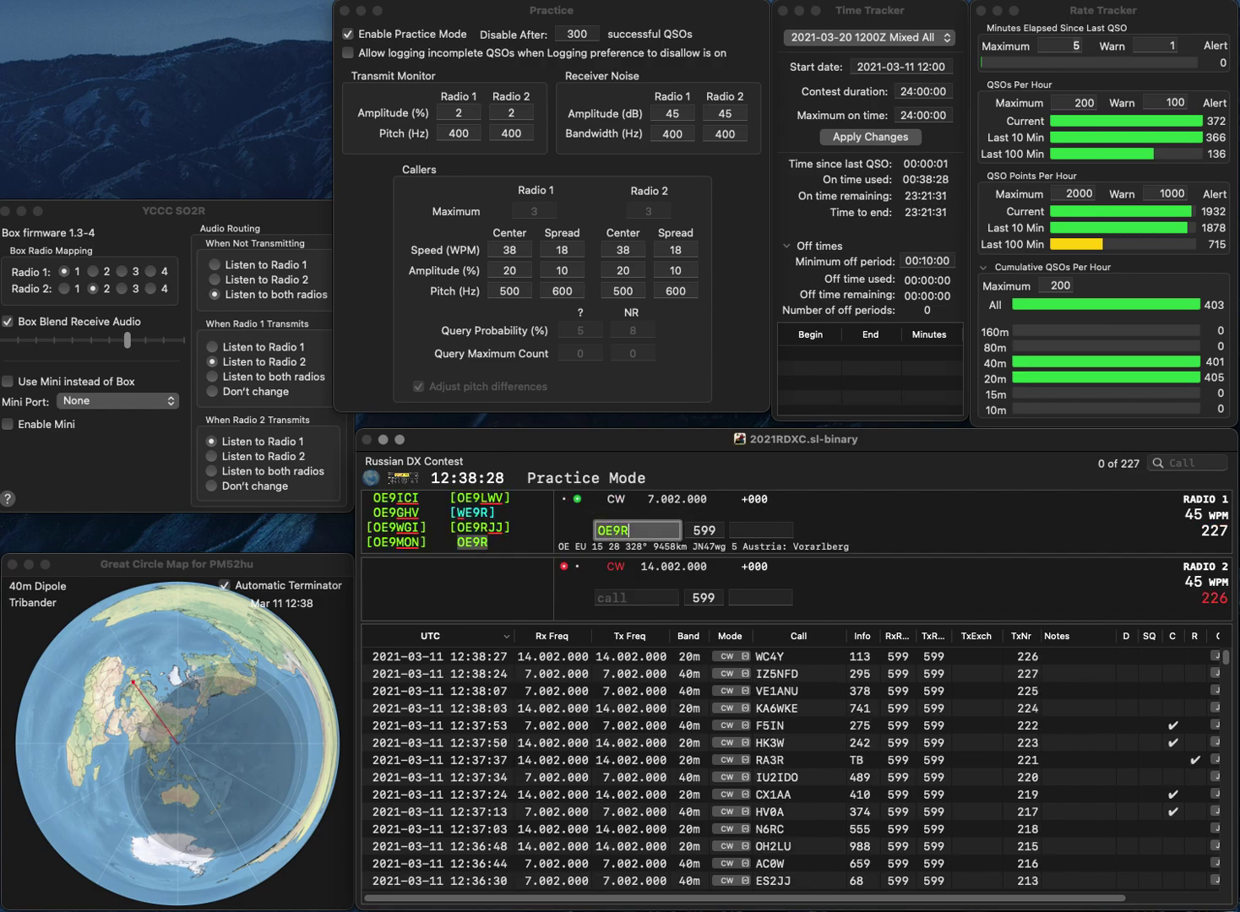
pyautogui.write('JJ')
pyautogui.press('Return')
pyautogui.write('Z5FI')
pyautogui.press('Home')
pyautogui.write('4')
pyautogui.press('Return')
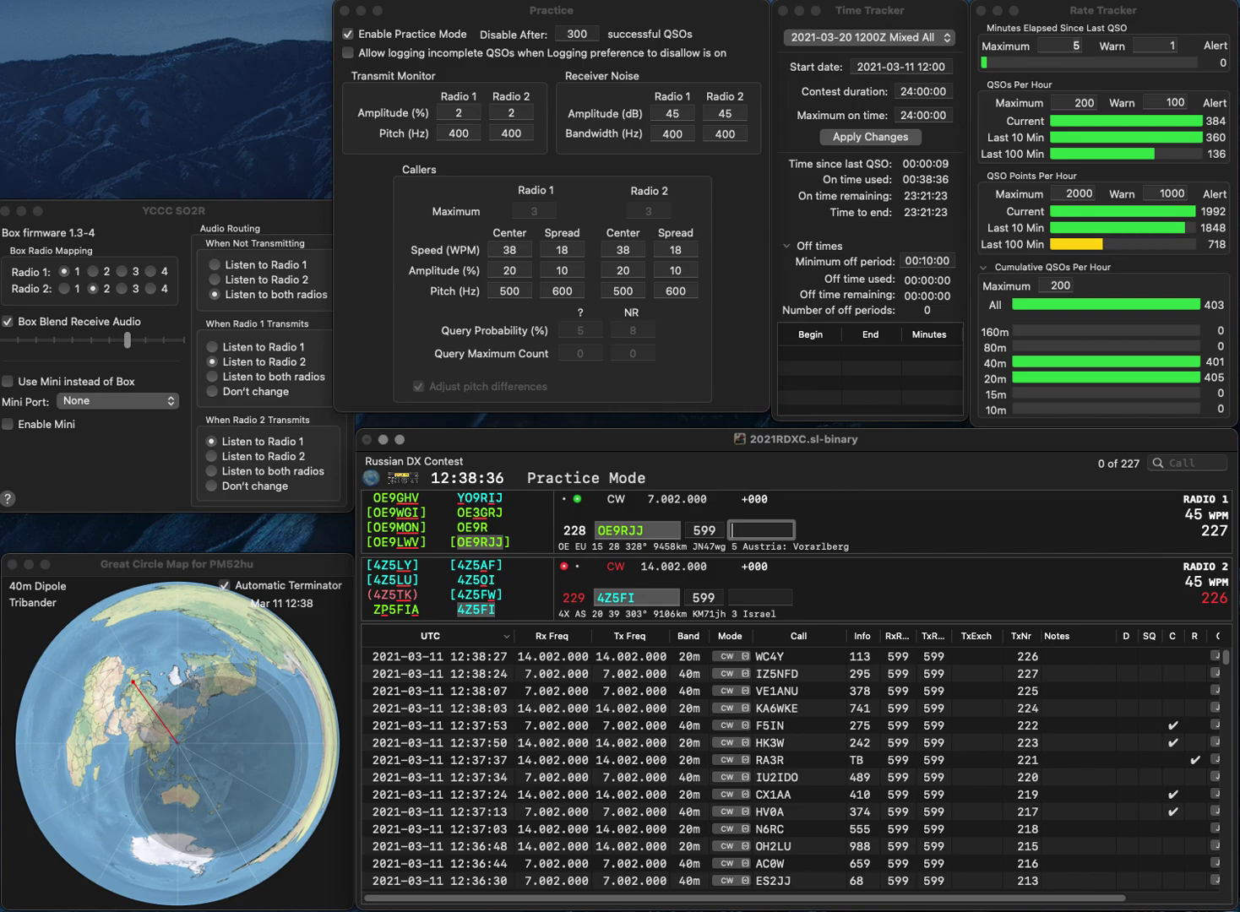
pyautogui.write('978')
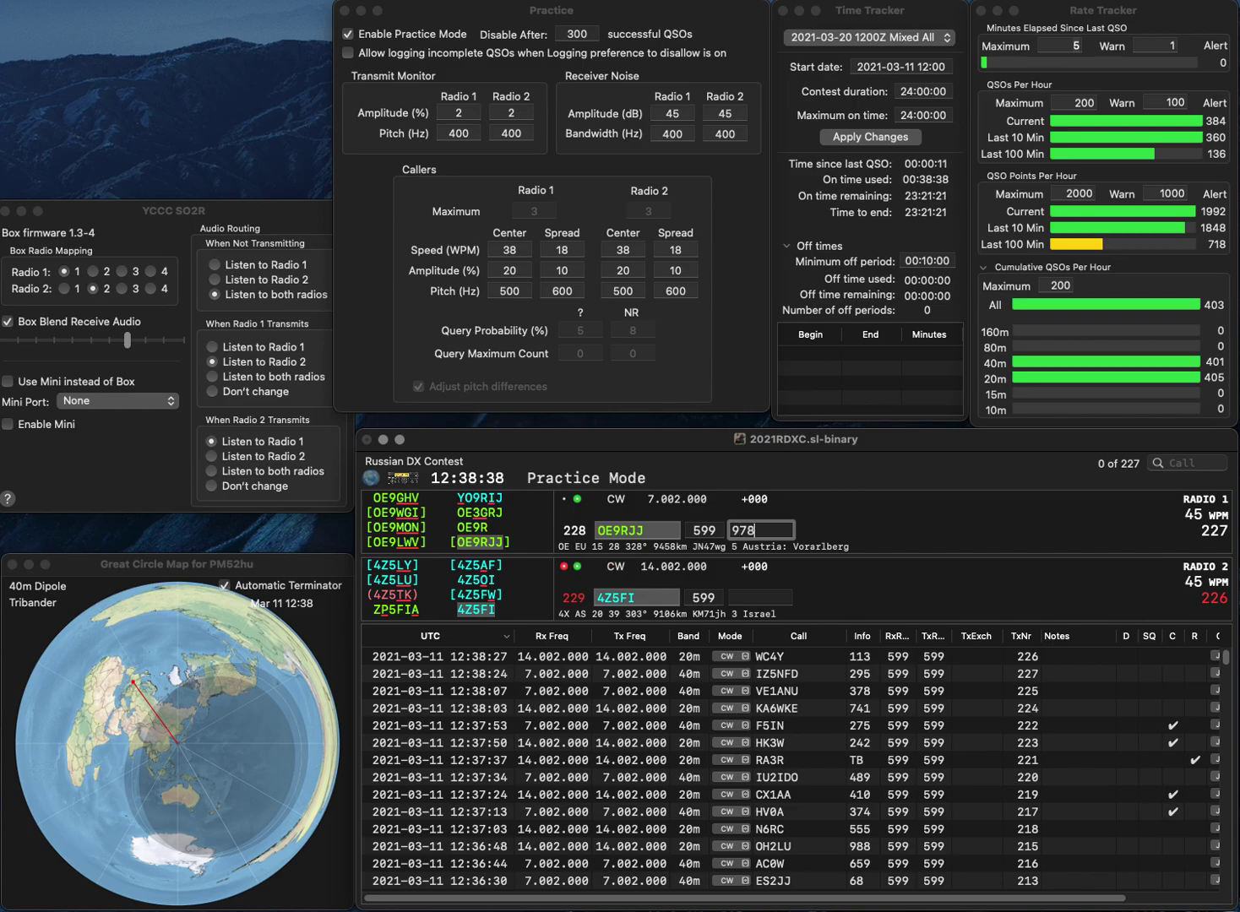
pyautogui.press('Return')
pyautogui.write('986')
pyautogui.press('Return')
pyautogui.write('IK3')
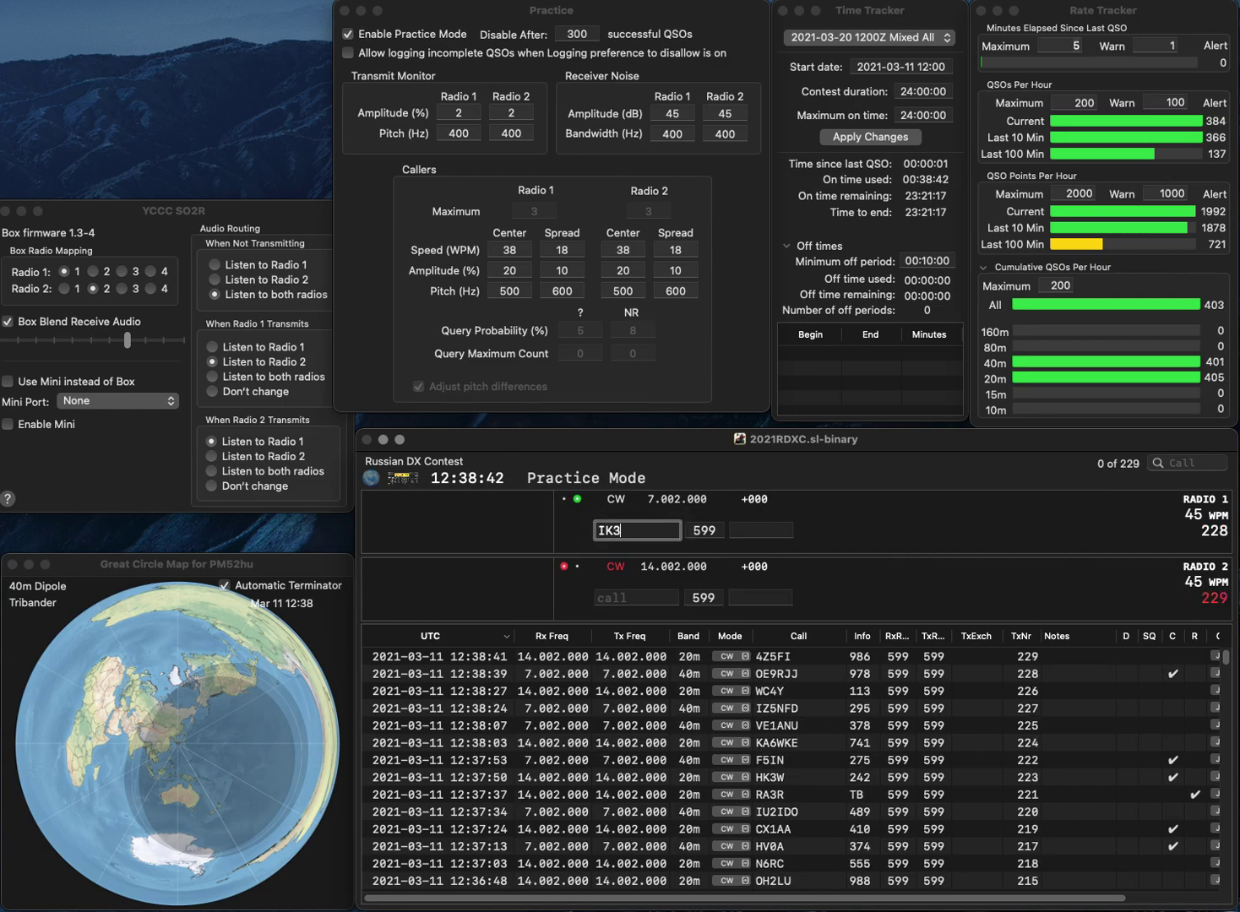
pyautogui.write('OII')
pyautogui.press('Return')
pyautogui.write('A2FAX')
pyautogui.press('Left')
pyautogui.press('Left')
pyautogui.press('Left')
pyautogui.press('Left')
pyautogui.press('Left')
pyautogui.write('W')
pyautogui.press('Return')
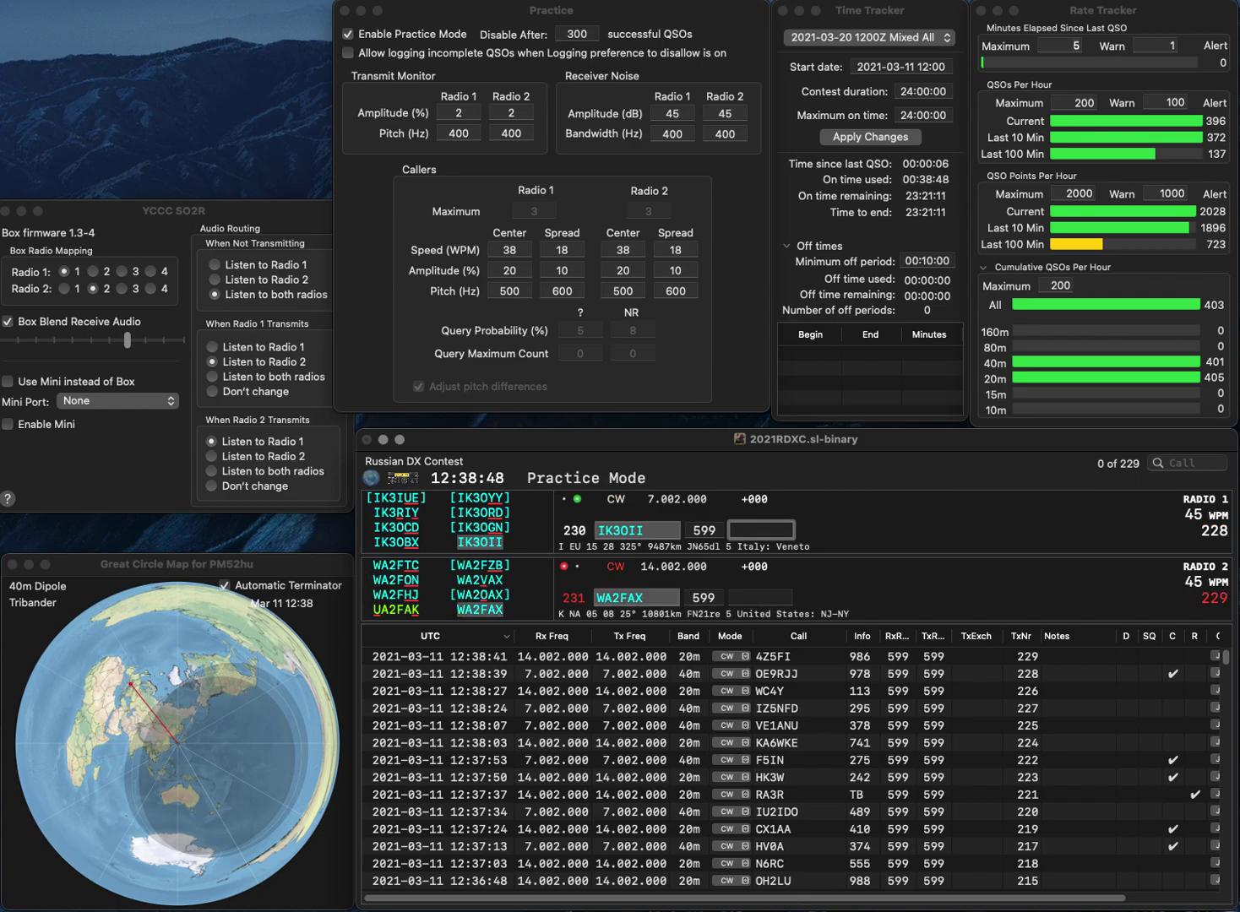
pyautogui.write('535')
pyautogui.press('Return')
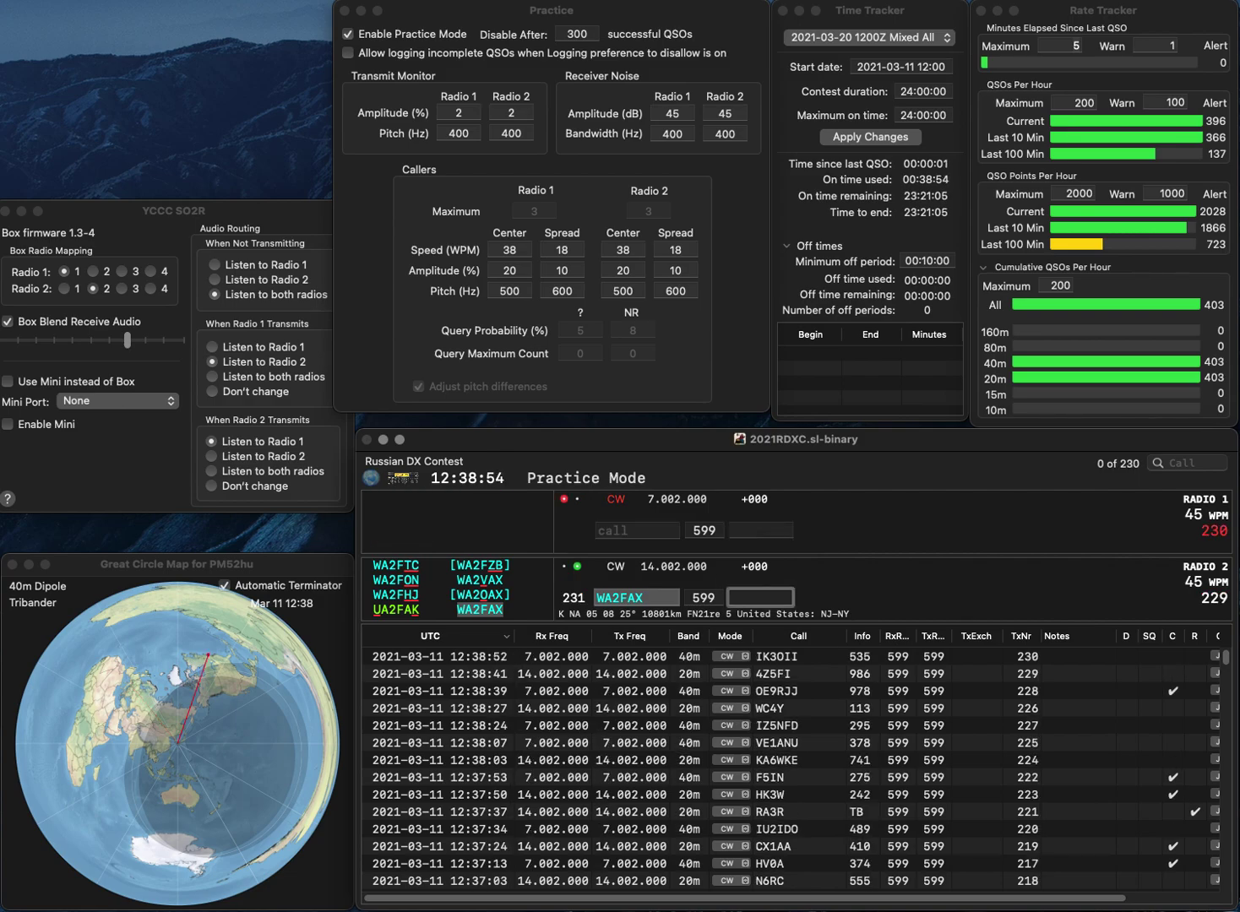
pyautogui.write('17')
pyautogui.press('Return')
# Answer N5LAP on Radio 1 and S55KA on Radio 2.
pyautogui.write('N5')
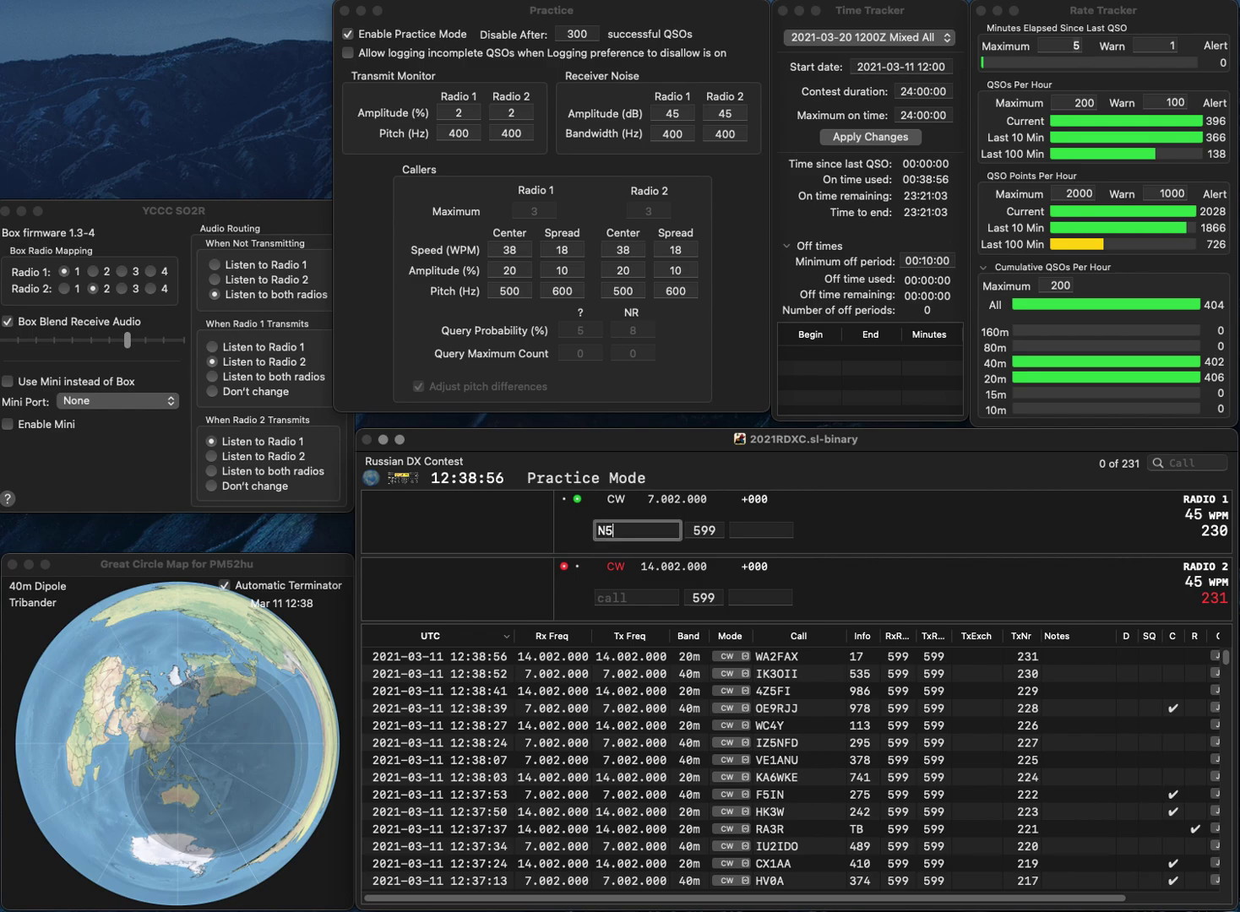
pyautogui.write('LAP')
pyautogui.press('Return')
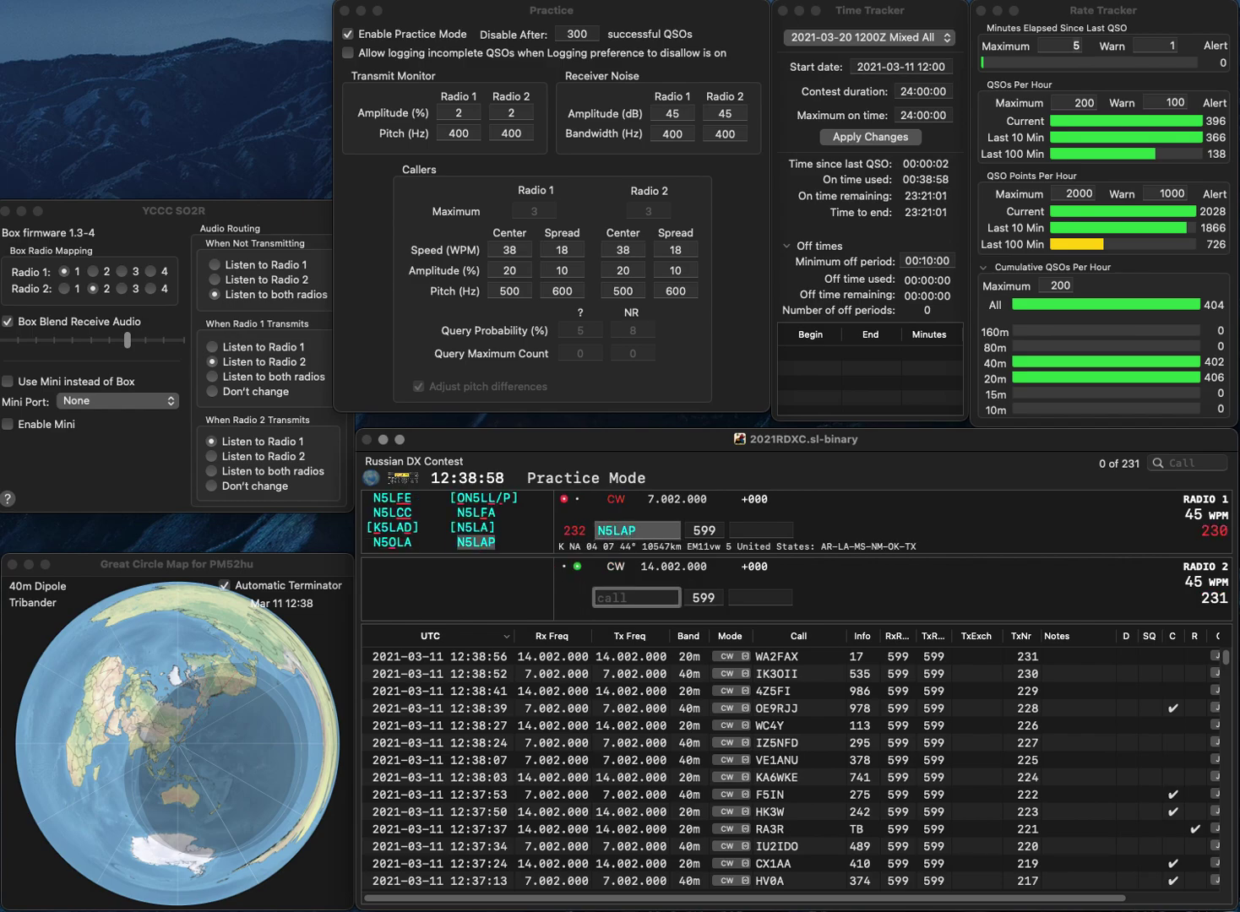
pyautogui.write('S55K')
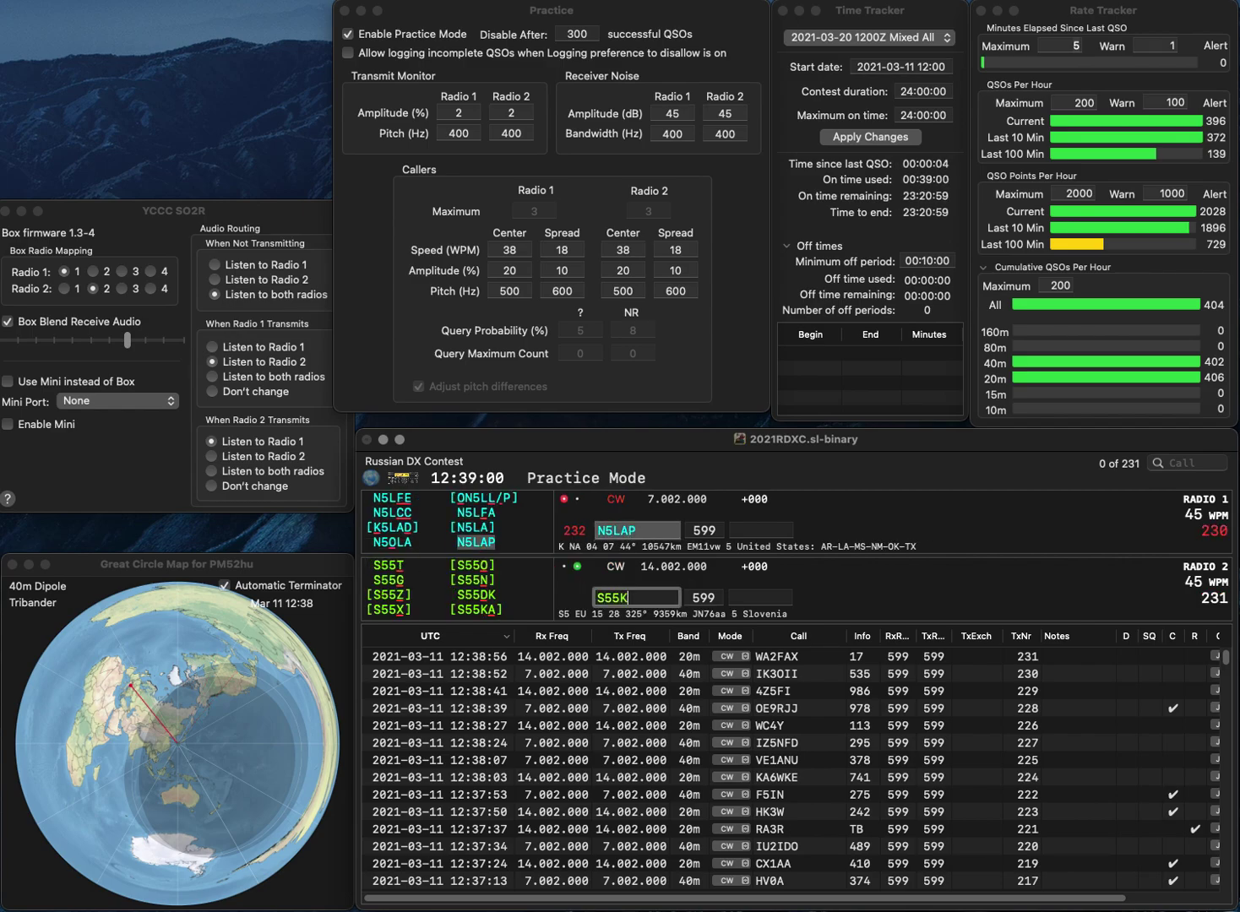
pyautogui.write('A')
pyautogui.press('Return')
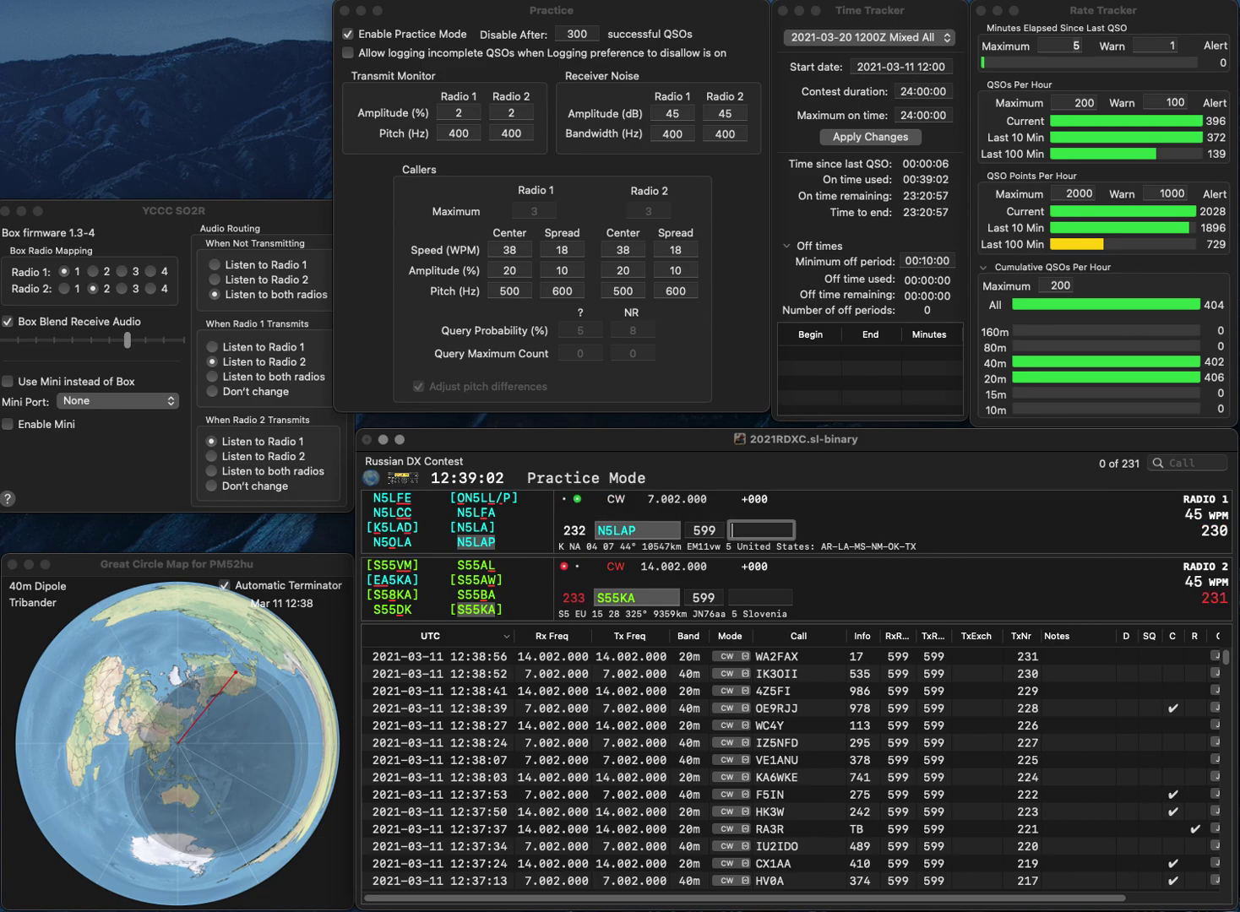
# Log N5LAP with exchange 387 on Radio 1 and S55KA with exchange 704 on Radio 2.
pyautogui.write('387')
pyautogui.press('Return')
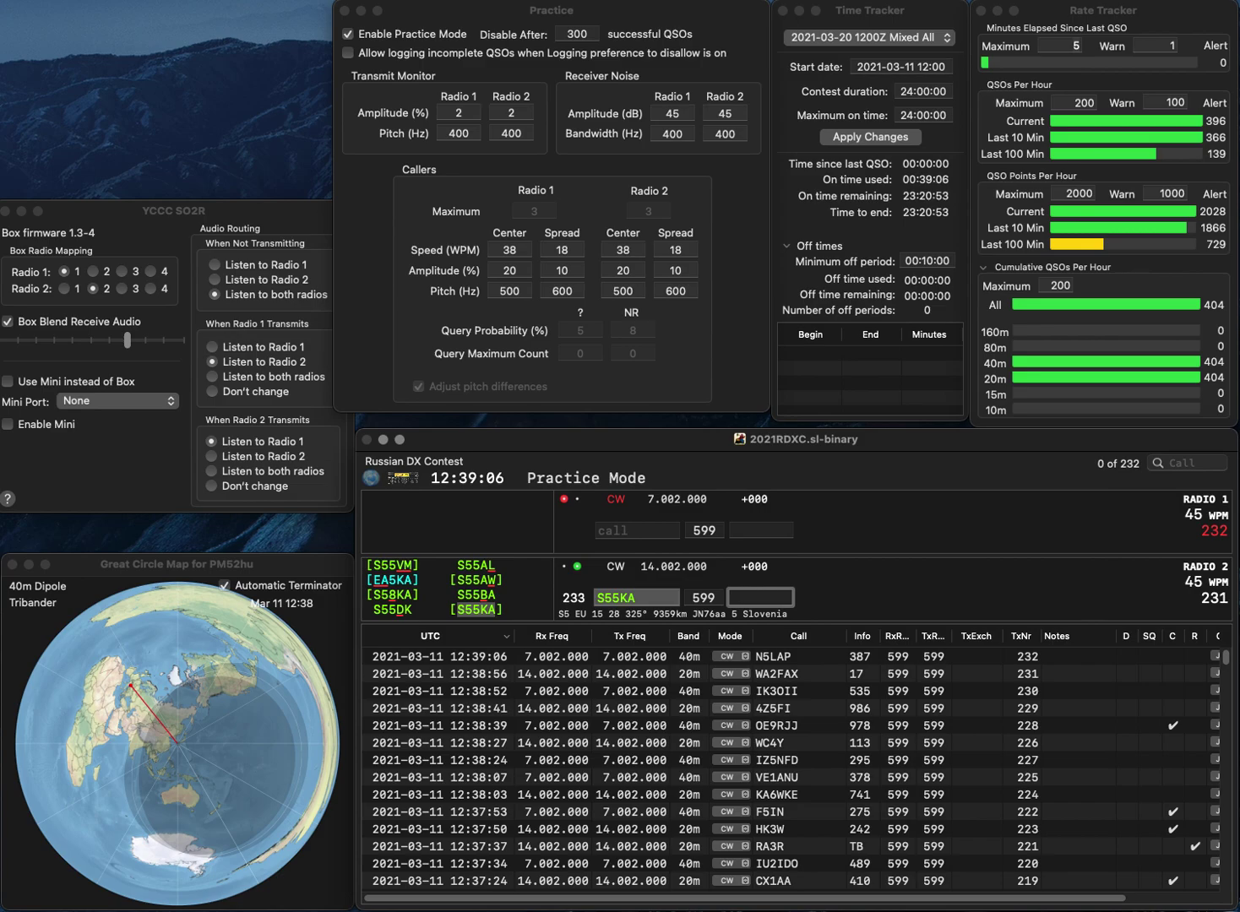
pyautogui.write('7')
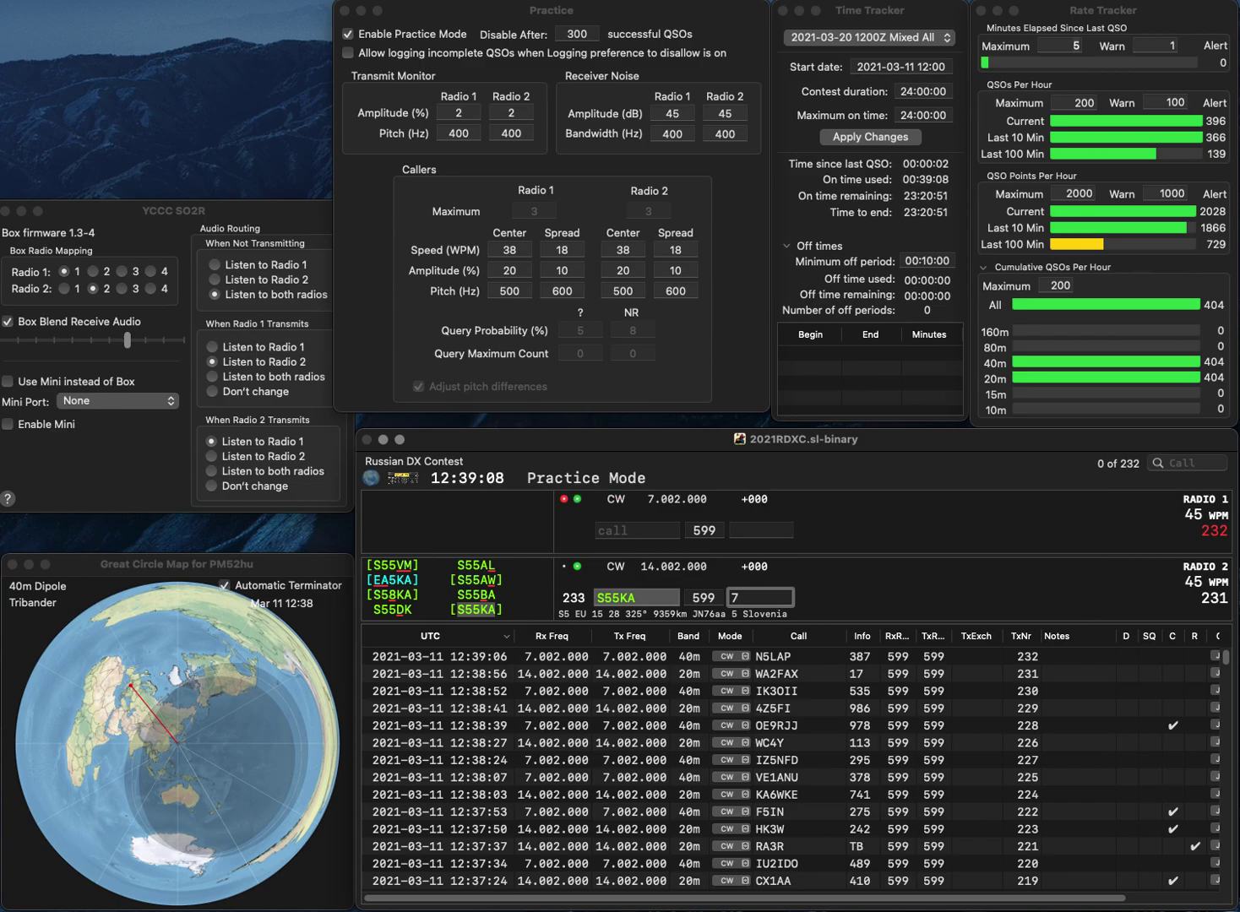
pyautogui.write('04')
pyautogui.press('Return')
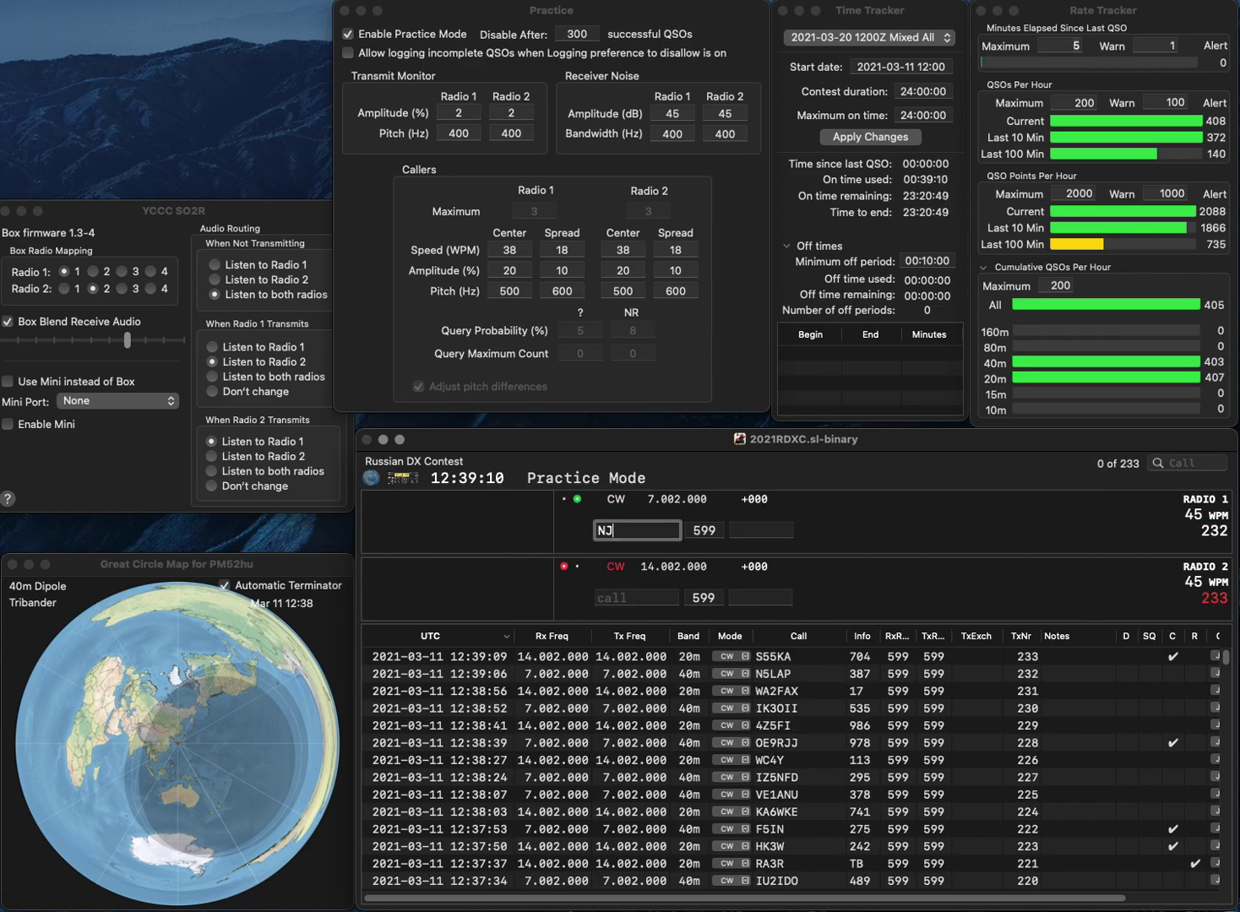
# Answer NJ8BB on Radio 1 and W1VT on Radio 2.
pyautogui.write('NJ8BB')
pyautogui.press('Return')
pyautogui.write('W1VT')
pyautogui.press('Return')
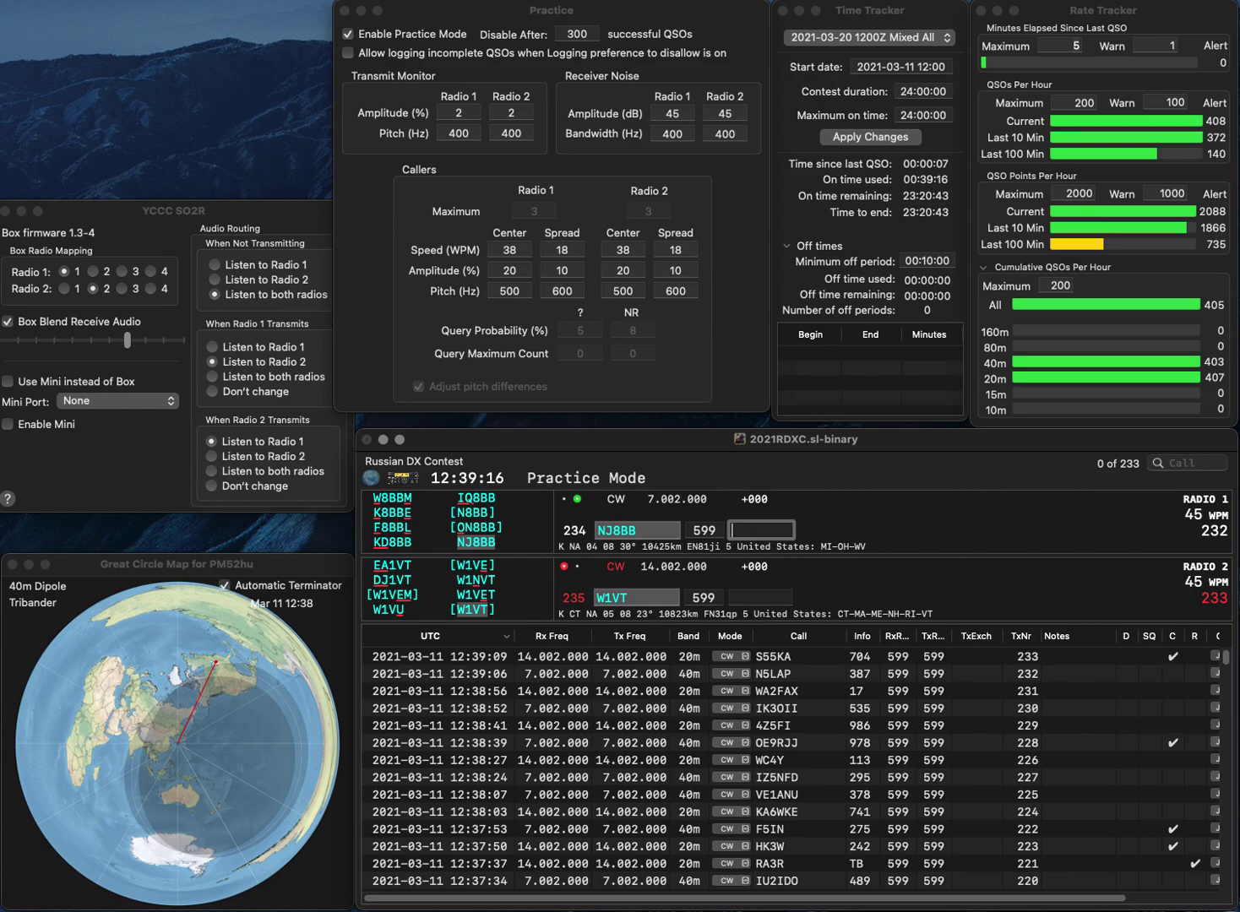
pyautogui.write('724')
pyautogui.press('Return')
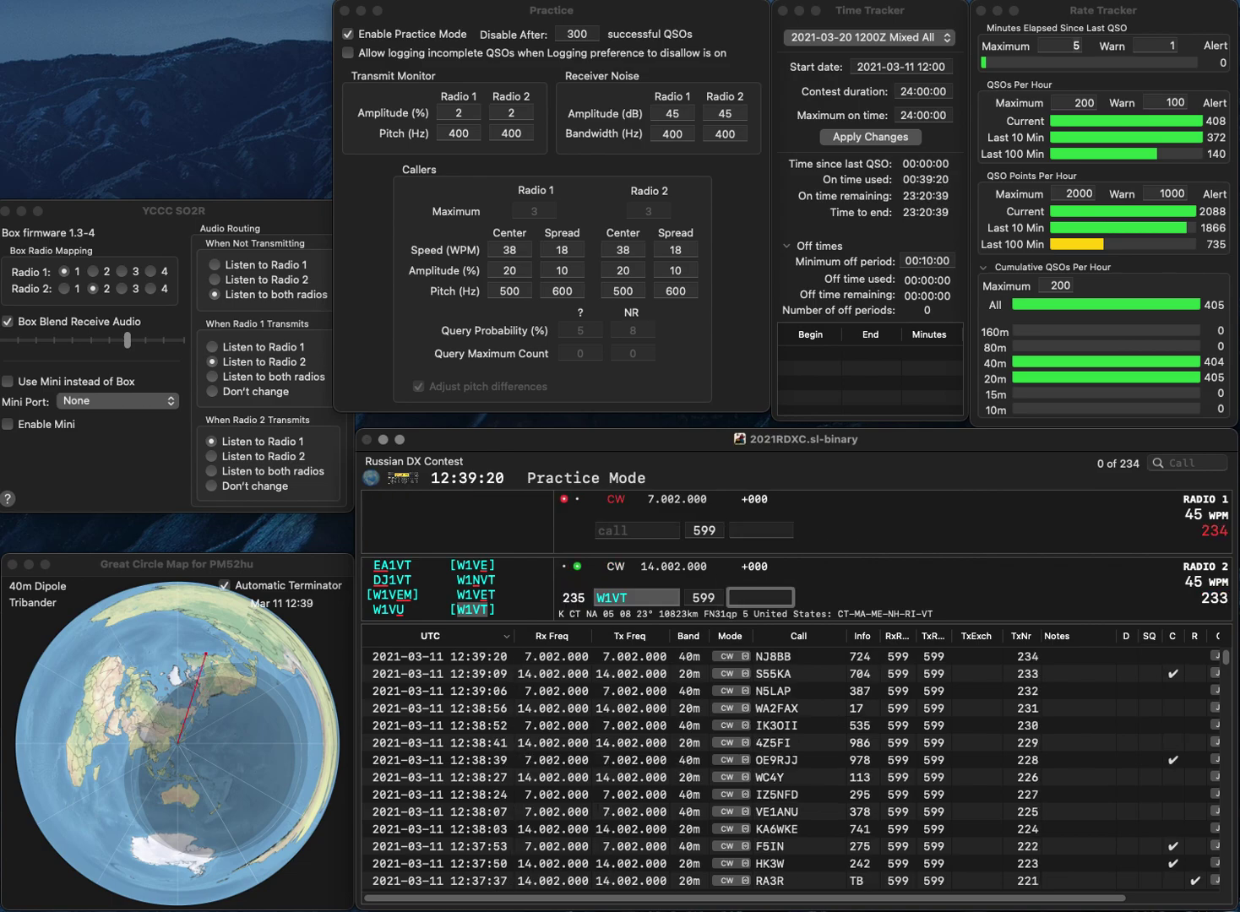
pyautogui.write('958')
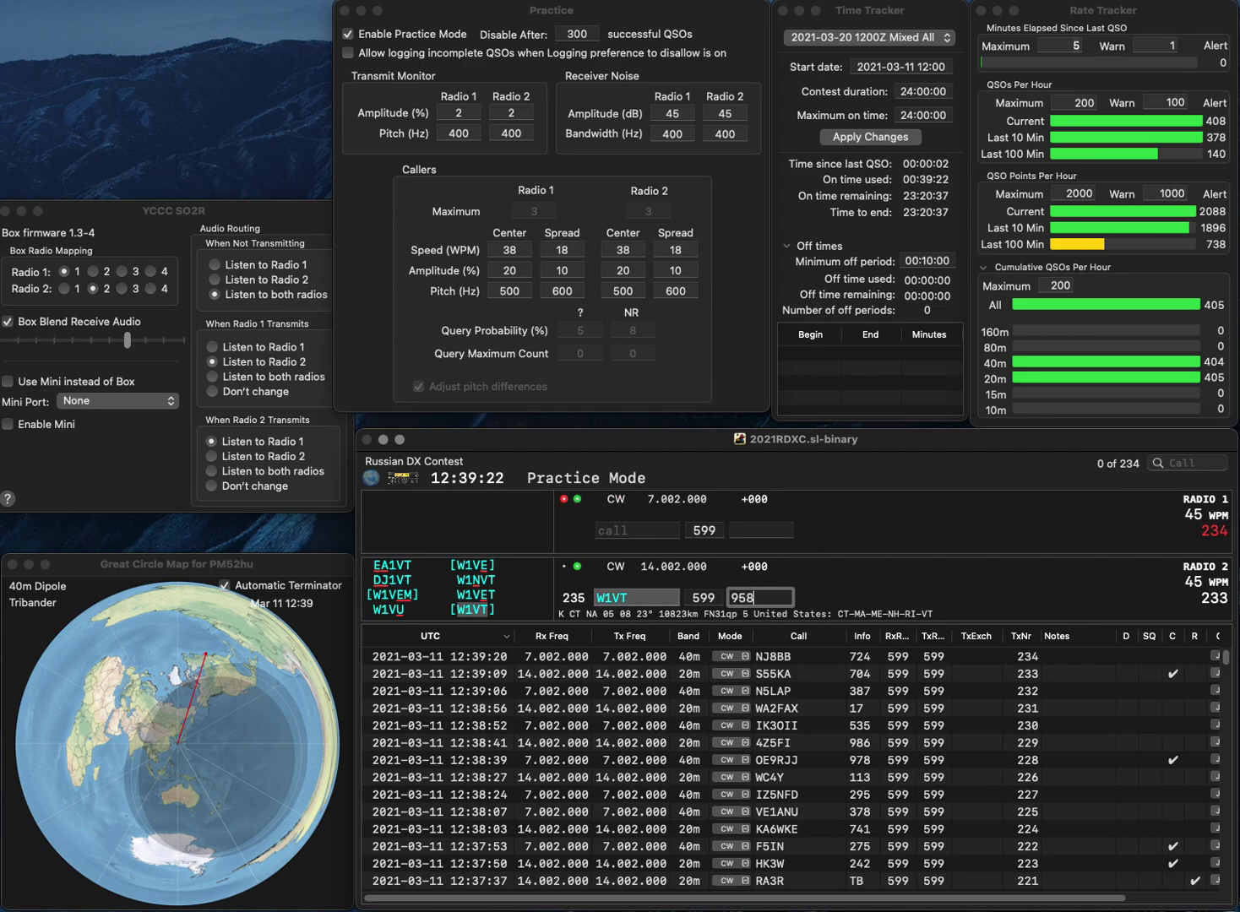
pyautogui.press('Return')
# Answer OD5VB on Radio 1 and PA4G on Radio 2.
pyautogui.write('OD')
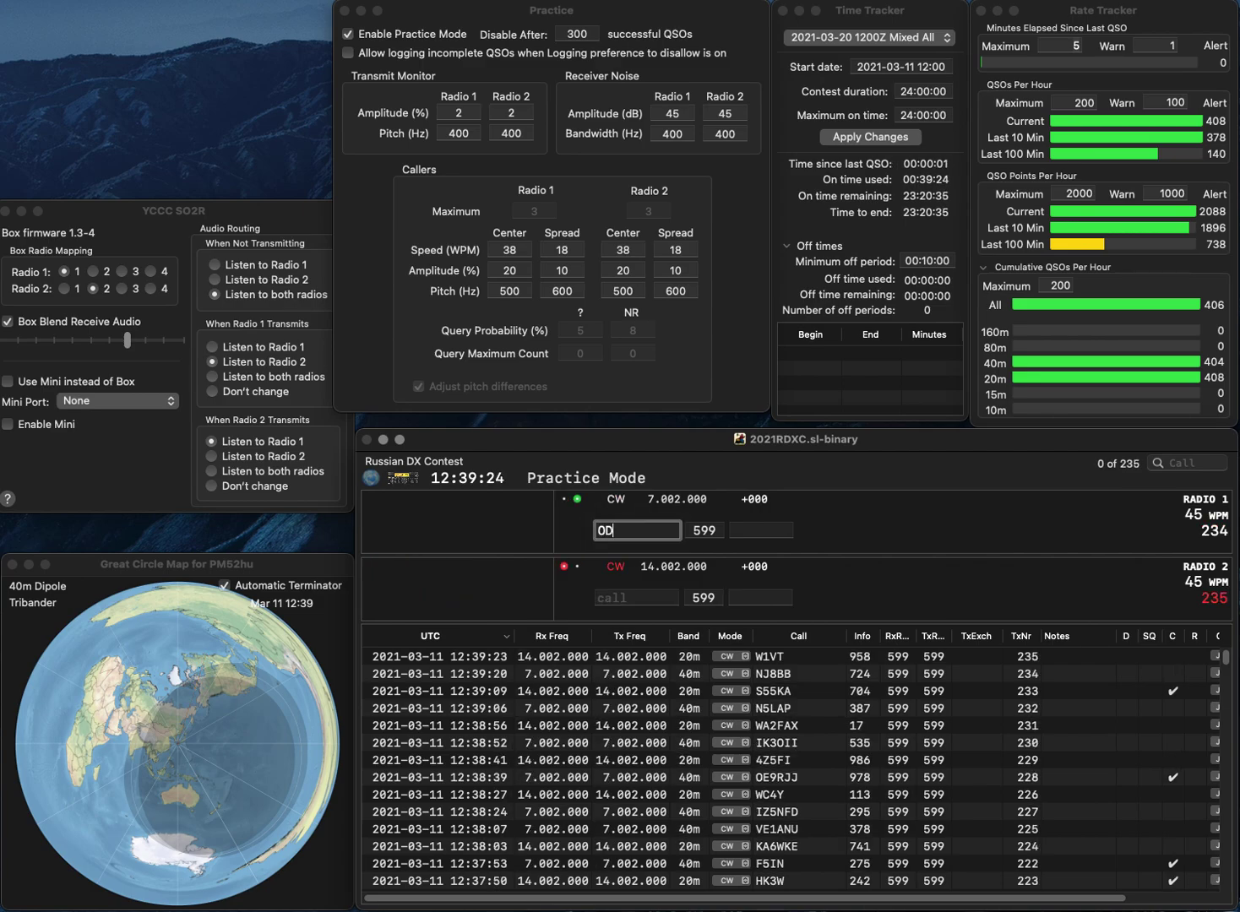
pyautogui.write('VB')
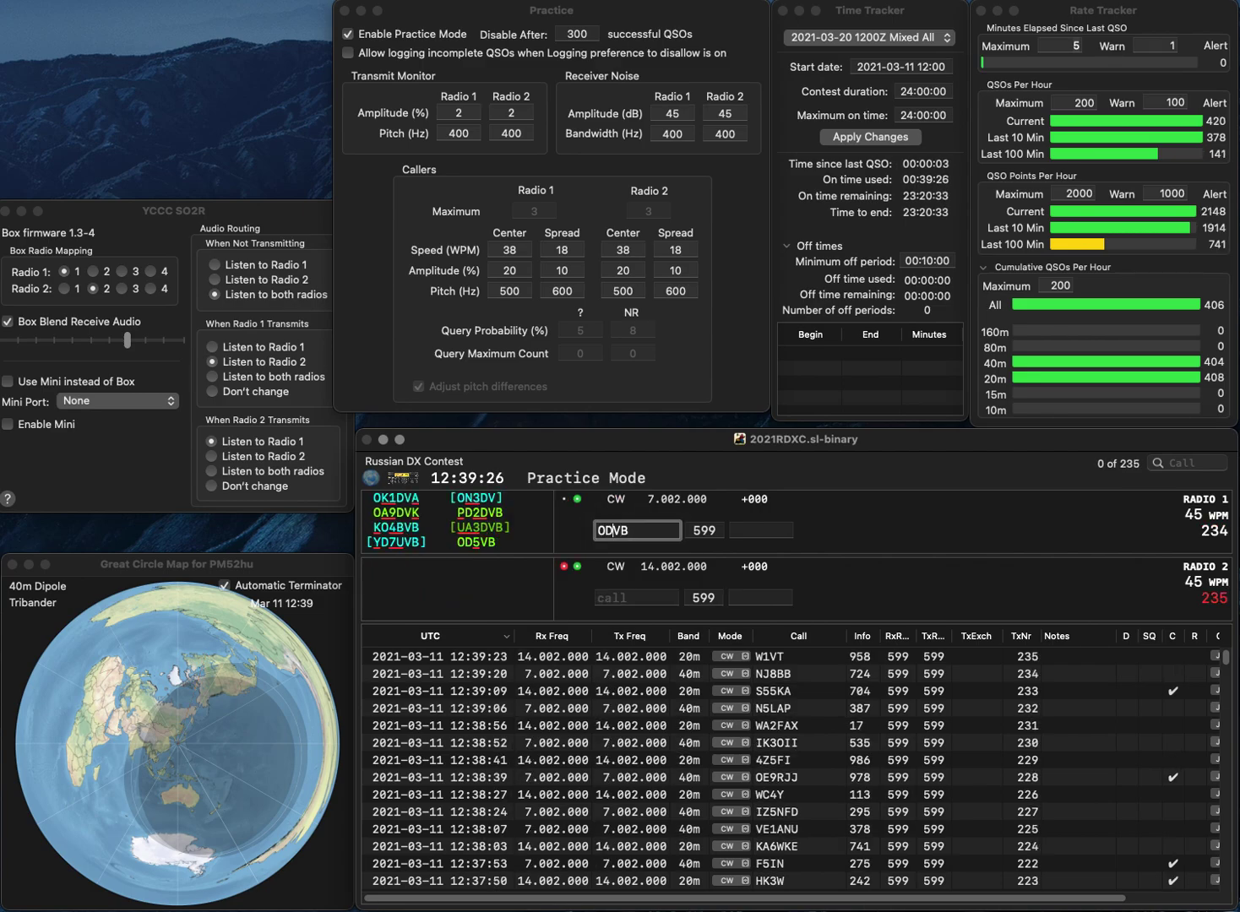
pyautogui.press('Left')
pyautogui.press('Left')
pyautogui.write('5')
pyautogui.press('Return')
pyautogui.write('PA4G')
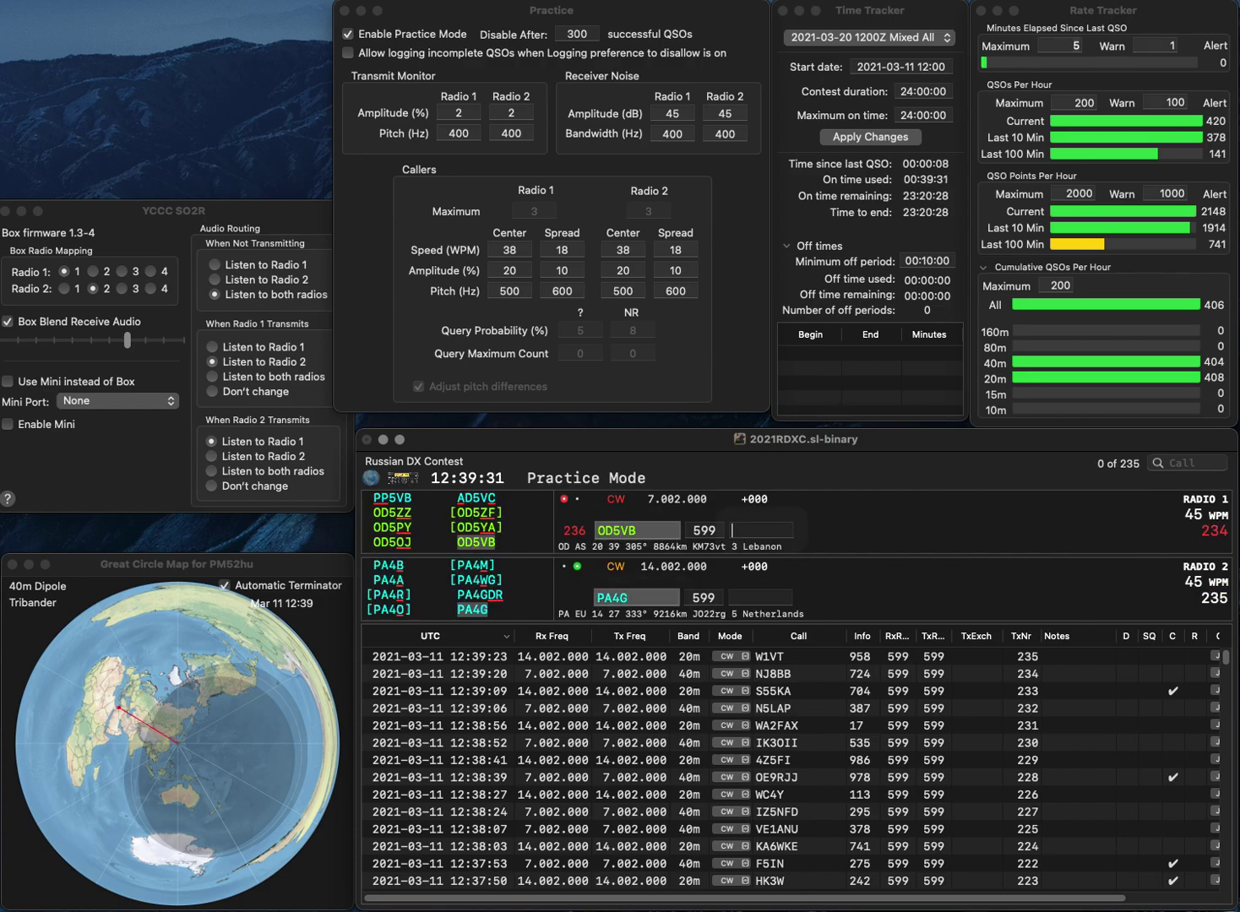
pyautogui.press('Return')
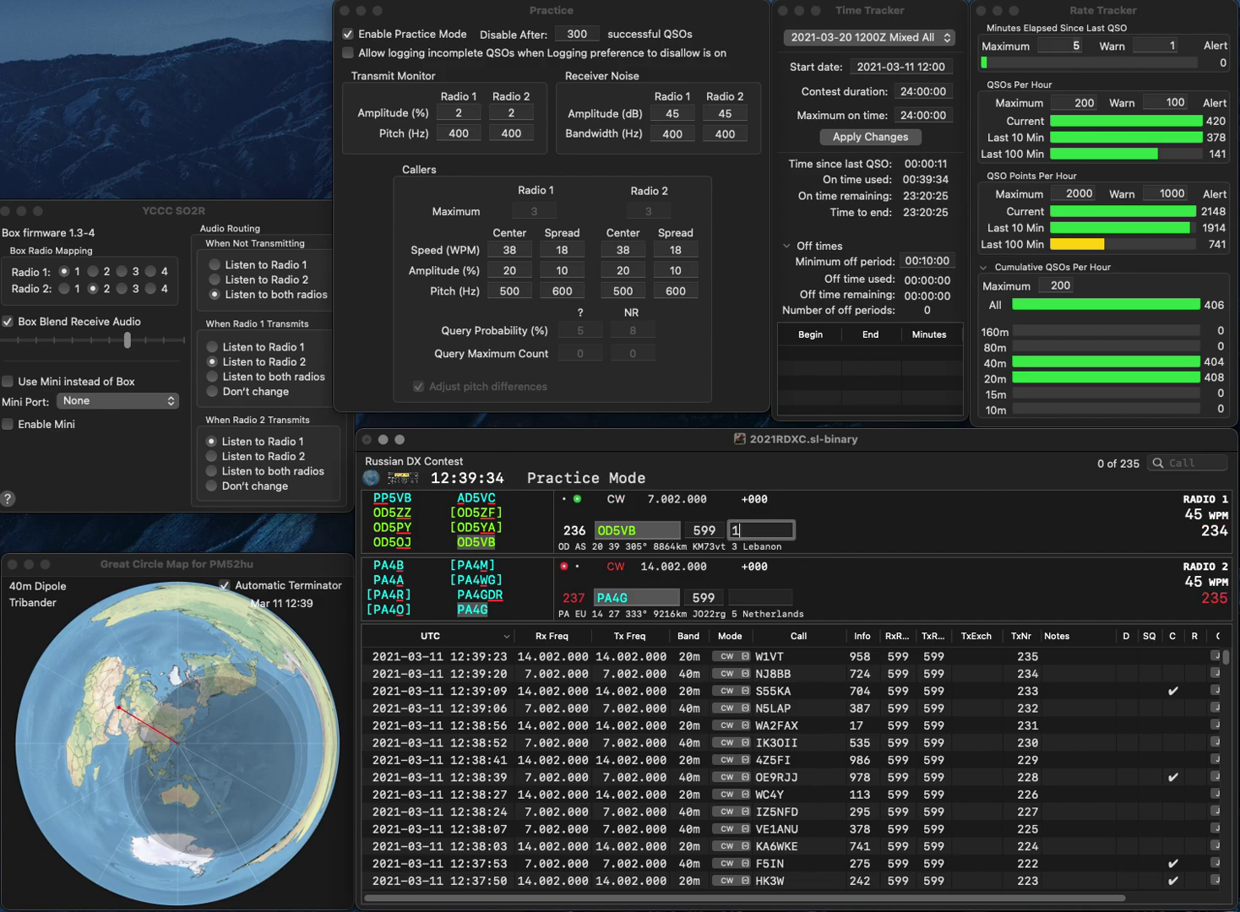
pyautogui.press('Return')
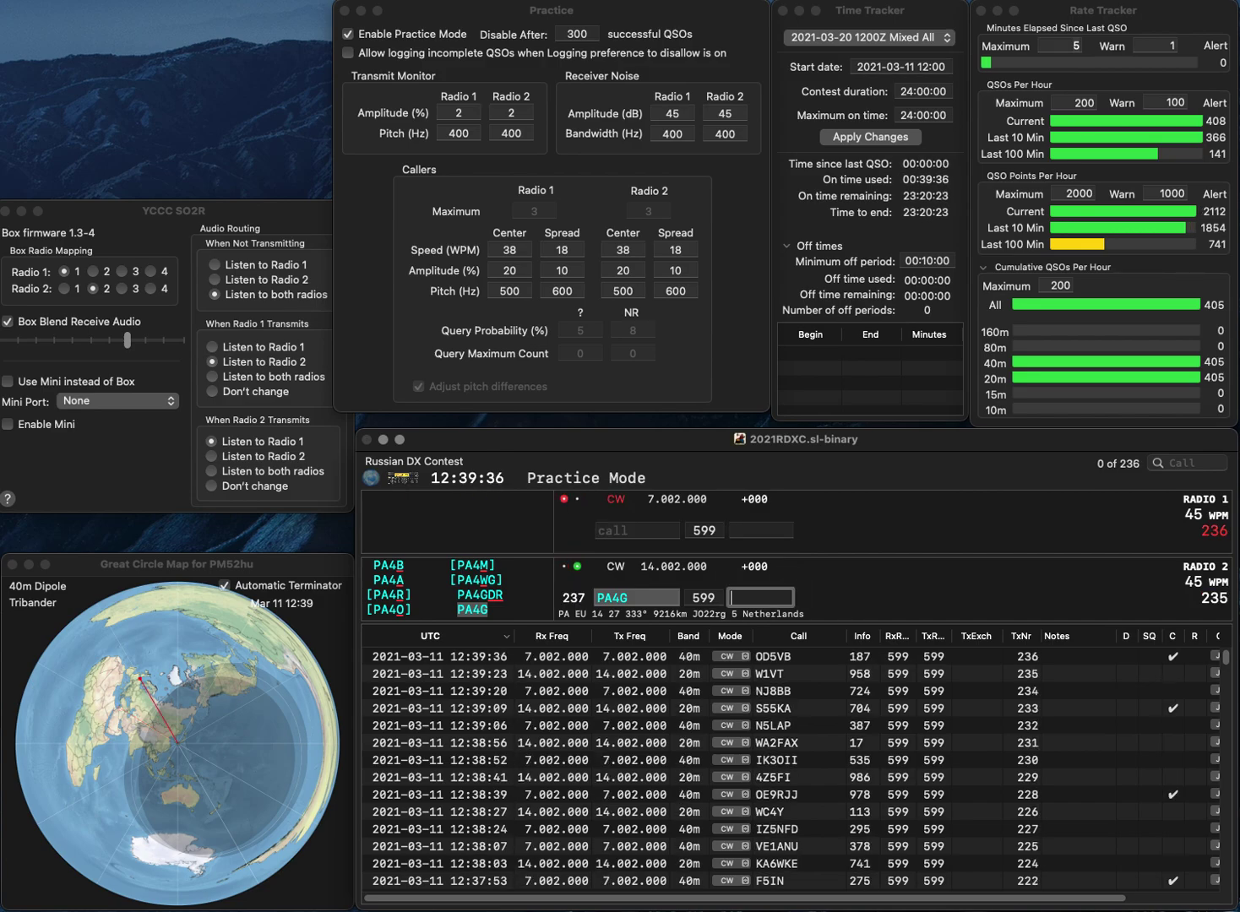
pyautogui.write('996')
pyautogui.press('Return')
pyautogui.write('0')
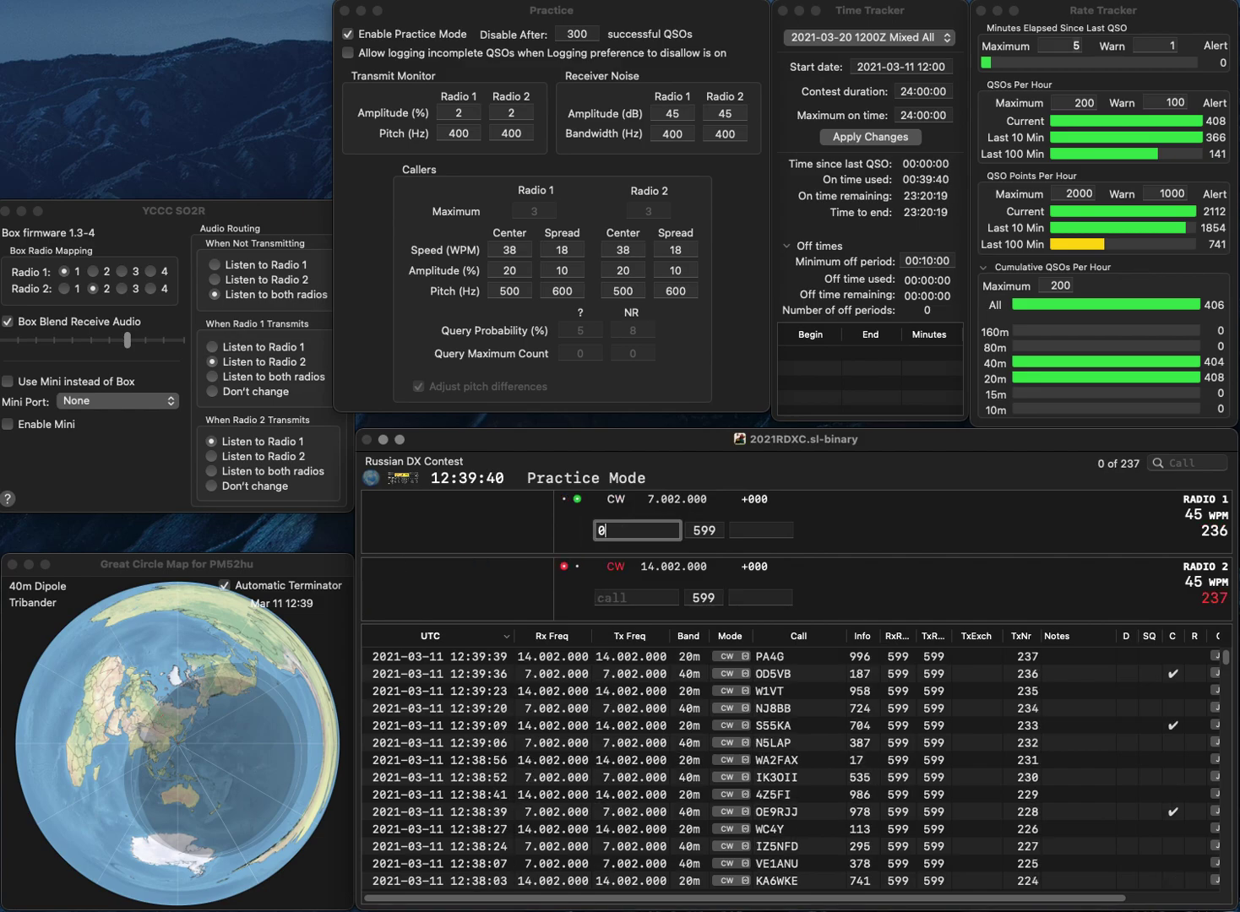
pyautogui.write('RW')
pyautogui.press('Return')
pyautogui.write('DL6OCH')
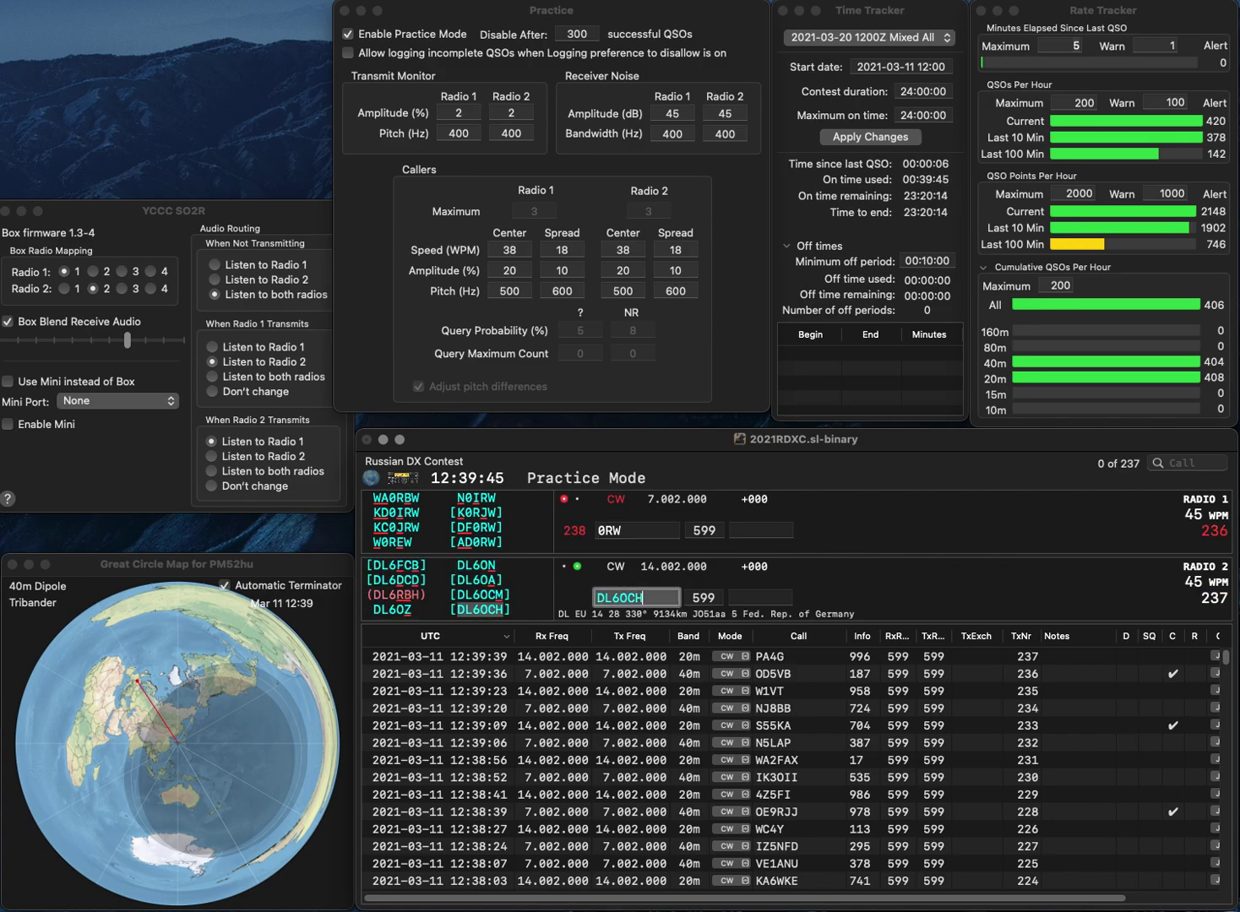
pyautogui.press('Return')
# Complete the partial Radio 1 call as DF0RW, send it, and move to the Radio 2 exchange entry.
pyautogui.write('DF')
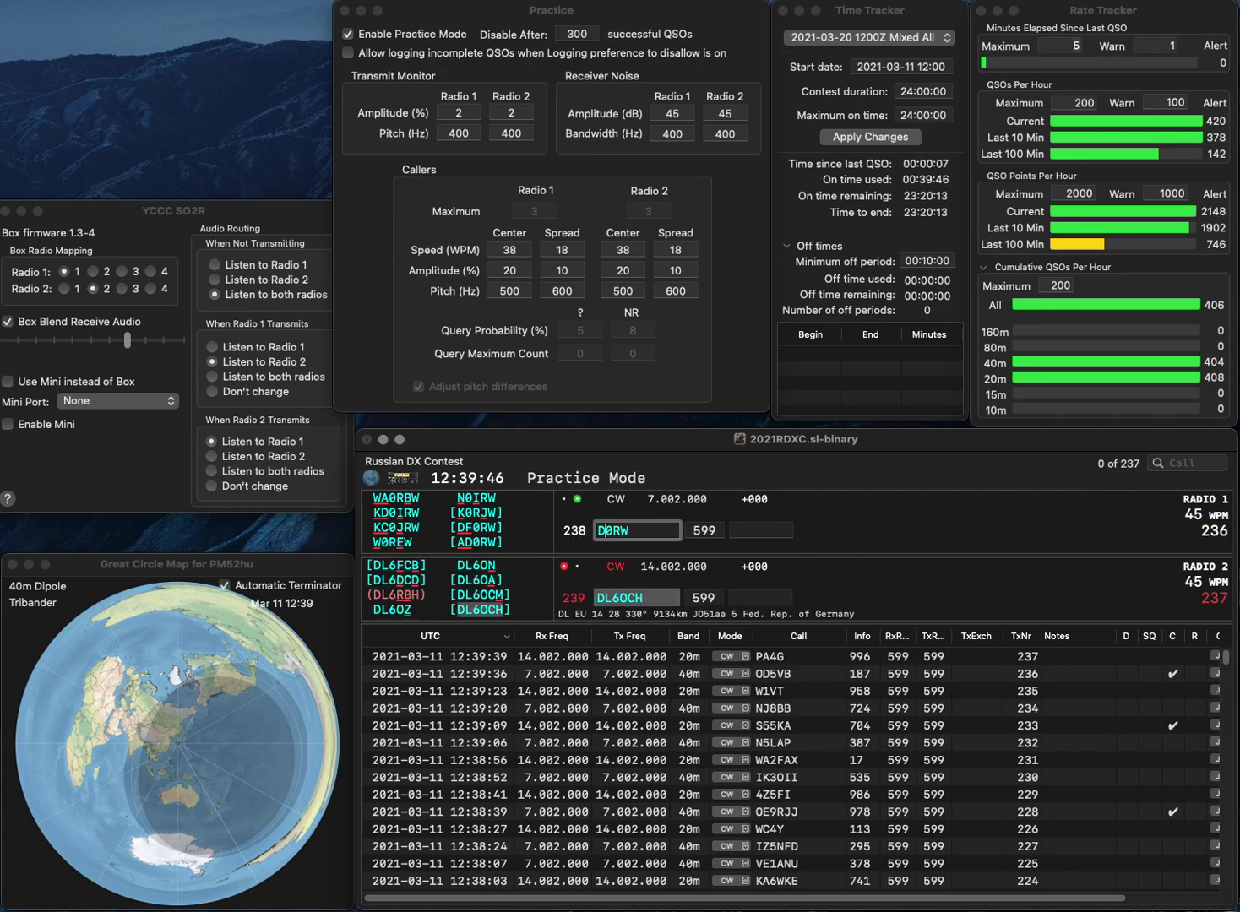
pyautogui.press('Tab')
pyautogui.press('Tab')
pyautogui.press('Tab')
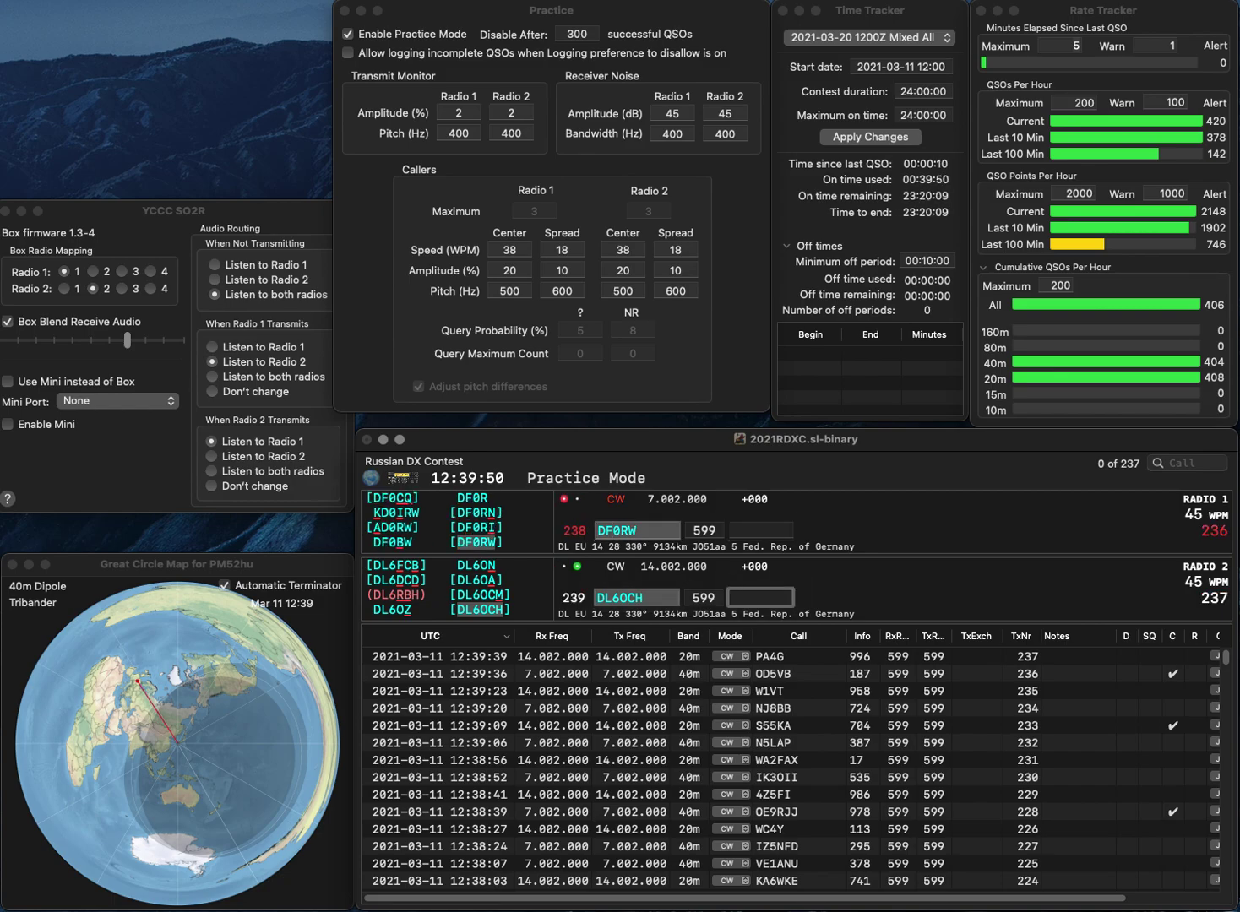
pyautogui.write('476')
pyautogui.press('Return')
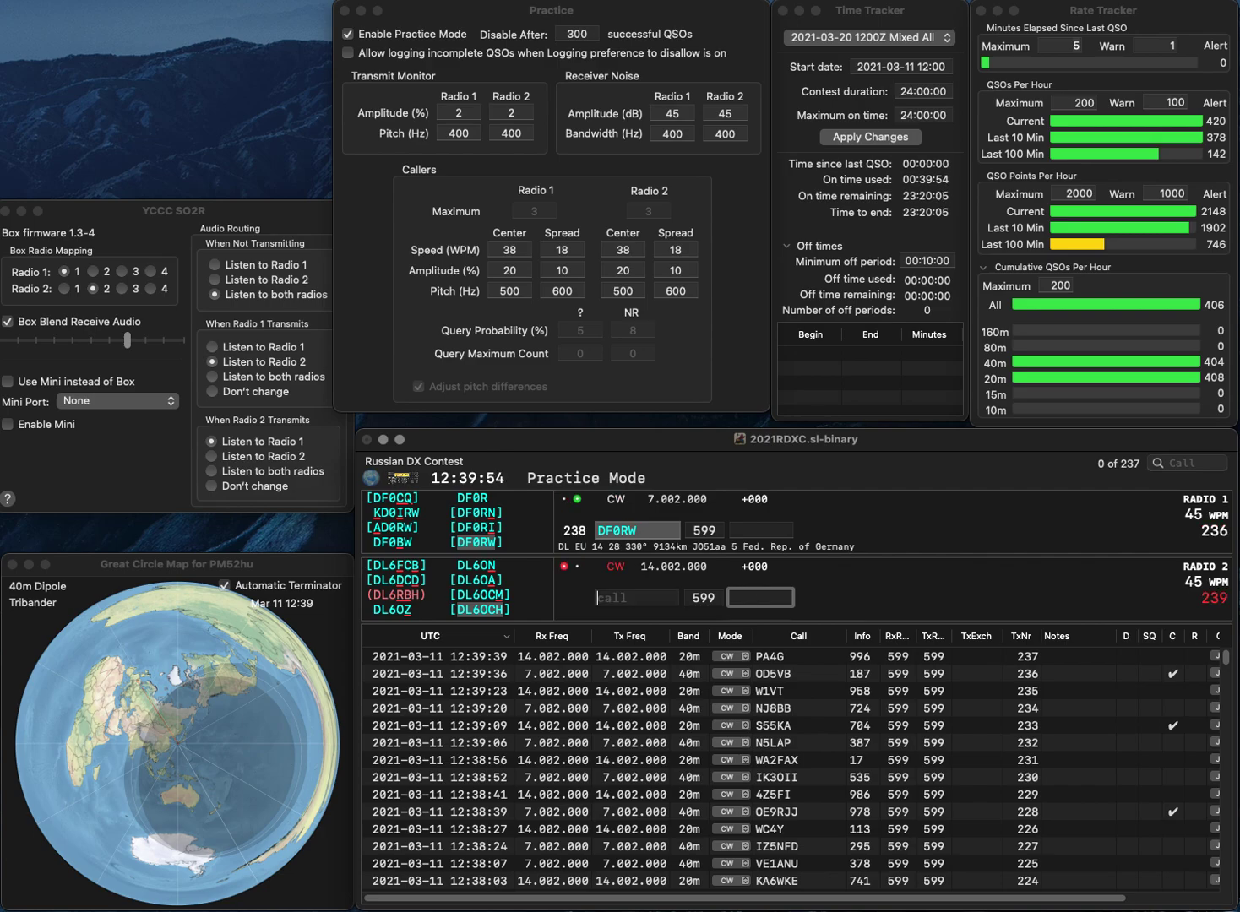
pyautogui.write('744')
pyautogui.press('Return')
# Answer DL5KBO on Radio 2 and DL1SVA on Radio 1.
pyautogui.write('DL5')
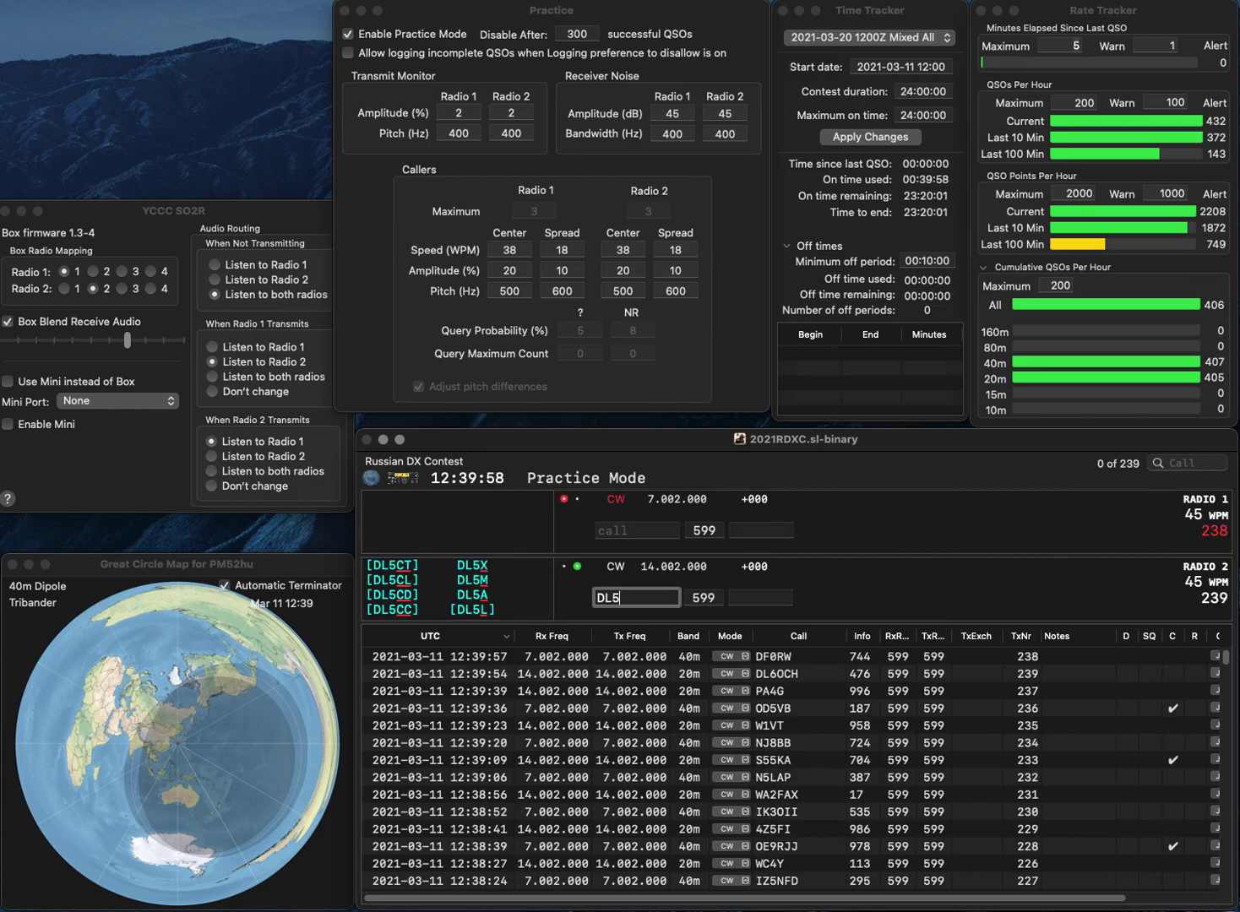
pyautogui.write('KDO')
pyautogui.press('BackSpace')
pyautogui.press('BackSpace')
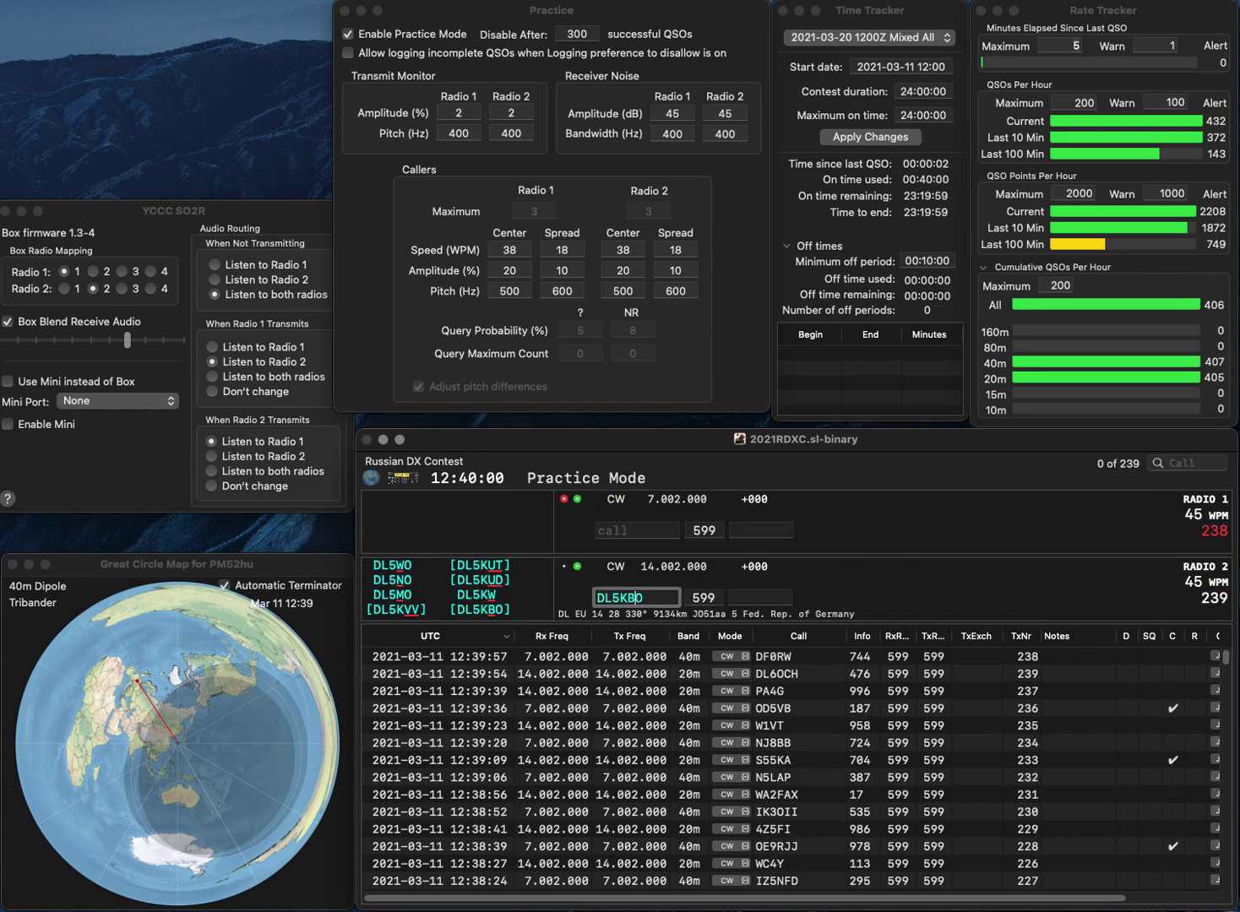
pyautogui.write('BO')
pyautogui.press('Return')
pyautogui.write('DL1')
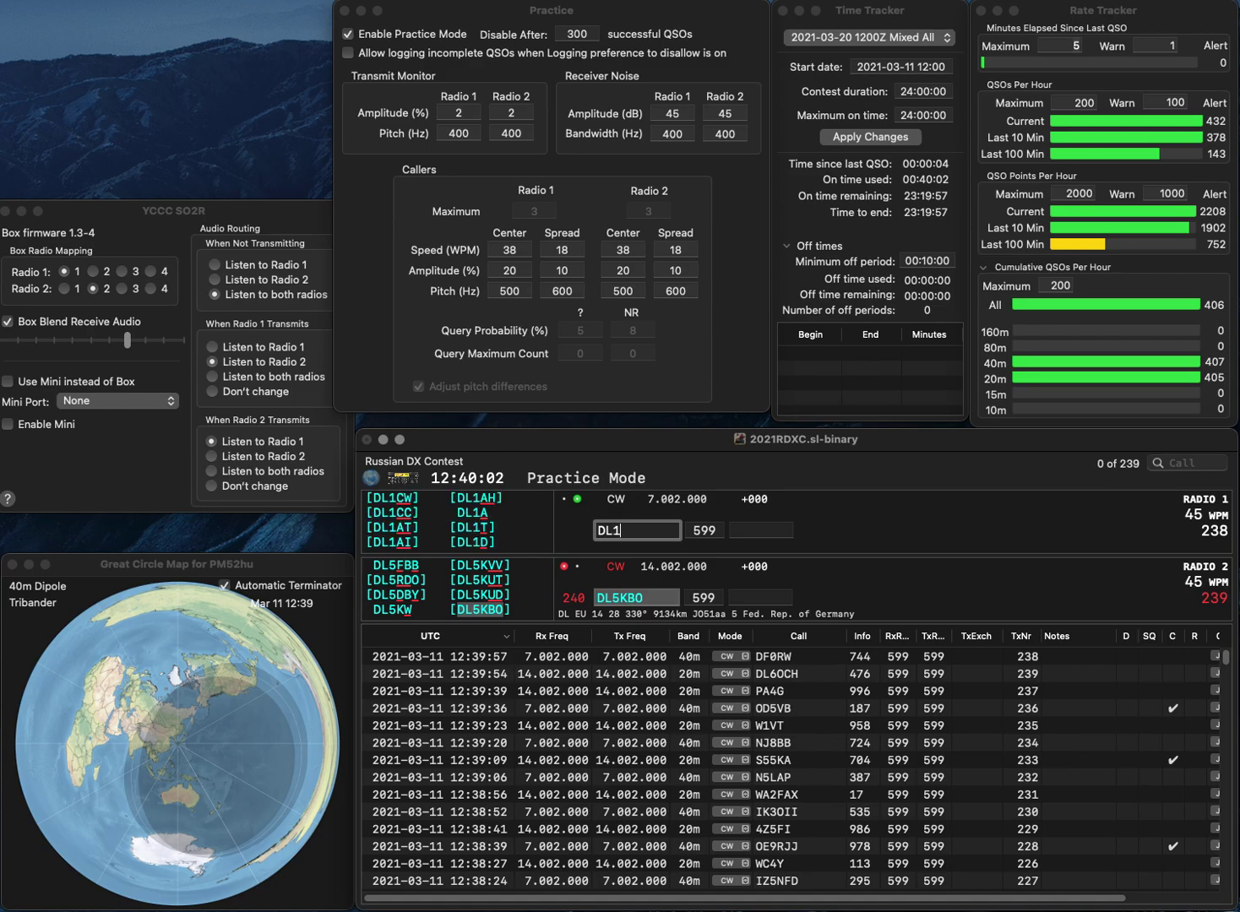
pyautogui.write('SVA')
pyautogui.press('Return')
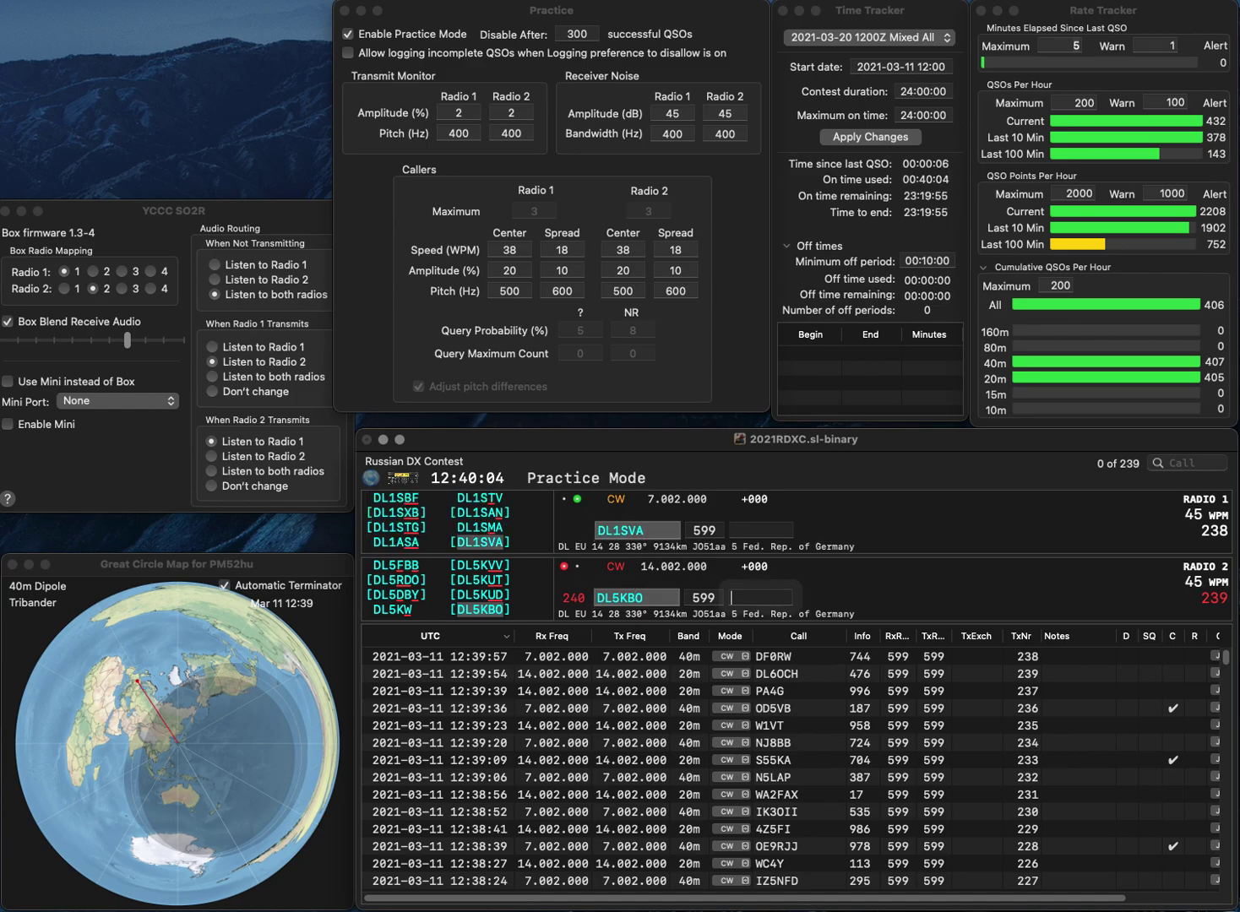
pyautogui.write('6')
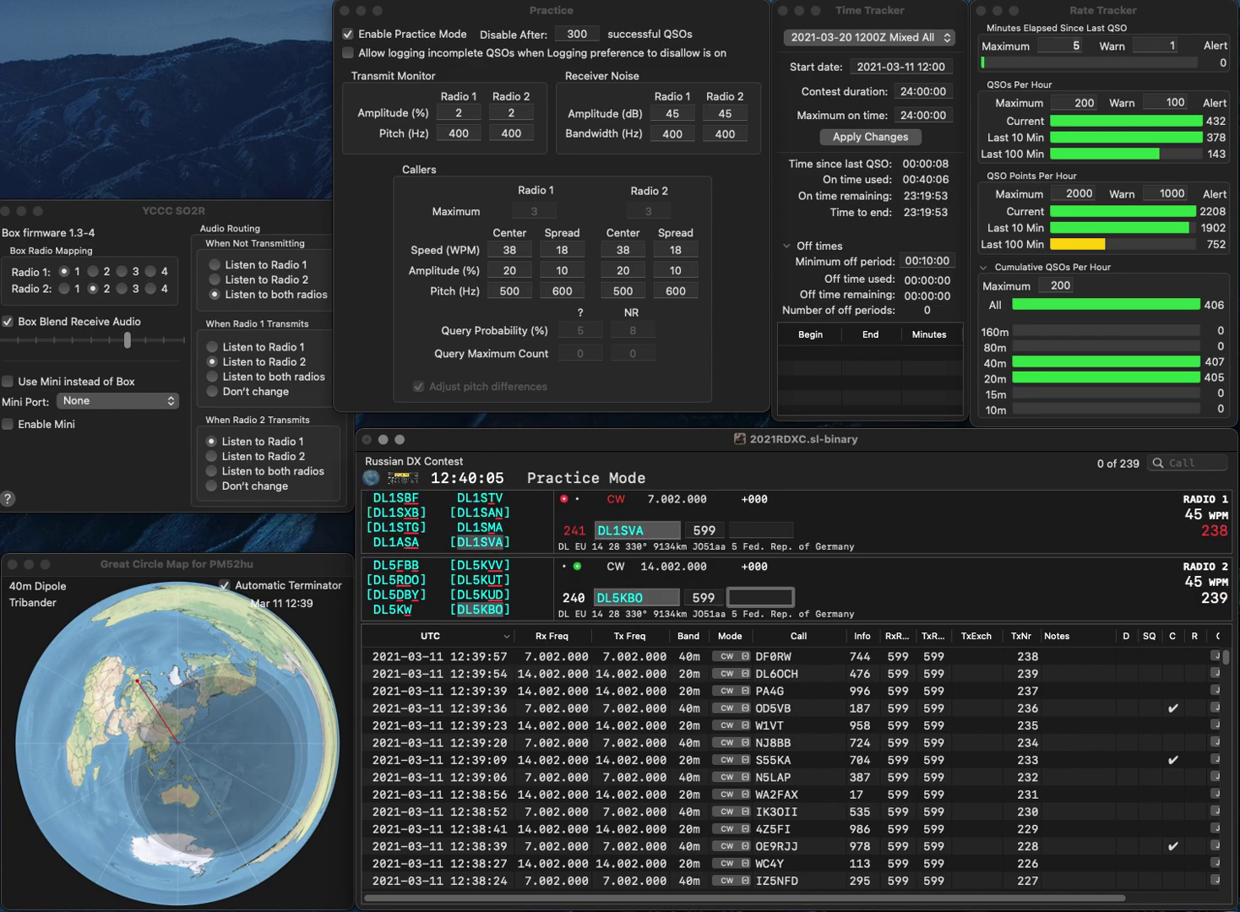
pyautogui.write('73')
pyautogui.press('Return')
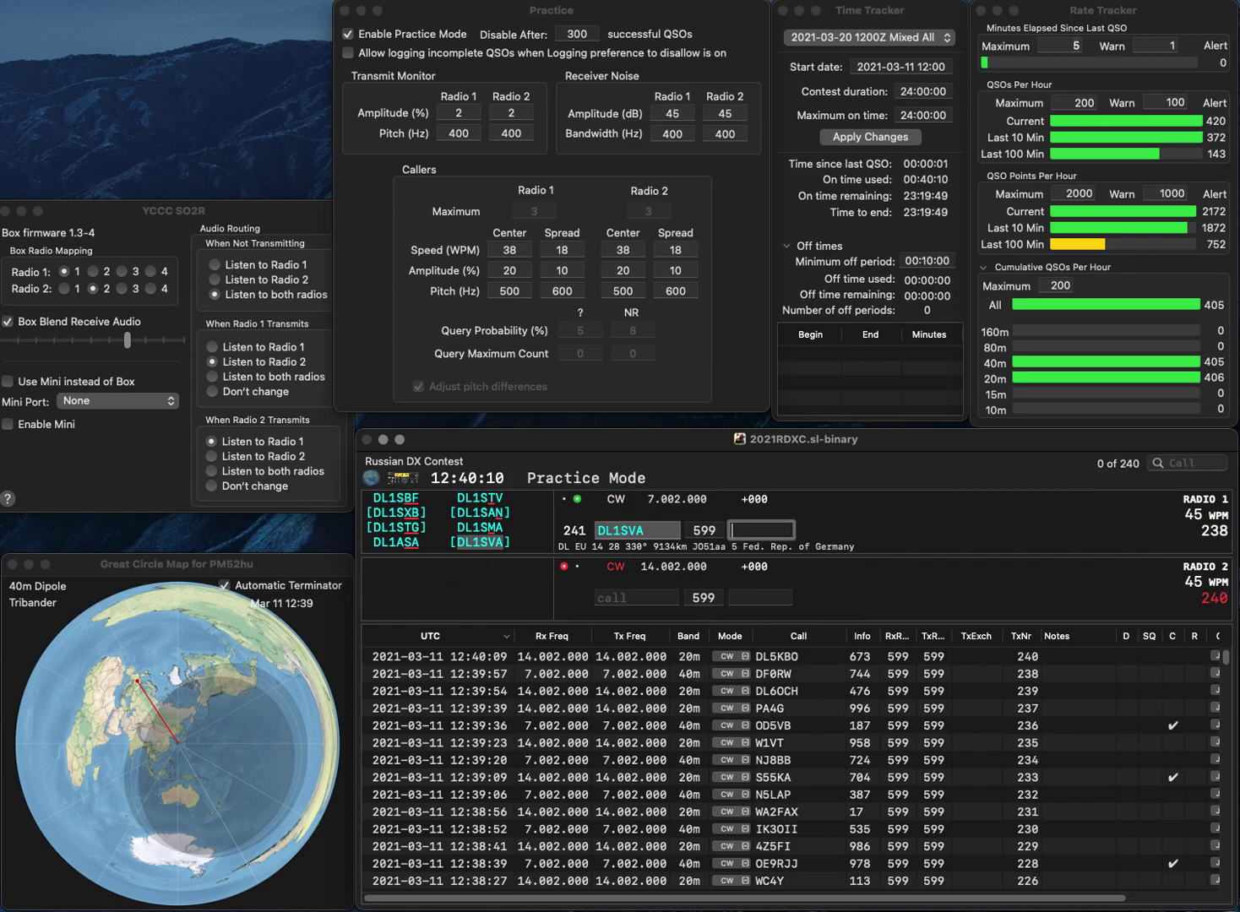
pyautogui.write('17')
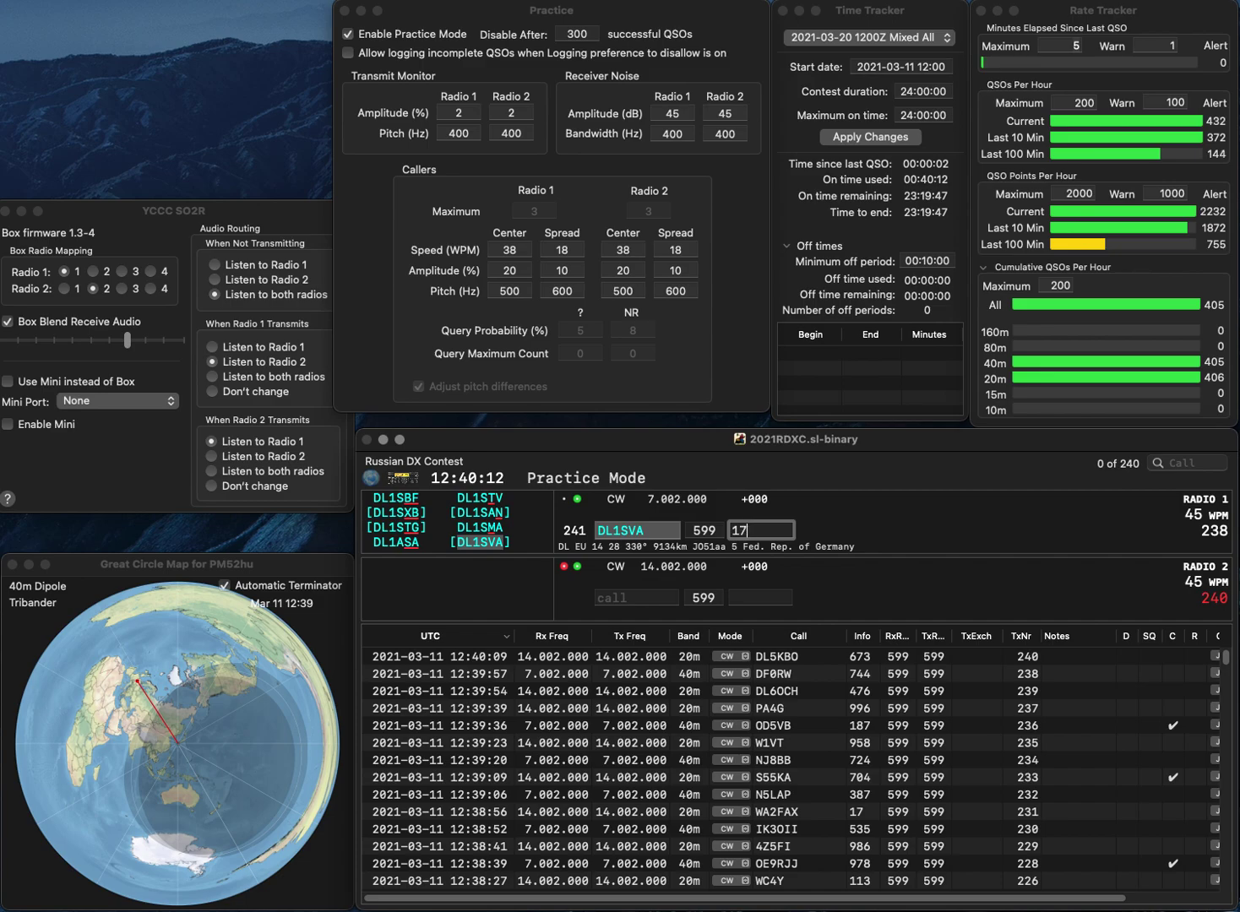
pyautogui.press('BackSpace')
pyautogui.write('1')
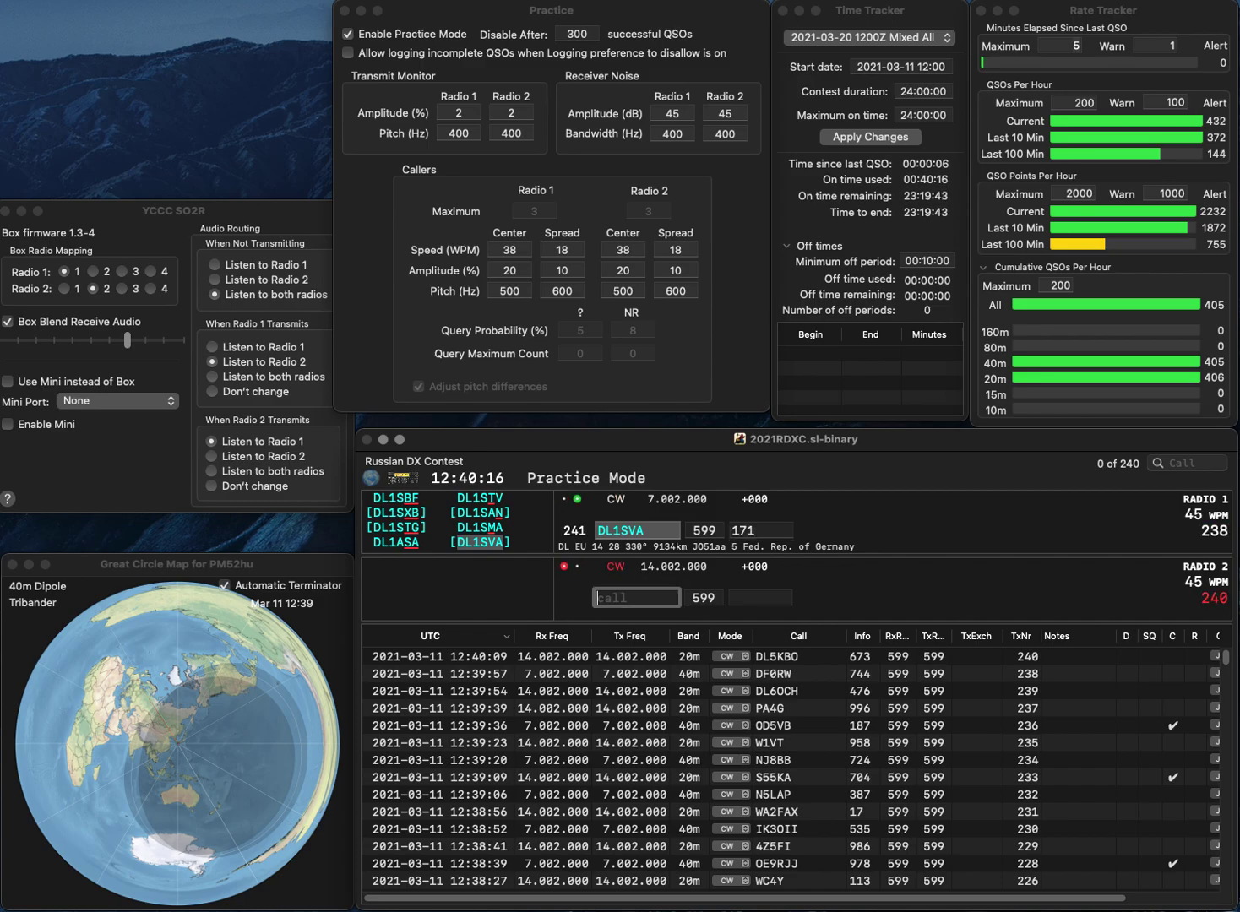
pyautogui.press('Return')
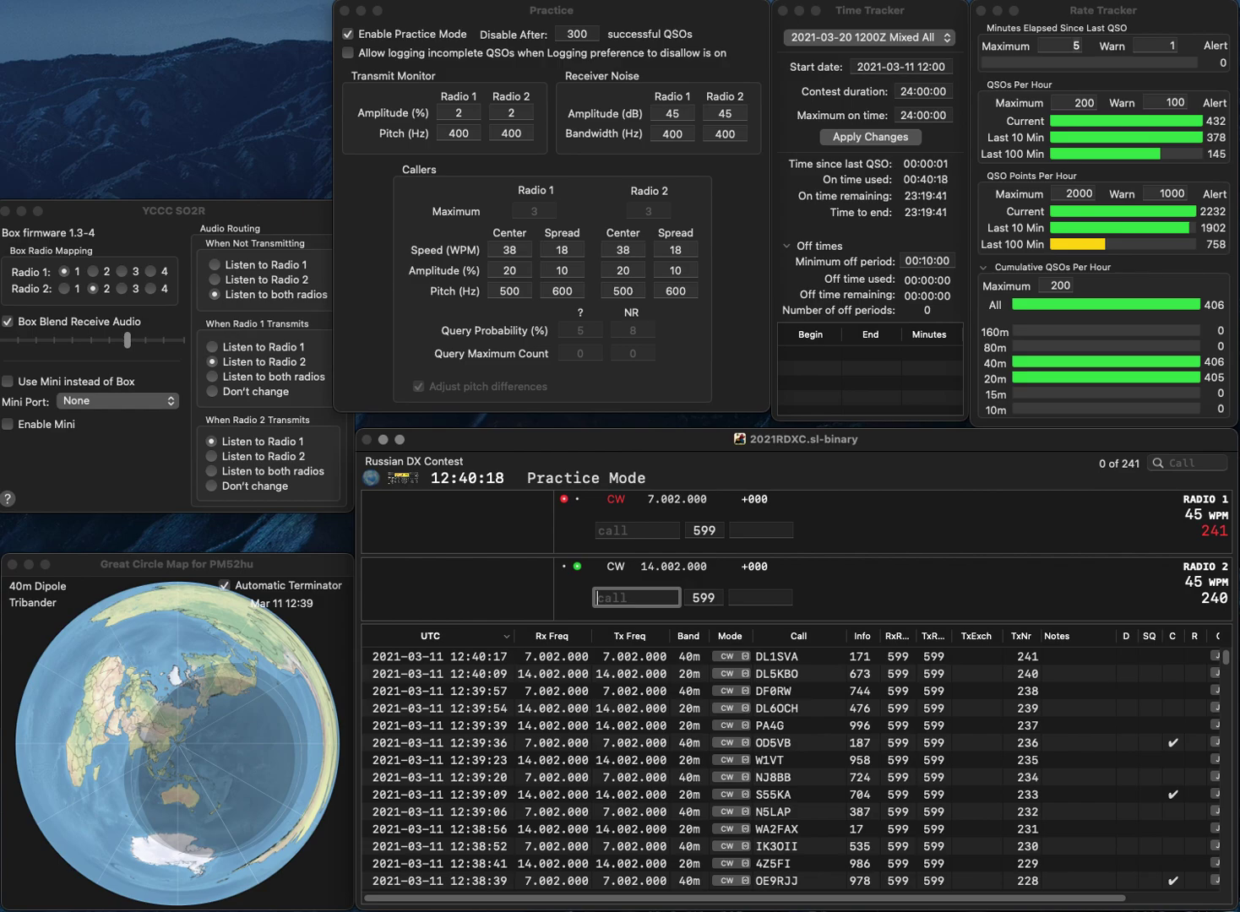
# Answer 7K1EQG on Radio 2 and US5ZFT on Radio 1.
pyautogui.write('K1EQG')
pyautogui.press('Home')
pyautogui.write('7')
pyautogui.press('Return')
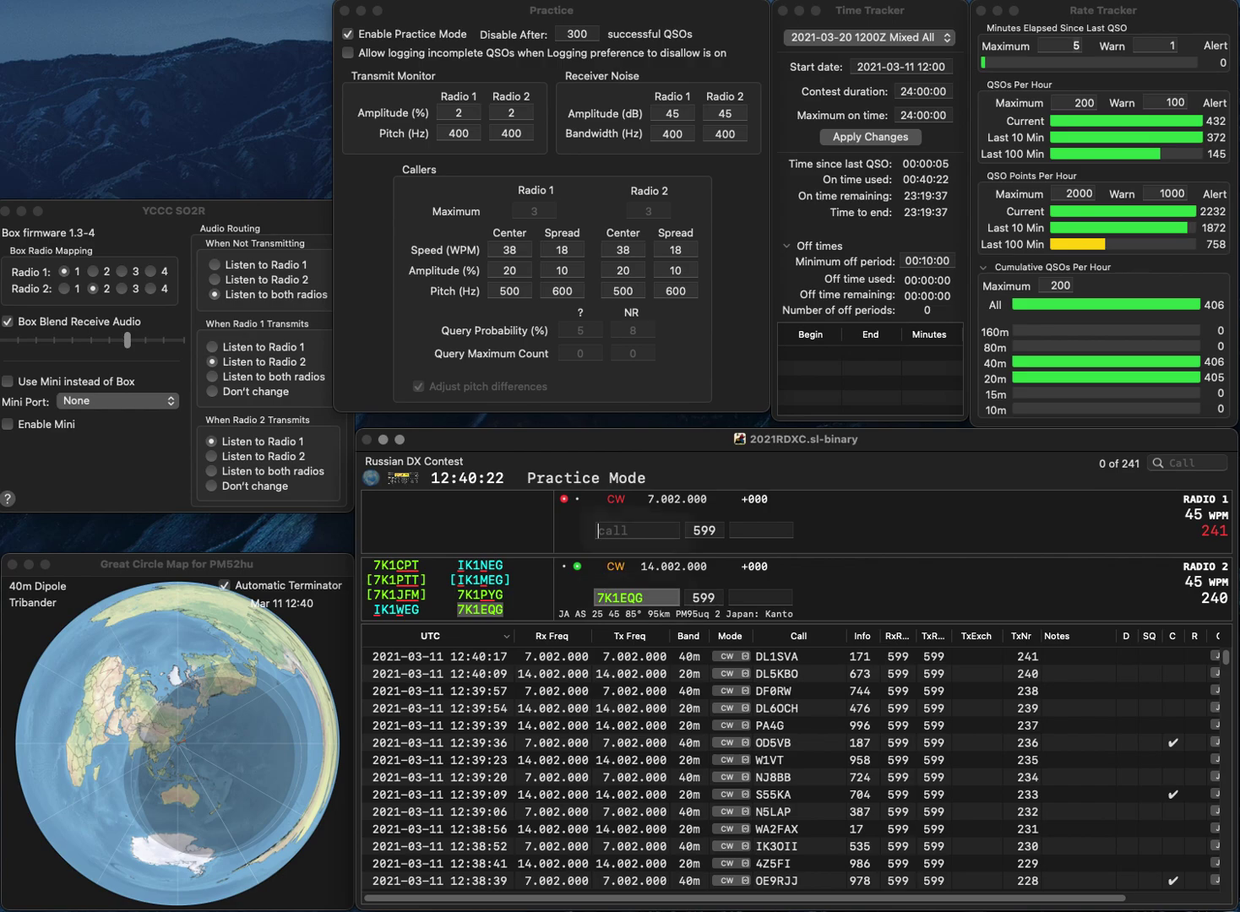
pyautogui.write('US5ZFT')
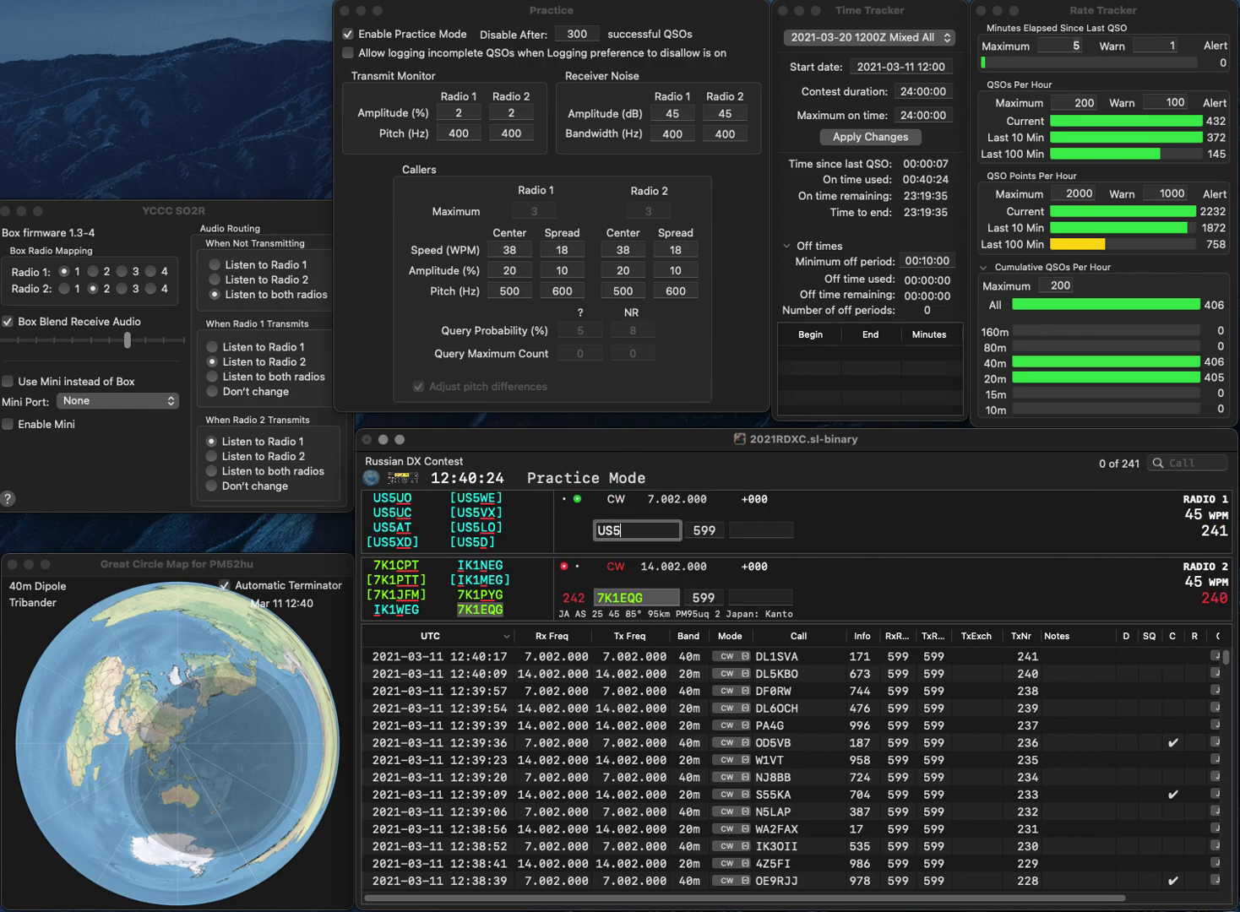
pyautogui.press('Return')
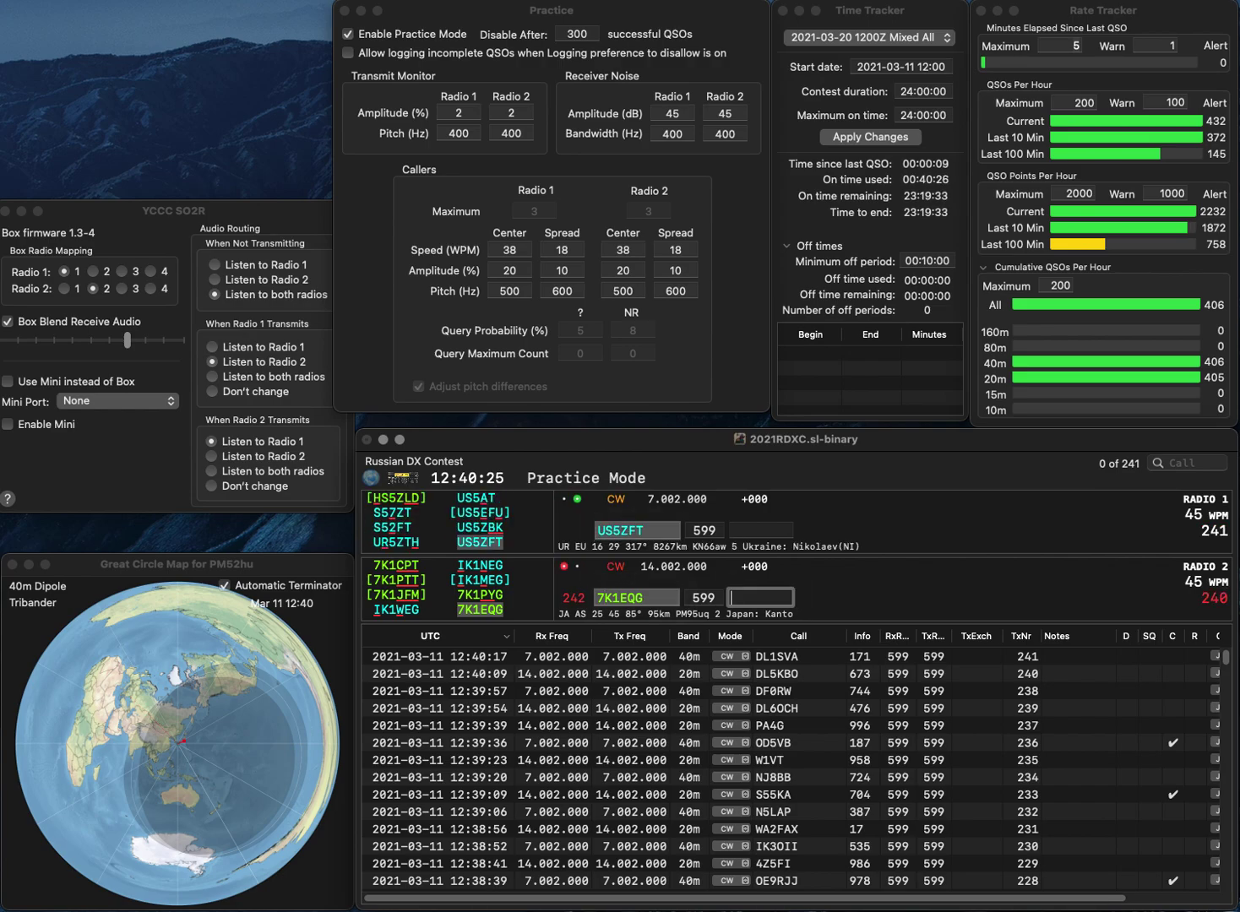
pyautogui.write('127')
pyautogui.press('Return')
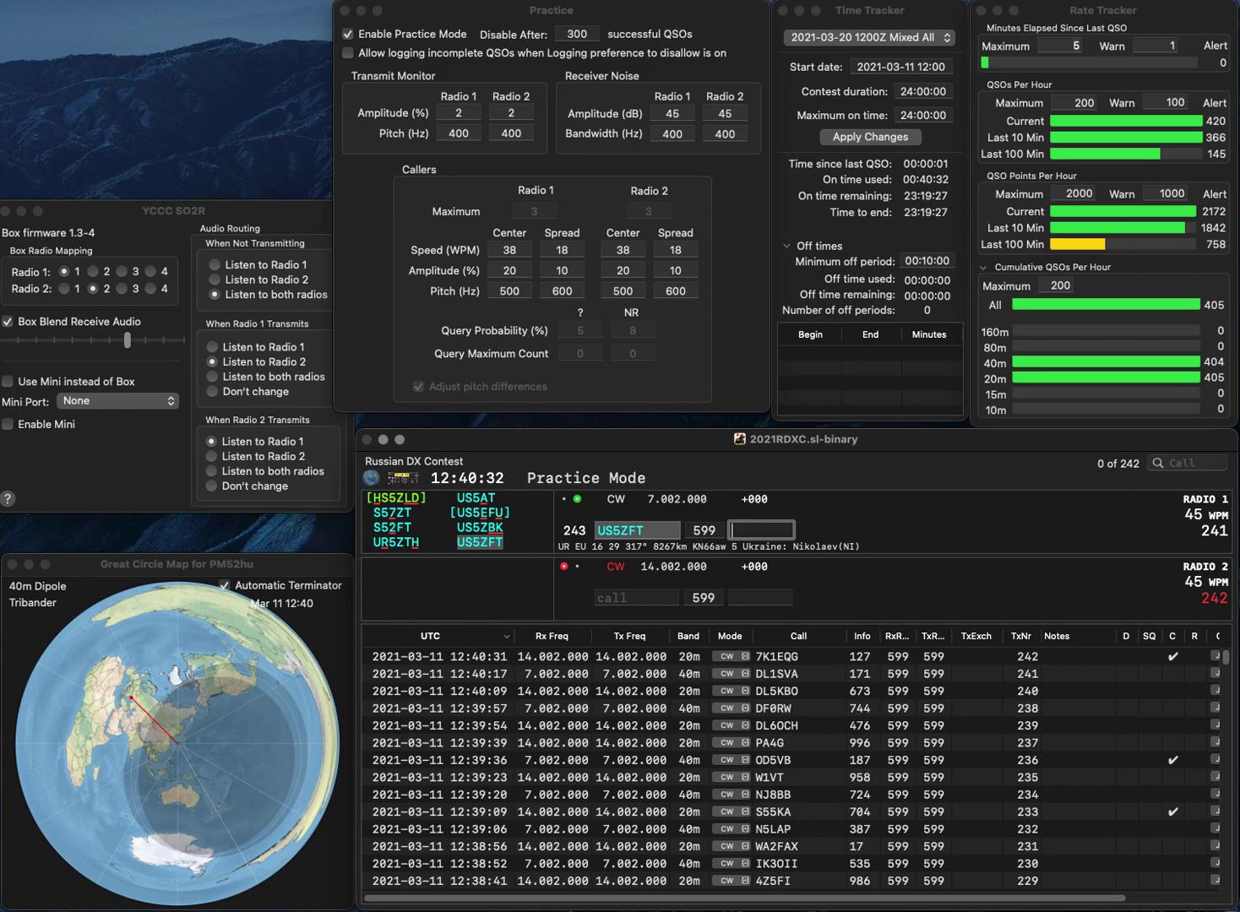
pyautogui.write('20')
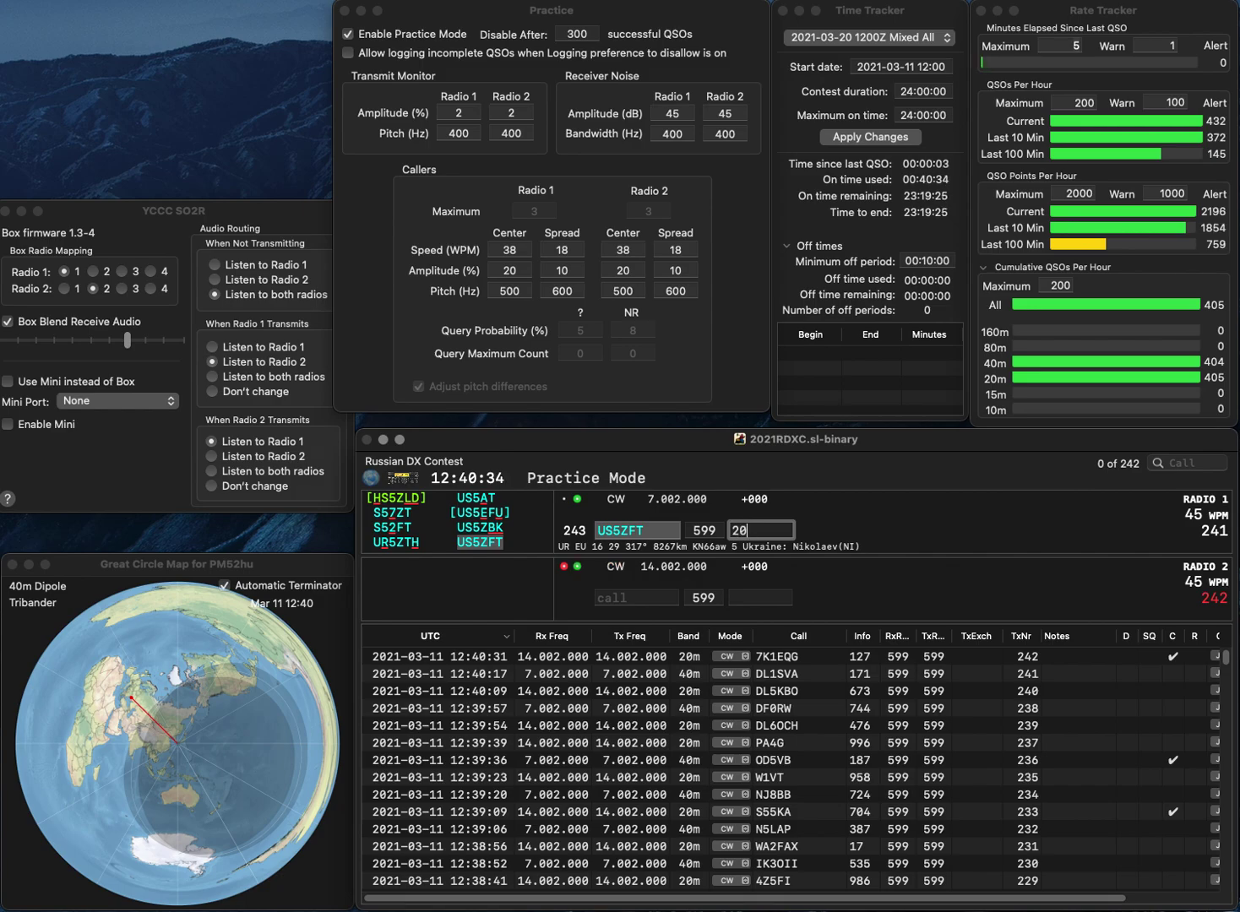
pyautogui.press('Return')
pyautogui.write('K6C')
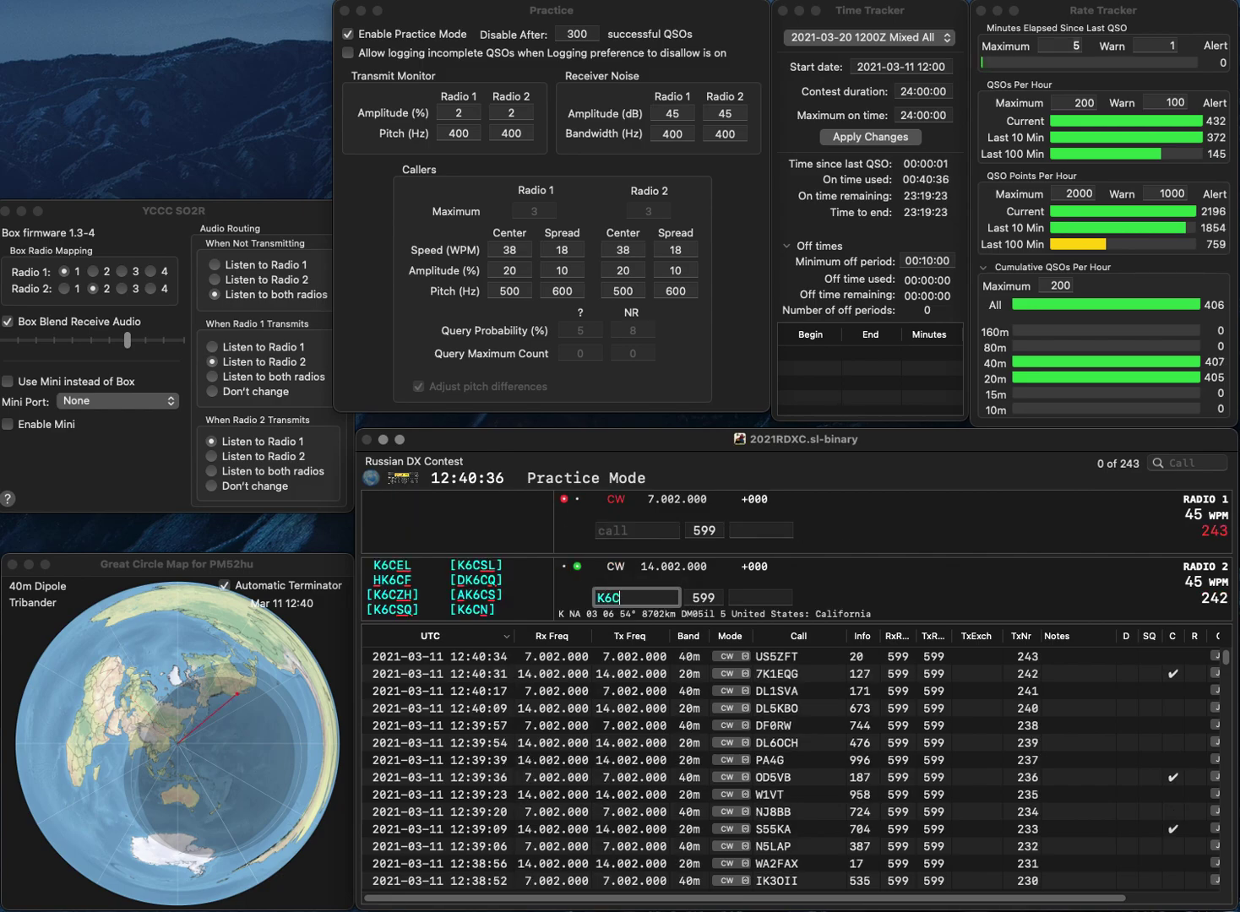
pyautogui.press('BackSpace')
pyautogui.write('XC')
pyautogui.press('Return')
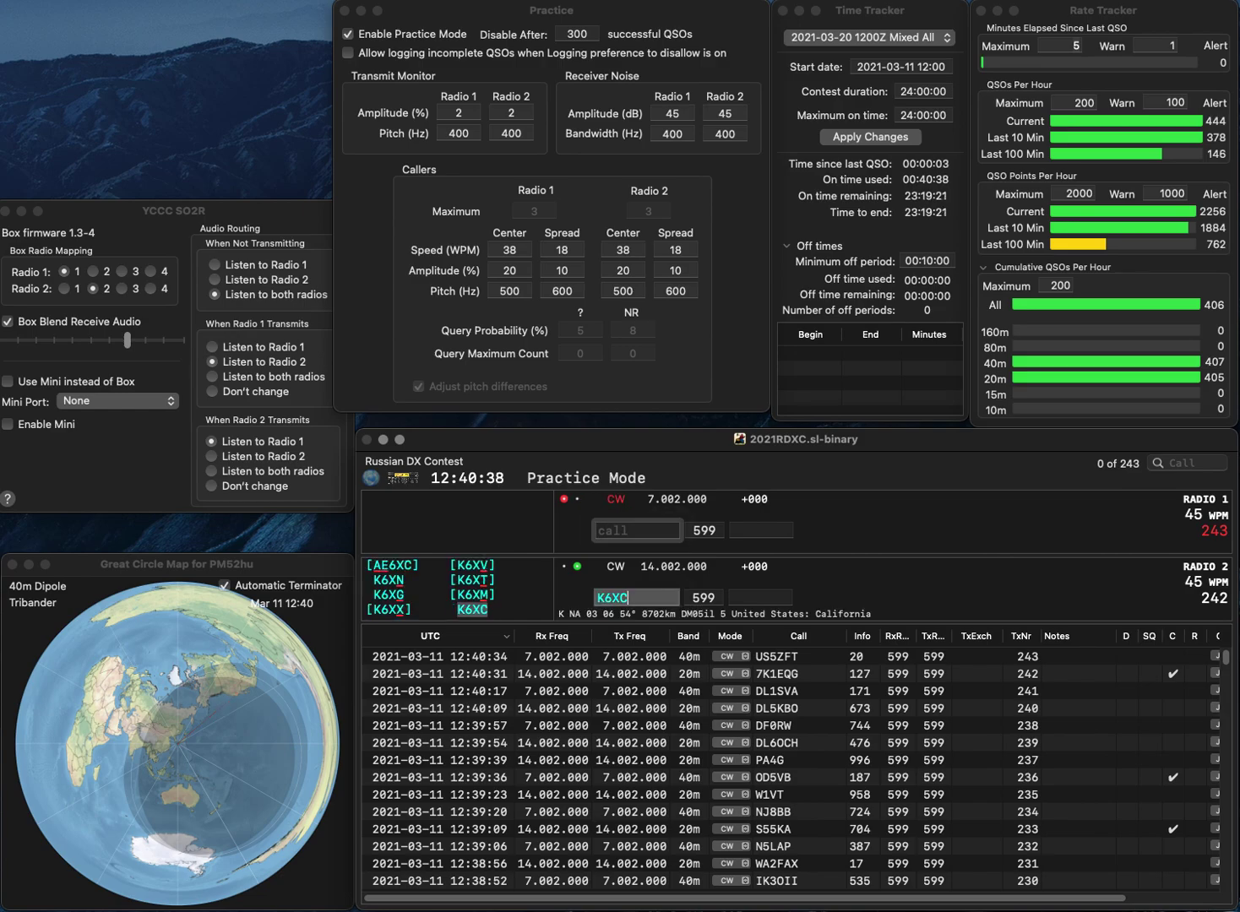
pyautogui.write('IV')
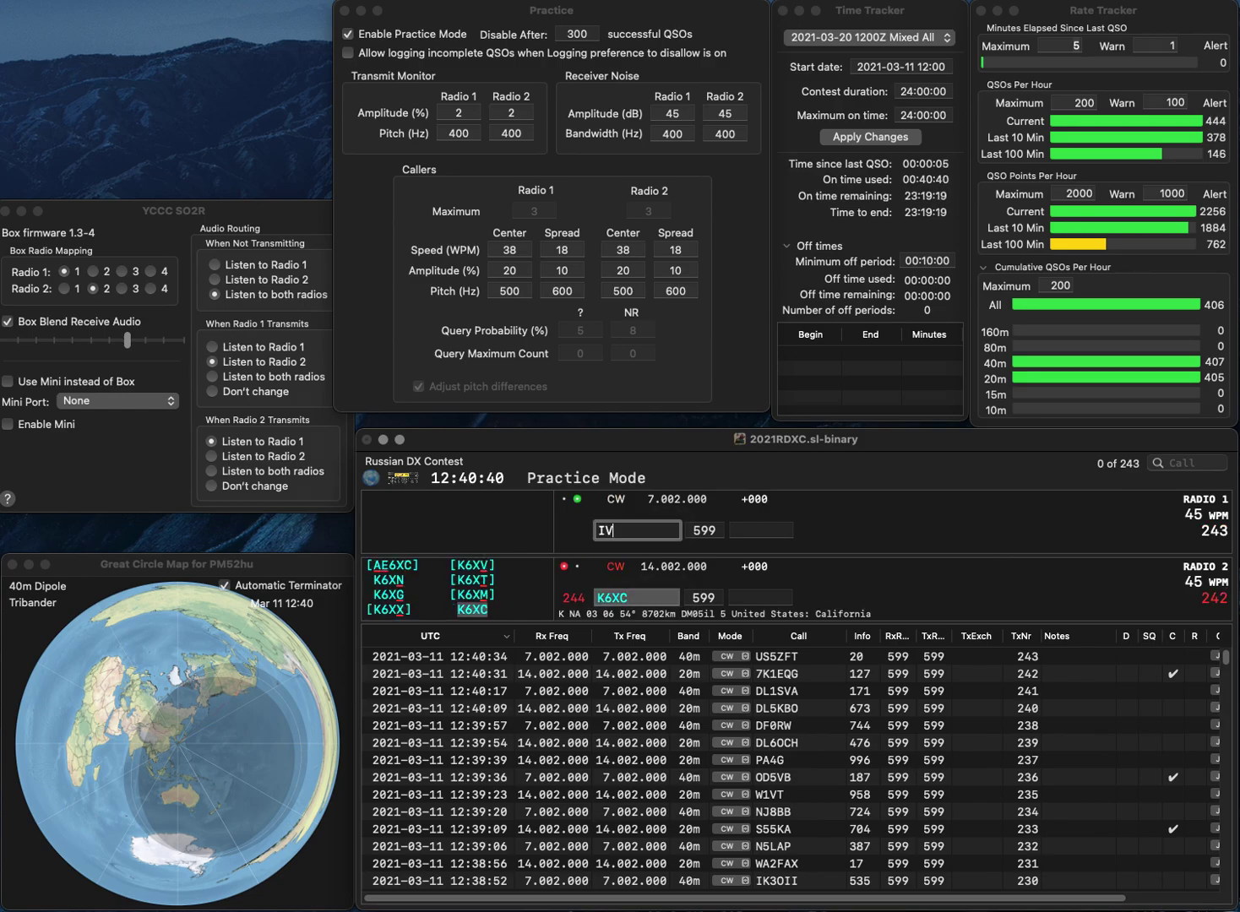
pyautogui.write('1DSV')
pyautogui.press('BackSpace')
pyautogui.write('U')
pyautogui.press('Return')
pyautogui.write('421')
pyautogui.press('Return')
pyautogui.press('Left')
pyautogui.press('Left')
pyautogui.press('Left')
pyautogui.press('Left')
pyautogui.press('BackSpace')
pyautogui.write('U')
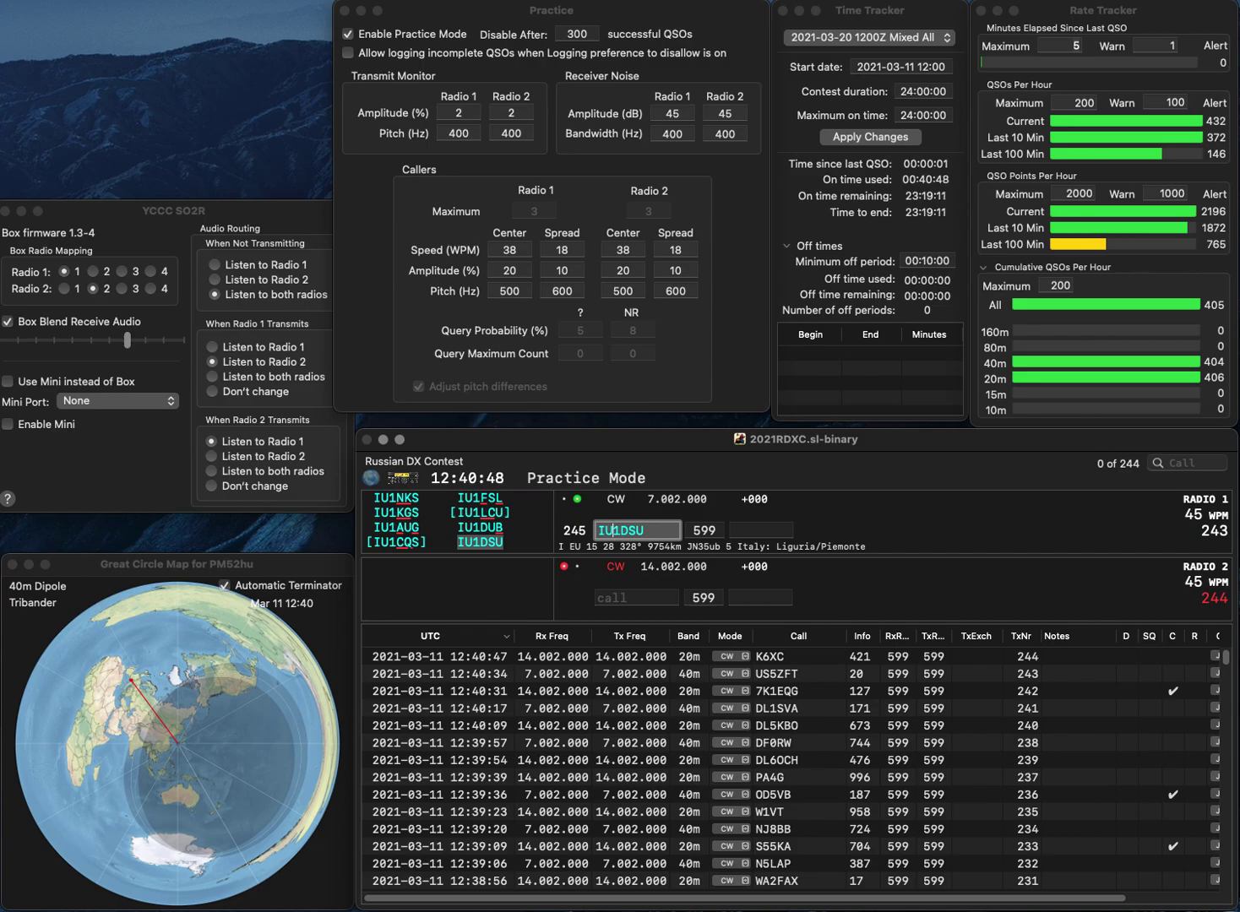
pyautogui.press('Return')
pyautogui.write('E74R')
pyautogui.press('Return')
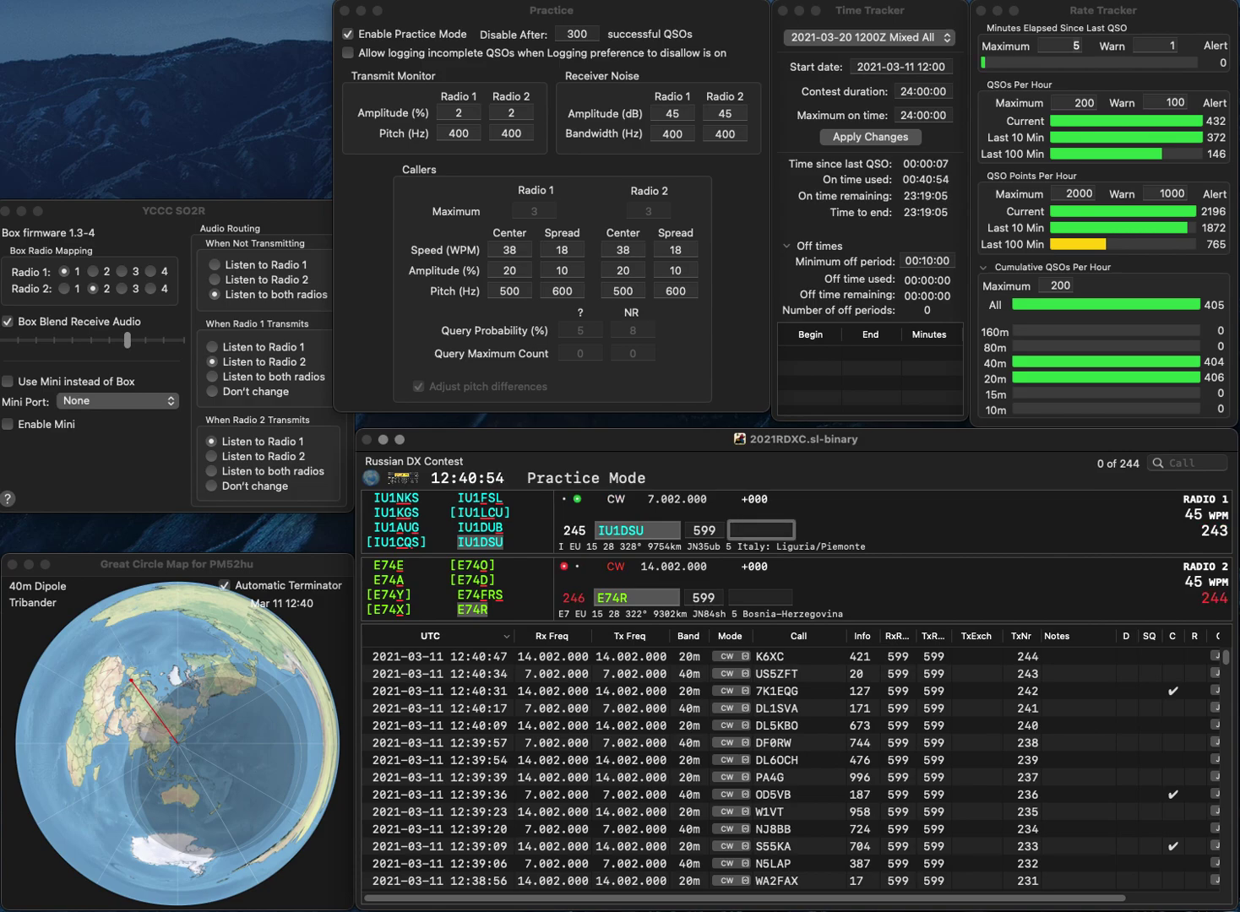
# Log IU1DSU with exchange 60 on Radio 1 and E74R with exchange 738 on Radio 2.
pyautogui.write('60')
pyautogui.press('Return')
pyautogui.write('738')
pyautogui.press('Return')
# Answer RT7A on Radio 1 and KB0MPV on Radio 2.
pyautogui.write('R')
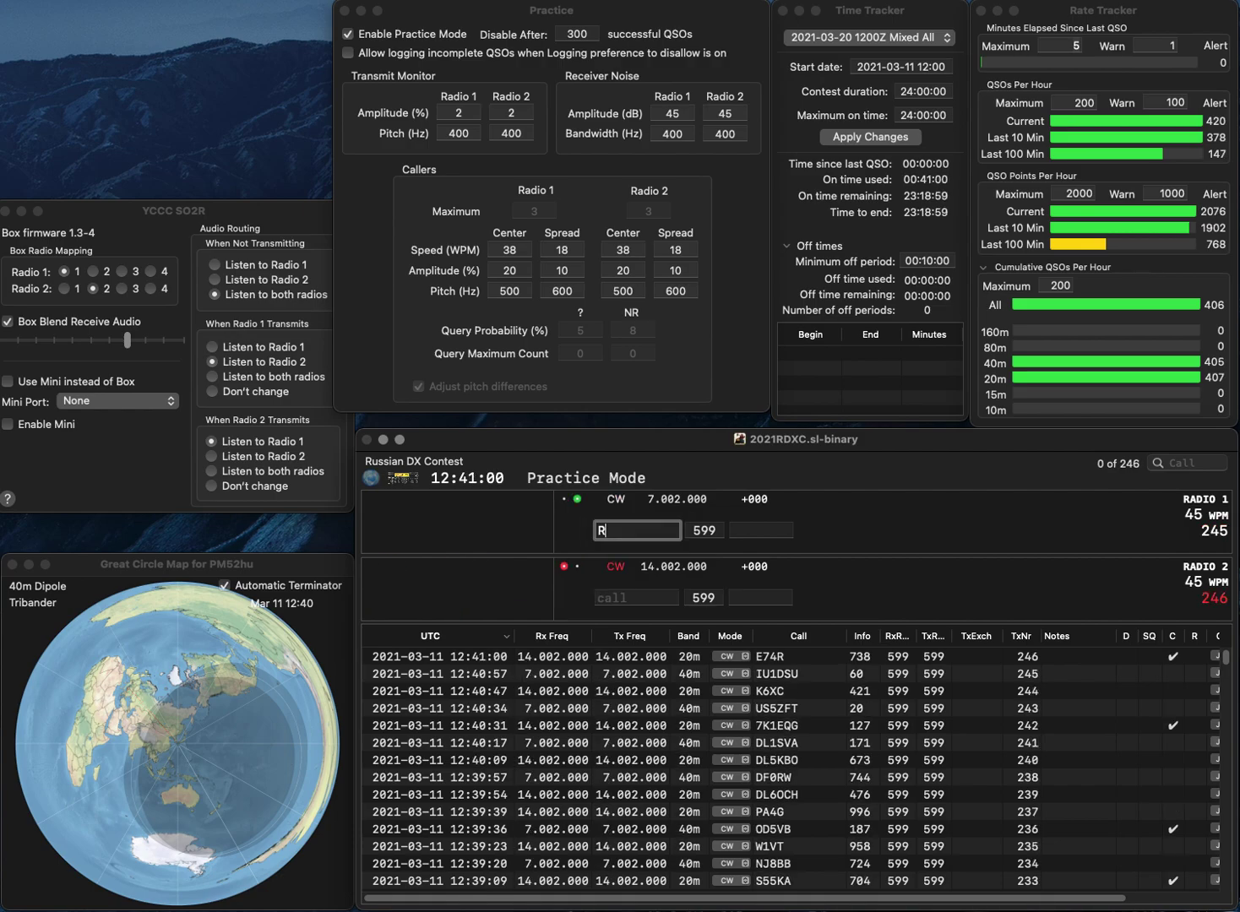
pyautogui.write('T7A')
pyautogui.press('Return')
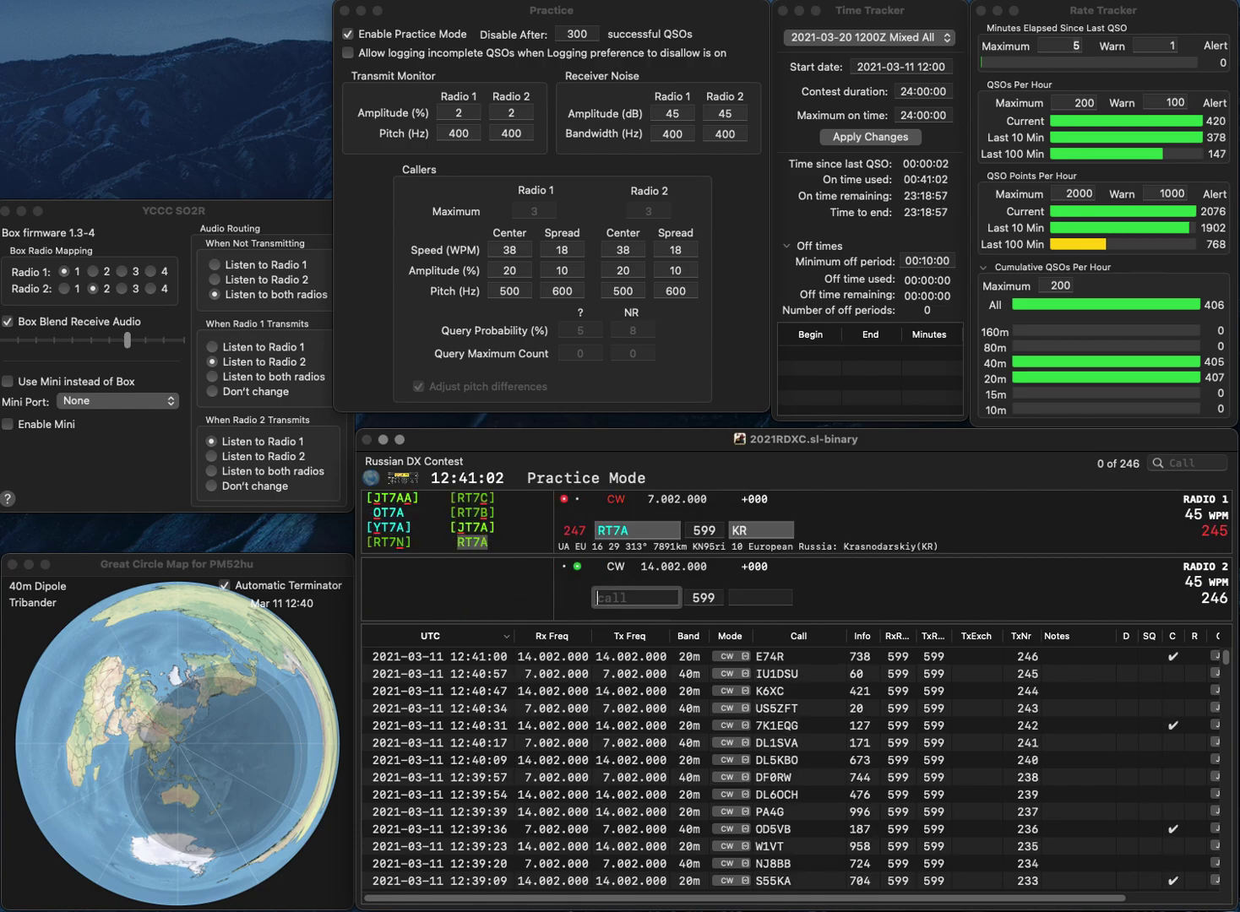
pyautogui.write('KB')
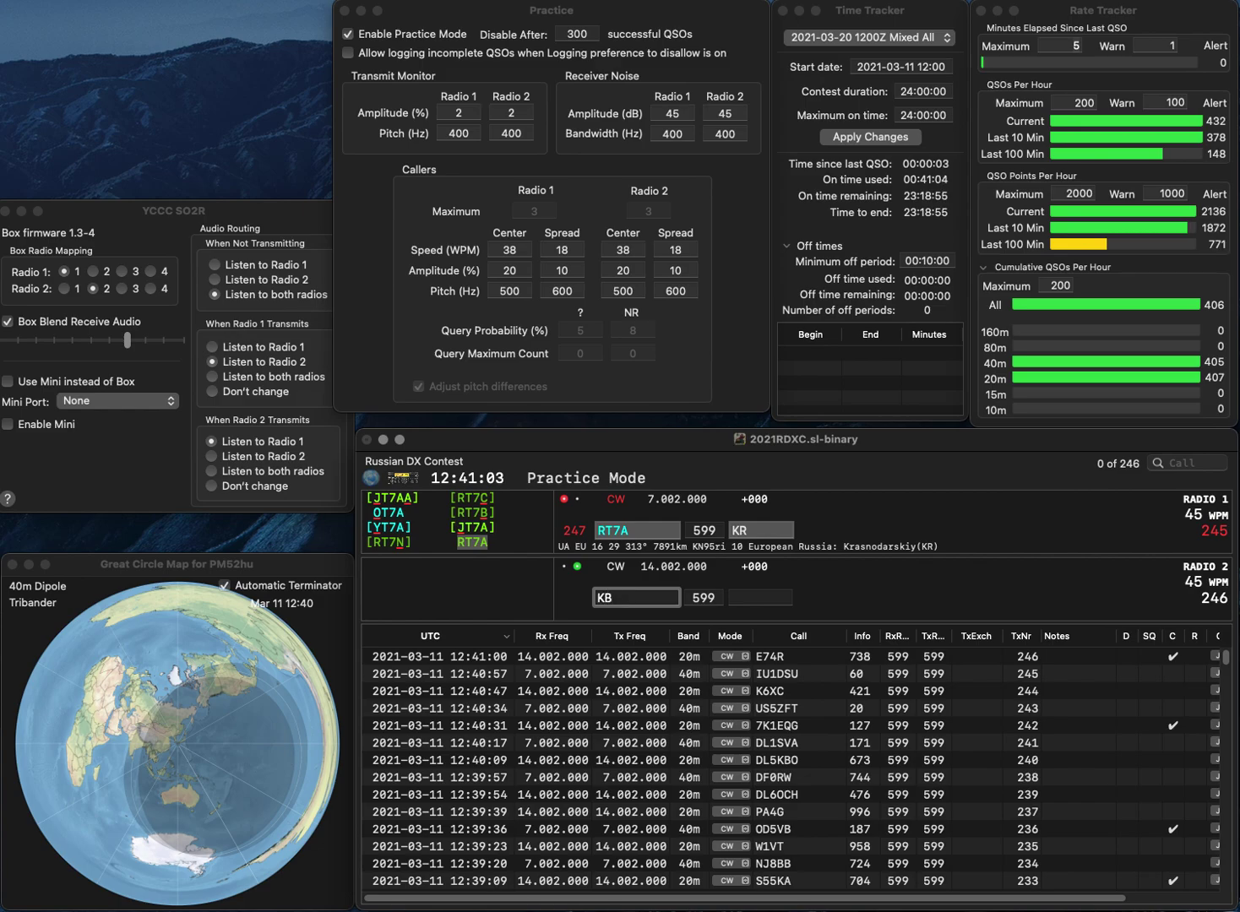
pyautogui.write('0MPV')
pyautogui.press('Return')
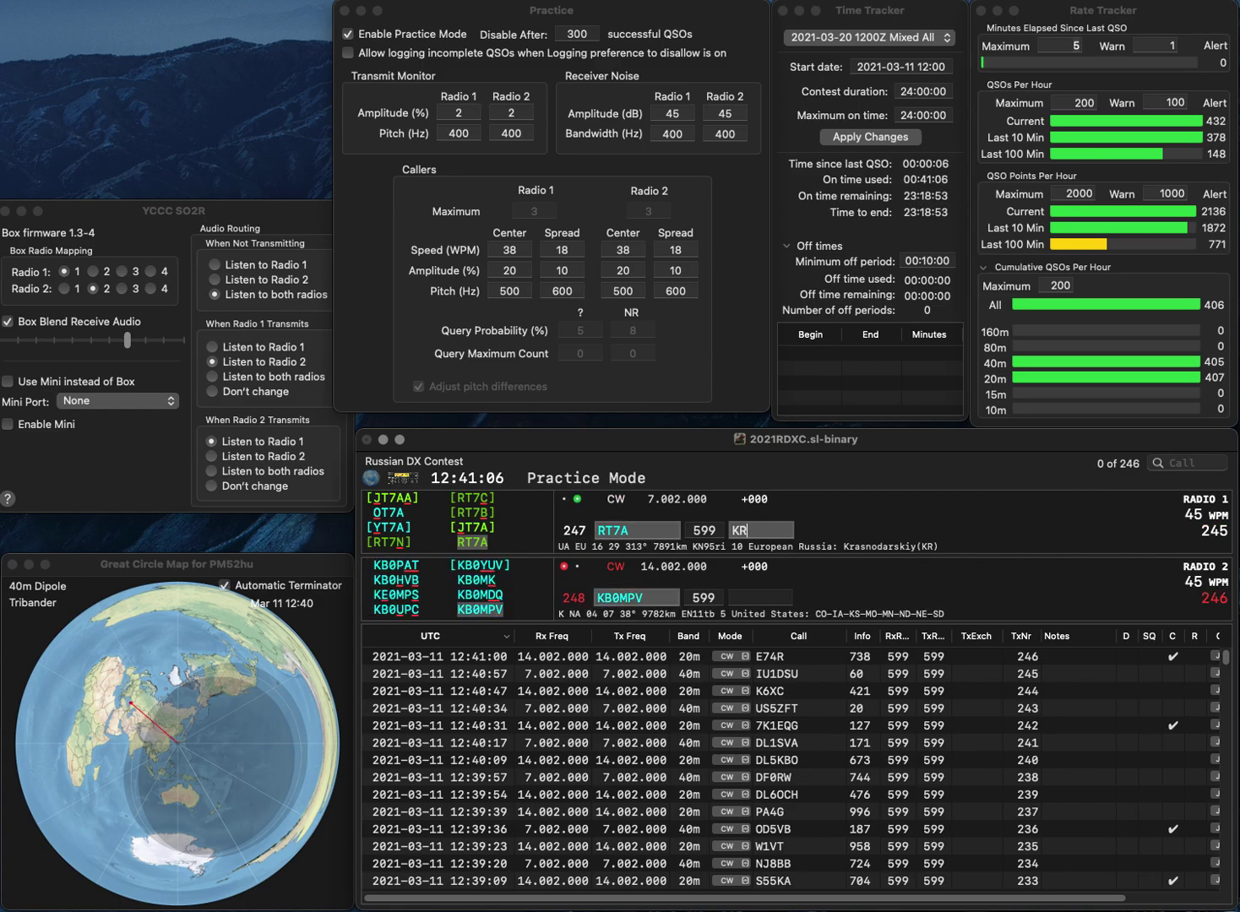
pyautogui.press('Return')
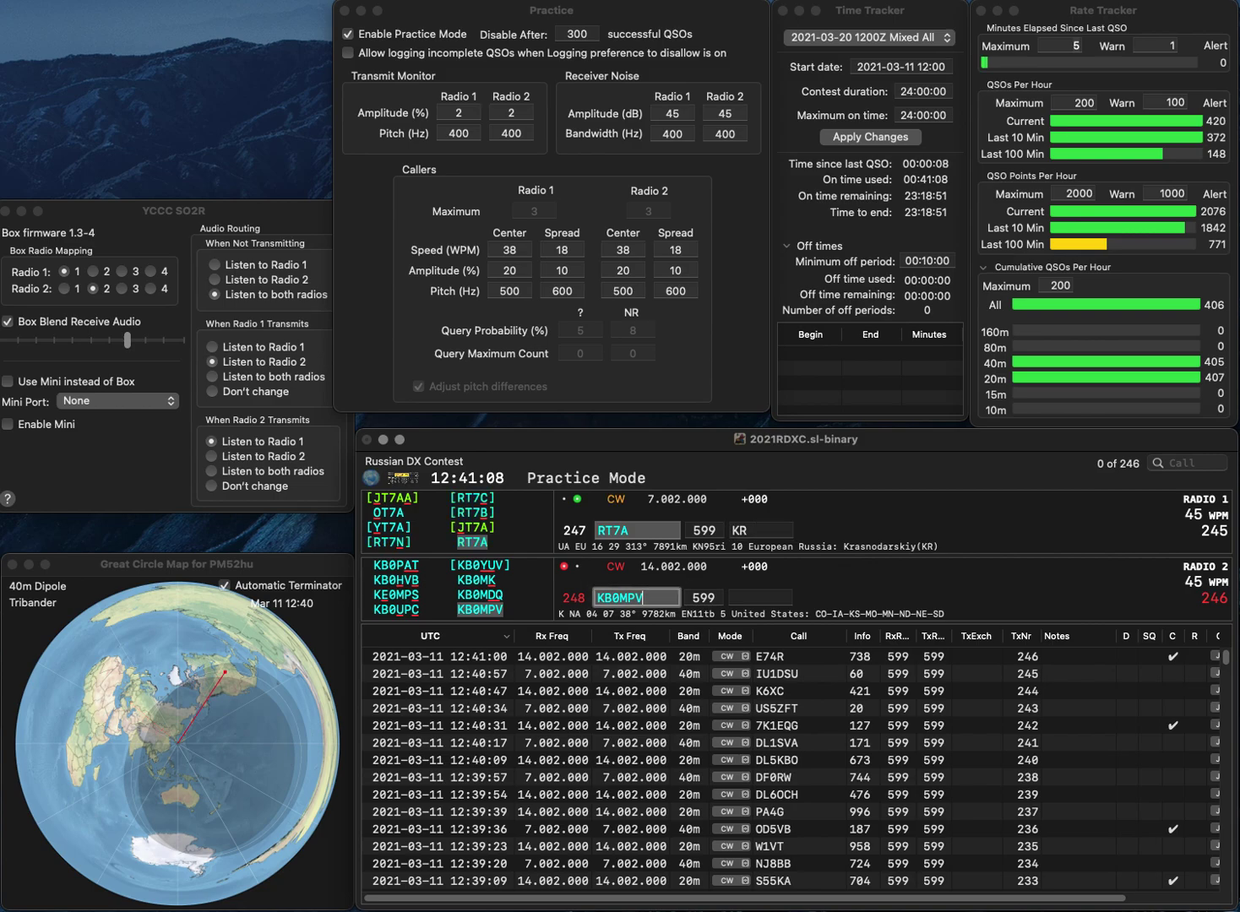
pyautogui.press('space')
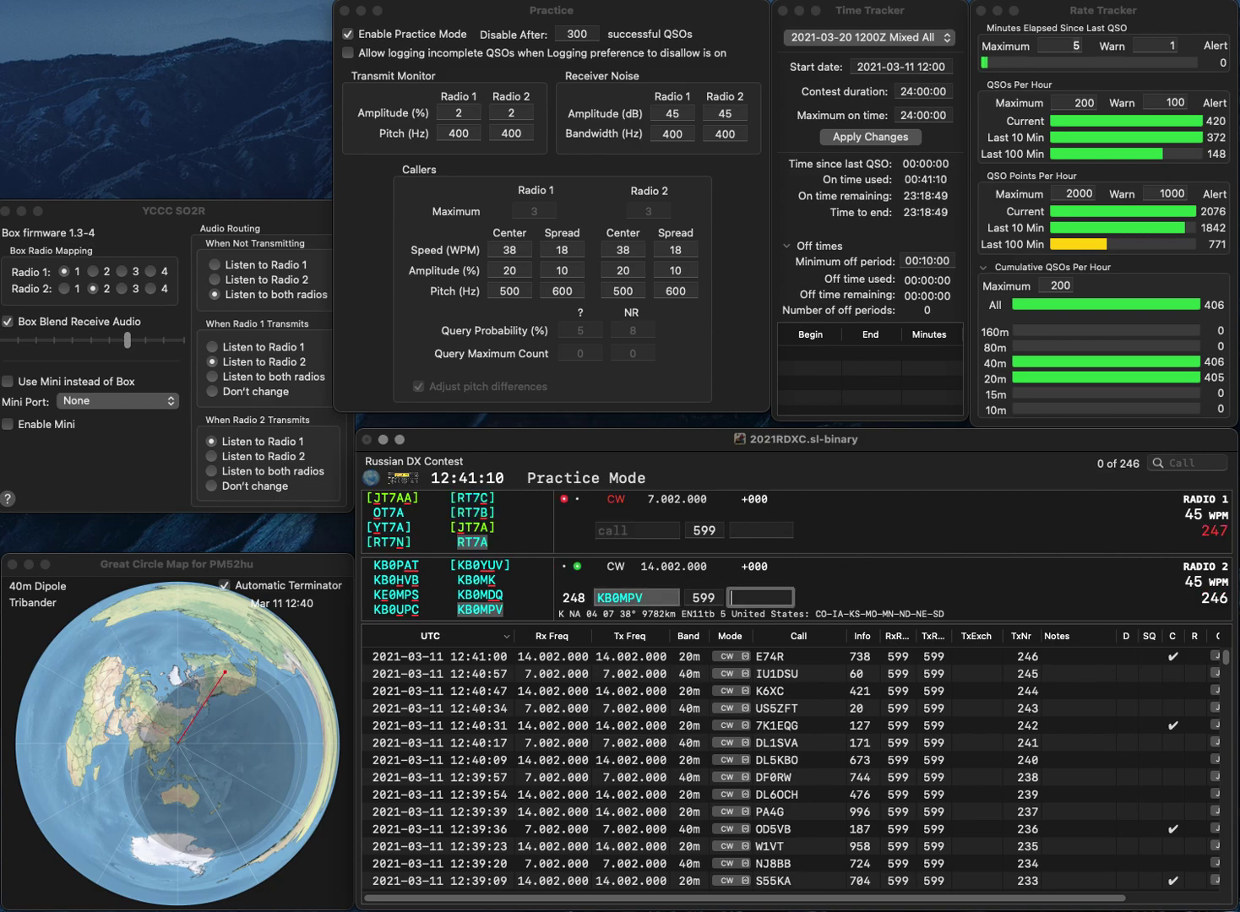
pyautogui.write('28')
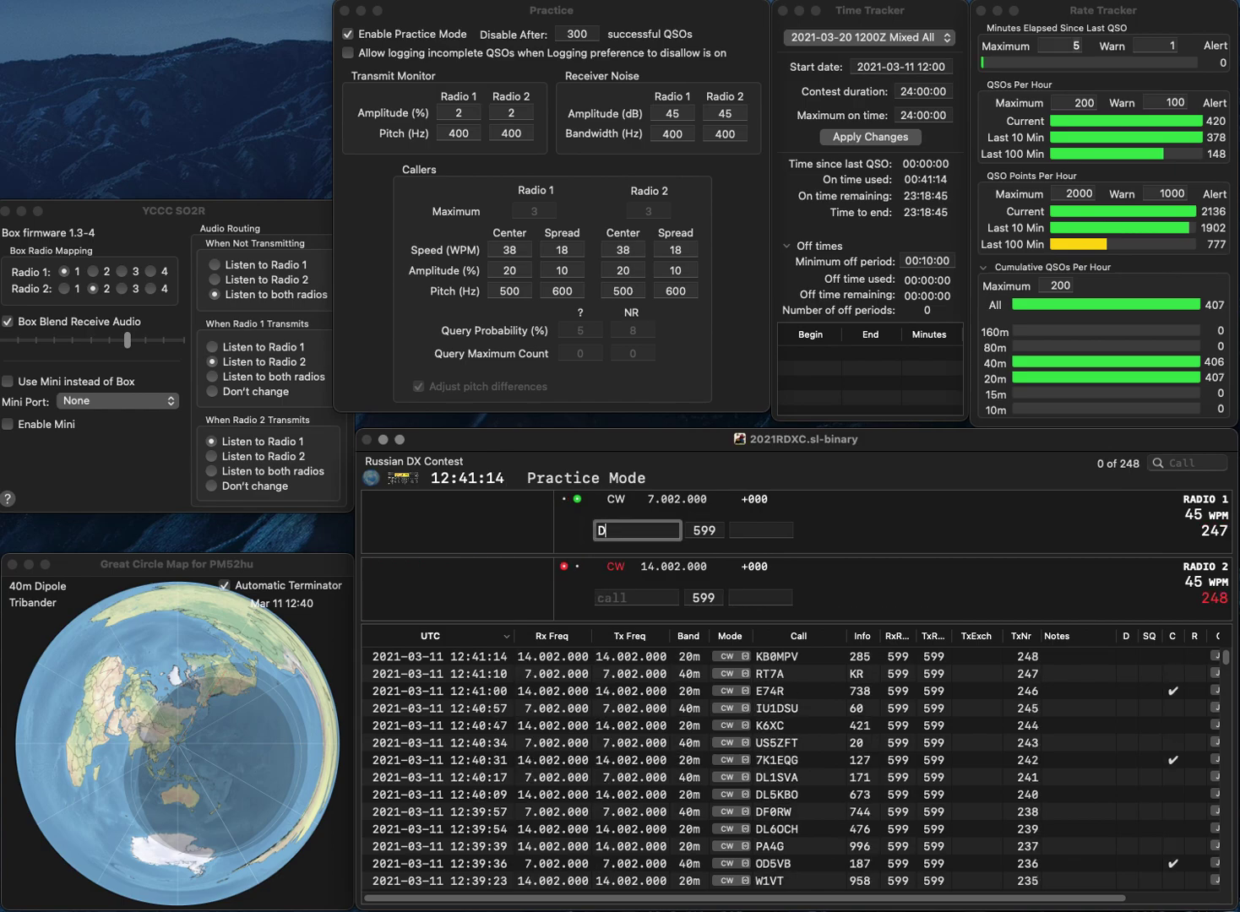
# Answer DD2AW on Radio 1 and DL7CO on Radio 2.
pyautogui.write('DD2AW')
pyautogui.press('Return')
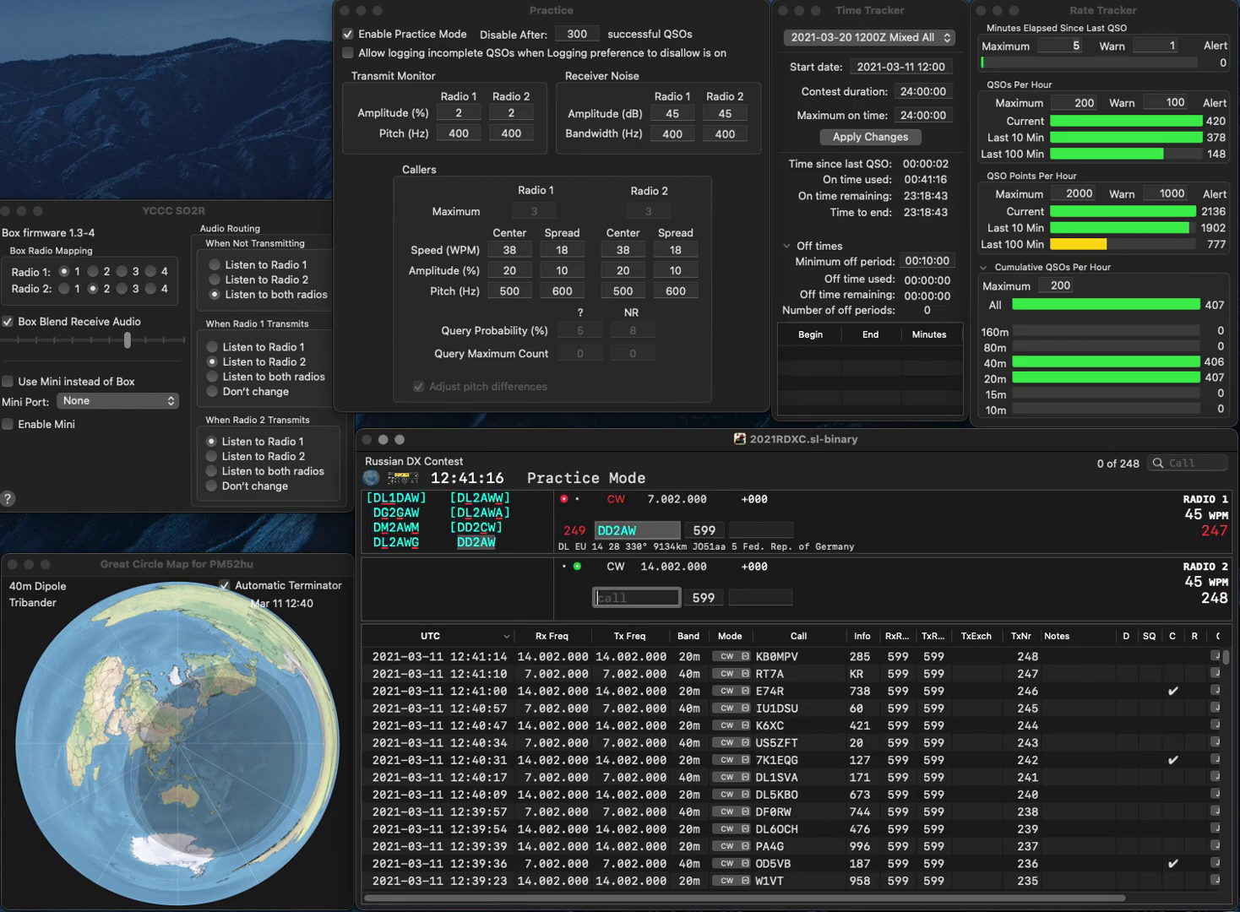
pyautogui.write('DL7CO')
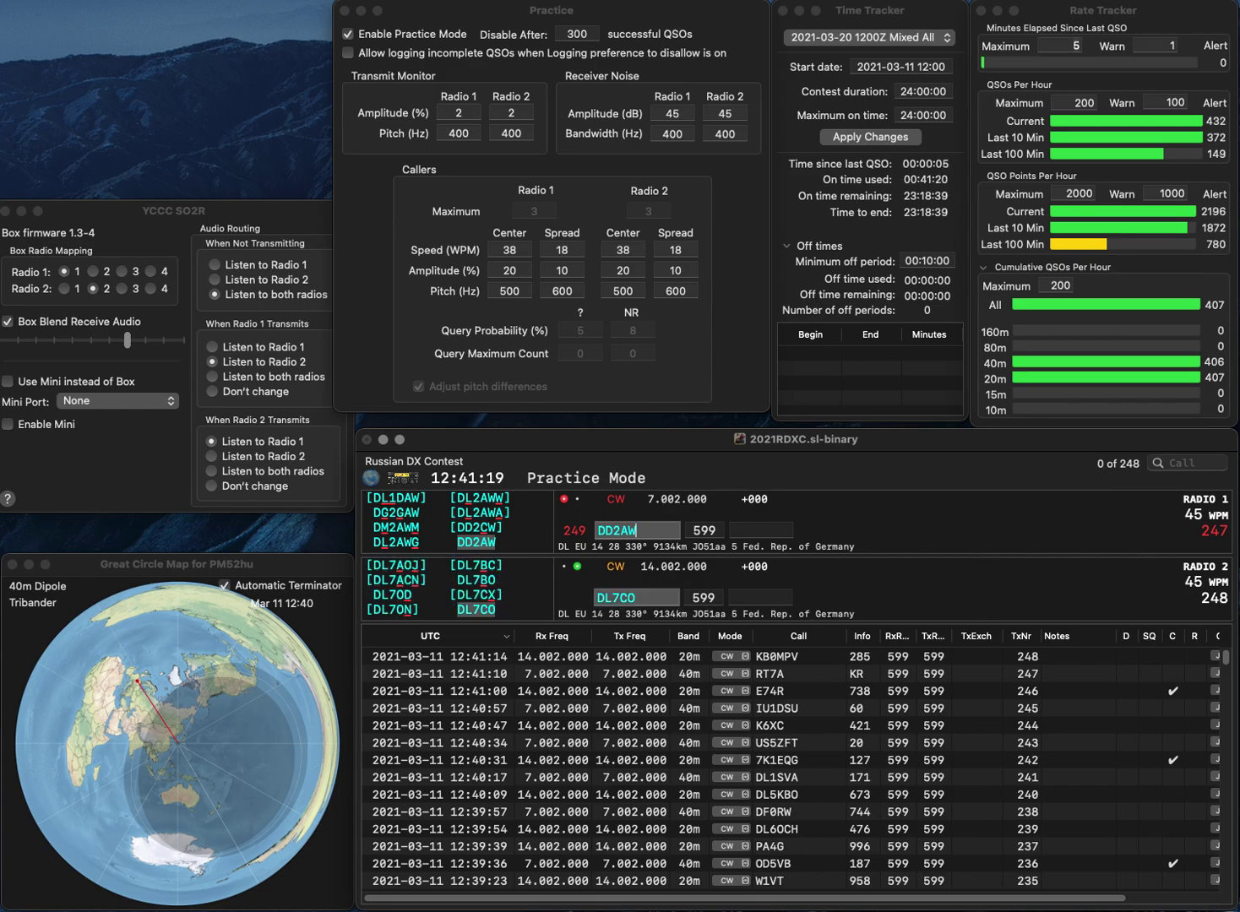
pyautogui.press('Return')
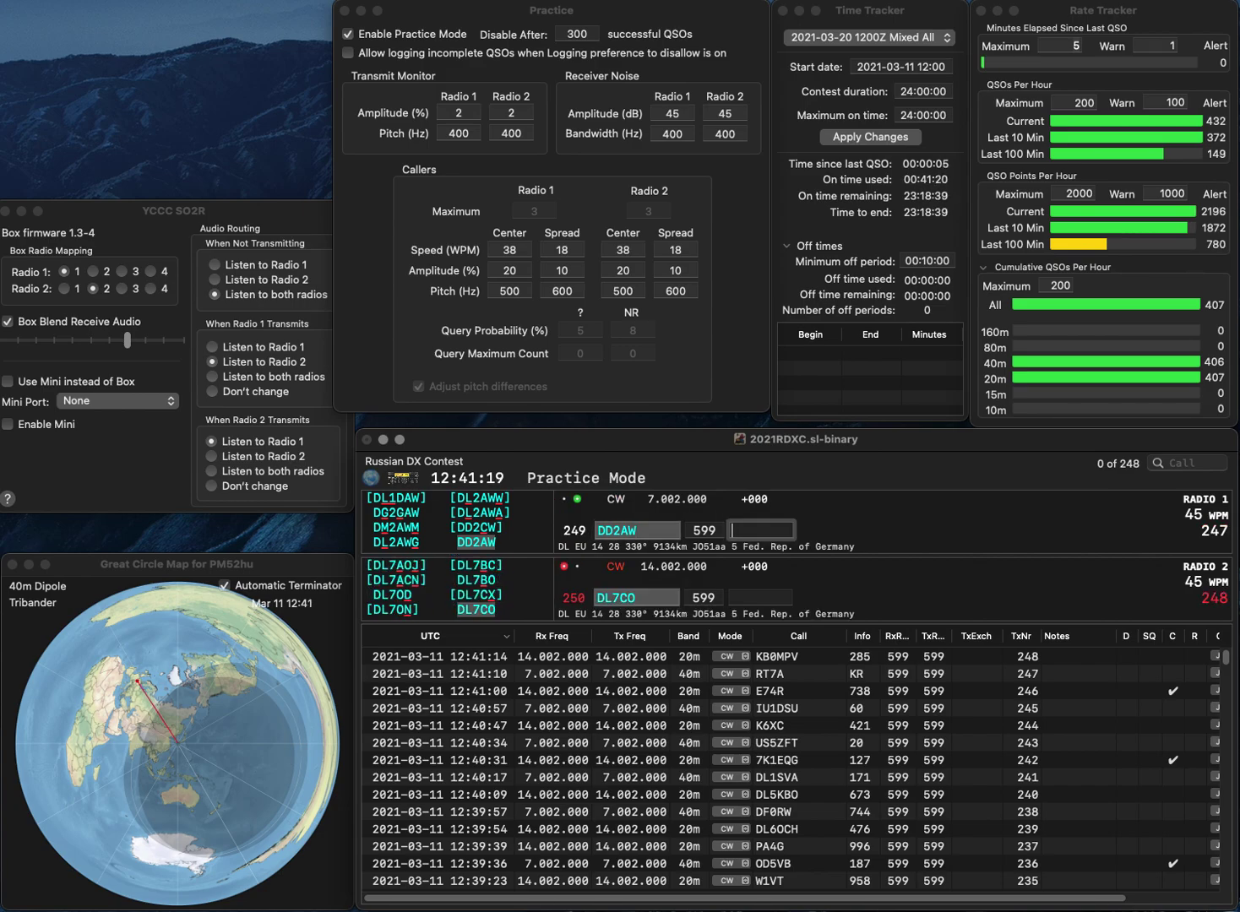
pyautogui.write('307')
pyautogui.press('Return')
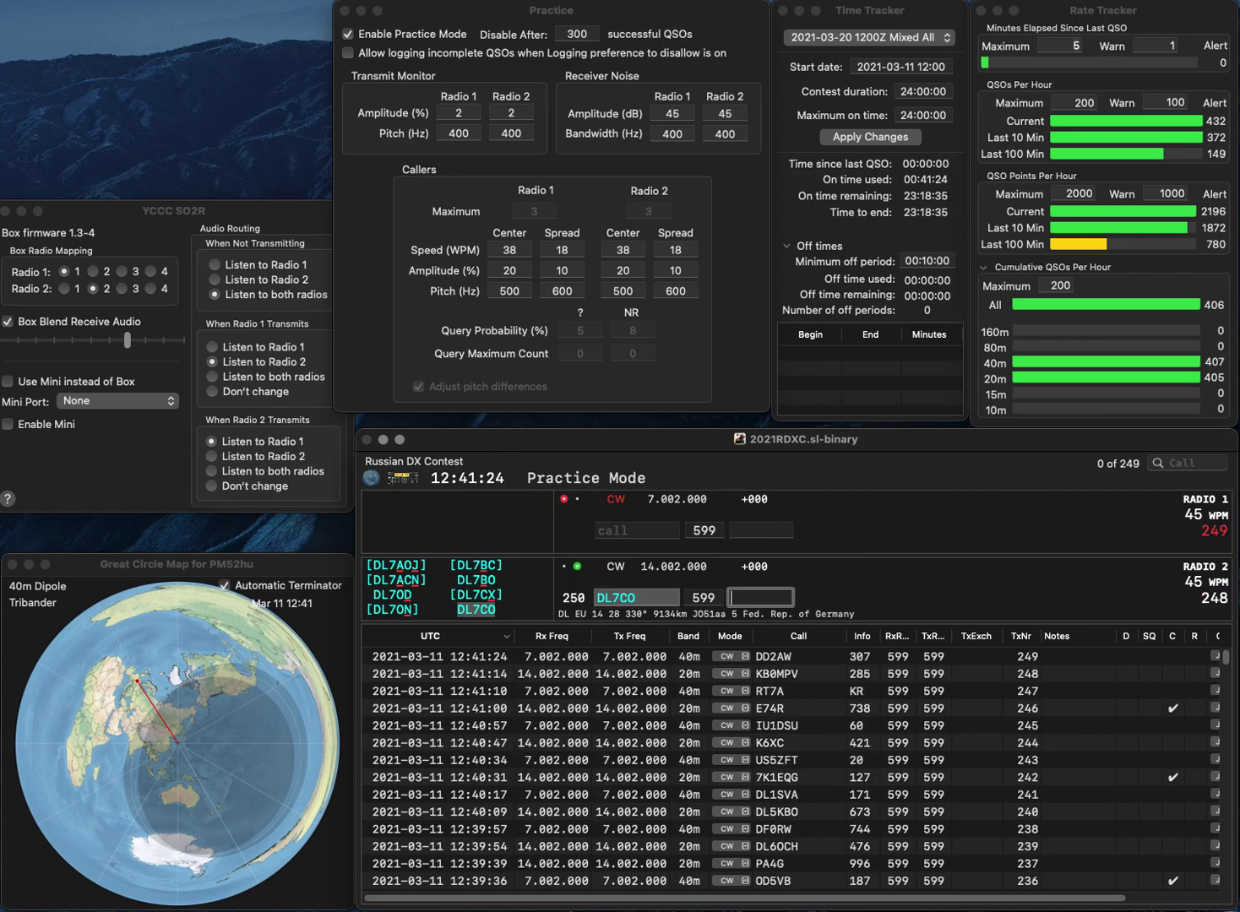
pyautogui.write('535')
pyautogui.press('Return')
pyautogui.write('1')
pyautogui.write('T')
pyautogui.write('F')
pyautogui.press('Return')
pyautogui.write('N1TVL')
pyautogui.press('Return')
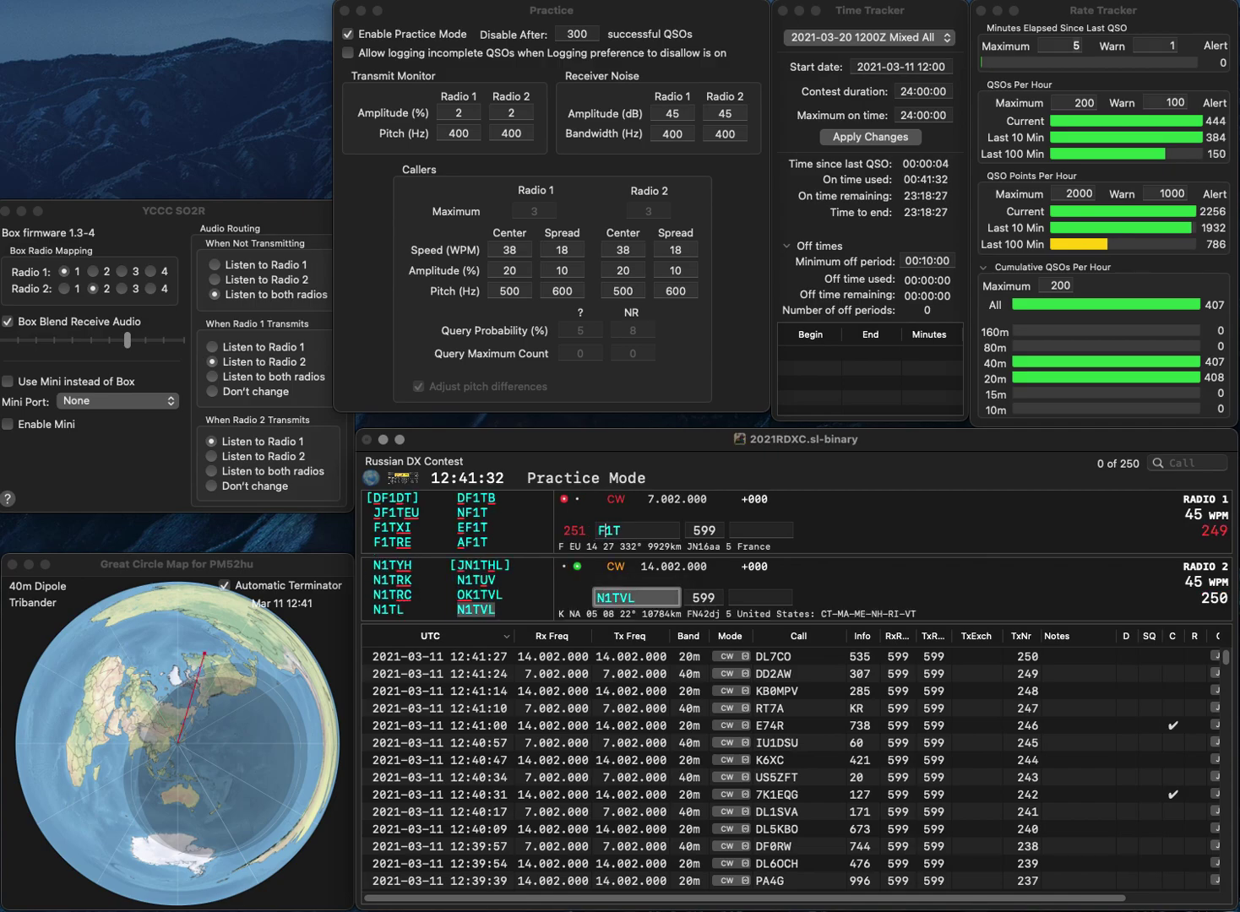
pyautogui.press('BackSpace')
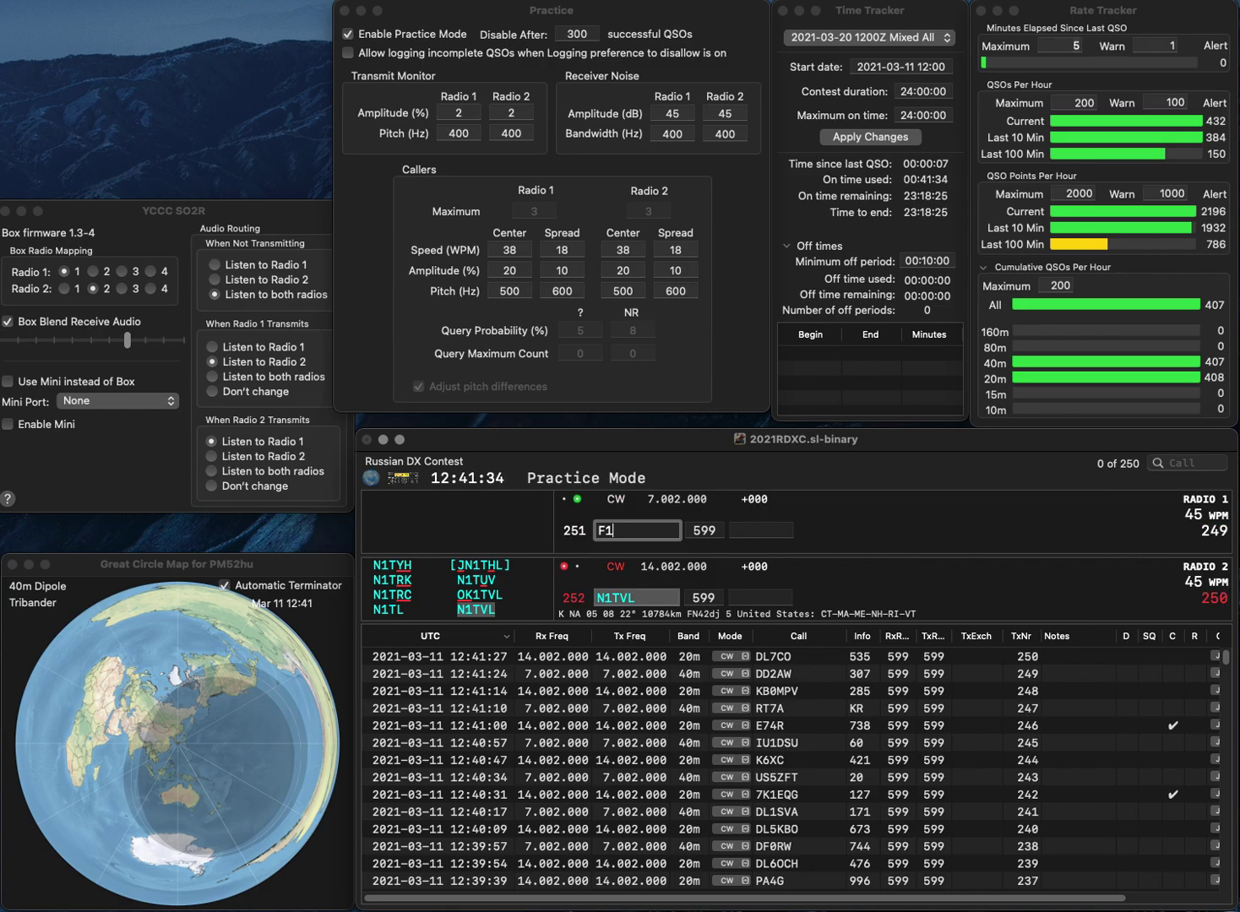
pyautogui.write('GZV')
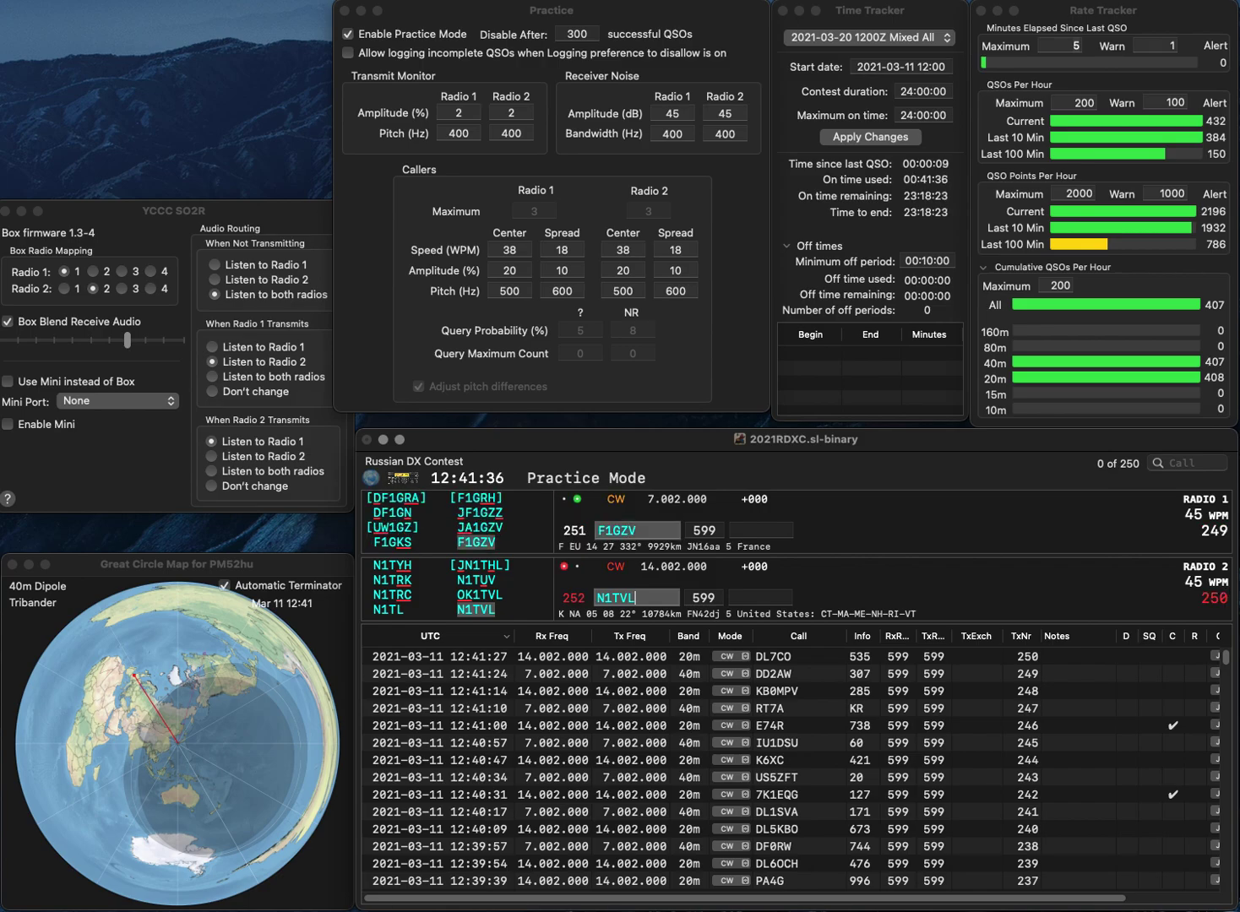
pyautogui.press('Return')
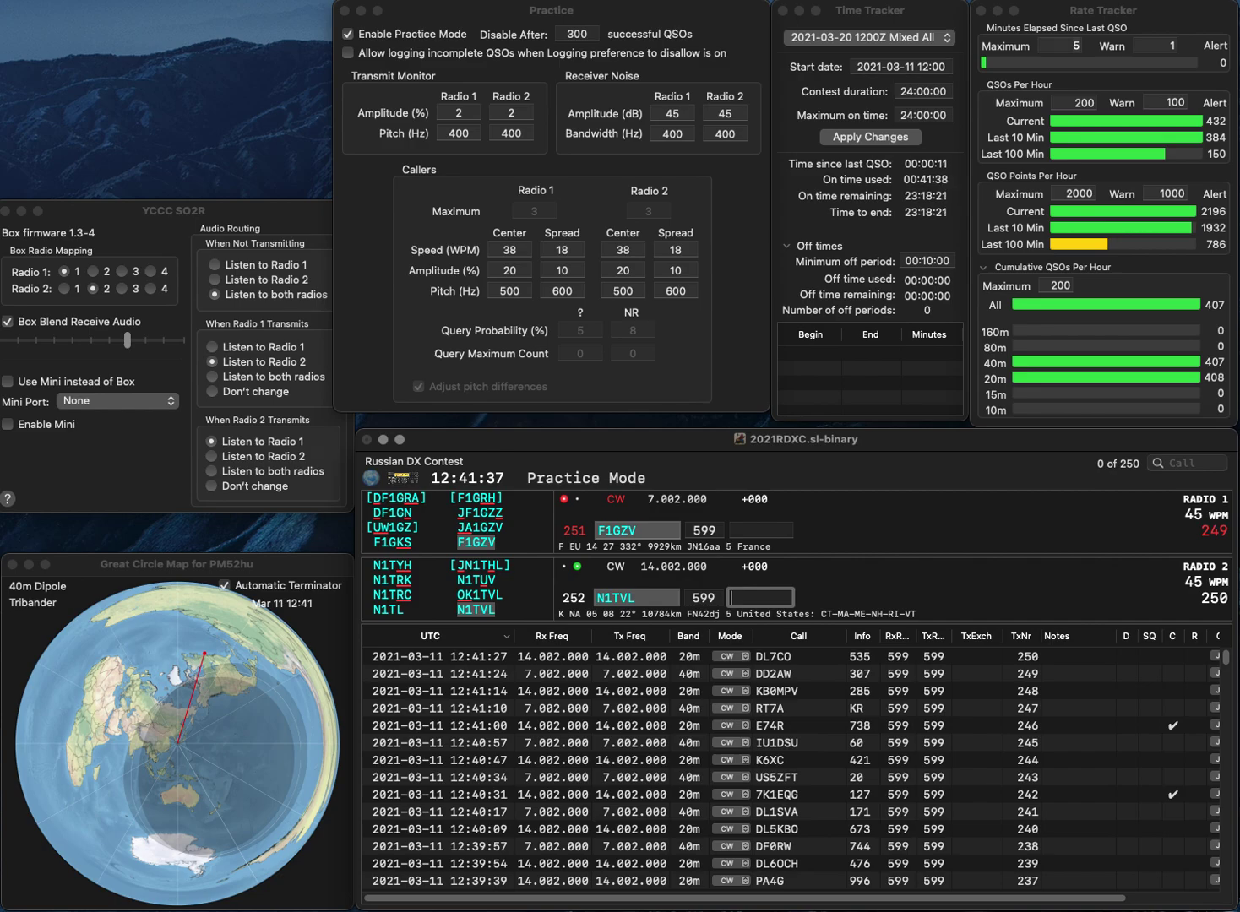
pyautogui.write('962')
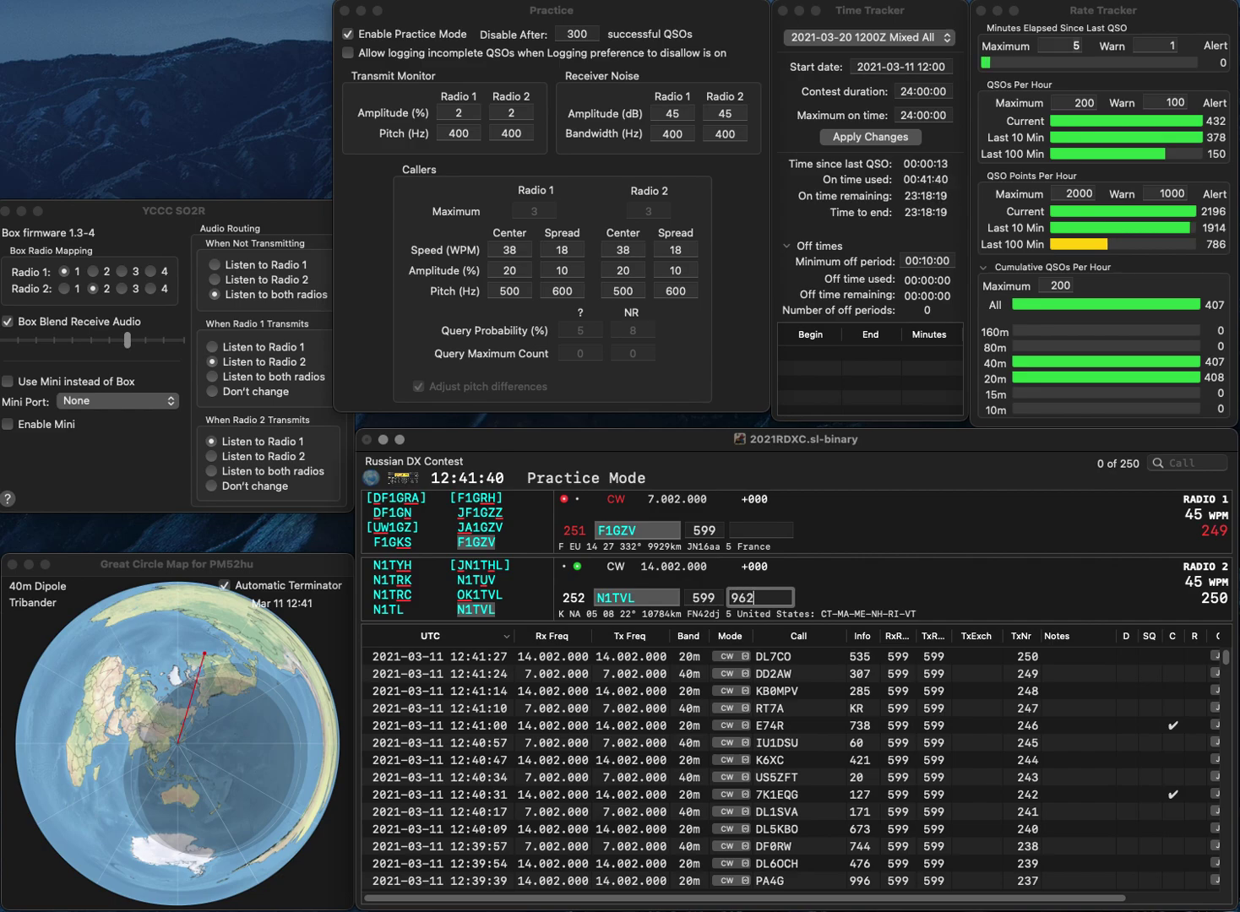
pyautogui.press('Return')
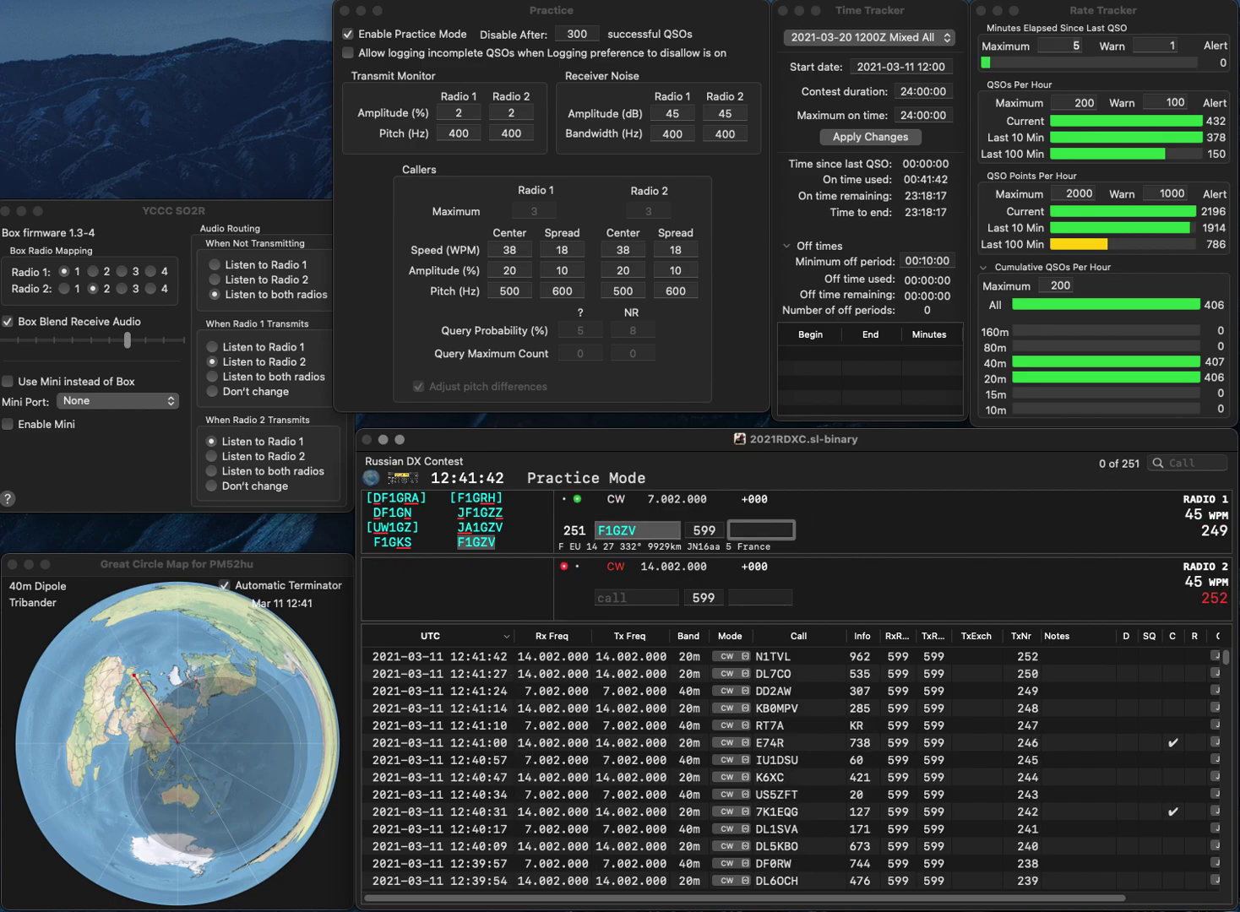
pyautogui.write('374')
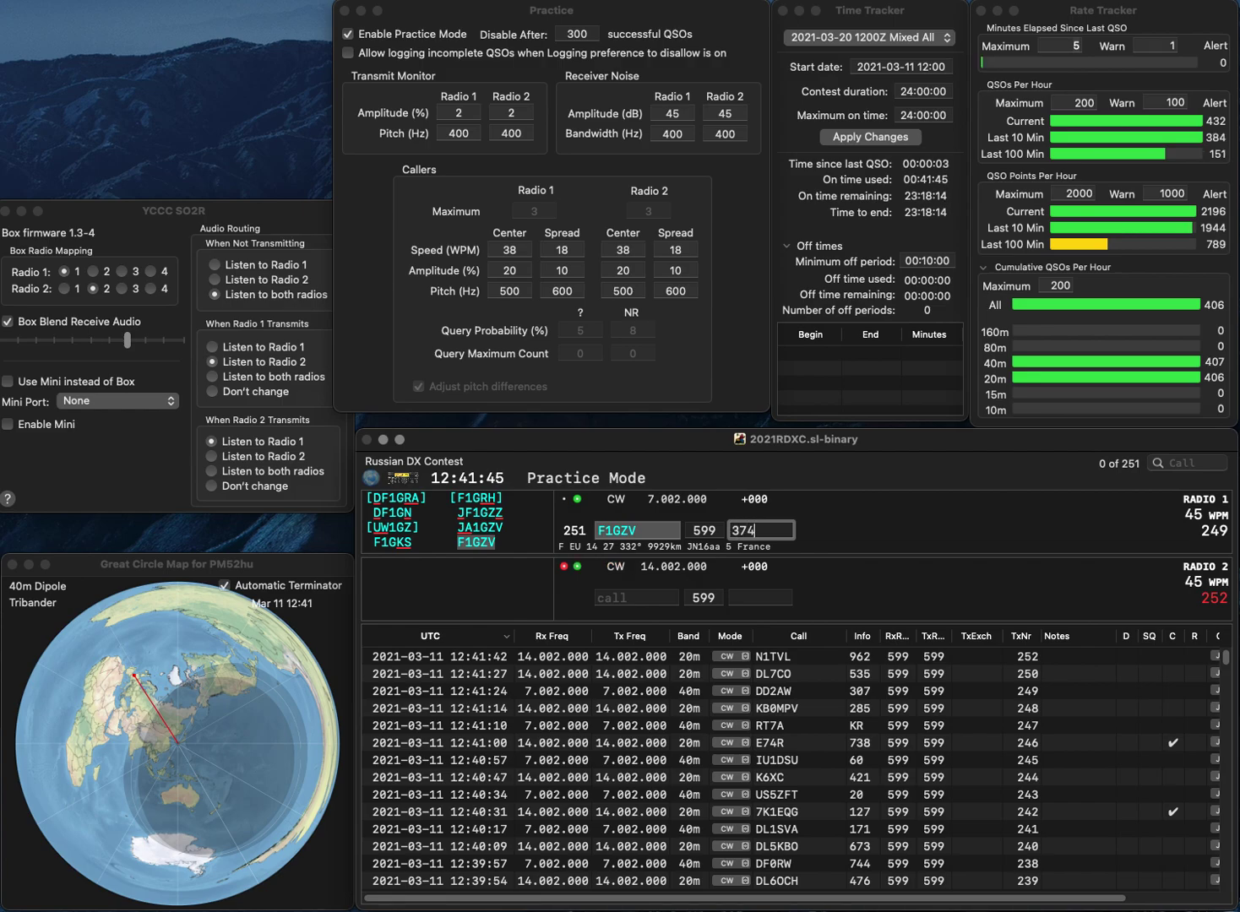
pyautogui.press('Return')
pyautogui.write('EA5G')
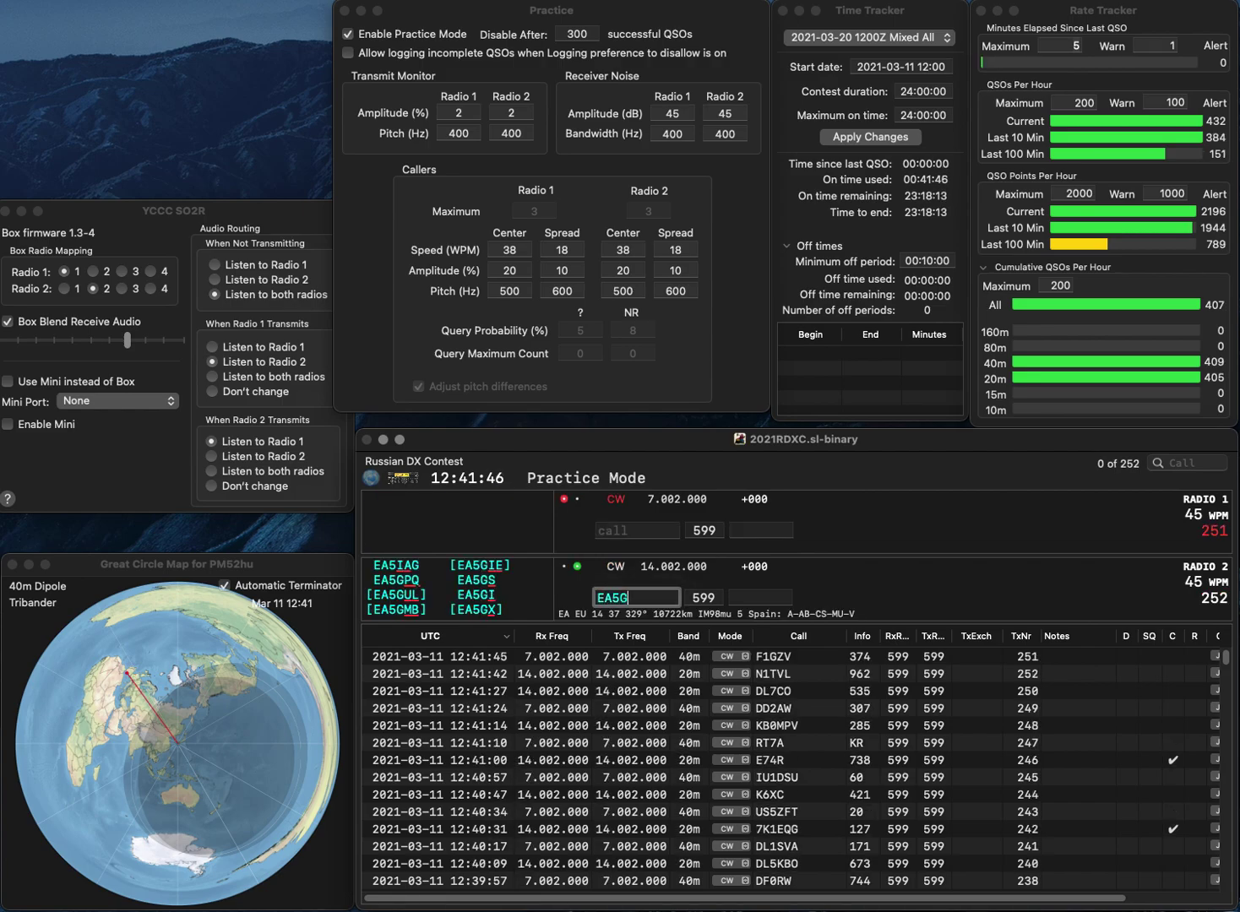
pyautogui.write('UL')
pyautogui.press('Return')
pyautogui.write('JN3I')
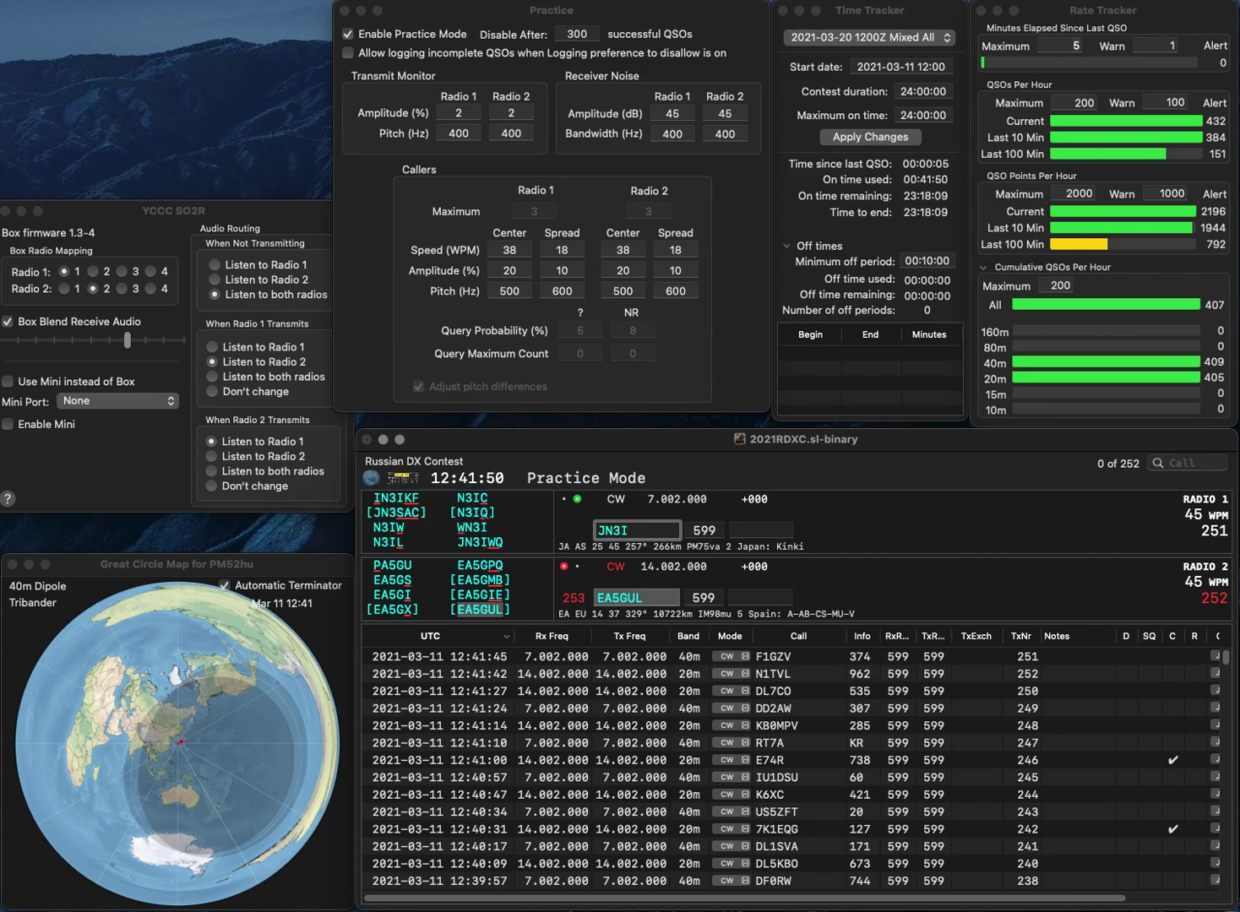
pyautogui.write('WQ')
pyautogui.press('Return')
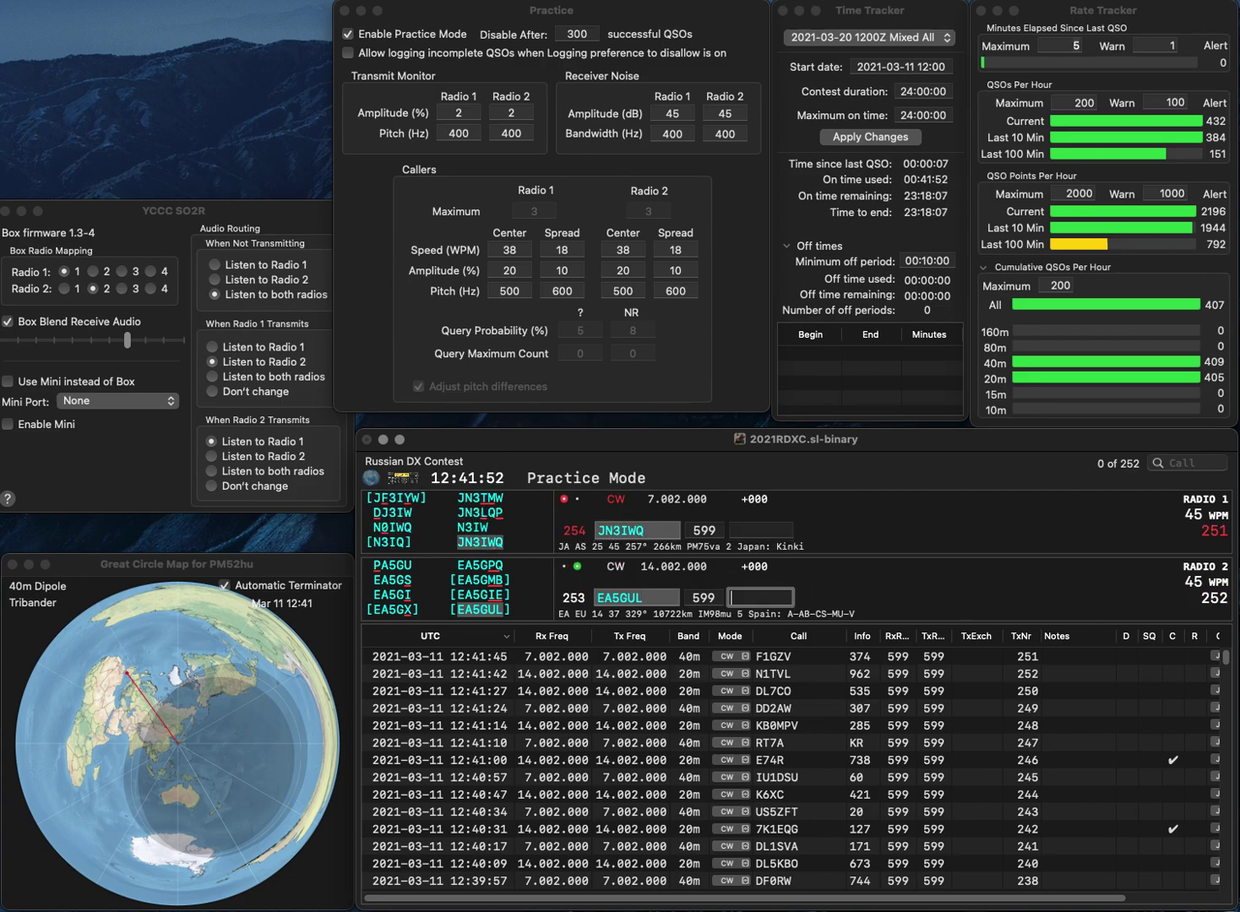
pyautogui.write('69')
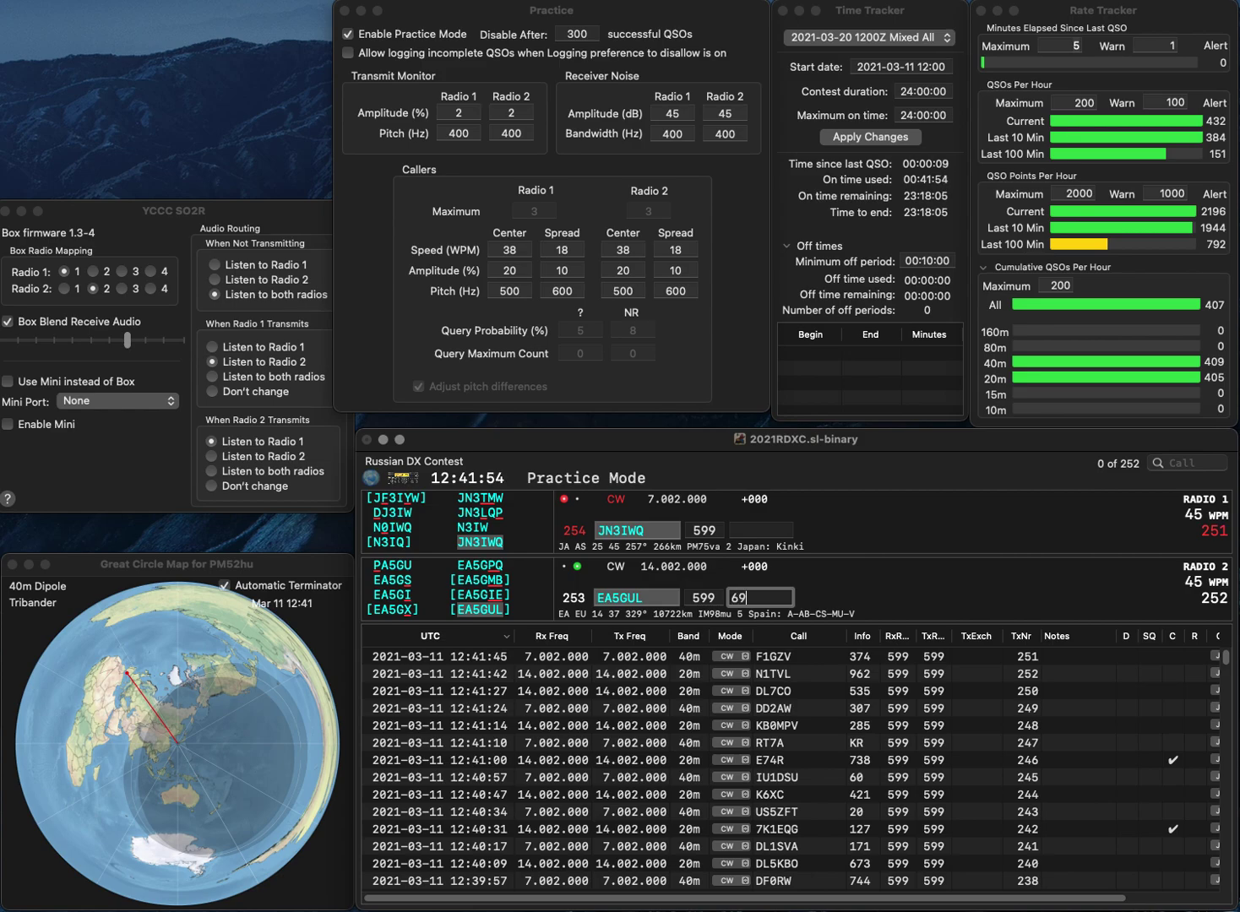
pyautogui.write('7')
pyautogui.press('Return')
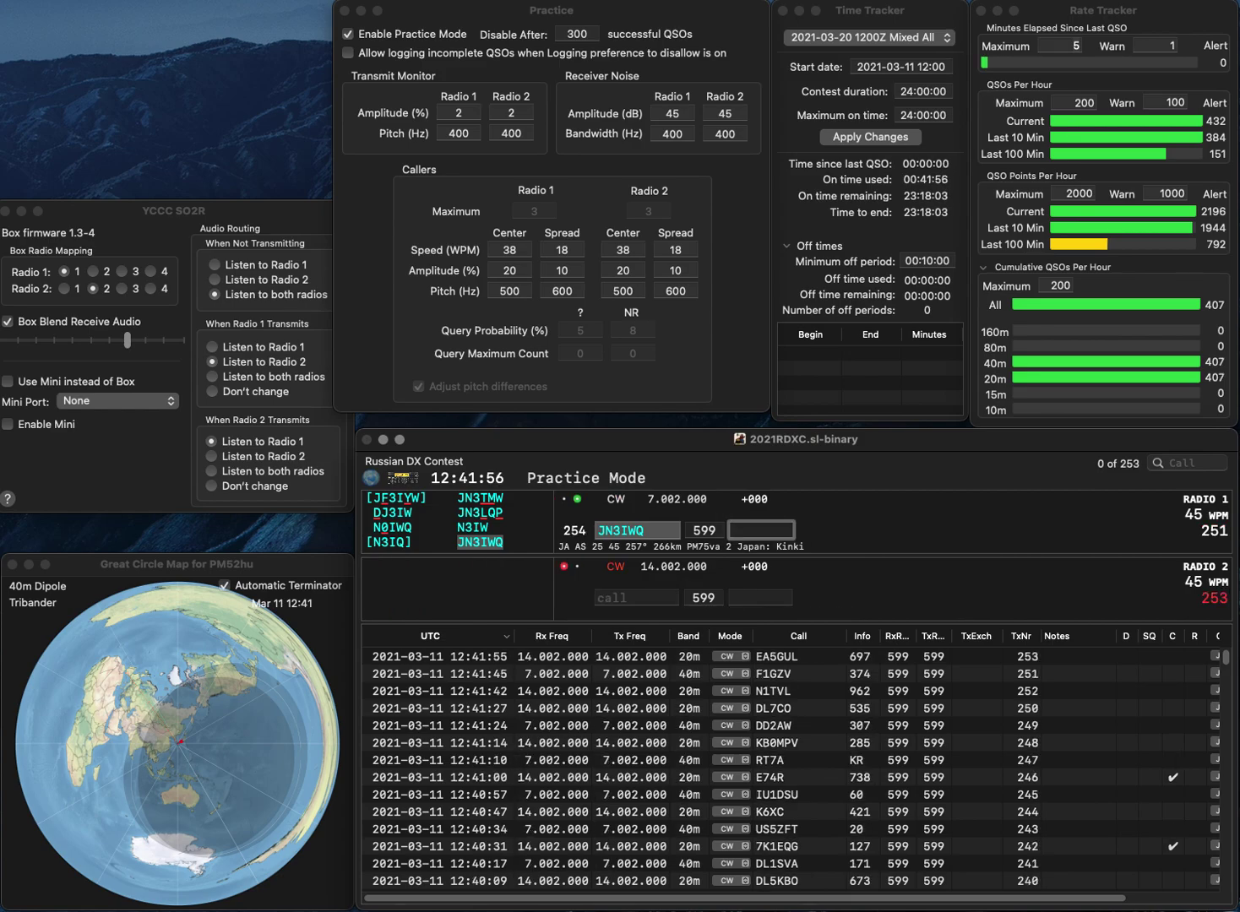
pyautogui.write('558')
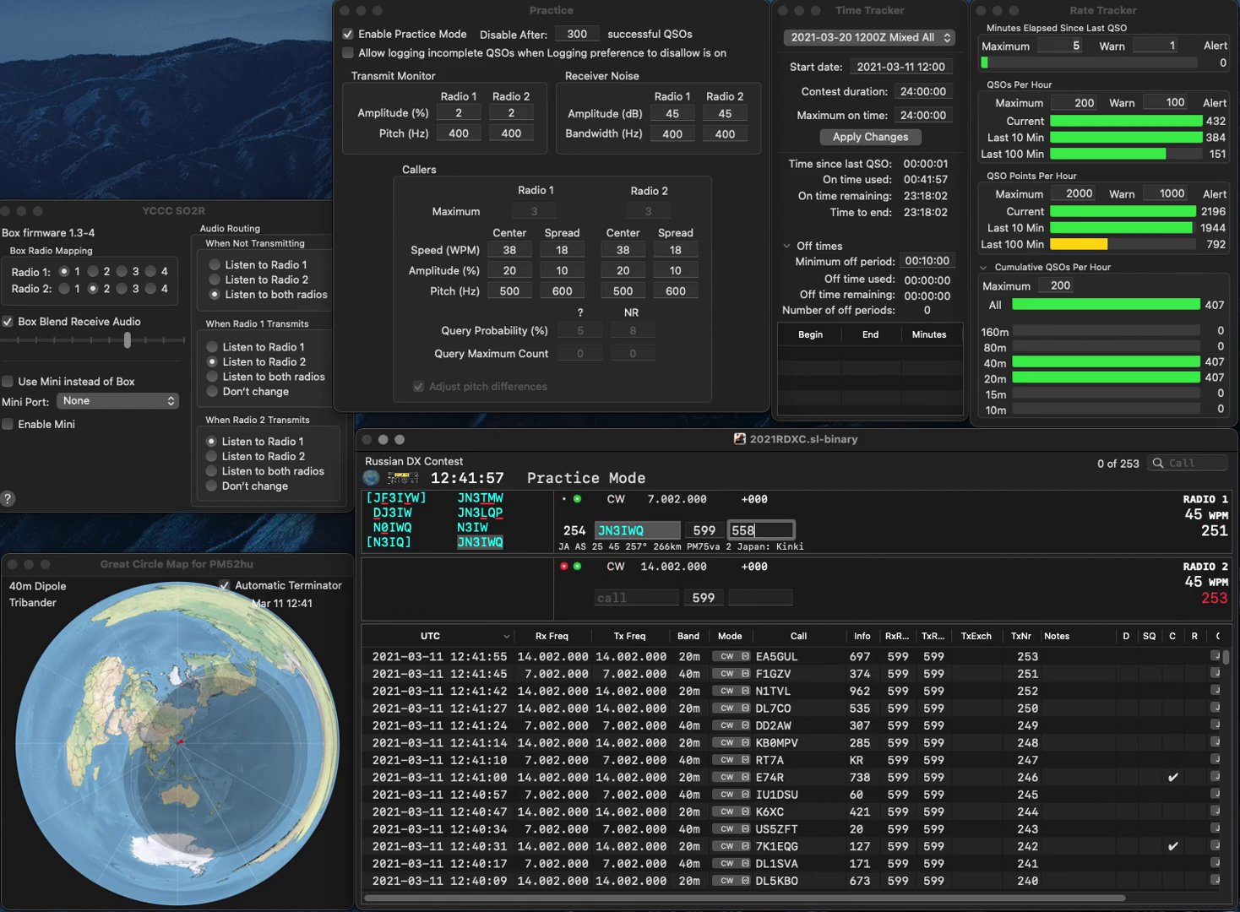
pyautogui.press('Return')
# Answer the partial call N9S on Radio 2 and W8GX on Radio 1.
pyautogui.write('N9SH')
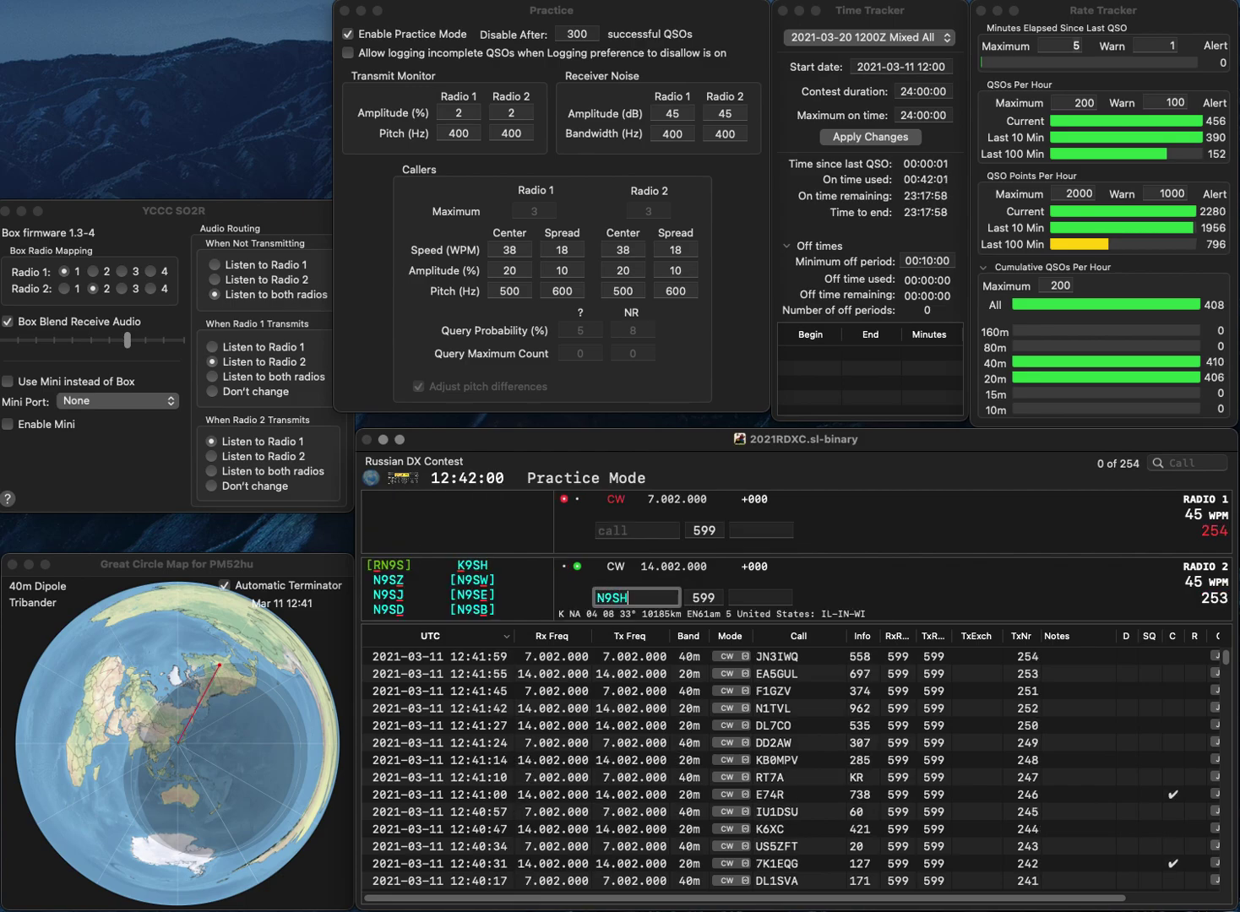
pyautogui.press('BackSpace')
pyautogui.press('Return')
pyautogui.write('W8GX')
pyautogui.press('Return')
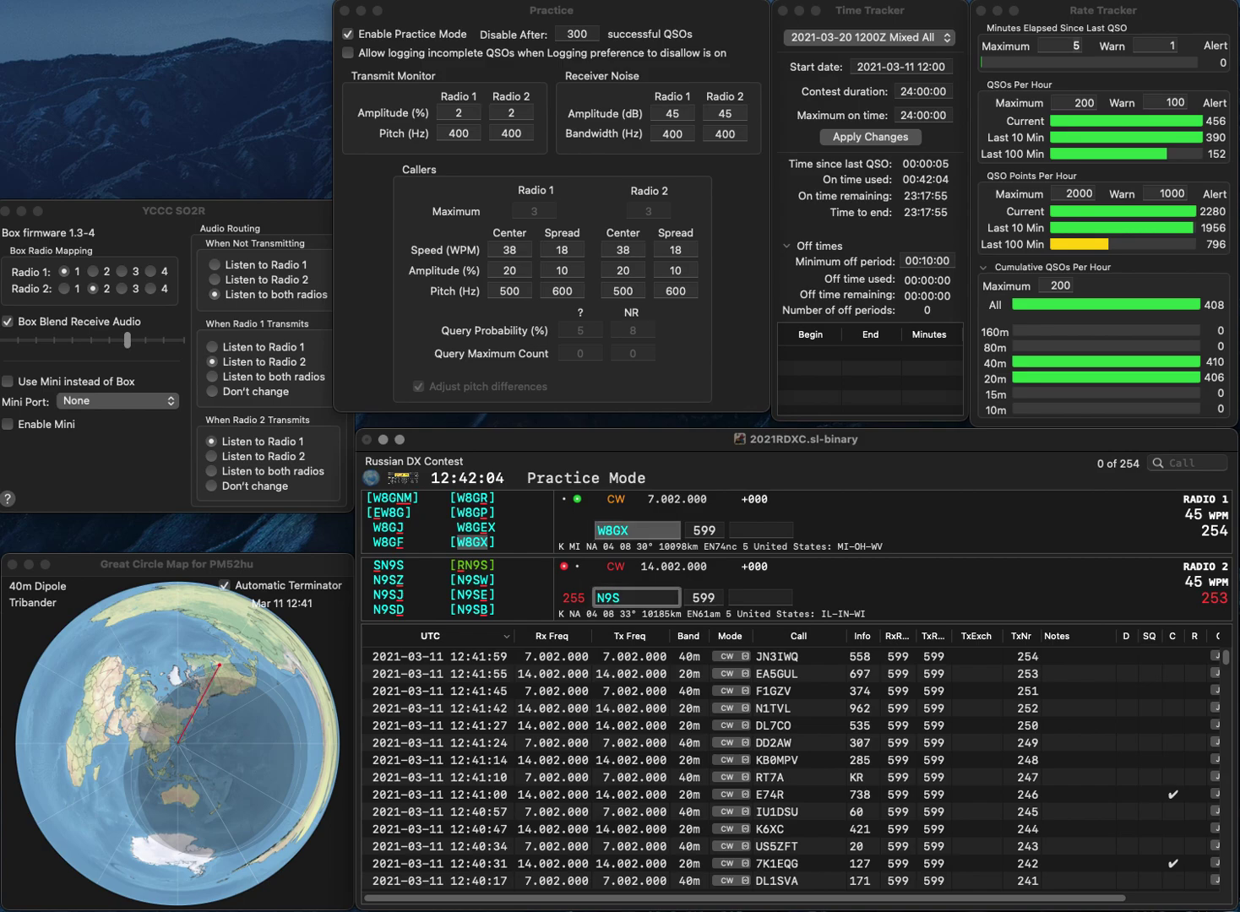
pyautogui.press('BackSpace')
pyautogui.write('HH')
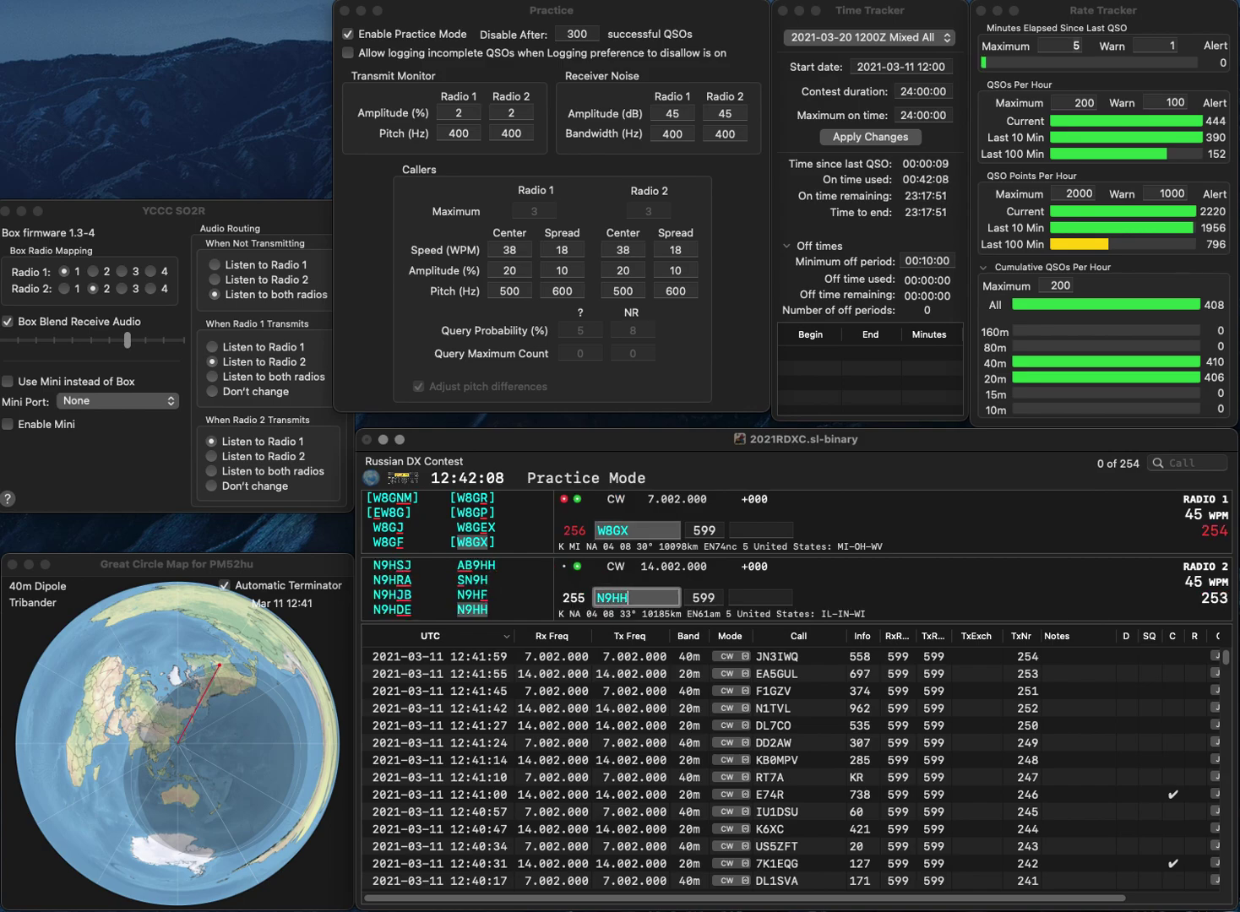
pyautogui.press('Return')
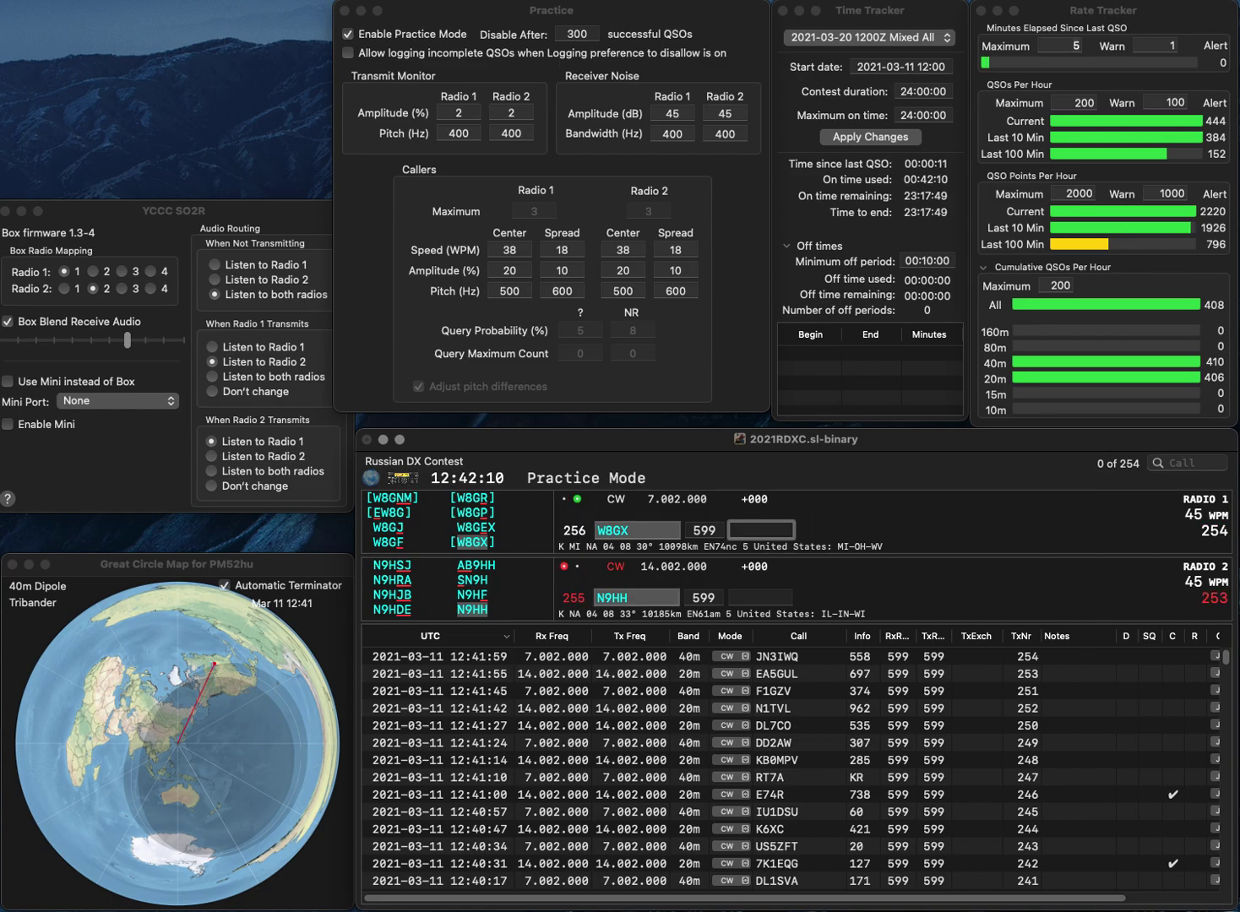
# Log W8GX with exchange 311 on Radio 1 and N9HH with exchange 98 on Radio 2.
pyautogui.write('311')
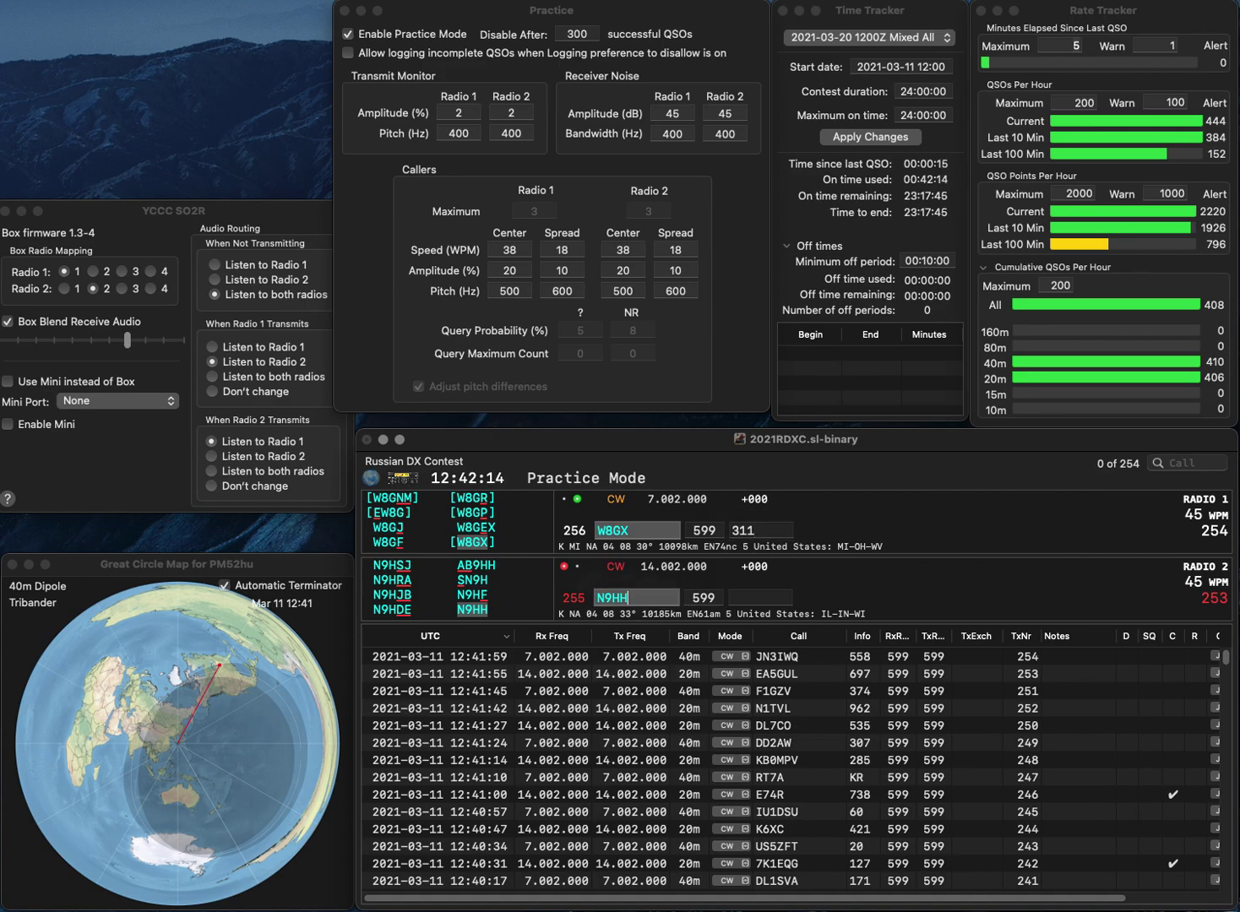
pyautogui.press('Return')
pyautogui.press('Tab')
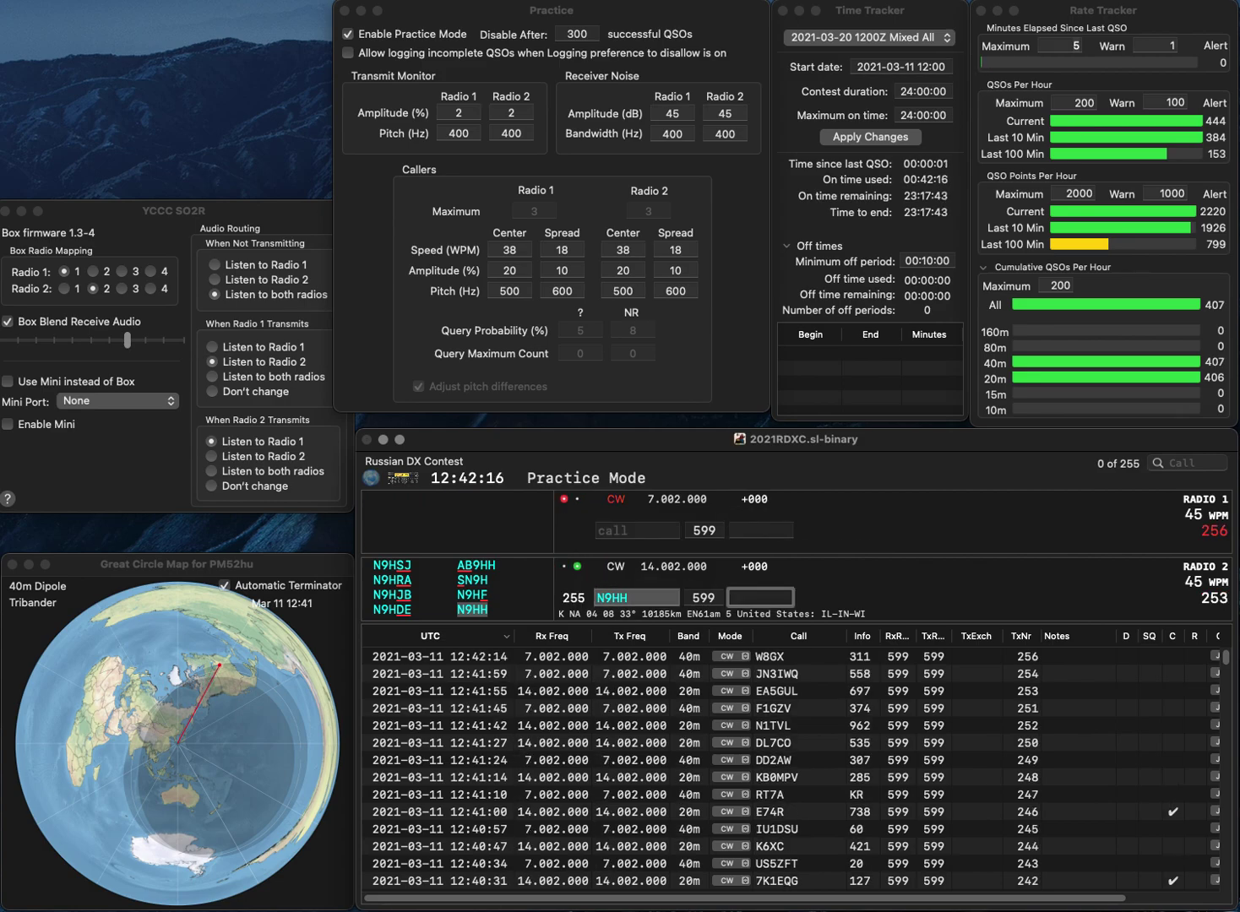
pyautogui.write('98')
pyautogui.press('Return')
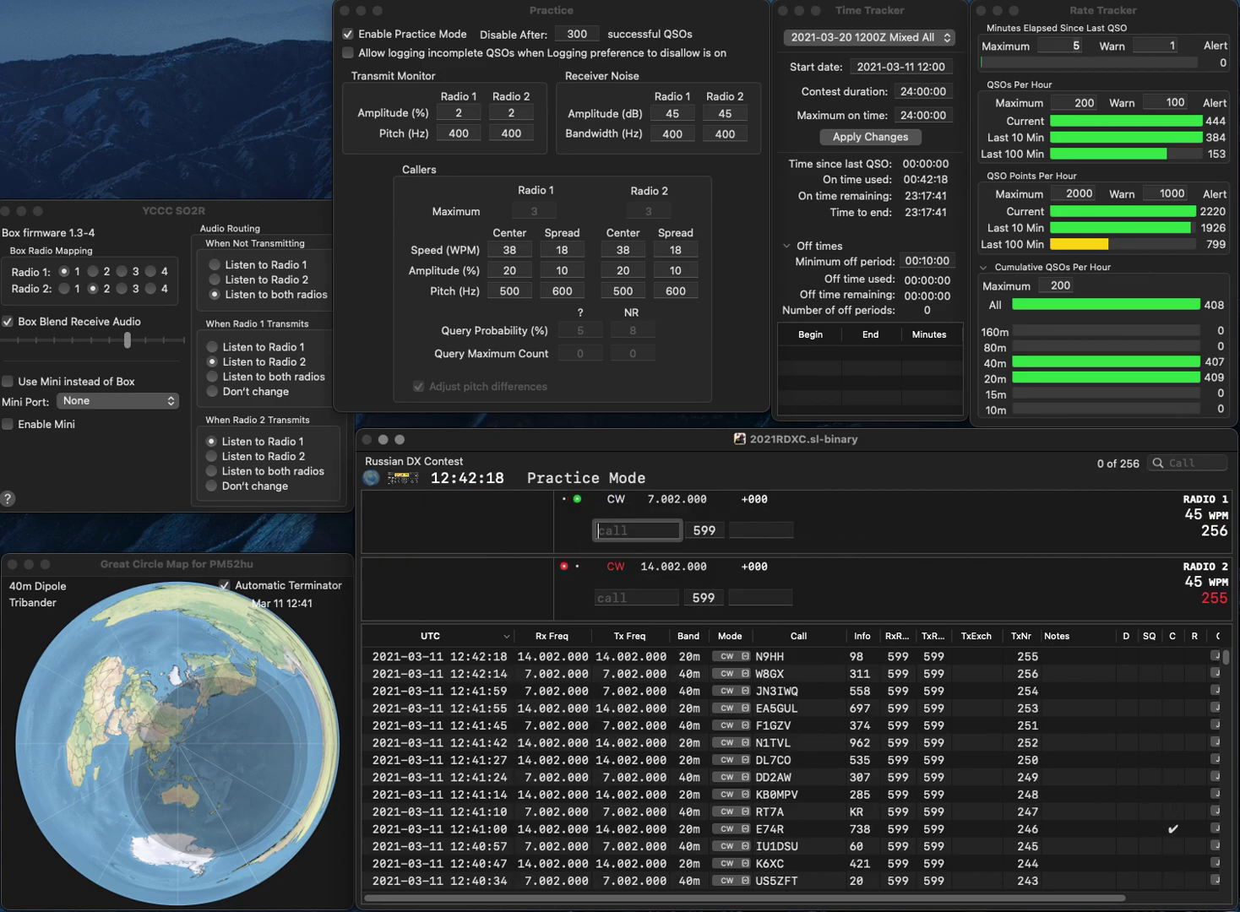
pyautogui.write('HB9BCM')
pyautogui.press('Left')
pyautogui.press('Left')
pyautogui.press('Left')
pyautogui.press('Left')
pyautogui.write('B')
pyautogui.press('Return')
pyautogui.press('Up')
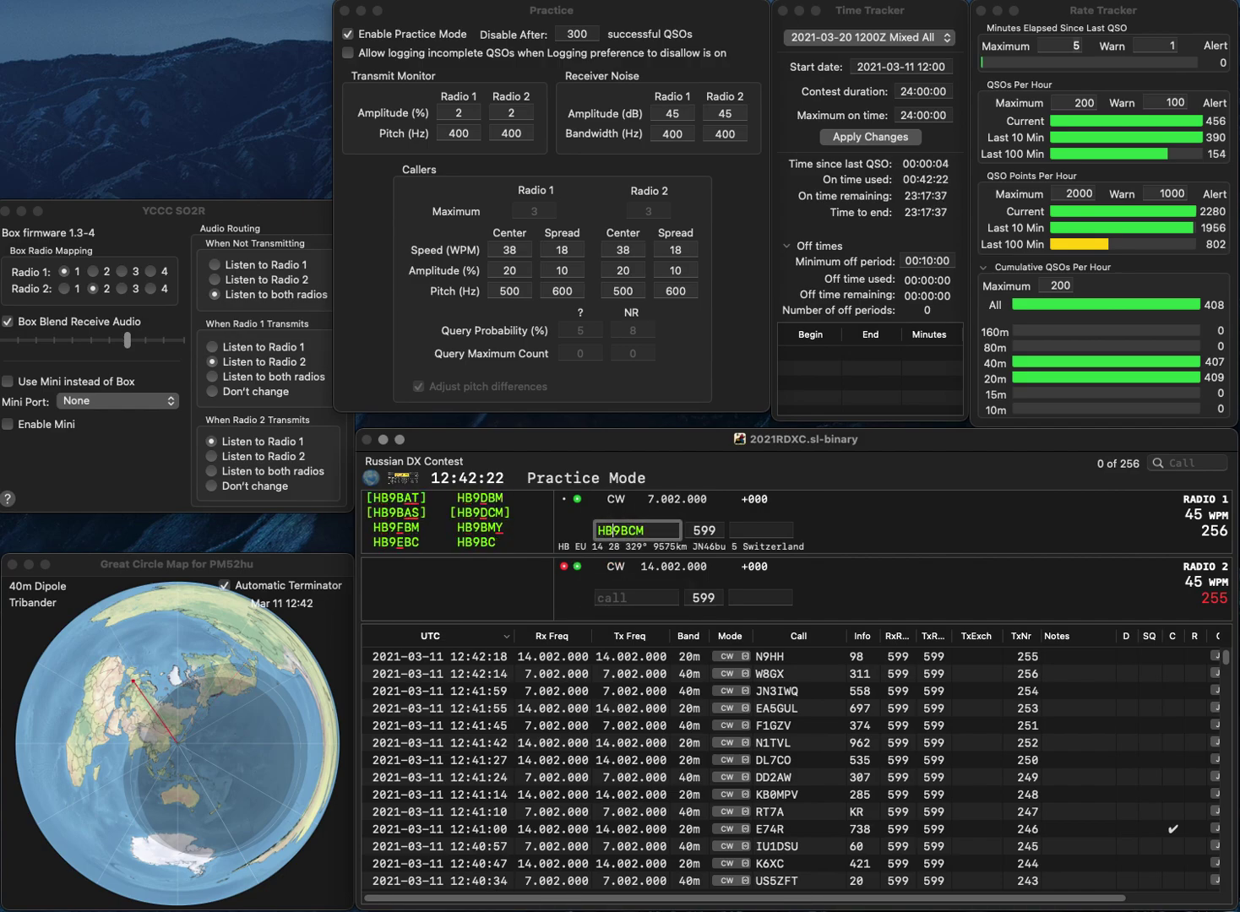
pyautogui.press('Down')
pyautogui.press('Up')
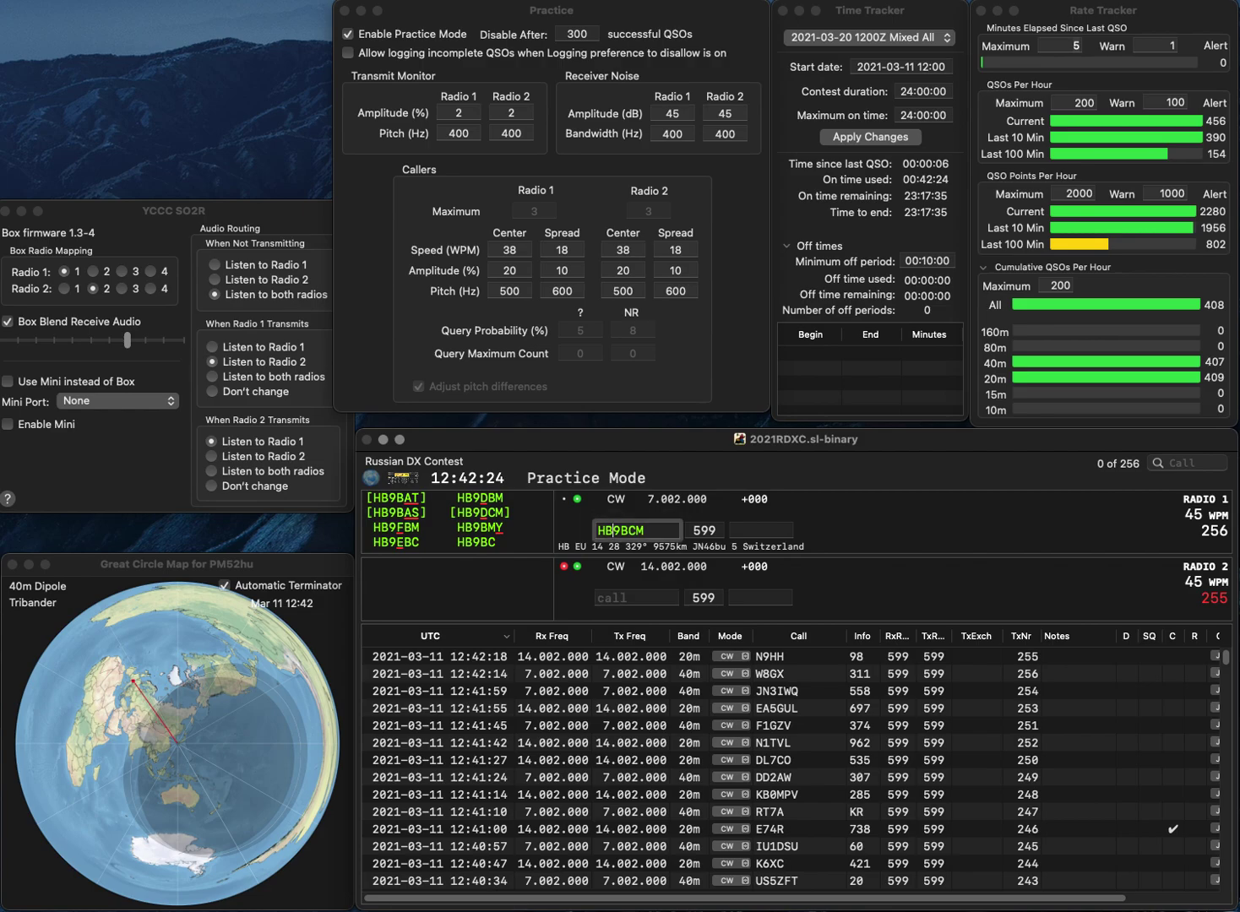
pyautogui.press('BackSpace')
pyautogui.write('D')
pyautogui.press('Return')
pyautogui.write('D')
pyautogui.press('BackSpace')
pyautogui.write('K1YRA')
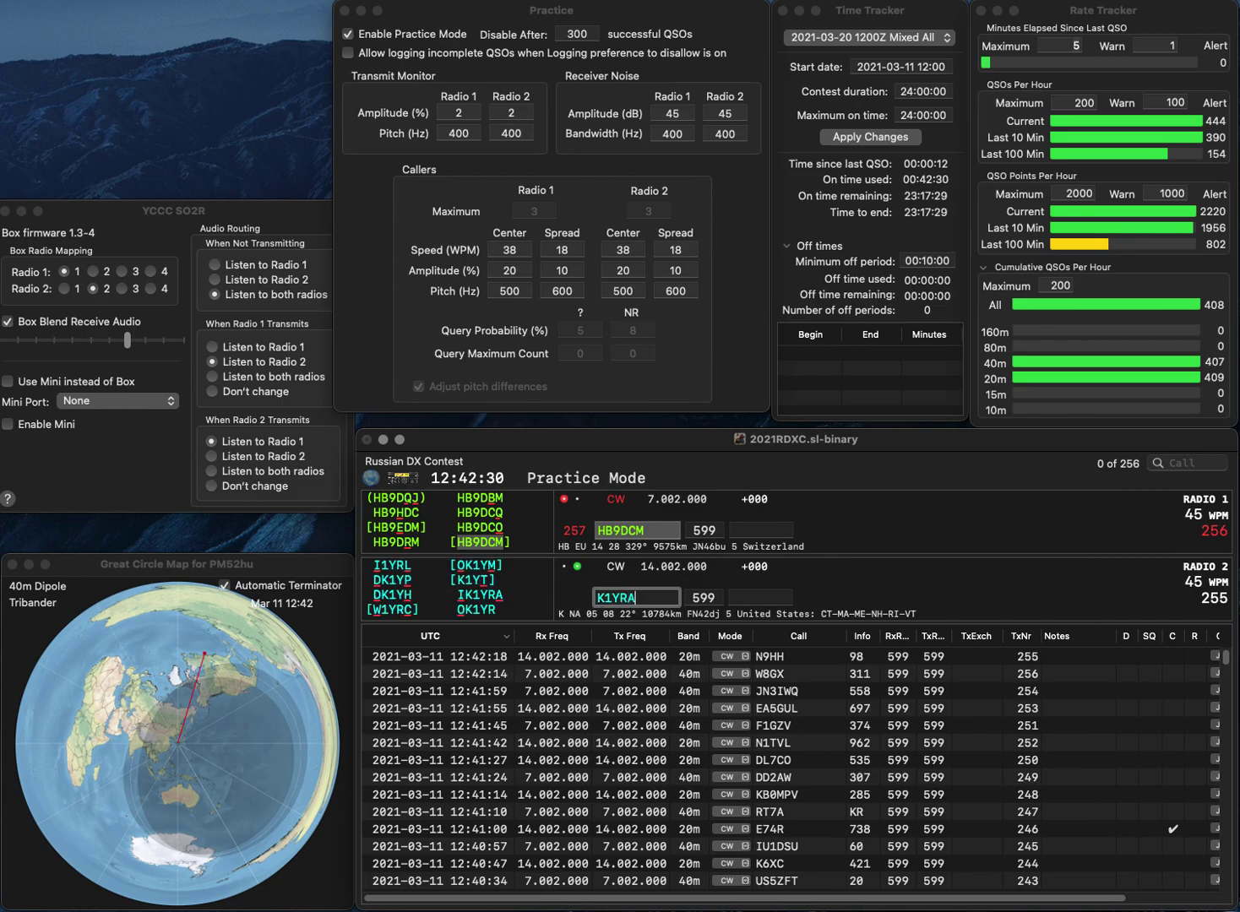
pyautogui.write('I')
pyautogui.press('Return')
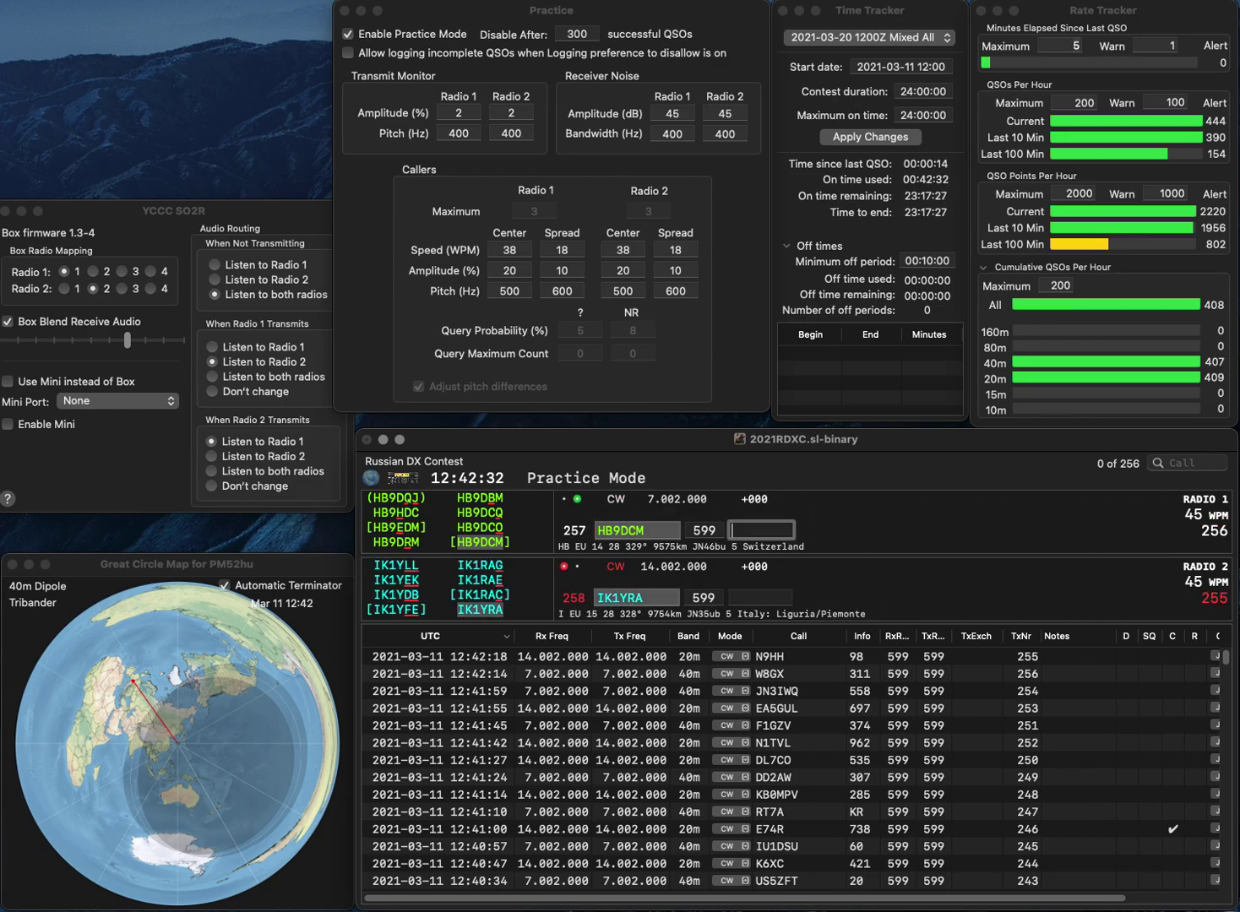
pyautogui.write('622')
pyautogui.press('Return')
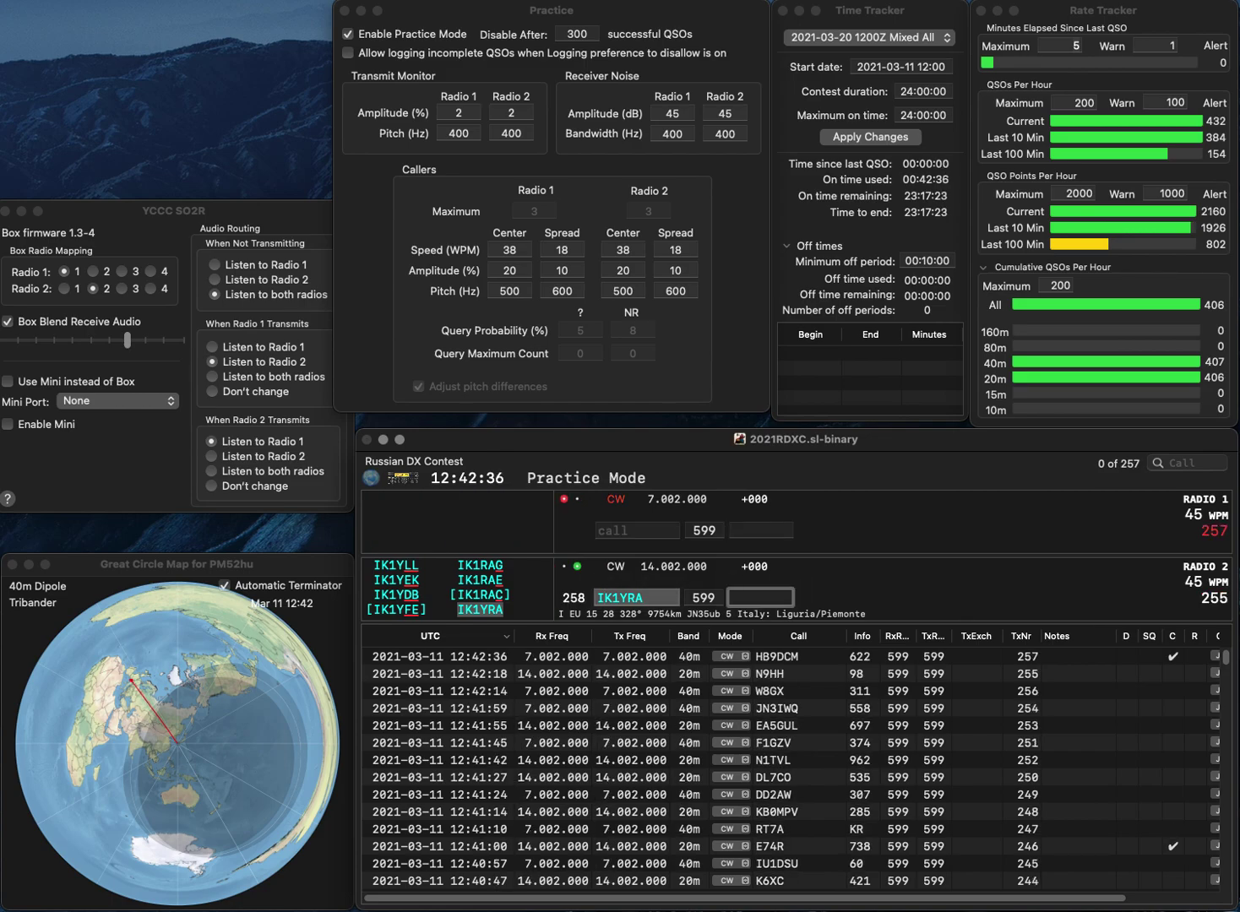
pyautogui.write('66')
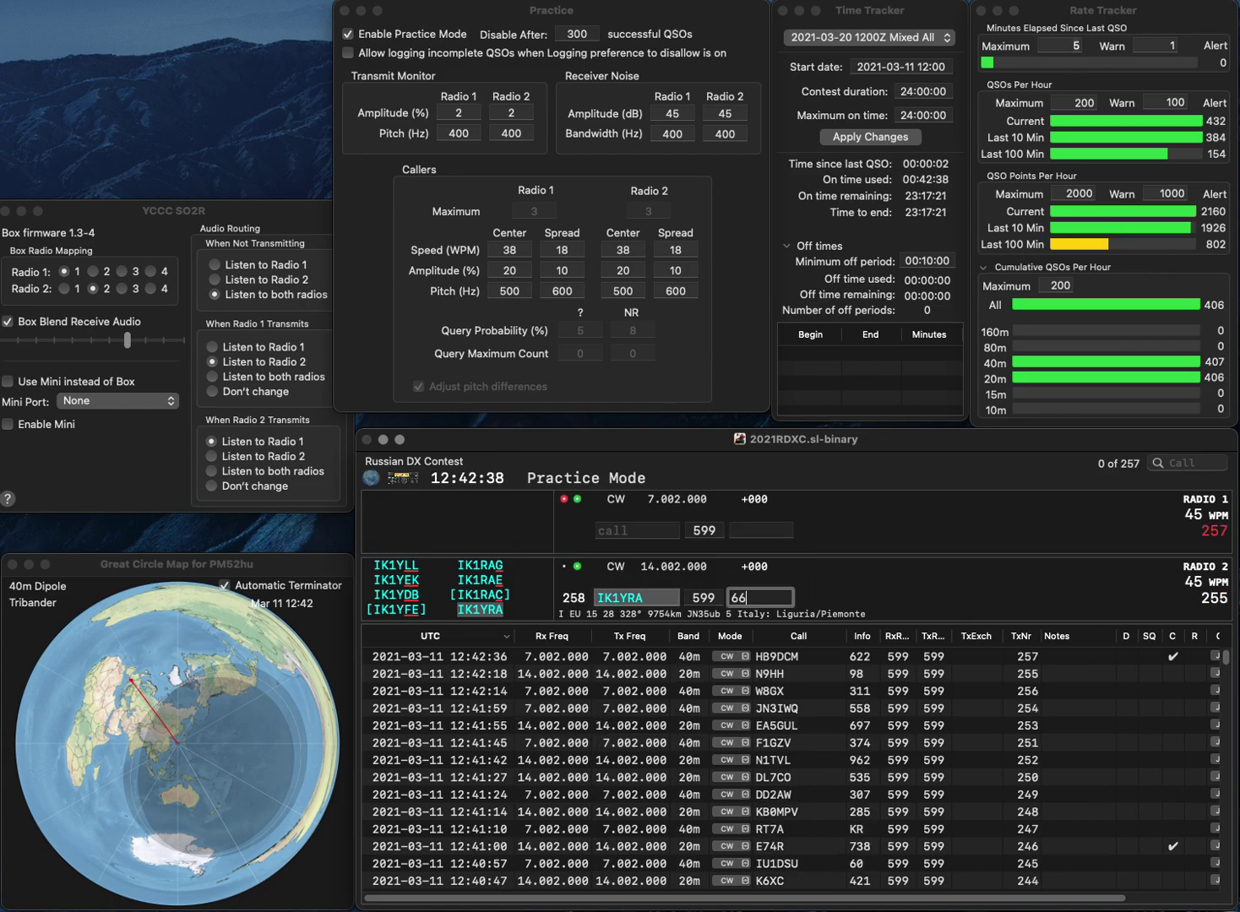
pyautogui.press('Return')
pyautogui.write('AW')
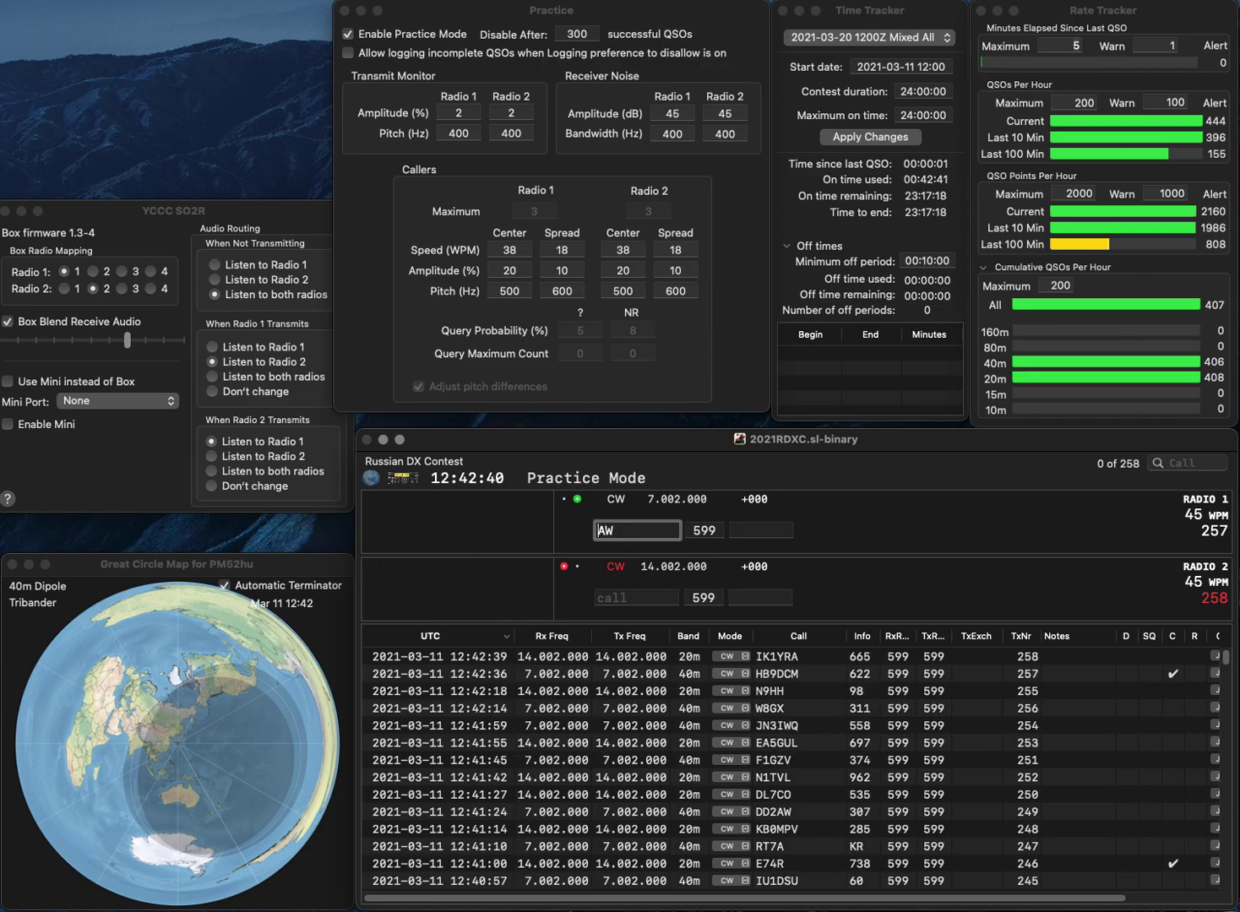
pyautogui.press('Return')
pyautogui.write('K7GM')
pyautogui.press('Return')
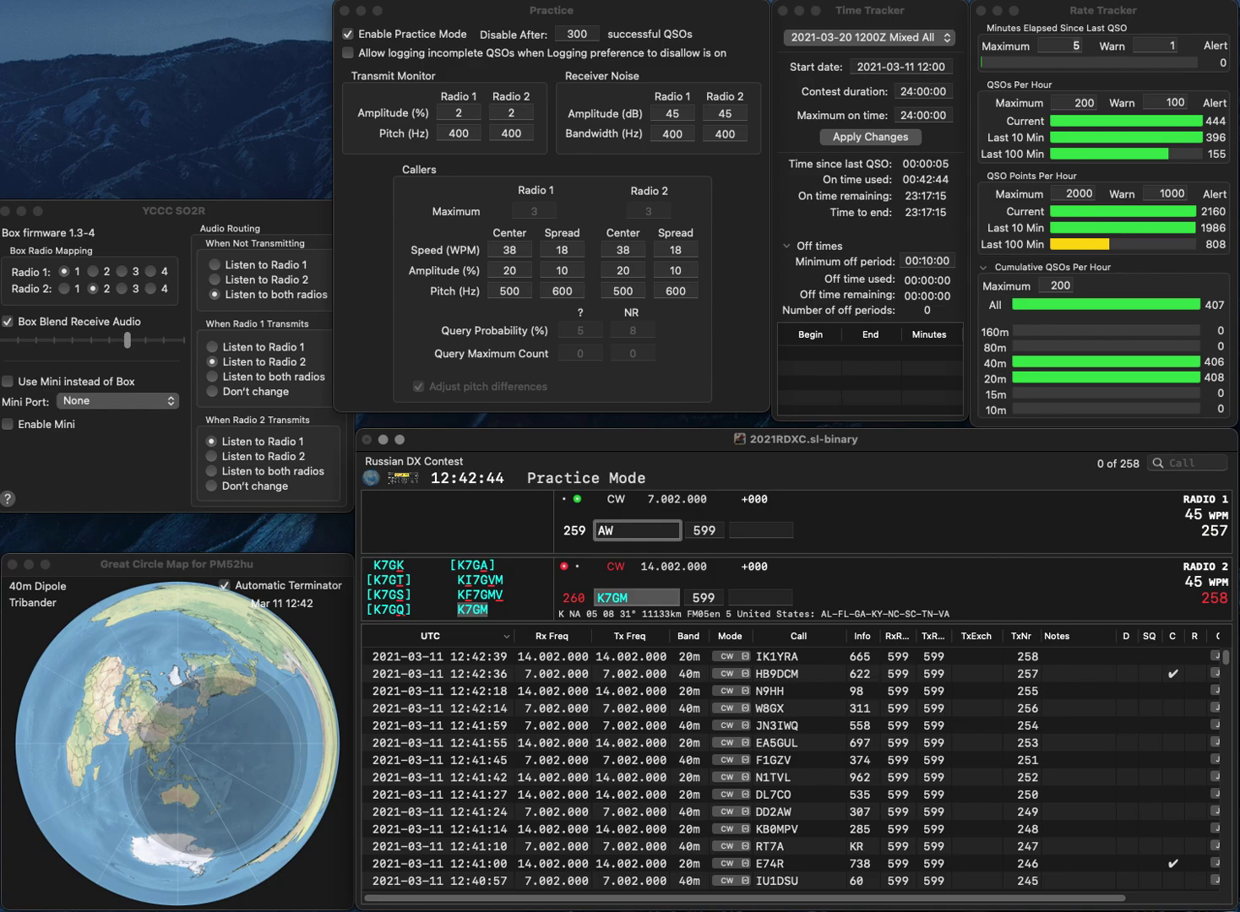
pyautogui.write('SK6')
pyautogui.press('Return')
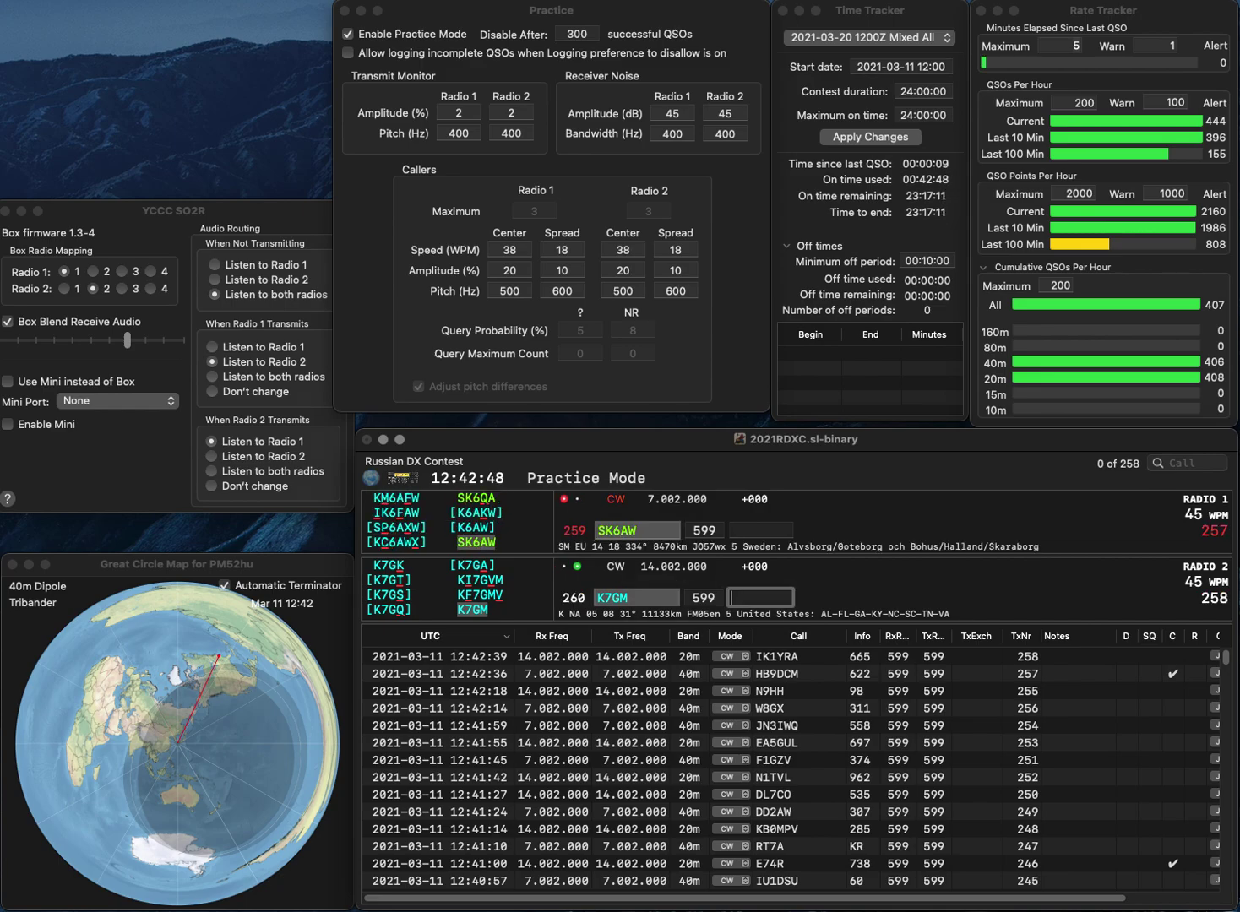
# Log K7GM with exchange 156 on Radio 2 and SK6AW with exchange 162 on Radio 1.
pyautogui.write('156')
pyautogui.press('Return')
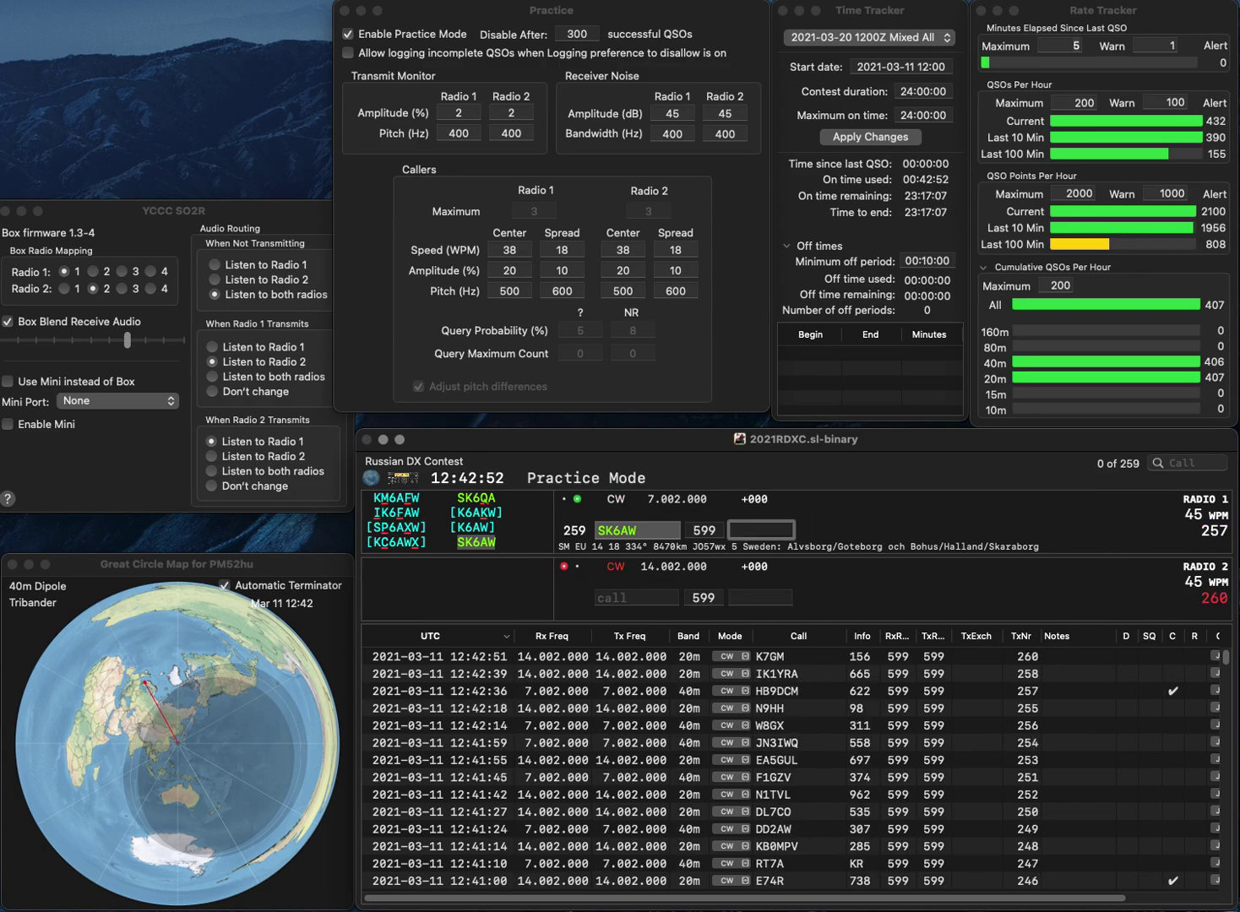
pyautogui.write('16')
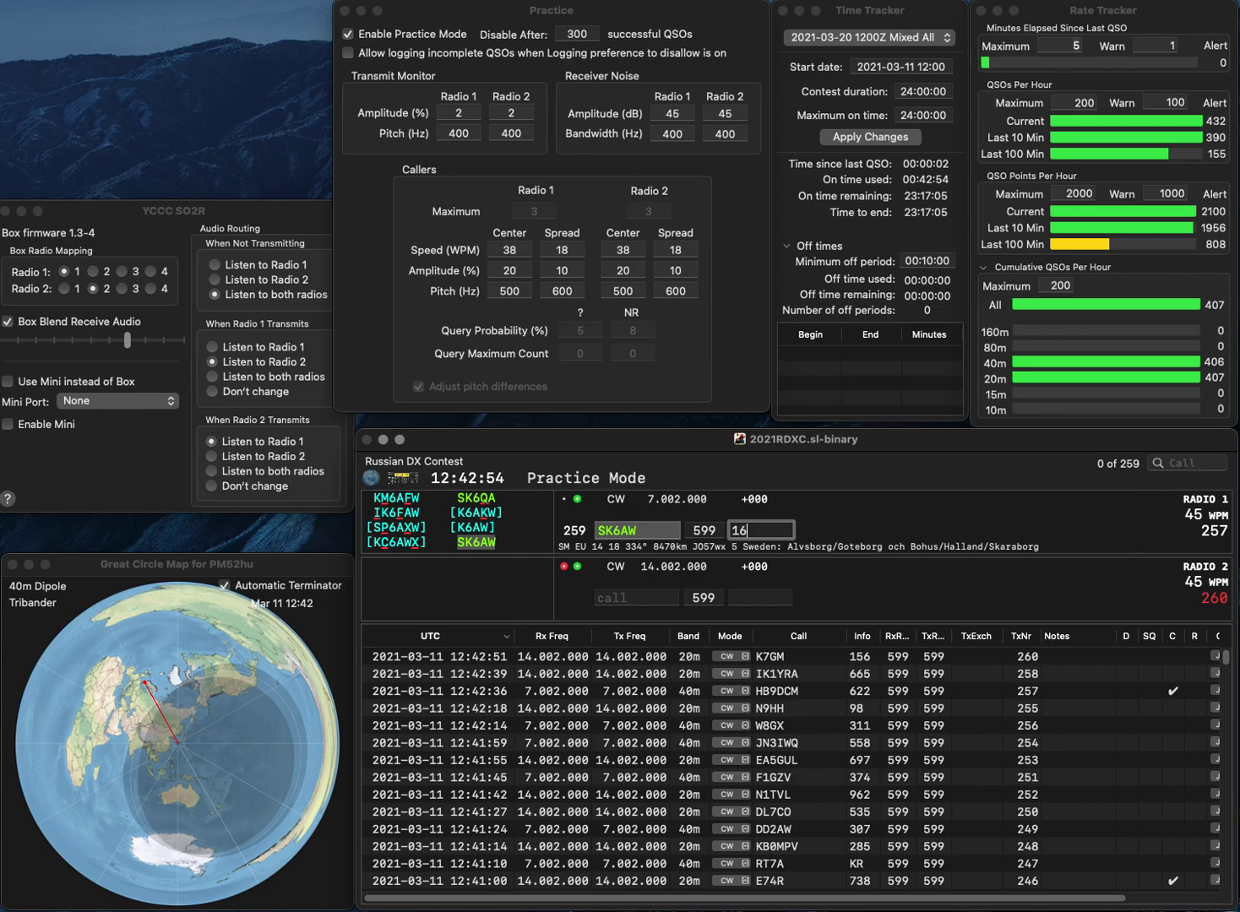
pyautogui.press('Return')
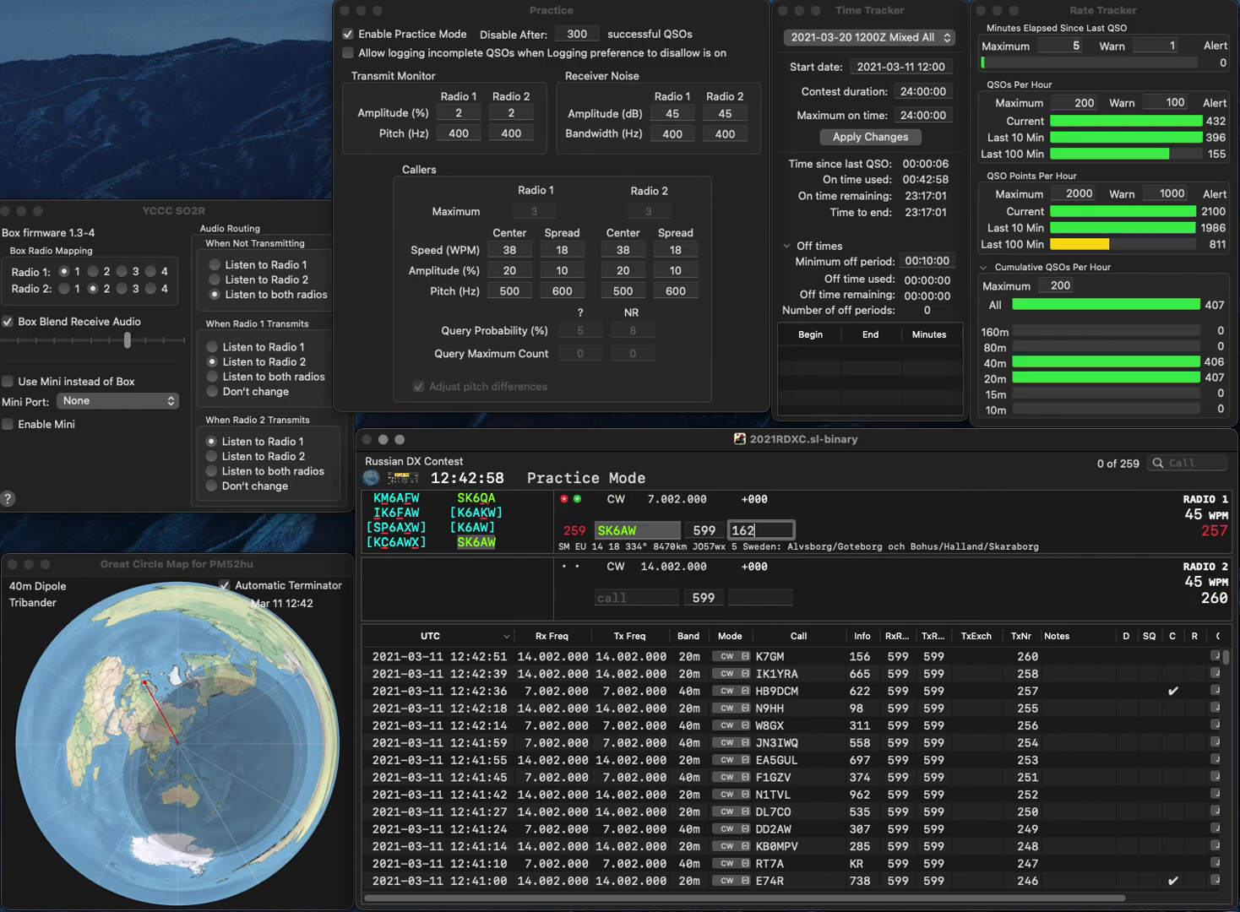
pyautogui.press('Return')
# Correct the Radio 2 call entry from WAR09 to WR9R and send it.
pyautogui.write('W')
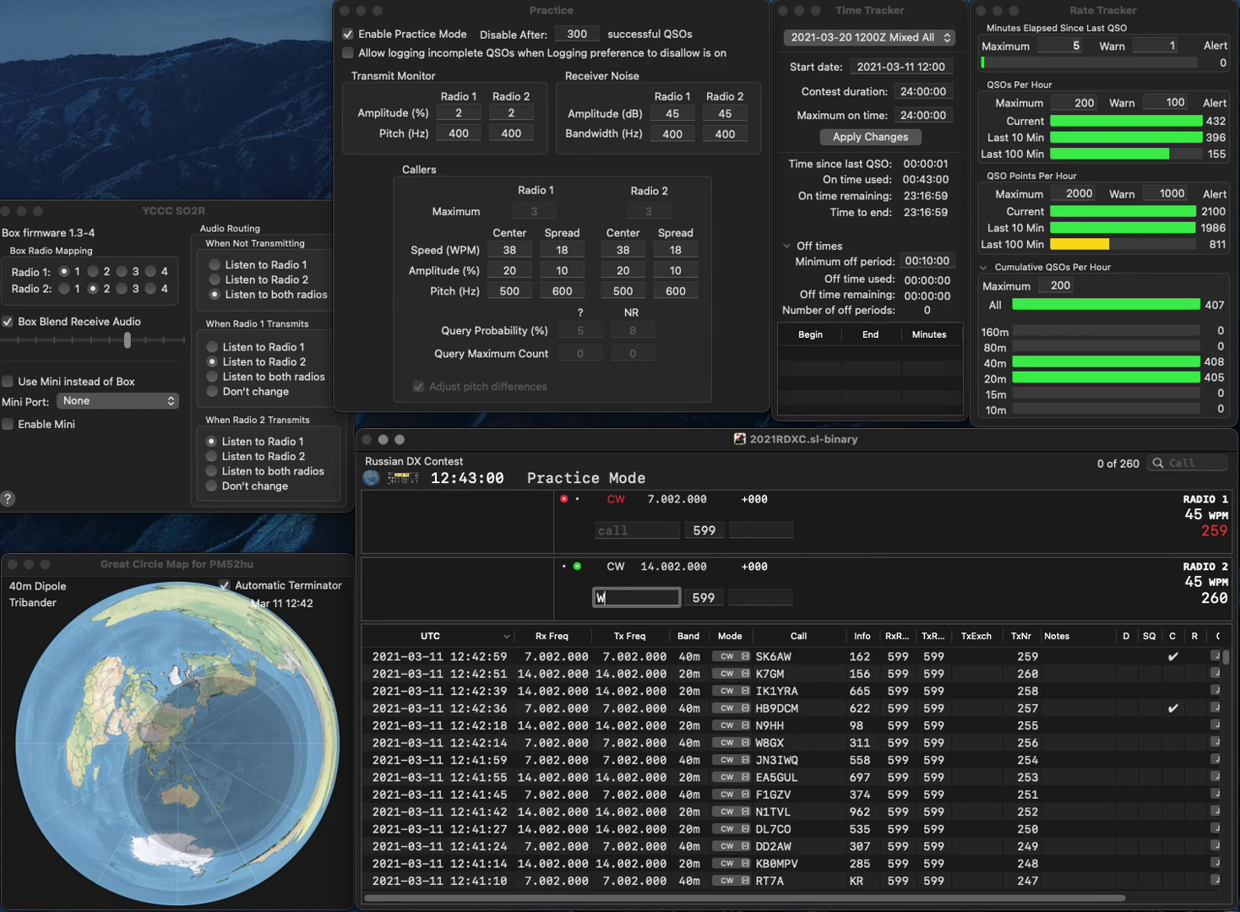
pyautogui.write('AR09')
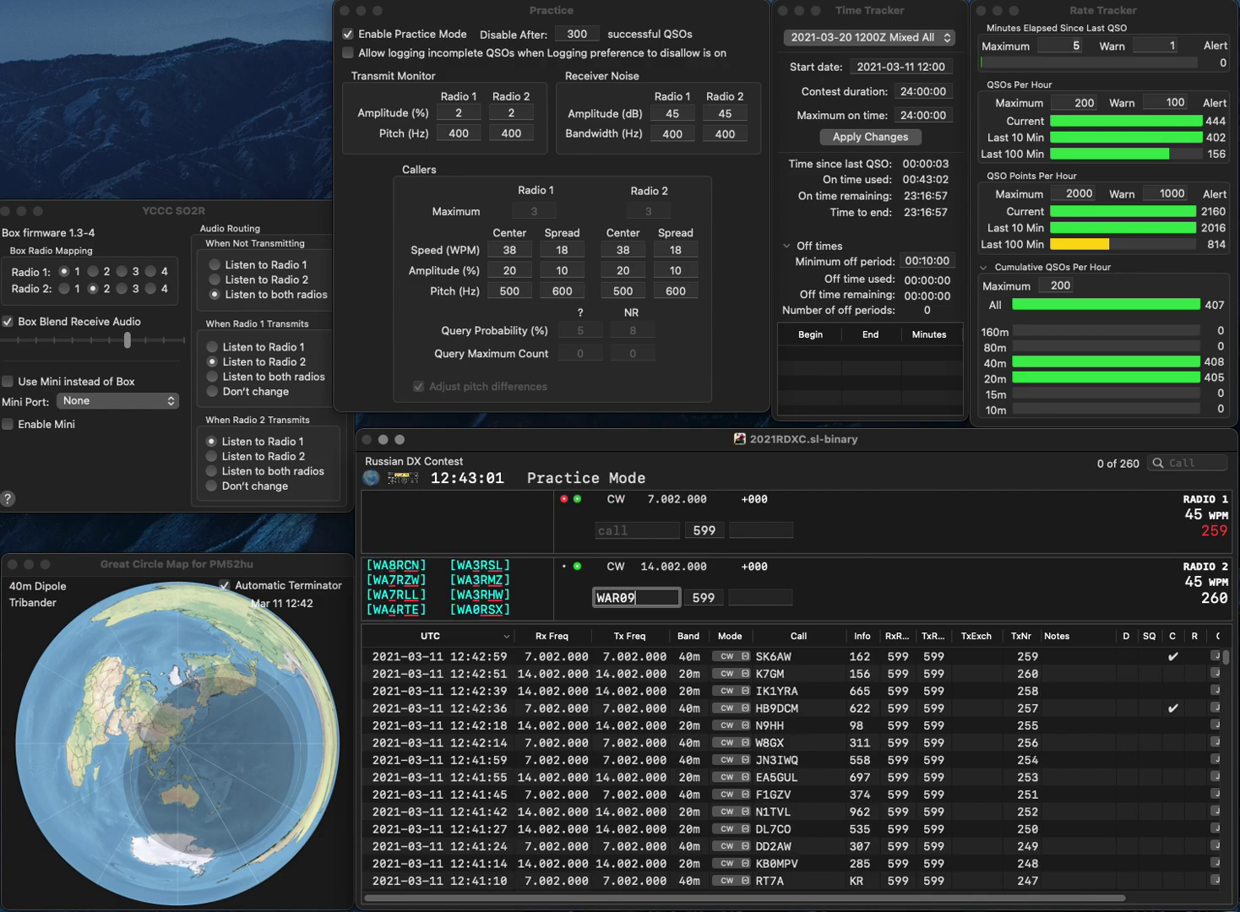
pyautogui.press('BackSpace')
pyautogui.press('BackSpace')
pyautogui.press('BackSpace')
pyautogui.press('BackSpace')
pyautogui.write('R9R')
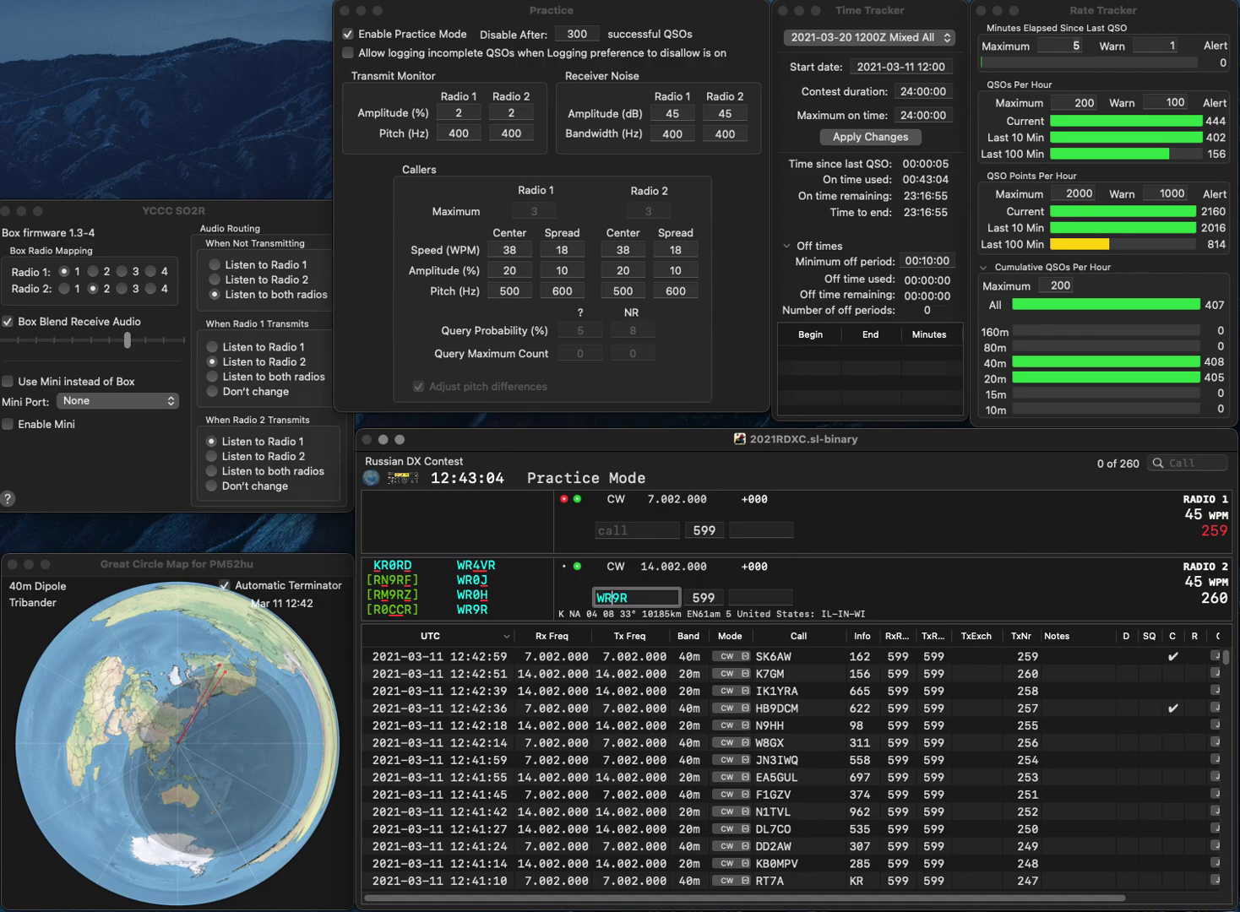
pyautogui.press('Return')
pyautogui.write('BB')
pyautogui.press('Return')
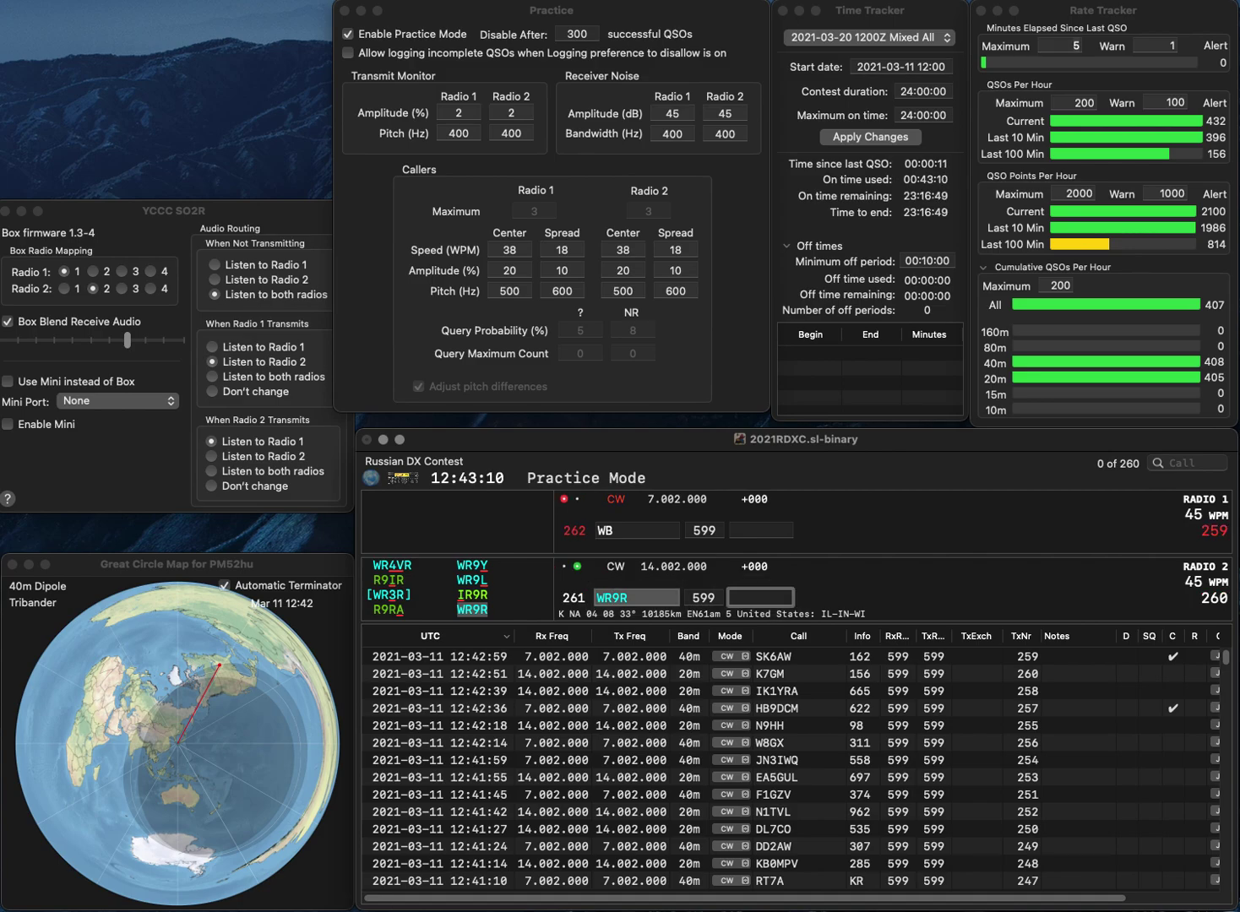
pyautogui.write('114')
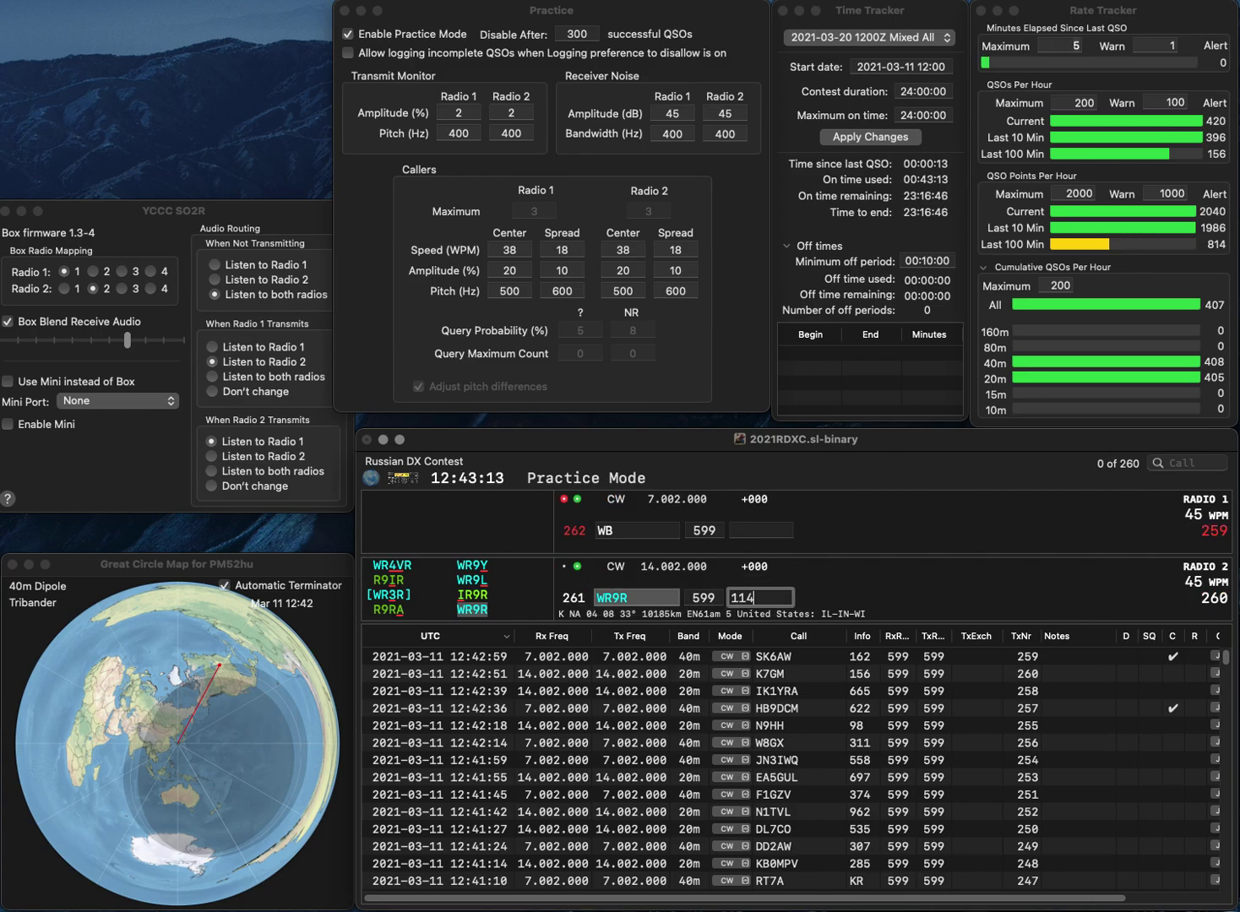
pyautogui.press('Return')
pyautogui.write('WB')
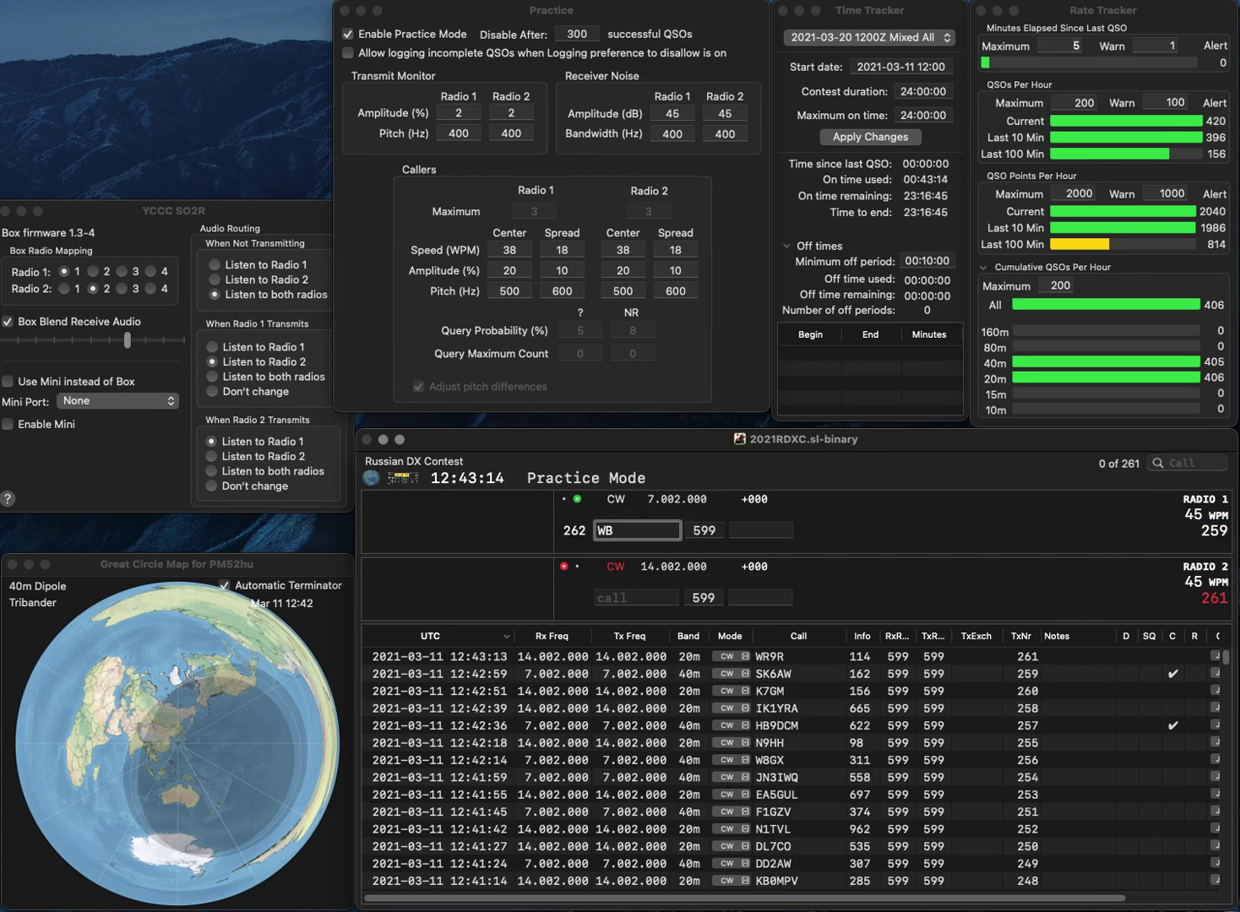
pyautogui.write('0GAZ')
pyautogui.press('Return')
pyautogui.write('KD2DKB')
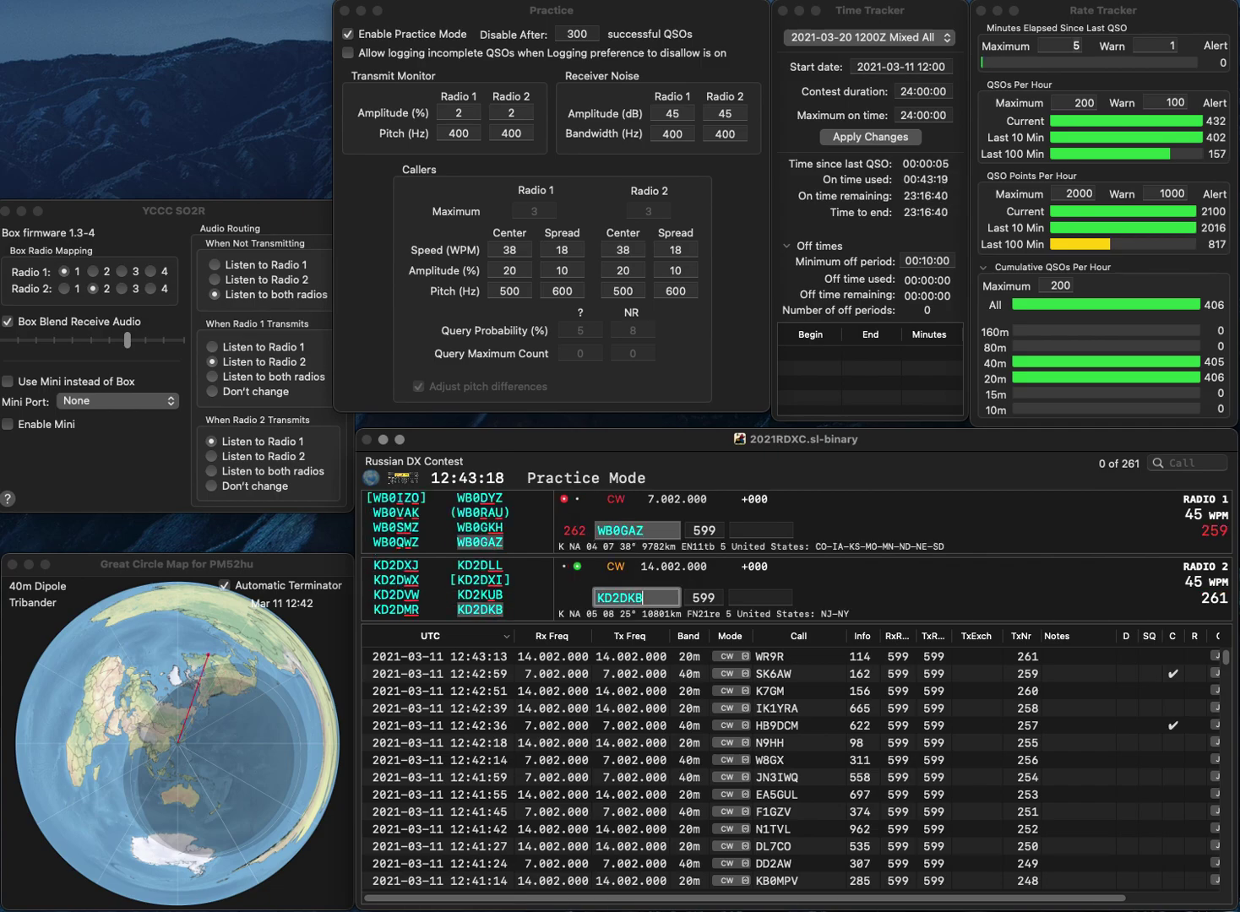
pyautogui.press('Return')
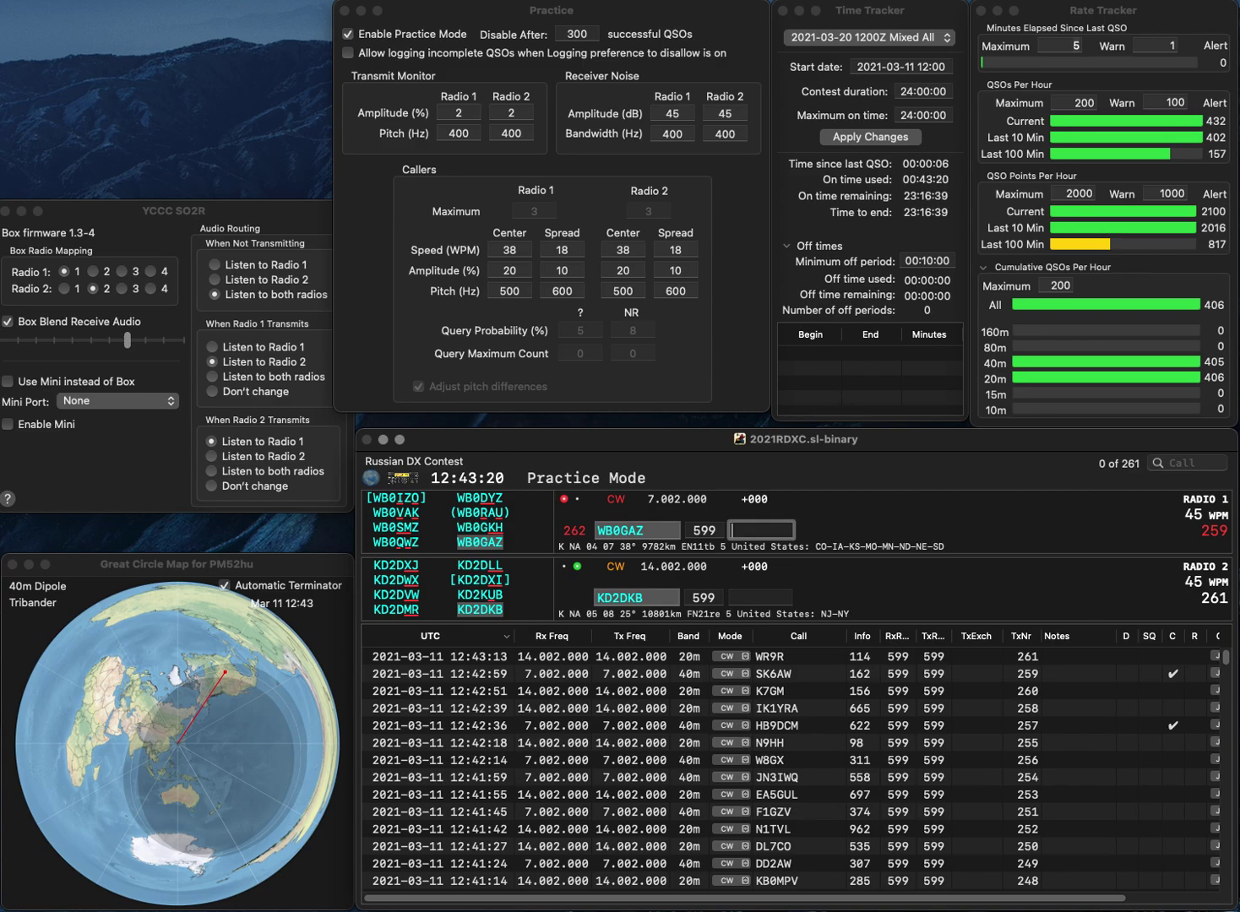
pyautogui.write('128')
pyautogui.press('Return')
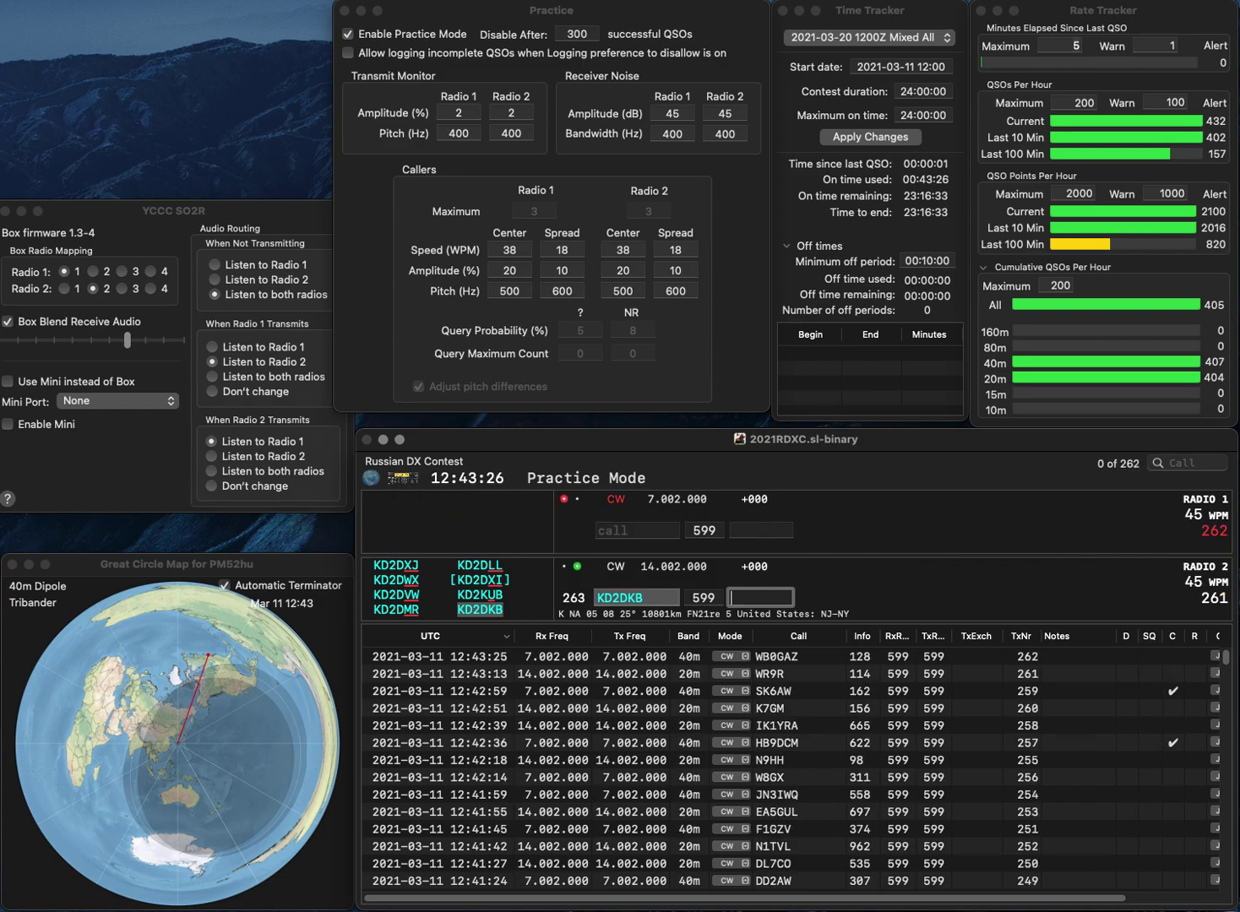
pyautogui.write('696')
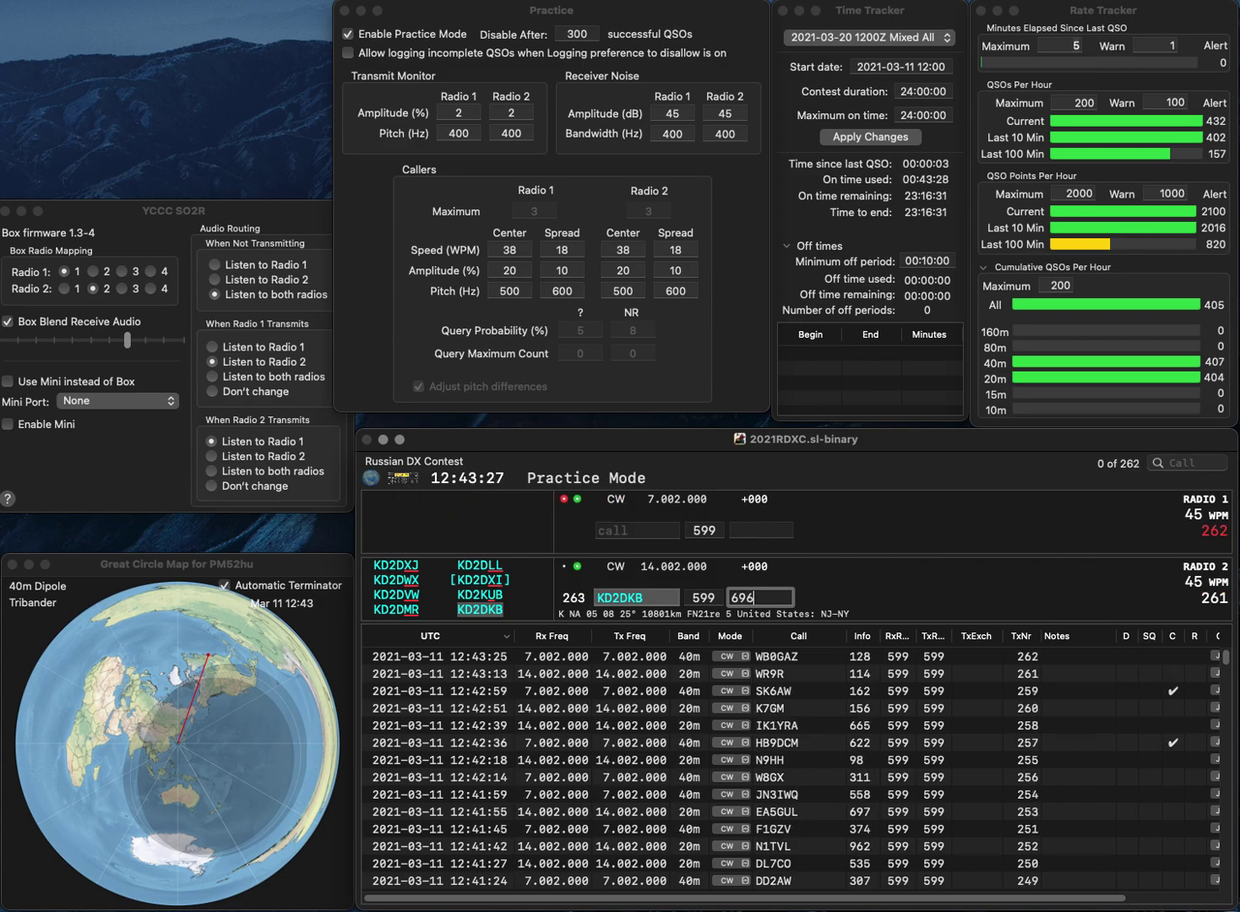
pyautogui.press('Return')
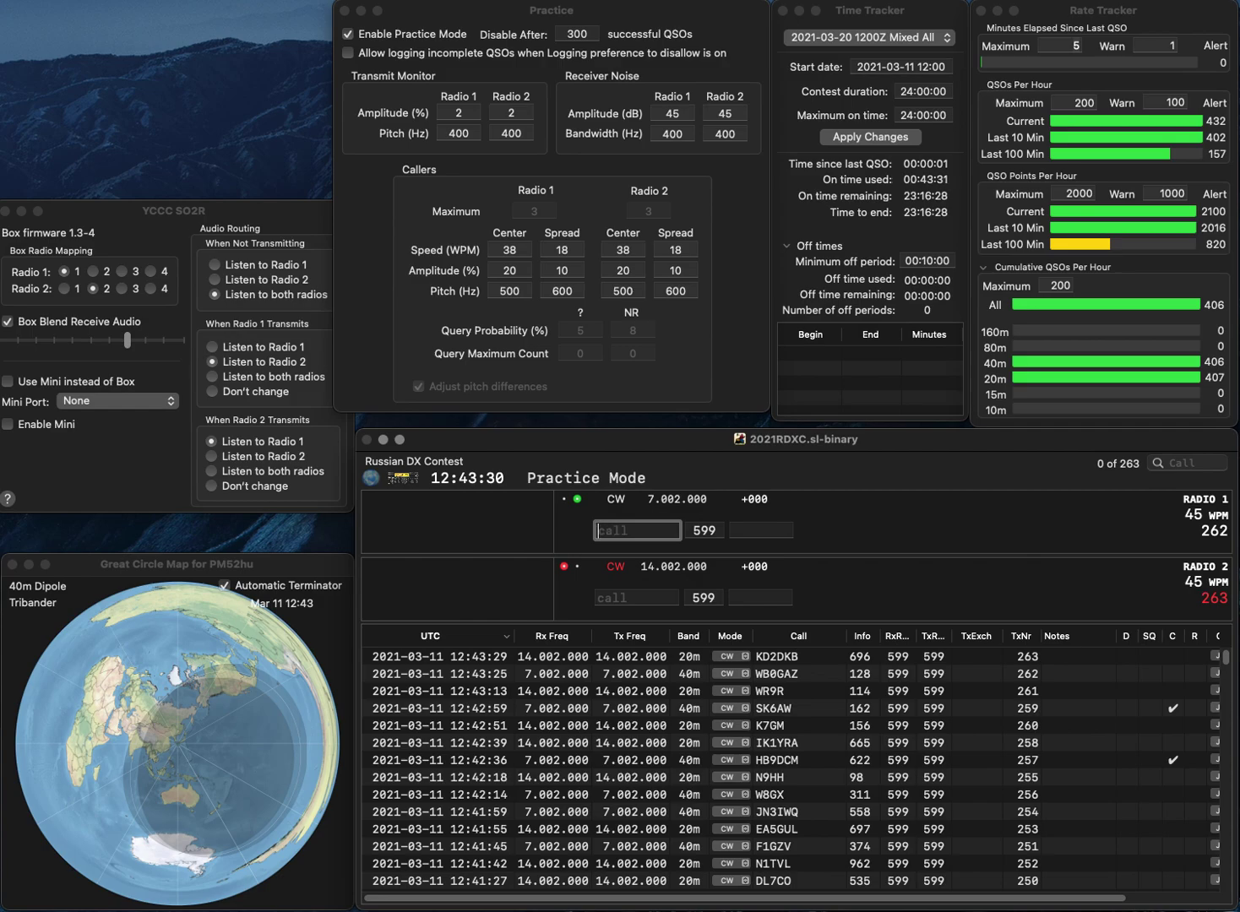
# Answer 4M1K on Radio 1, adding the missing 4 to the partial call, and RL2D on Radio 2.
pyautogui.write('M1K')
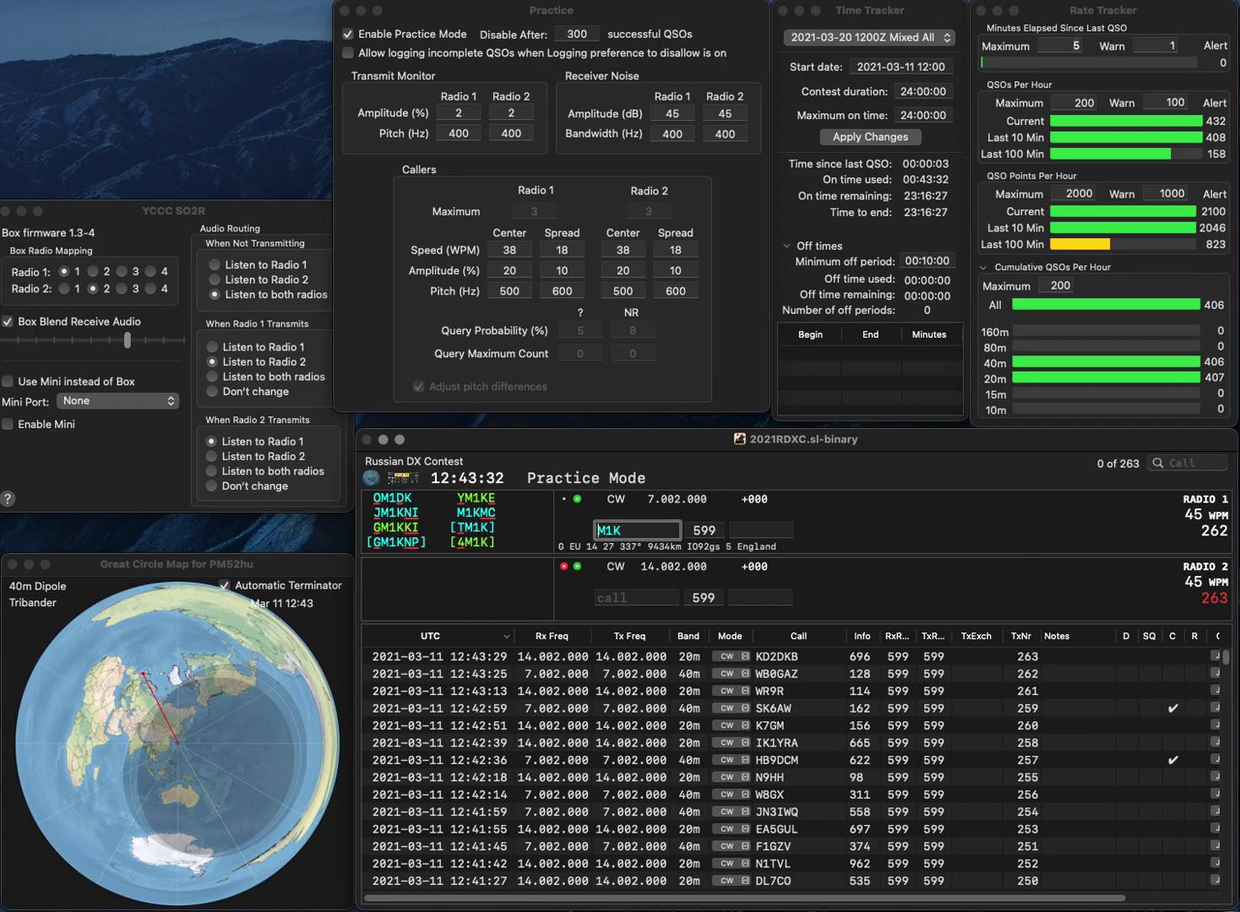
pyautogui.press('Home')
pyautogui.write('4')
pyautogui.press('Return')
pyautogui.write('RL2D')
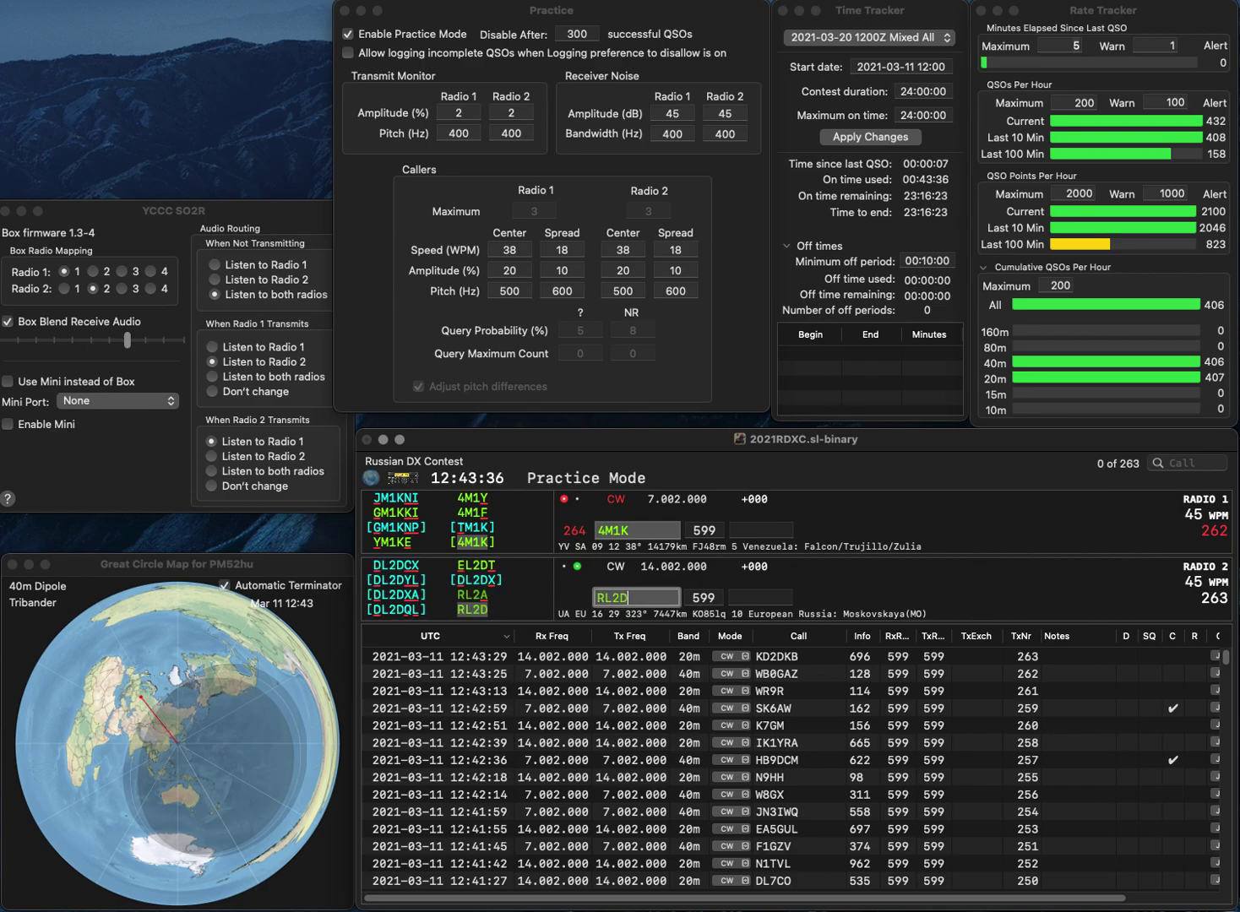
pyautogui.press('Return')
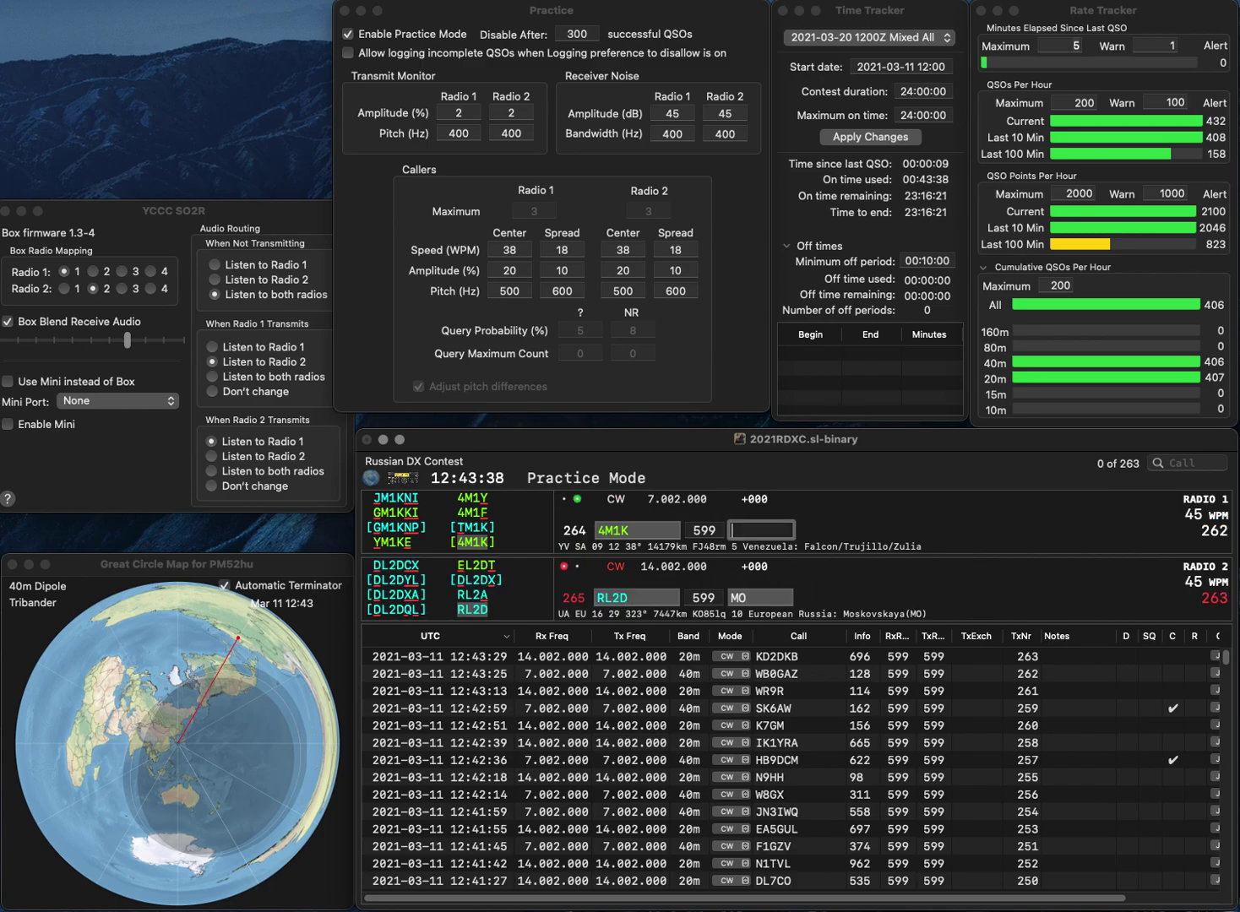
# Log 4M1K with exchange 645 on Radio 1 and RL2D with exchange MO on Radio 2.
pyautogui.write('649')
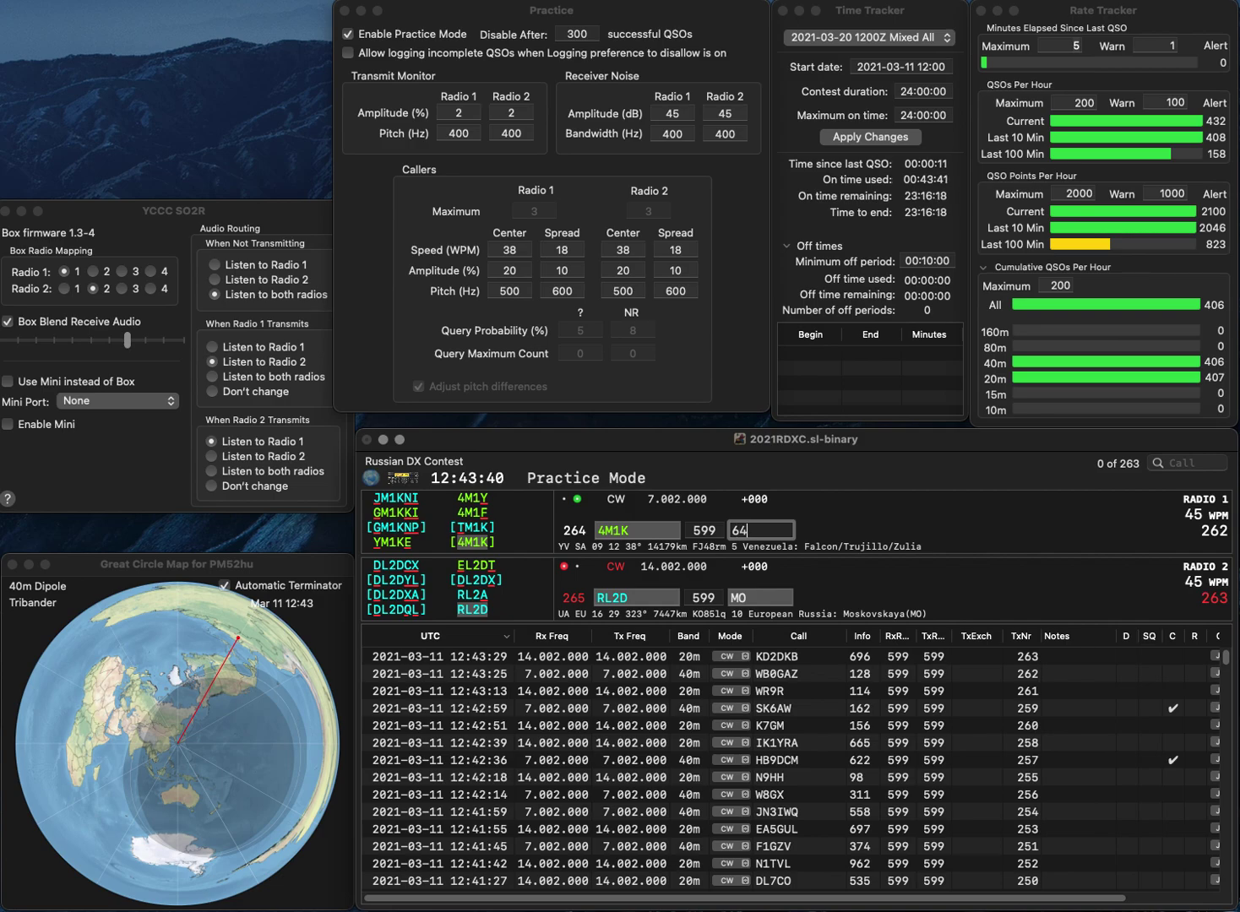
pyautogui.press('Return')
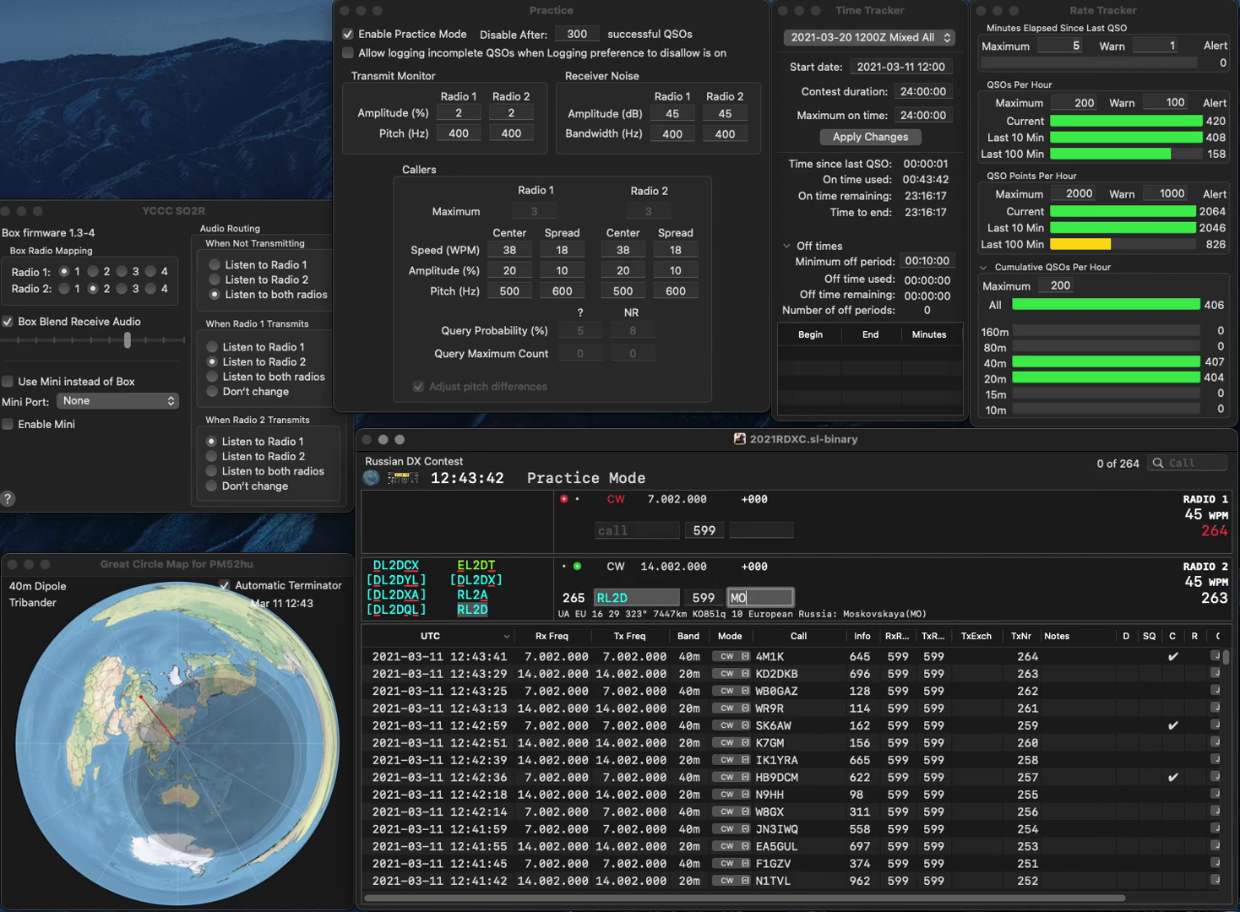
pyautogui.press('Return')
pyautogui.write('MM0DCT')
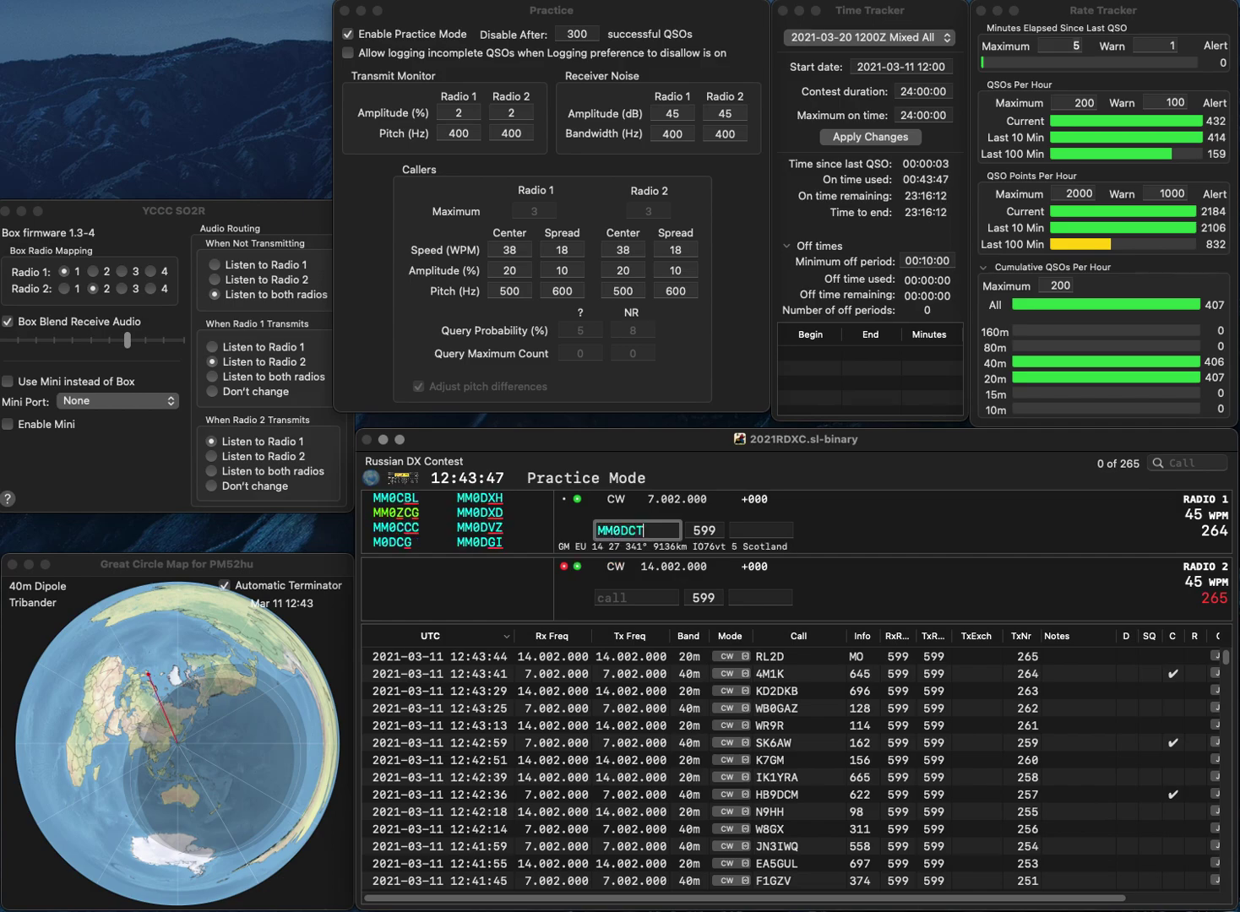
pyautogui.press('Home')
pyautogui.press('Delete')
pyautogui.click(637, 597)
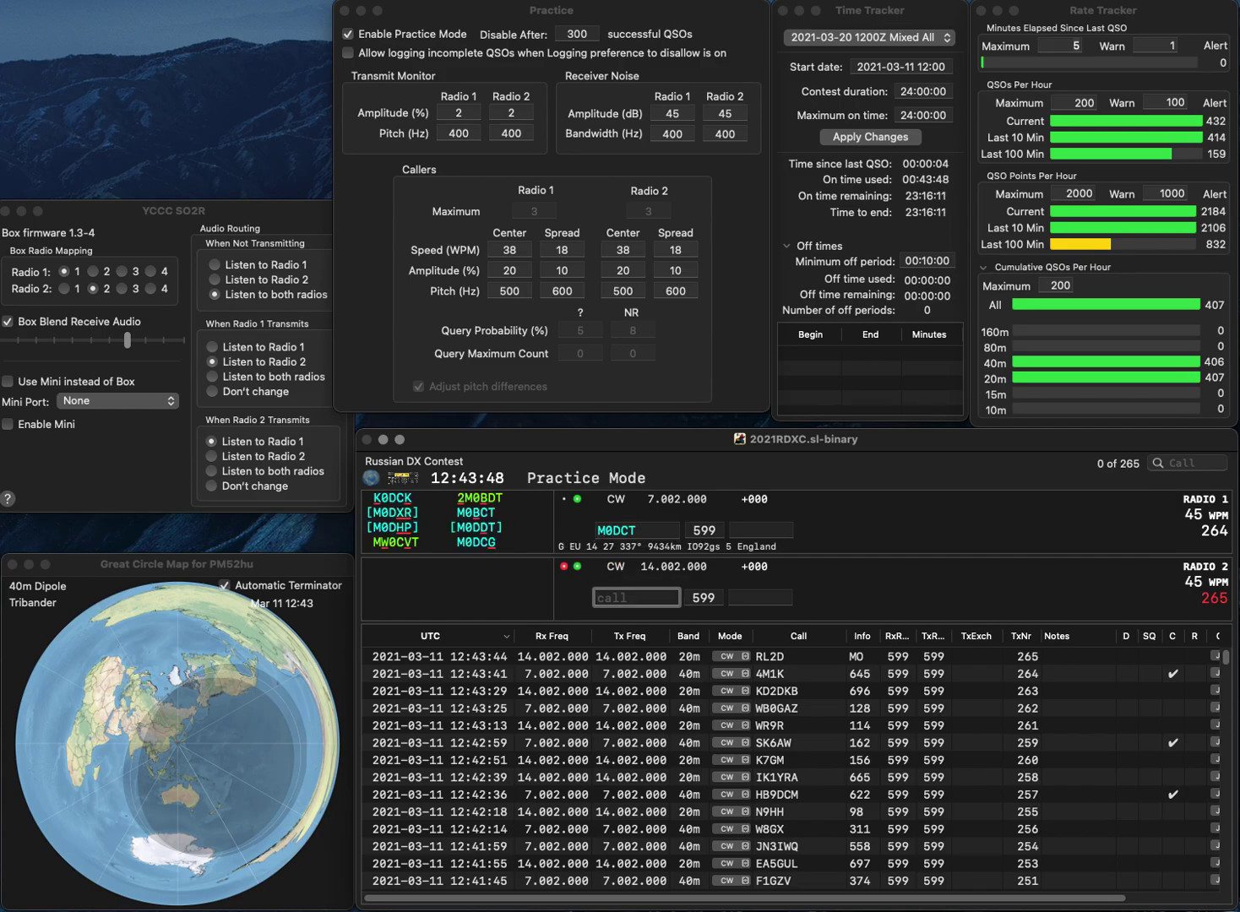
pyautogui.press('Return')
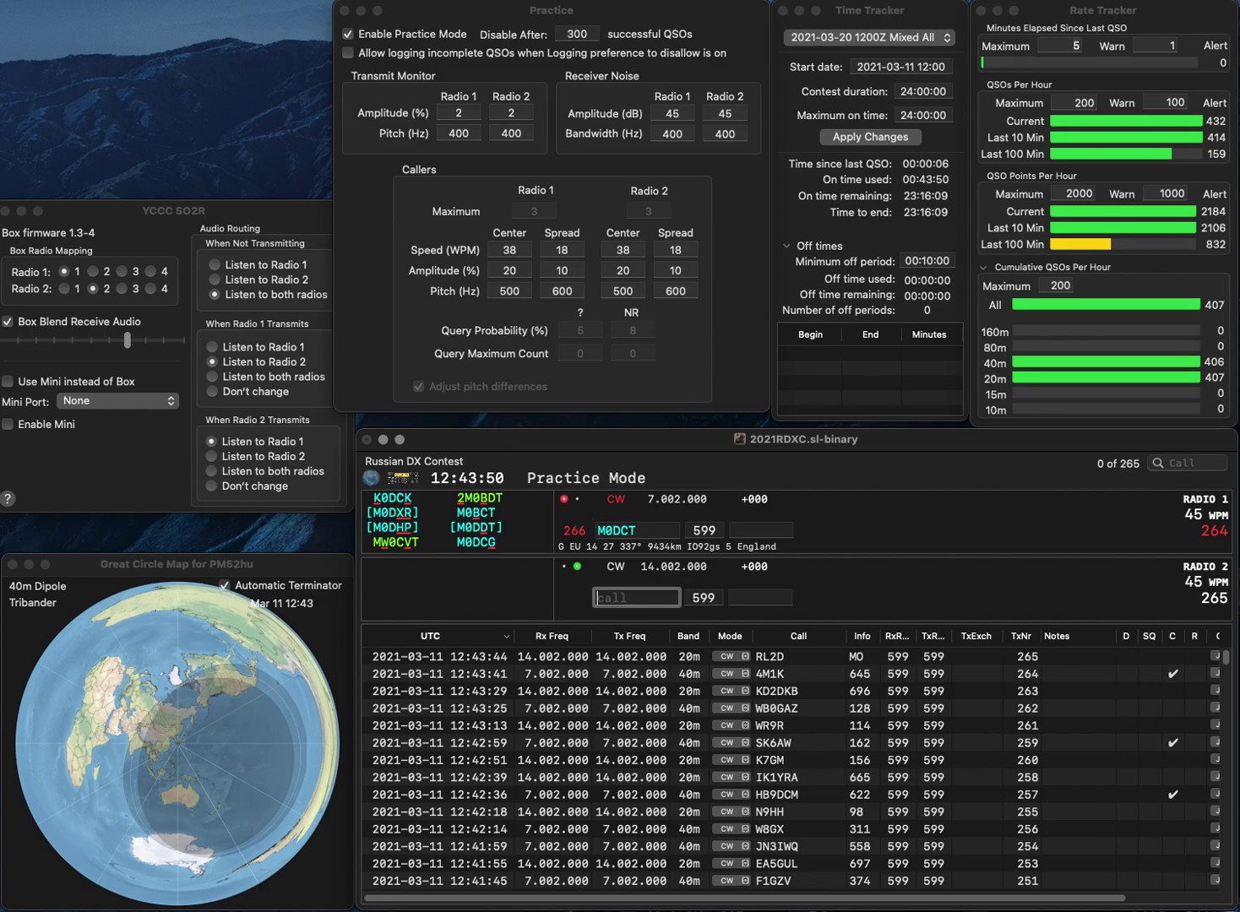
# Enter the partial call 7DXX on Radio 2, complete it as VA7DXX and answer it.
pyautogui.write('7DXX')
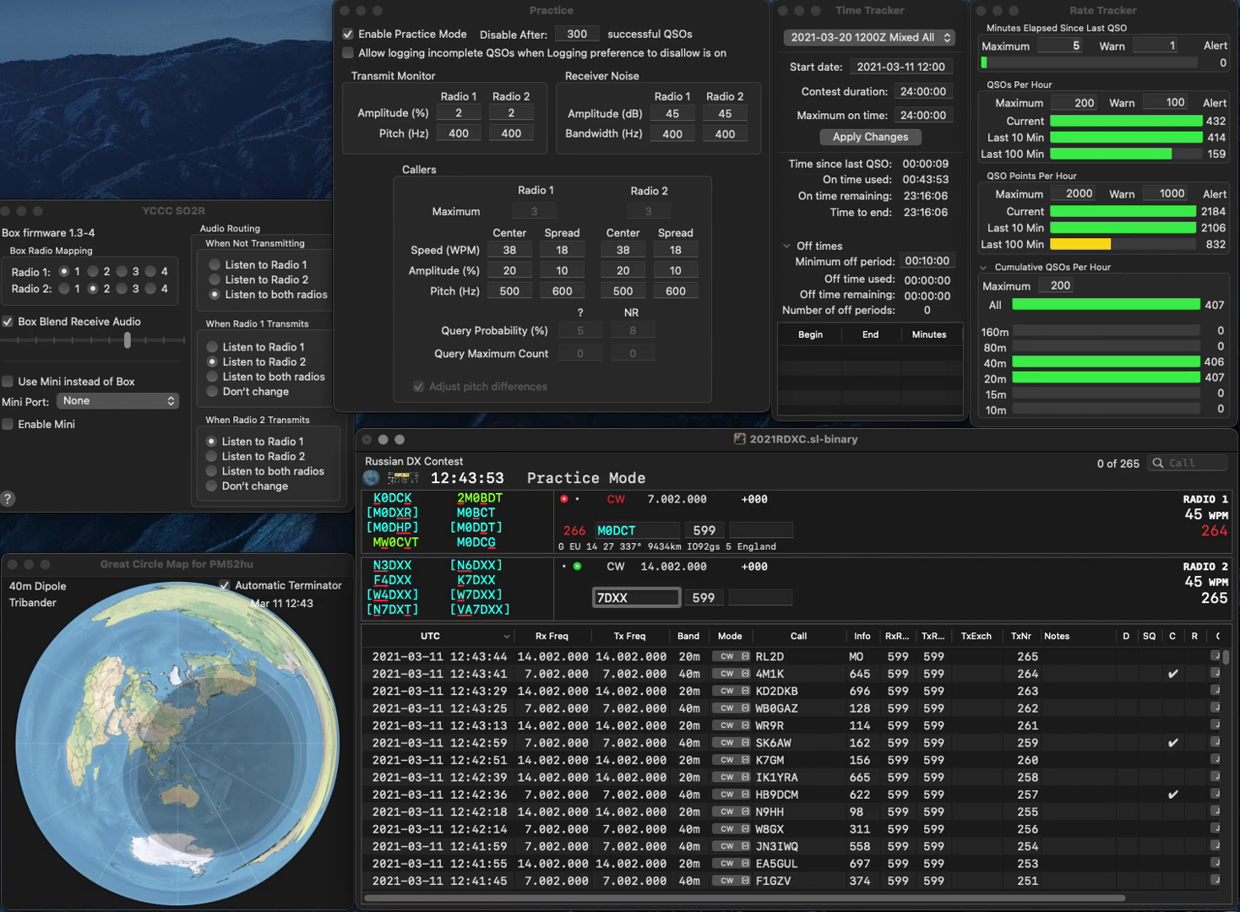
pyautogui.press('Home')
pyautogui.write('VA')
pyautogui.press('Return')
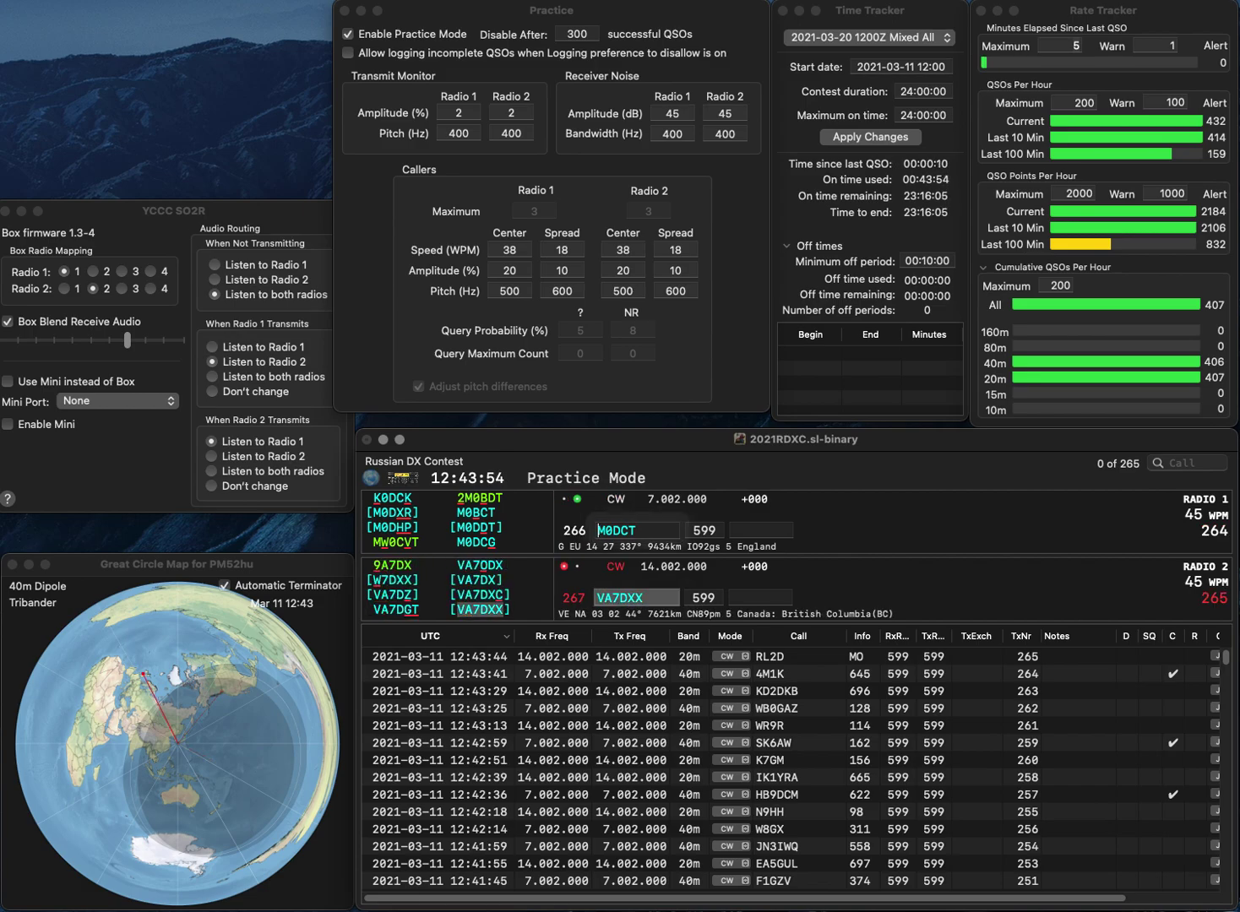
pyautogui.press('Delete')
pyautogui.write('B')
pyautogui.press('Return')
pyautogui.press('space')
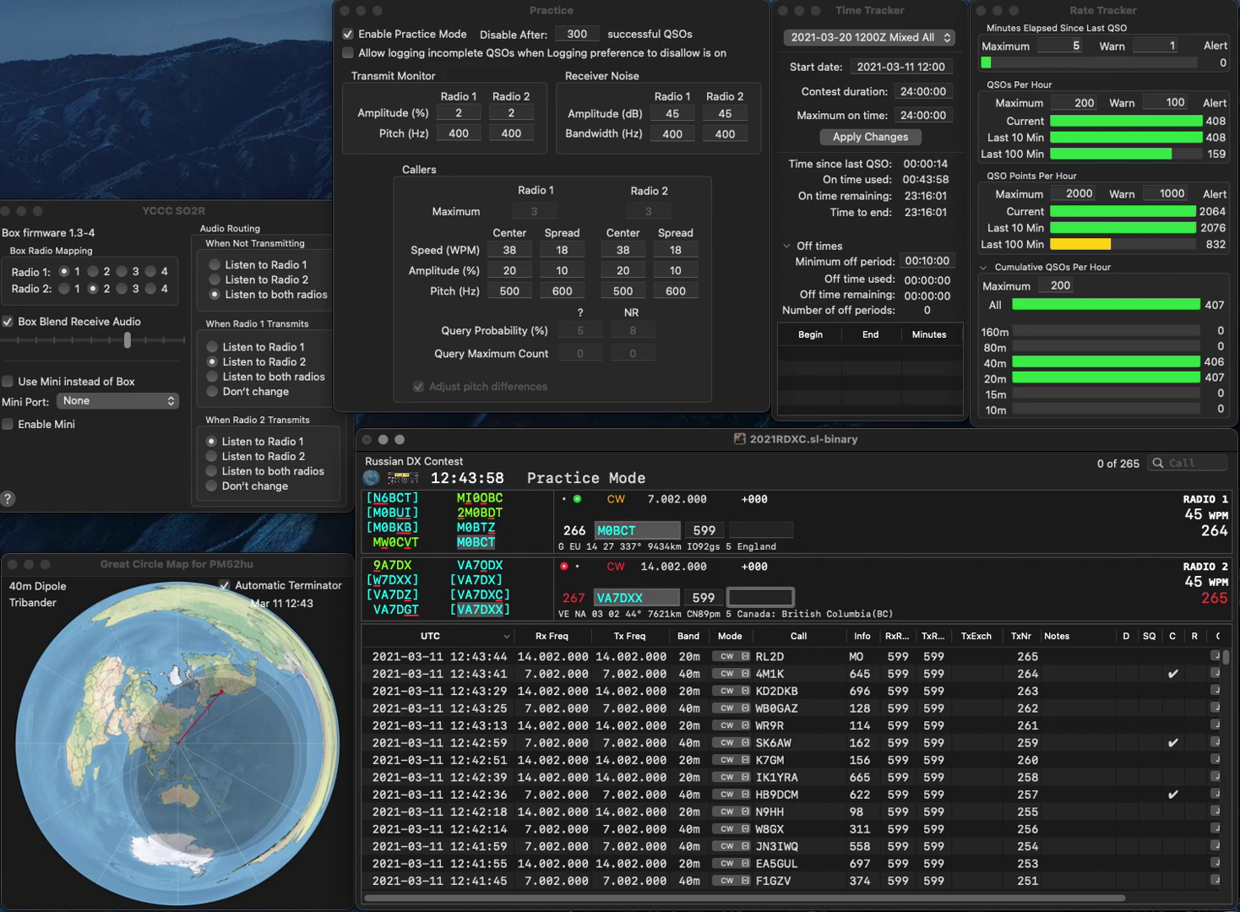
pyautogui.write('62')
pyautogui.press('Return')
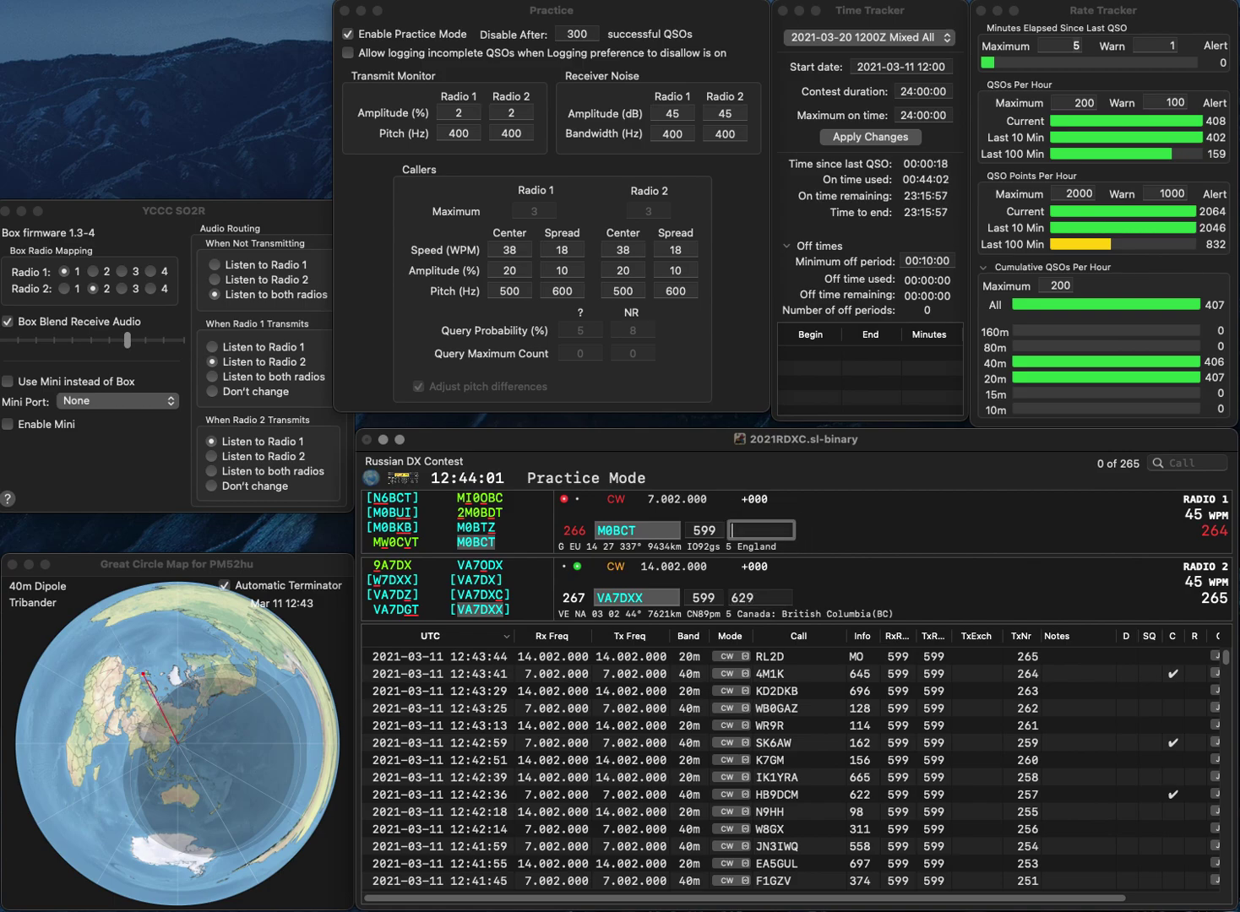
pyautogui.write('107')
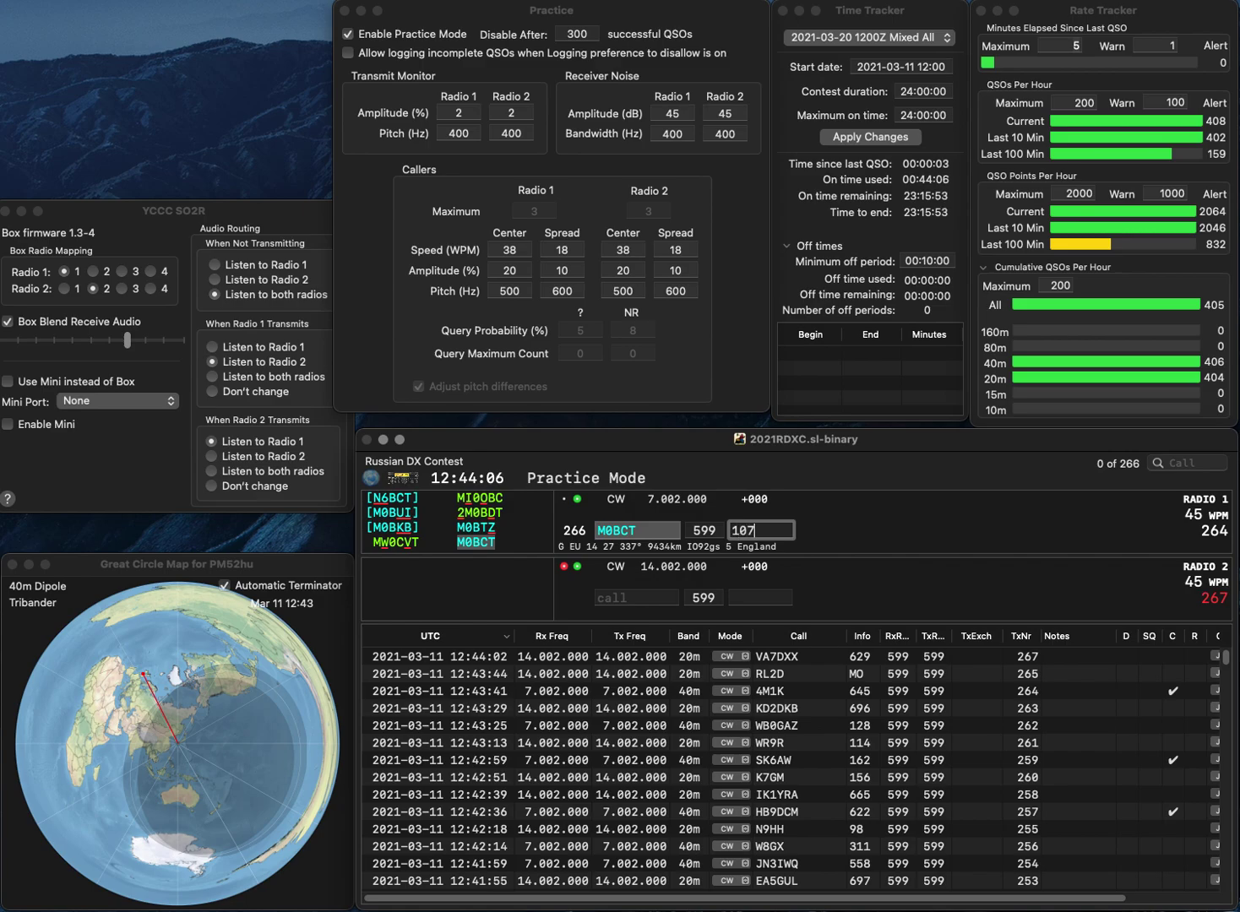
pyautogui.press('Return')
pyautogui.write('BRV')
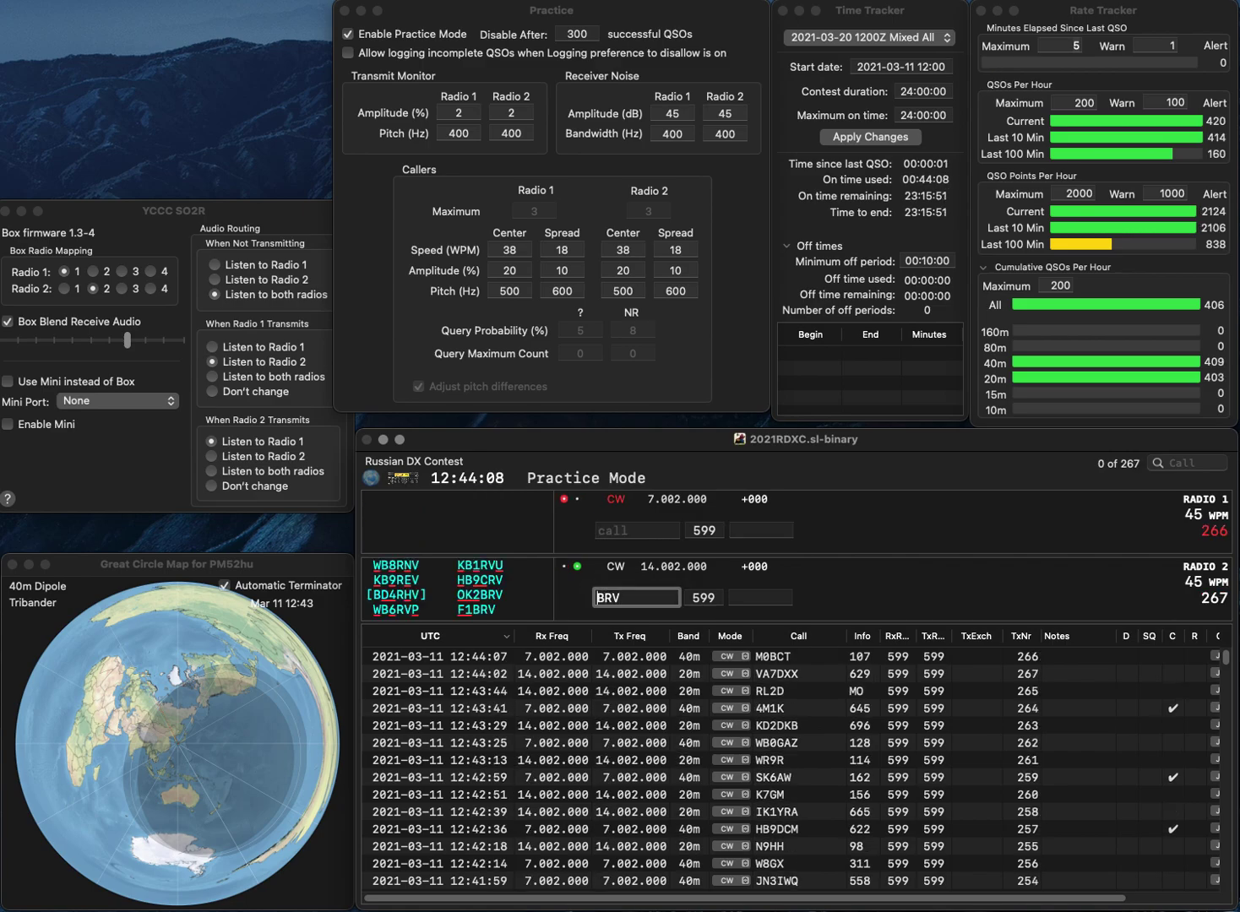
pyautogui.write('F1')
pyautogui.press('Return')
pyautogui.write('7')
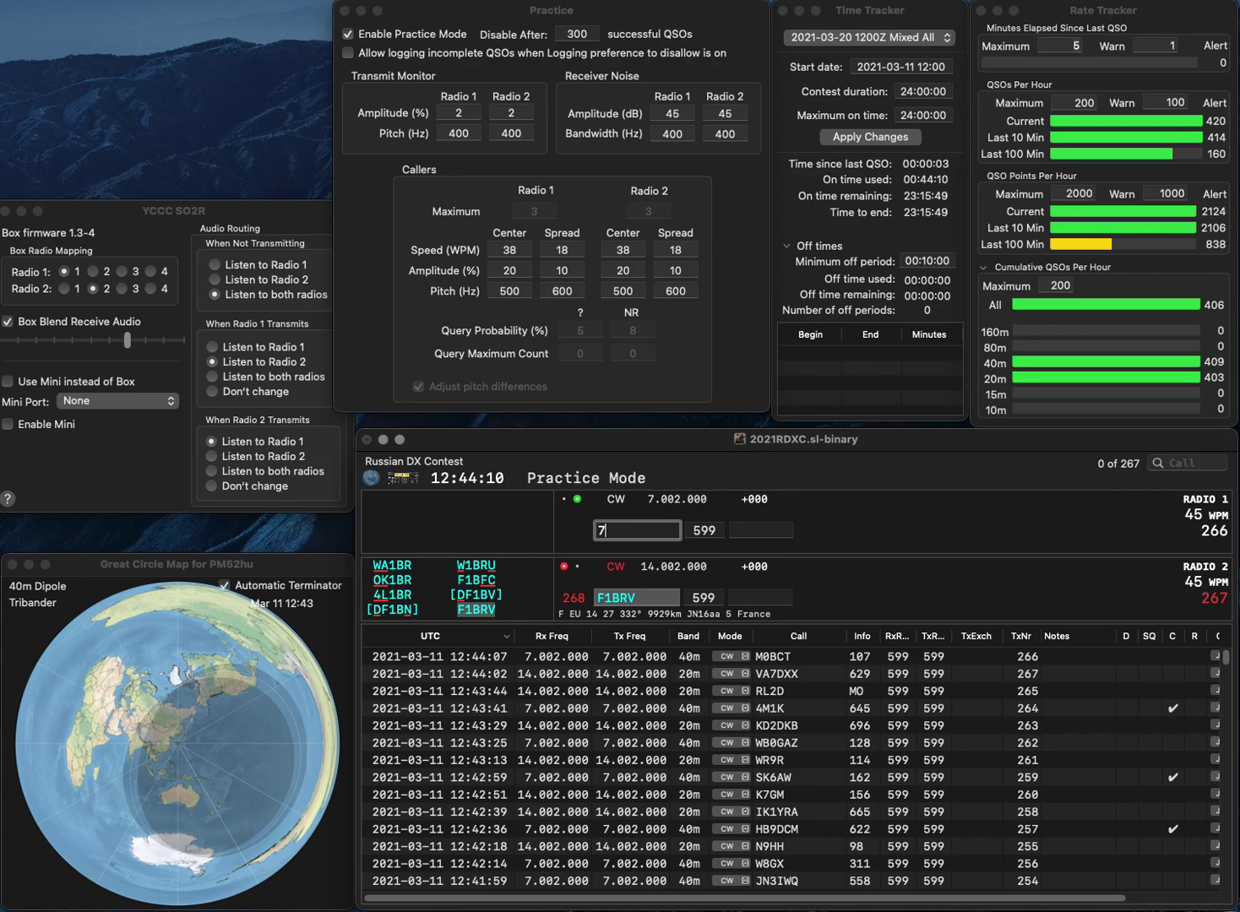
pyautogui.write('IDM')
pyautogui.hotkey('ctrl', 'a')
pyautogui.write('W')
pyautogui.press('Return')
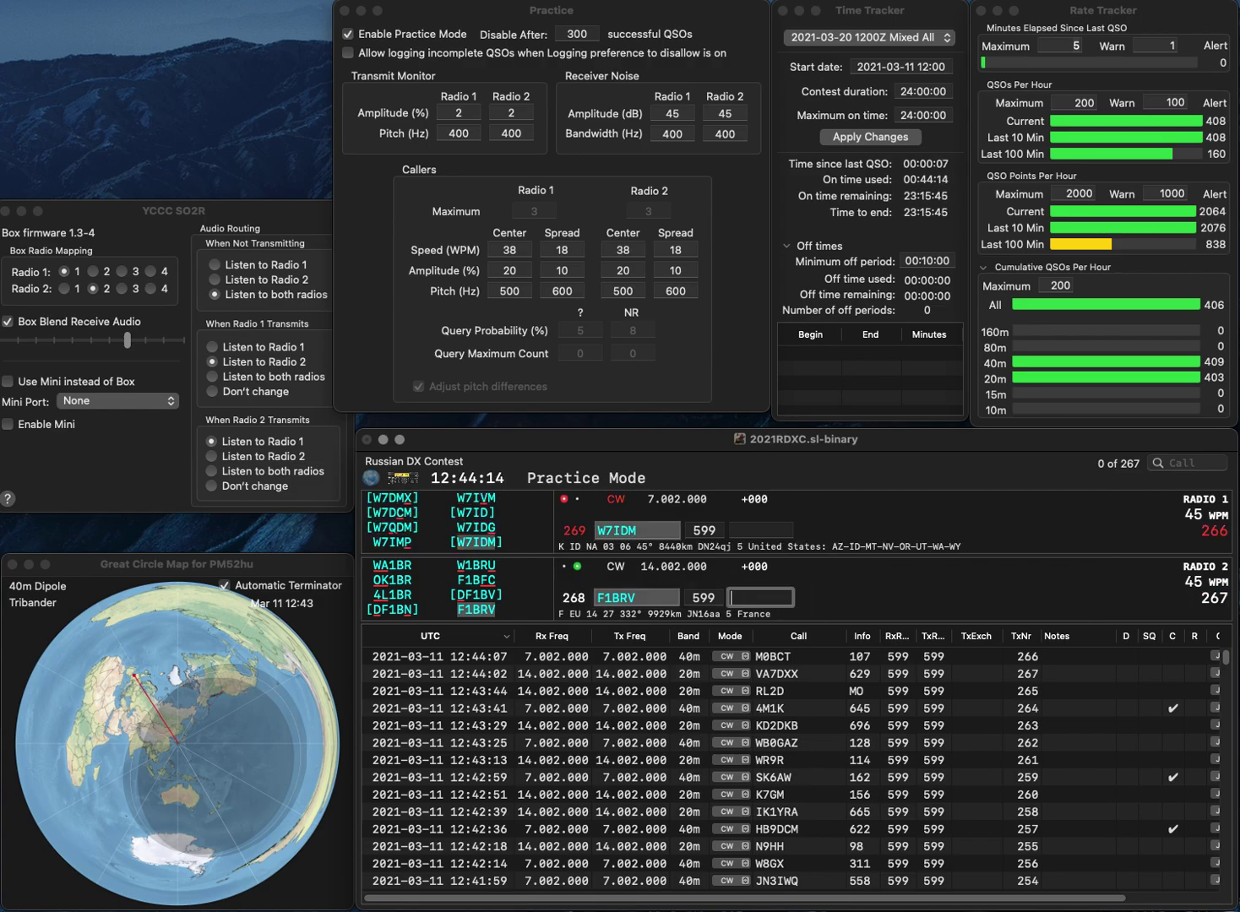
pyautogui.write('684')
pyautogui.press('Return')
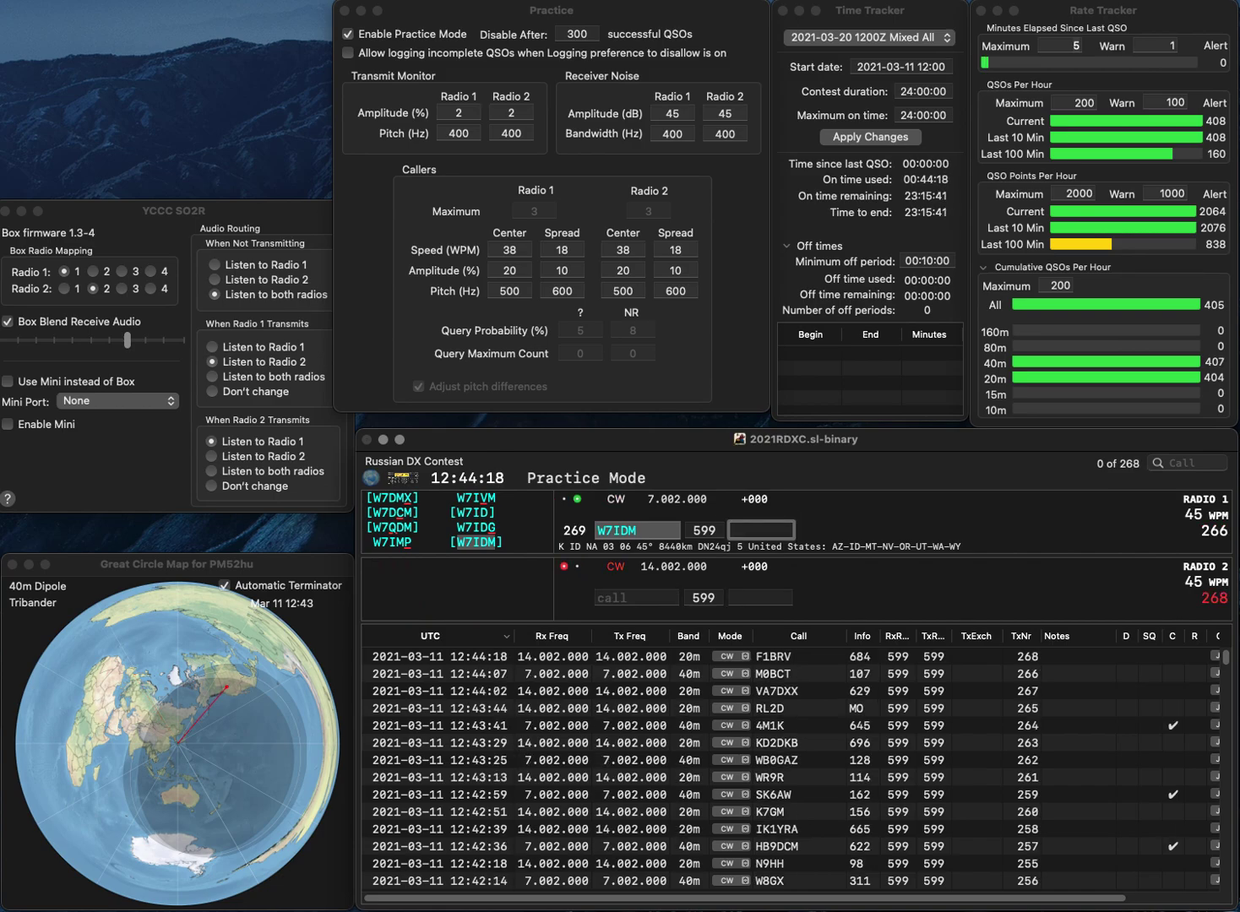
pyautogui.write('384')
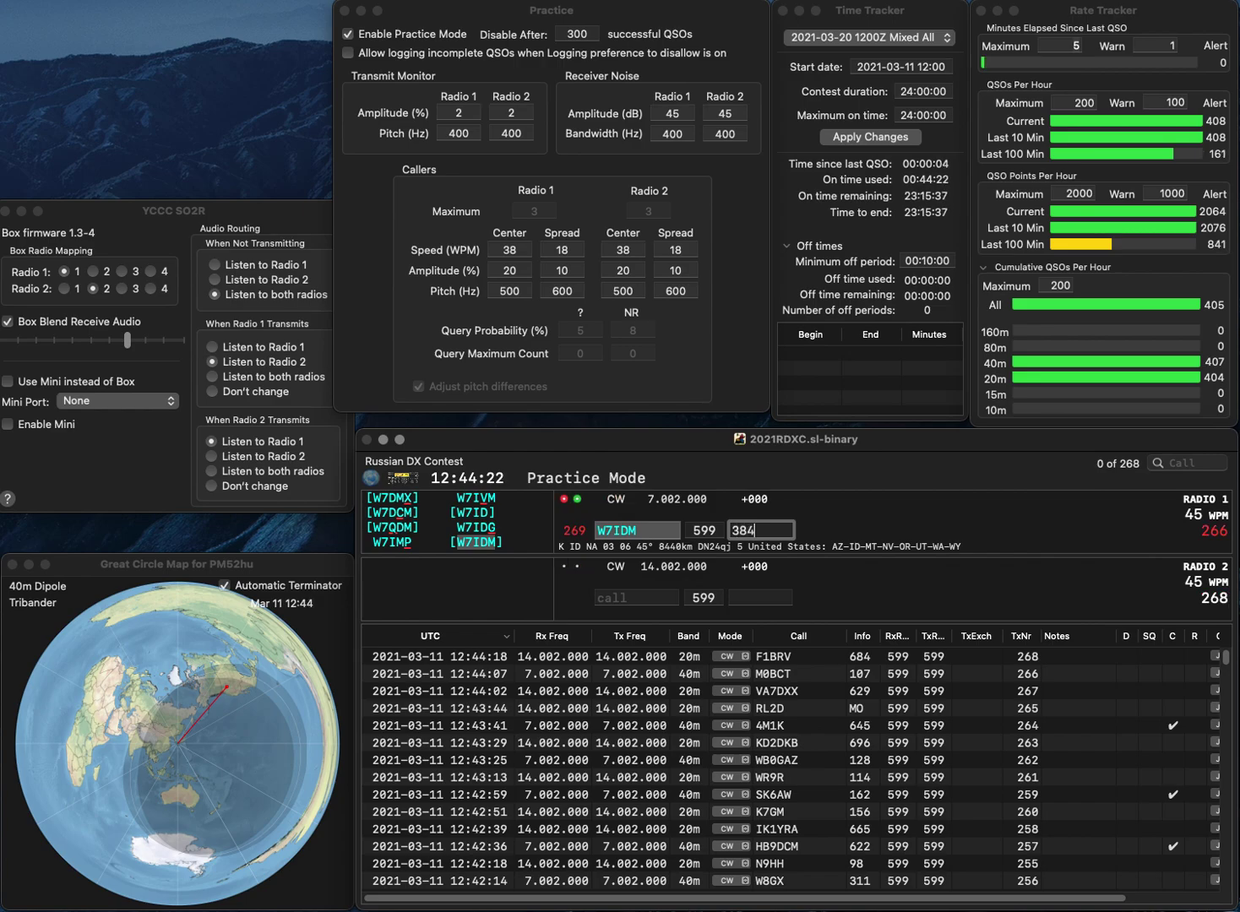
pyautogui.press('Return')
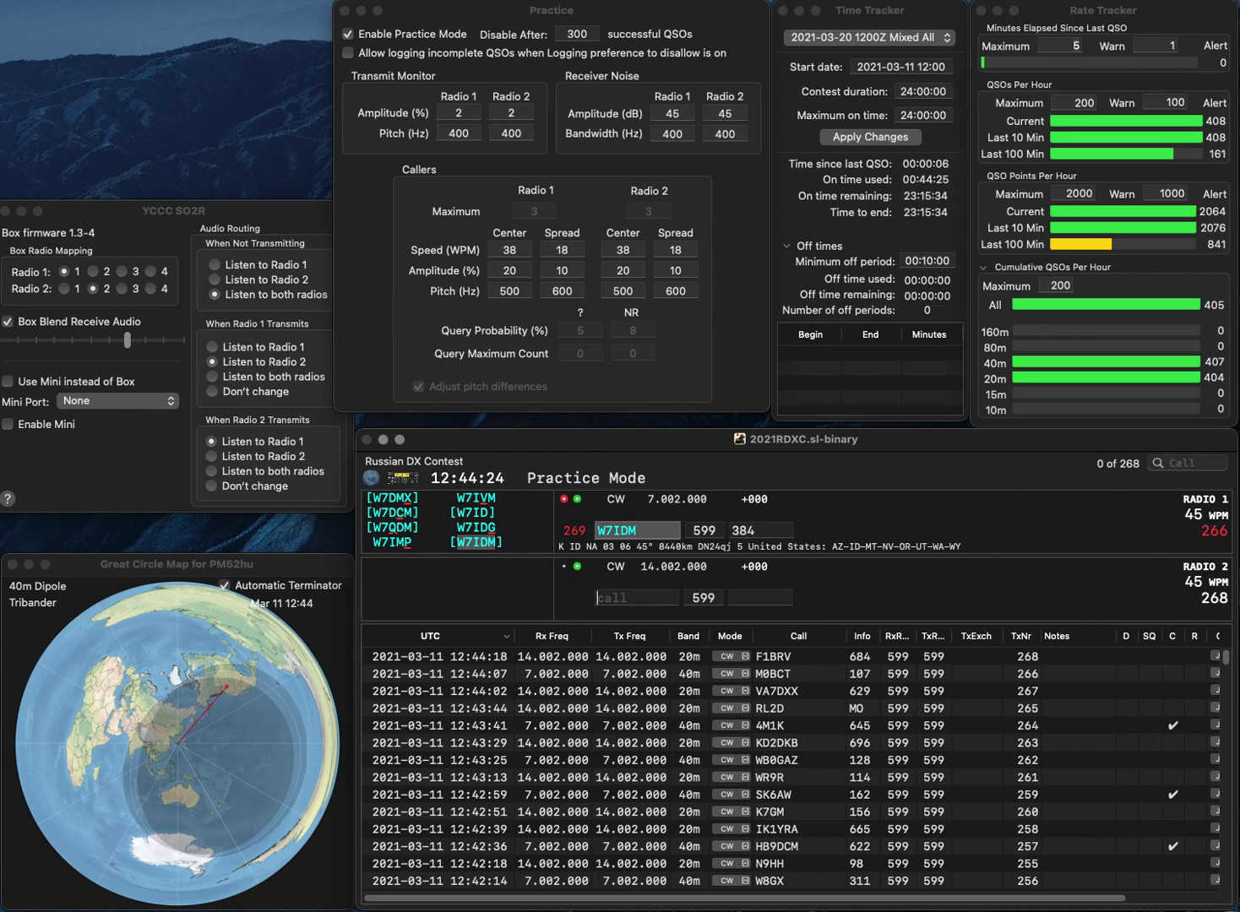
pyautogui.write('VK3TZ')
pyautogui.press('Return')
pyautogui.write('JA6EML')
pyautogui.press('Return')
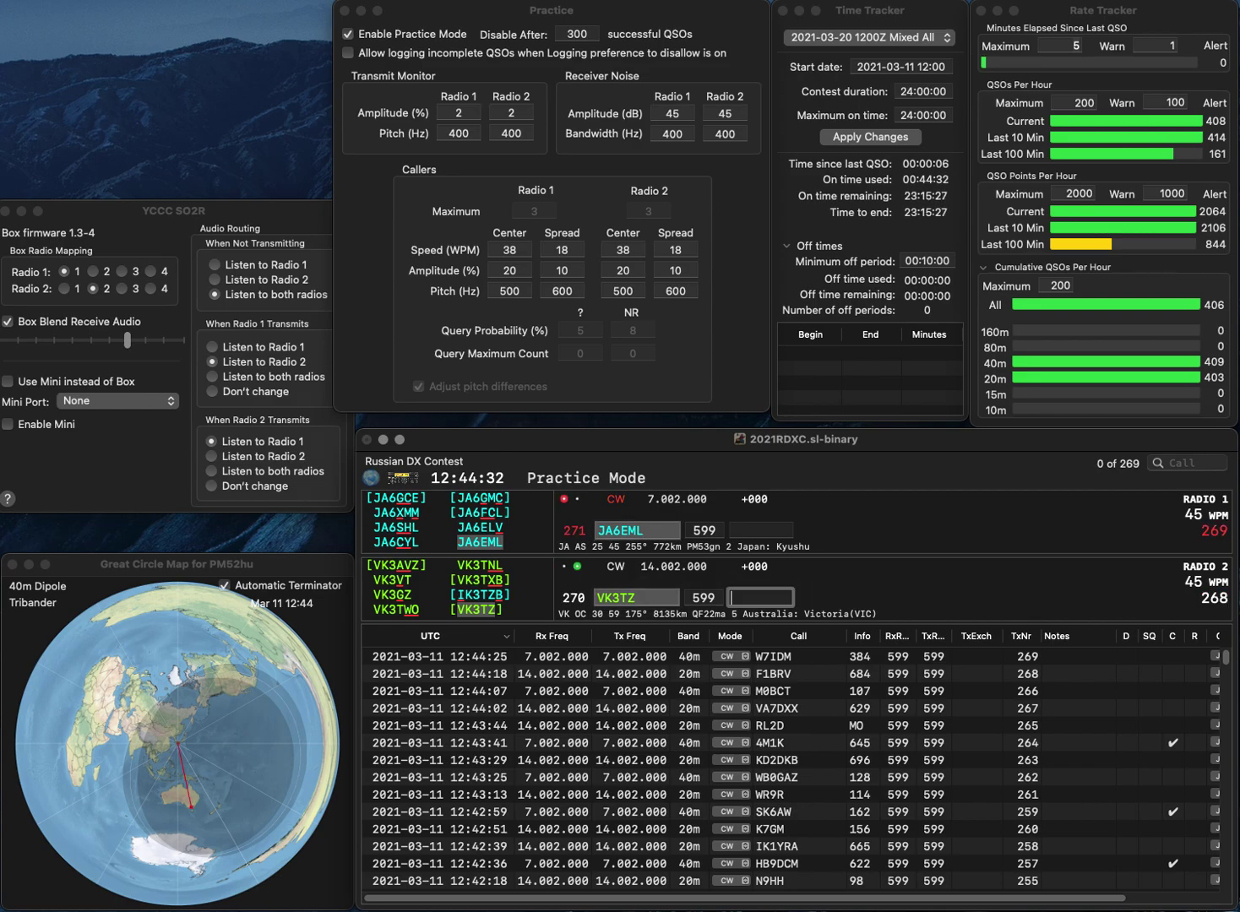
# Log VK3TZ with exchange 308 on Radio 2 and JA6EML with exchange 474 on Radio 1.
pyautogui.write('308')
pyautogui.press('Return')
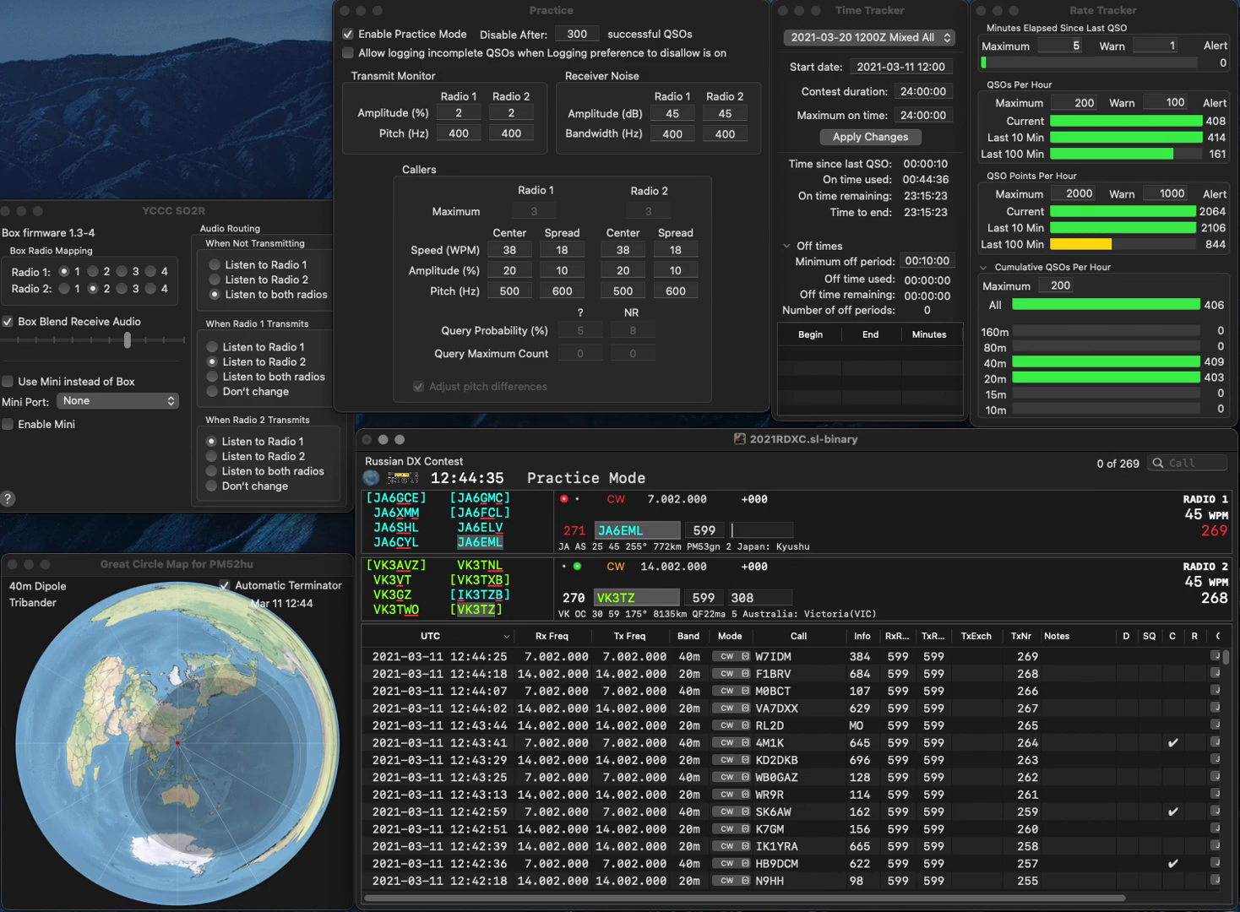
pyautogui.write('474')
pyautogui.press('Return')
# Enter IVE3IXN on Radio 2, remove the extra E to make it IV3IXN and answer the caller.
pyautogui.write('IVE3')
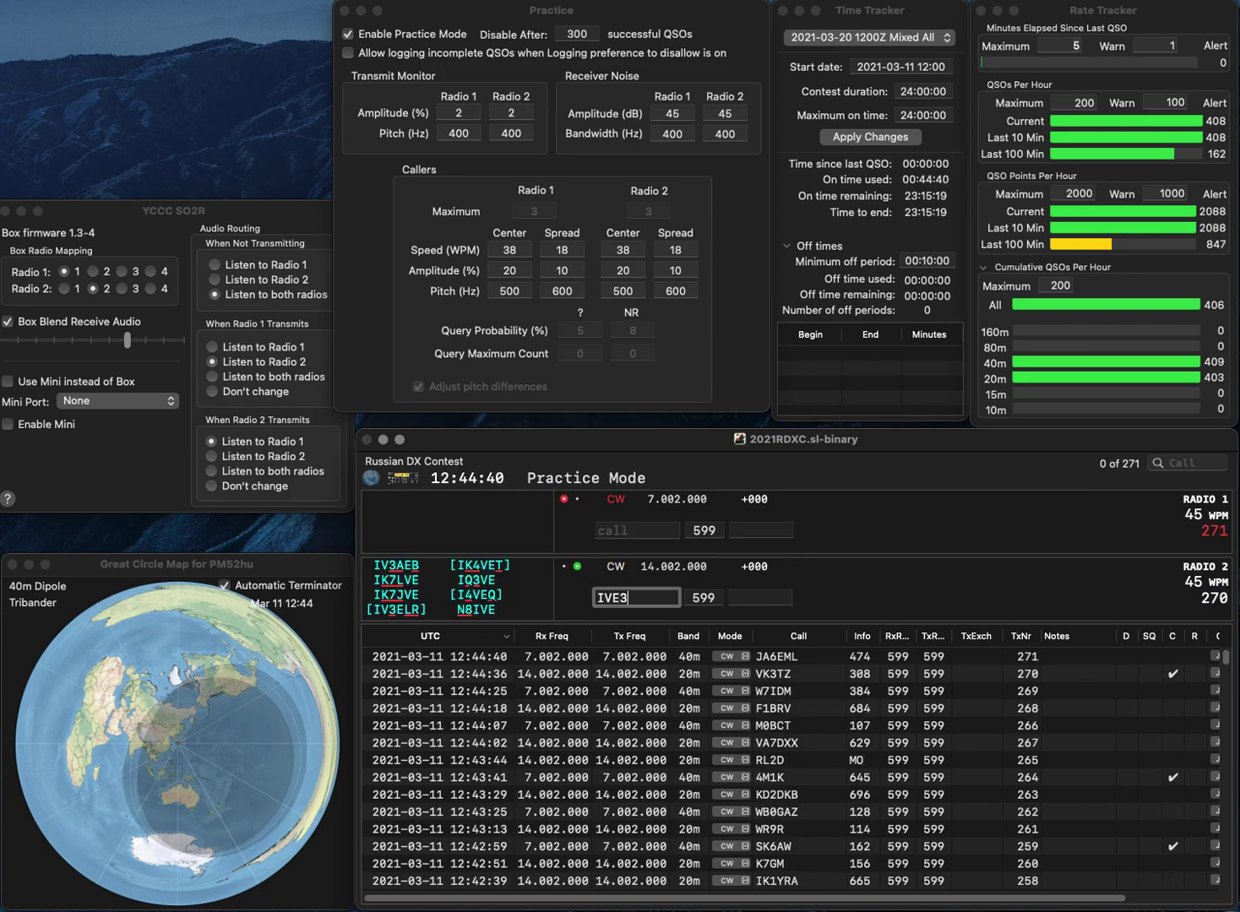
pyautogui.write('IXN')
pyautogui.press('Left')
pyautogui.press('Left')
pyautogui.press('Left')
pyautogui.press('Left')
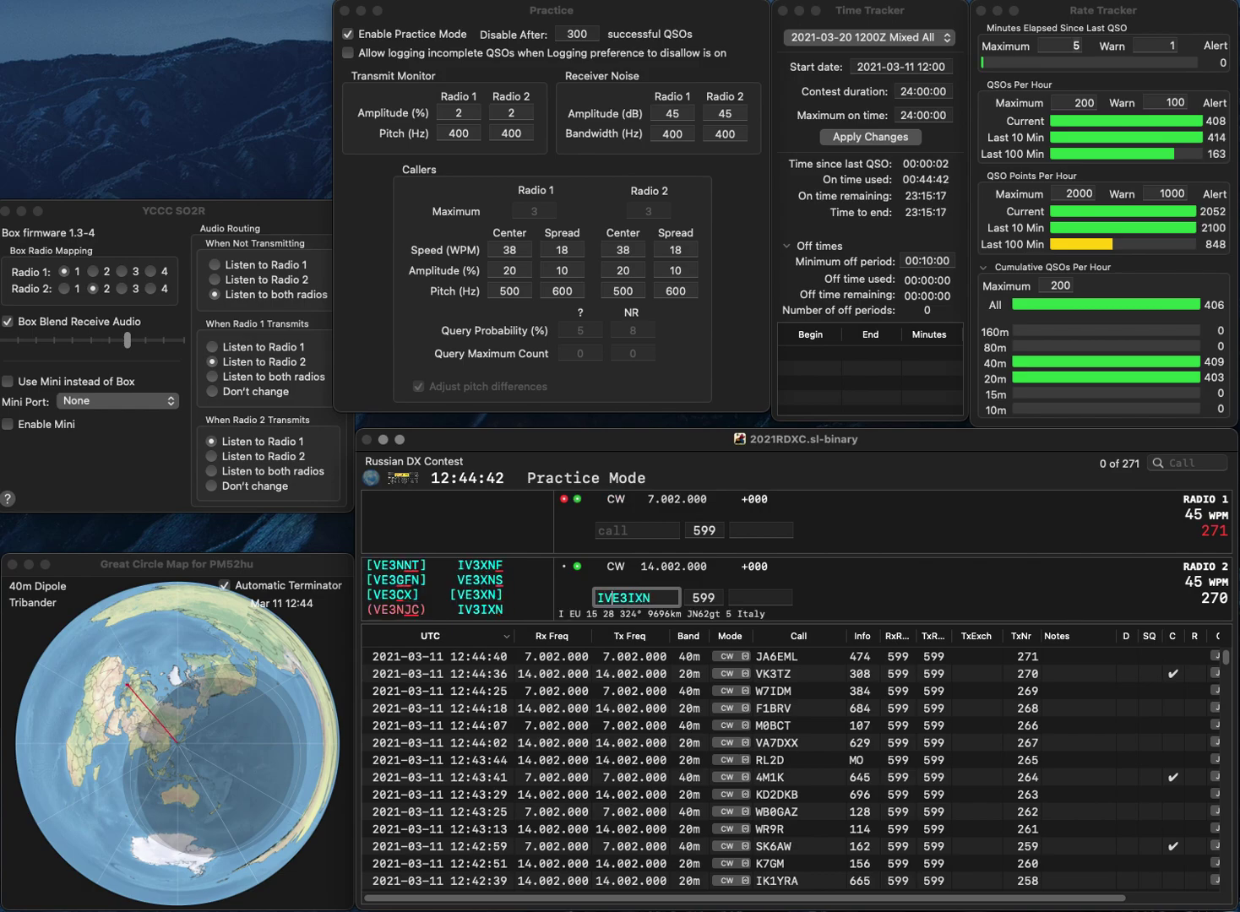
pyautogui.press('BackSpace')
pyautogui.press('Return')
# Enter the partial call 6JS on Radio 1, complete it as N6JS and answer it.
pyautogui.write('6J')
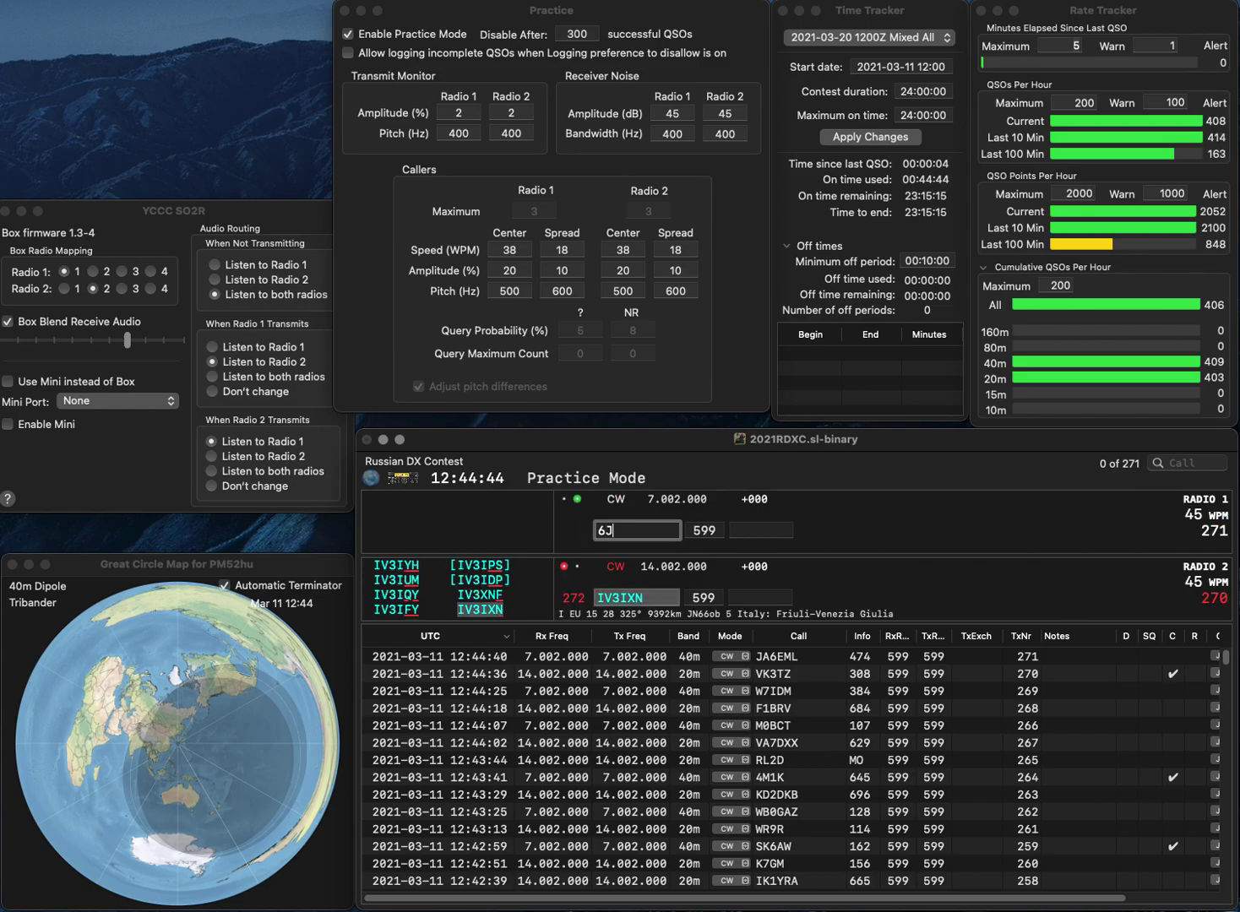
pyautogui.write('S')
pyautogui.press('Left')
pyautogui.press('Left')
pyautogui.press('Left')
pyautogui.write('N')
pyautogui.press('Return')
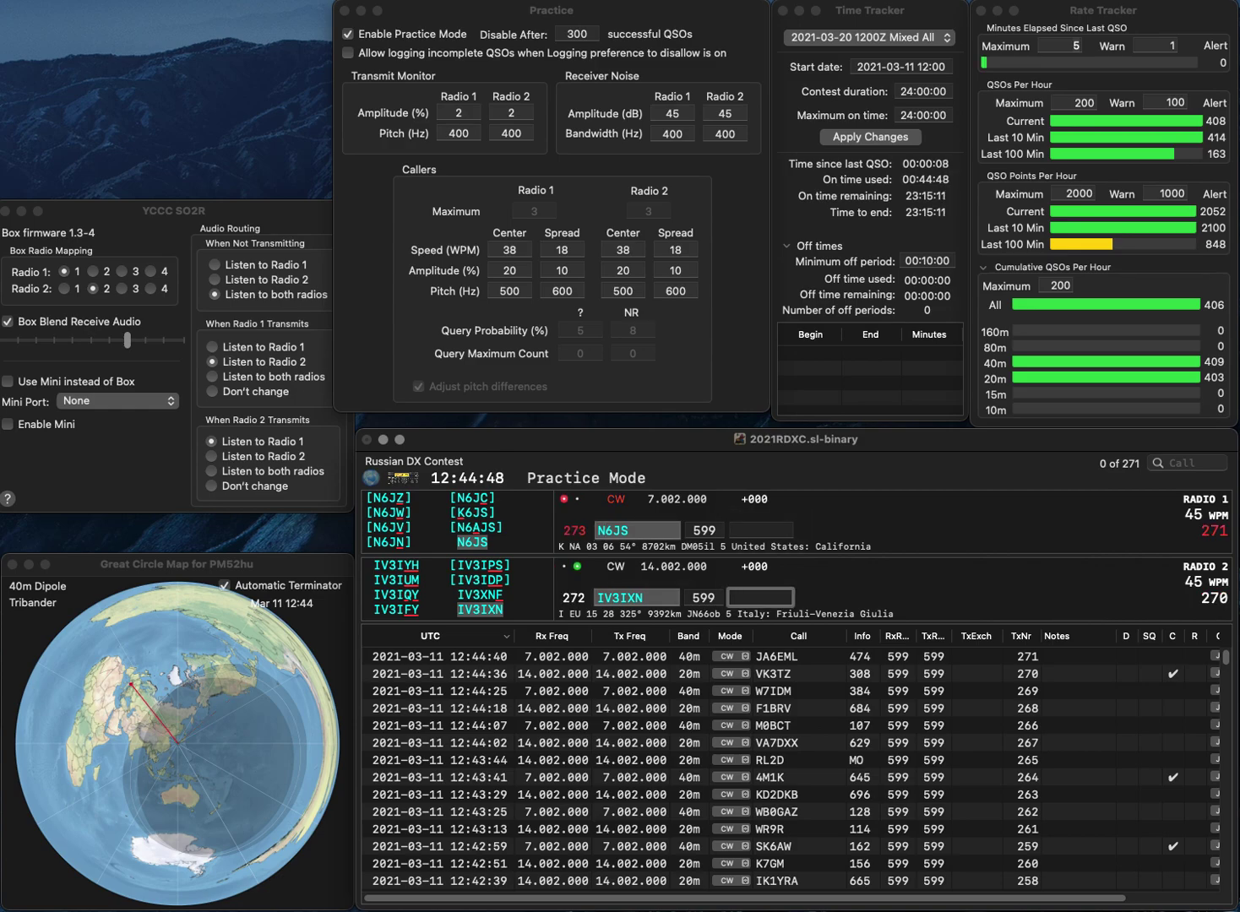
# Log IV3IXN with exchange 450 on Radio 2 and N6JS with exchange 564 on Radio 1.
pyautogui.write('450')
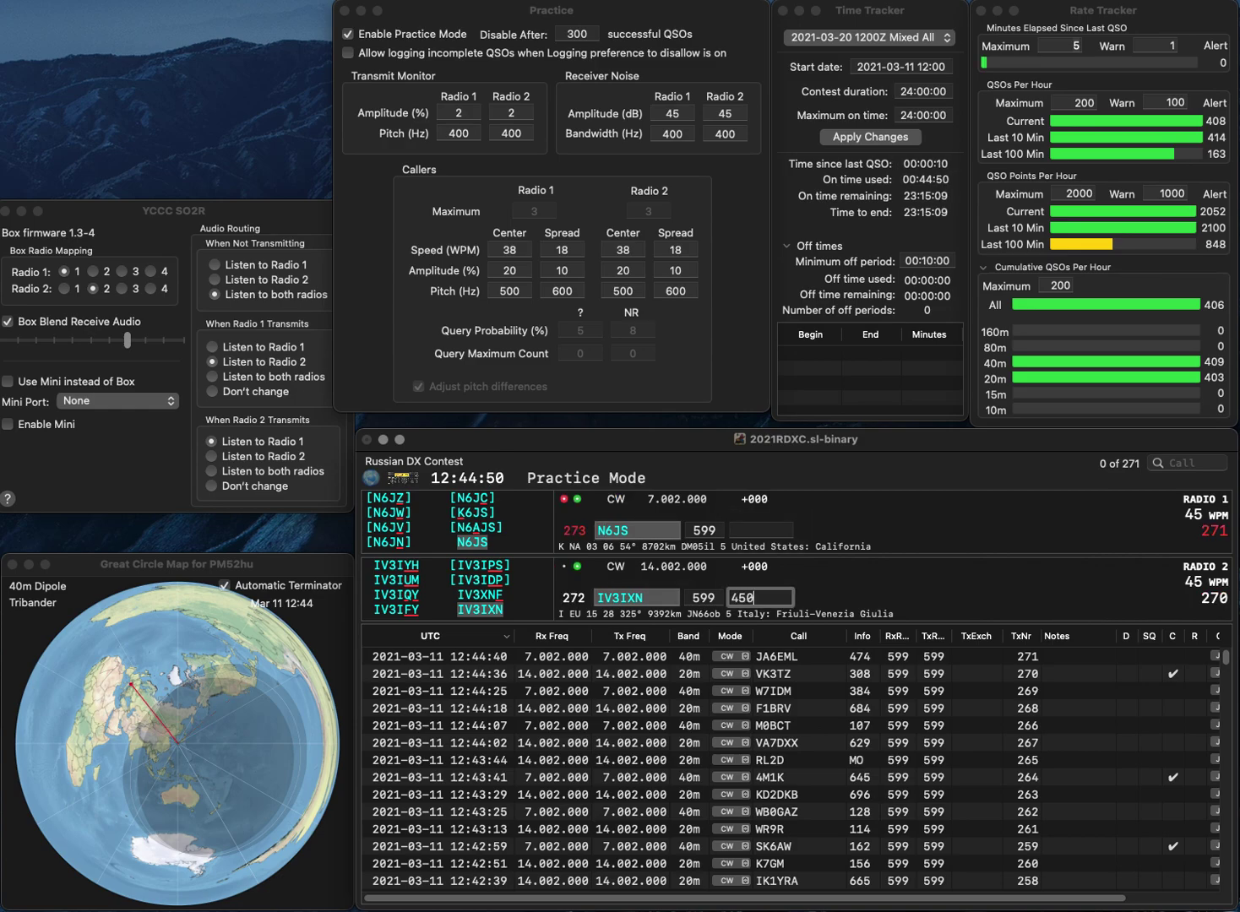
pyautogui.press('Return')
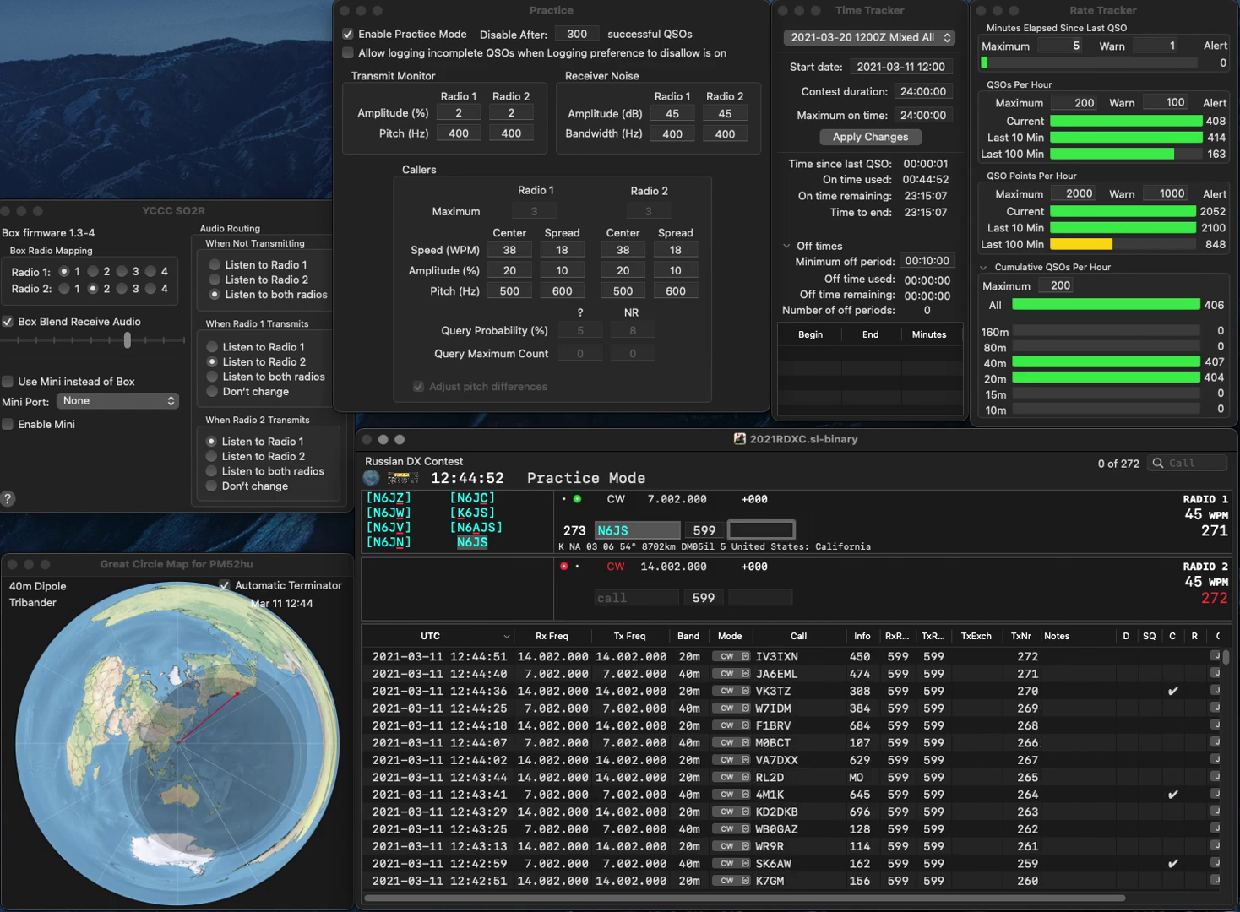
pyautogui.press('Return')
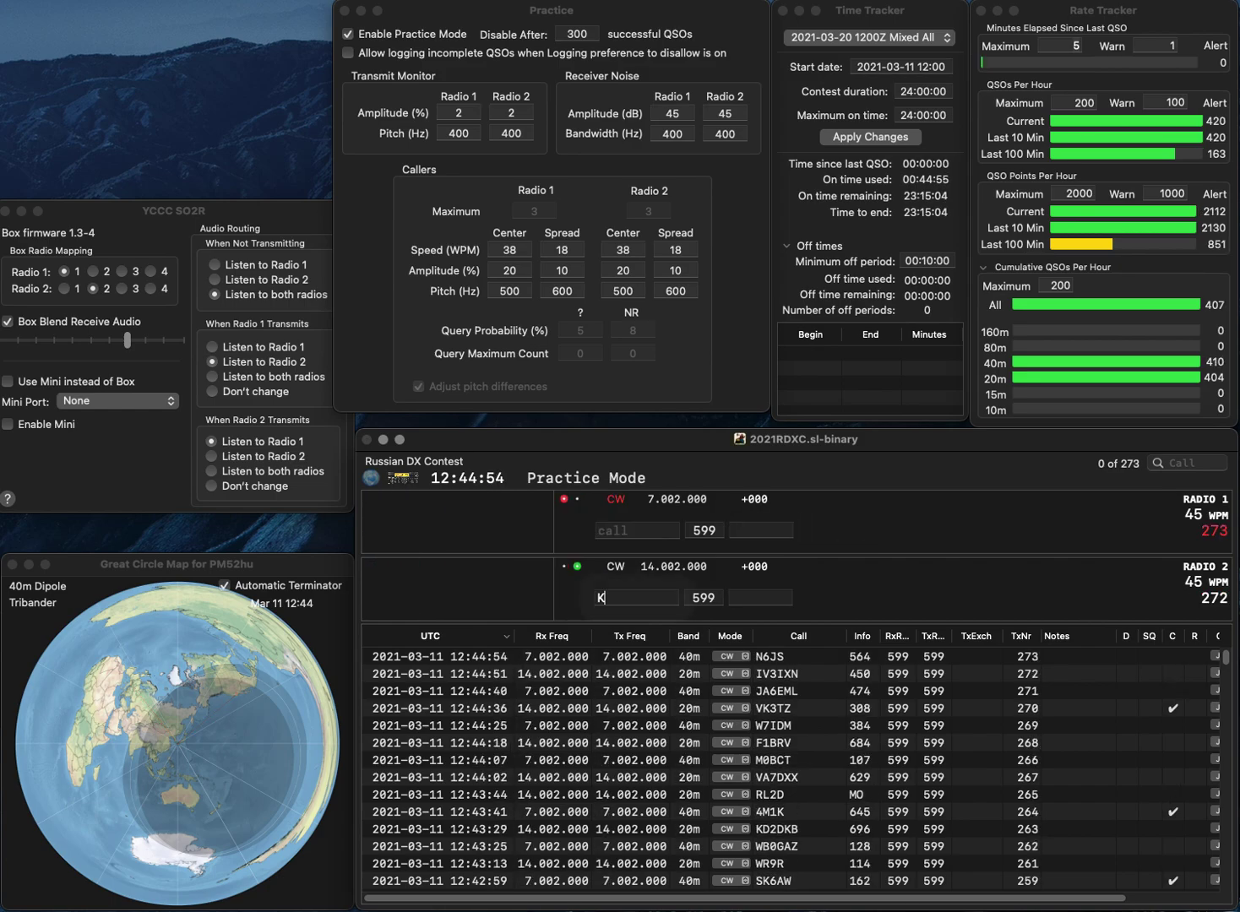
pyautogui.write('KD1OT')
pyautogui.press('Return')
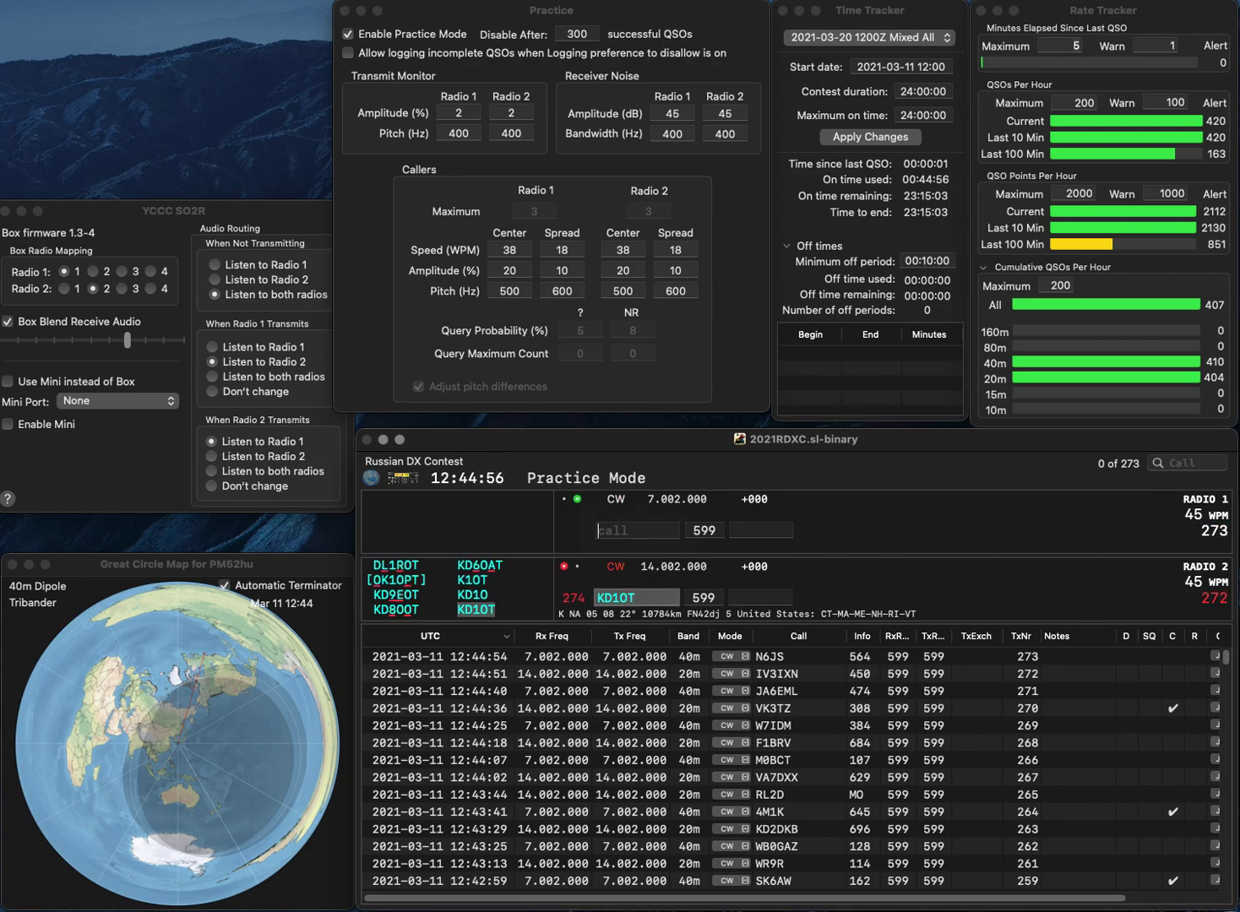
pyautogui.write('F4EUG')
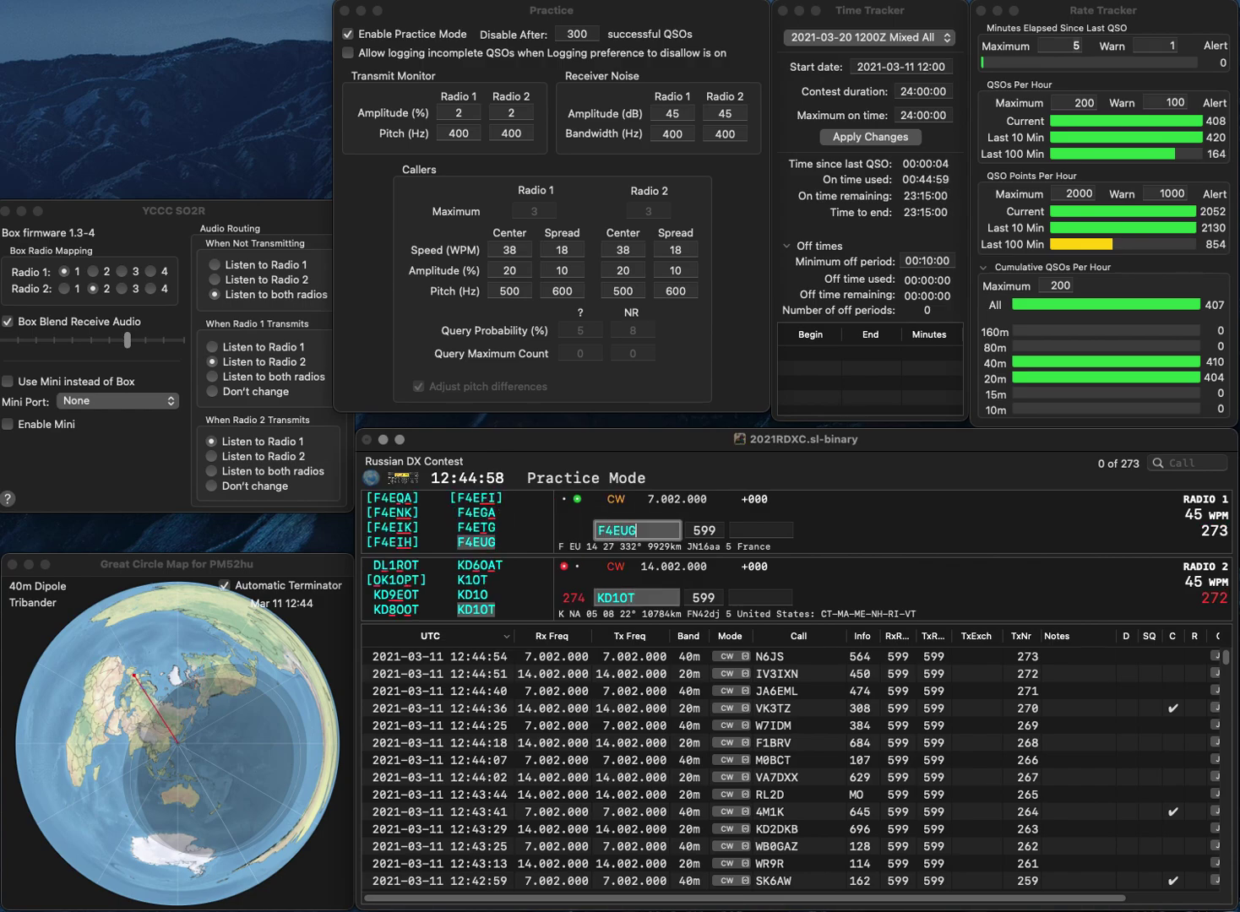
pyautogui.press('Return')
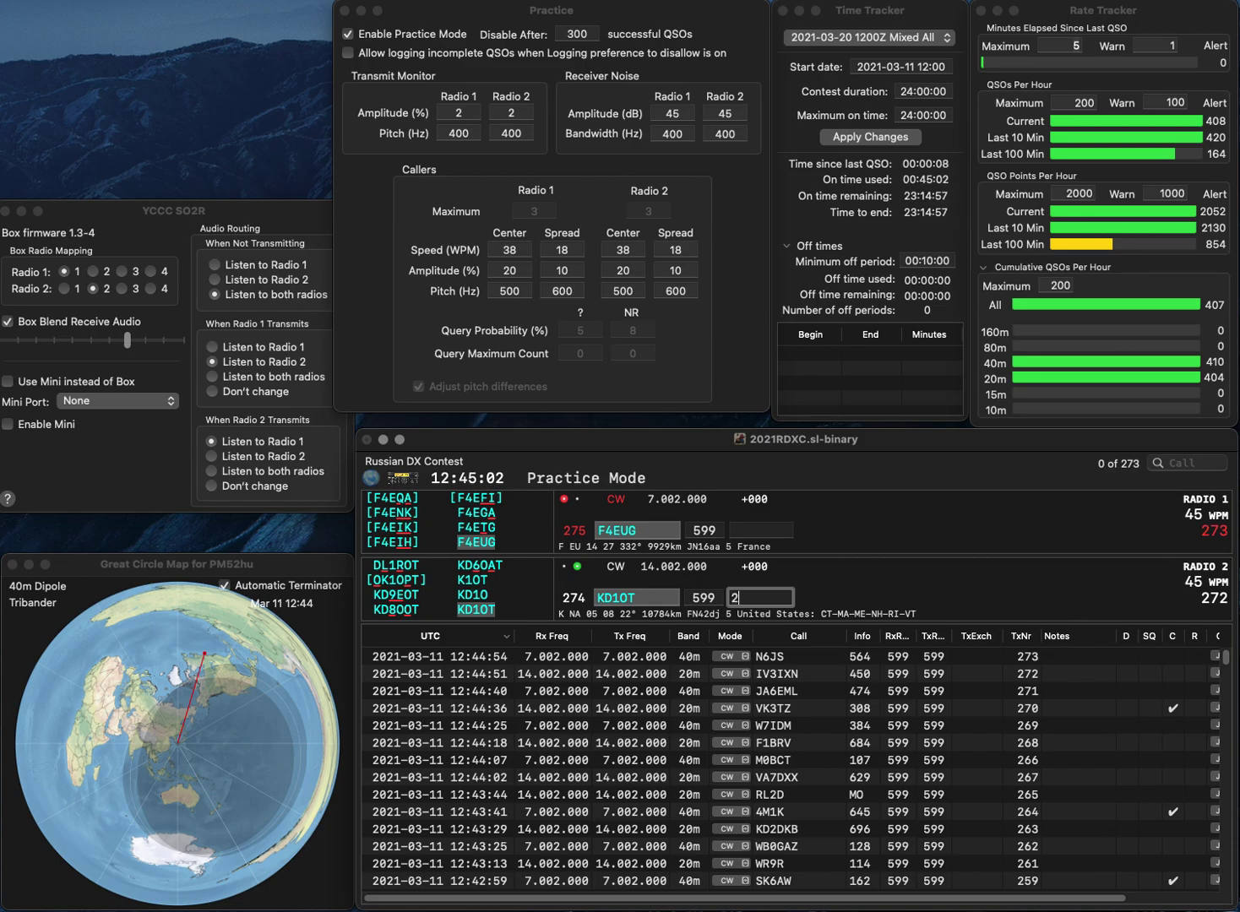
pyautogui.press('Return')
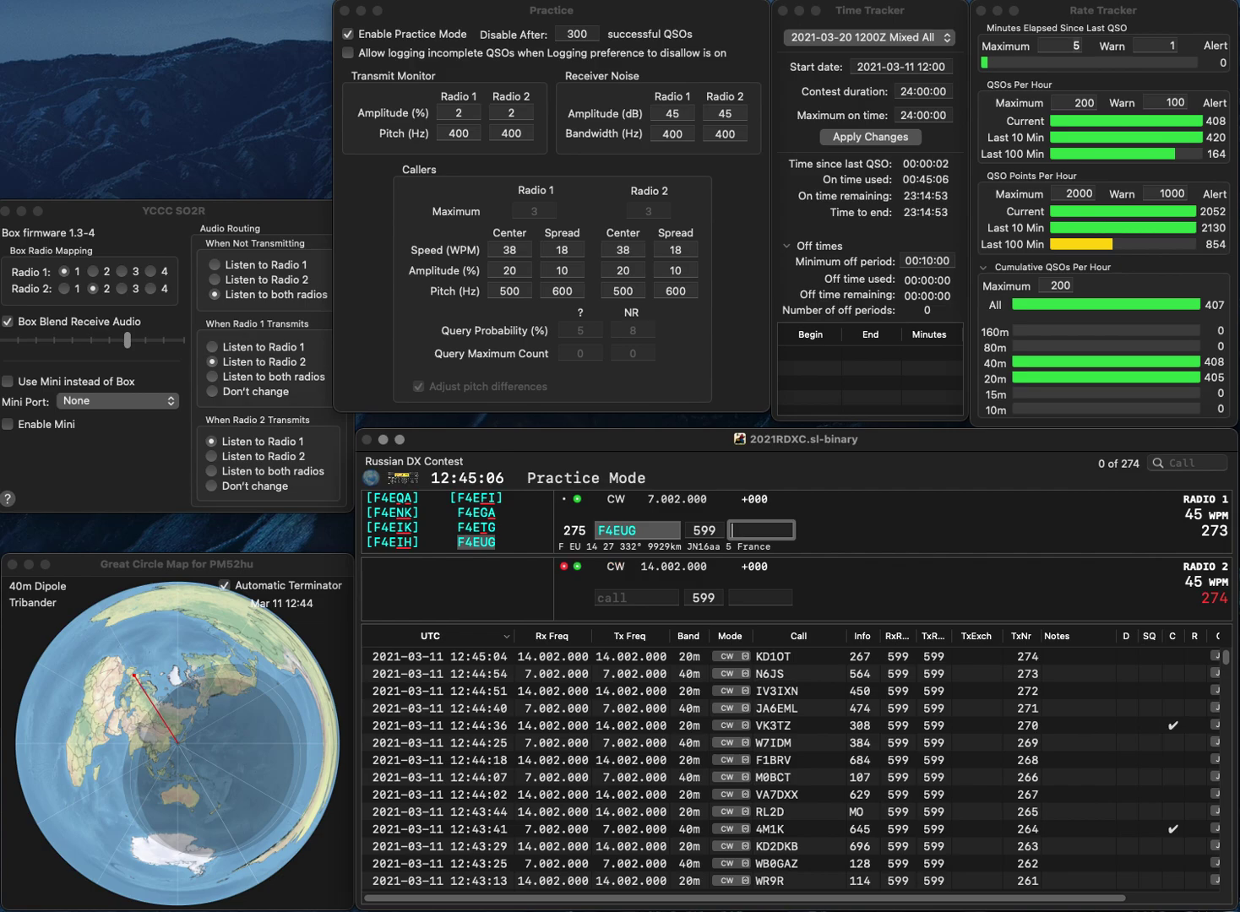
pyautogui.write('267')
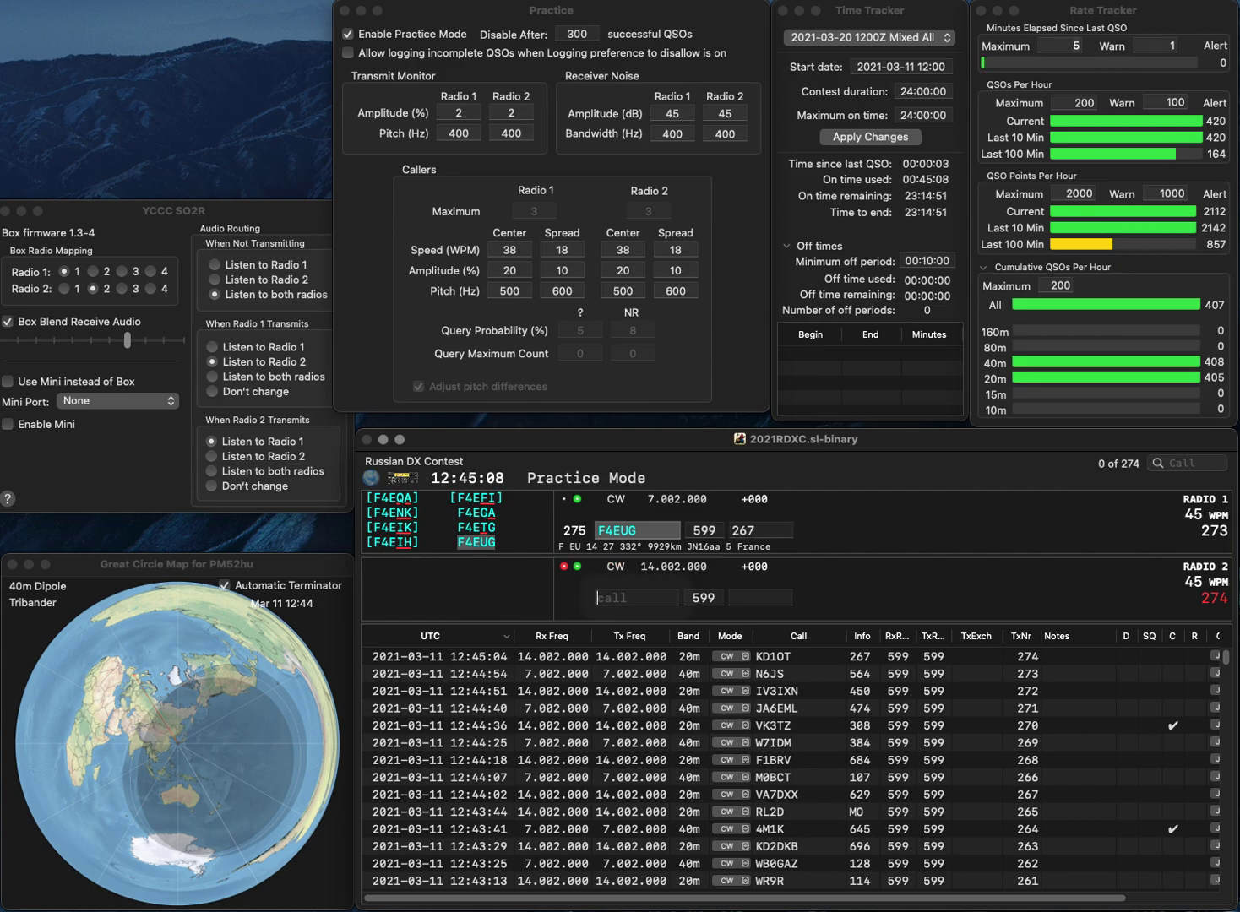
pyautogui.press('Return')
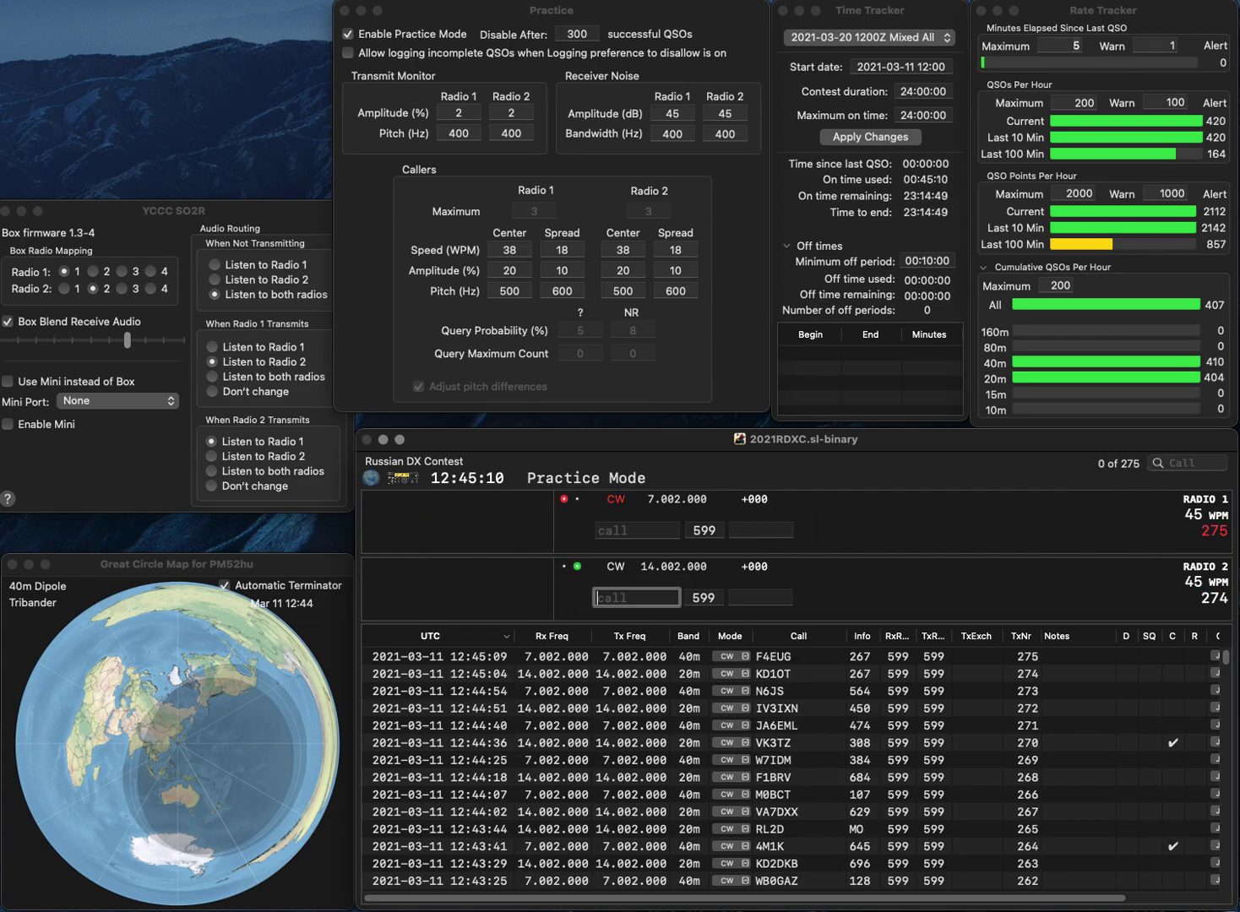
# Enter the caller's call on Radio 2, correct its prefix to make it YO2AQB and answer it.
pyautogui.write('KHO2AQB')
pyautogui.press('Home')
pyautogui.press('Delete')
pyautogui.press('Delete')
pyautogui.write('Y')
pyautogui.press('Return')
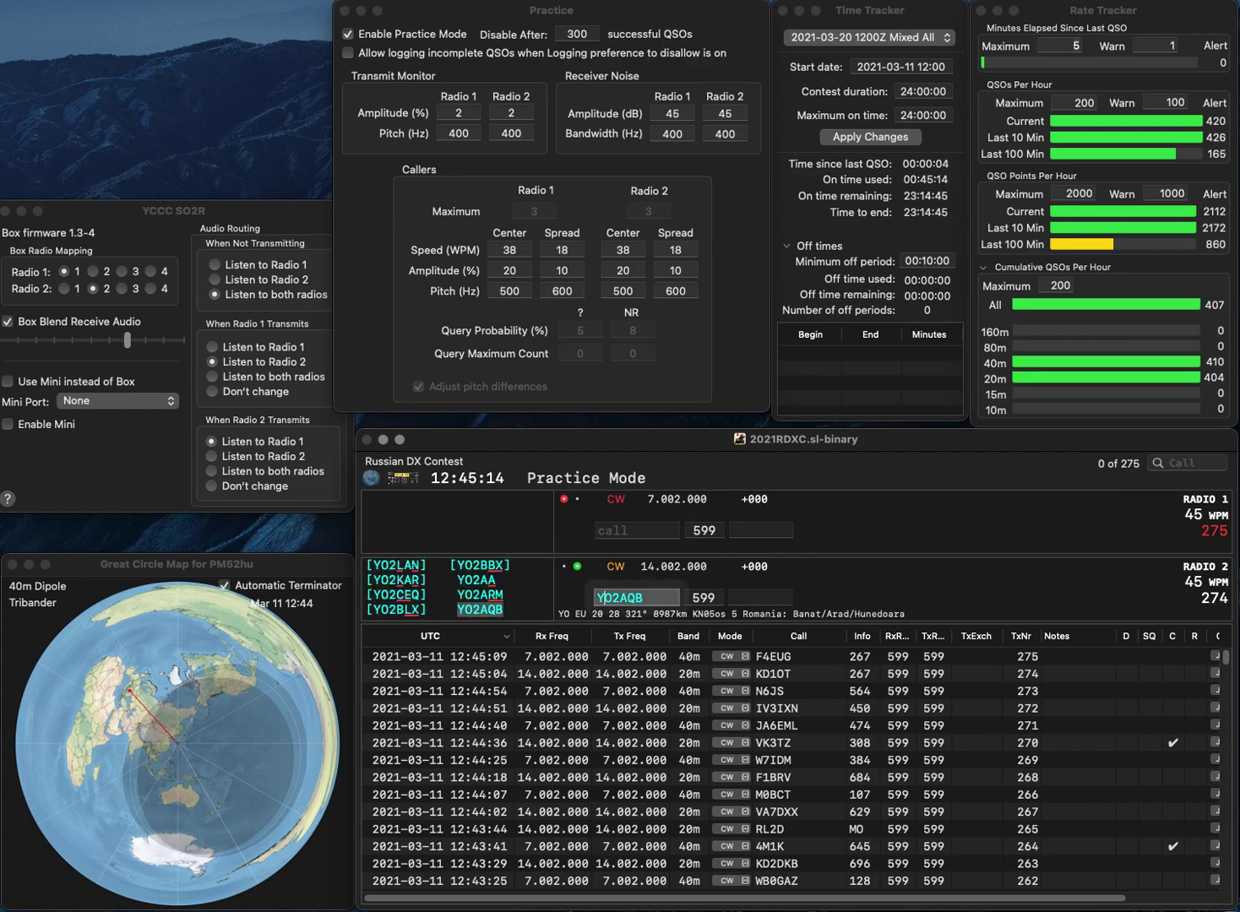
pyautogui.press('Return')
pyautogui.write('K4')
pyautogui.press('Return')
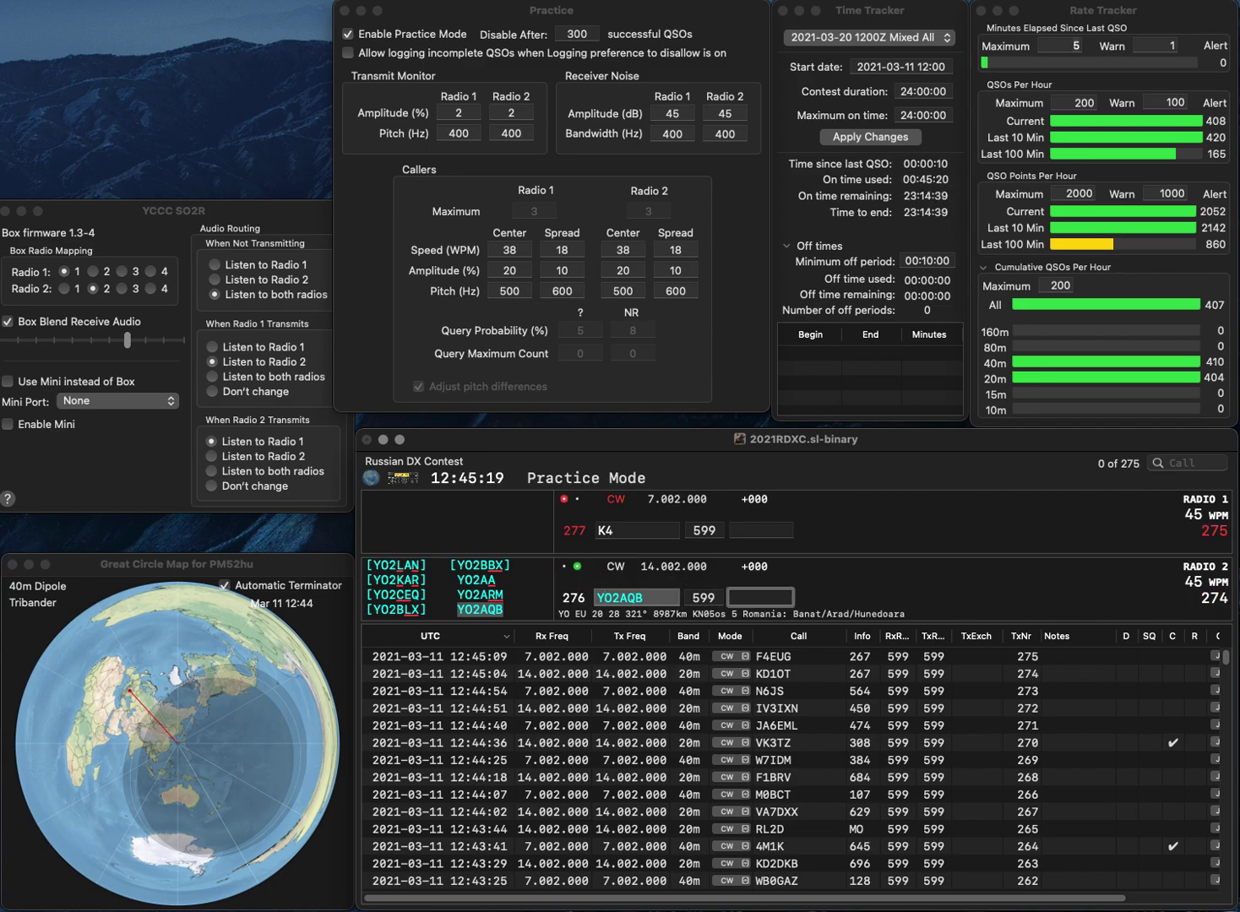
pyautogui.write('66')
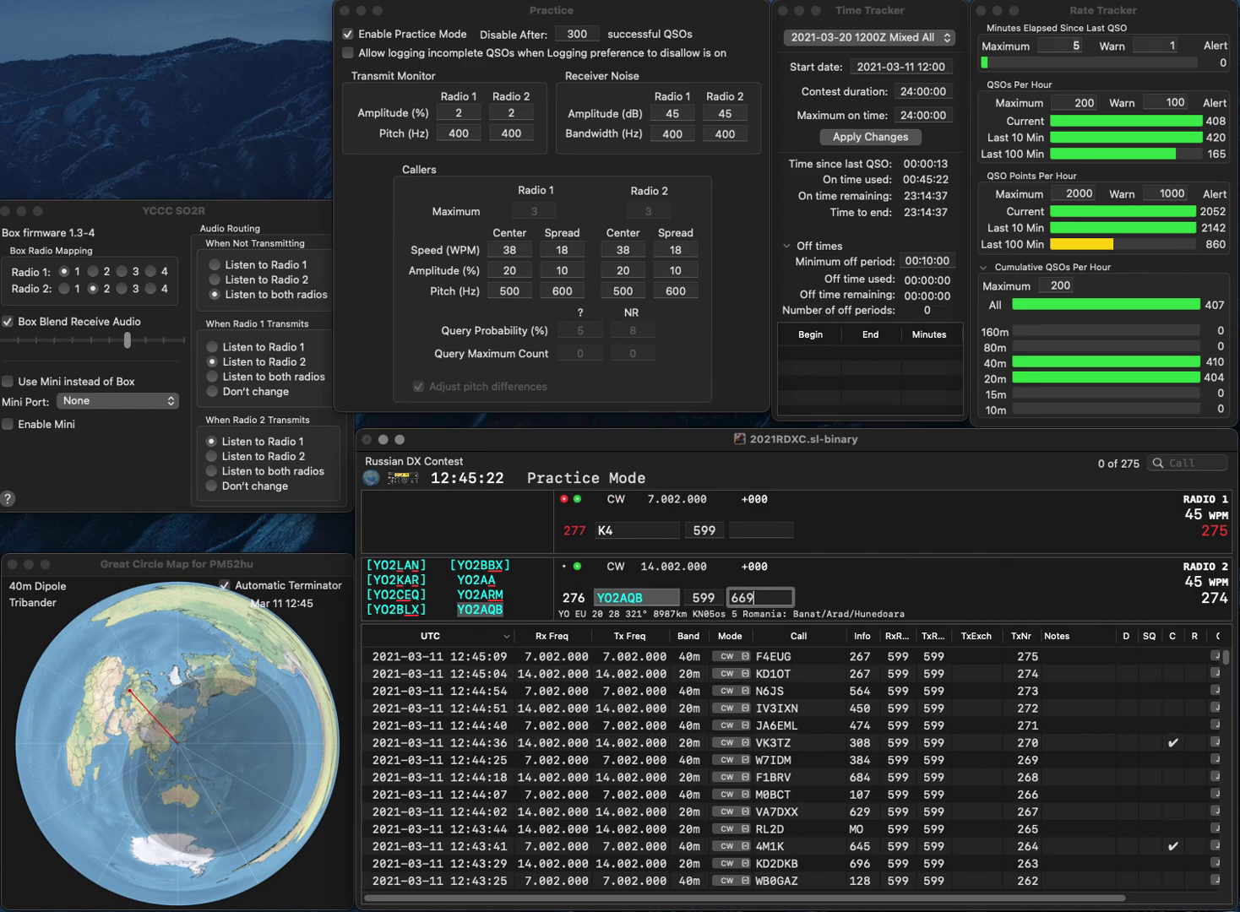
pyautogui.write('9')
pyautogui.press('Return')
pyautogui.write('JTN')
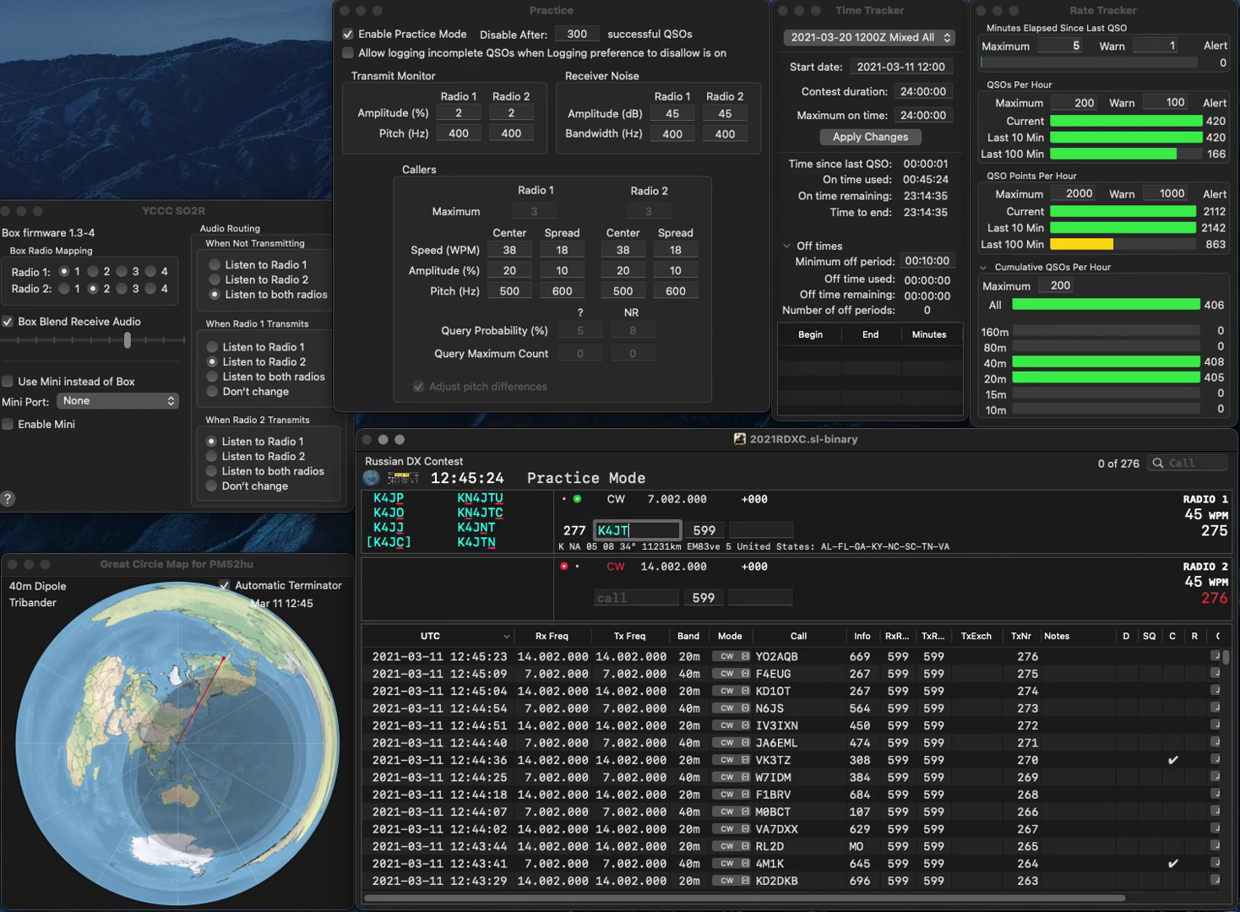
pyautogui.press('Return')
pyautogui.write('IV')
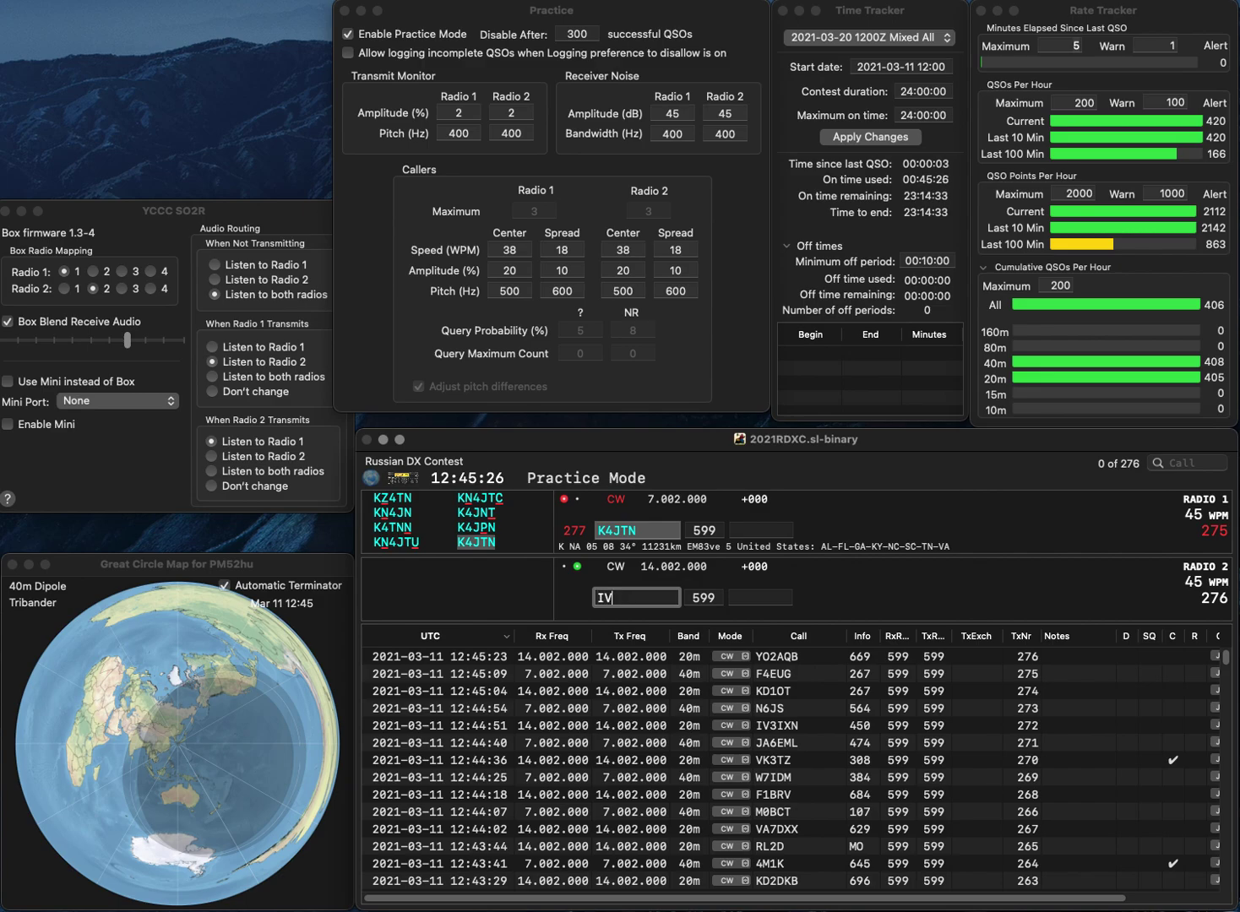
pyautogui.write('0KTT')
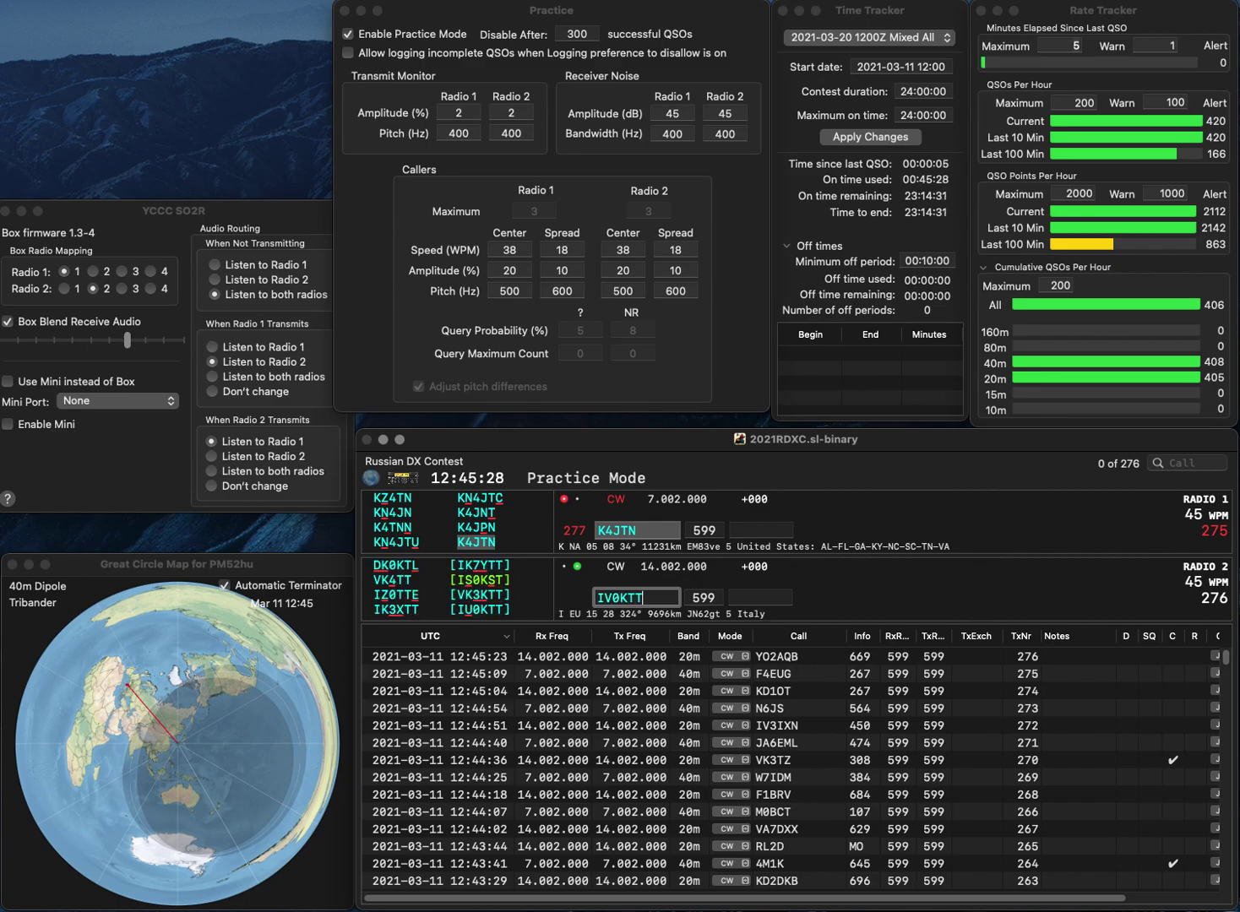
pyautogui.press('Delete')
pyautogui.write('U')
pyautogui.press('Return')
pyautogui.write('437')
pyautogui.press('Return')
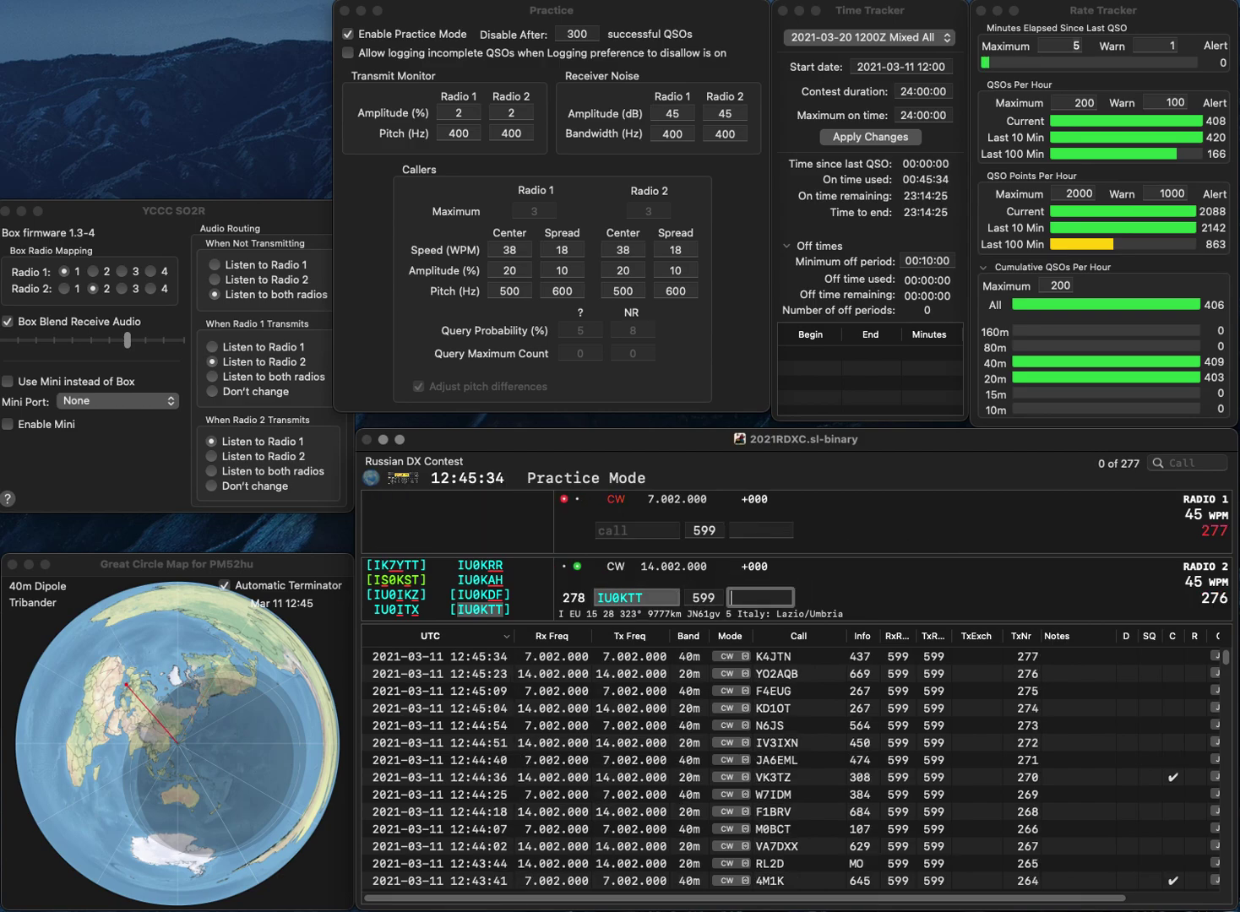
pyautogui.write('951')
pyautogui.press('Return')
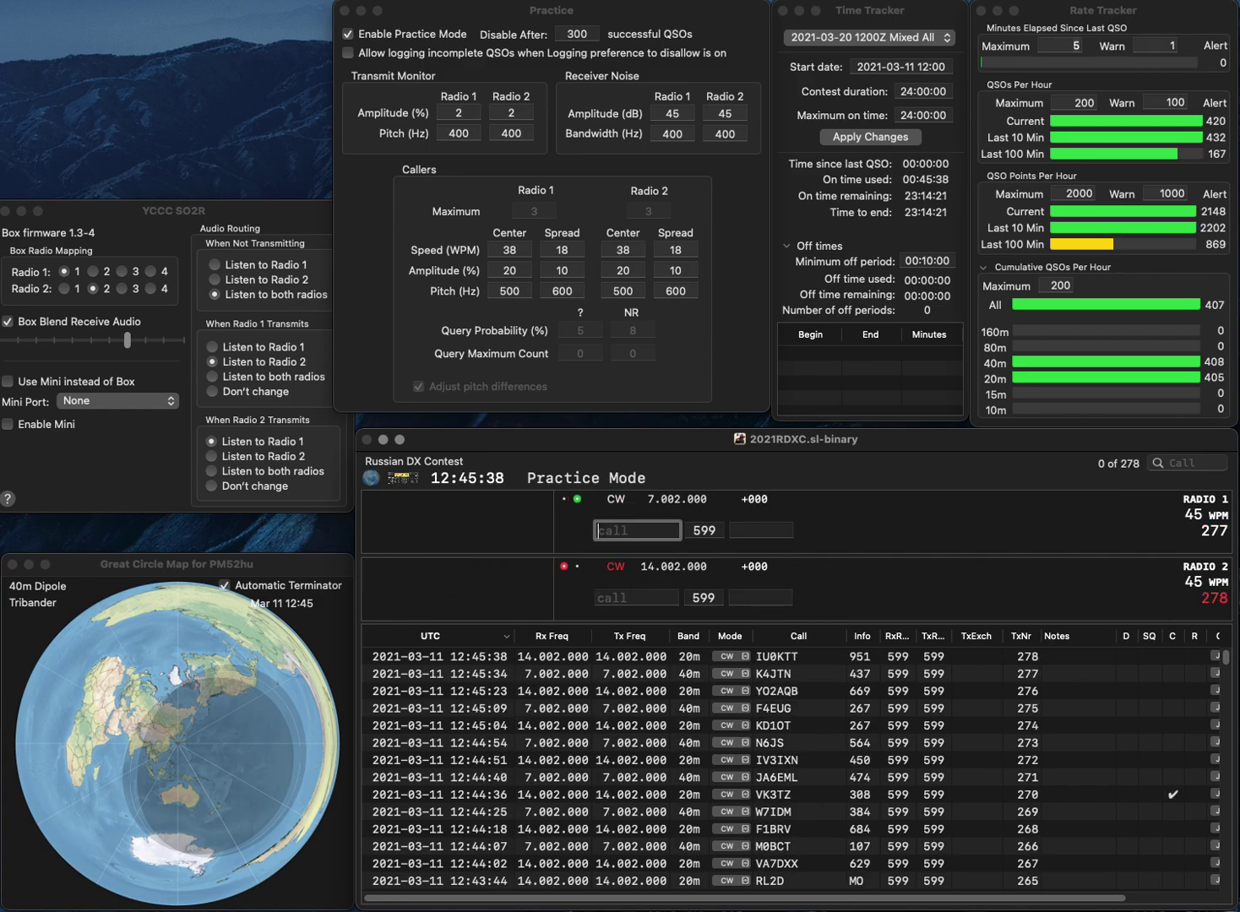
# Answer the callers LZ5M on Radio 1 and 9A1KDE on Radio 2.
pyautogui.write('LZ5M')
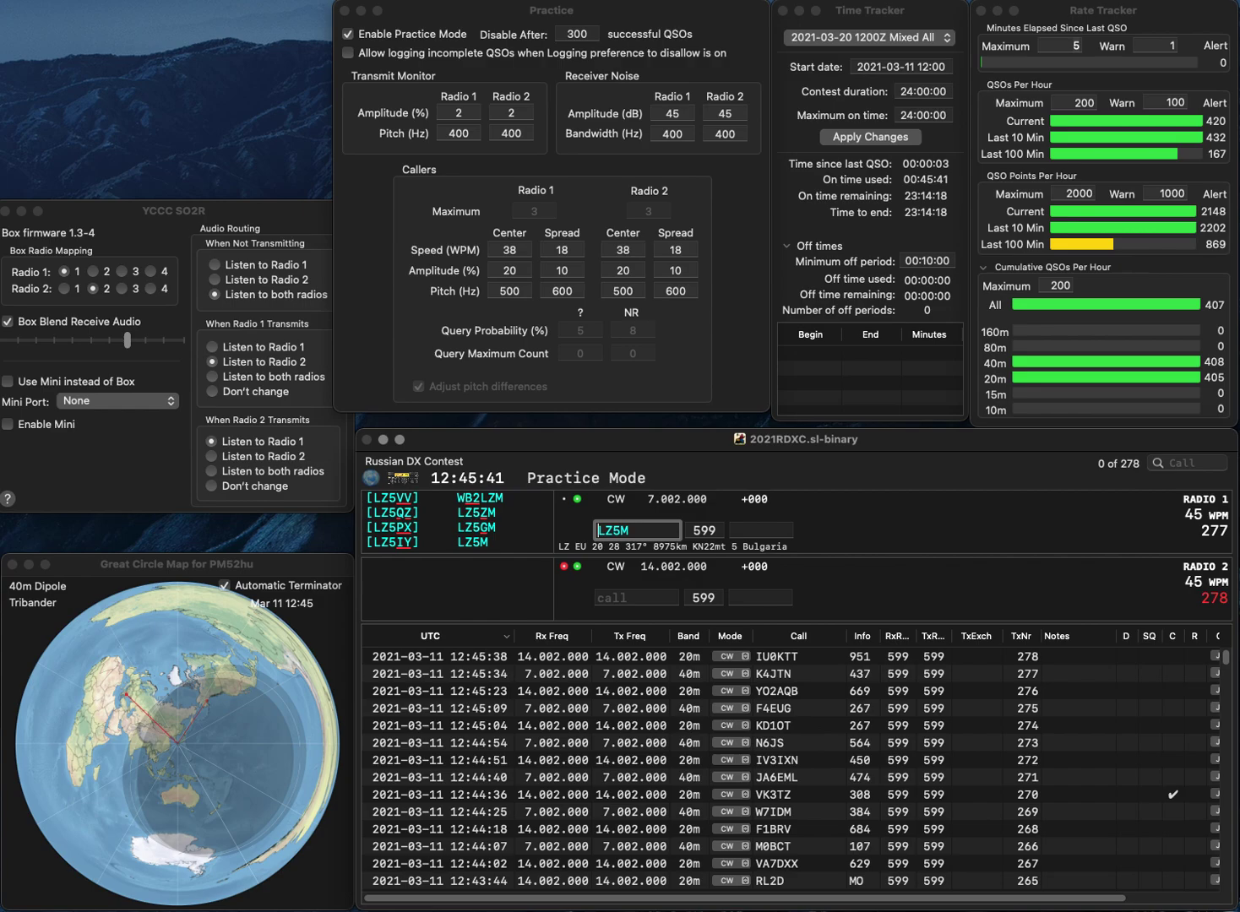
pyautogui.press('Return')
pyautogui.write('9A1')
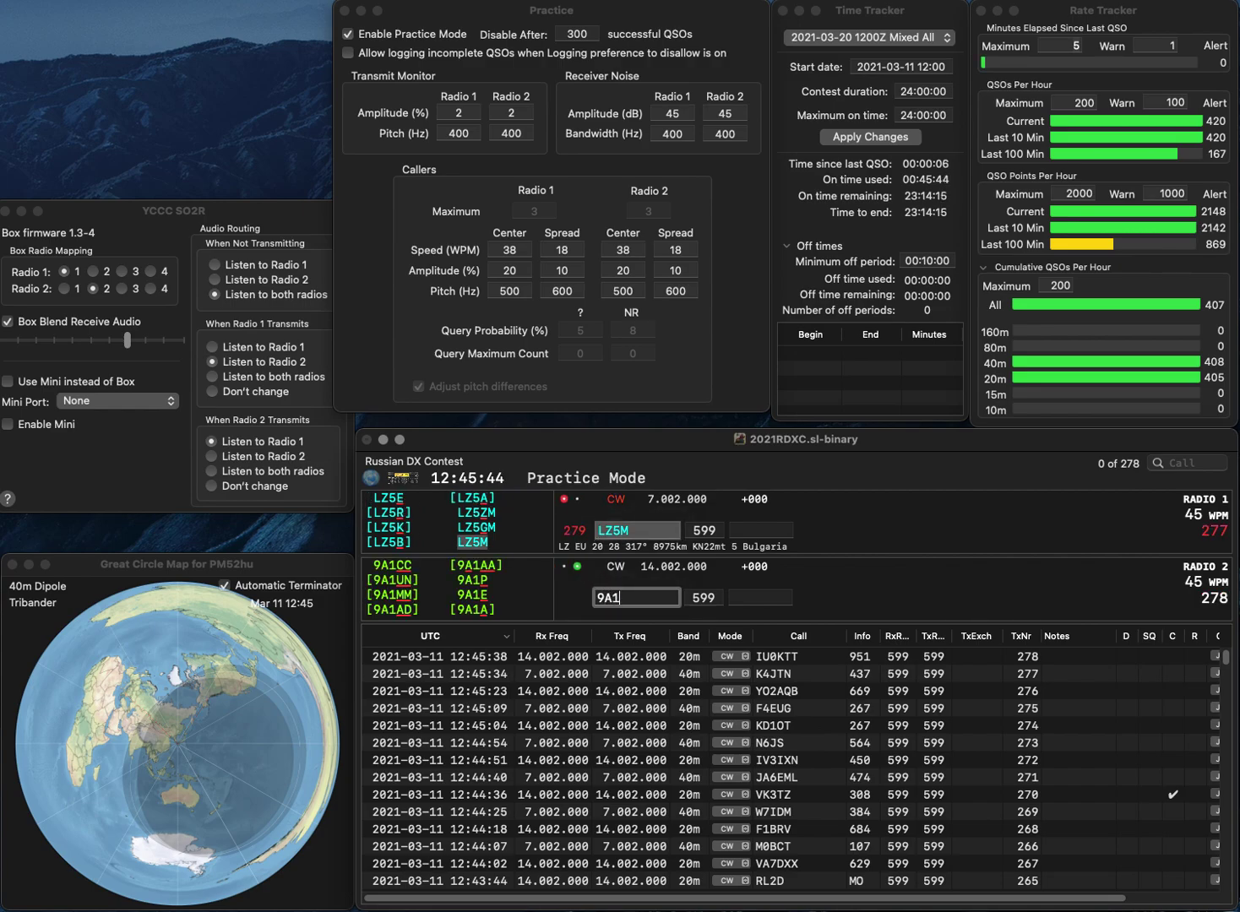
pyautogui.write('KDE')
pyautogui.press('Return')
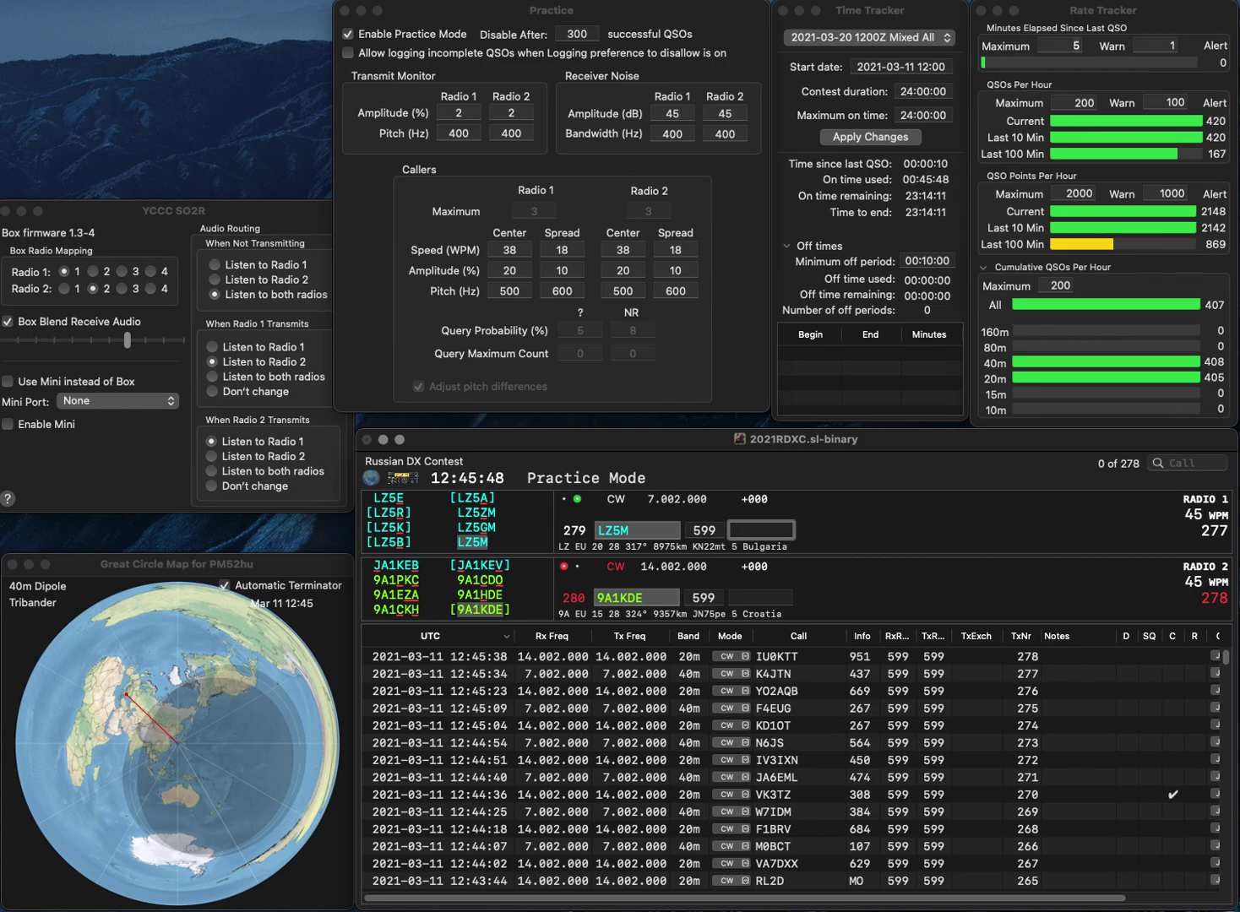
pyautogui.write('936')
pyautogui.press('Return')
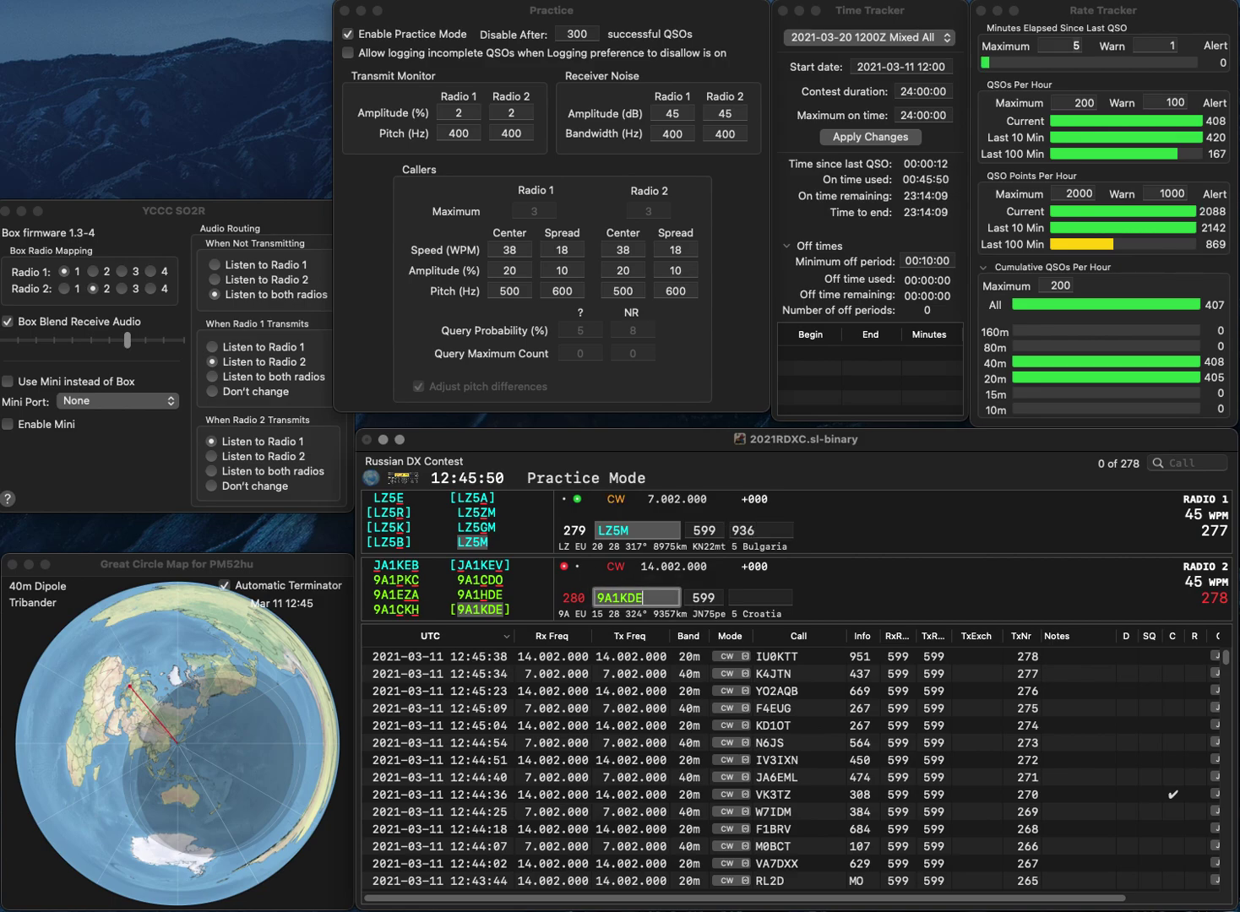
pyautogui.write('804')
pyautogui.press('Return')
# Enter U0AO on Radio 1, extend it to UA0AO, change it to UR0AO and answer the caller.
pyautogui.write('U0AO')
pyautogui.write('A0AO')
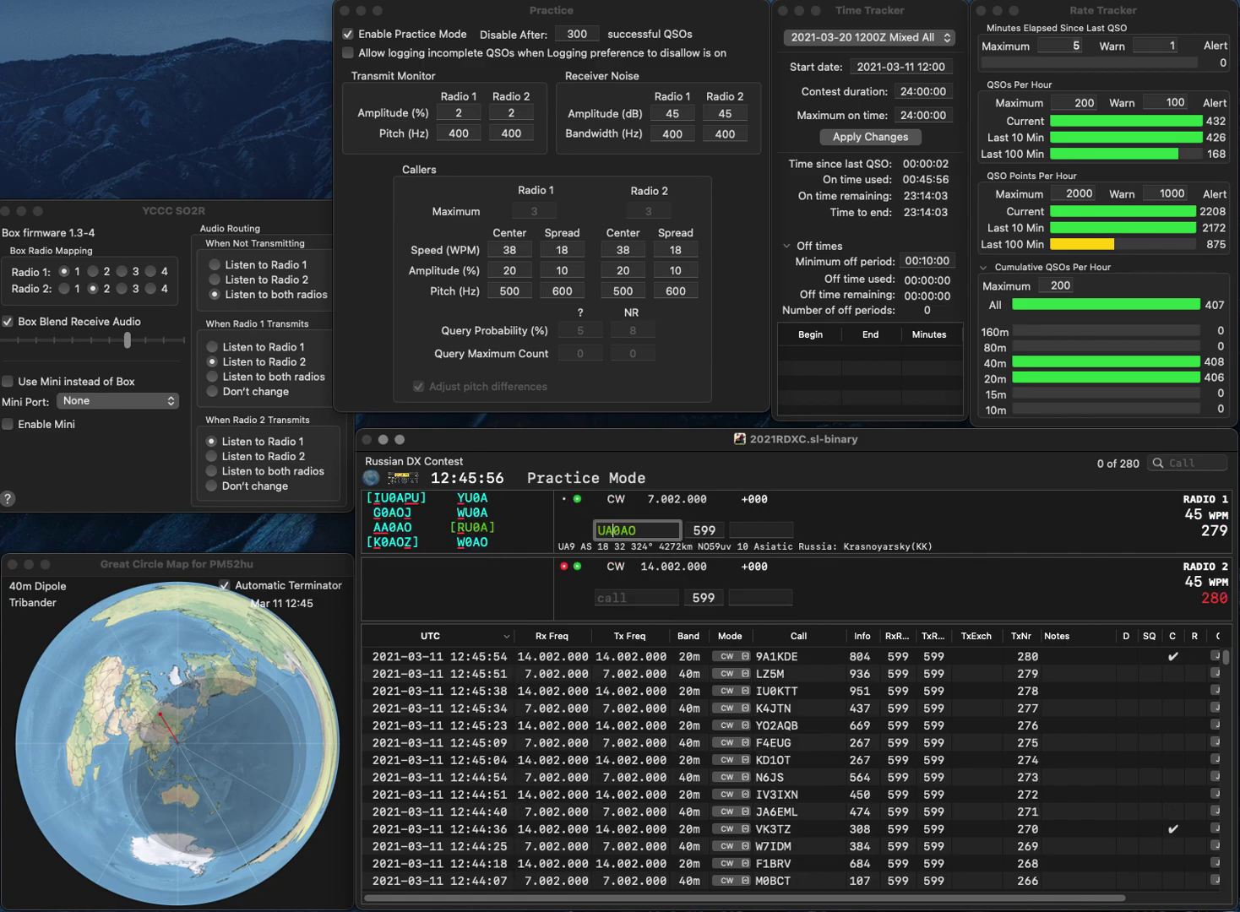
pyautogui.press('BackSpace')
pyautogui.write('R')
pyautogui.press('Return')
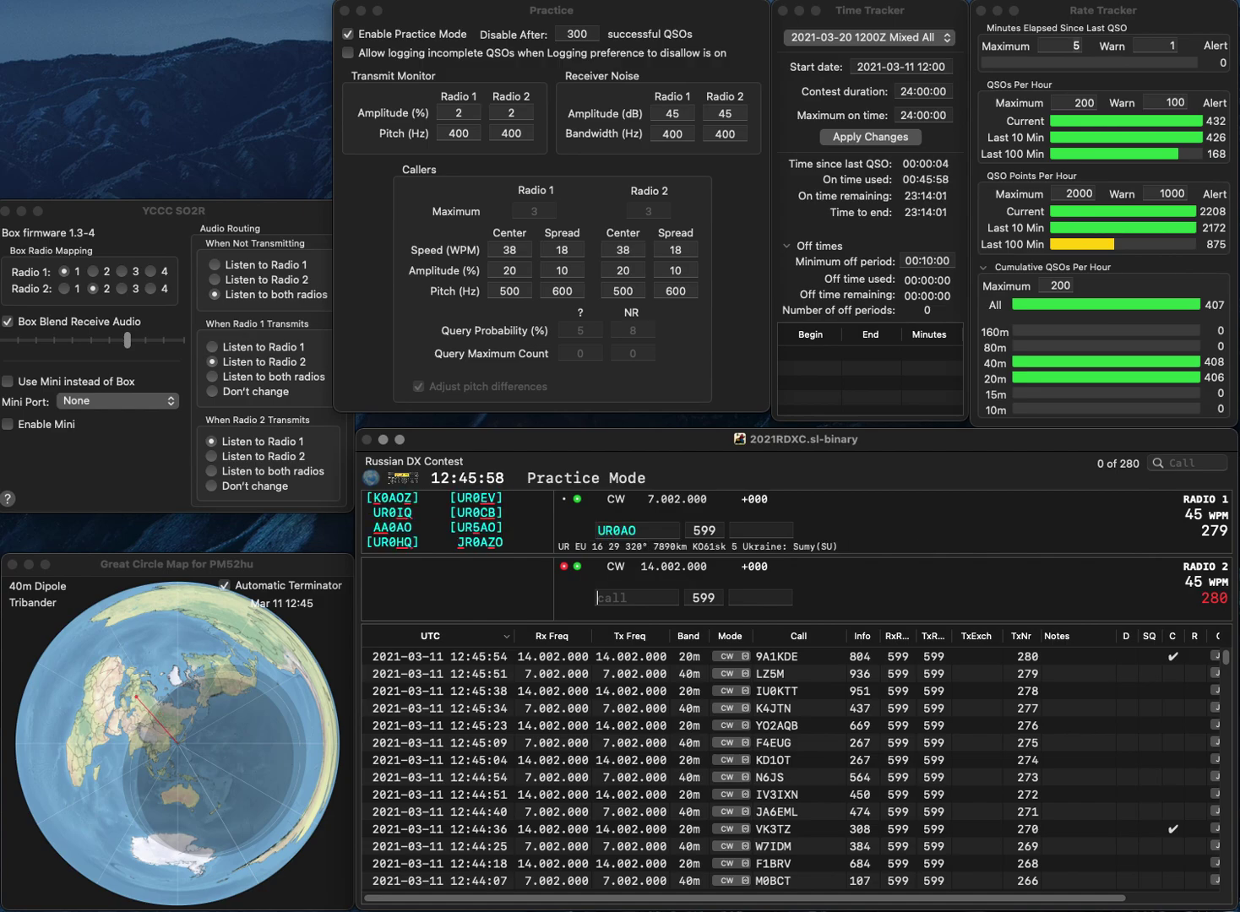
# Answer OK1RR on Radio 2 and replace the Radio 1 call with AA0AO and answer it.
pyautogui.write('OK')
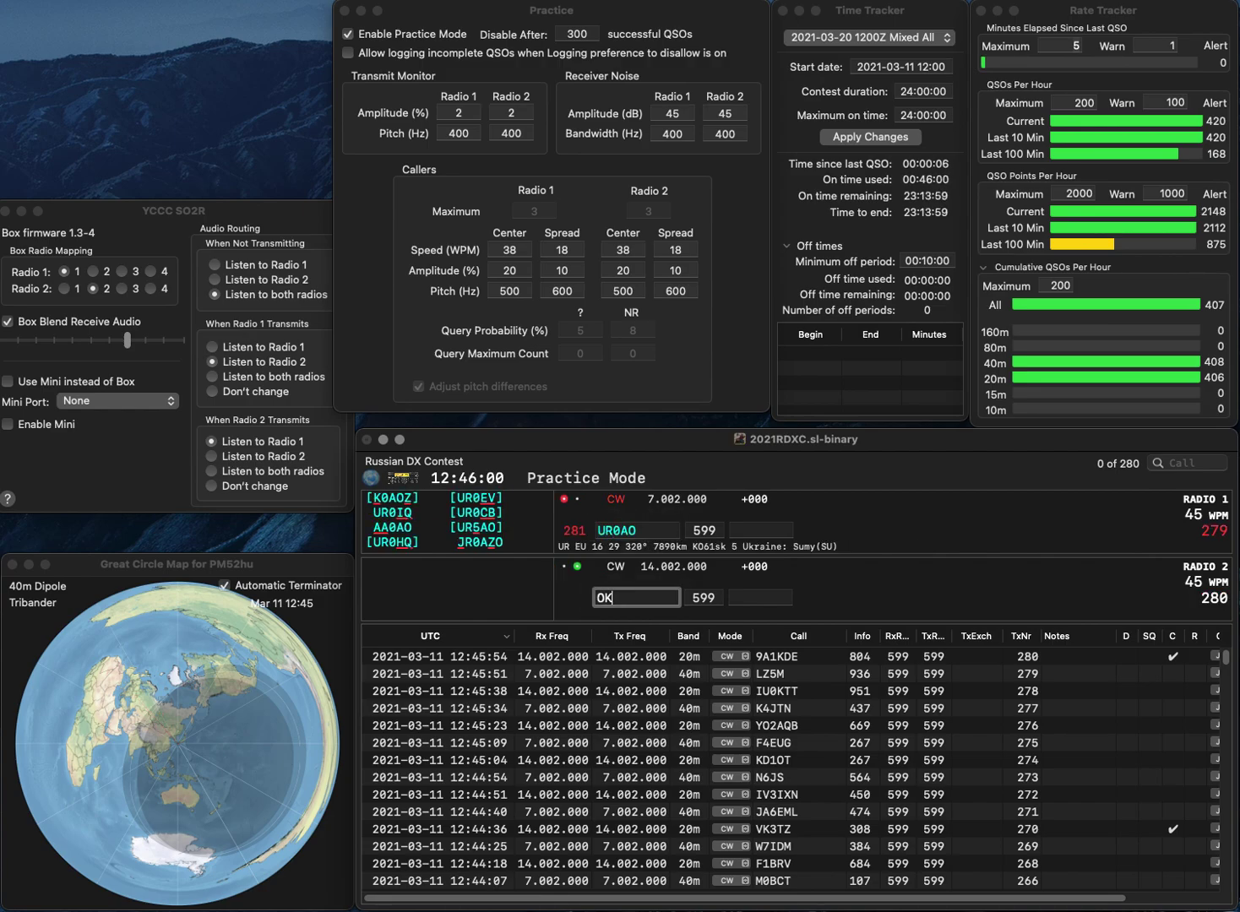
pyautogui.write('1RR')
pyautogui.press('Return')
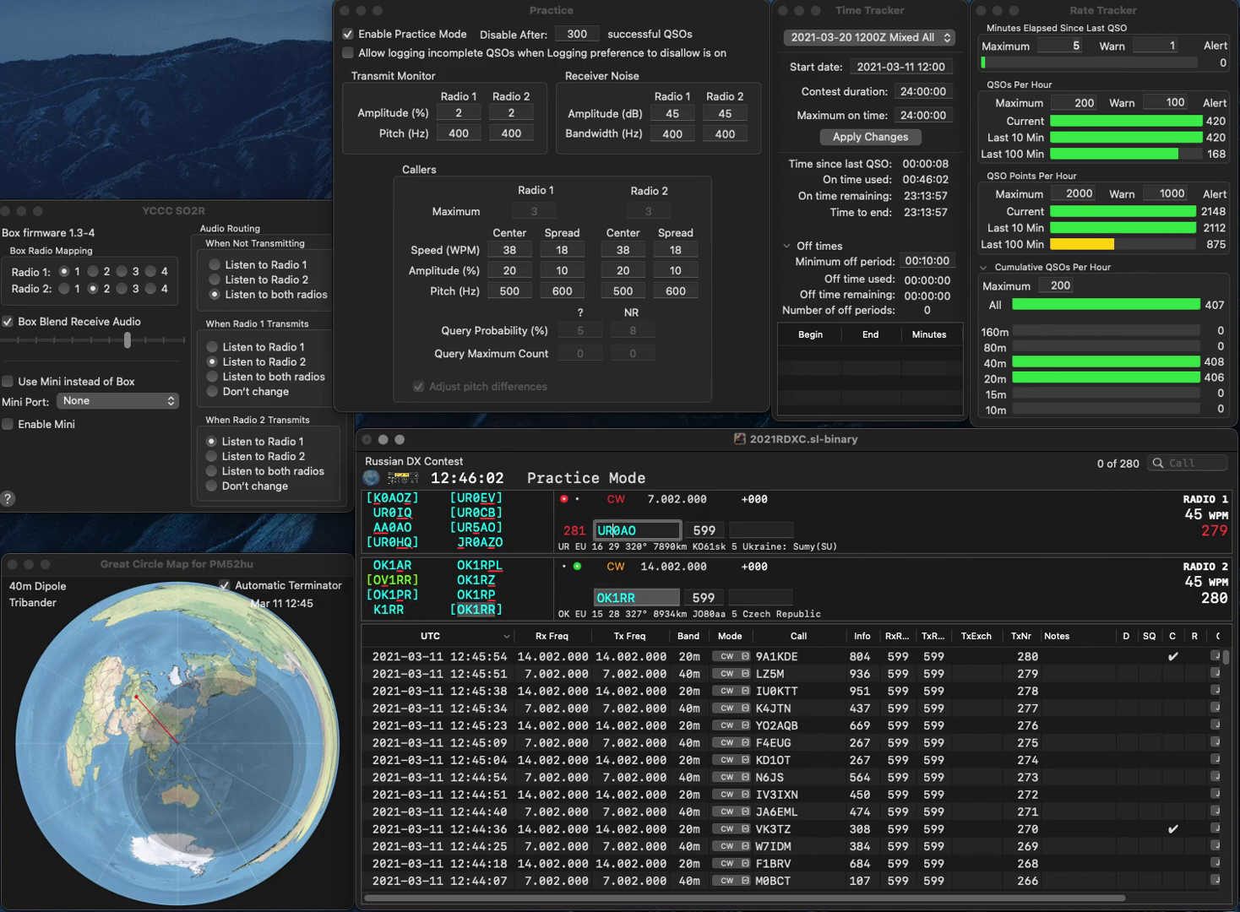
pyautogui.write('AA0AO')
pyautogui.press('Return')
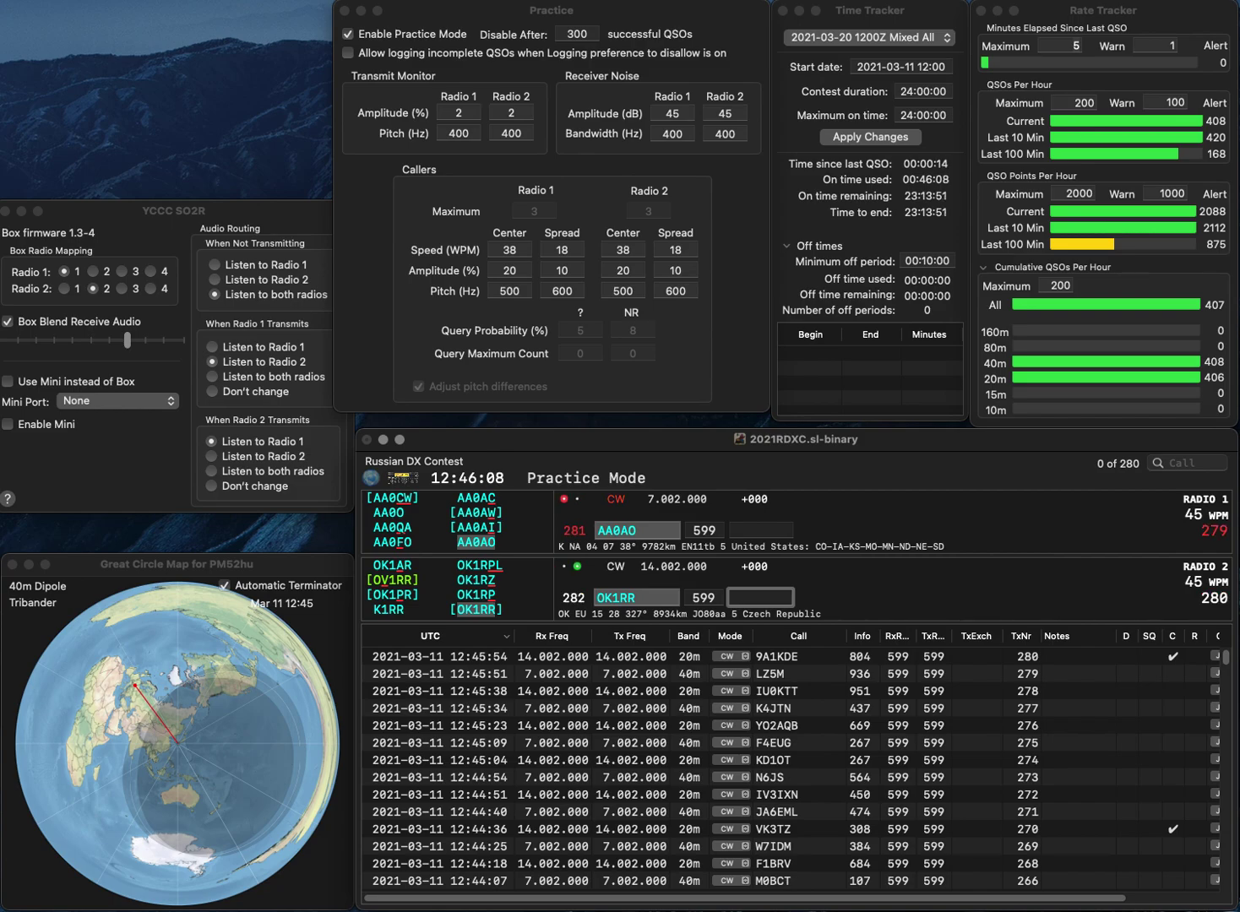
pyautogui.write('99')
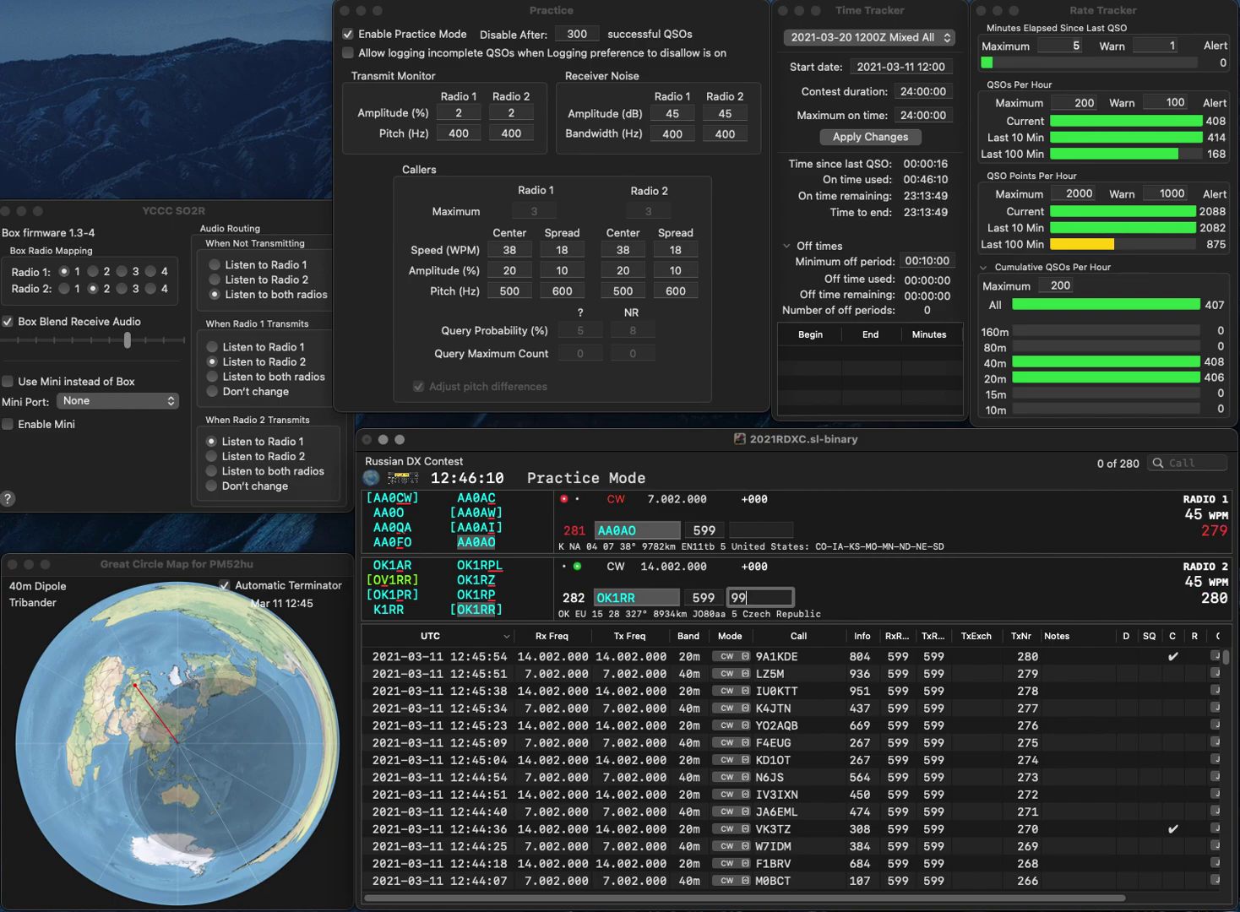
pyautogui.write('2')
pyautogui.press('Return')
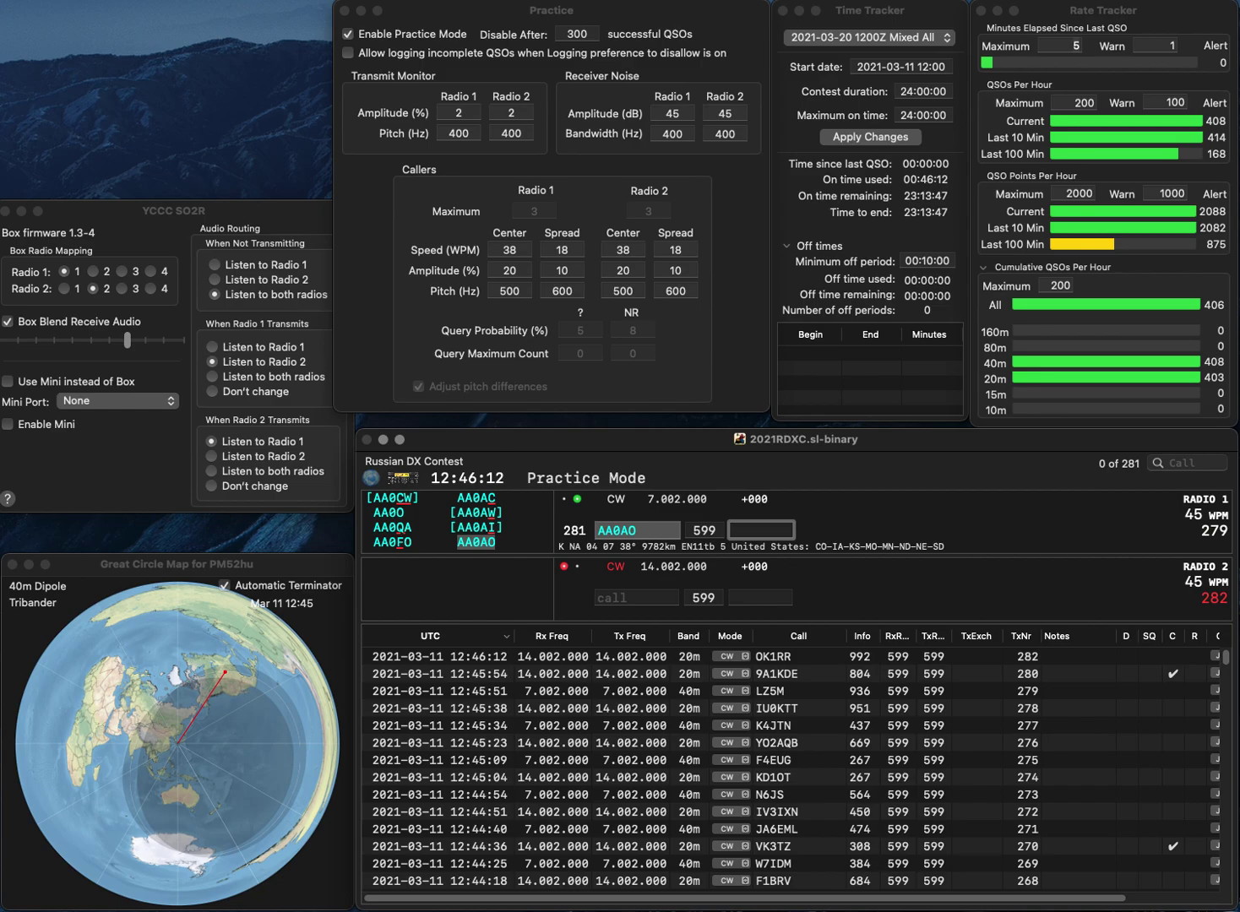
pyautogui.write('82')
pyautogui.press('Return')
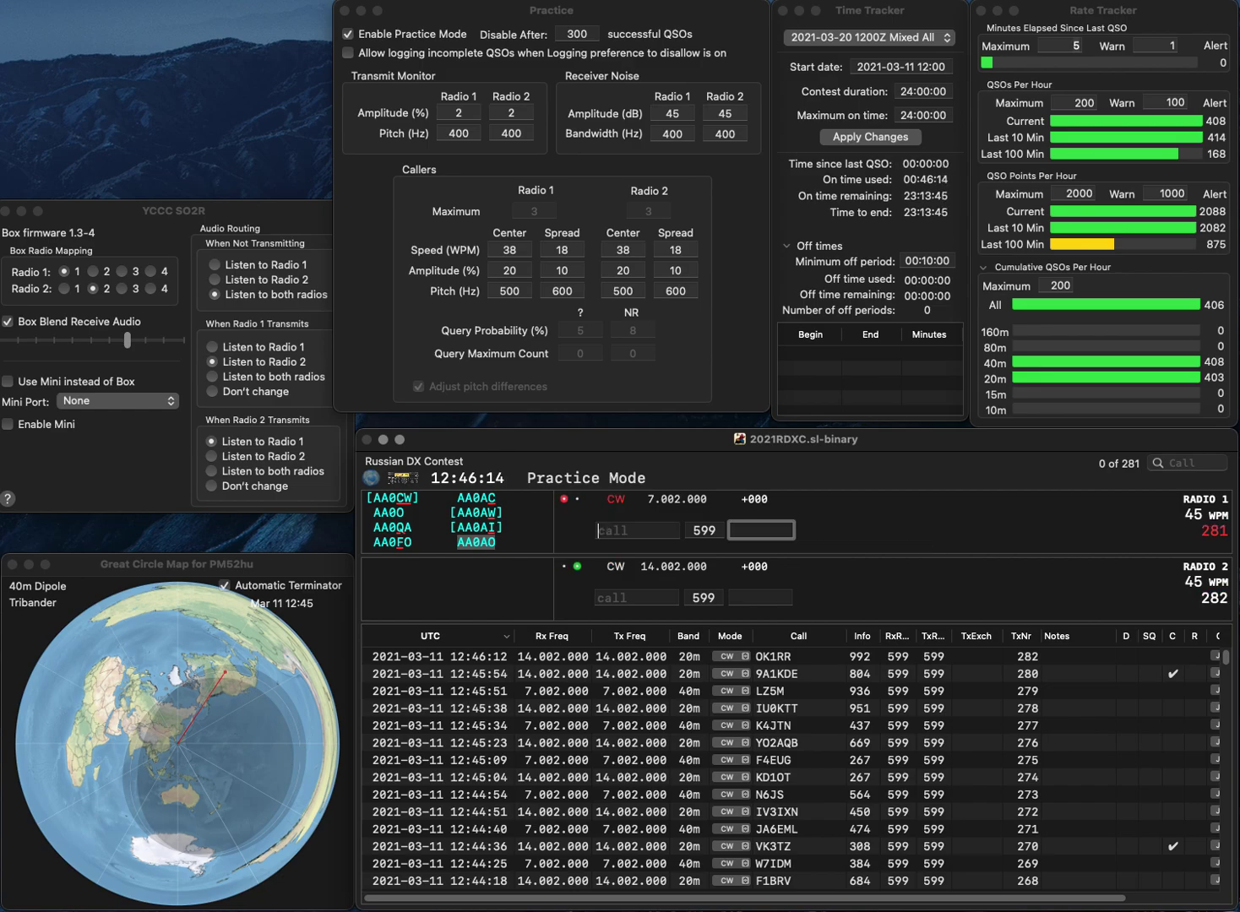
# Enter SN5W on Radio 2, change it to SN1W and answer the caller.
pyautogui.write('SN5W')
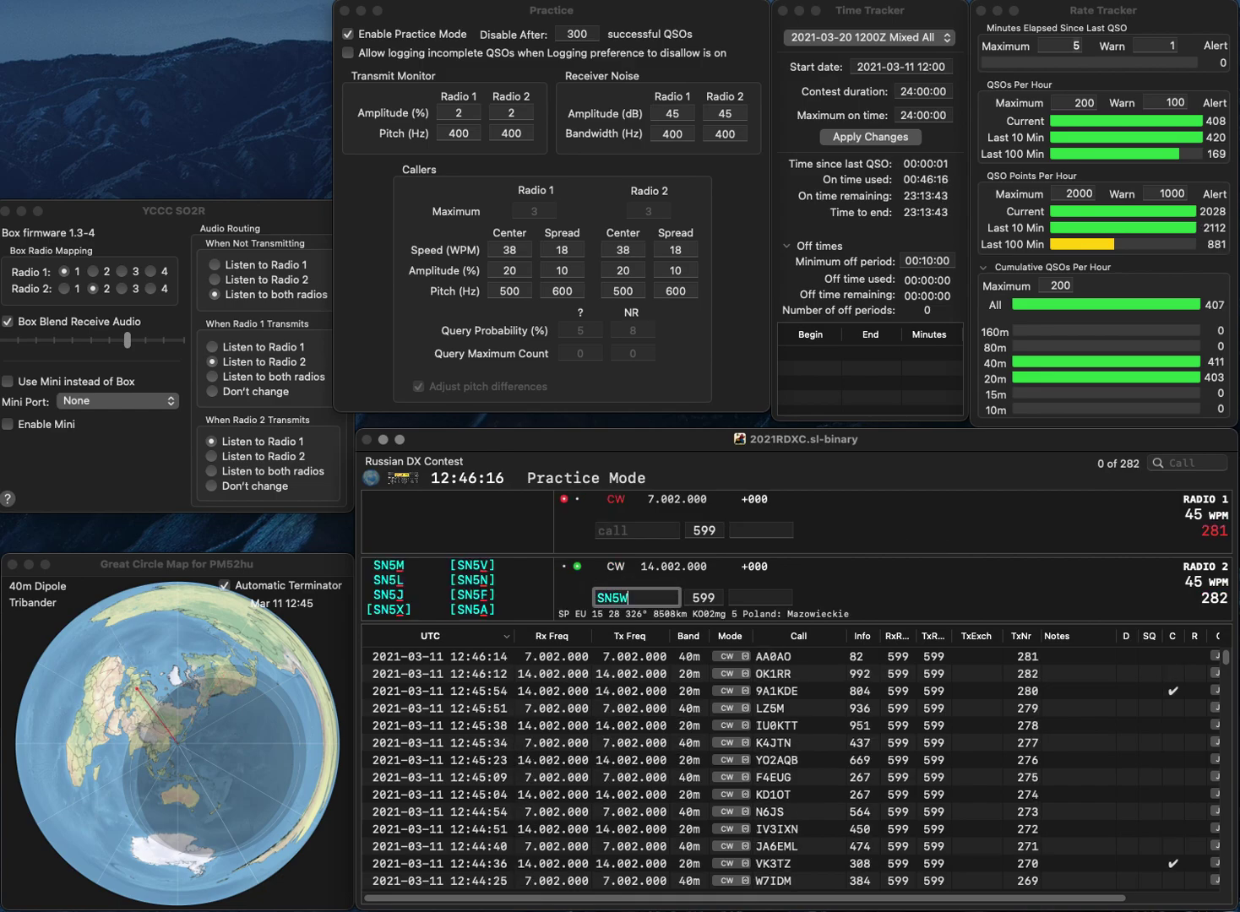
pyautogui.press('Delete')
pyautogui.write('1')
pyautogui.press('Return')
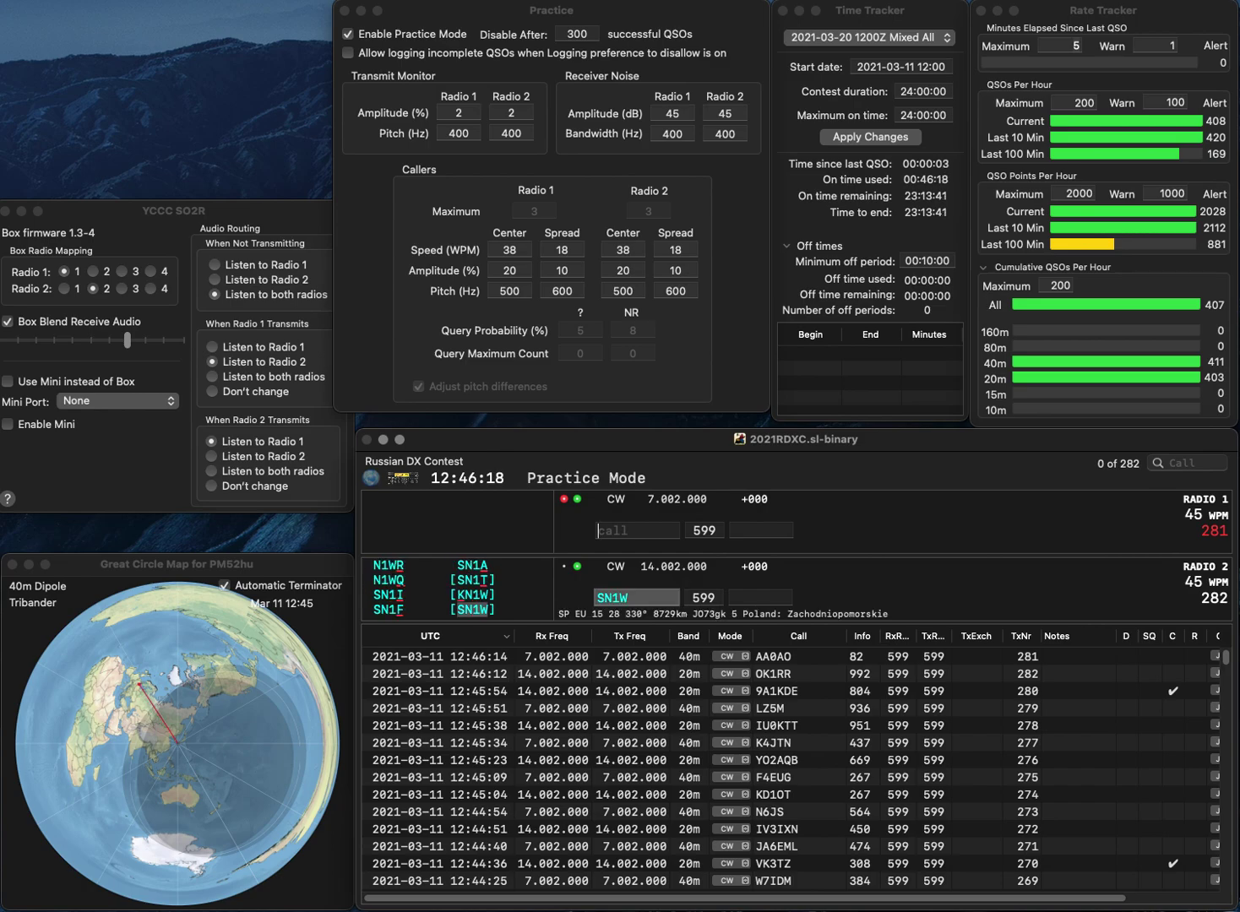
# Enter PPIP on Radio 1, insert the missing 5 to make it PP5IP and answer the caller.
pyautogui.write('PP')
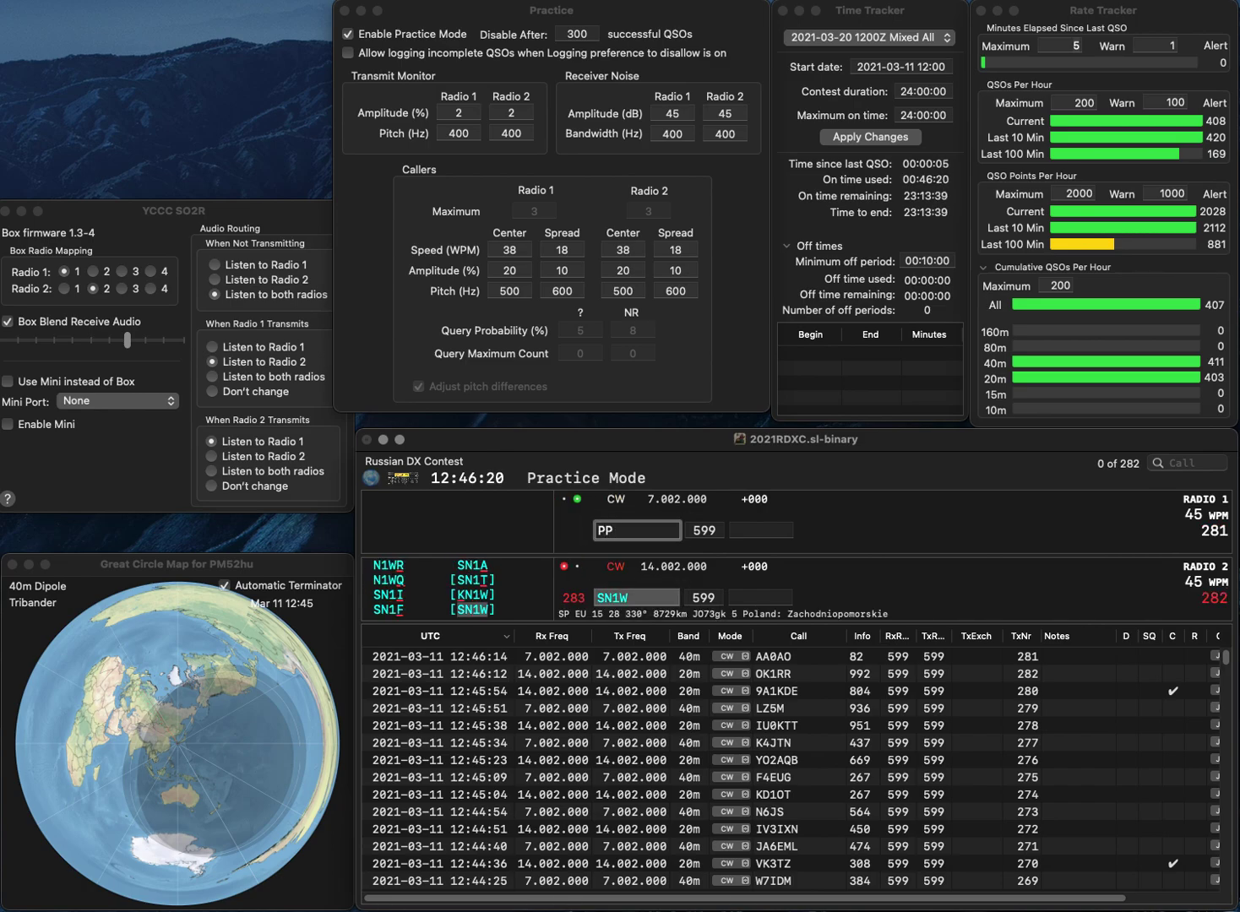
pyautogui.write('IP')
pyautogui.press('Left')
pyautogui.press('Left')
pyautogui.write('5')
pyautogui.press('Return')
pyautogui.write('2')
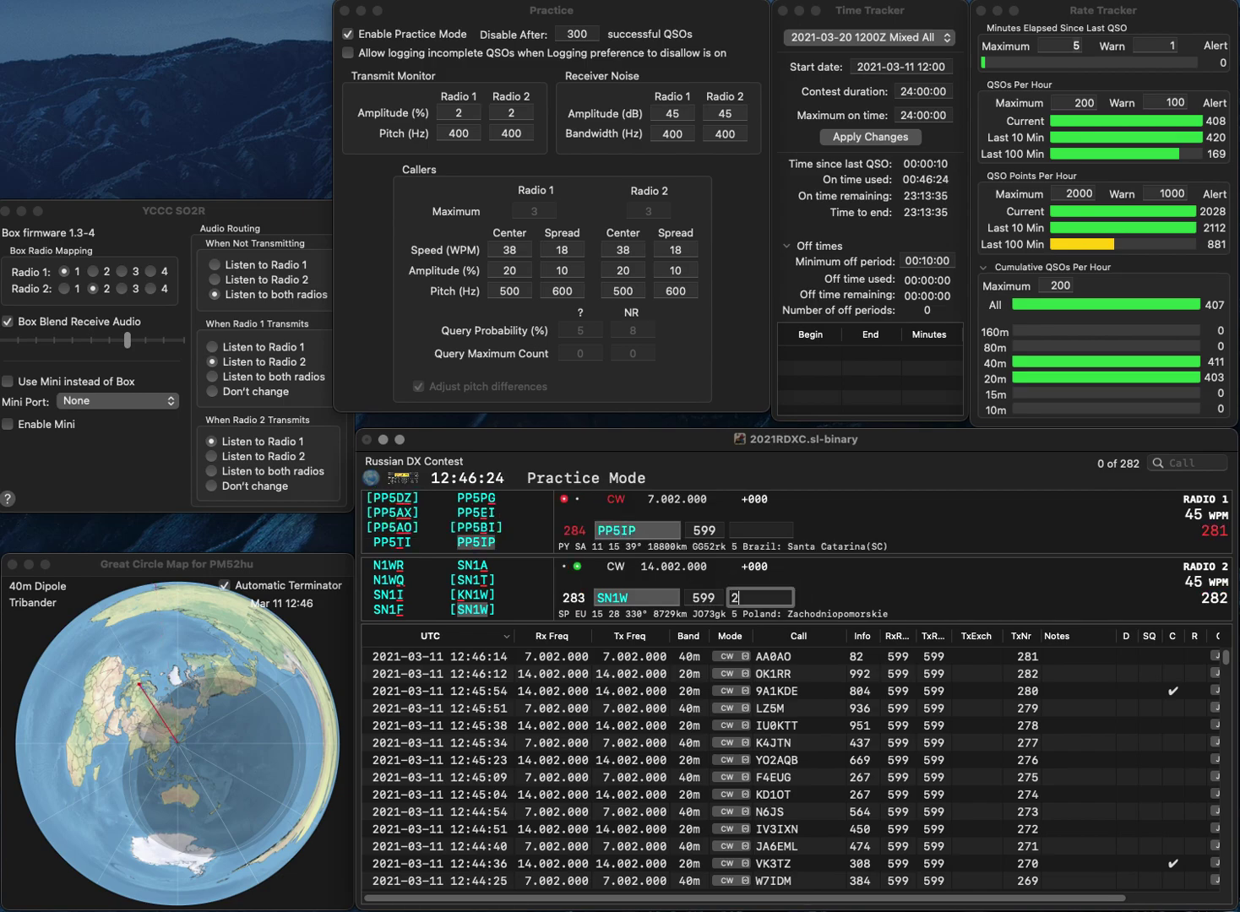
pyautogui.click(621, 530)
pyautogui.press('Tab')
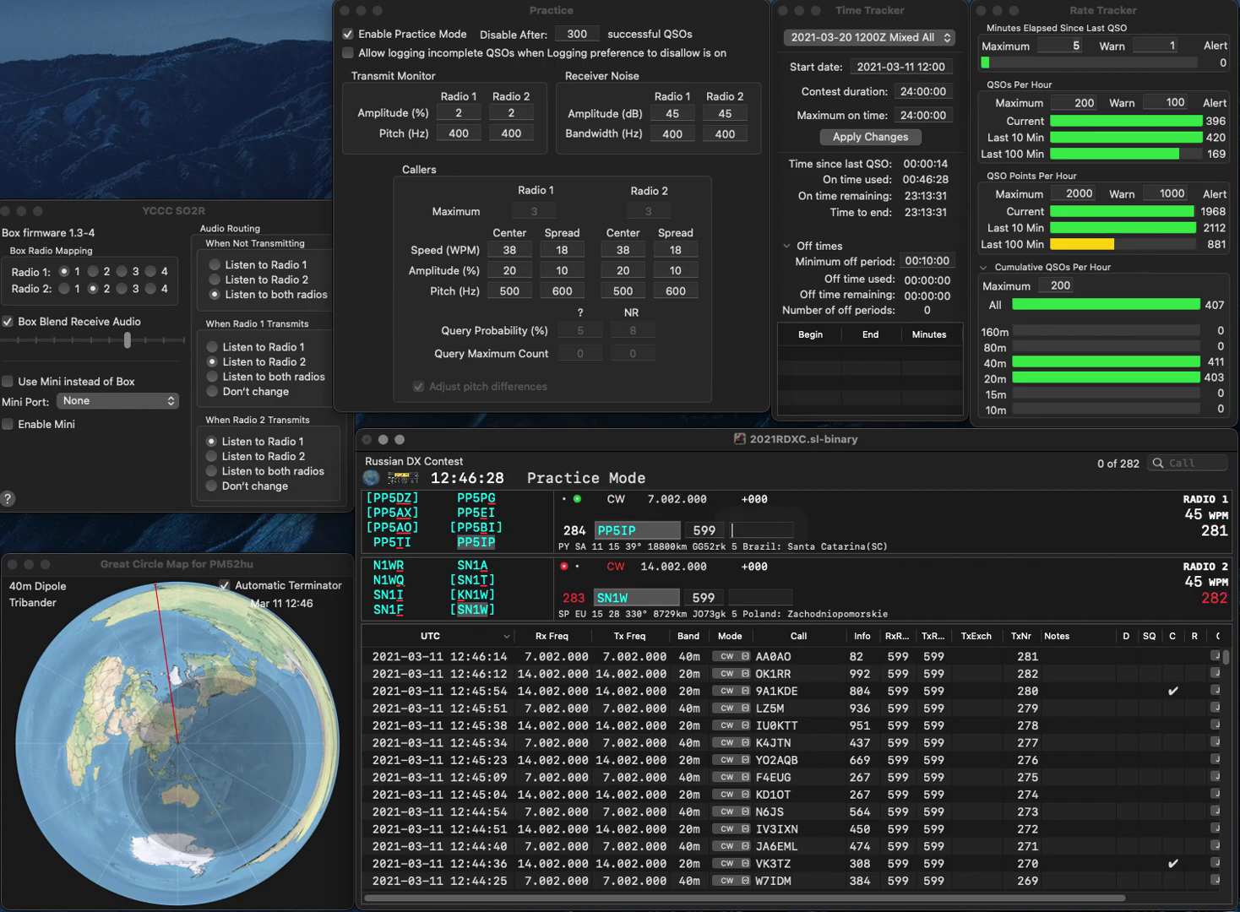
pyautogui.write('85')
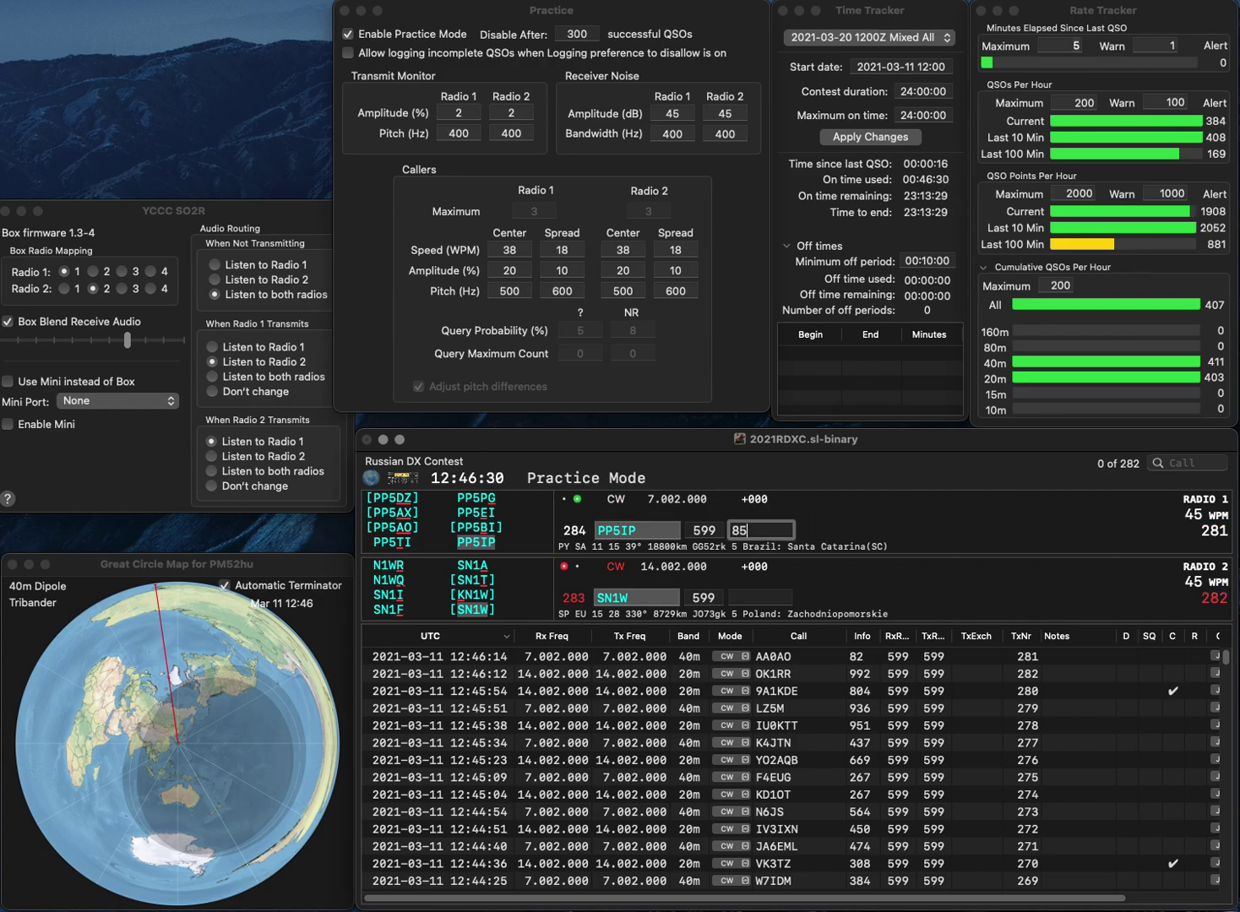
pyautogui.write('9')
pyautogui.press('Return')
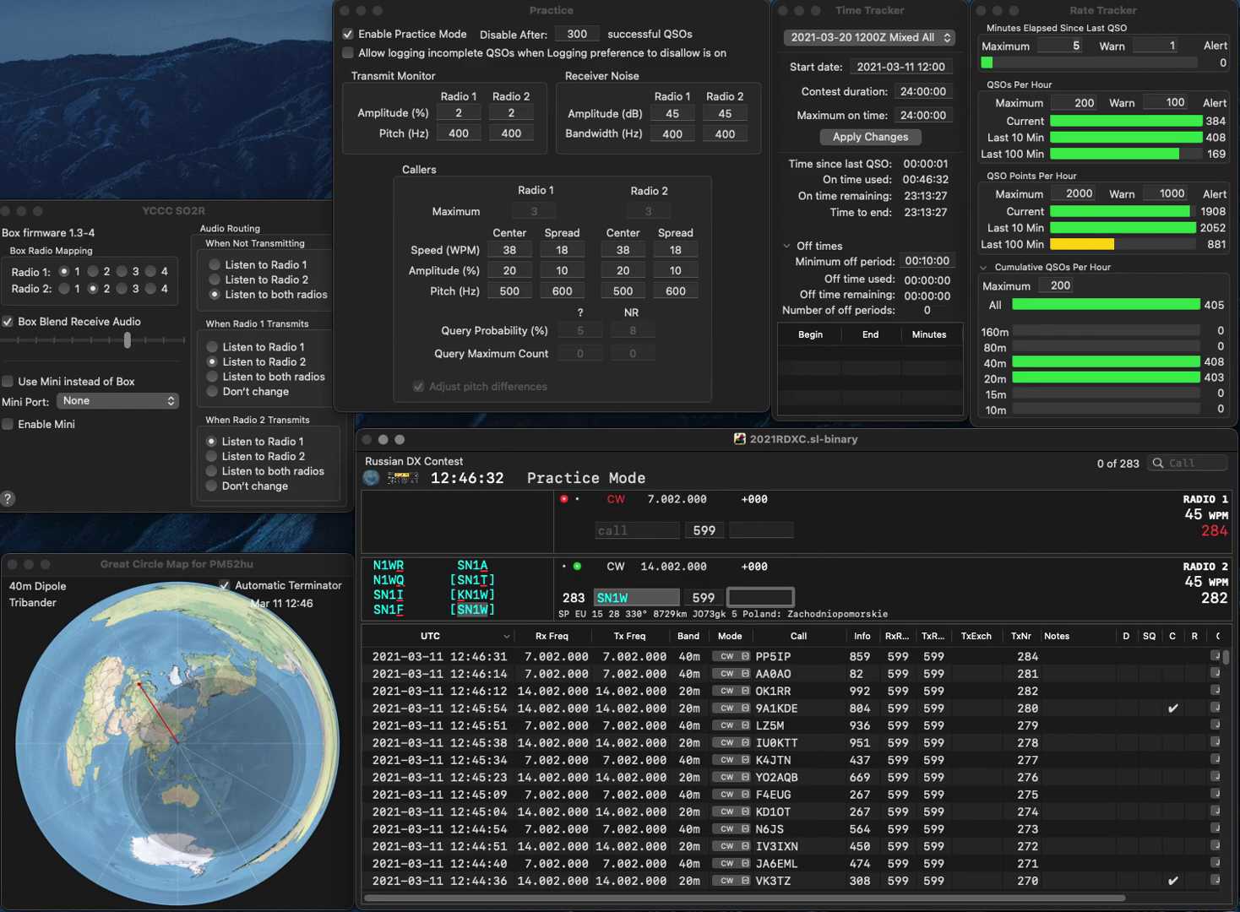
# Correct the Radio 2 call to SN2W and log it with exchange 342.
pyautogui.press('BackSpace')
pyautogui.write('2')
pyautogui.press('Return')
pyautogui.write('342')
pyautogui.press('Return')
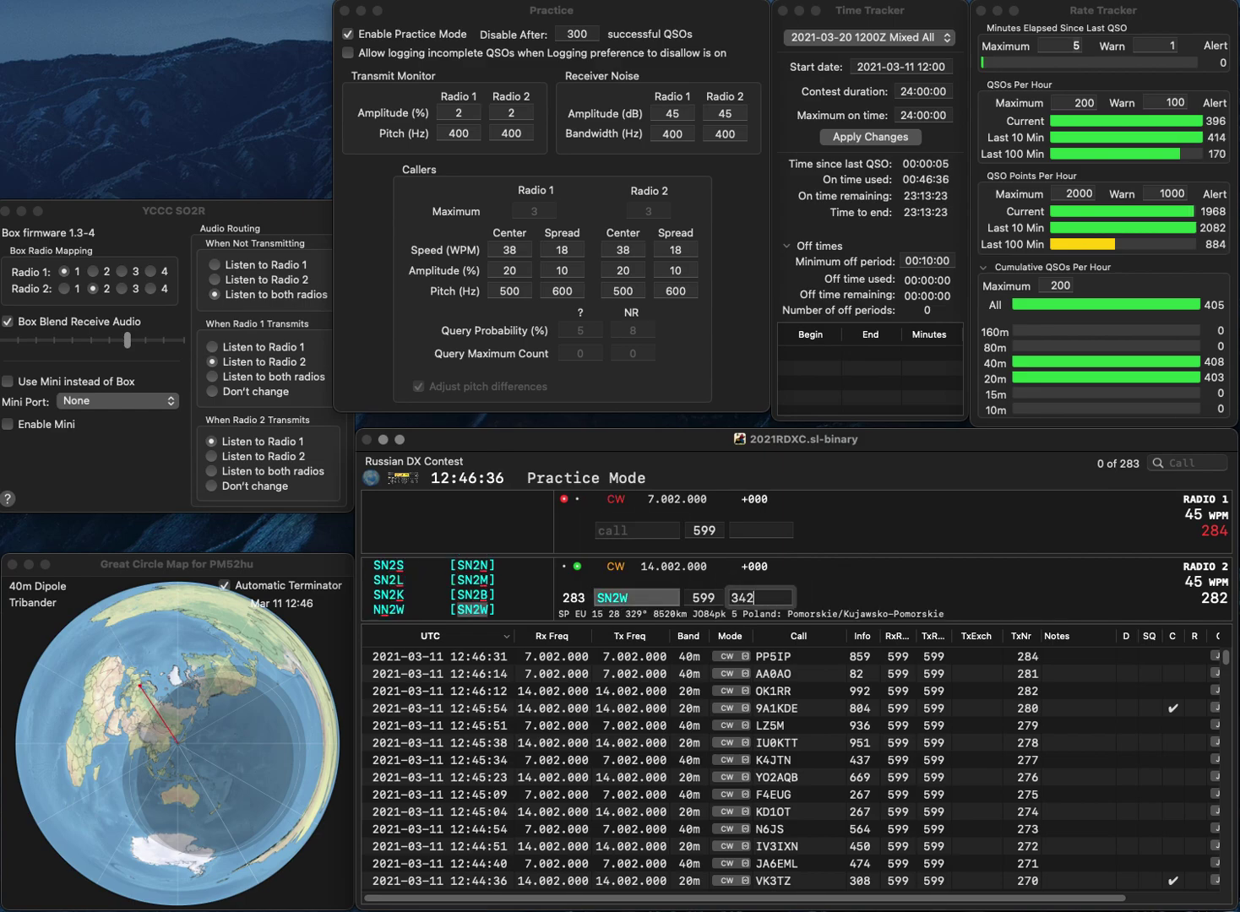
pyautogui.write('VE1')
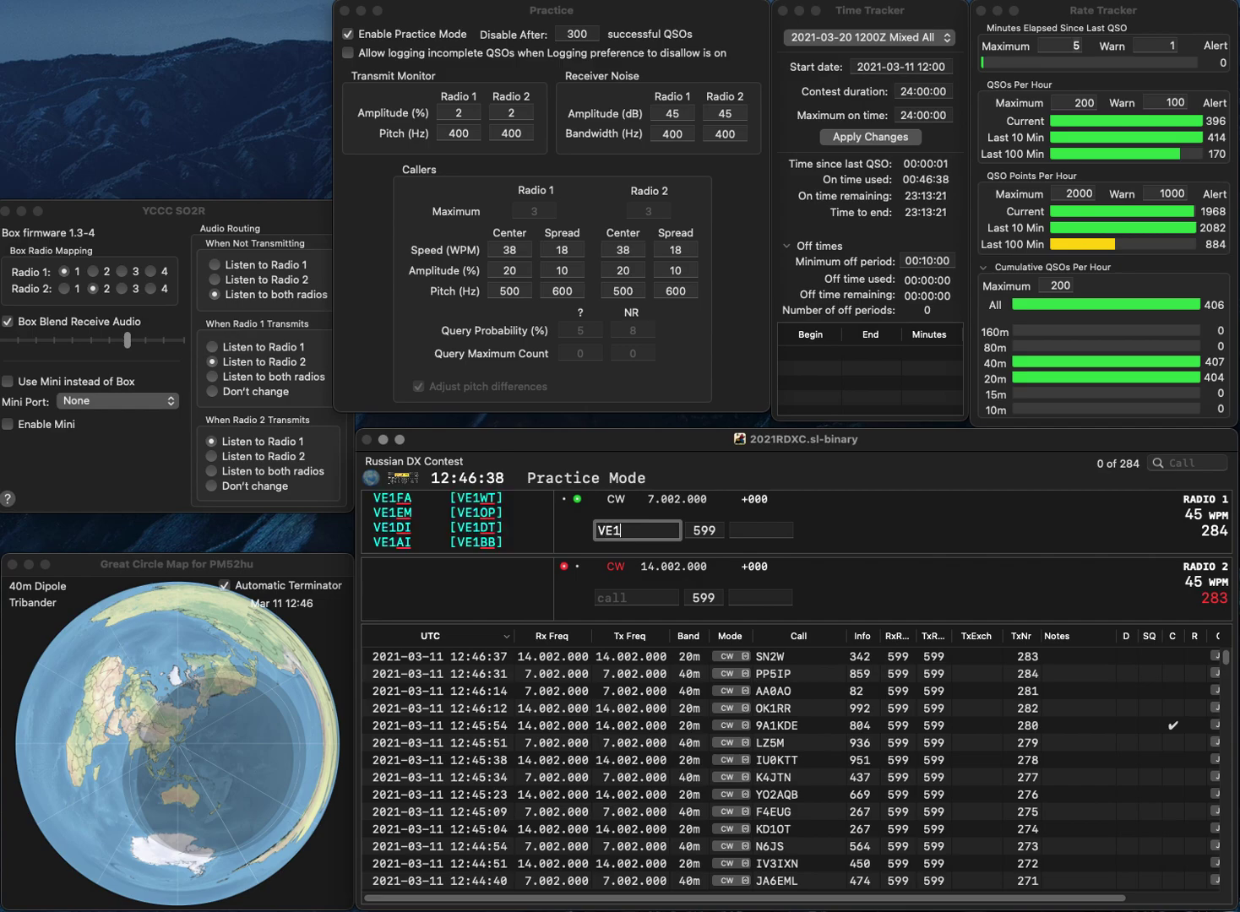
pyautogui.write('BSM')
pyautogui.press('Return')
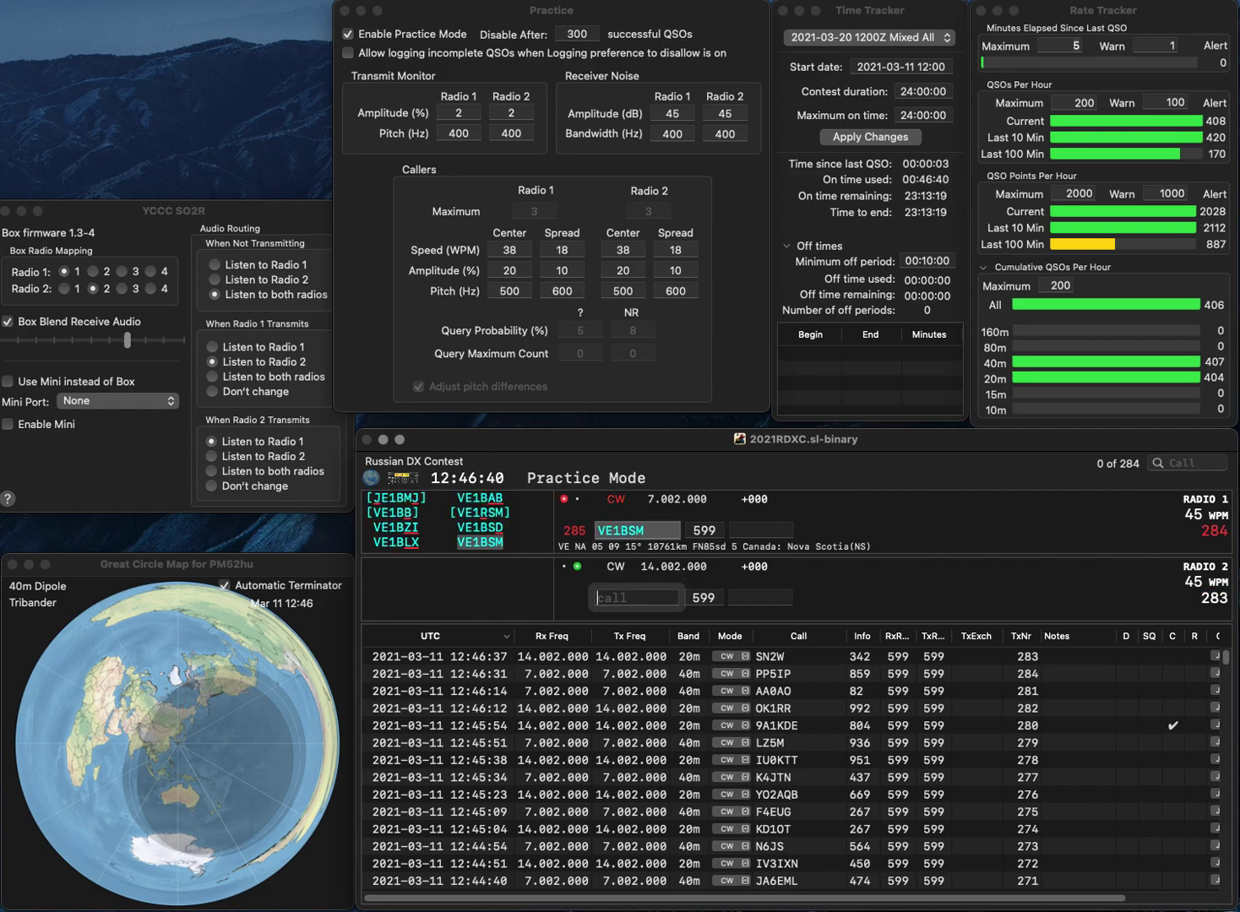
pyautogui.write('PV8ABI')
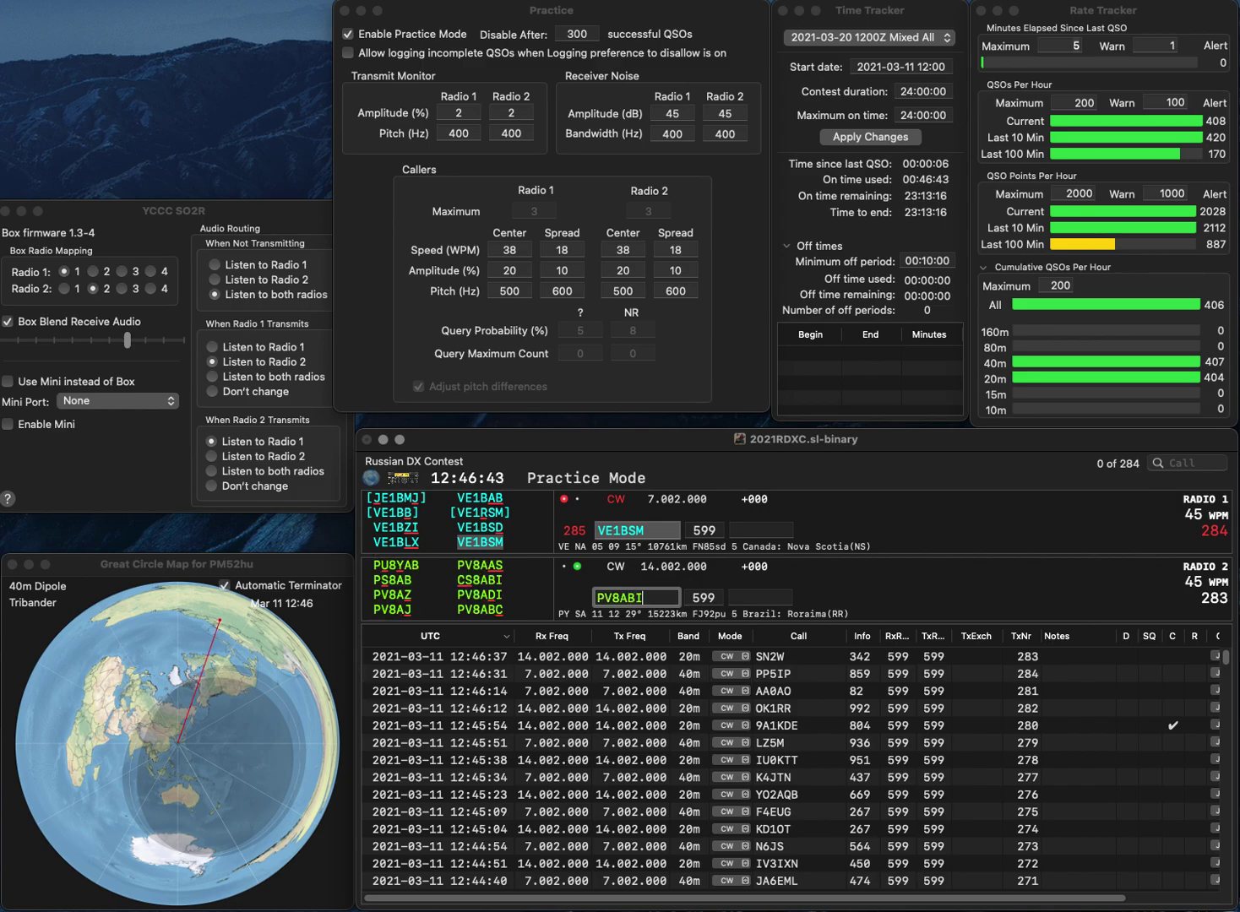
pyautogui.click(596, 598)
pyautogui.press('Return')
pyautogui.write('7')
# Correct the Radio 2 call to PV8ADI and answer the caller.
pyautogui.click(643, 599)
pyautogui.press('Delete')
pyautogui.write('V')
pyautogui.click(643, 598)
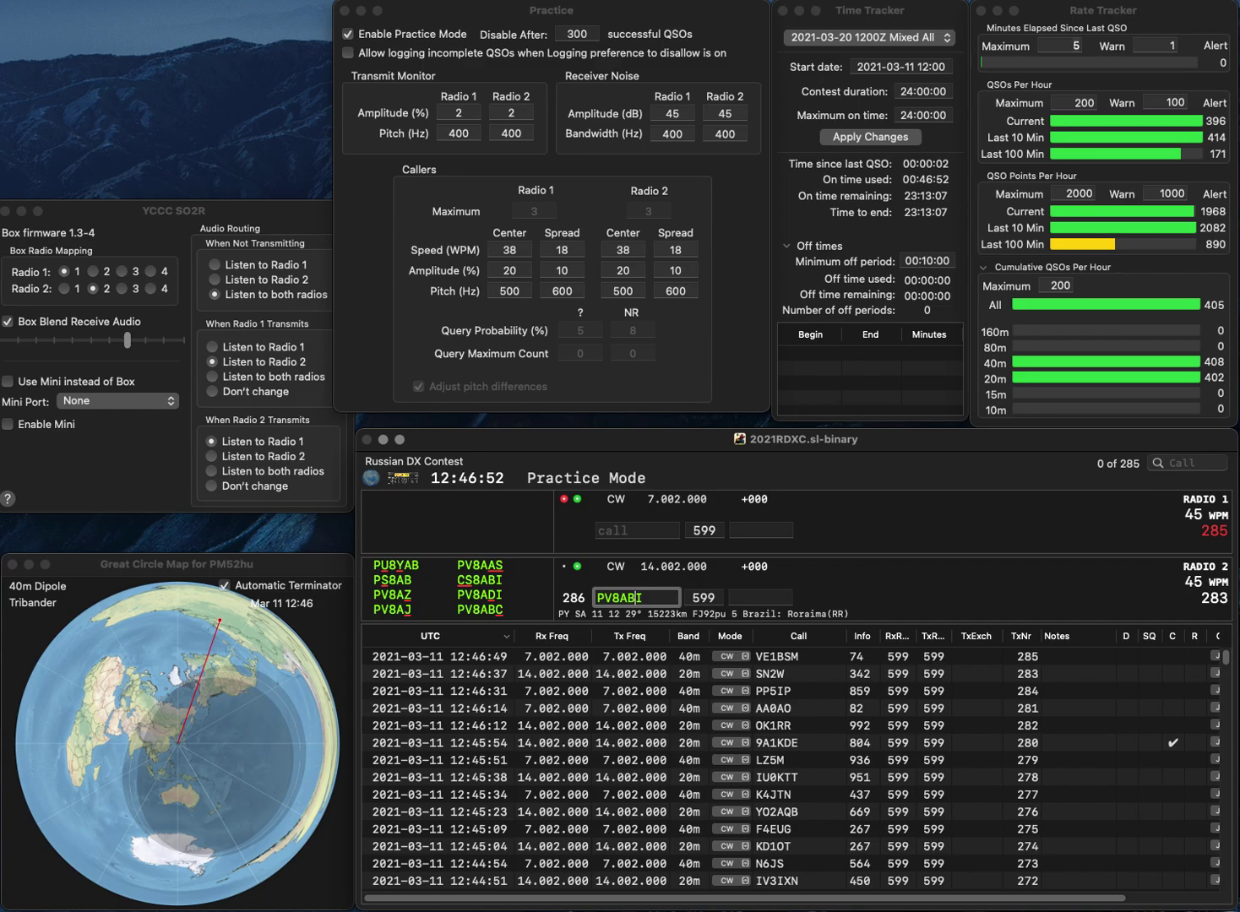
pyautogui.press('BackSpace')
pyautogui.write('D')
pyautogui.press('Return')
# Enter 8SCV on Radio 1, add the missing WD prefix to make it WD8SCV and answer the caller.
pyautogui.write('8S')
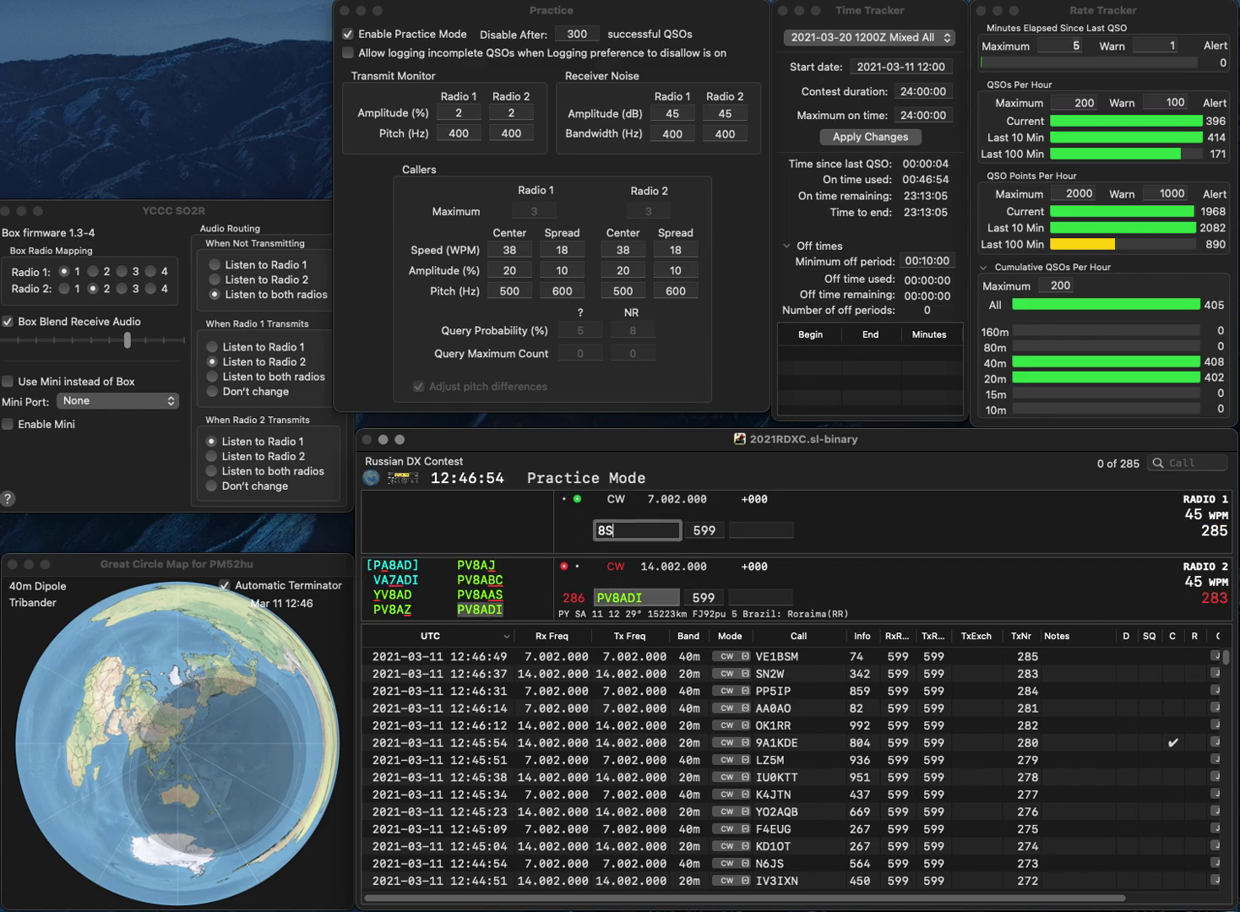
pyautogui.write('CV')
pyautogui.press('Left')
pyautogui.press('Left')
pyautogui.press('Left')
pyautogui.press('Left')
pyautogui.write('W')
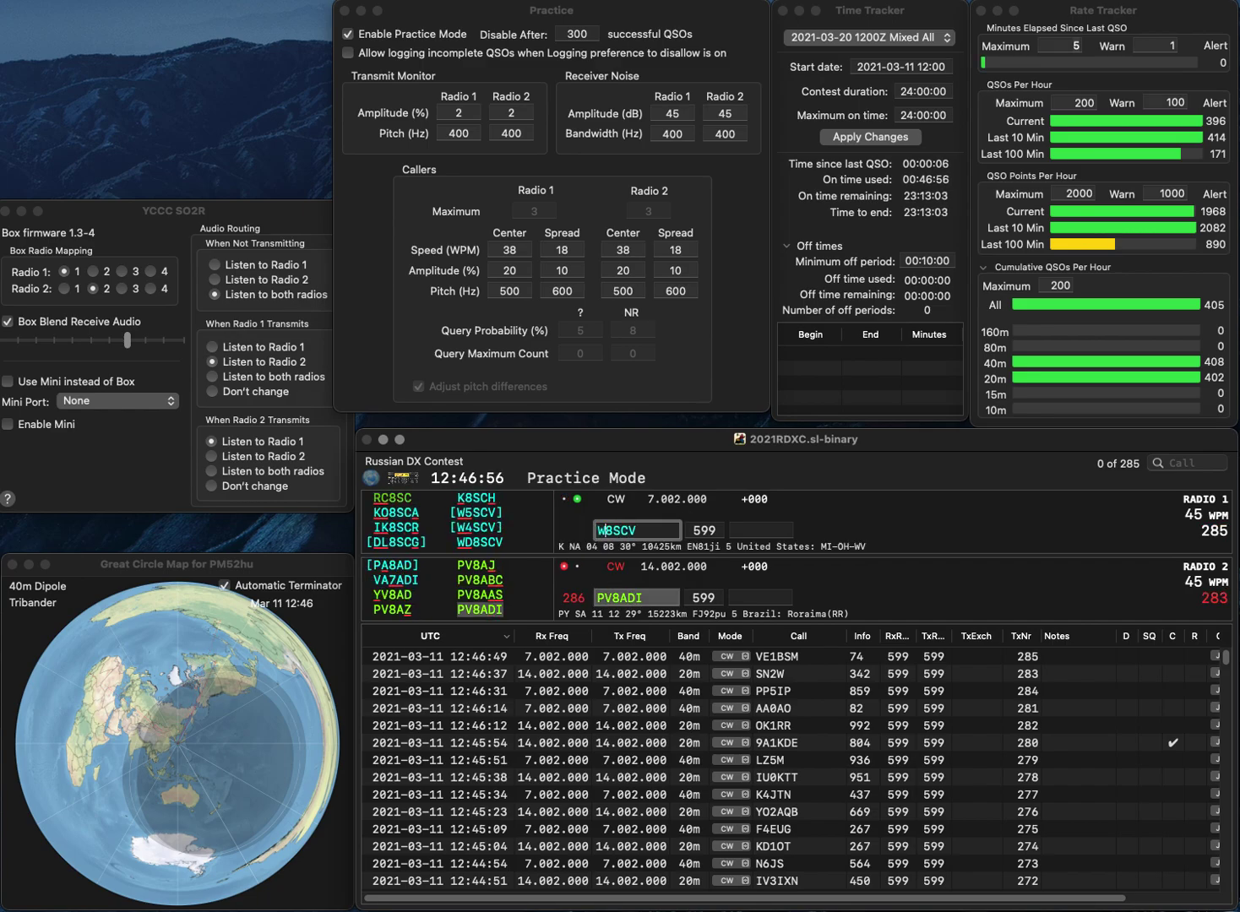
pyautogui.write('D')
pyautogui.press('Return')
pyautogui.press('`')
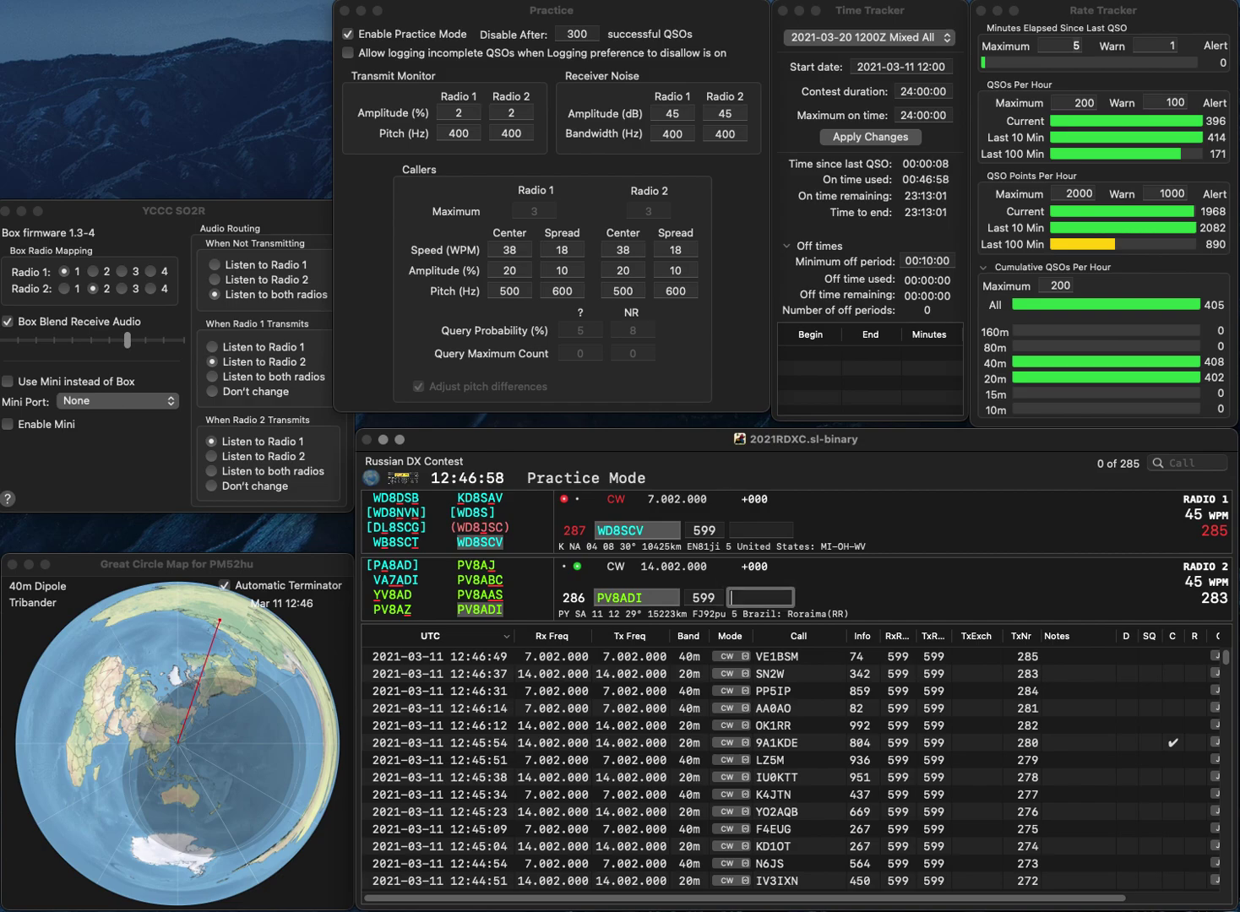
pyautogui.write('72')
pyautogui.press('`')
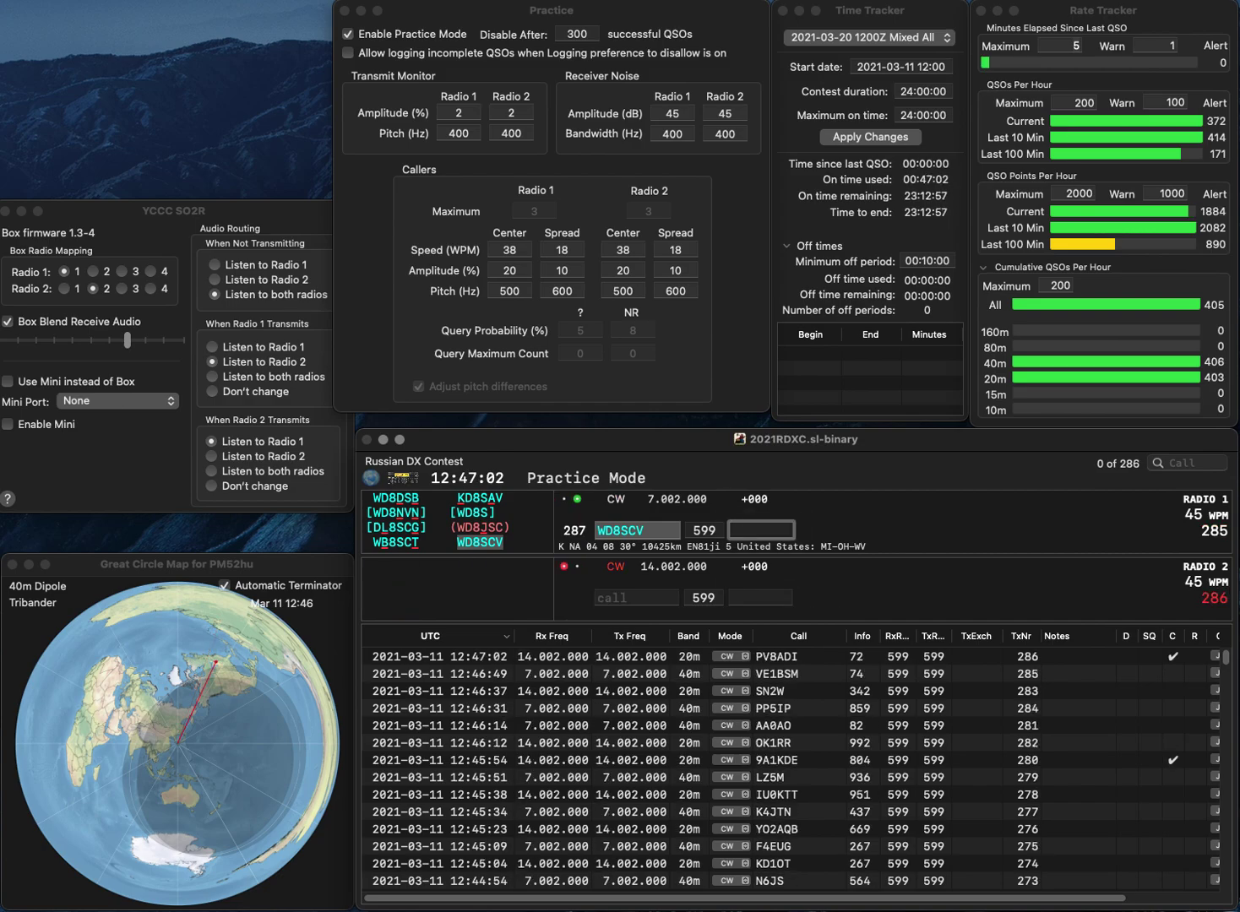
pyautogui.write('907')
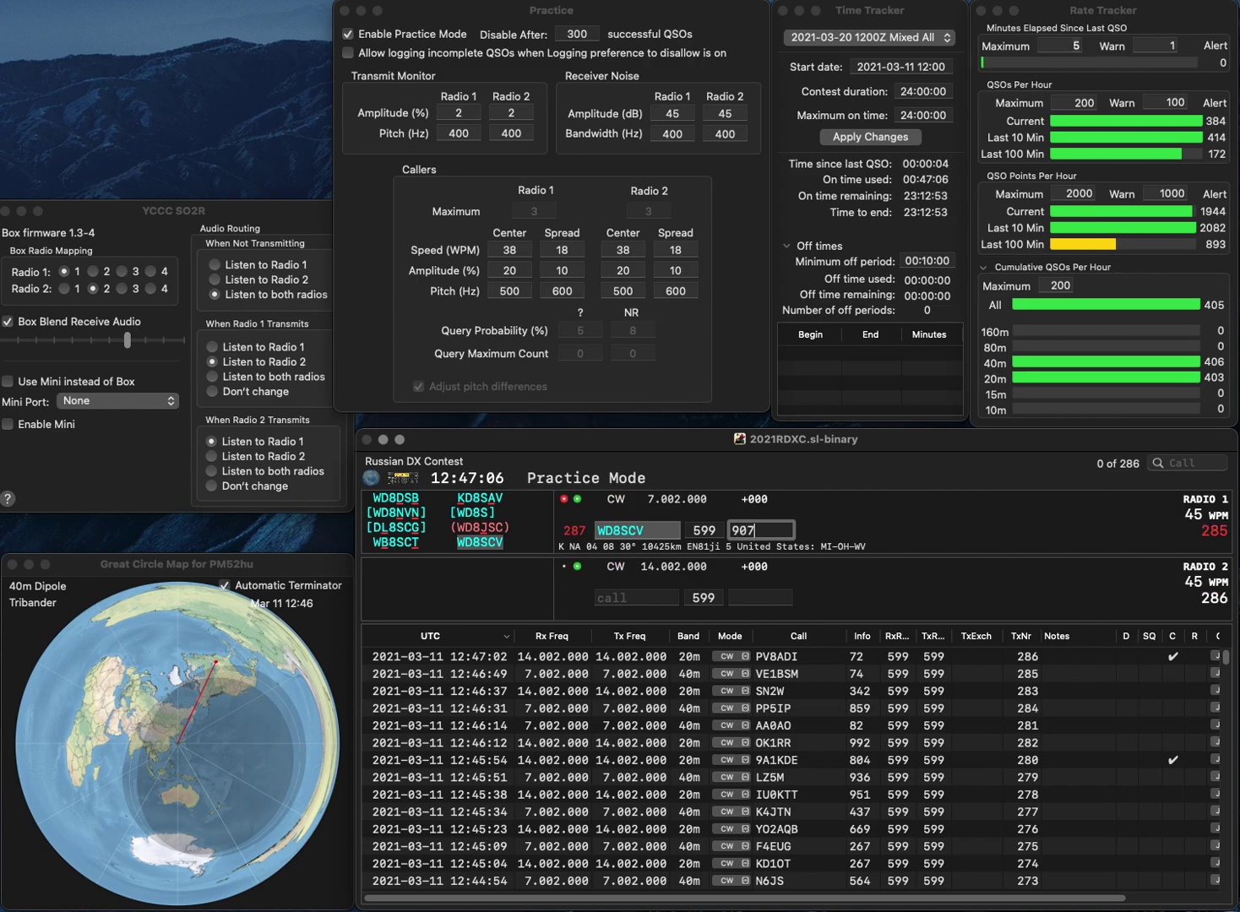
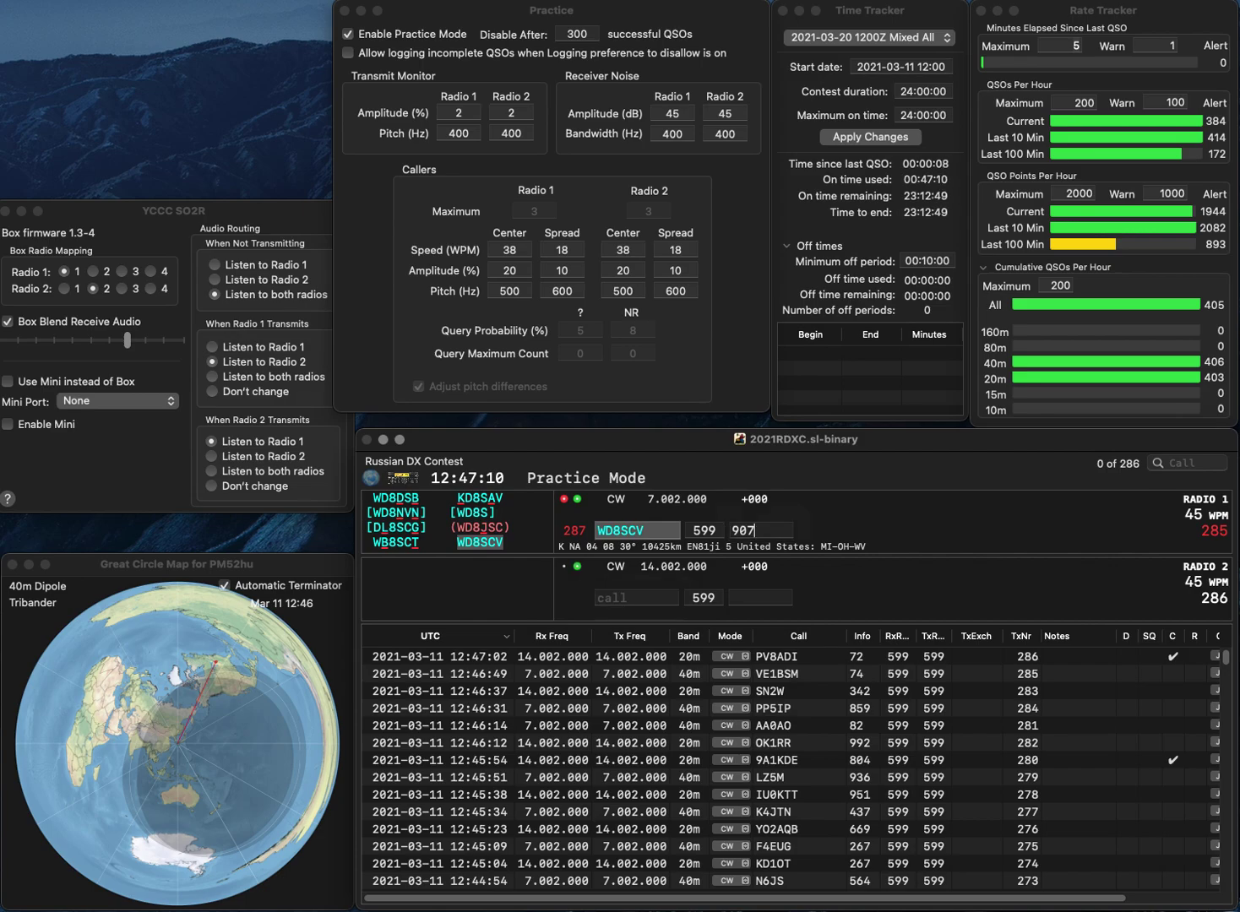
pyautogui.press('Return')
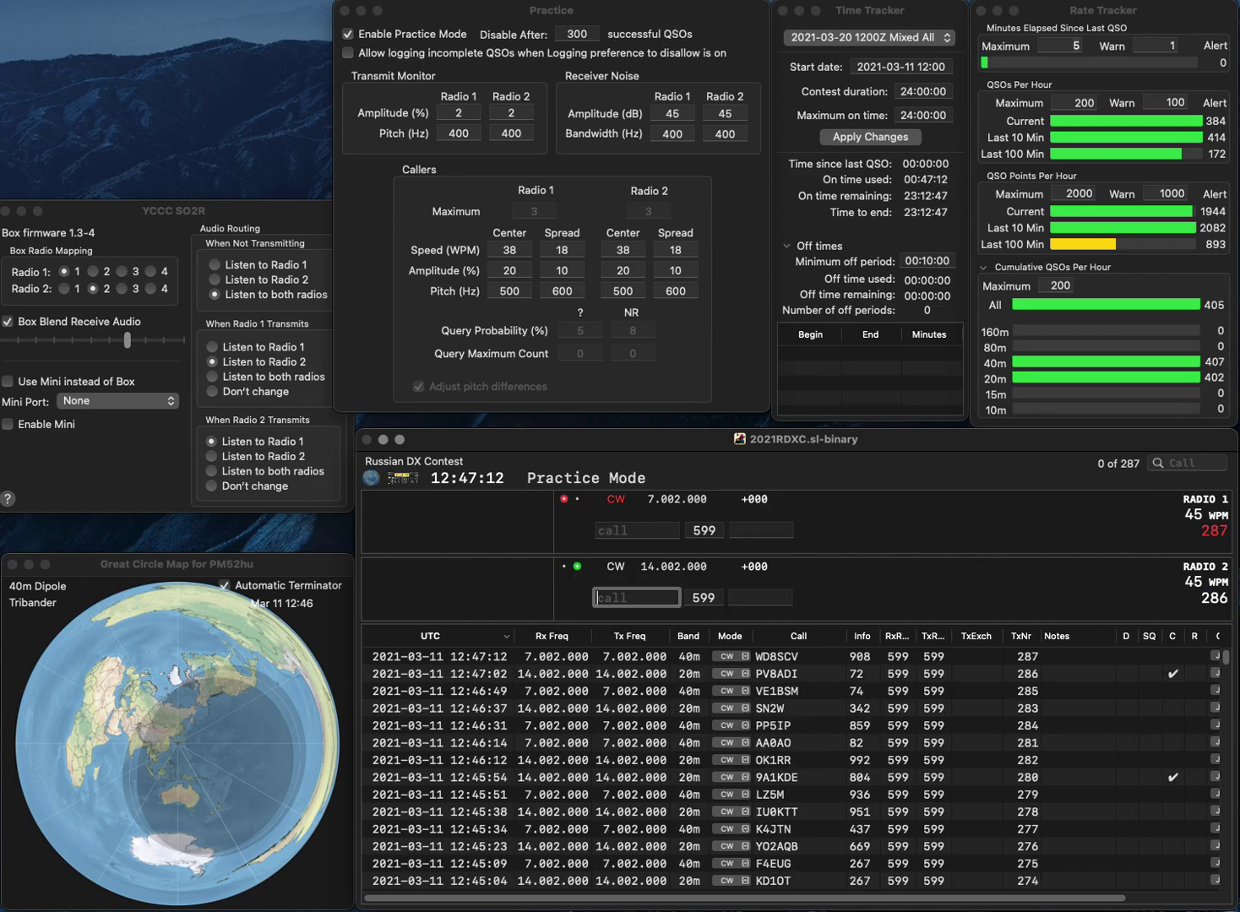
pyautogui.write('K')
pyautogui.write('K5TN')
pyautogui.press('Return')
# Answer caller CO6XE on Radio 1 and log the K5TN contact with exchange 402 on Radio 2.
pyautogui.write('CO6XE')
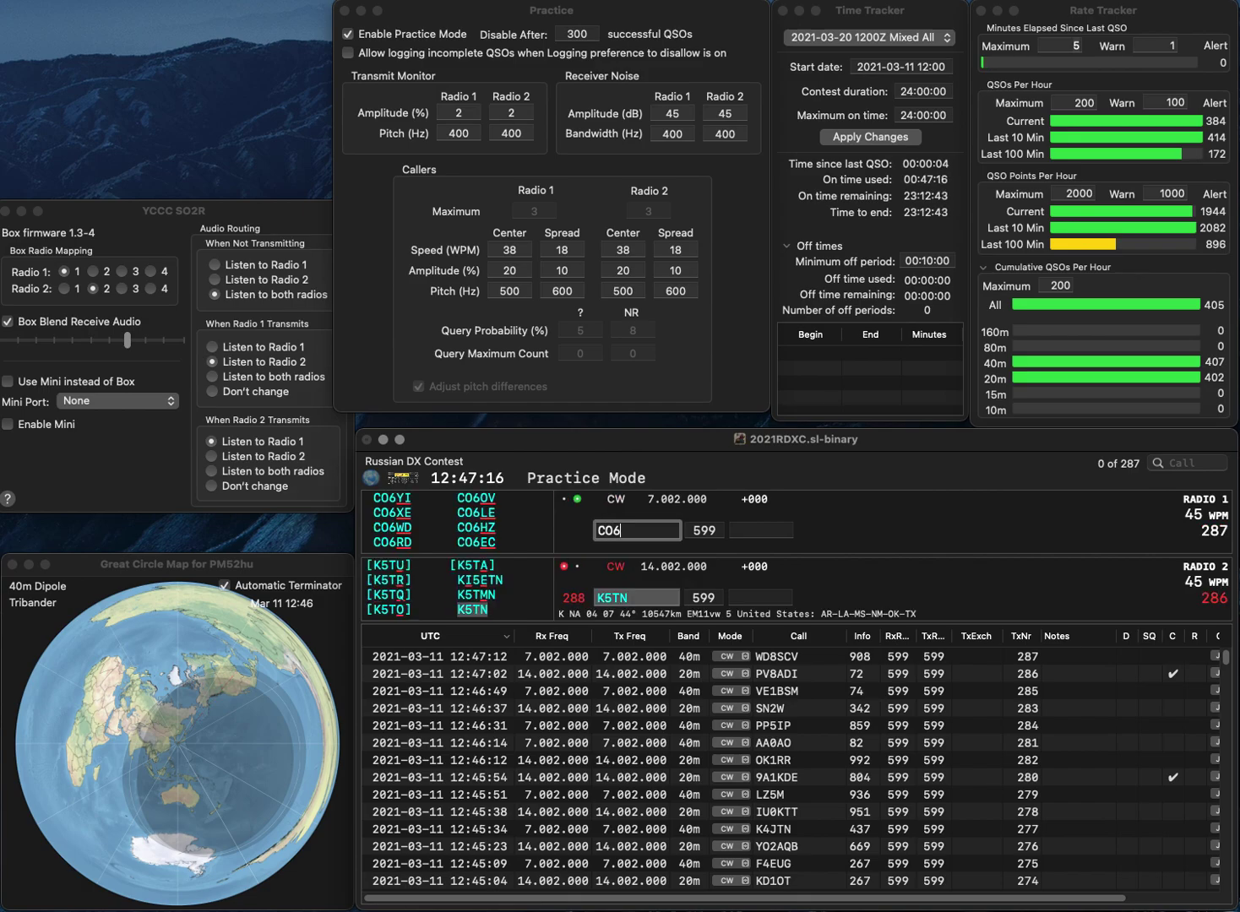
pyautogui.press('Return')
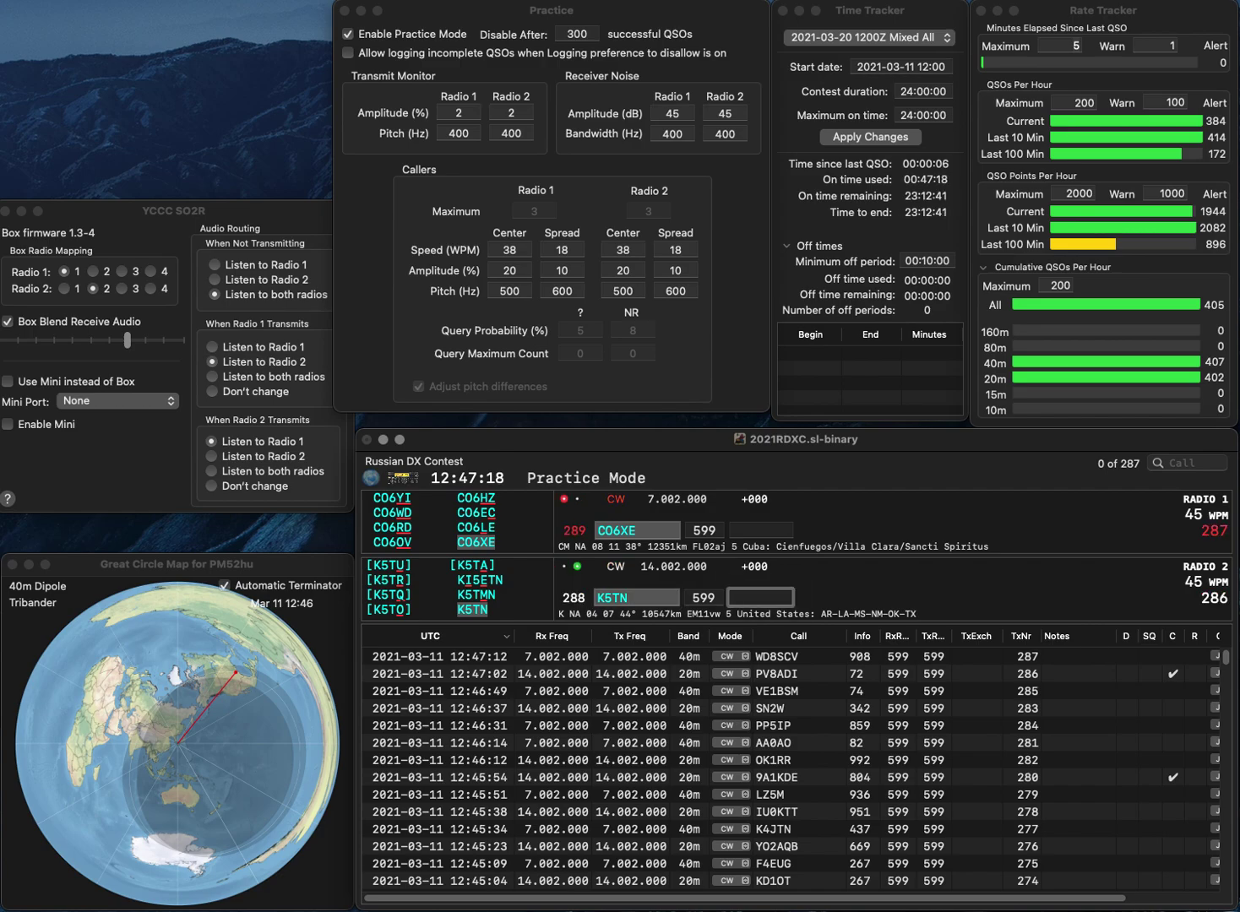
pyautogui.write('402')
pyautogui.press('Return')
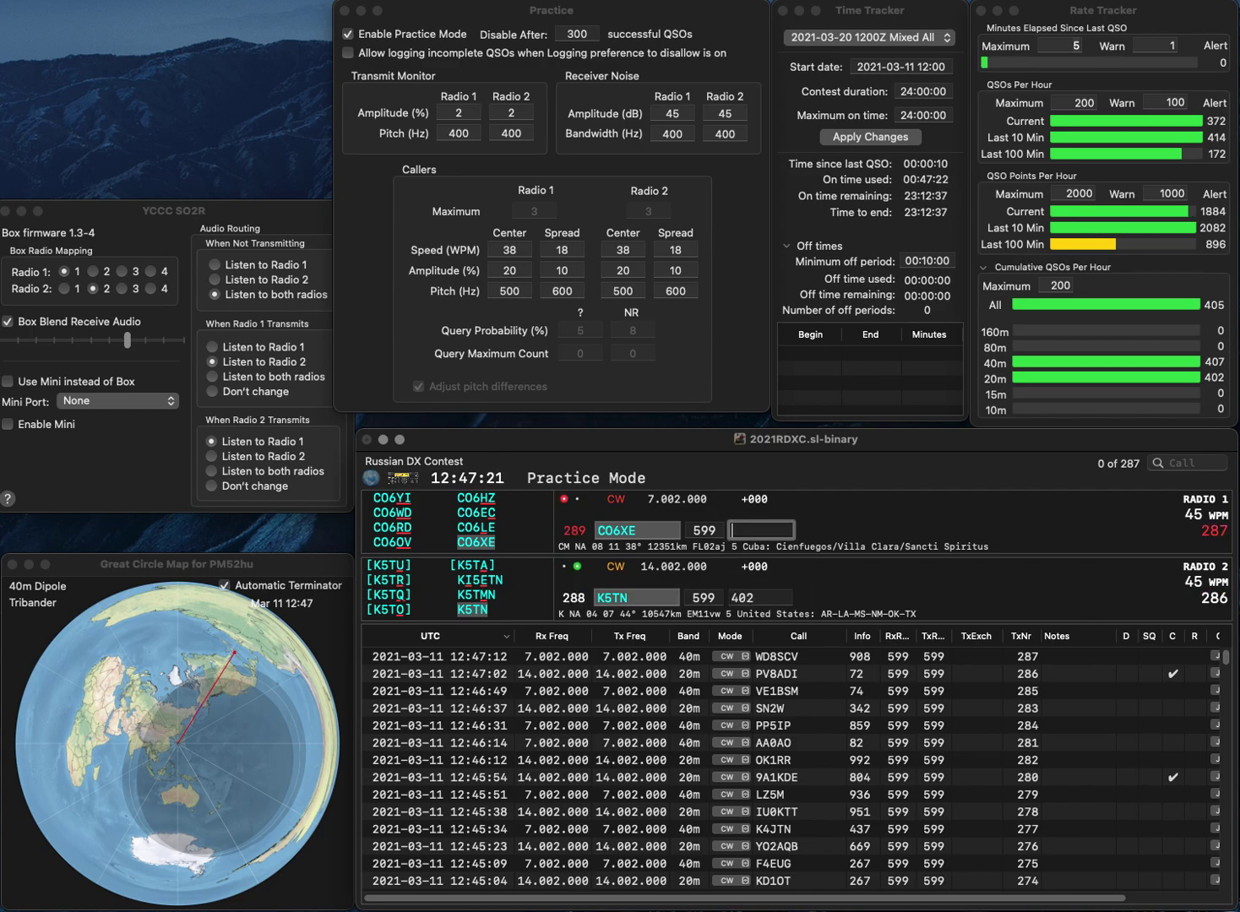
pyautogui.write('396')
pyautogui.press('Return')
pyautogui.write('DL8UV')
pyautogui.press('Return')
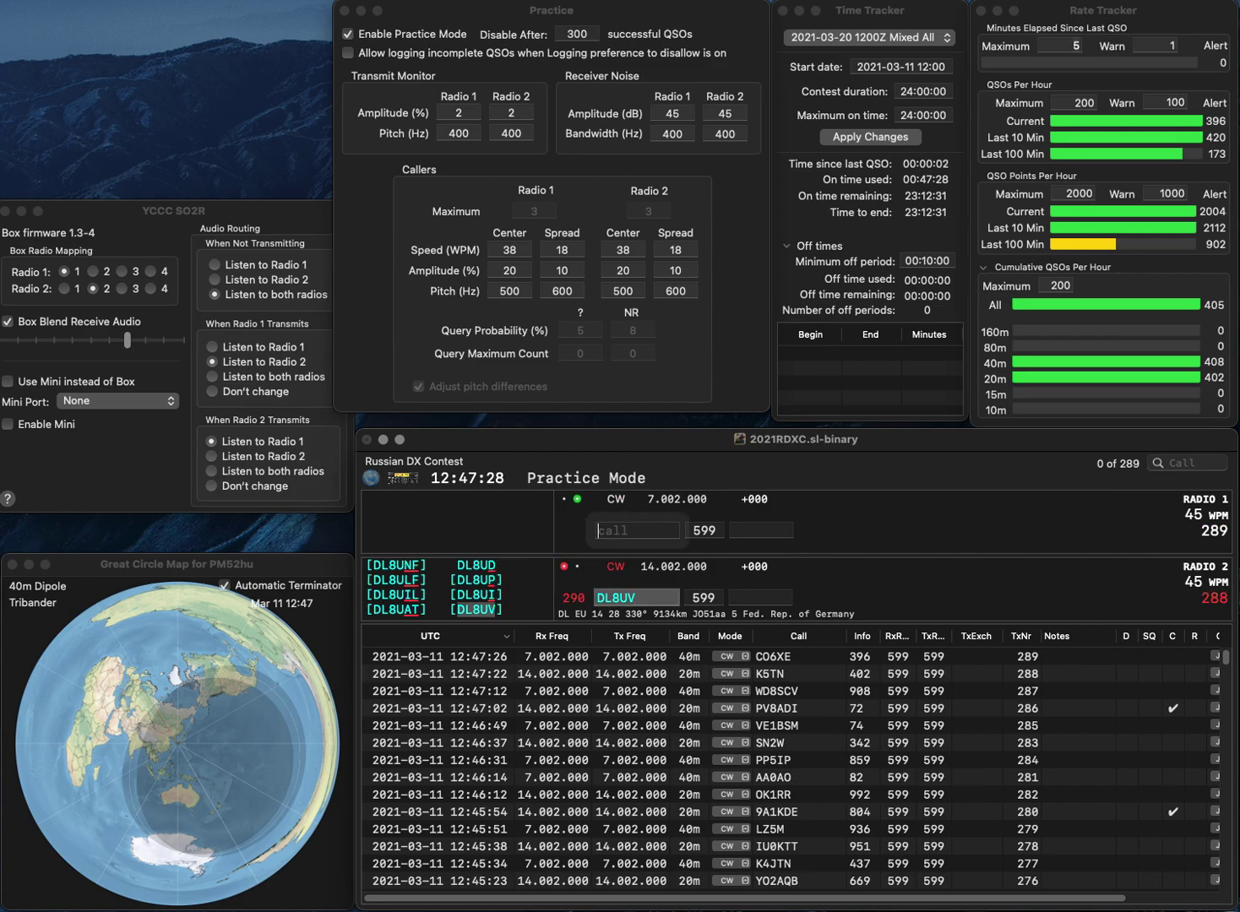
pyautogui.write('JJ')
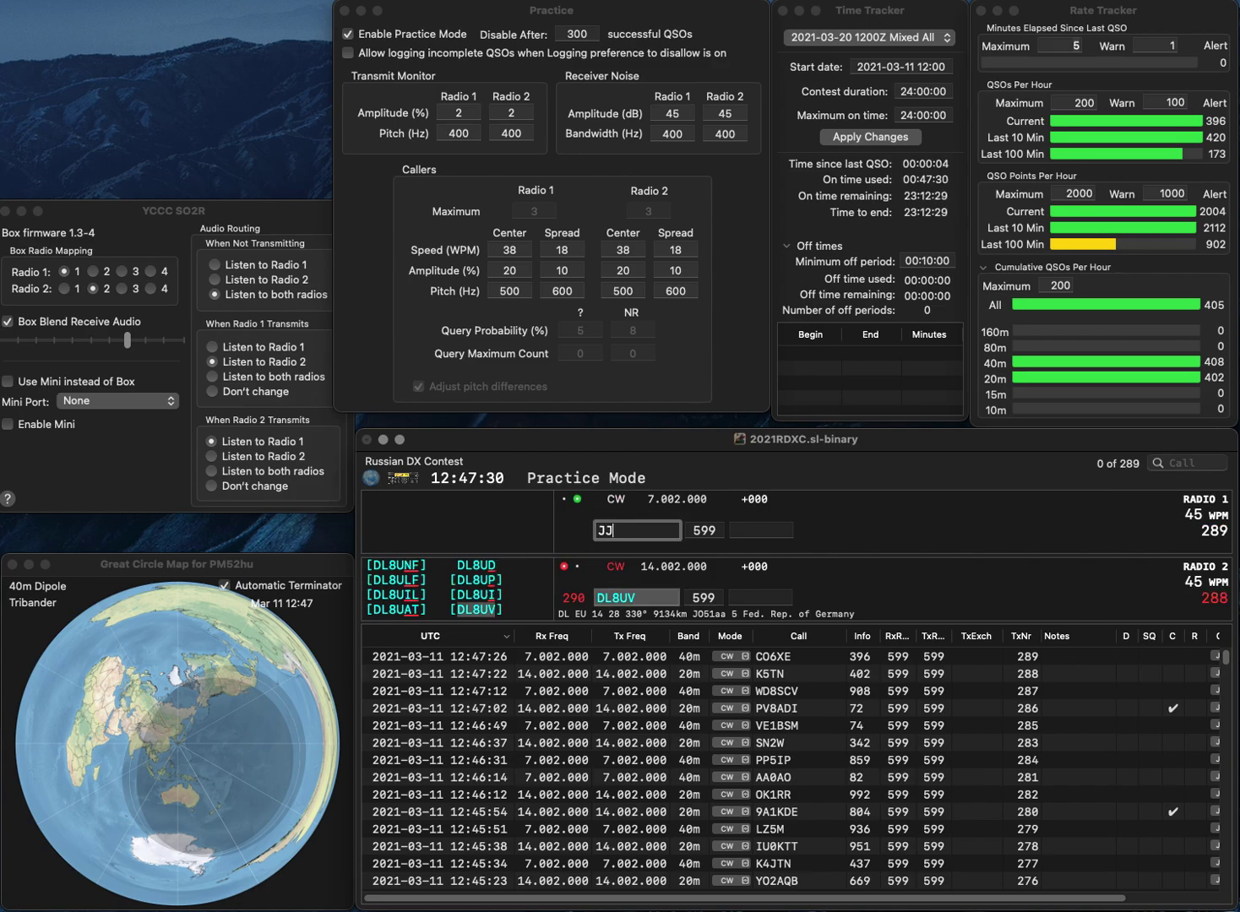
pyautogui.write('1VEZ')
pyautogui.press('Return')
pyautogui.press('space')
pyautogui.write('819')
pyautogui.press('Return')
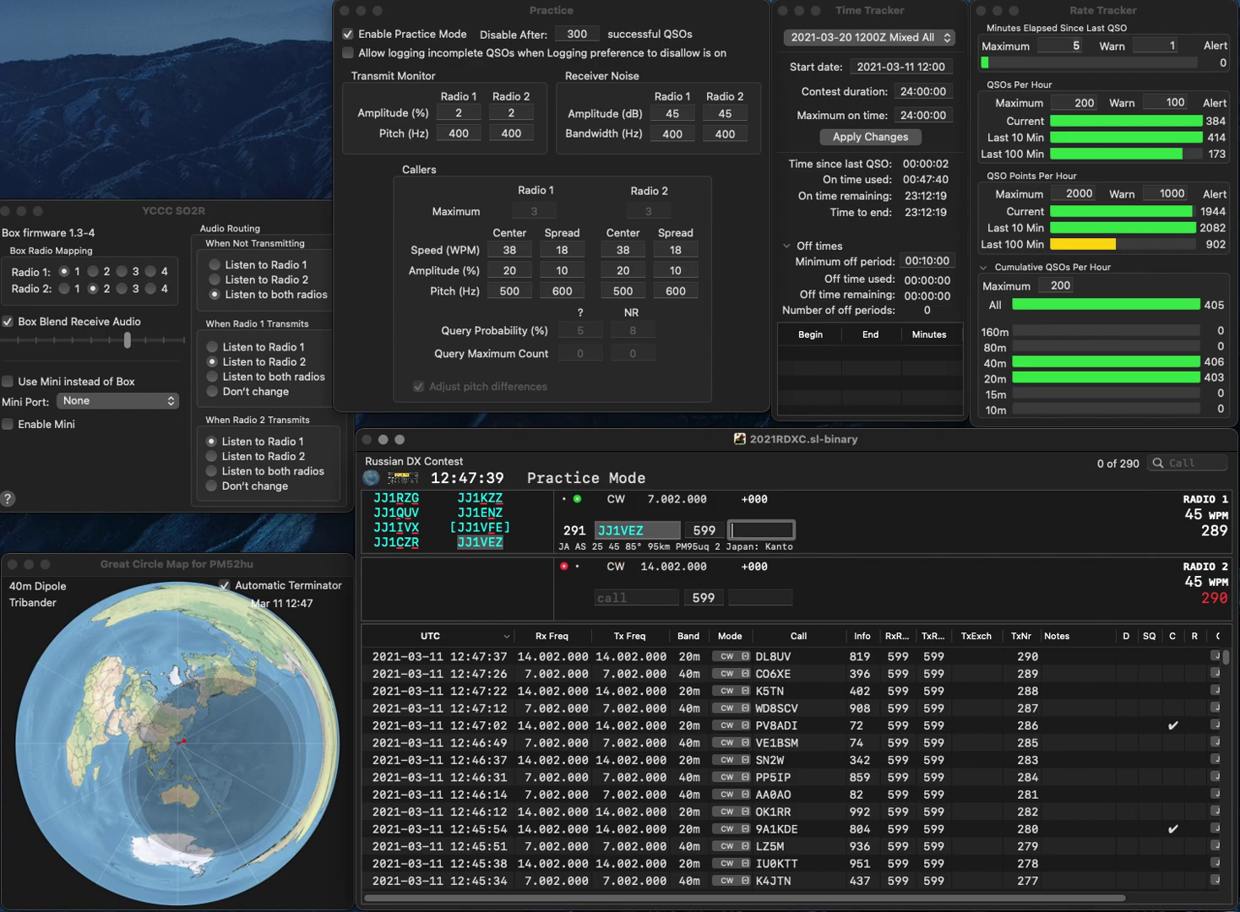
pyautogui.write('782')
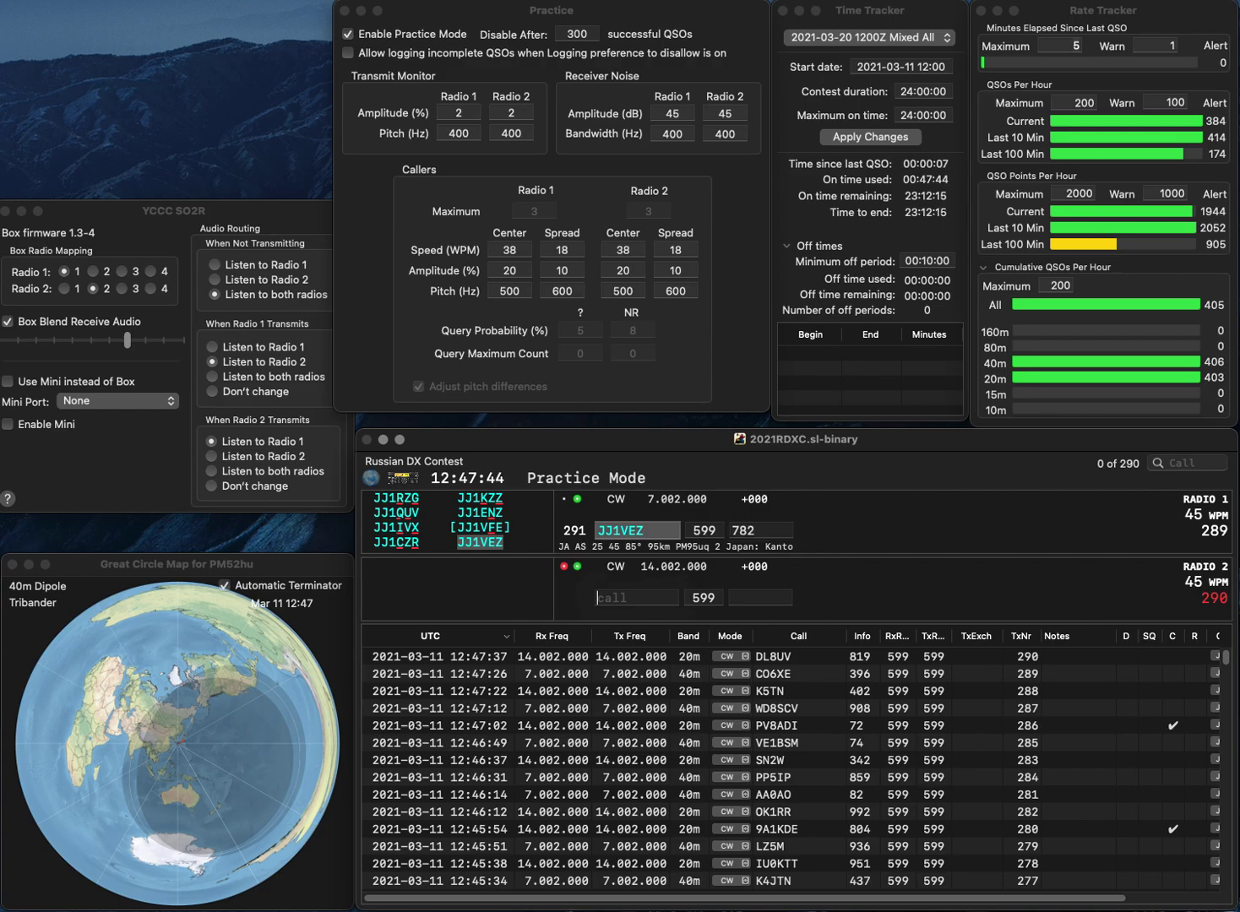
pyautogui.press('Return')
pyautogui.write('KD7OR')
pyautogui.press('Return')
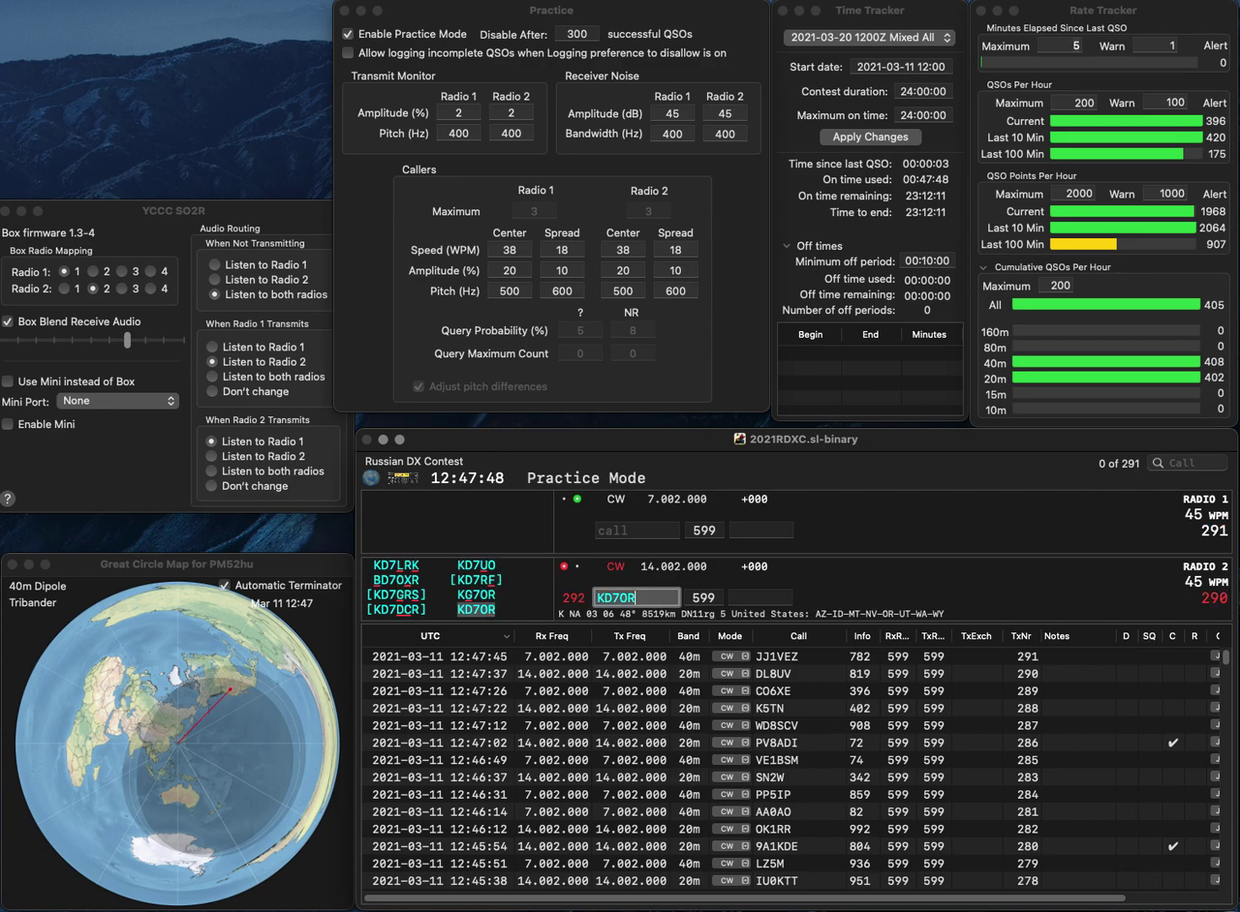
pyautogui.write('2FIG')
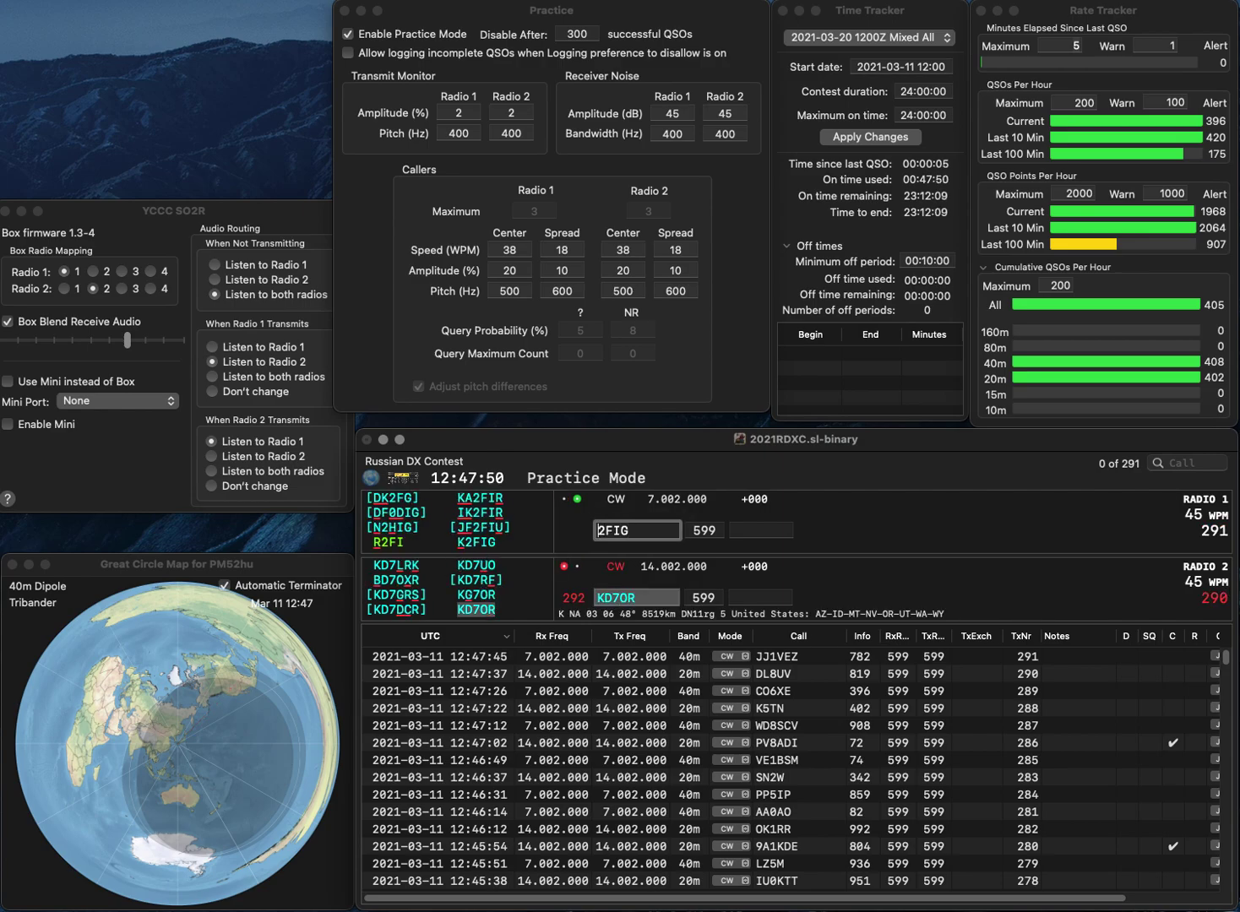
pyautogui.press('Return')
pyautogui.press('space')
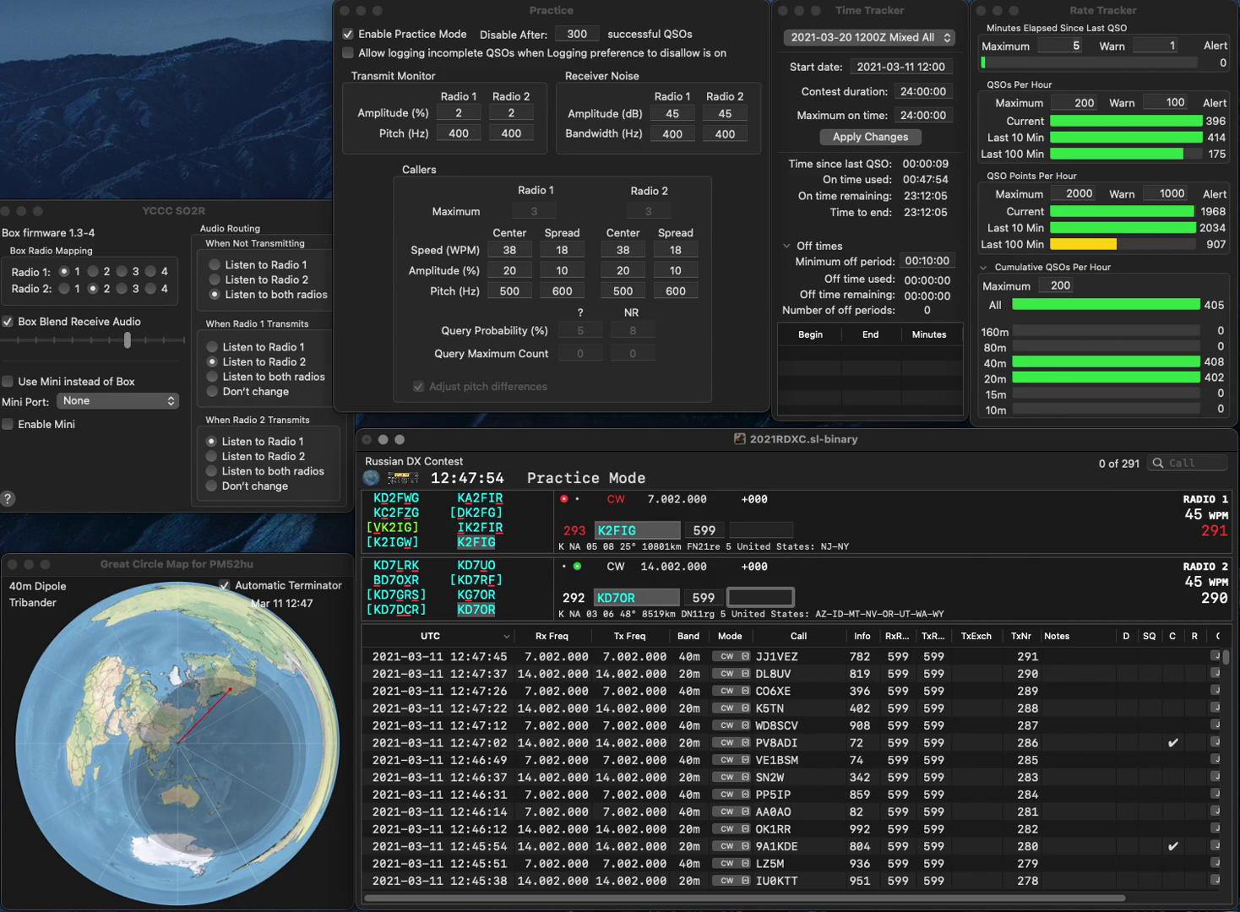
pyautogui.write('29')
pyautogui.press('Return')
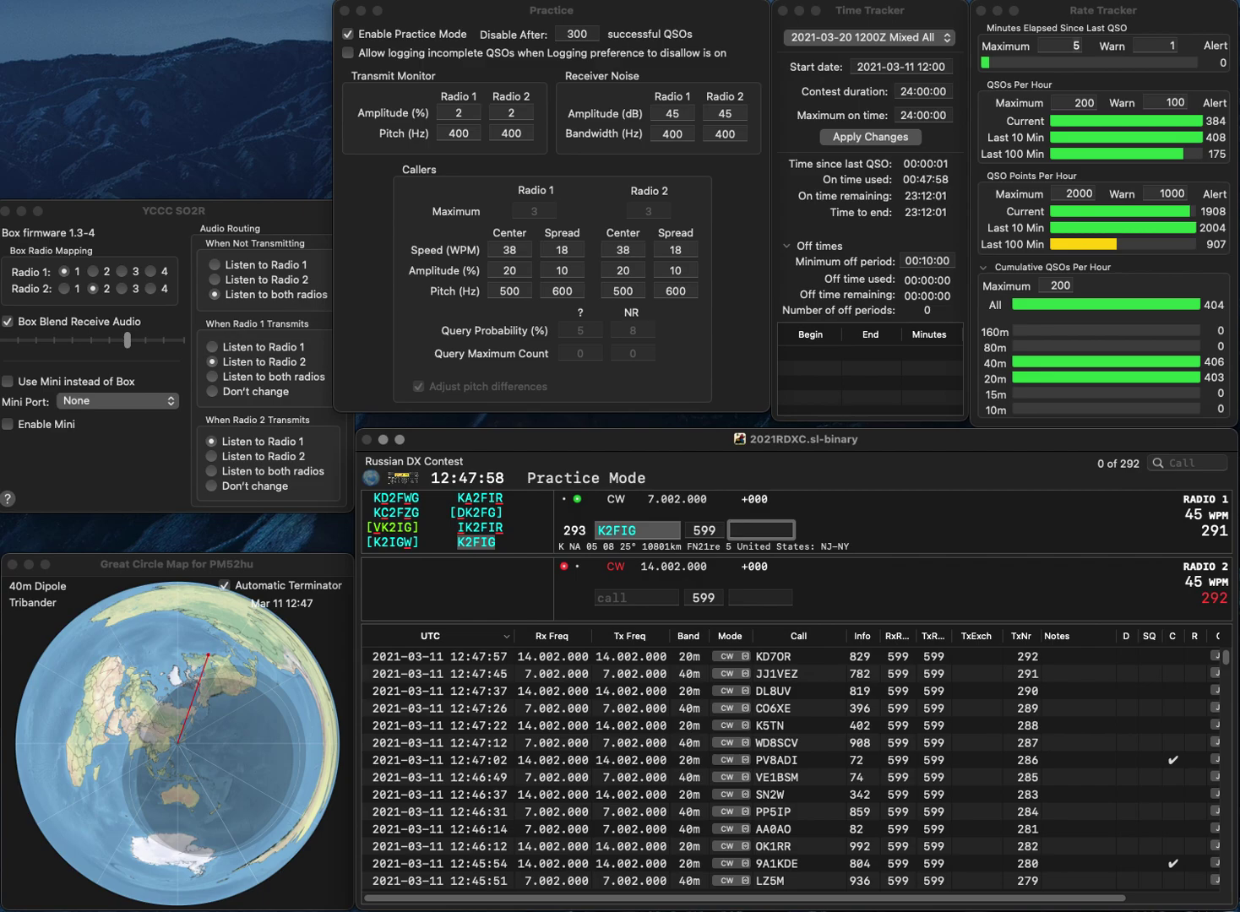
pyautogui.write('478')
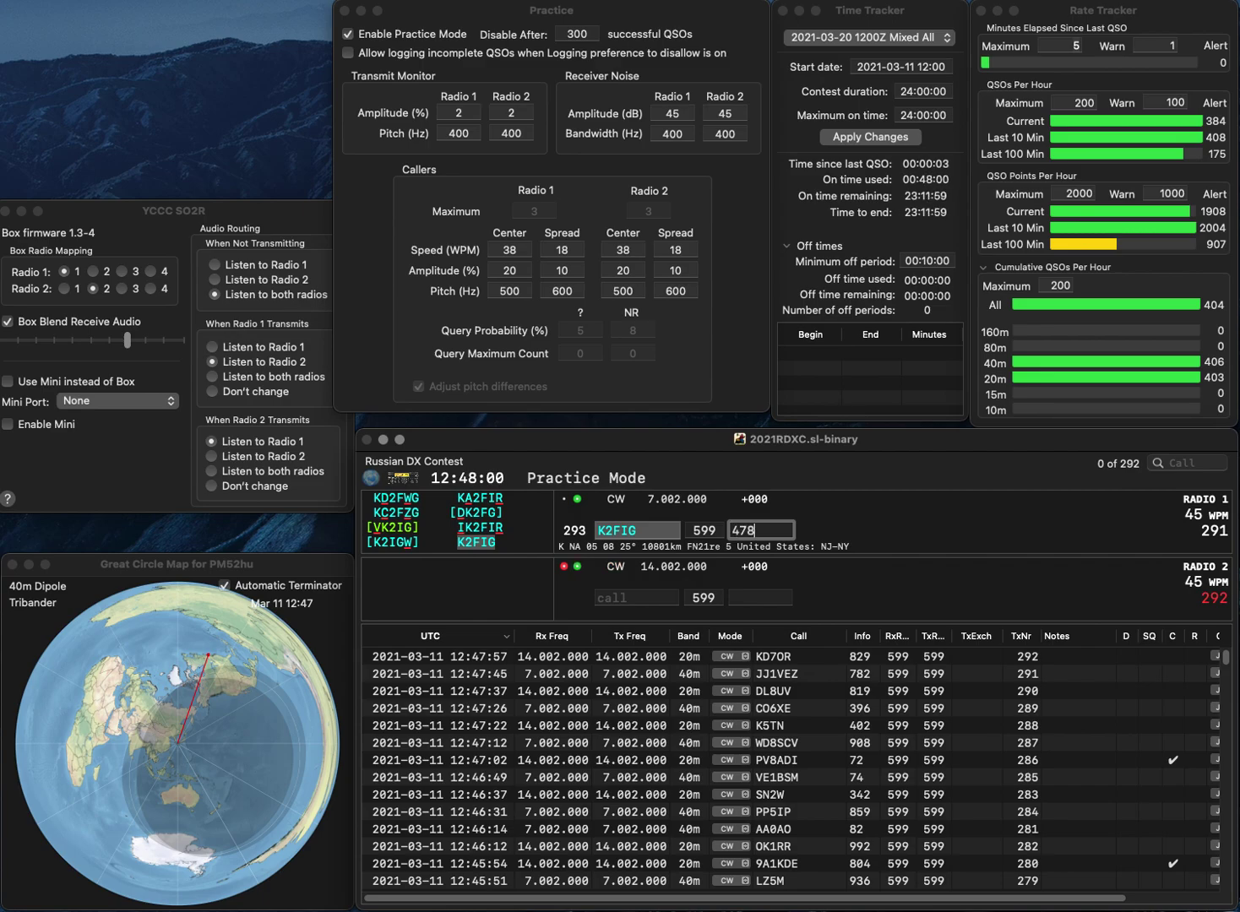
pyautogui.press('Return')
# Answer caller AC9JU on Radio 2 and caller G5EA on Radio 1.
pyautogui.write('9JU')
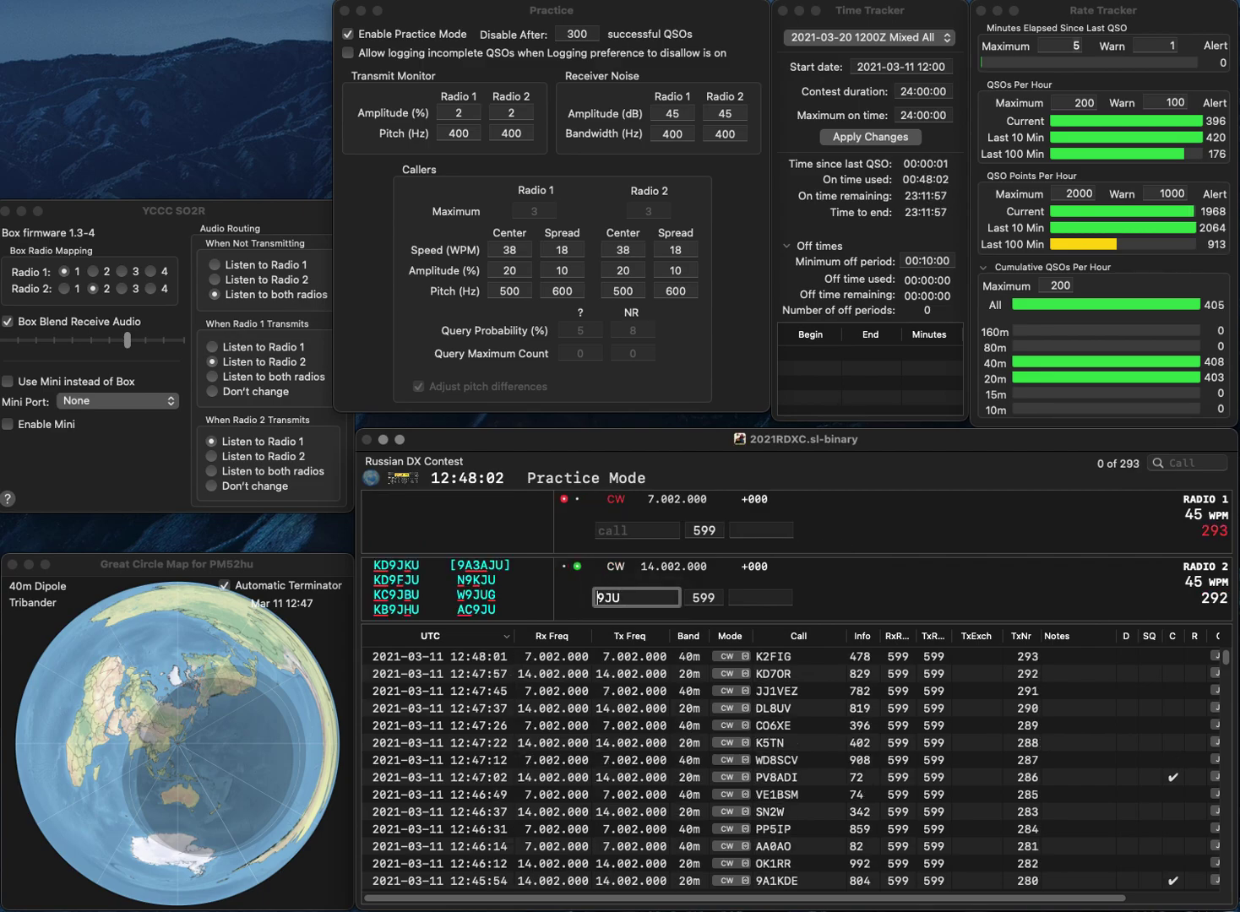
pyautogui.write('AC')
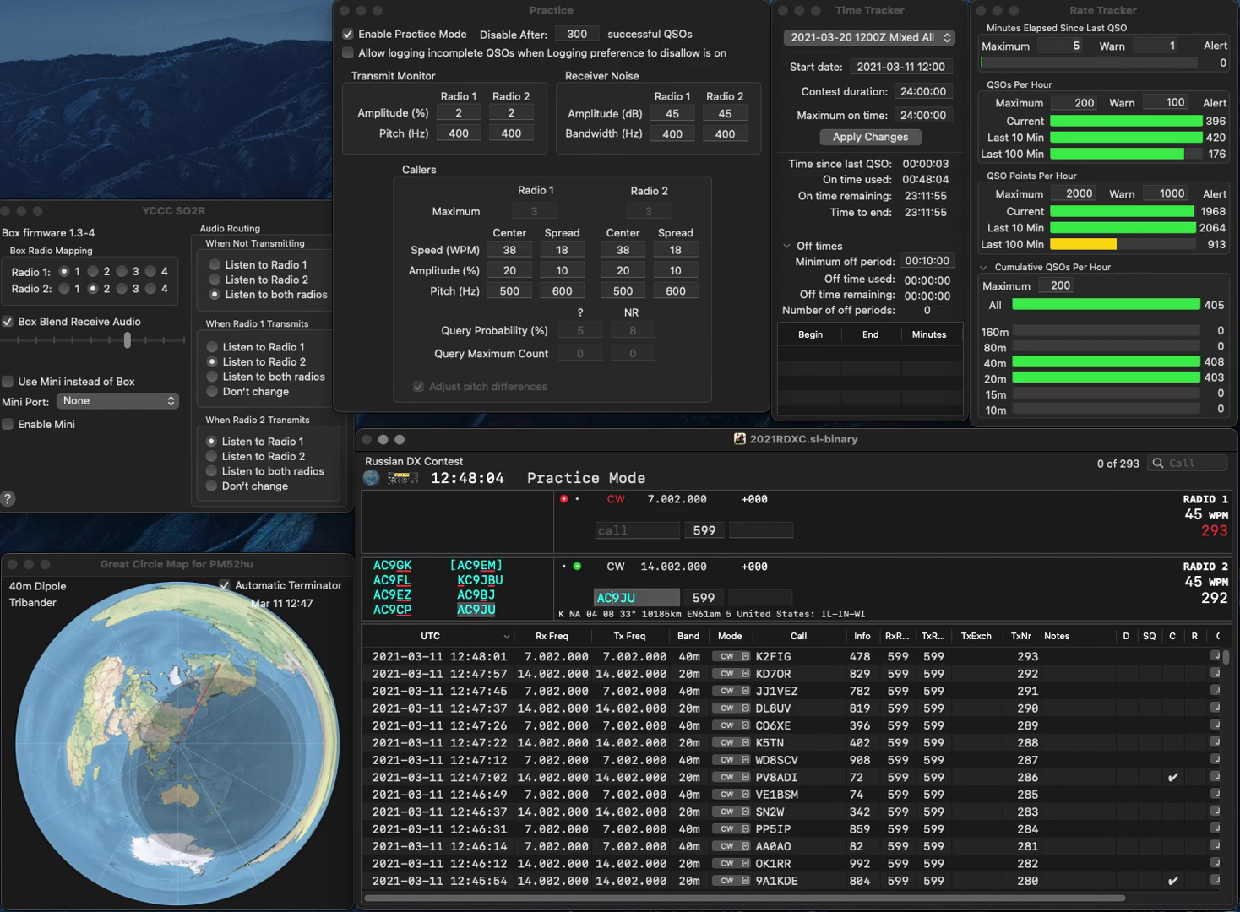
pyautogui.press('Return')
pyautogui.write('G5EA')
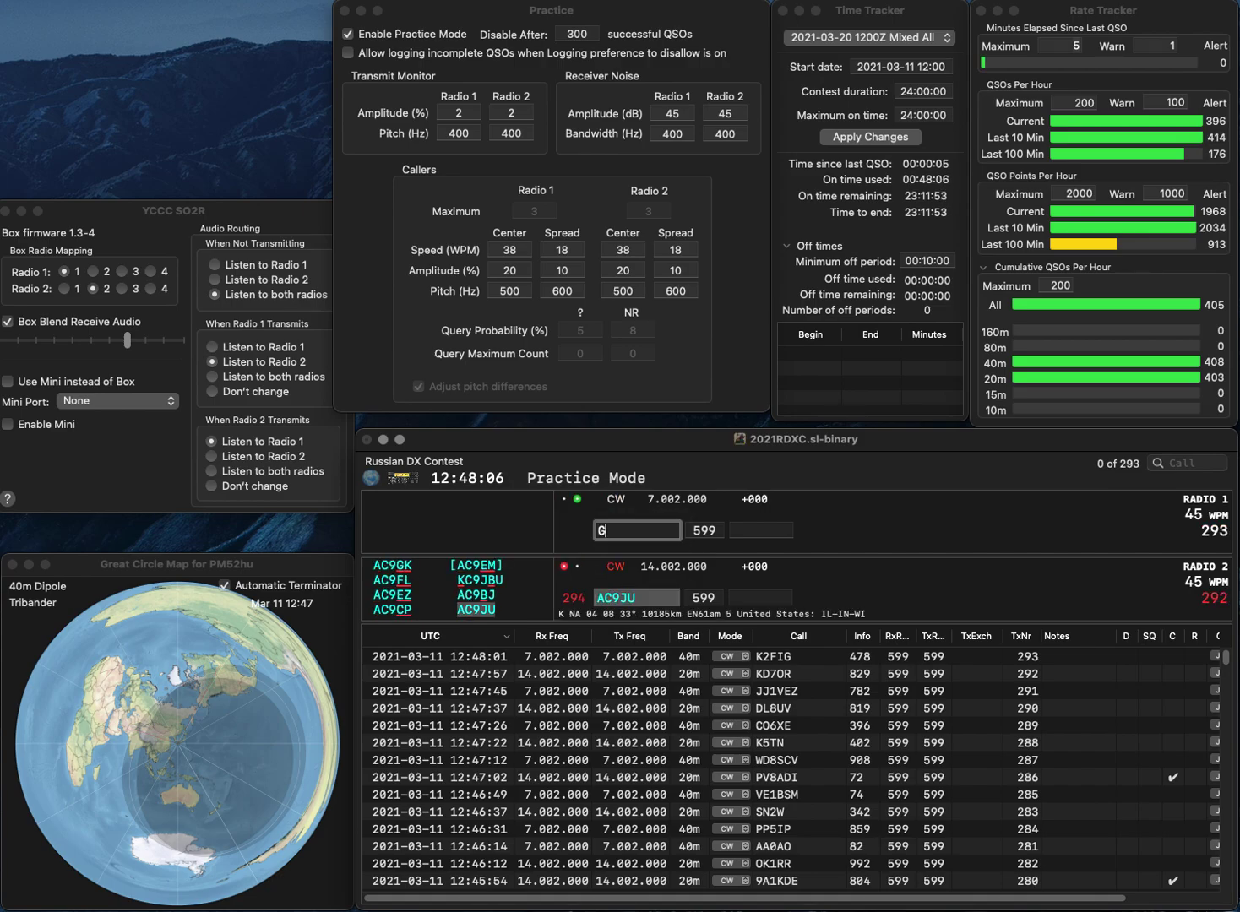
pyautogui.press('Return')
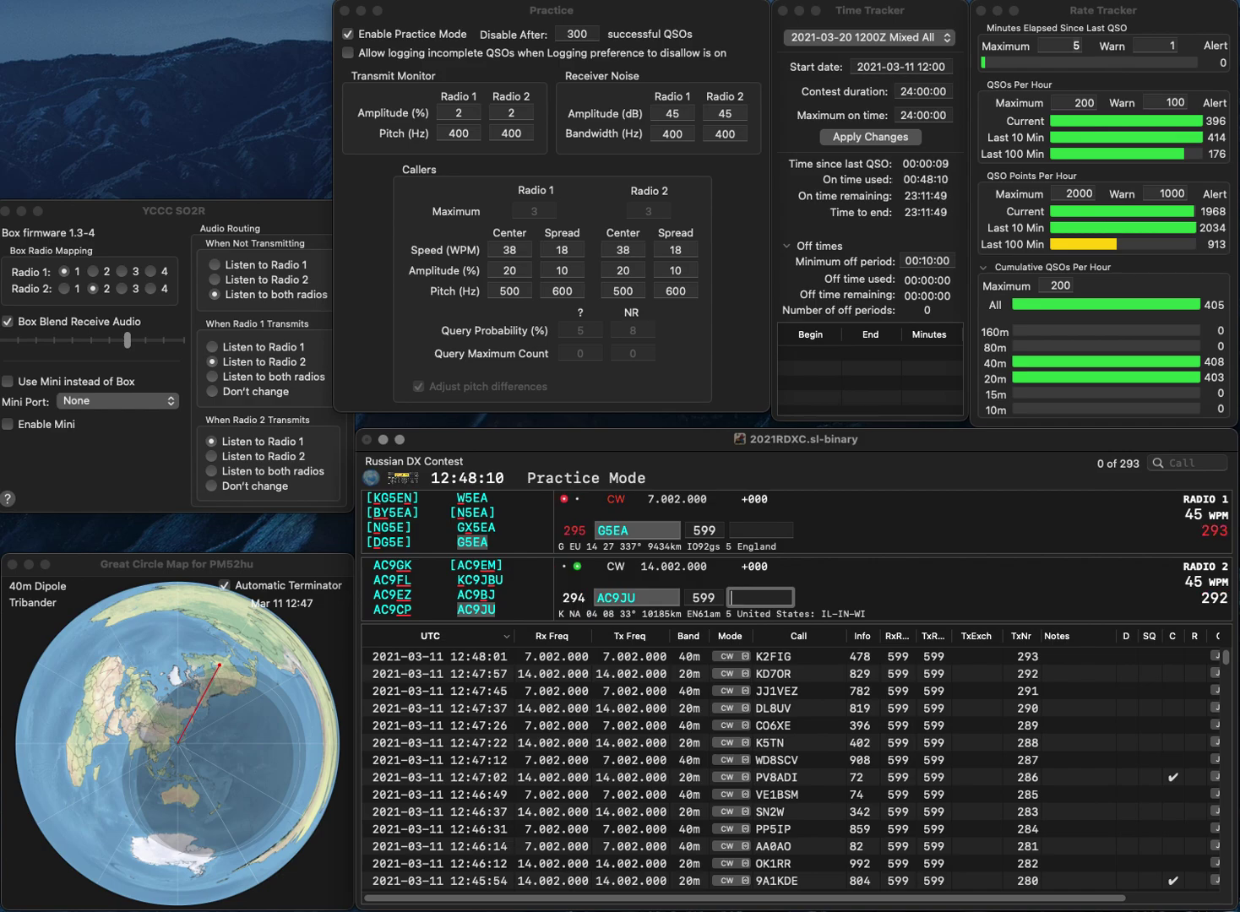
pyautogui.write('1')
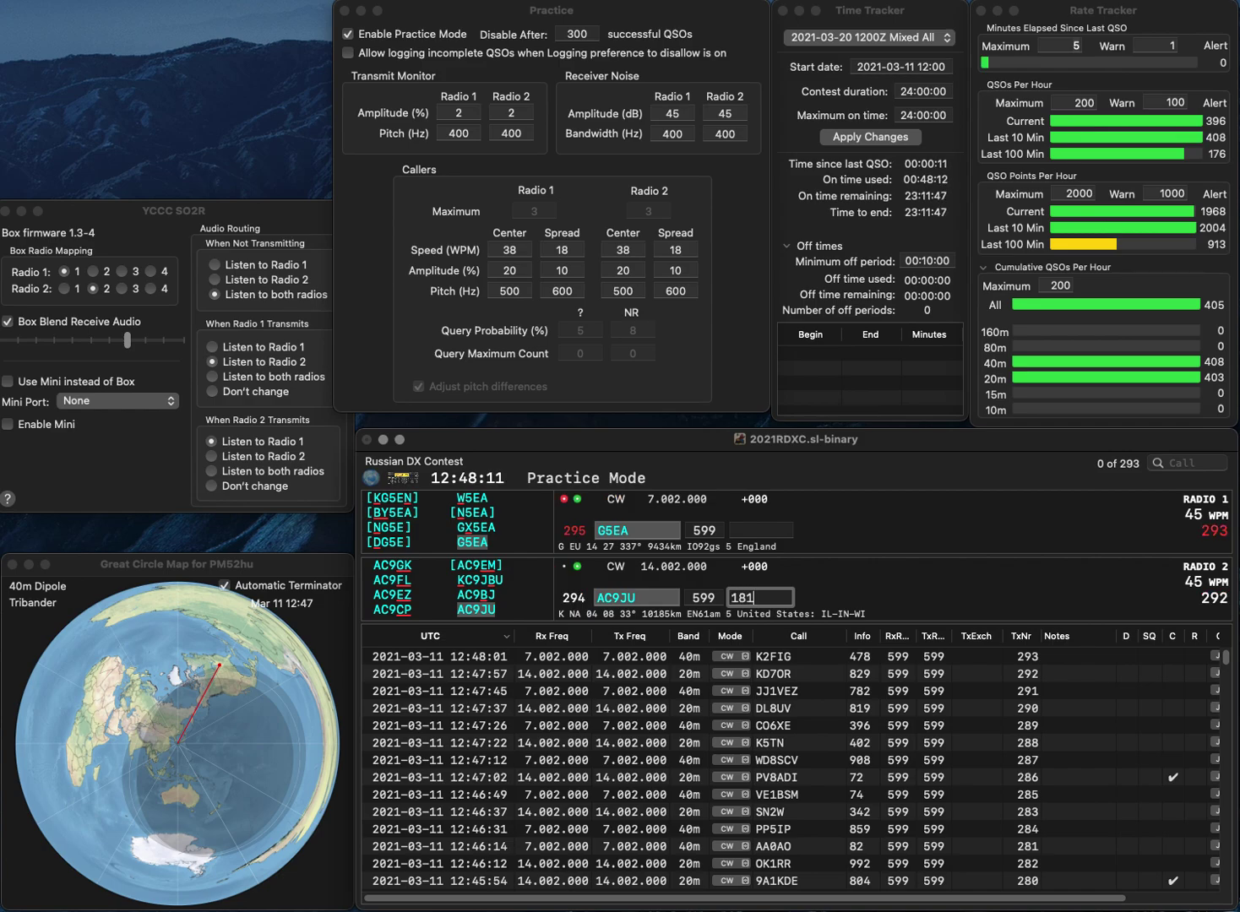
pyautogui.write('81')
pyautogui.press('Return')
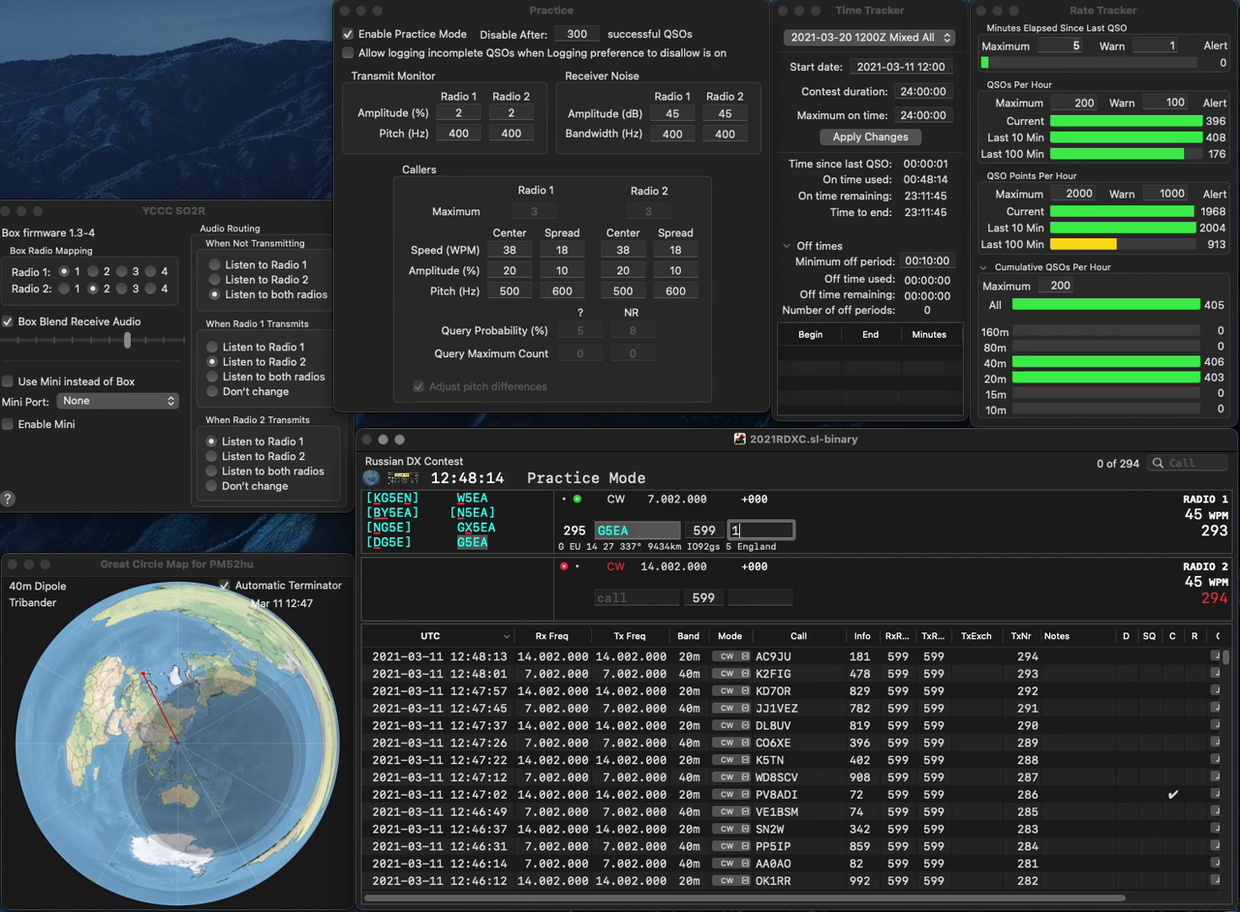
pyautogui.press('Return')
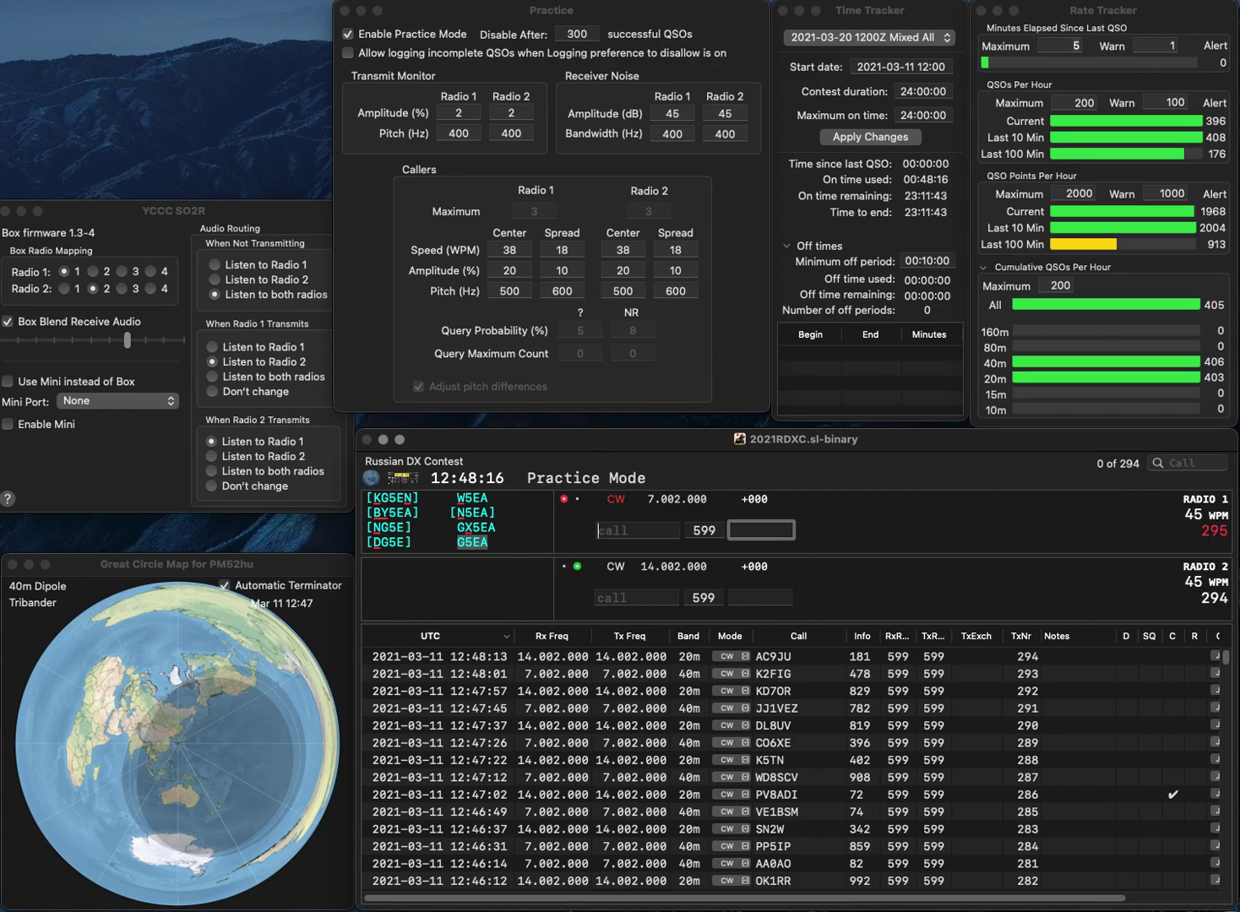
pyautogui.write('VVD')
pyautogui.press('Return')
pyautogui.write('KW4')
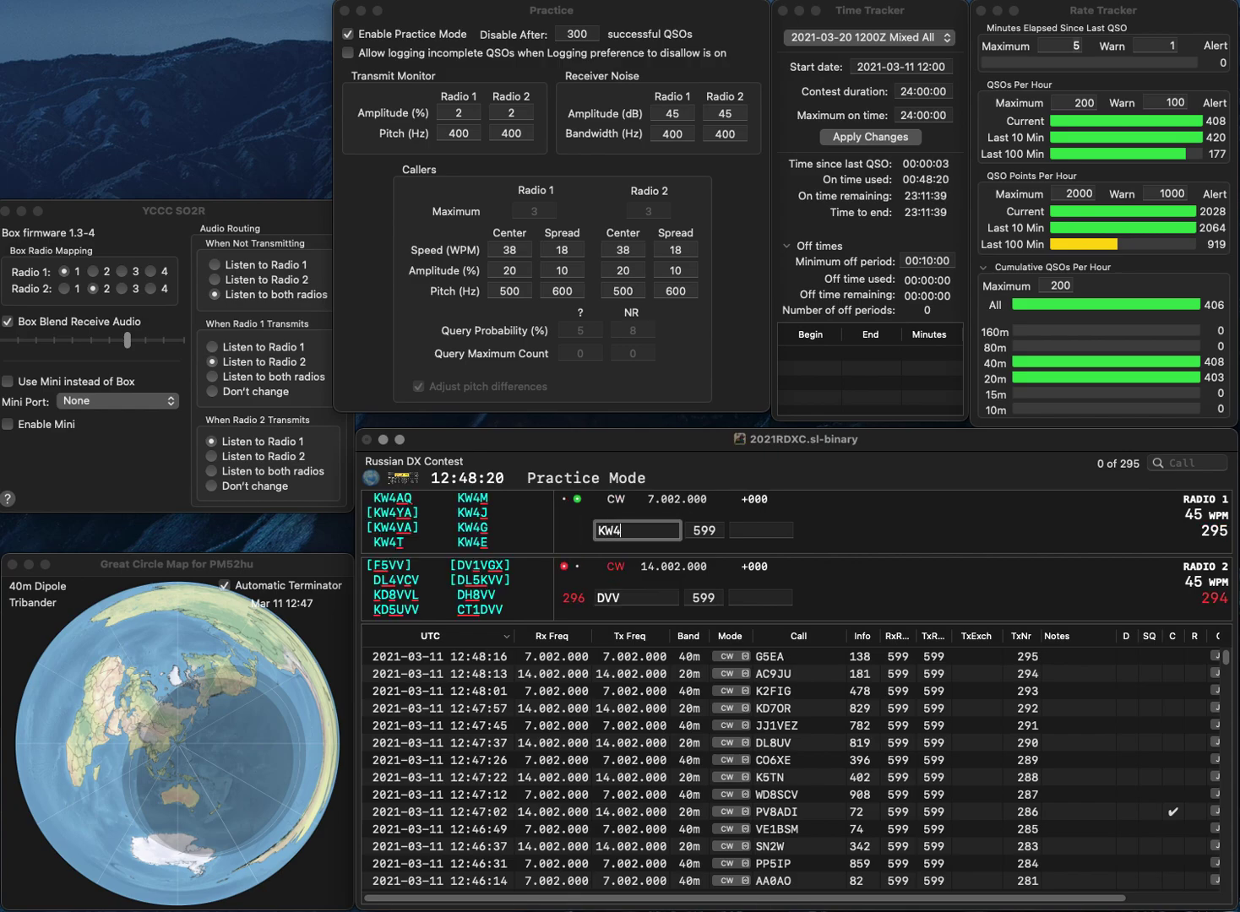
pyautogui.write('TT')
pyautogui.press('Return')
# Correct the partial call on Radio 2 to KV5W and answer that station.
pyautogui.press('BackSpace')
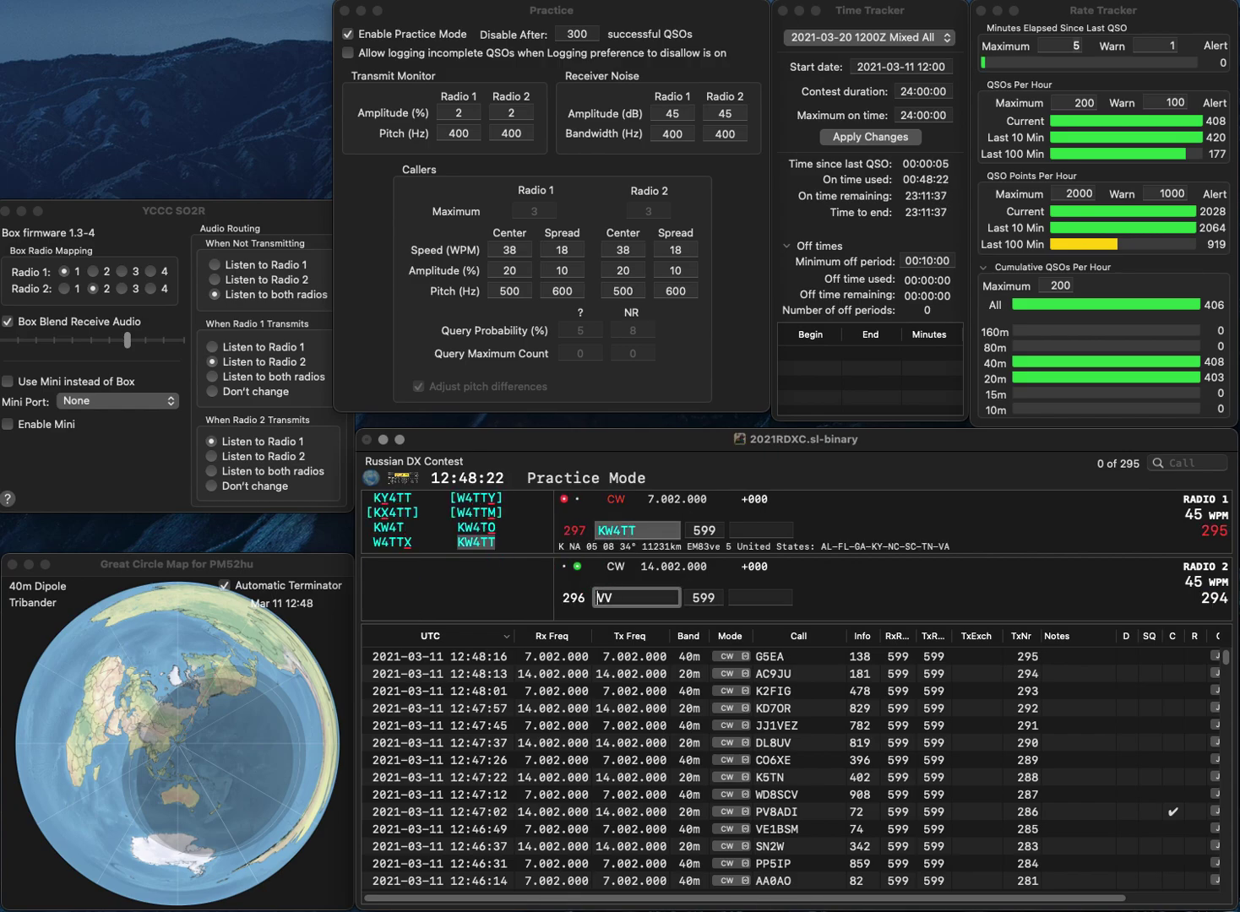
pyautogui.write('KV5')
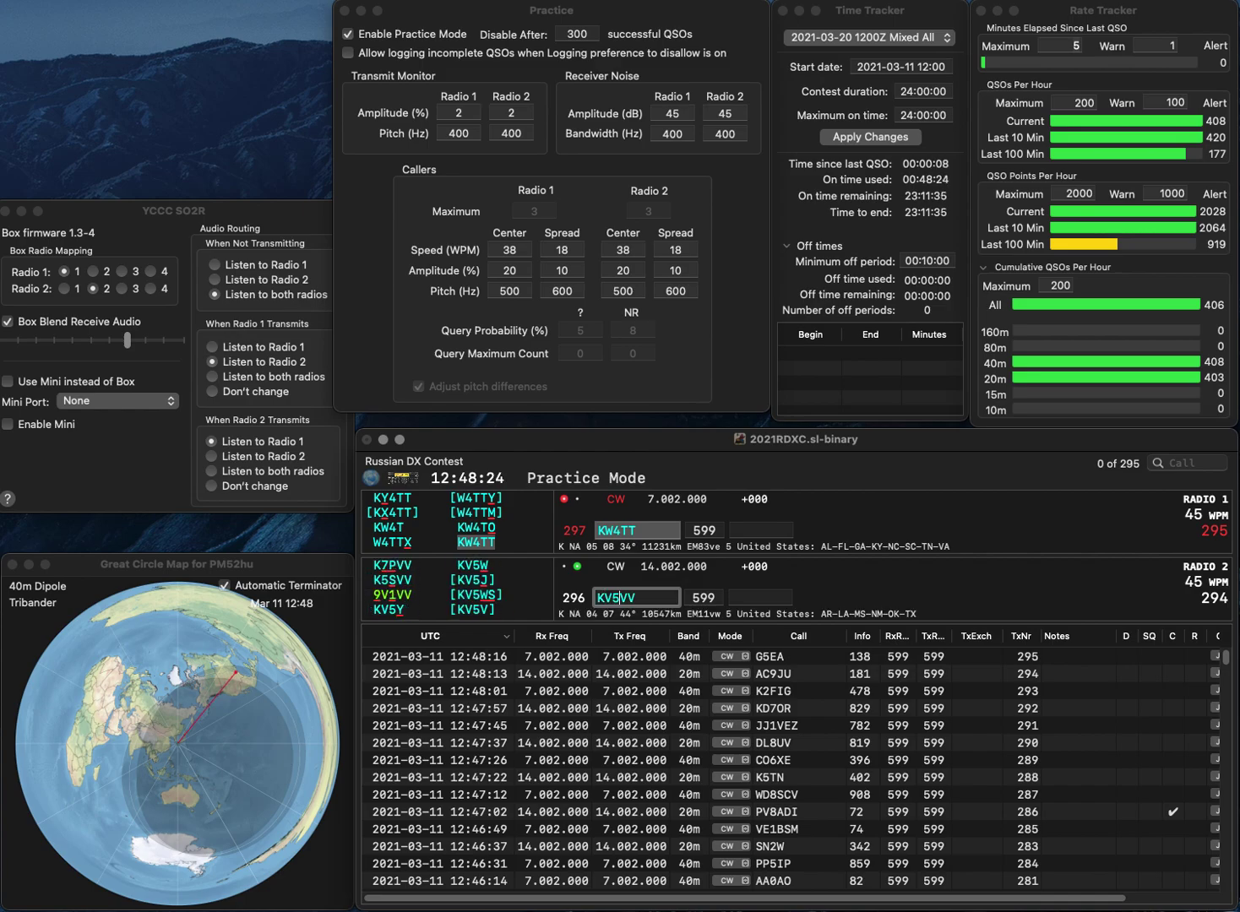
pyautogui.press('Delete')
pyautogui.press('Delete')
pyautogui.write('W')
pyautogui.press('Return')
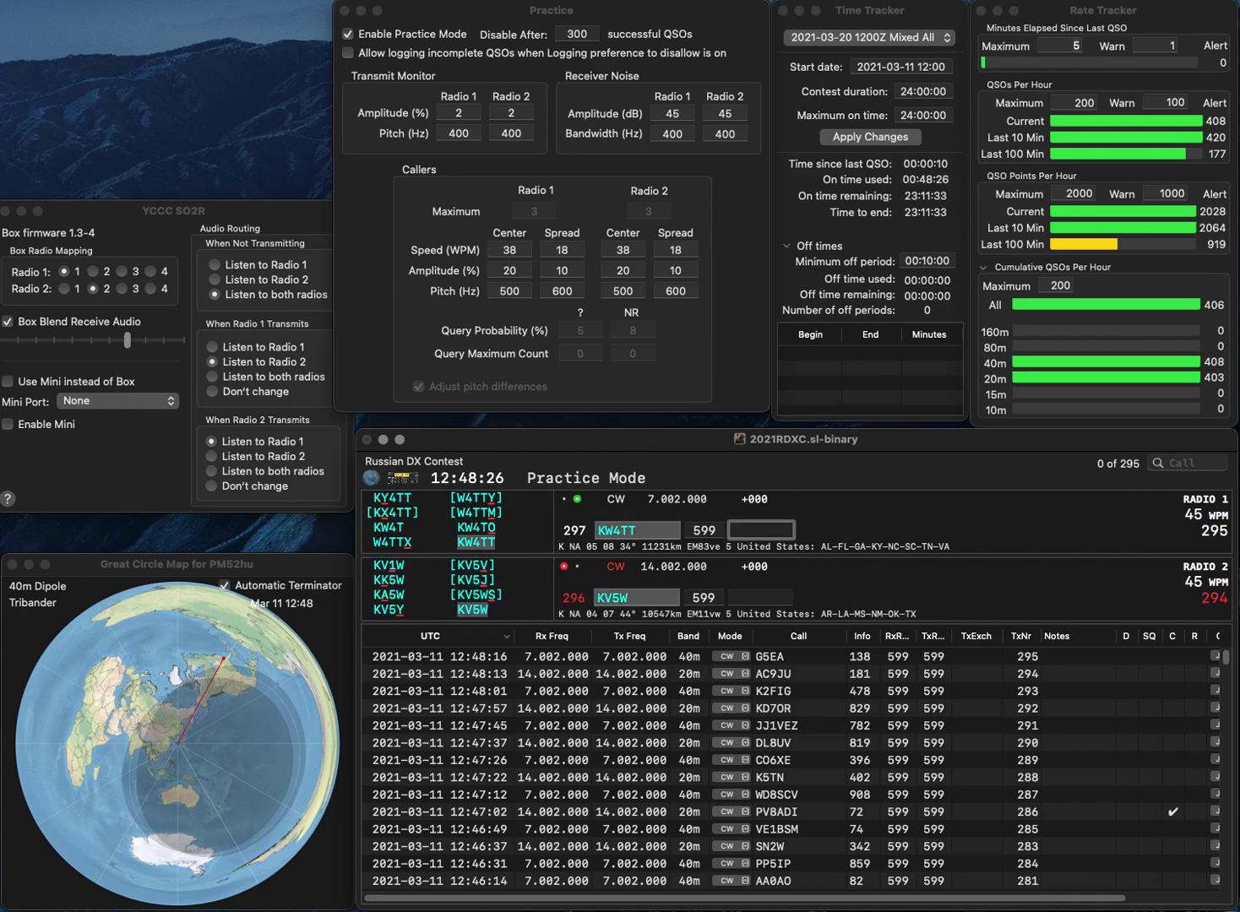
# Log KW4TT with exchange 743 on Radio 1 and KV5W with exchange 460 on Radio 2.
pyautogui.write('743')
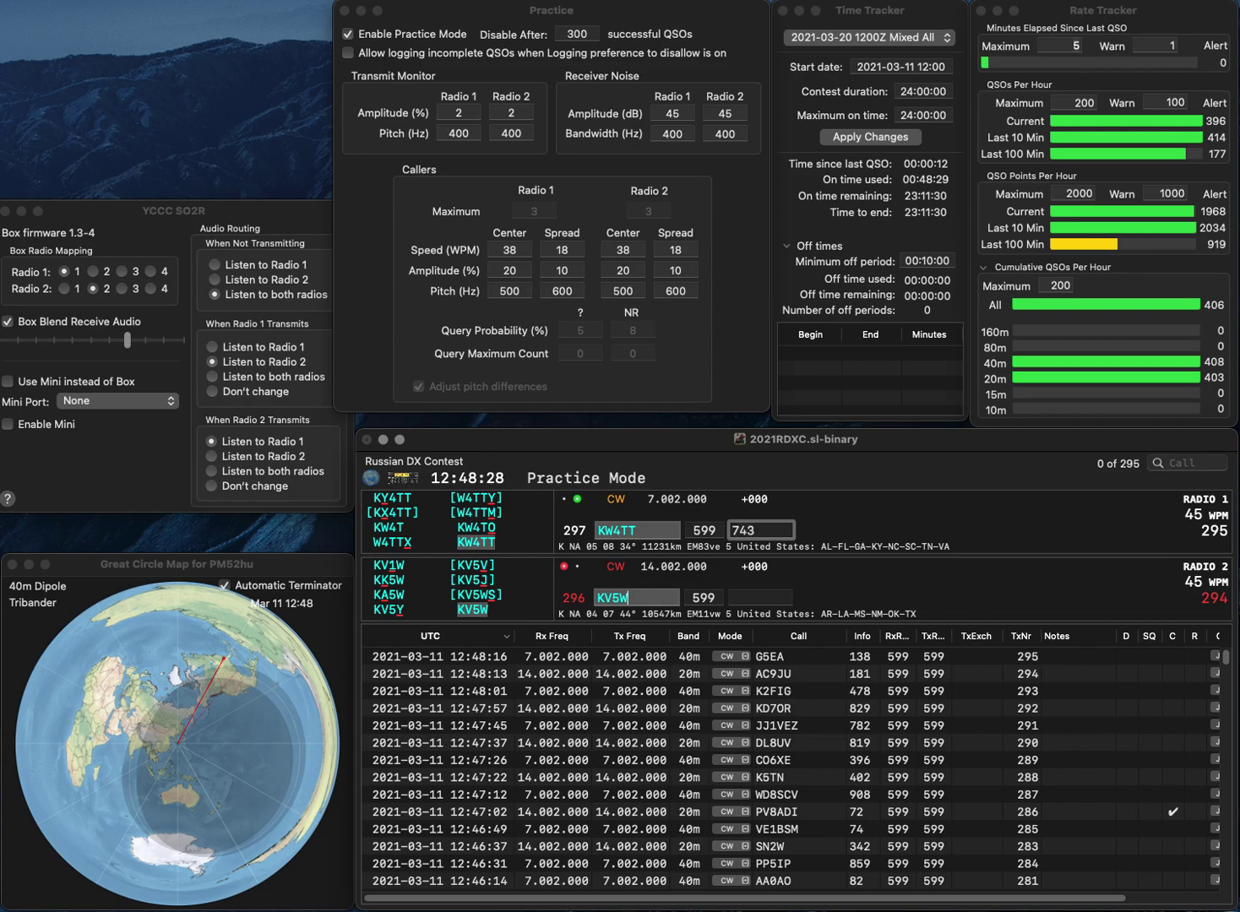
pyautogui.press('Return')
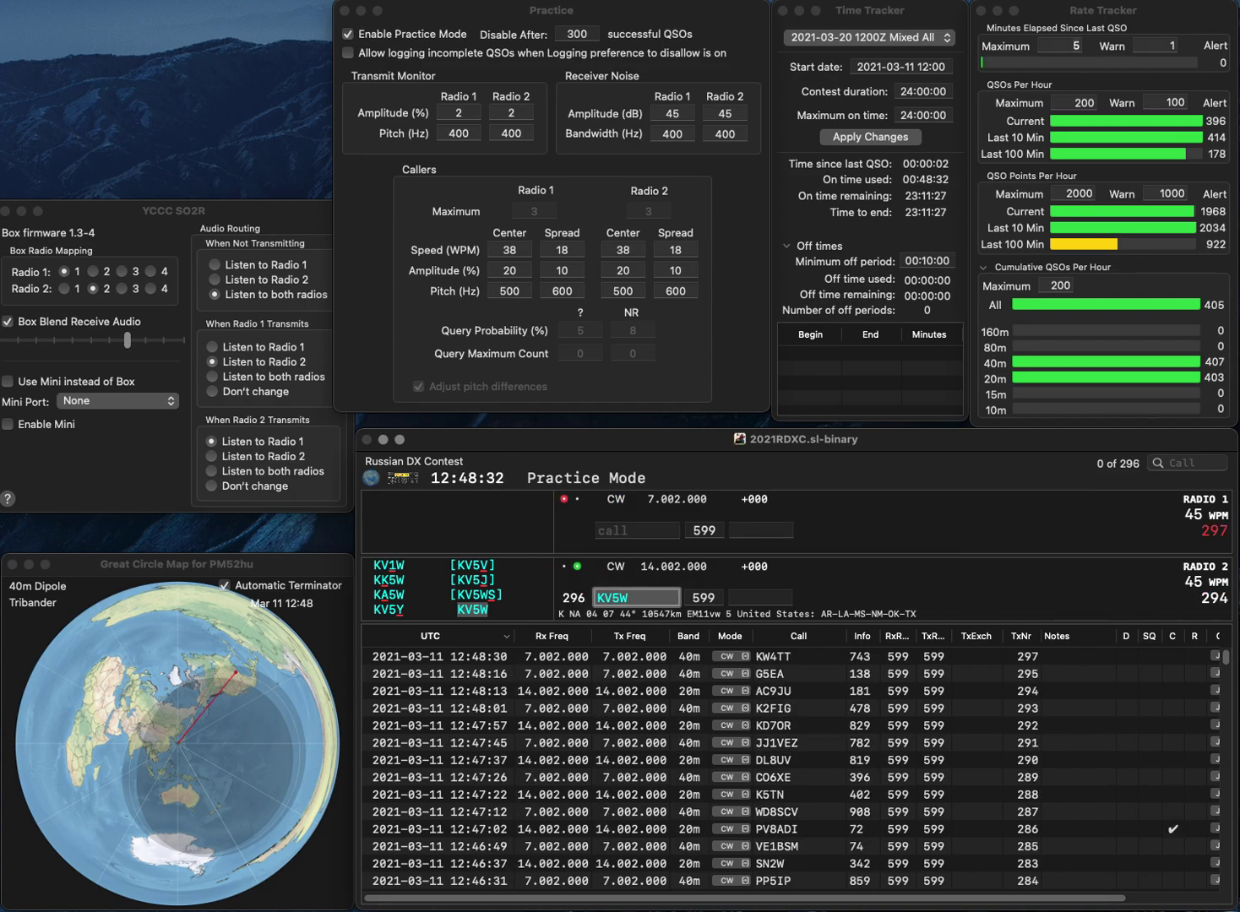
pyautogui.press('Return')
pyautogui.write('460')
pyautogui.press('Return')
# Answer caller K7PI on Radio 1 and caller OK2VV on Radio 2.
pyautogui.write('K7PI')
pyautogui.press('Home')
pyautogui.write('K')
pyautogui.press('BackSpace')
pyautogui.press('Return')
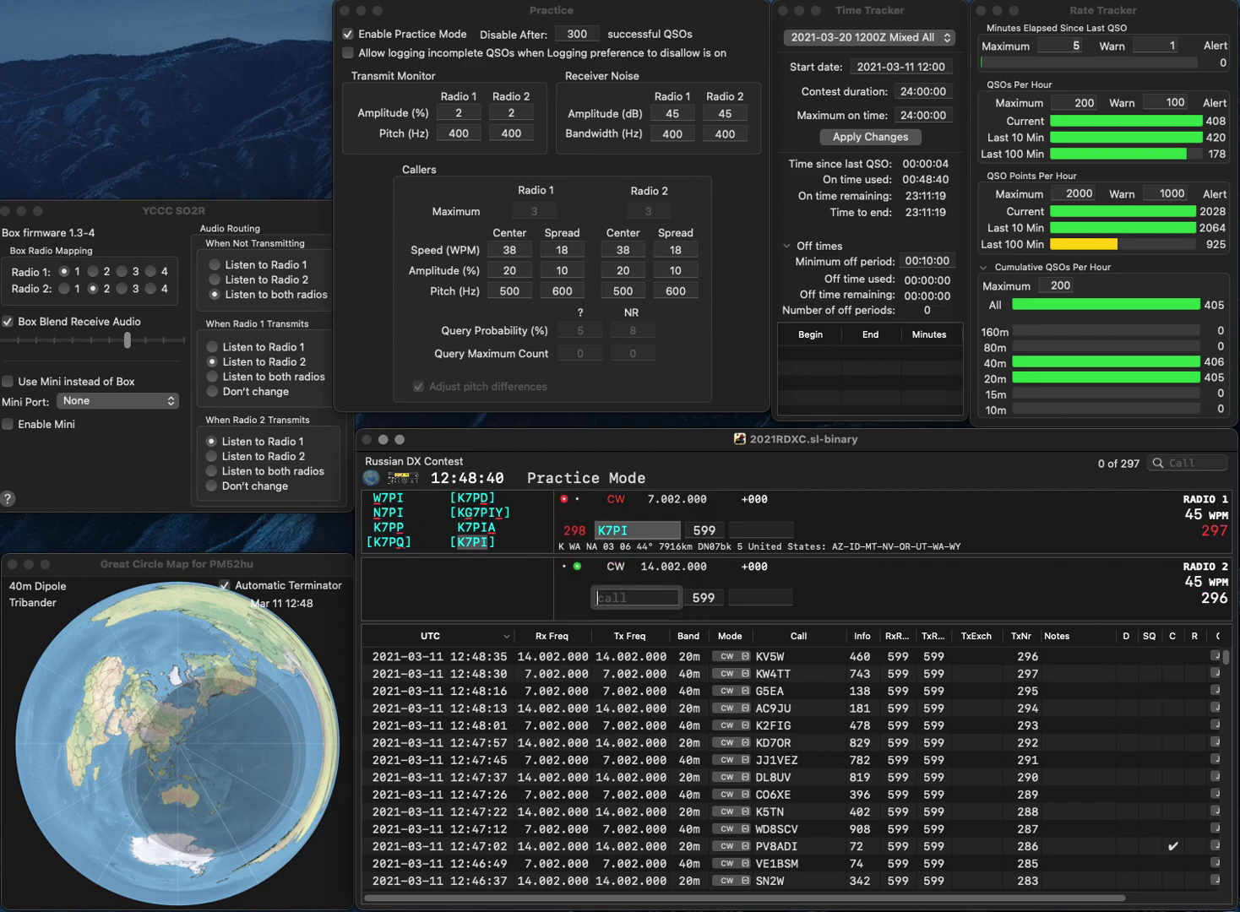
pyautogui.write('OK2VV')
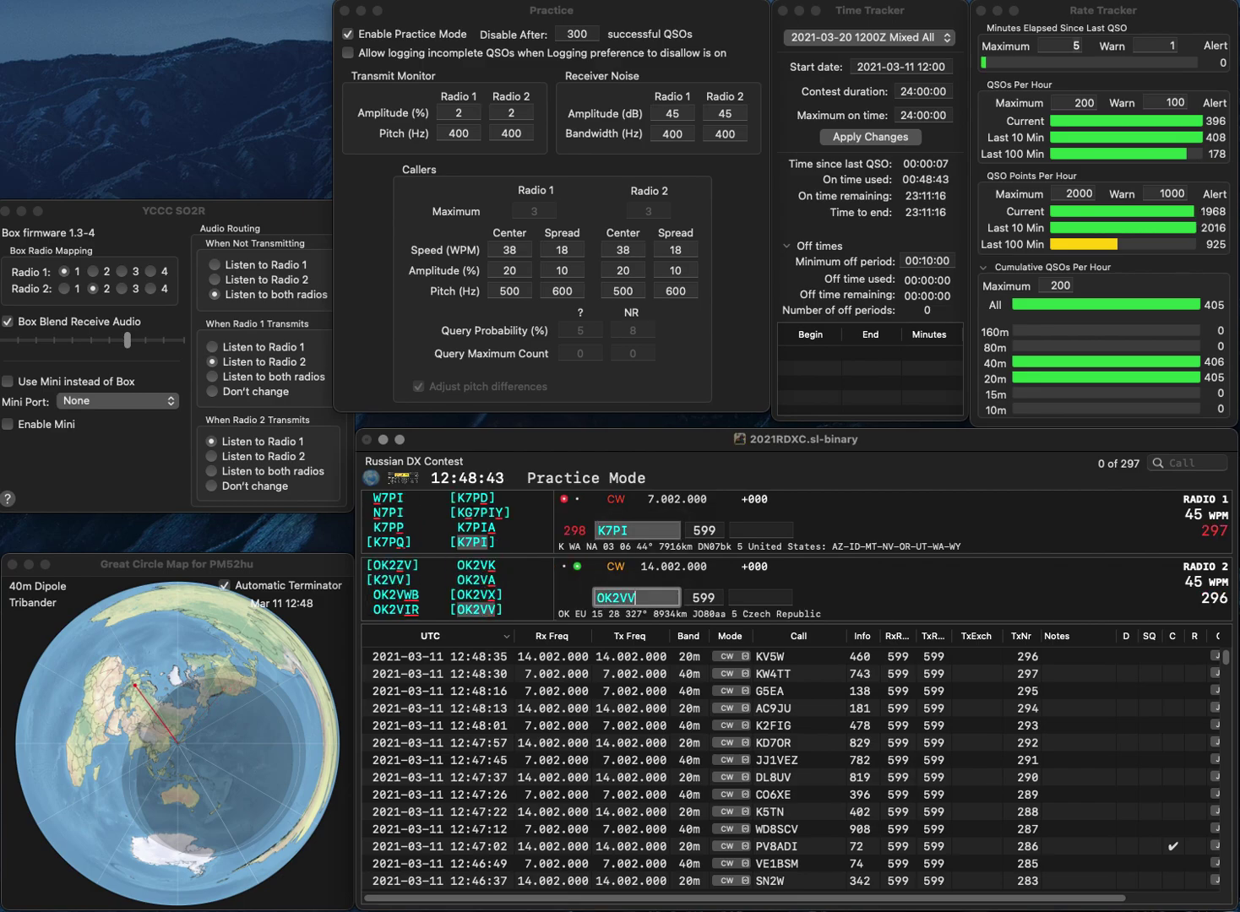
pyautogui.press('Return')
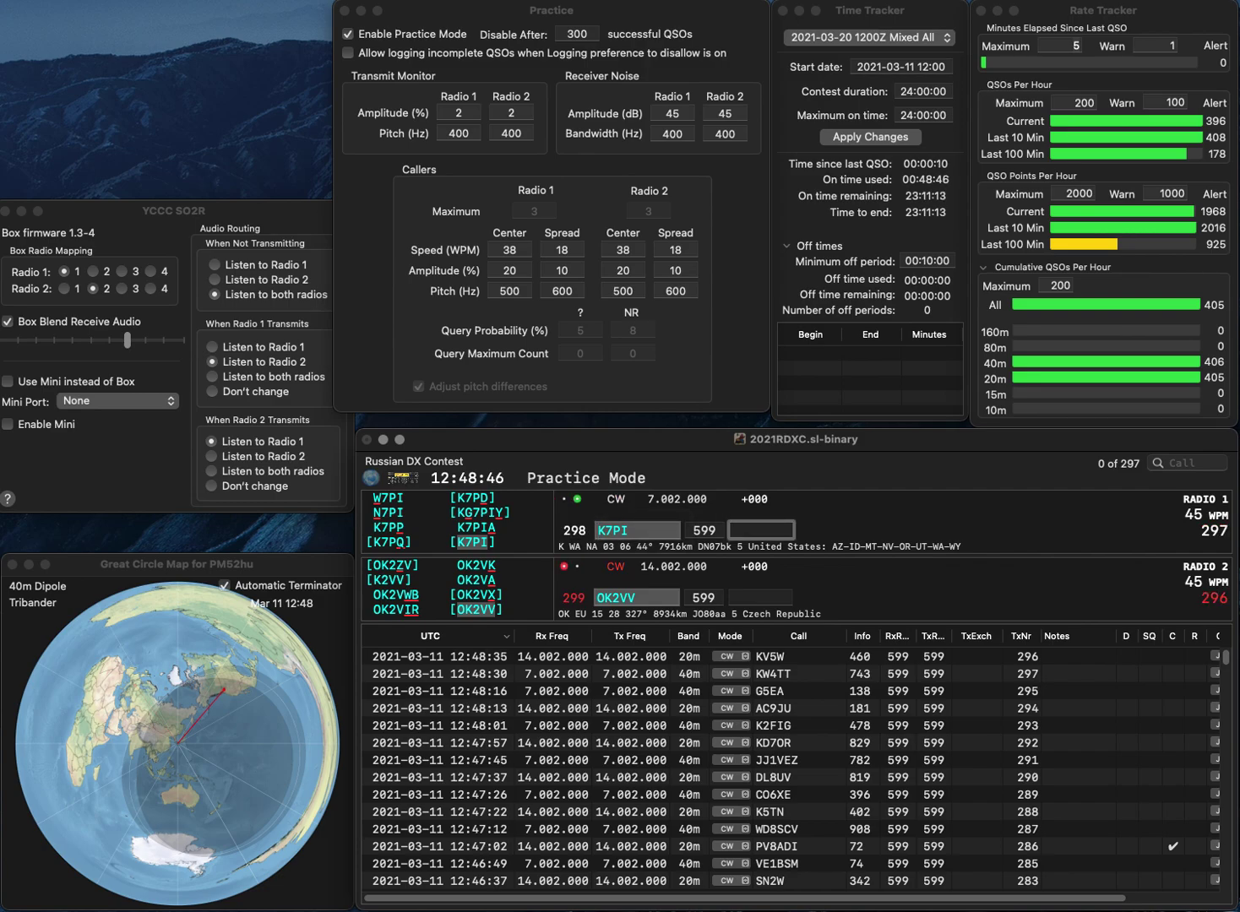
pyautogui.write('307')
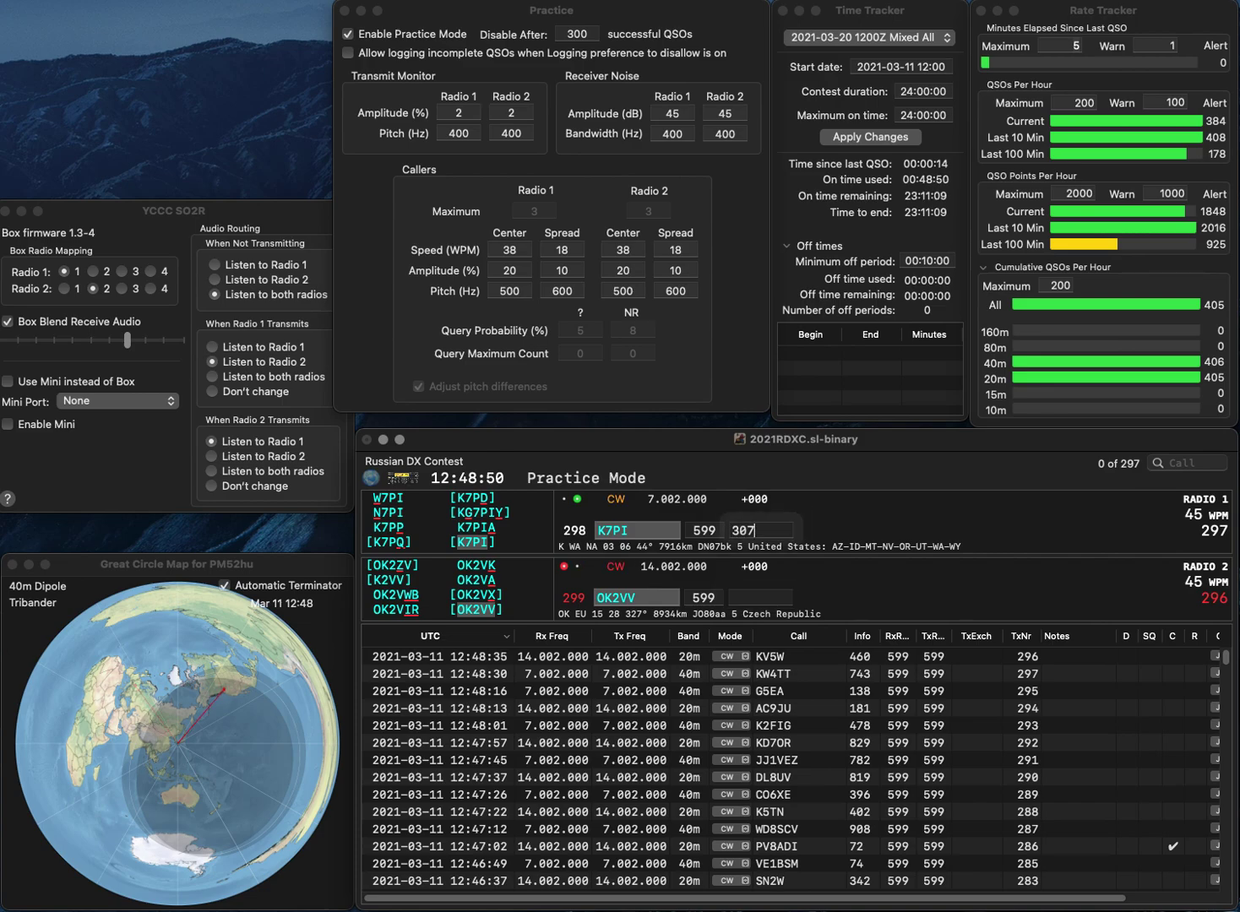
pyautogui.press('Return')
pyautogui.write('283')
pyautogui.press('Return')
# Answer caller EA1BAG on Radio 1, completing its missing digit, and caller R2DS on Radio 2.
pyautogui.write('EA')
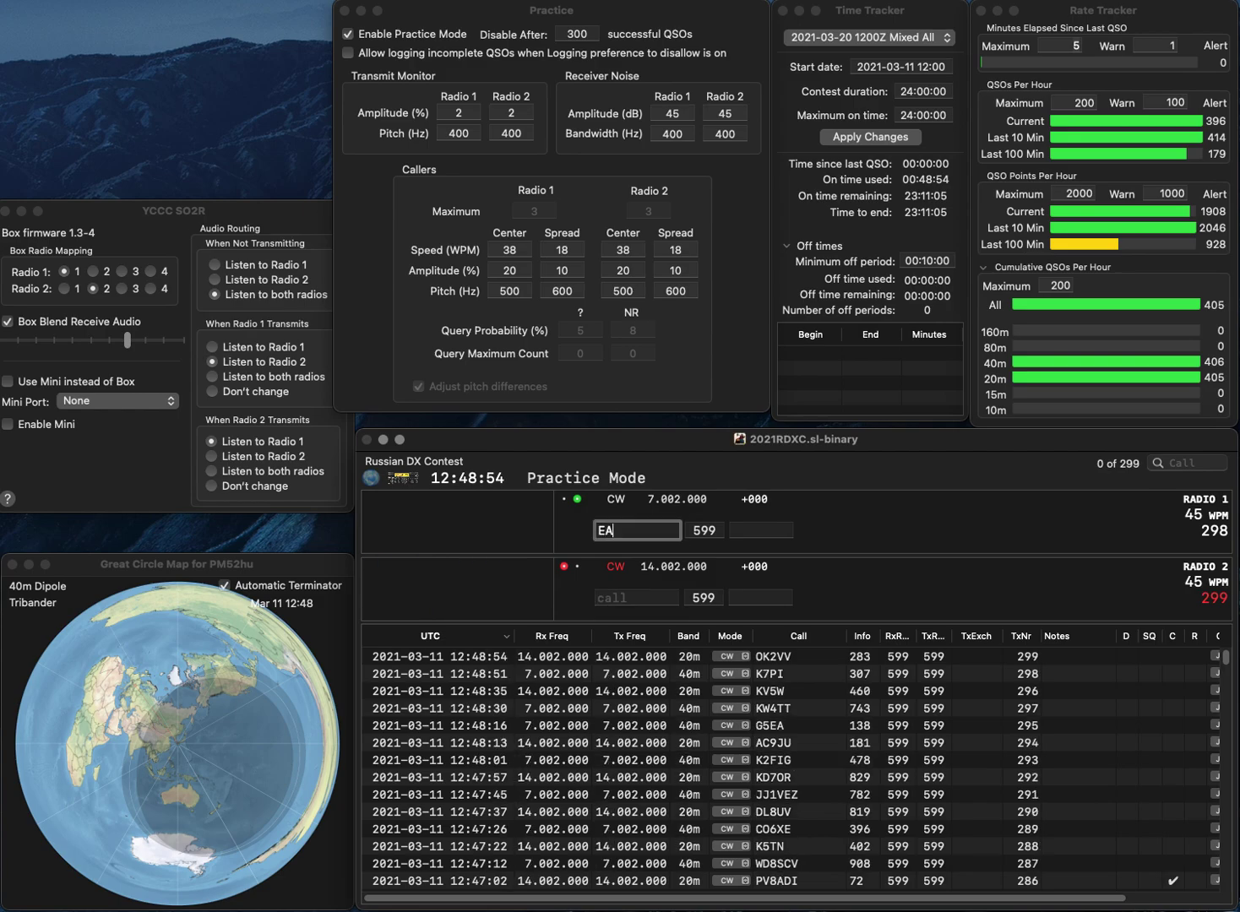
pyautogui.write('BAG')
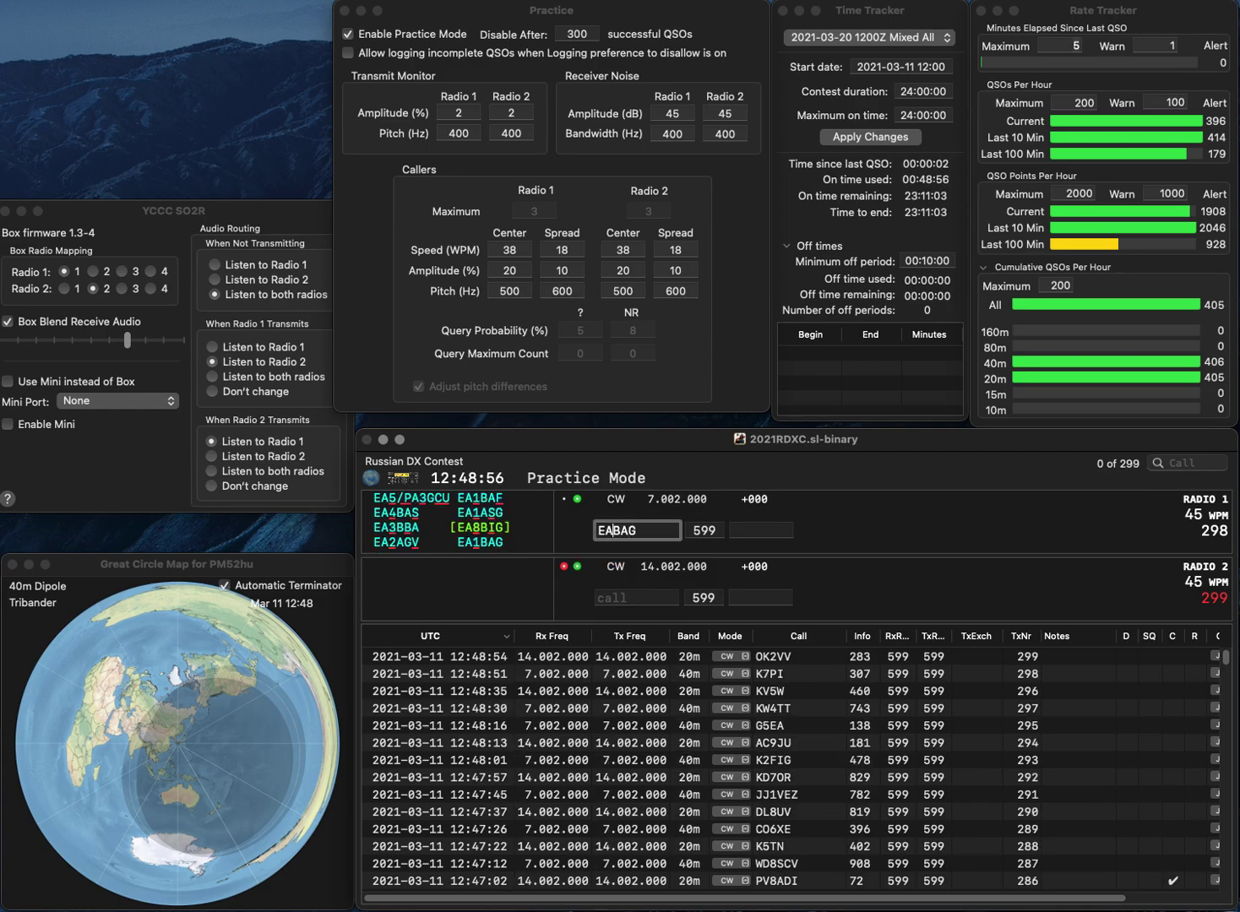
pyautogui.click(613, 532)
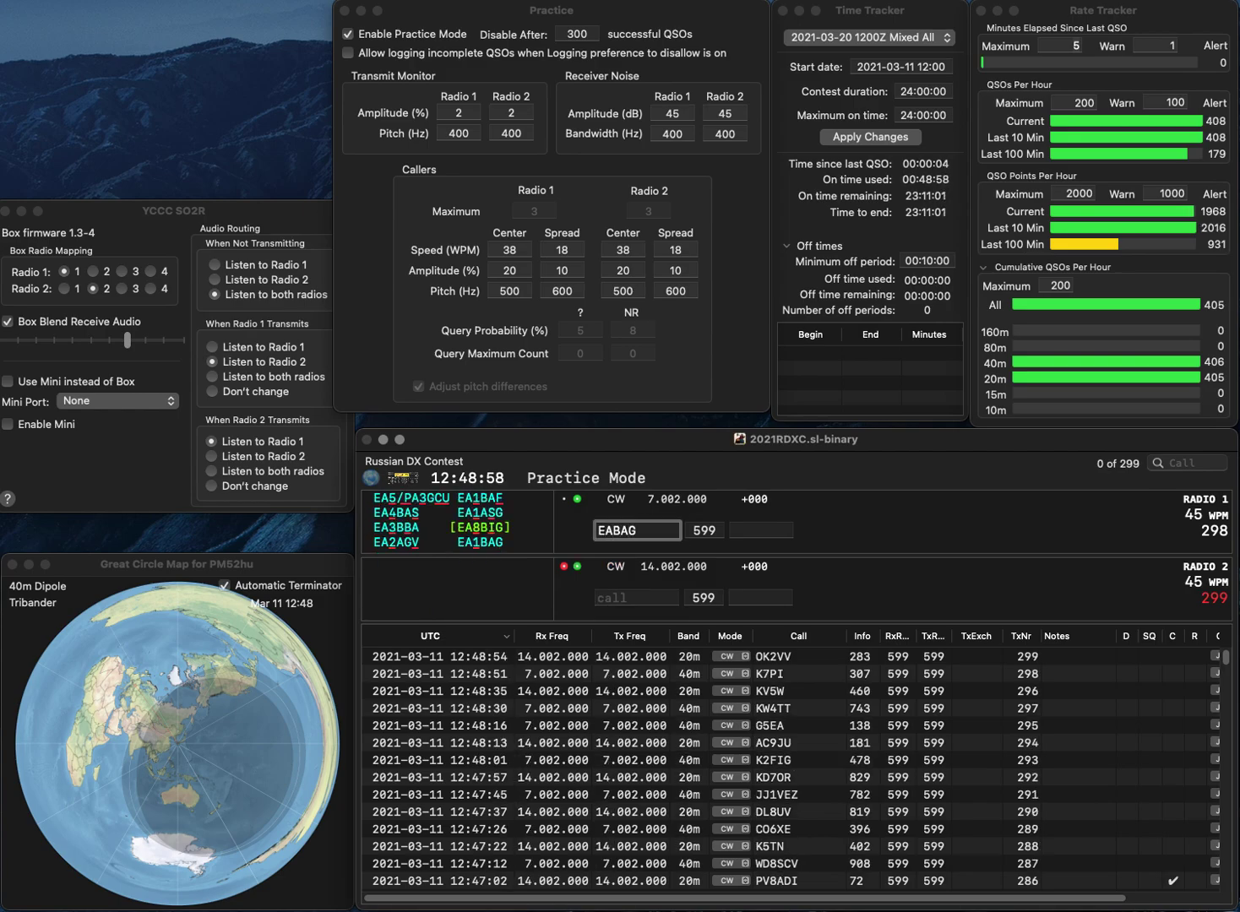
pyautogui.write('1')
pyautogui.press('Return')
pyautogui.write('R2DS')
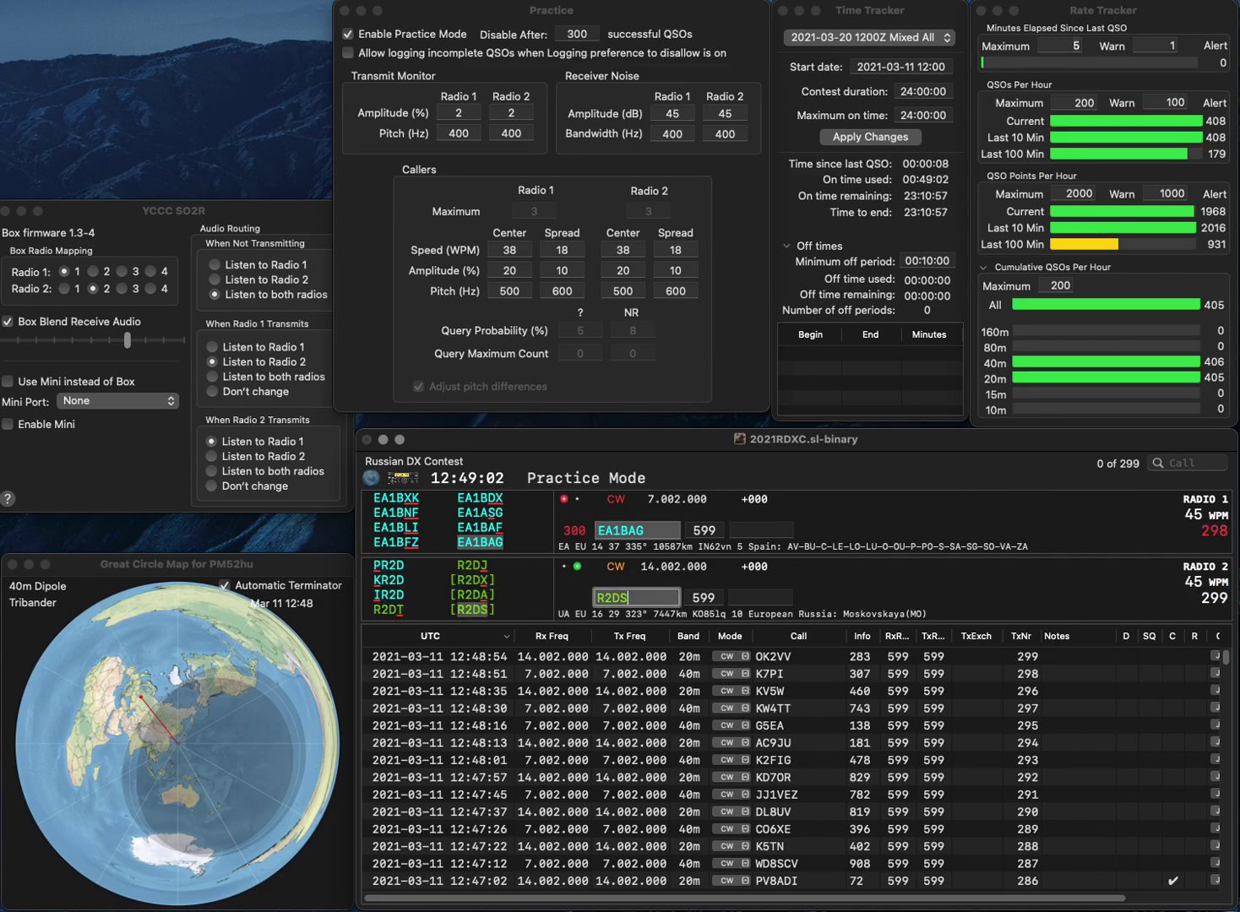
pyautogui.press('Return')
pyautogui.press('space')
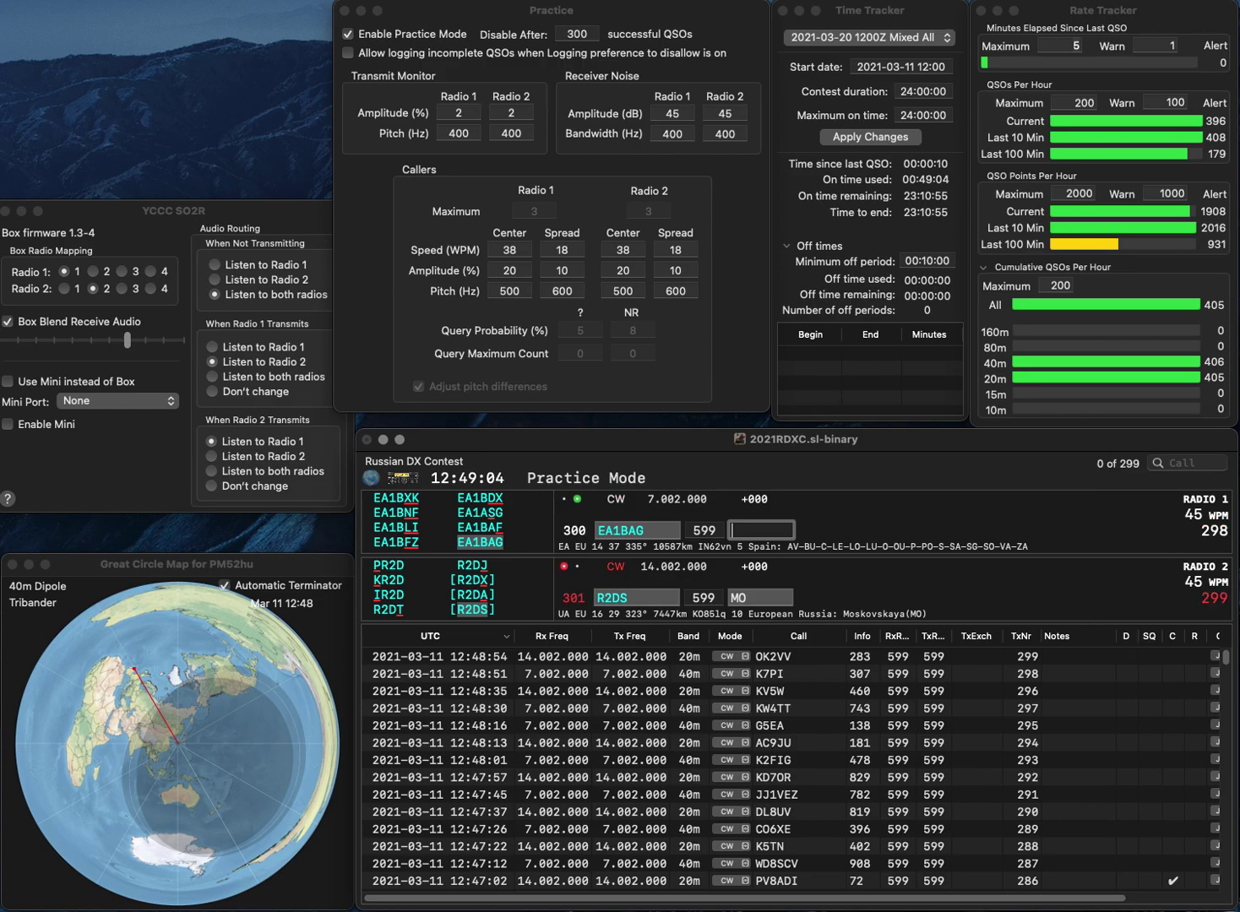
pyautogui.write('820')
pyautogui.press('Return')
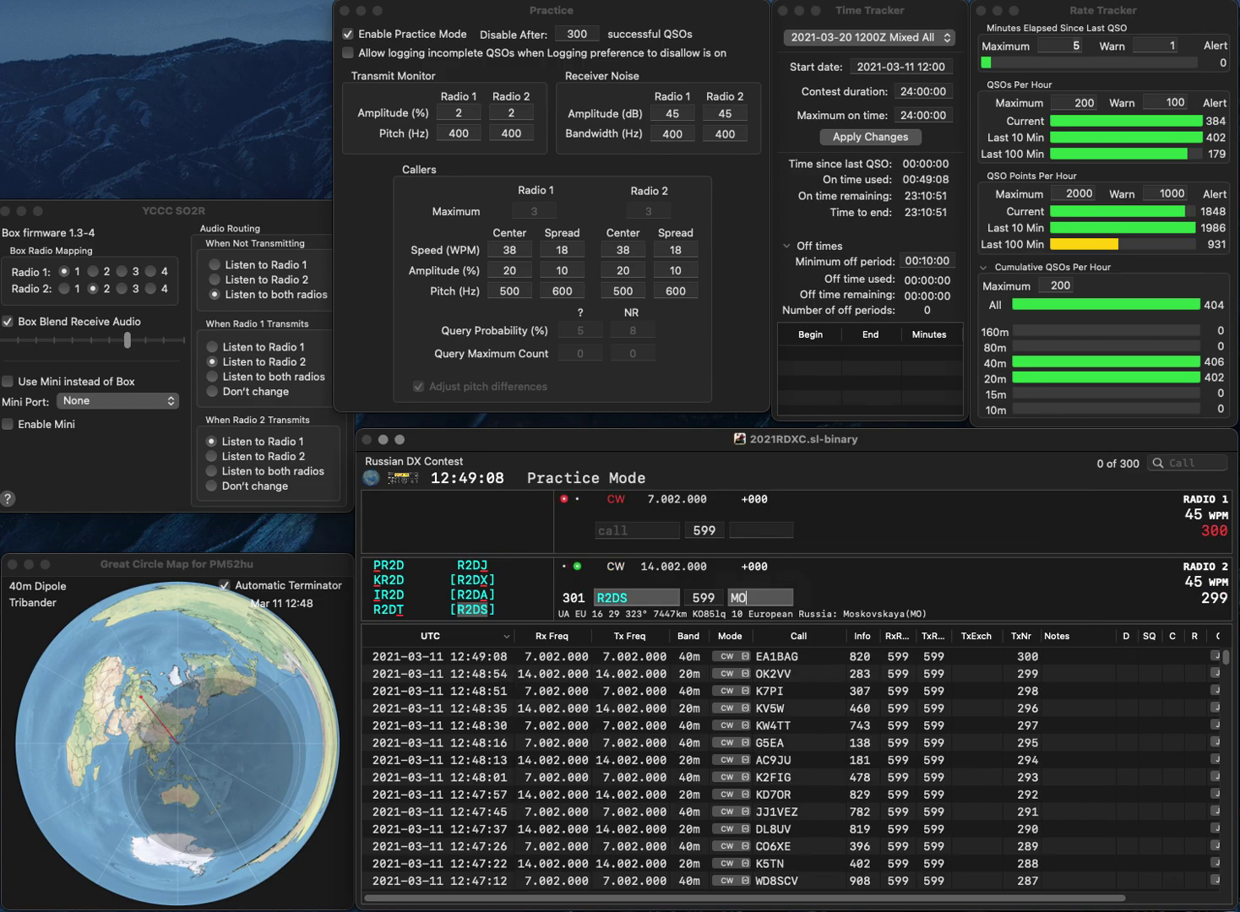
pyautogui.press('super+Tab')
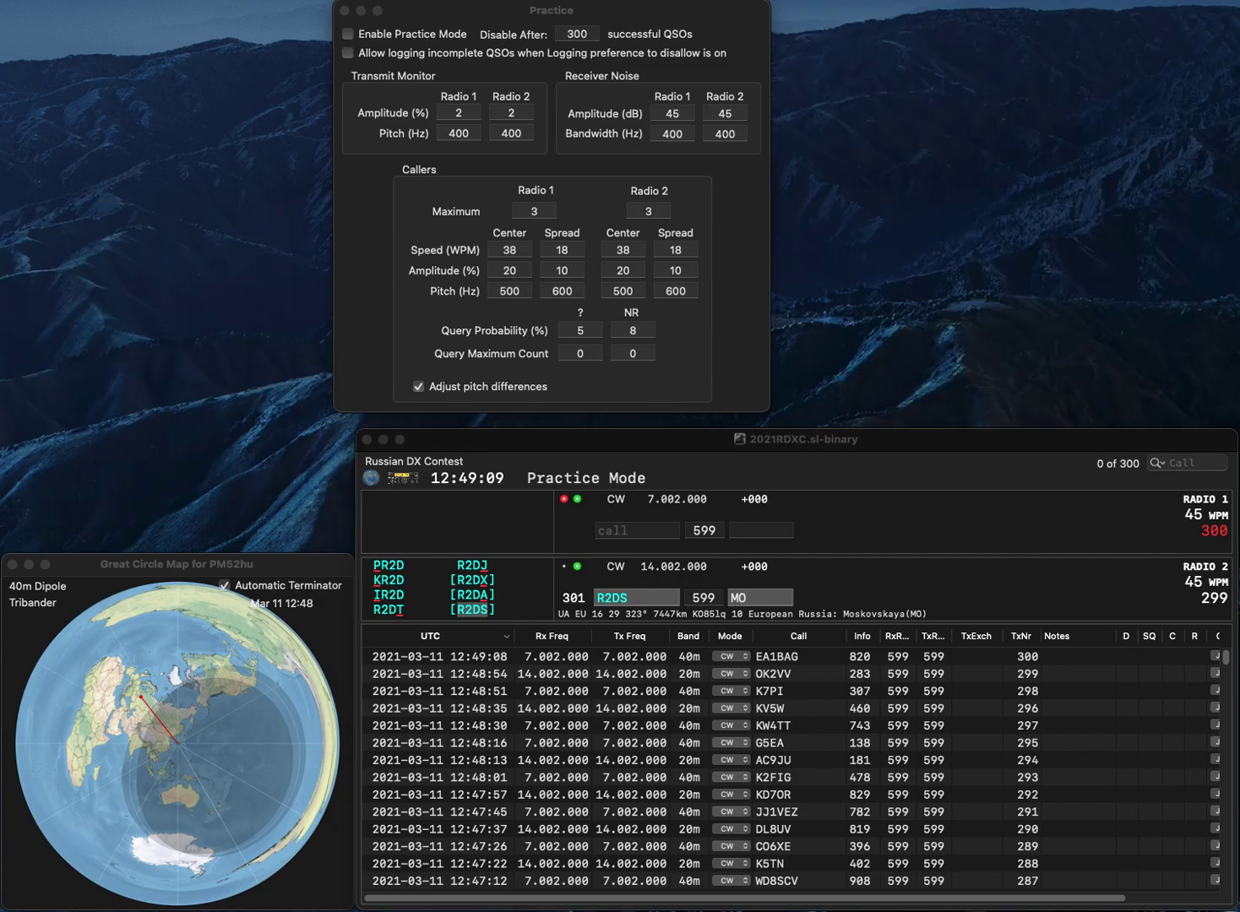